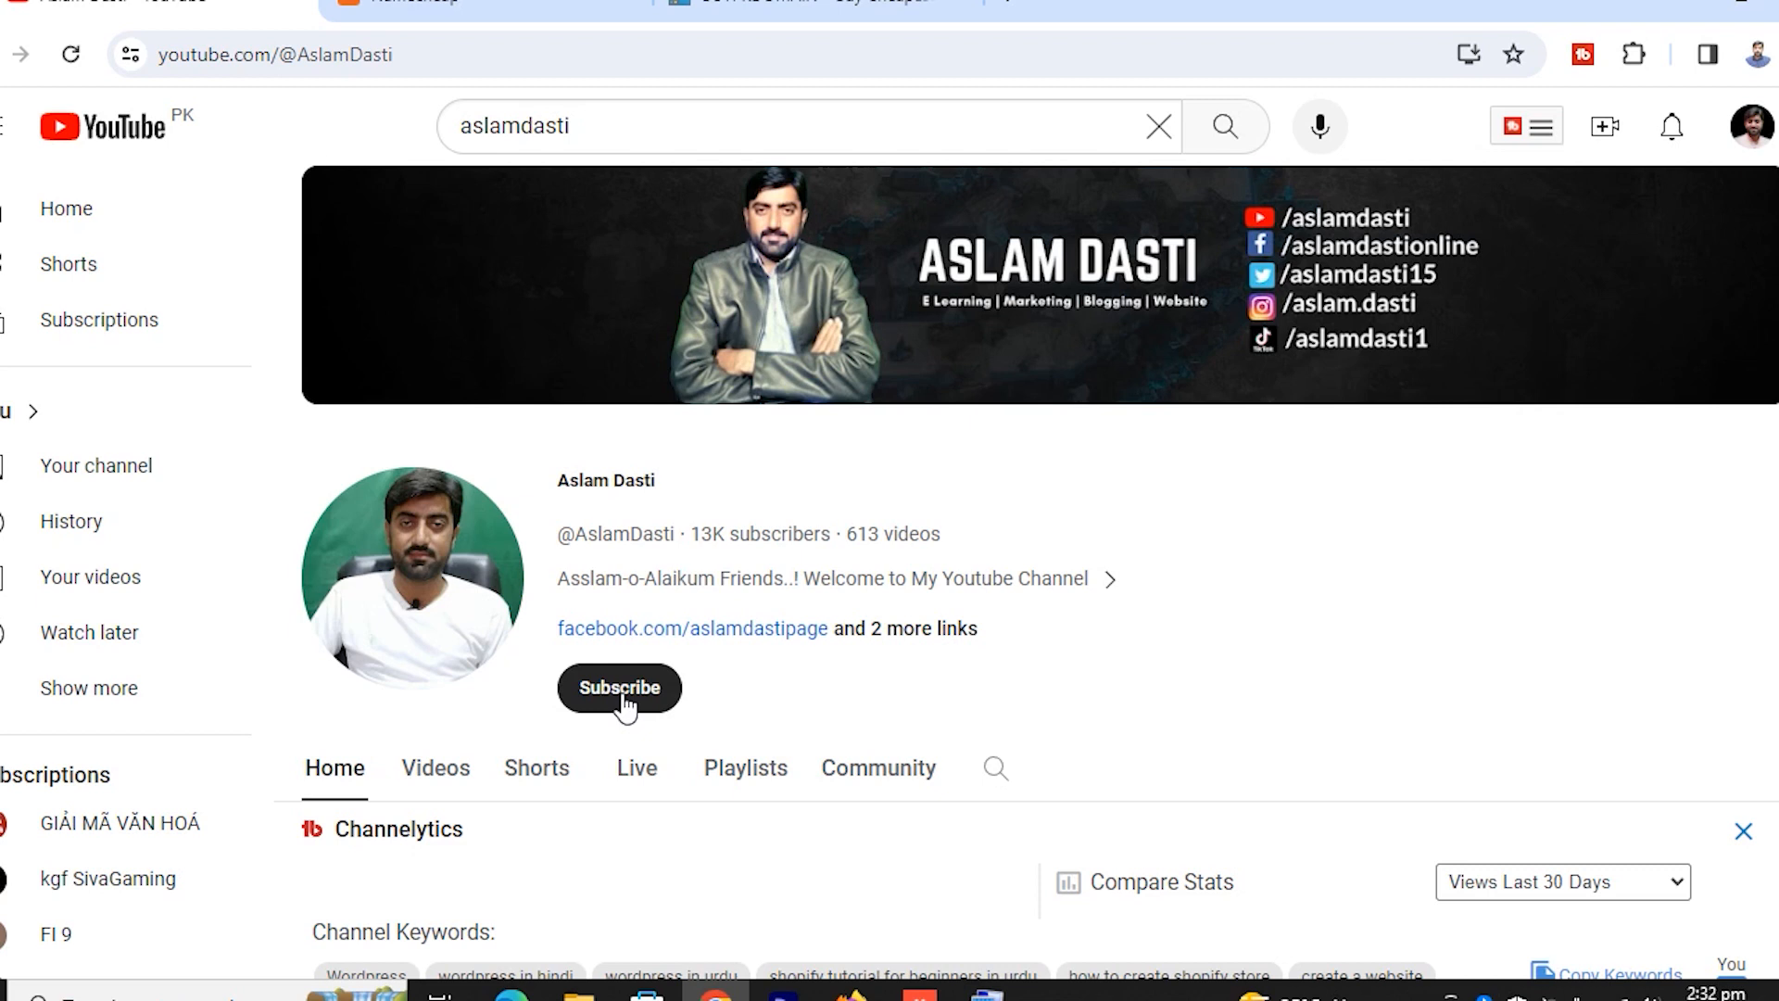
Subscribe to the tutorial channel and set its notifications to All
click(621, 697)
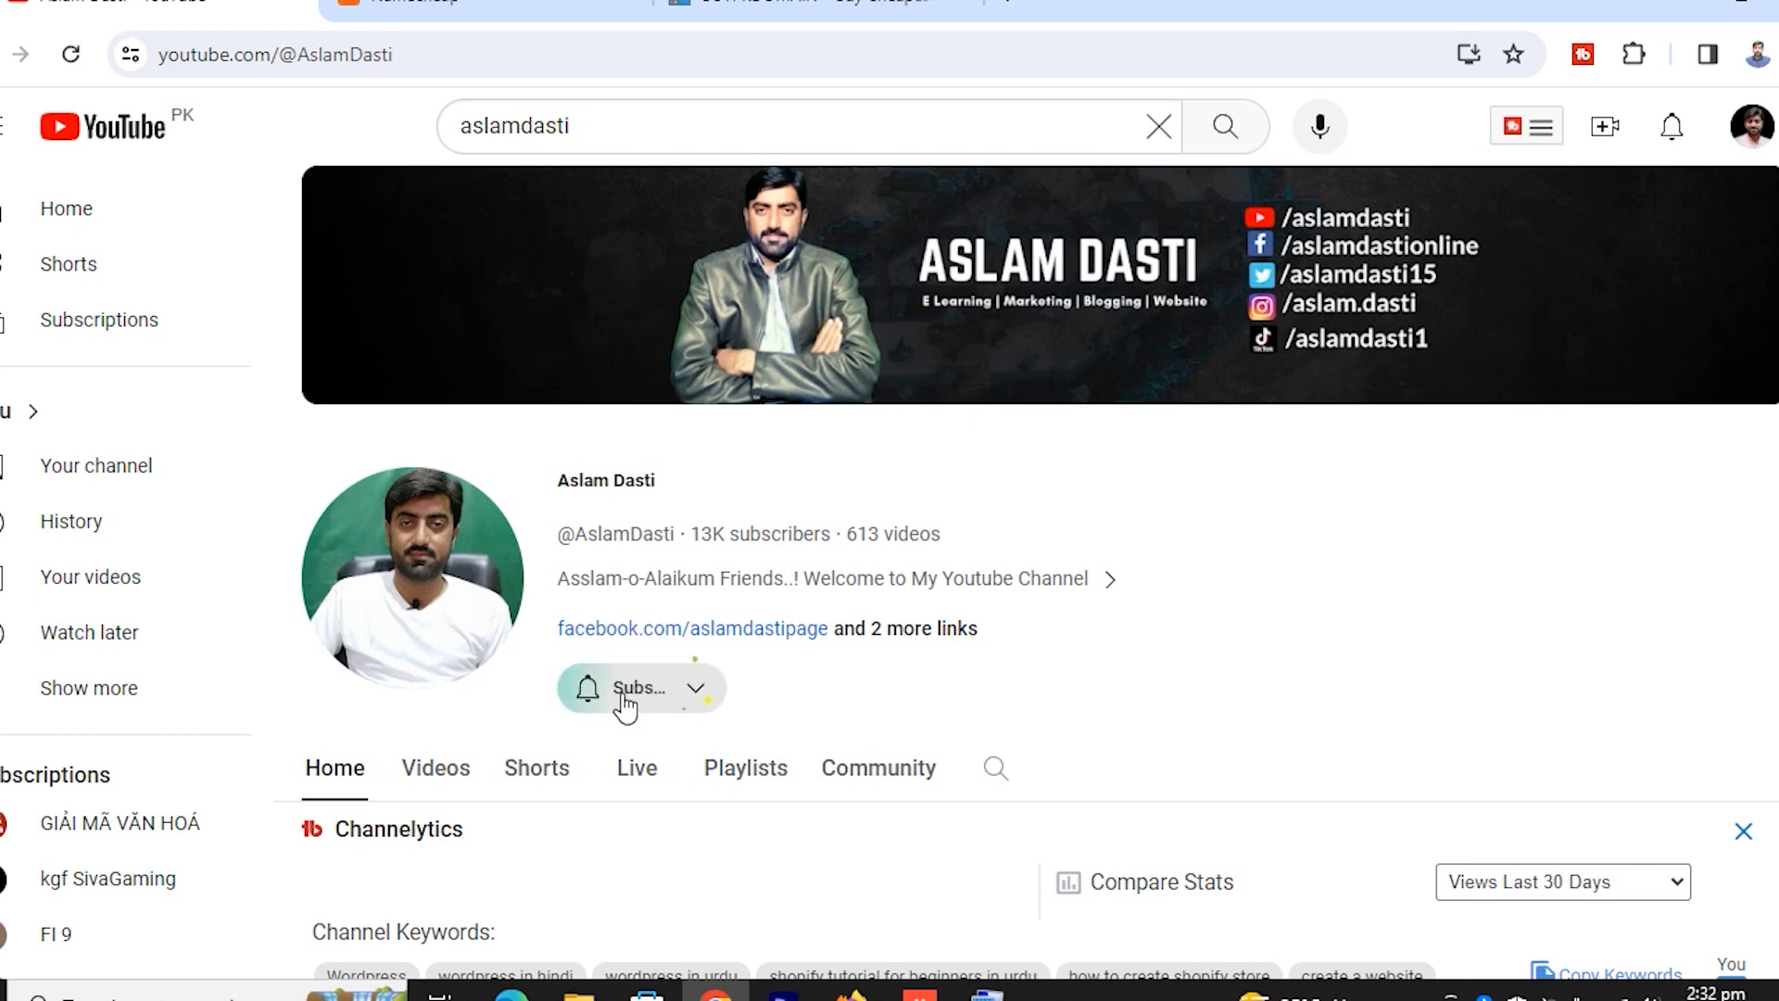
click(725, 697)
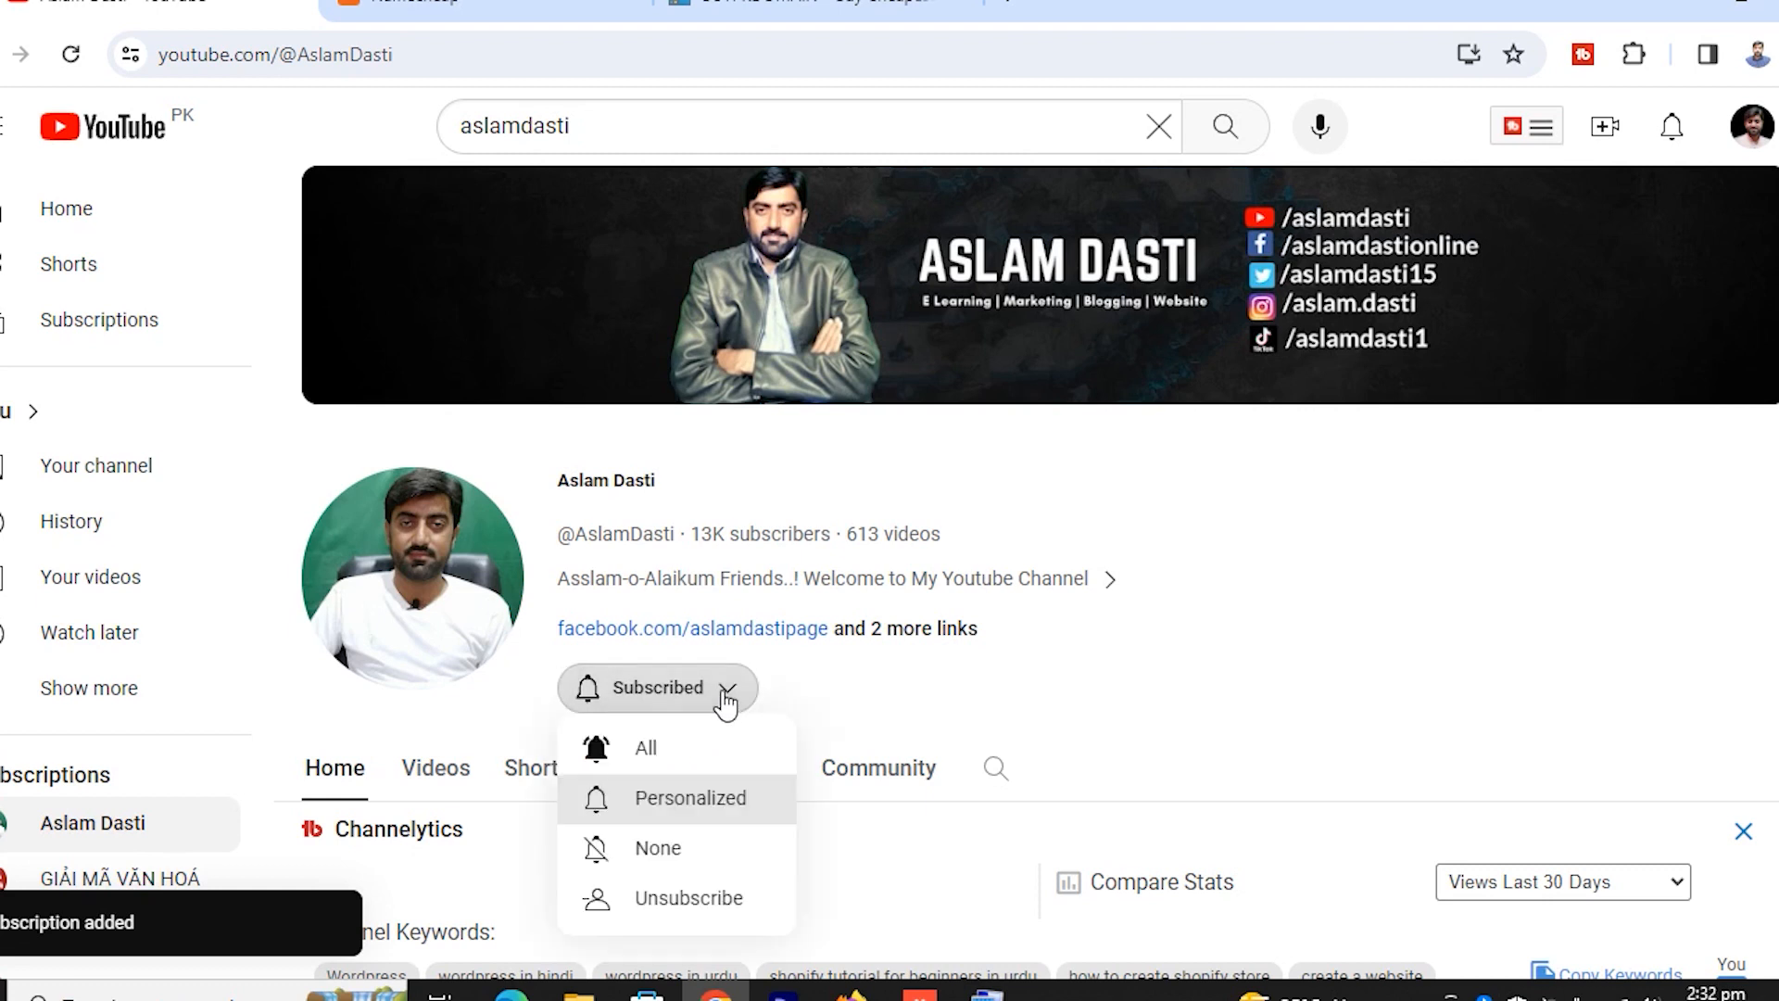
click(647, 751)
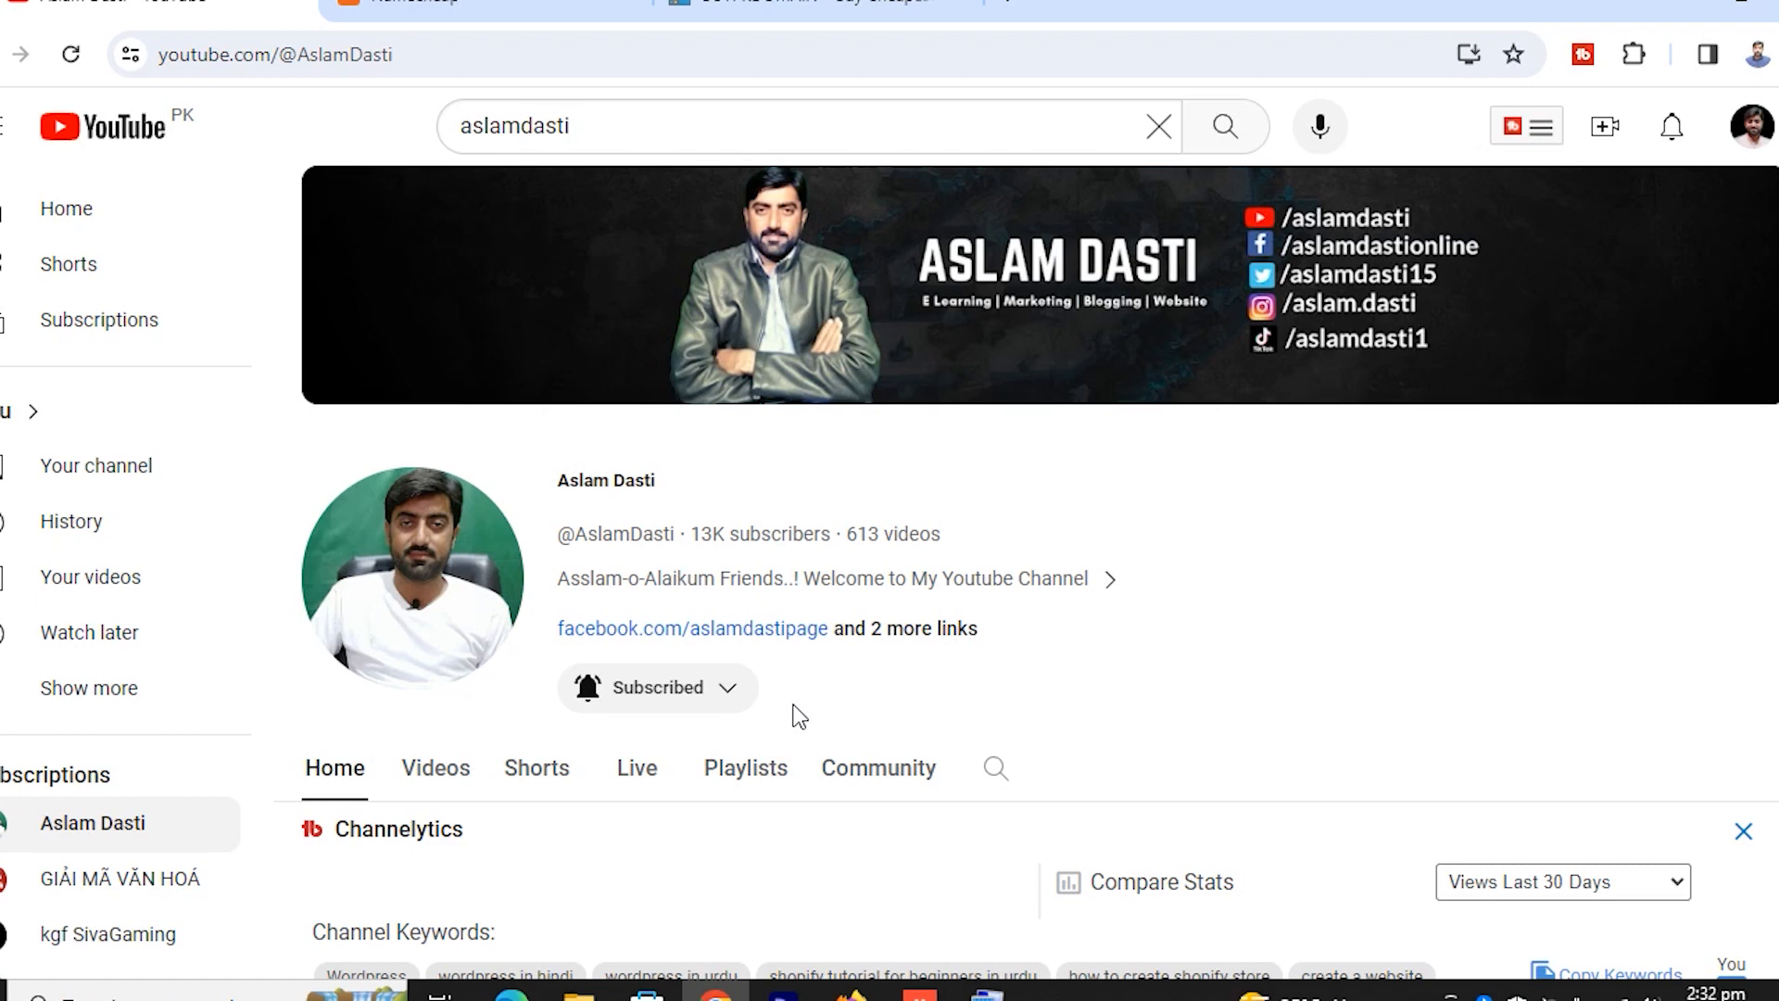
Go to the buypkdomain.pk tab and look over its Domains and Hosting menu options
click(848, 10)
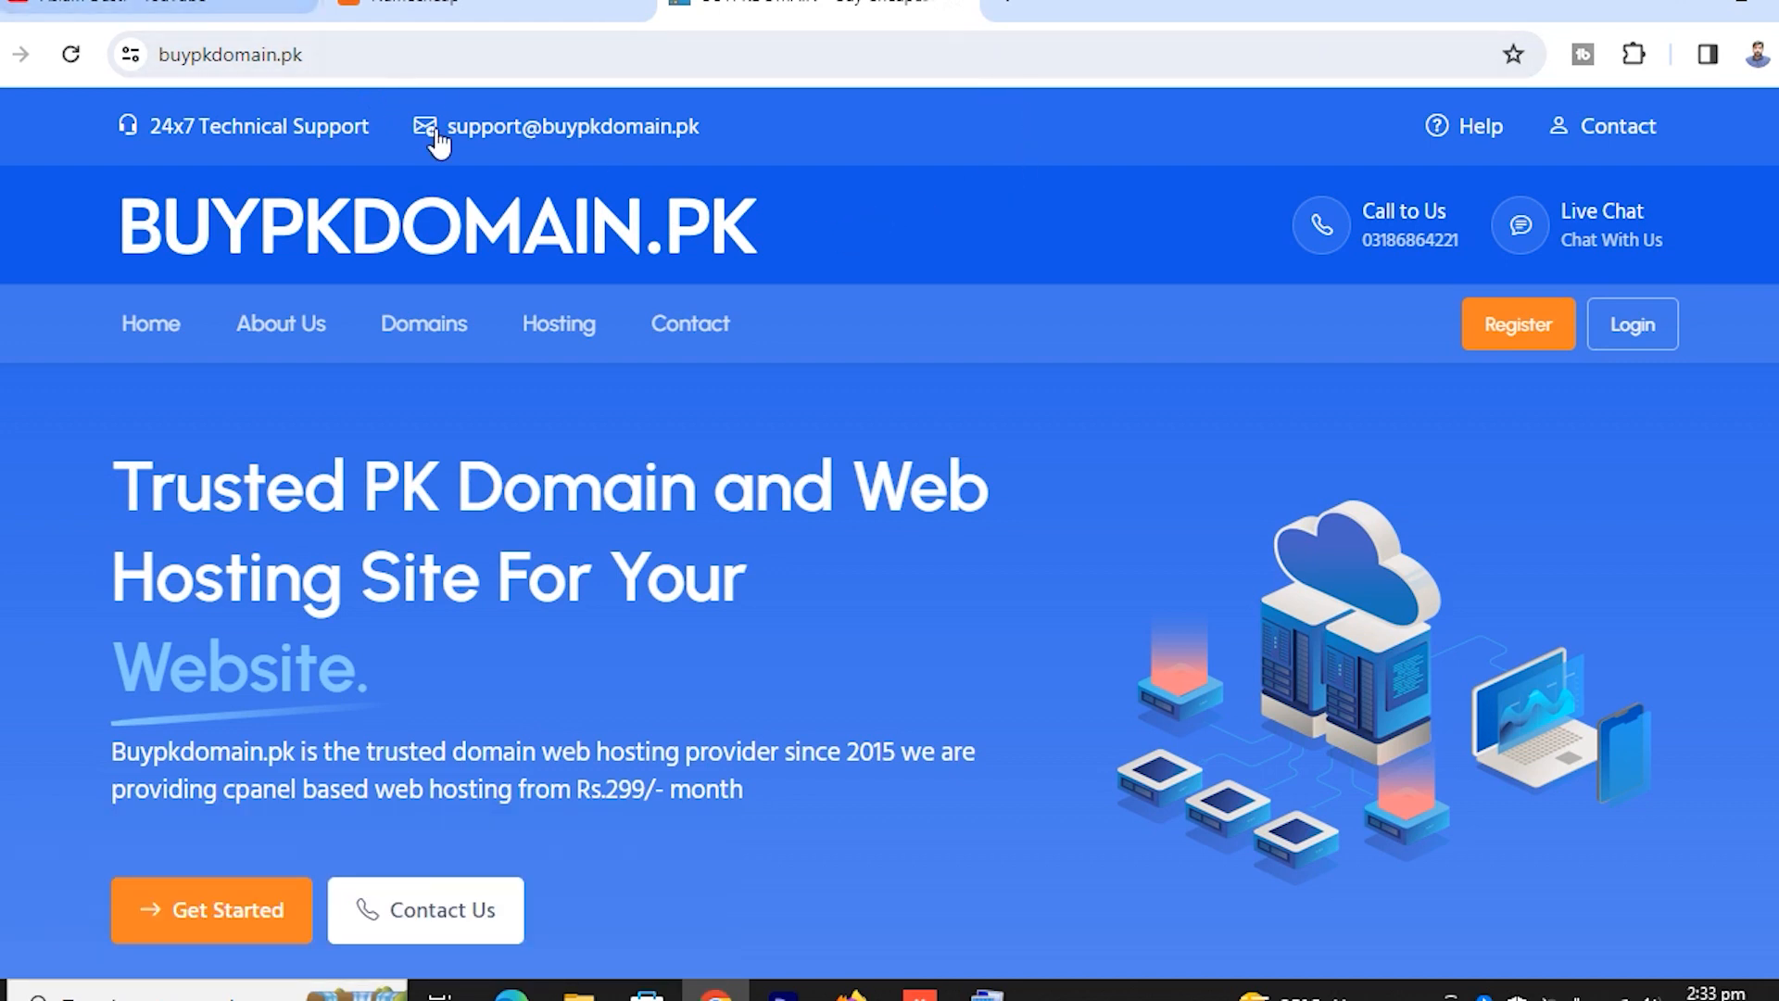
mouse_move(491, 366)
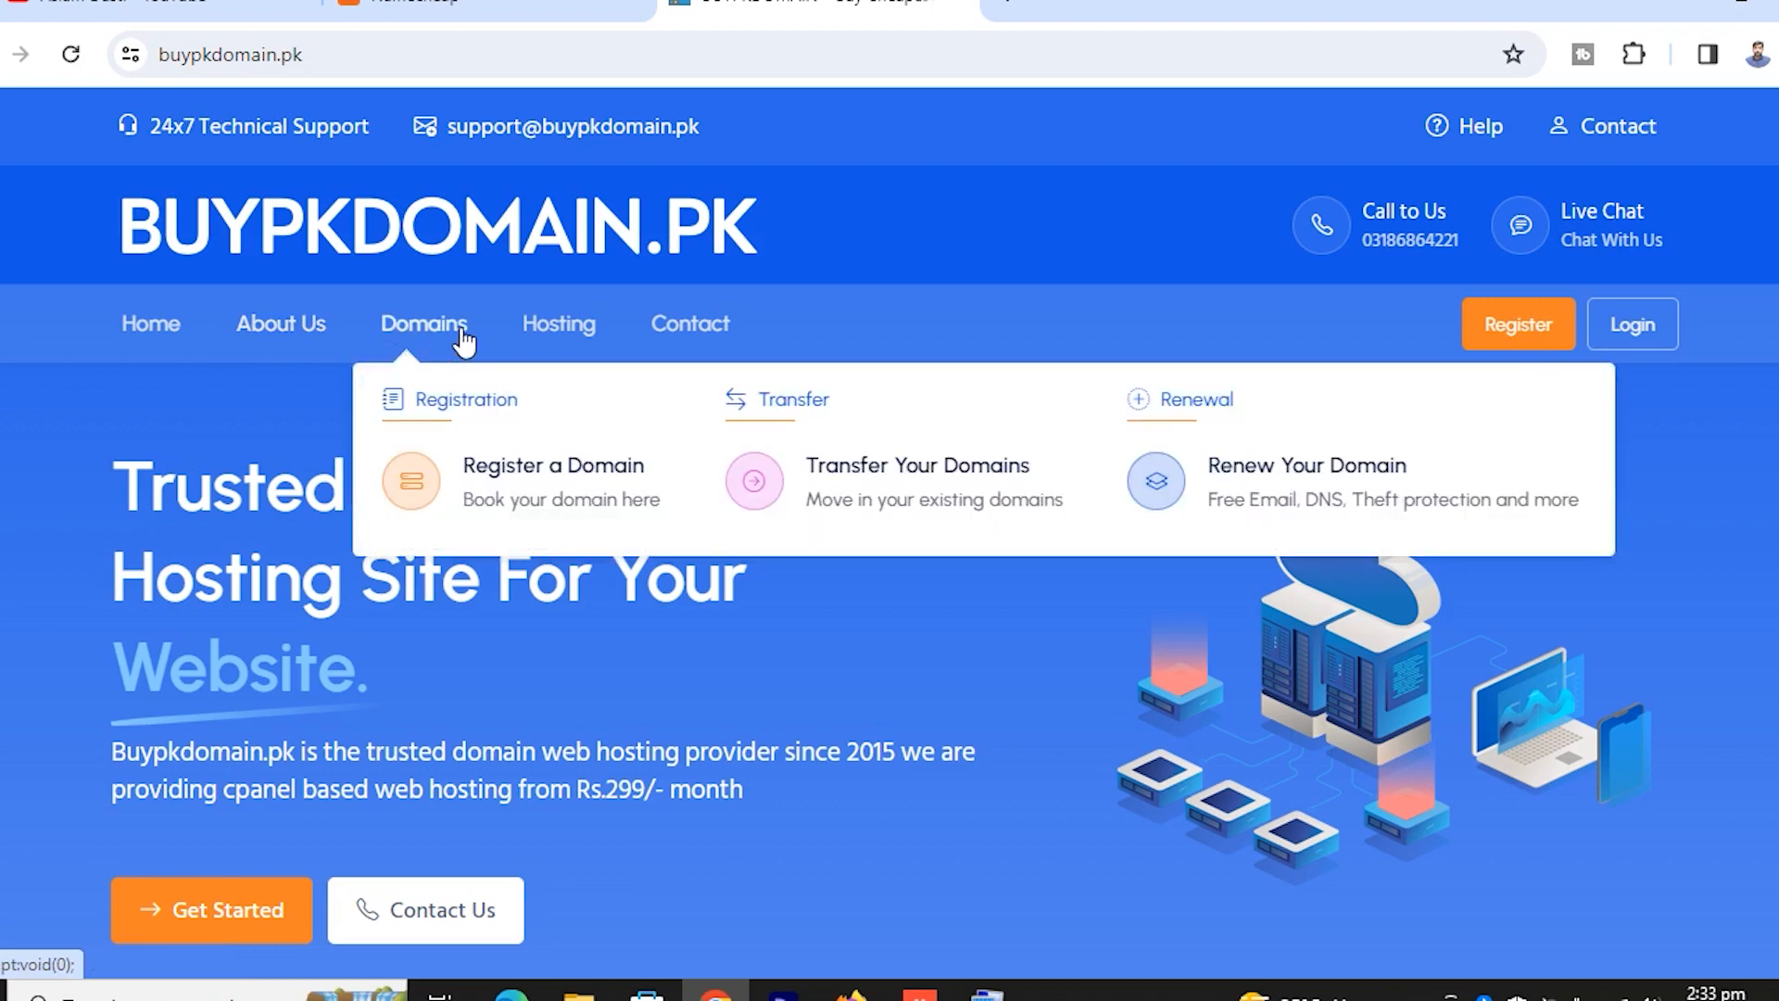
mouse_move(583, 322)
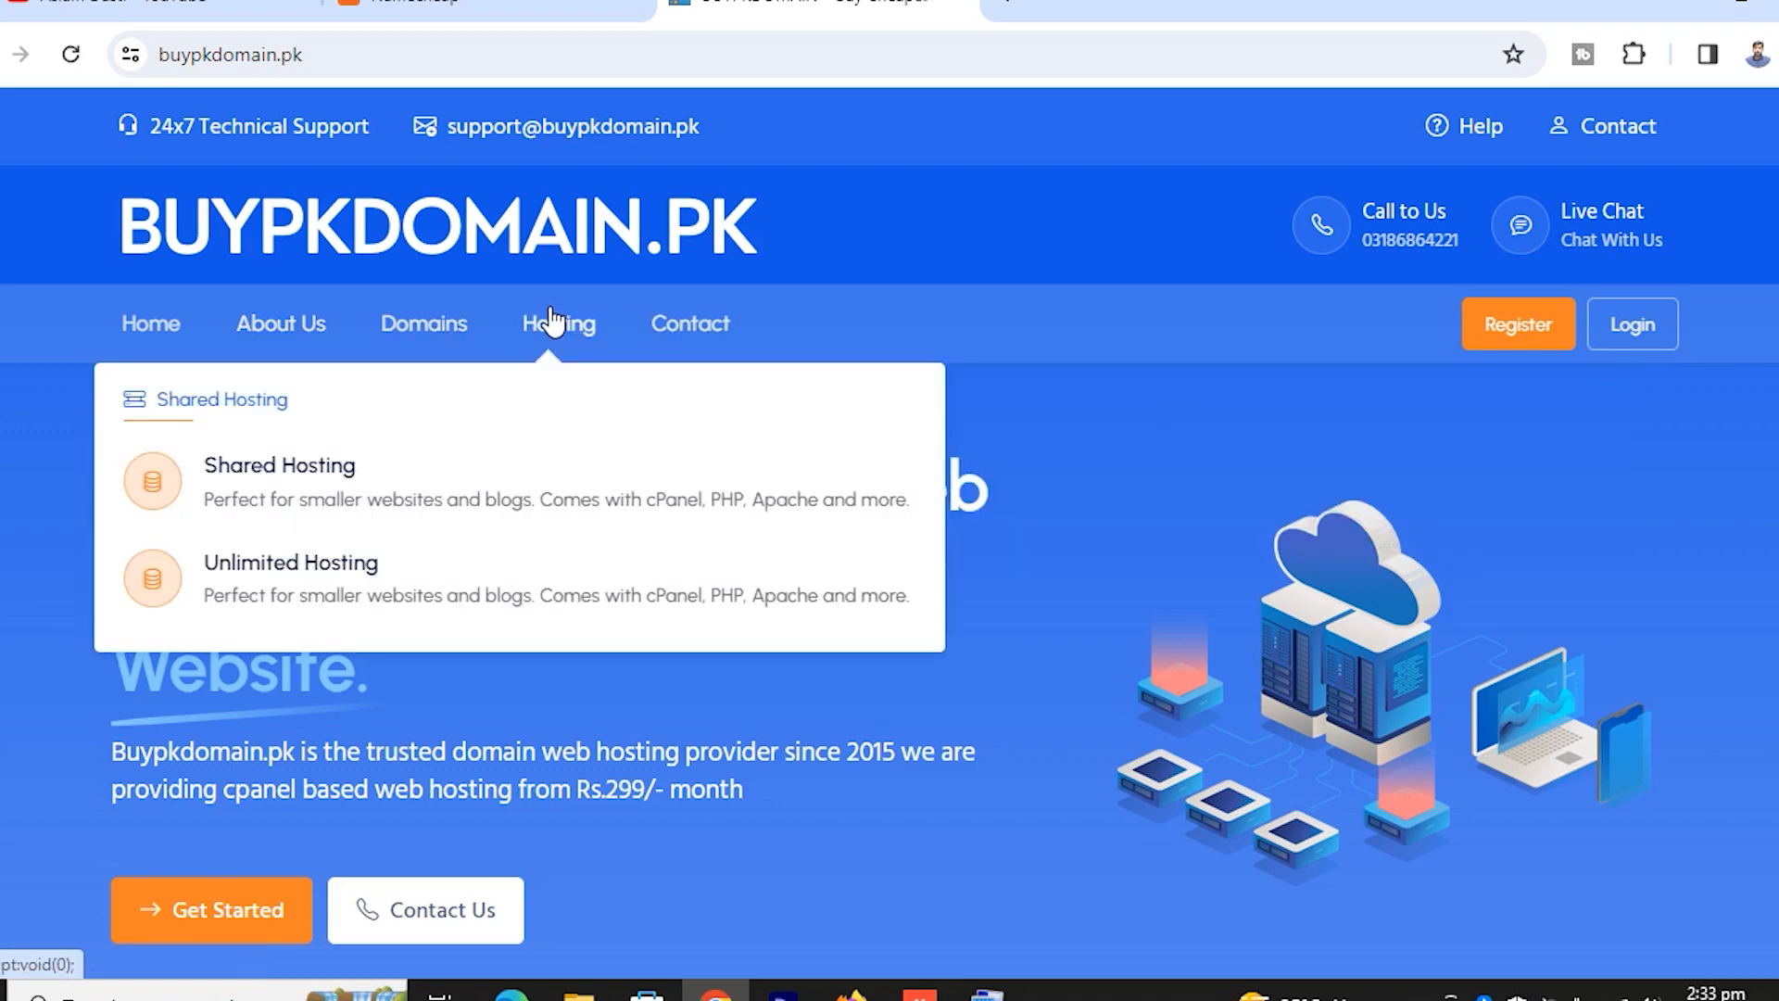
mouse_move(404, 396)
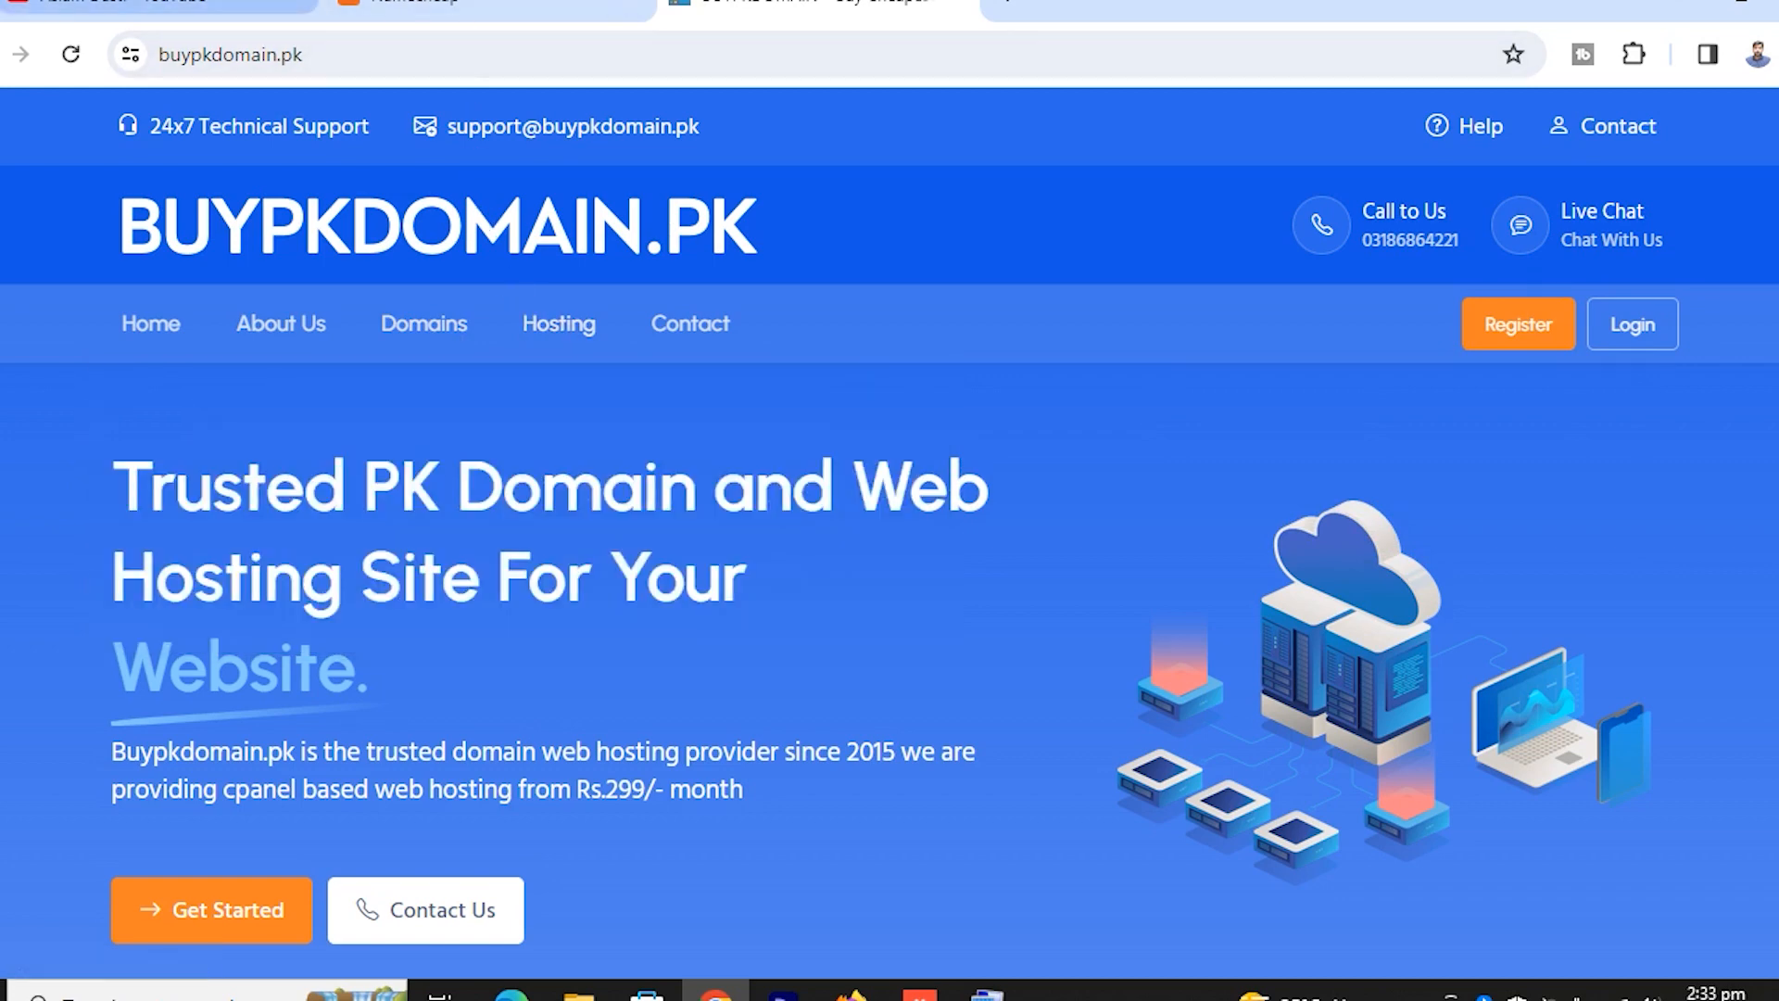
Back on the YouTube channel, play the Shopify store tutorial from its Videos list
click(148, 7)
scroll(954, 691, down, 6)
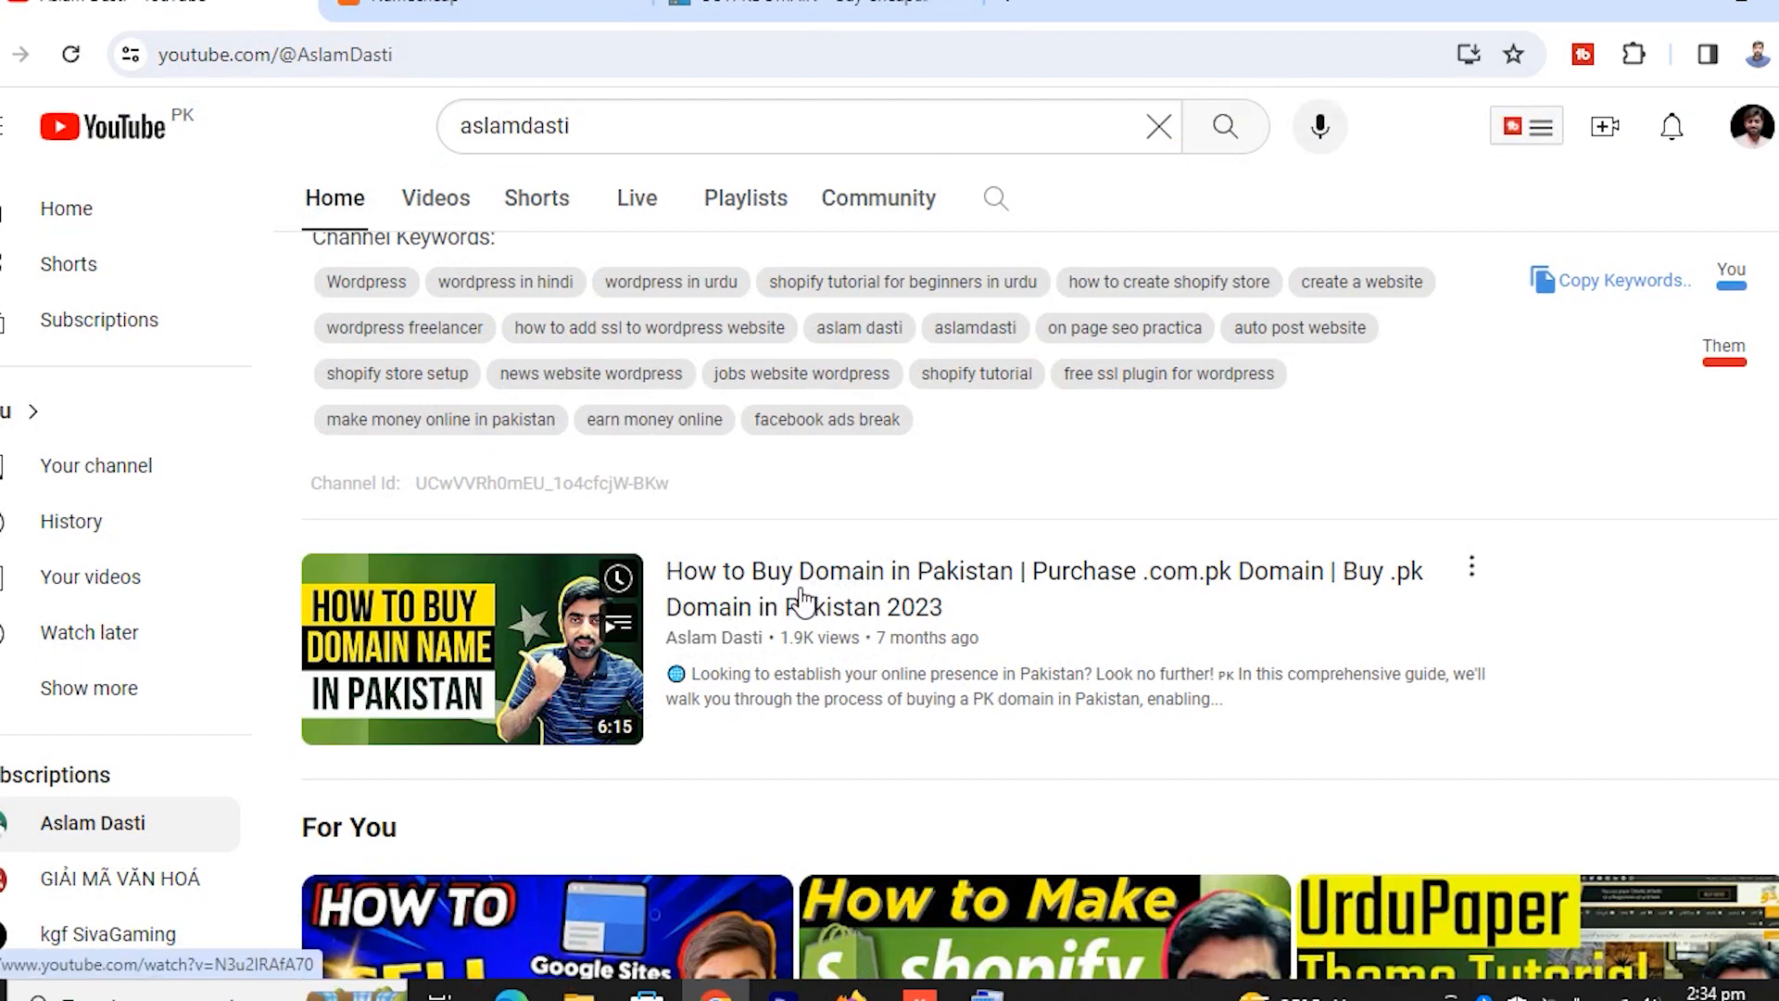
scroll(813, 600, up, 2)
scroll(813, 599, up, 2)
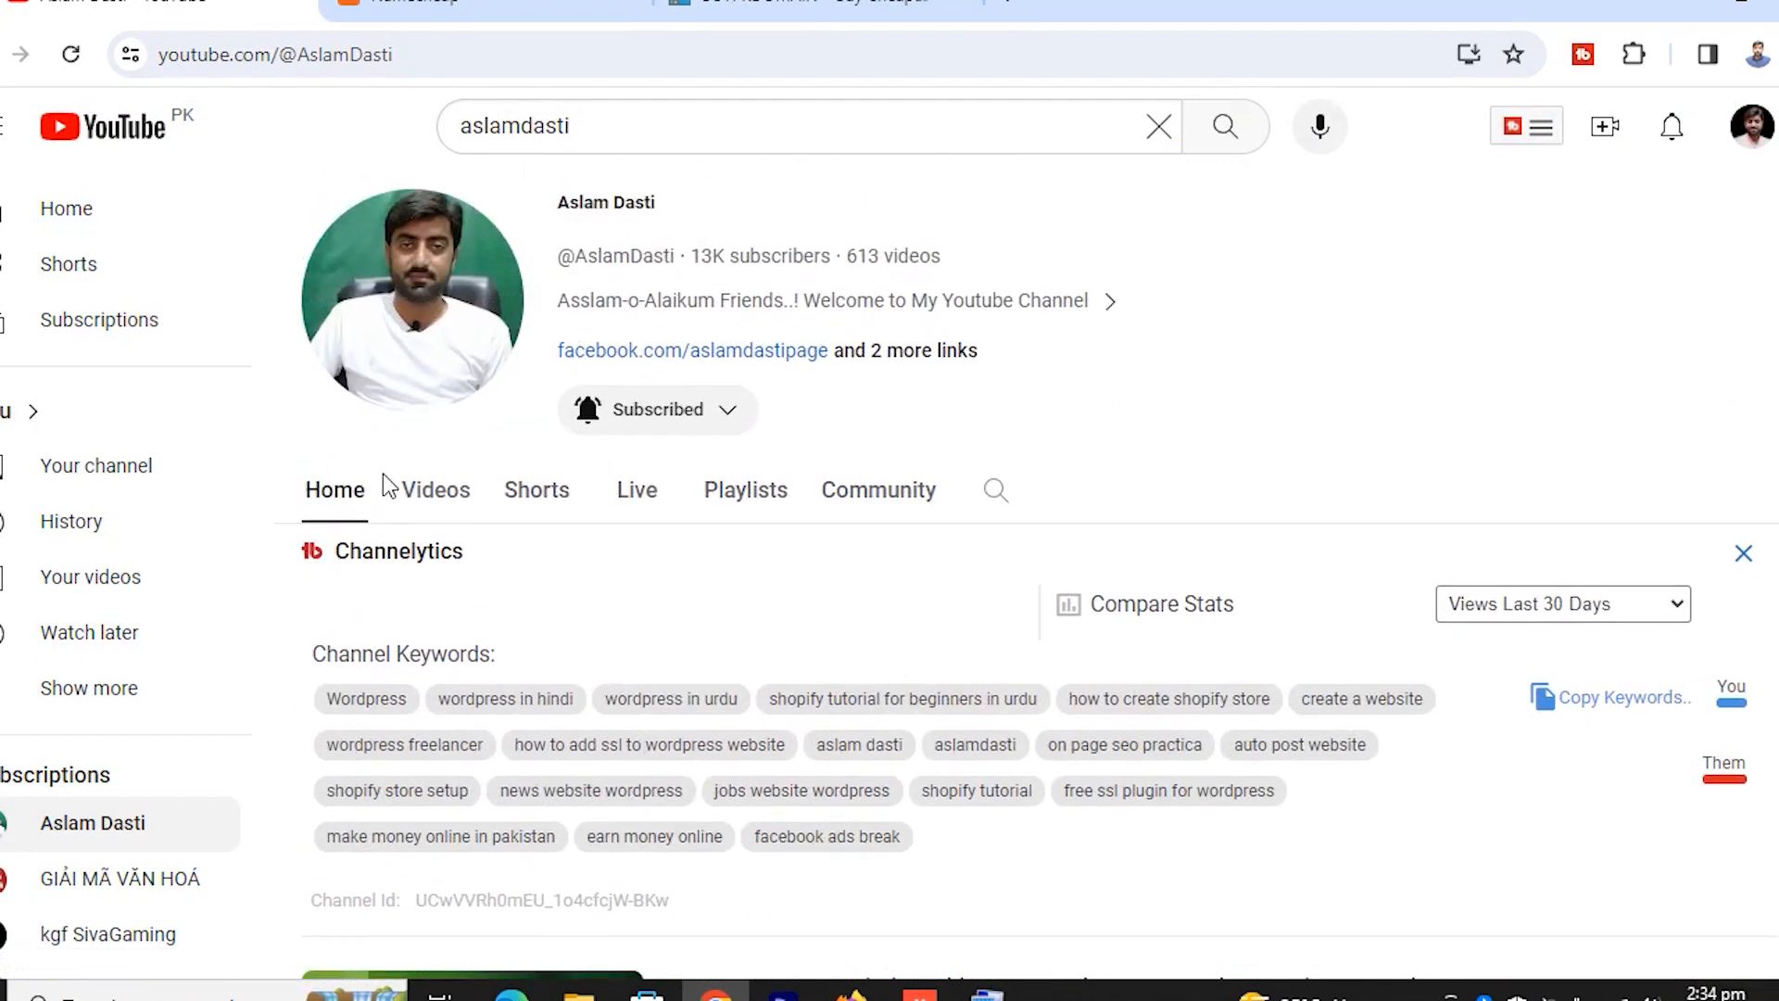
click(441, 494)
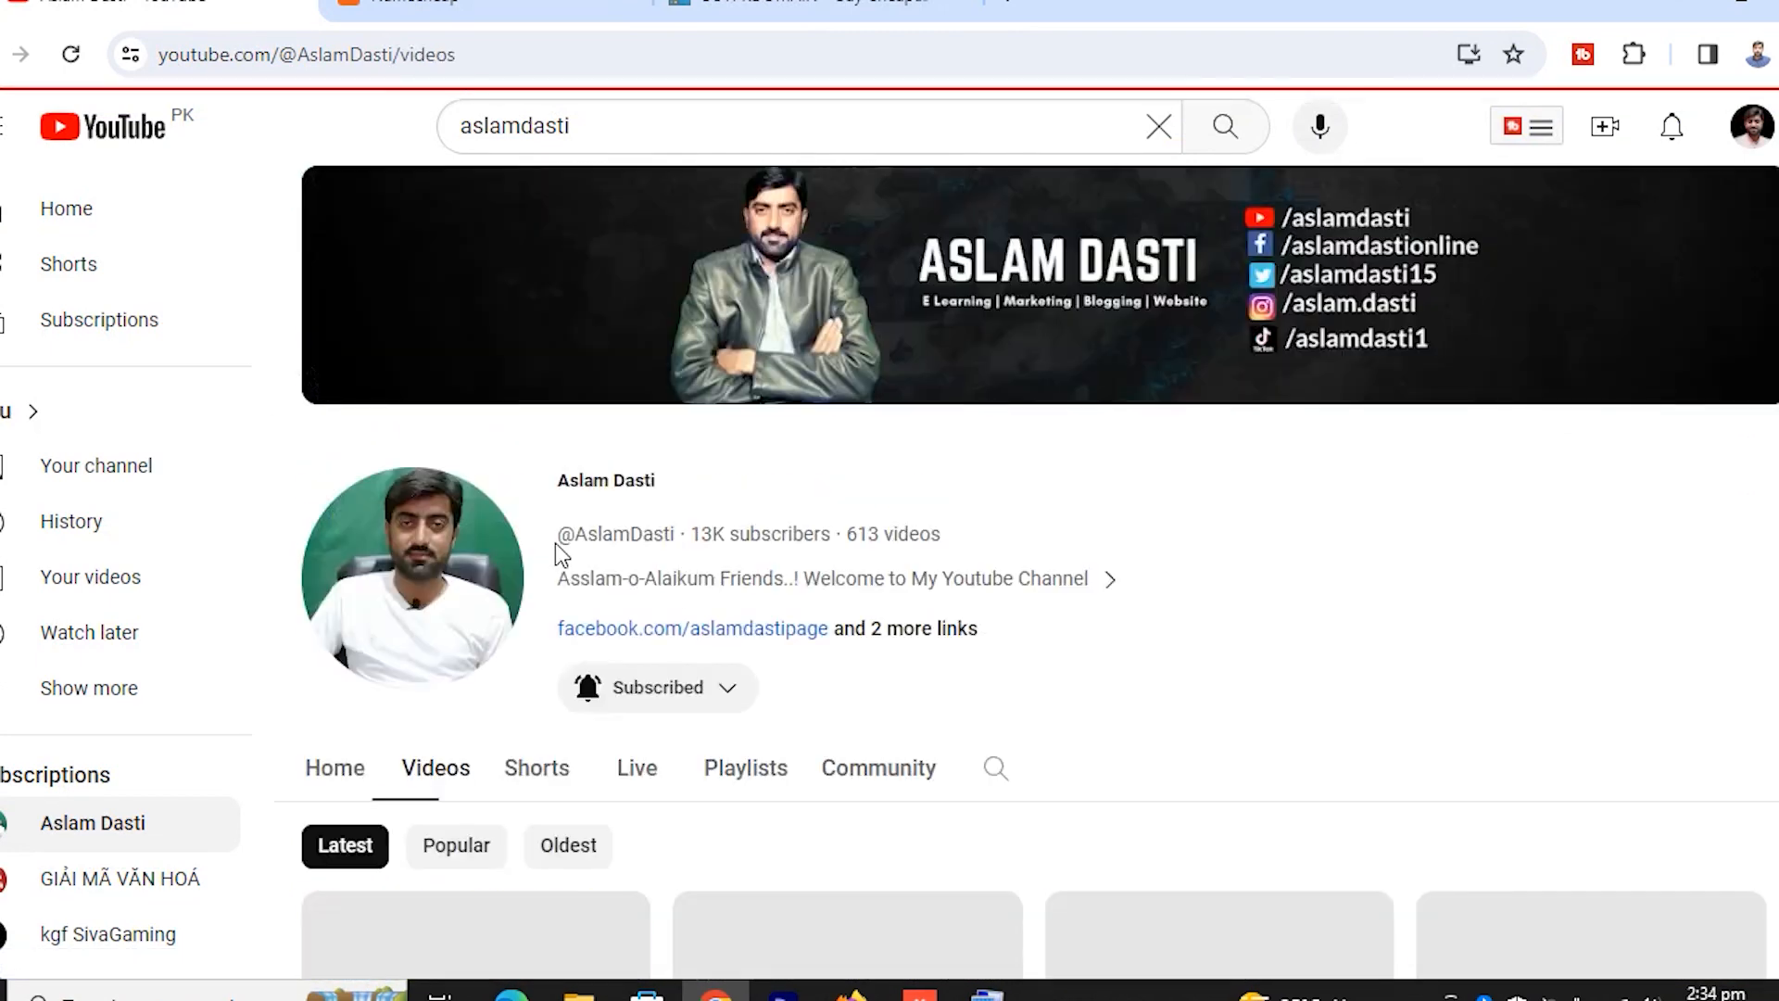
scroll(726, 735, down, 4)
click(435, 576)
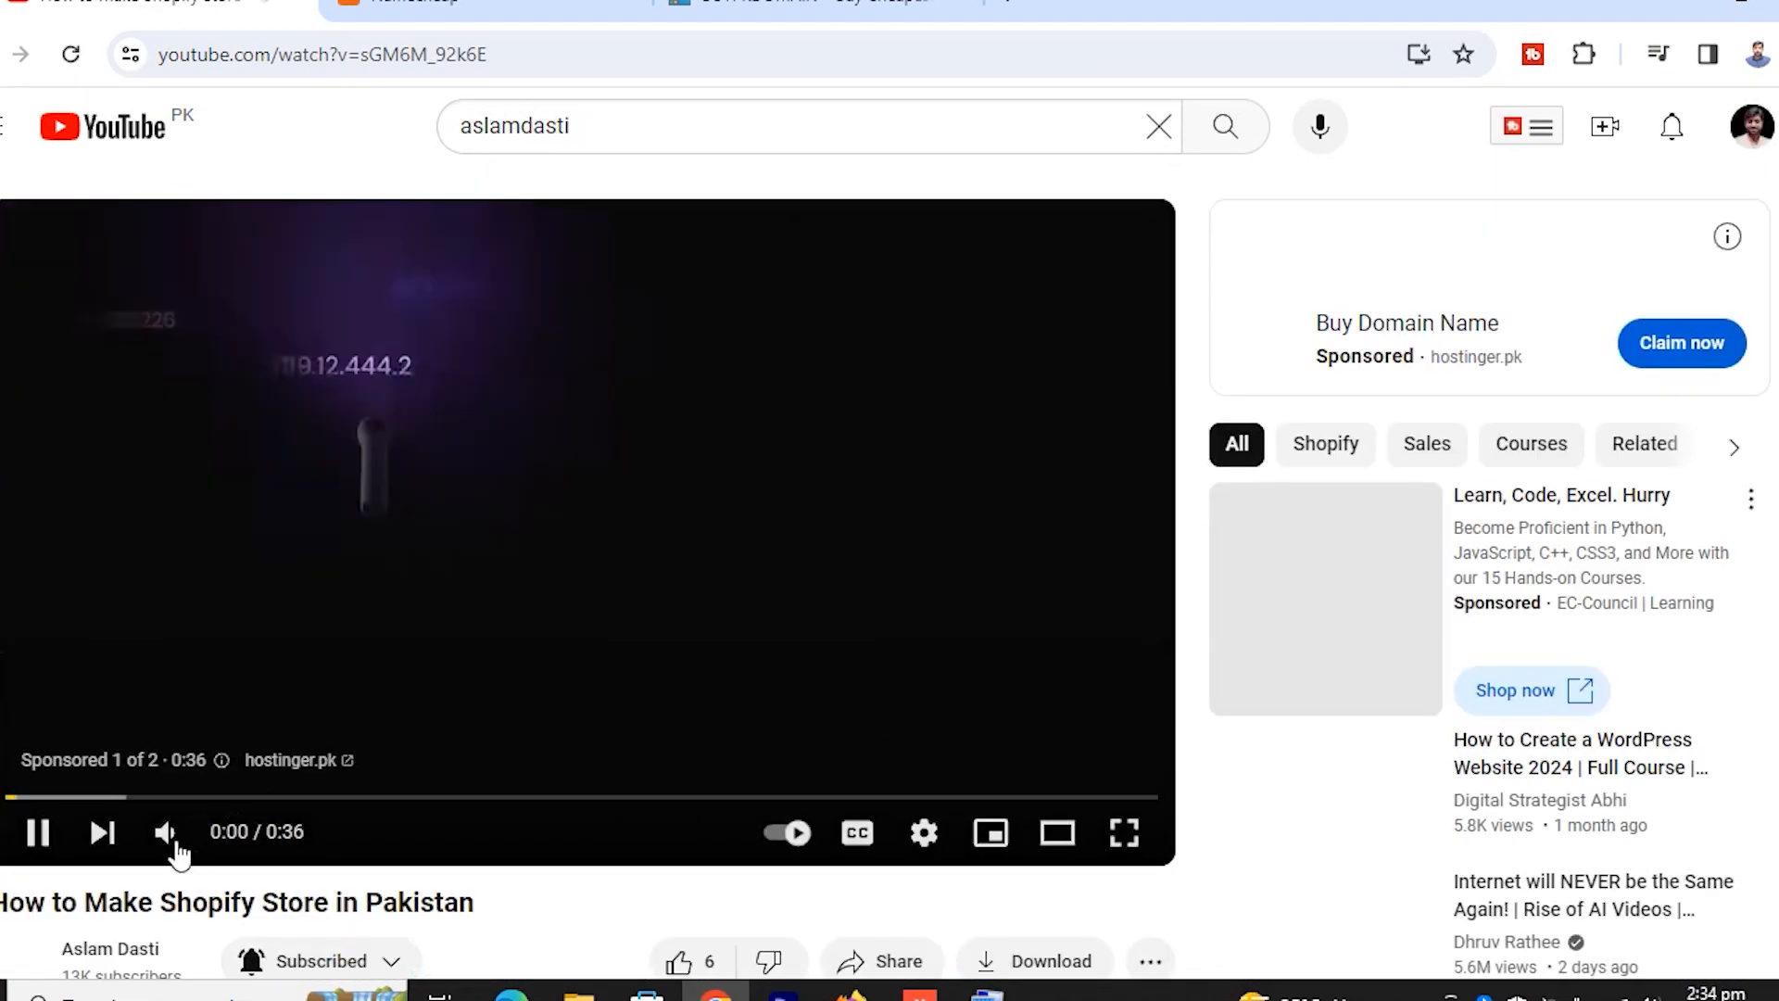
Mute the video and open the buypkdomain.pk link from its full description
click(166, 834)
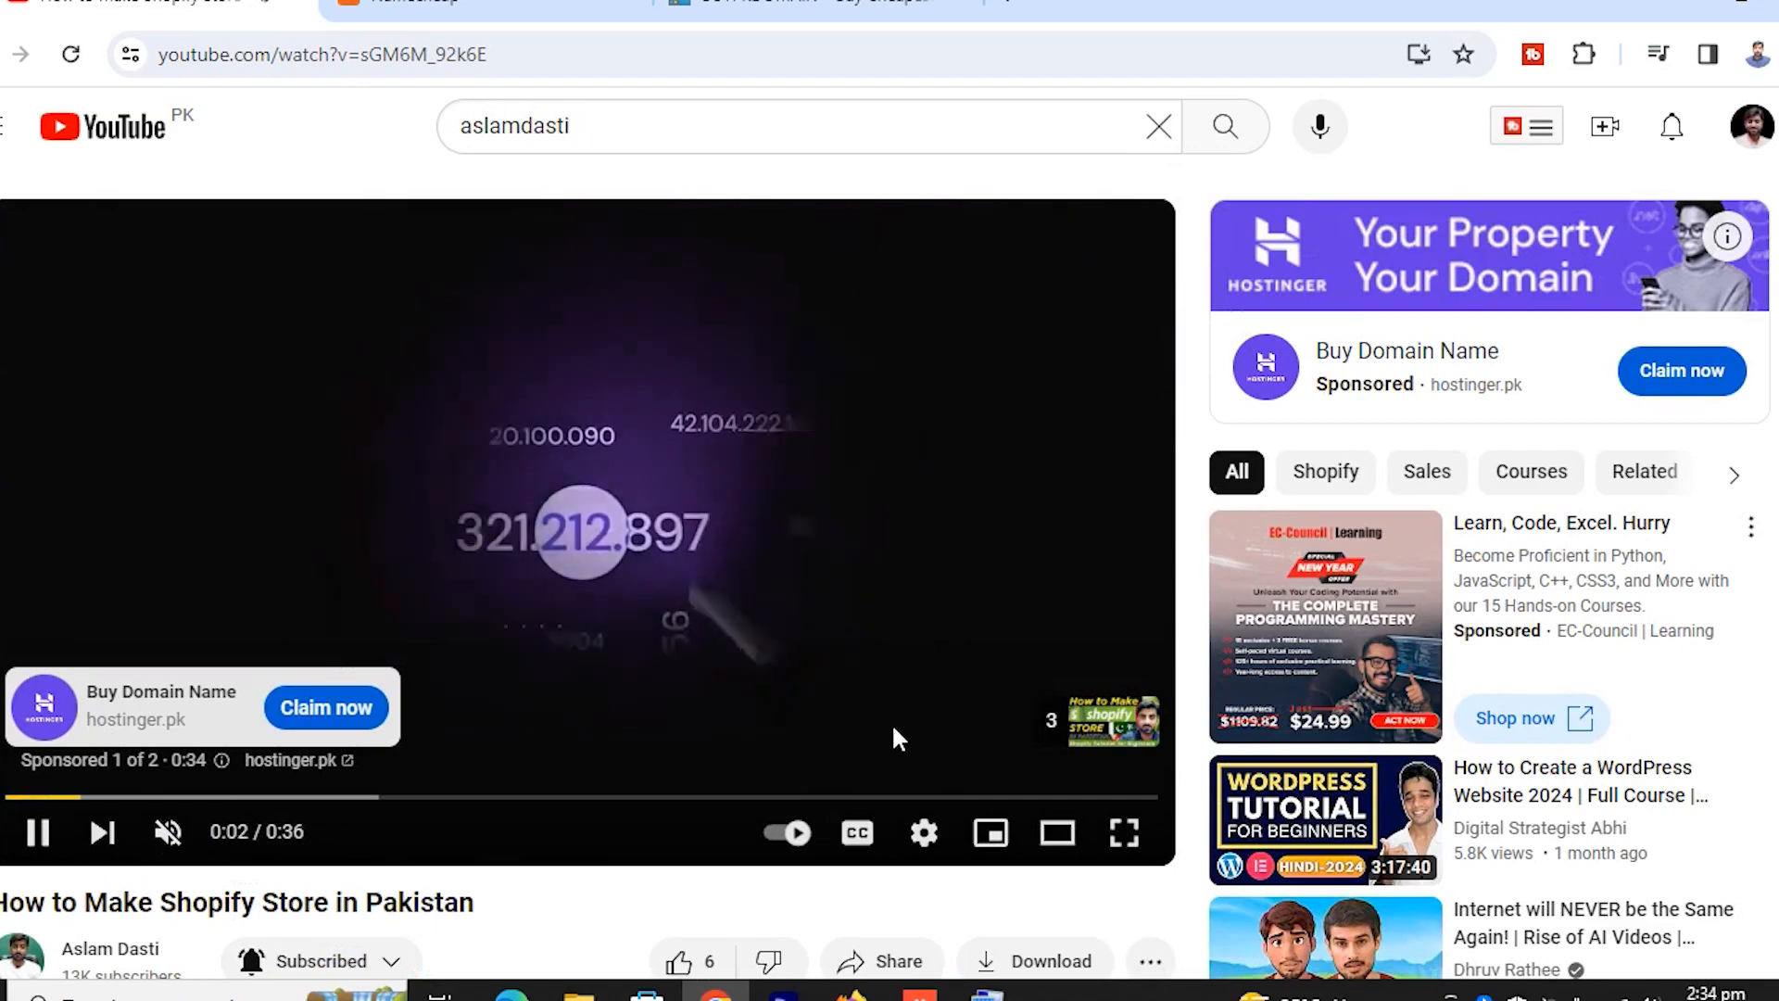
scroll(358, 708, down, 5)
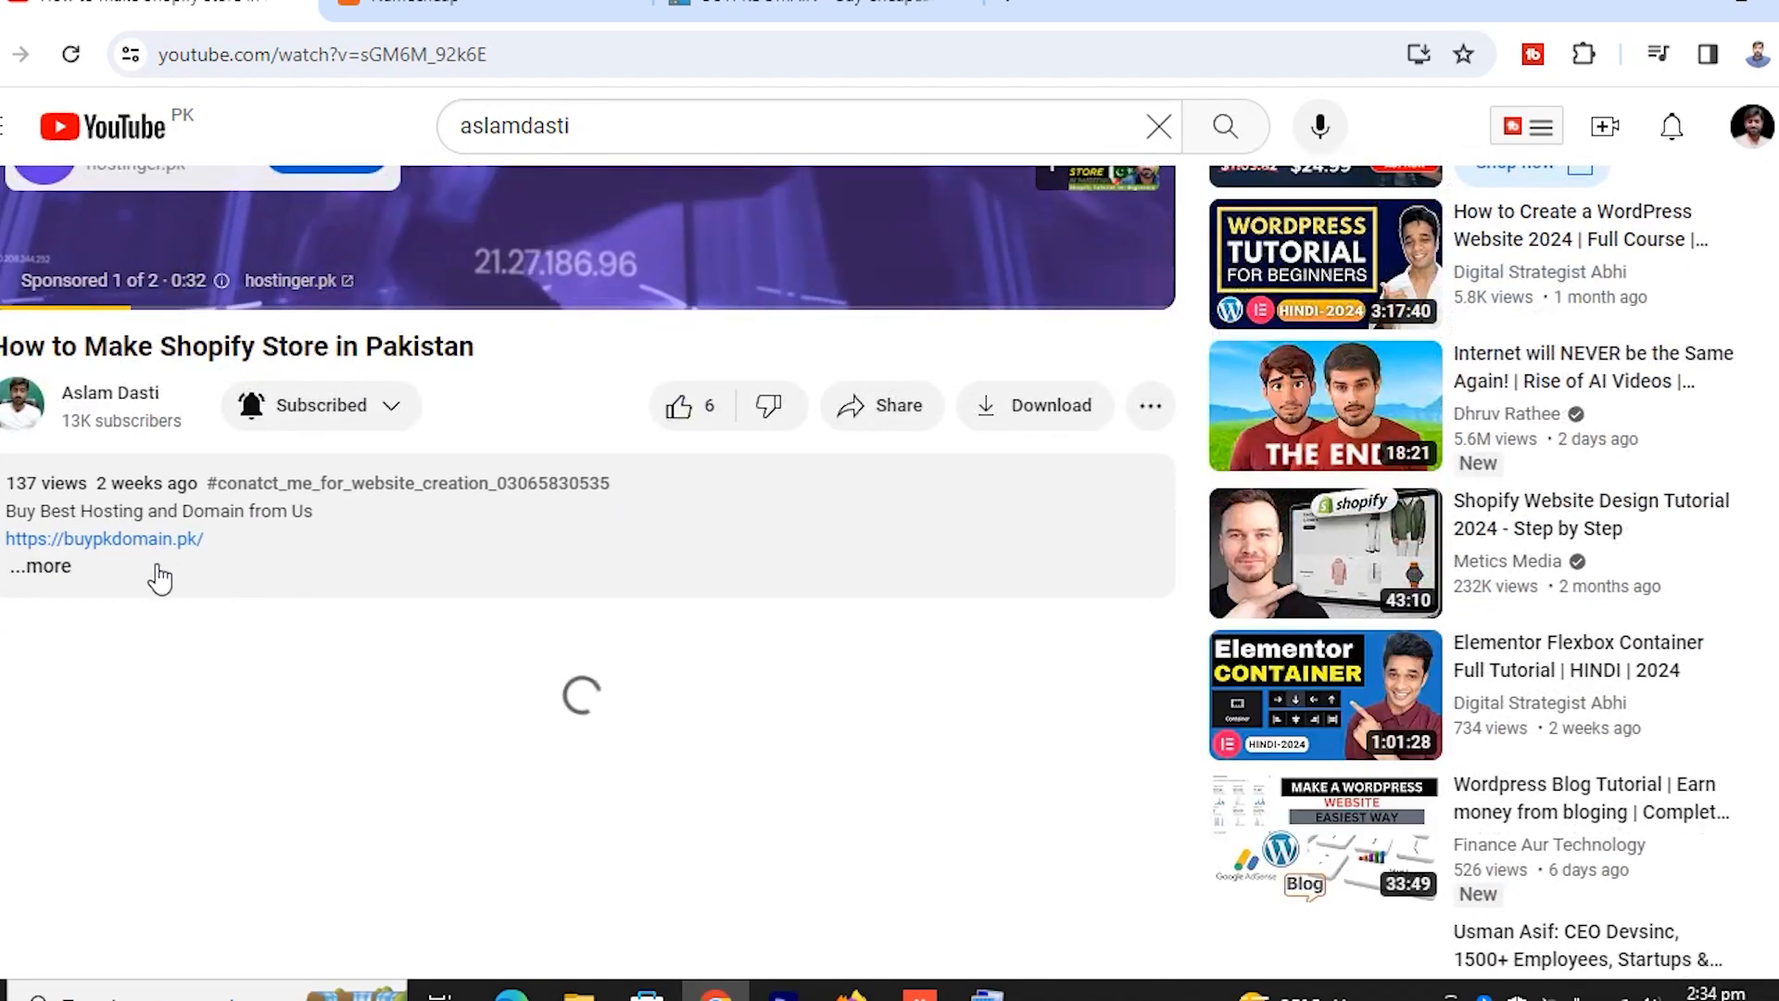
click(41, 567)
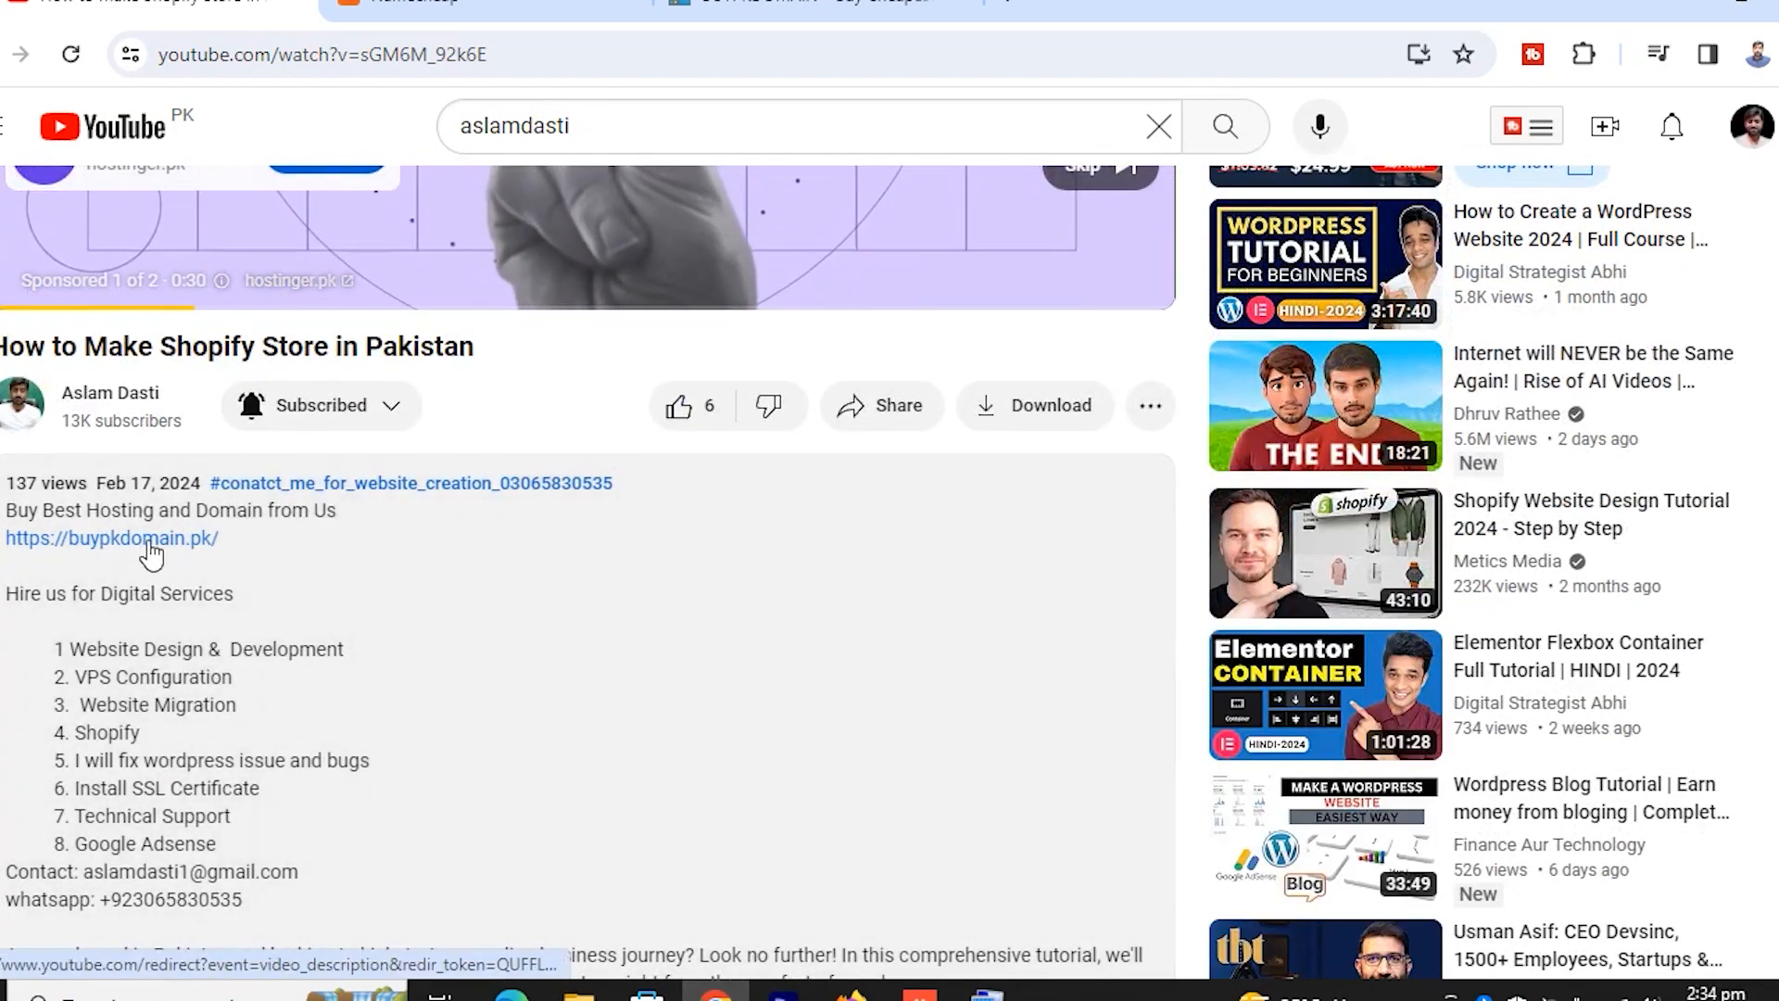
click(135, 545)
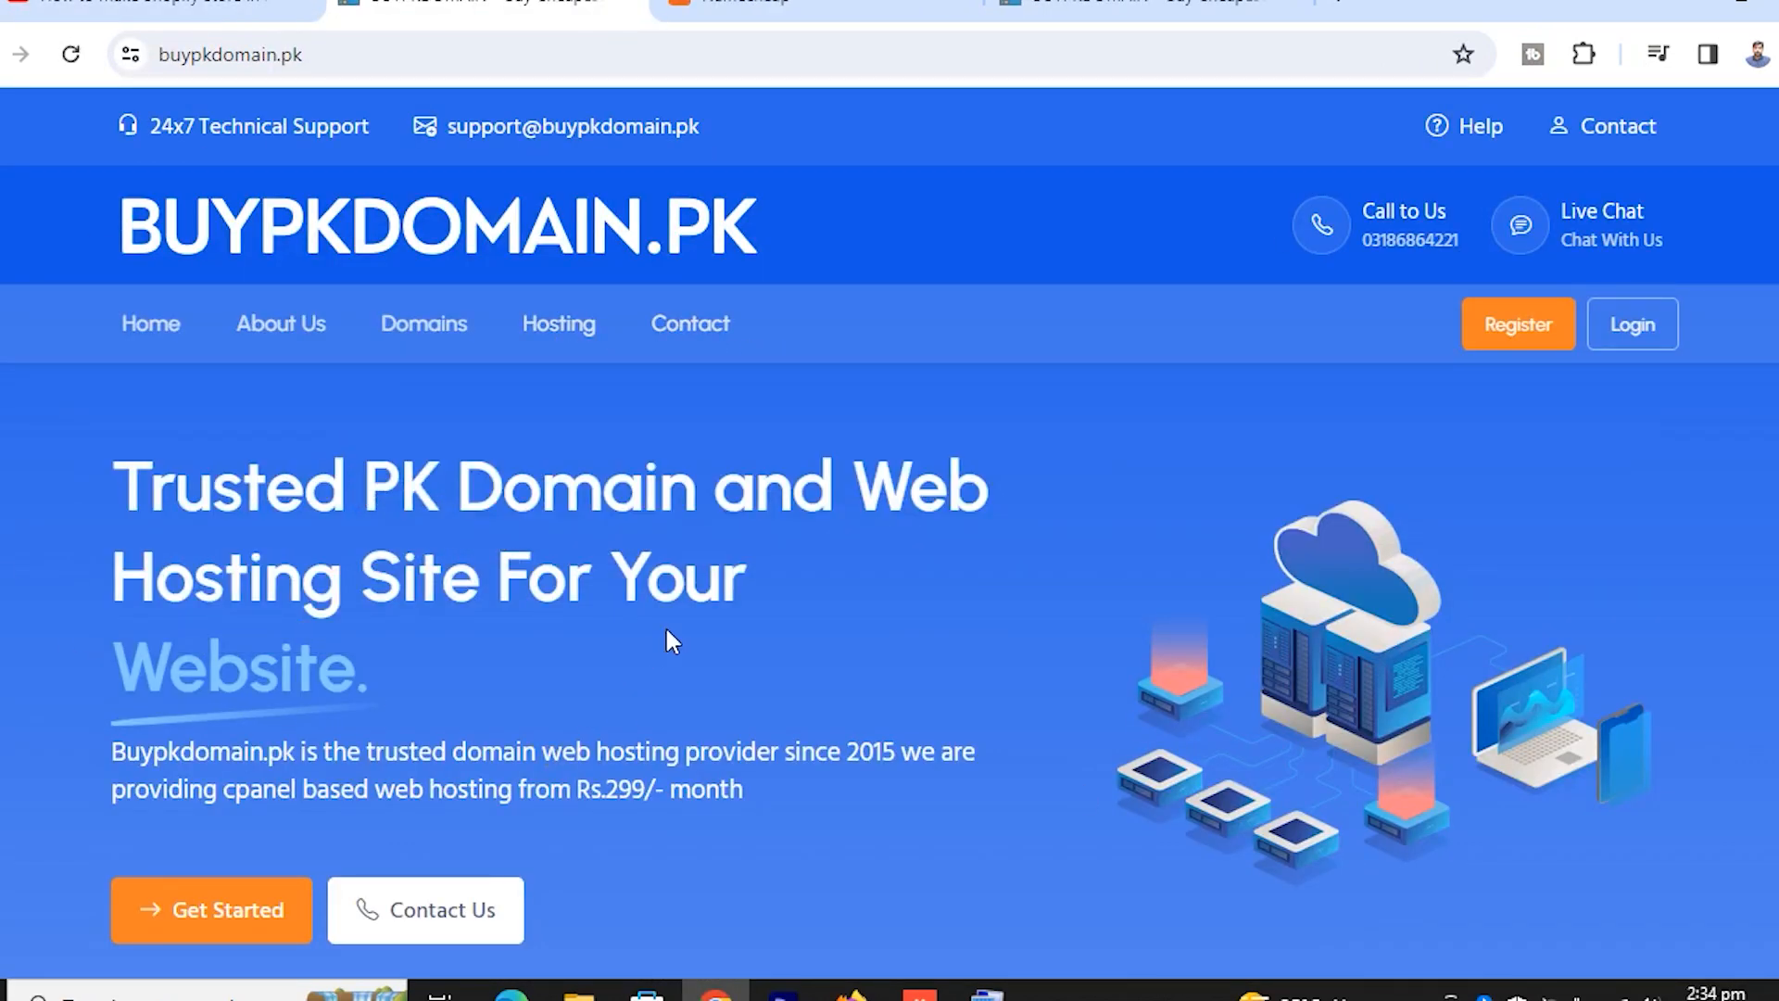
Scroll to Web Hosting Plans and open the Shared Hosting plan starting at Rs.299
scroll(669, 640, down, 3)
scroll(576, 633, down, 6)
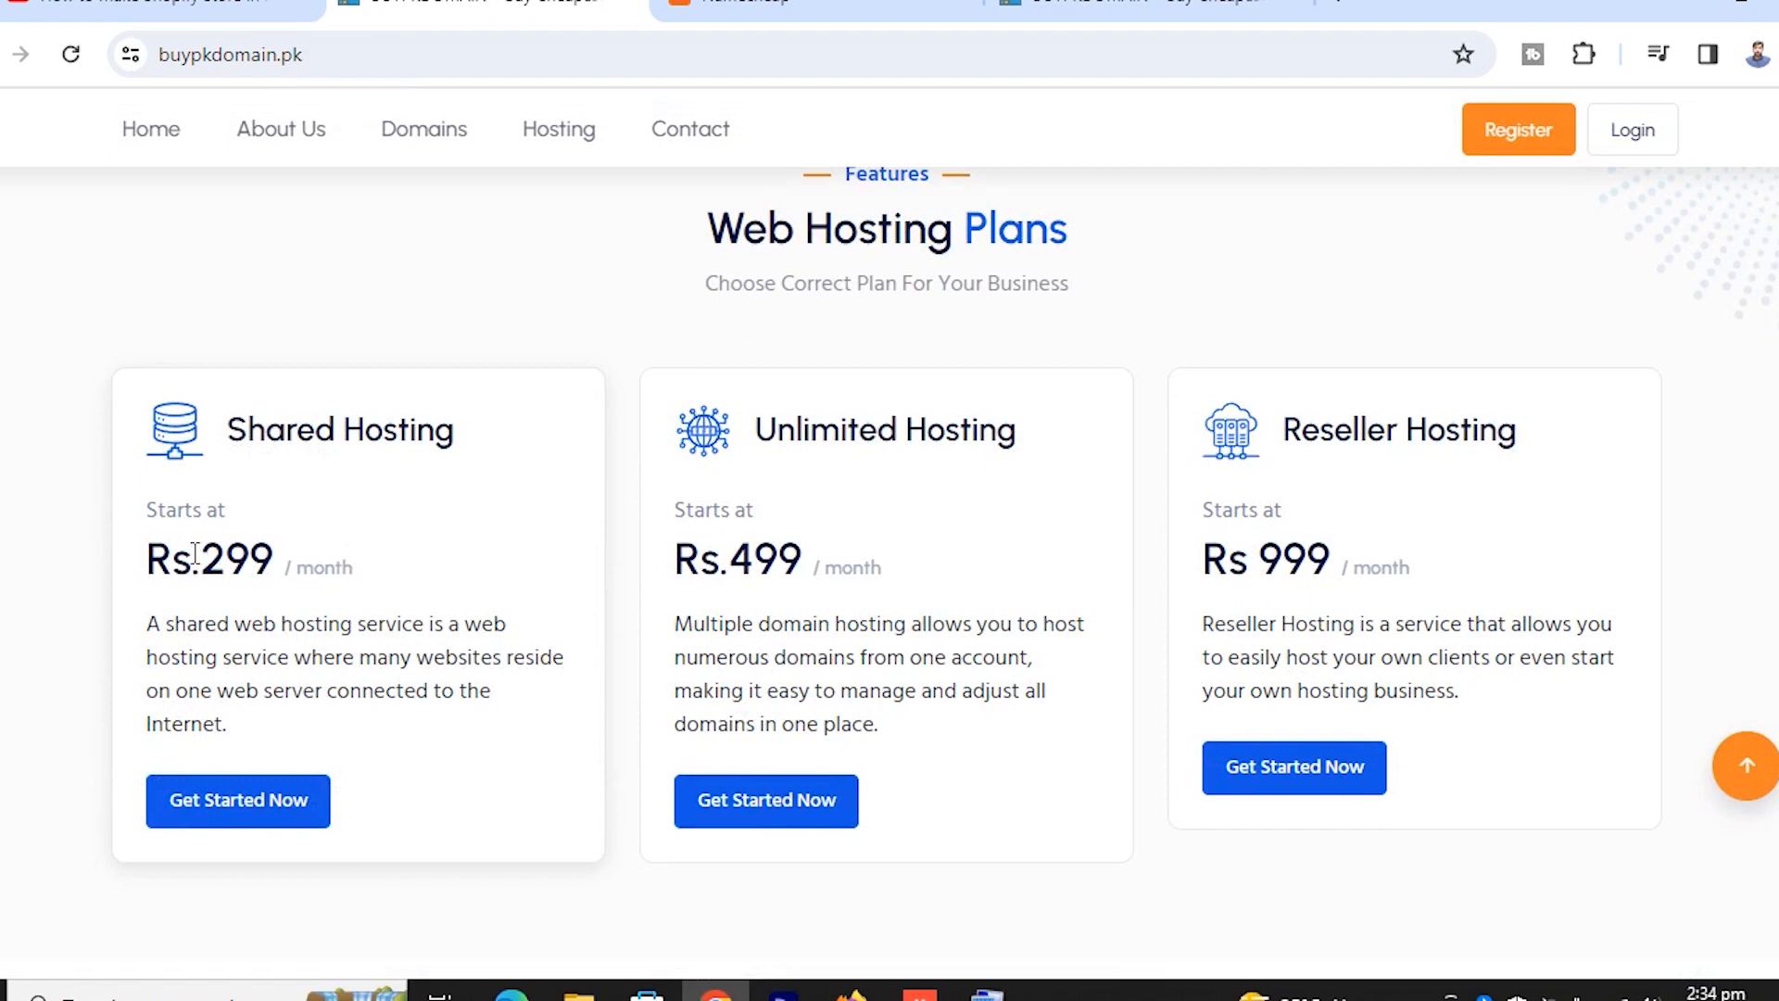
drag(197, 554, 319, 564)
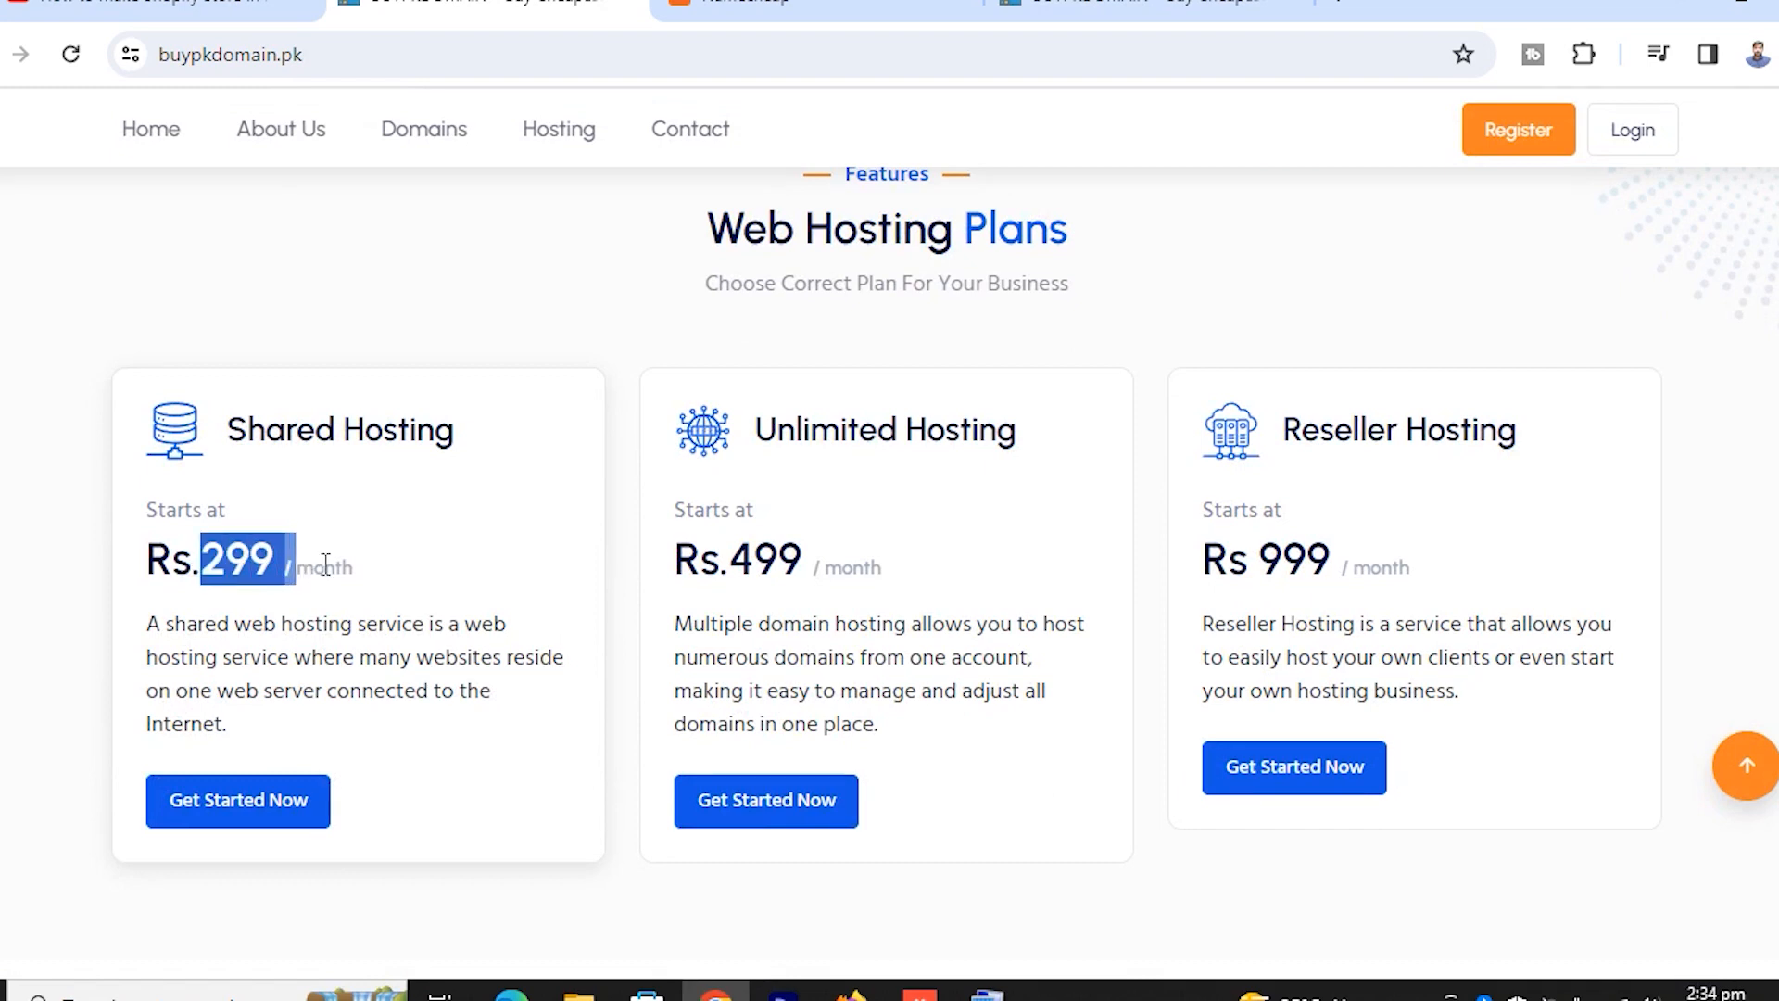
click(329, 568)
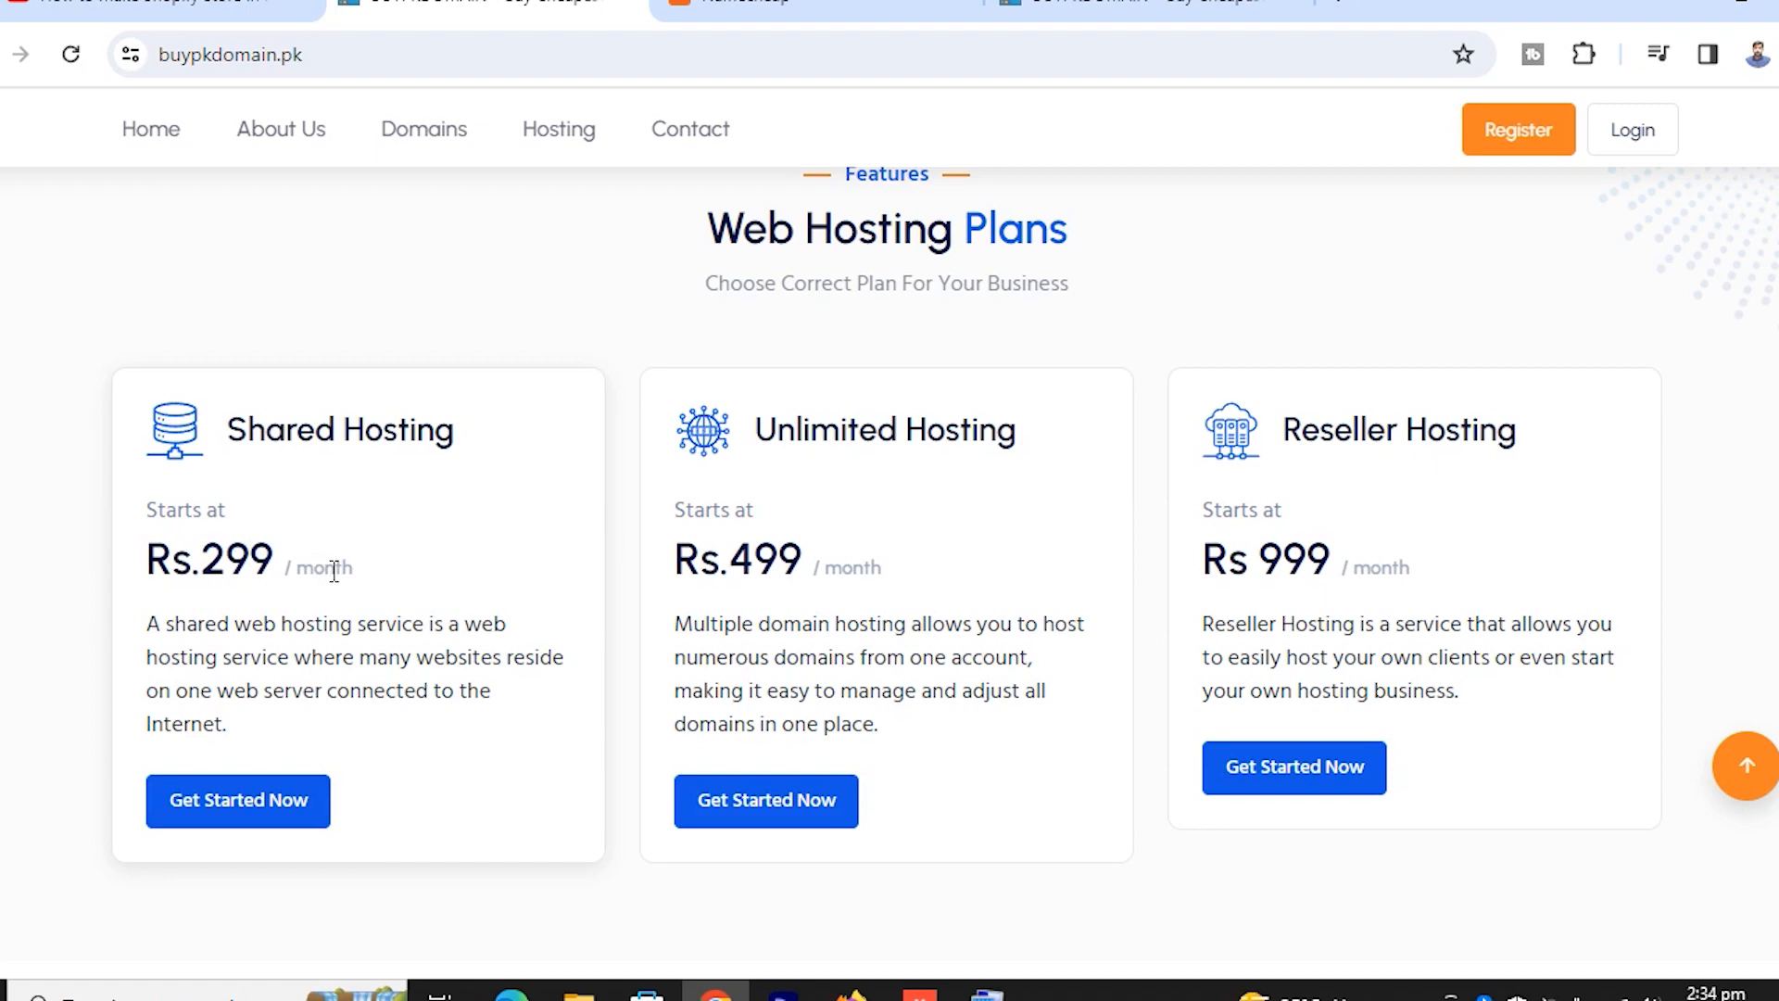
click(268, 806)
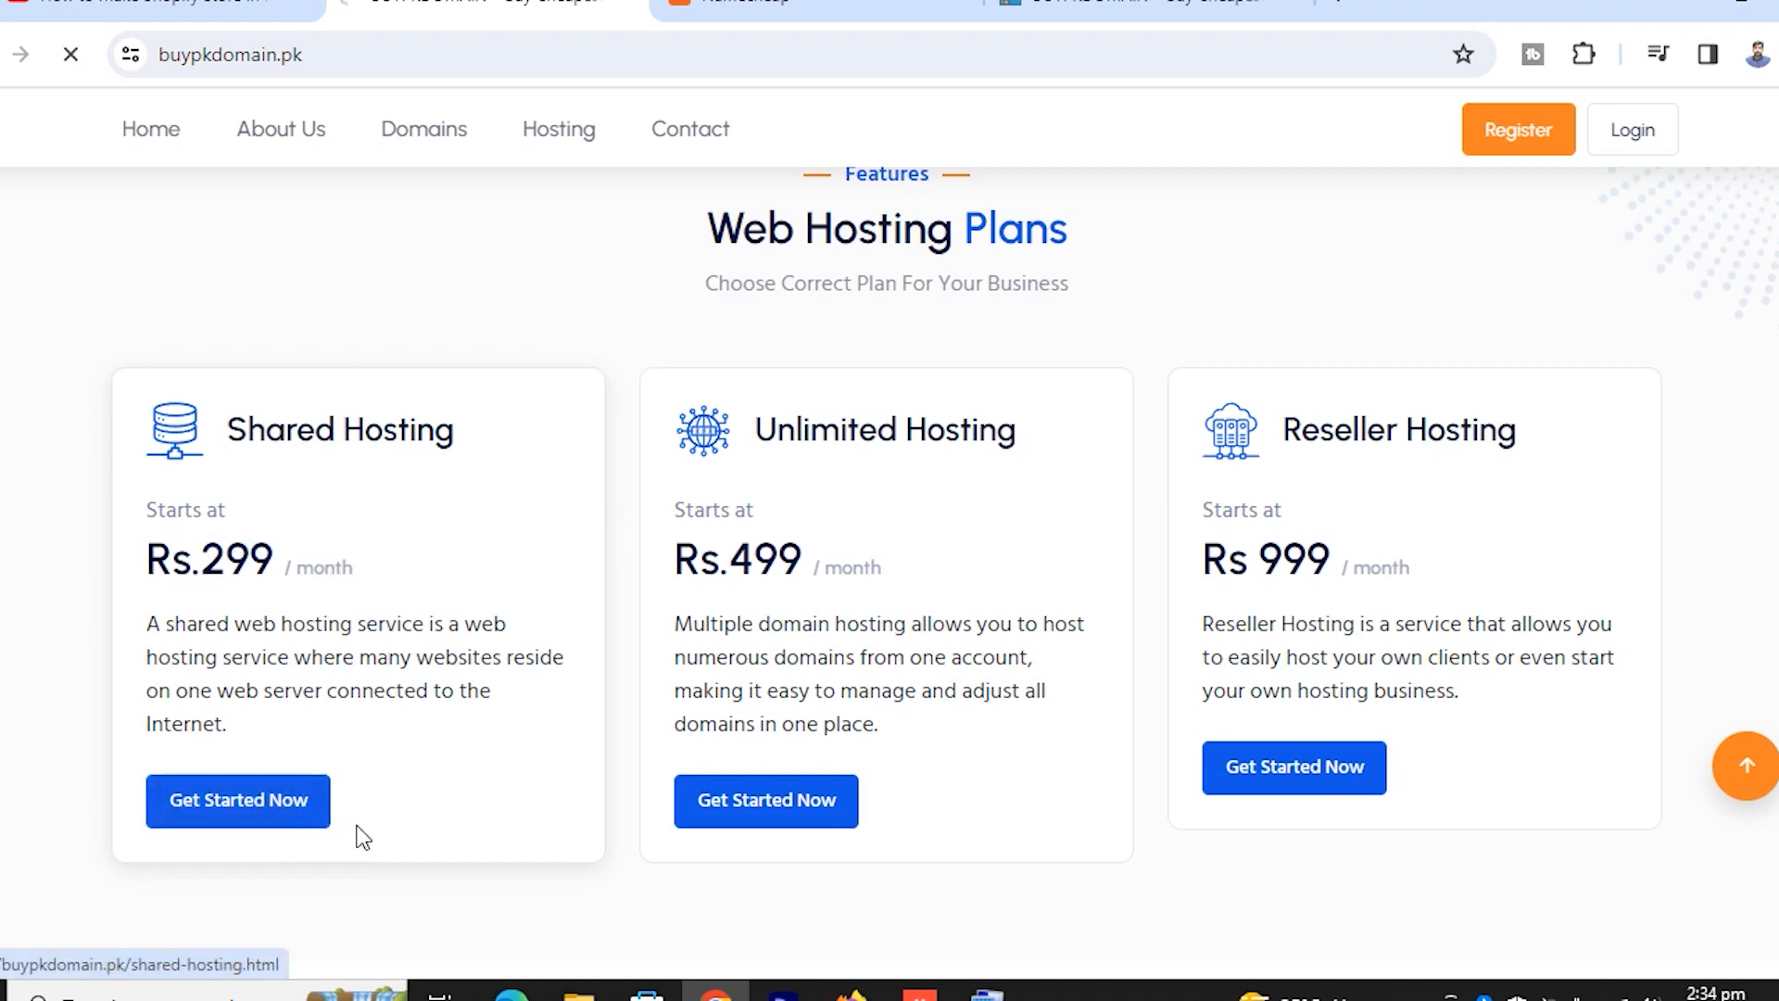
Jump down to the S1, S2 and S3 plan cards (PRK 299, 599, 999 monthly)
scroll(879, 790, down, 2)
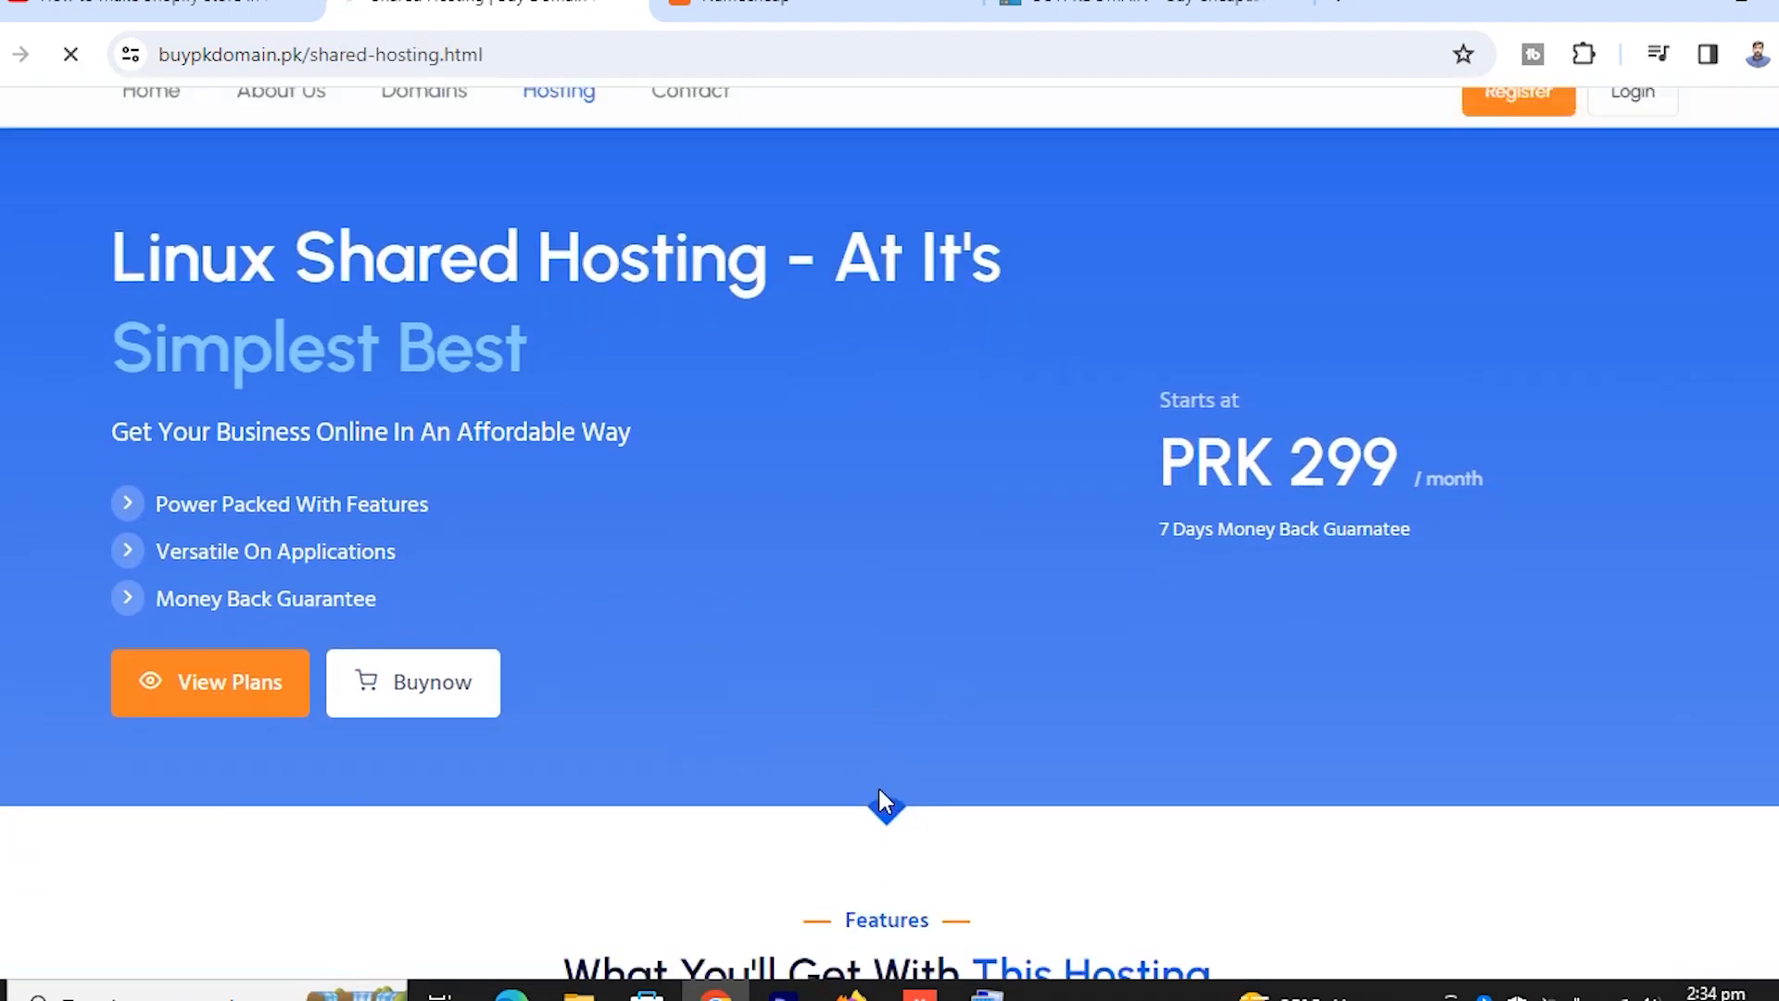
click(292, 663)
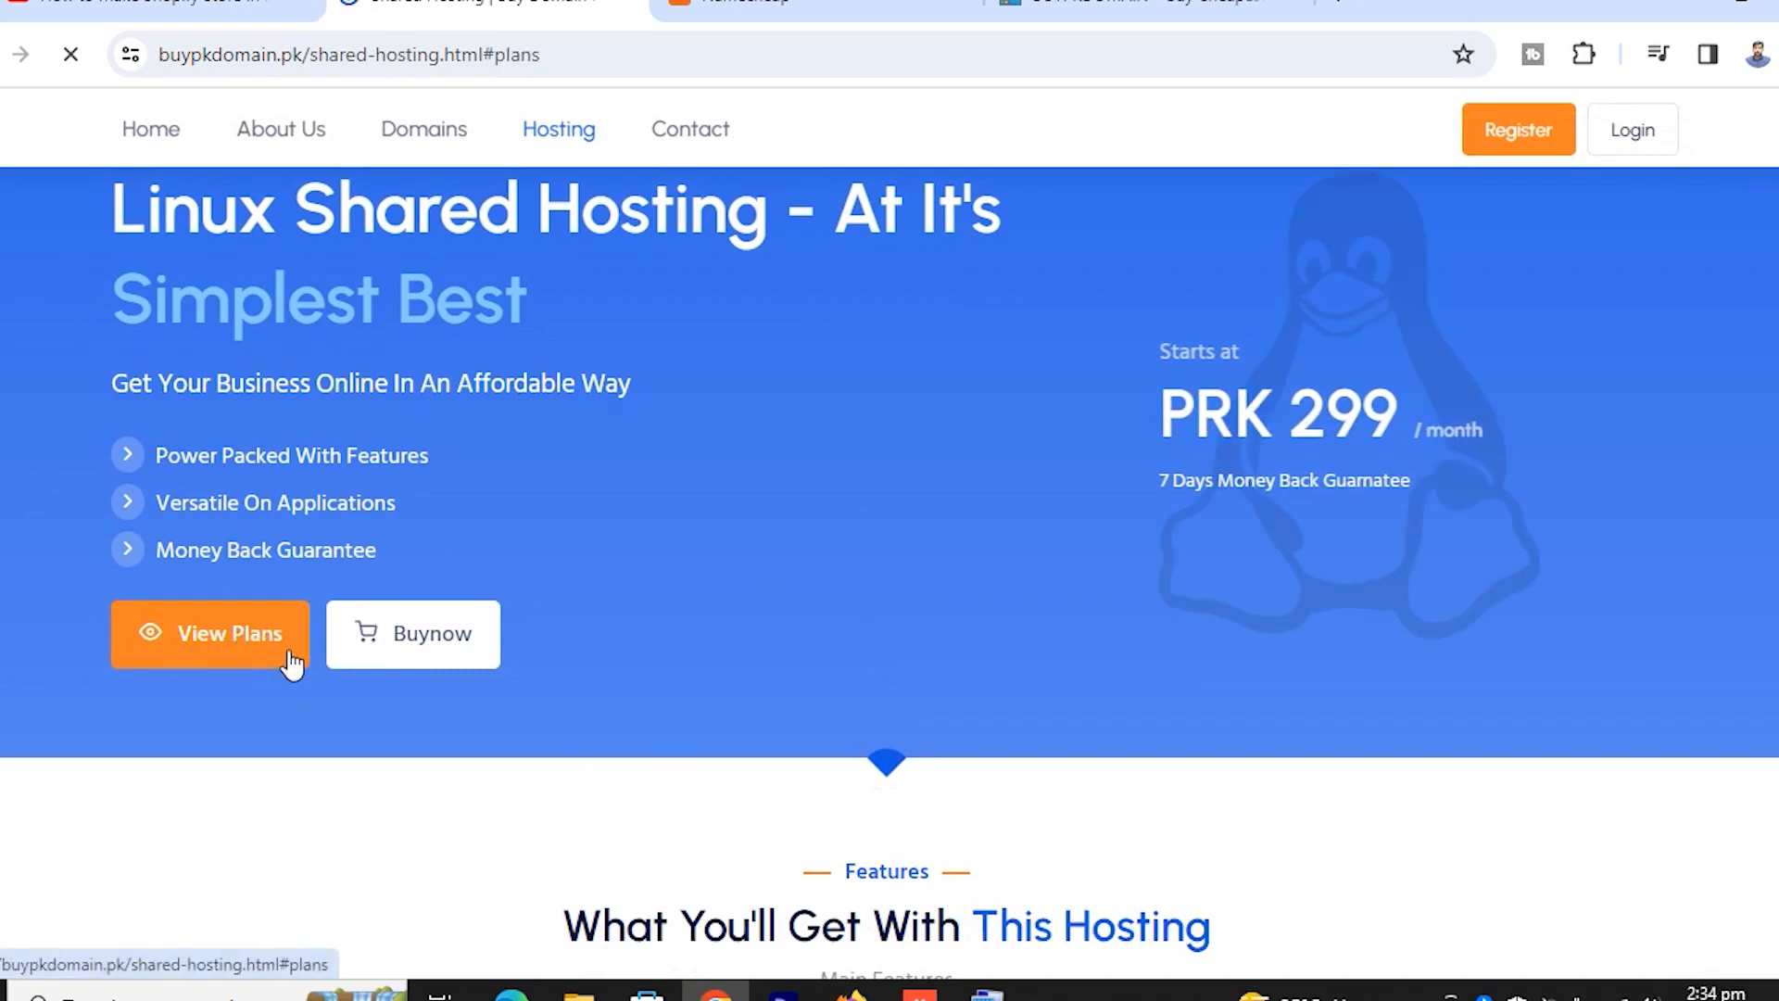
scroll(753, 608, down, 5)
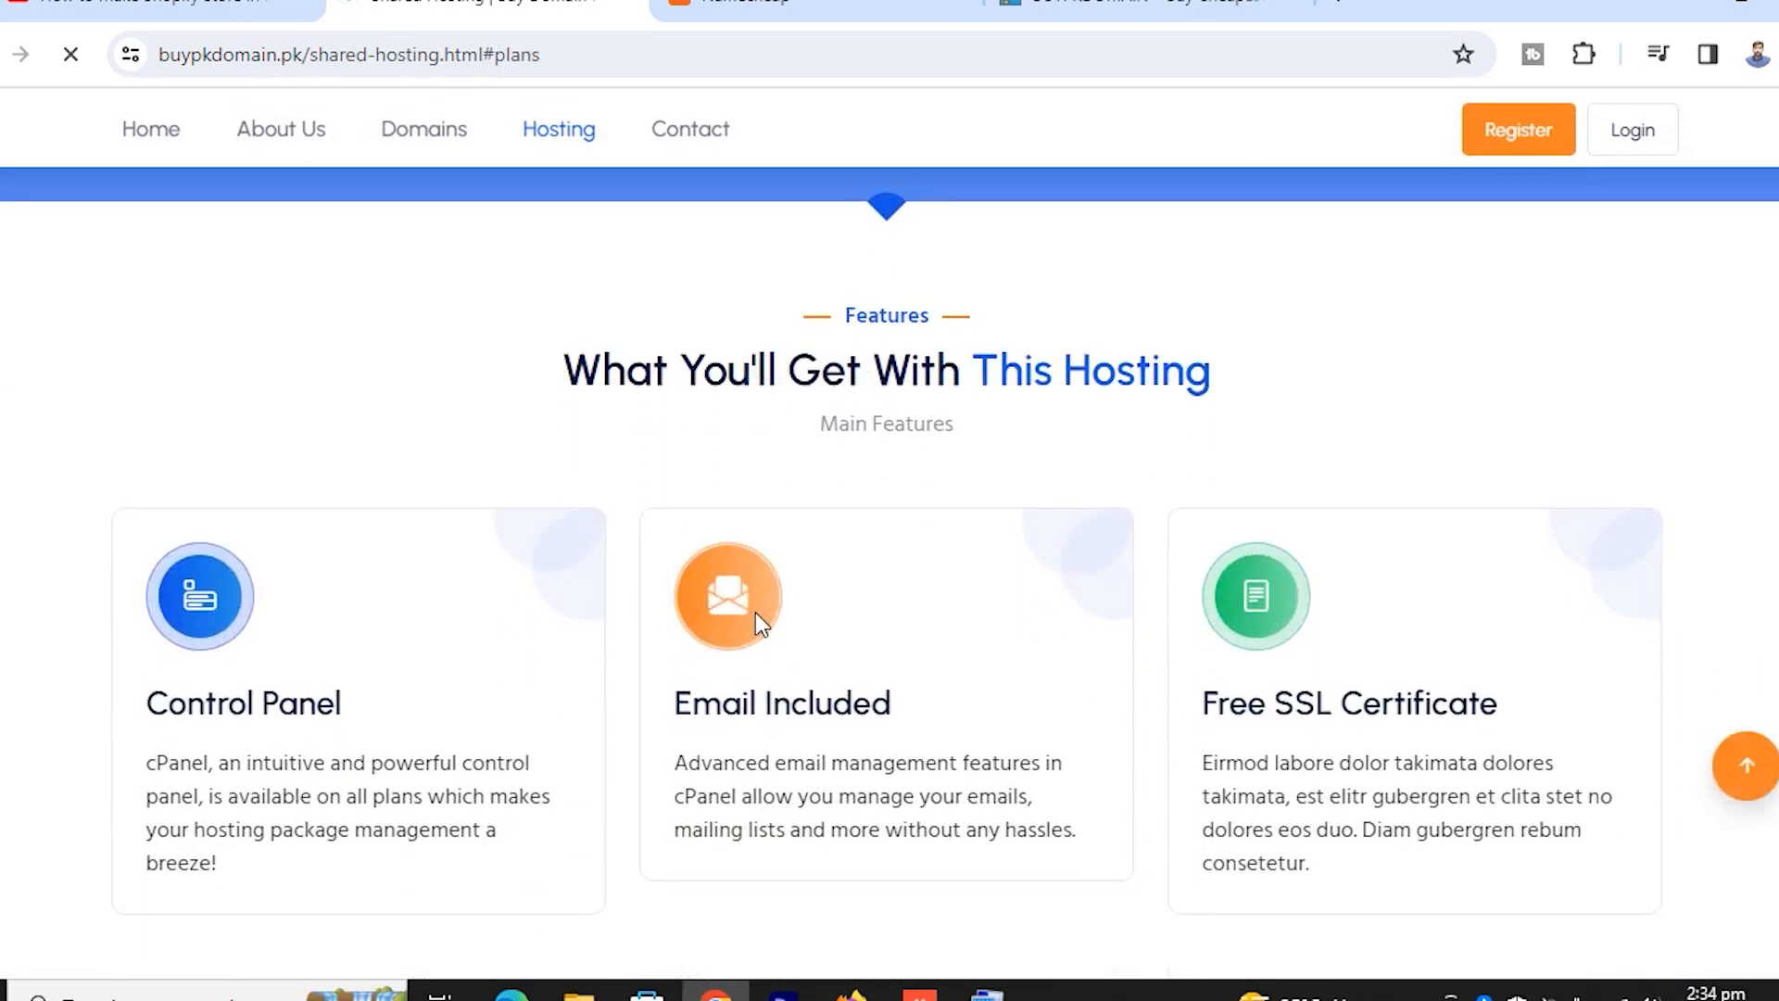
scroll(757, 615, down, 10)
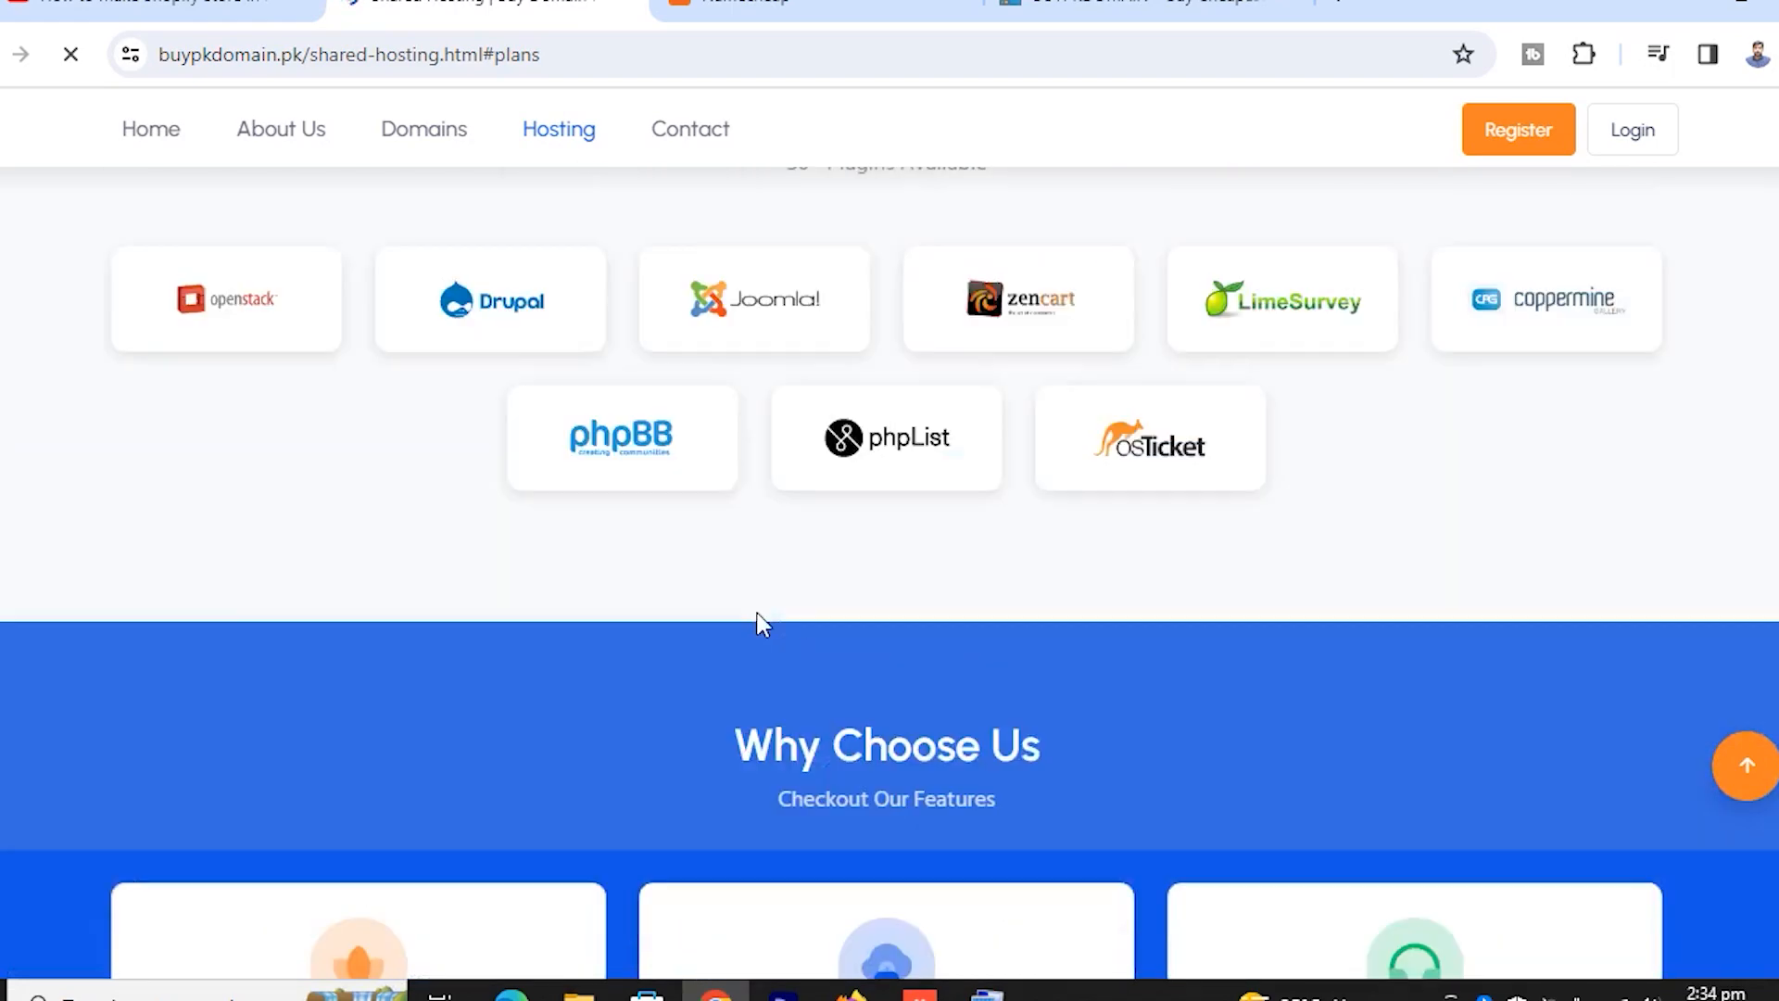
scroll(758, 623, up, 15)
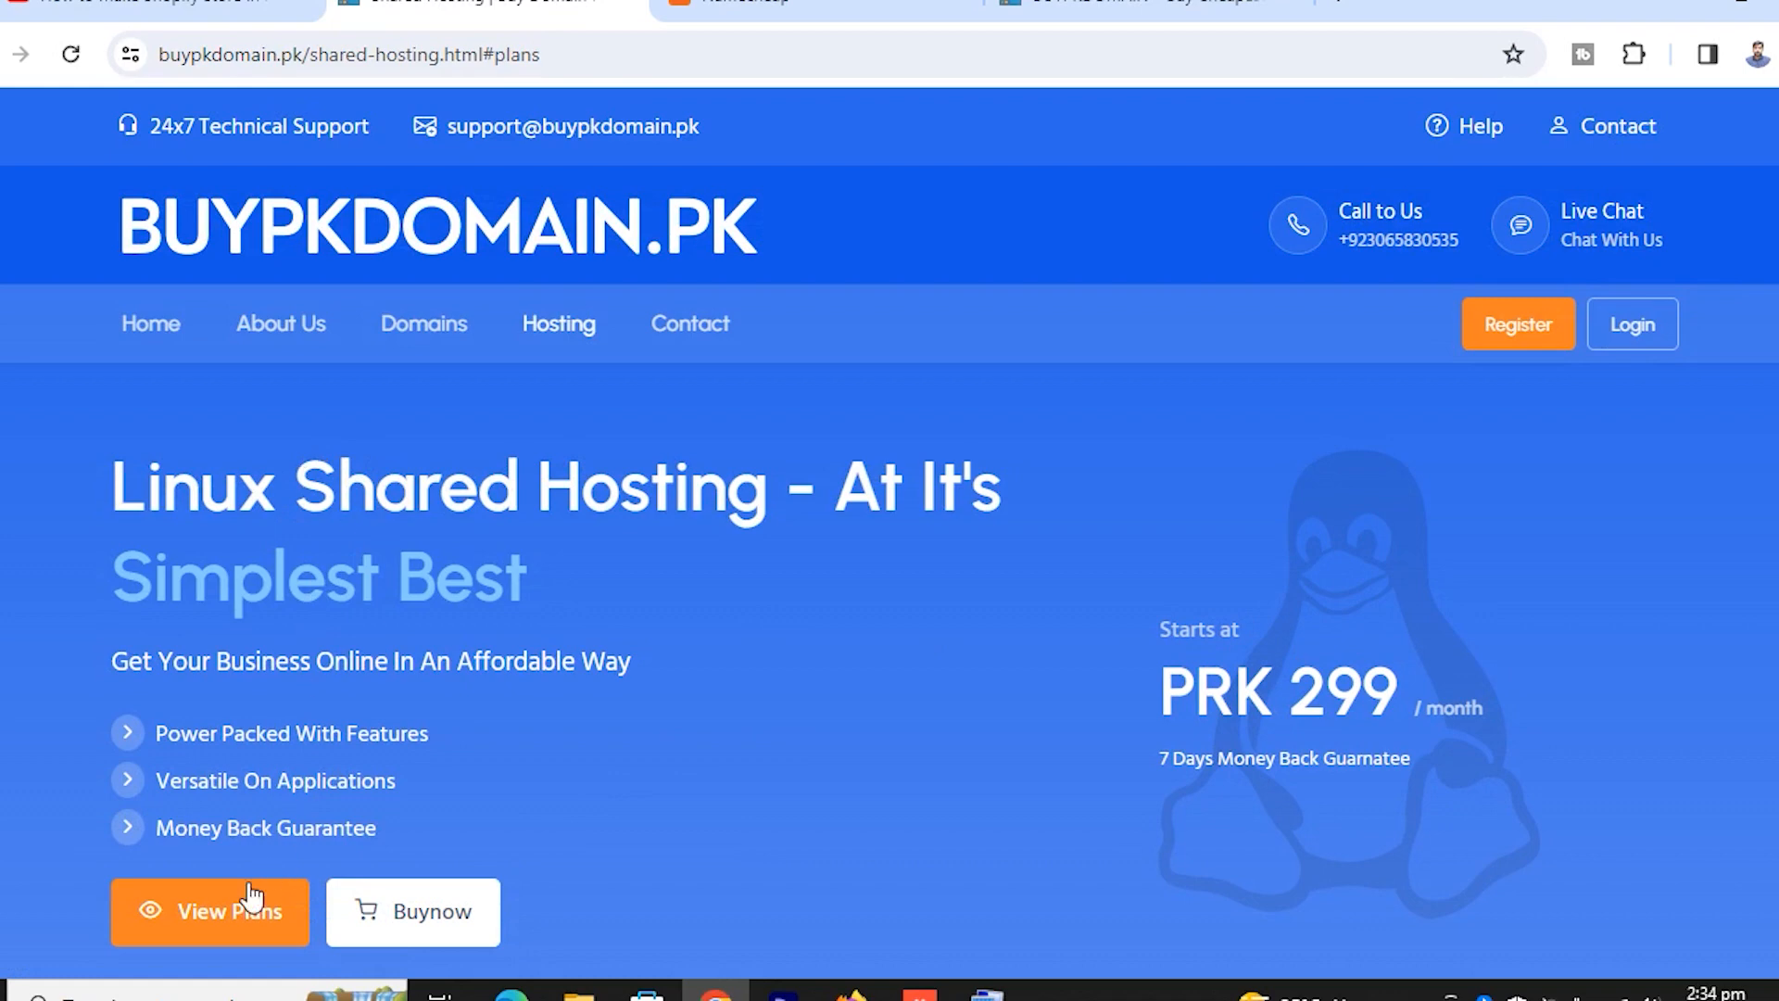
click(238, 912)
scroll(965, 615, down, 3)
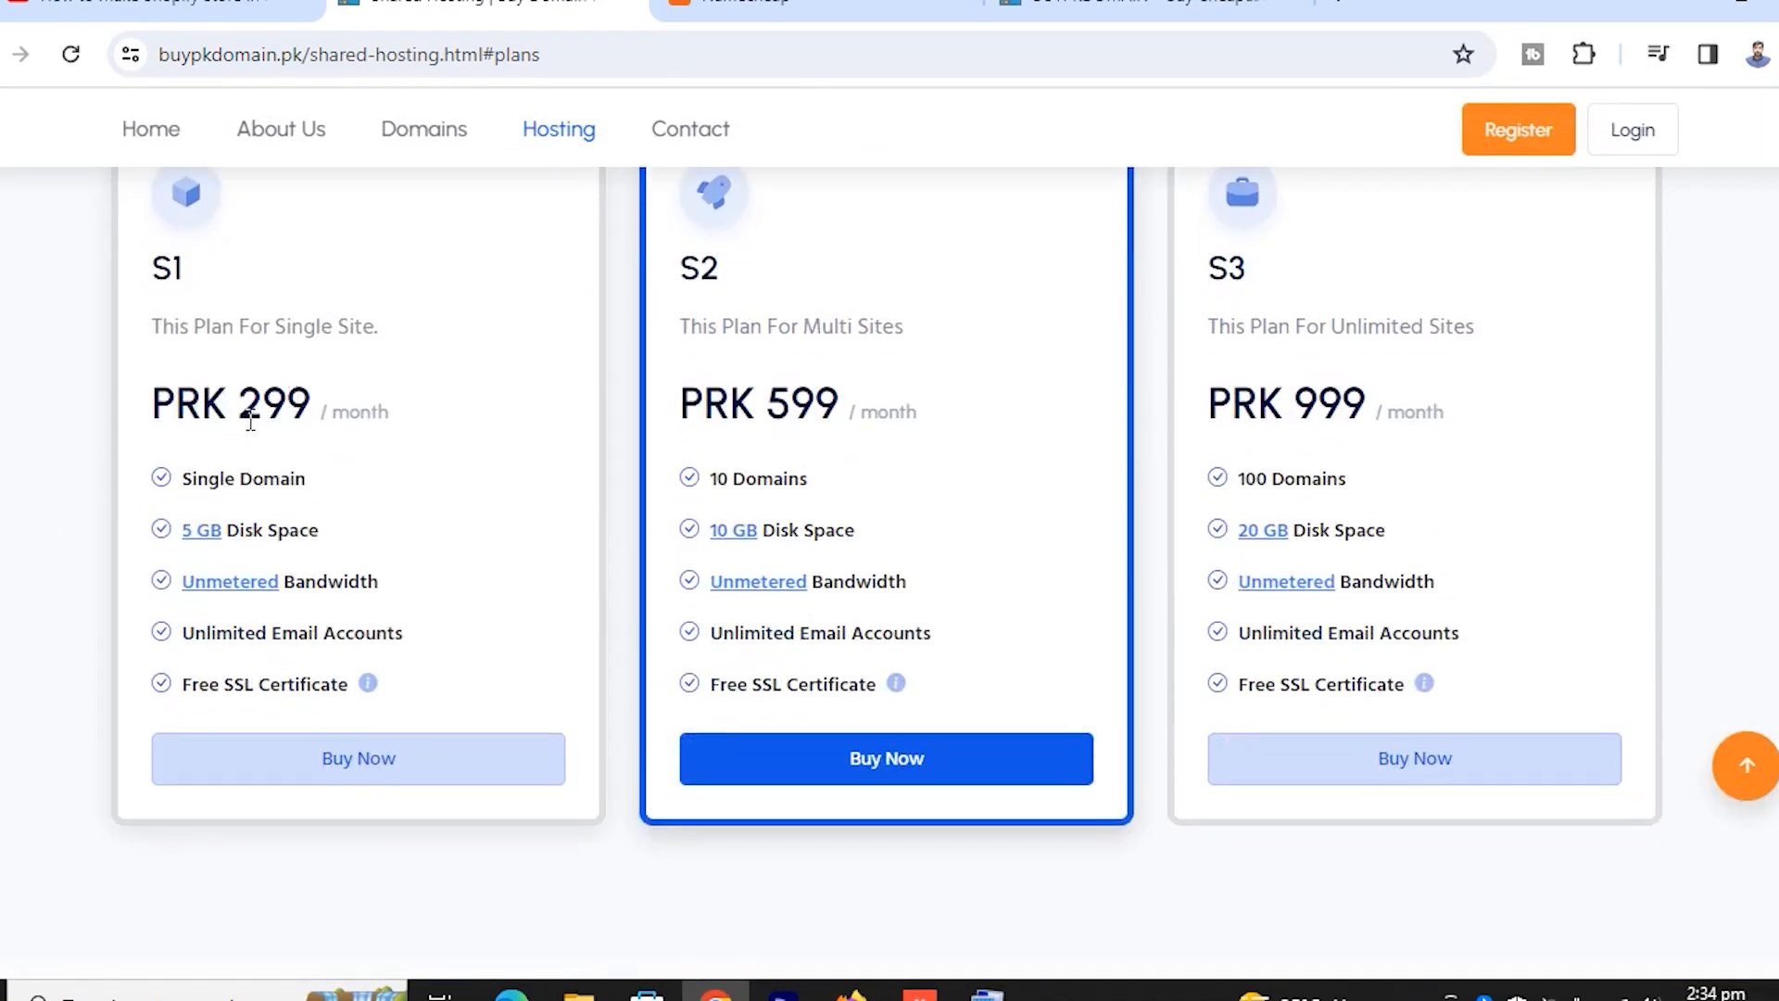
Examine the S1 plan's 299 monthly price and its Single Domain feature
double_click(243, 415)
click(336, 414)
drag(229, 407, 311, 407)
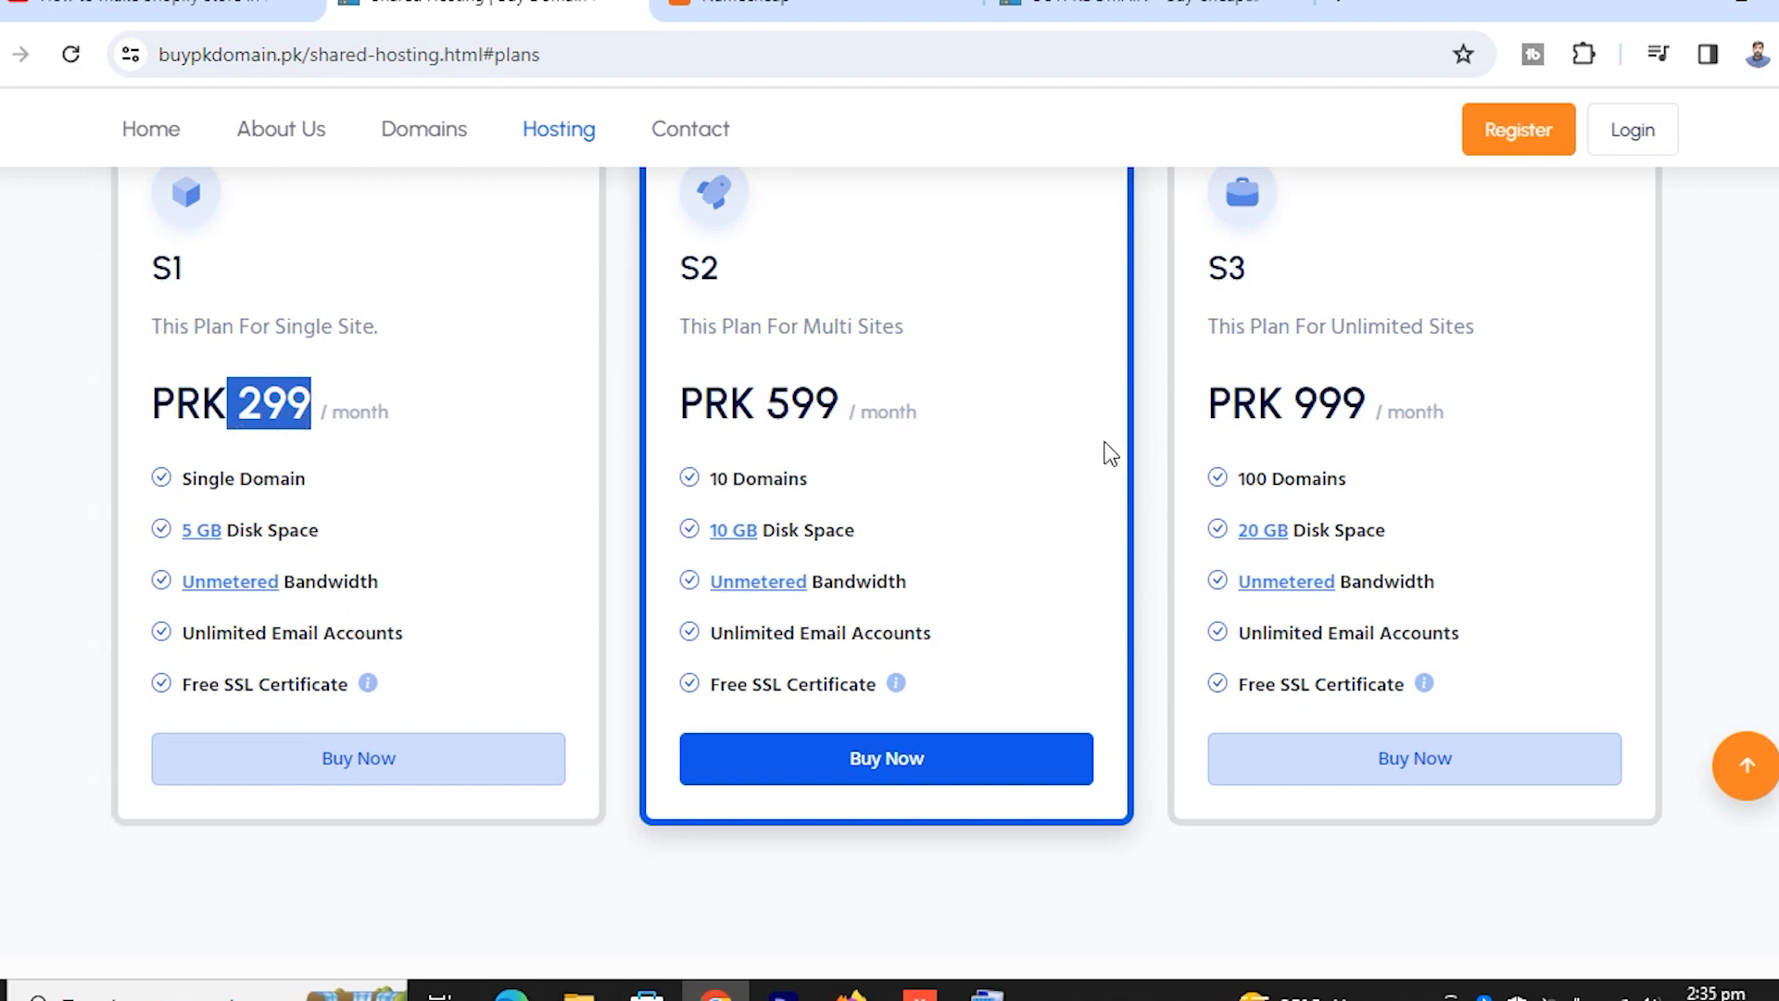
click(721, 412)
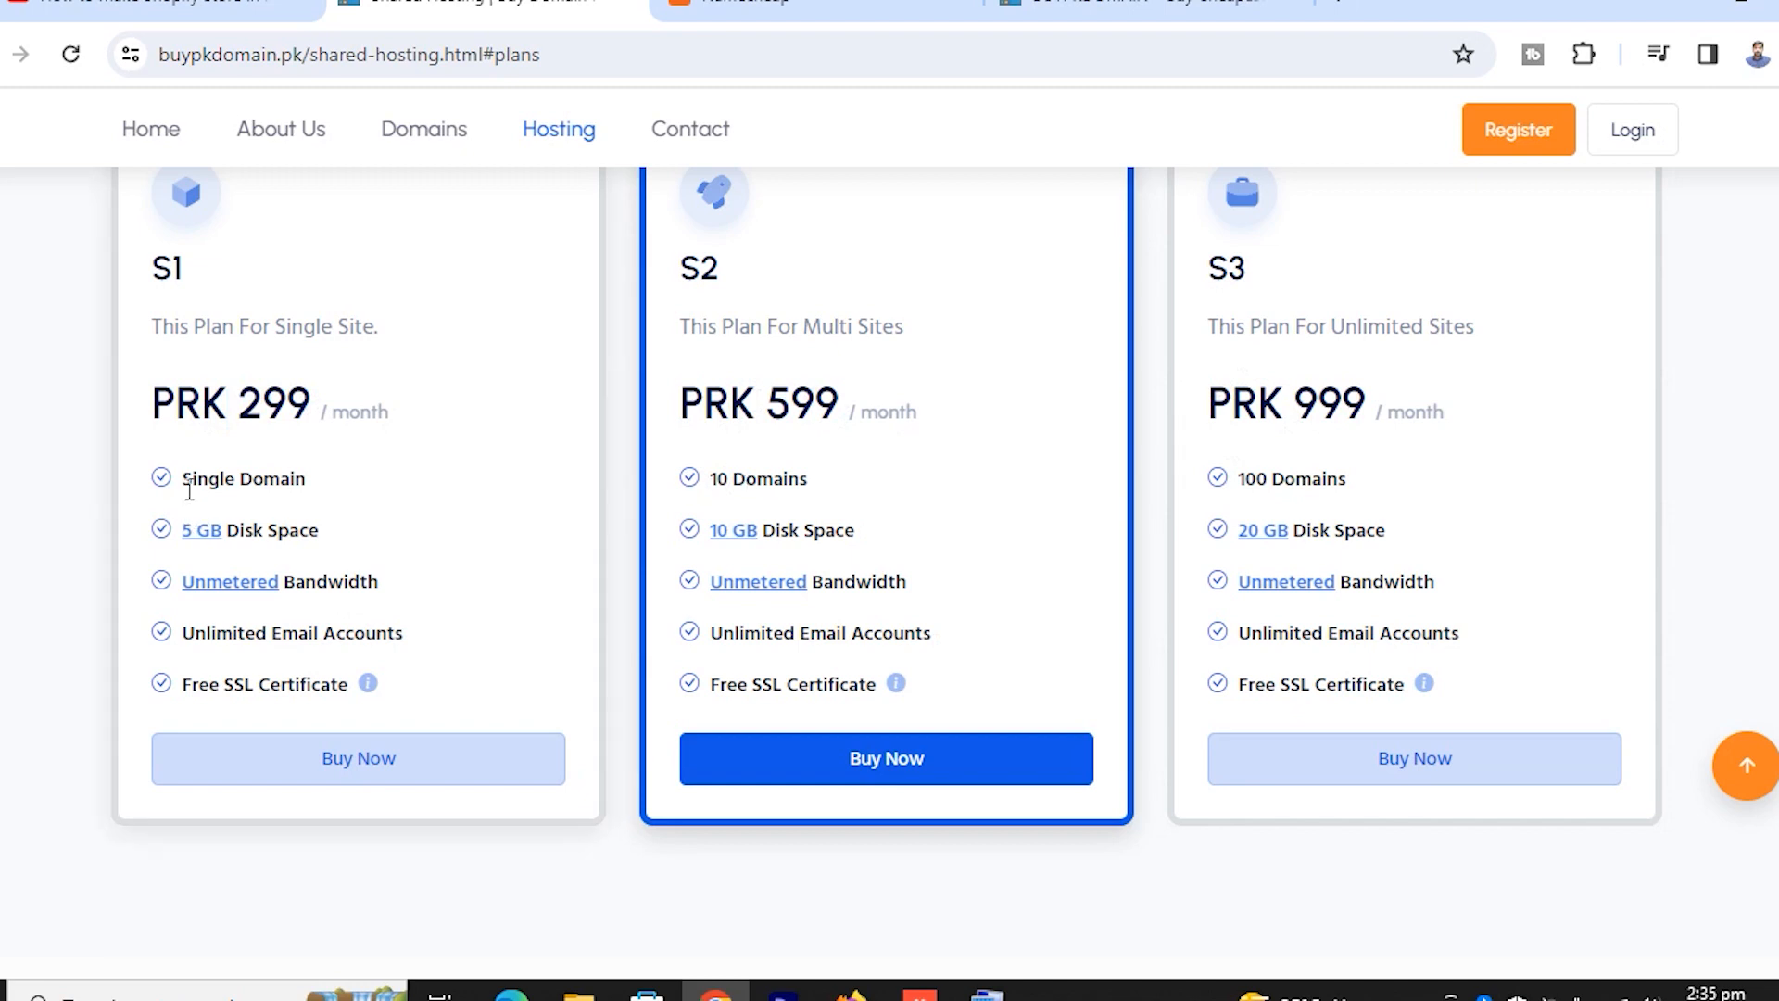
drag(185, 482, 394, 494)
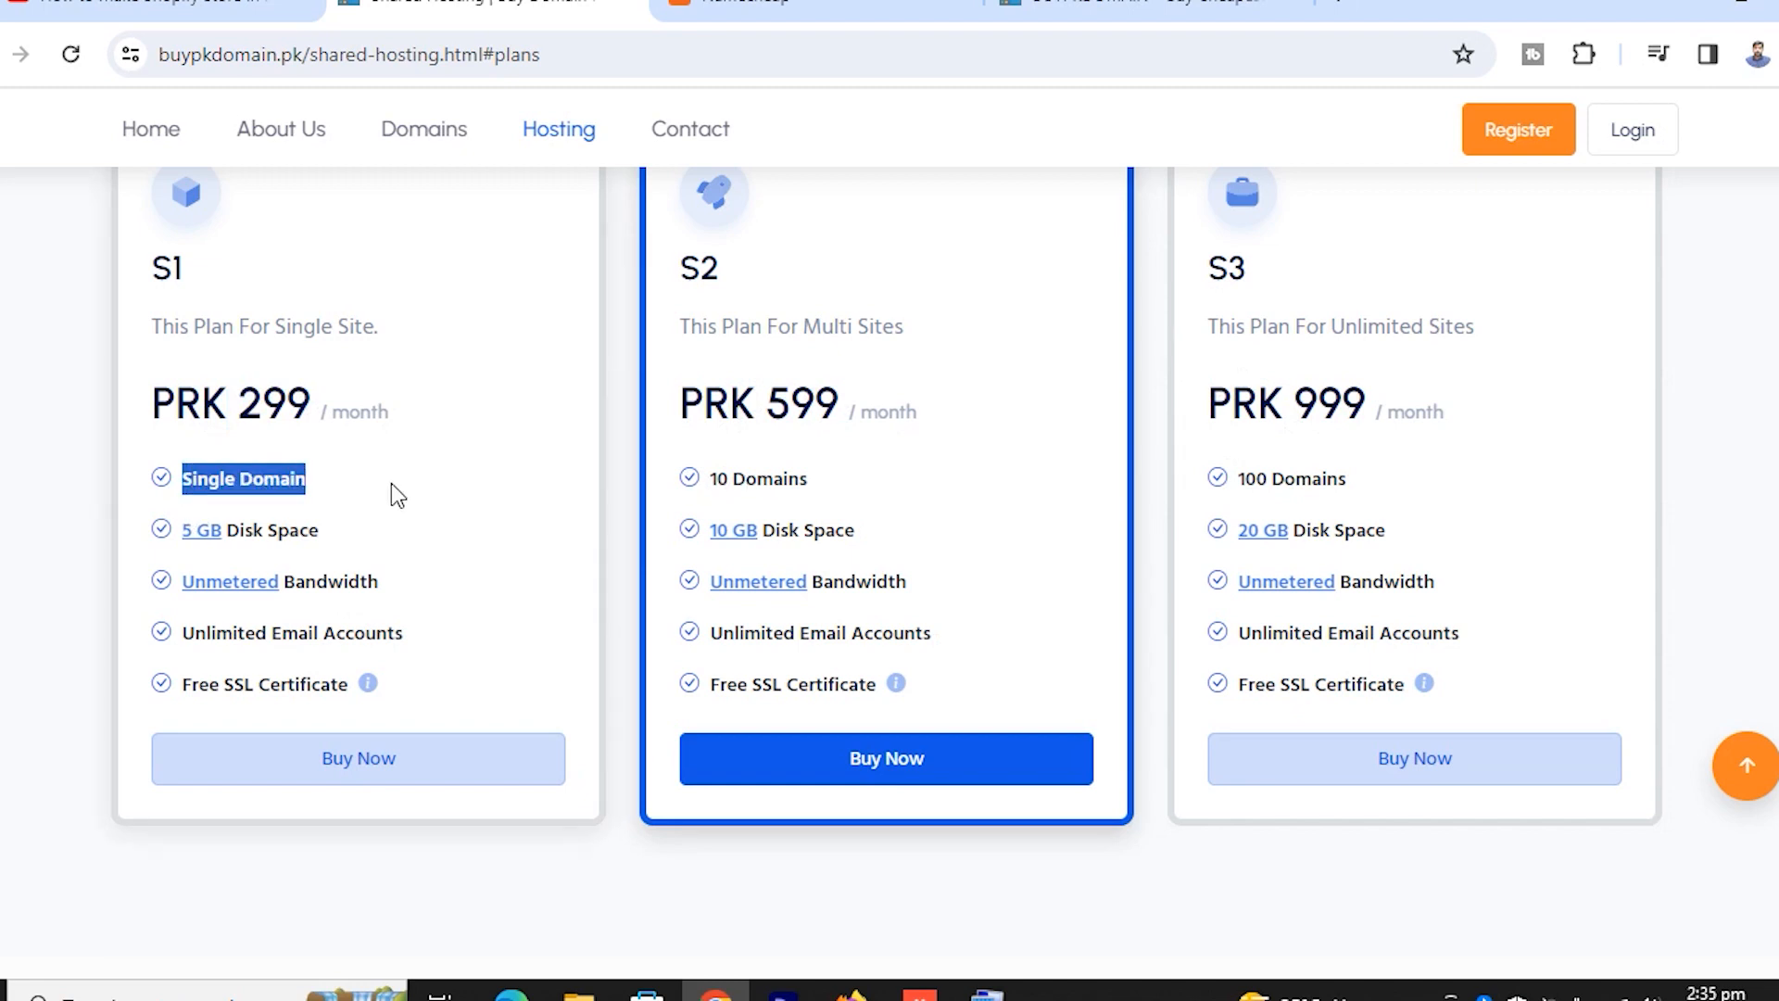
click(307, 485)
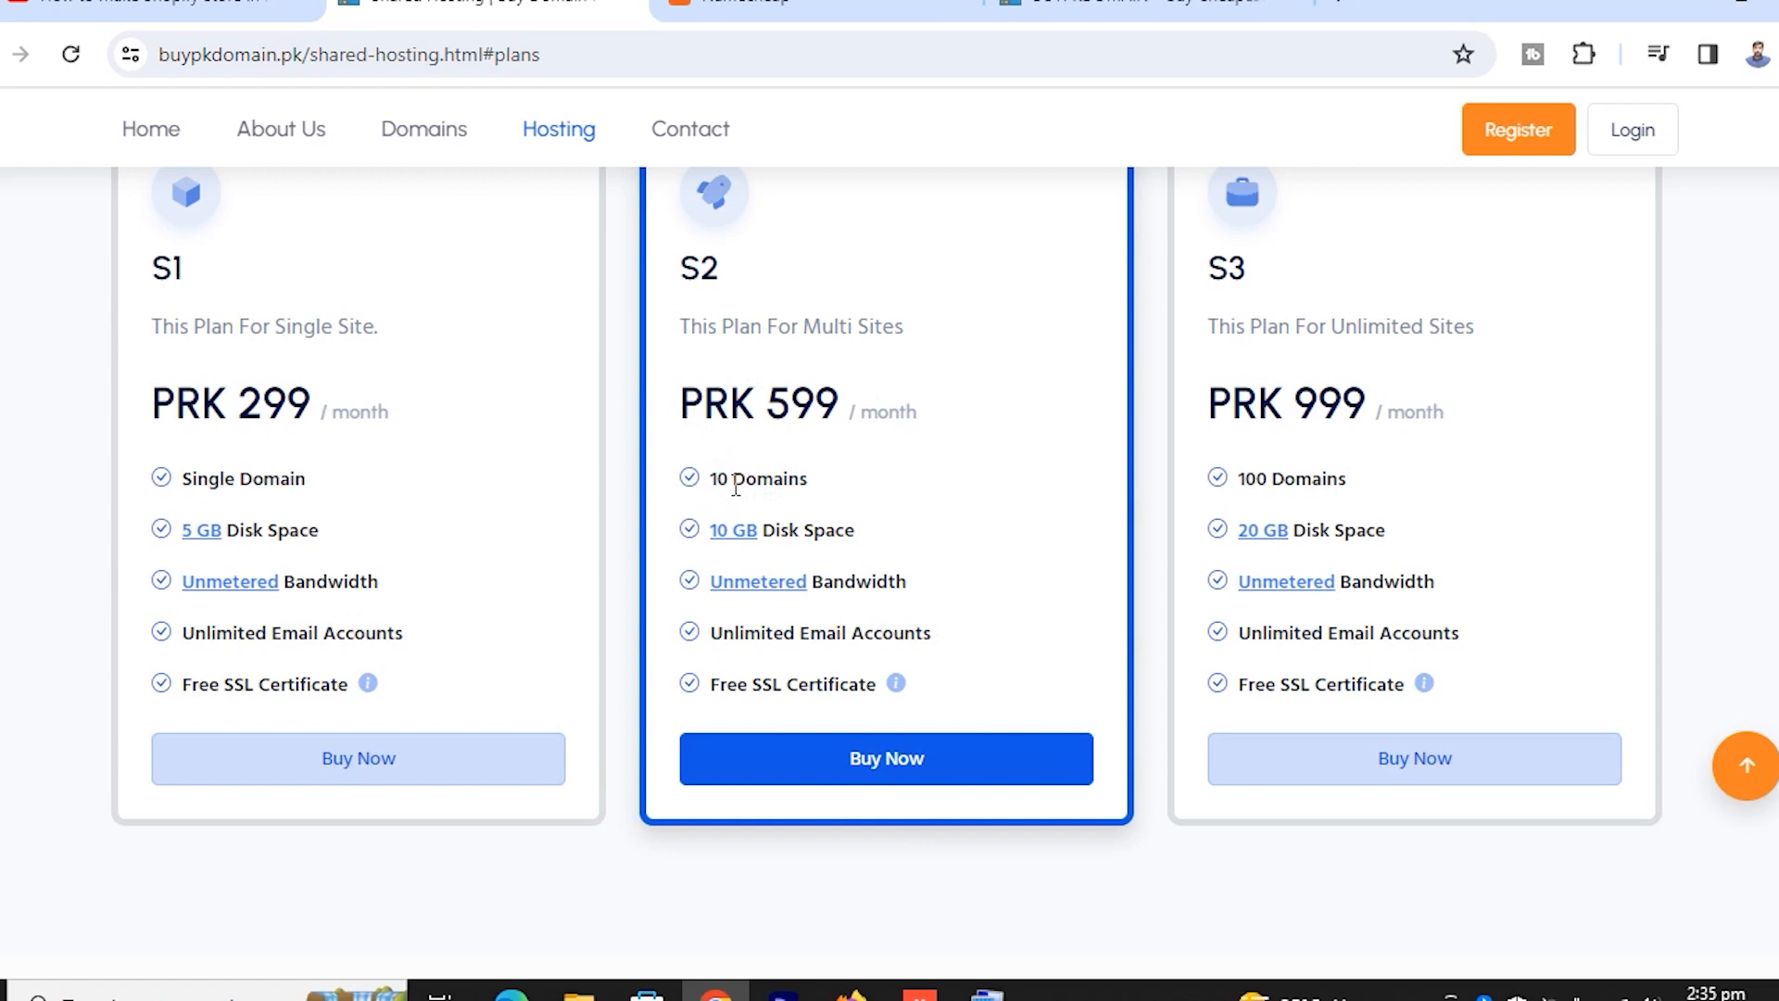
Compare S2's 10 Domains with S3's 100 Domains, then buy the S2 plan
drag(716, 482, 840, 488)
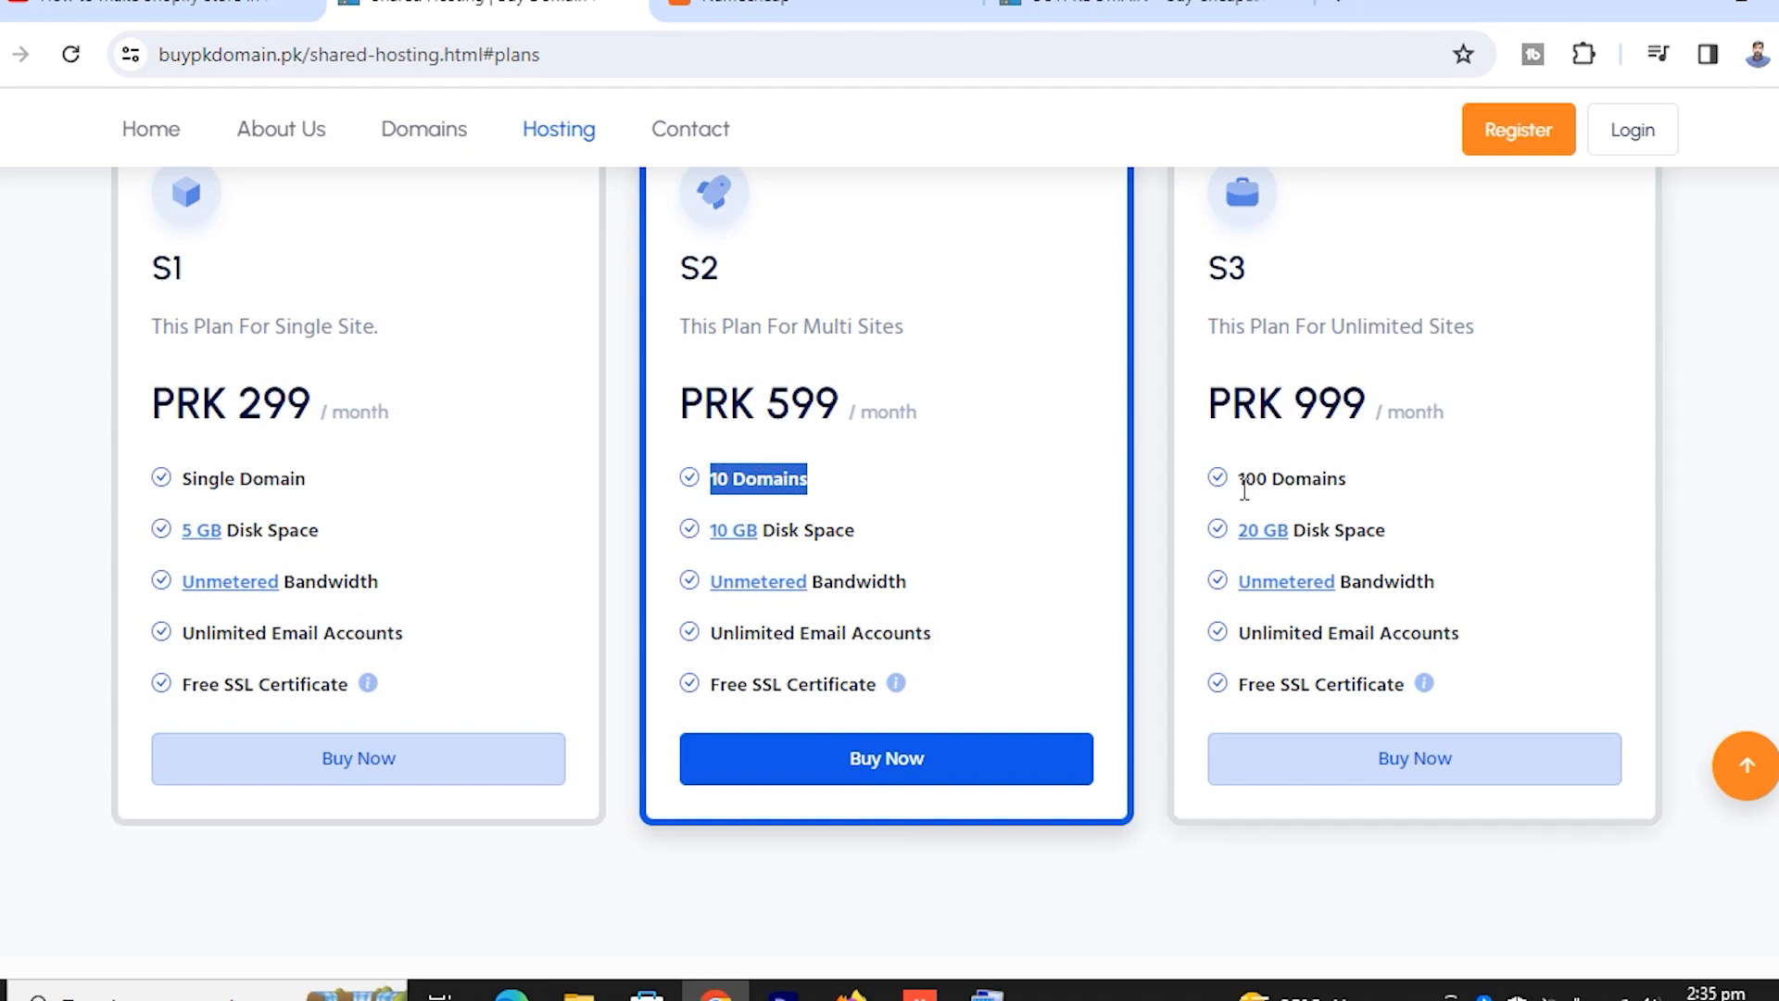
mouse_move(1242, 484)
mouse_down()
mouse_move(1380, 496)
mouse_move(1233, 483)
mouse_up()
click(1378, 488)
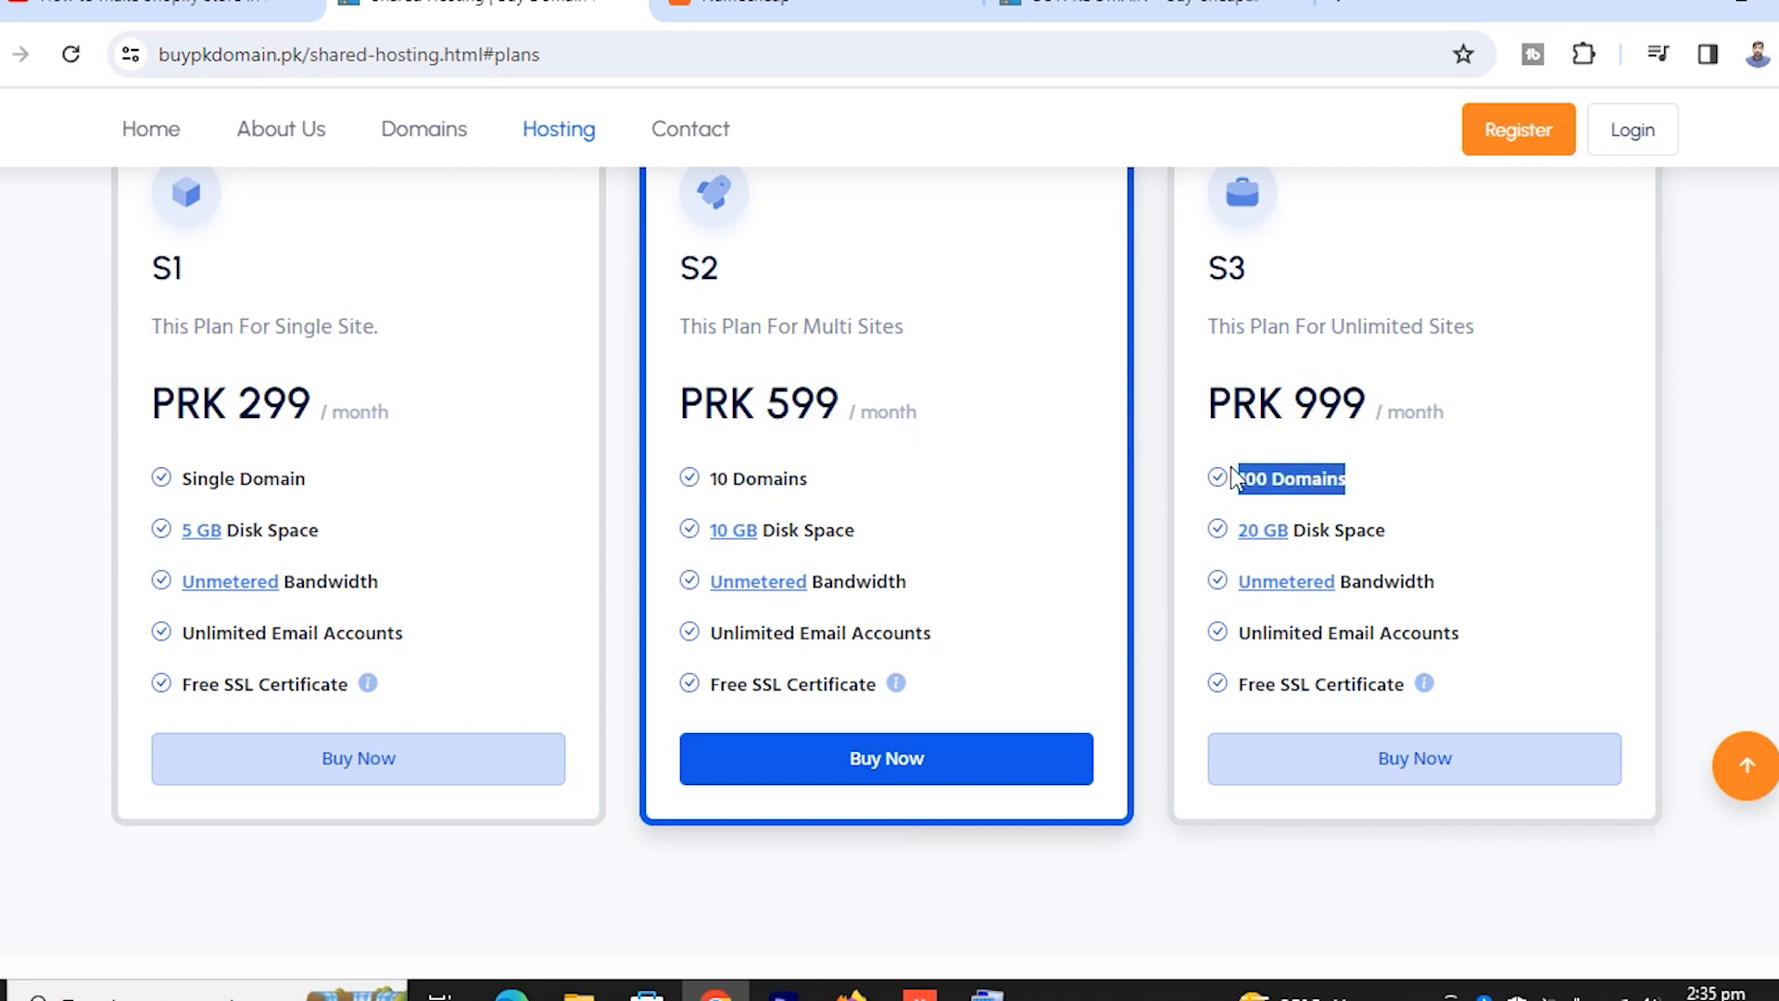
click(1357, 479)
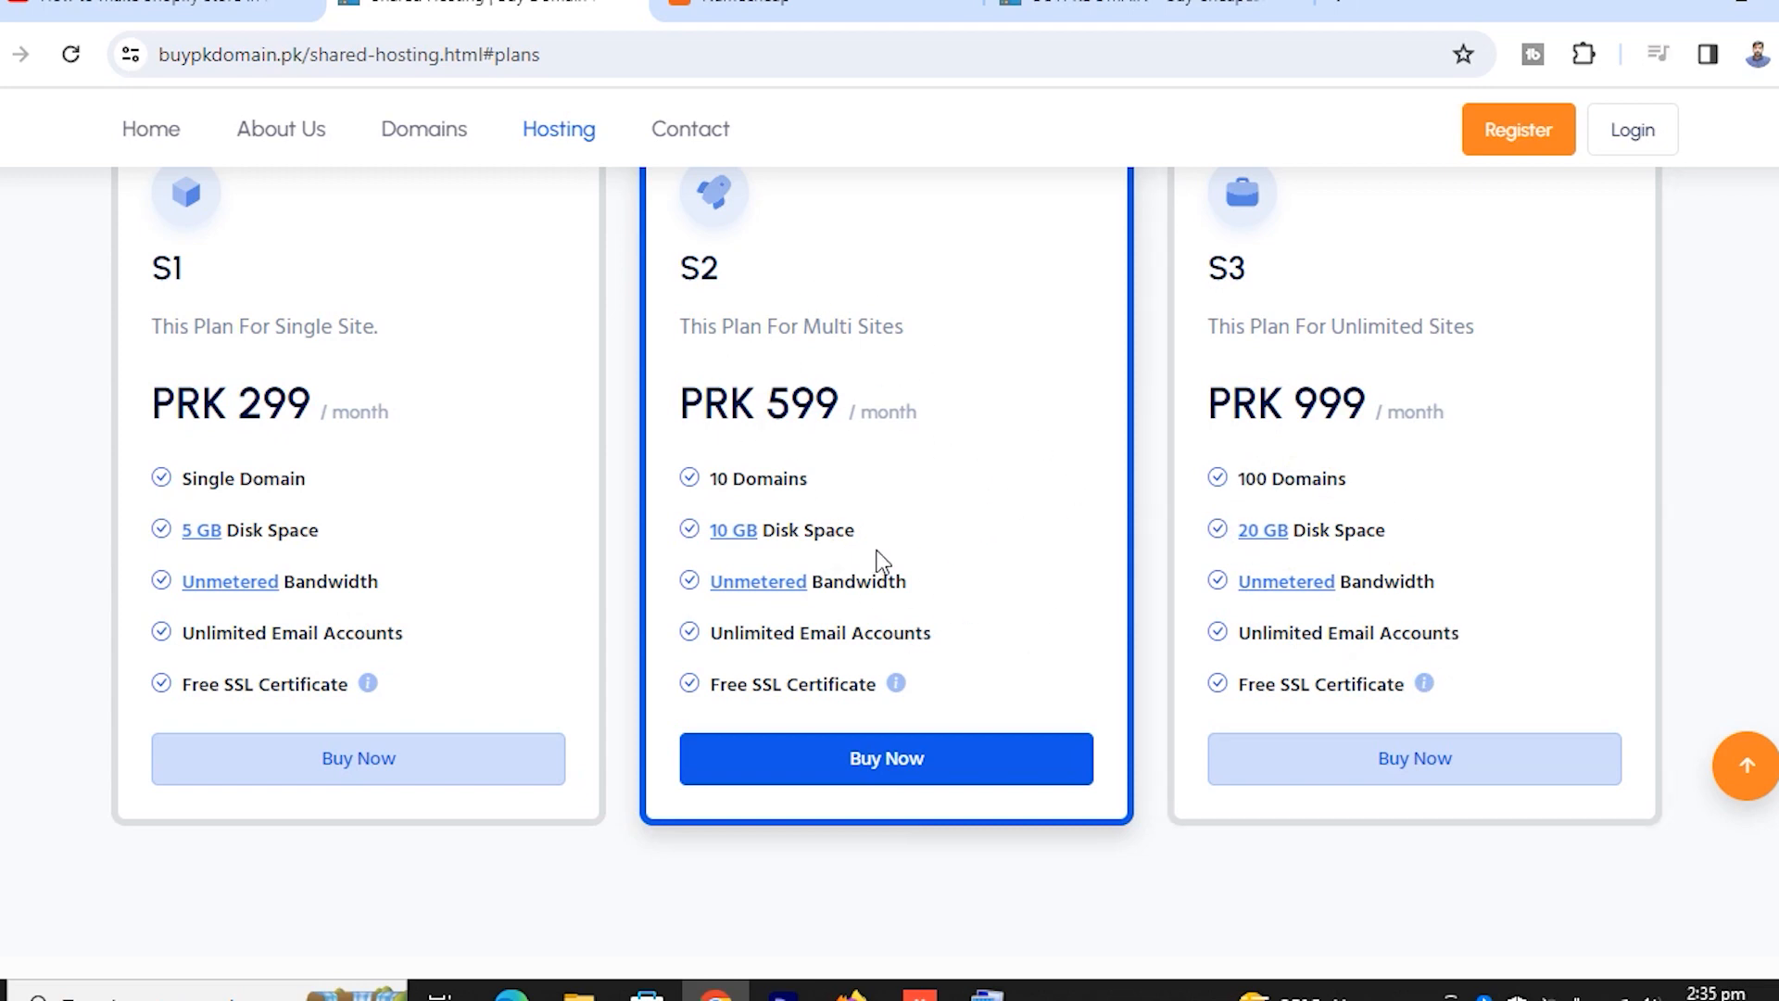
click(874, 769)
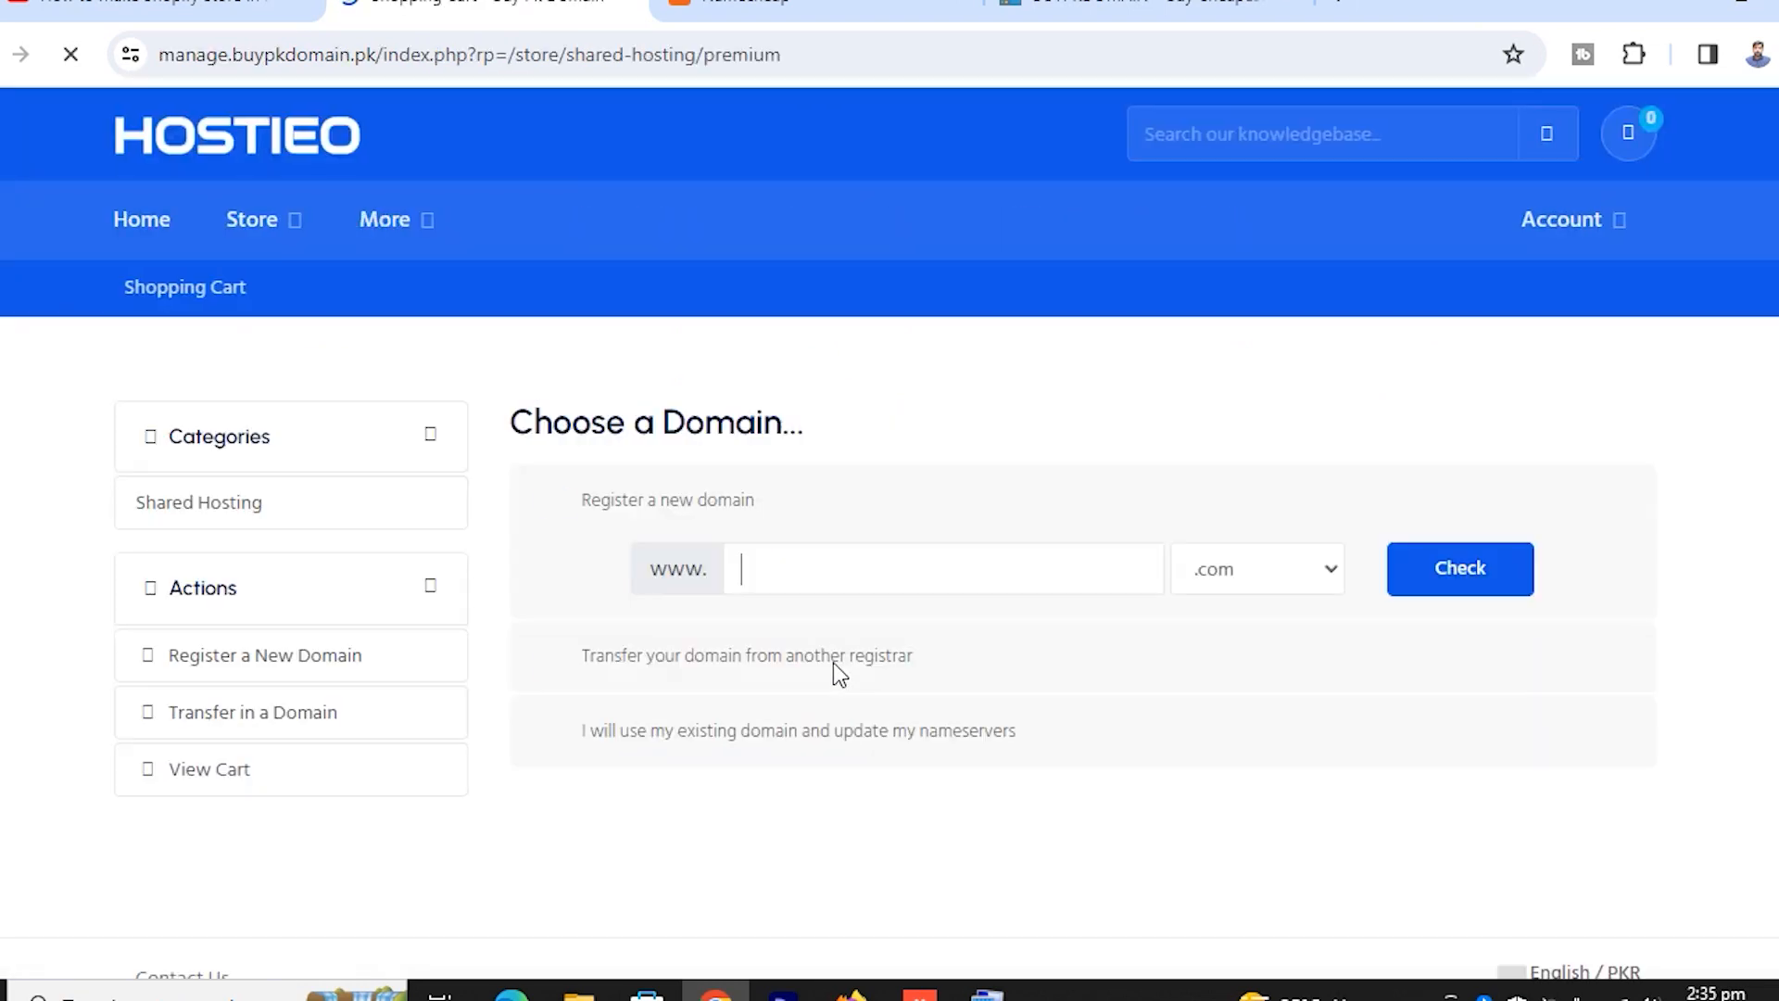
Enter the chosen domain name with the .info extension and check its availability
click(798, 584)
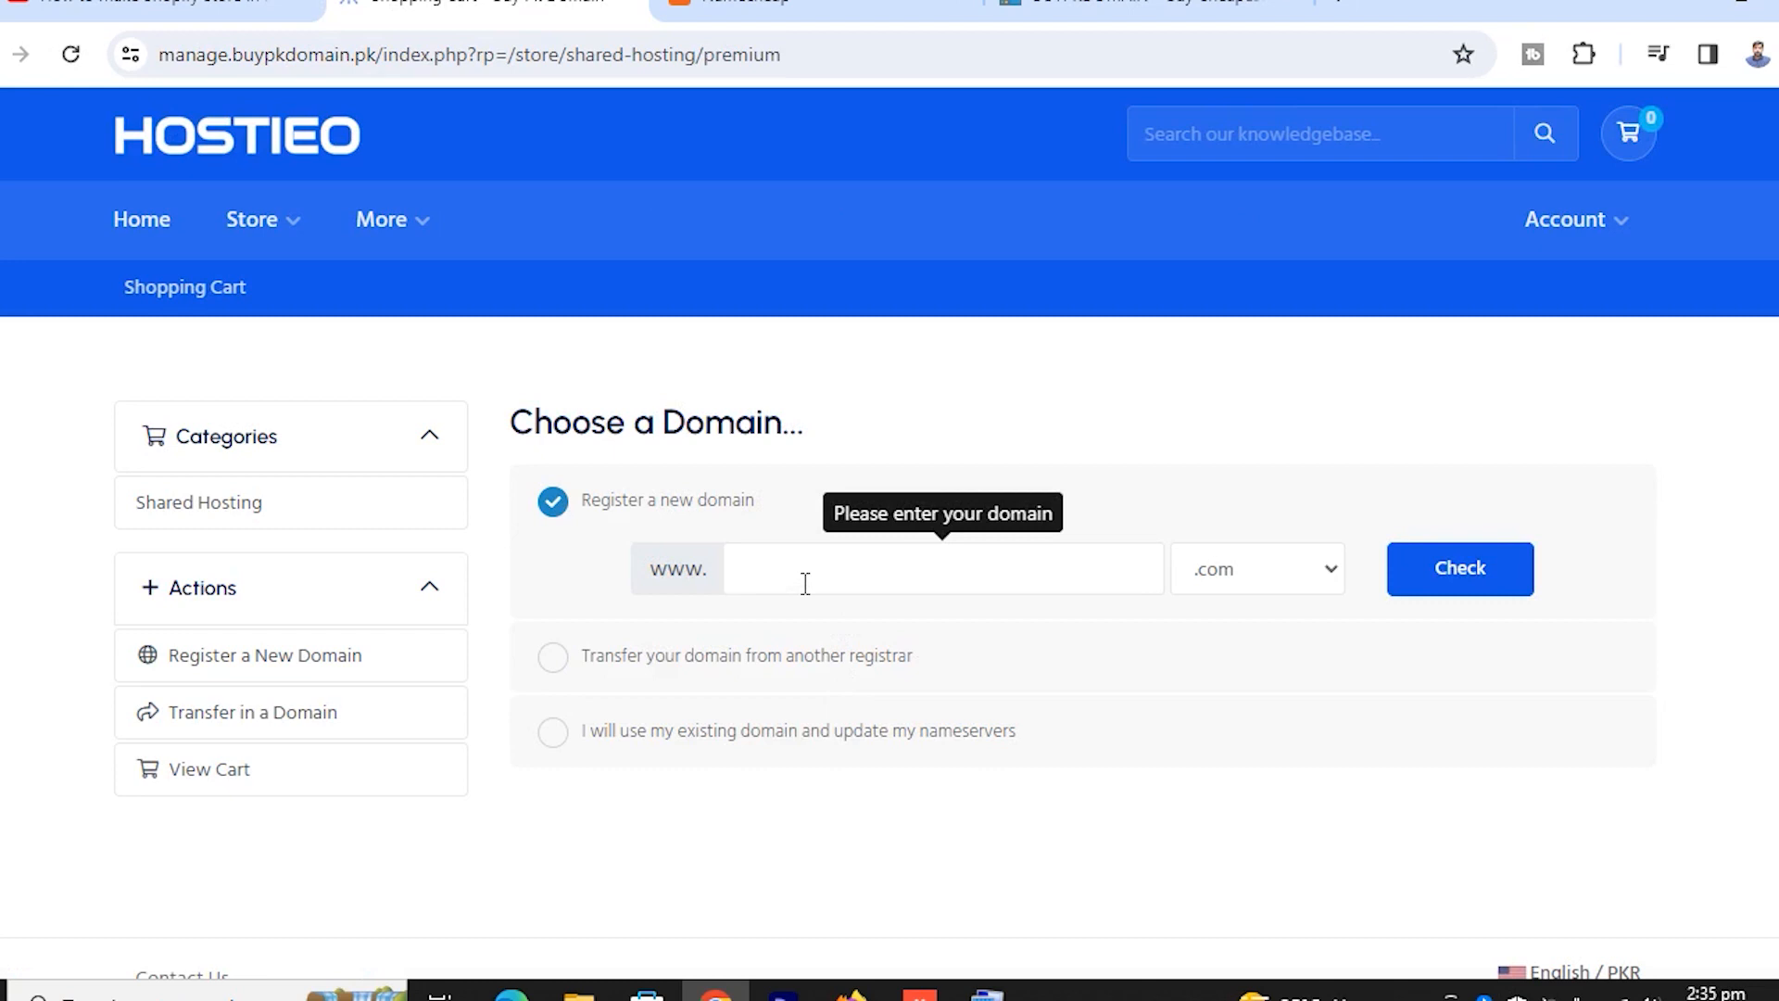
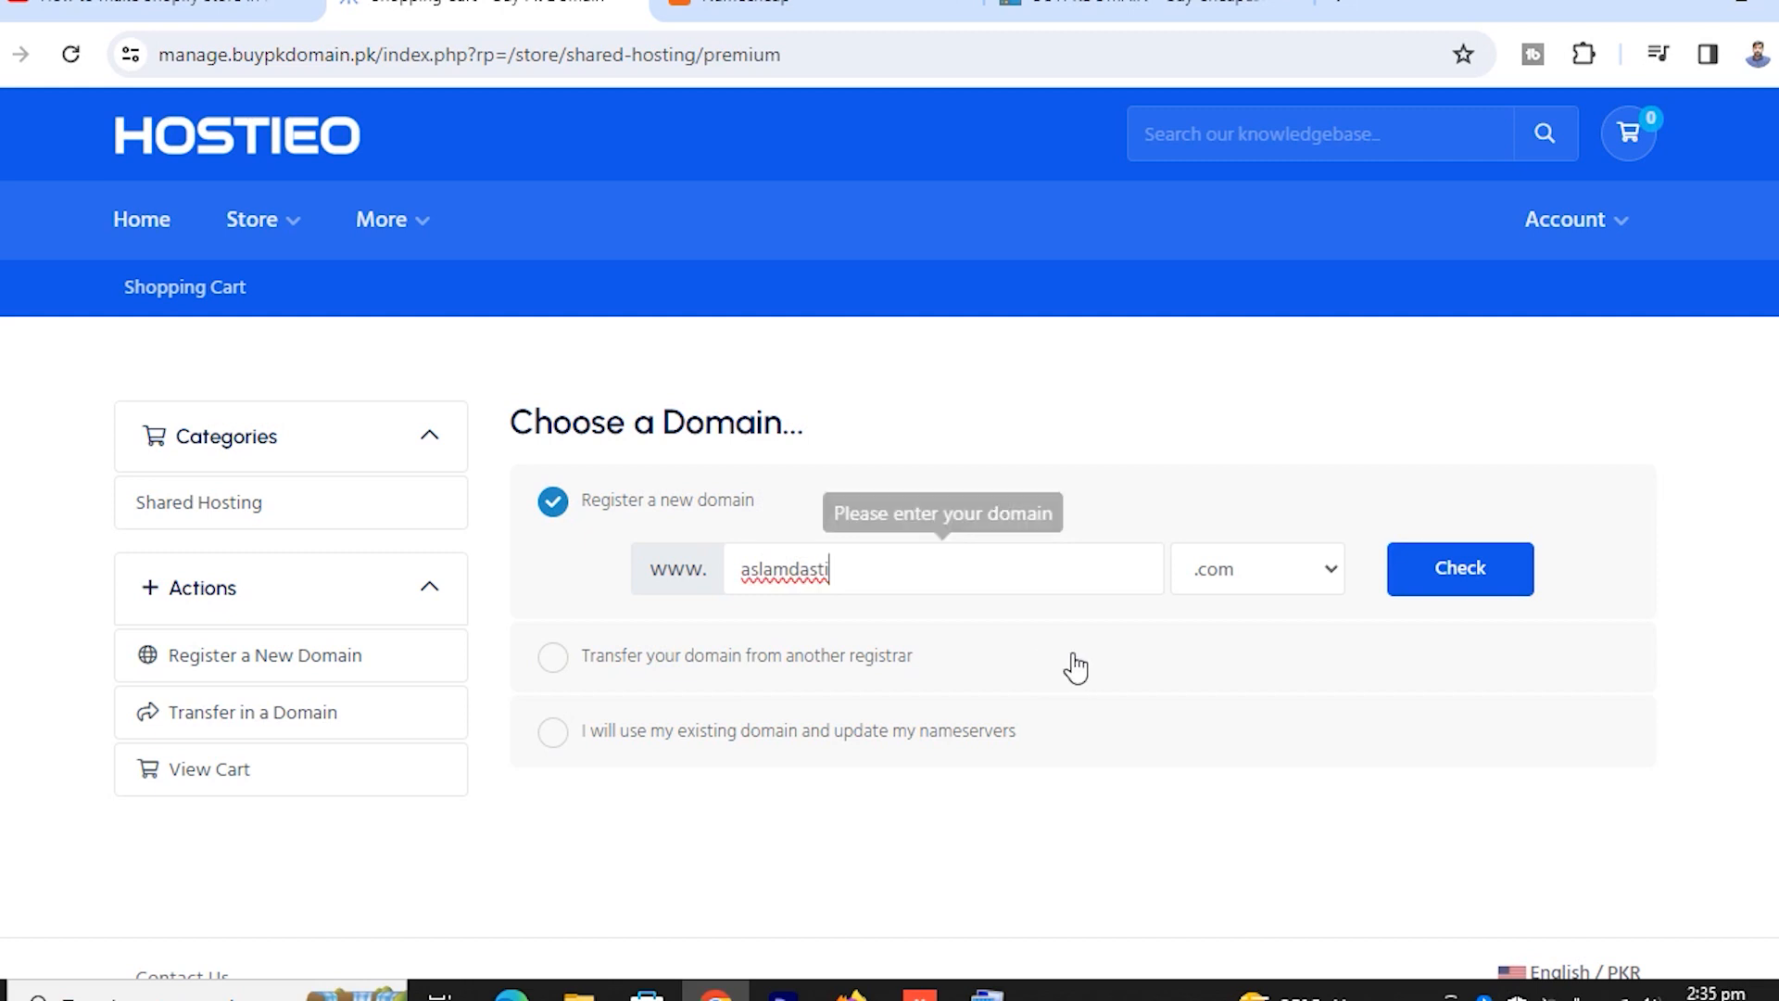
click(1326, 570)
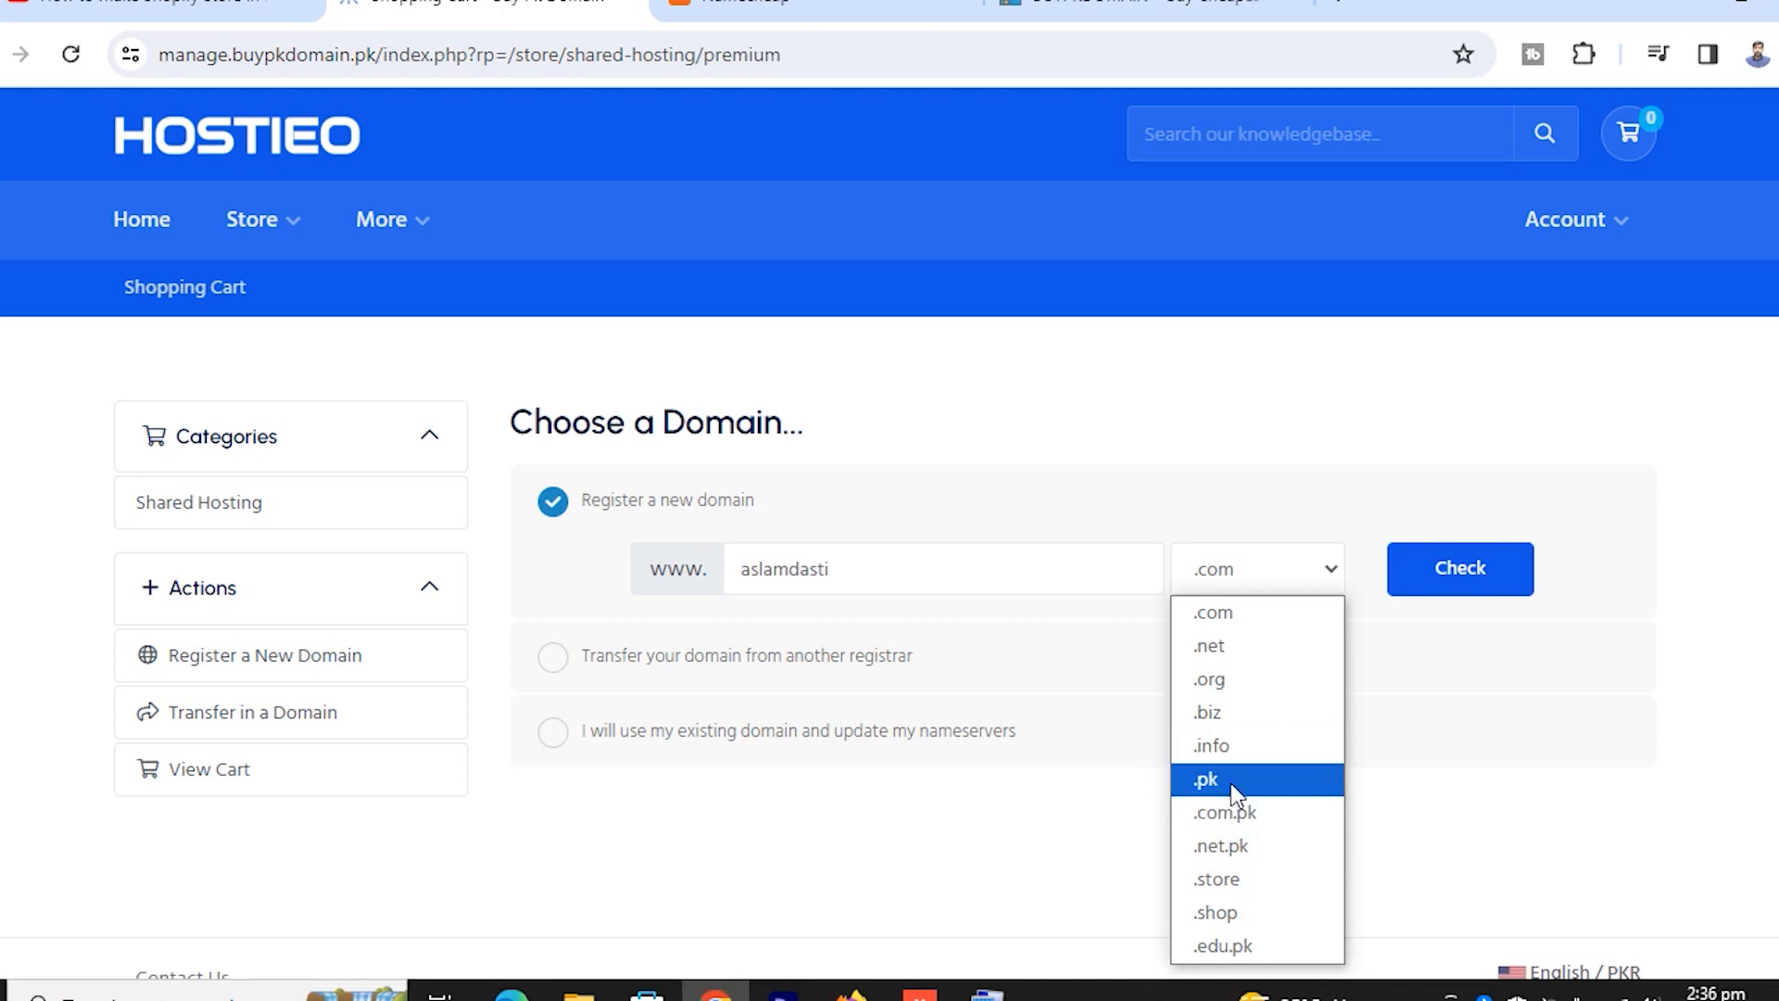
click(1232, 747)
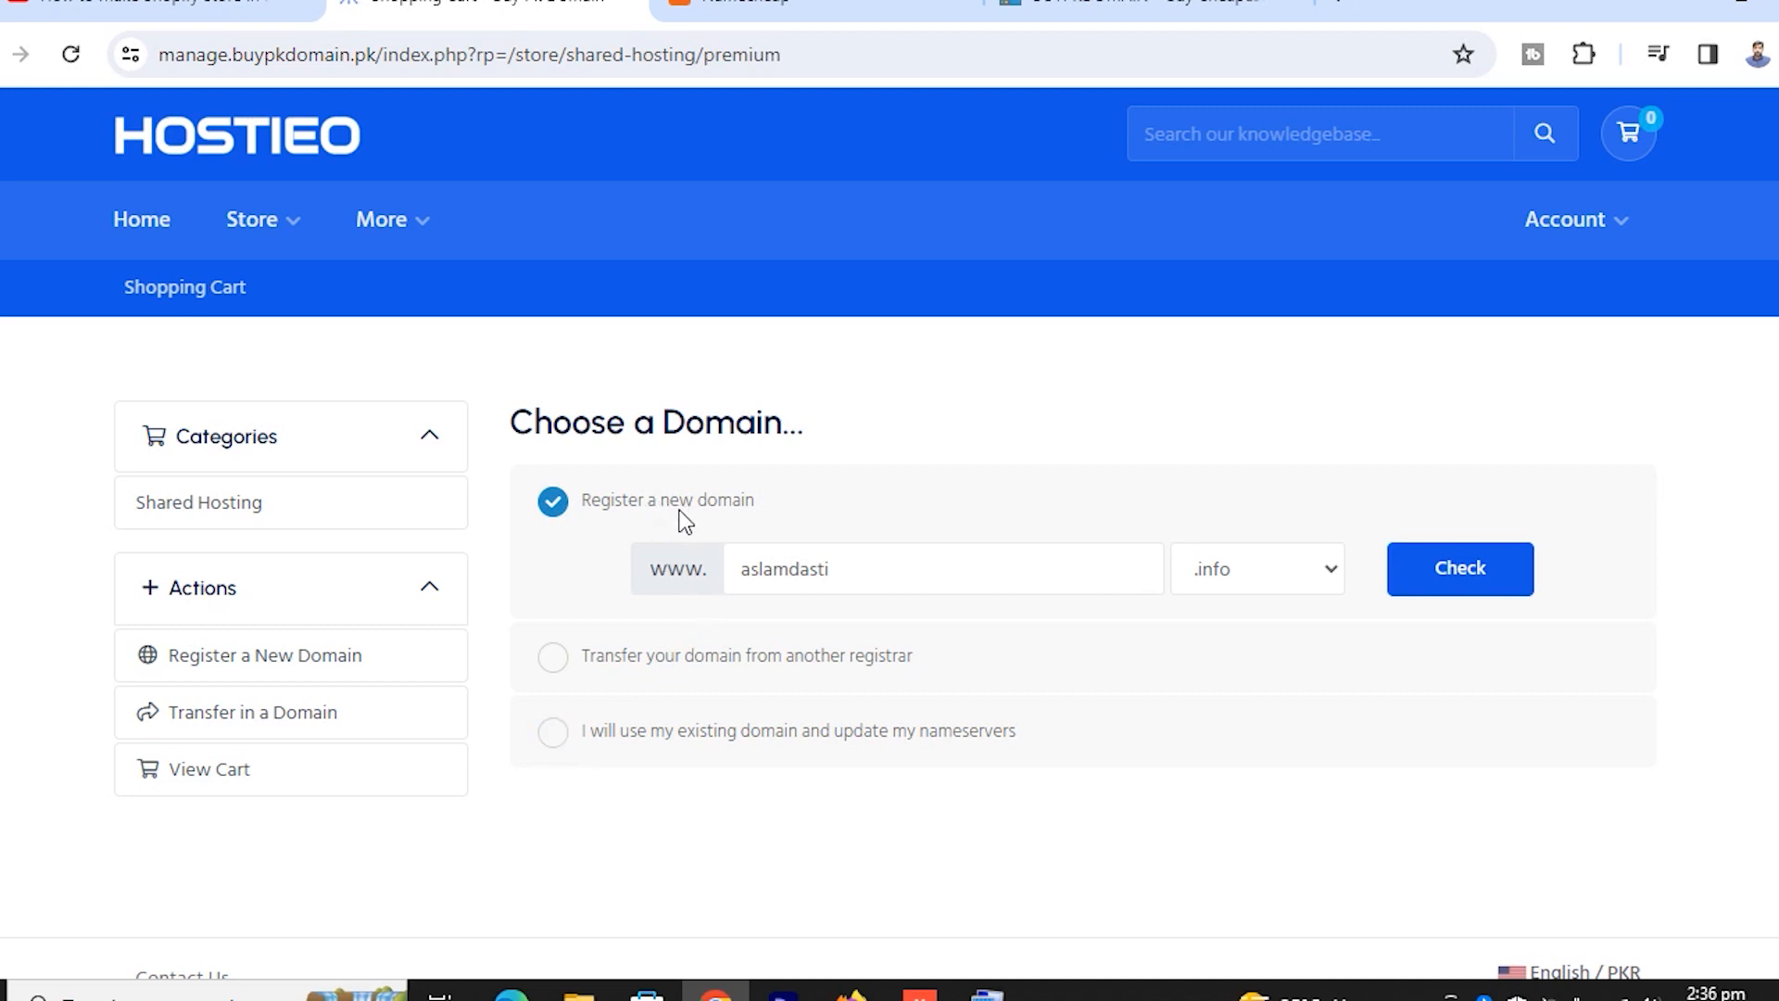
click(1469, 582)
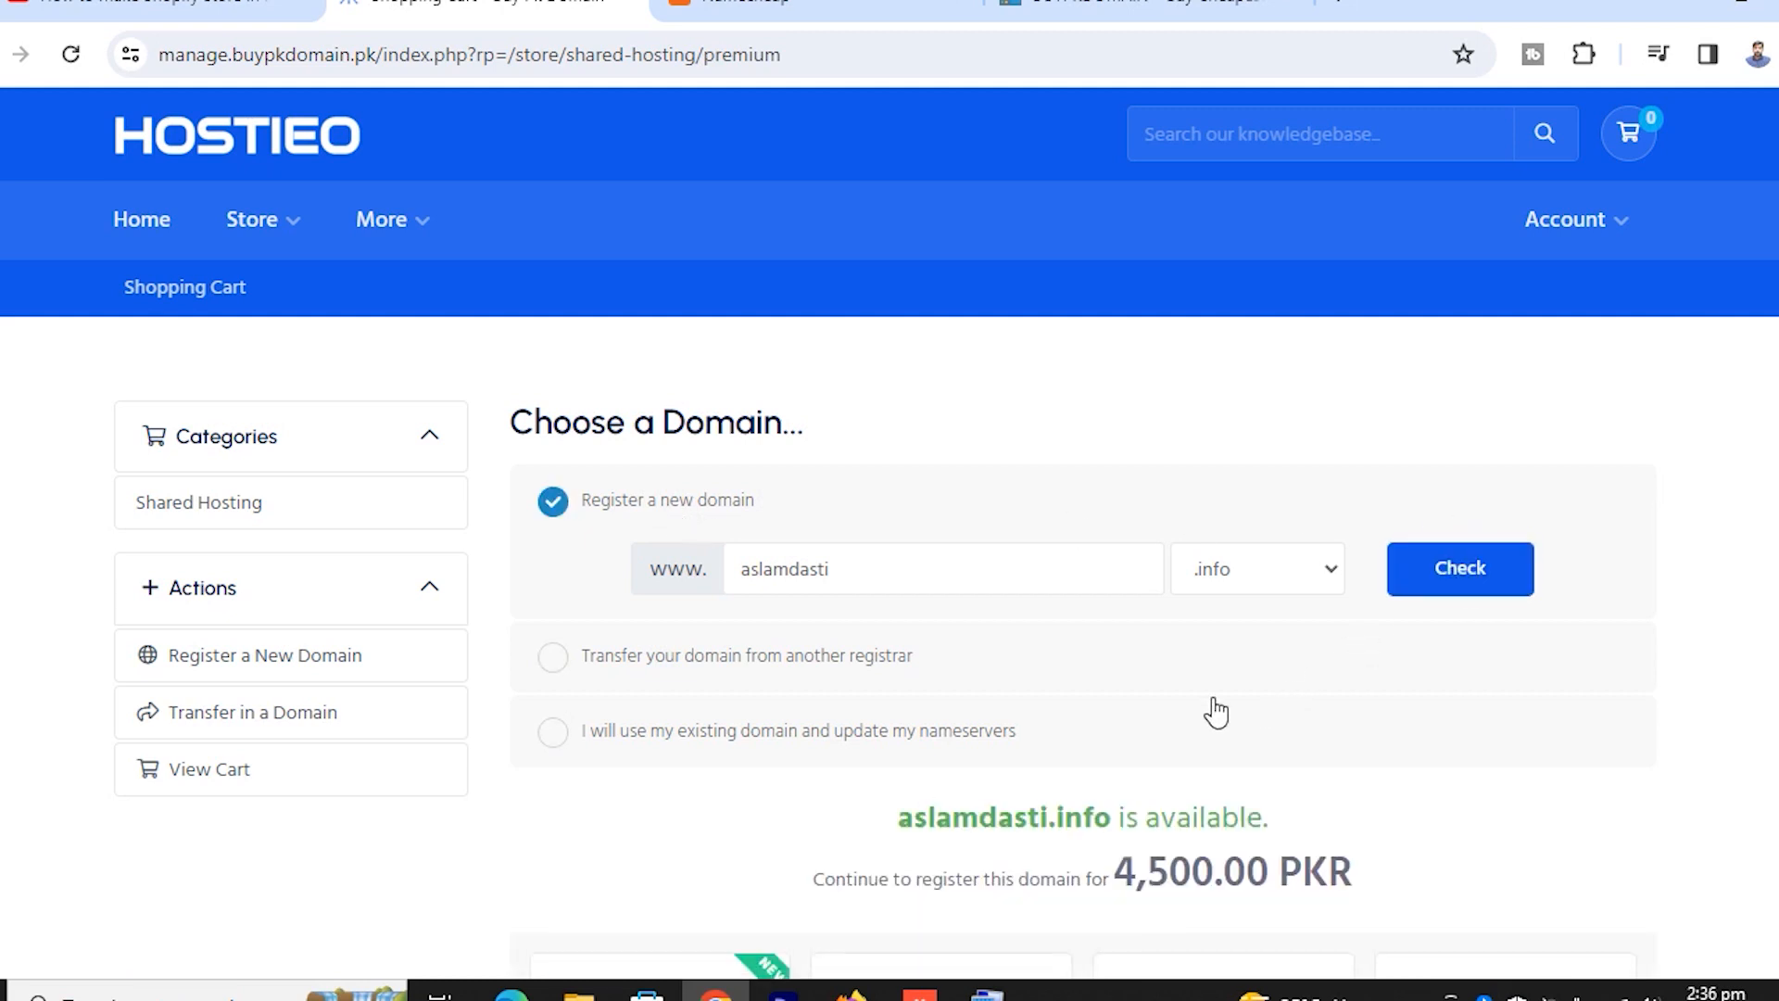
Review the available .info domain and its 4,500.00 PKR registration price
scroll(1244, 710, down, 3)
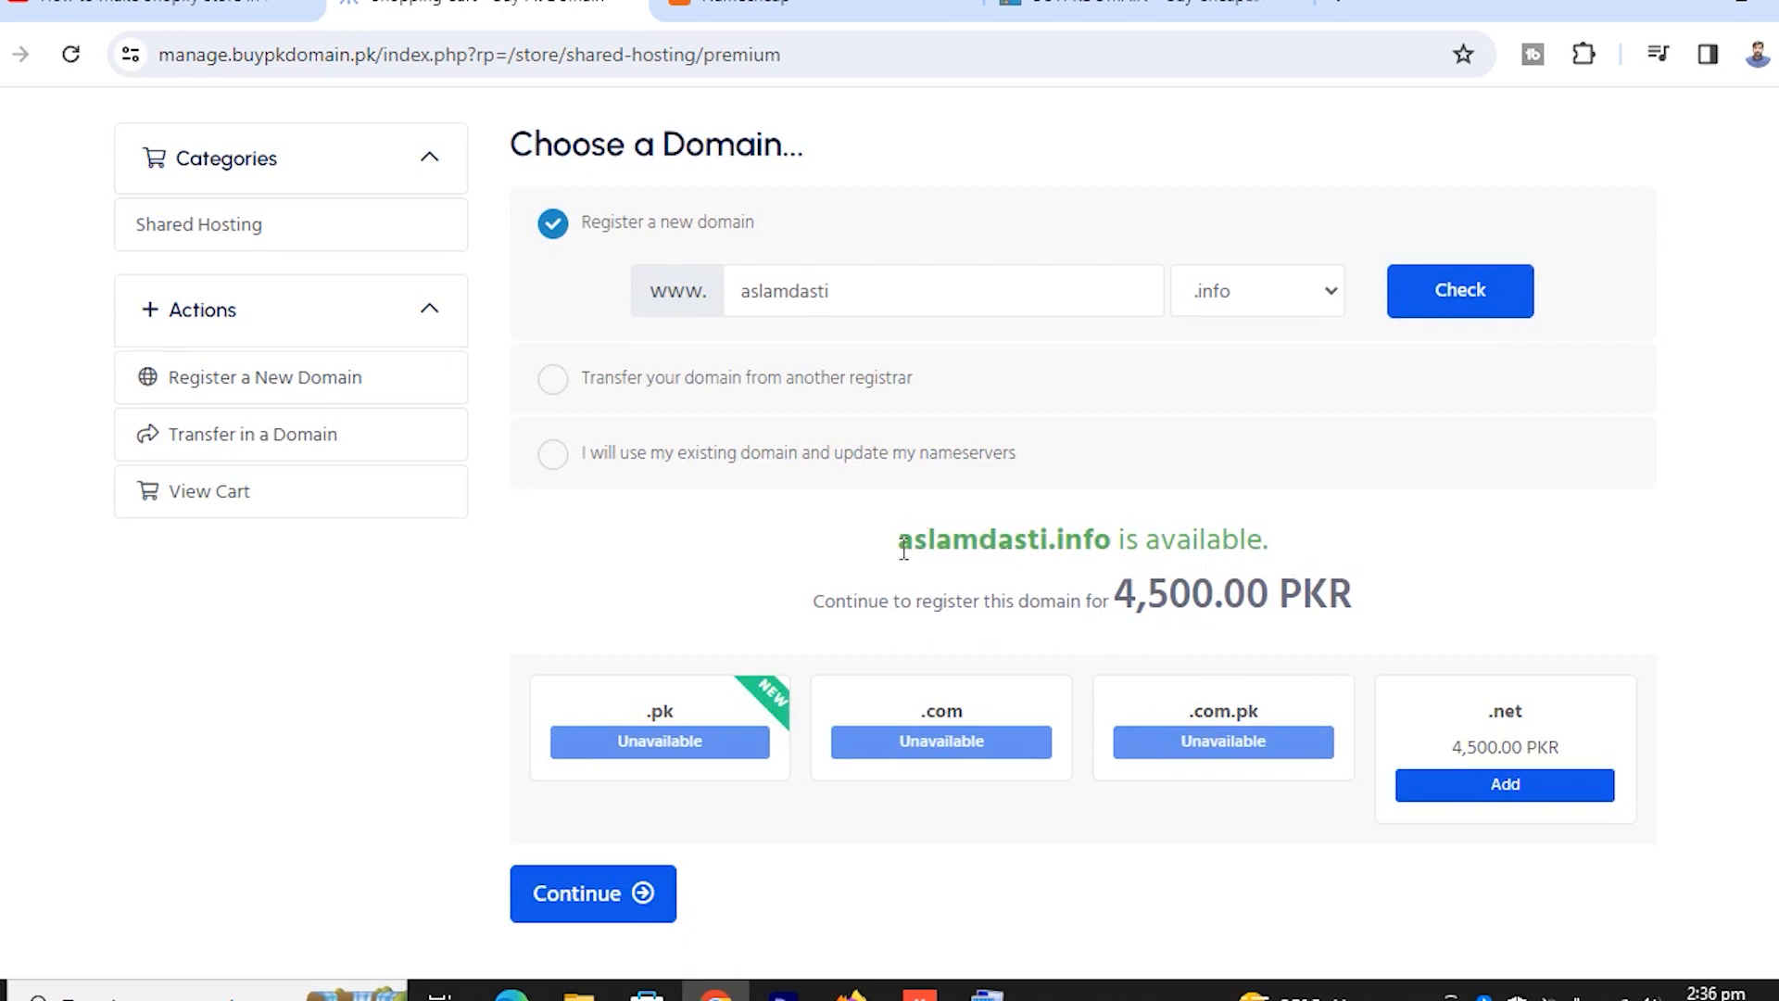
drag(897, 533, 1112, 532)
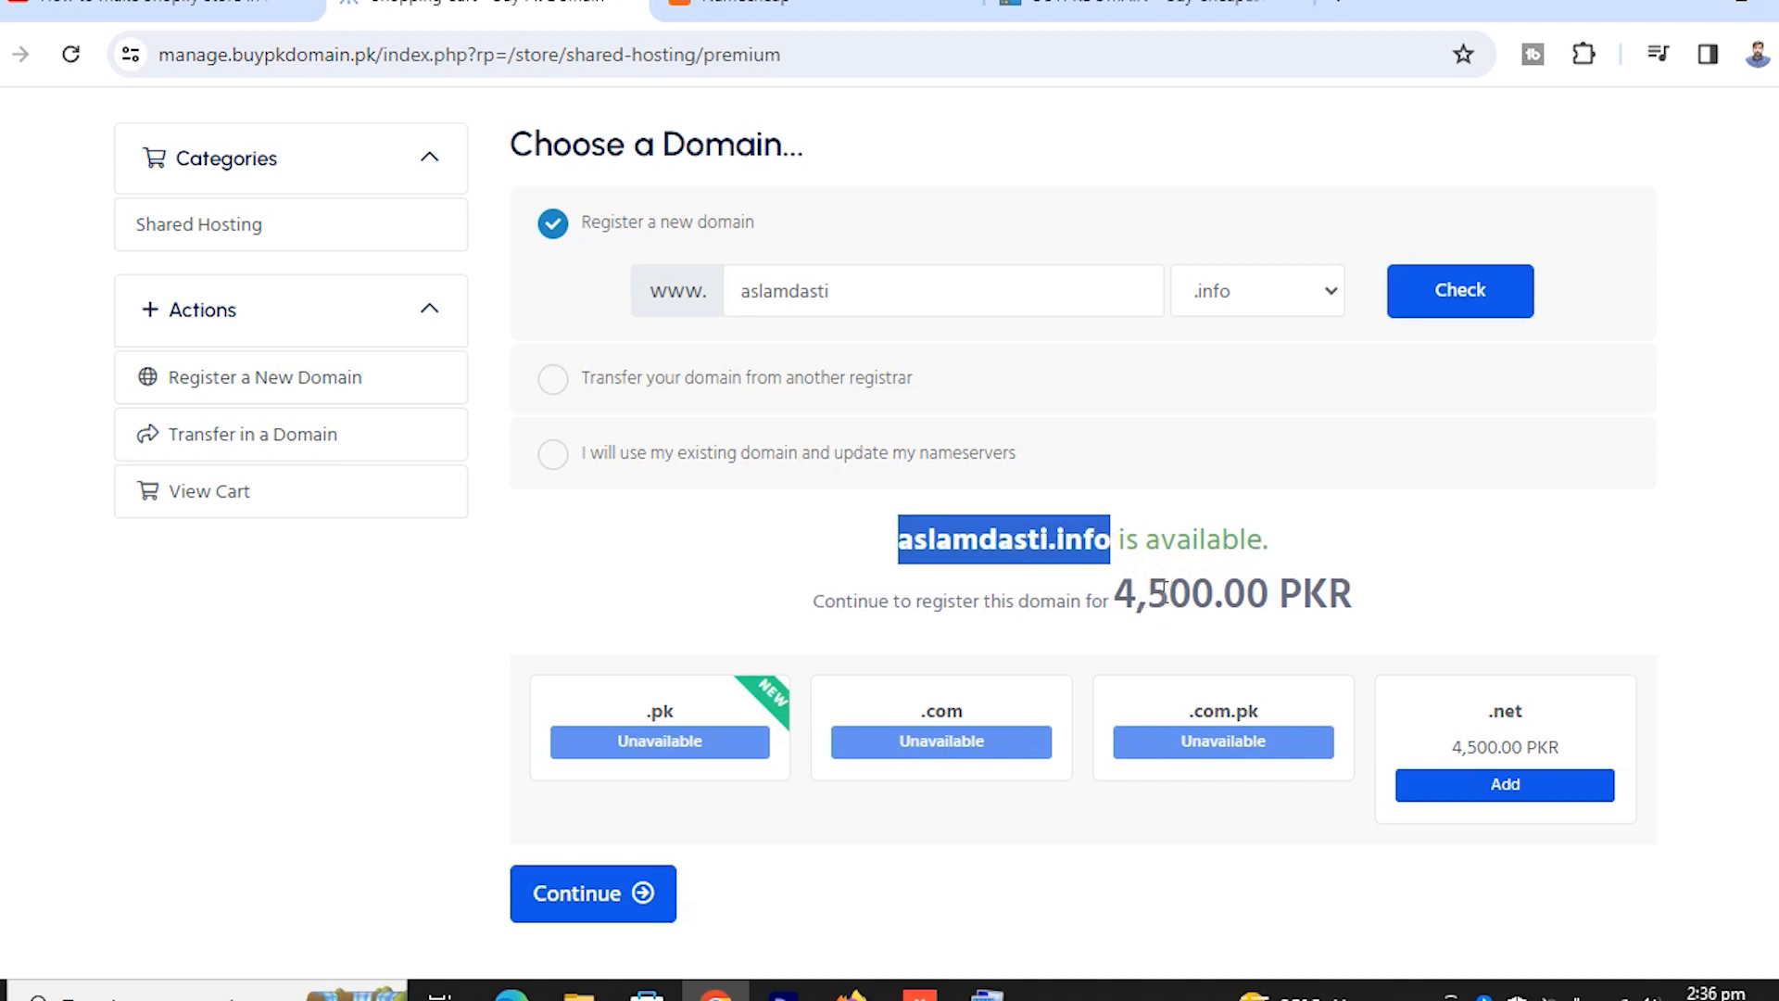
click(1114, 588)
drag(1116, 598, 1203, 598)
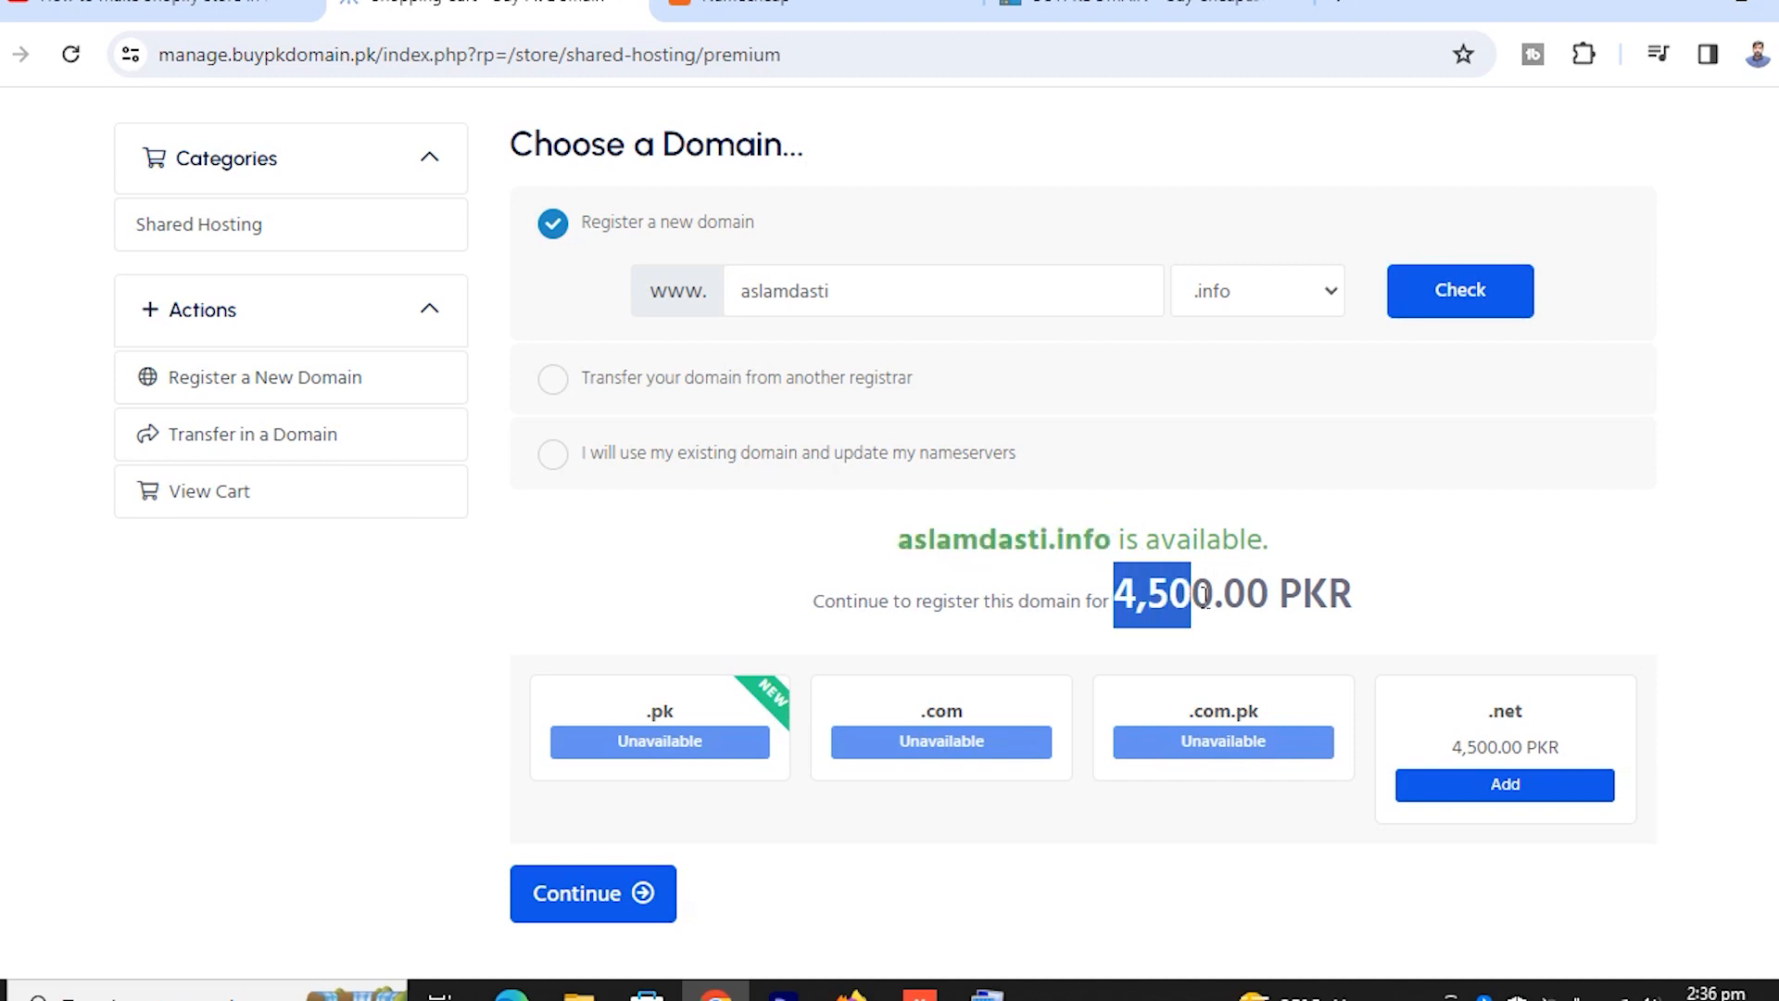
scroll(1204, 598, down, 2)
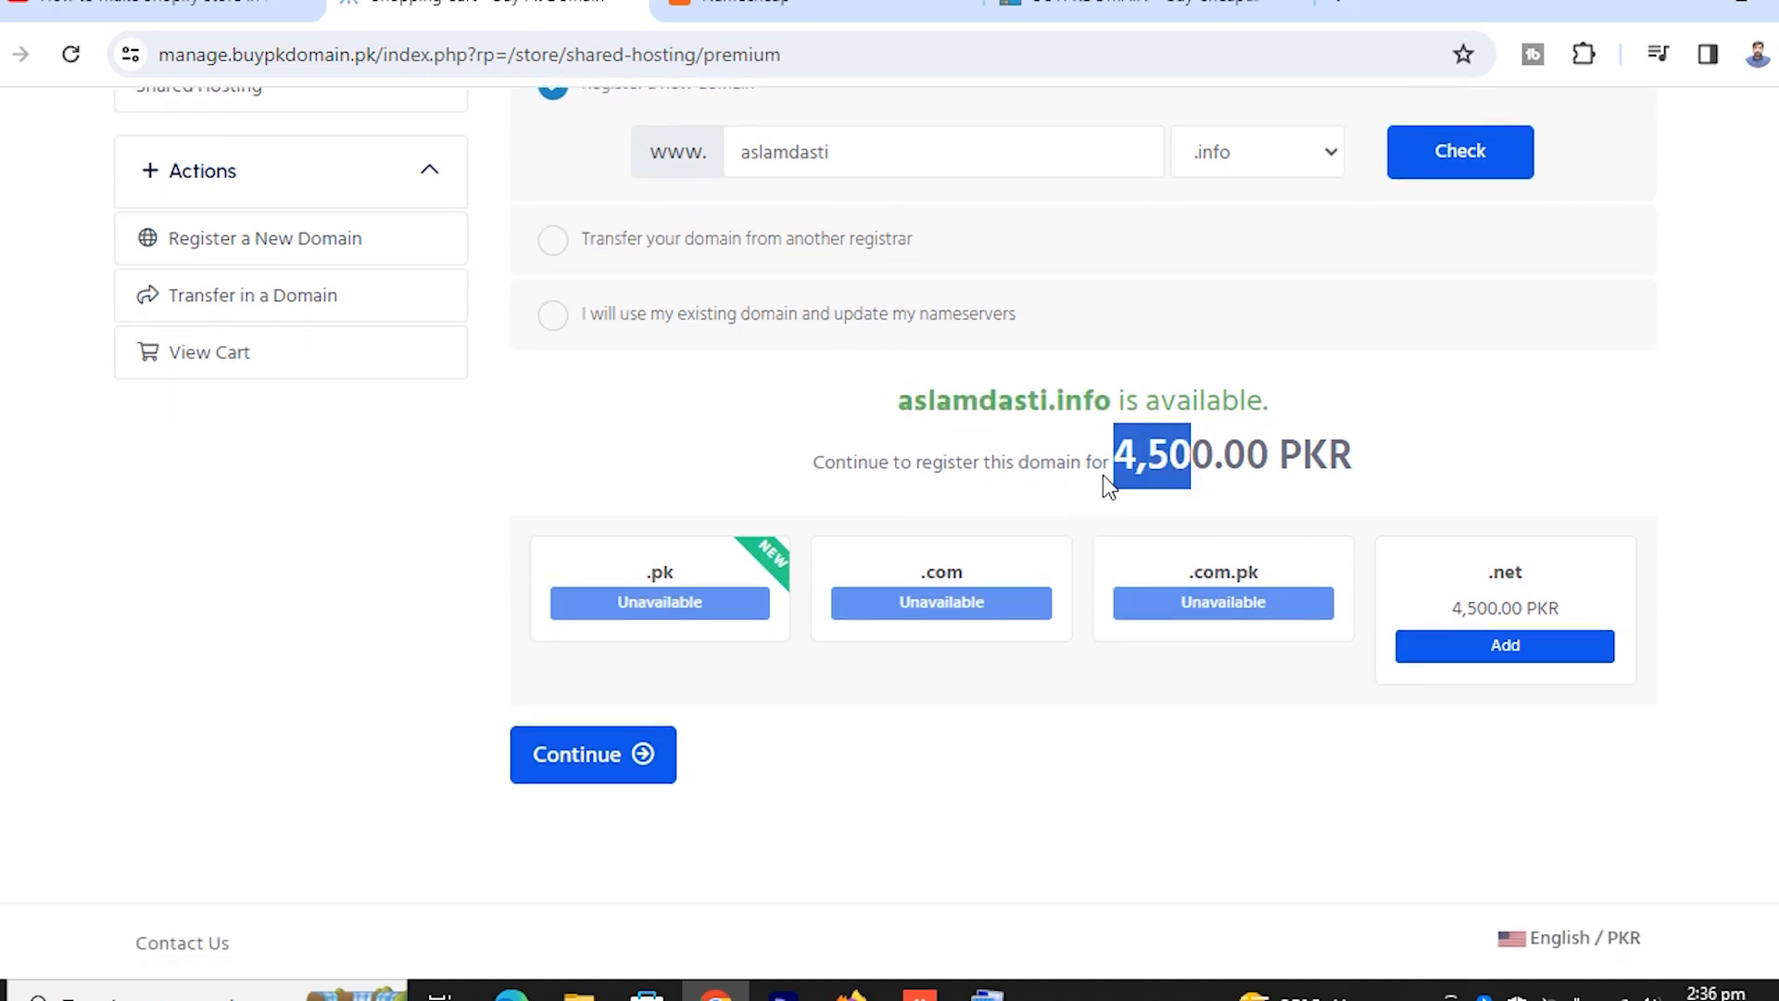
mouse_move(1212, 454)
mouse_down()
mouse_move(1104, 468)
mouse_move(1212, 468)
mouse_up()
Continue with the domain, set Premium billing to 6,500.00 PKR Annually, and continue
click(580, 766)
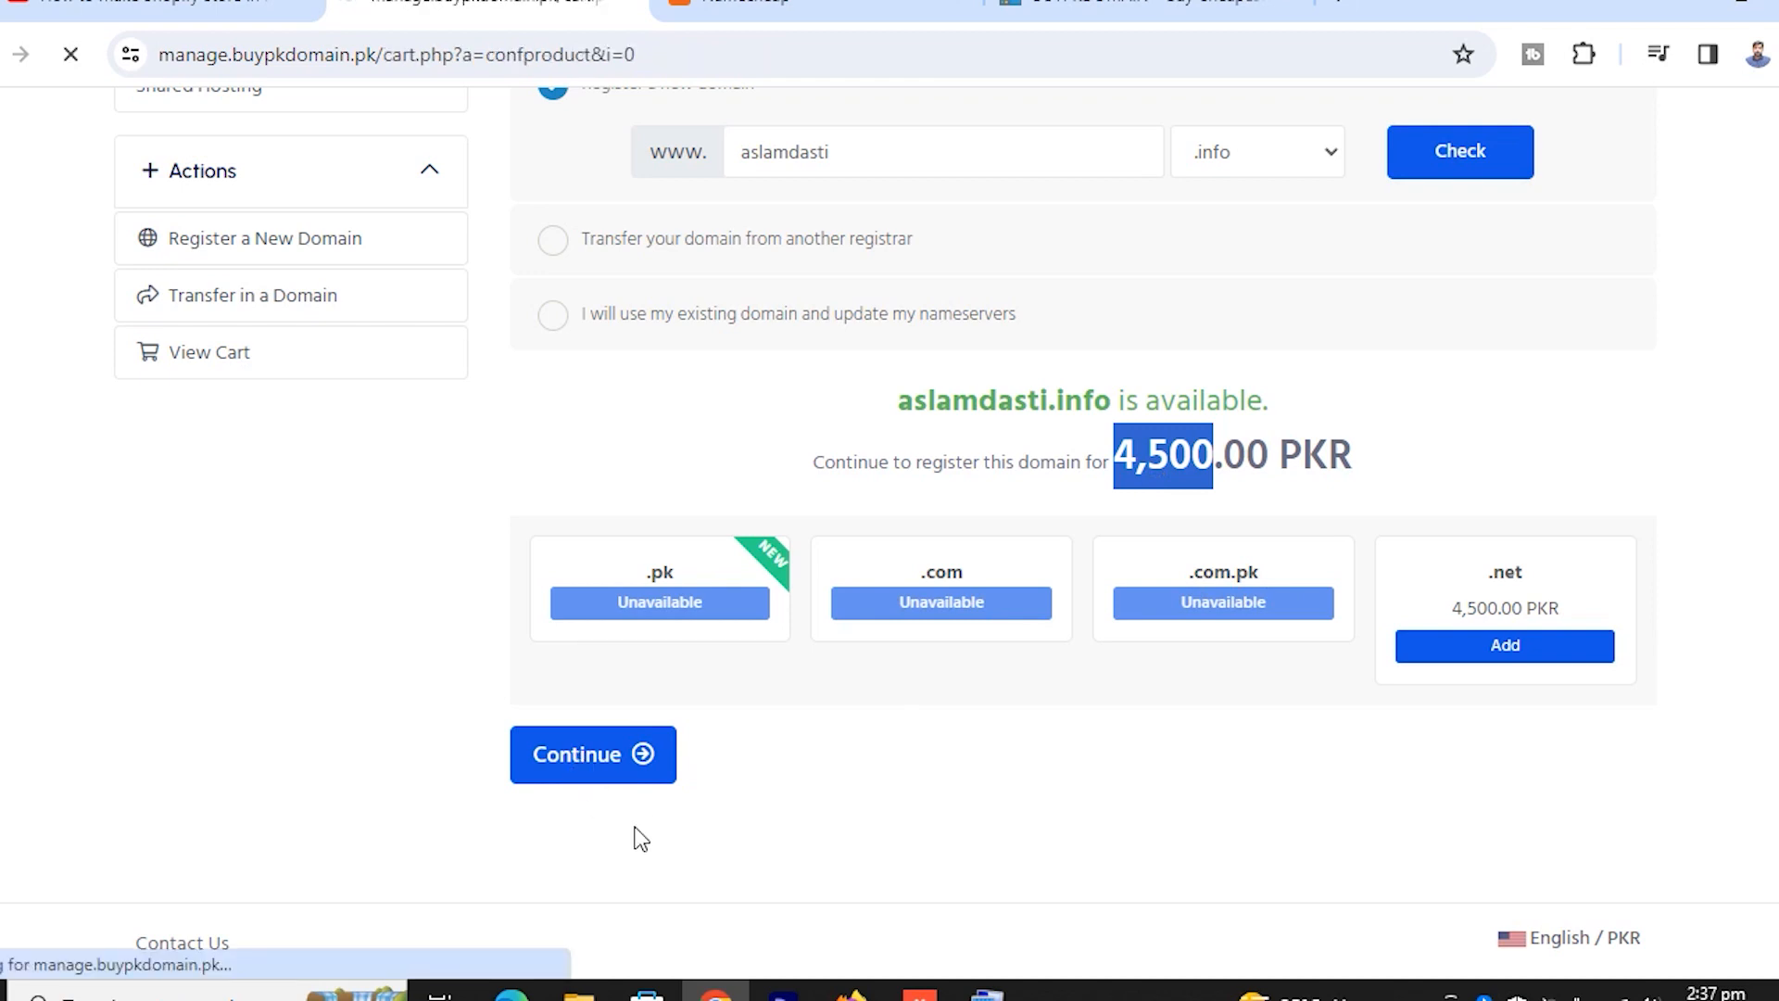
scroll(971, 809, down, 3)
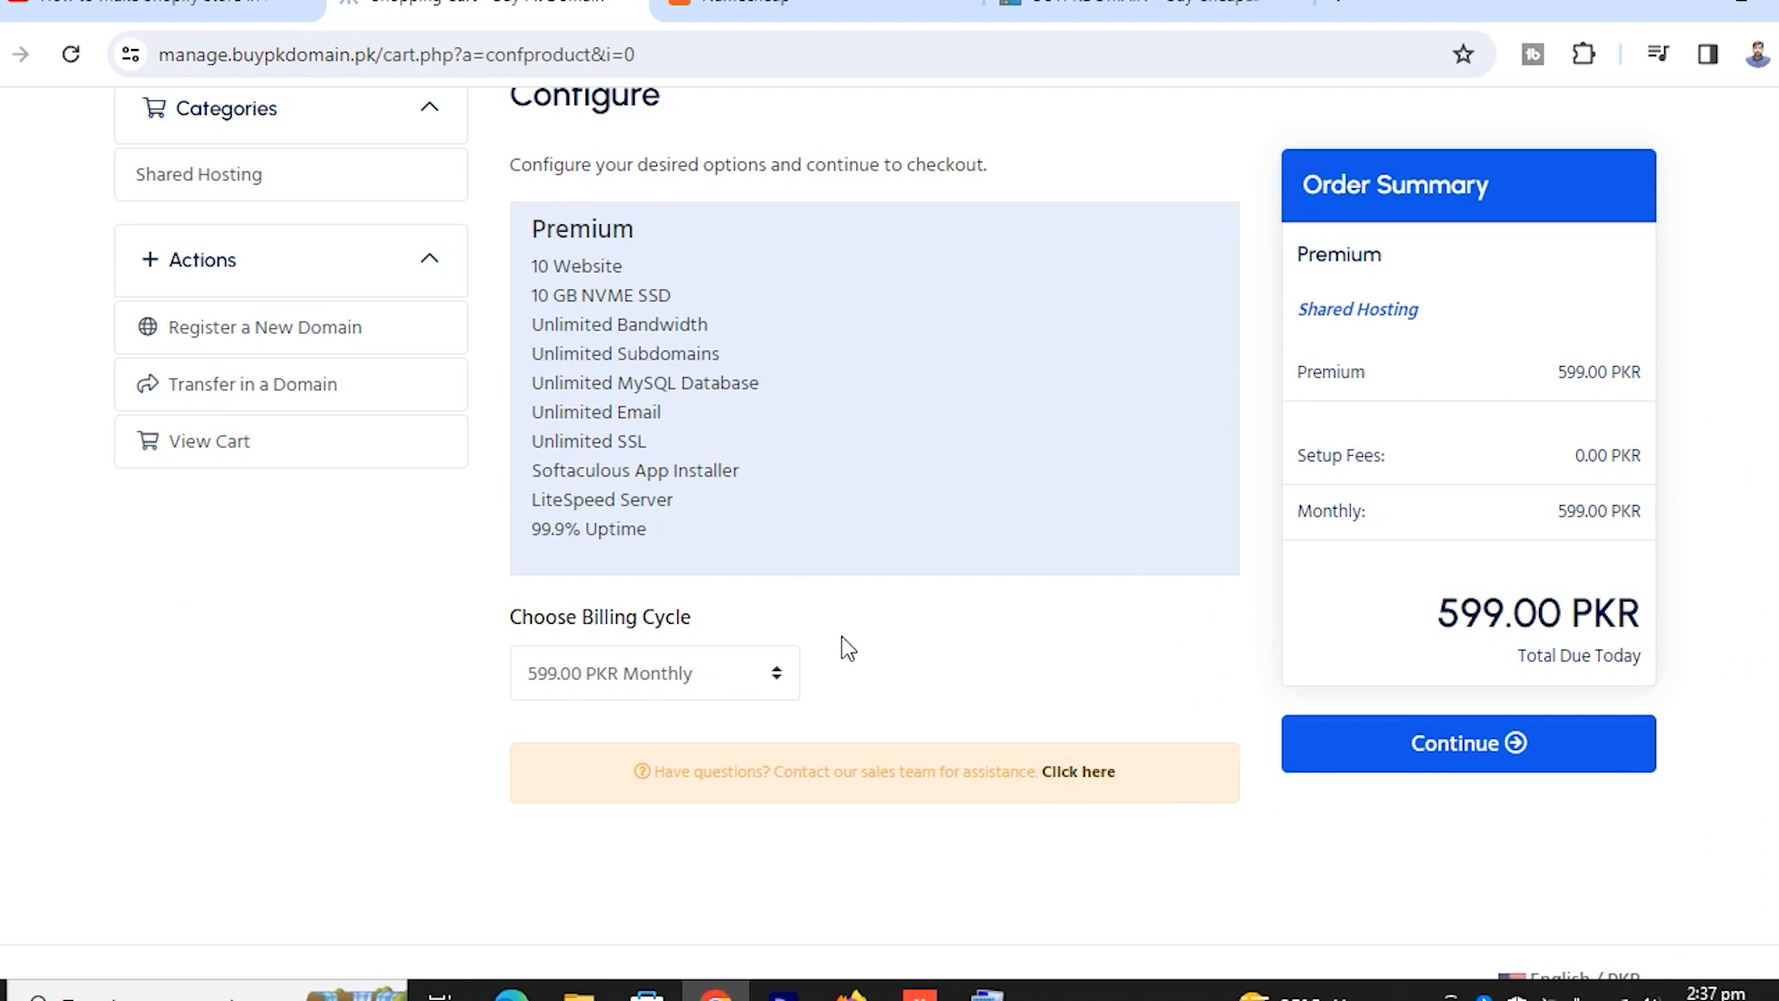
click(688, 680)
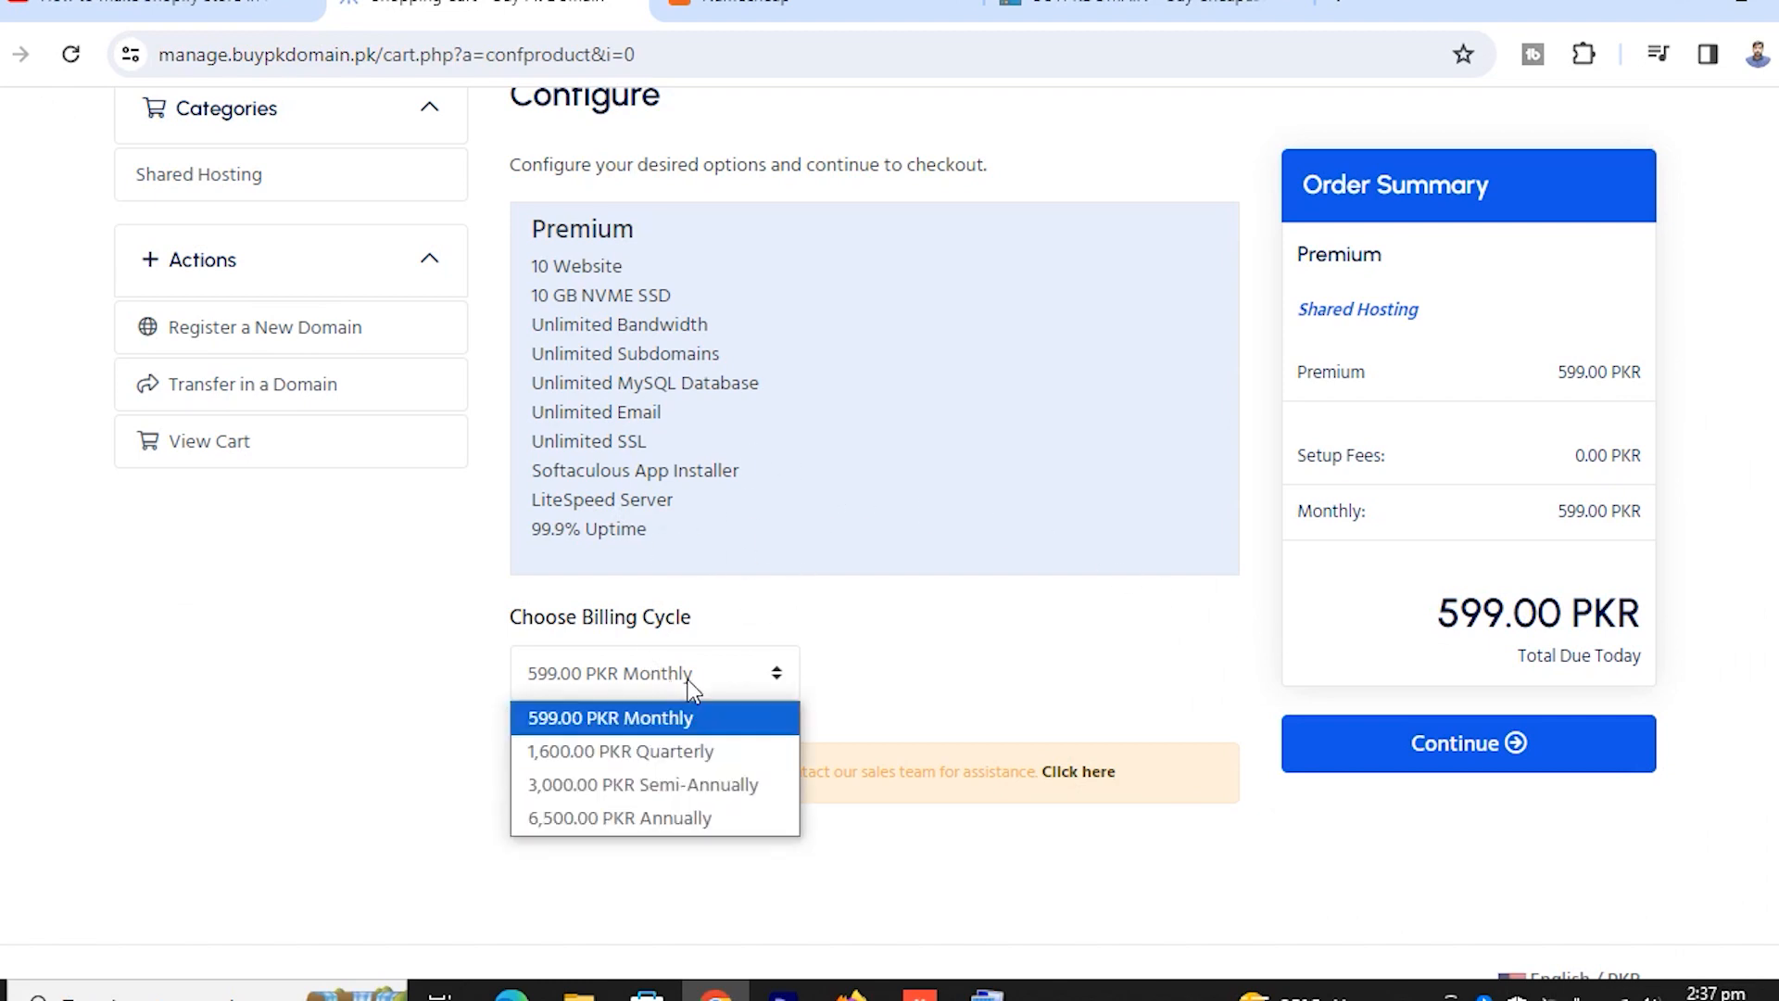
click(652, 820)
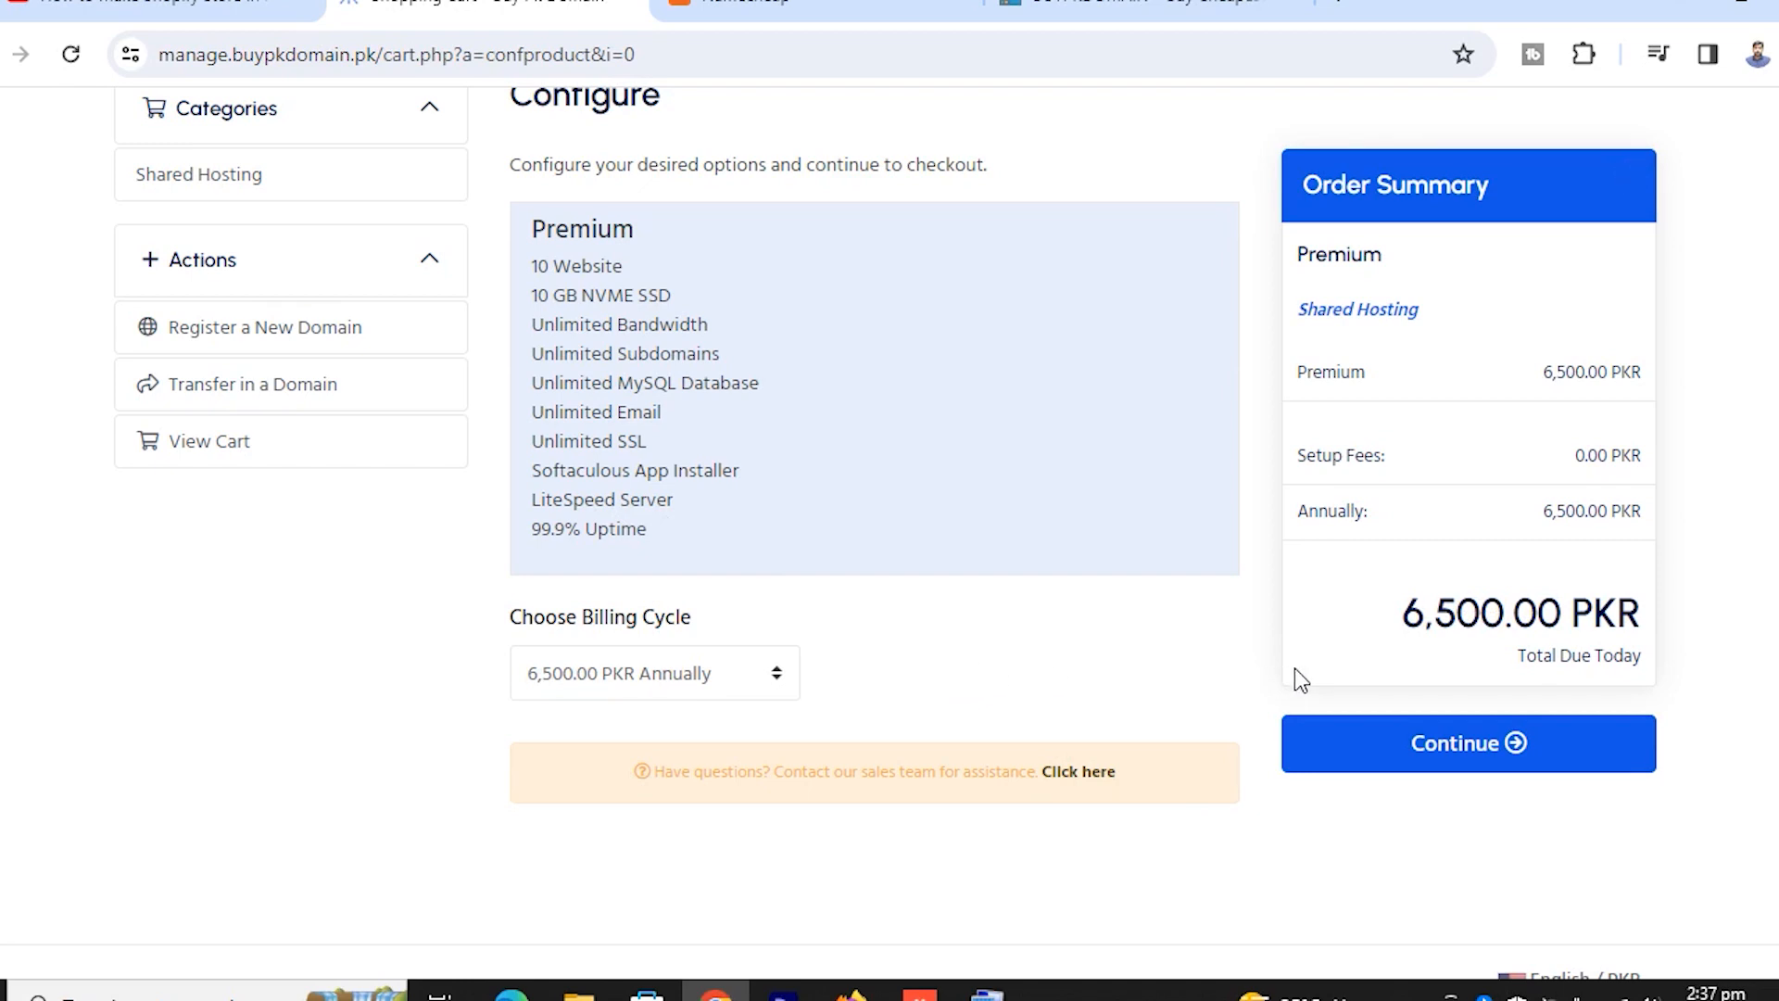
scroll(1373, 617, up, 2)
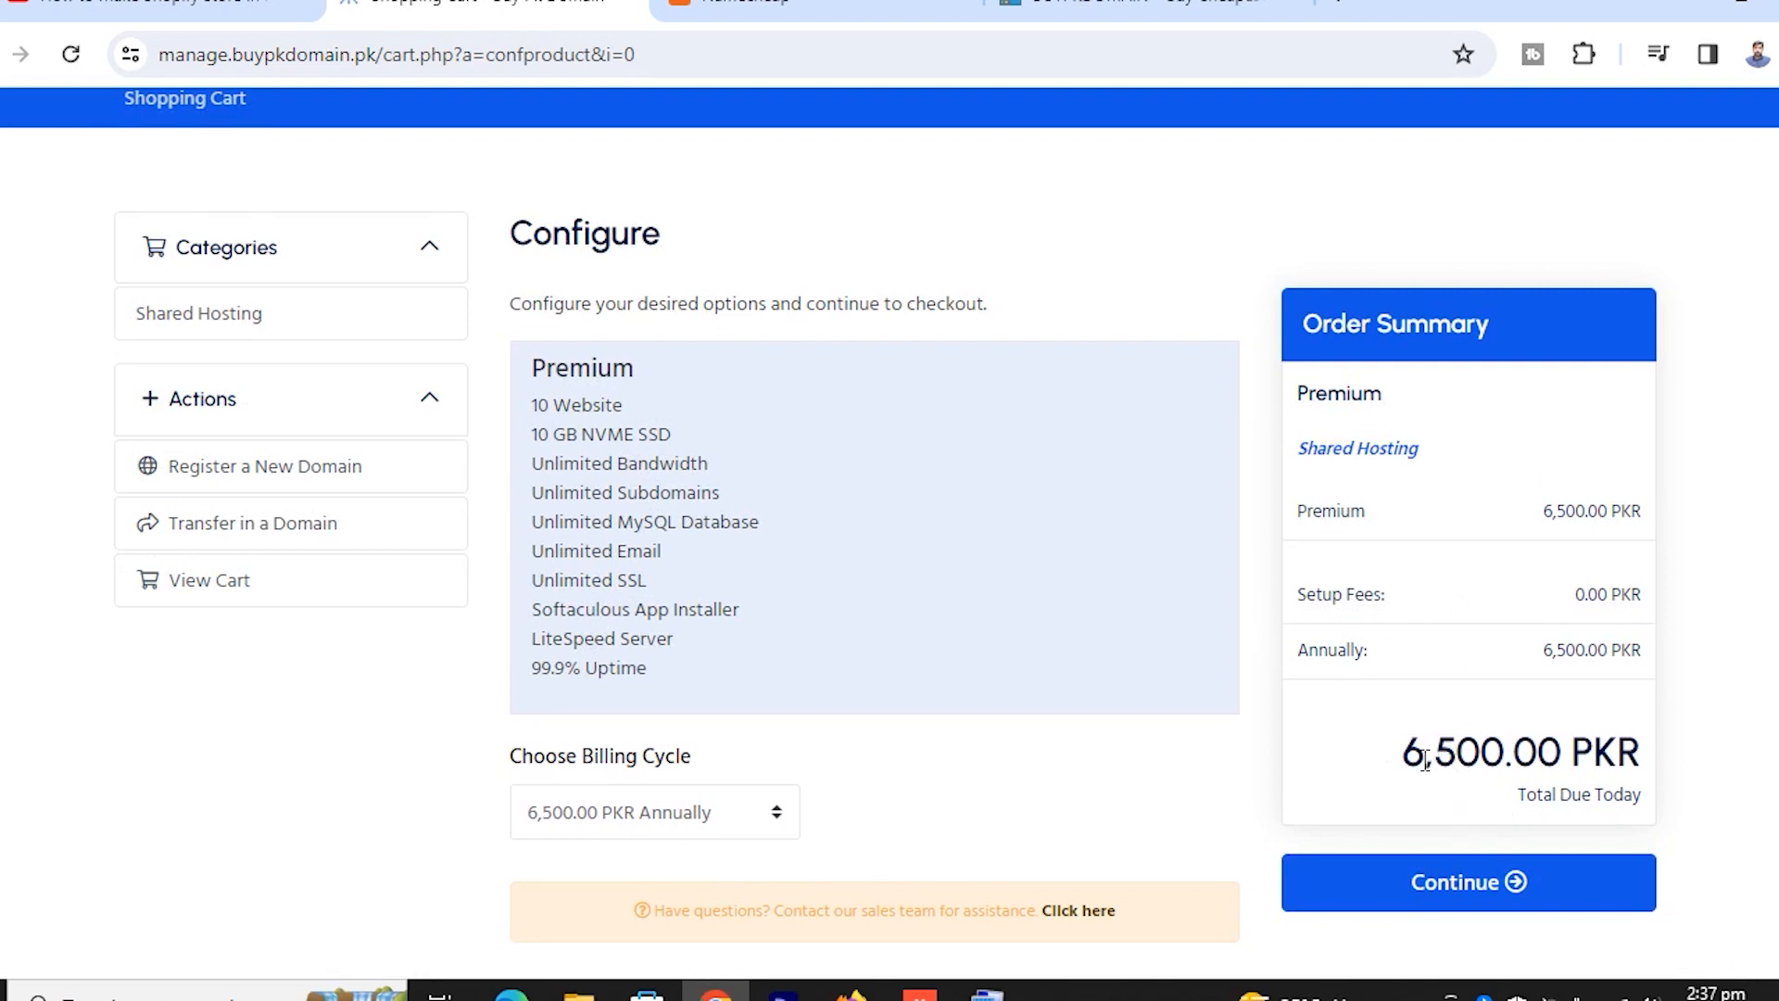
drag(1405, 755, 1480, 755)
scroll(1398, 686, down, 3)
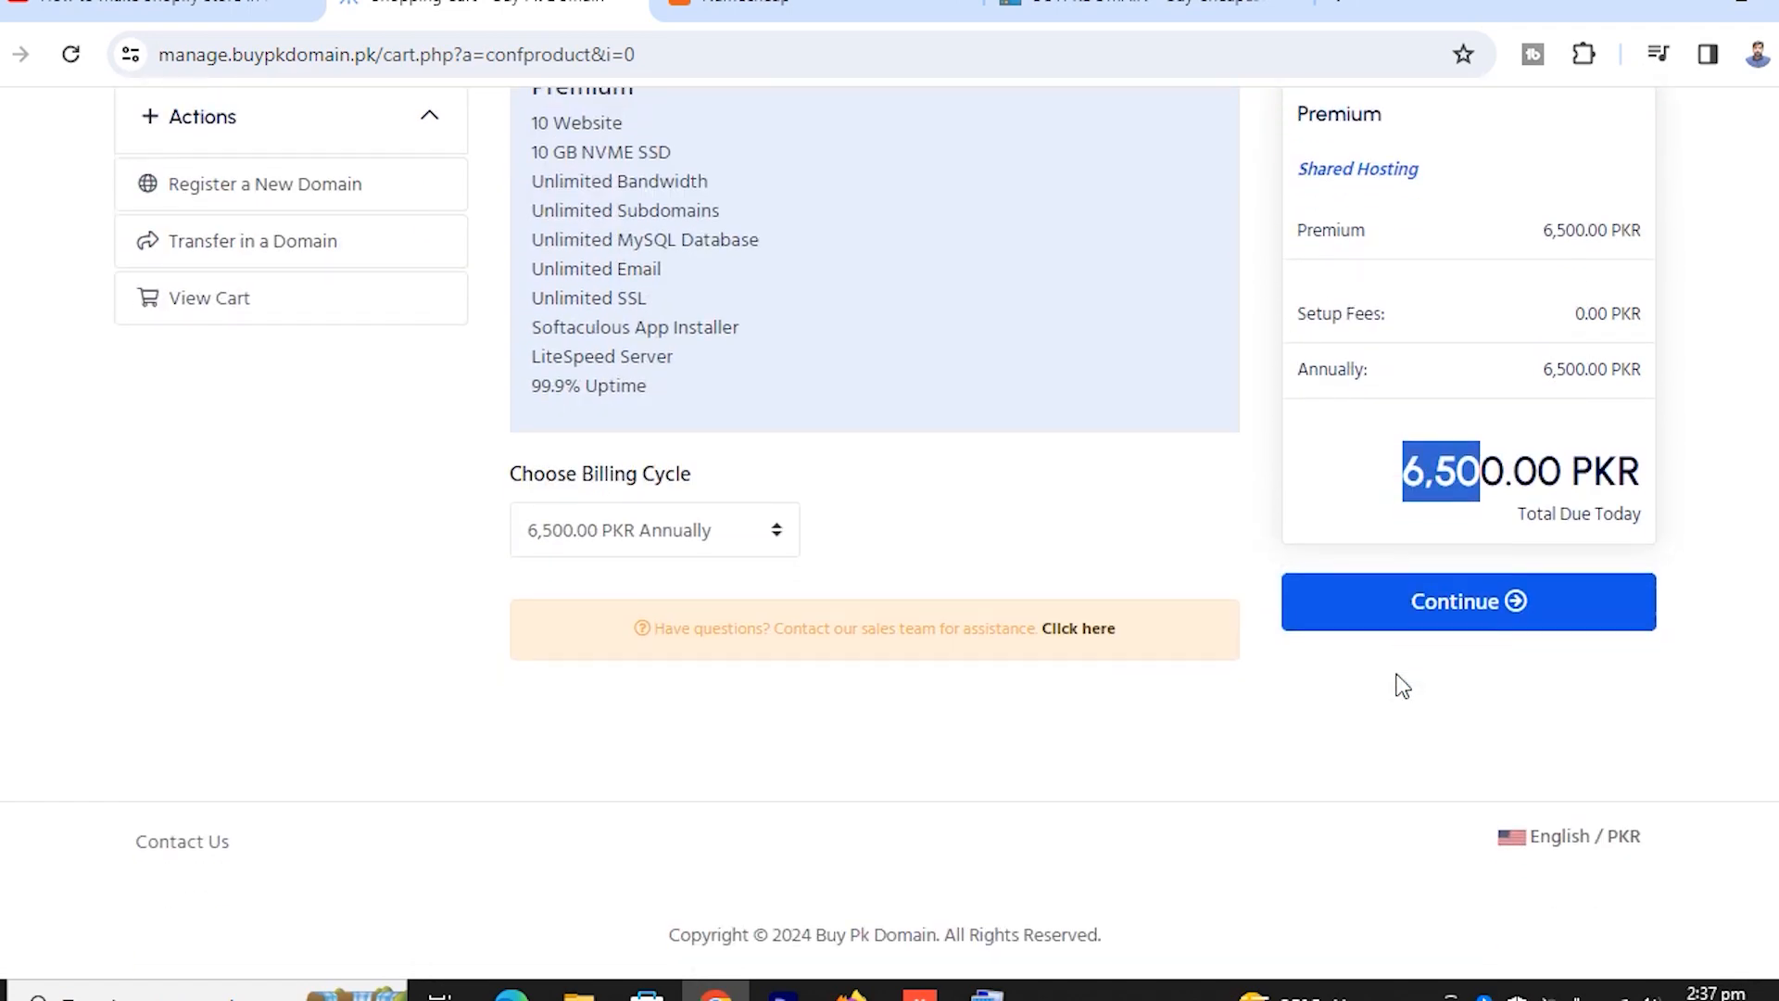
click(1426, 639)
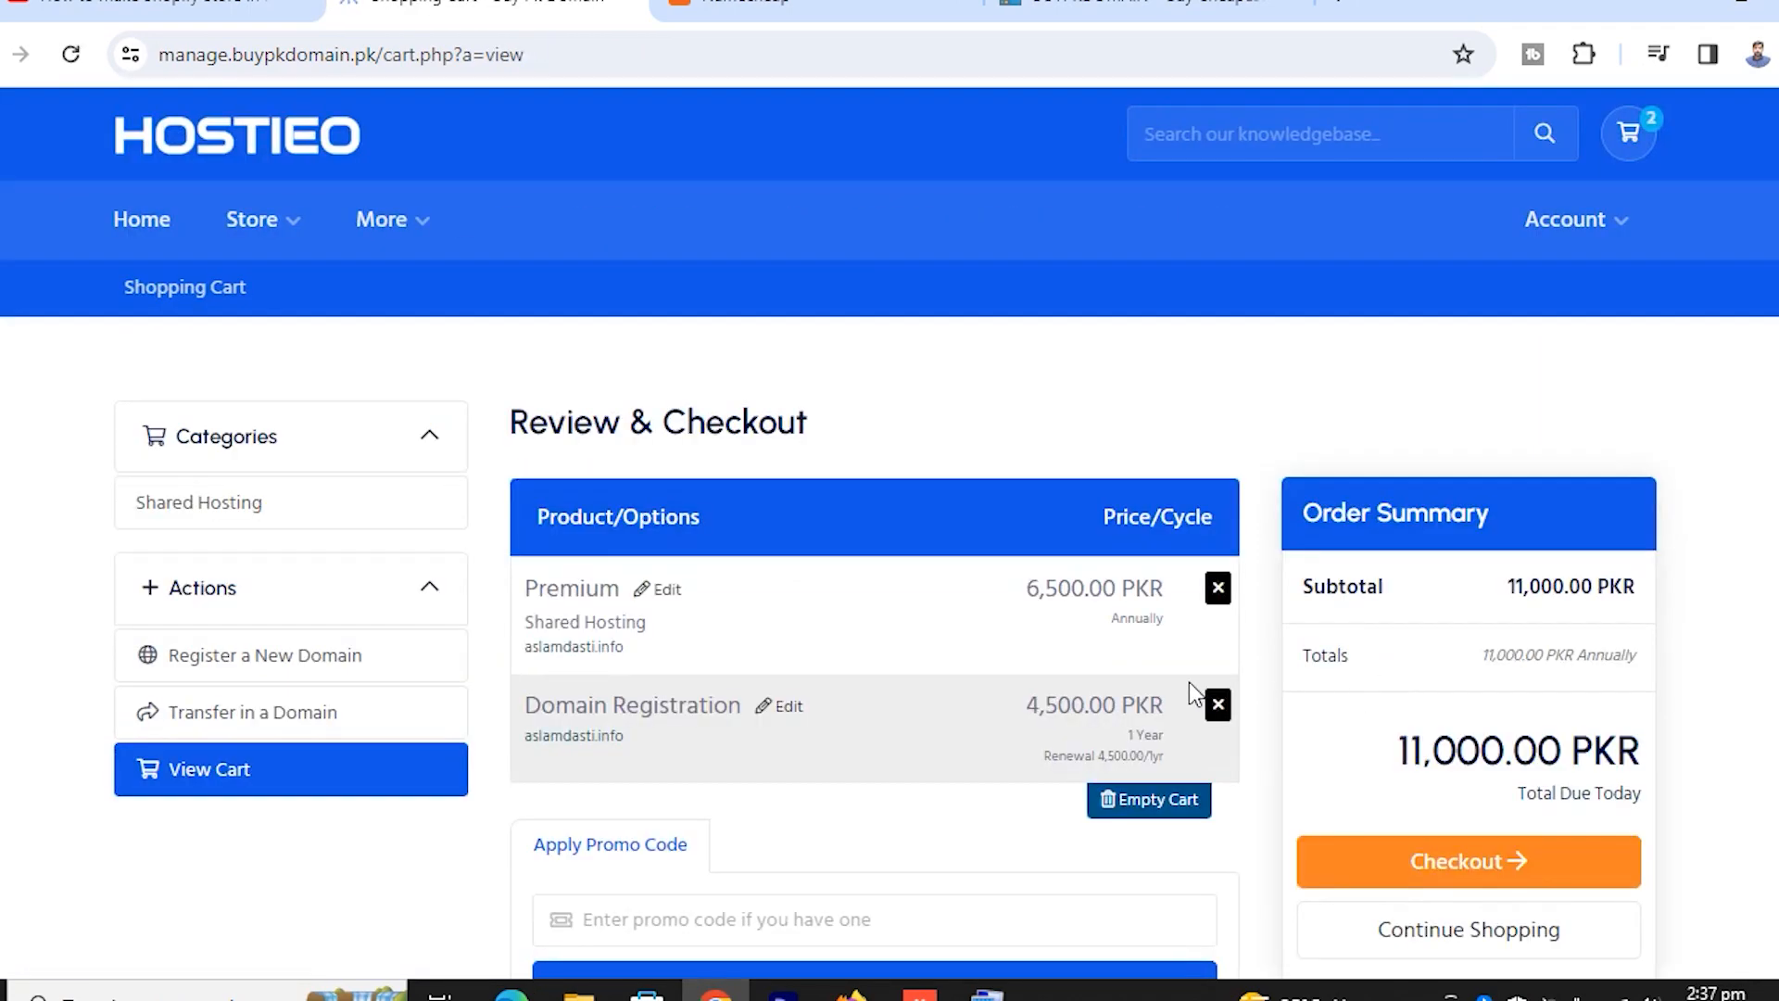
Check the 6,500.00 hosting and 4,500.00 domain lines totalling 11,000.00 PKR, then check out
drag(1029, 710, 1088, 710)
drag(1024, 593, 1111, 593)
click(1062, 713)
drag(1025, 705, 1099, 709)
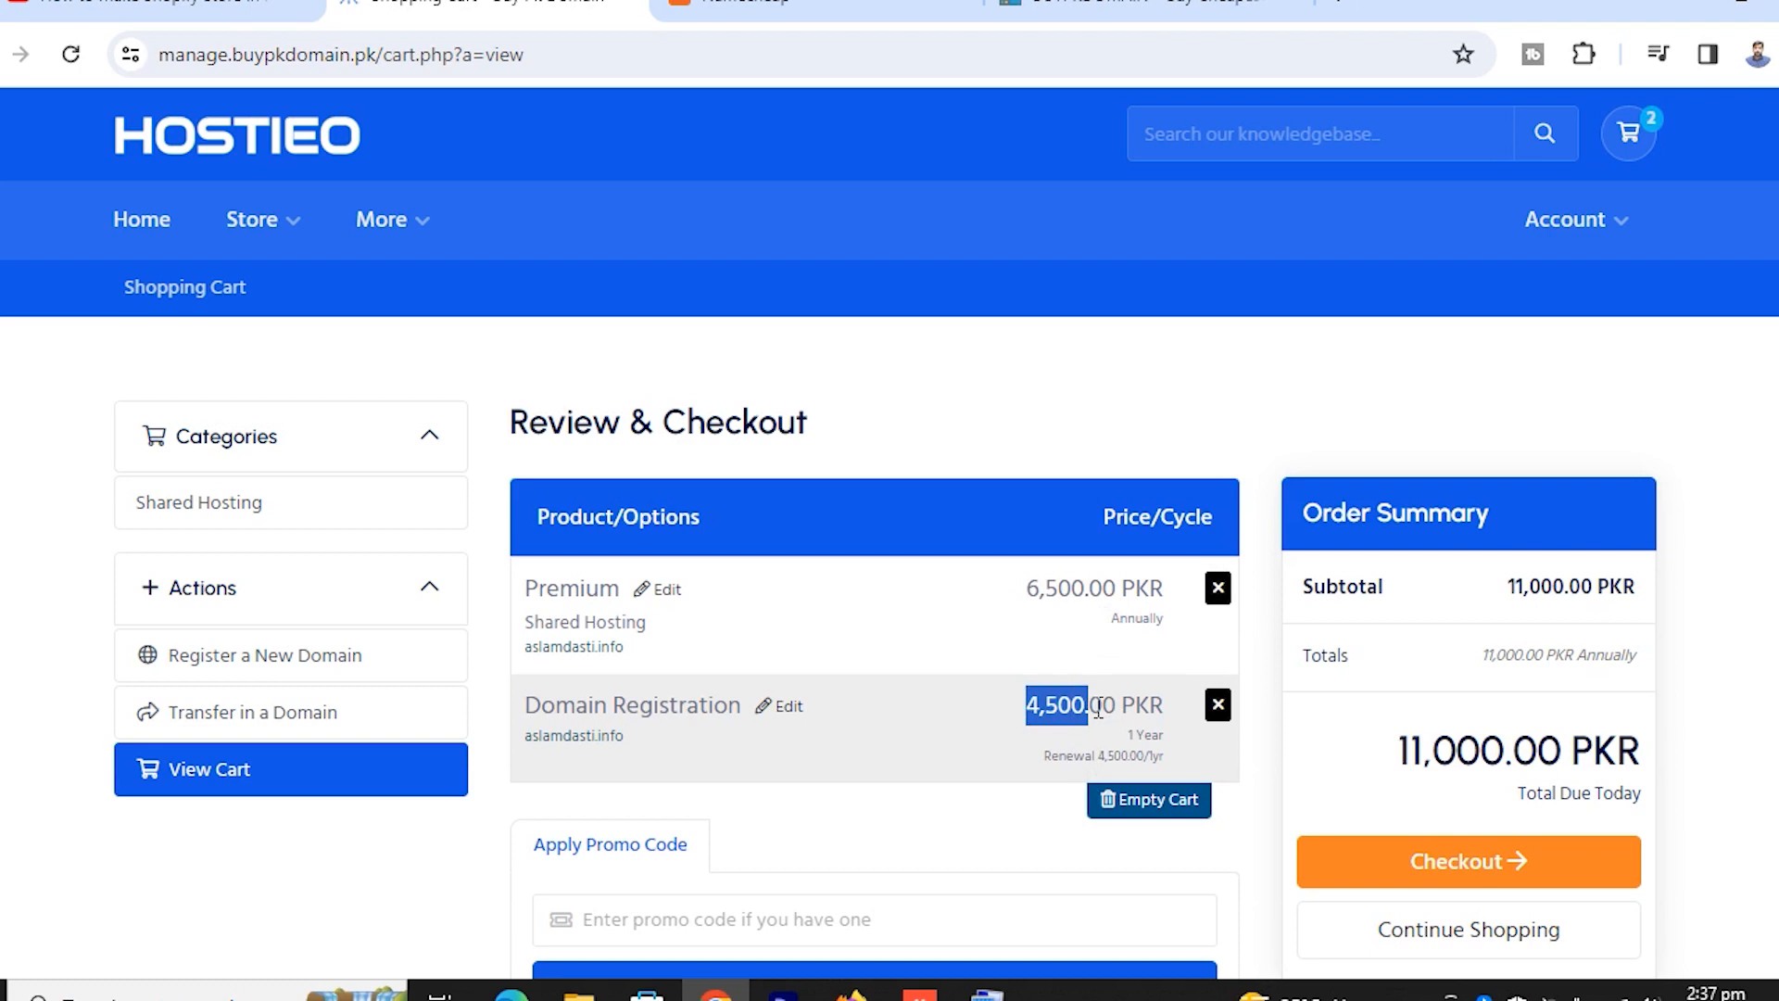
click(1042, 758)
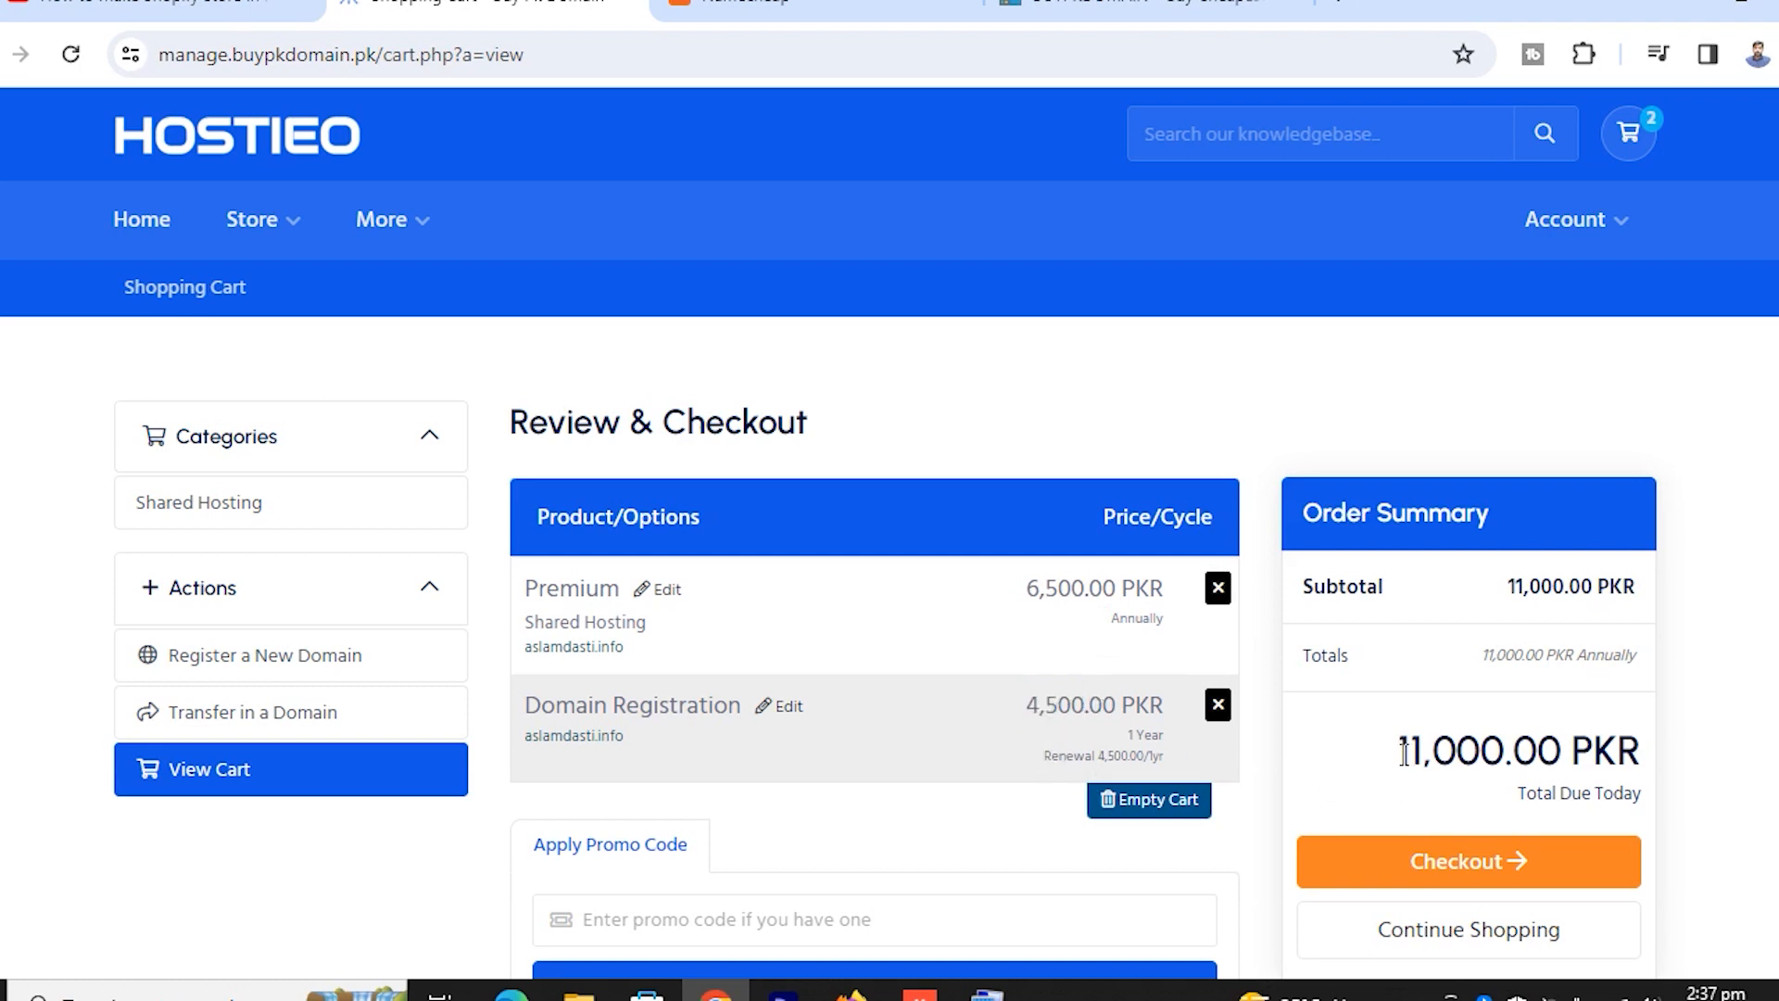
drag(1401, 751, 1541, 753)
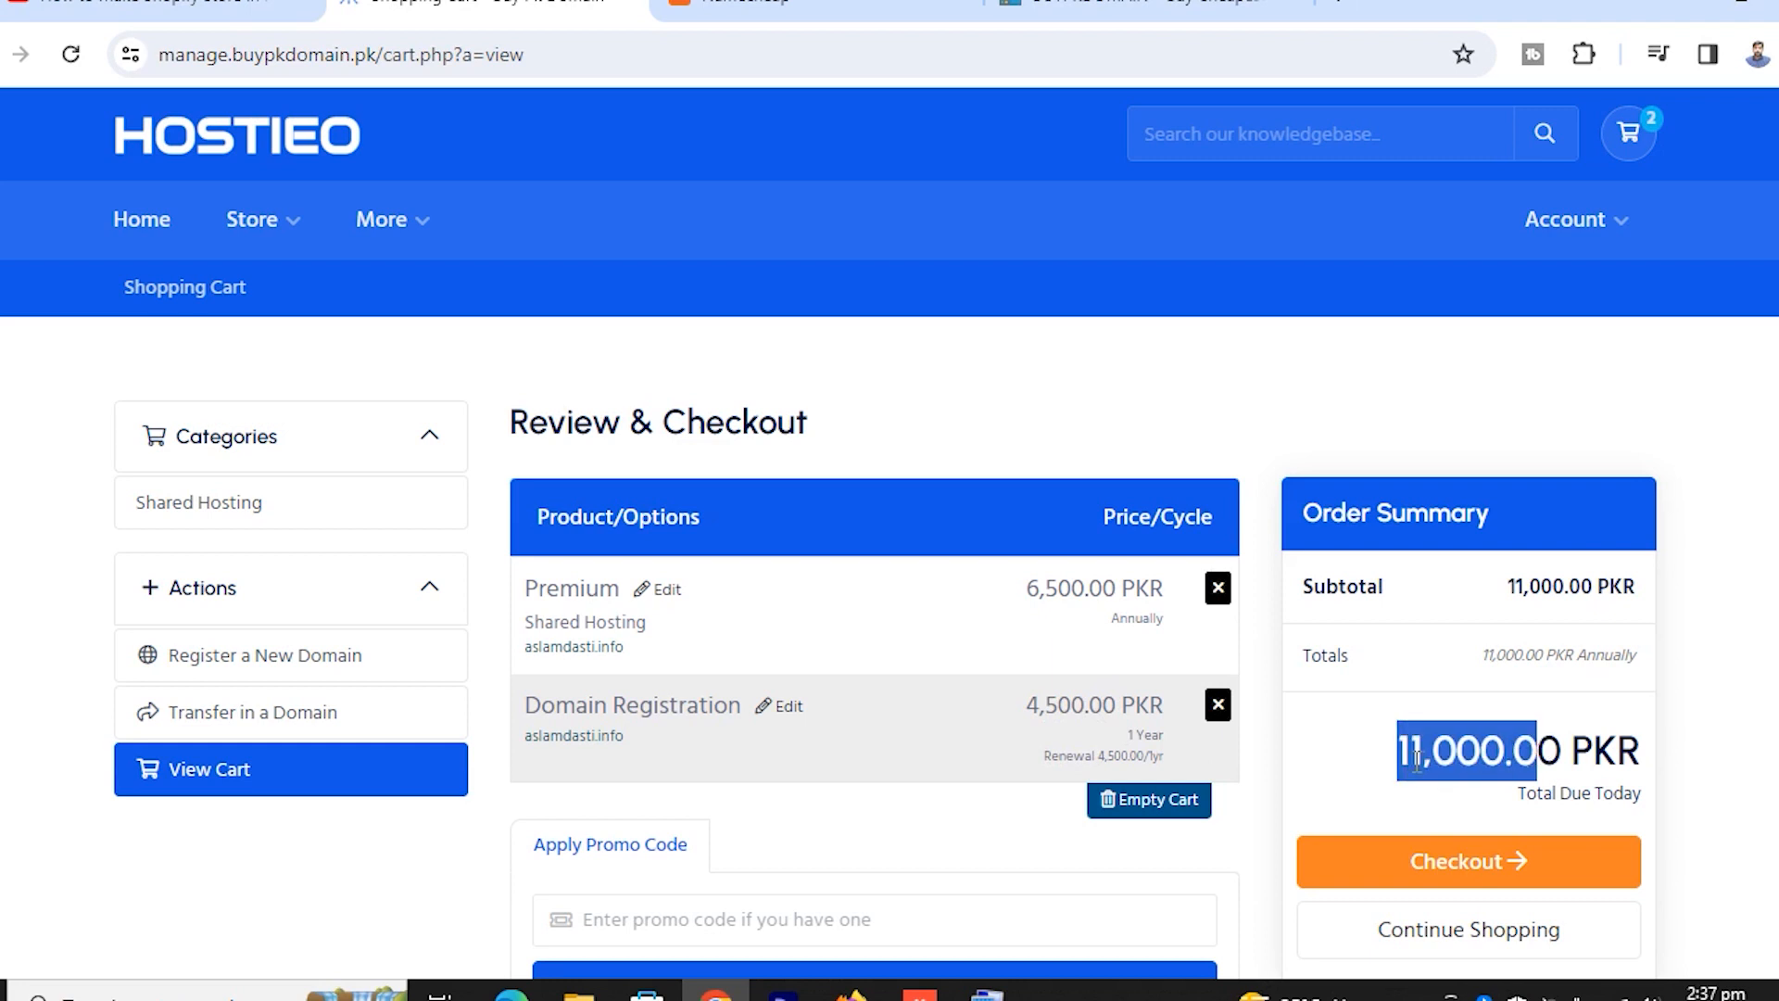
click(1358, 765)
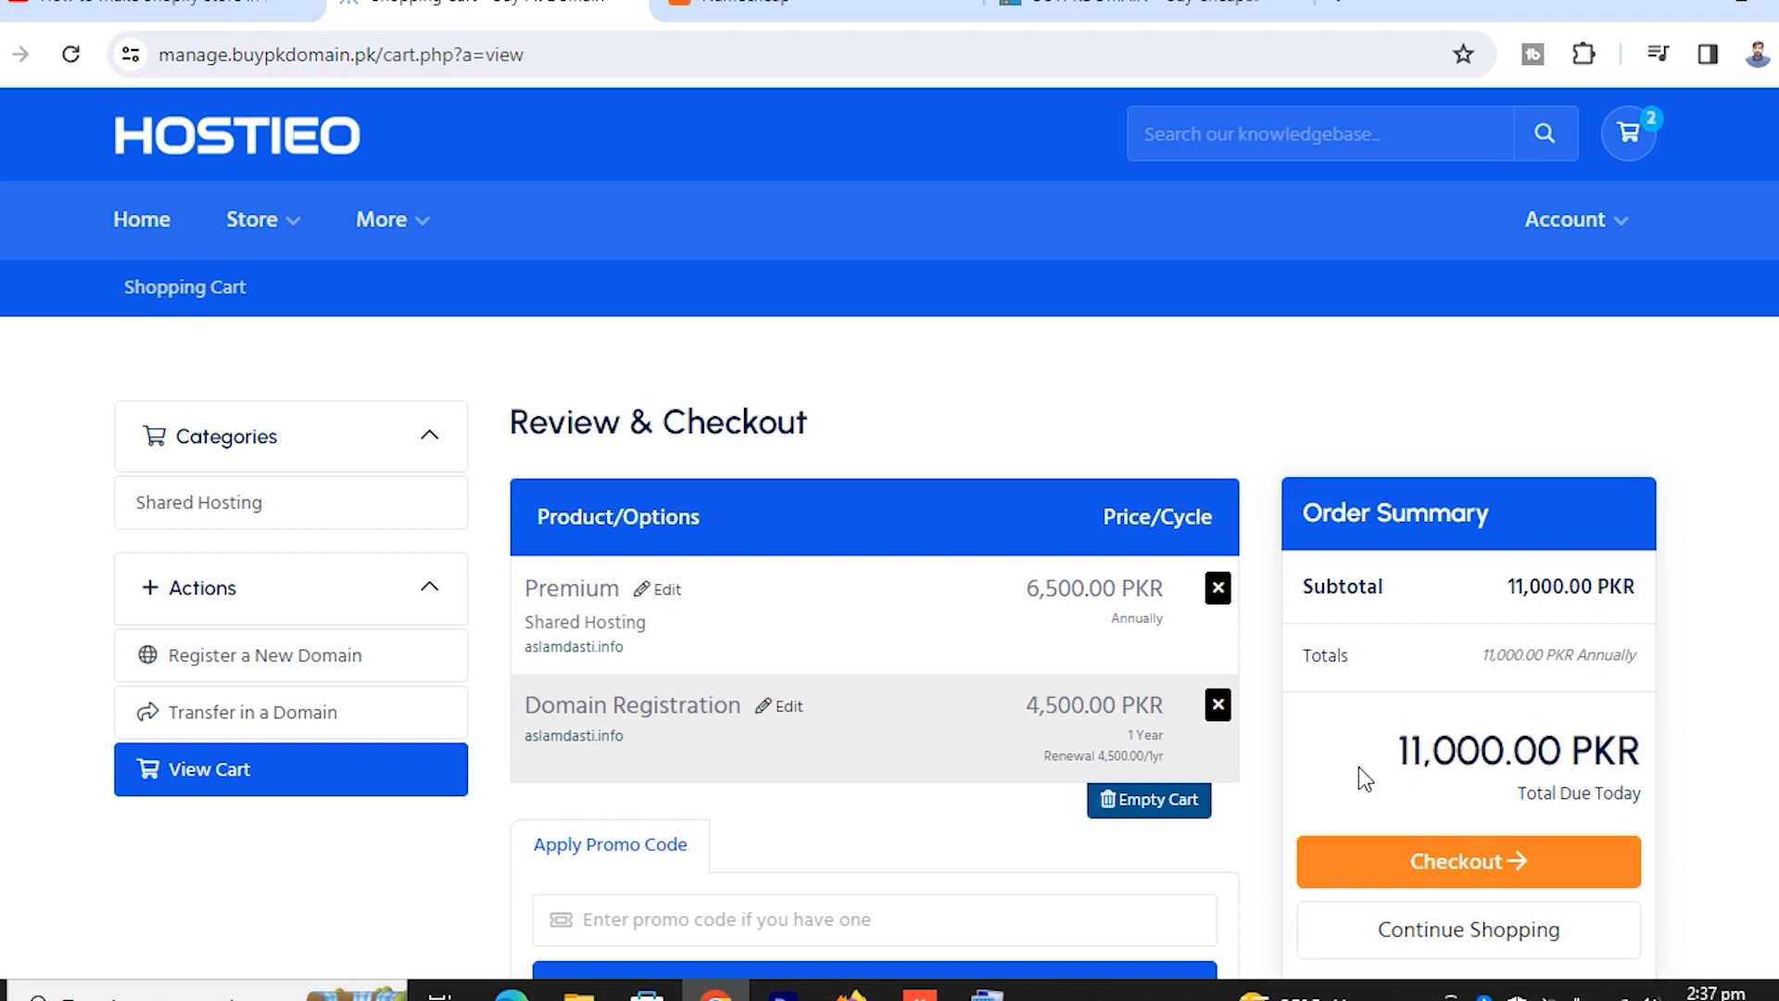
scroll(1047, 779, down, 3)
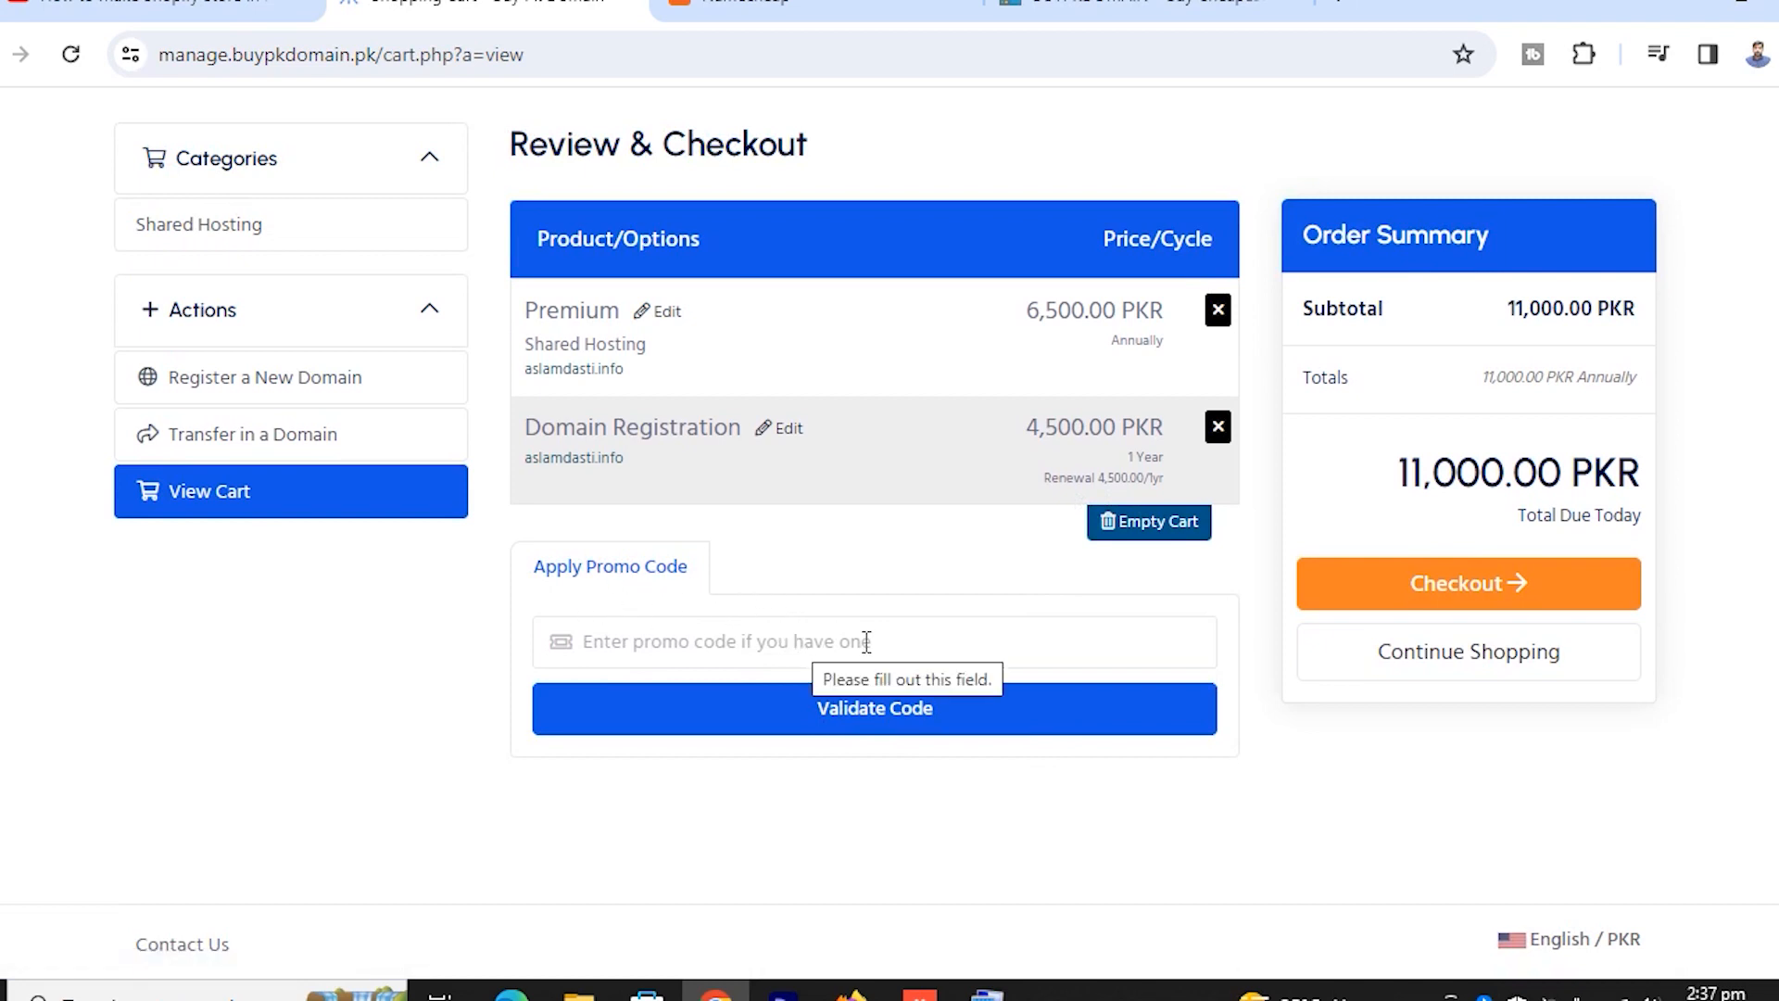
click(1430, 582)
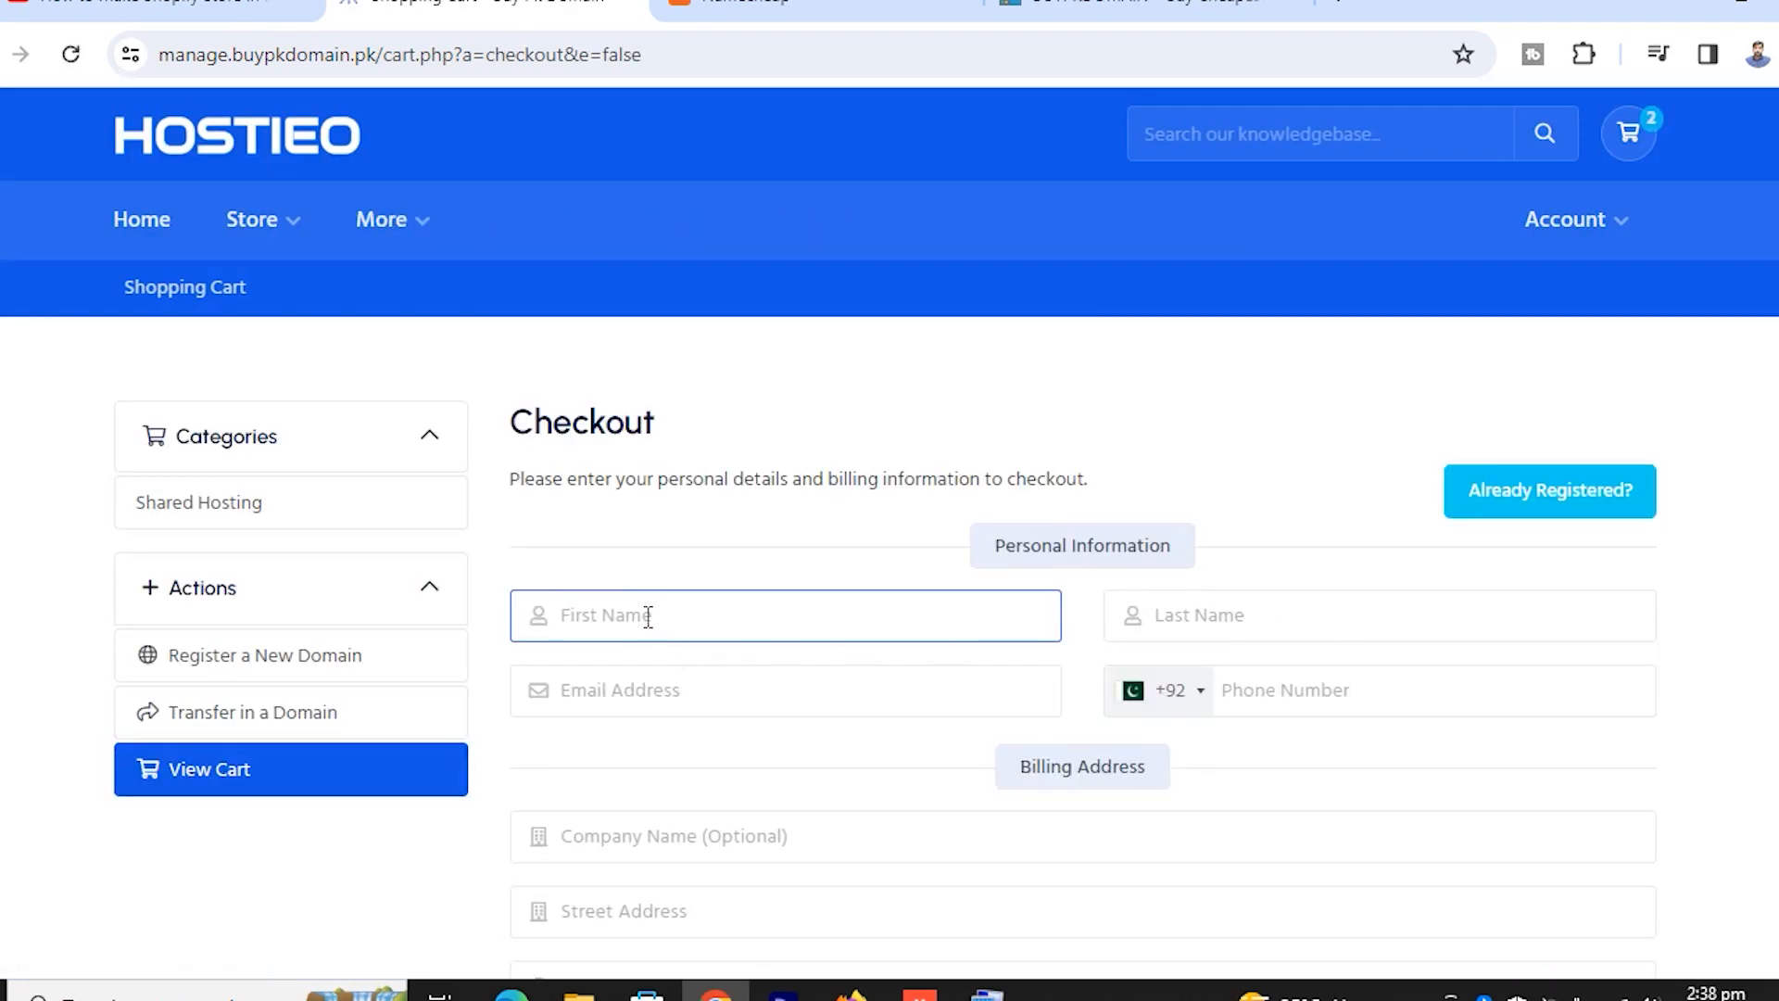
Enter the customer's first name and last name in the checkout form
key(Tab)
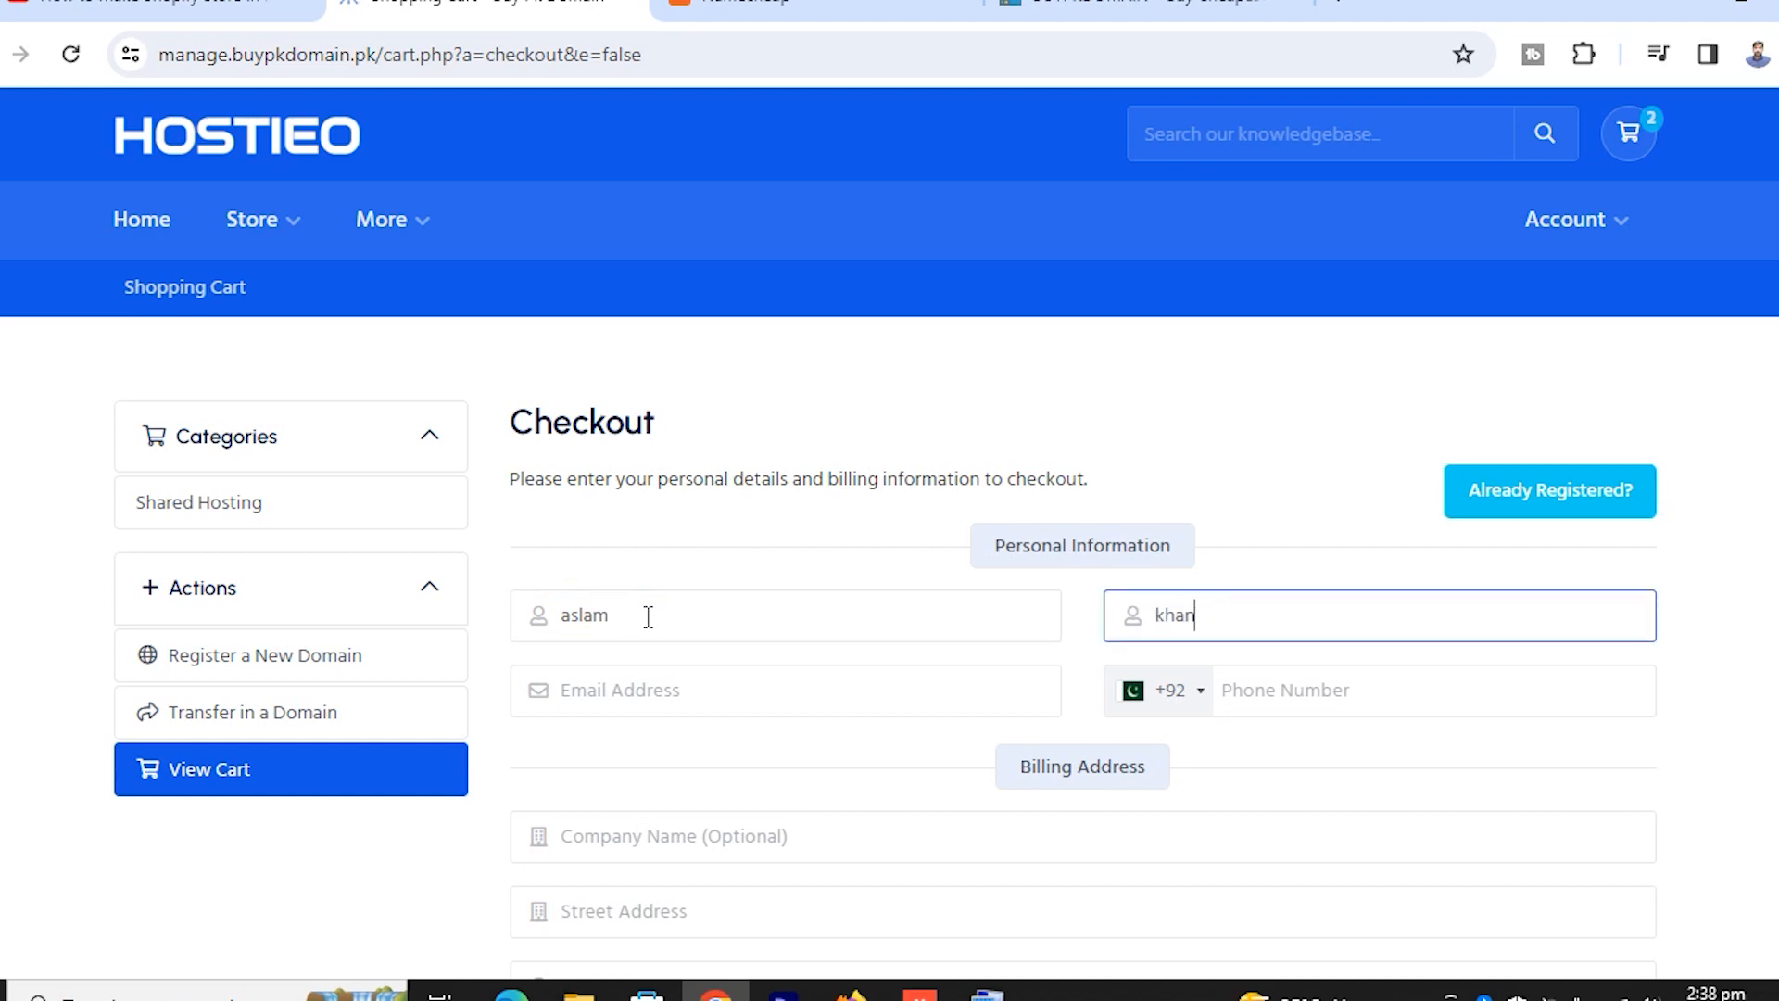
Fill in the customer's e-mail address, correcting the typos in its ending
key(Tab)
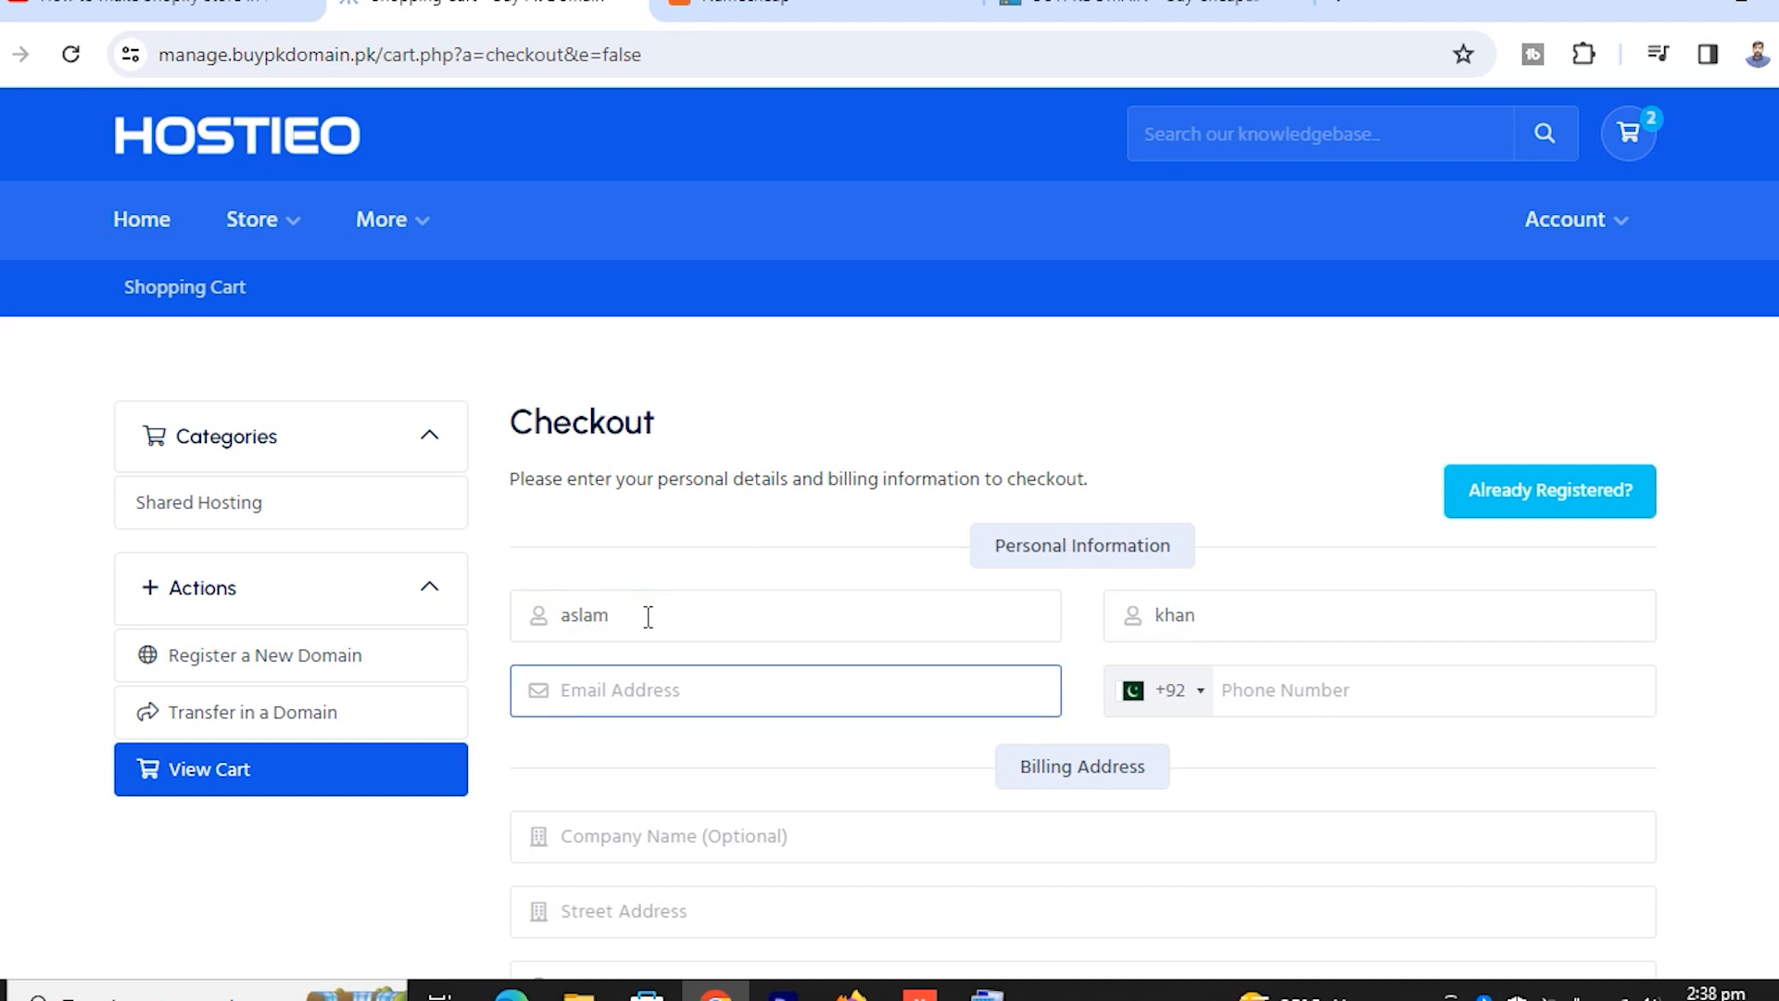
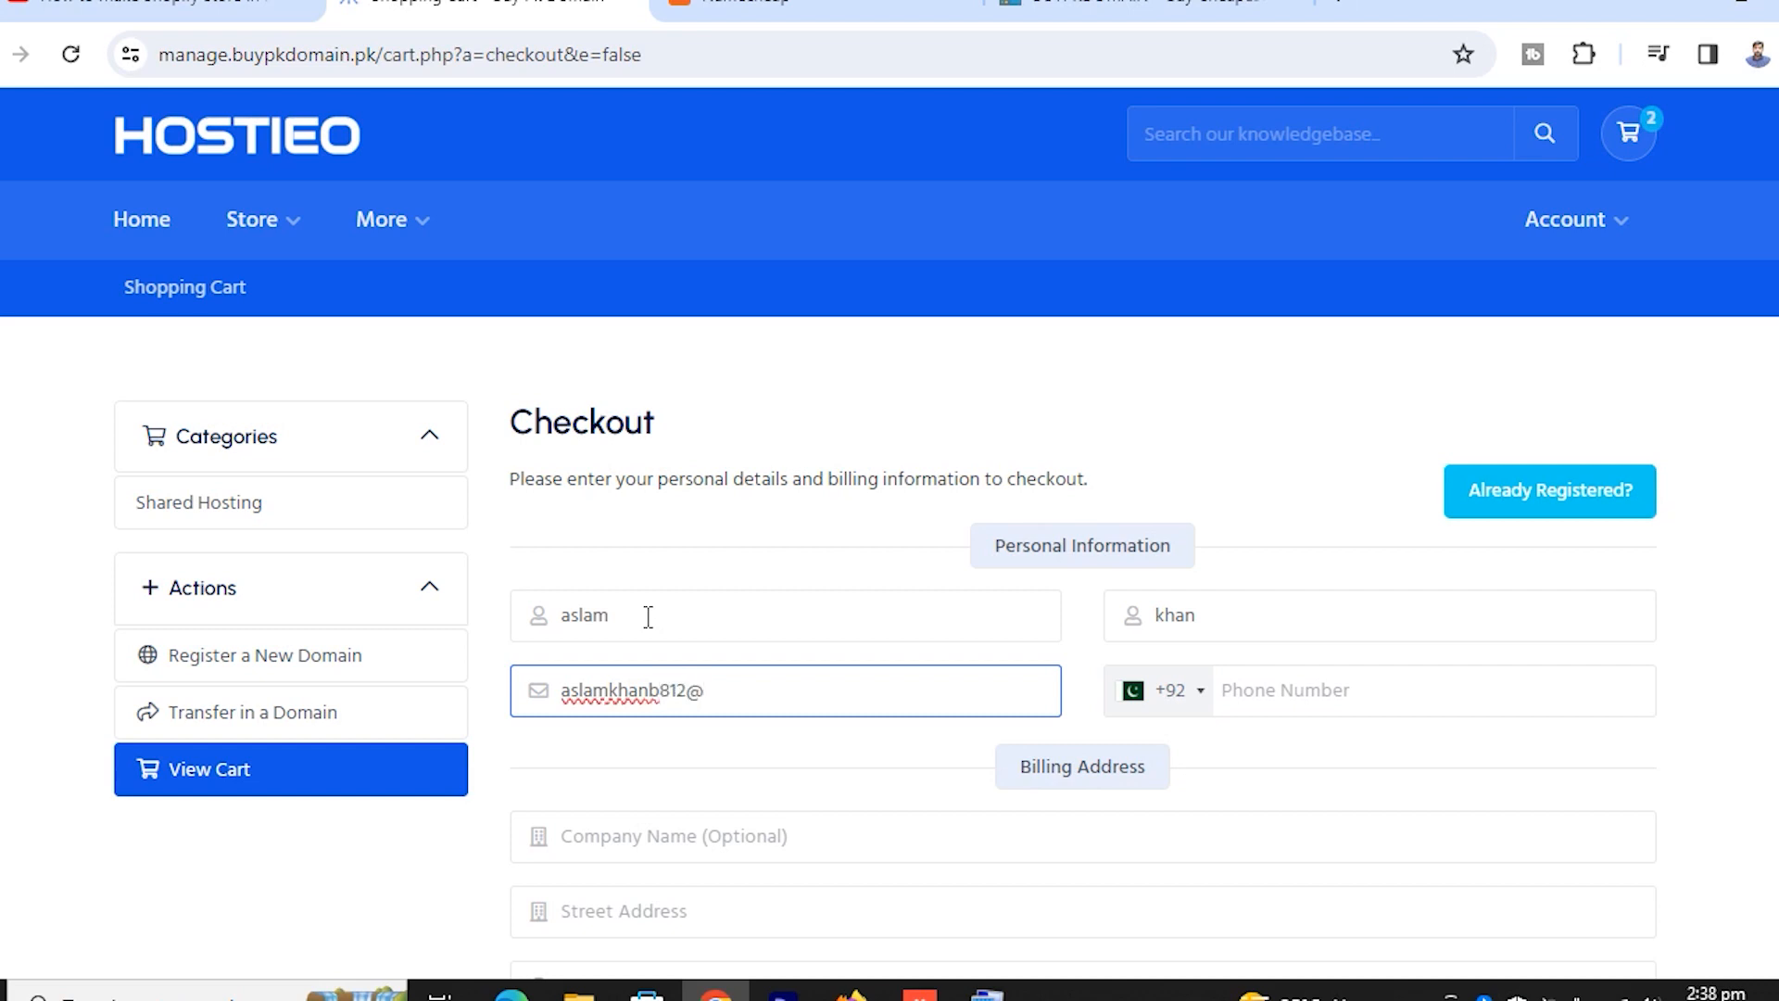
Enter the customer's phone number in the Phone Number field
click(1278, 677)
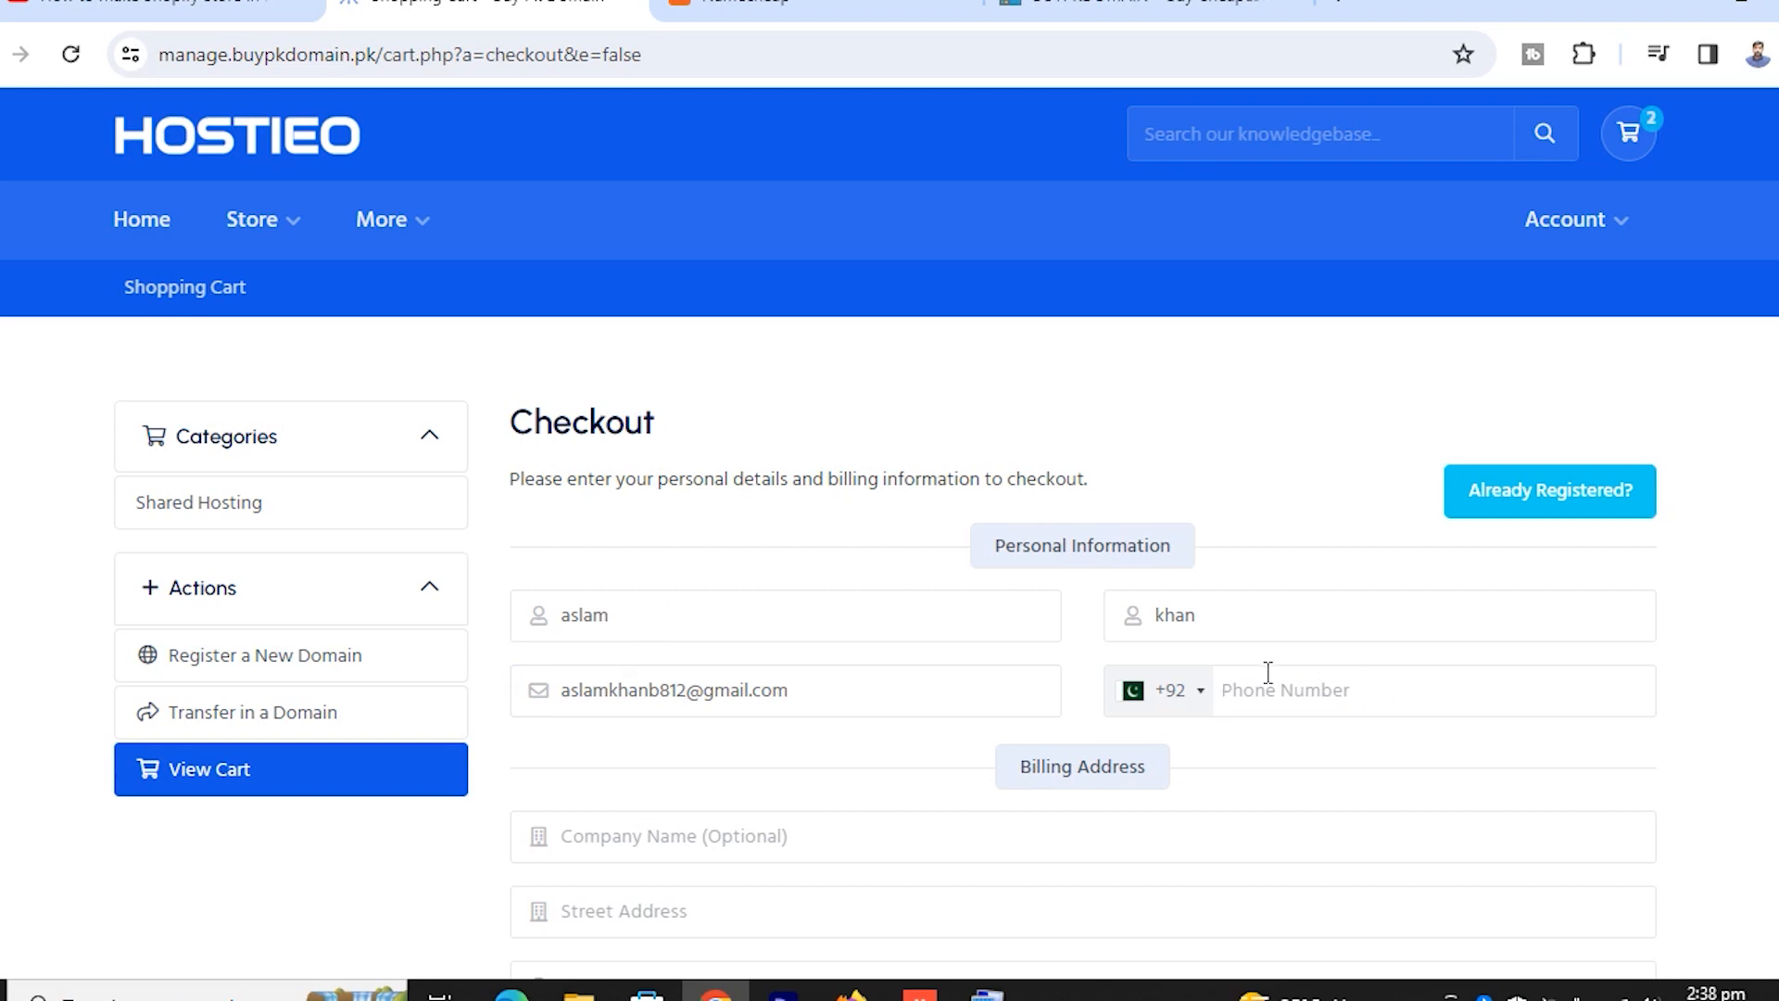
Enter the company, street, city, state and postcode in the billing fields, with Pakistan as country
scroll(1214, 758, down, 5)
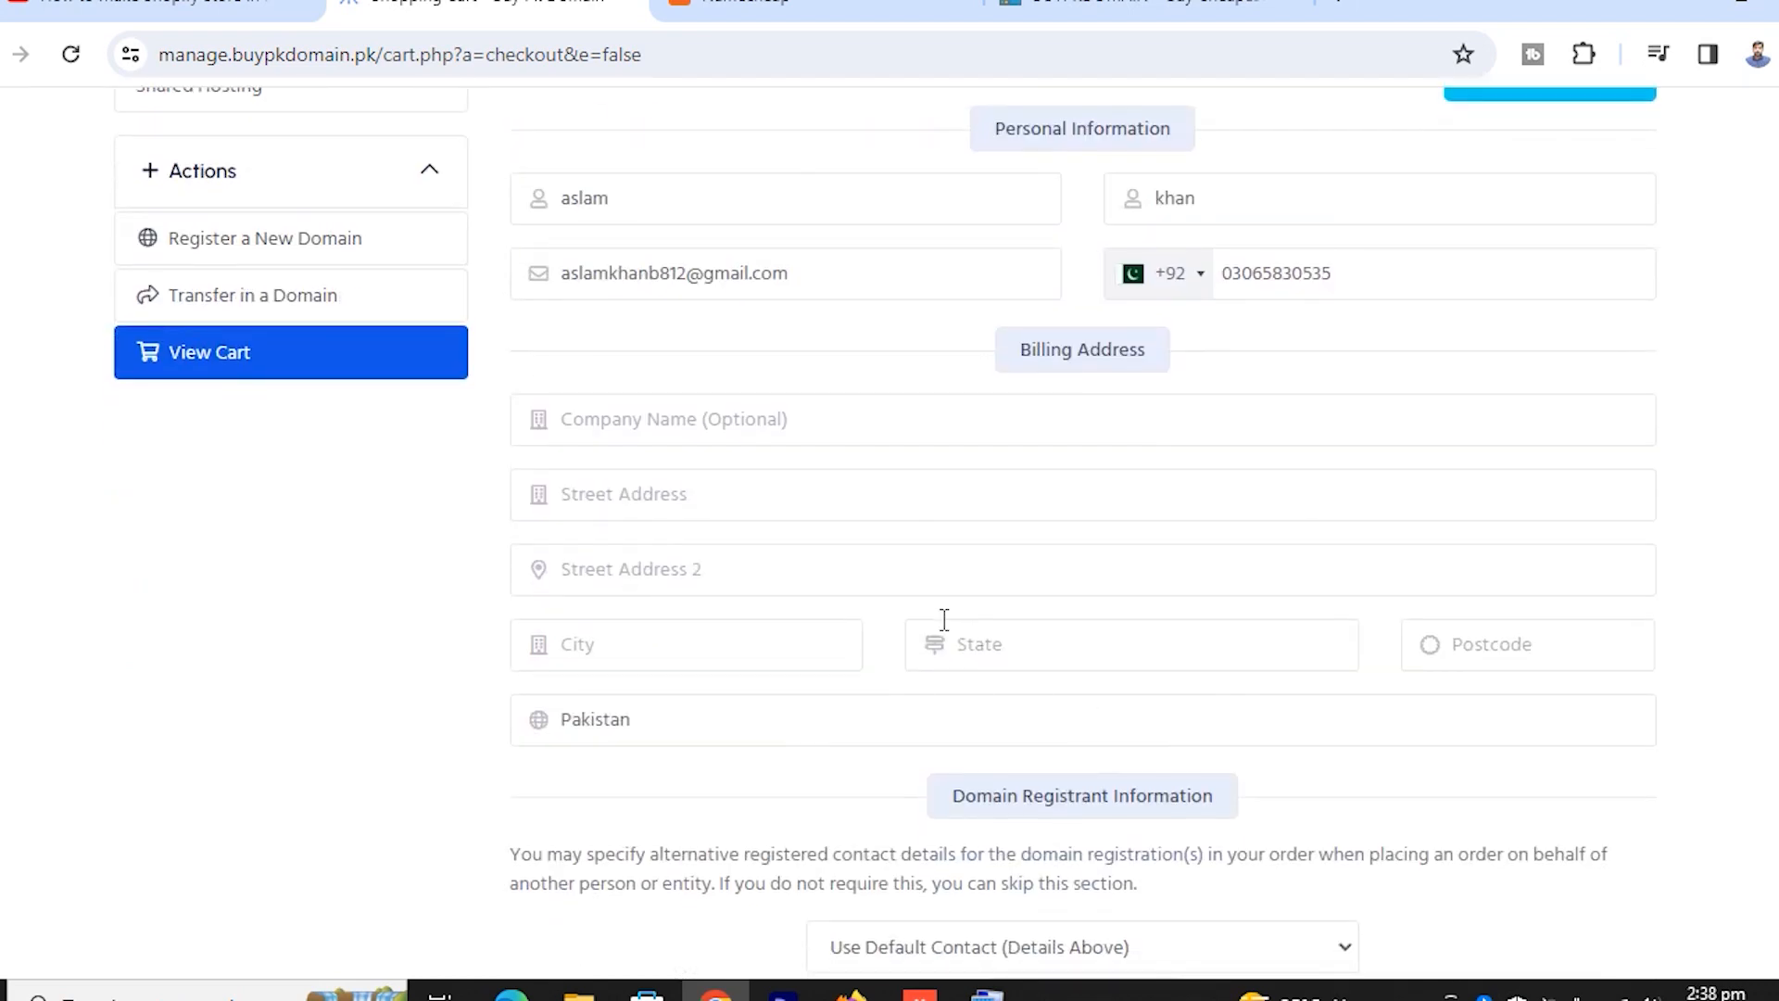
click(638, 422)
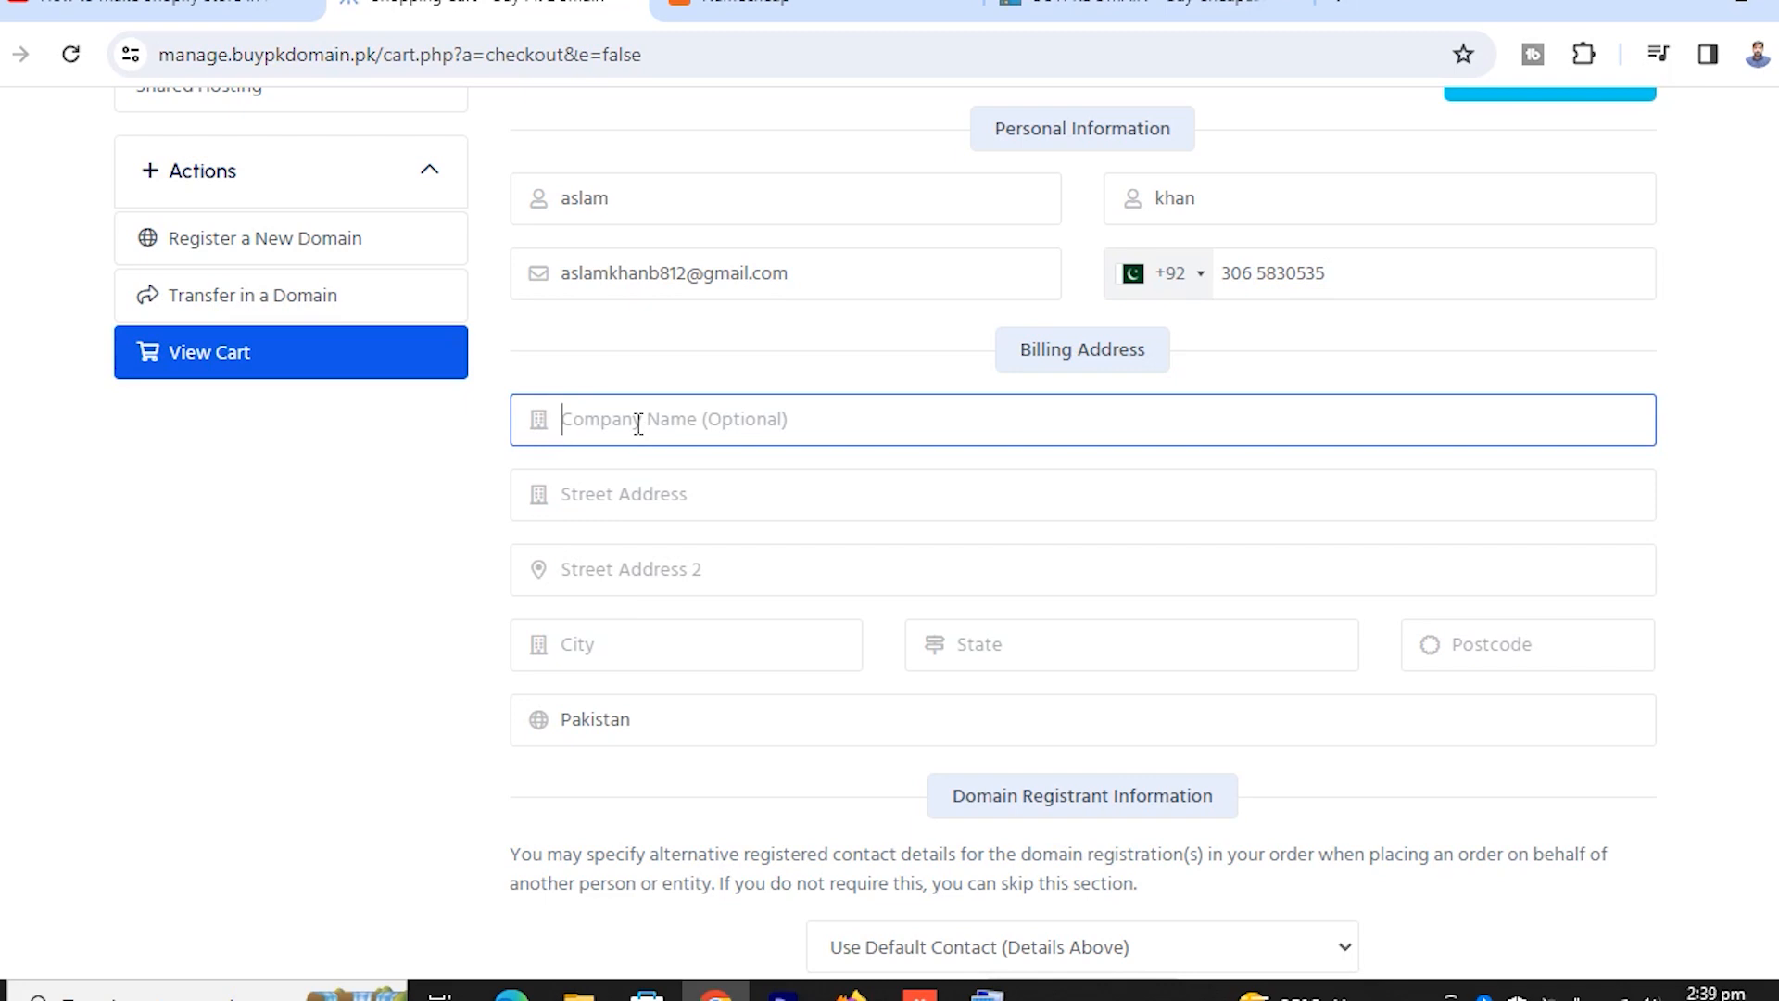
text(addr)
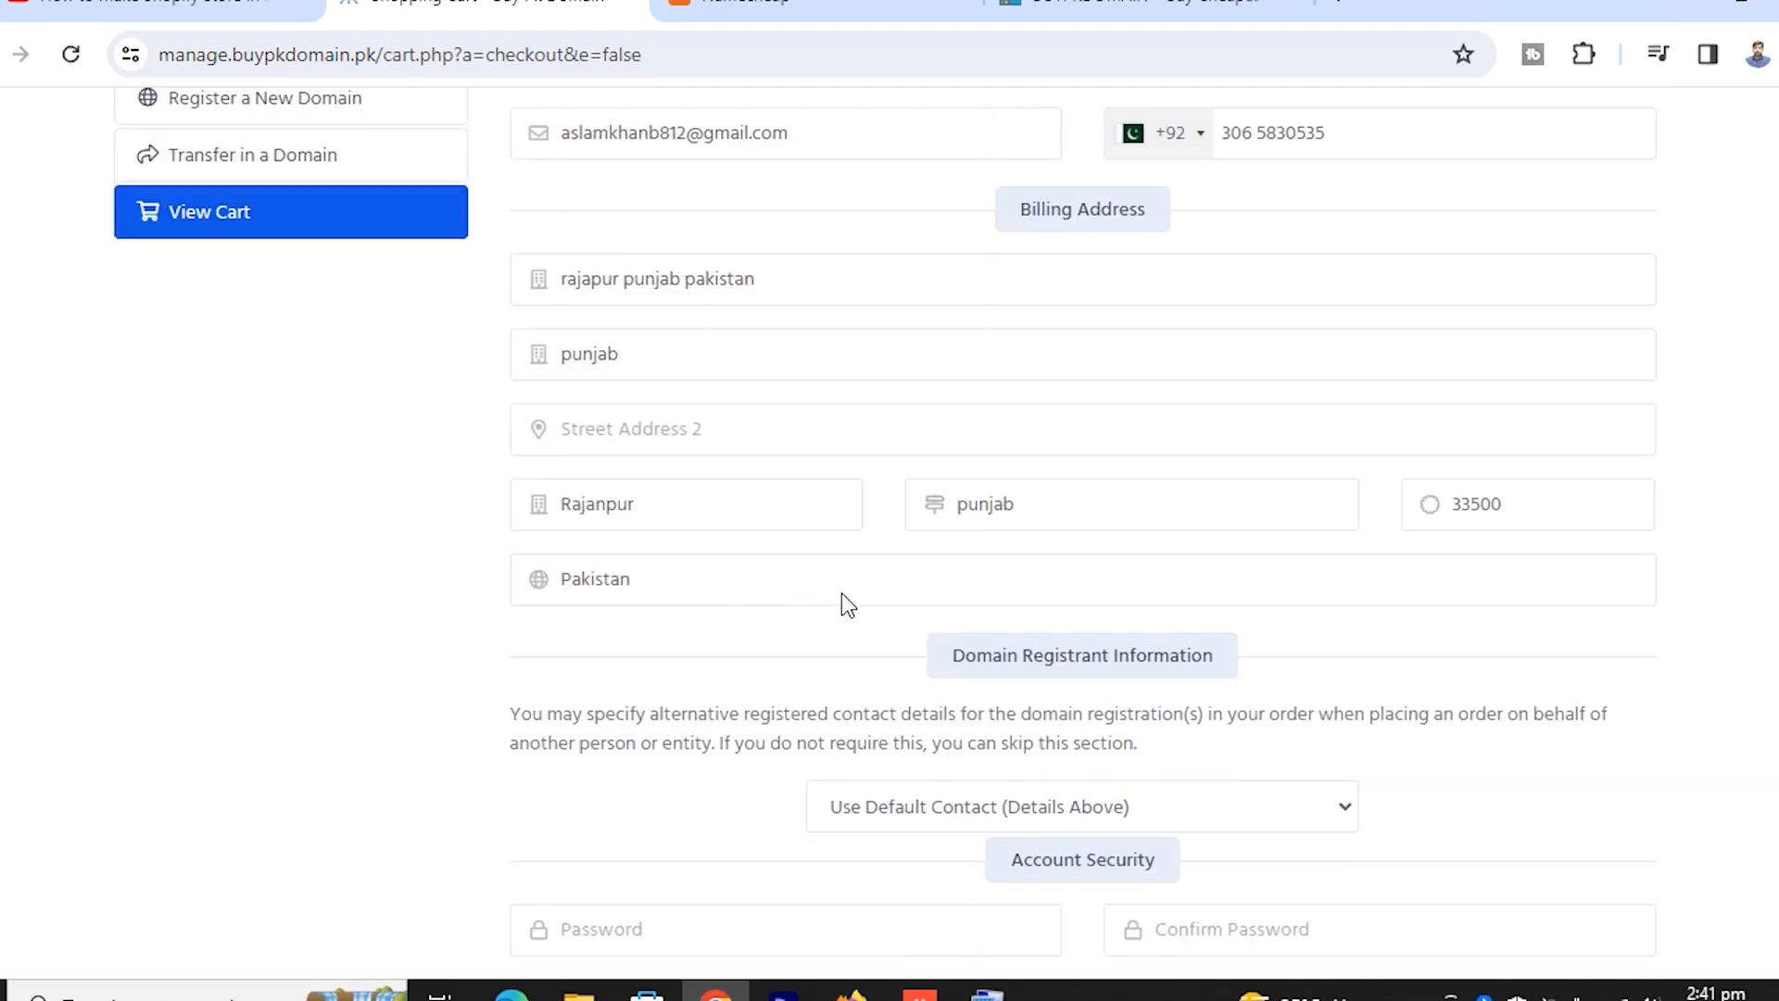
scroll(839, 598, down, 5)
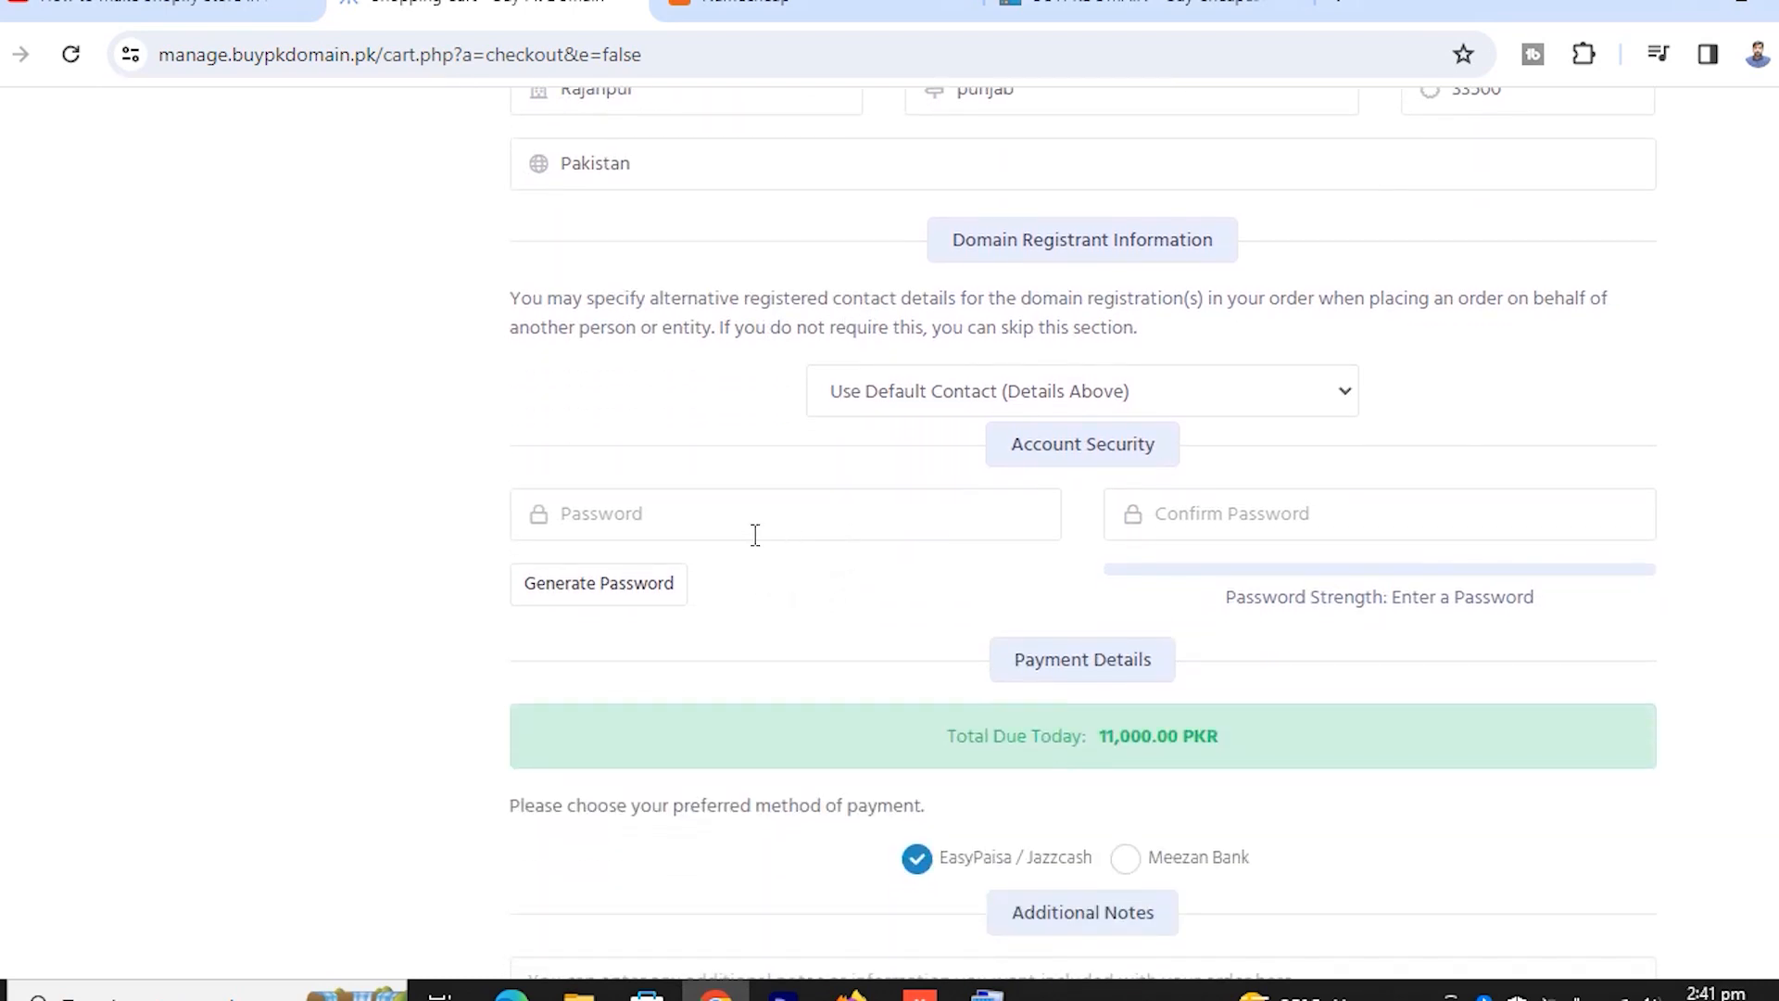
Choose Meezan Bank as the payment method instead of EasyPaisa
click(686, 521)
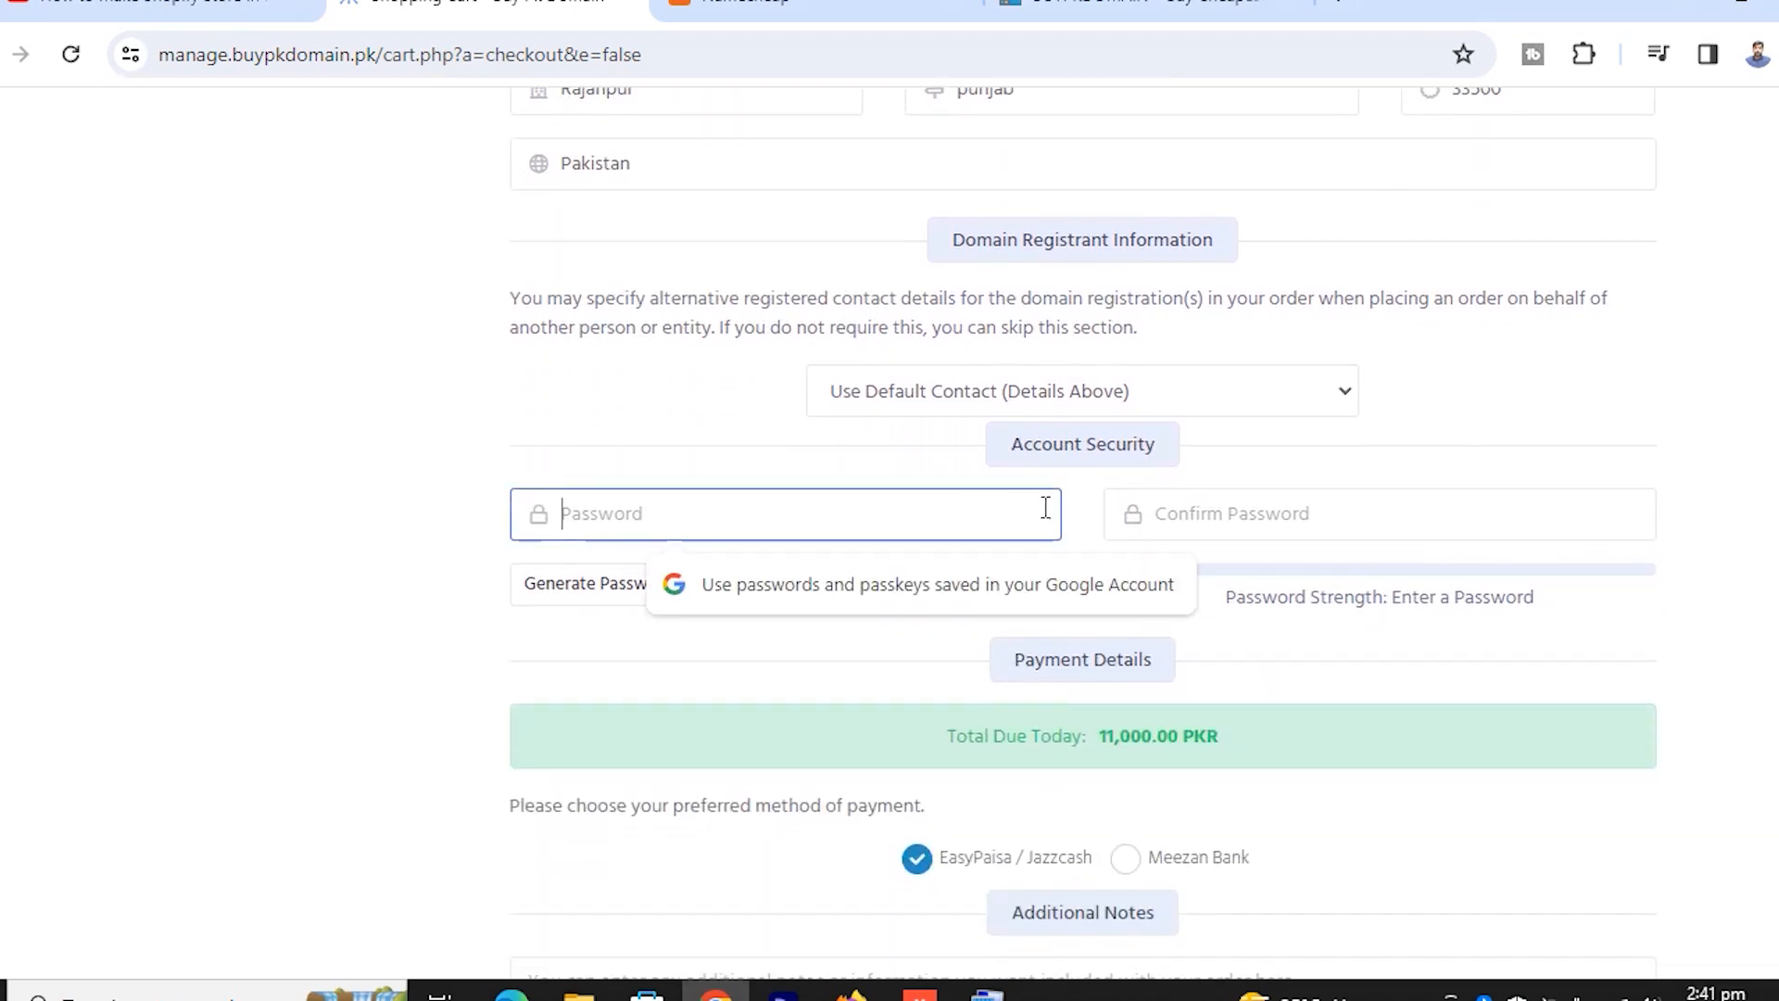
click(1260, 523)
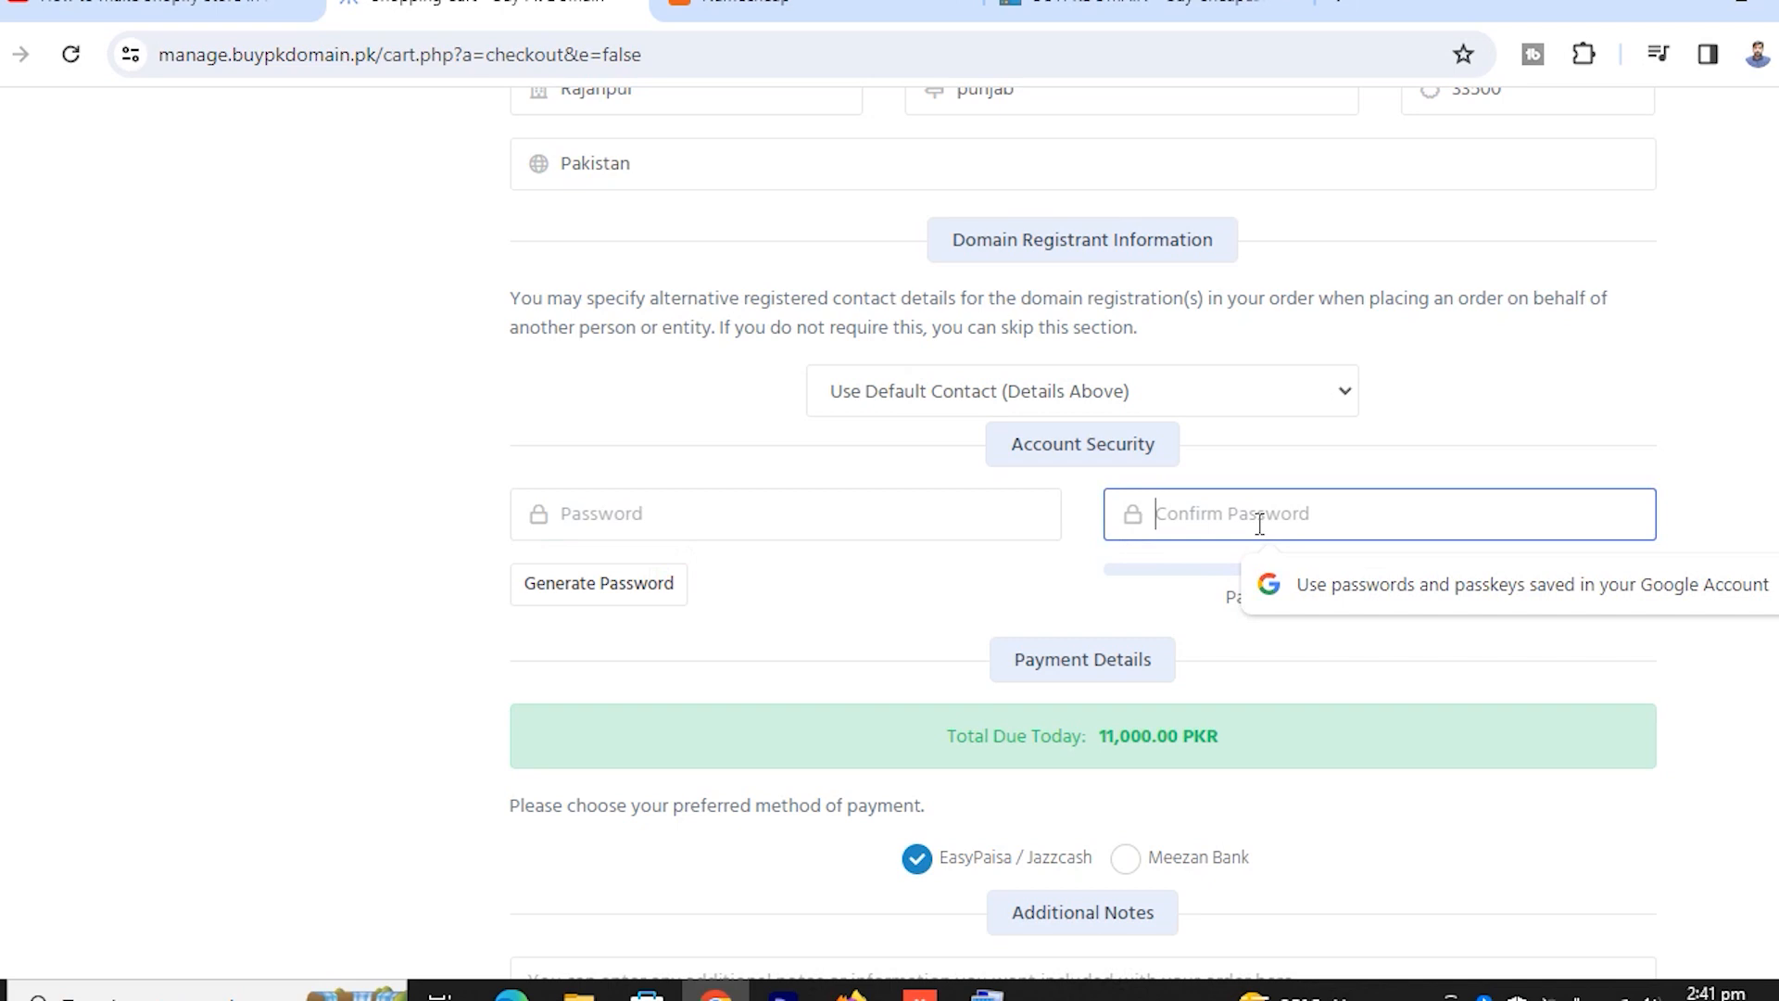
scroll(834, 663, down, 3)
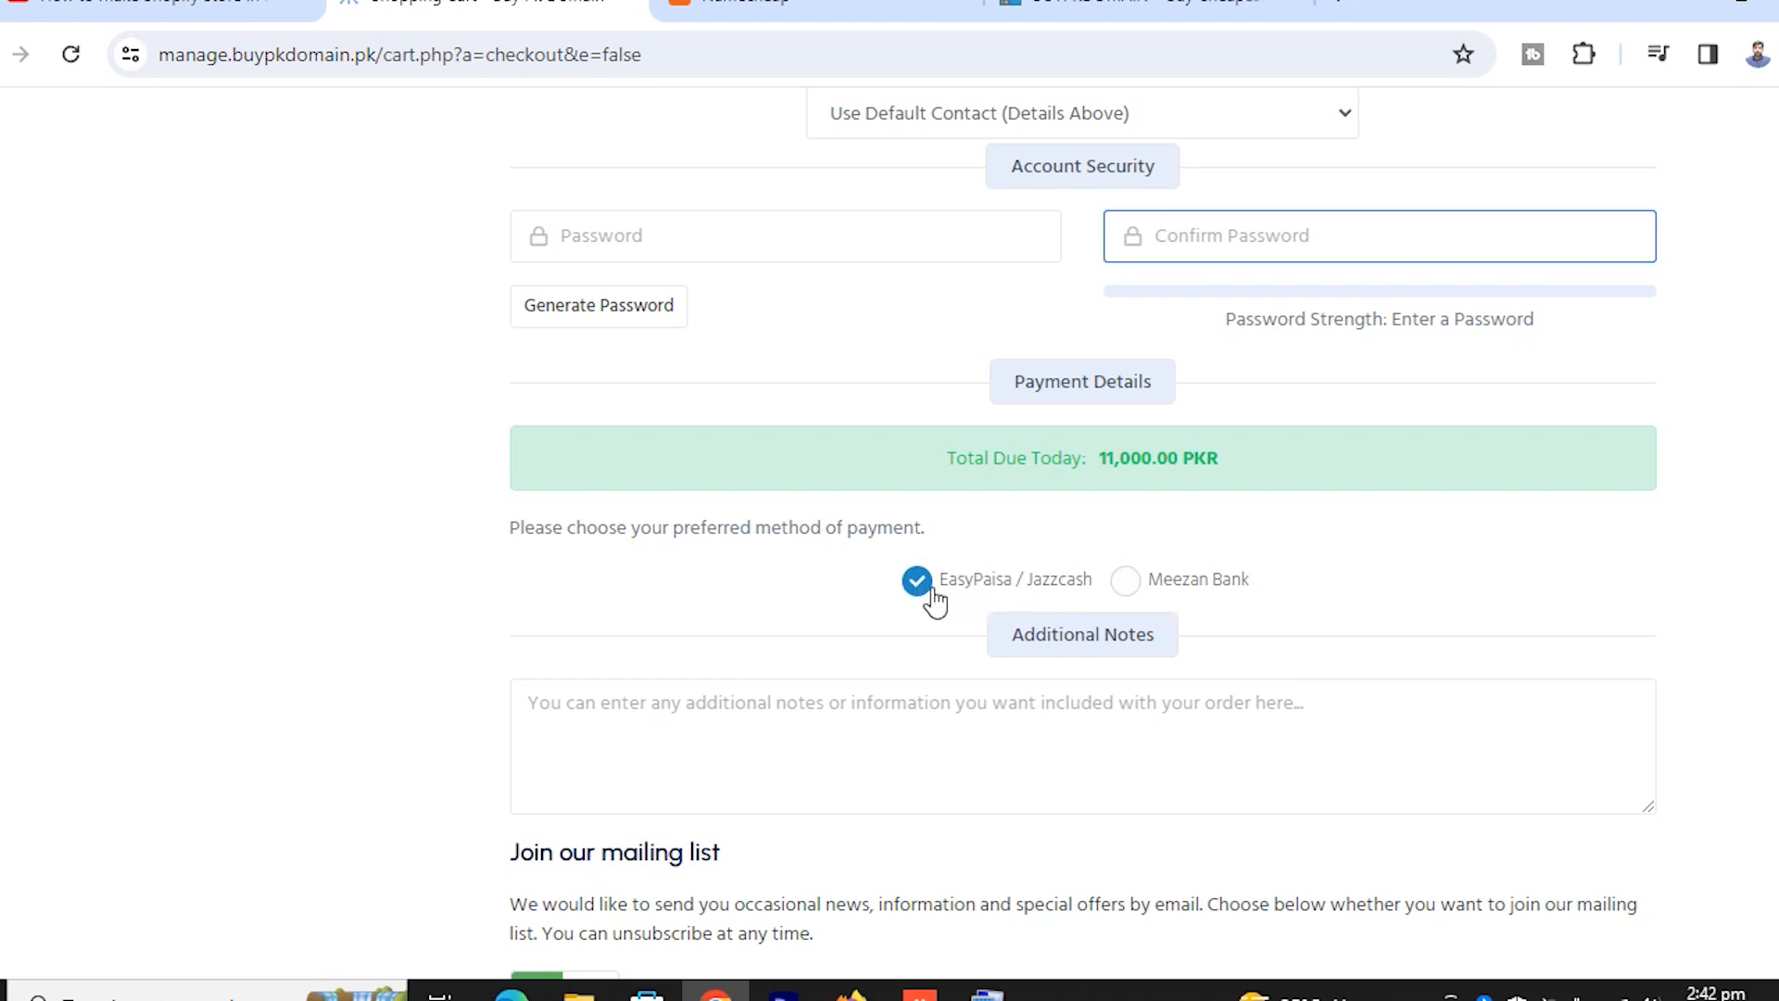
click(1128, 584)
Keep the mailing-list subscription on and bring up a generated 12-character password
scroll(1204, 634, down, 5)
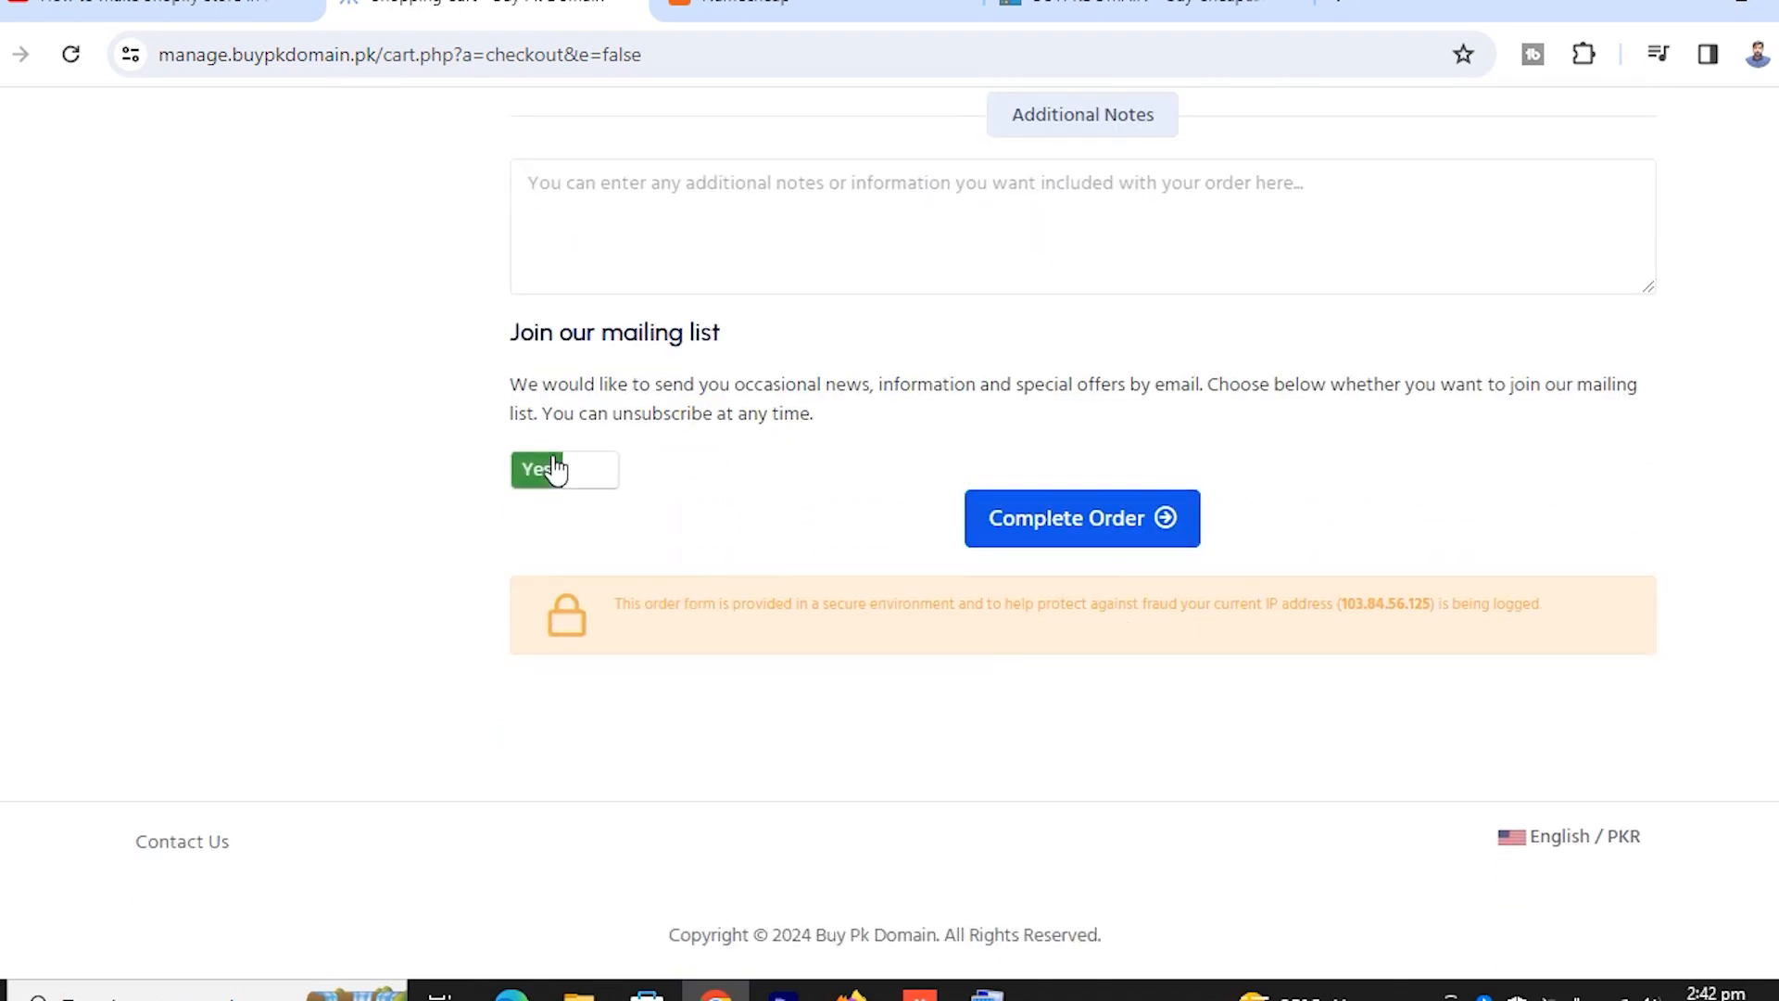
click(584, 488)
click(522, 481)
scroll(1019, 491, up, 6)
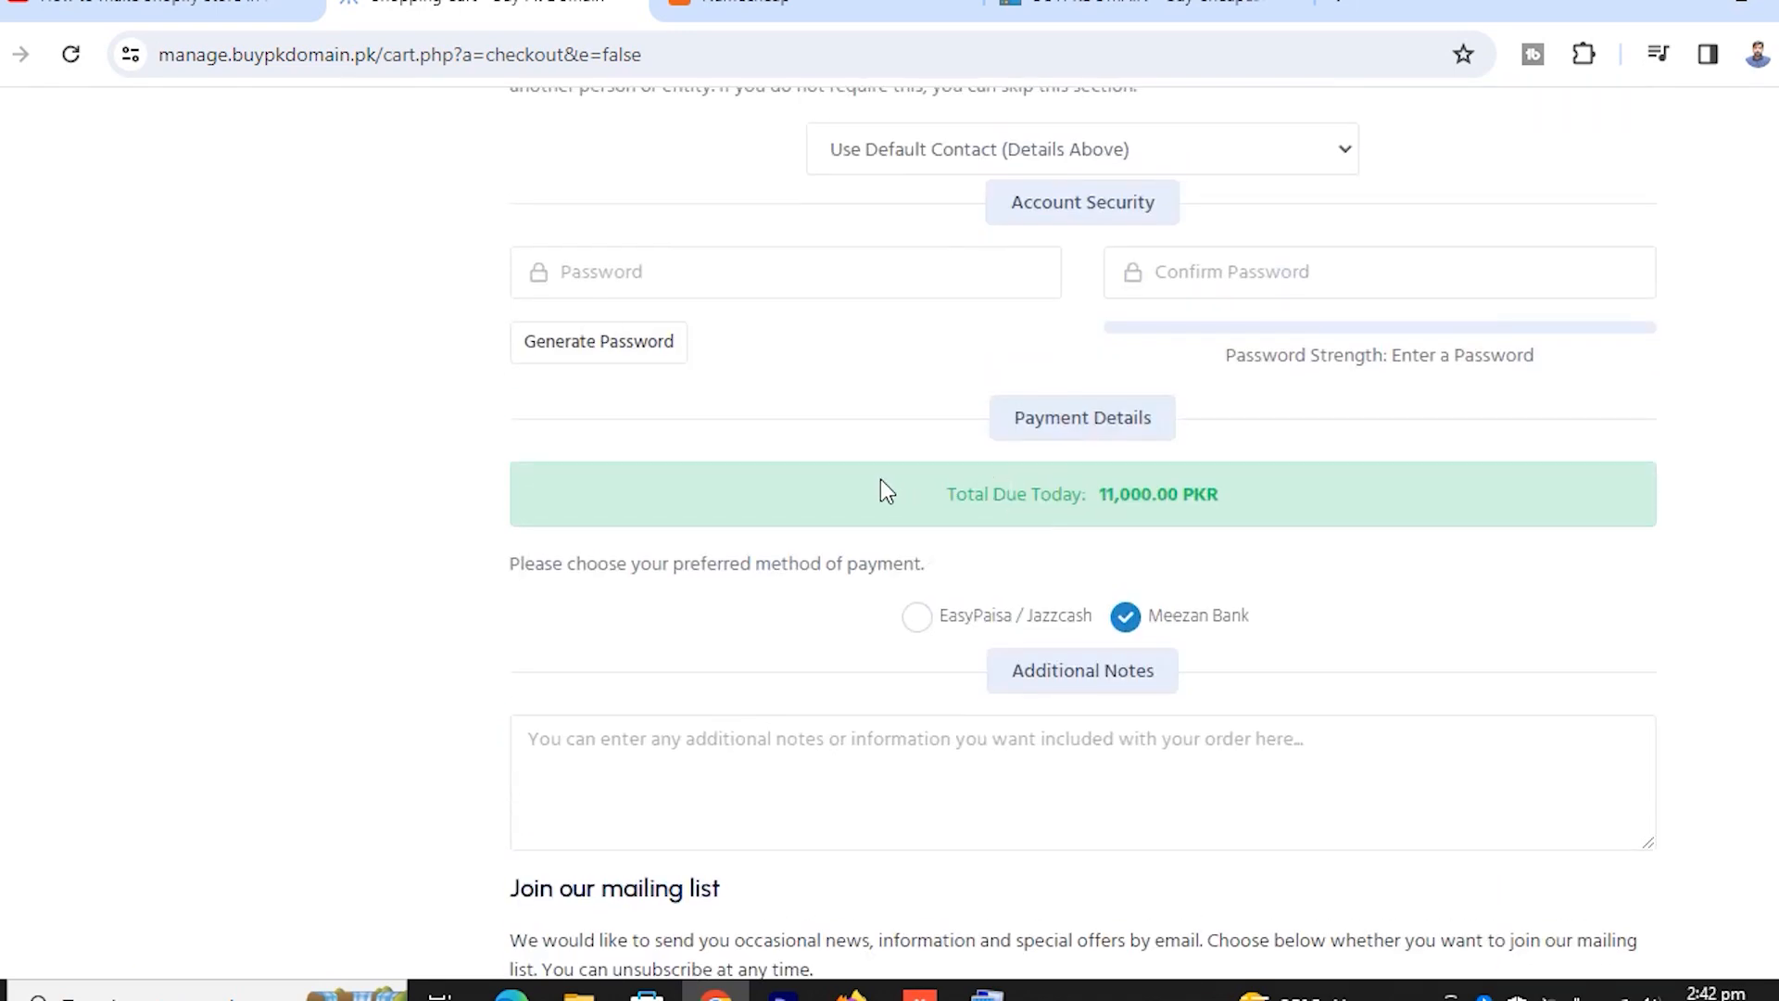
scroll(839, 468, up, 1)
click(627, 487)
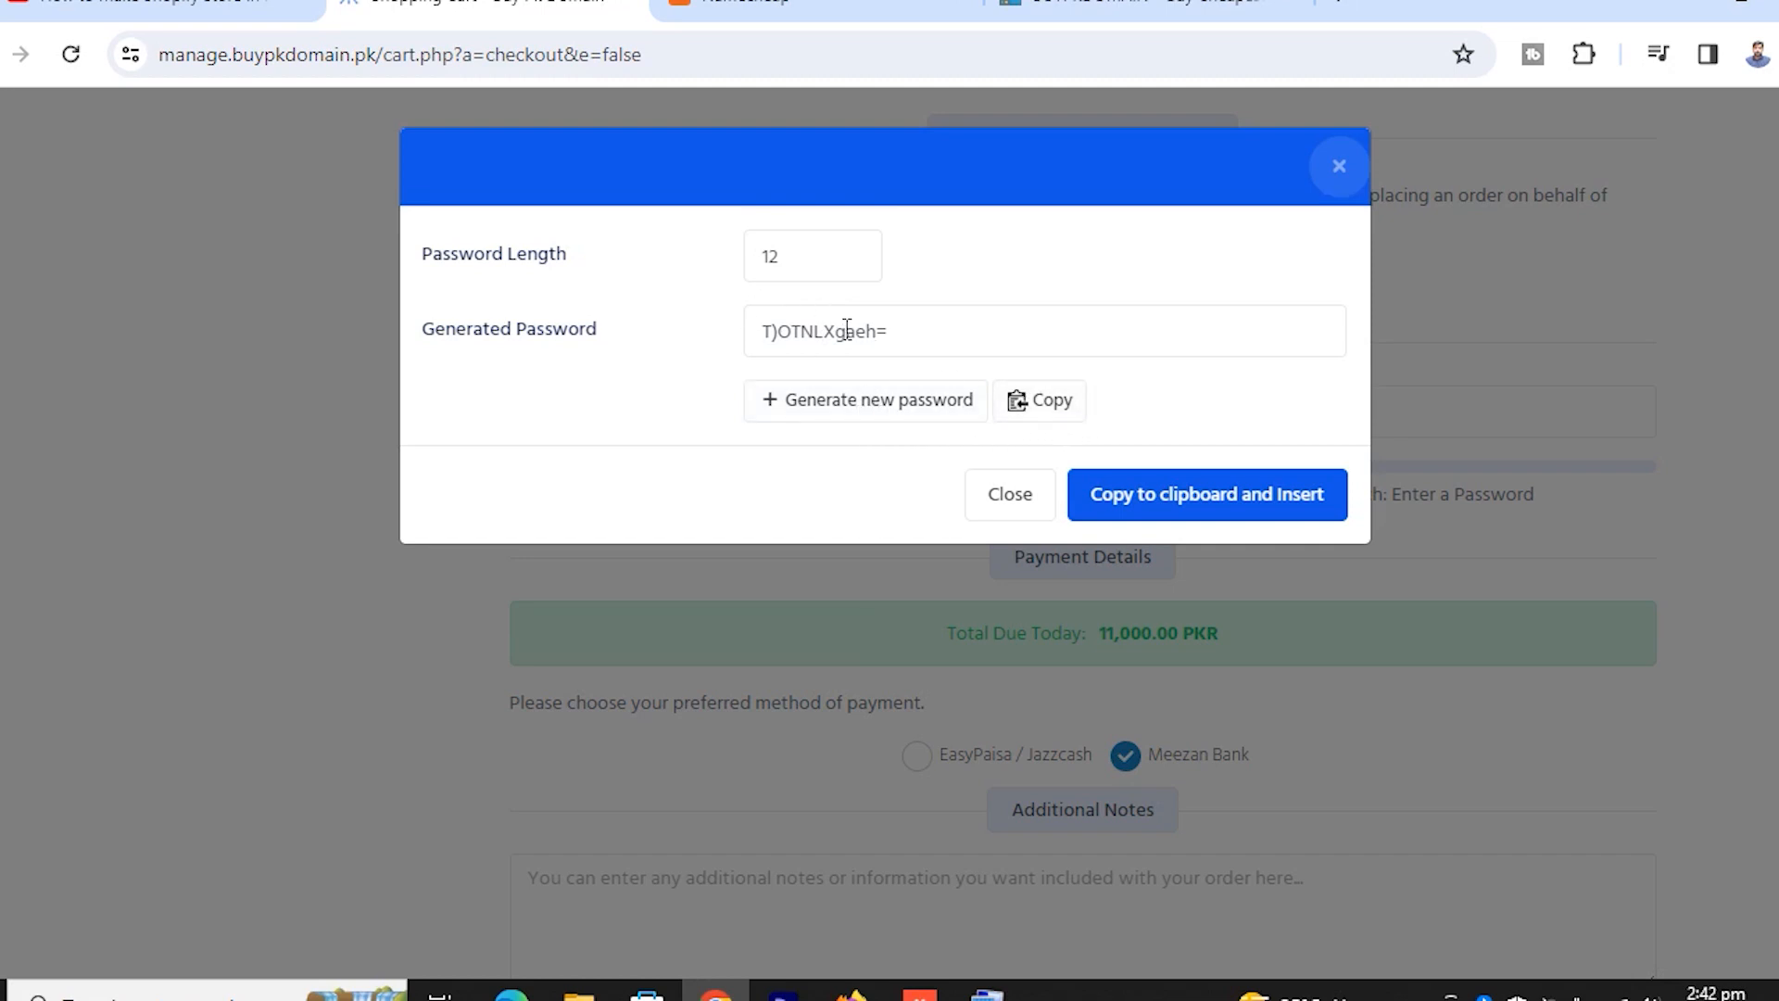
Dismiss the generator and enter a matching account password twice, rated 60% Moderate
click(1007, 501)
click(642, 412)
text(****)
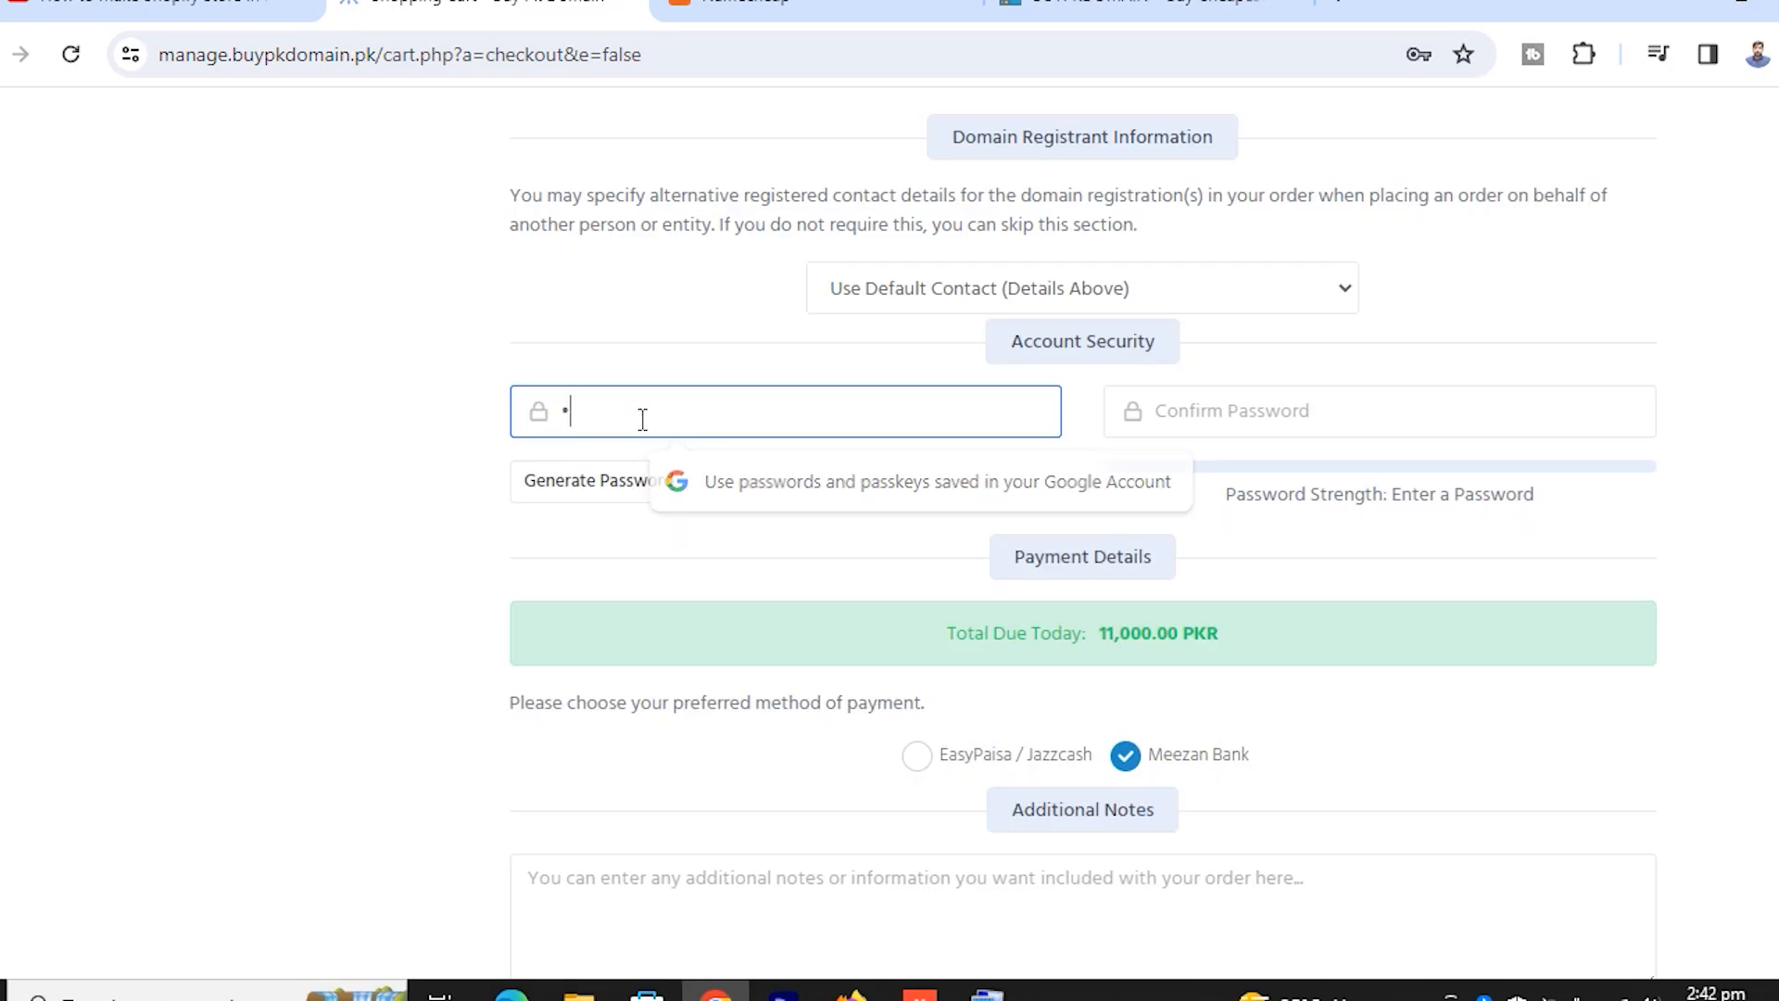
text(******)
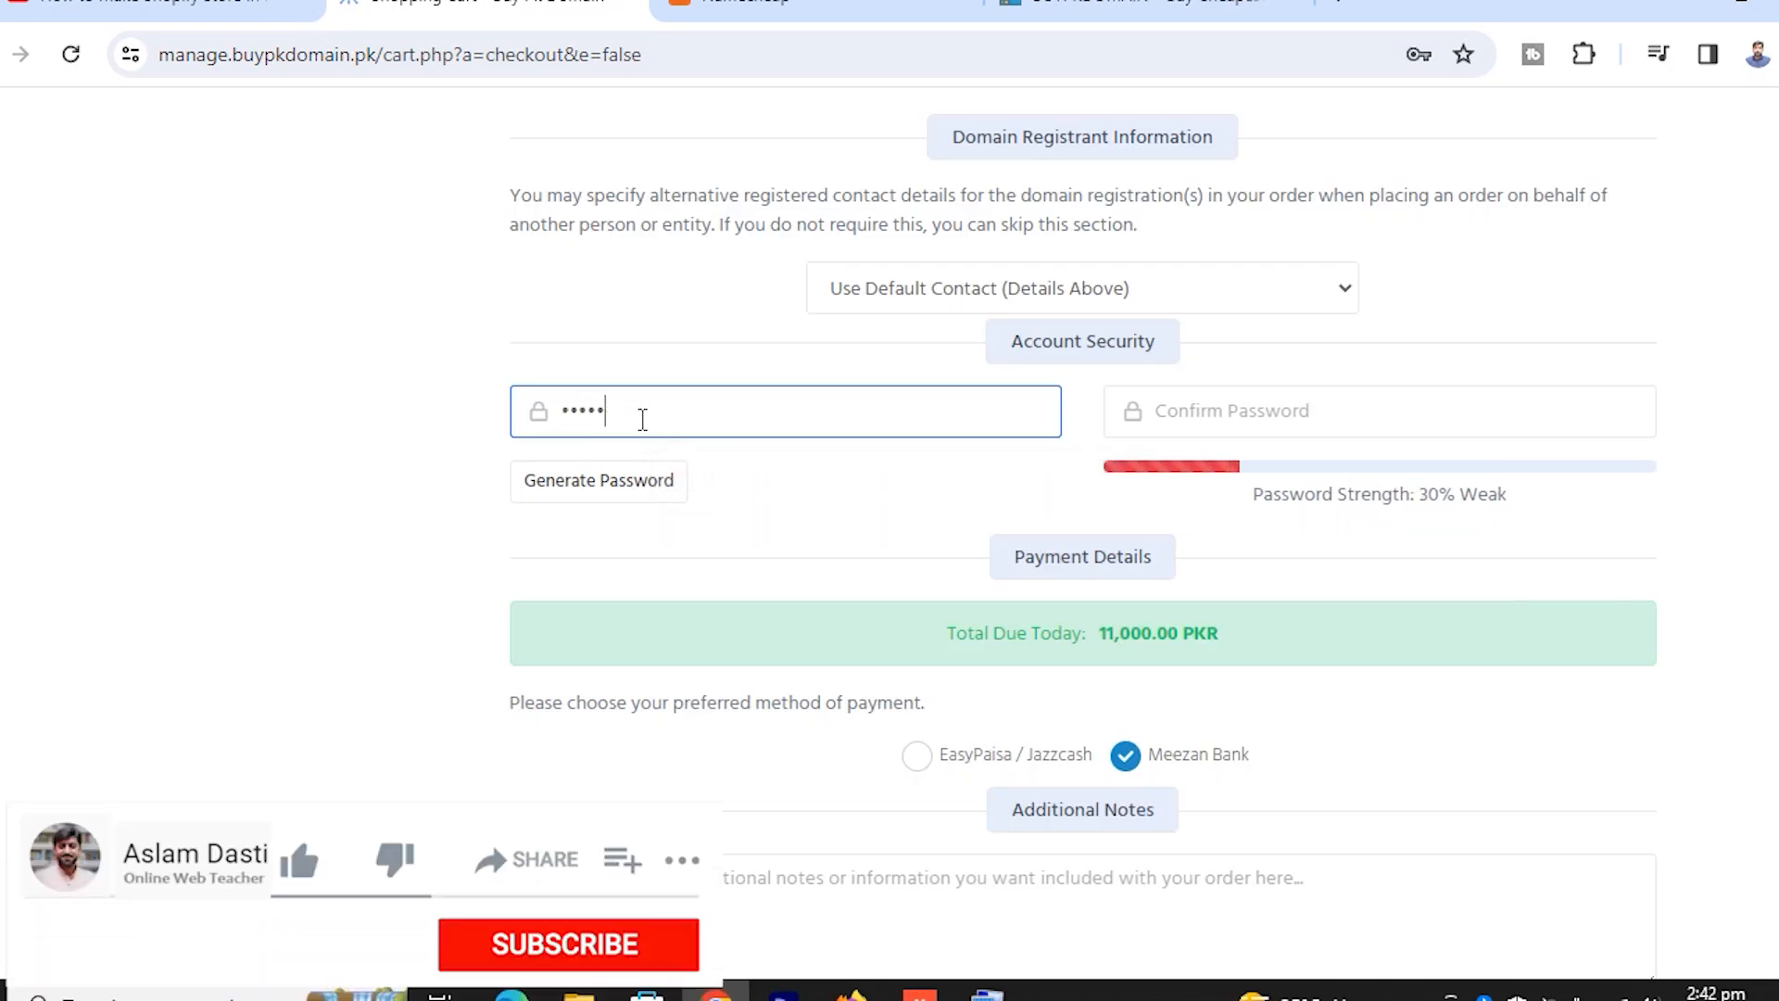
text(***)
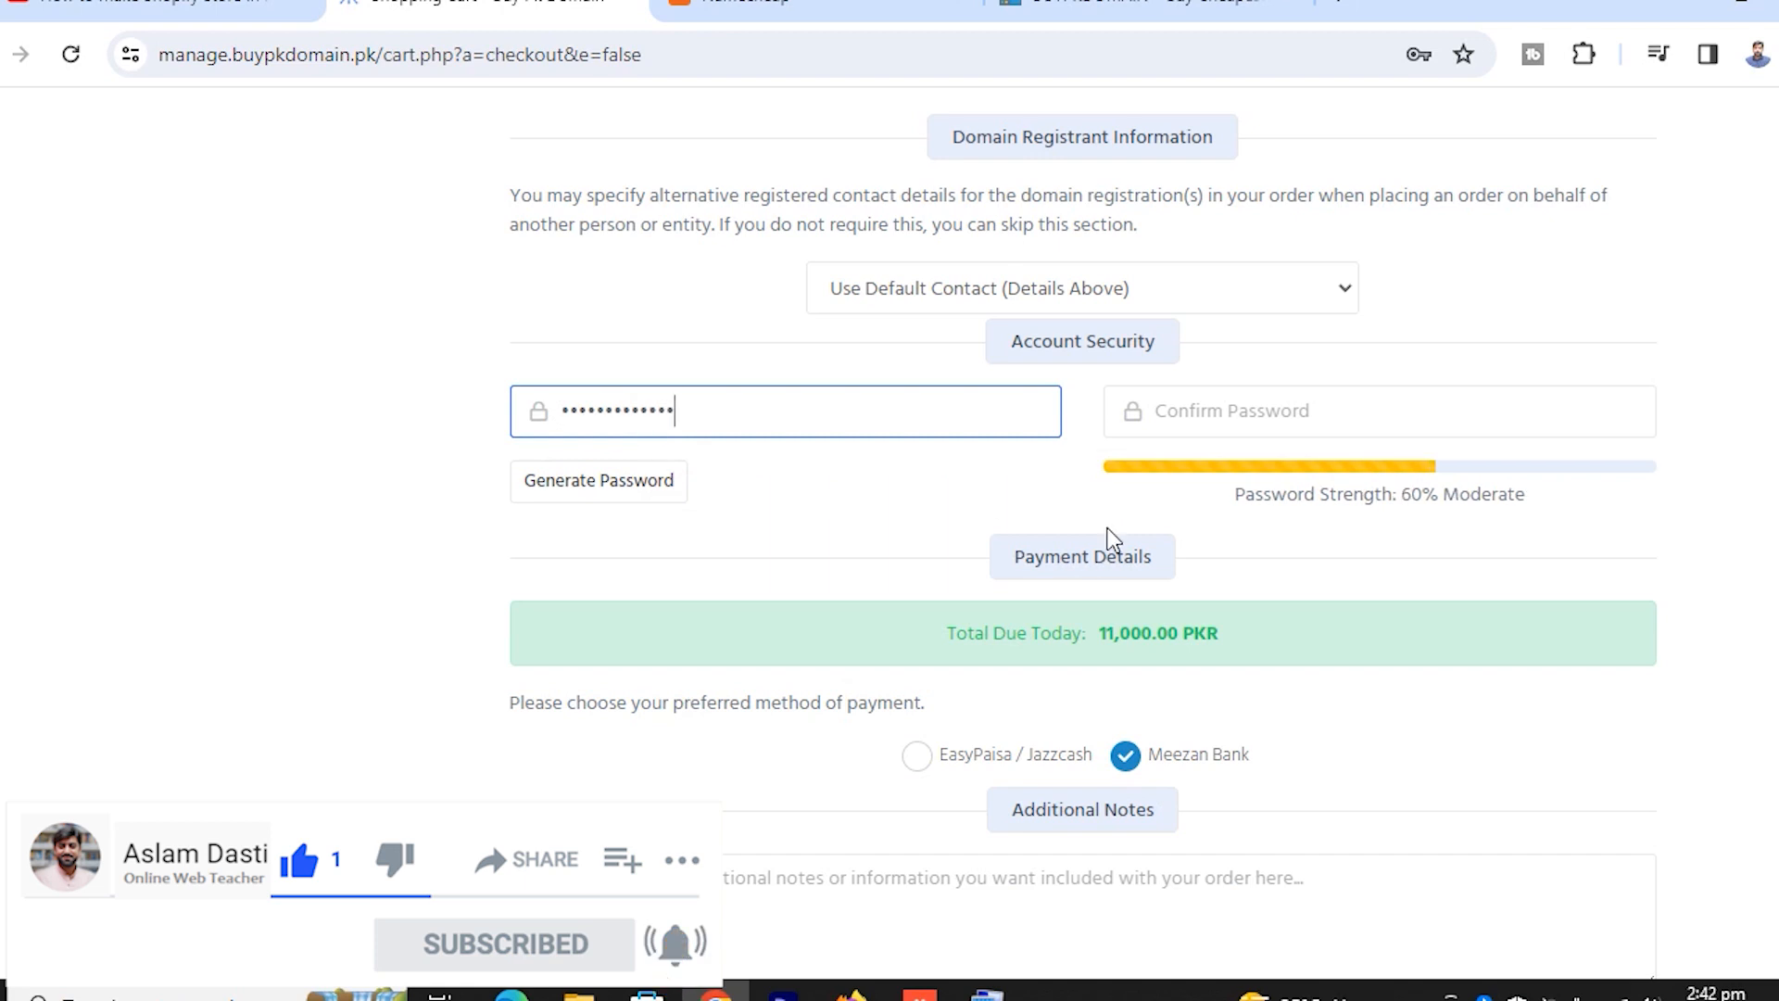
click(1223, 413)
text(******)
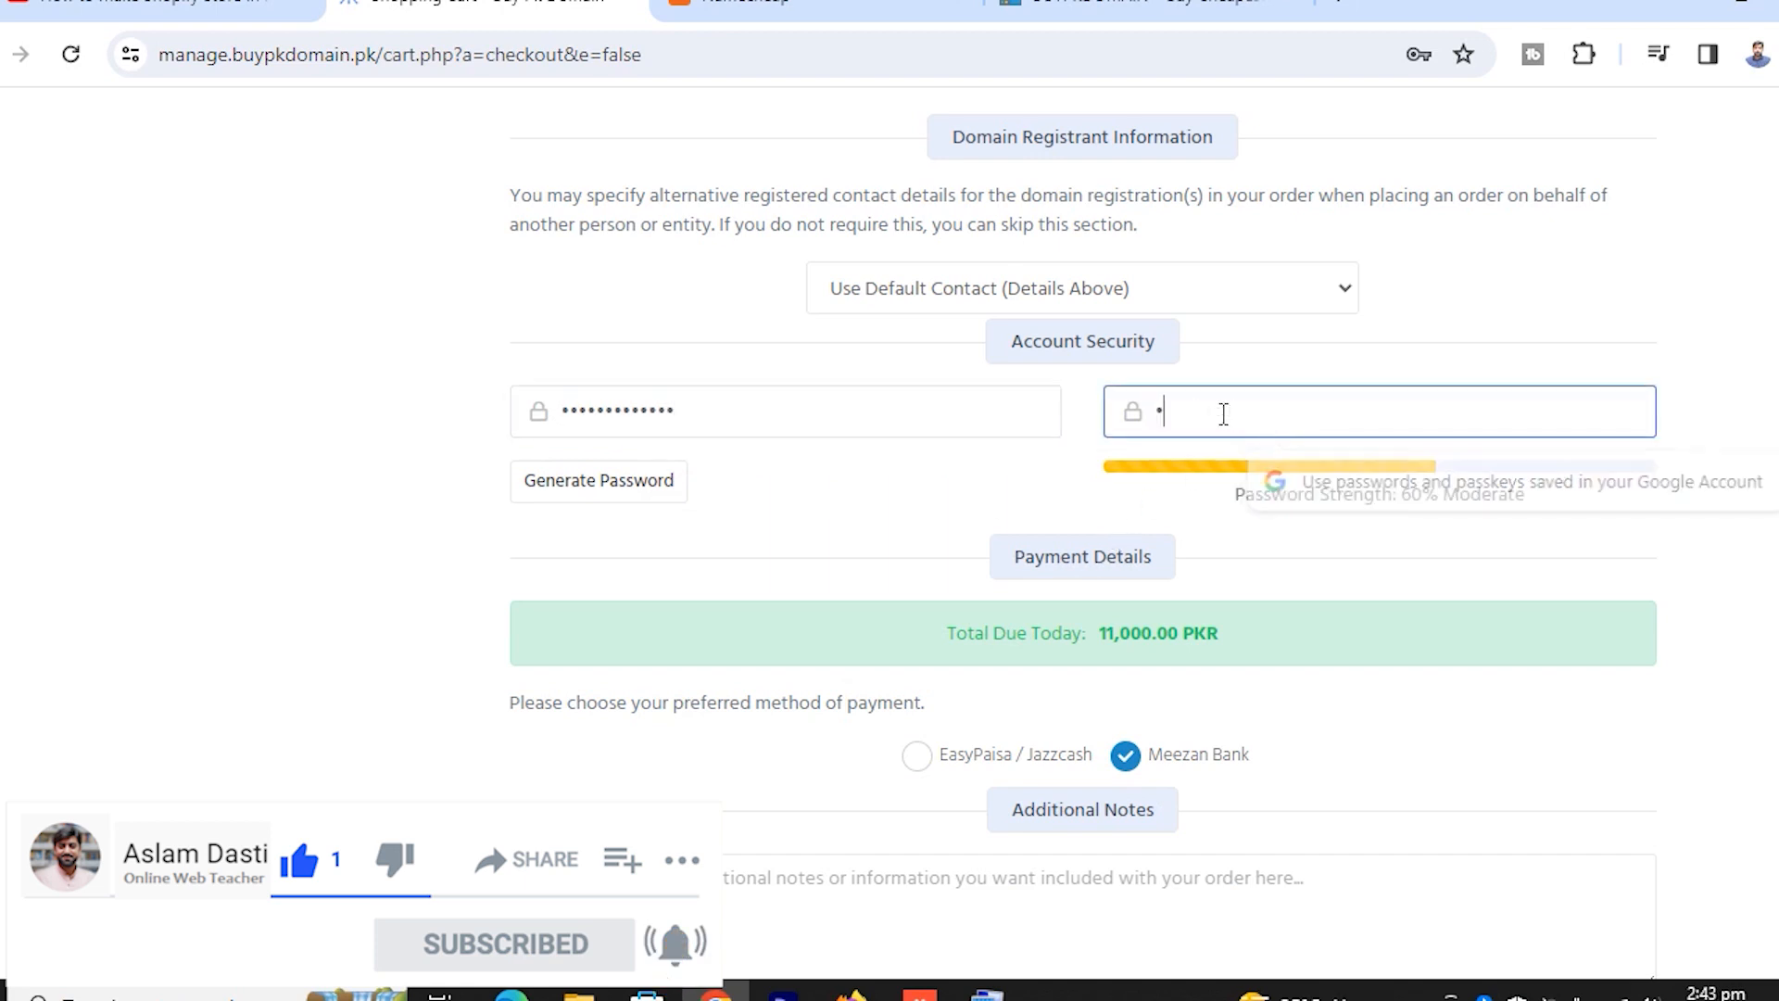
text(****)
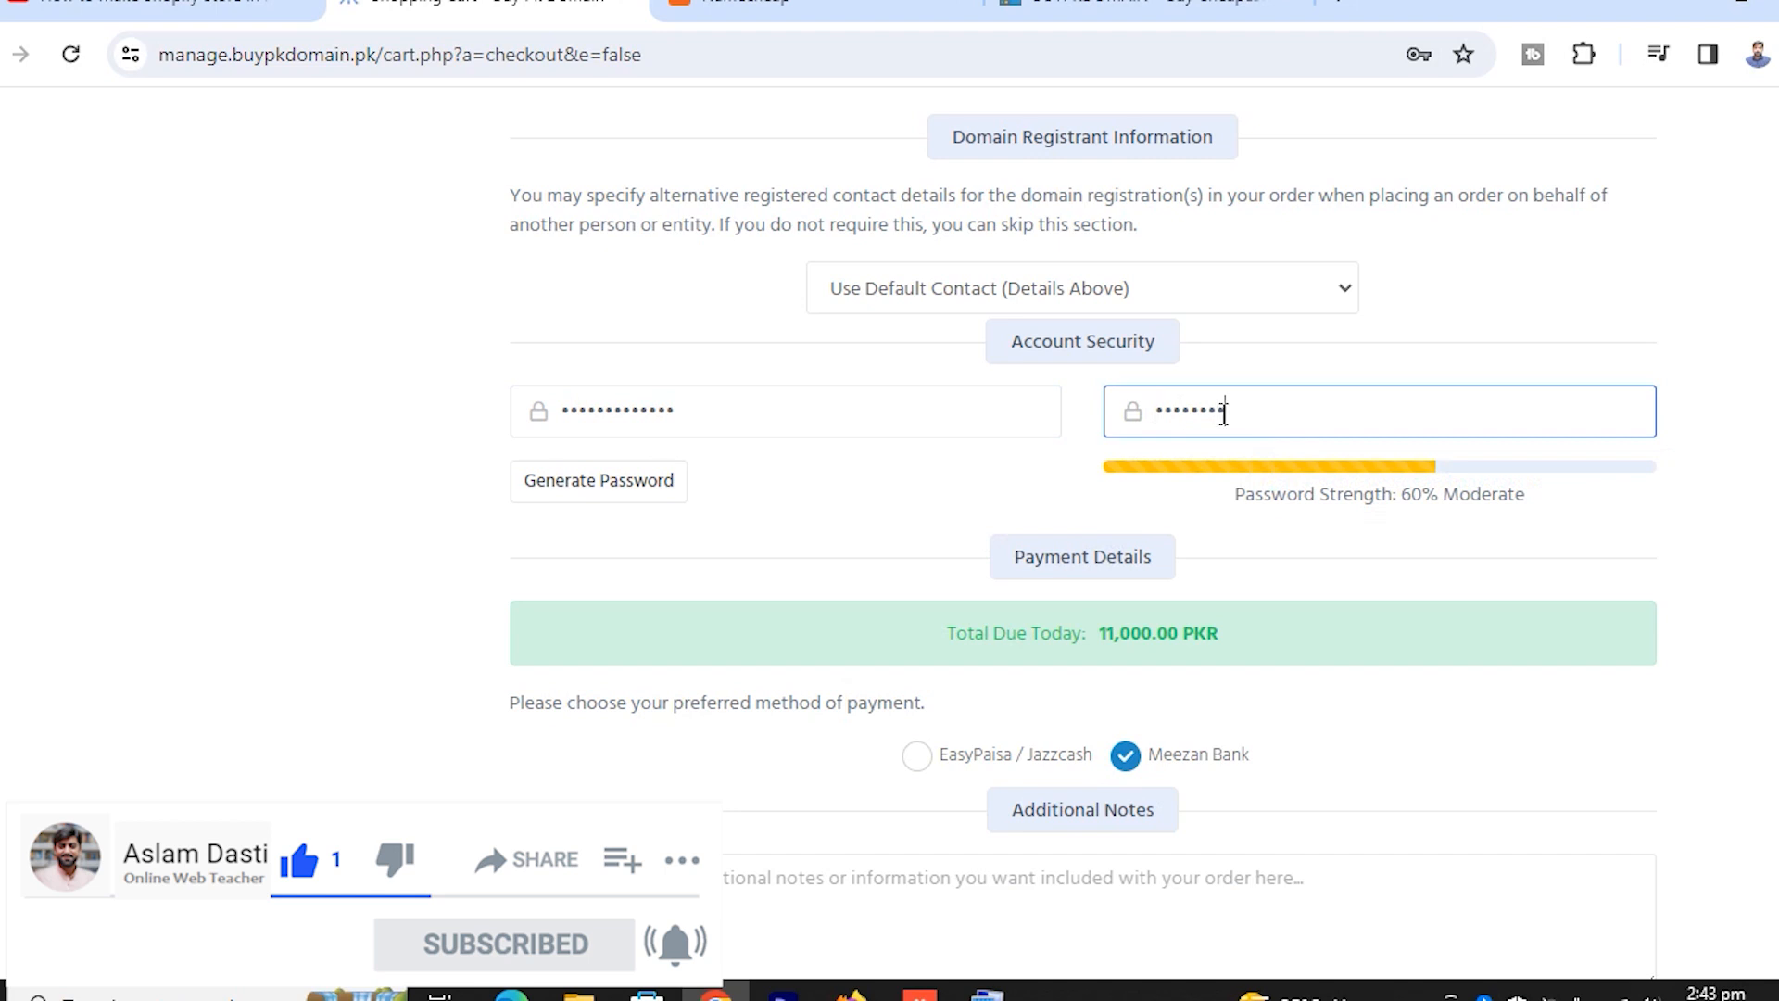
text(***)
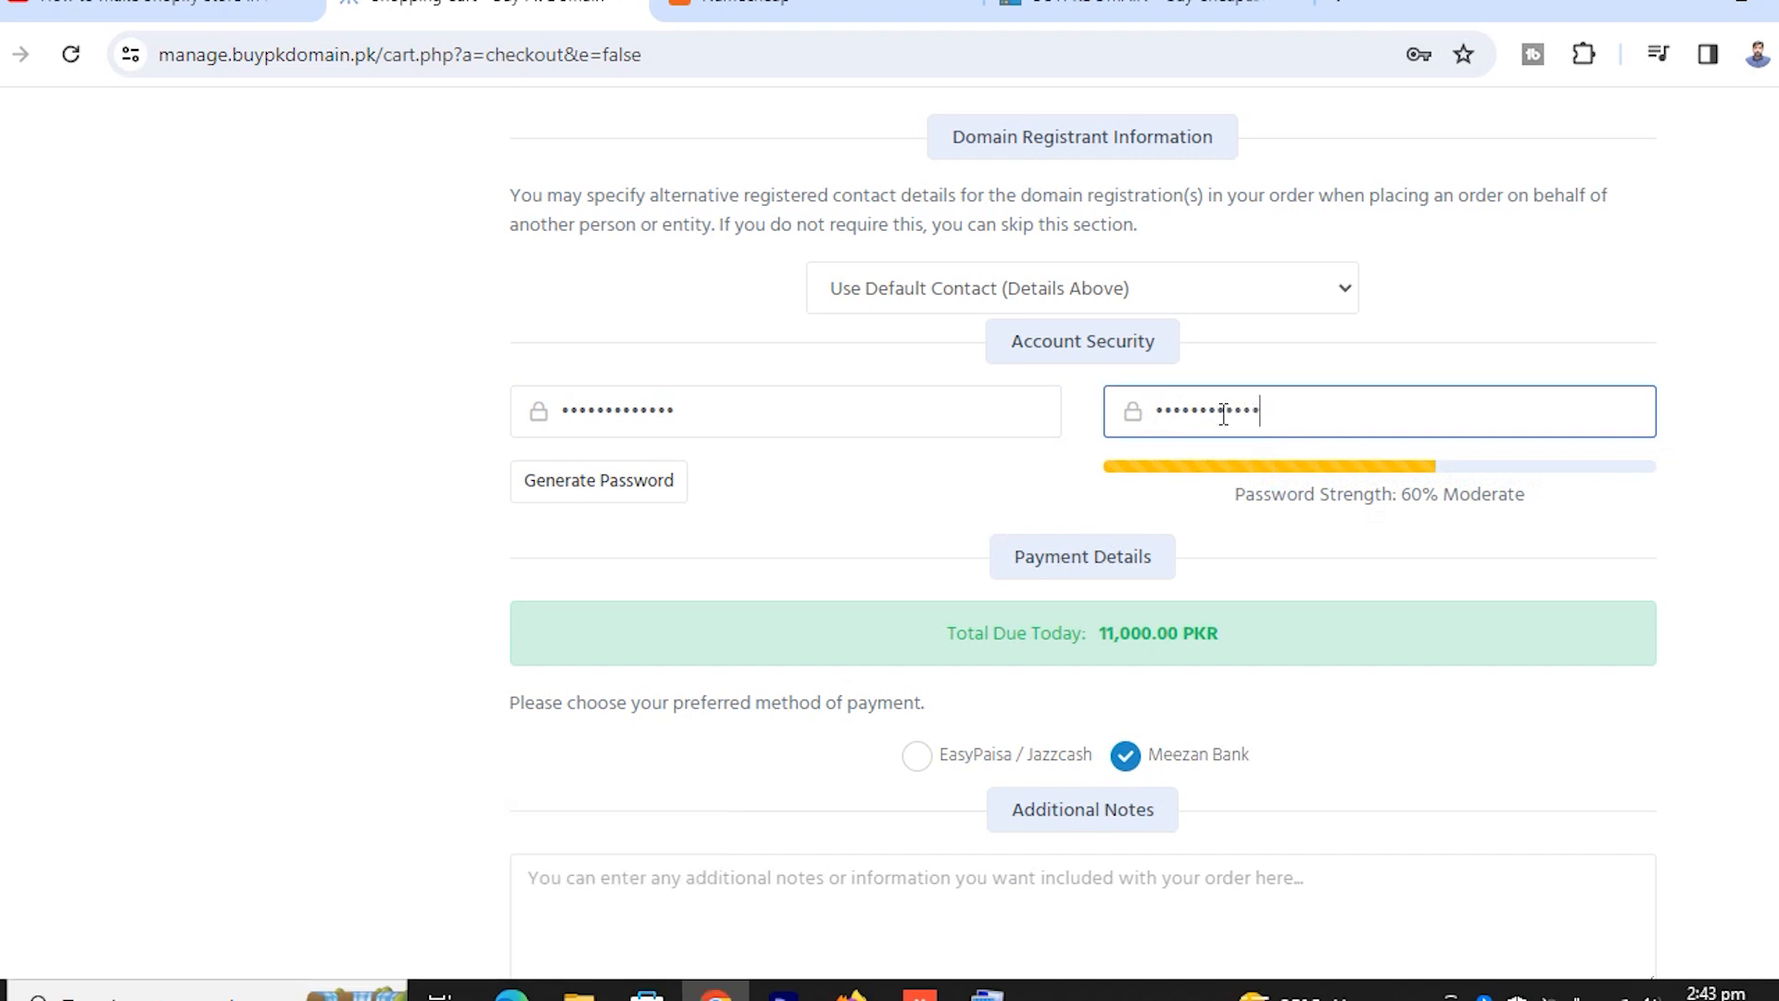
key(BackSpace)
key(BackSpace)
key(BackSpace)
text(***)
Keep the default registrant contact and switch payment to EasyPaisa / Jazzcash
click(1094, 295)
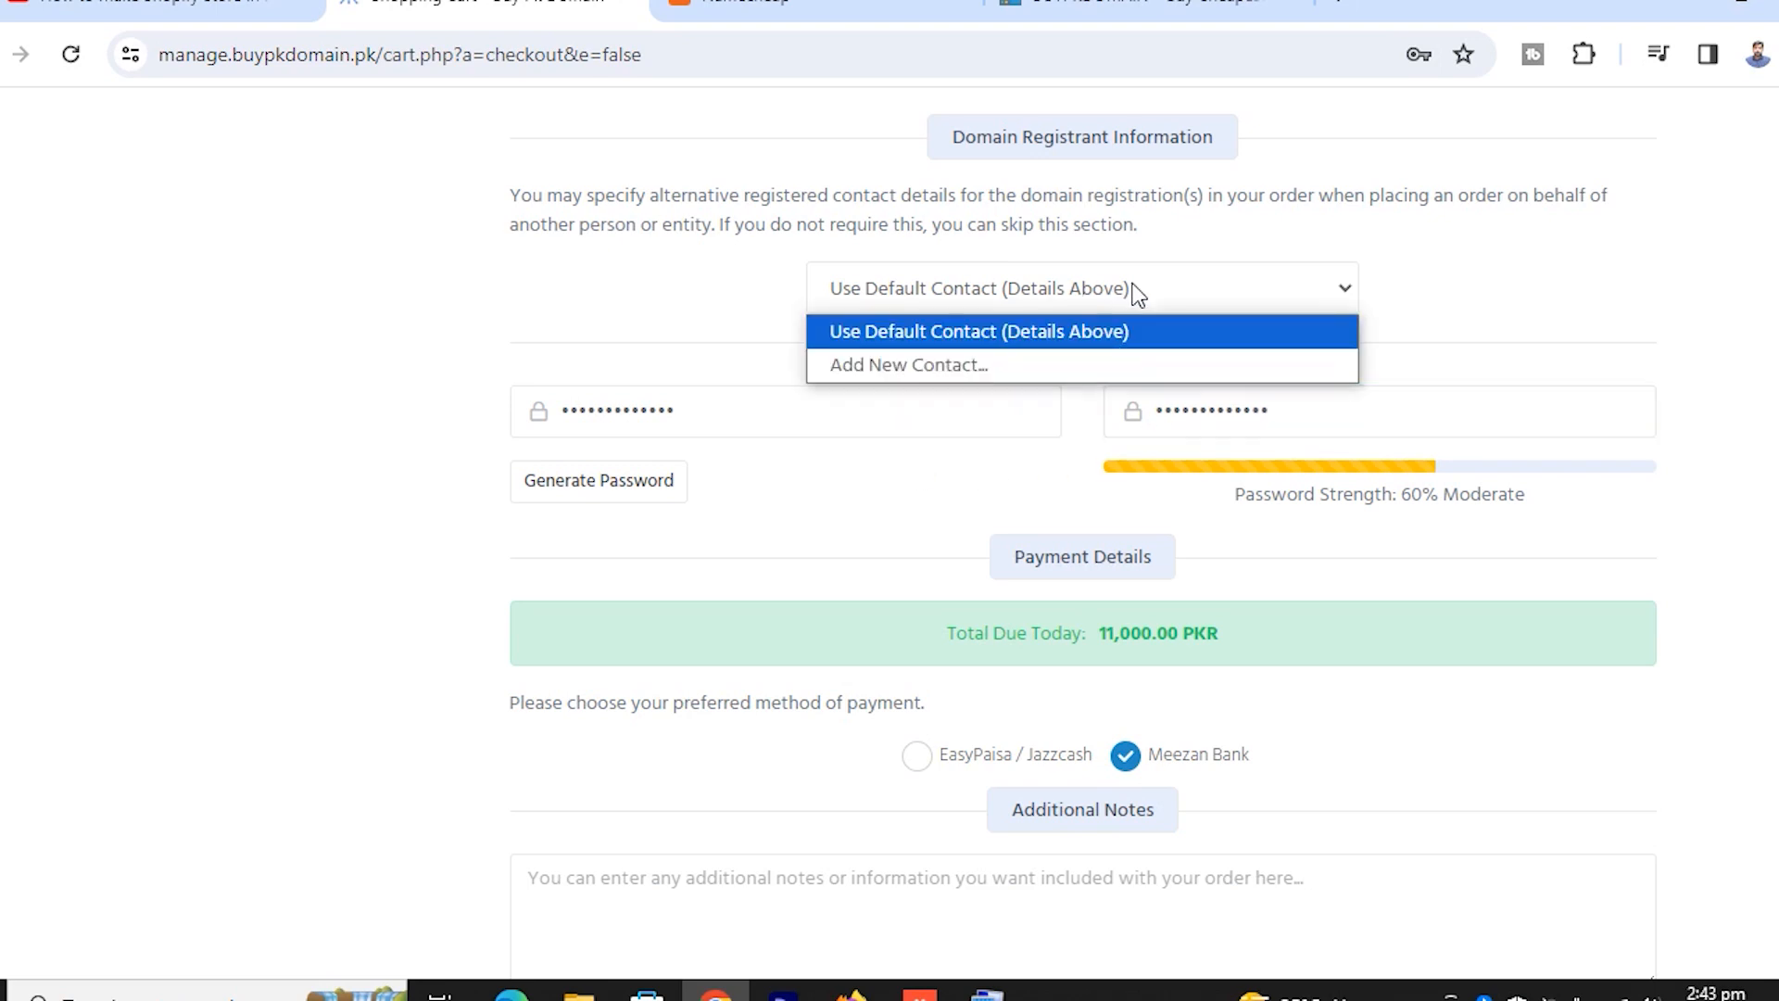
click(1135, 291)
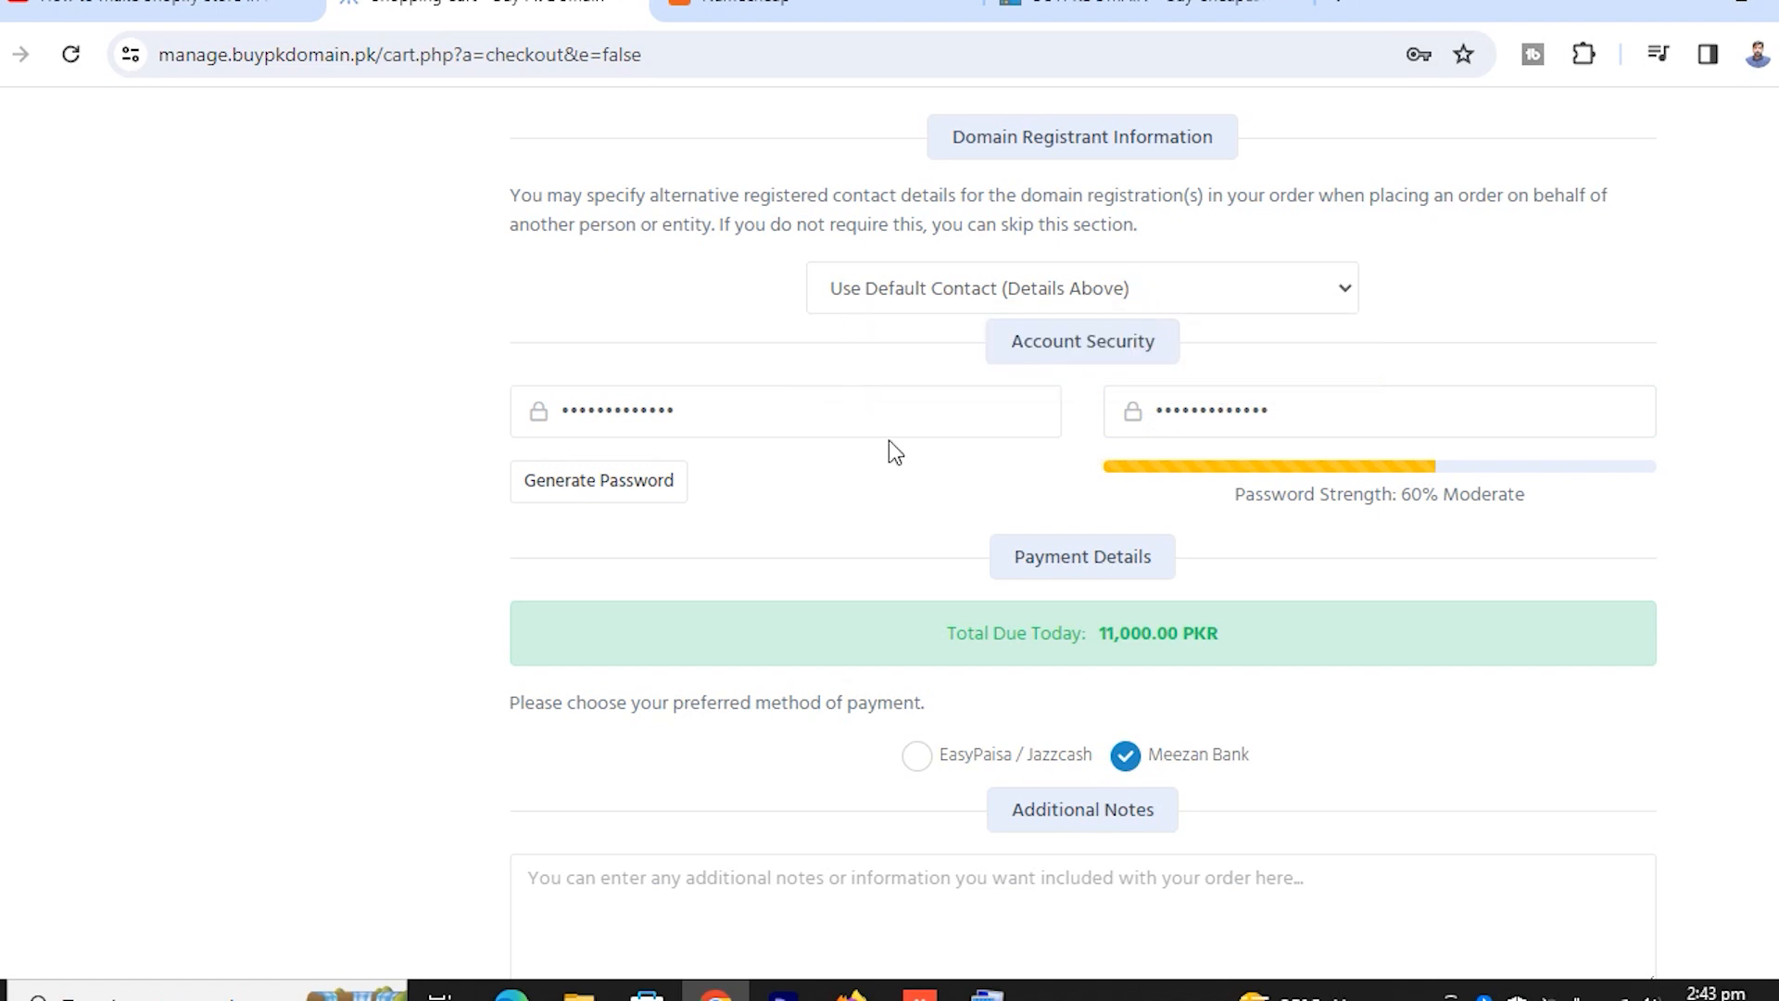
scroll(888, 441, up, 1)
click(917, 893)
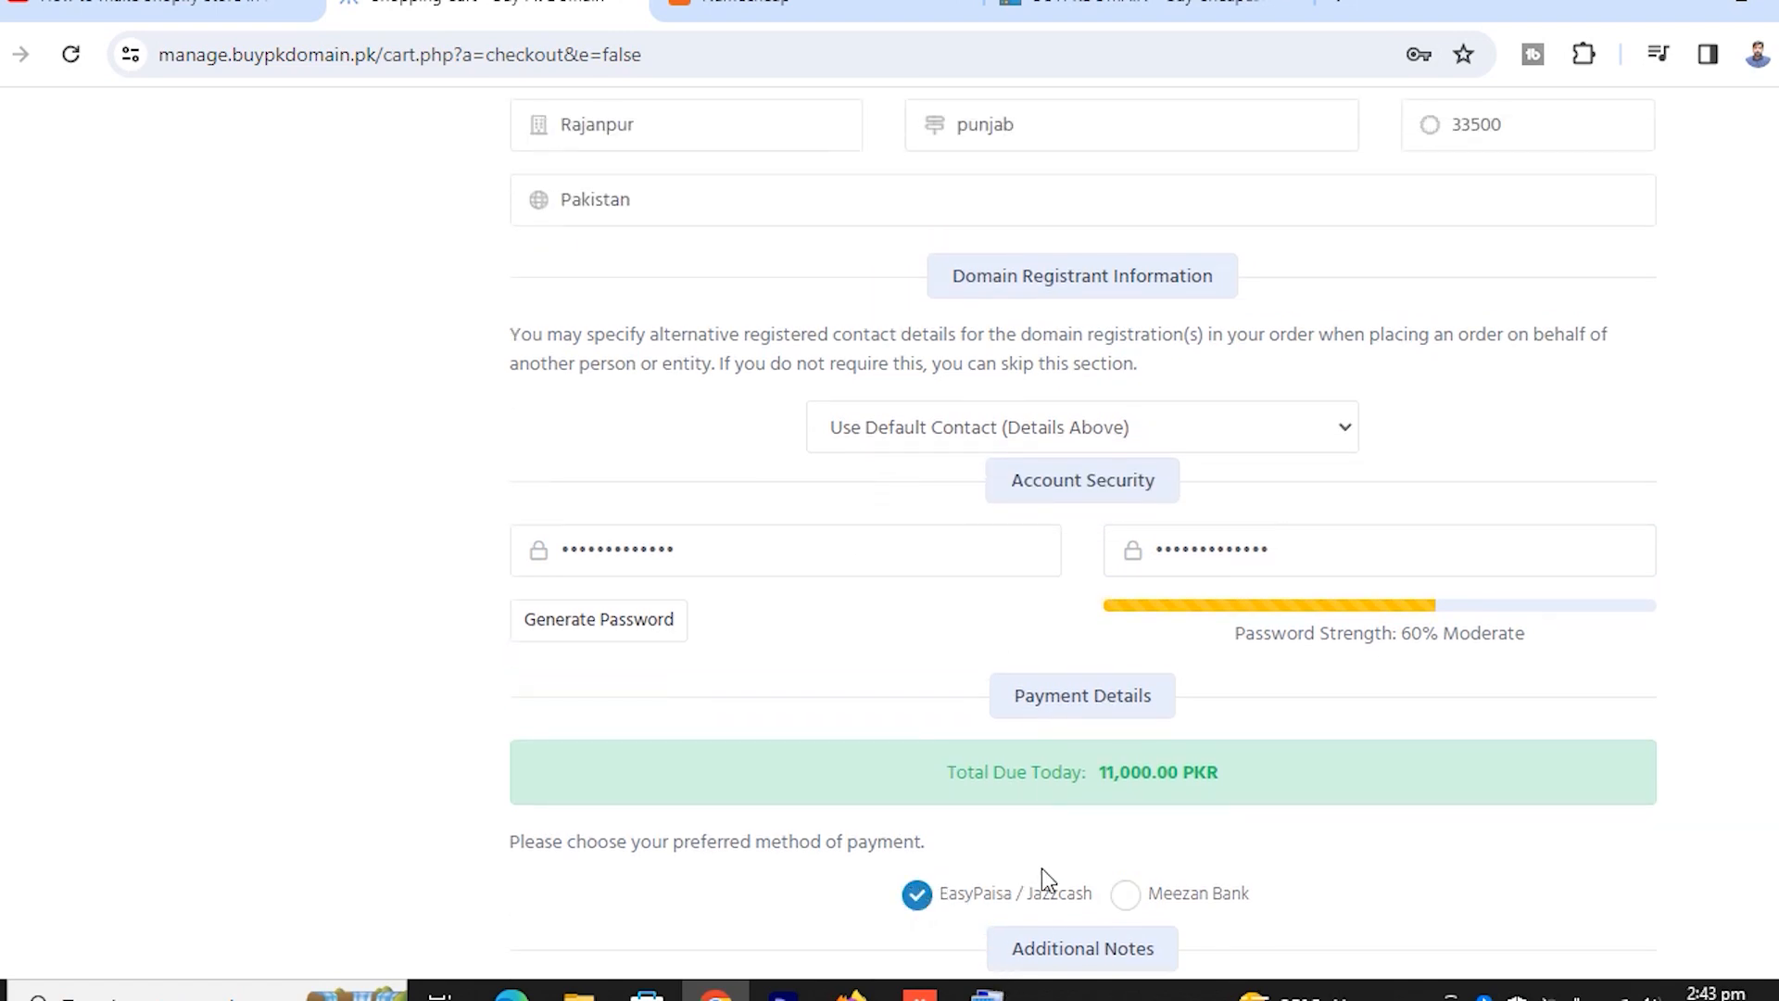
Review the completed checkout form, highlighting the entered e-mail address to check it
scroll(923, 753, up, 1)
scroll(921, 747, up, 4)
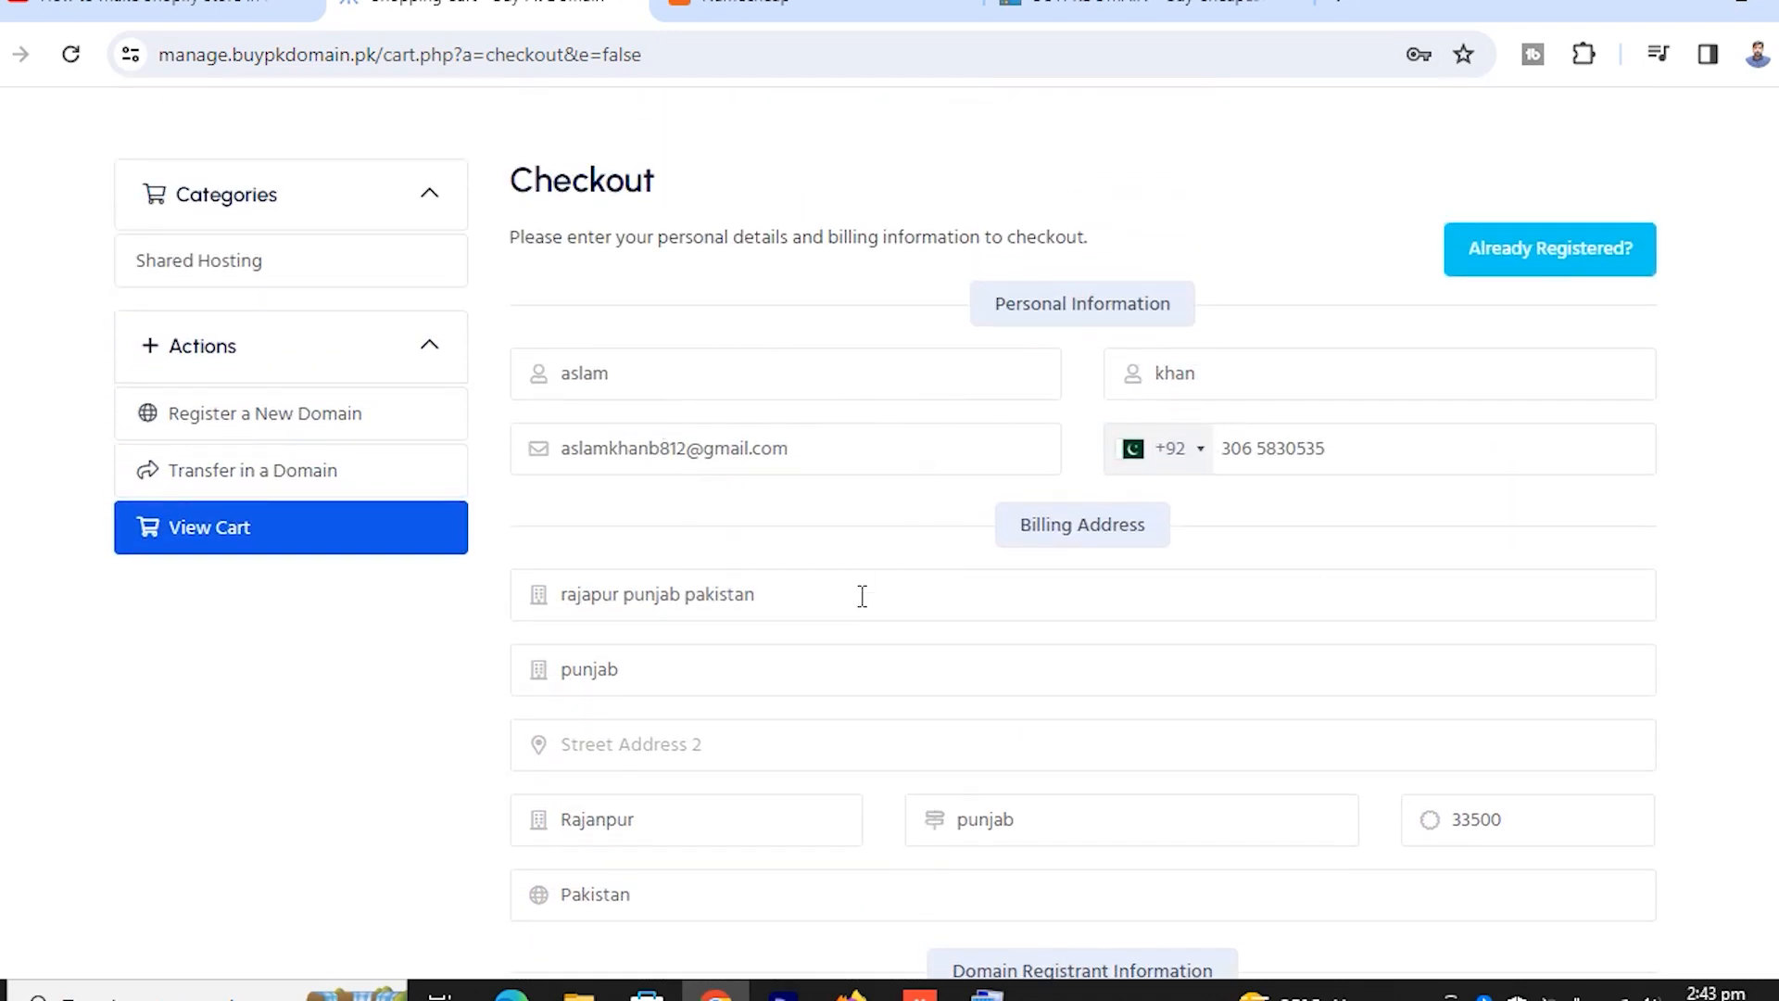
scroll(750, 556, down, 5)
scroll(767, 551, up, 7)
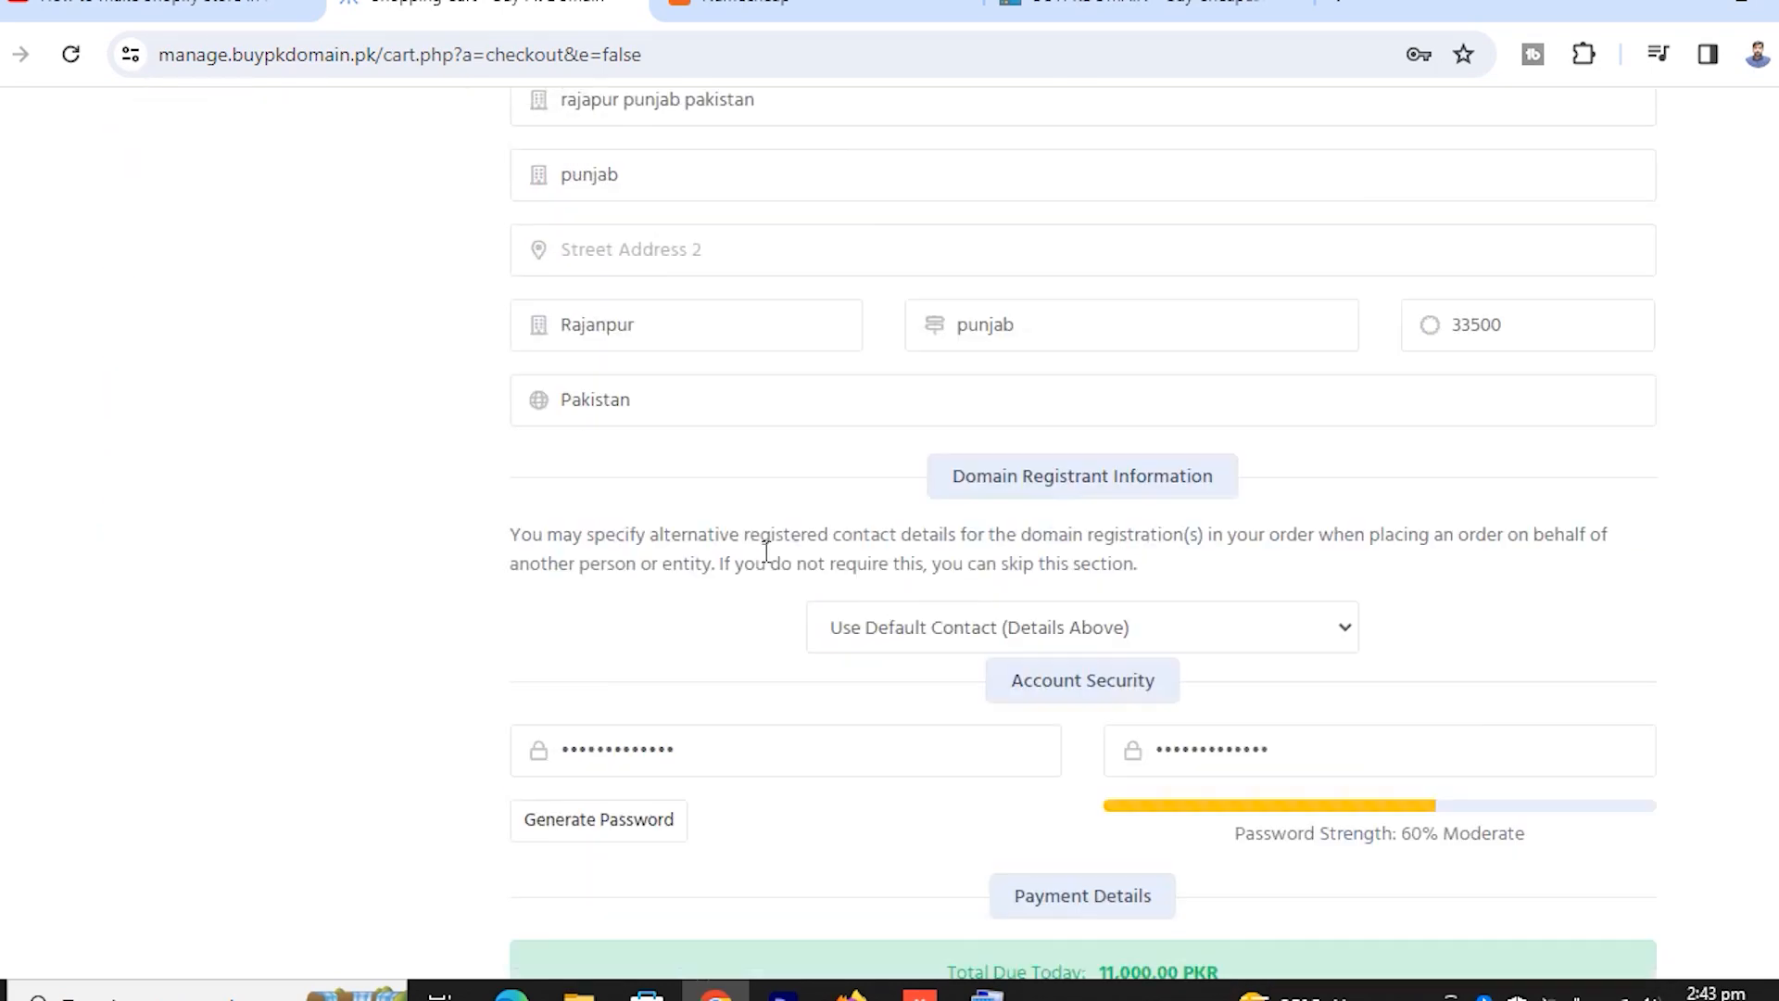
scroll(766, 549, down, 8)
scroll(790, 560, down, 3)
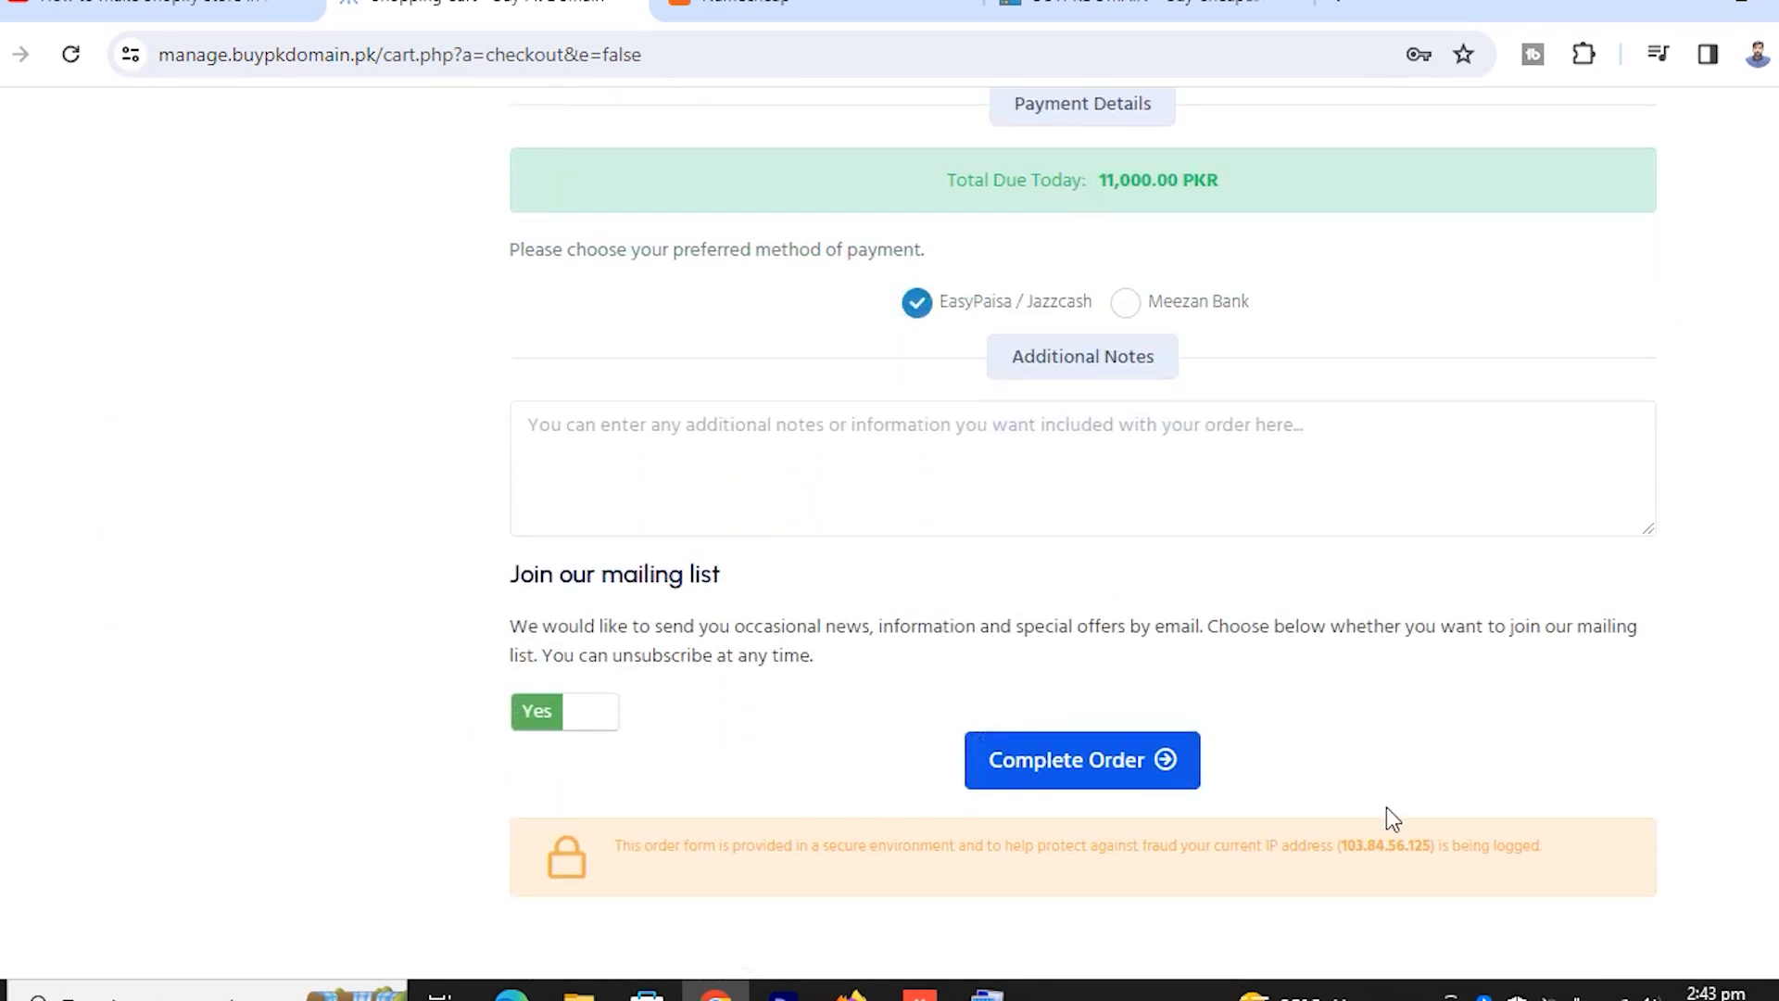
scroll(1083, 772, up, 12)
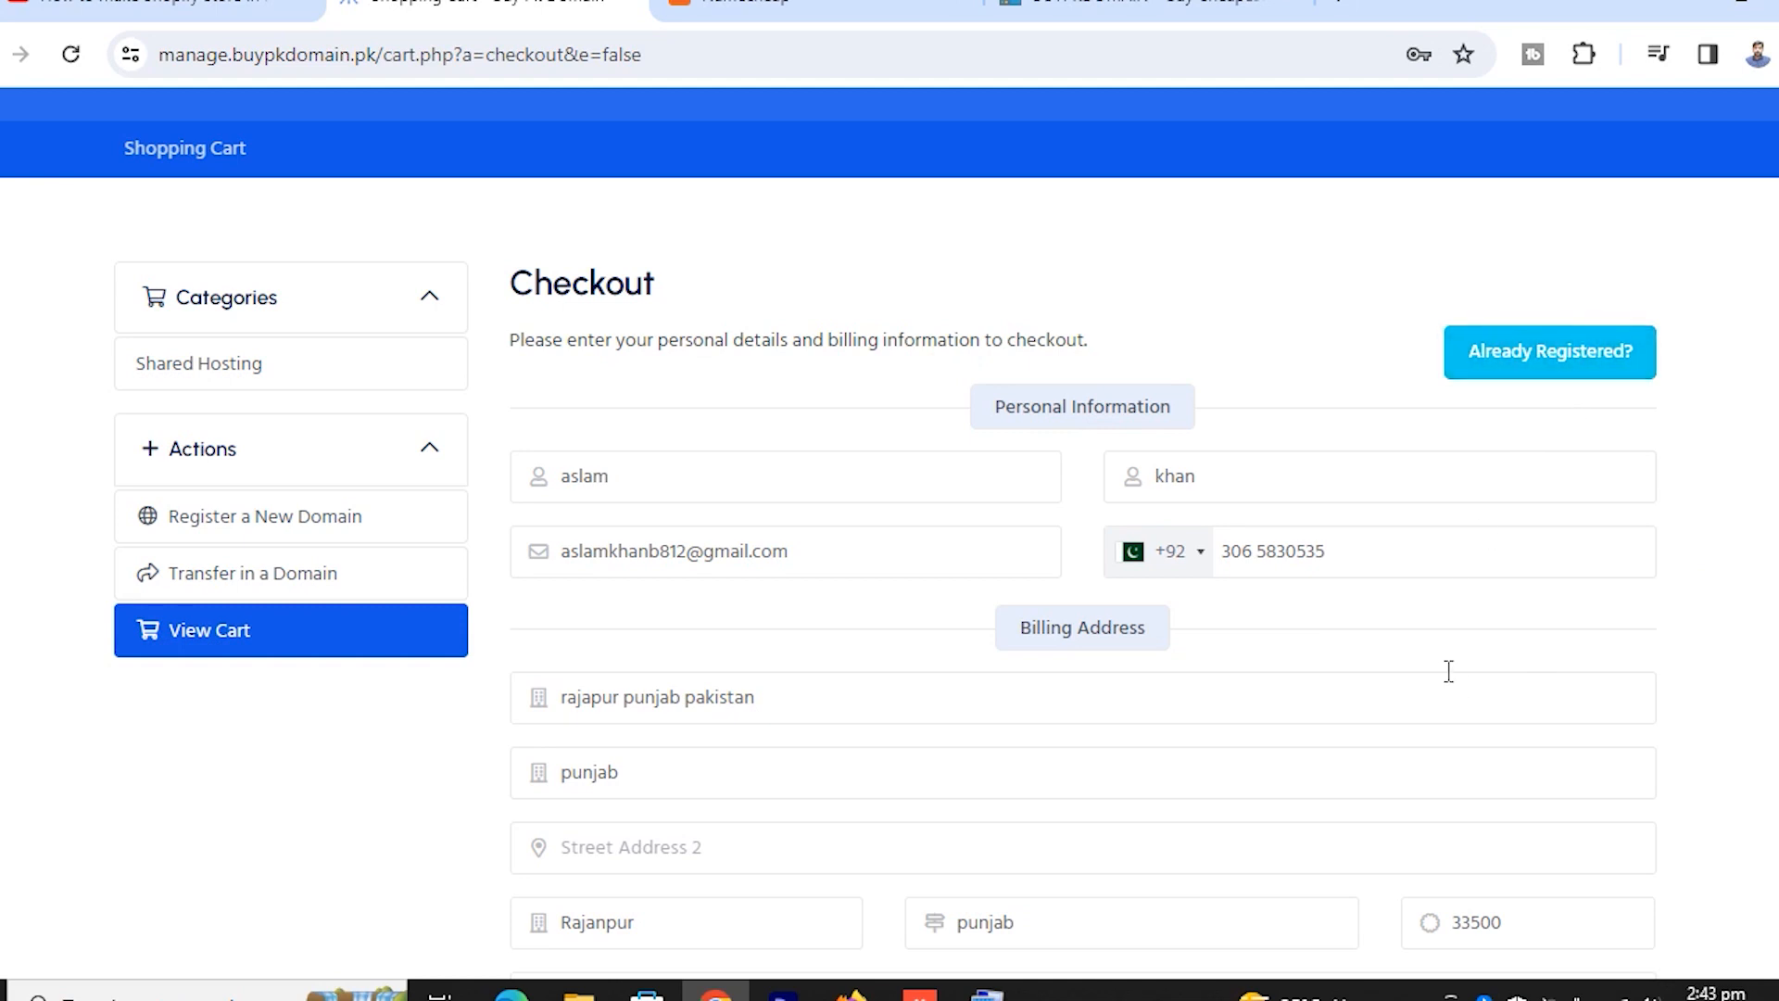
scroll(1449, 671, down, 10)
scroll(1428, 669, down, 5)
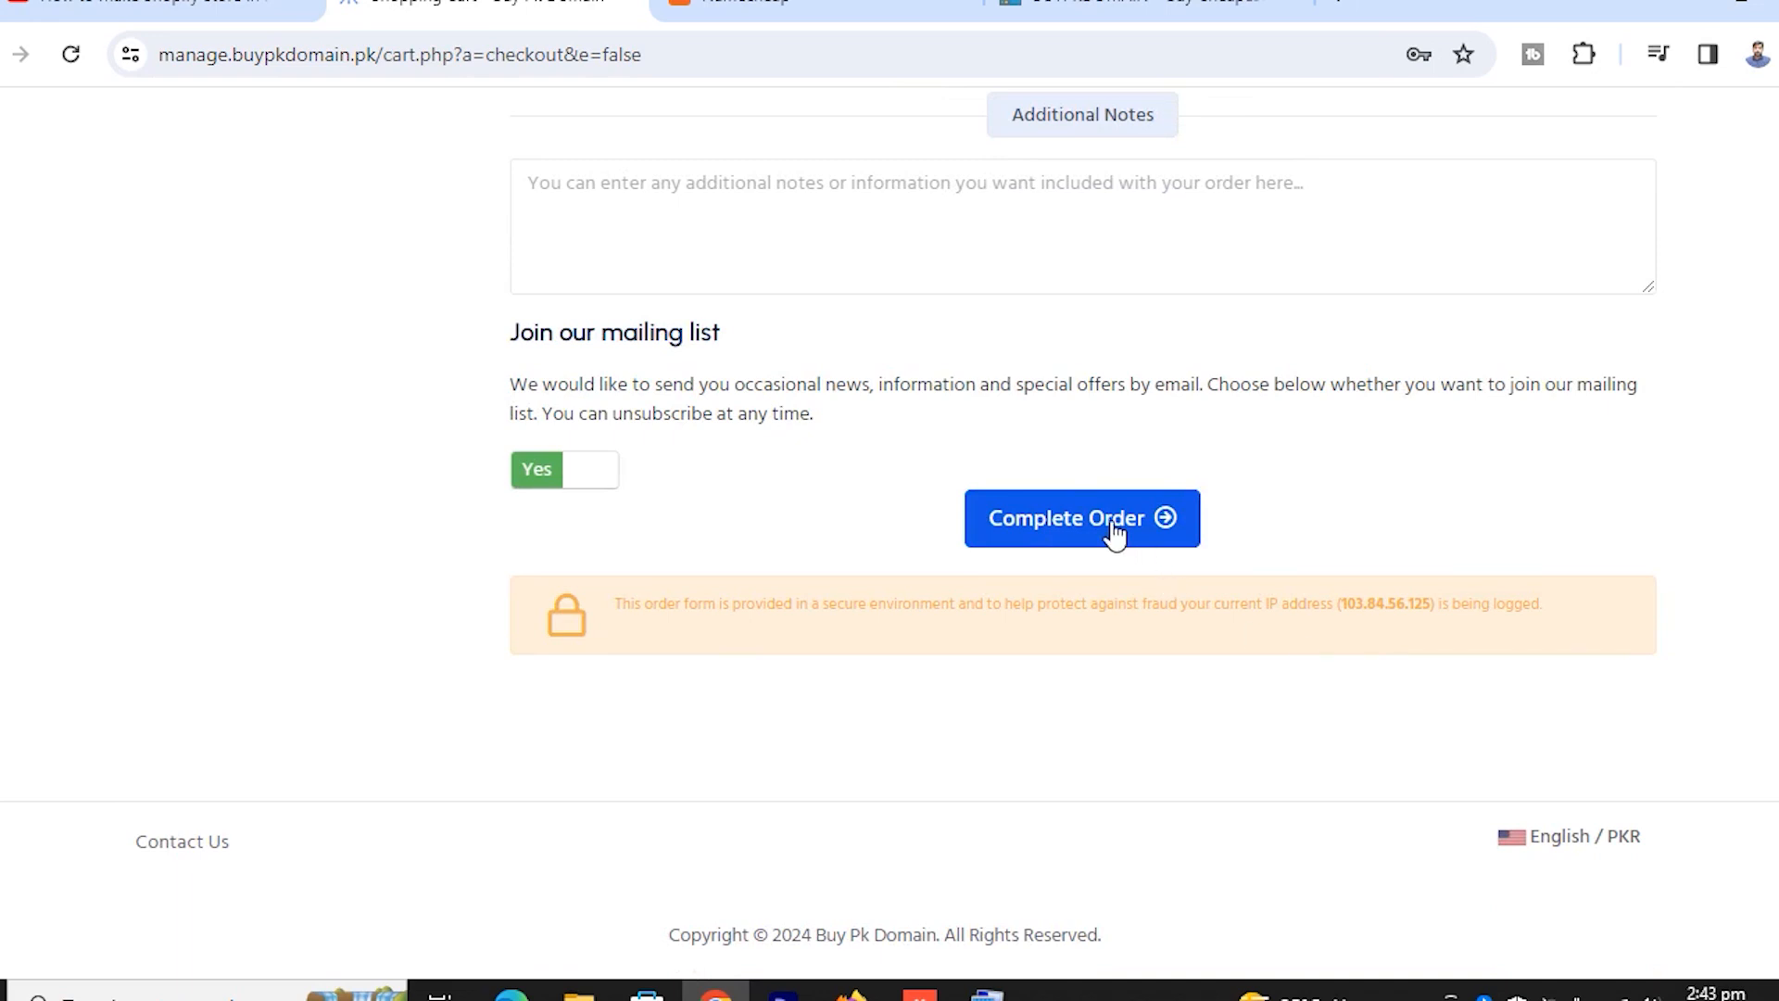
scroll(775, 389, up, 9)
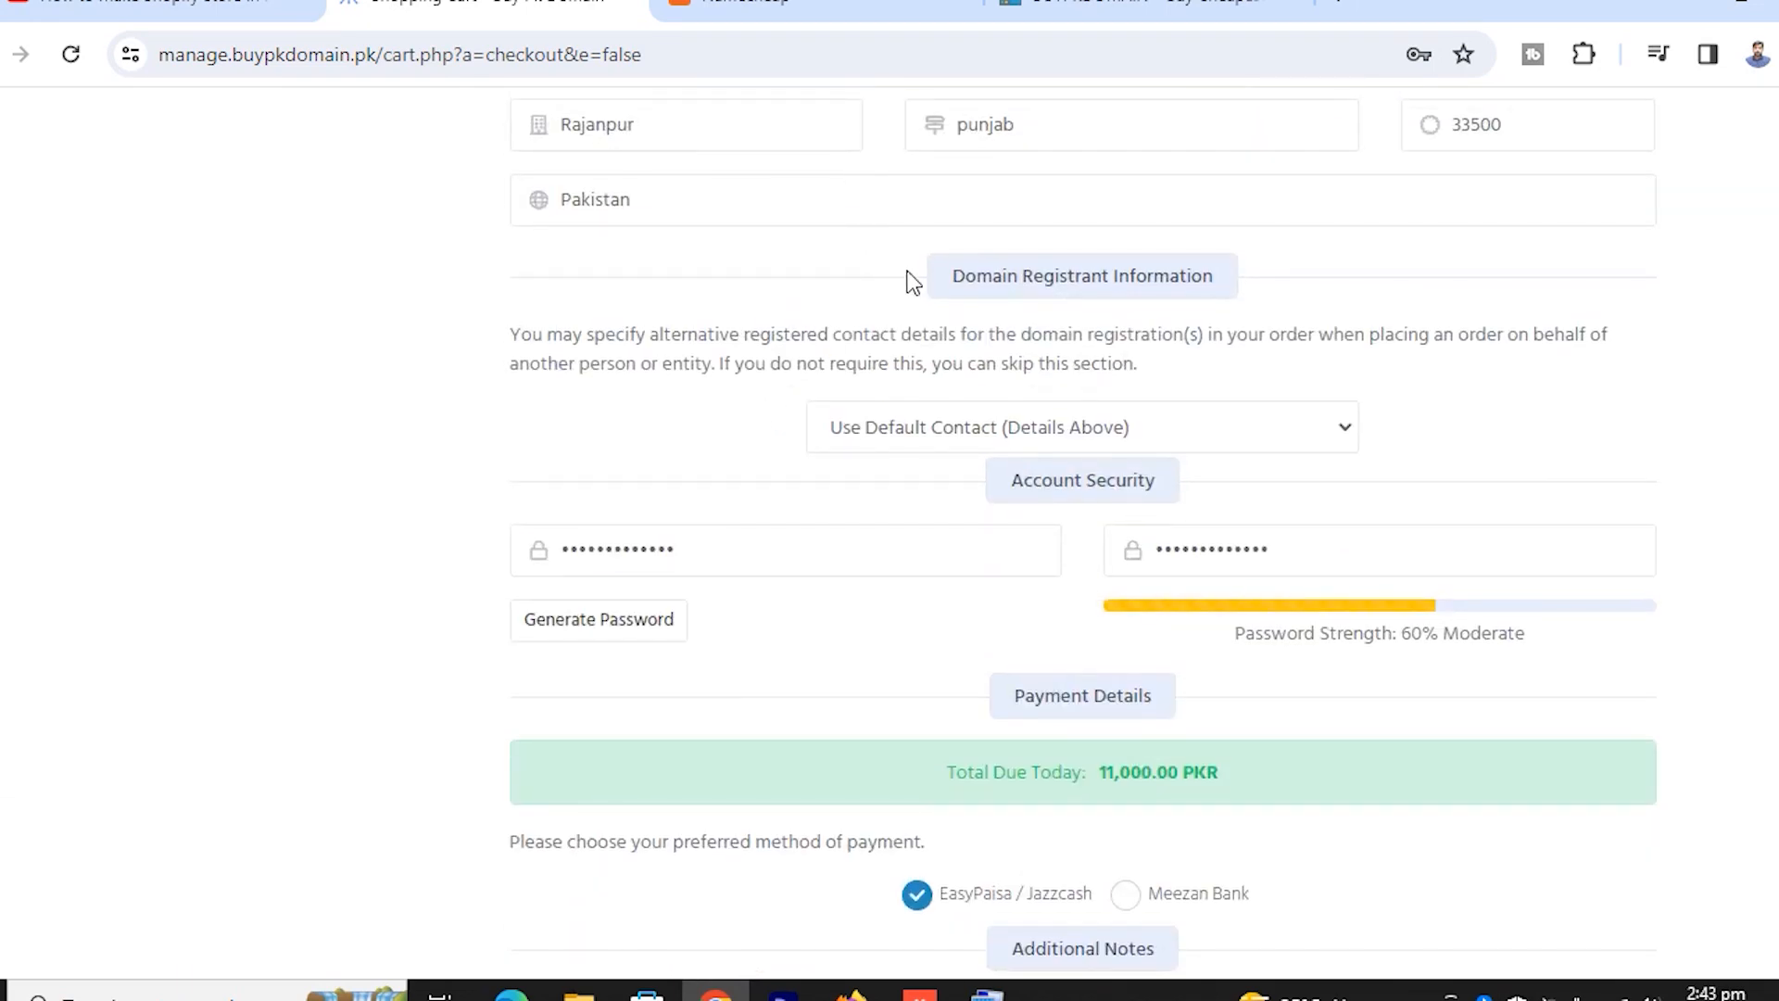
scroll(898, 372, up, 5)
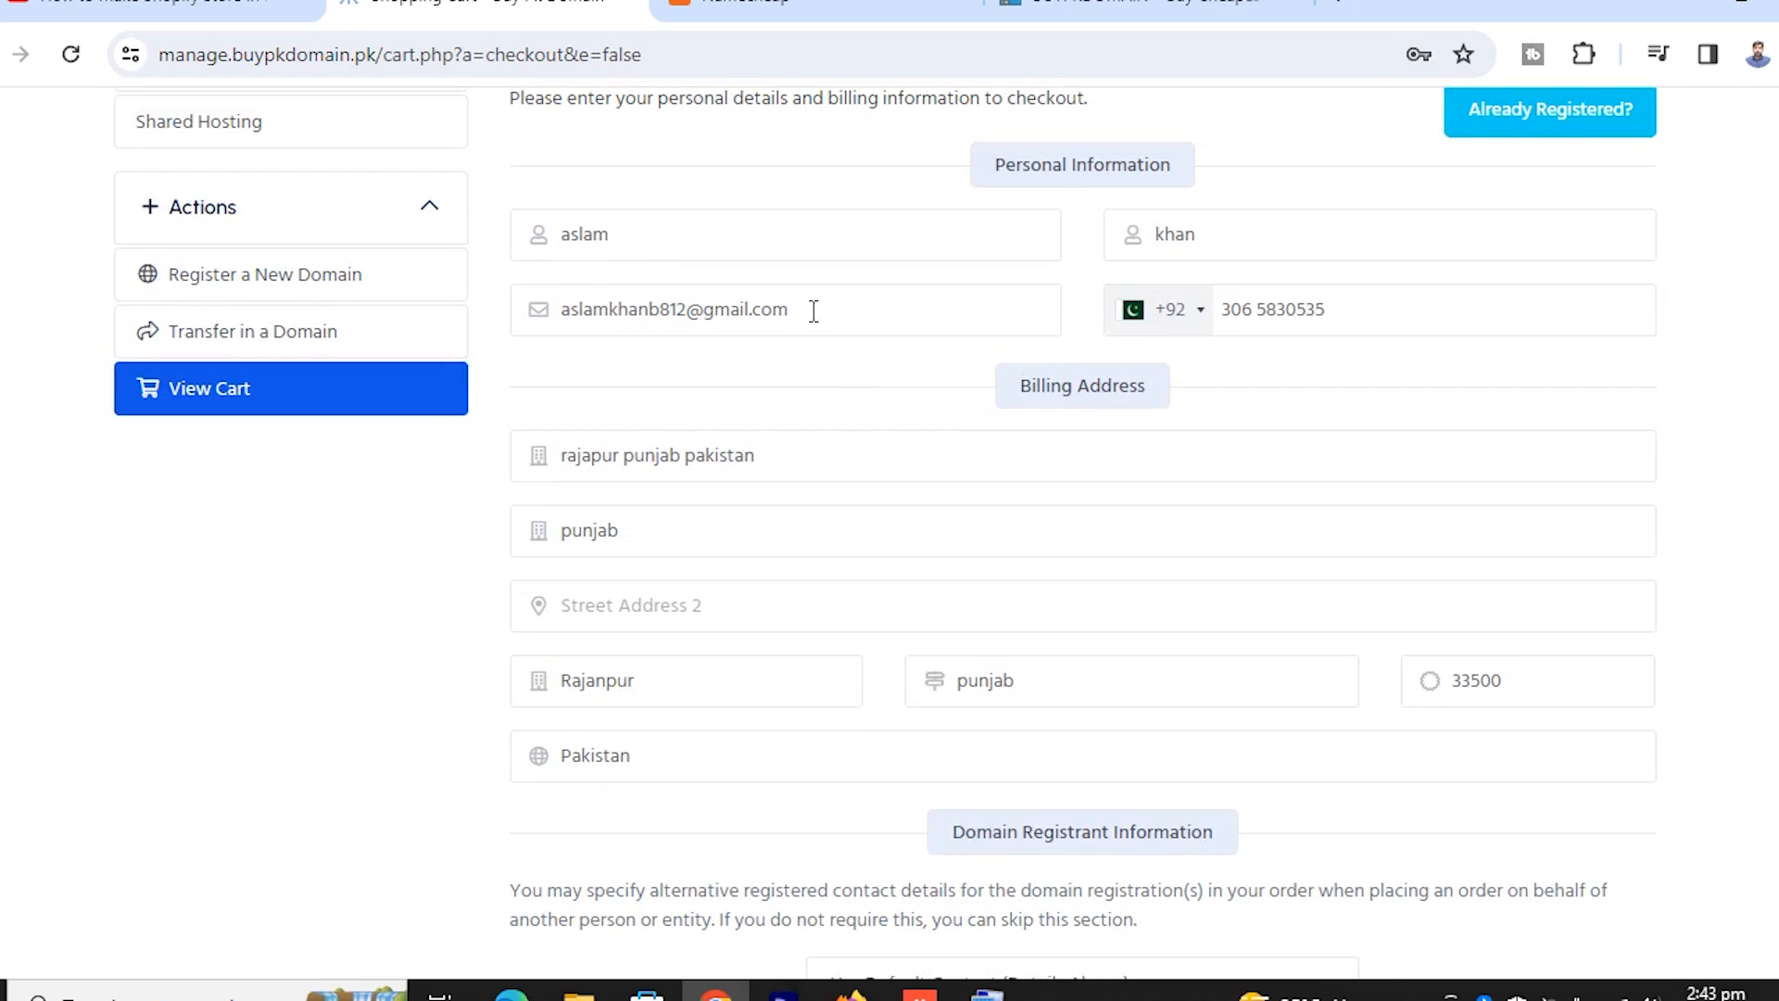
drag(791, 309, 560, 320)
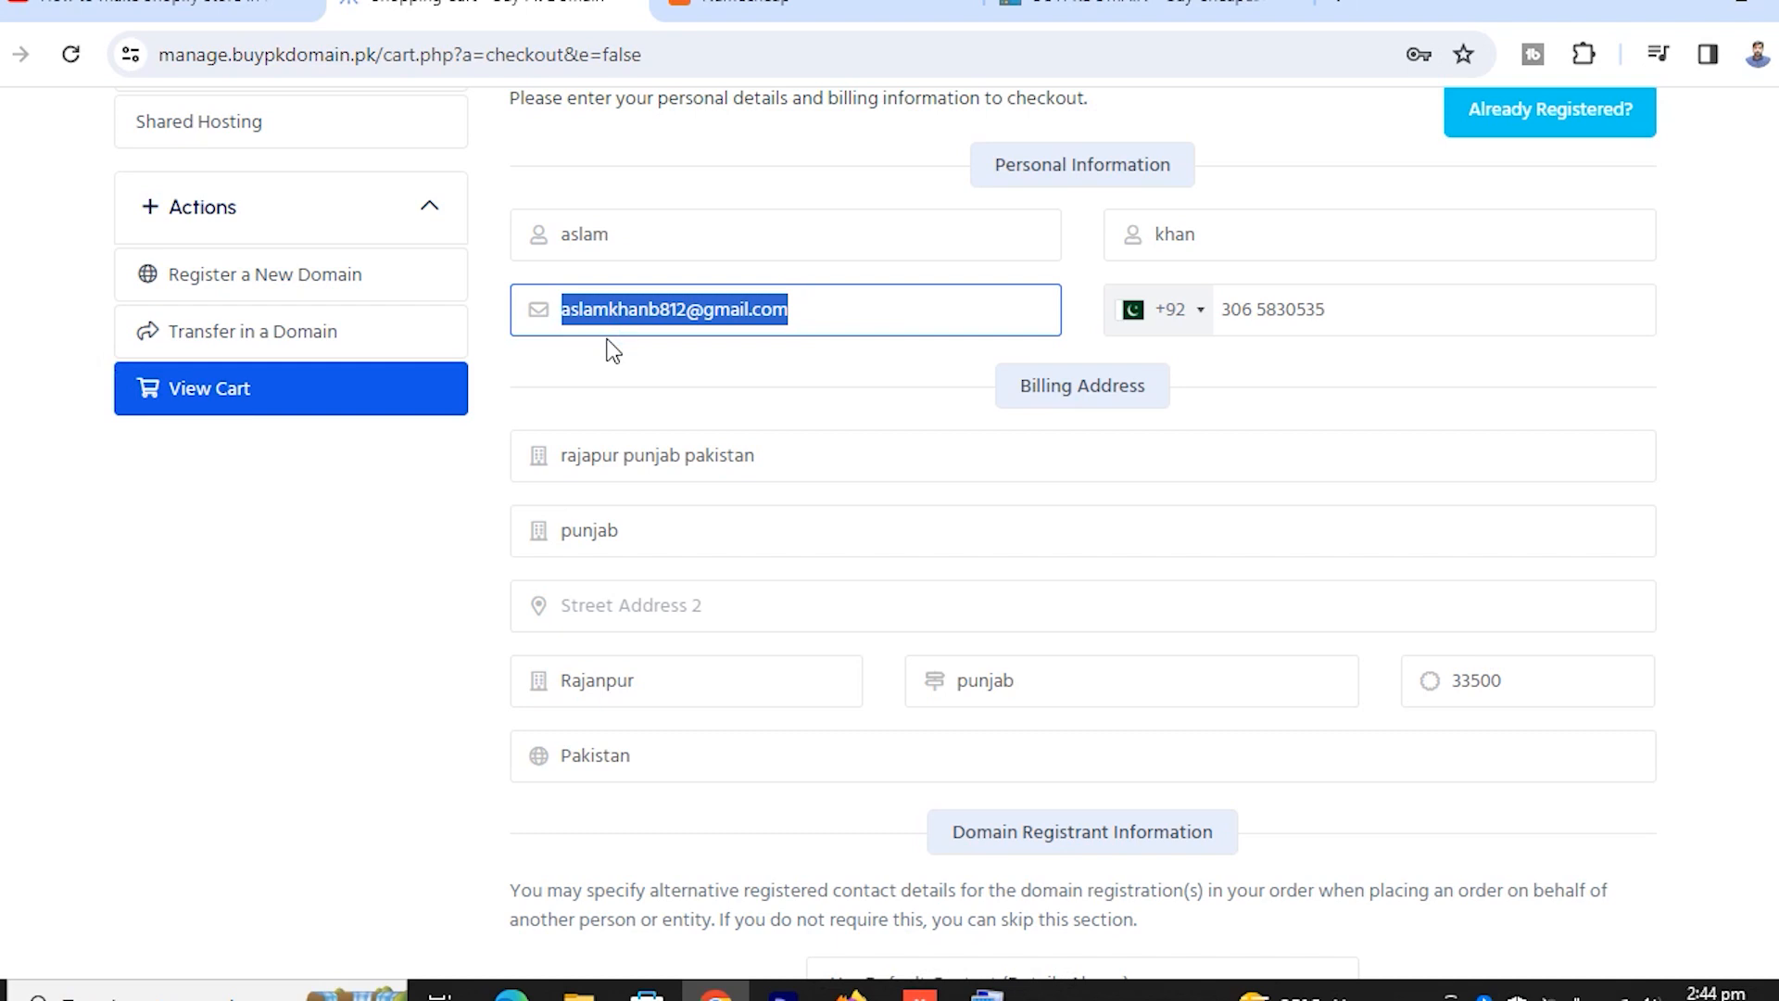
Place the order
scroll(1061, 580, down, 5)
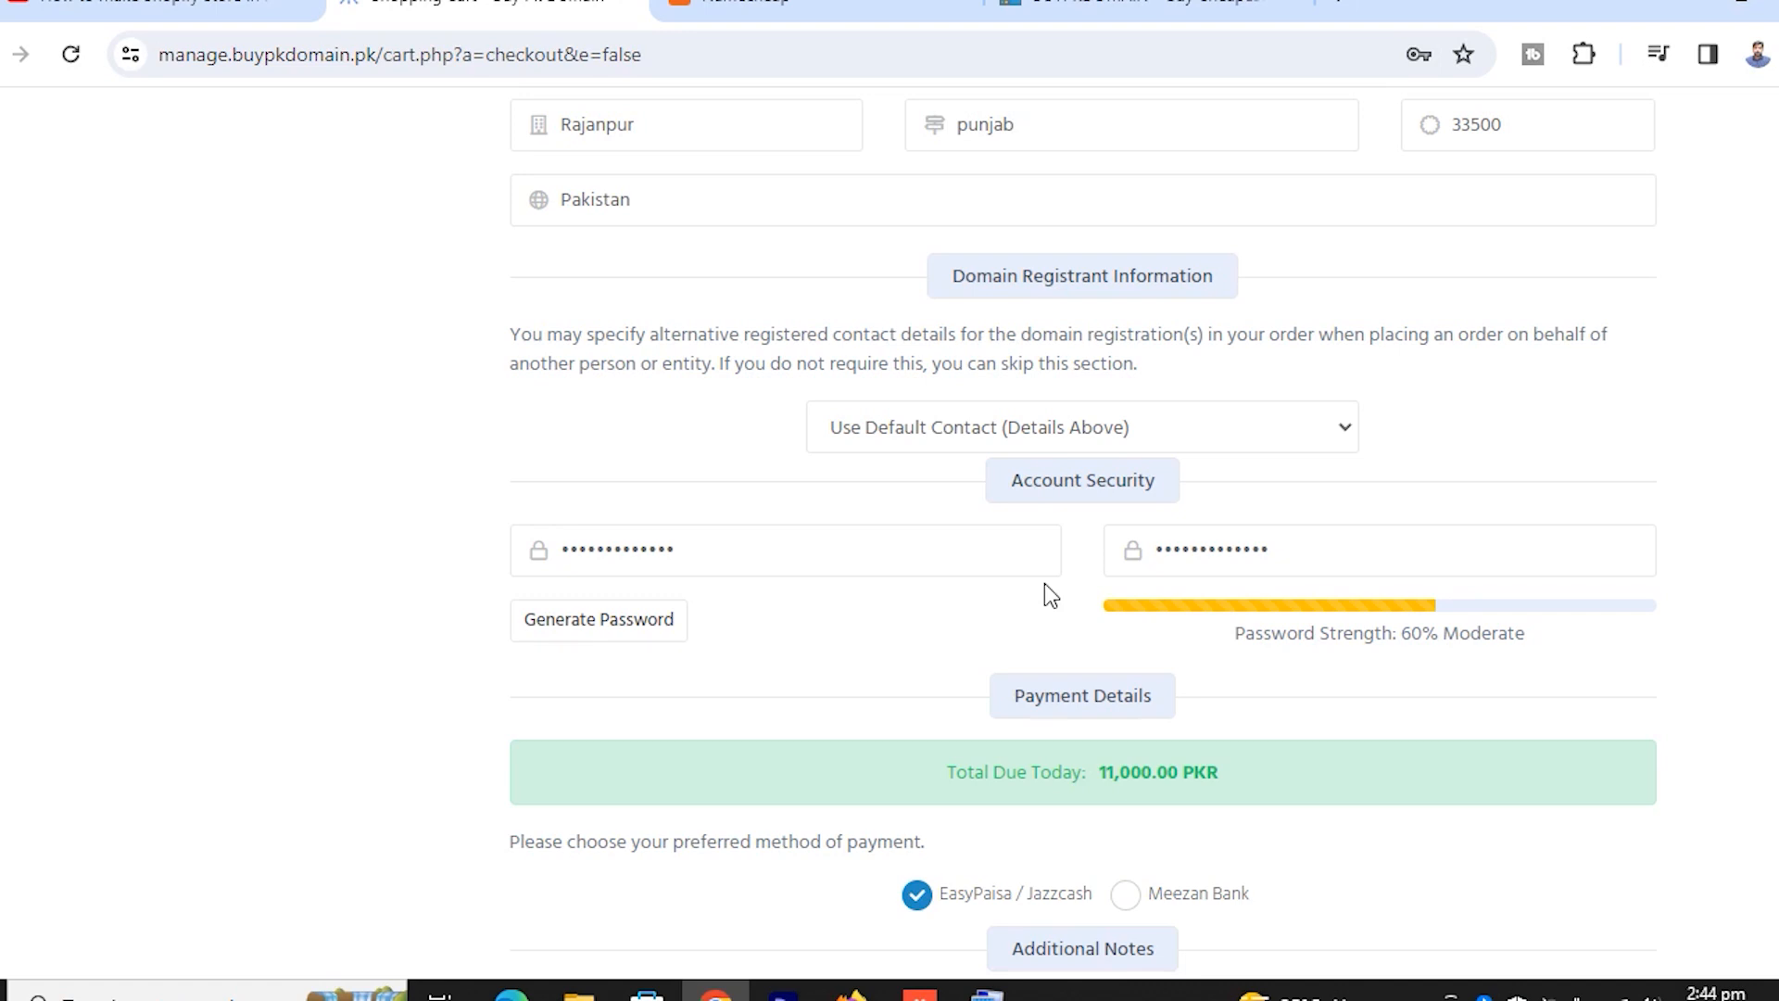
scroll(1147, 639, down, 5)
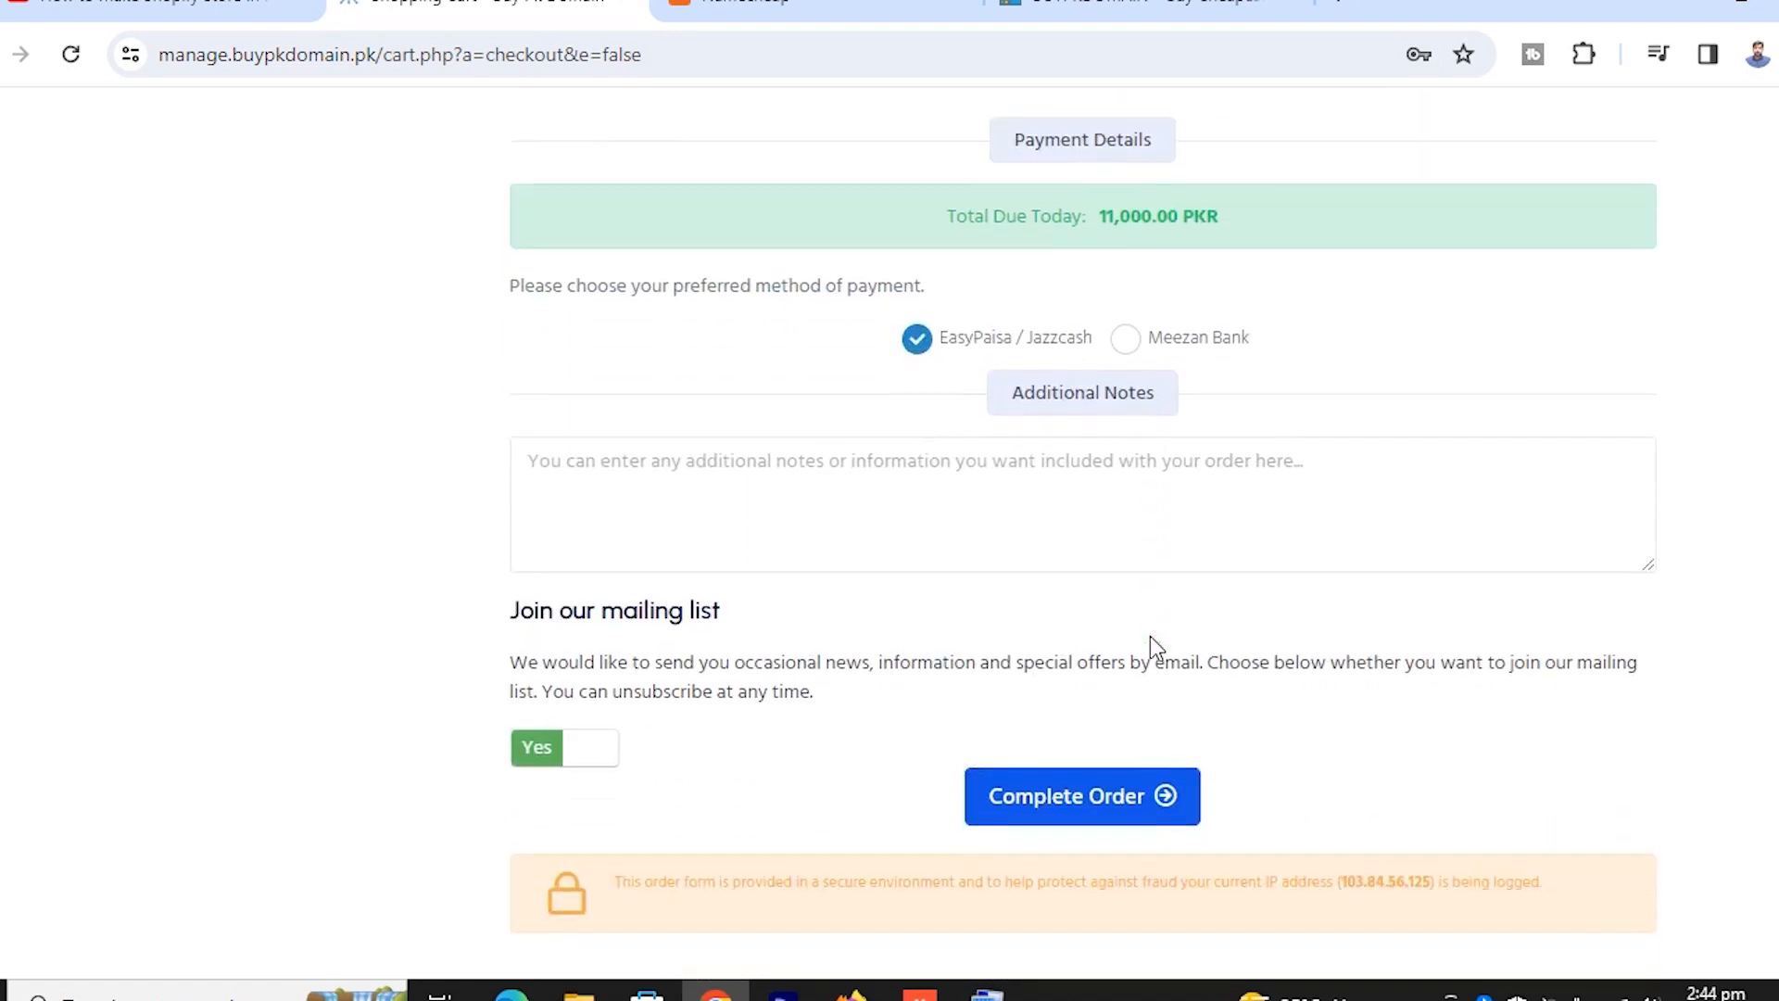
click(1080, 814)
Decline saving the address and select the EasyPaisa account number on Invoice #54
click(1398, 631)
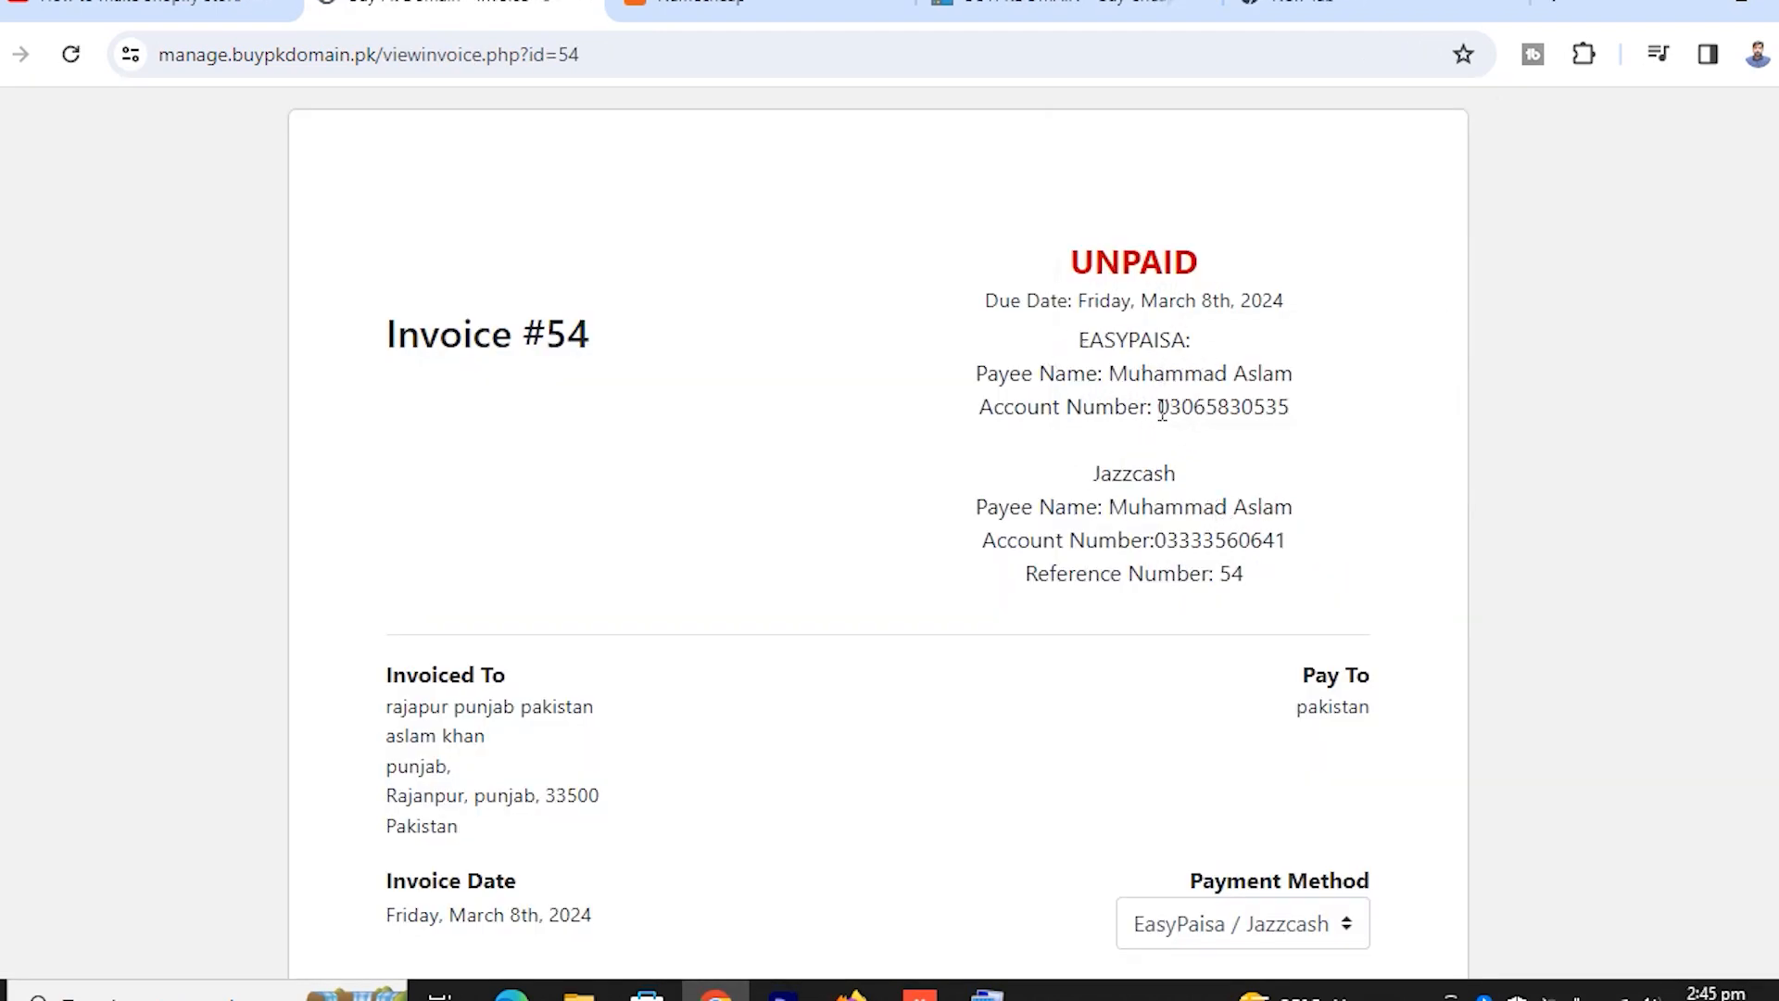
drag(1160, 411, 1305, 417)
click(1276, 414)
drag(1157, 540, 1293, 539)
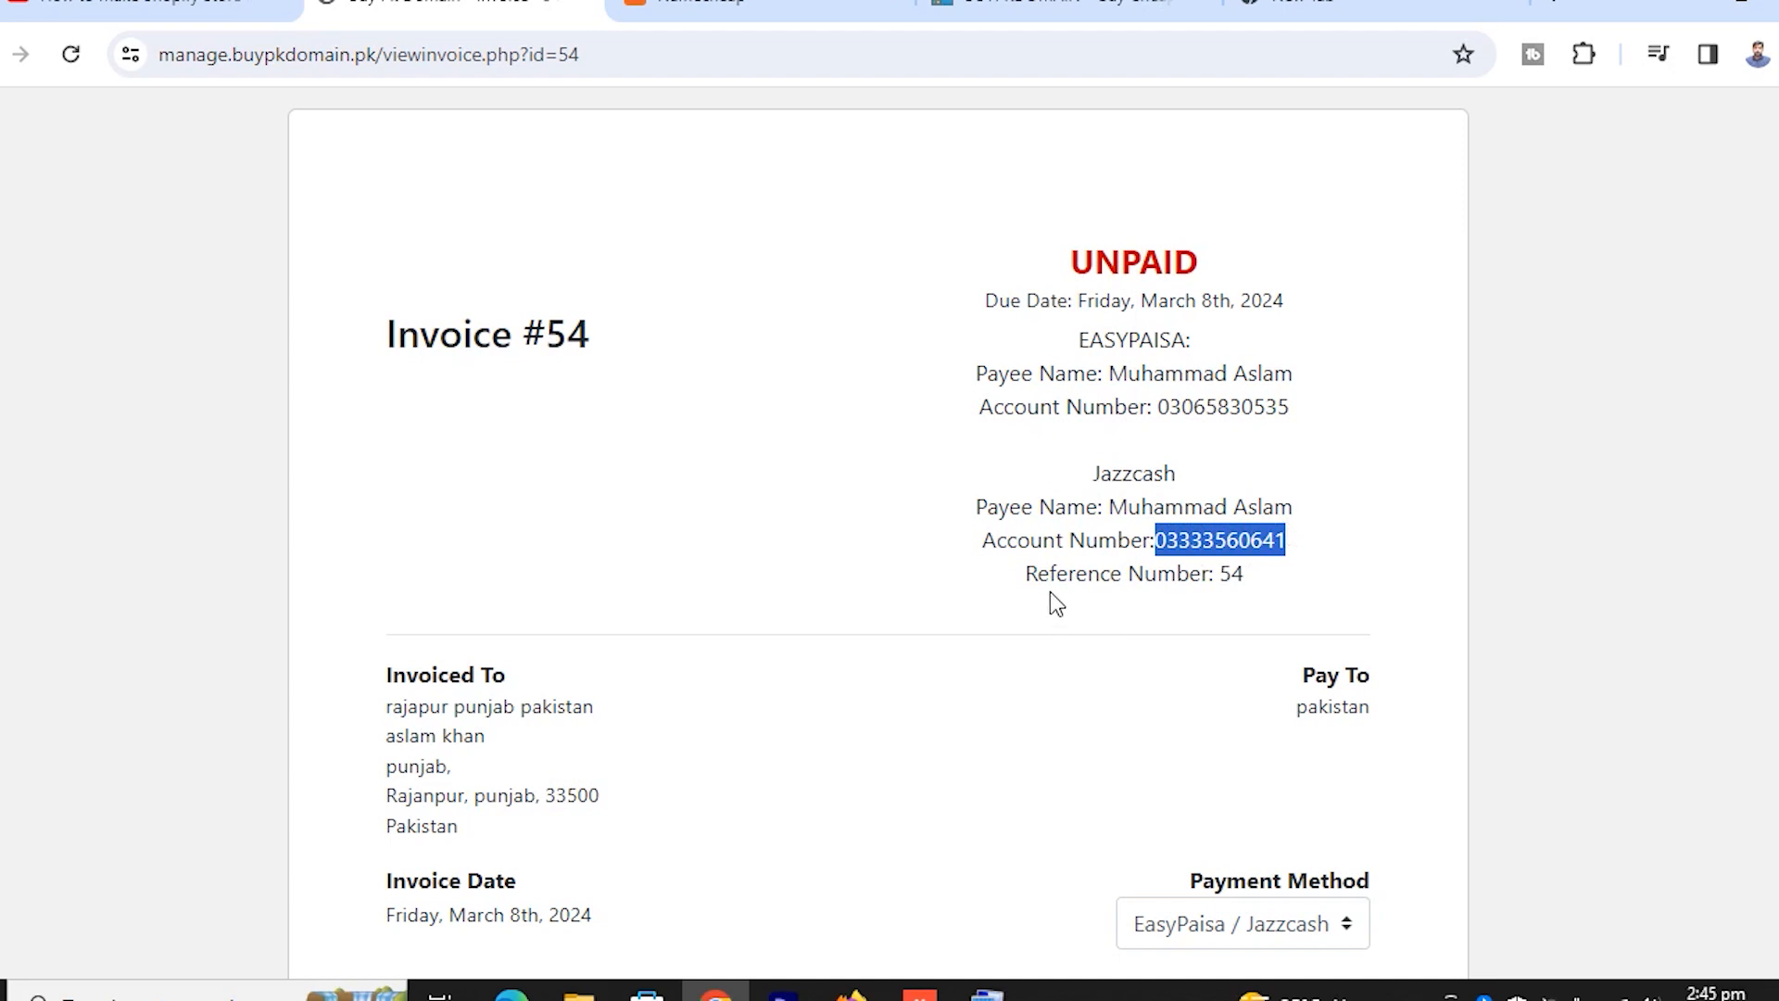
drag(1216, 577, 1244, 576)
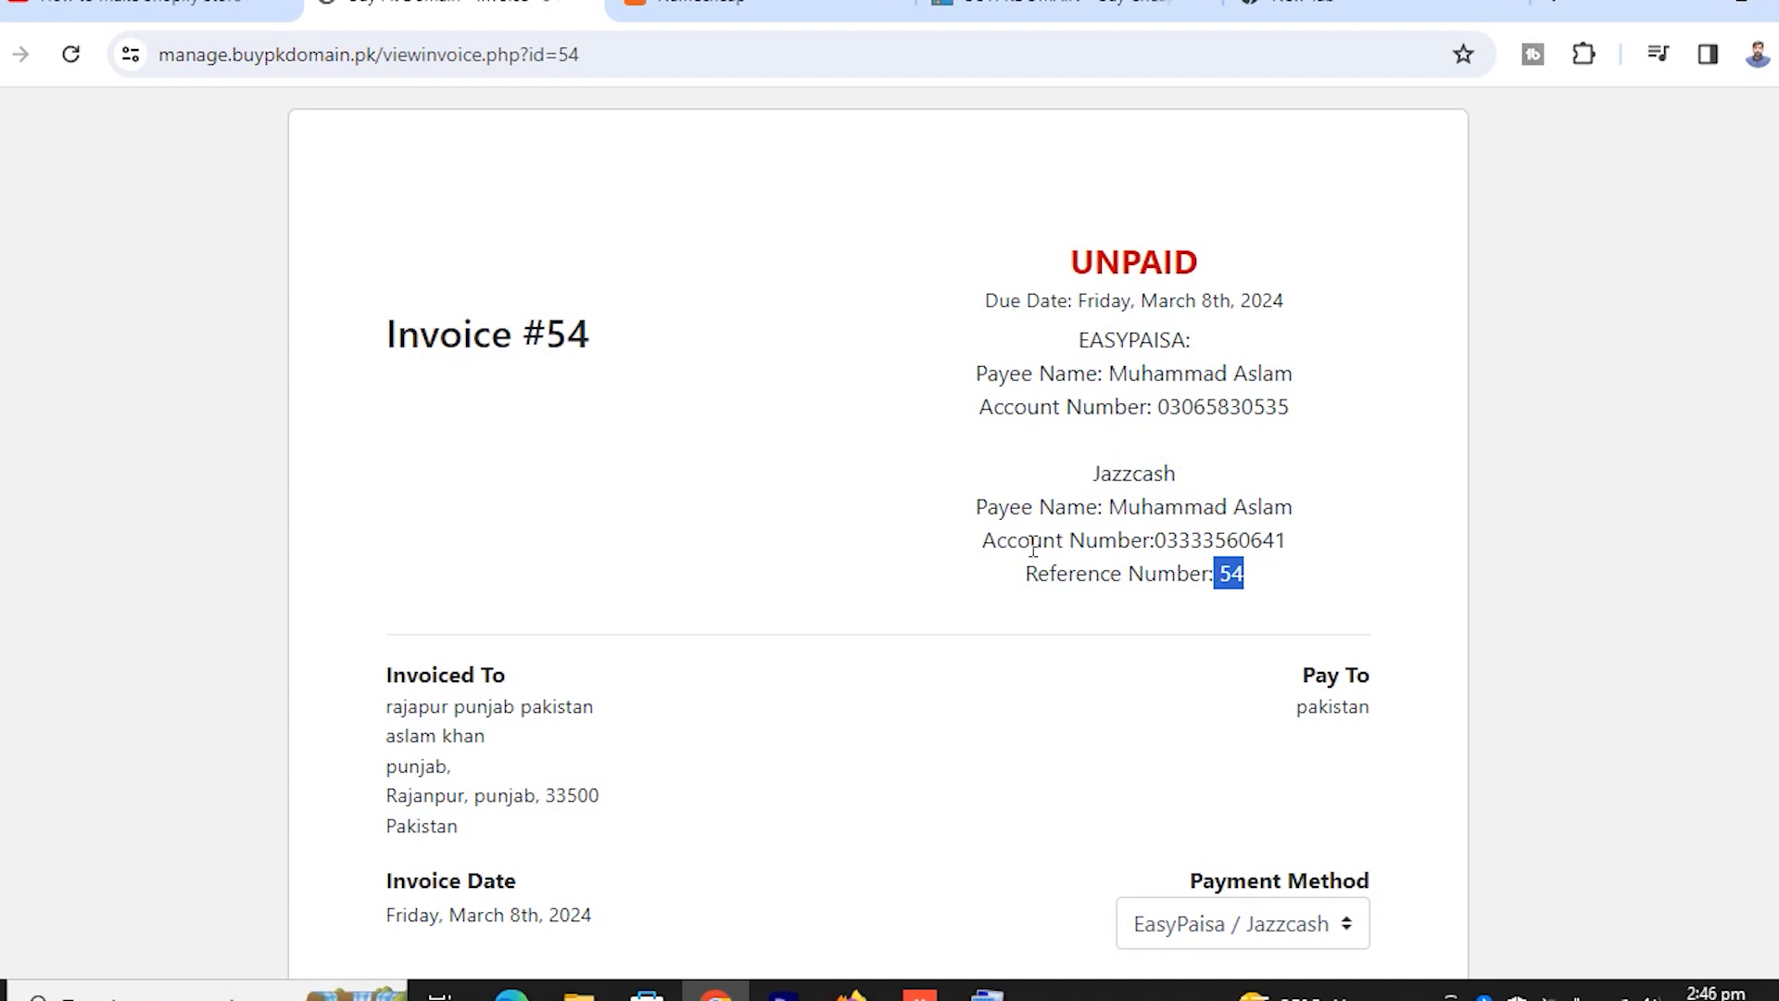
click(1174, 409)
double_click(1174, 409)
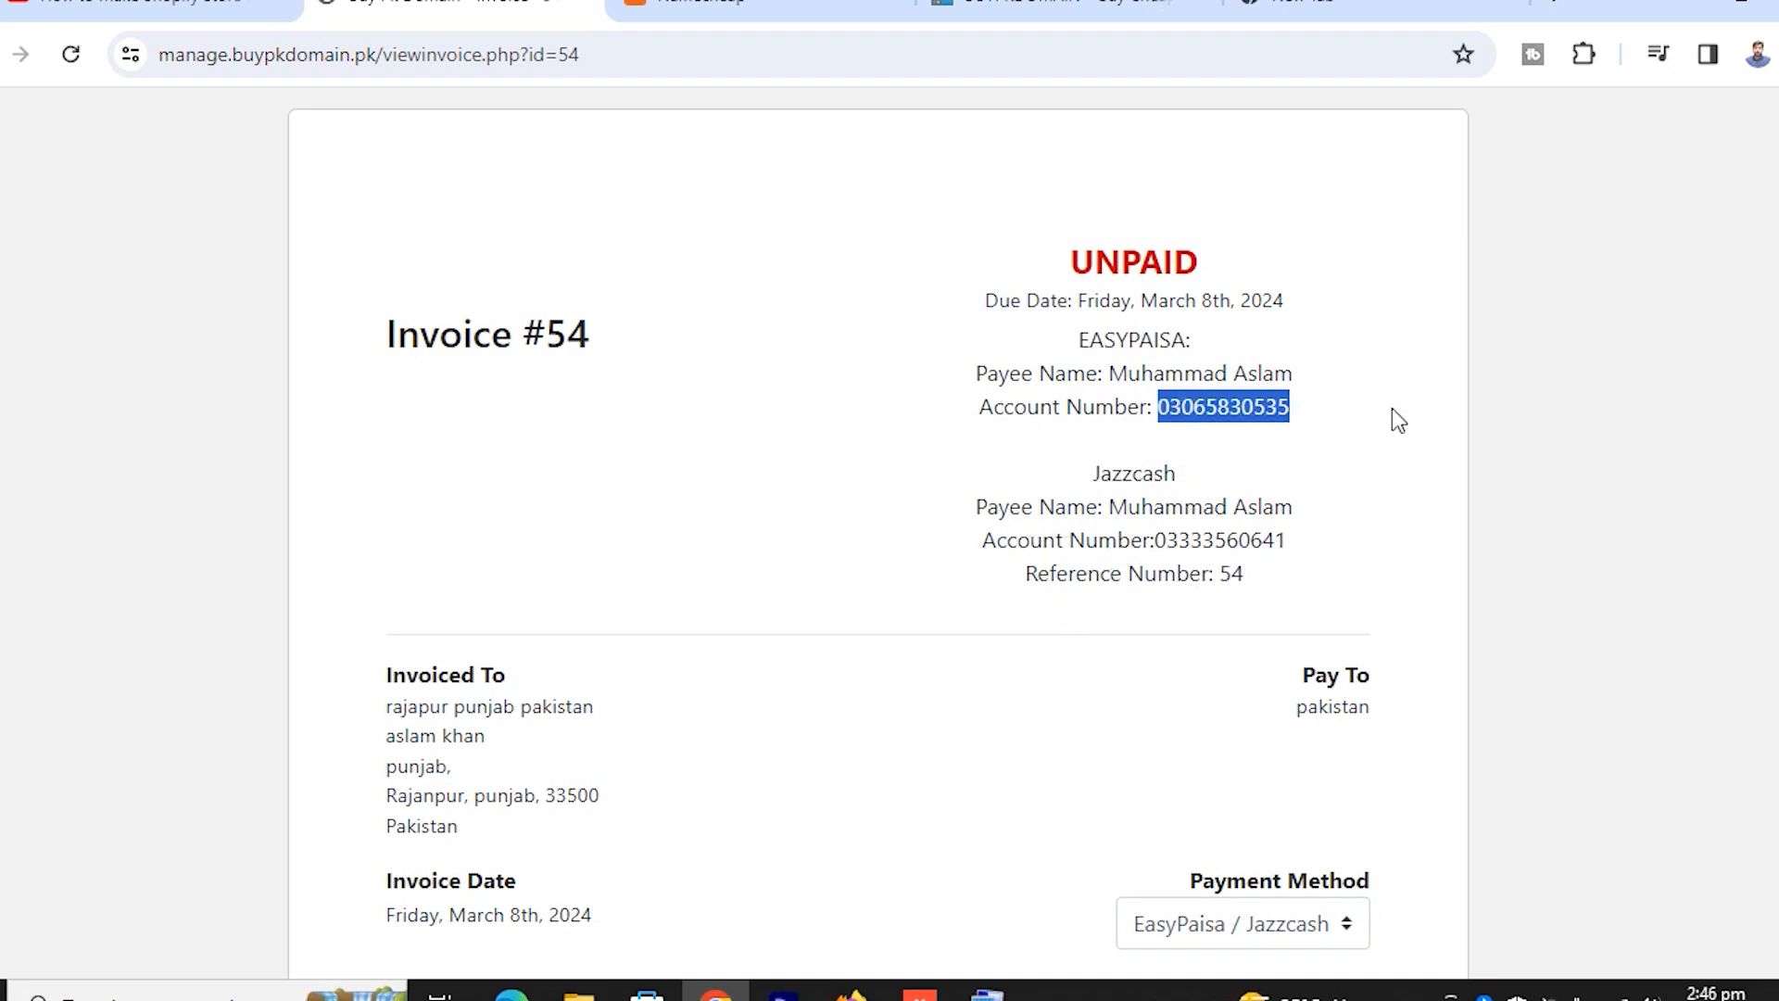
click(1267, 409)
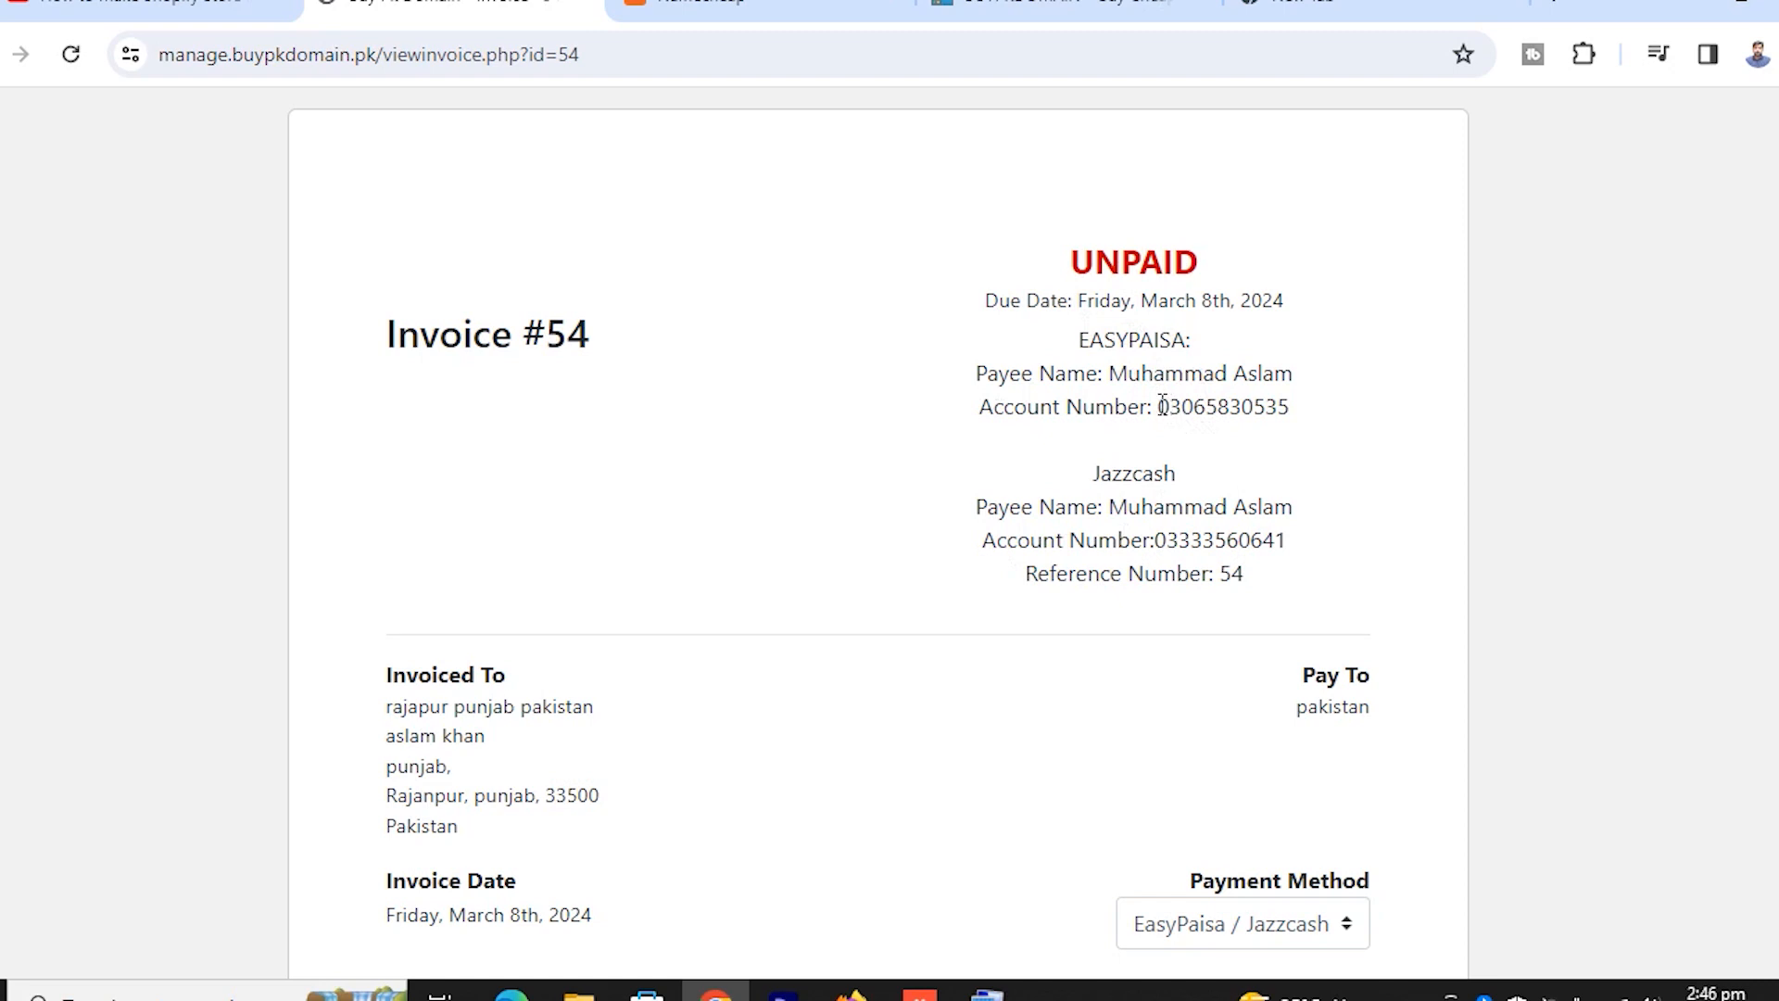
drag(1161, 406, 1286, 406)
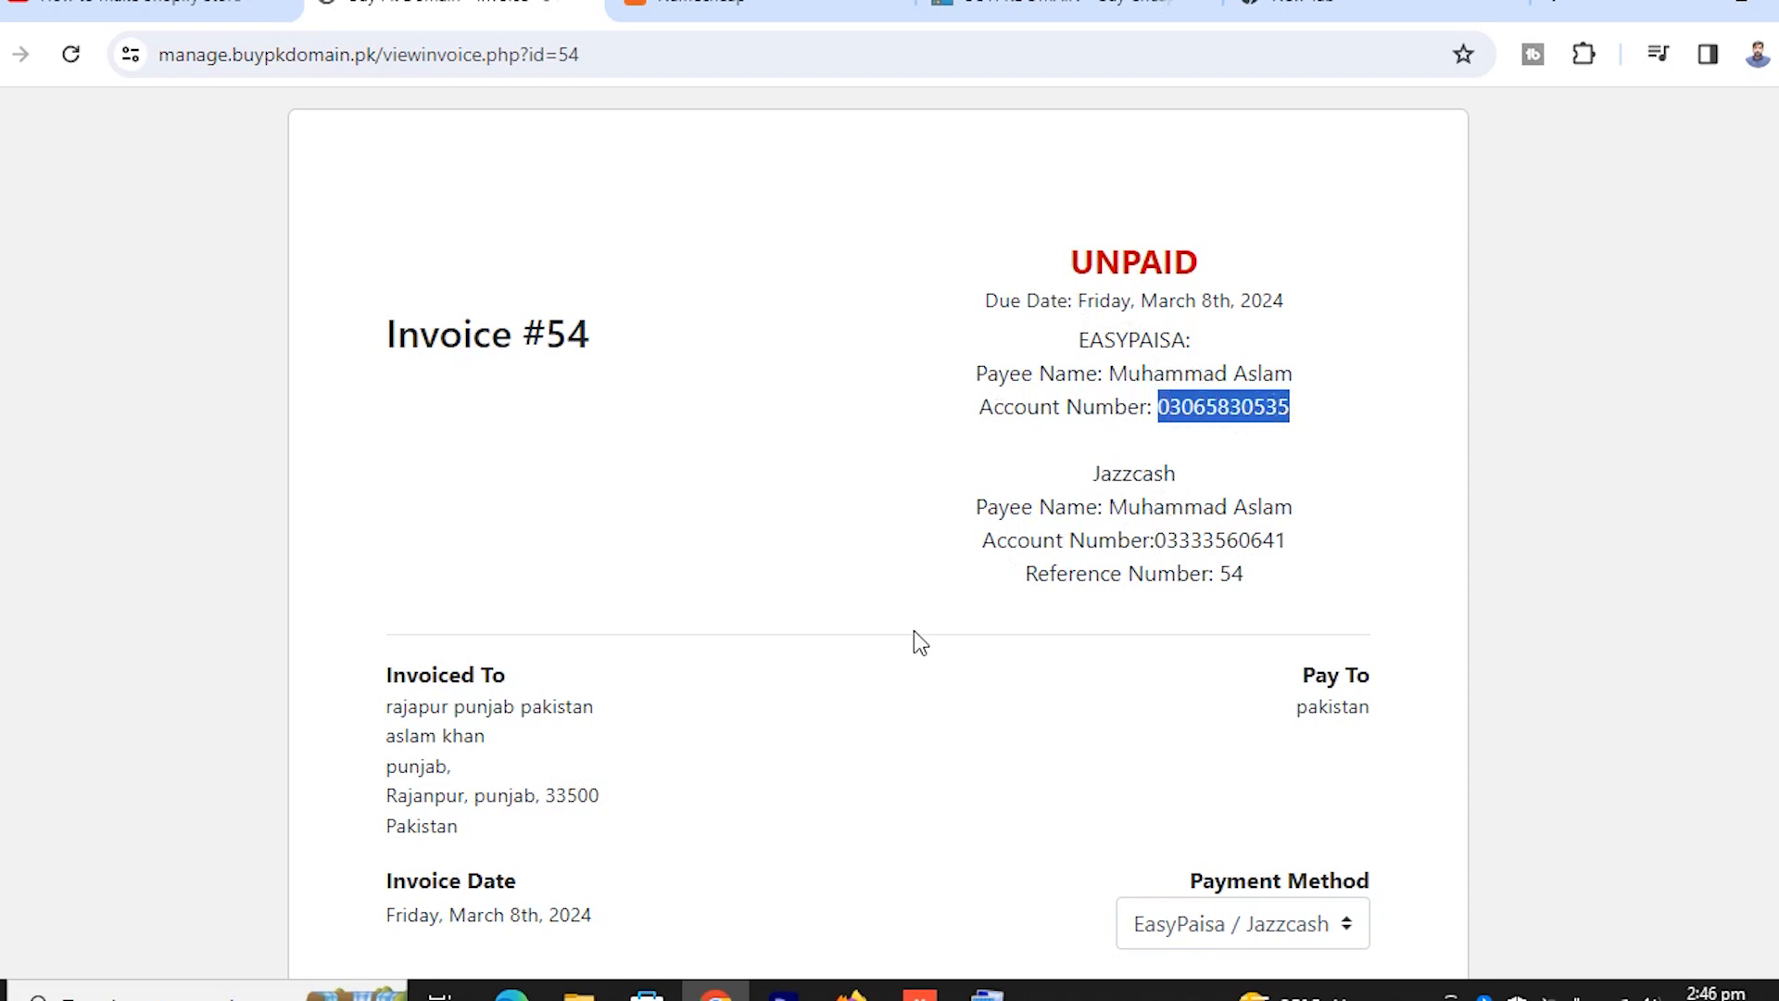
Review the Invoice Items table showing the 11,000 PKR total due
scroll(914, 631, down, 8)
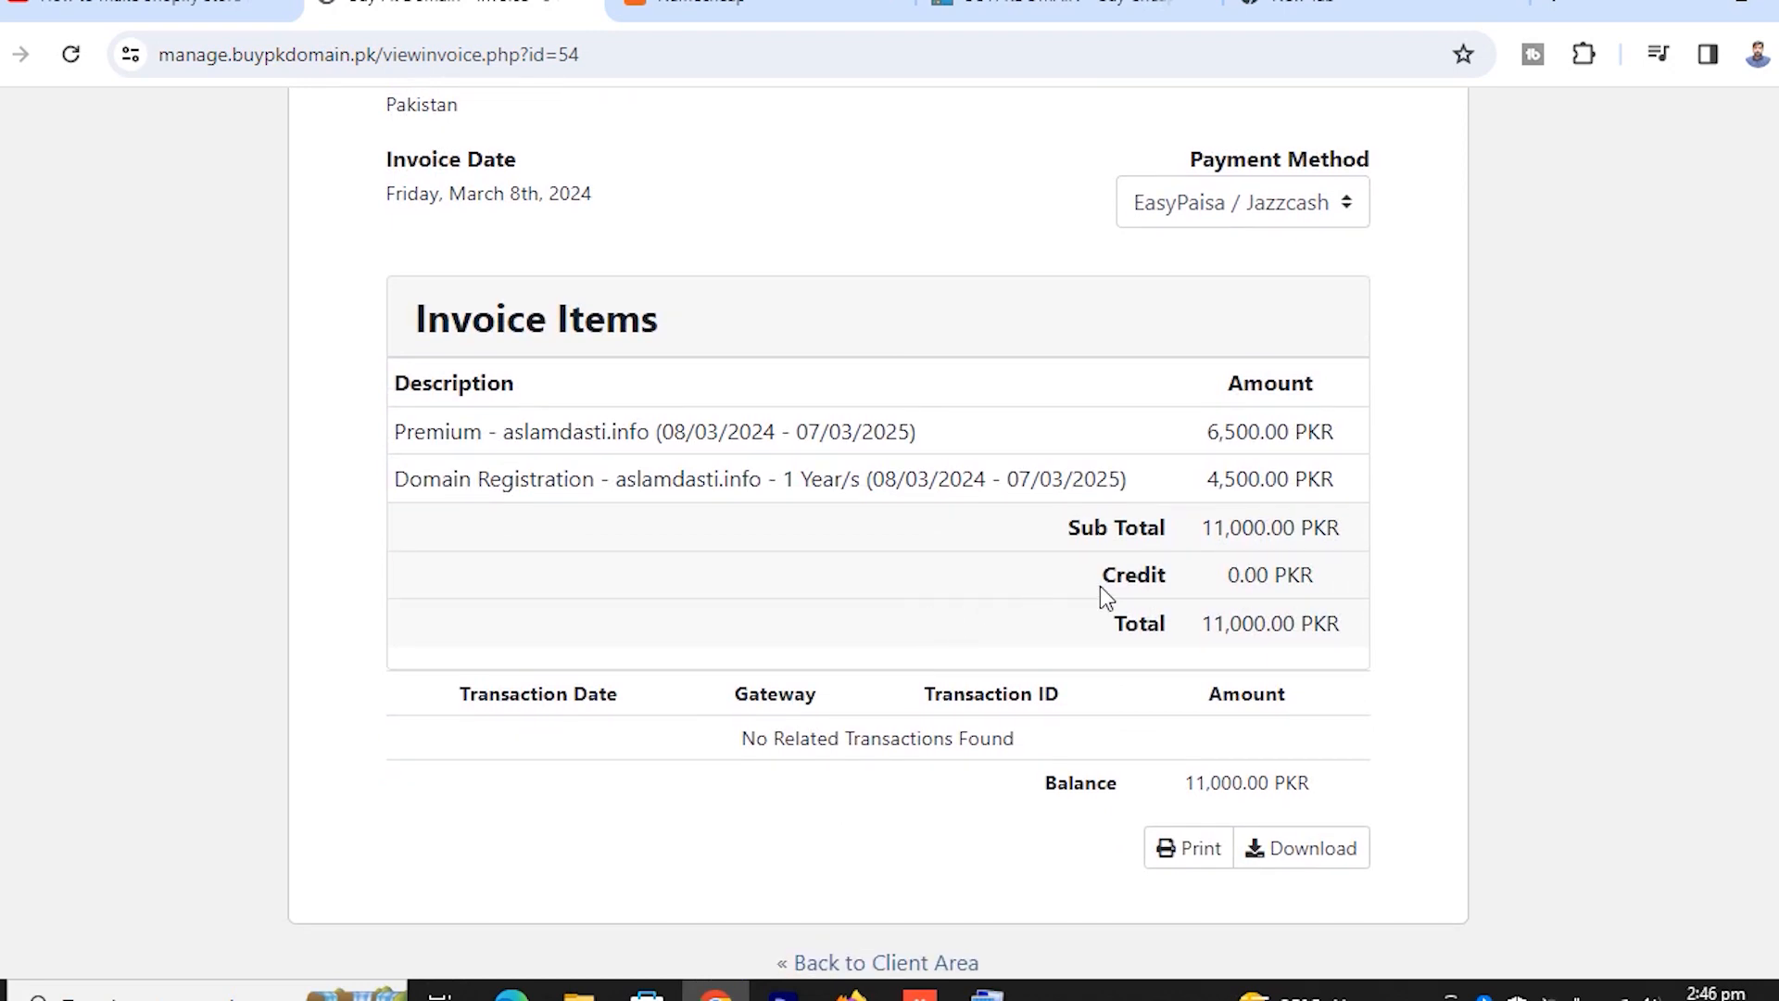
scroll(1089, 593, up, 5)
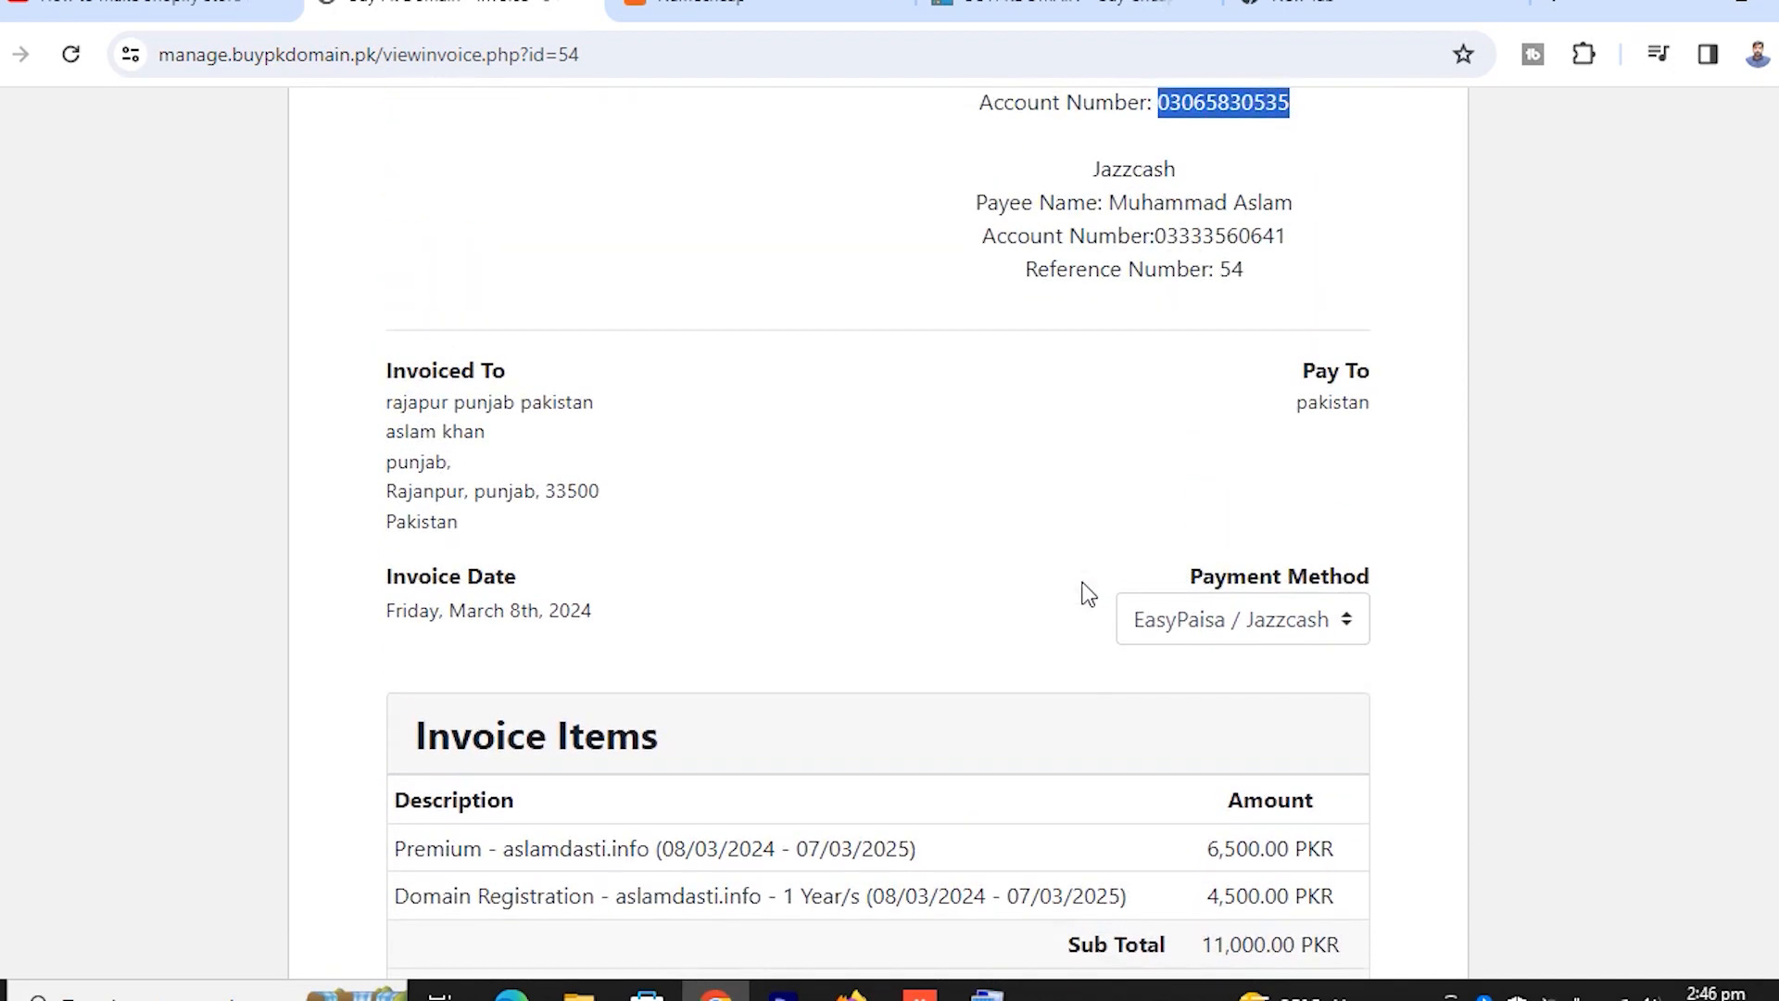
scroll(1089, 593, down, 5)
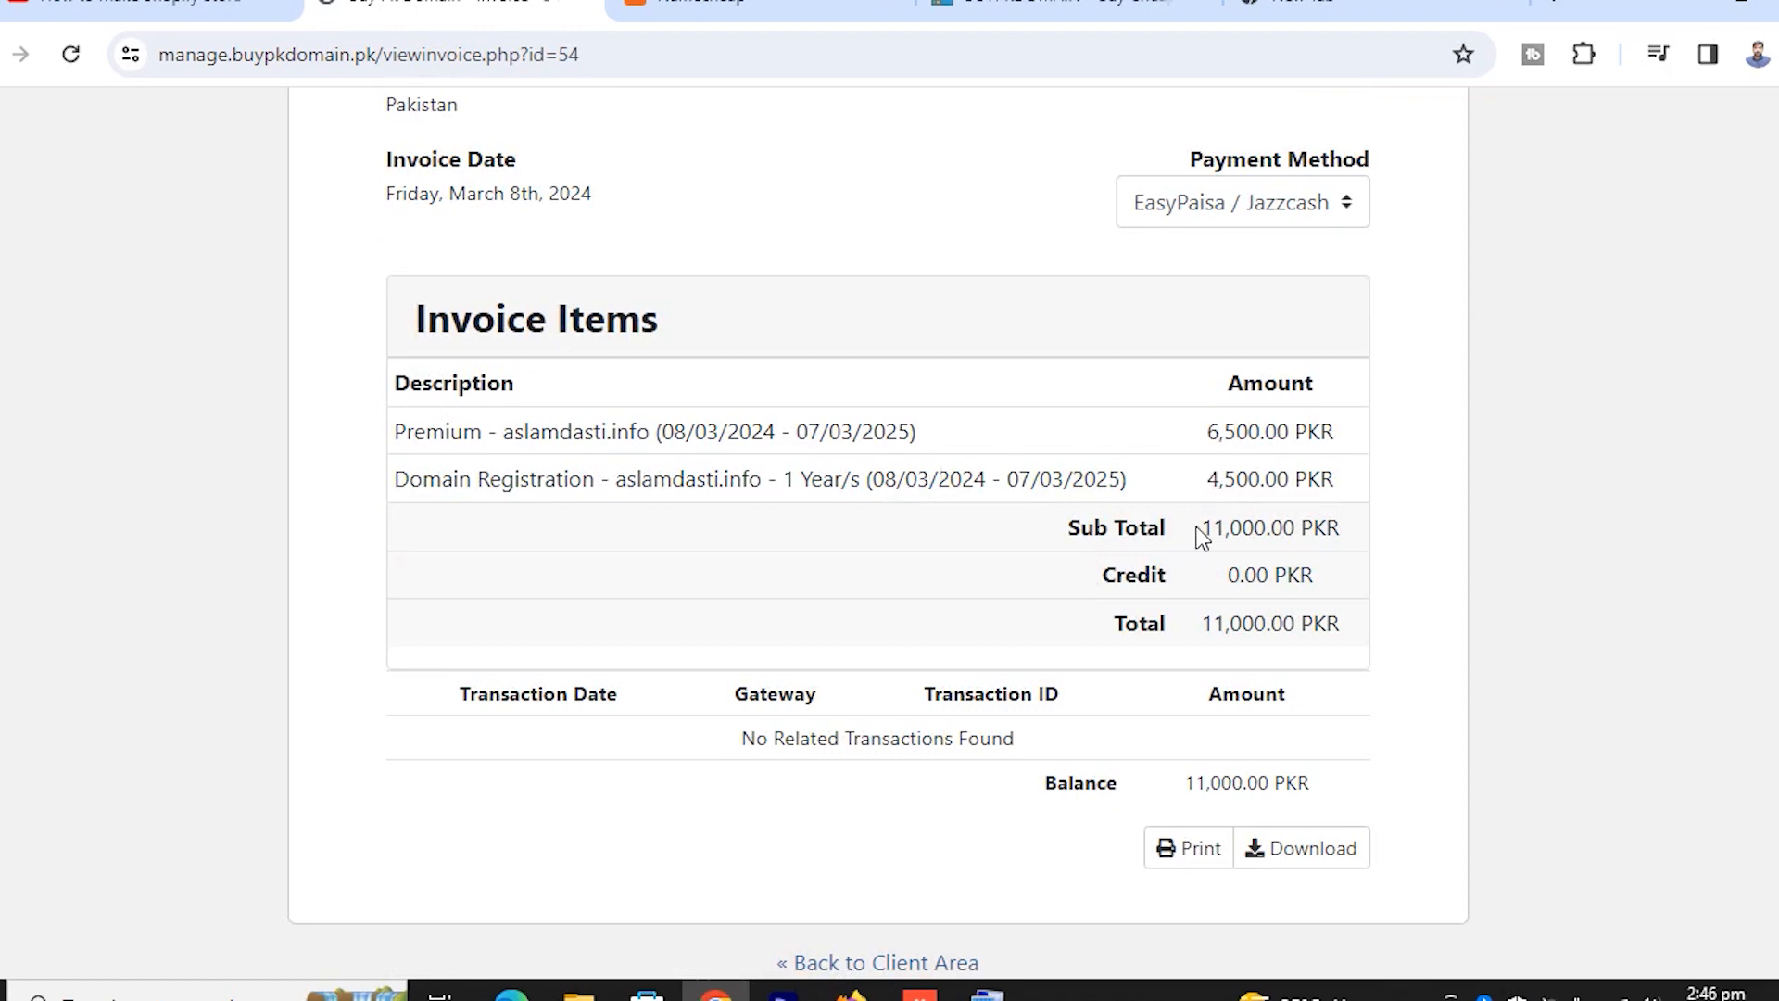
scroll(816, 637, up, 8)
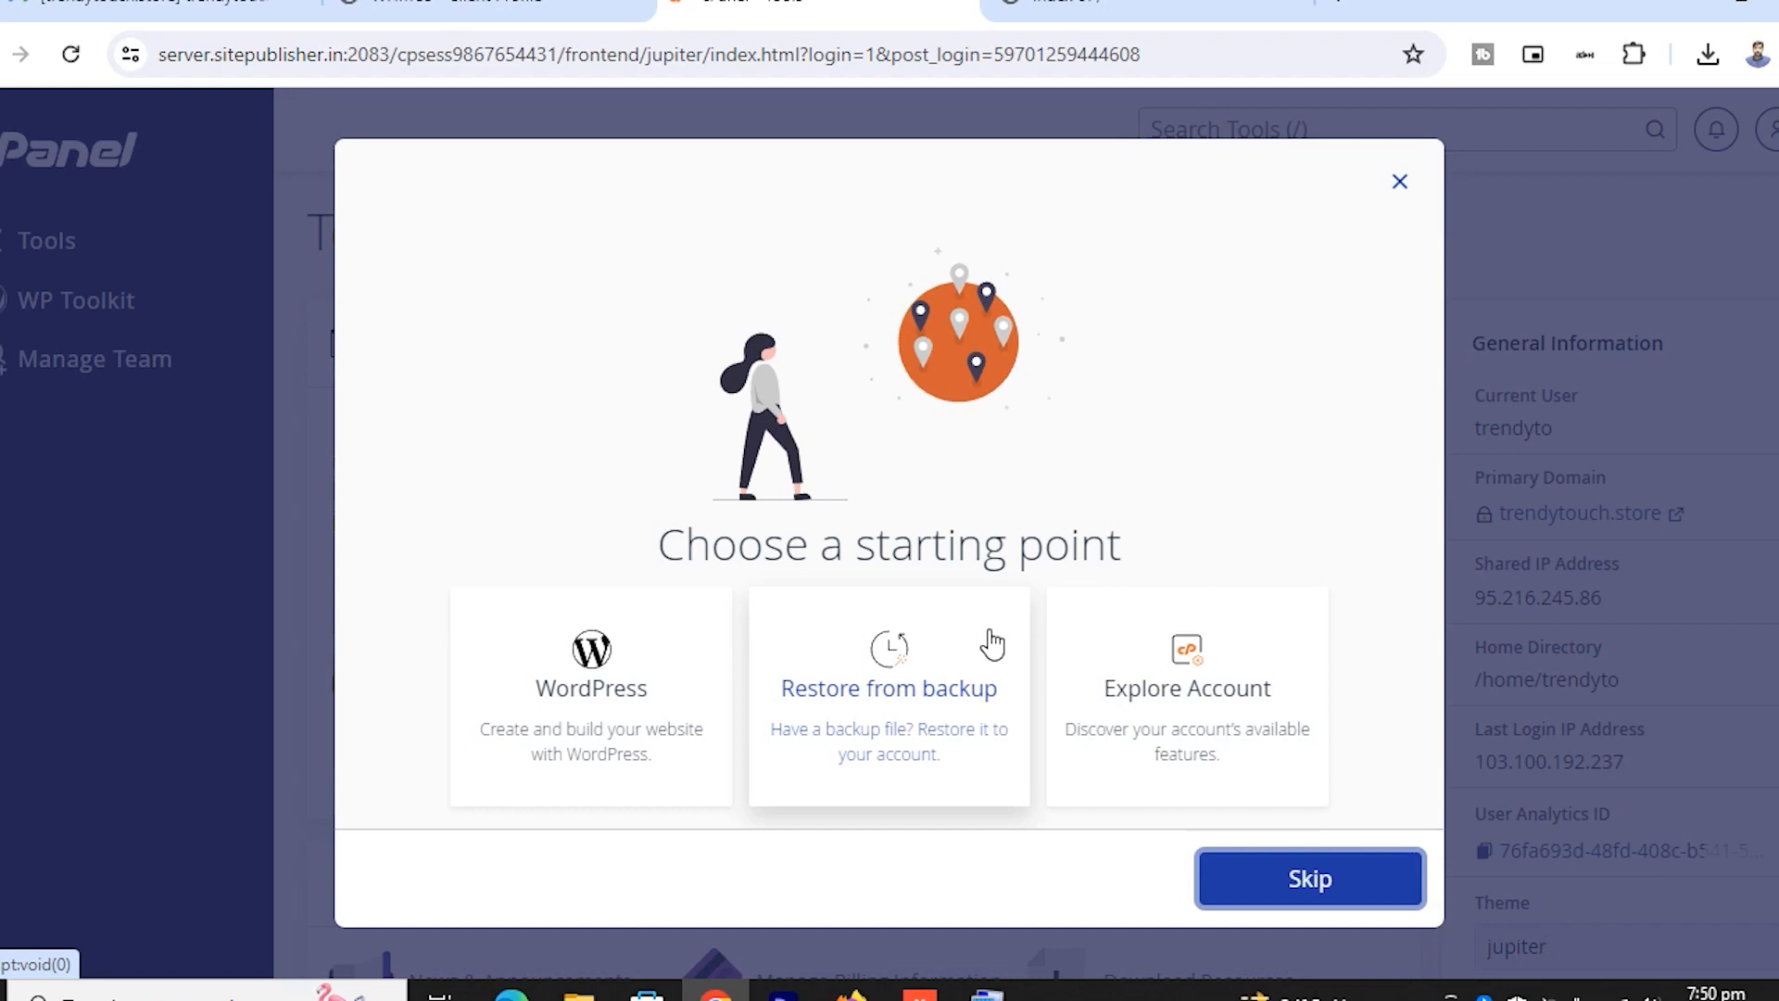
Close the 'Choose a starting point' prompt and open a new blank browser tab
click(1400, 183)
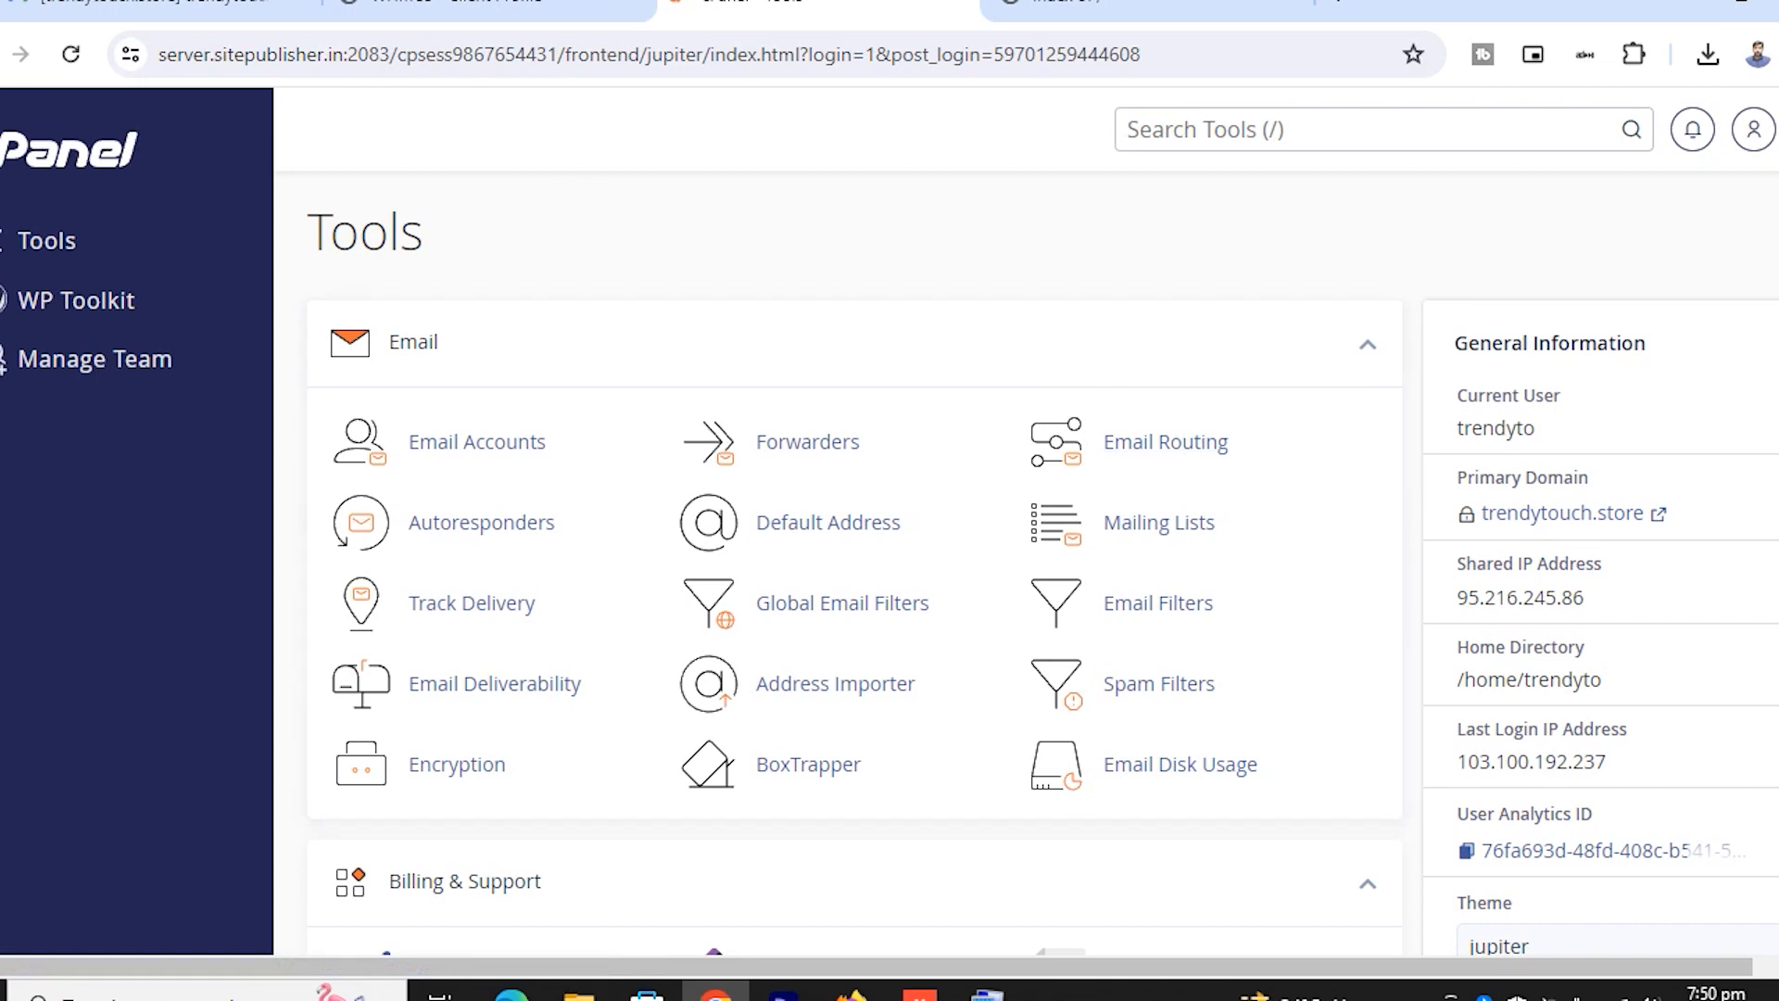
click(1346, 5)
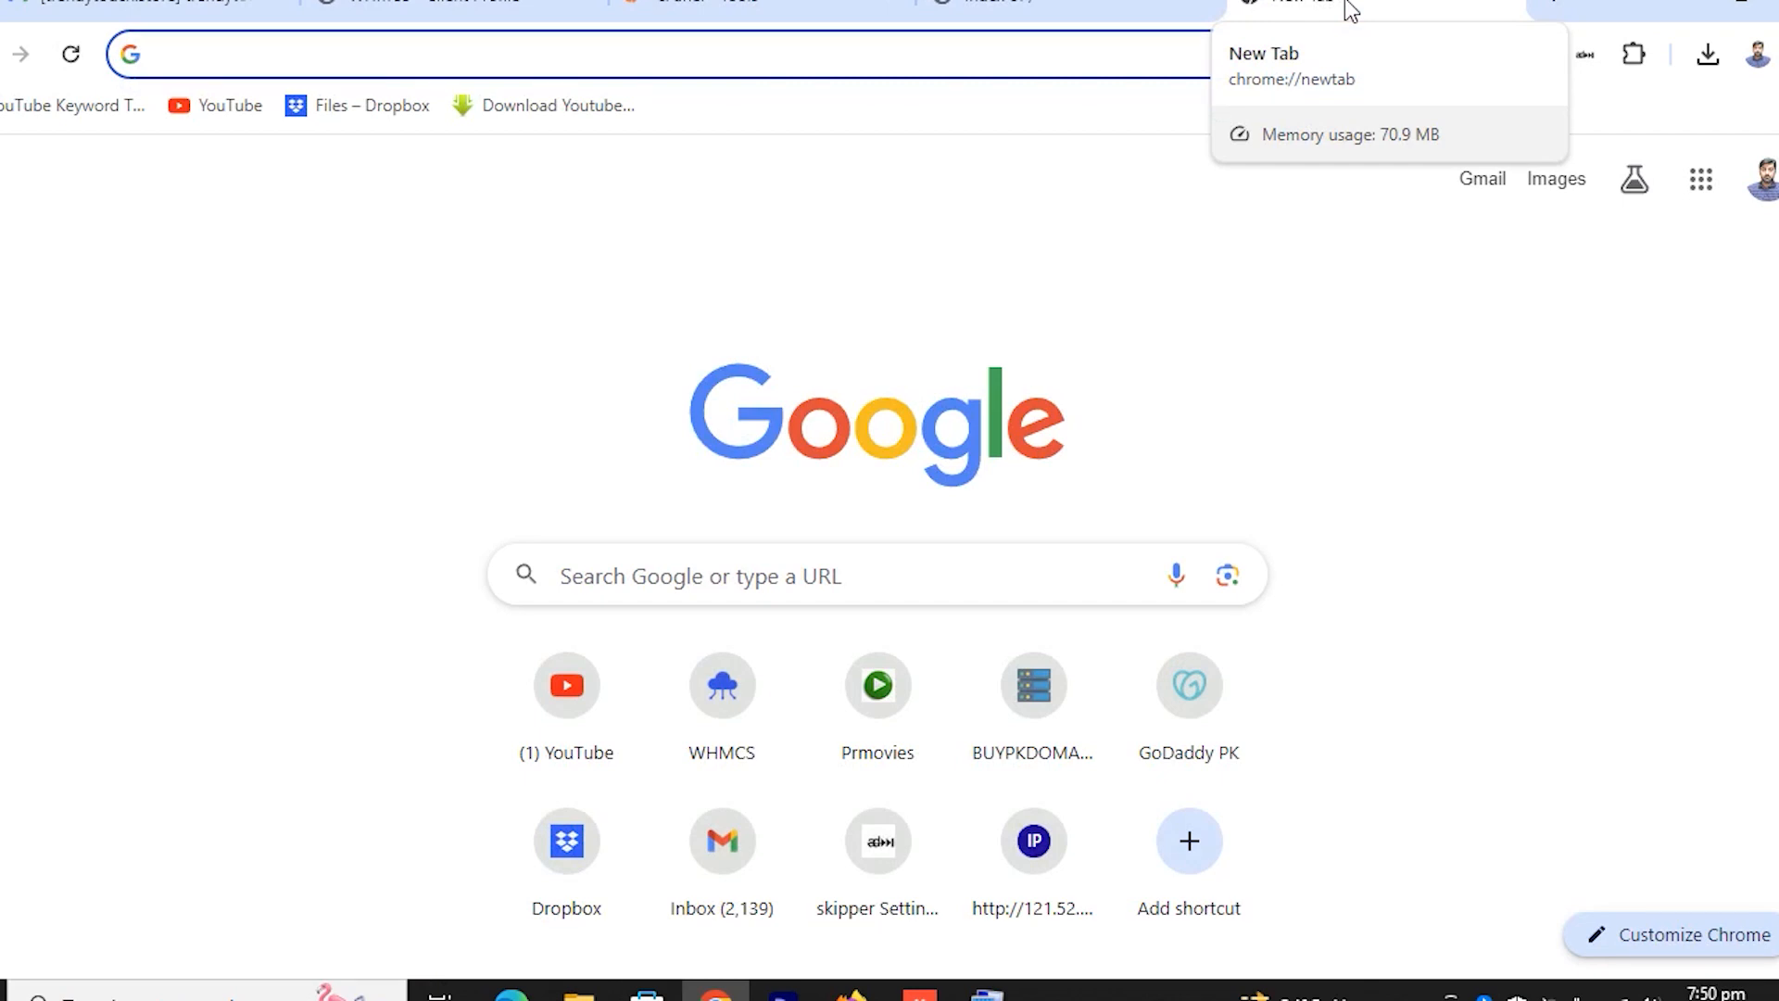
Load trendytouch.store/cpanel in the new tab to reach the cPanel login page
text(tre)
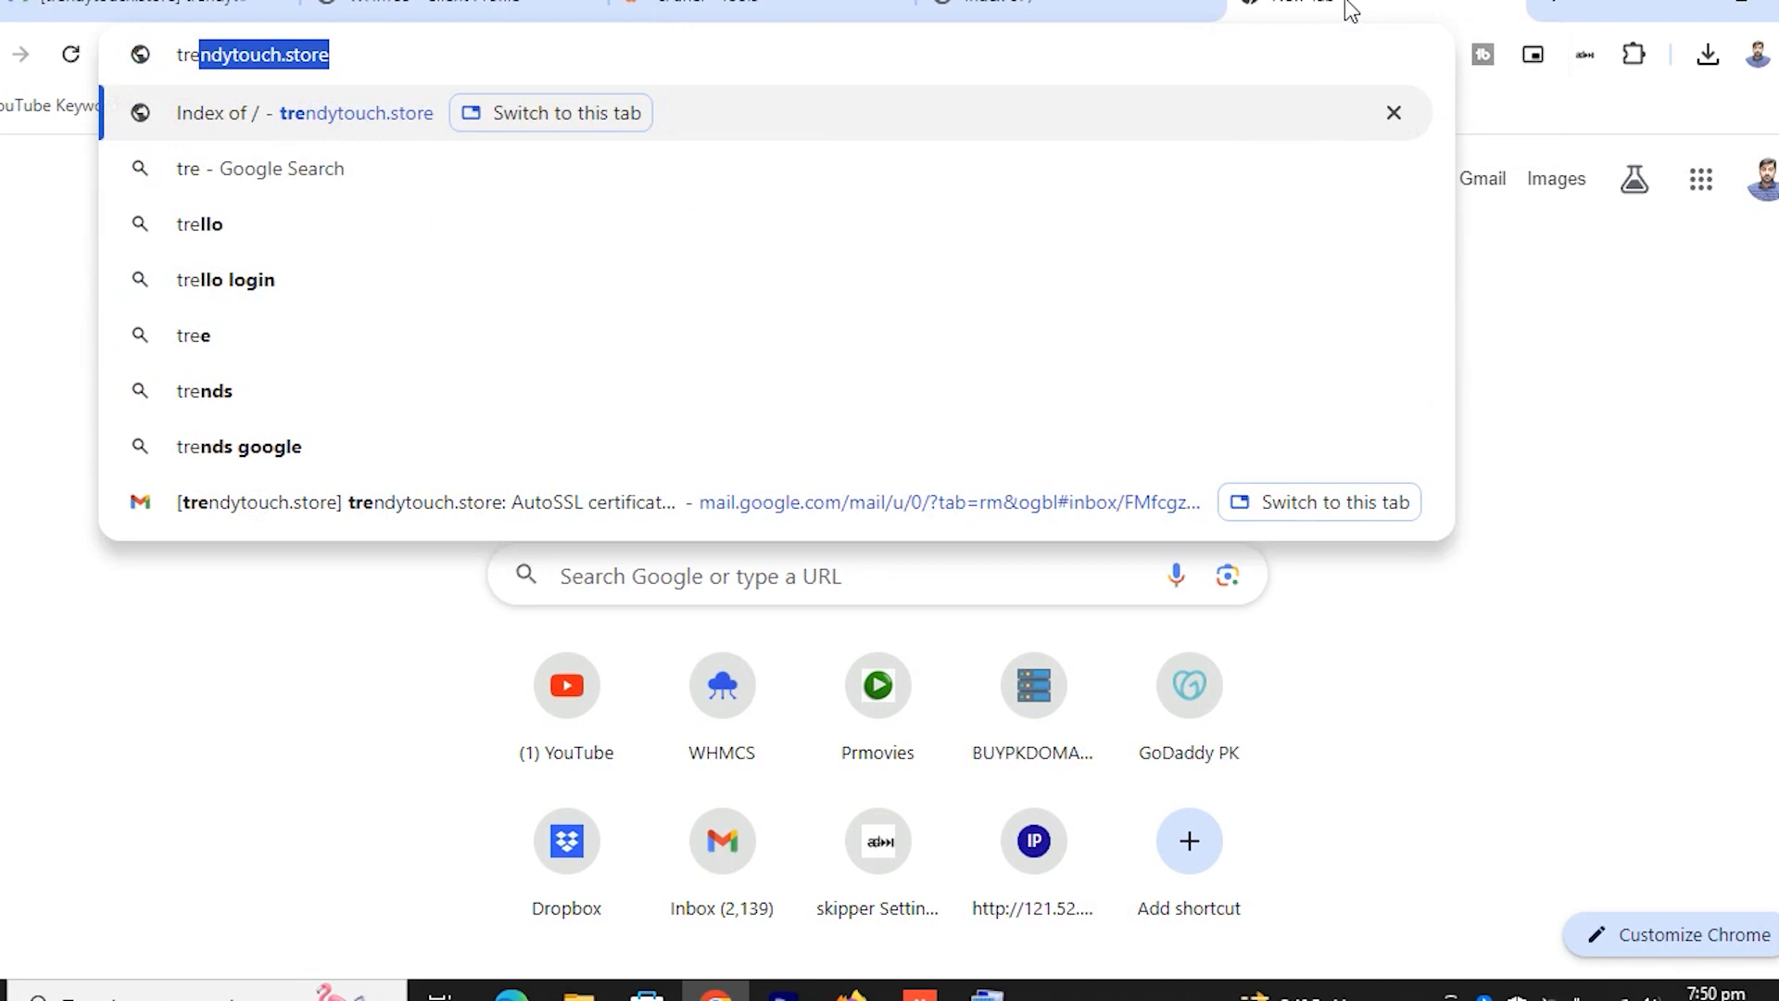
key(Right)
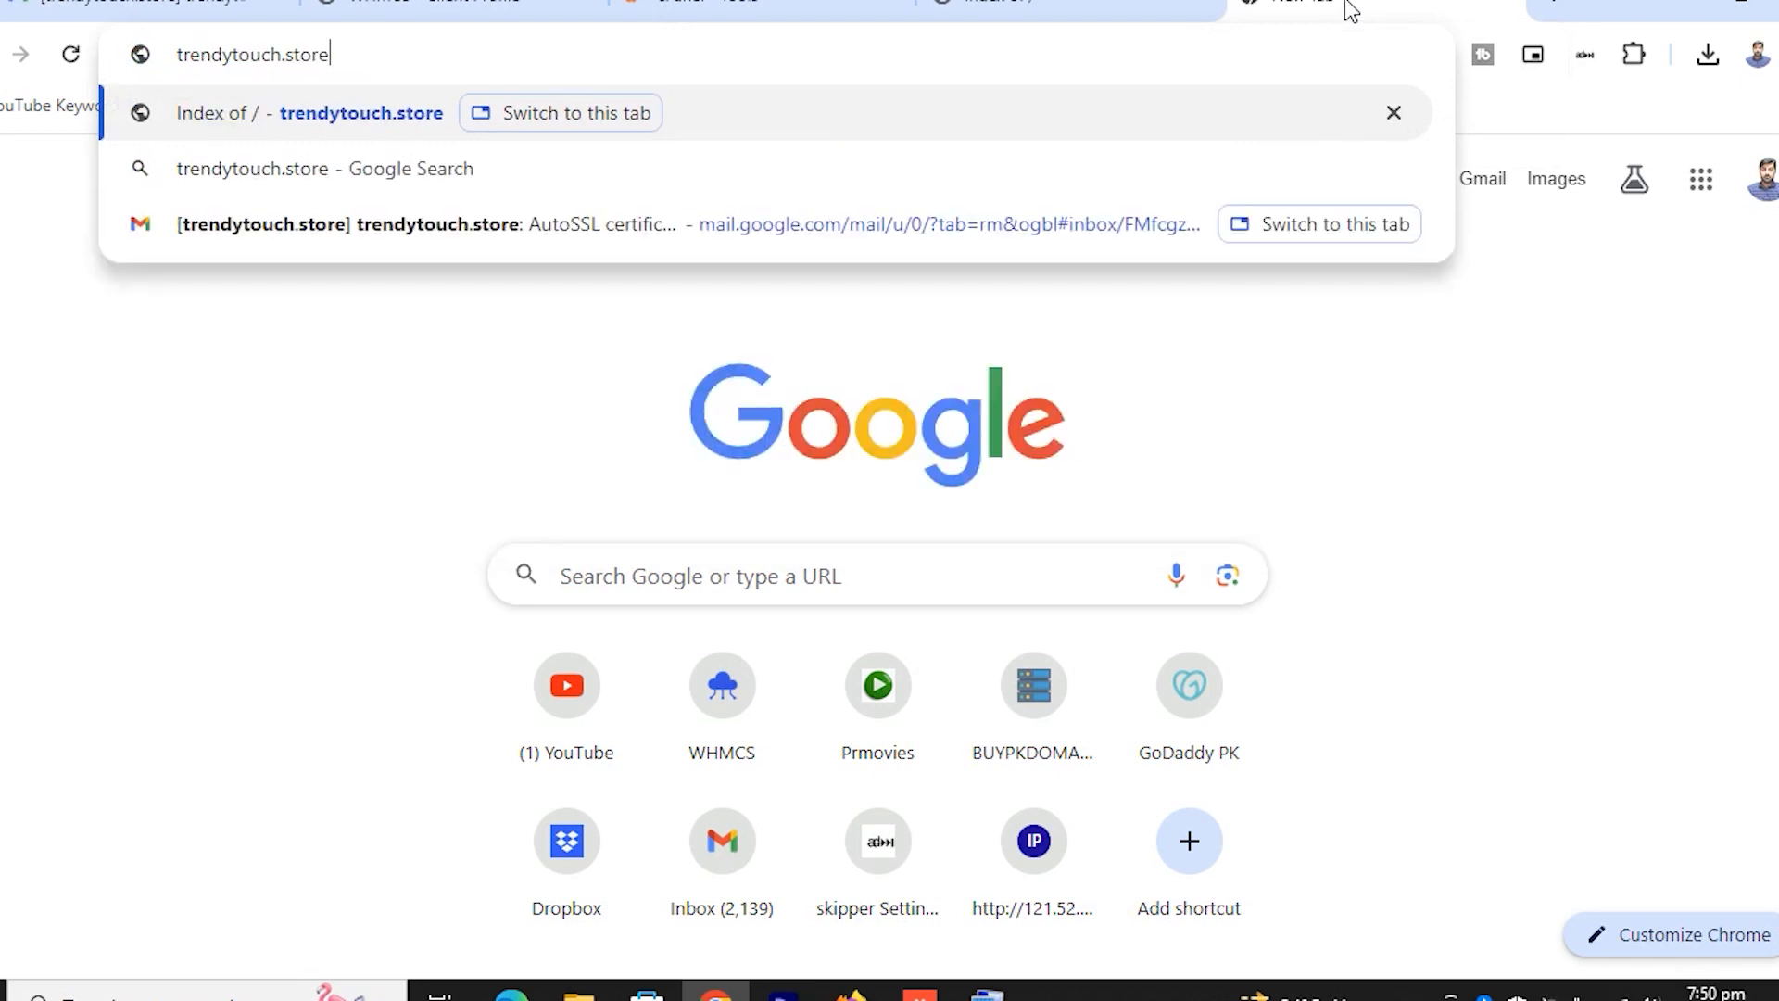
text(.)
key(BackSpace)
text(/)
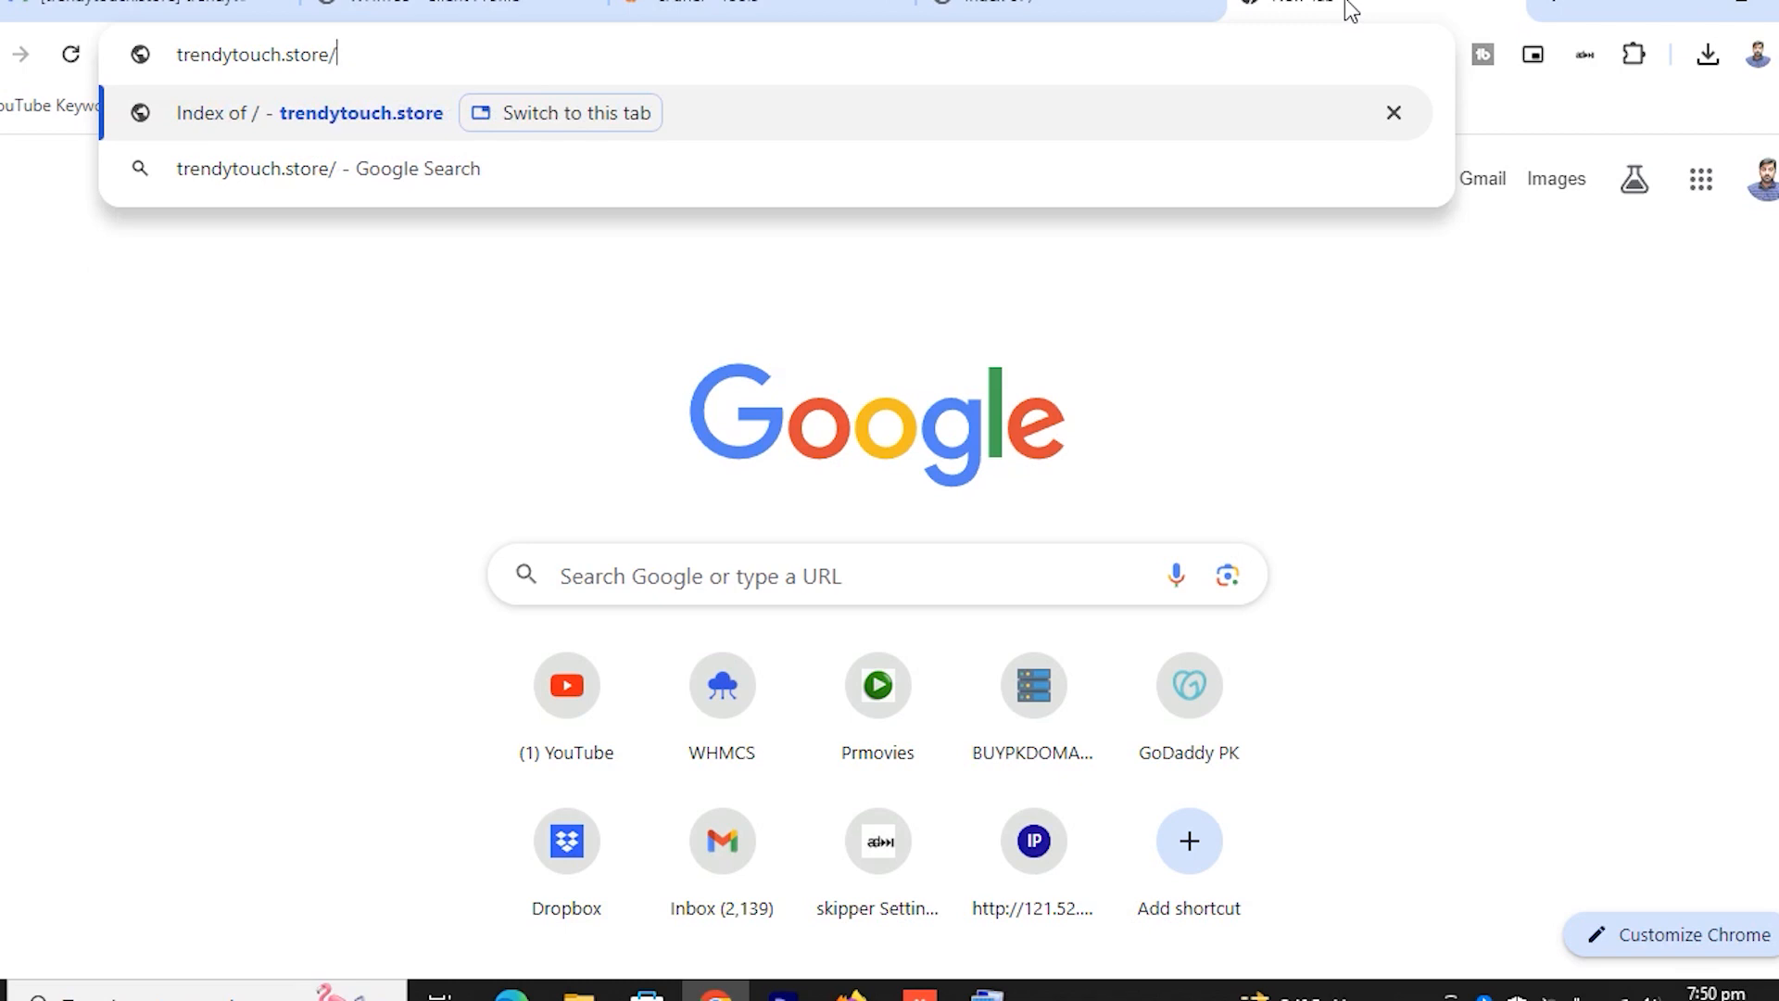
text(coabe)
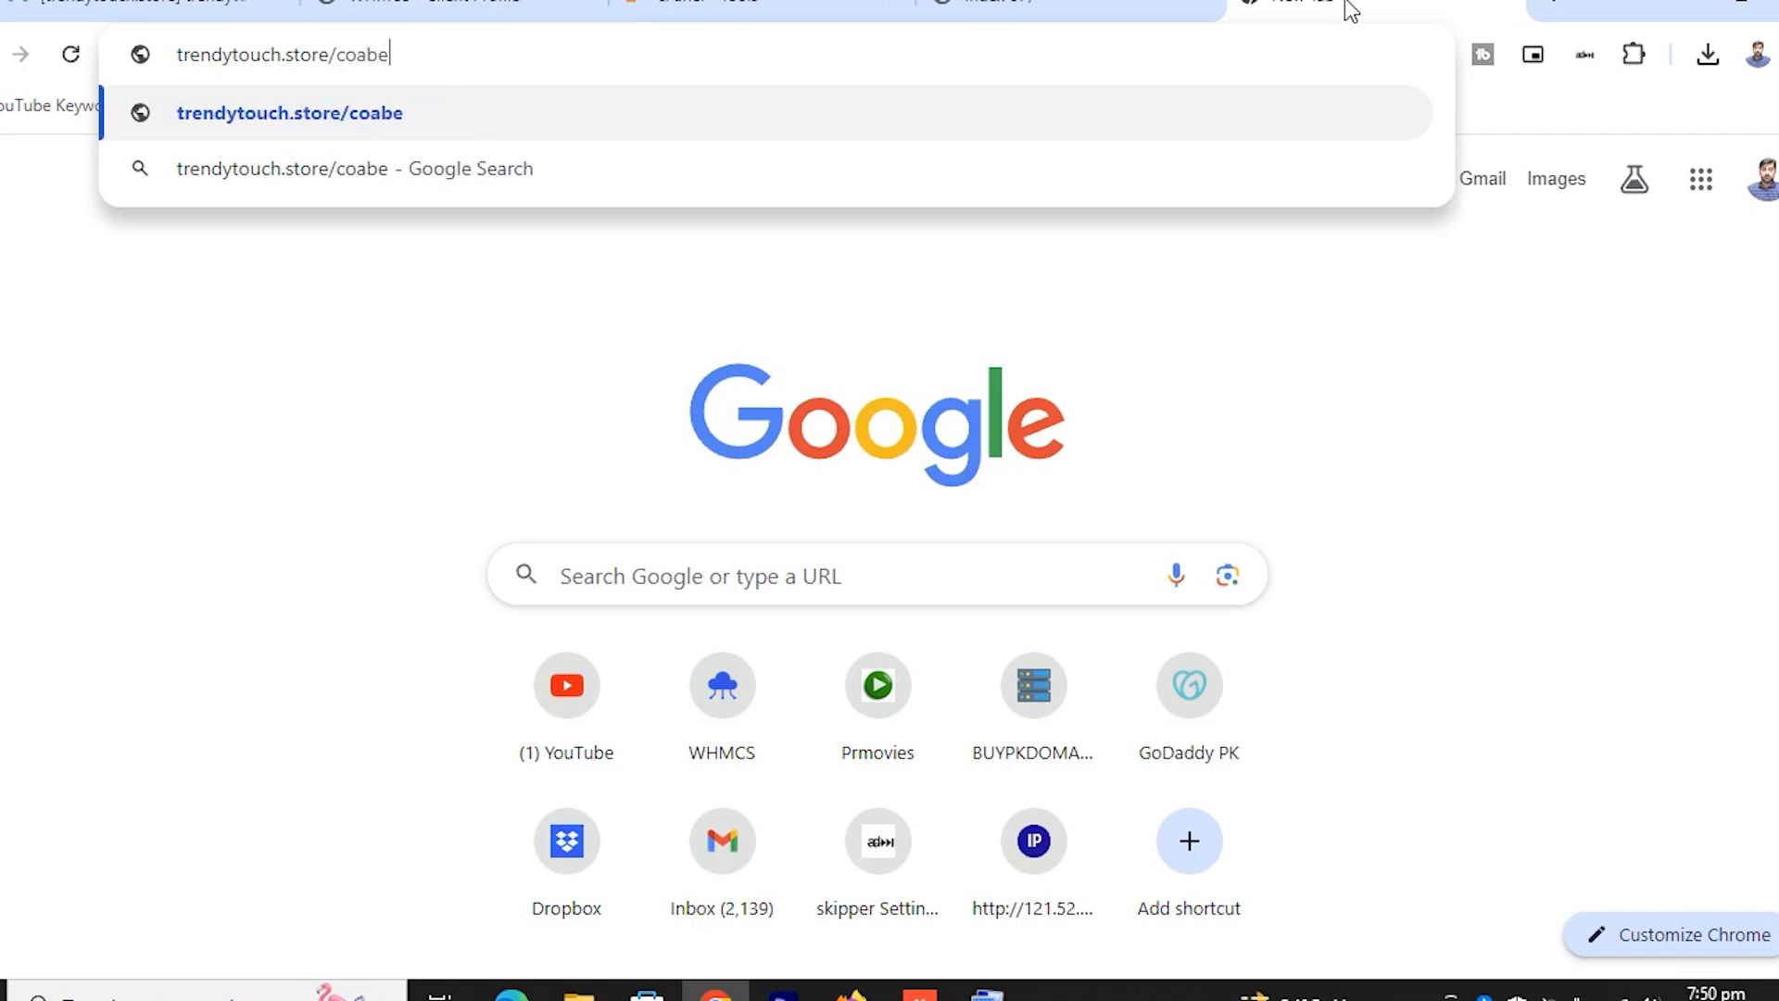
key(BackSpace)
key(BackSpace)
key(BackSpace)
key(BackSpace)
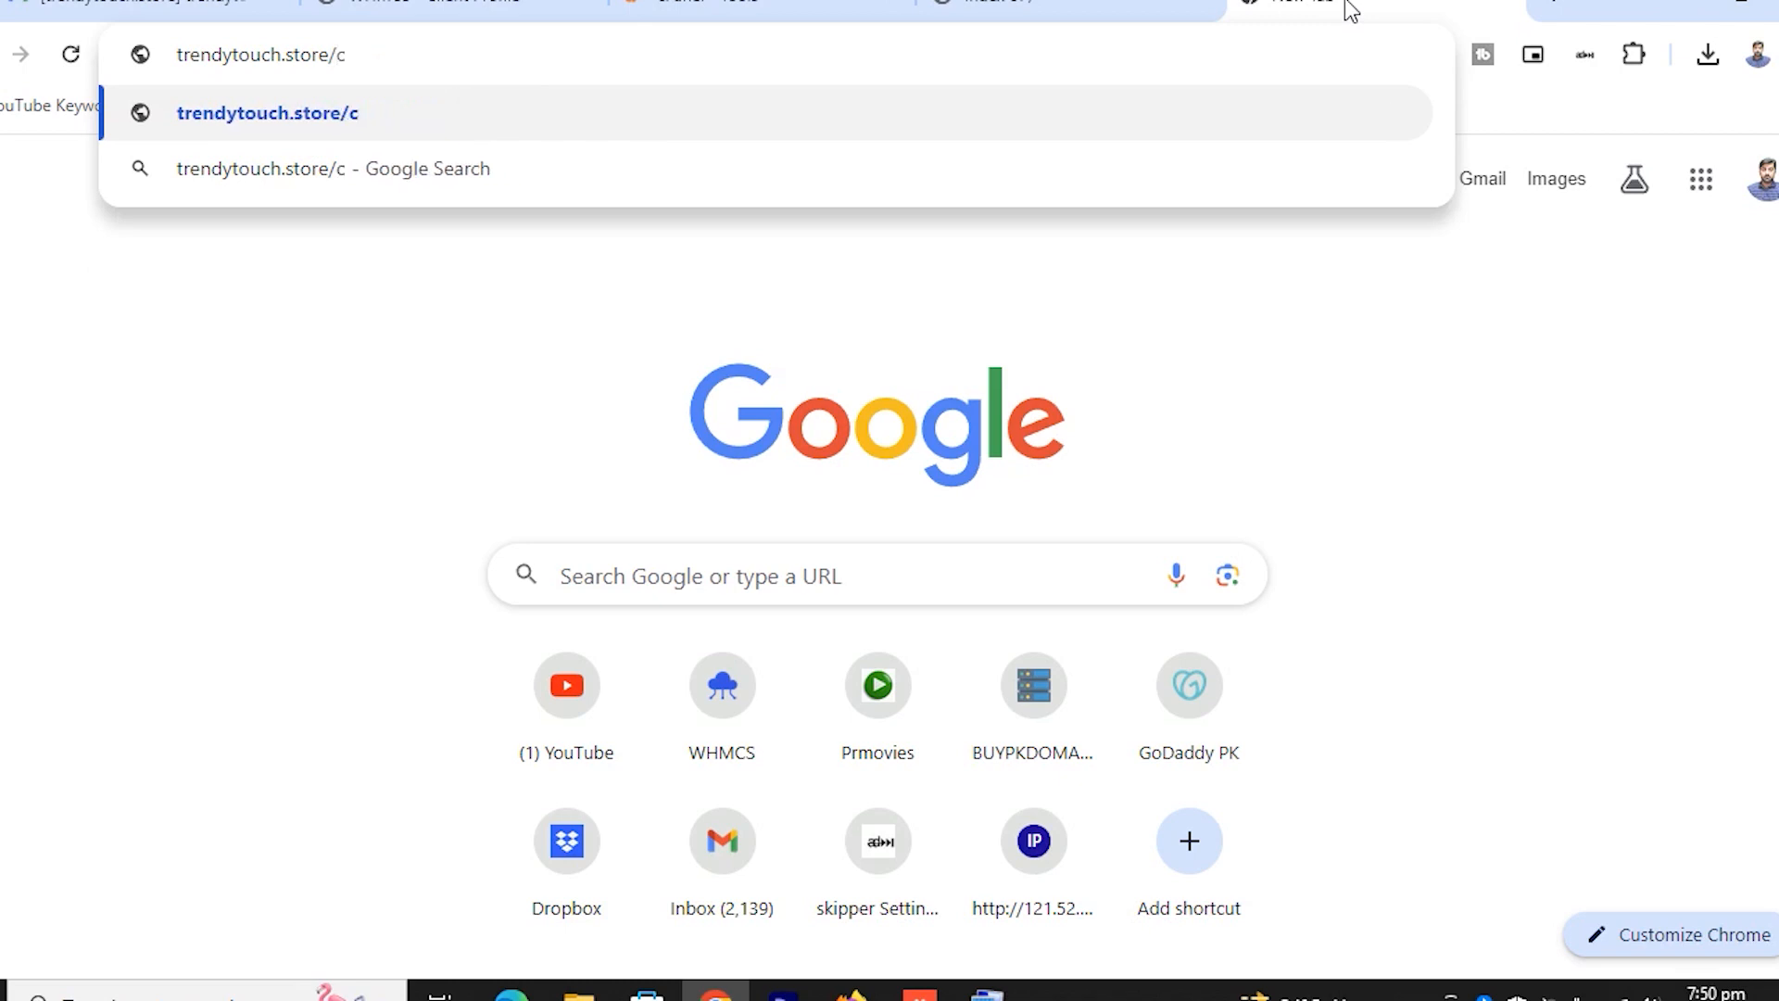
text(pane)
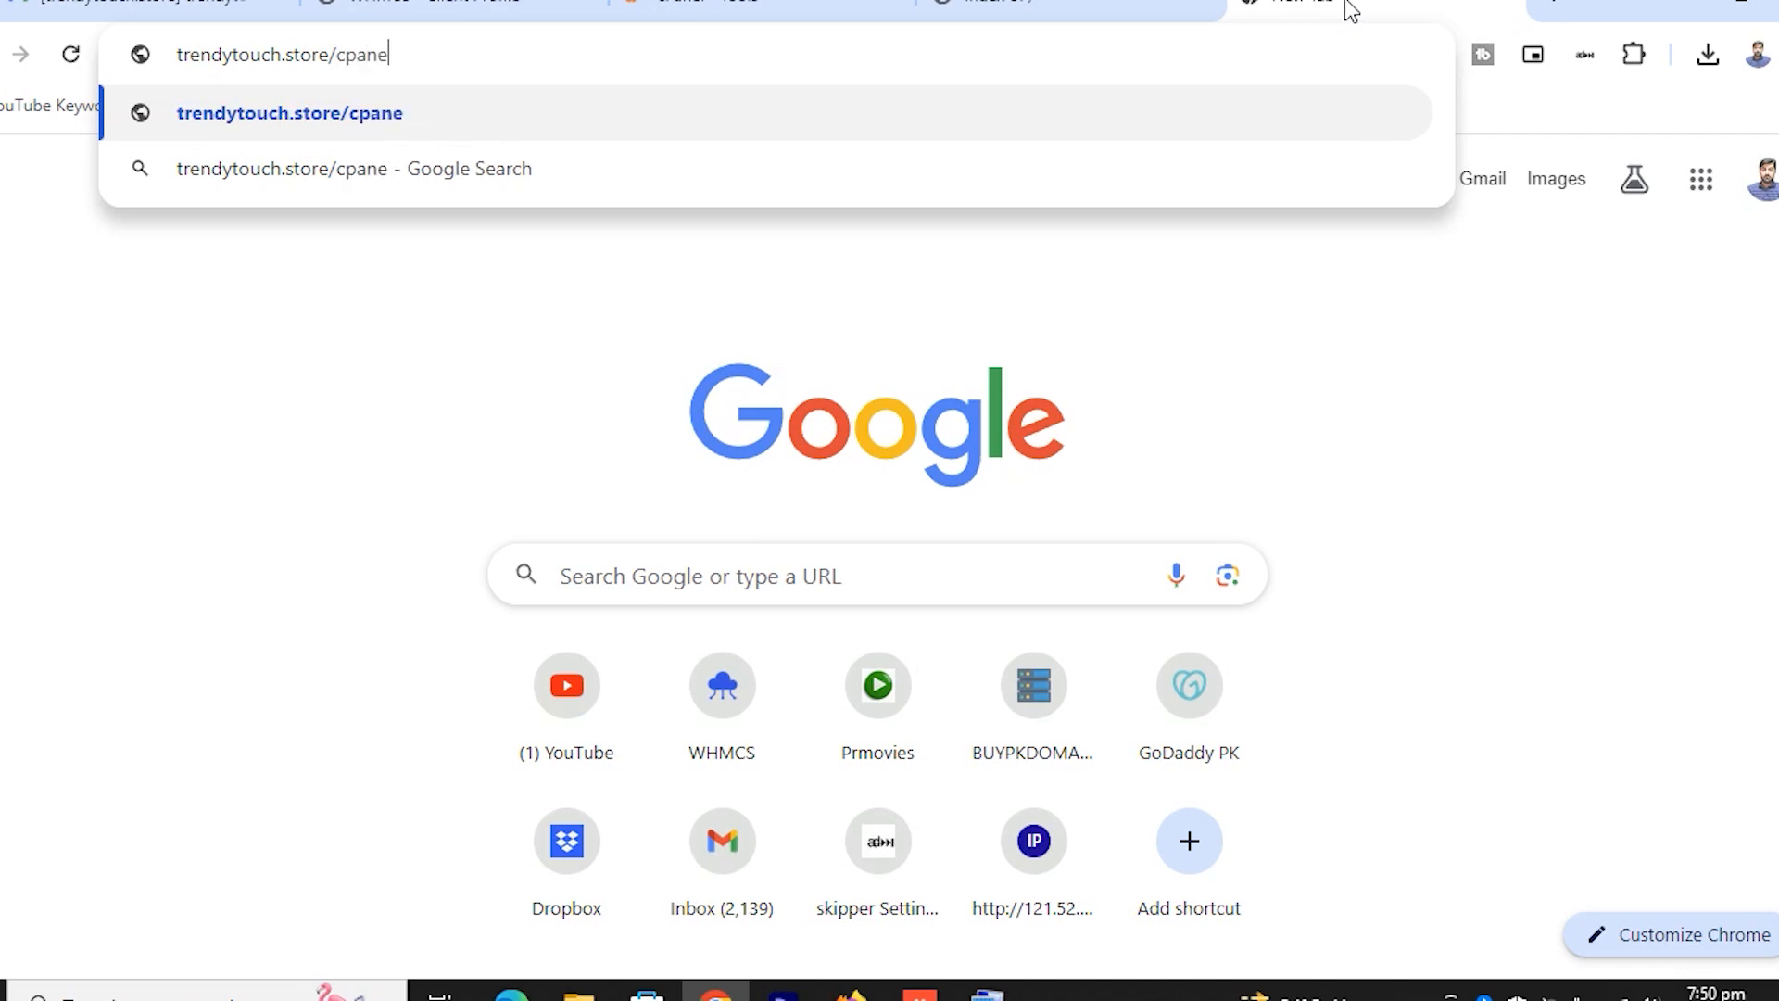
text(l)
key(Return)
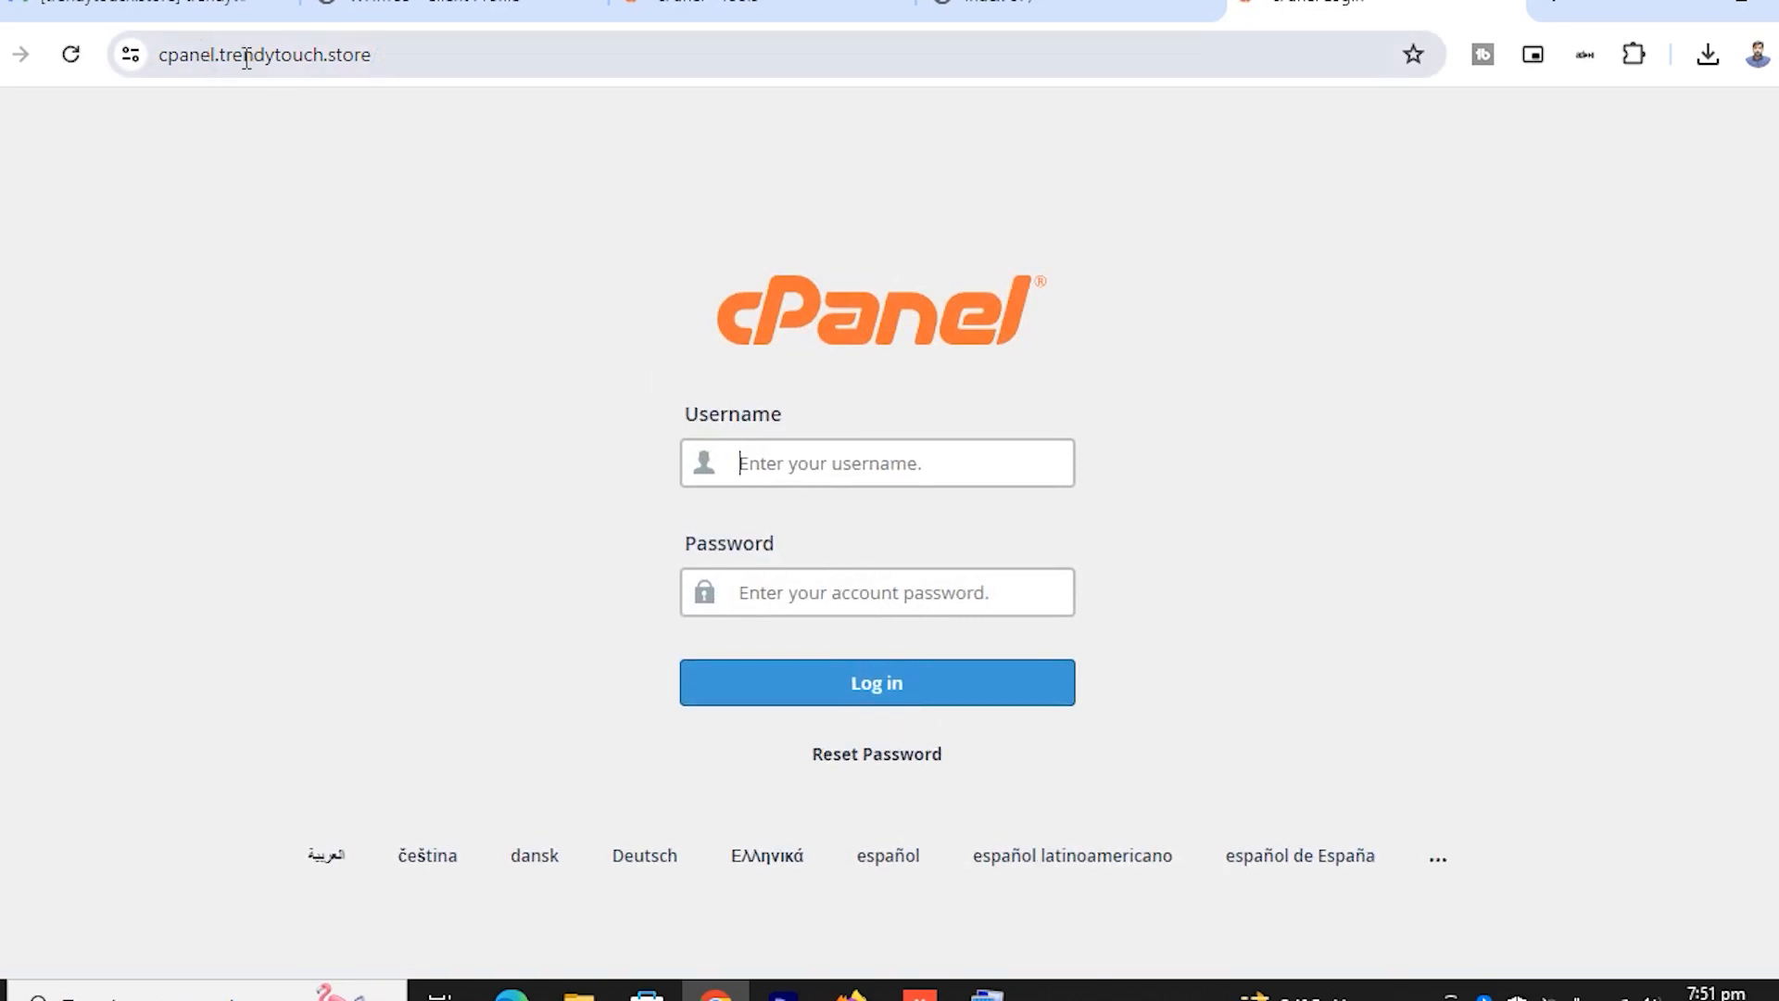
Return to the logged-in cPanel Tools tab and open Softaculous Apps Installer under Software
drag(162, 58, 375, 58)
click(400, 63)
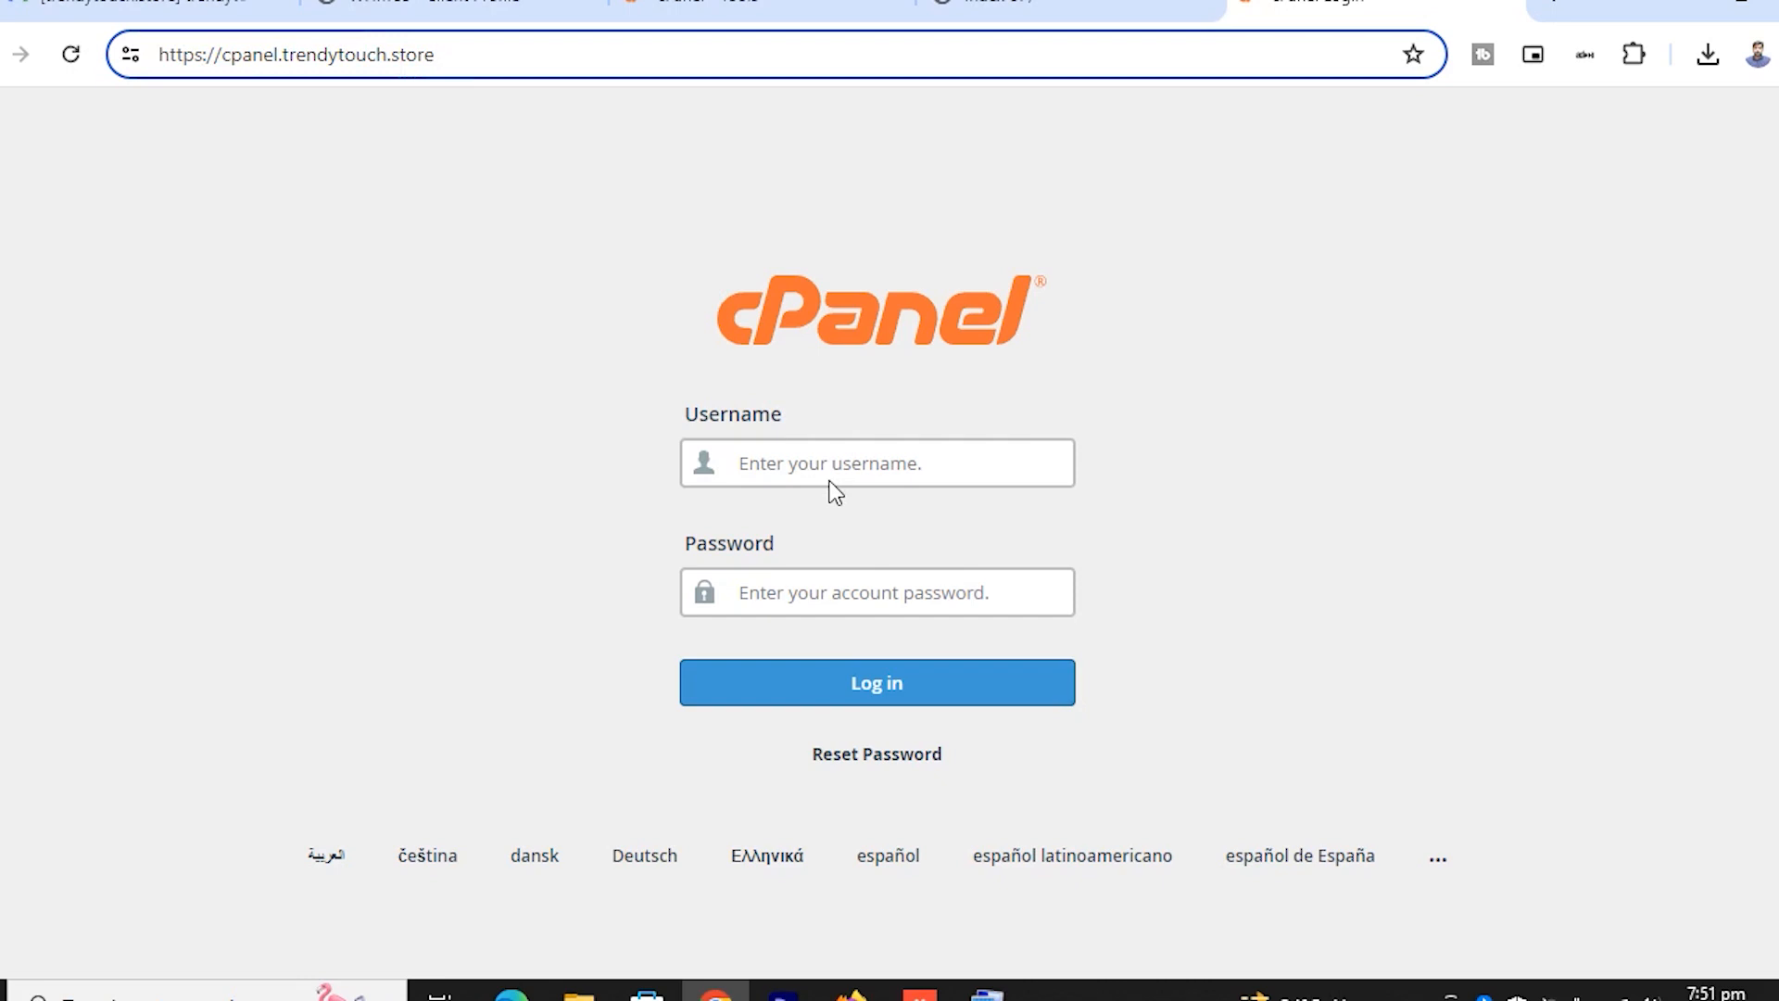
click(669, 5)
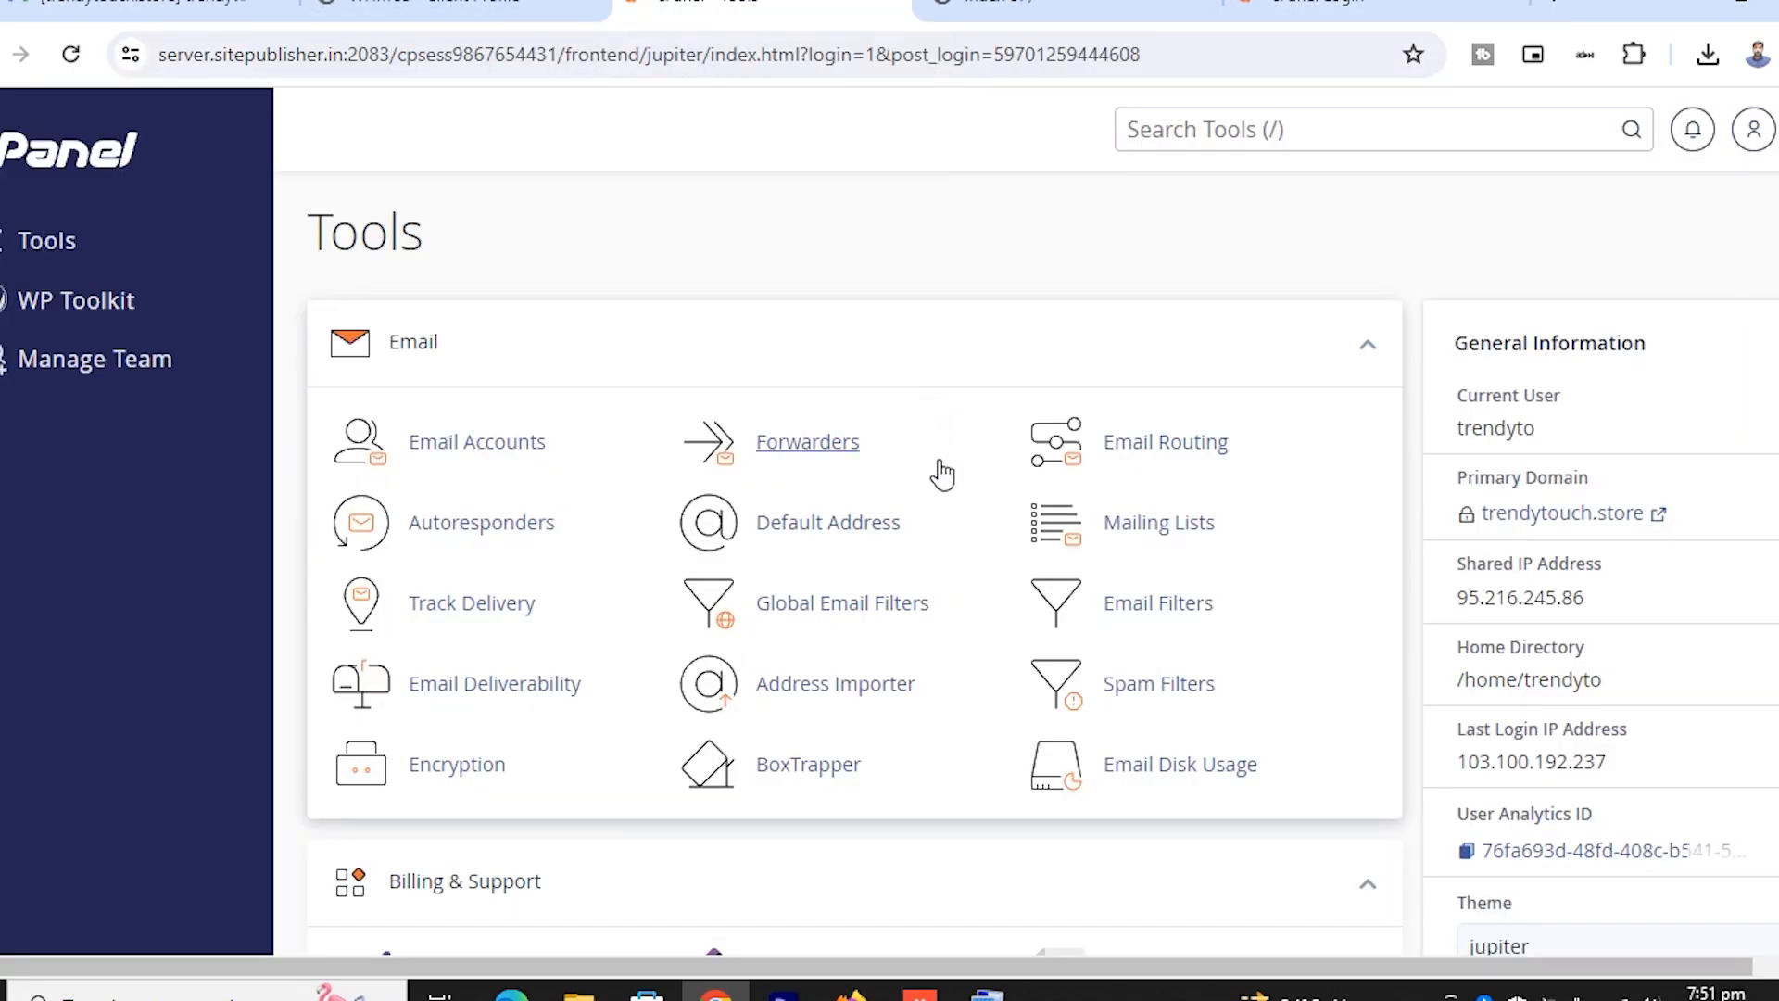
scroll(942, 475, down, 6)
scroll(931, 507, down, 5)
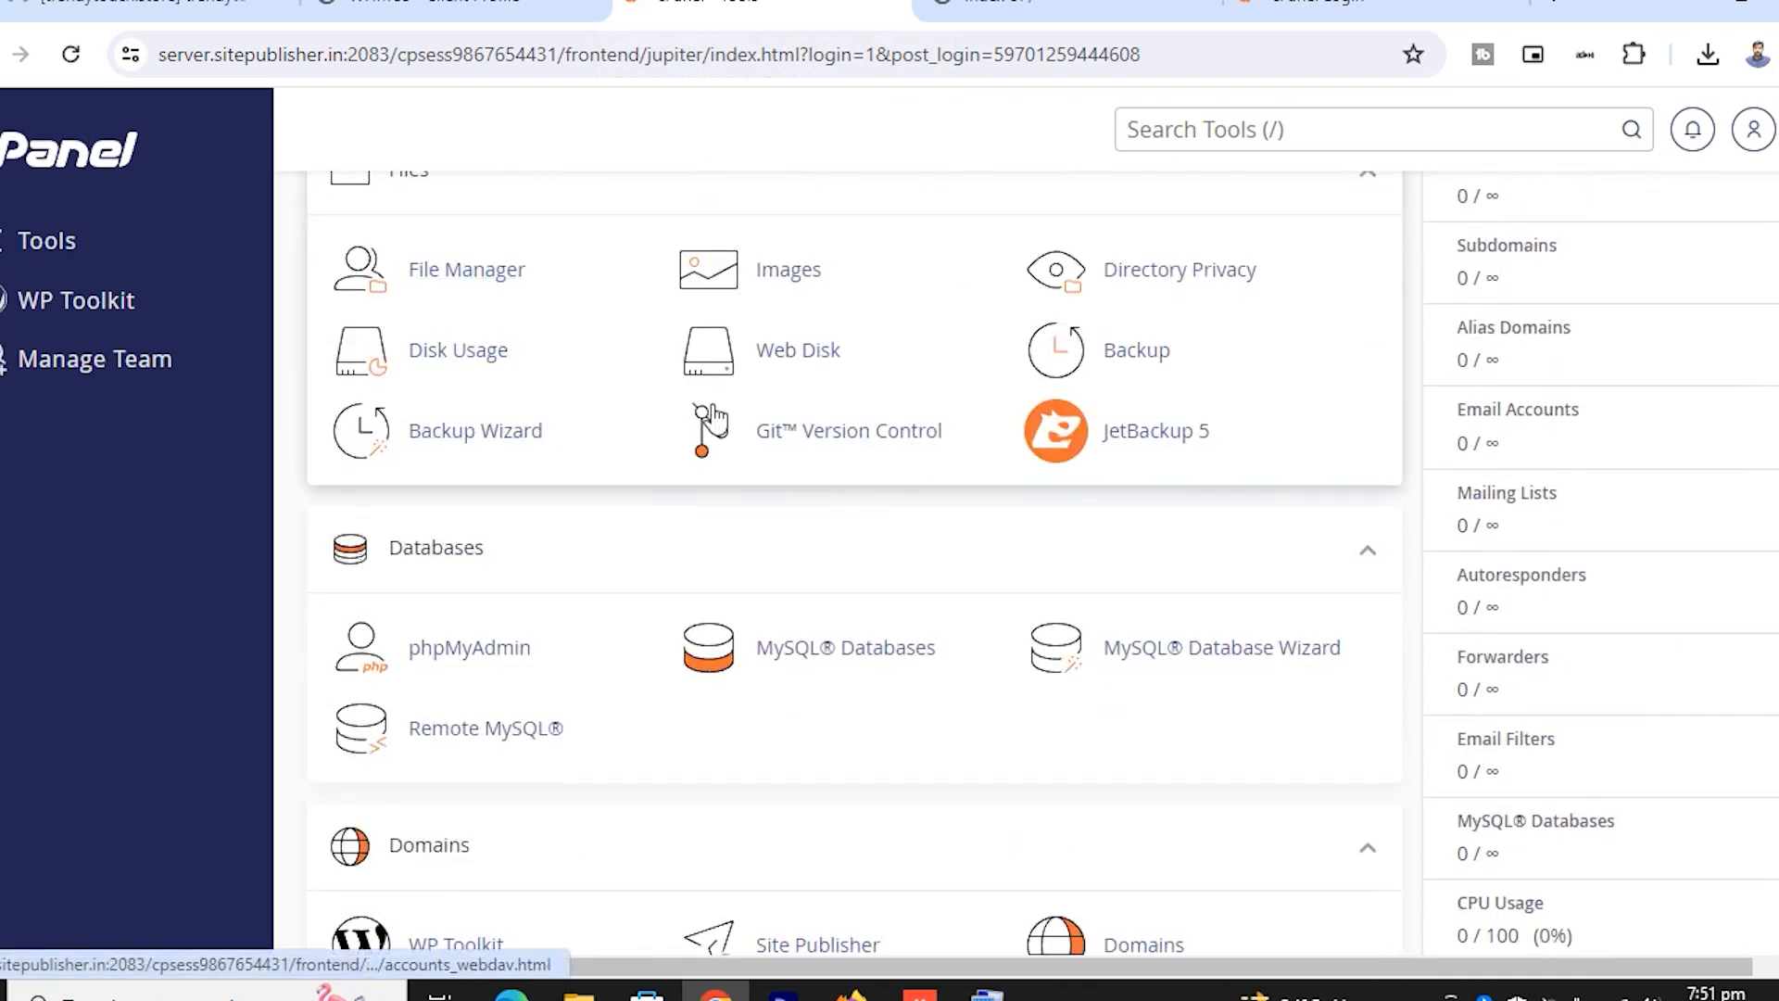
scroll(695, 468, down, 5)
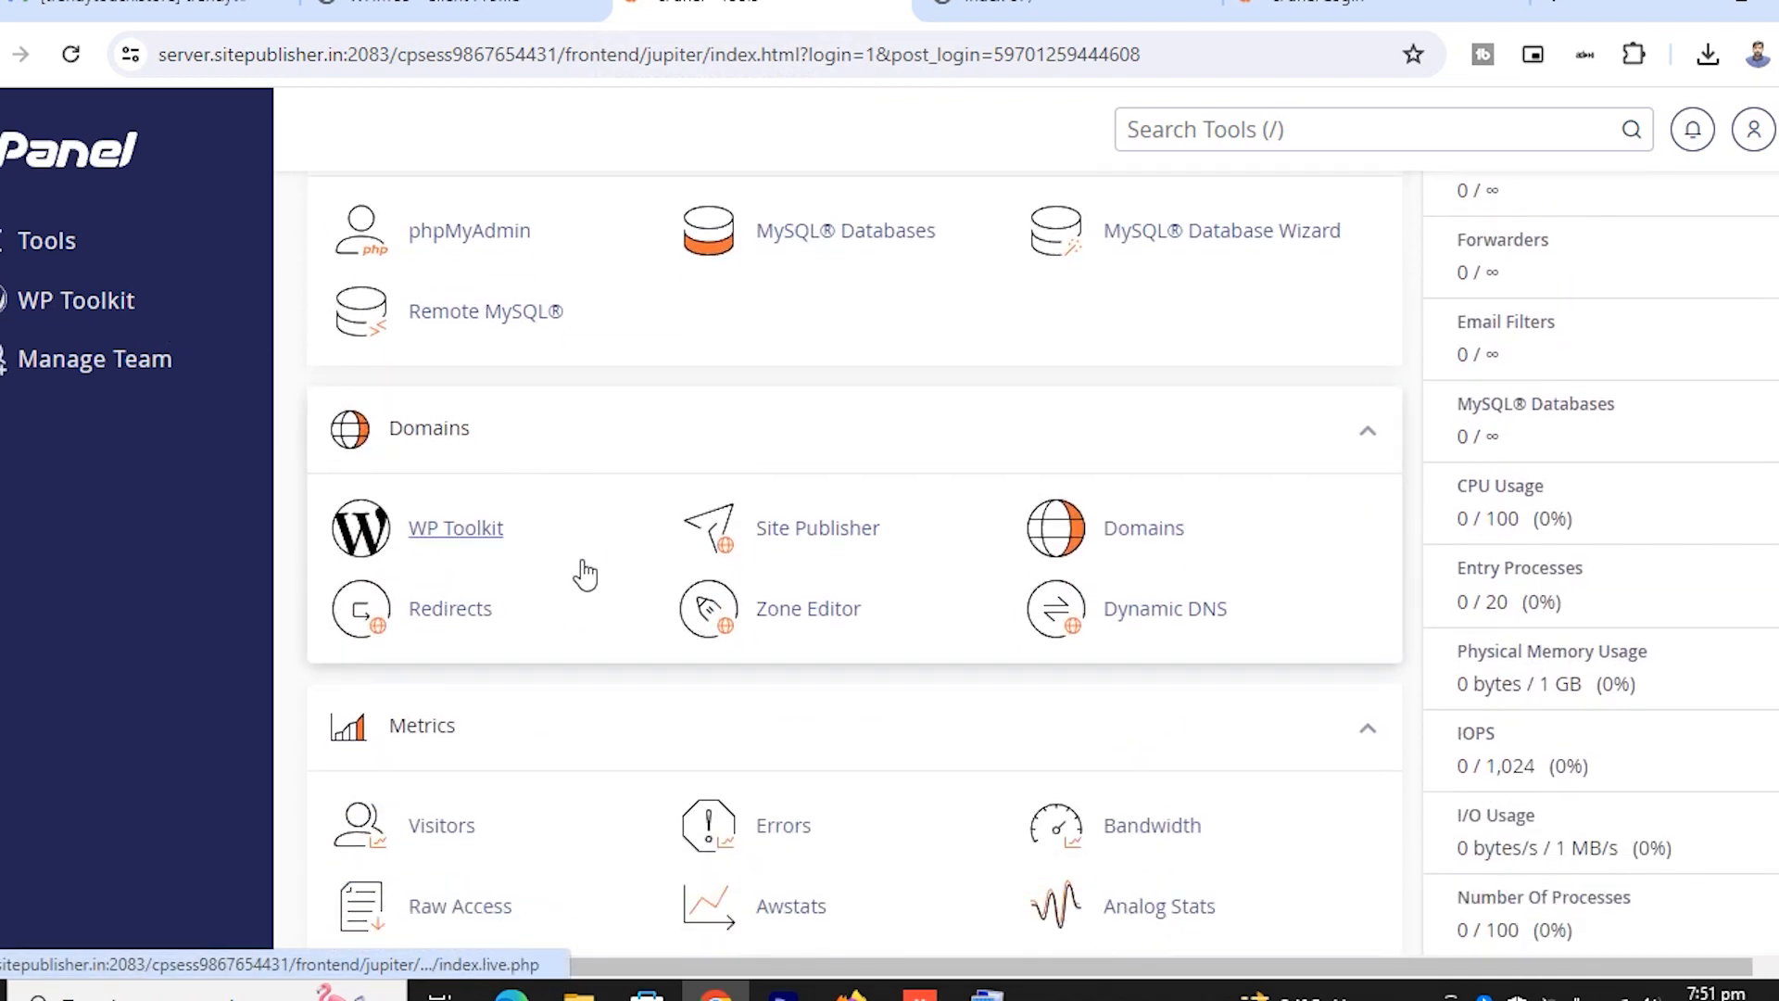
scroll(713, 542, down, 6)
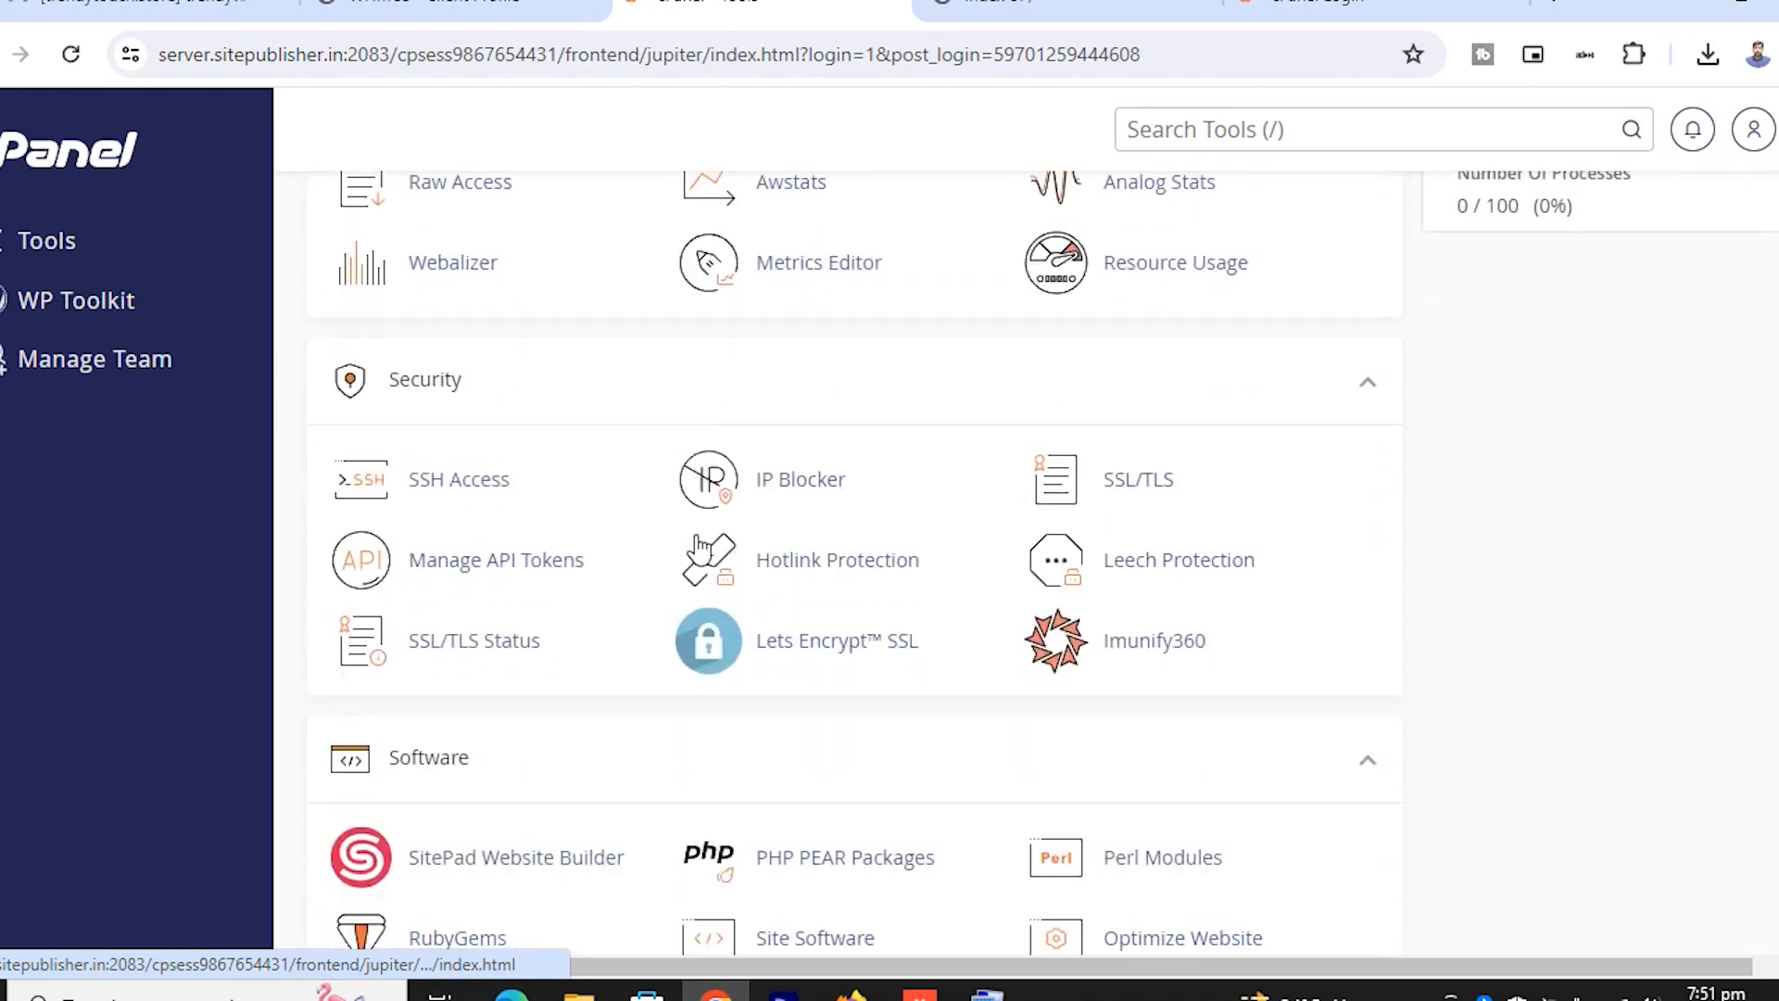
scroll(701, 549, down, 8)
scroll(701, 553, up, 3)
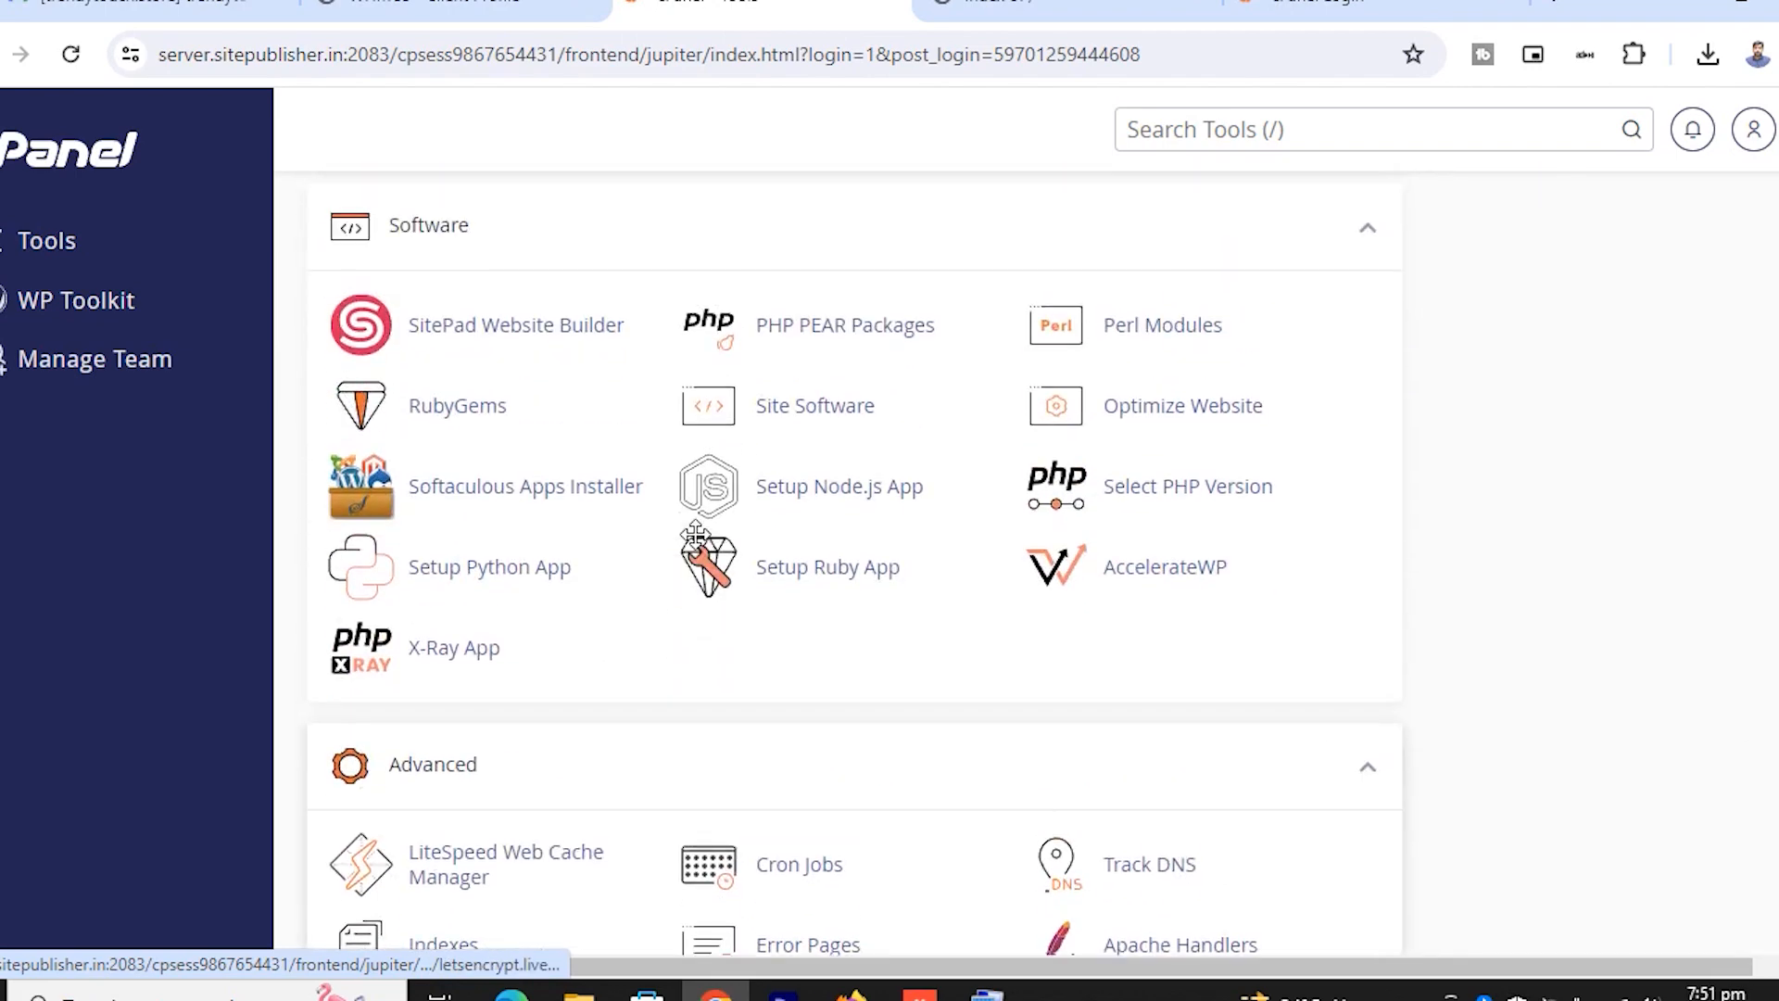
click(568, 496)
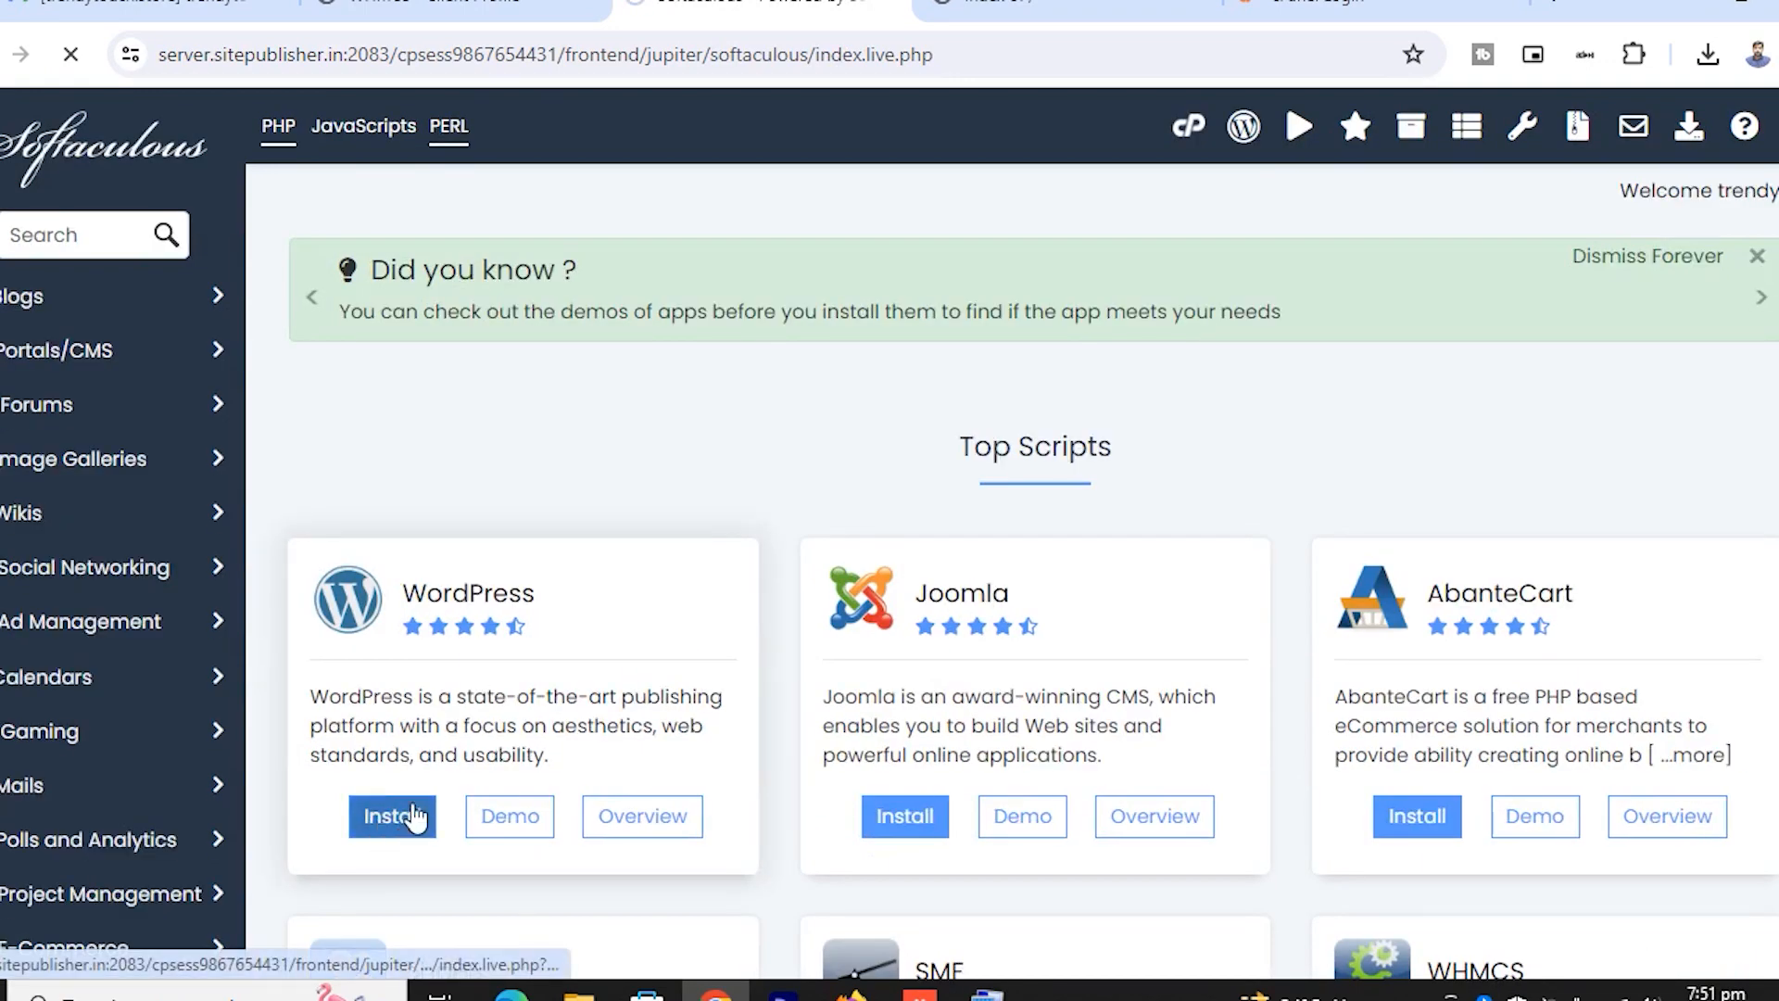
click(569, 718)
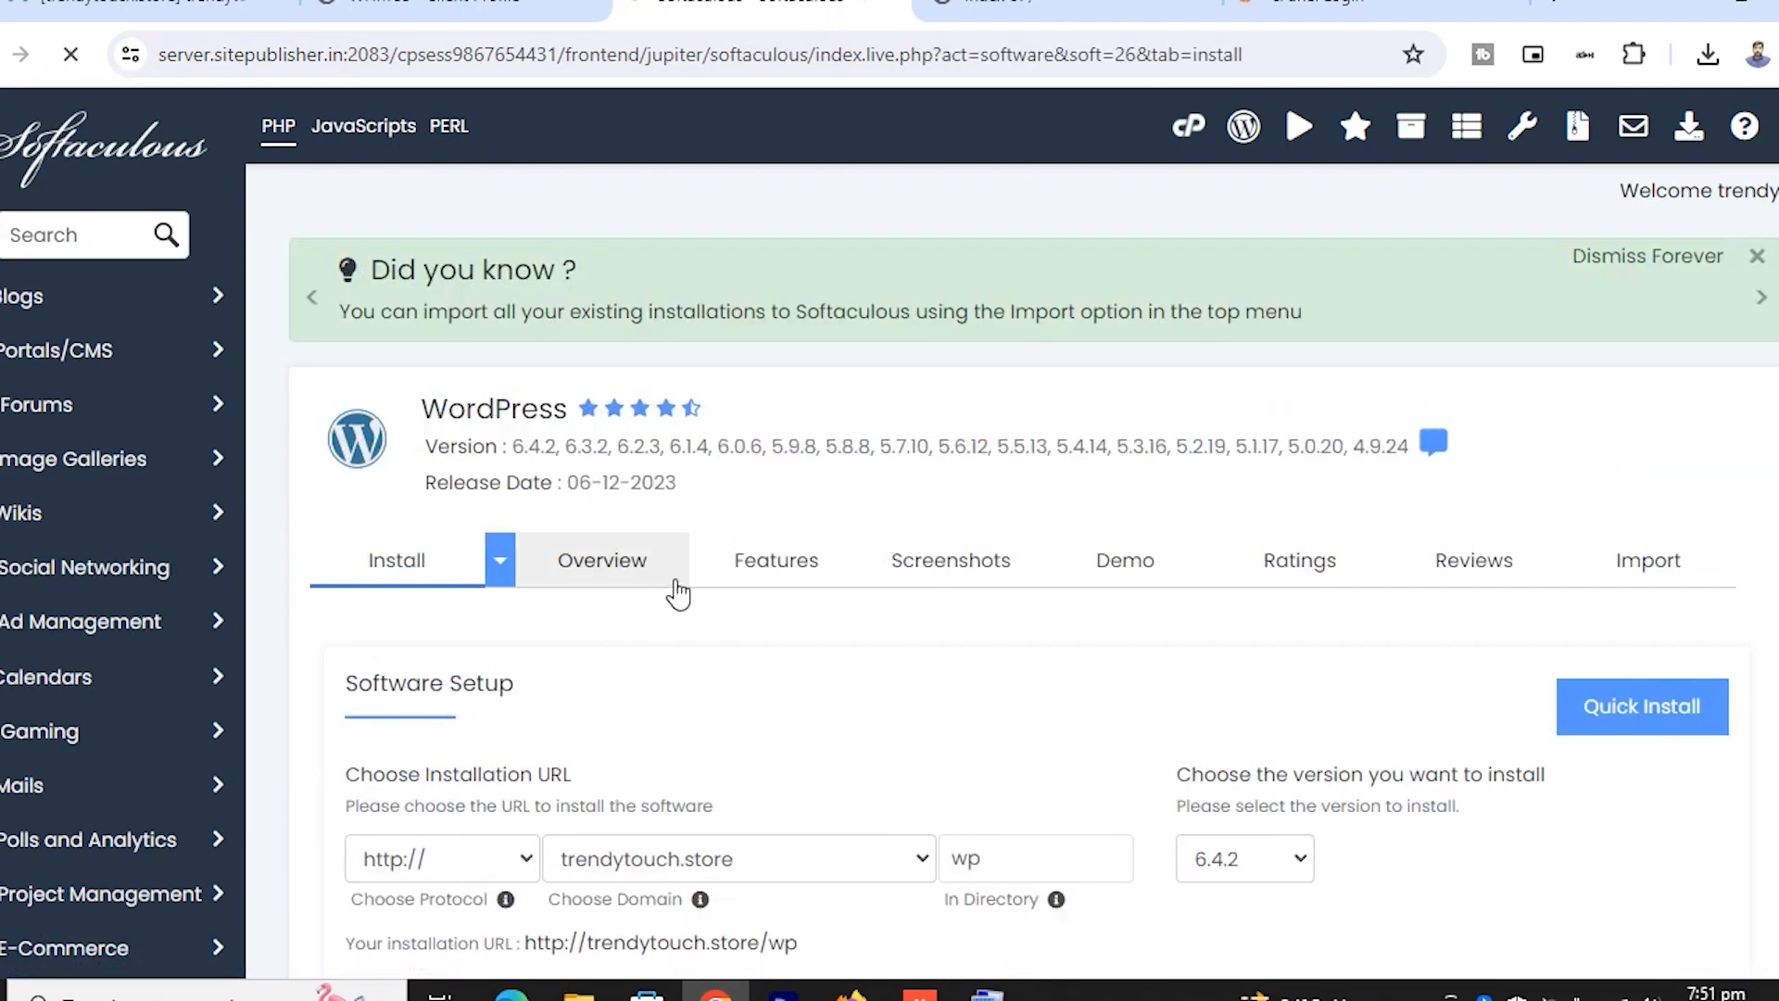
scroll(779, 612, down, 3)
click(772, 601)
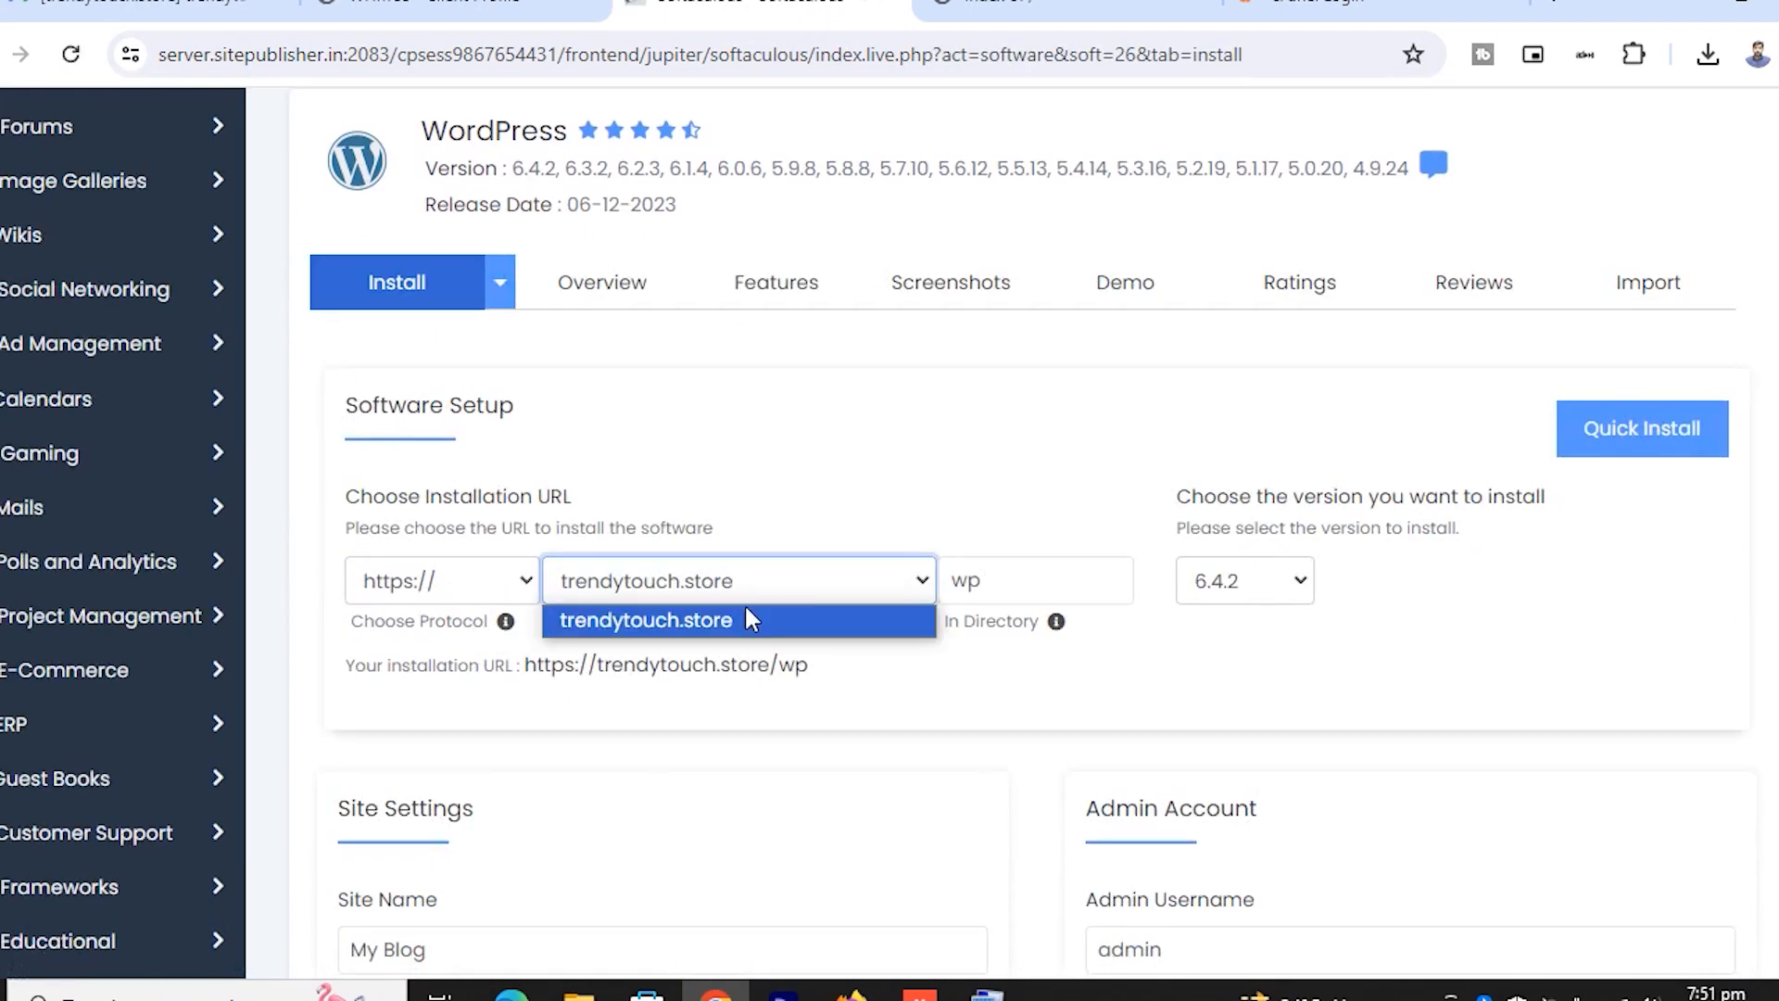
click(729, 614)
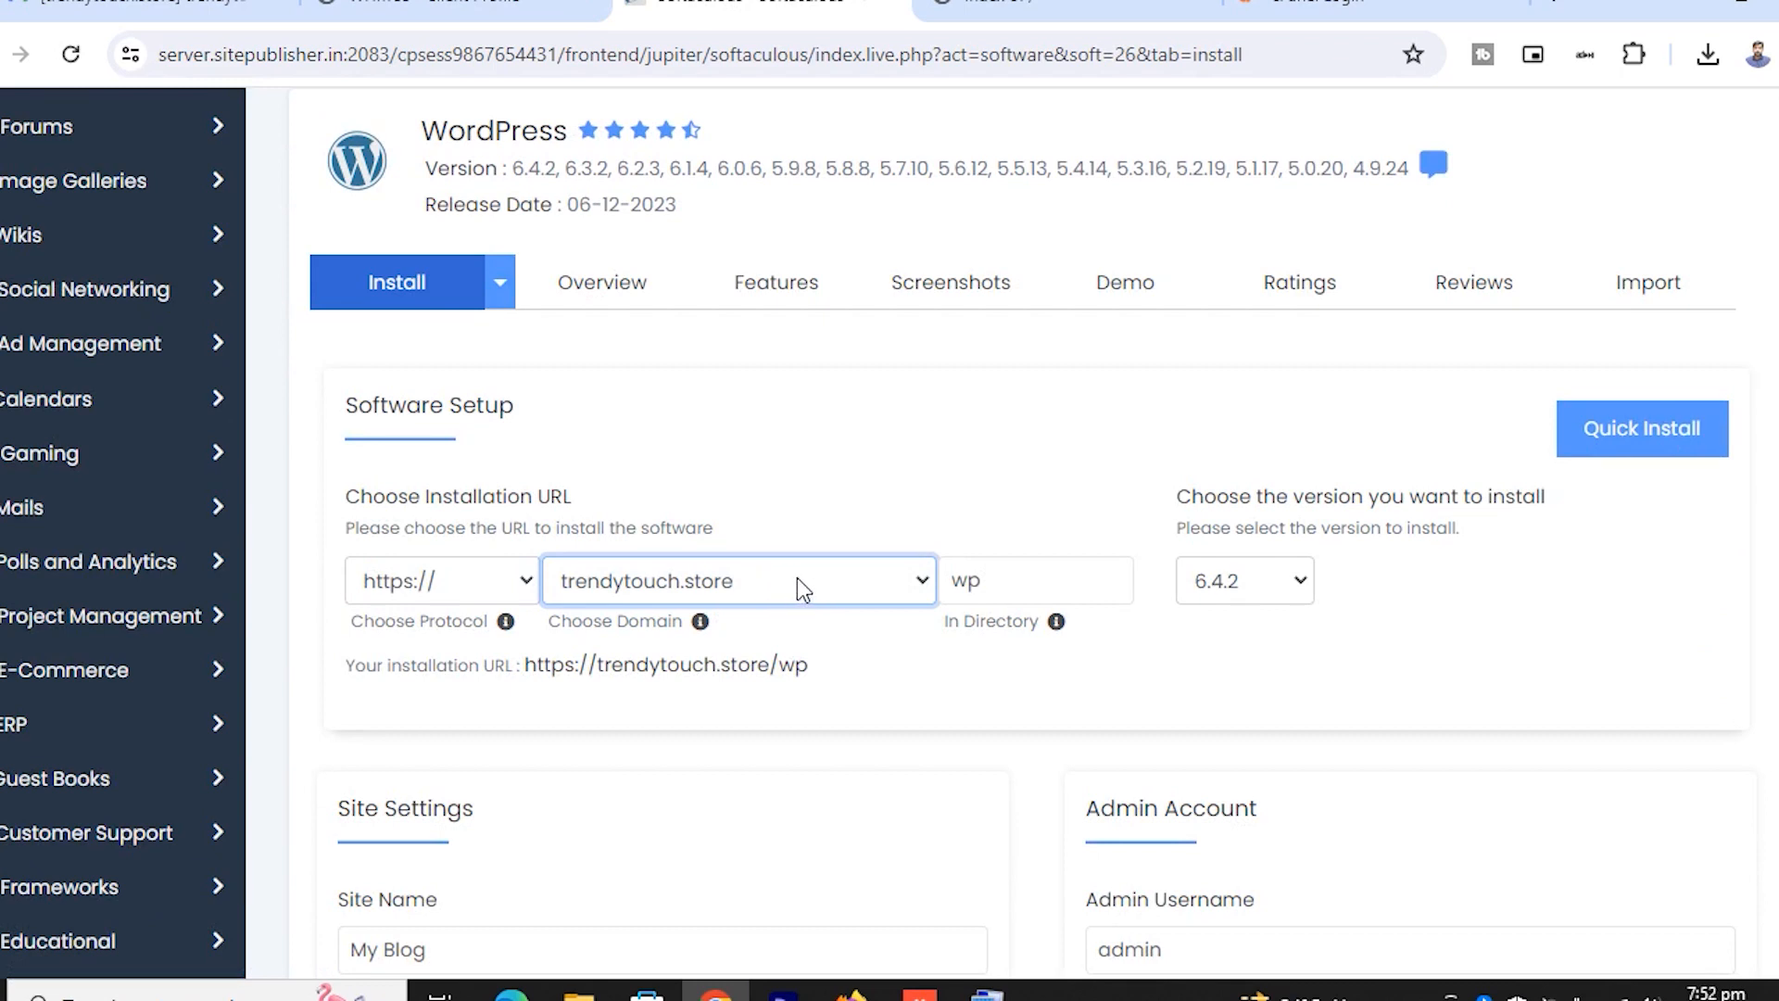
click(982, 593)
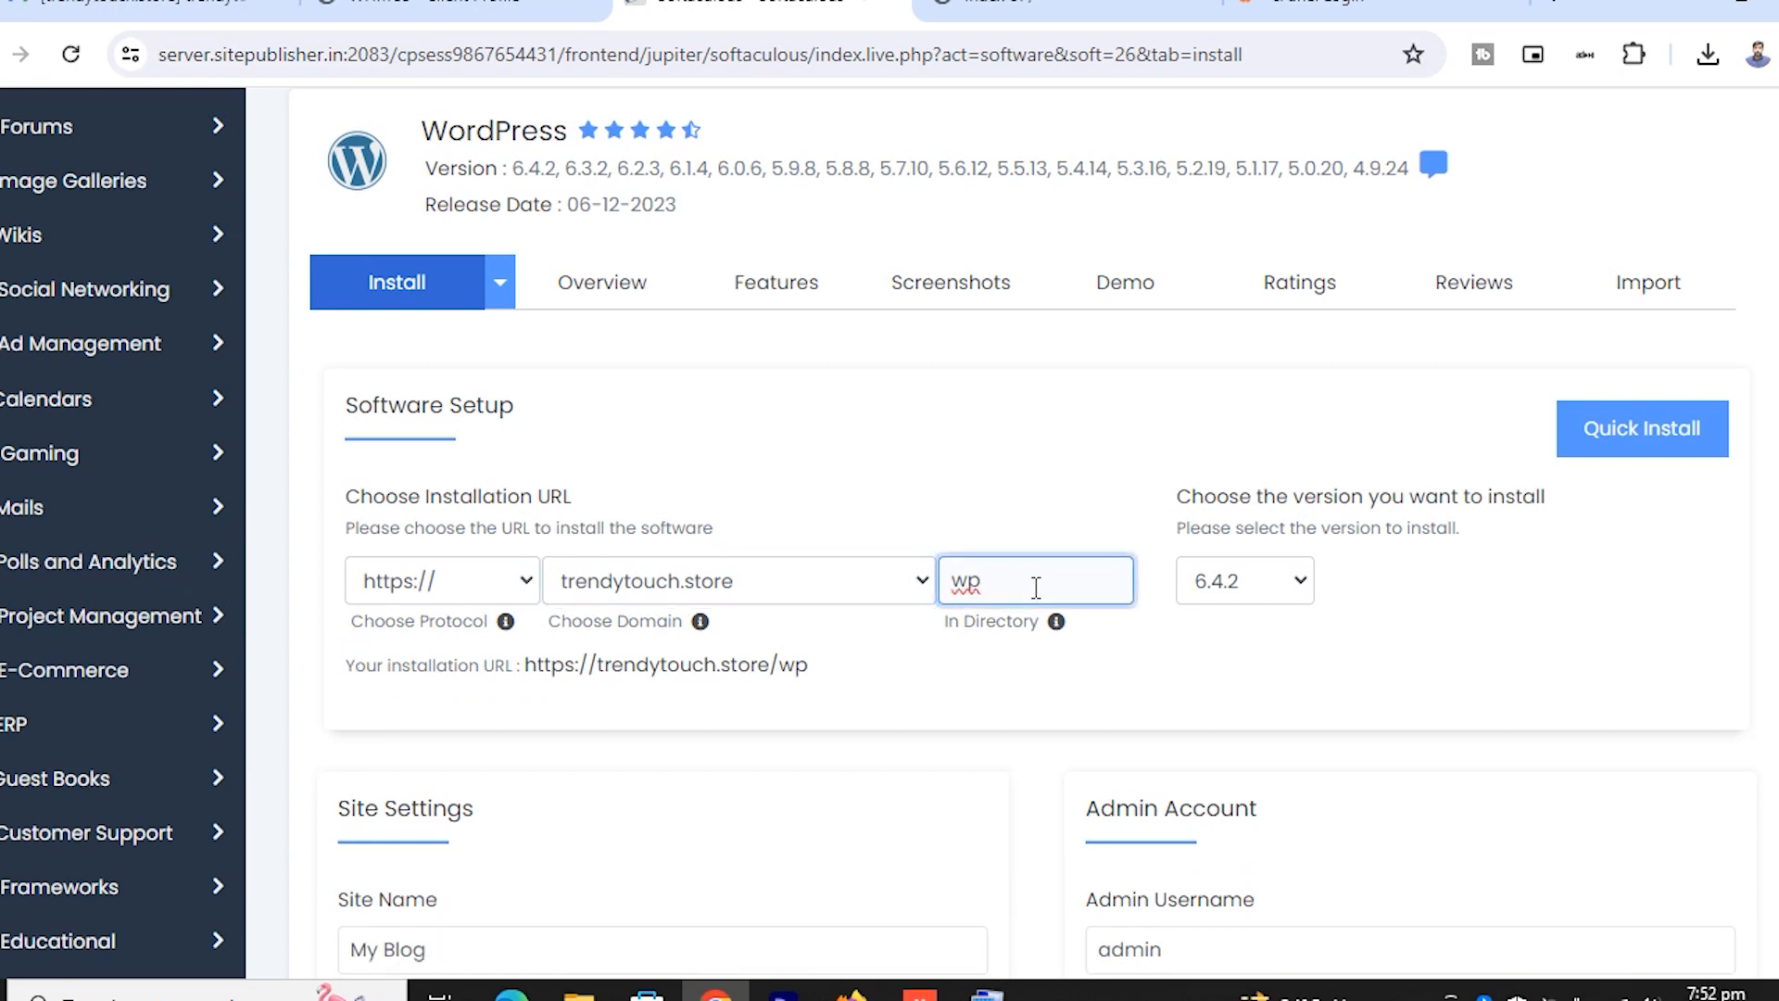
key(BackSpace)
key(BackSpace)
Replace the default My Blog site name with 'Trendy Touch'
scroll(1148, 730, down, 5)
click(517, 397)
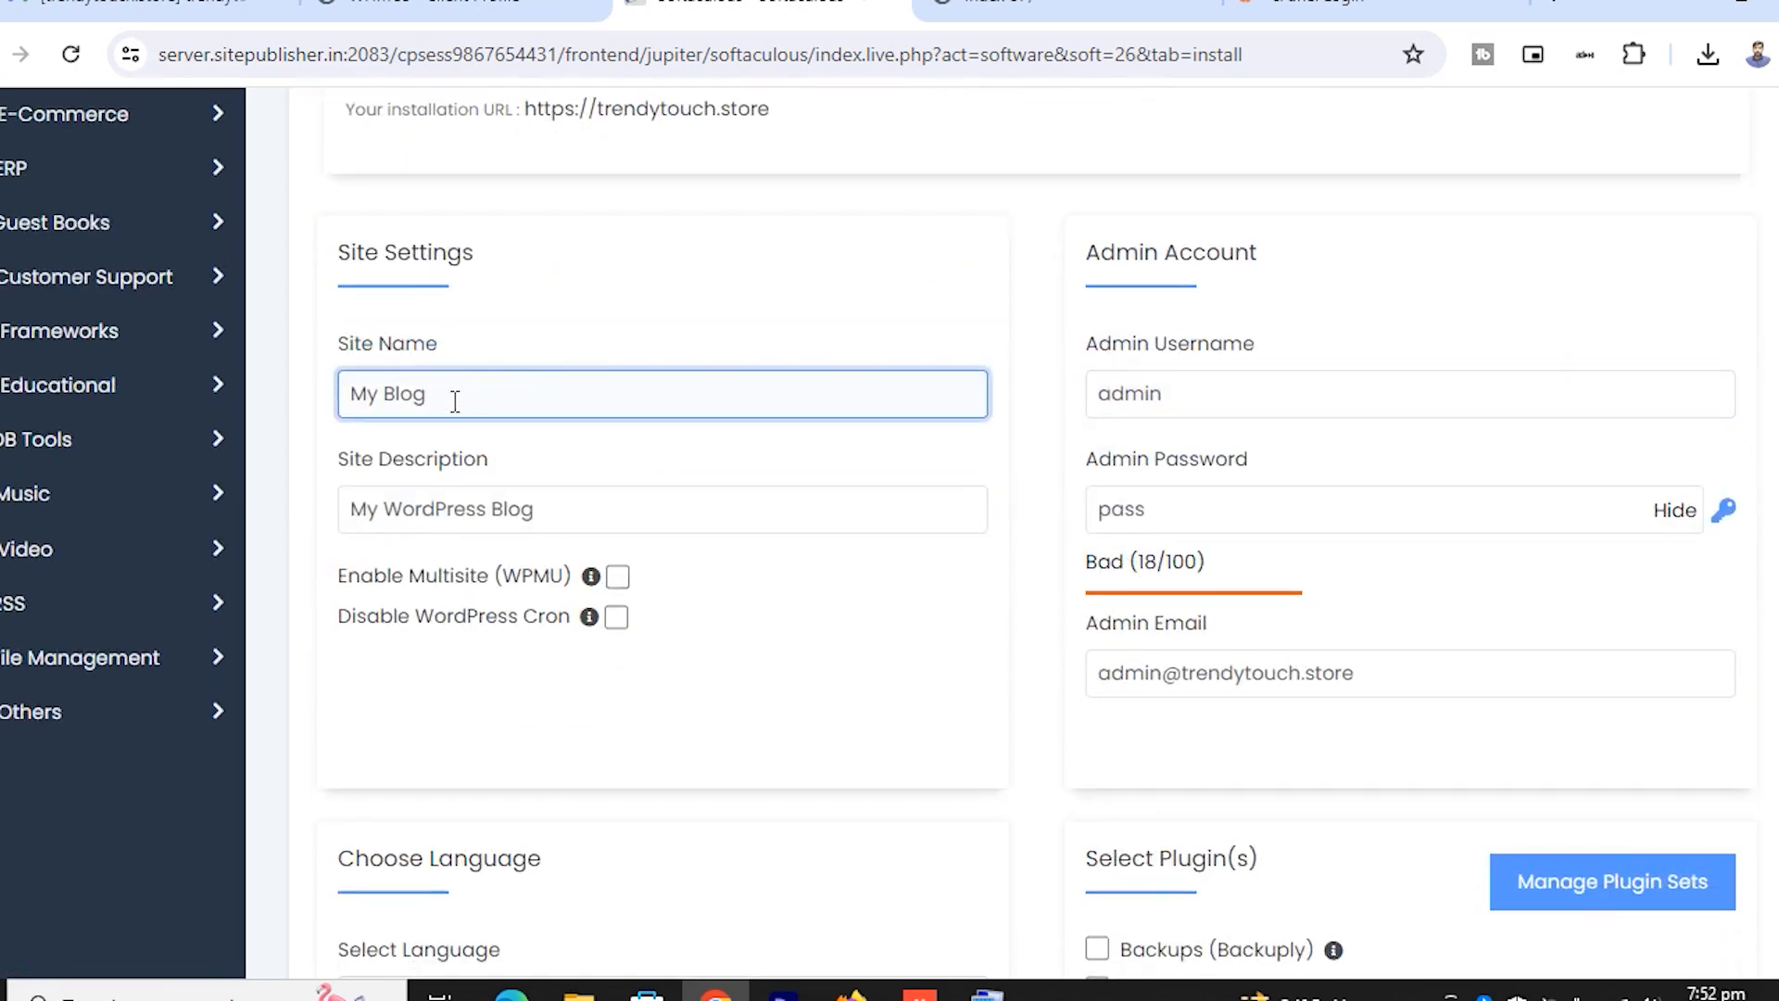
drag(457, 397, 278, 411)
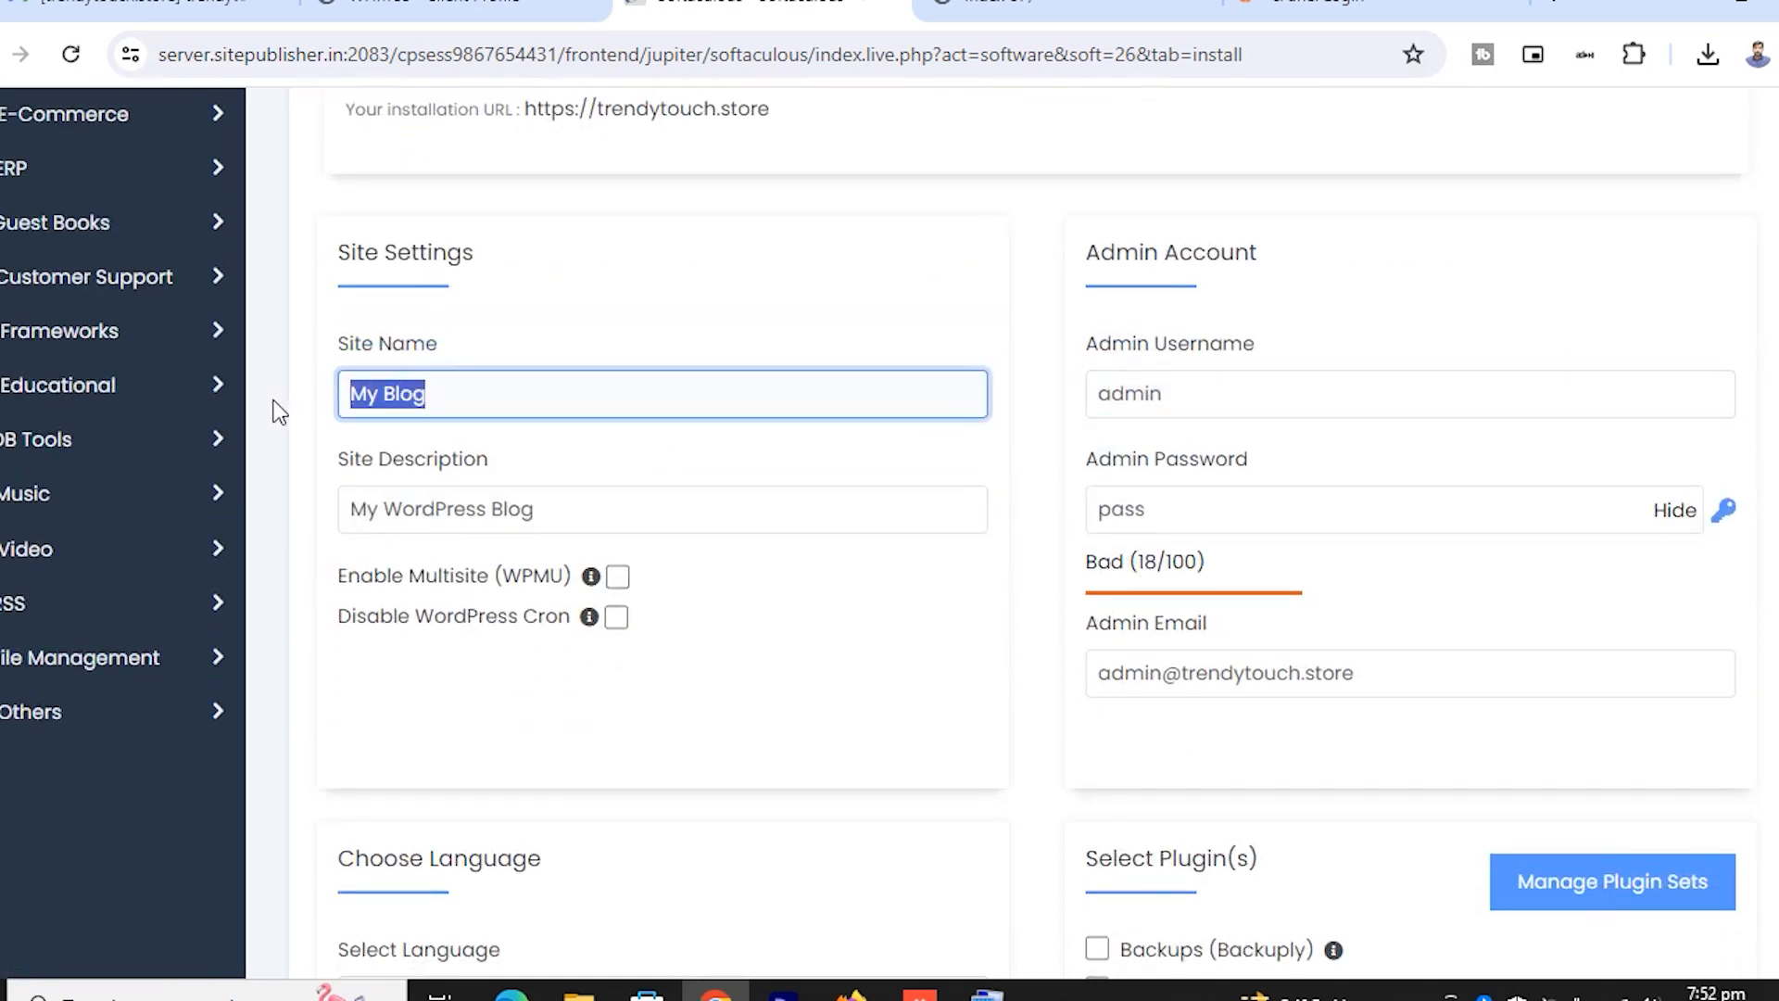
key(BackSpace)
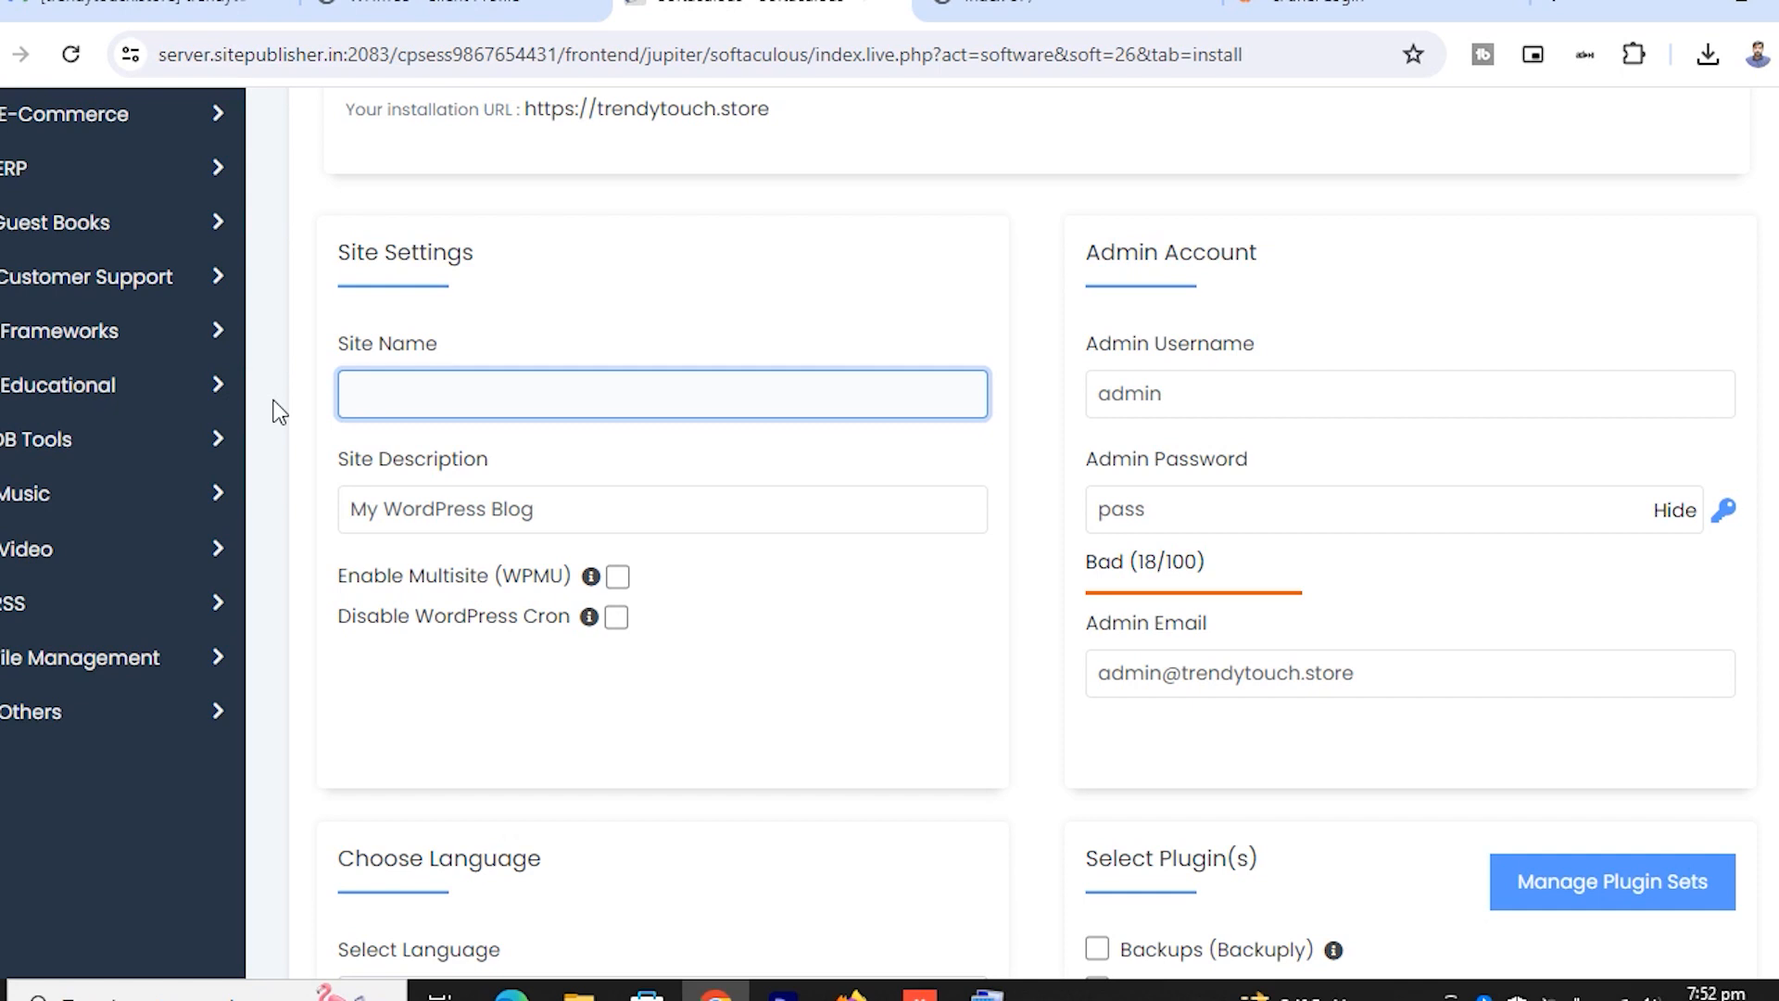
text(Tren)
text(ding )
text(T)
text(==)
key(BackSpace)
key(BackSpace)
key(BackSpace)
key(BackSpace)
key(BackSpace)
key(BackSpace)
key(BackSpace)
text(y Touch)
Set the site description to 'find trending products here', leaving Multisite unchecked
drag(556, 505, 343, 516)
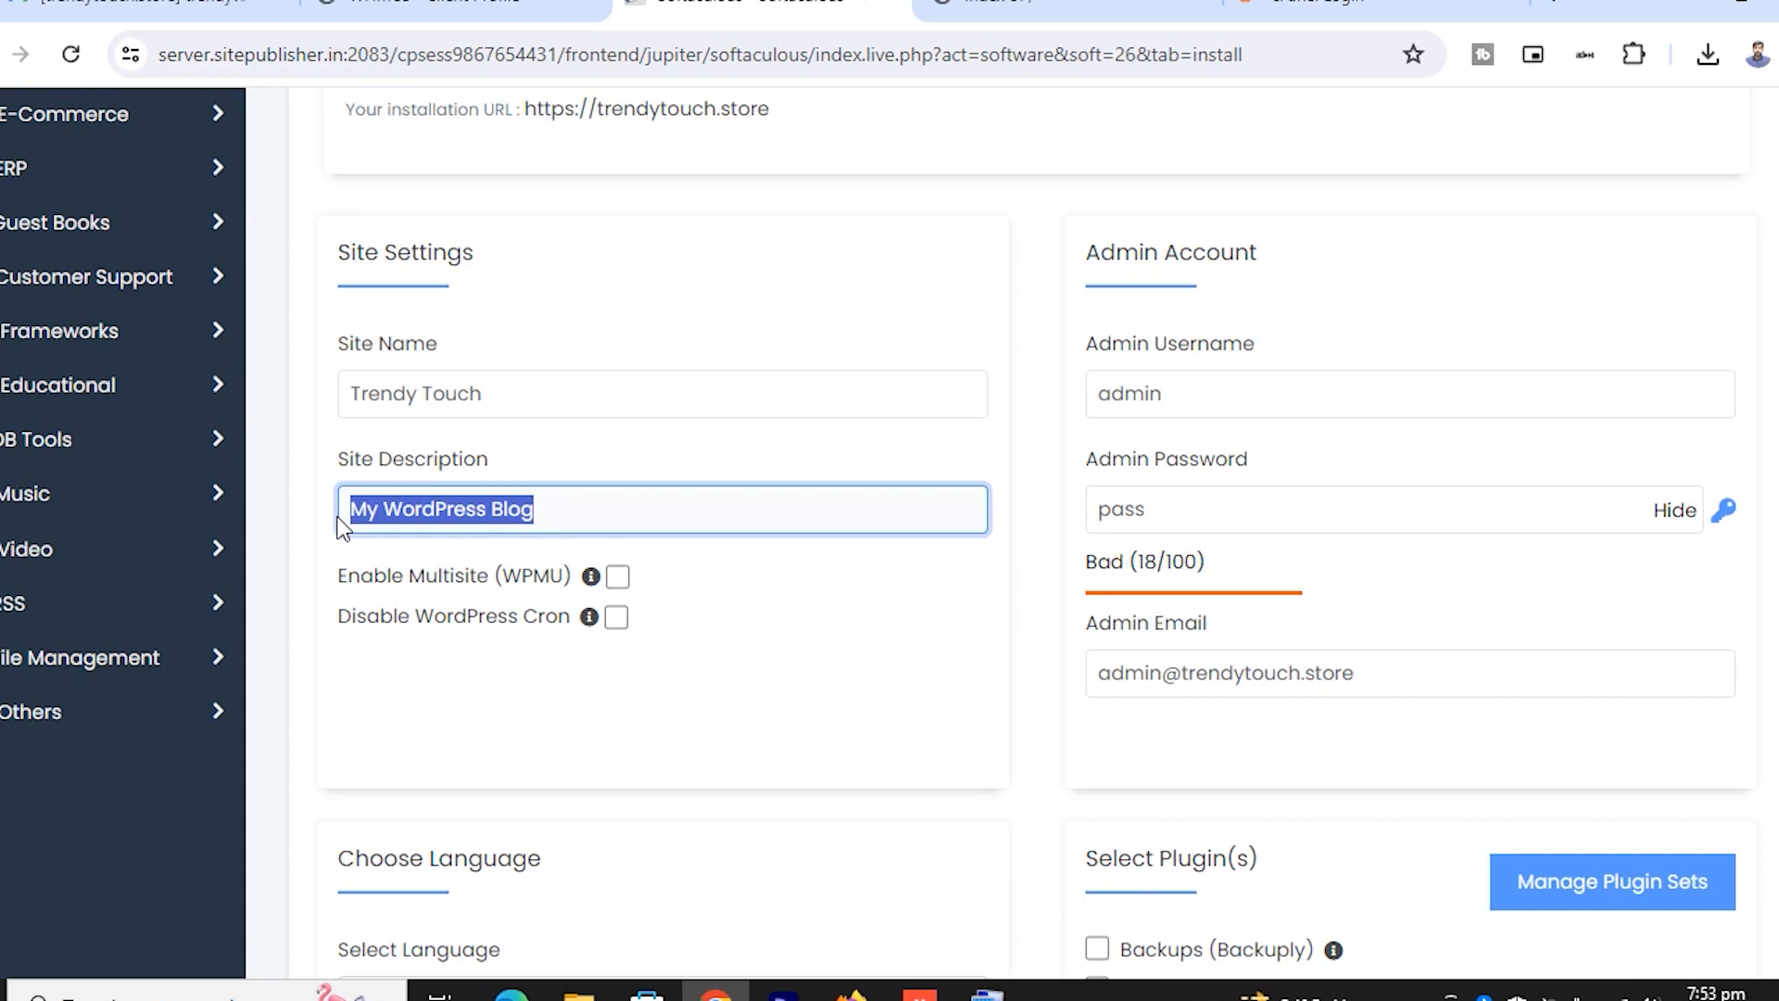
text(tred=)
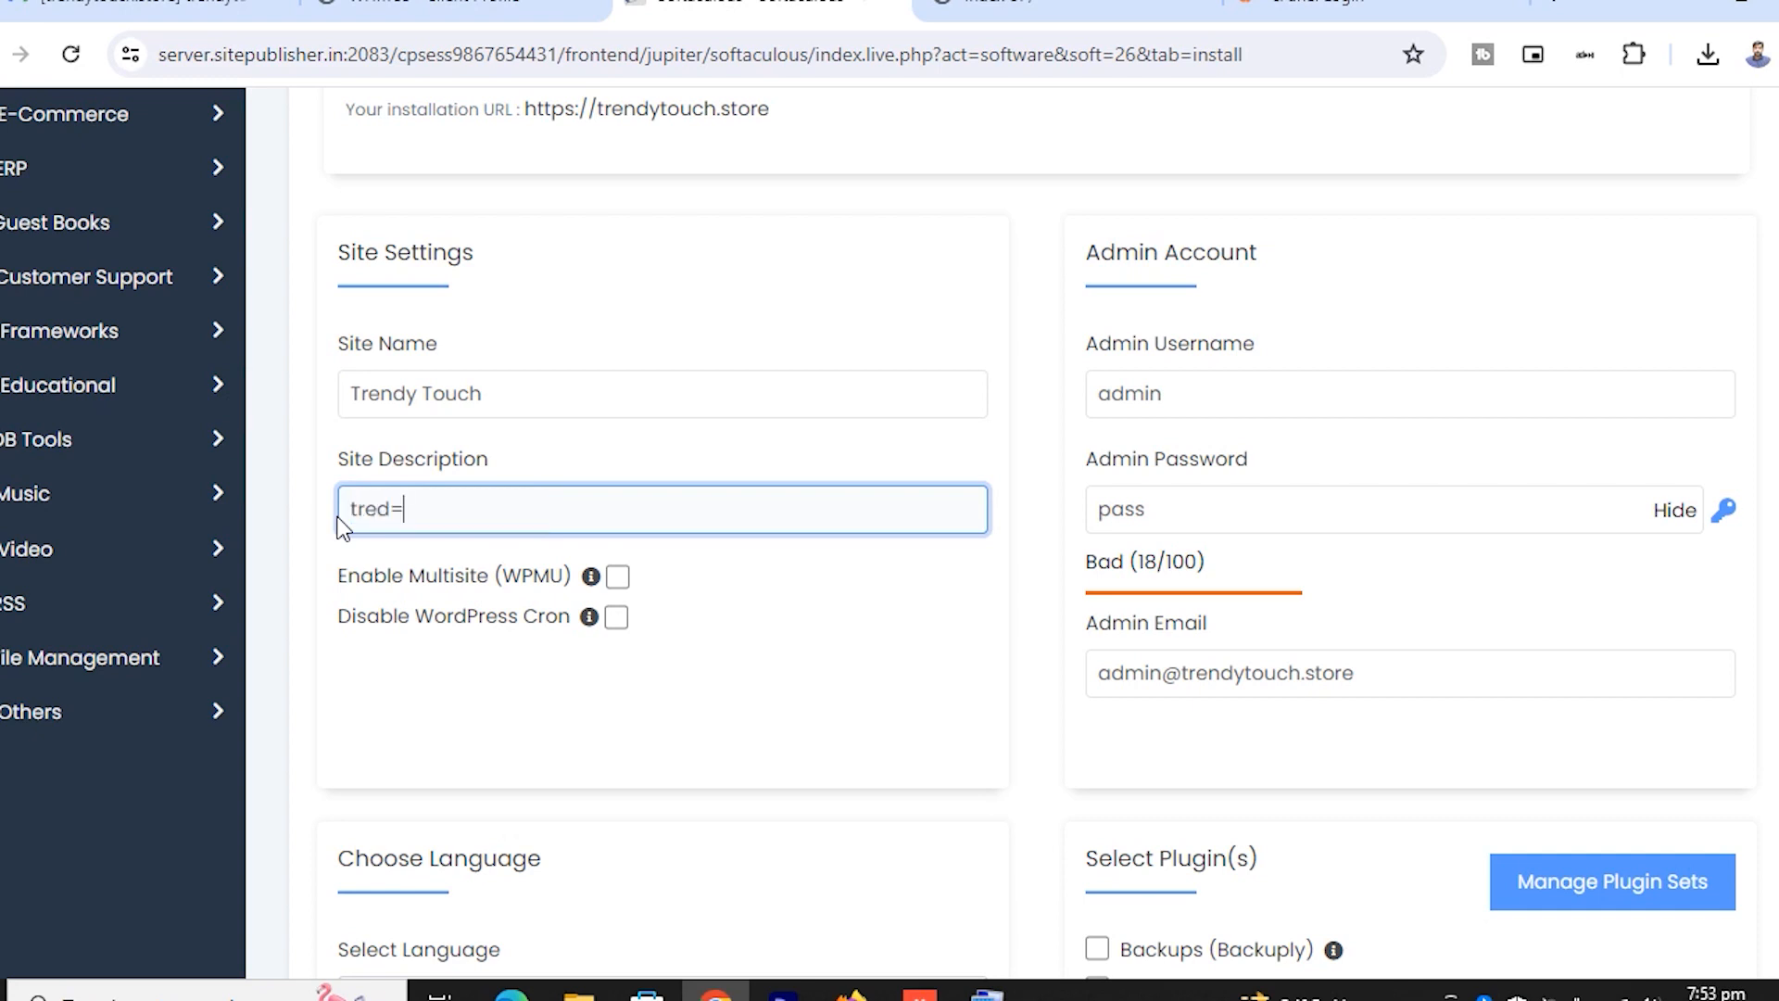
key(BackSpace)
key(BackSpace)
key(BackSpace)
key(BackSpace)
key(BackSpace)
text(find trending products here)
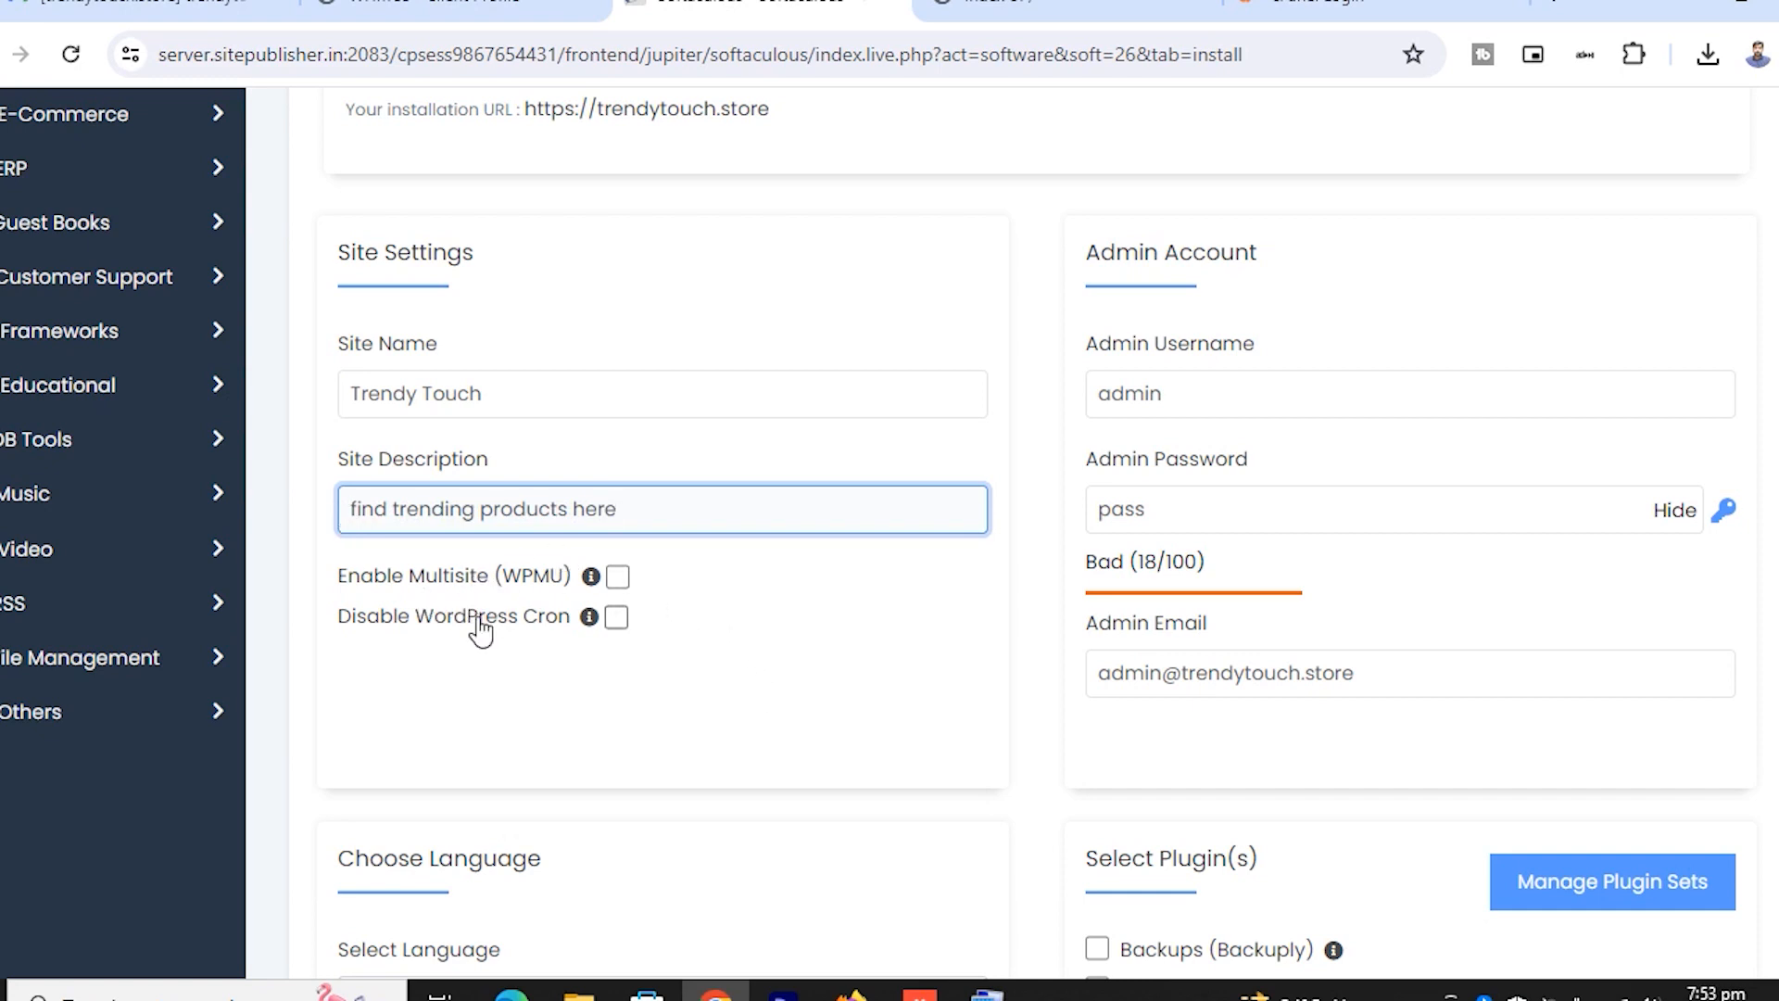
click(617, 578)
click(617, 579)
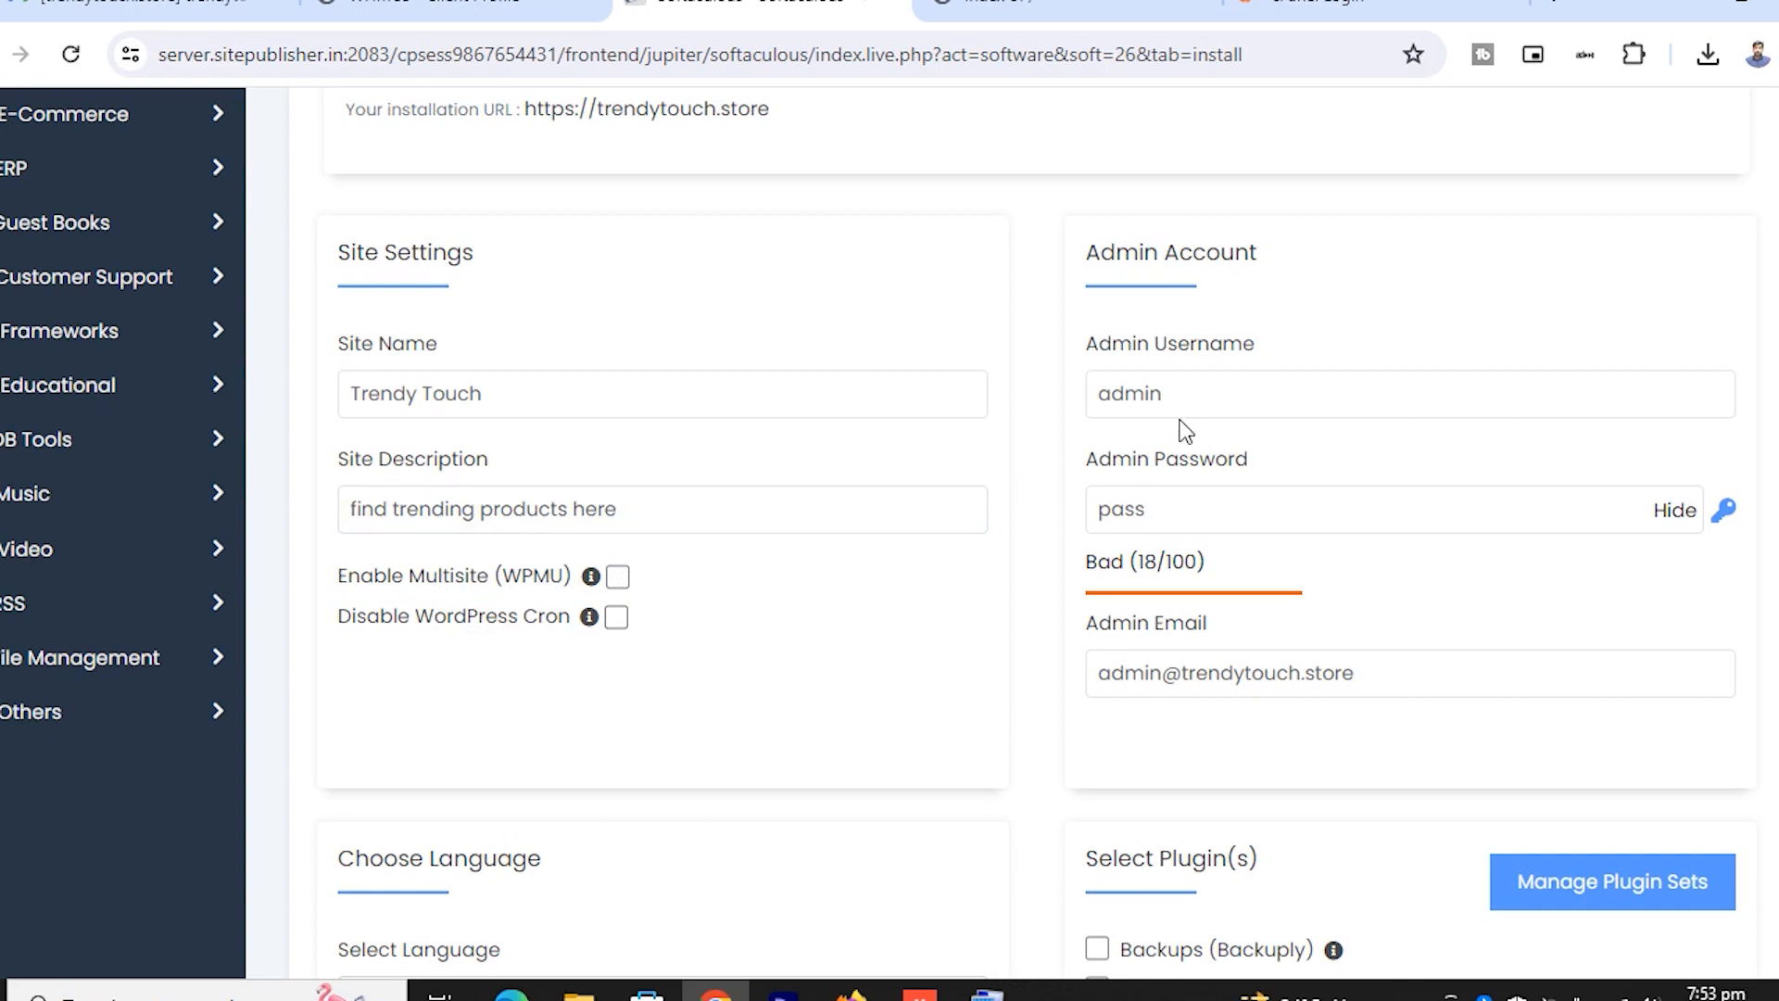
click(1233, 393)
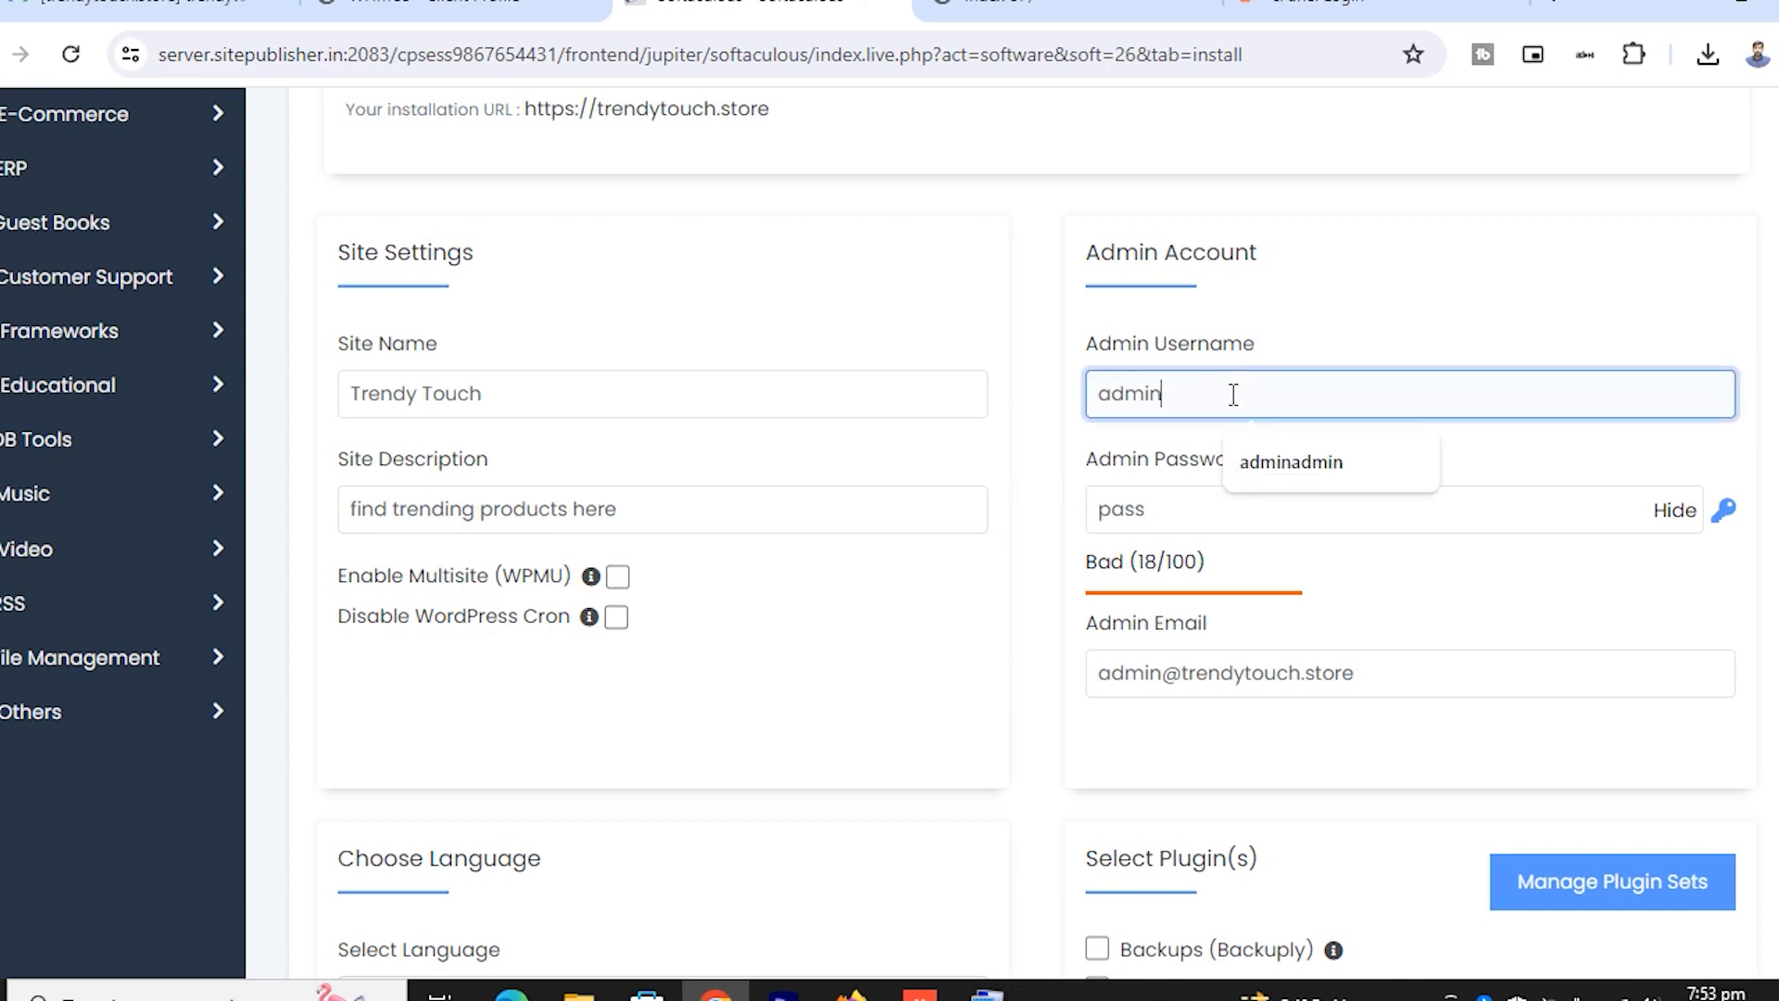
Set the admin username to 'adminadmin' and replace the password with a strong, masked one
click(1293, 462)
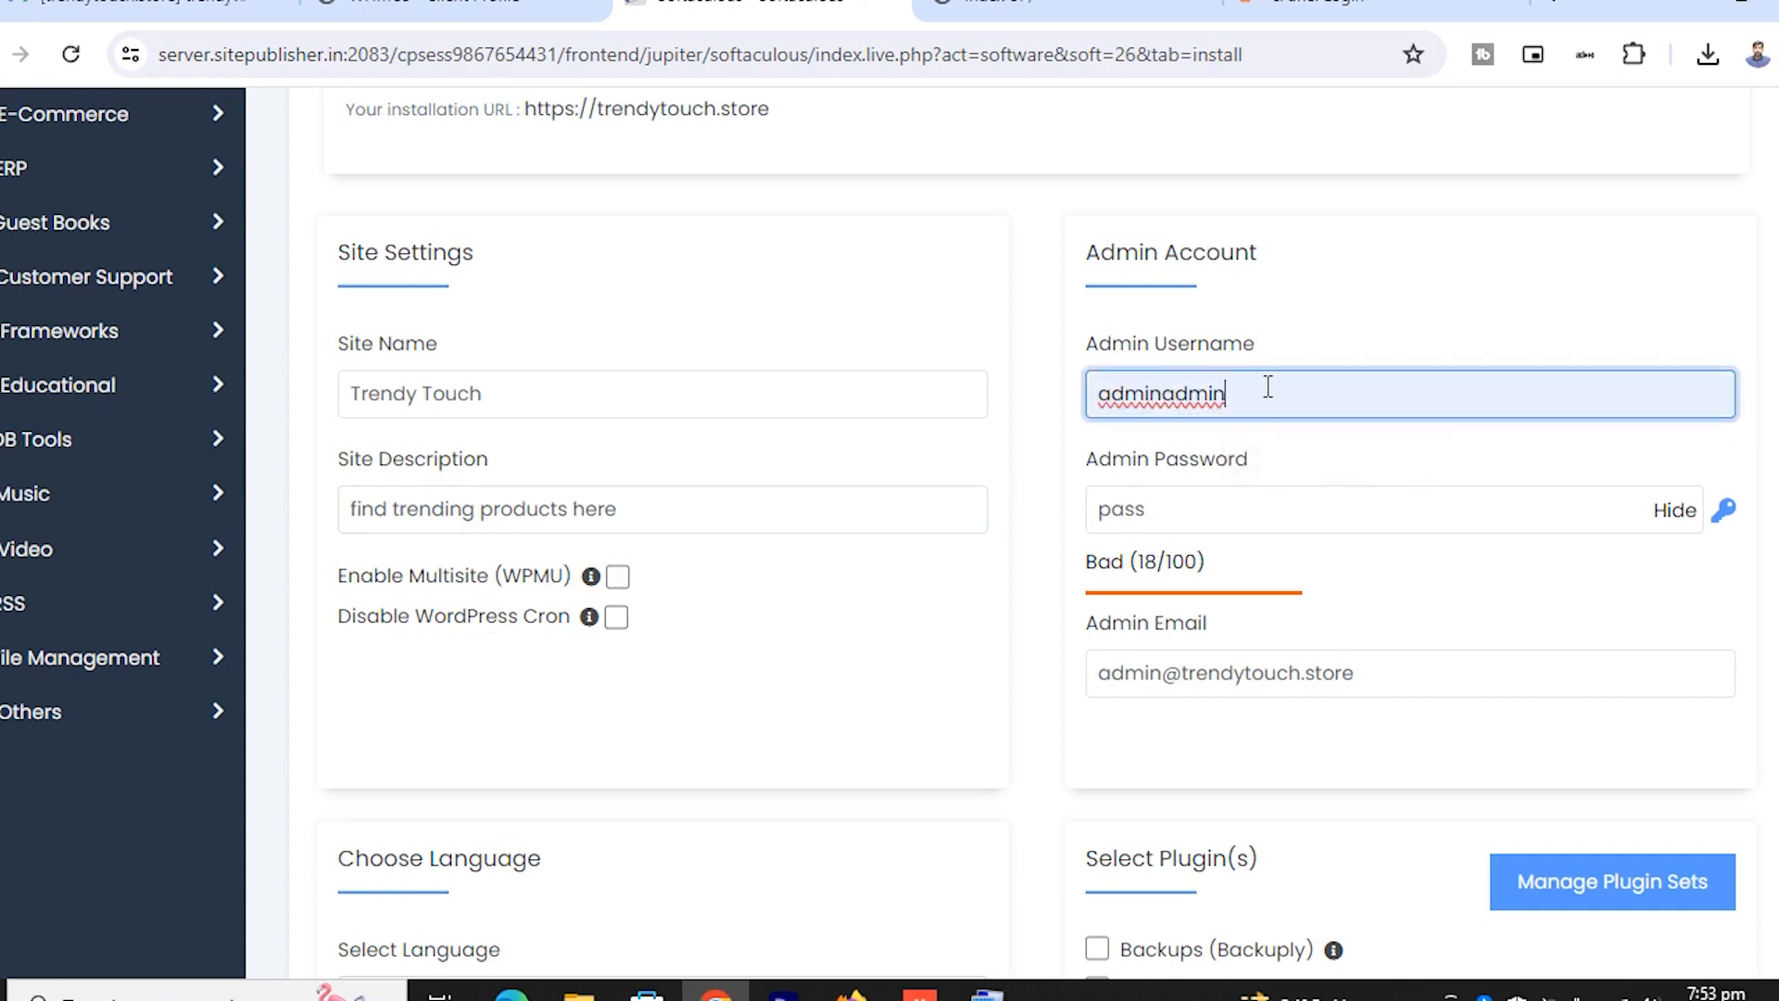
click(1223, 509)
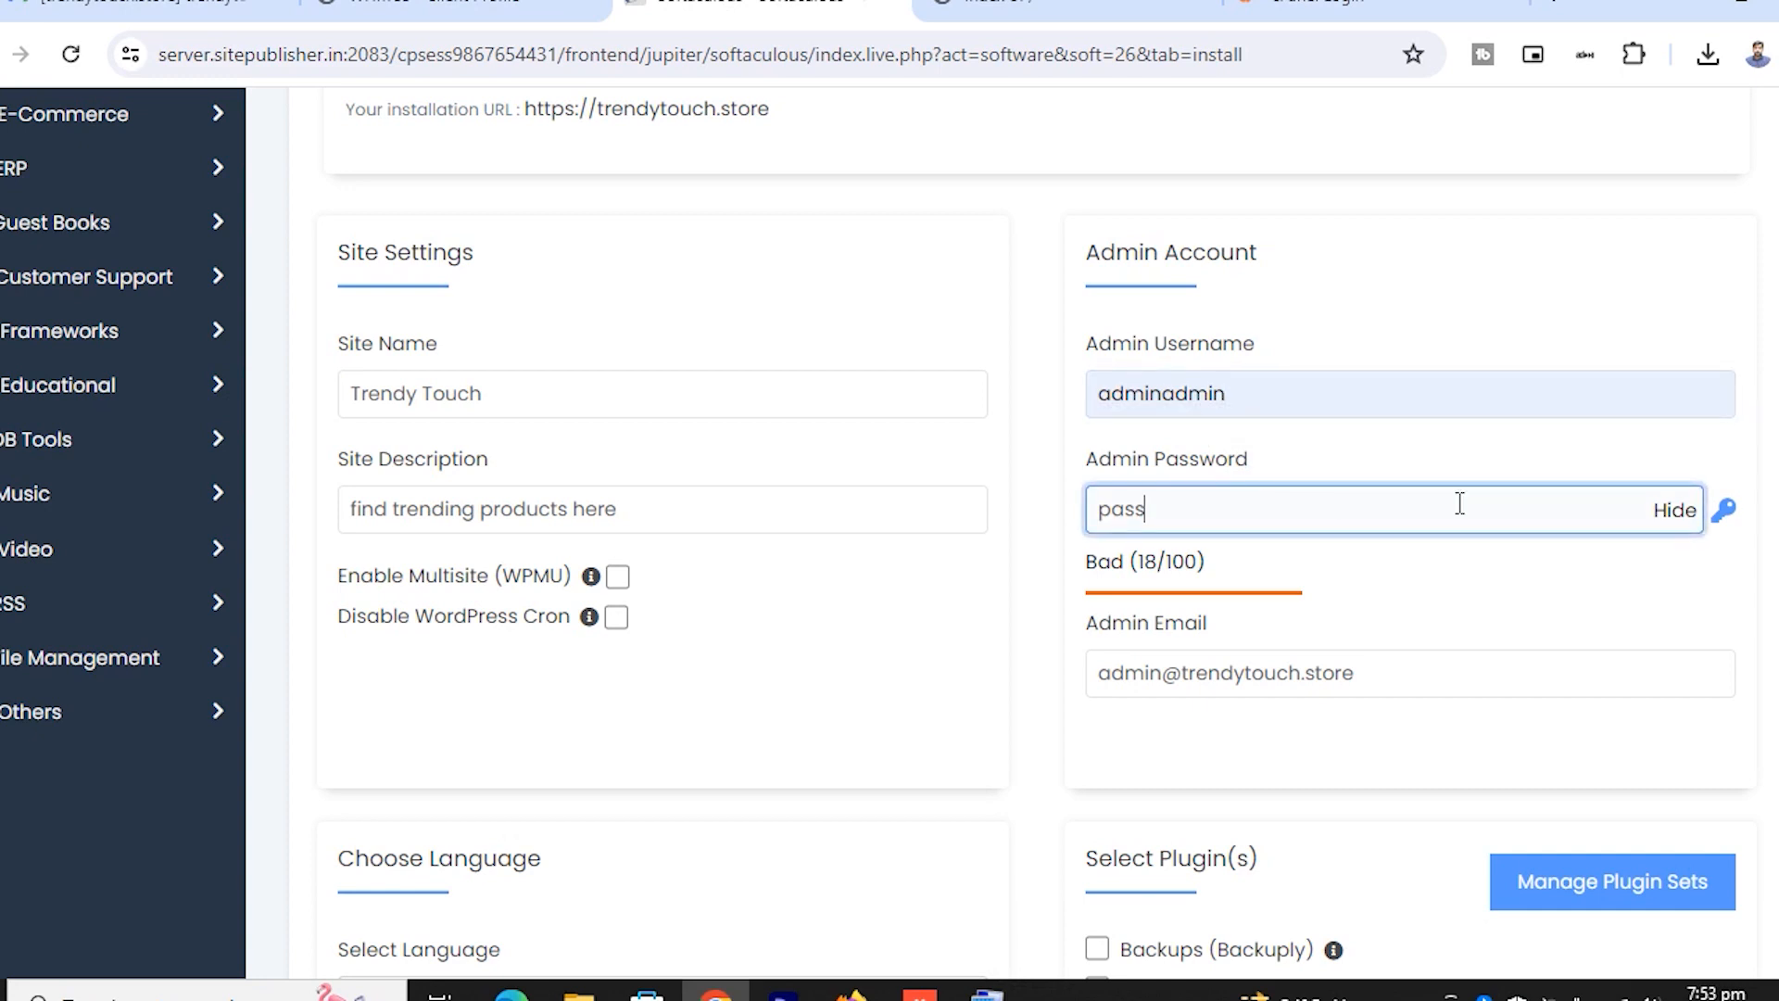
click(1680, 521)
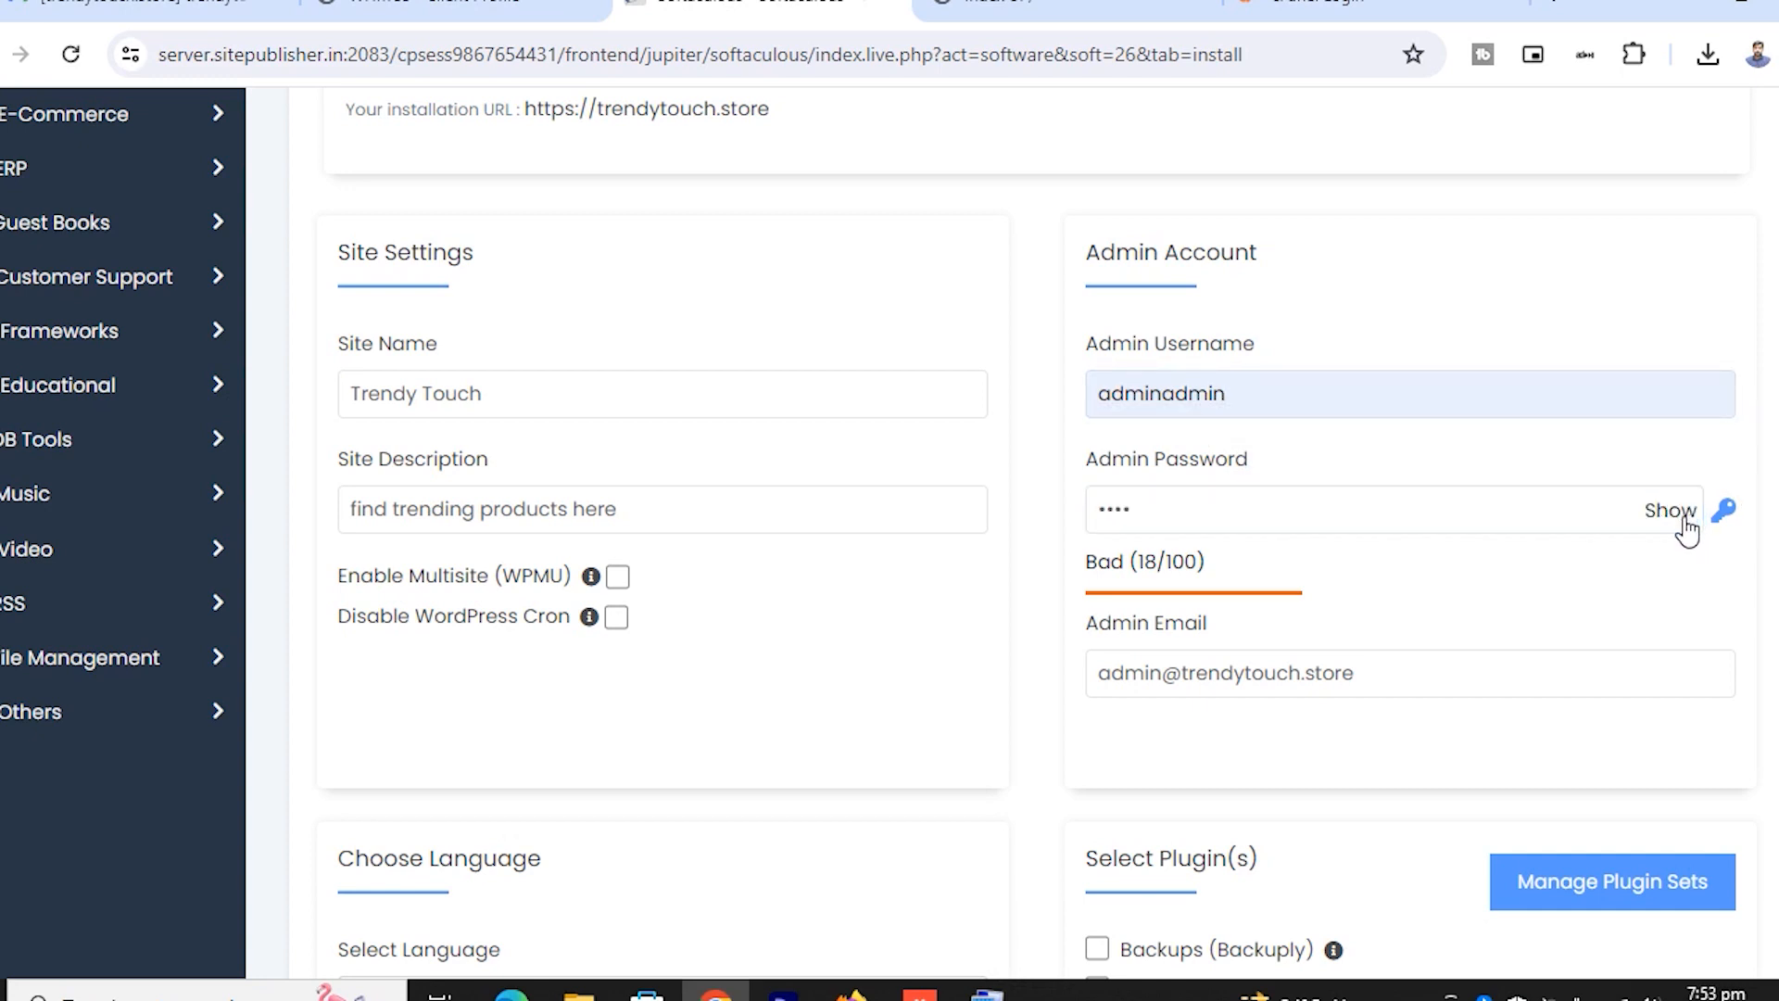
click(1203, 515)
drag(1199, 512, 1027, 524)
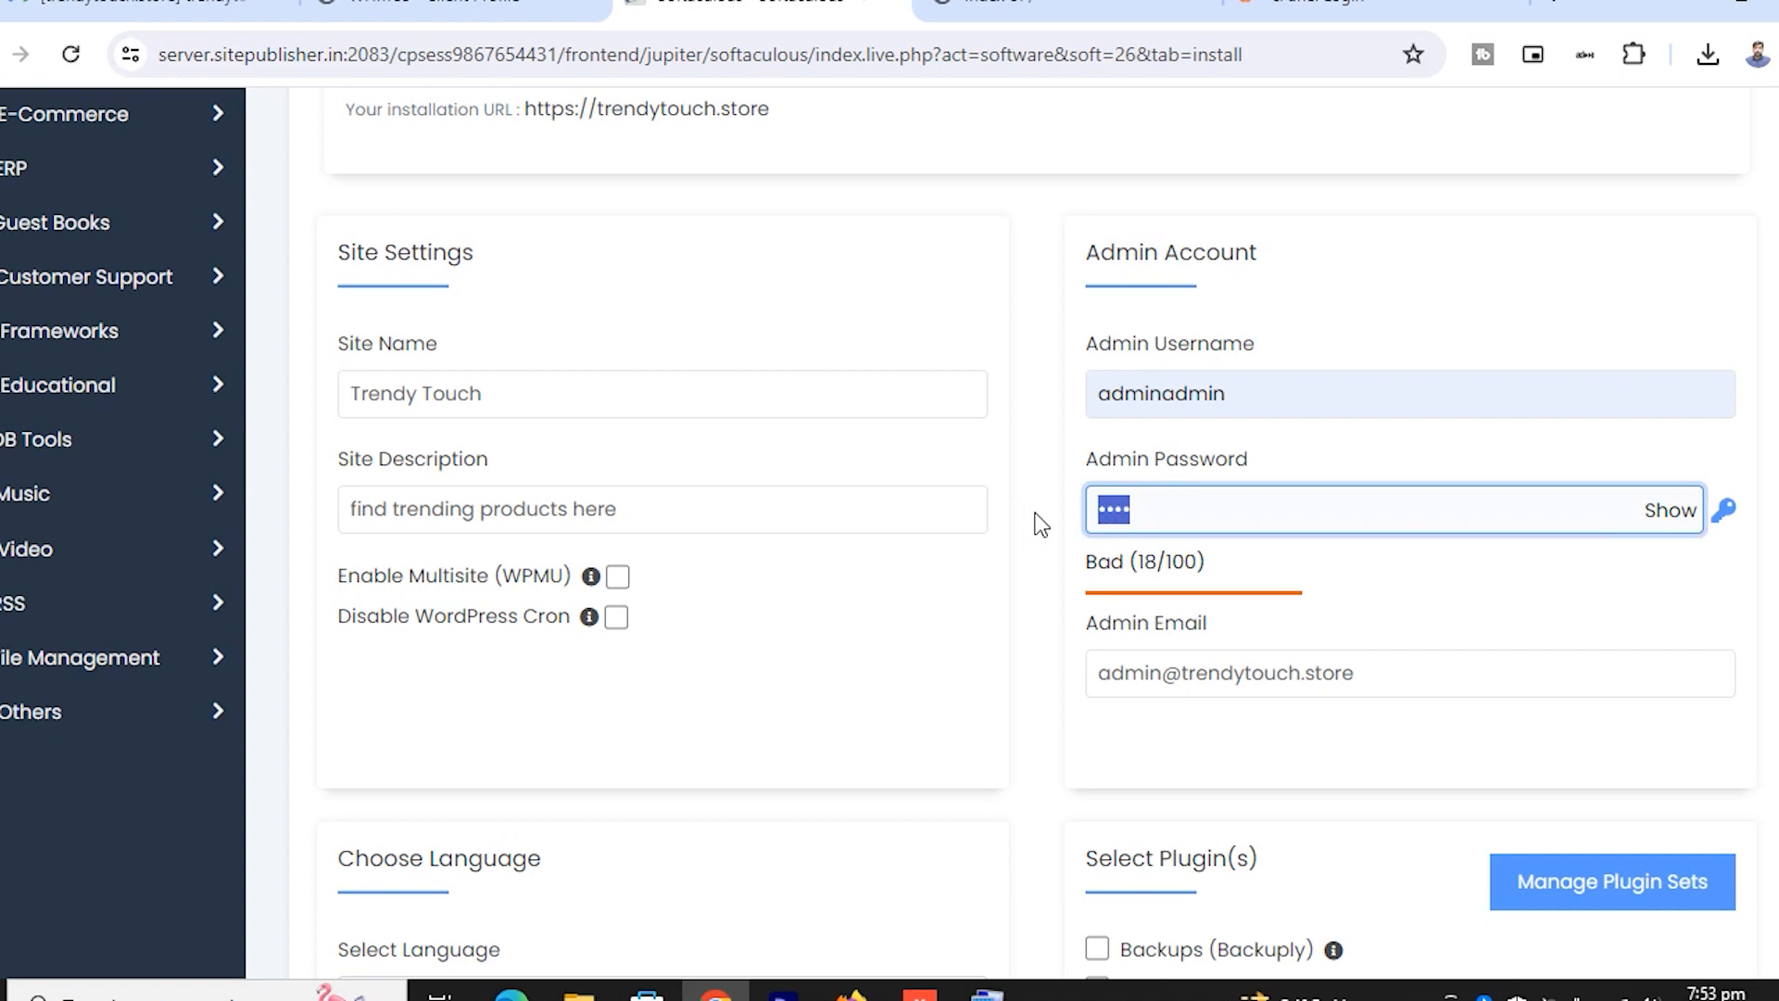
text(password)
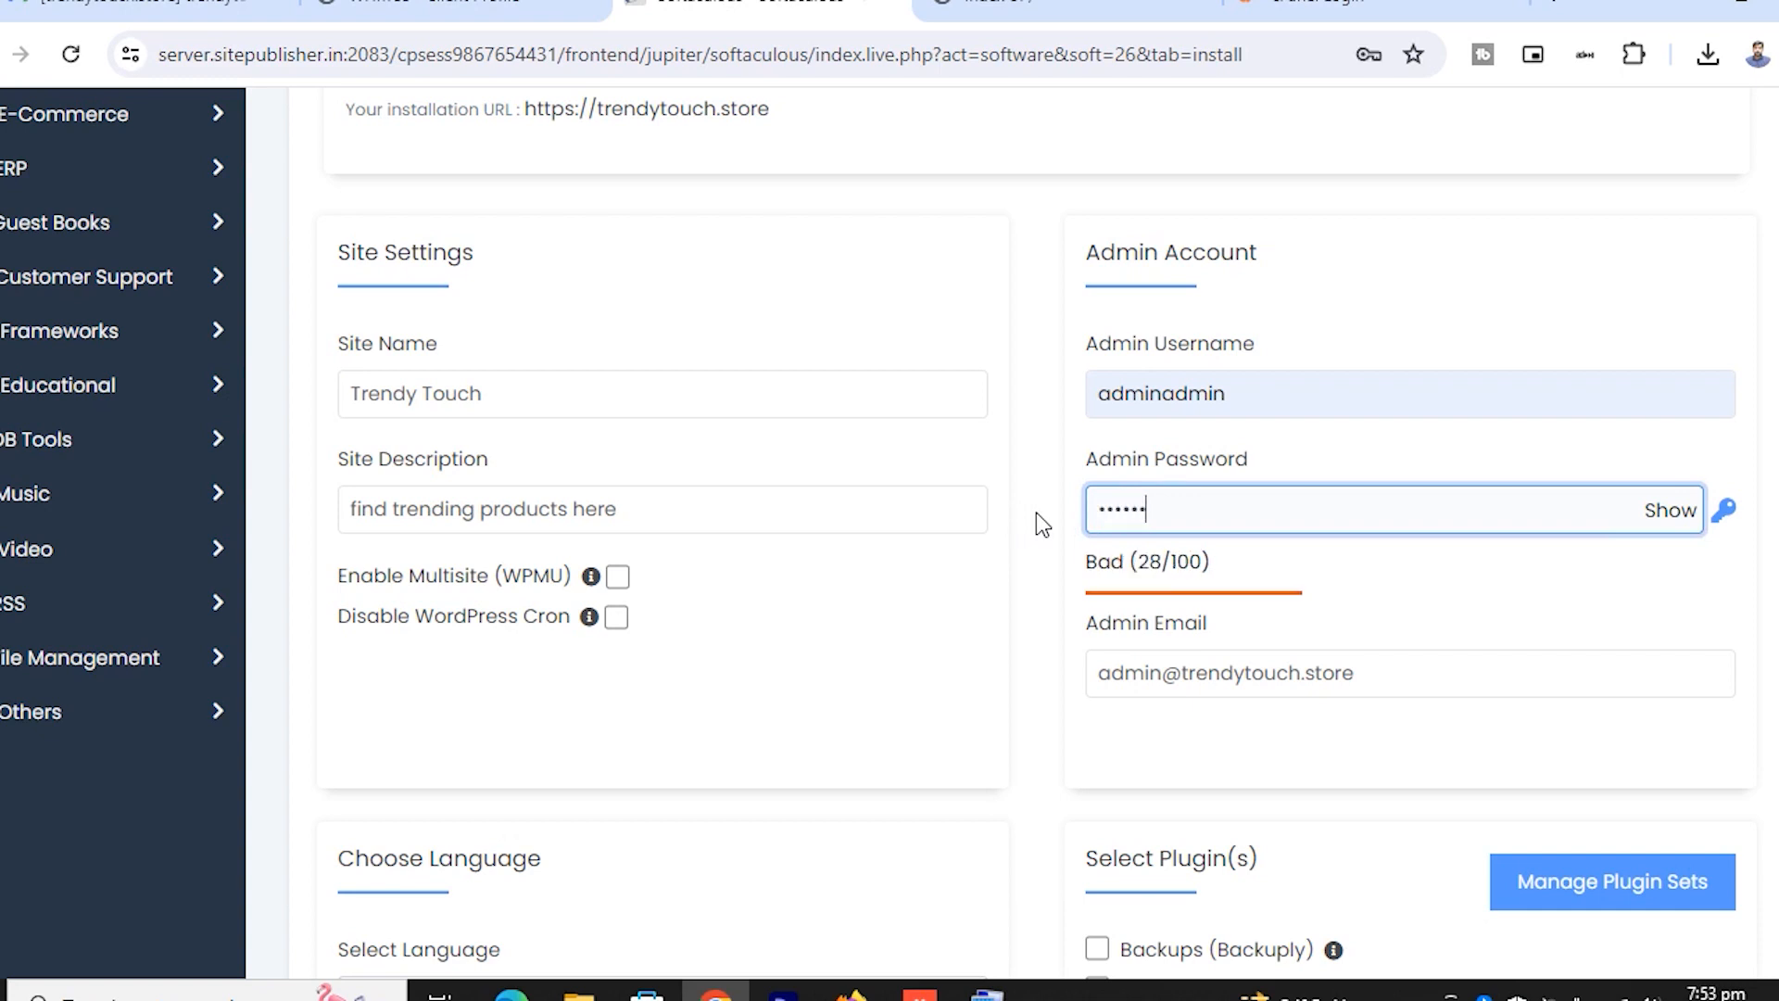
text(•••••)
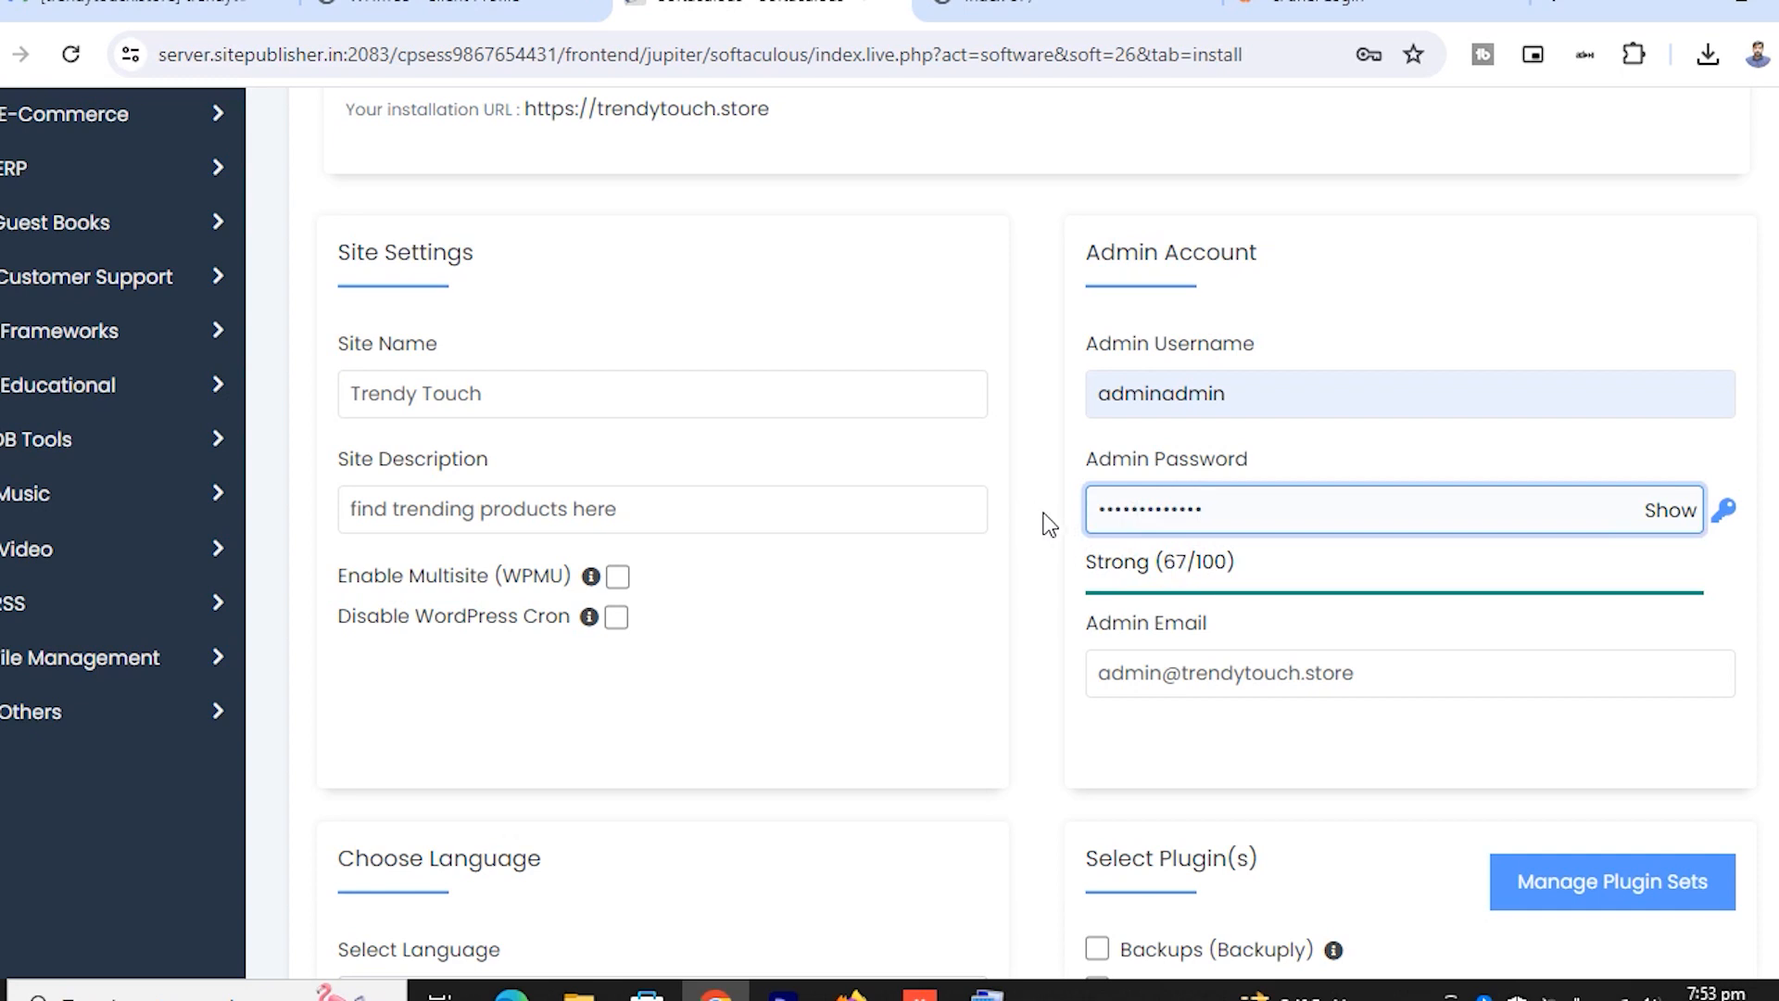
Replace the default Admin Email with the owner's own Gmail address
click(1362, 675)
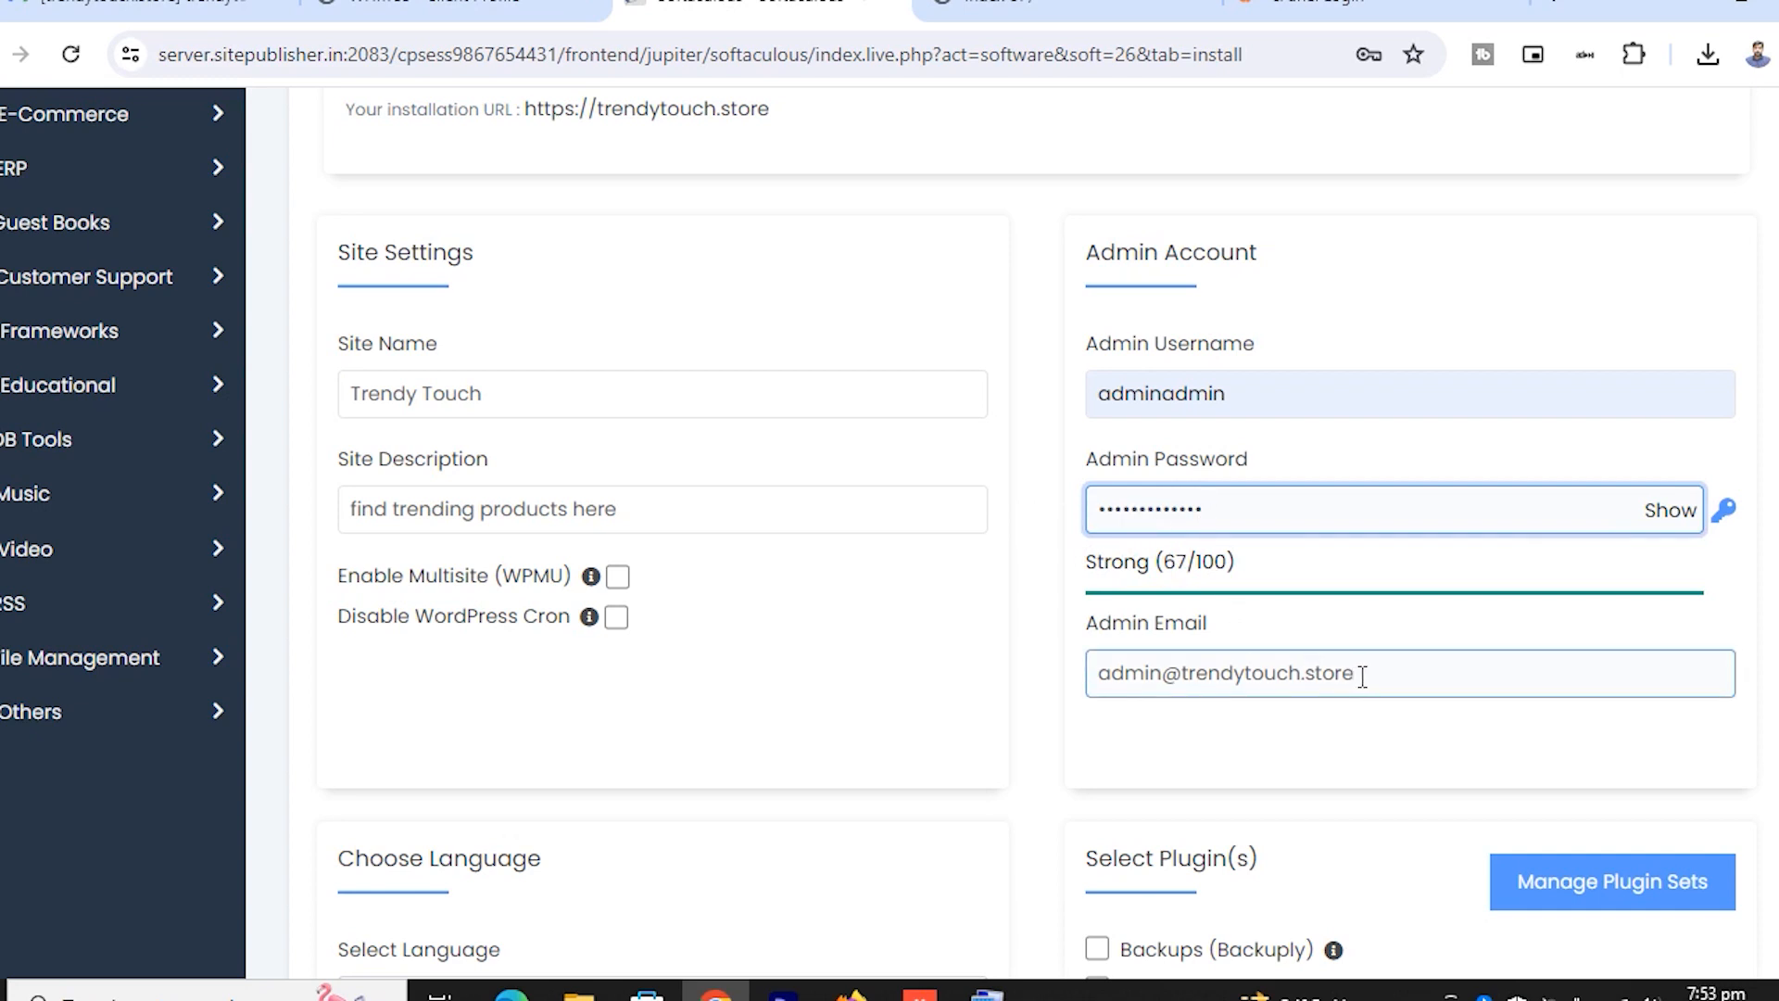
drag(1362, 676, 1109, 674)
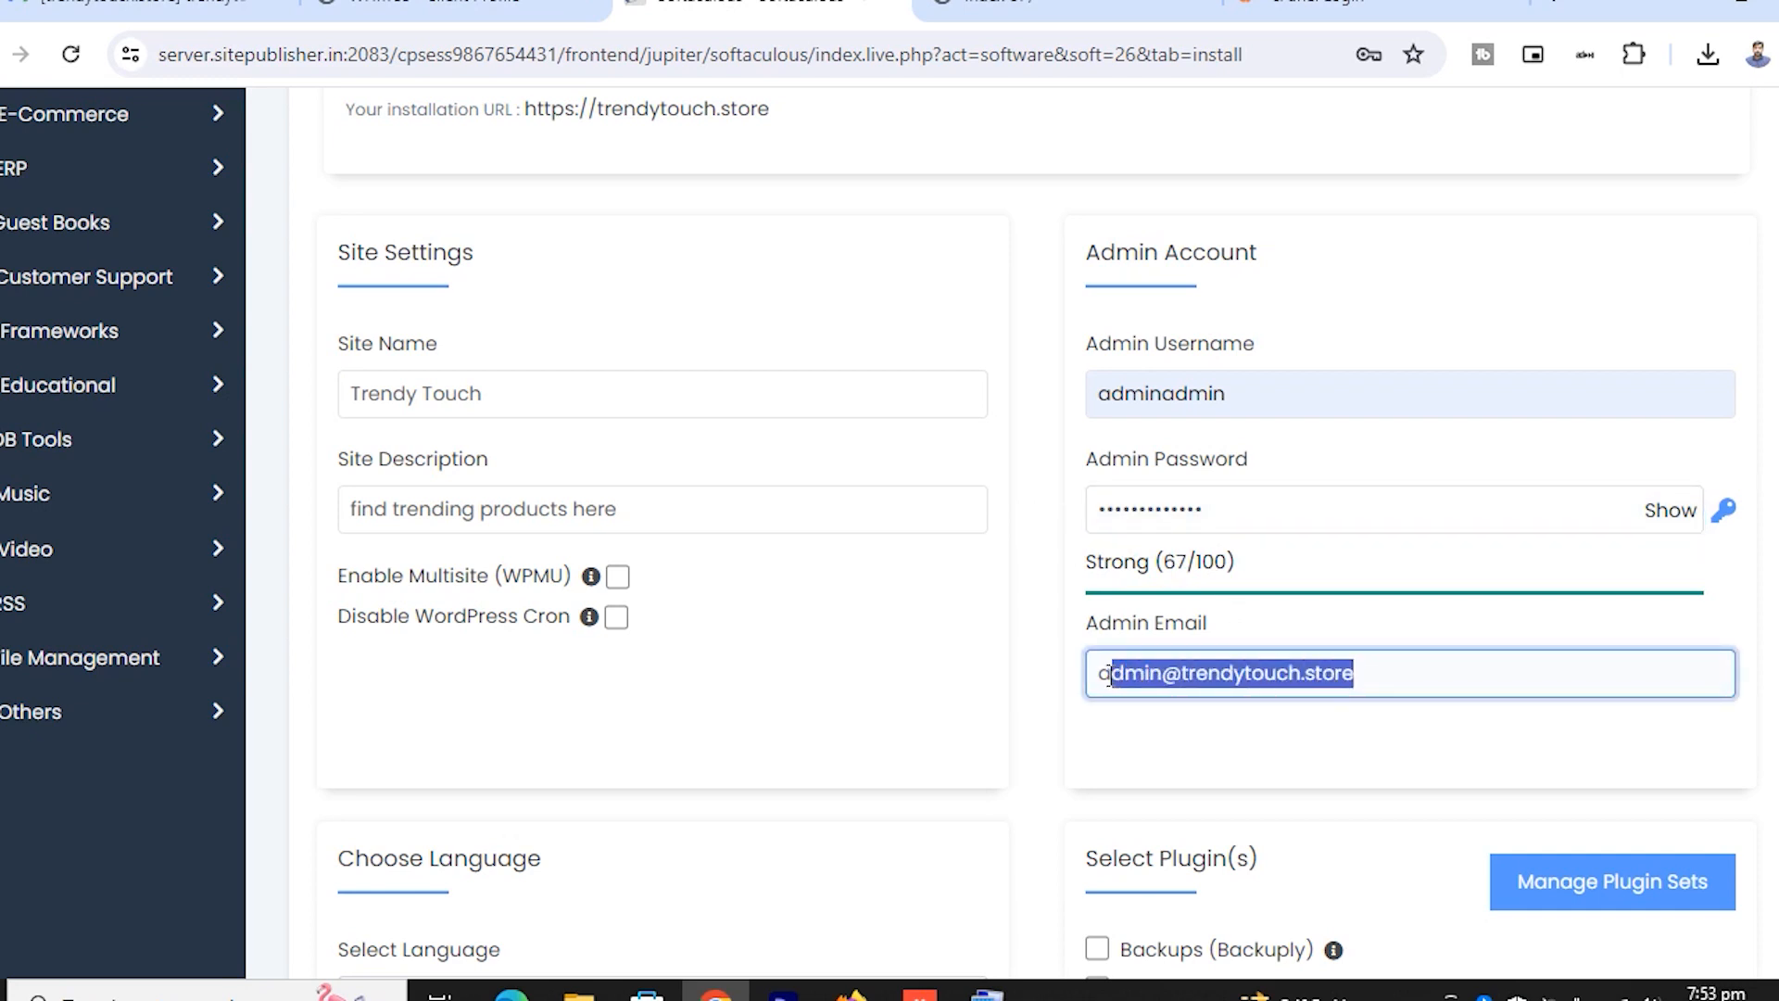
key(BackSpace)
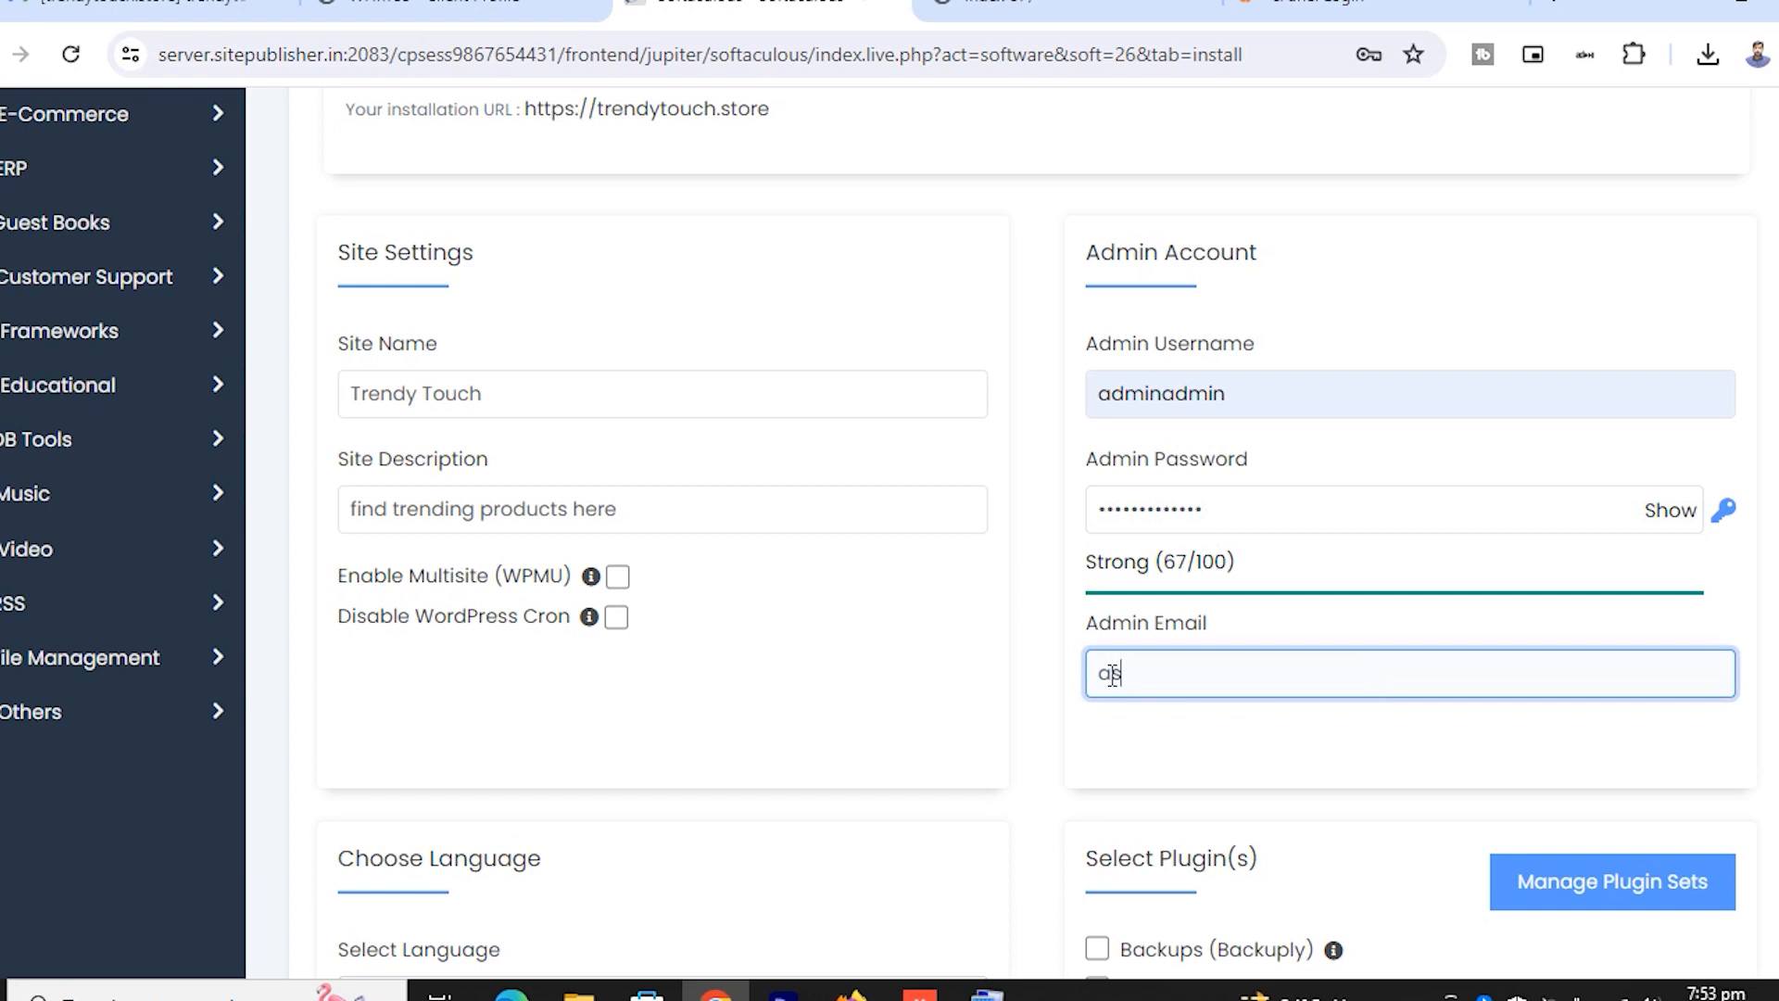
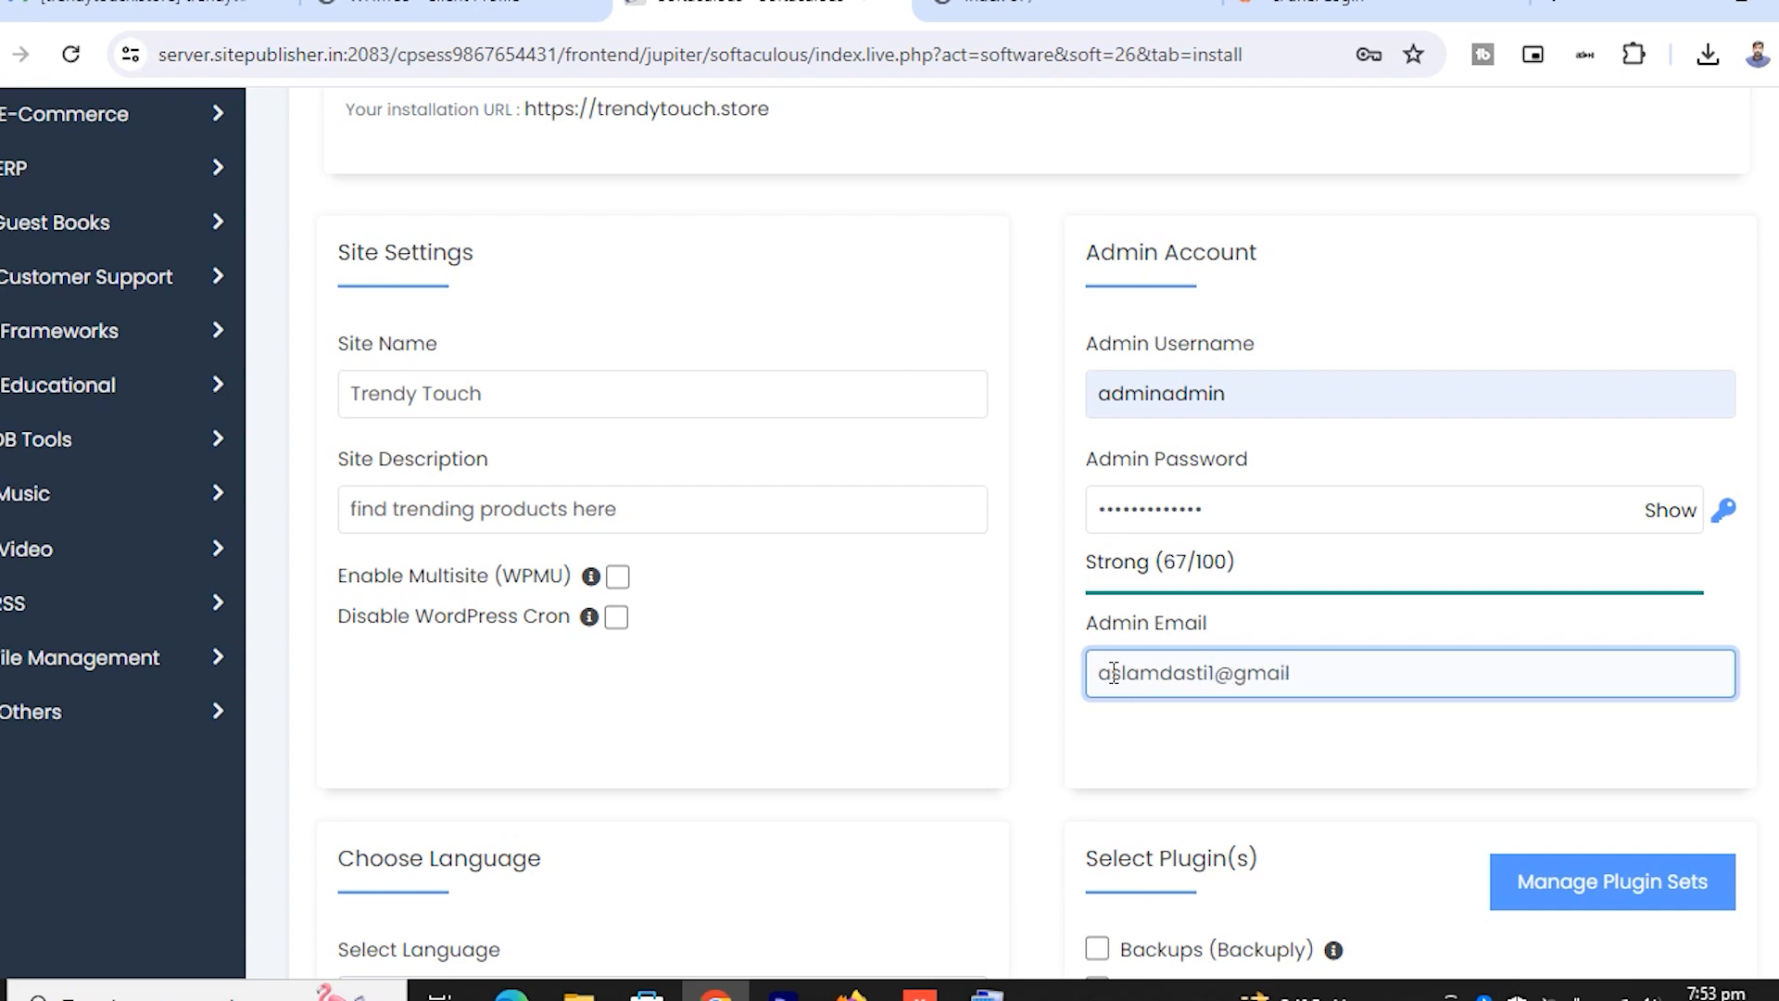
scroll(977, 685, down, 5)
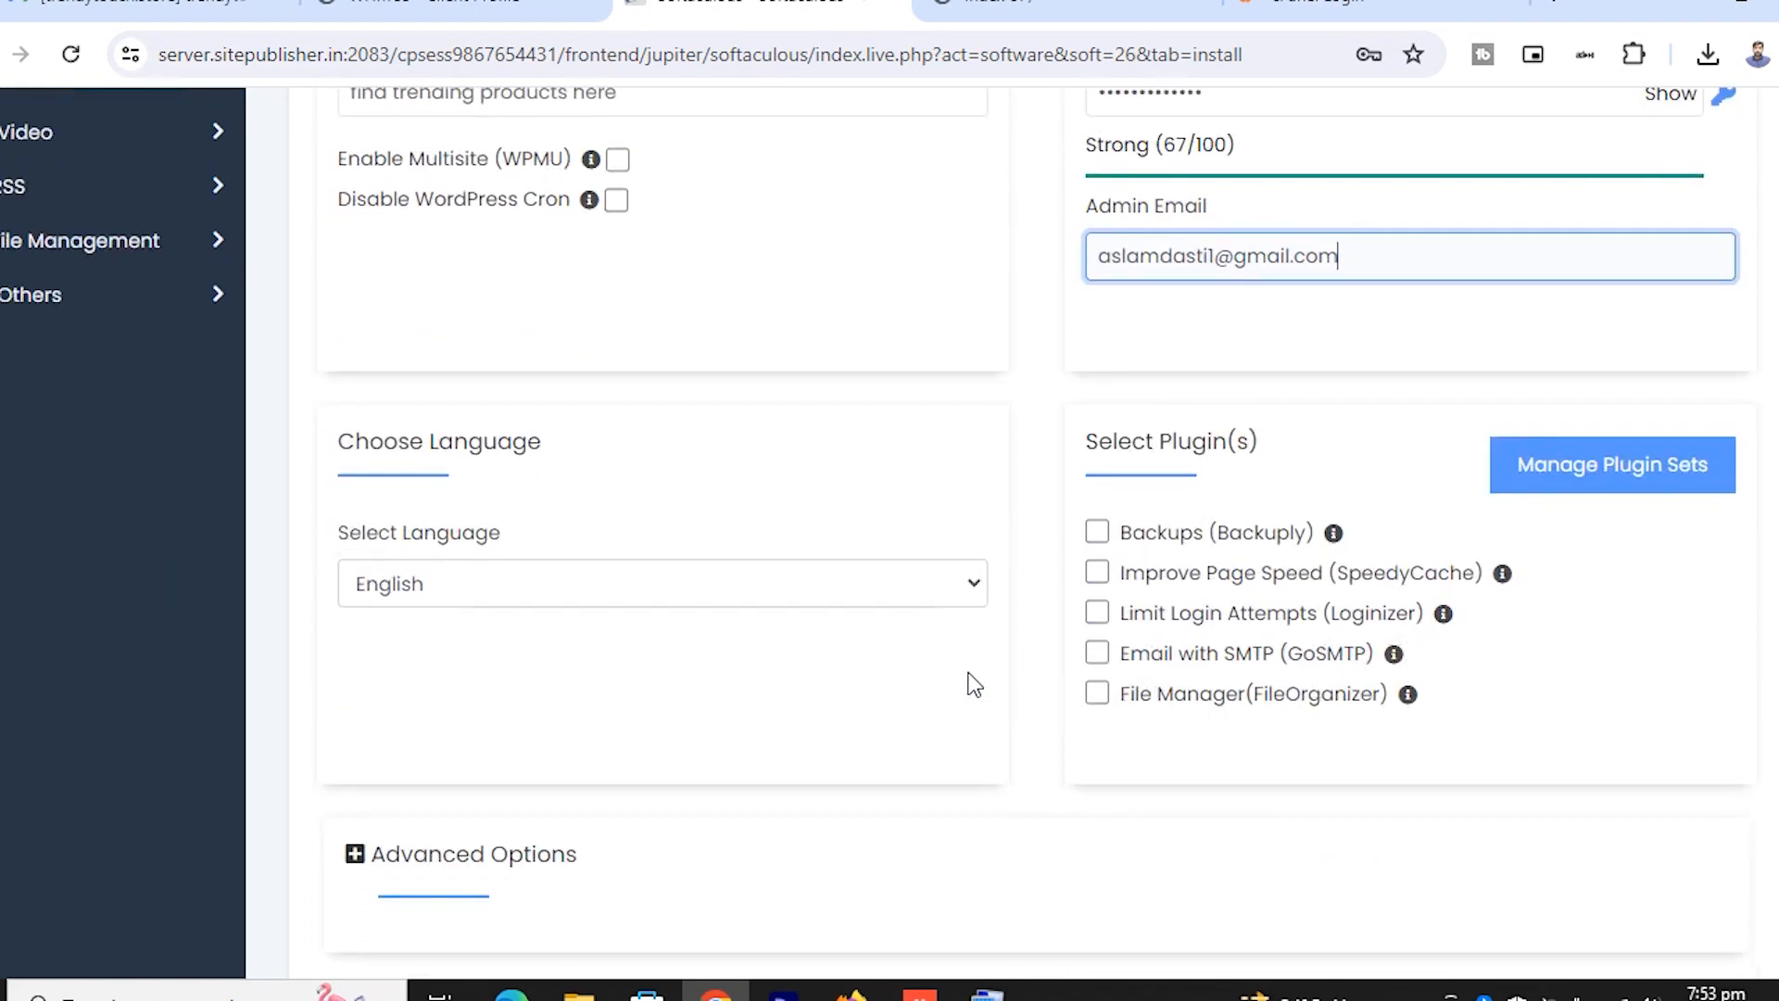
click(679, 586)
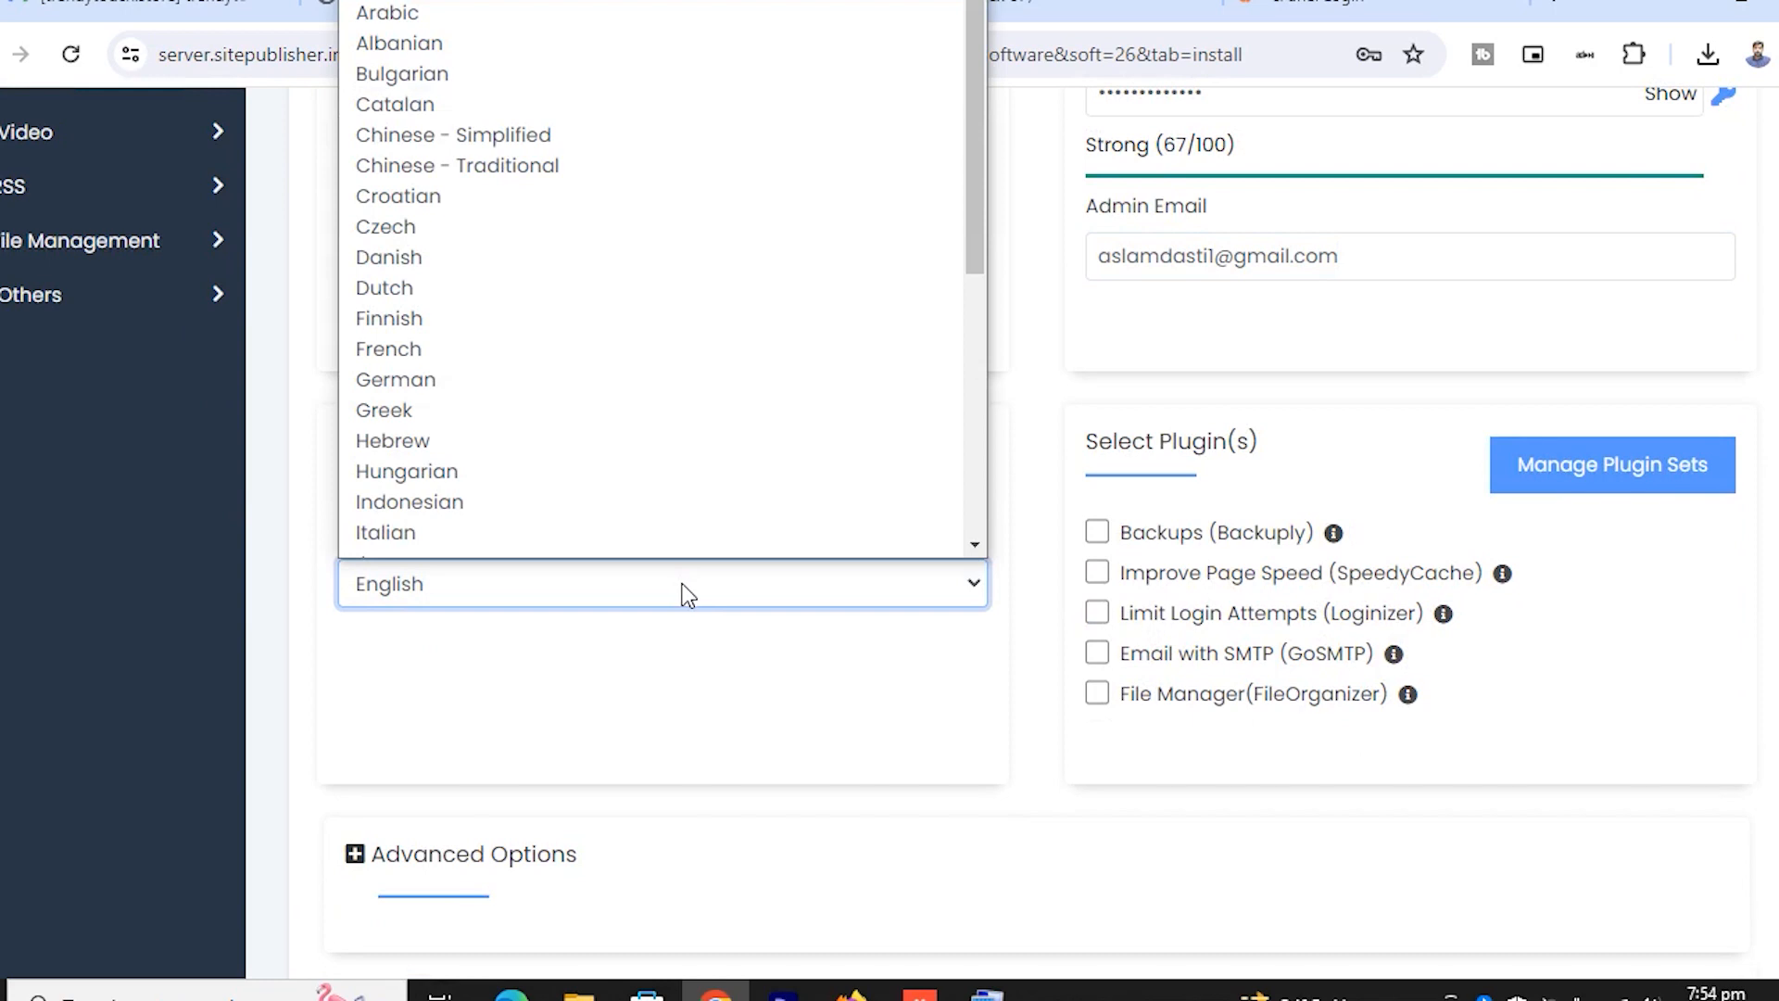
click(685, 593)
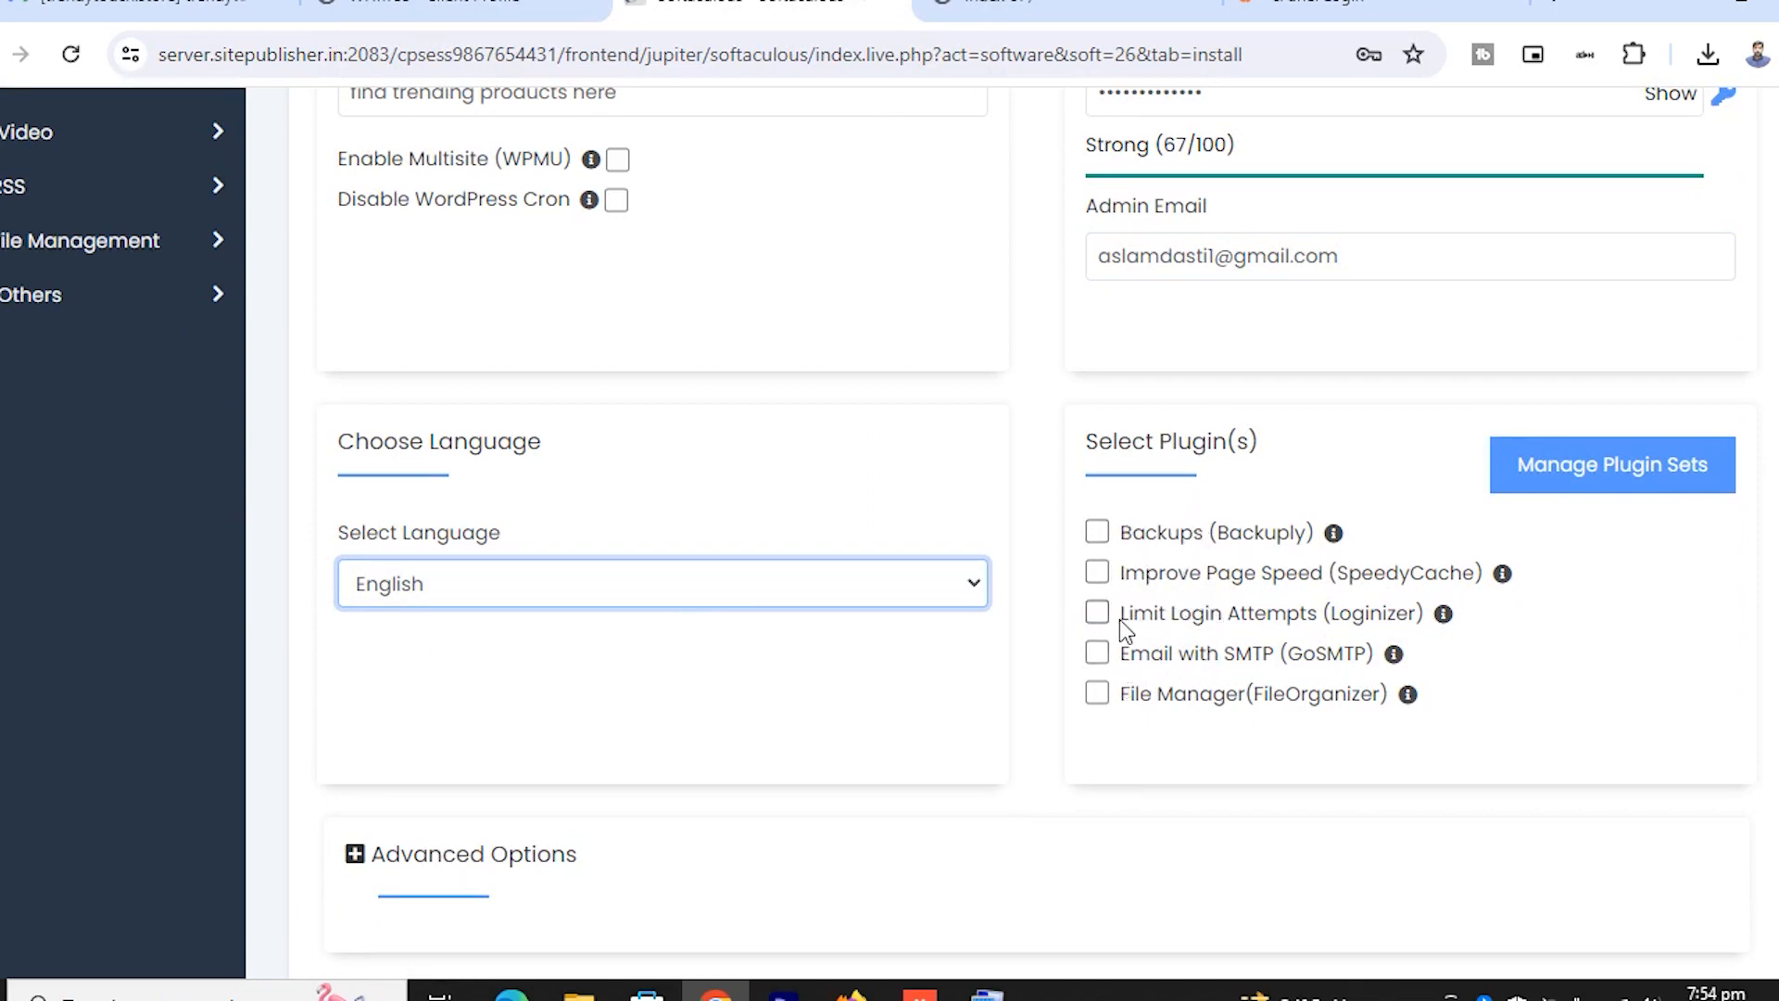
click(1098, 692)
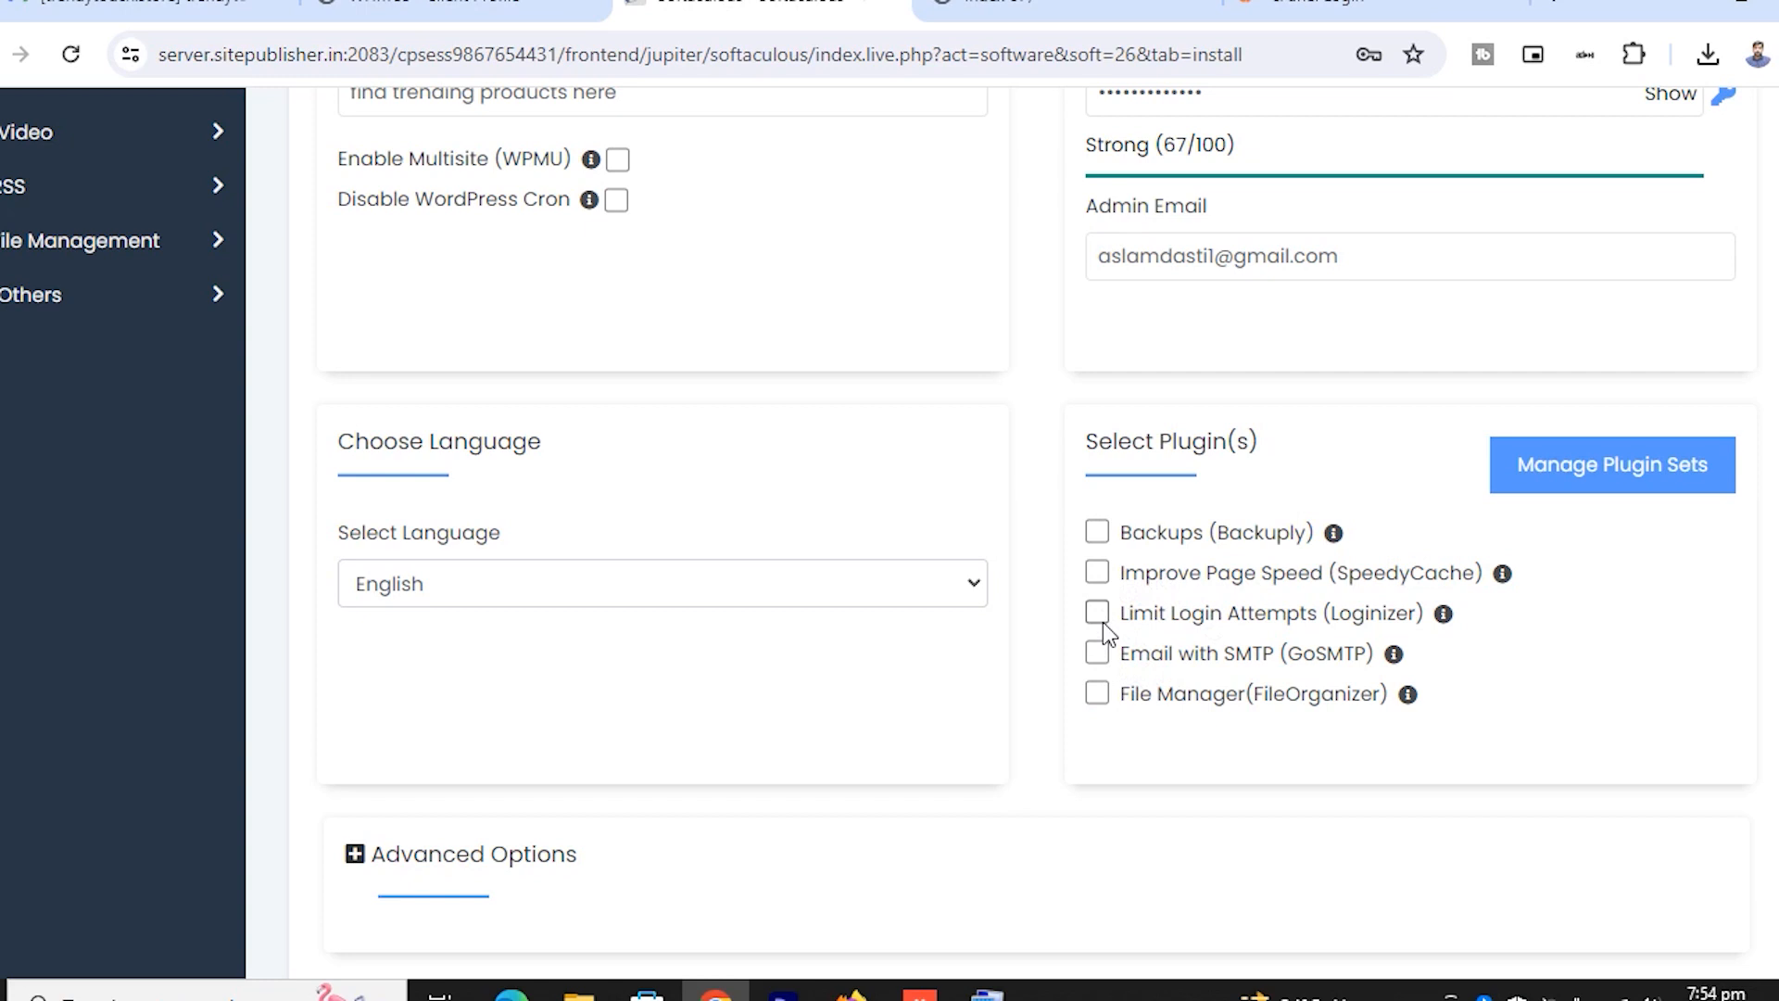
scroll(1075, 607, down, 5)
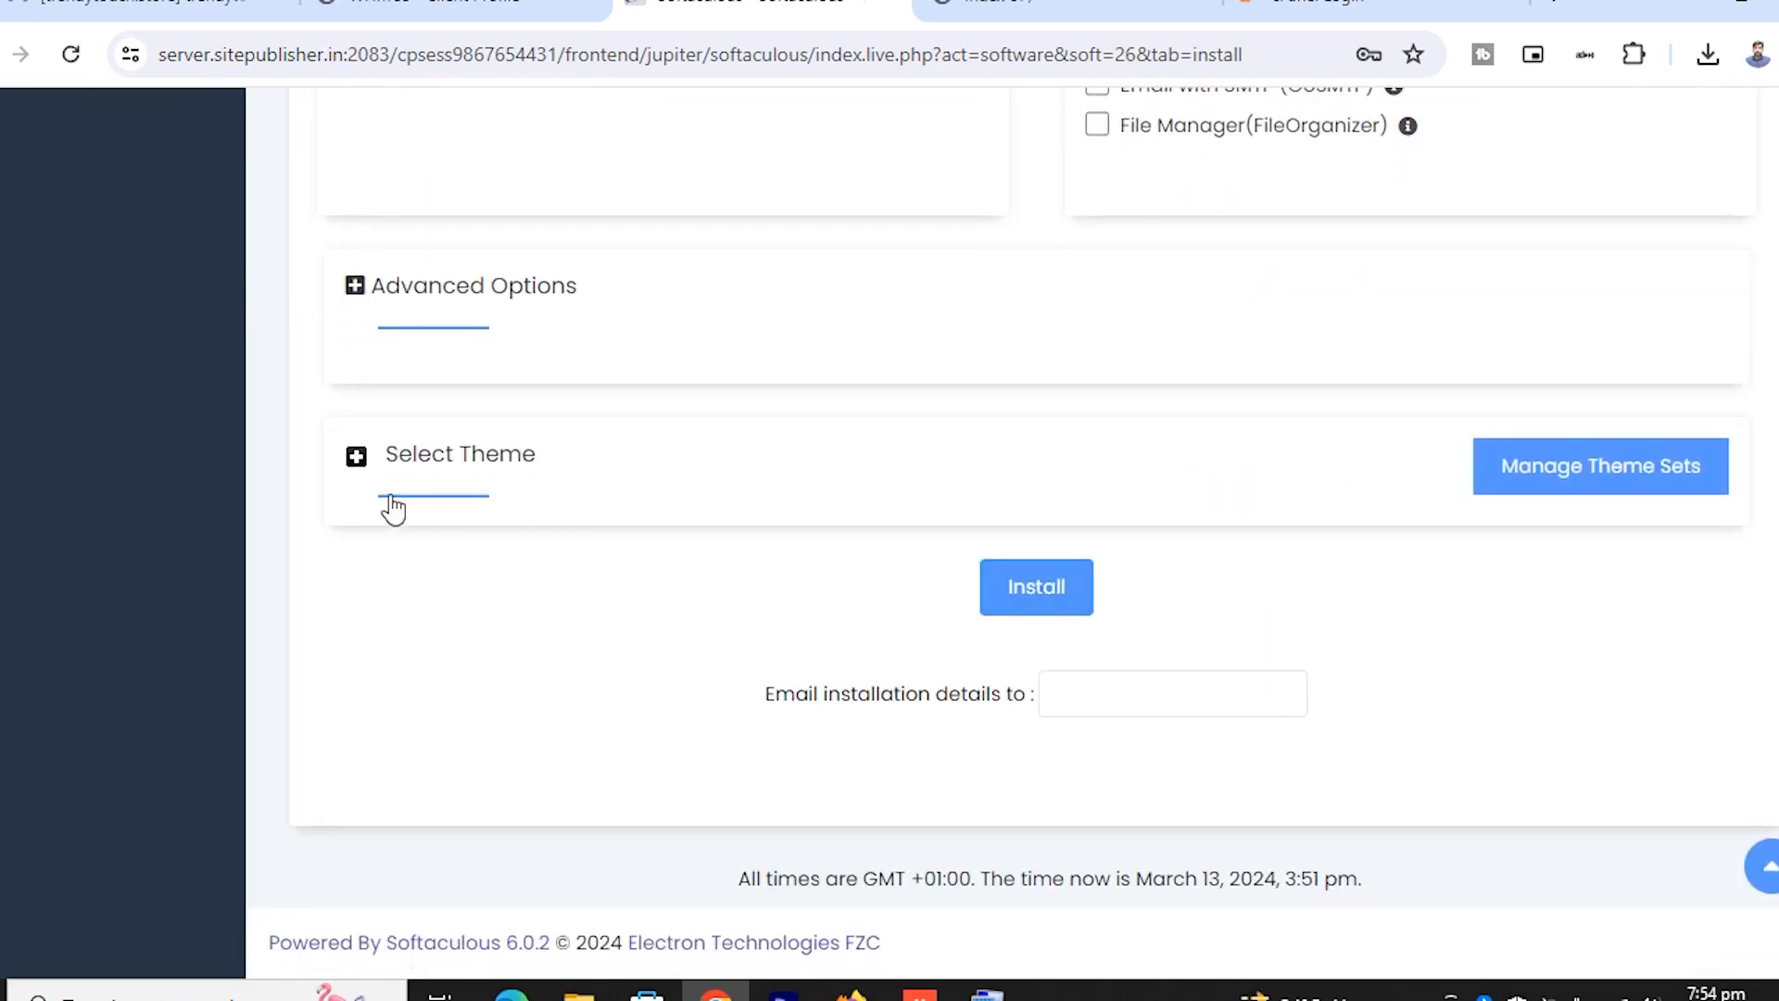
Show the theme choices with Twenty Twenty-Four as default, check Advanced Options, and scroll down to Install
click(355, 460)
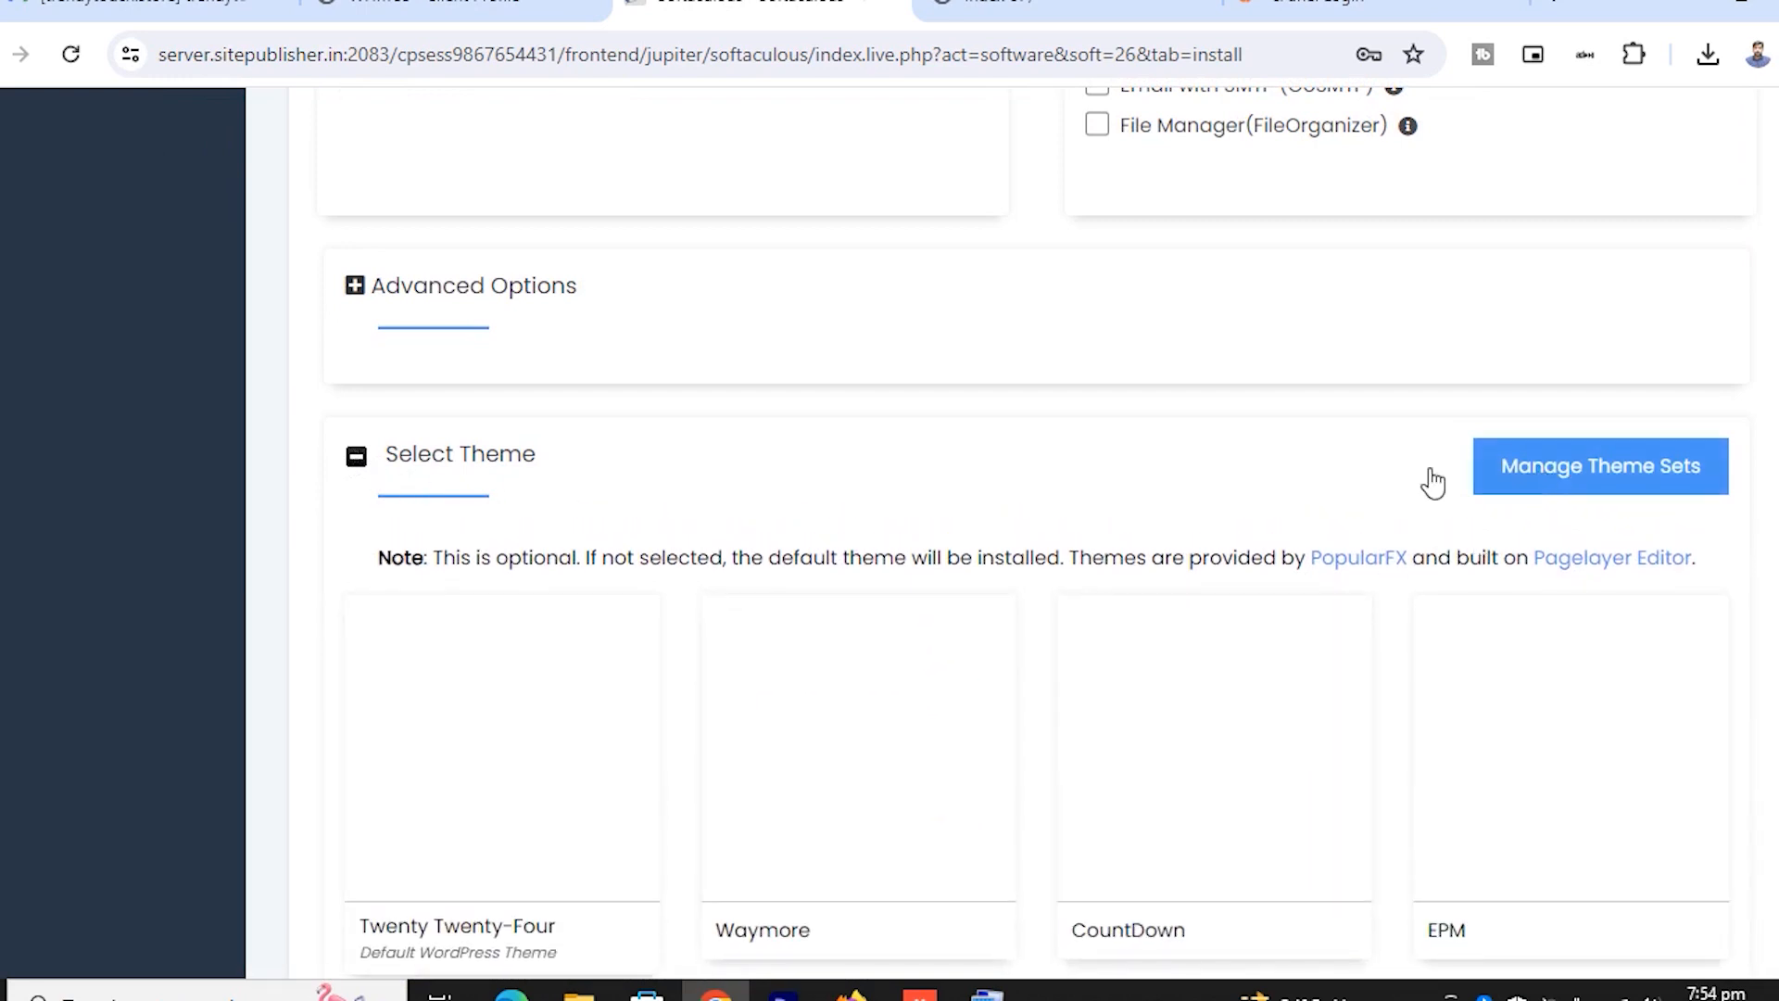
click(354, 294)
click(358, 298)
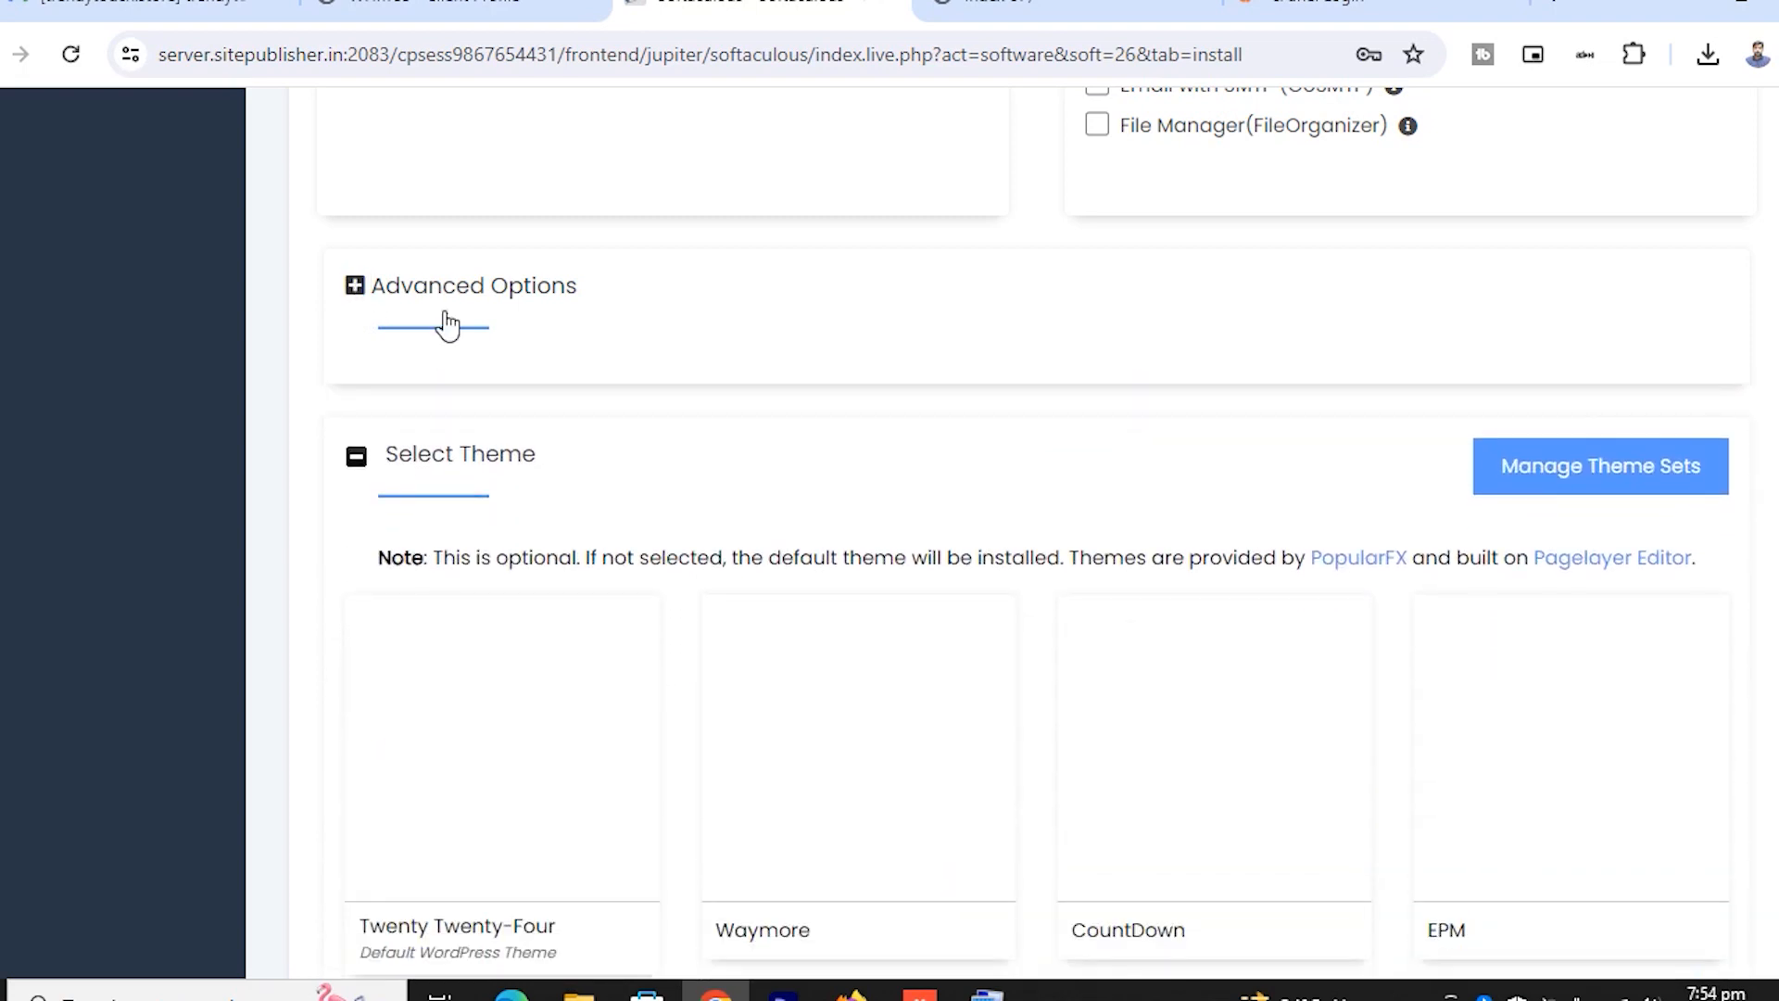
scroll(546, 558, down, 5)
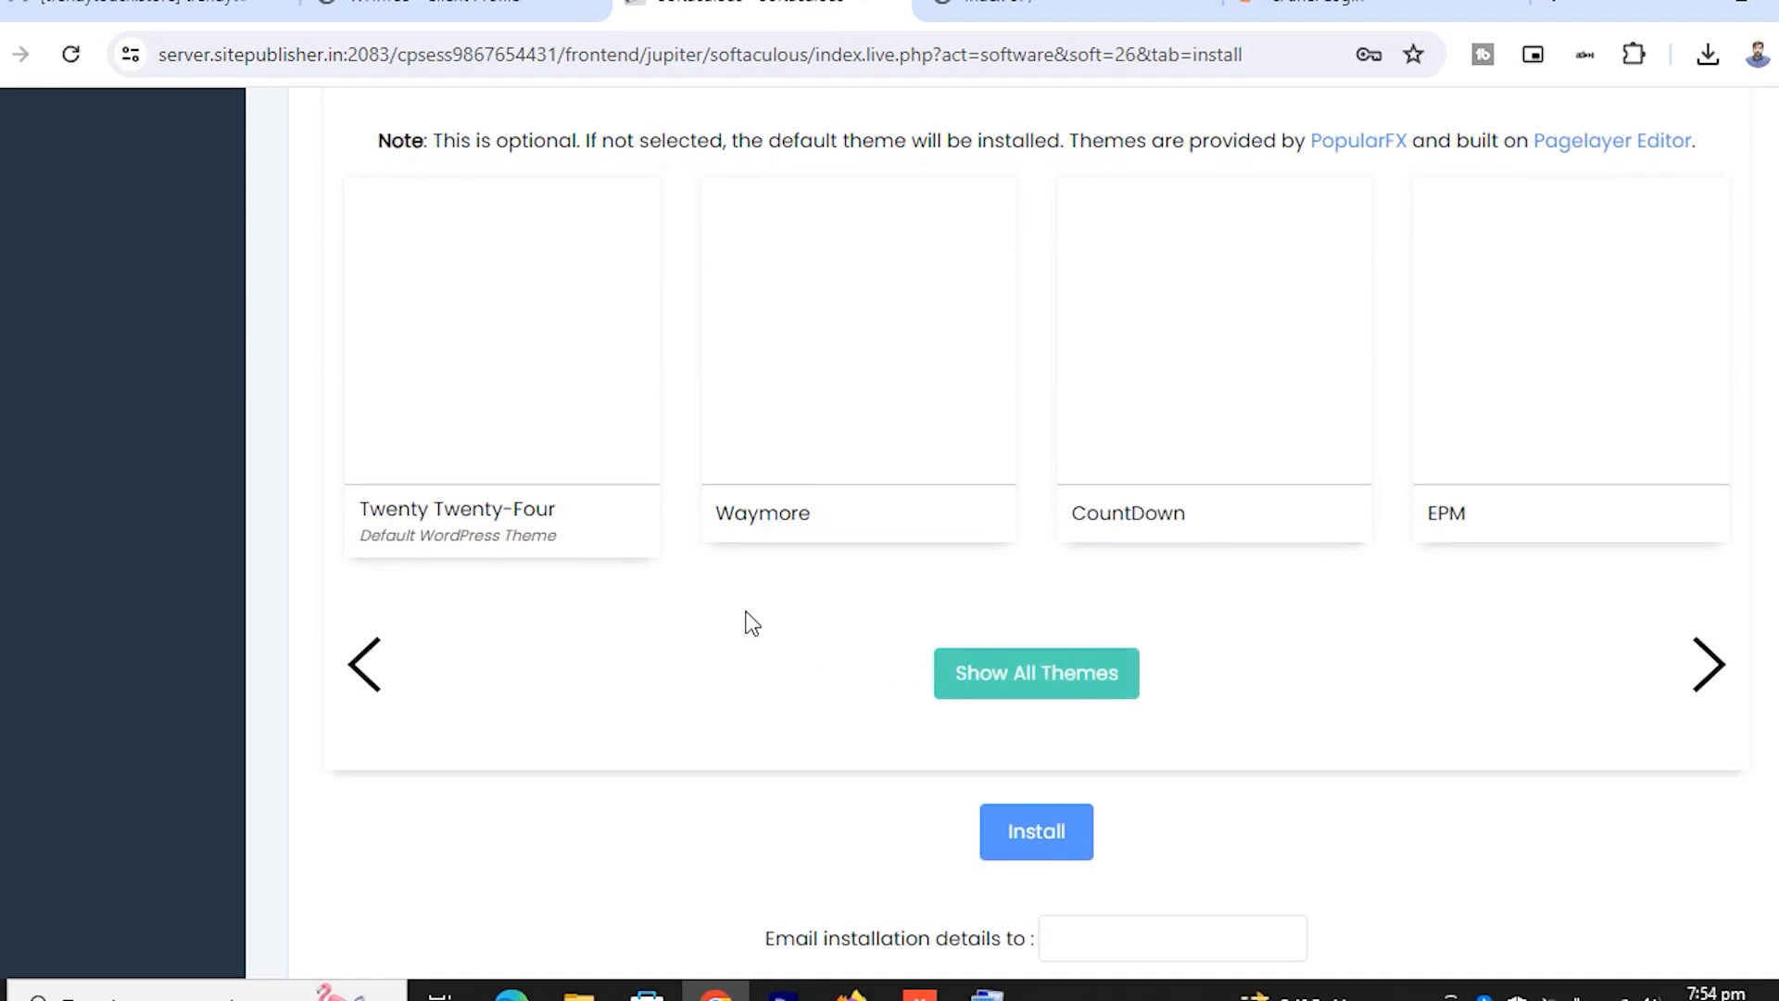
scroll(750, 607, up, 8)
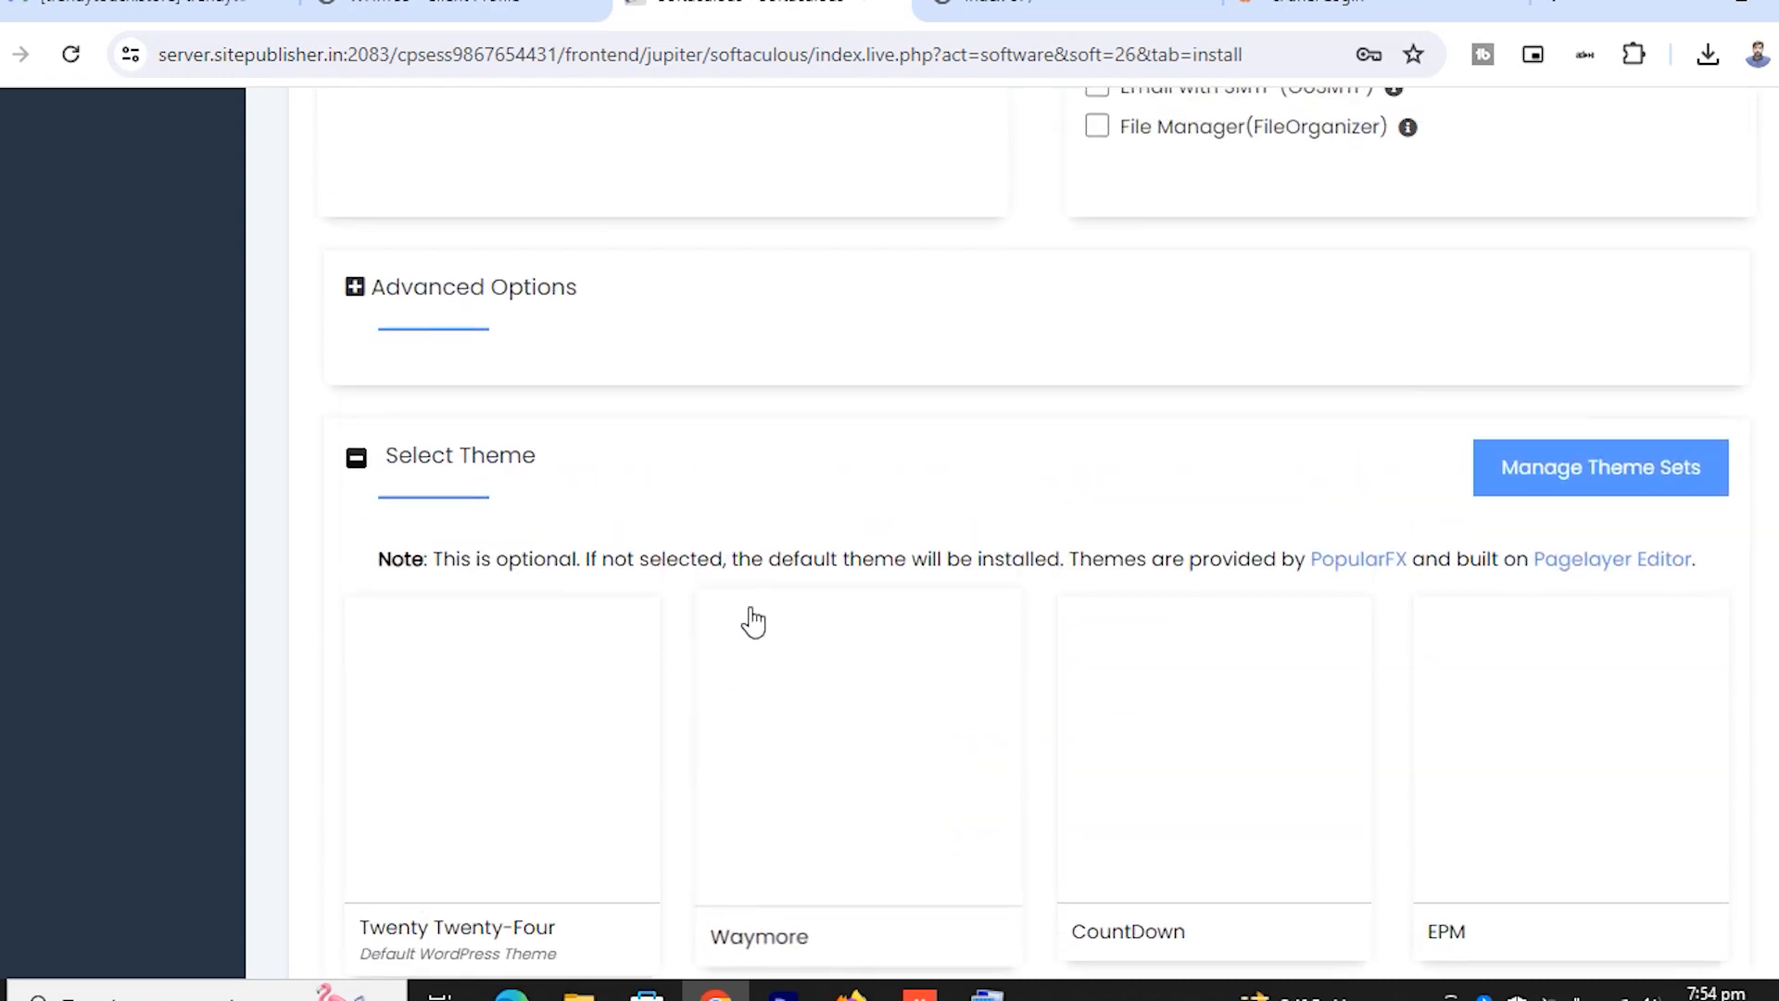
scroll(751, 611, down, 8)
scroll(758, 607, down, 3)
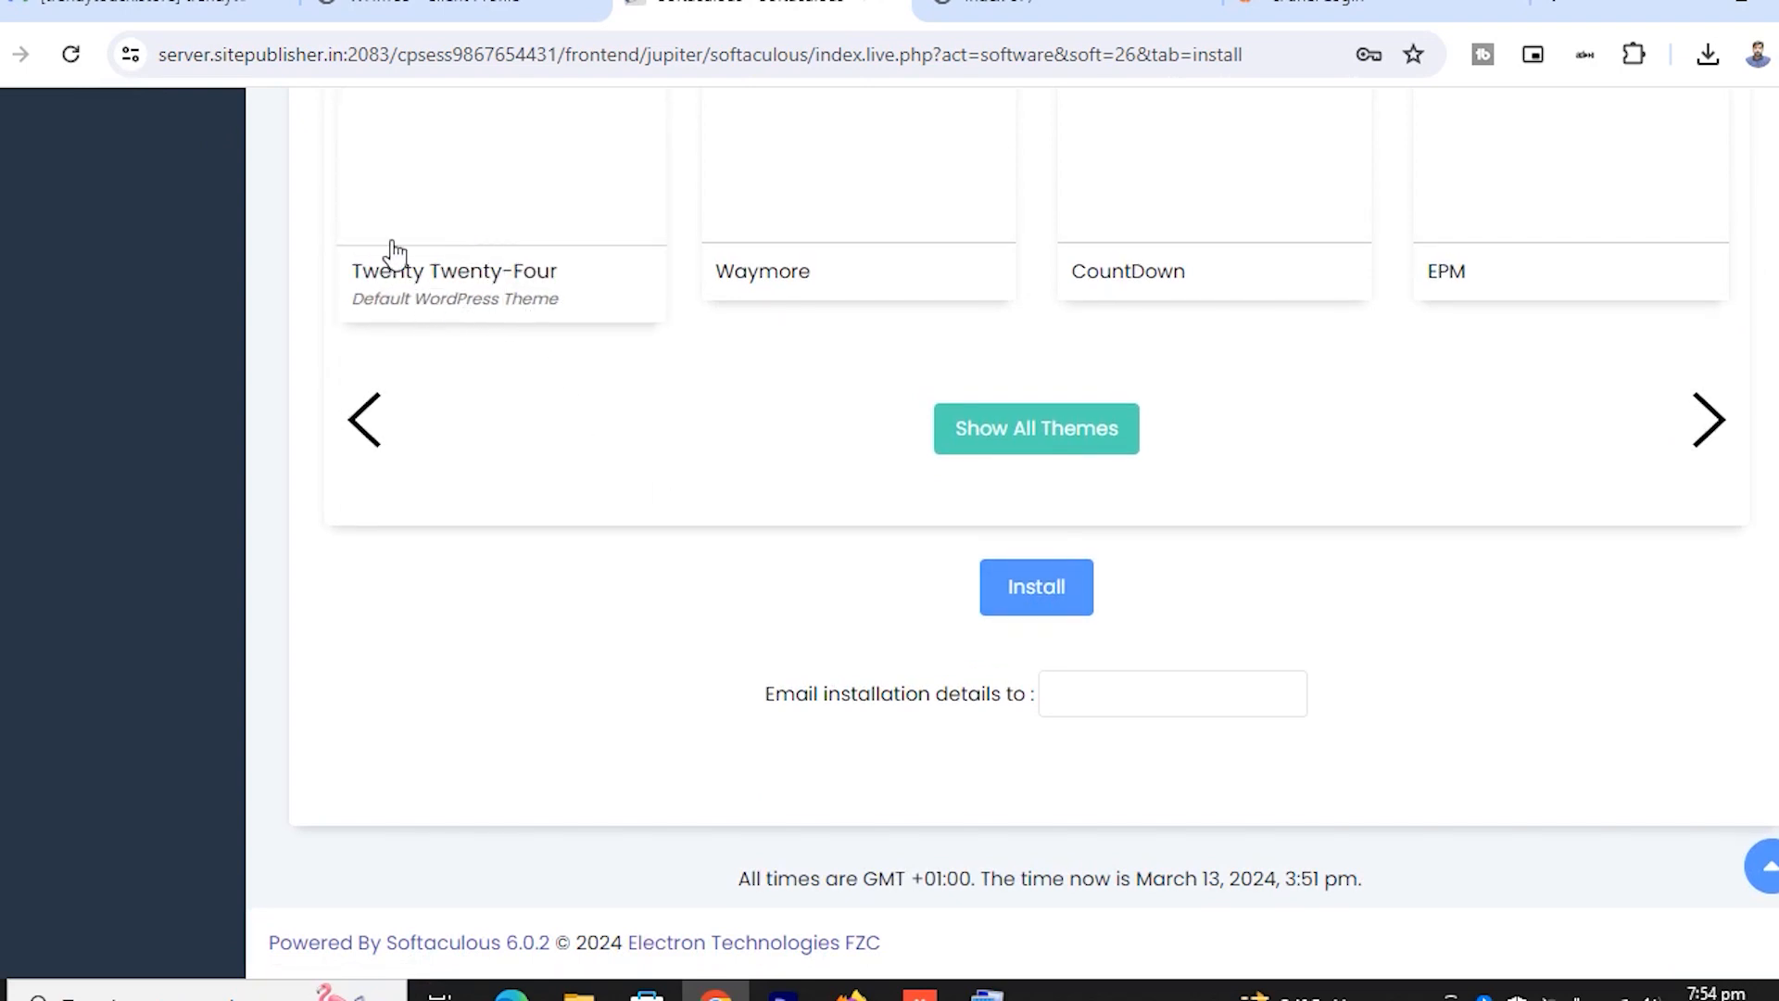
Start the WordPress installation and decline the browser's offer to save the password
click(1037, 603)
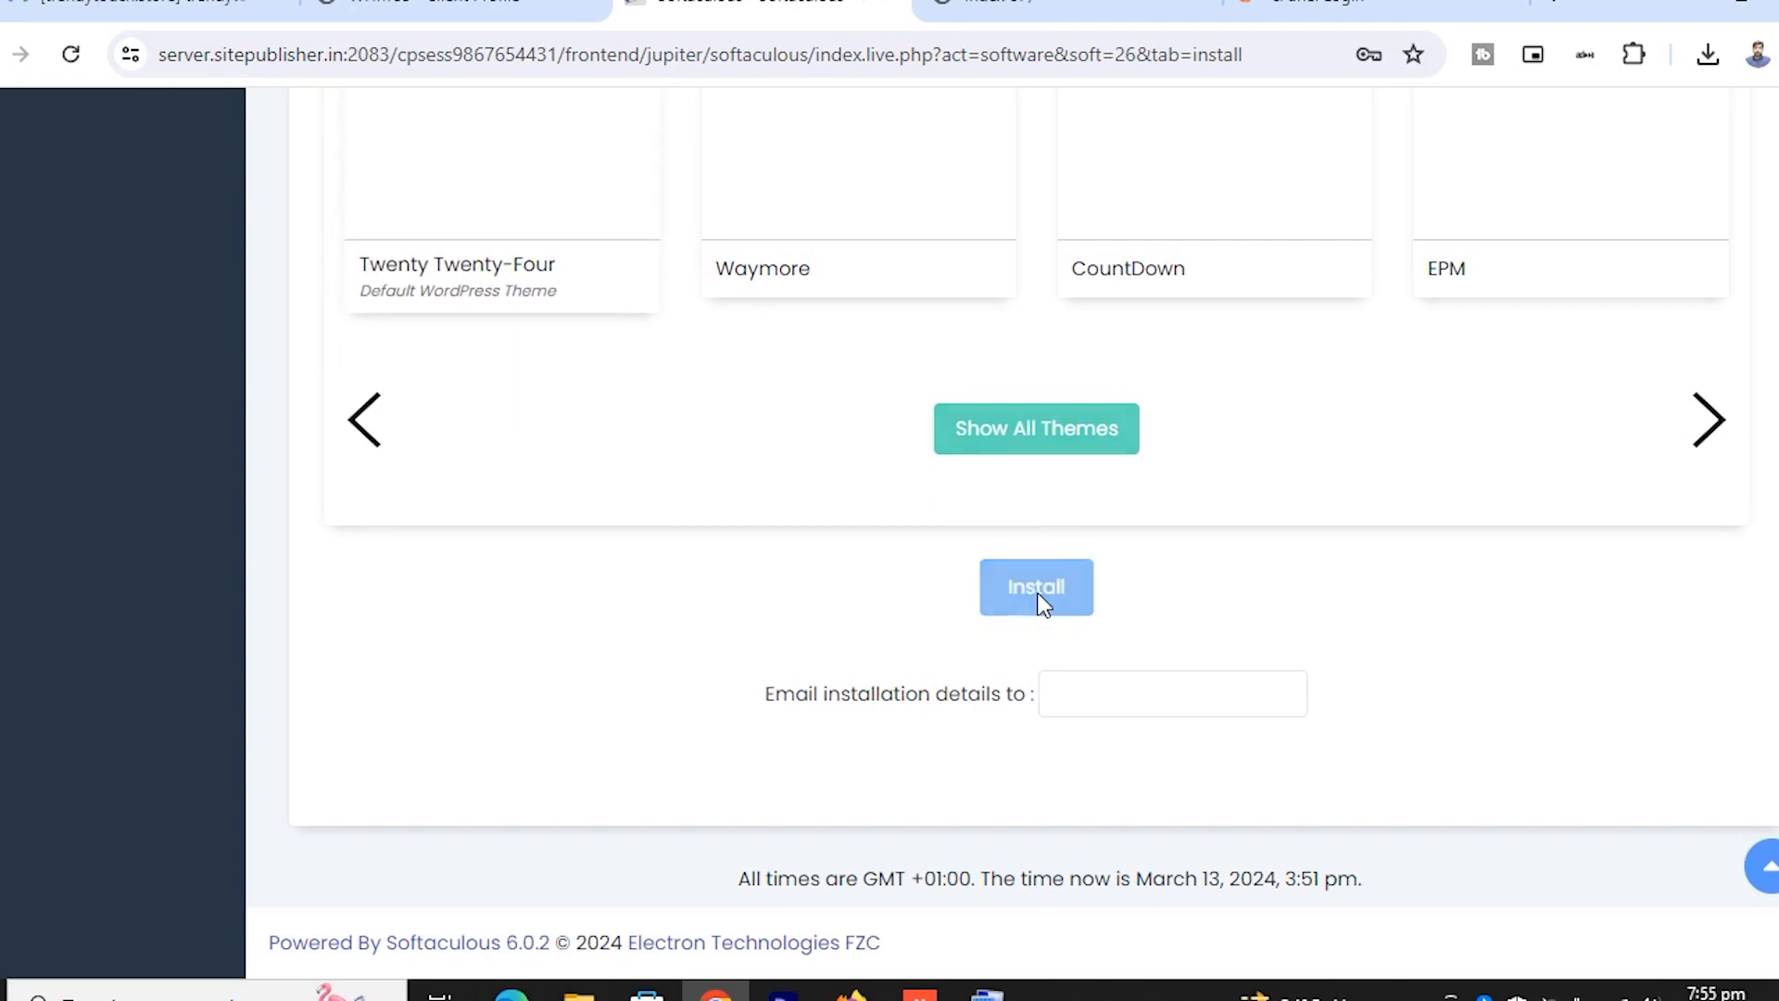
click(1357, 478)
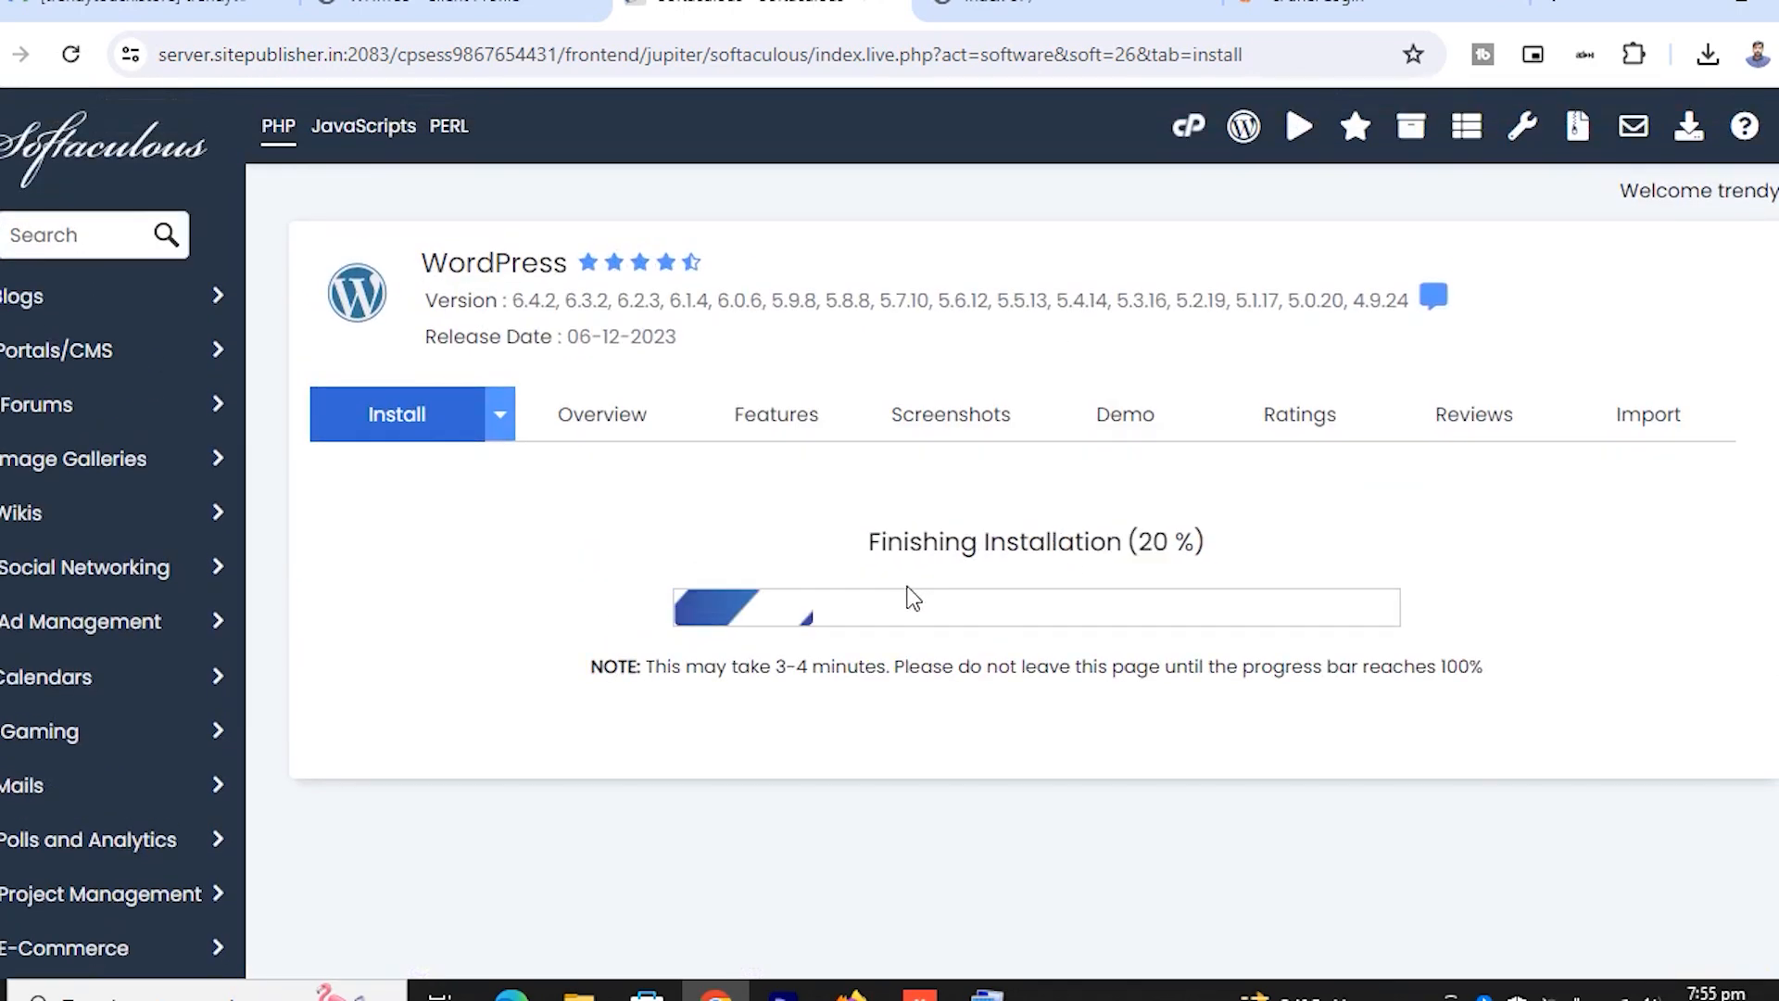
scroll(949, 608, down, 3)
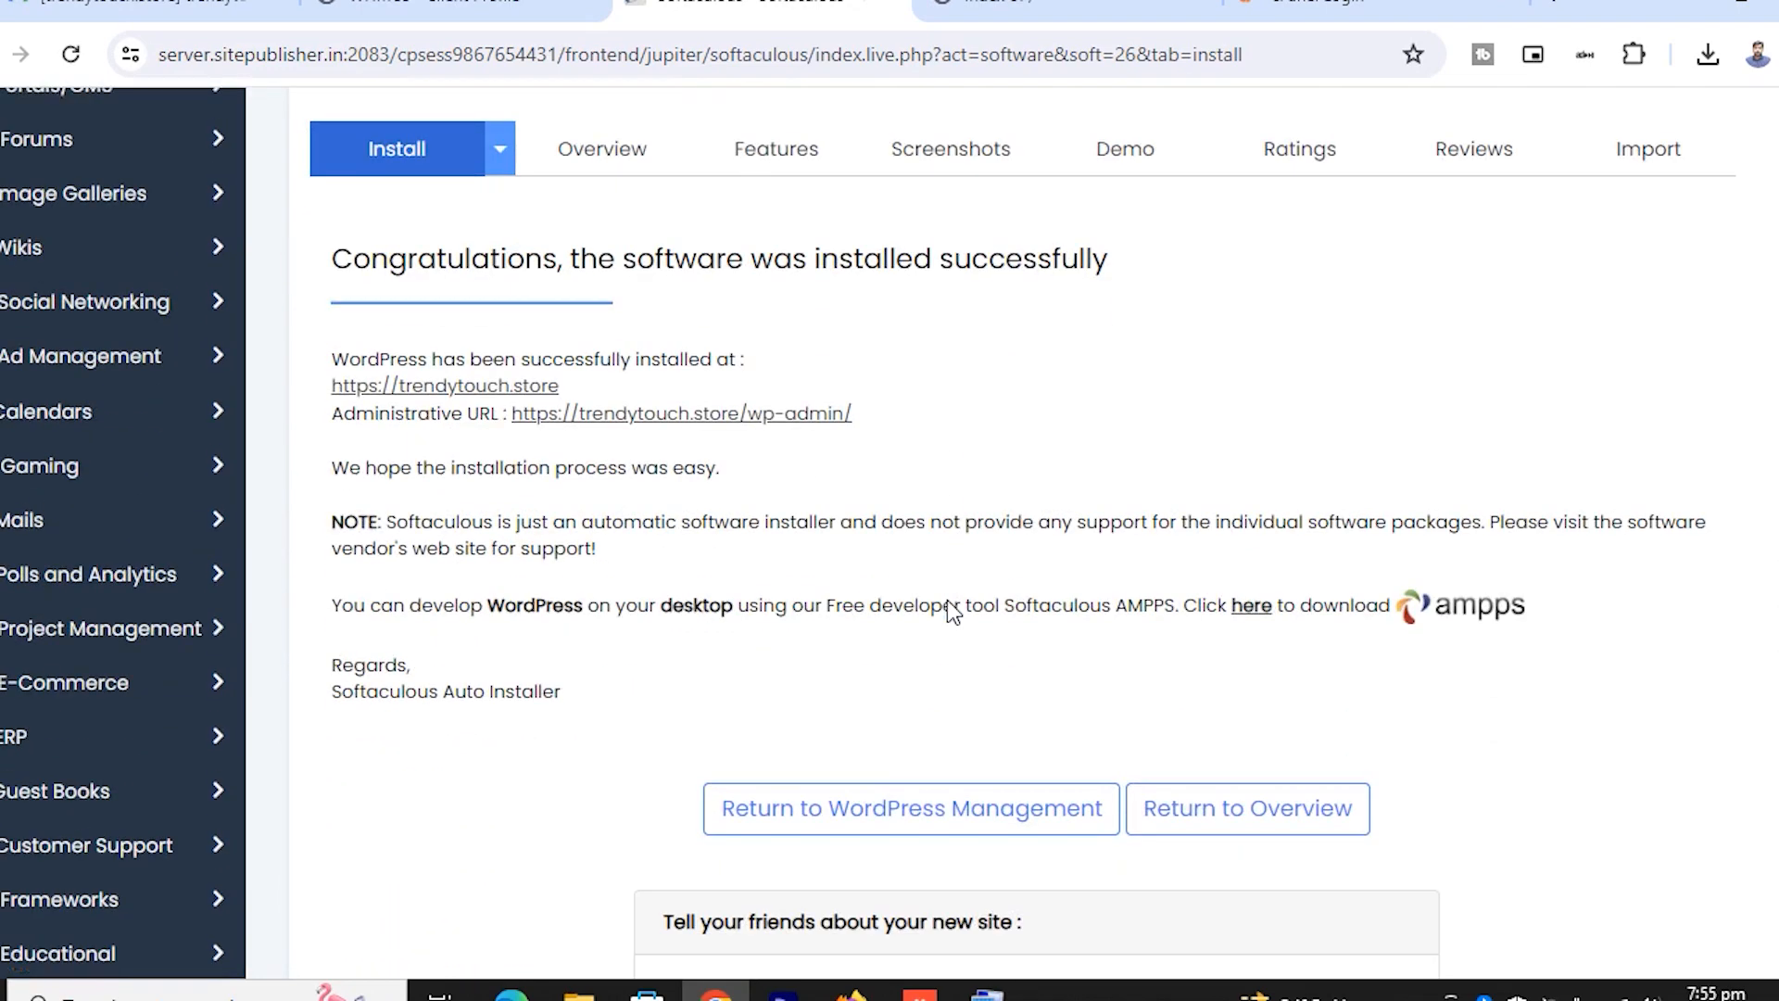
Open the new trendytouch.store site in a new tab, then return to the success page
click(536, 374)
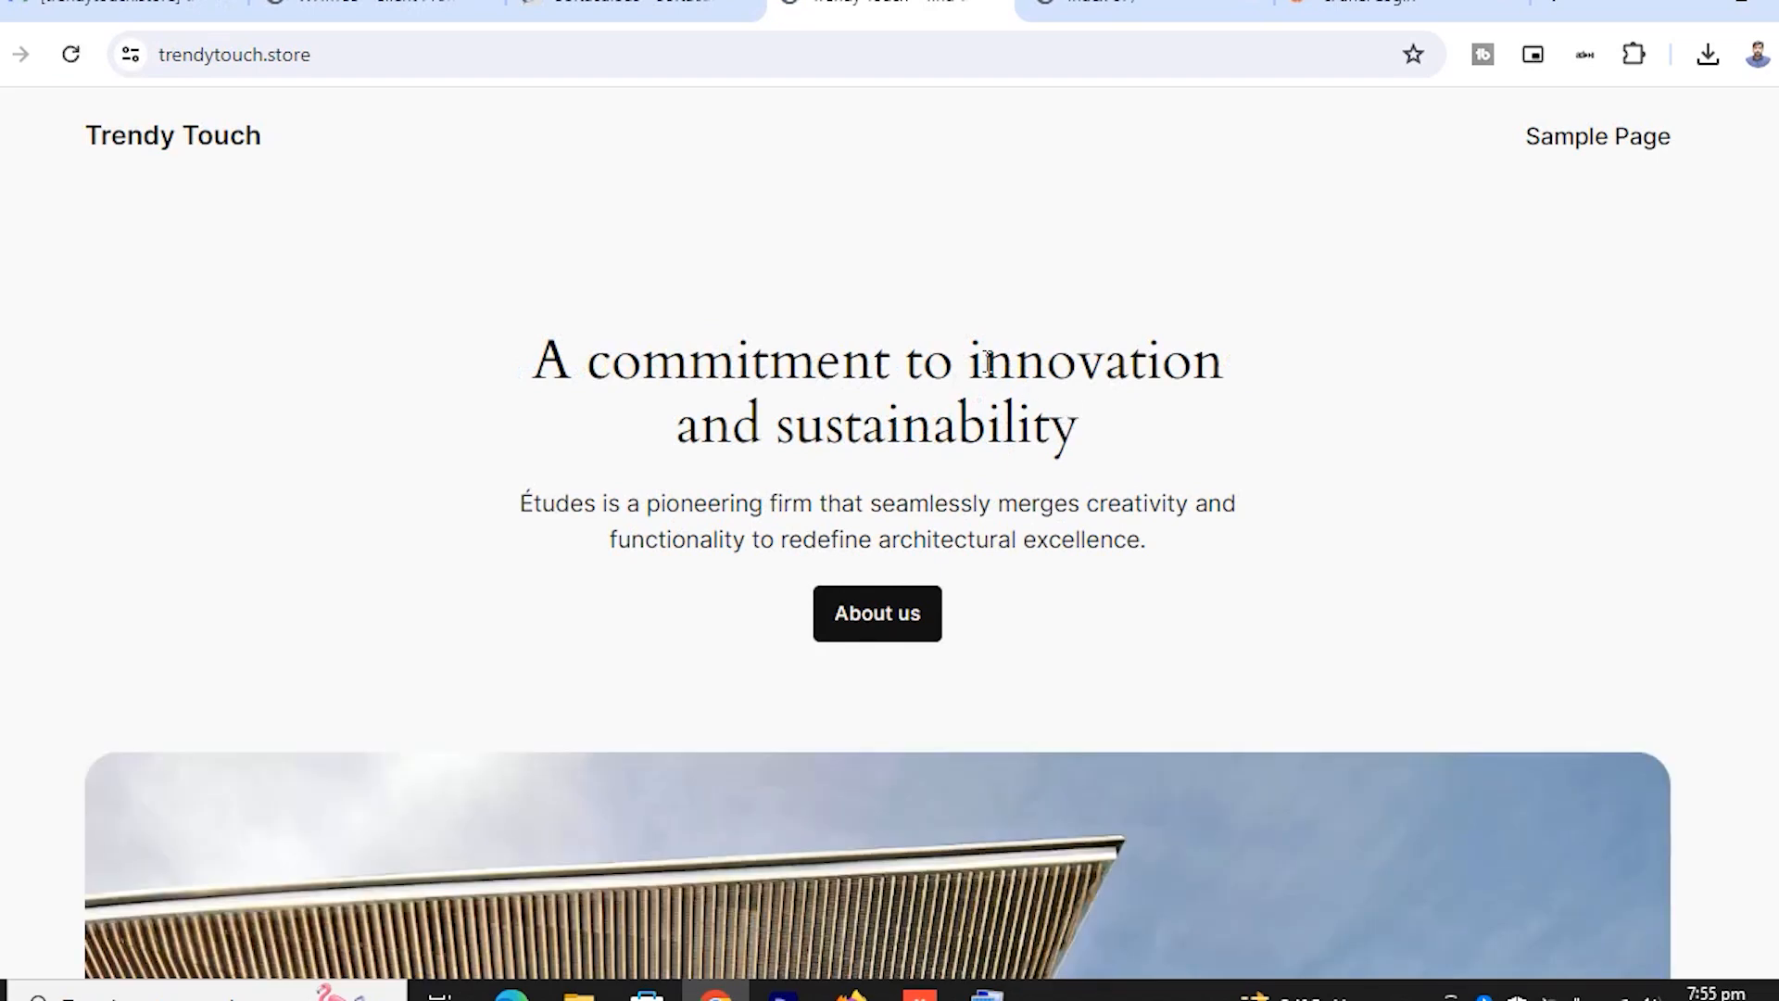
scroll(907, 333, down, 20)
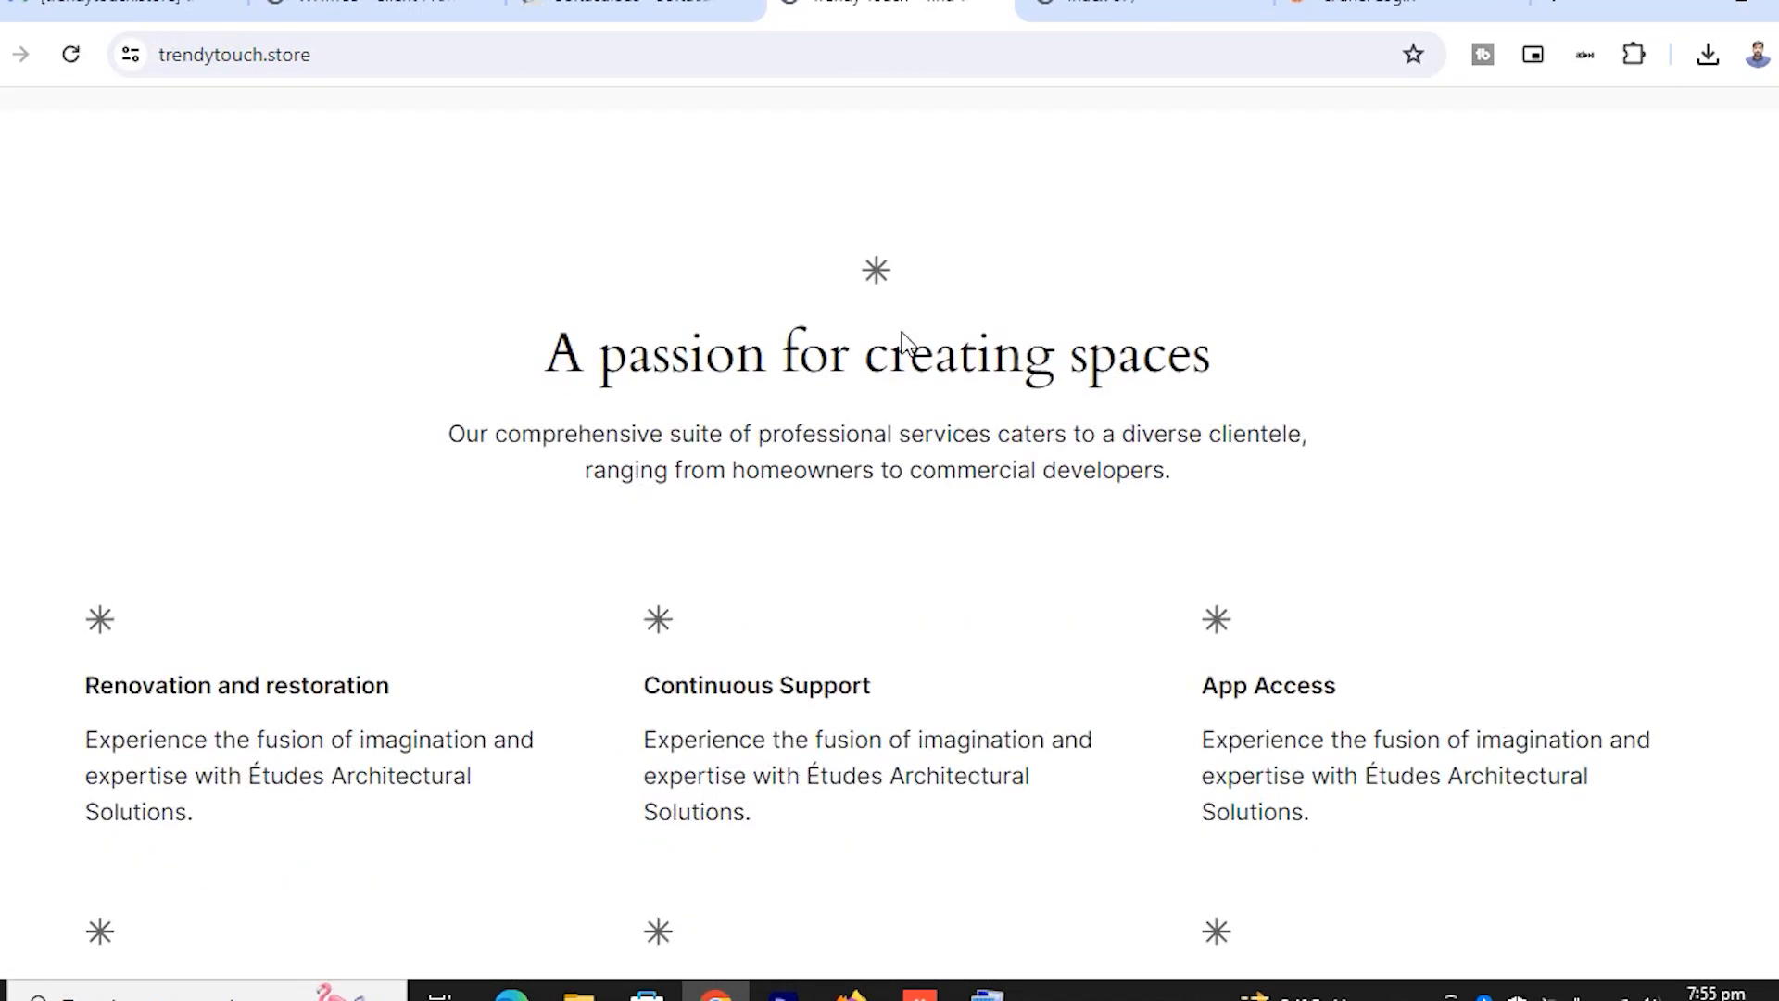
scroll(905, 332, down, 10)
scroll(901, 334, up, 13)
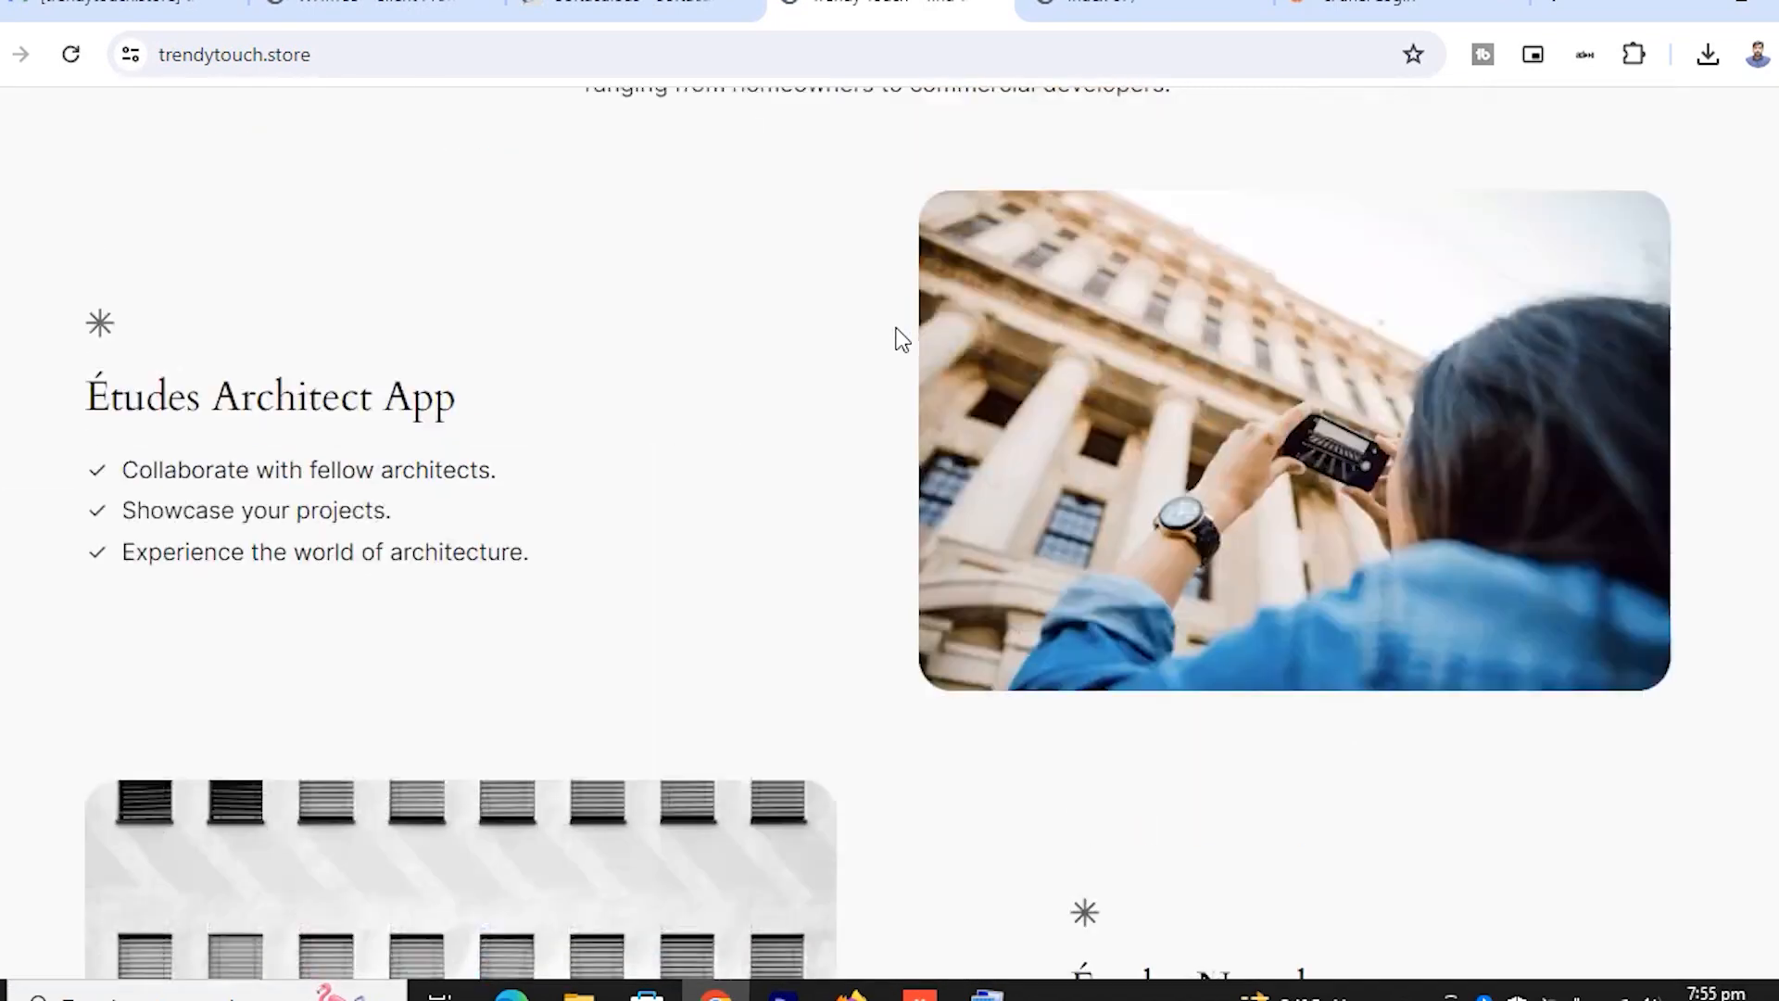
click(630, 9)
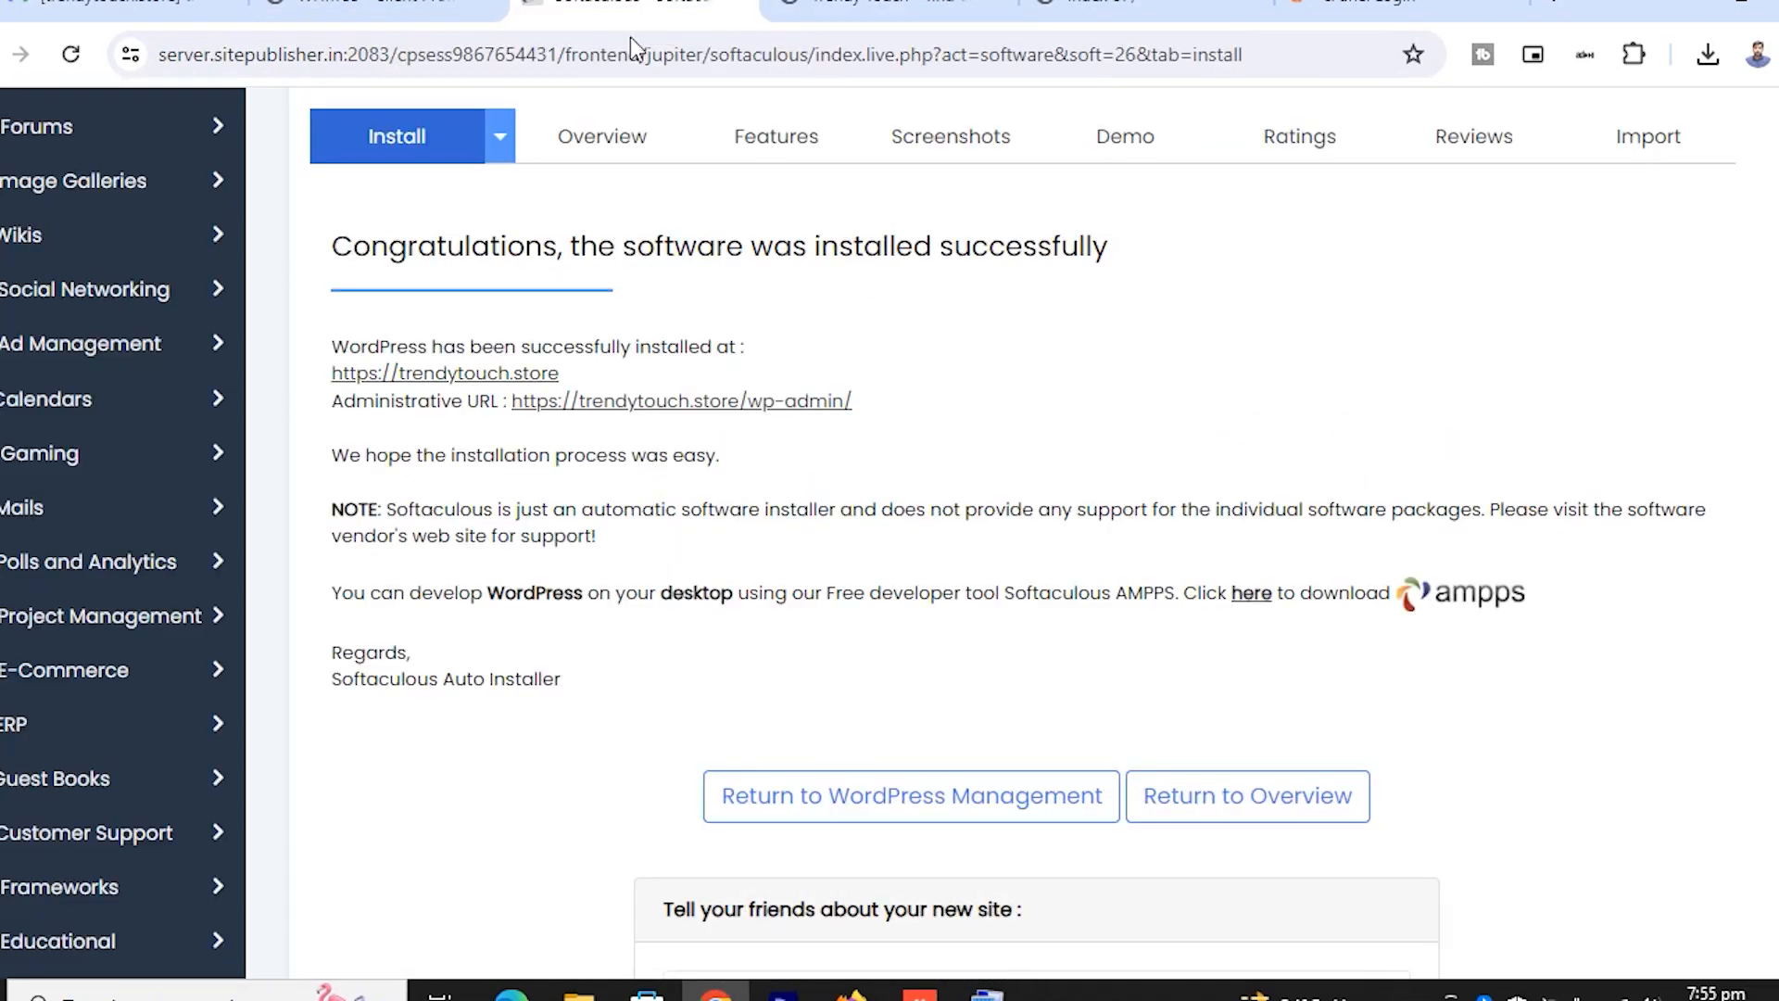
Open the Administrative URL trendytouch.store/wp-admin/ to reach the Trendy Touch WordPress Dashboard
click(719, 399)
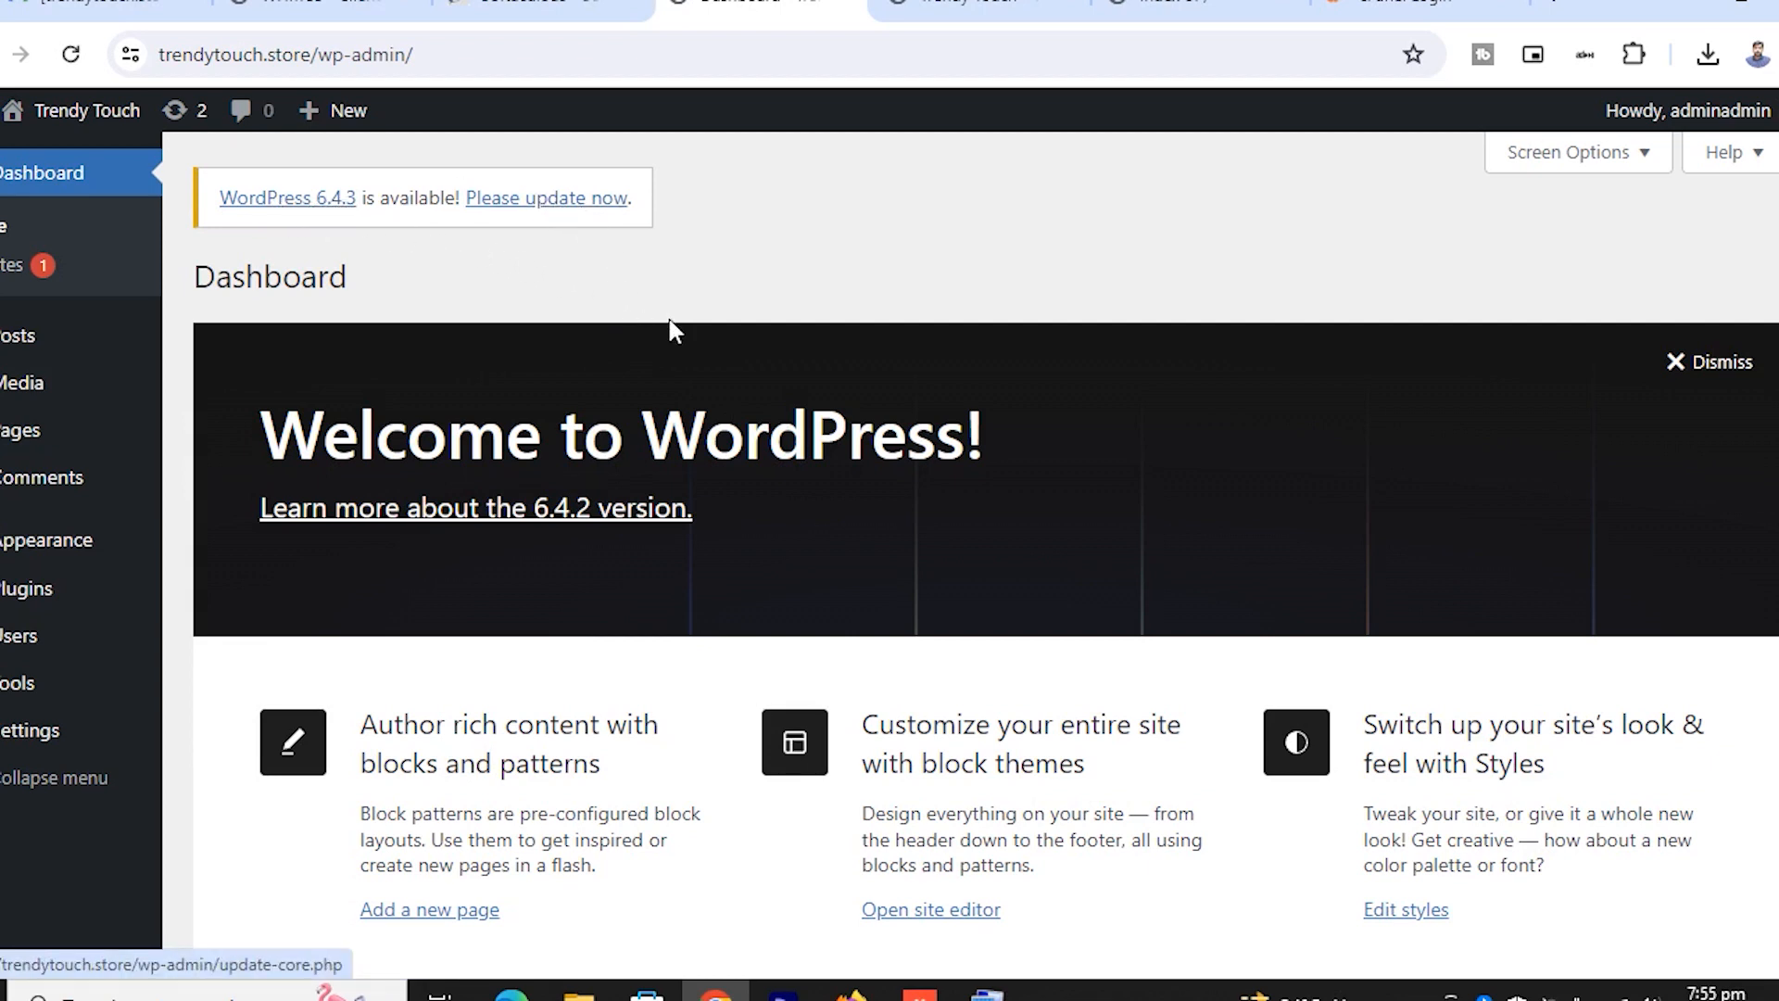
scroll(667, 329, down, 7)
scroll(666, 321, up, 7)
scroll(663, 324, up, 1)
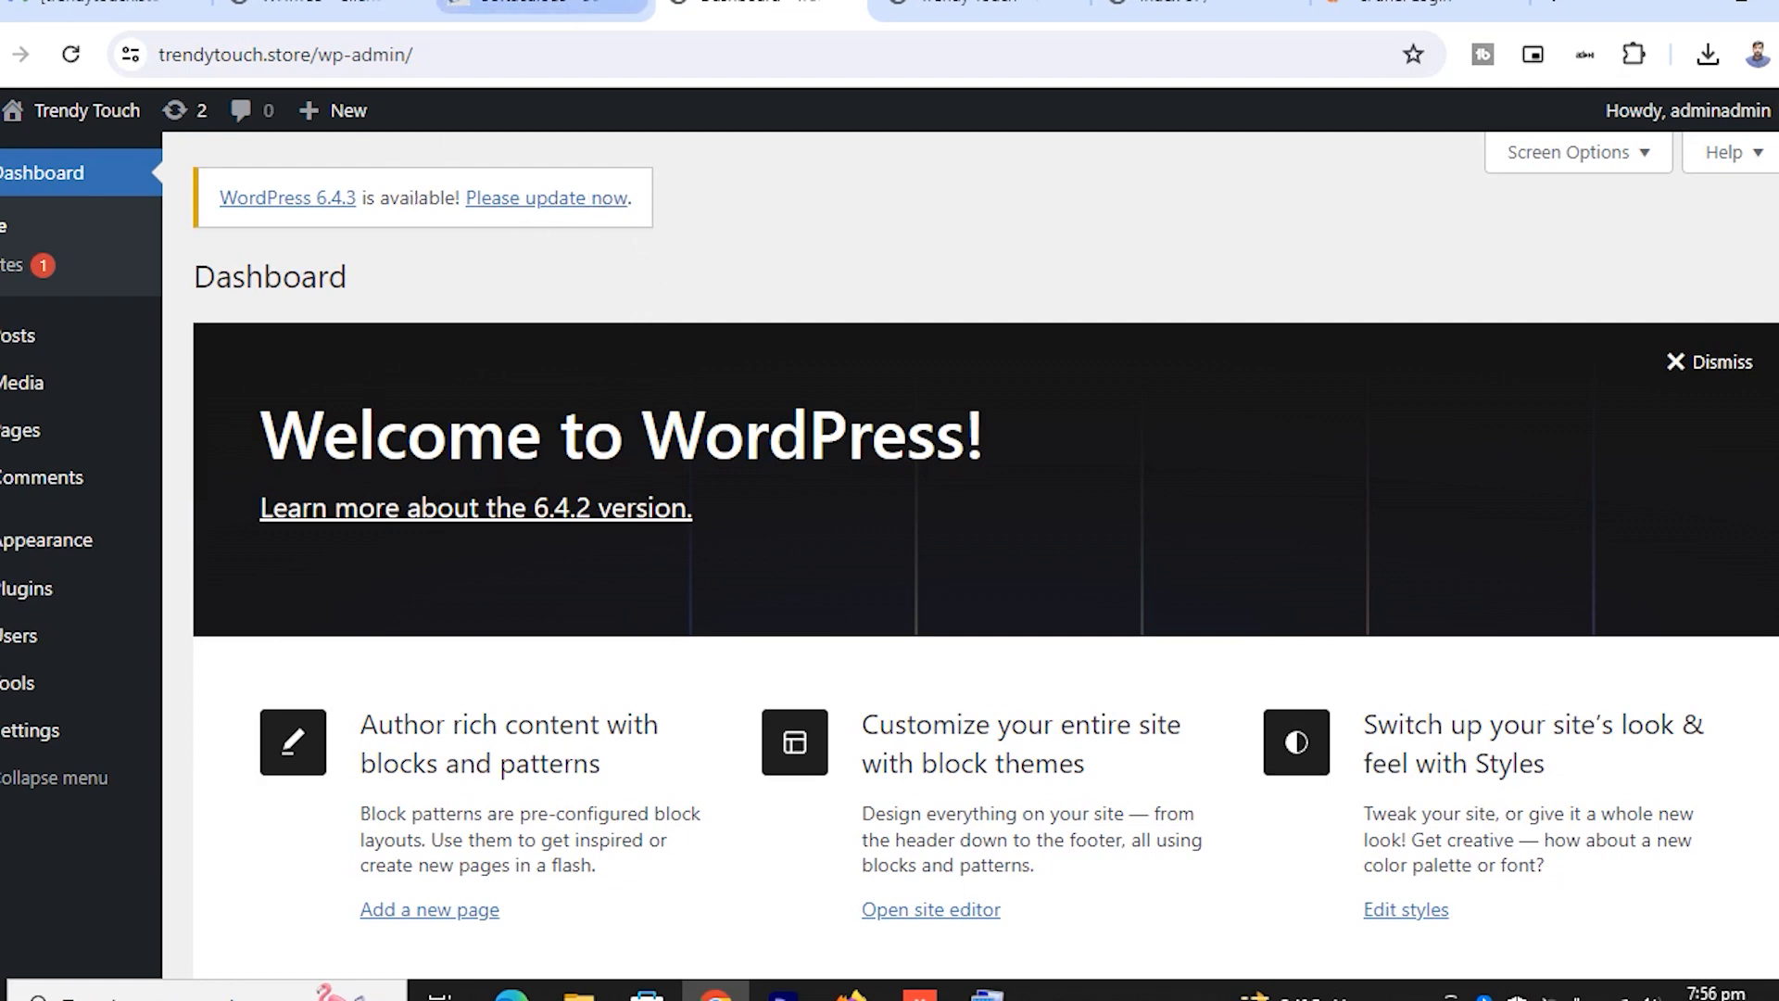
click(545, 7)
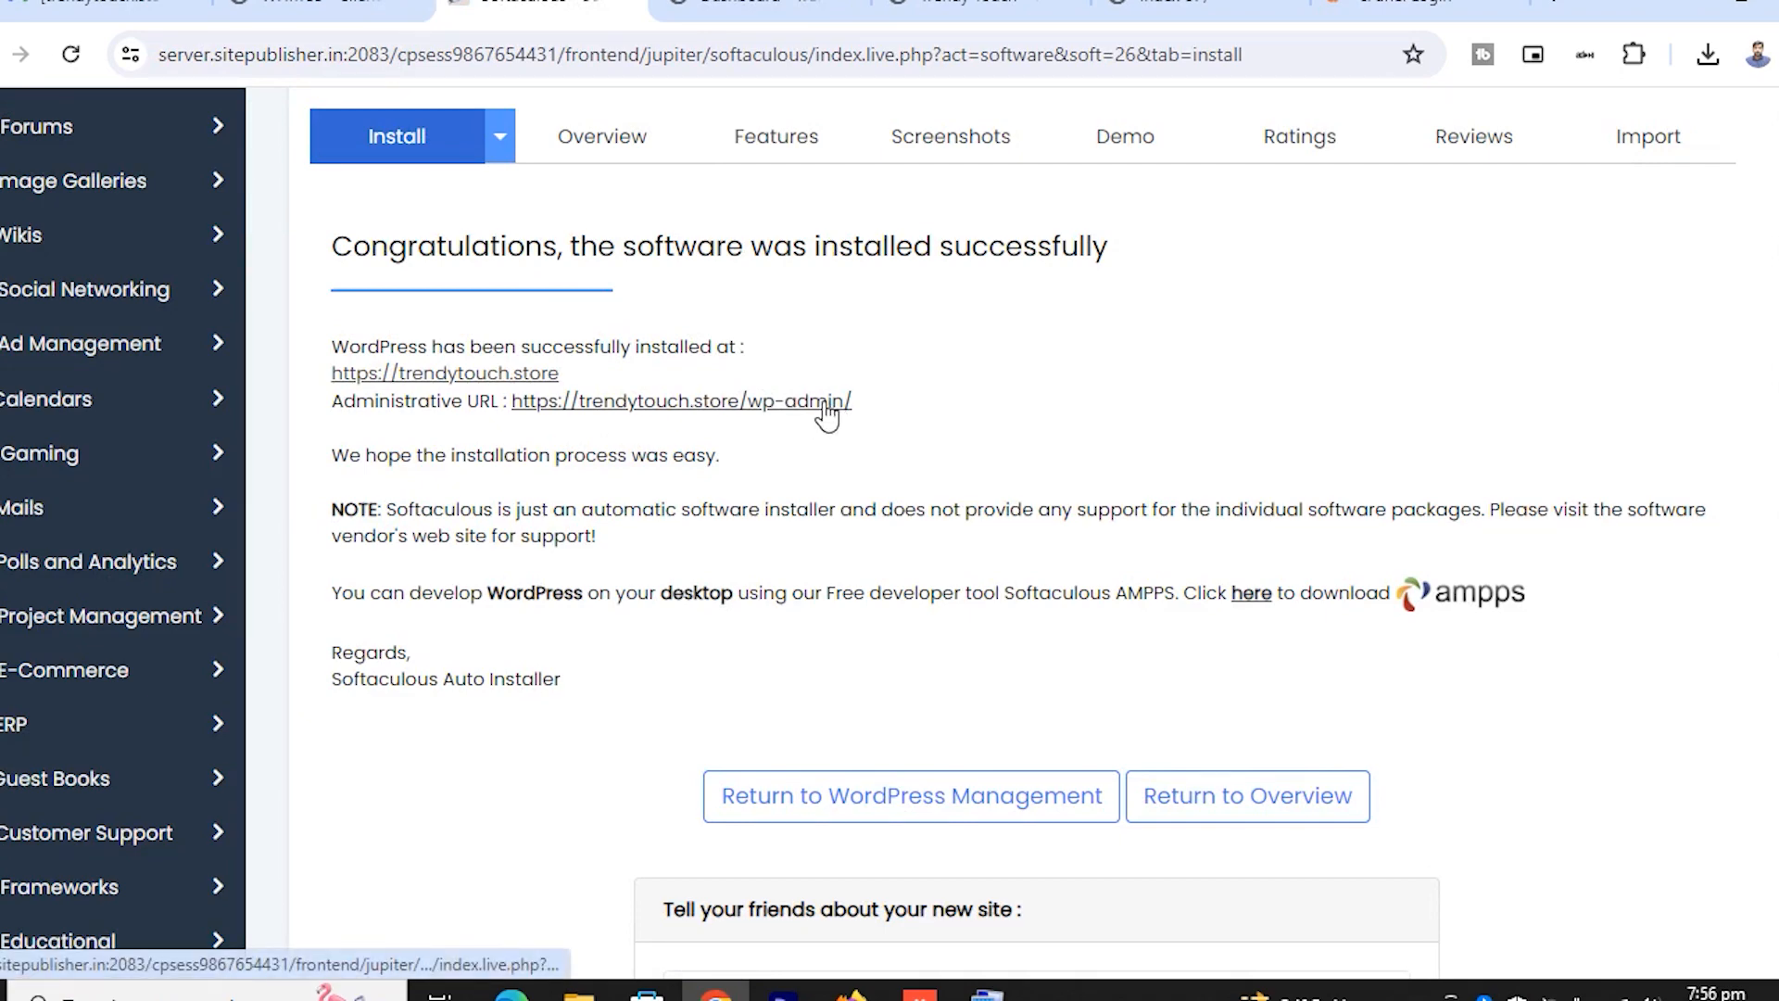
click(766, 408)
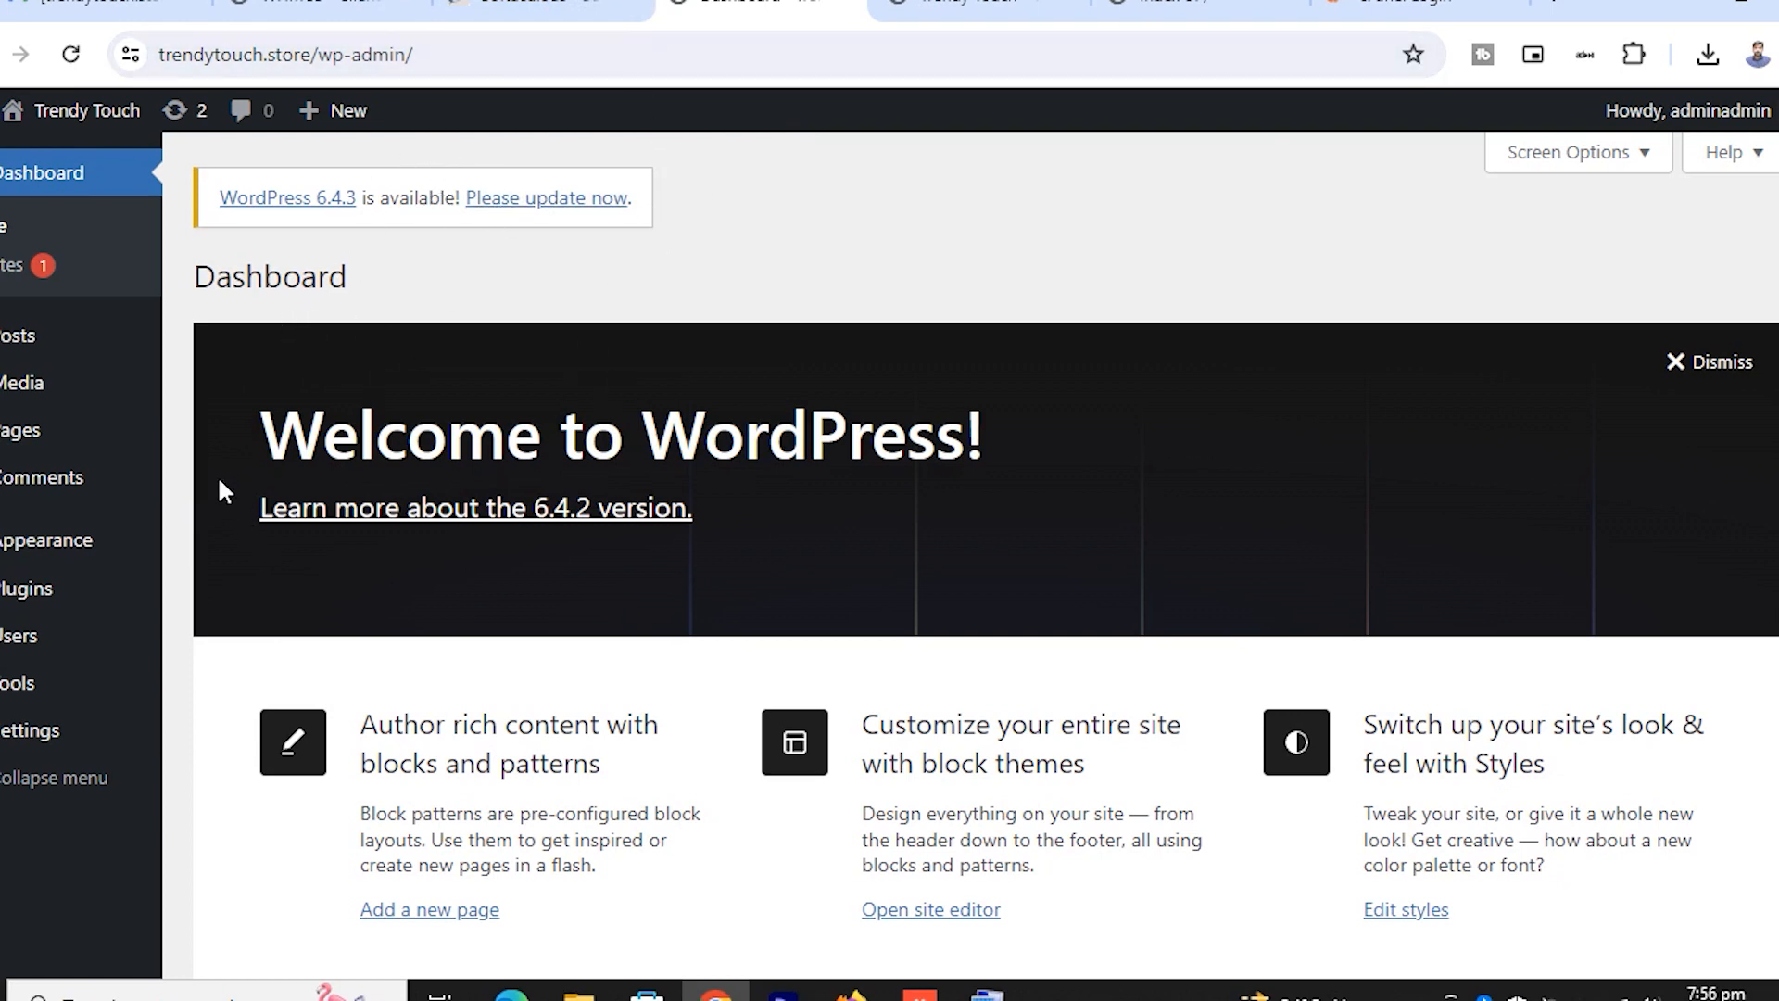
Go to Appearance > Themes and delete the Twenty Twenty-Three theme
mouse_move(55, 544)
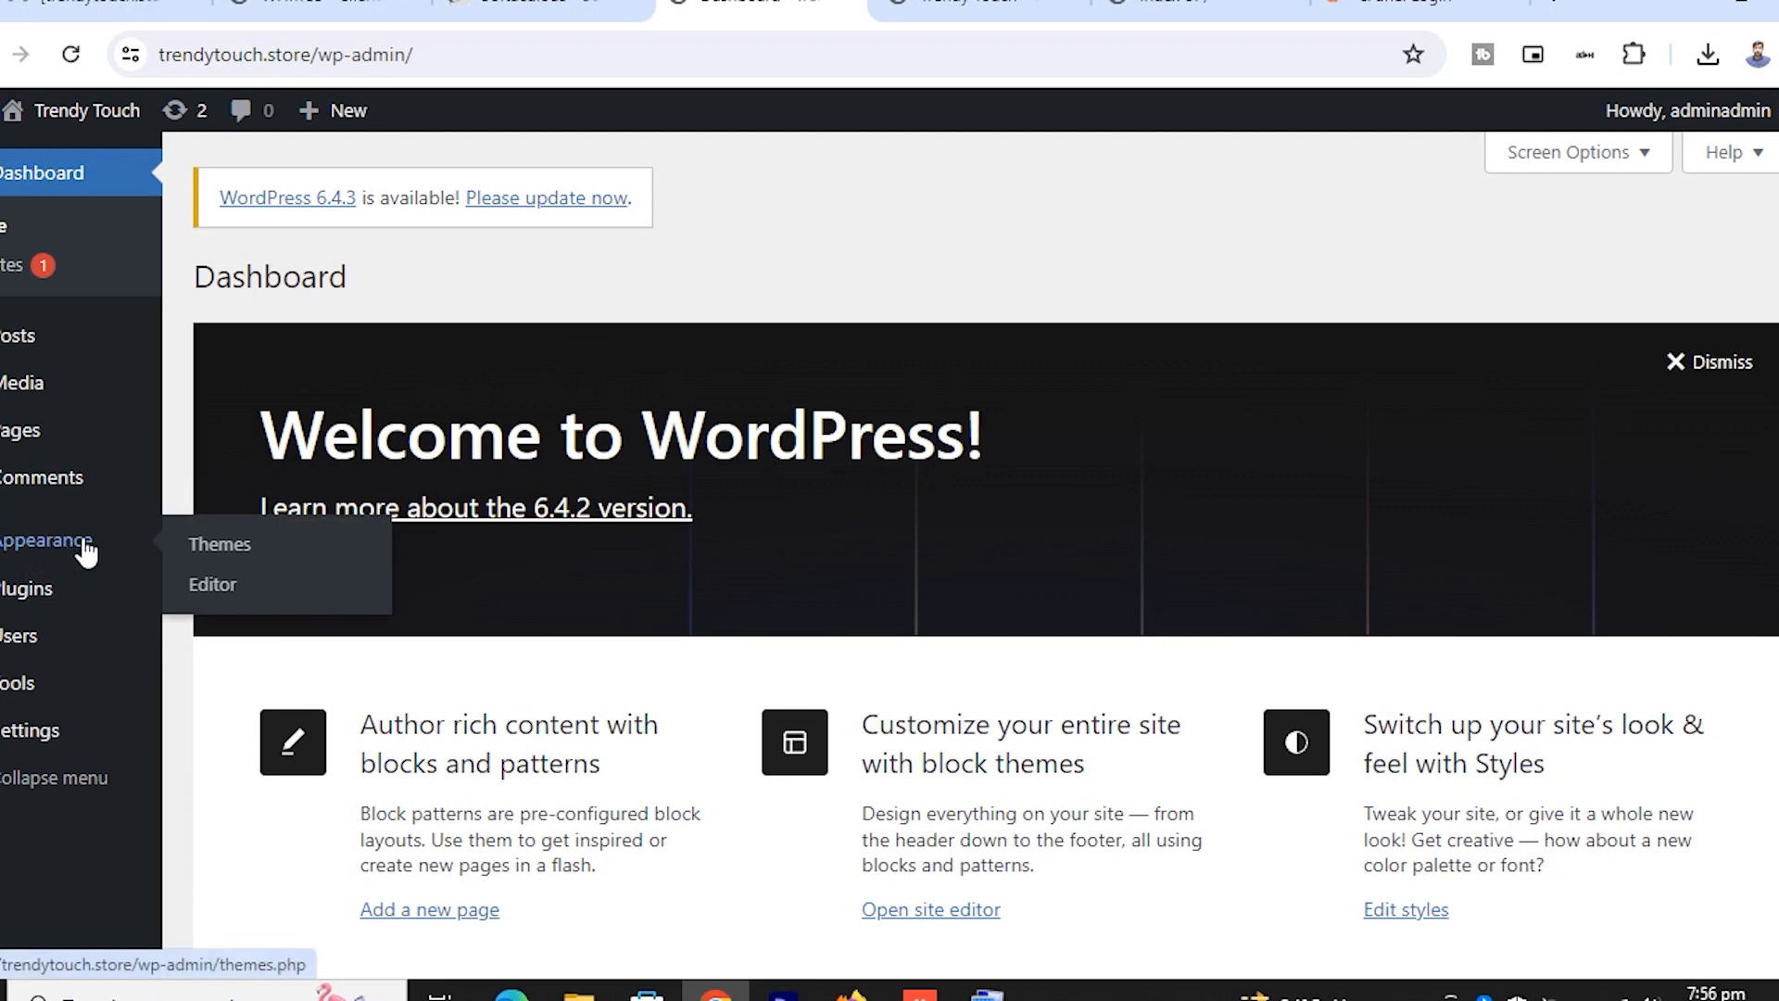
click(231, 554)
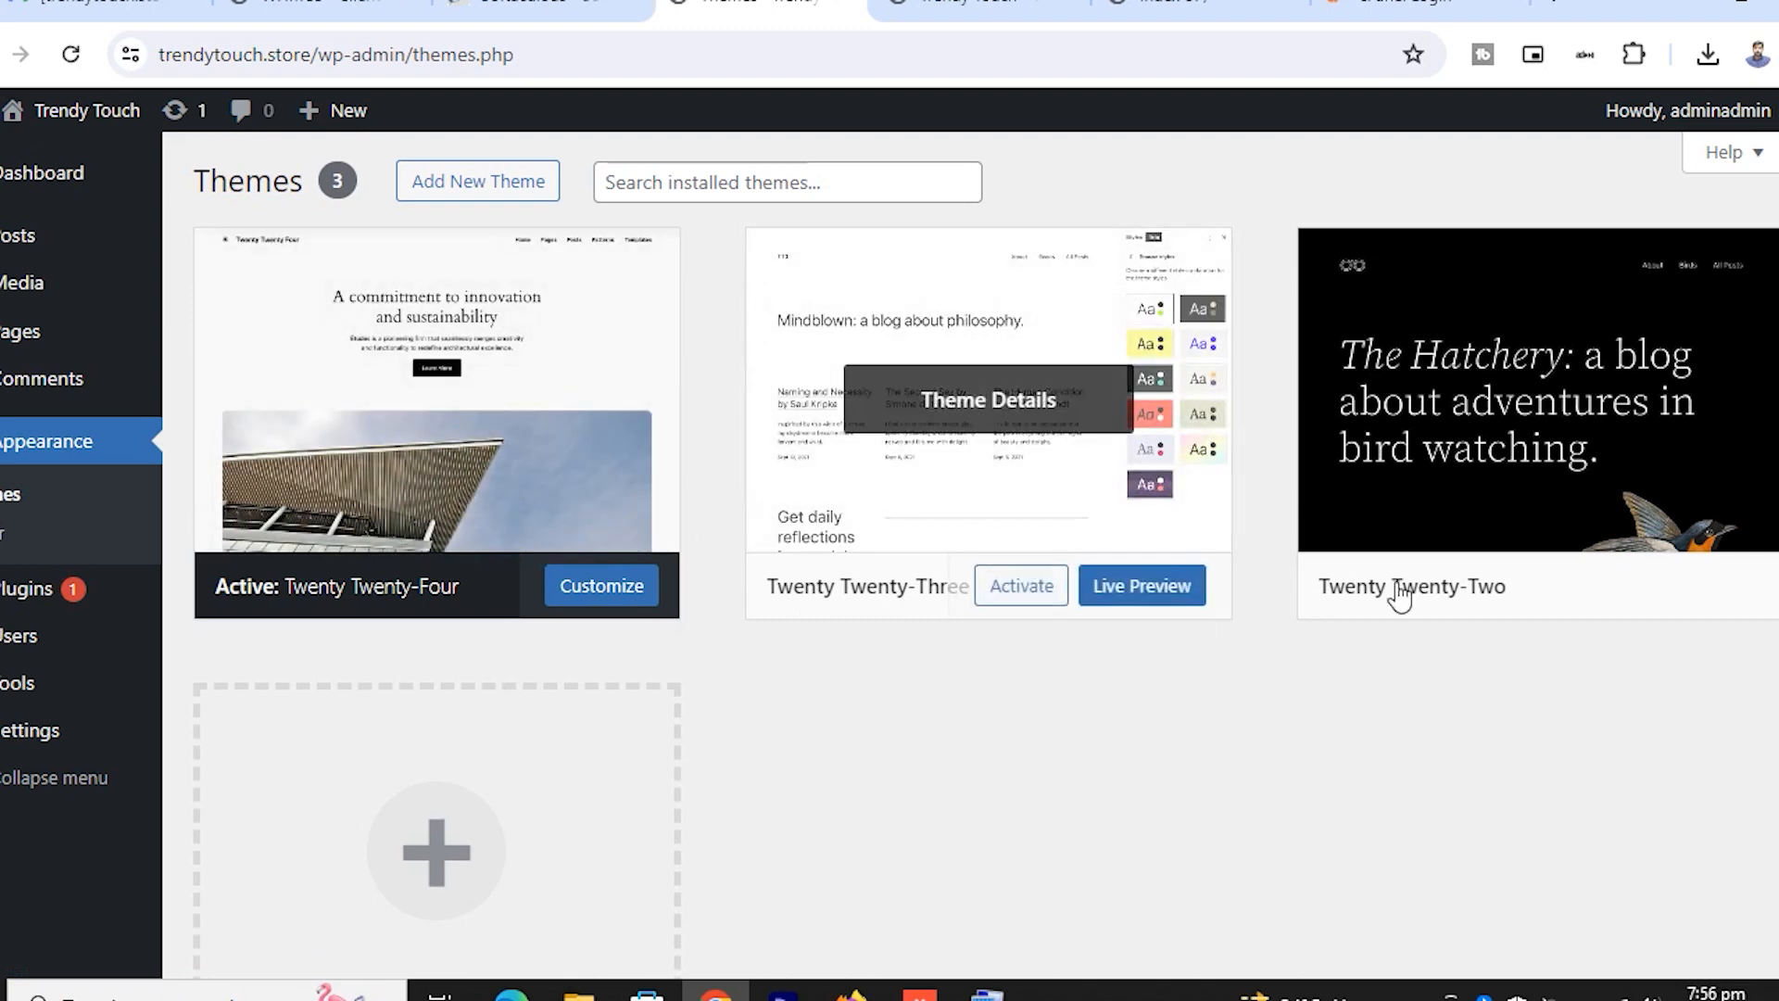
click(901, 477)
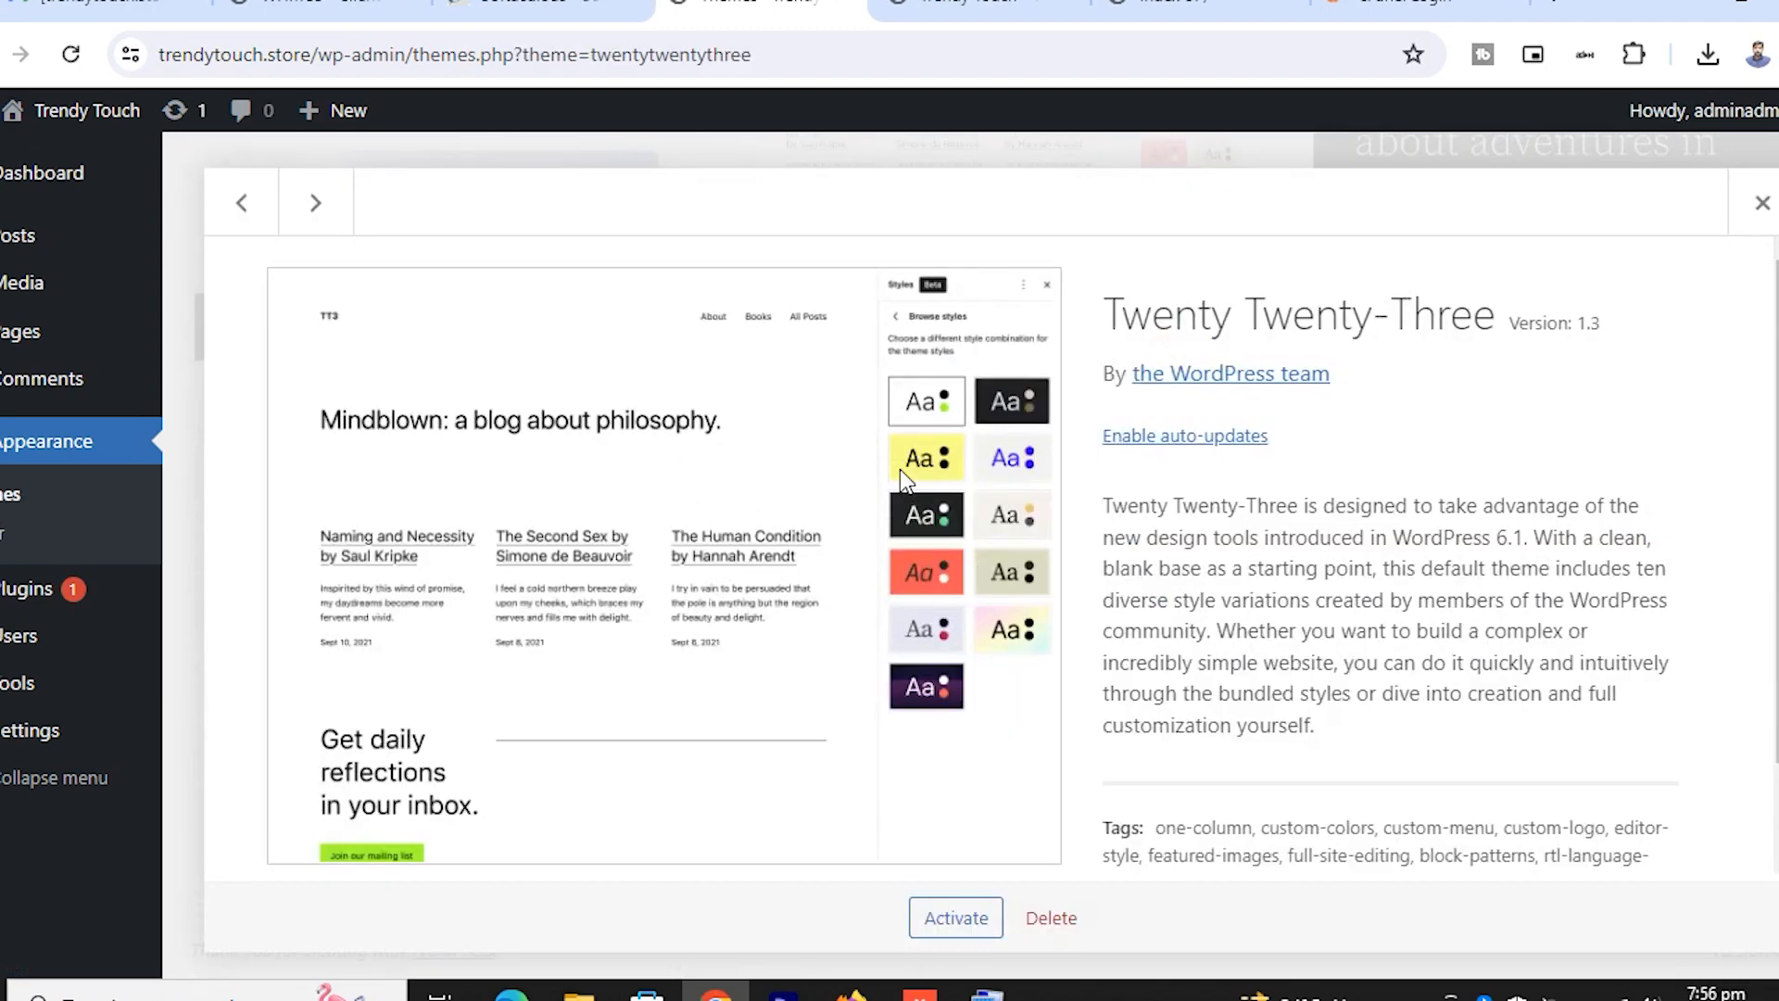
click(1038, 918)
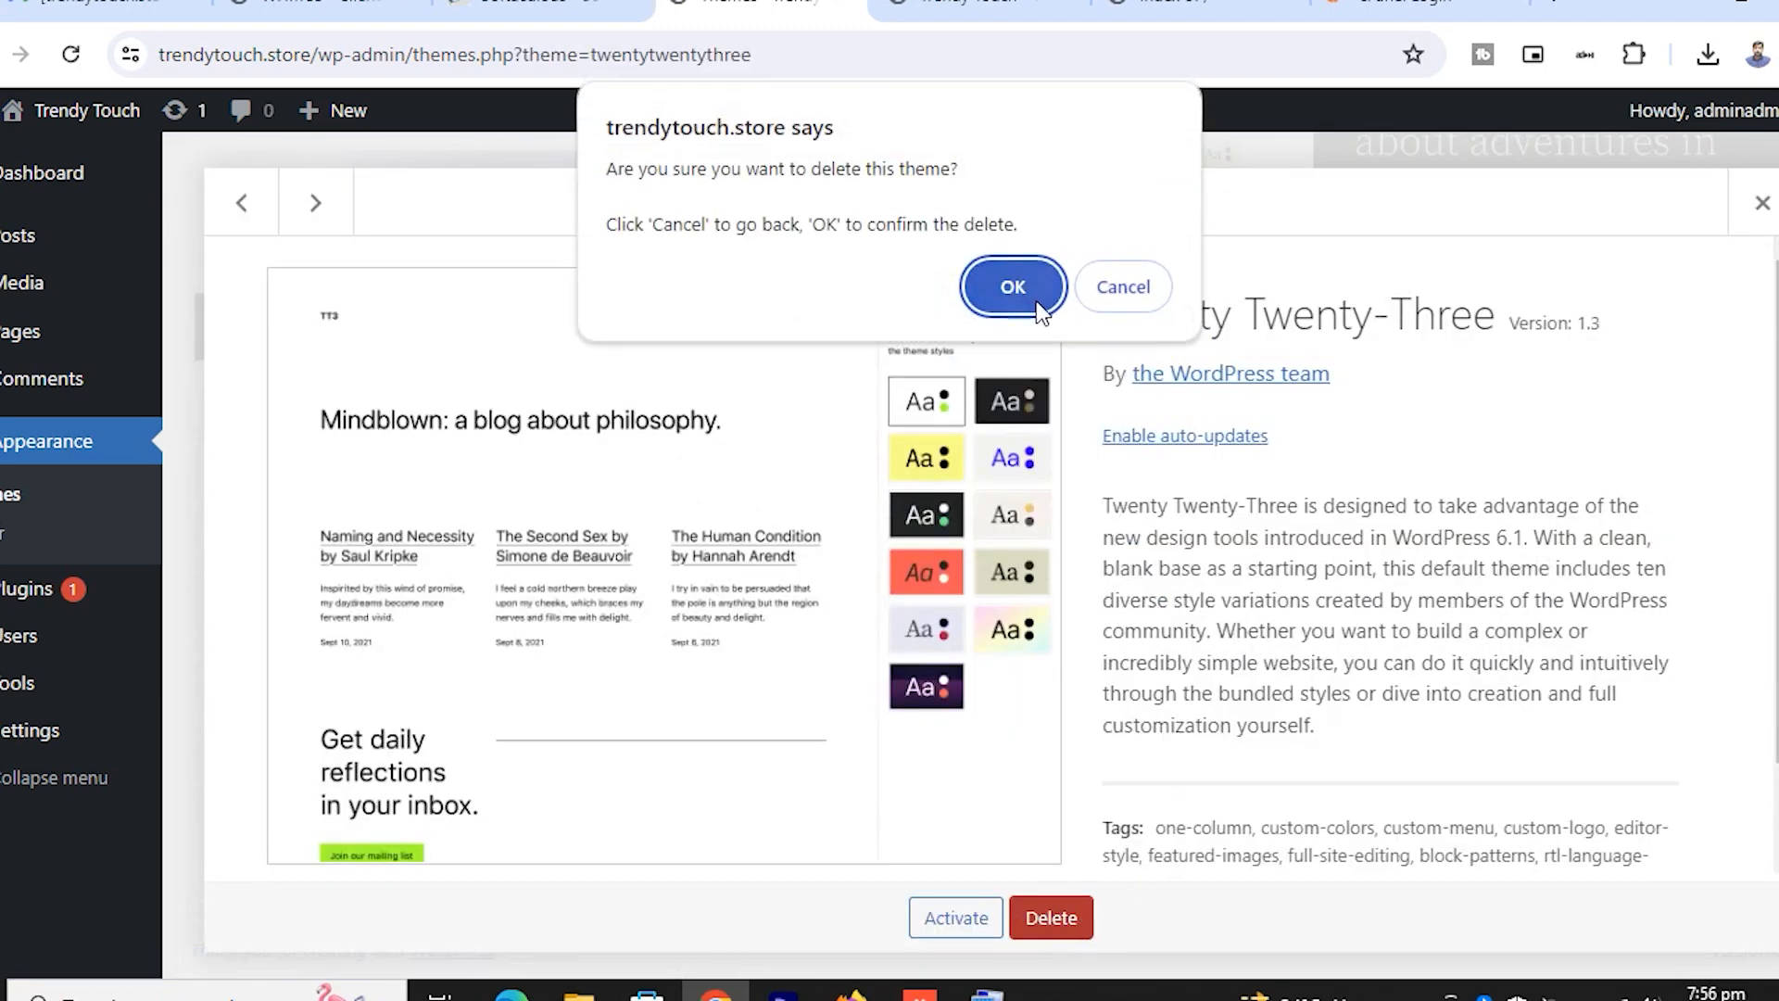
key(Return)
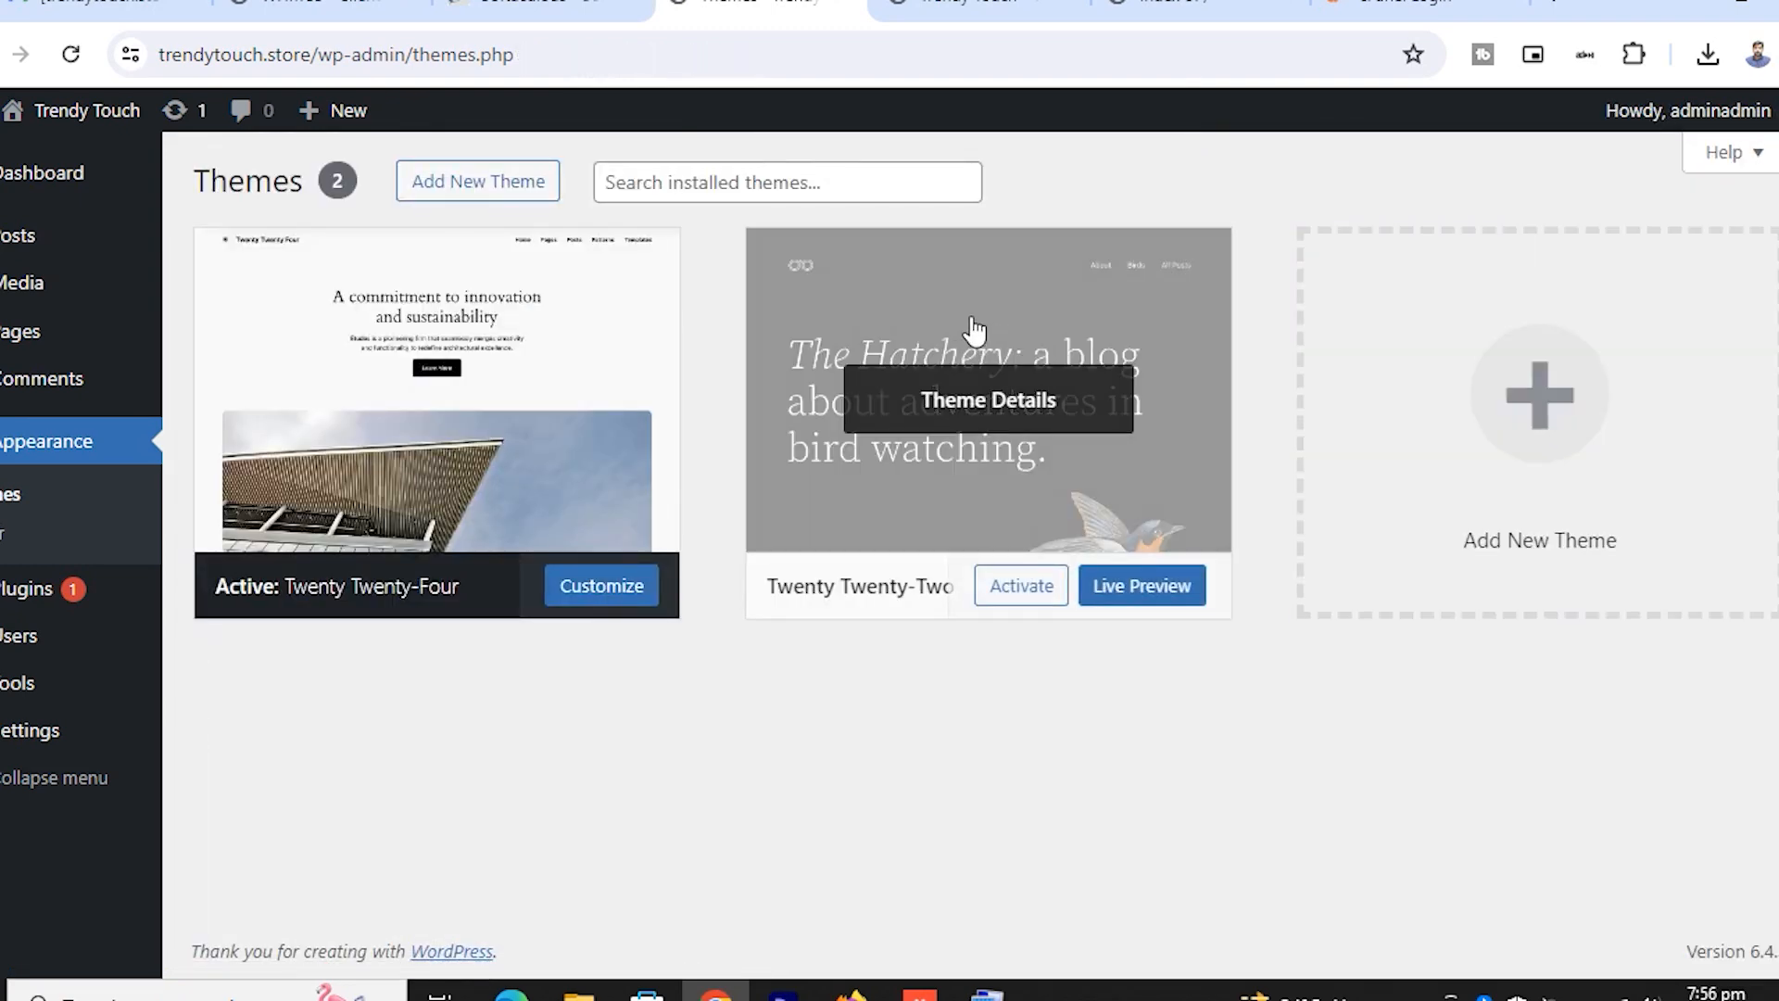
Delete the Twenty Twenty-Two theme, leaving only Twenty Twenty-Four
click(966, 324)
click(1052, 917)
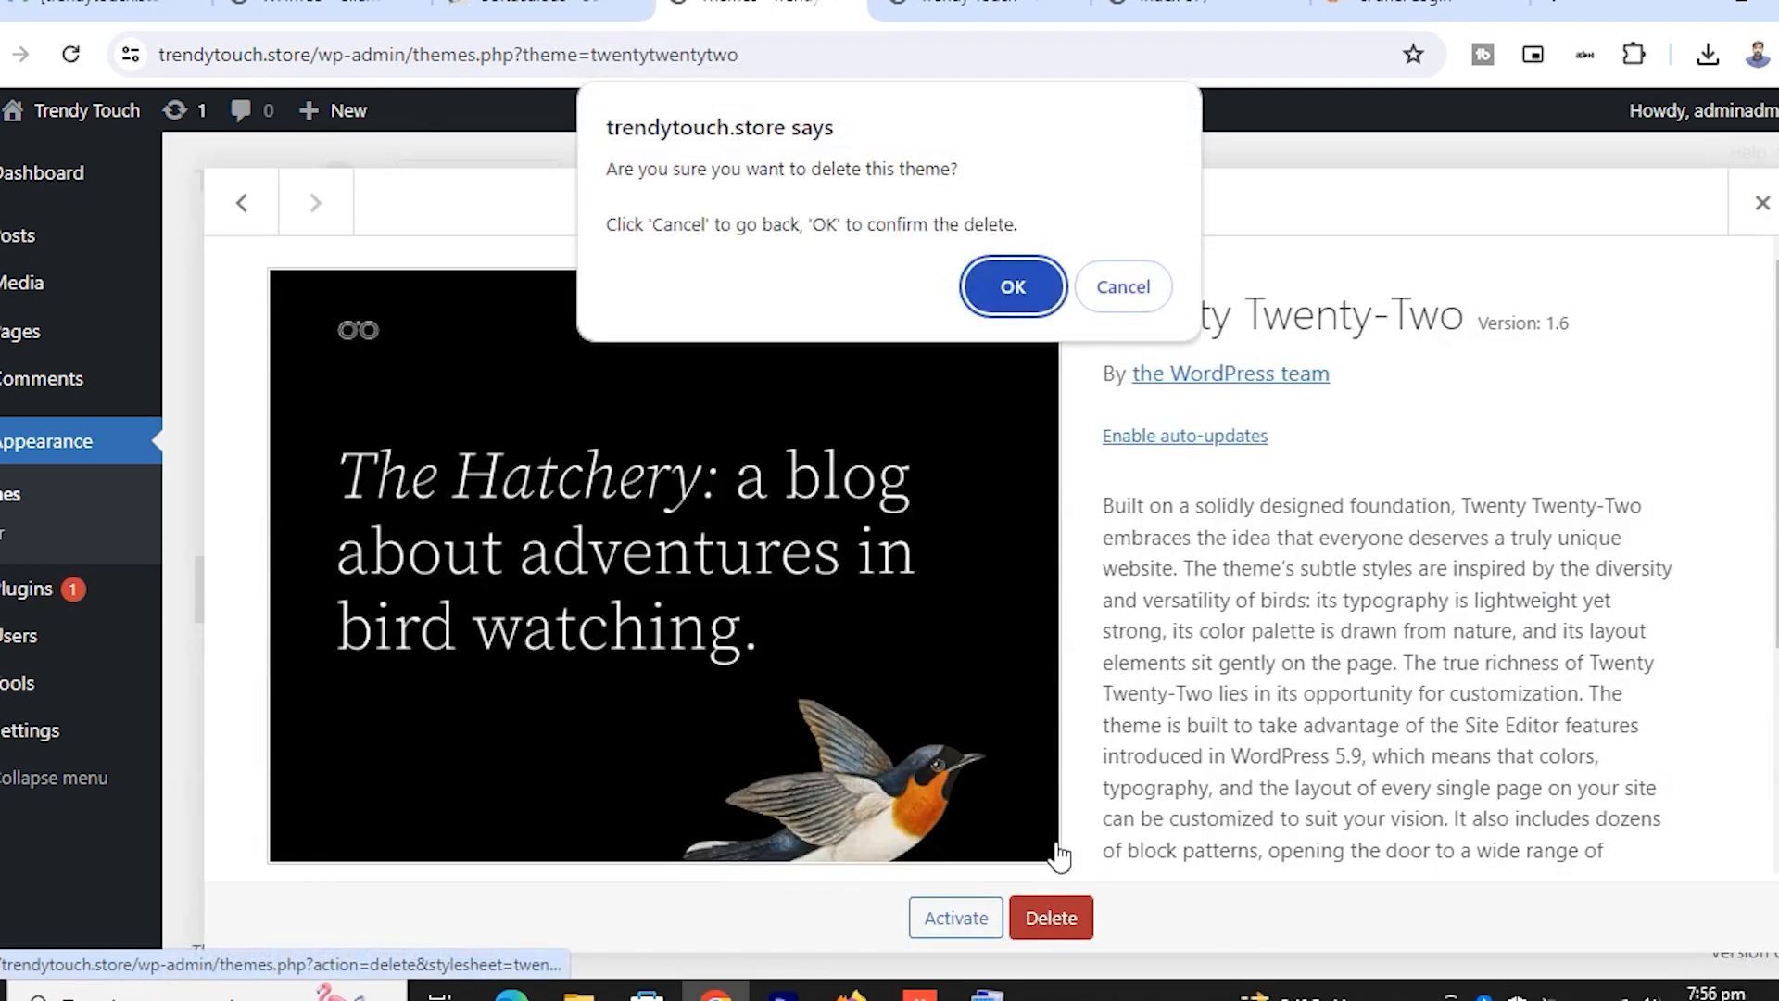
click(1012, 287)
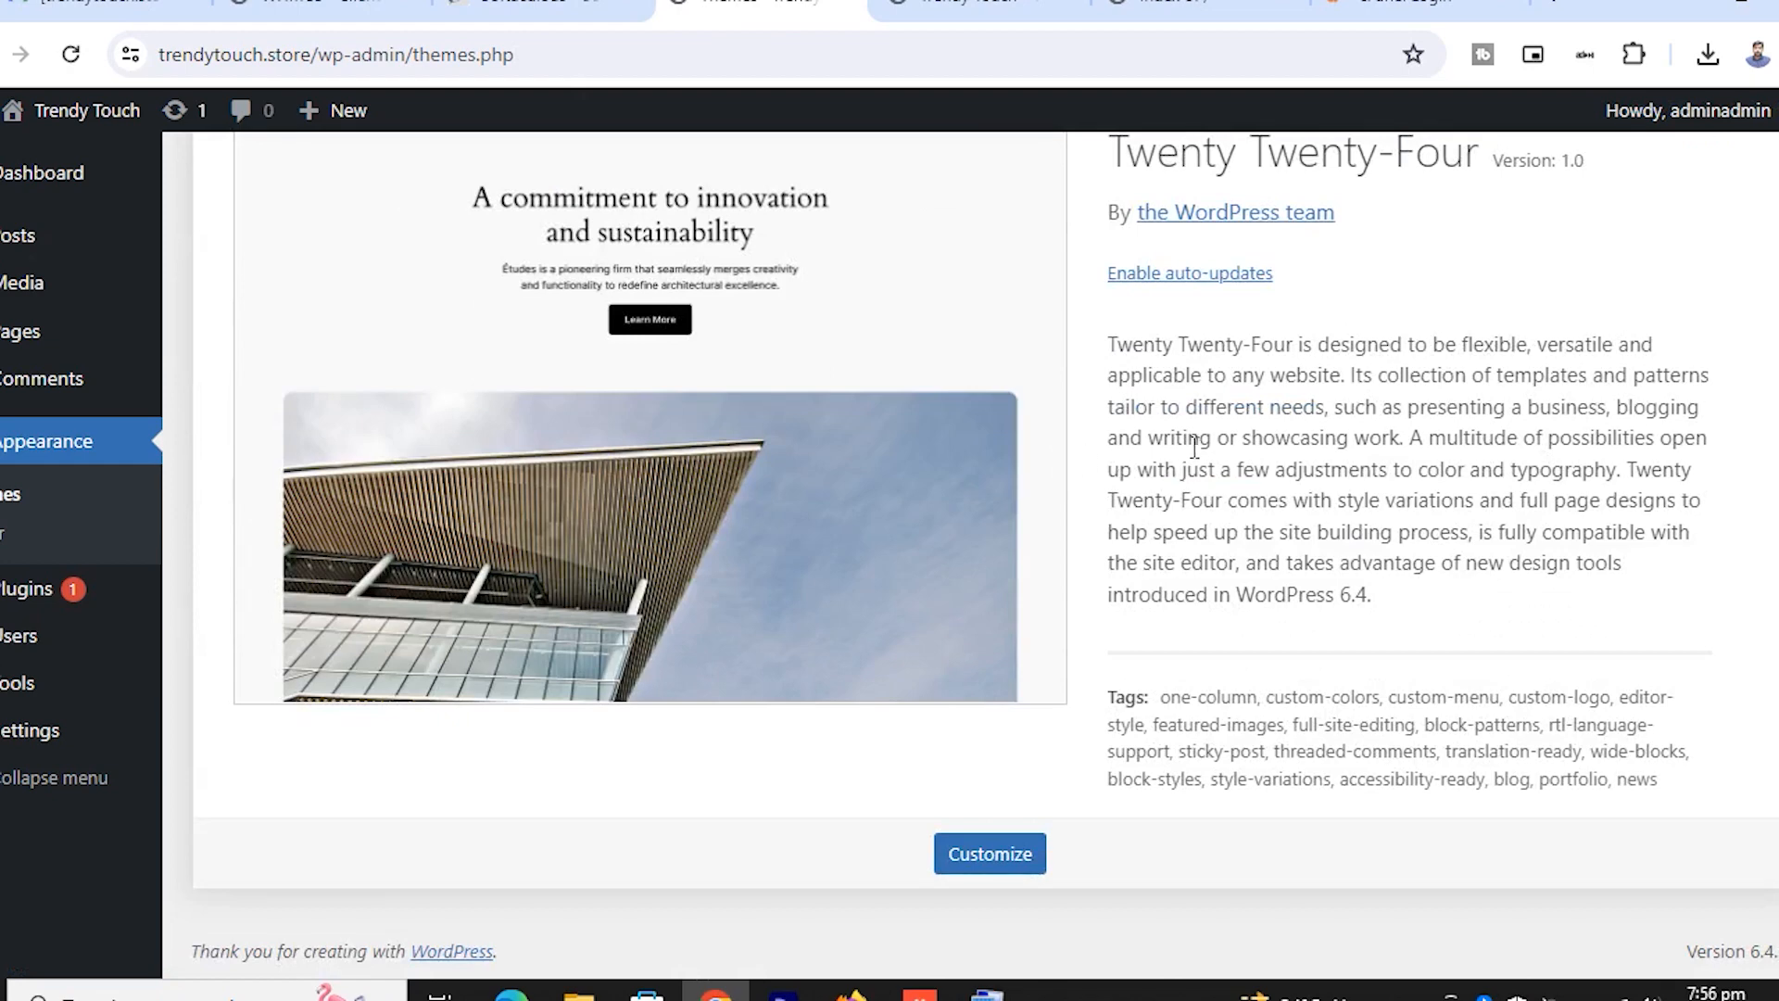
scroll(1196, 448, up, 2)
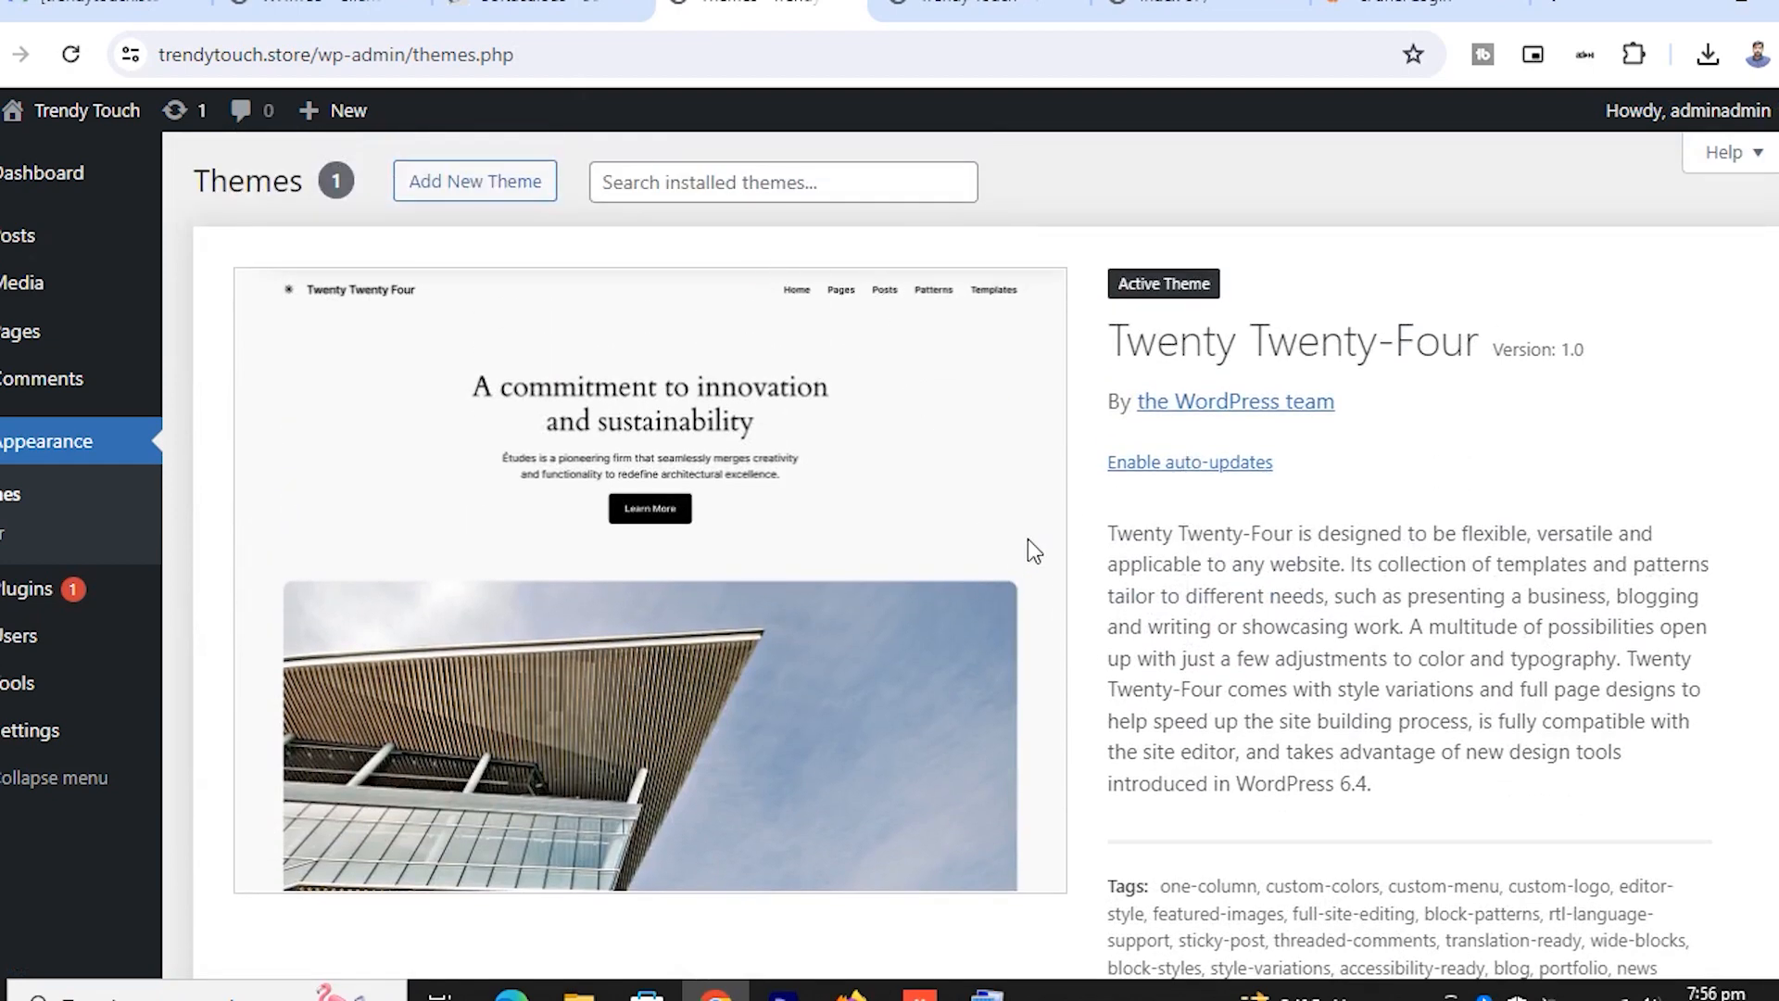
scroll(1027, 546, down, 2)
scroll(1026, 547, up, 2)
Open Add New Theme, browse Latest, Block Themes, Favorites and Feature Filter, then return to Popular
click(514, 190)
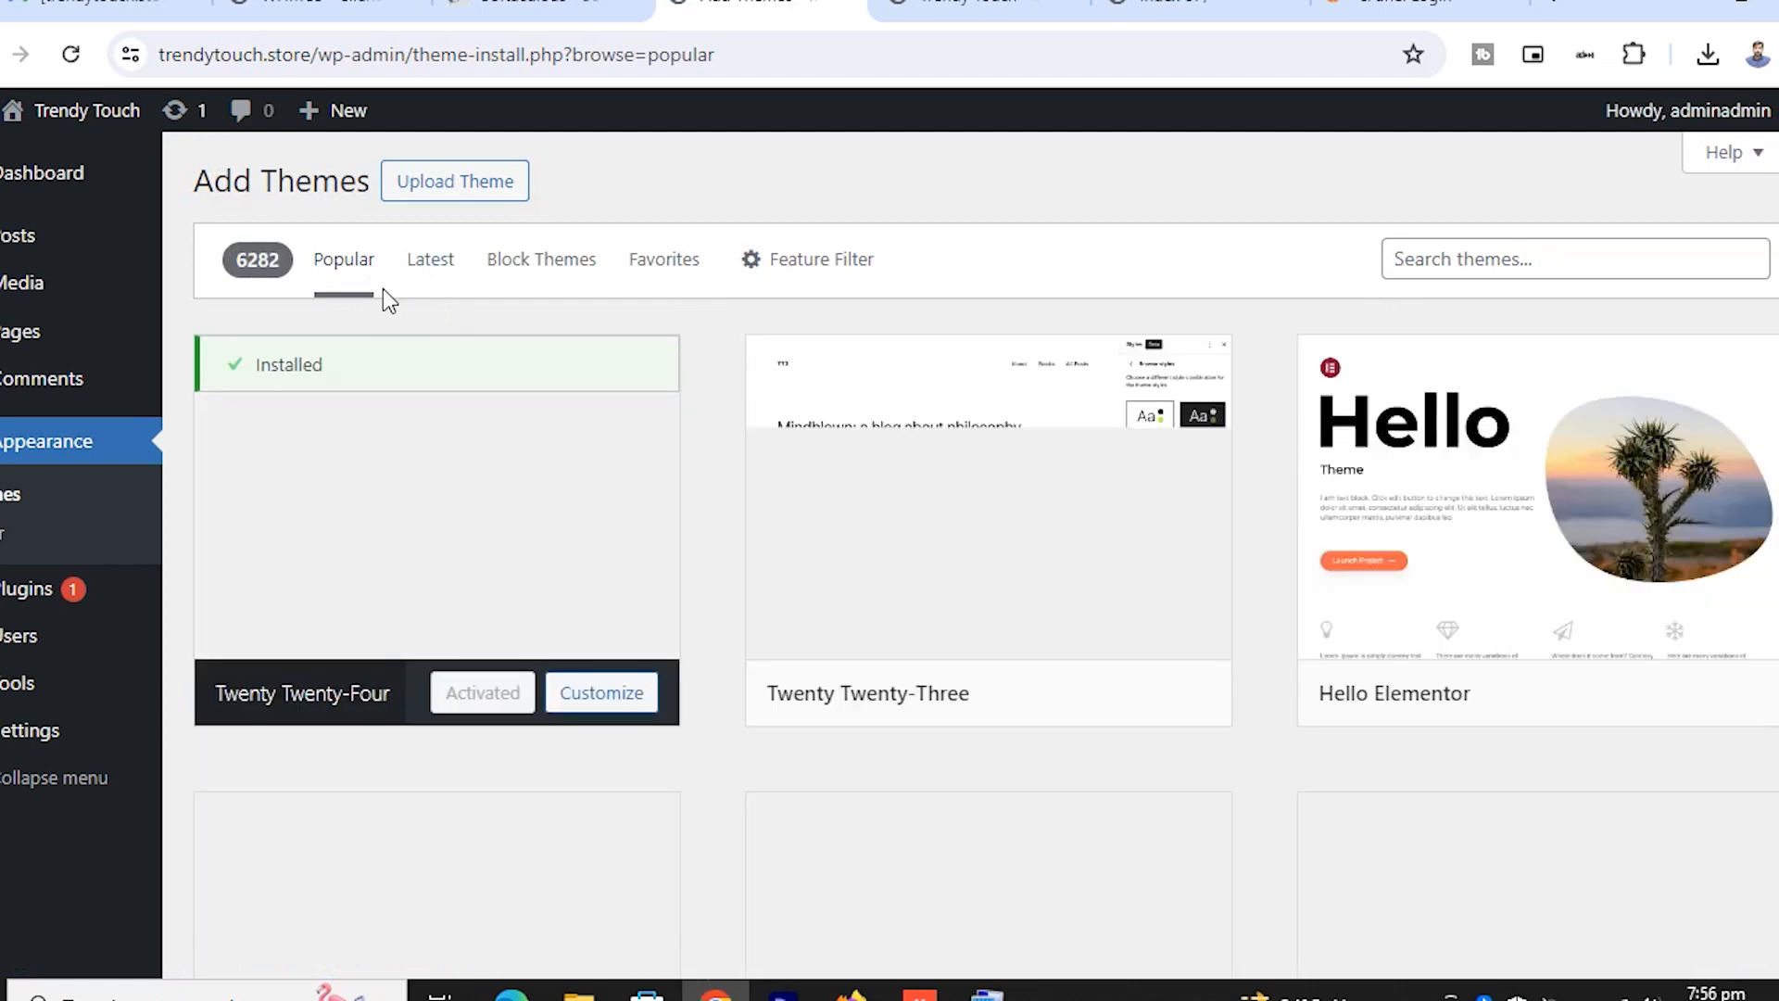
mouse_move(1047, 590)
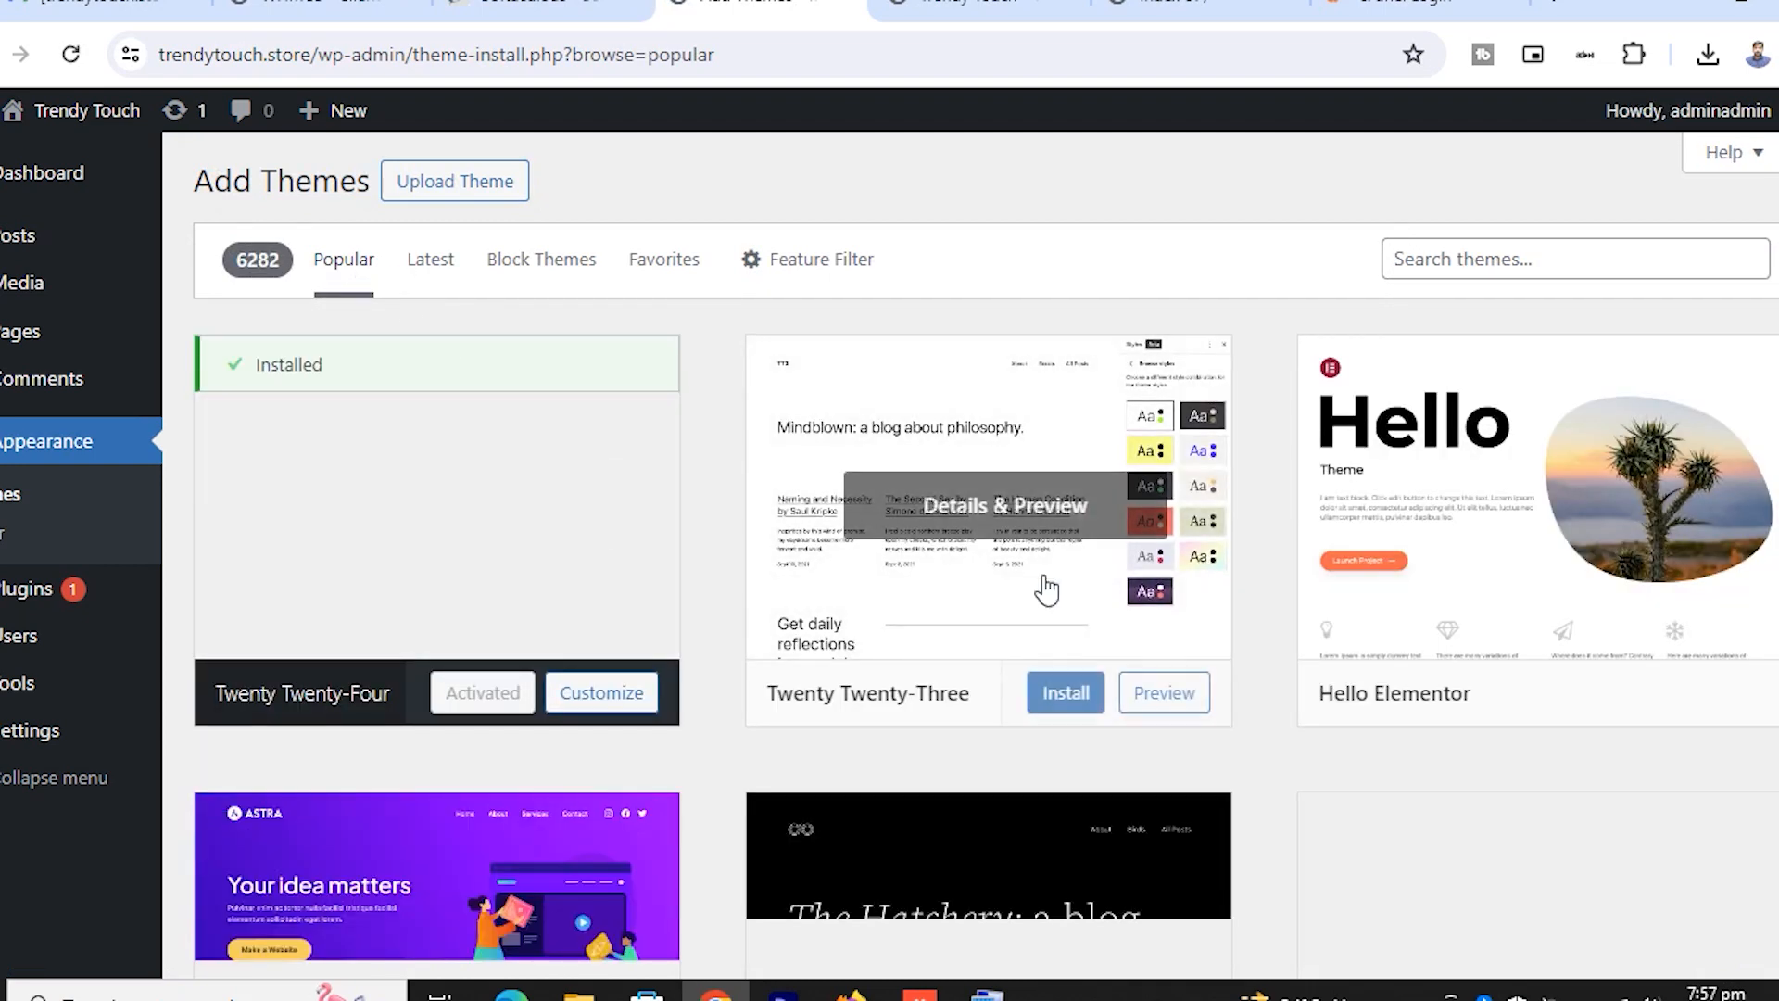
scroll(1232, 509, down, 6)
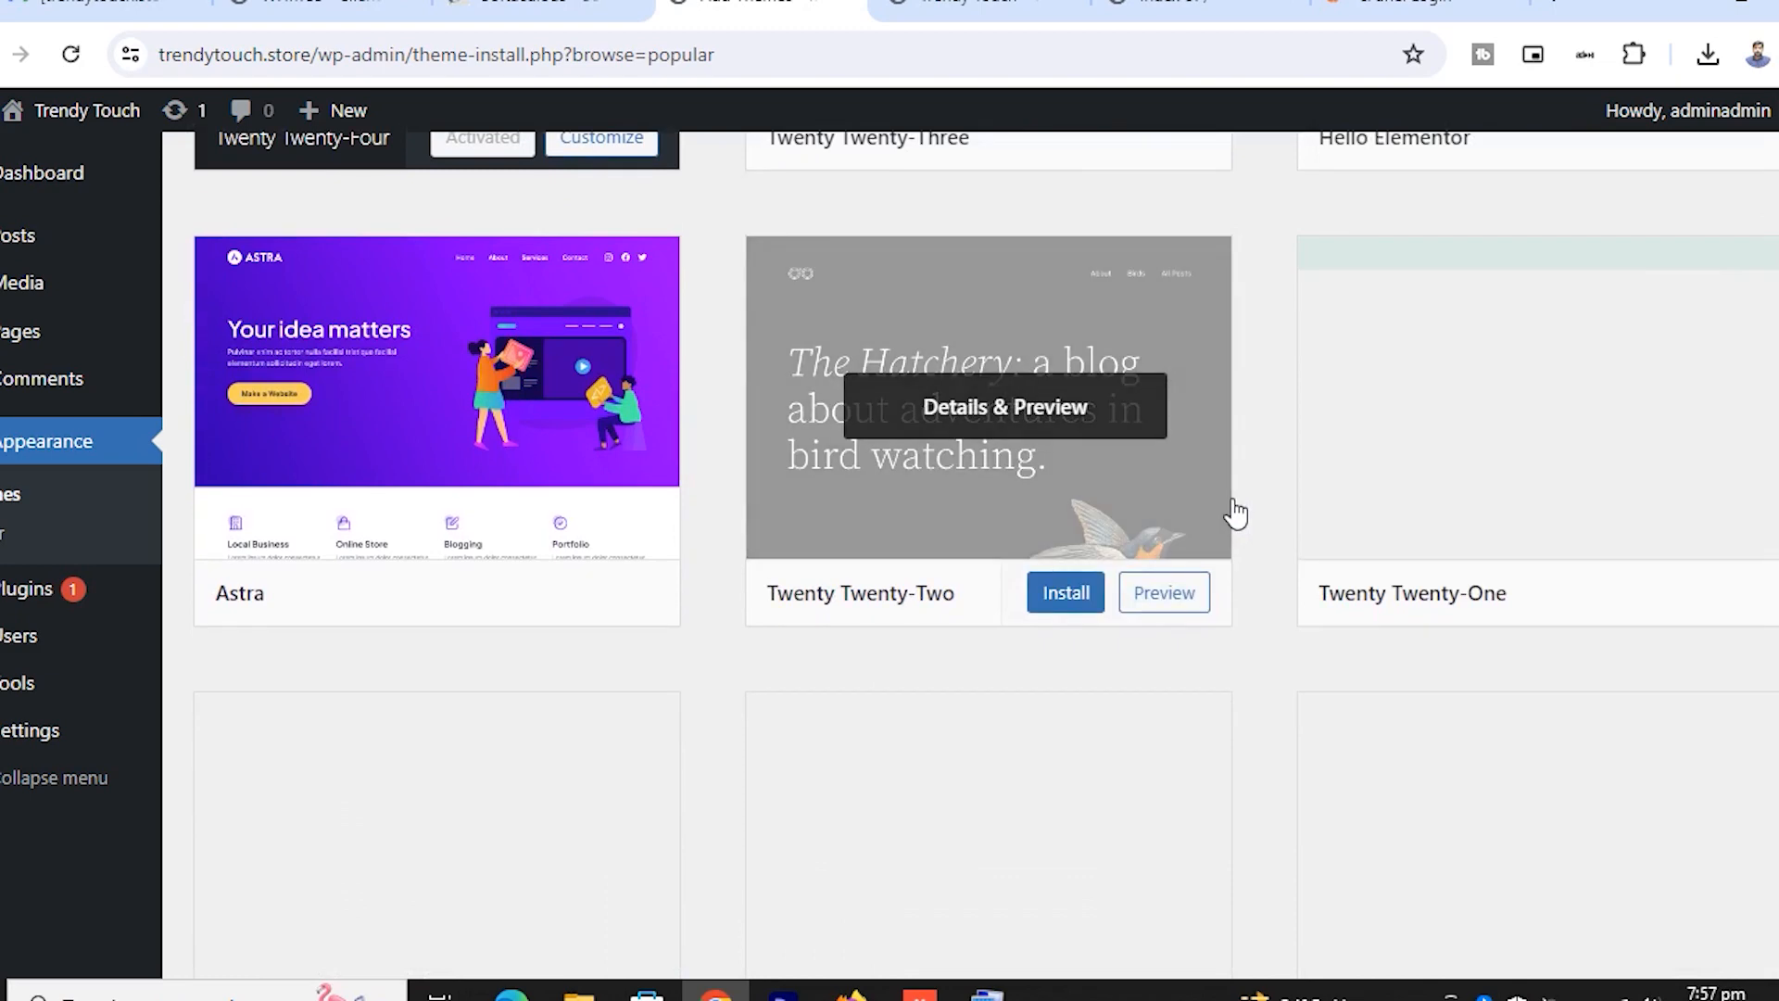
scroll(1235, 515, up, 6)
click(425, 277)
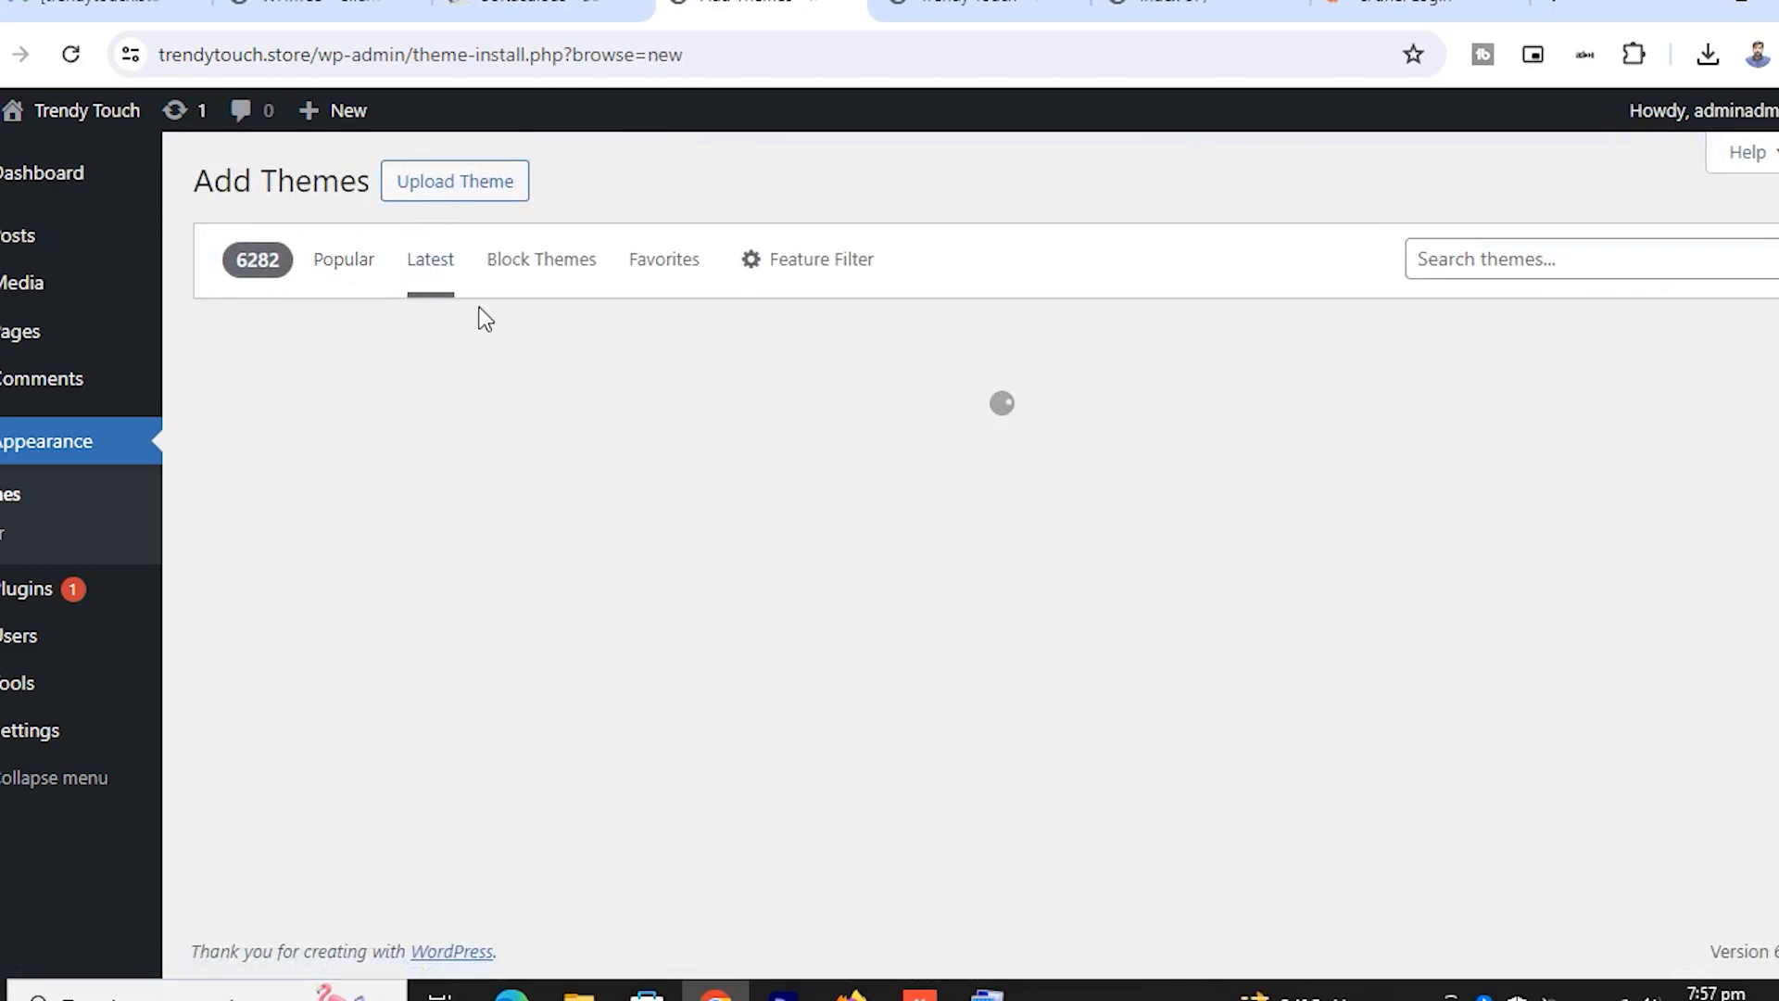
click(543, 270)
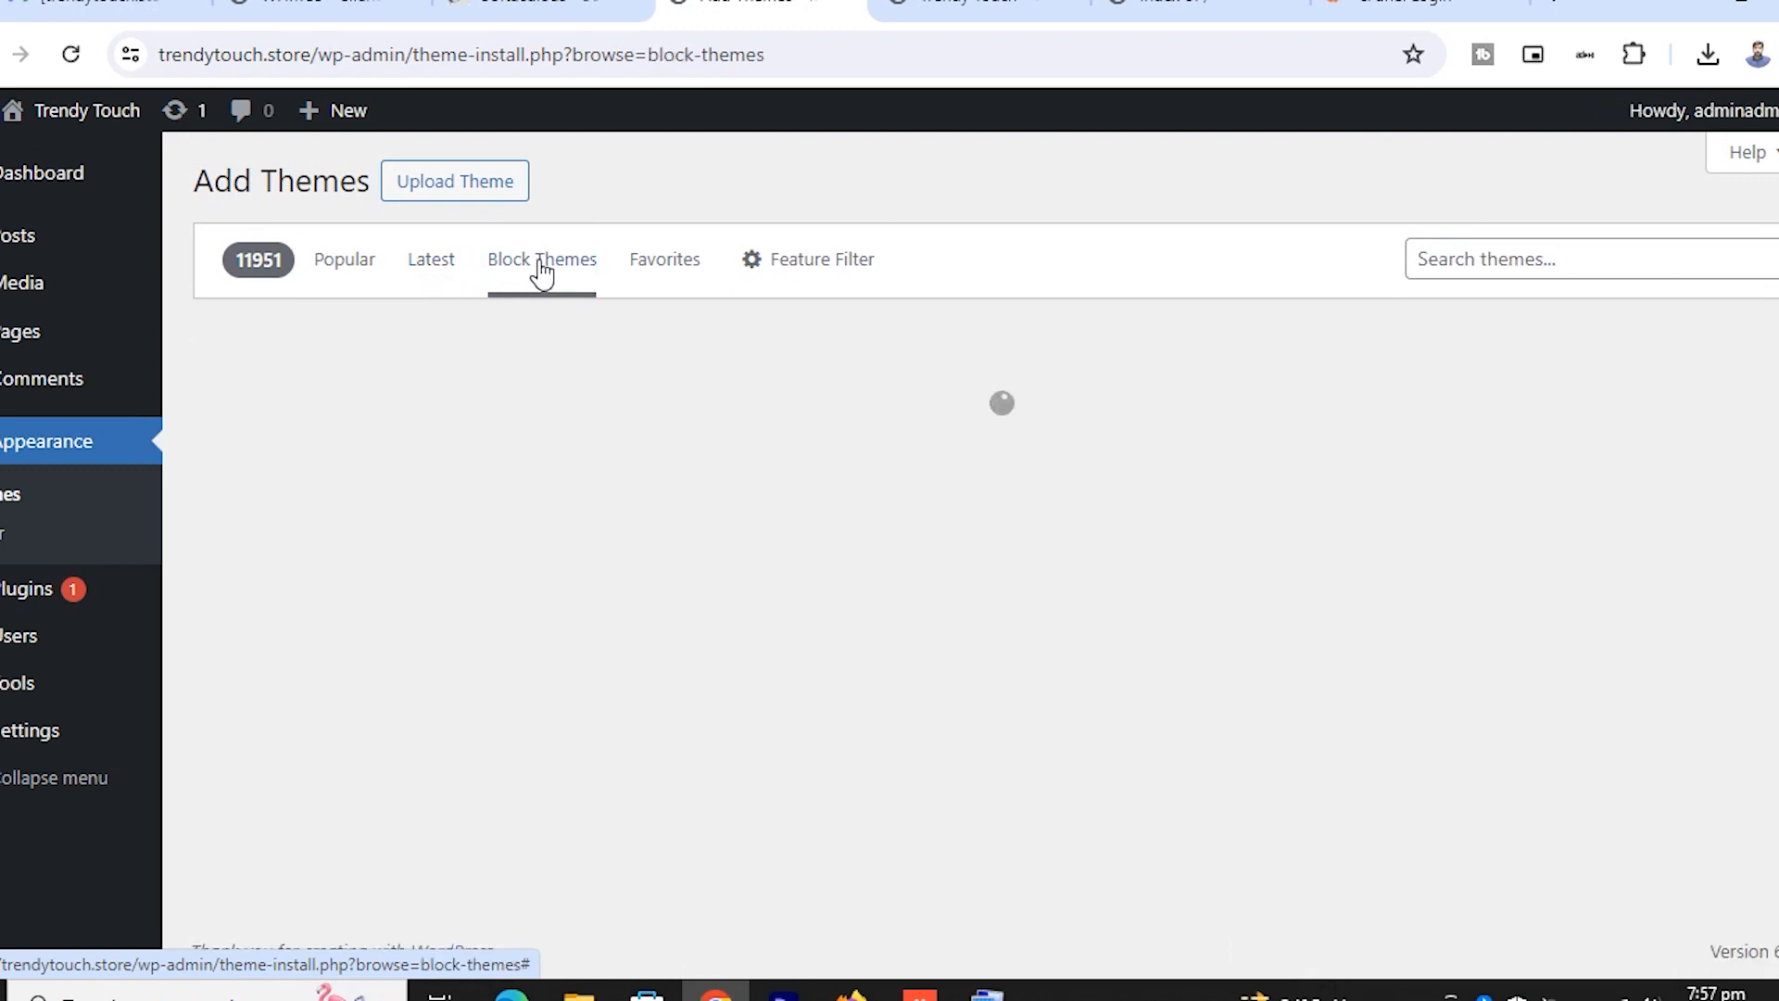
click(686, 278)
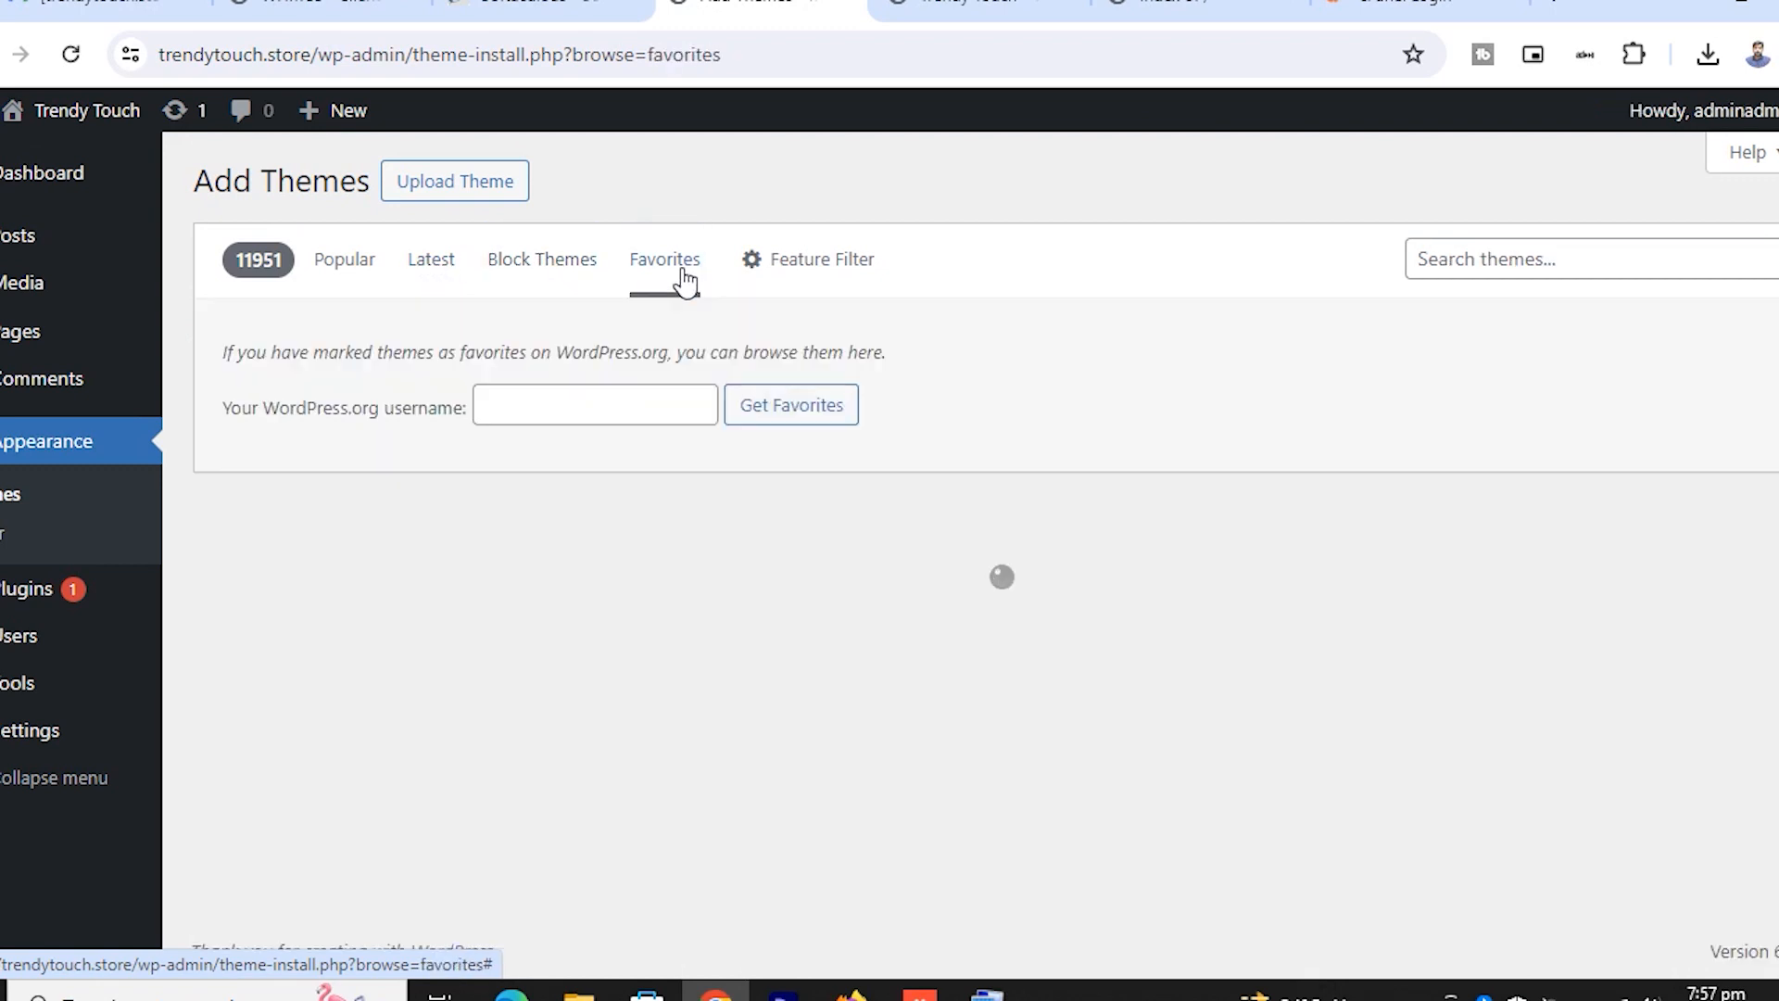
click(783, 273)
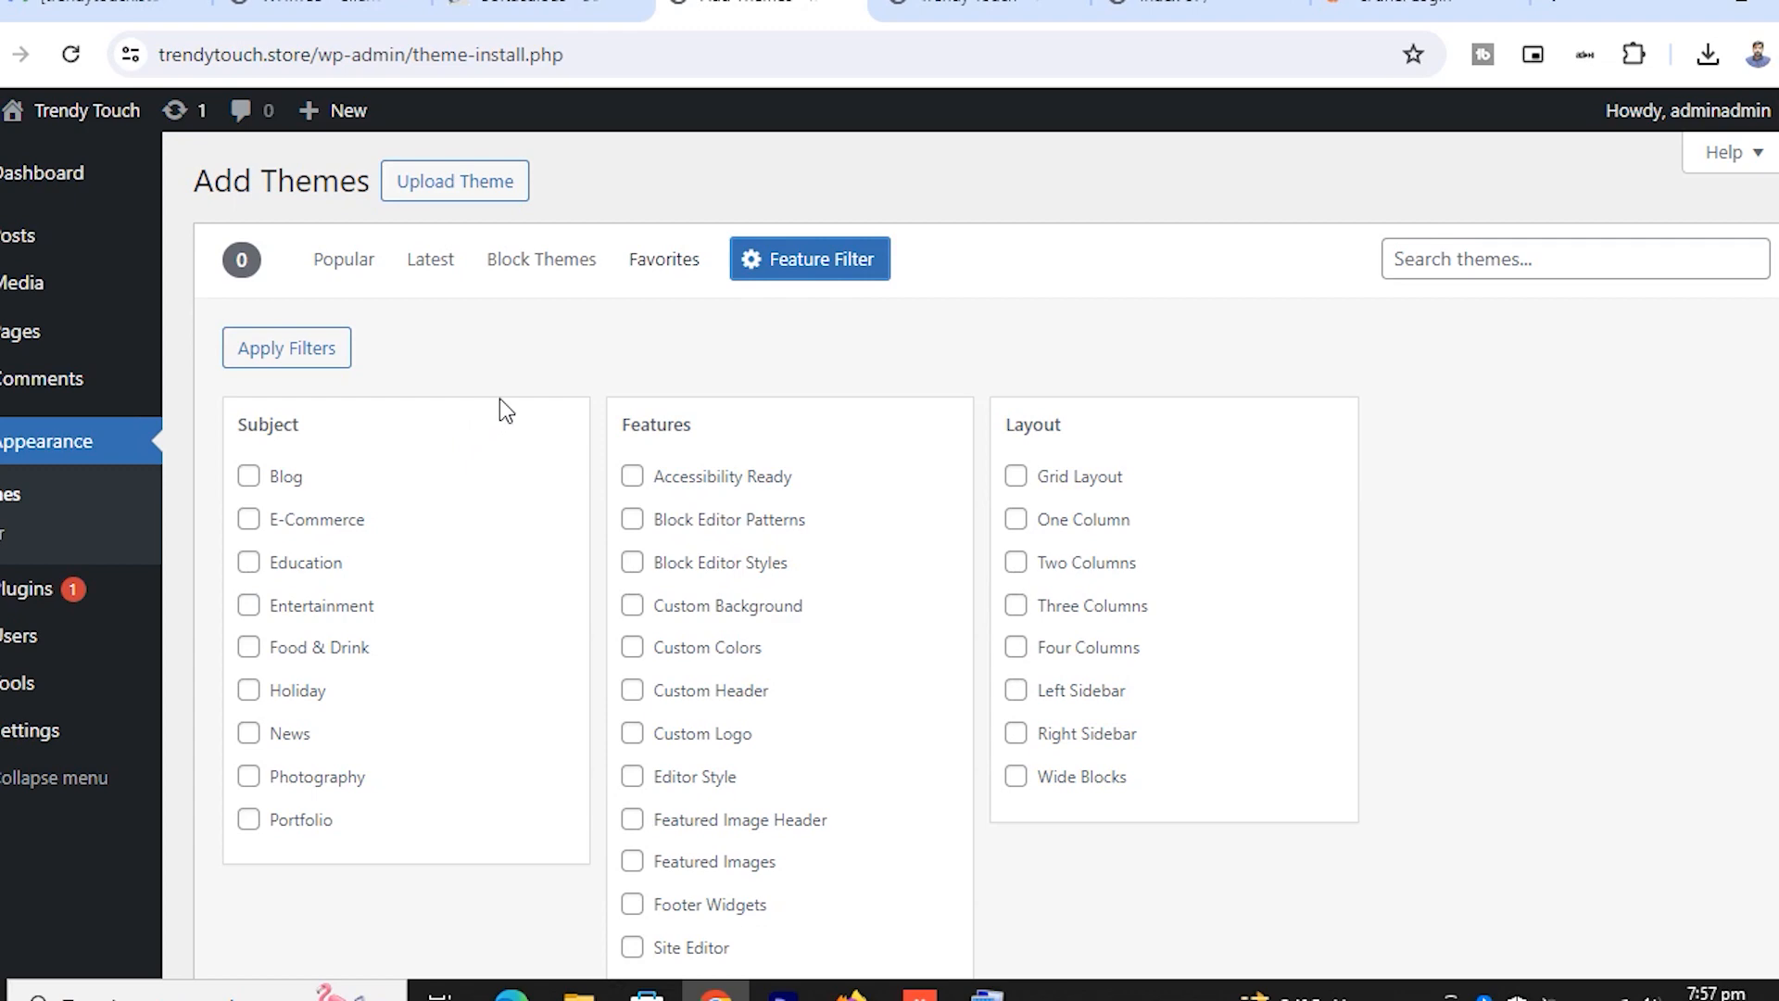
click(338, 265)
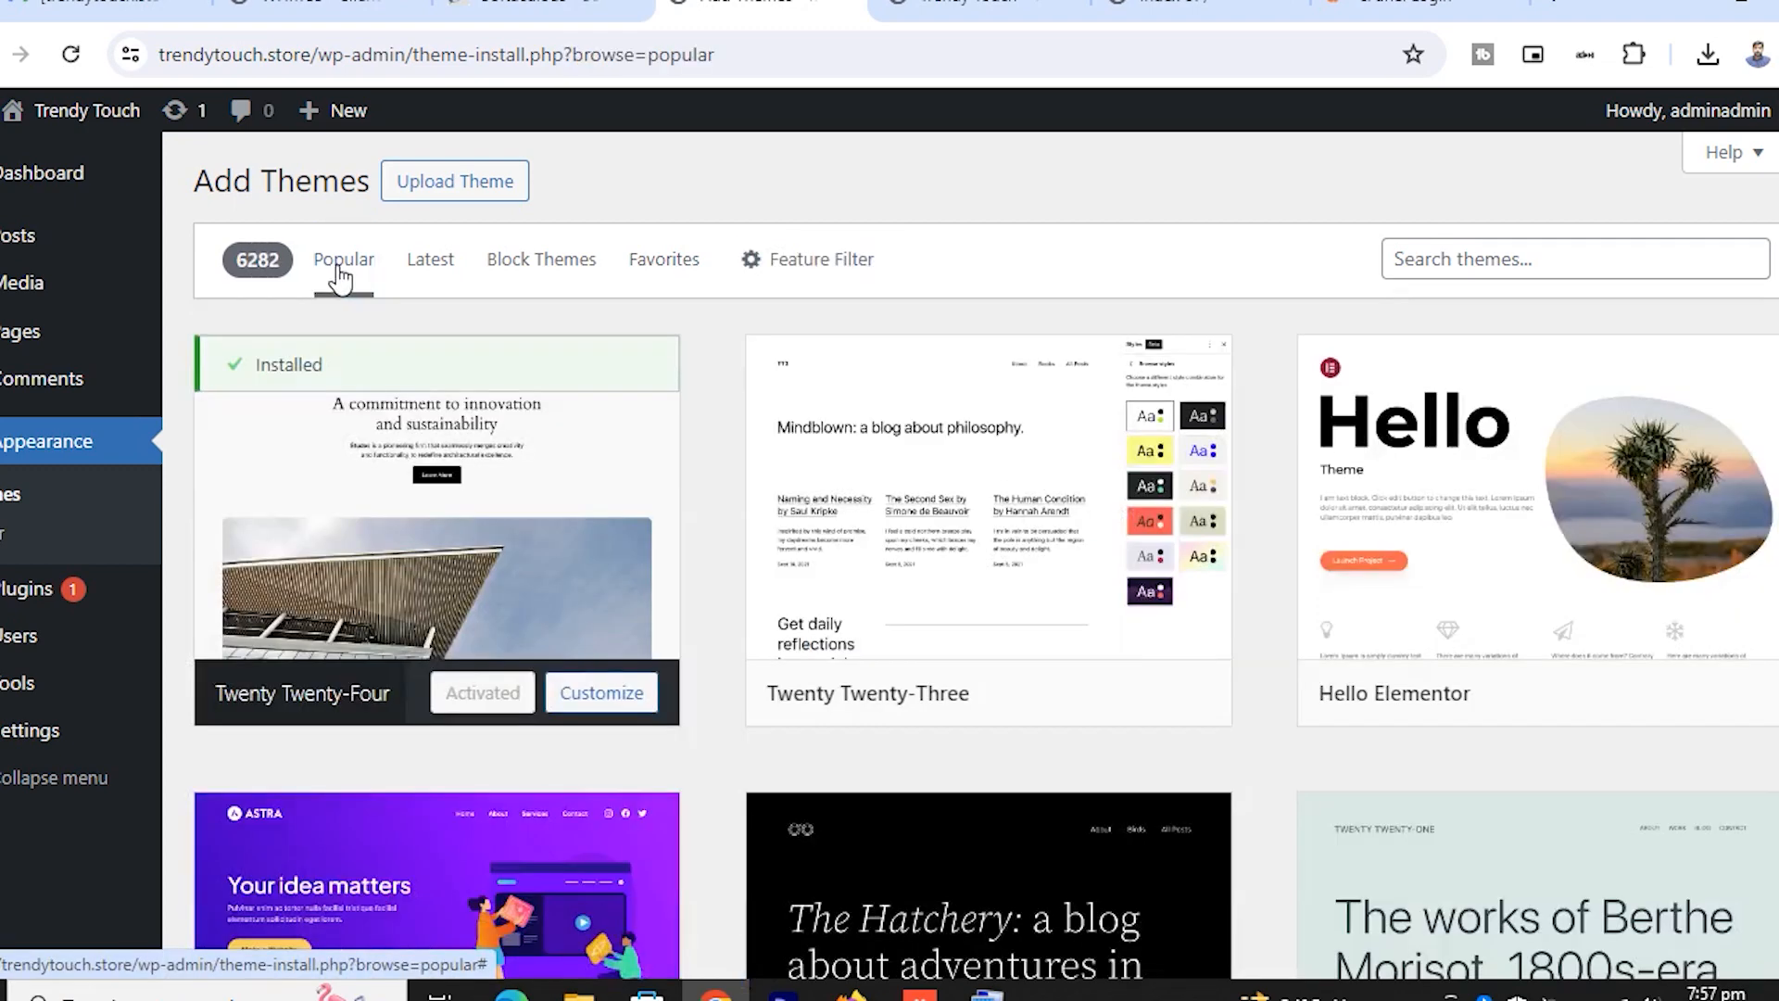
Scroll the Popular themes grid to find the Blocksy theme card
scroll(885, 738, down, 4)
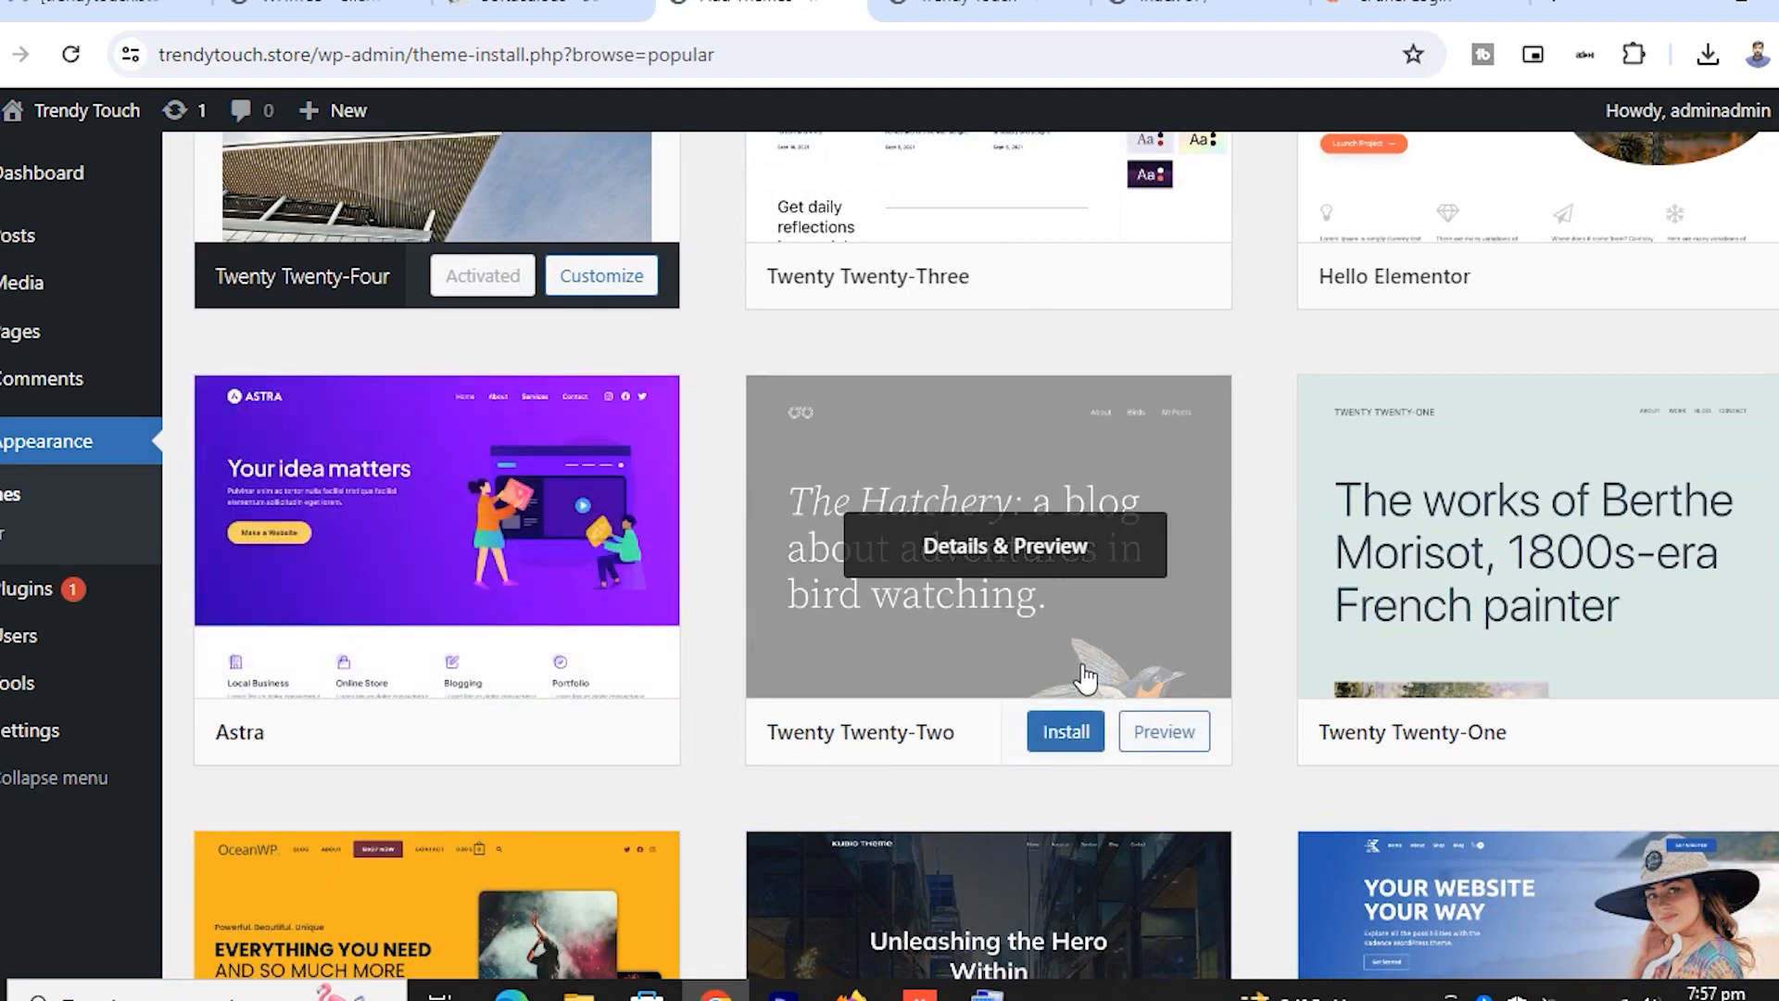
scroll(1529, 709, down, 4)
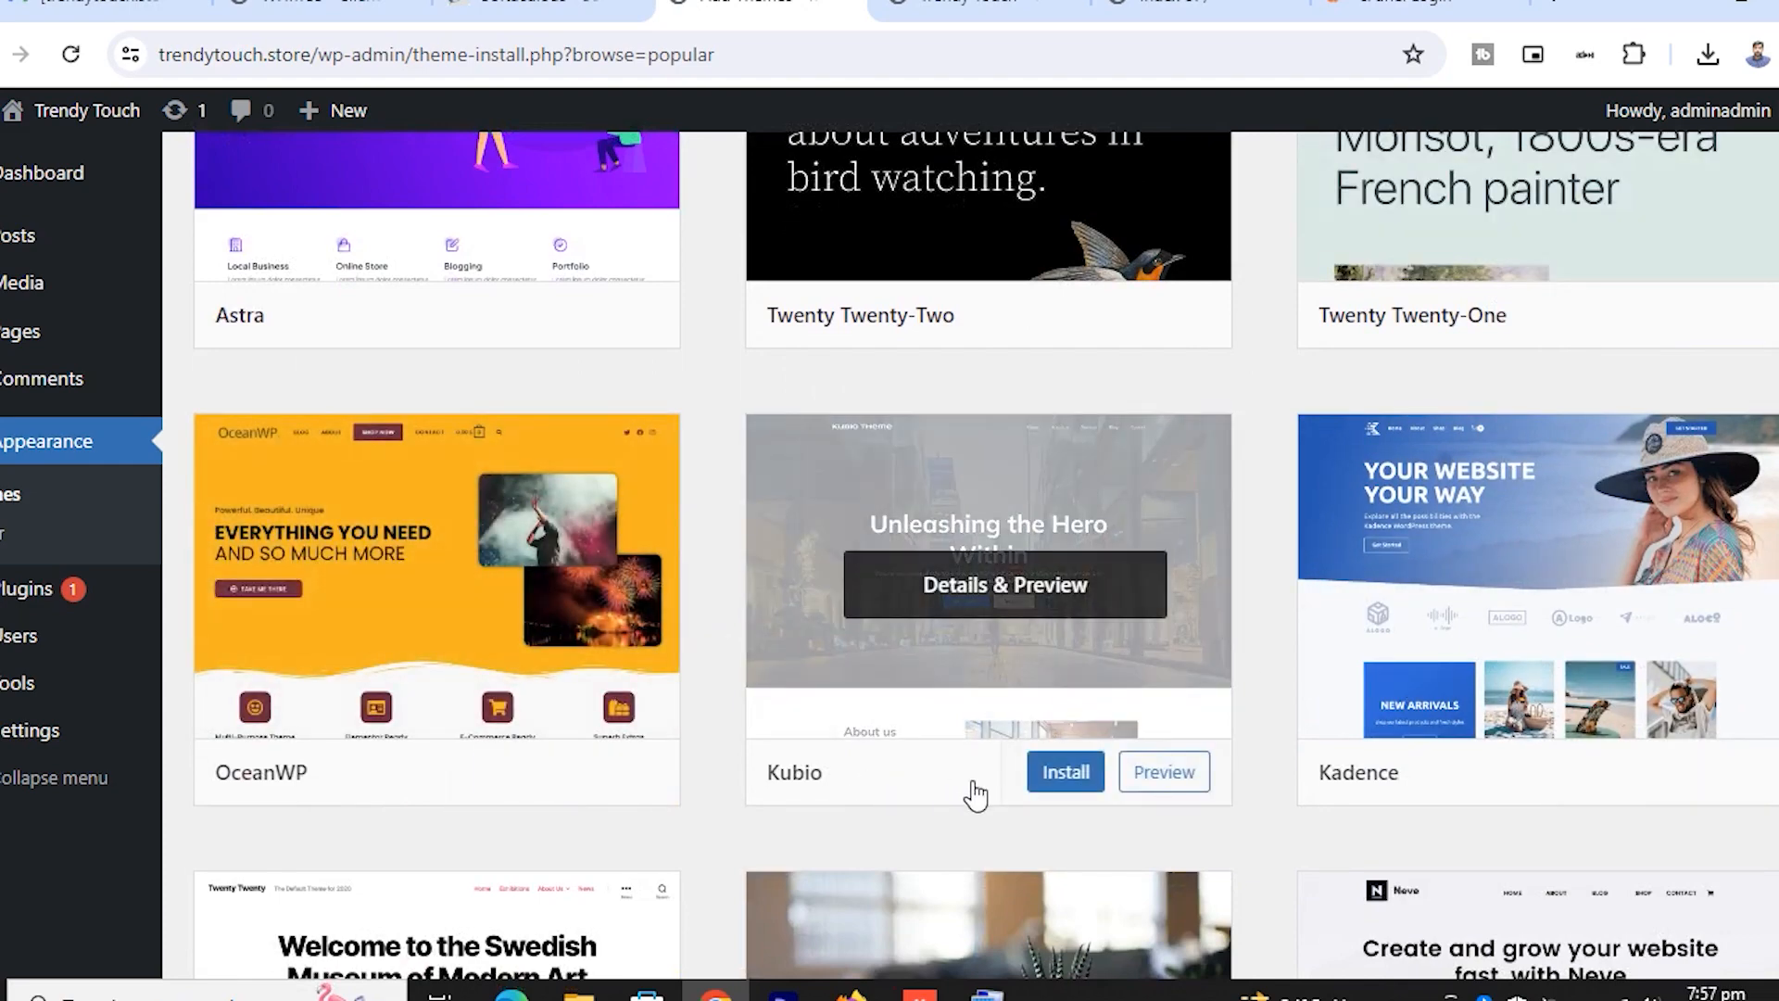
scroll(1338, 707, down, 5)
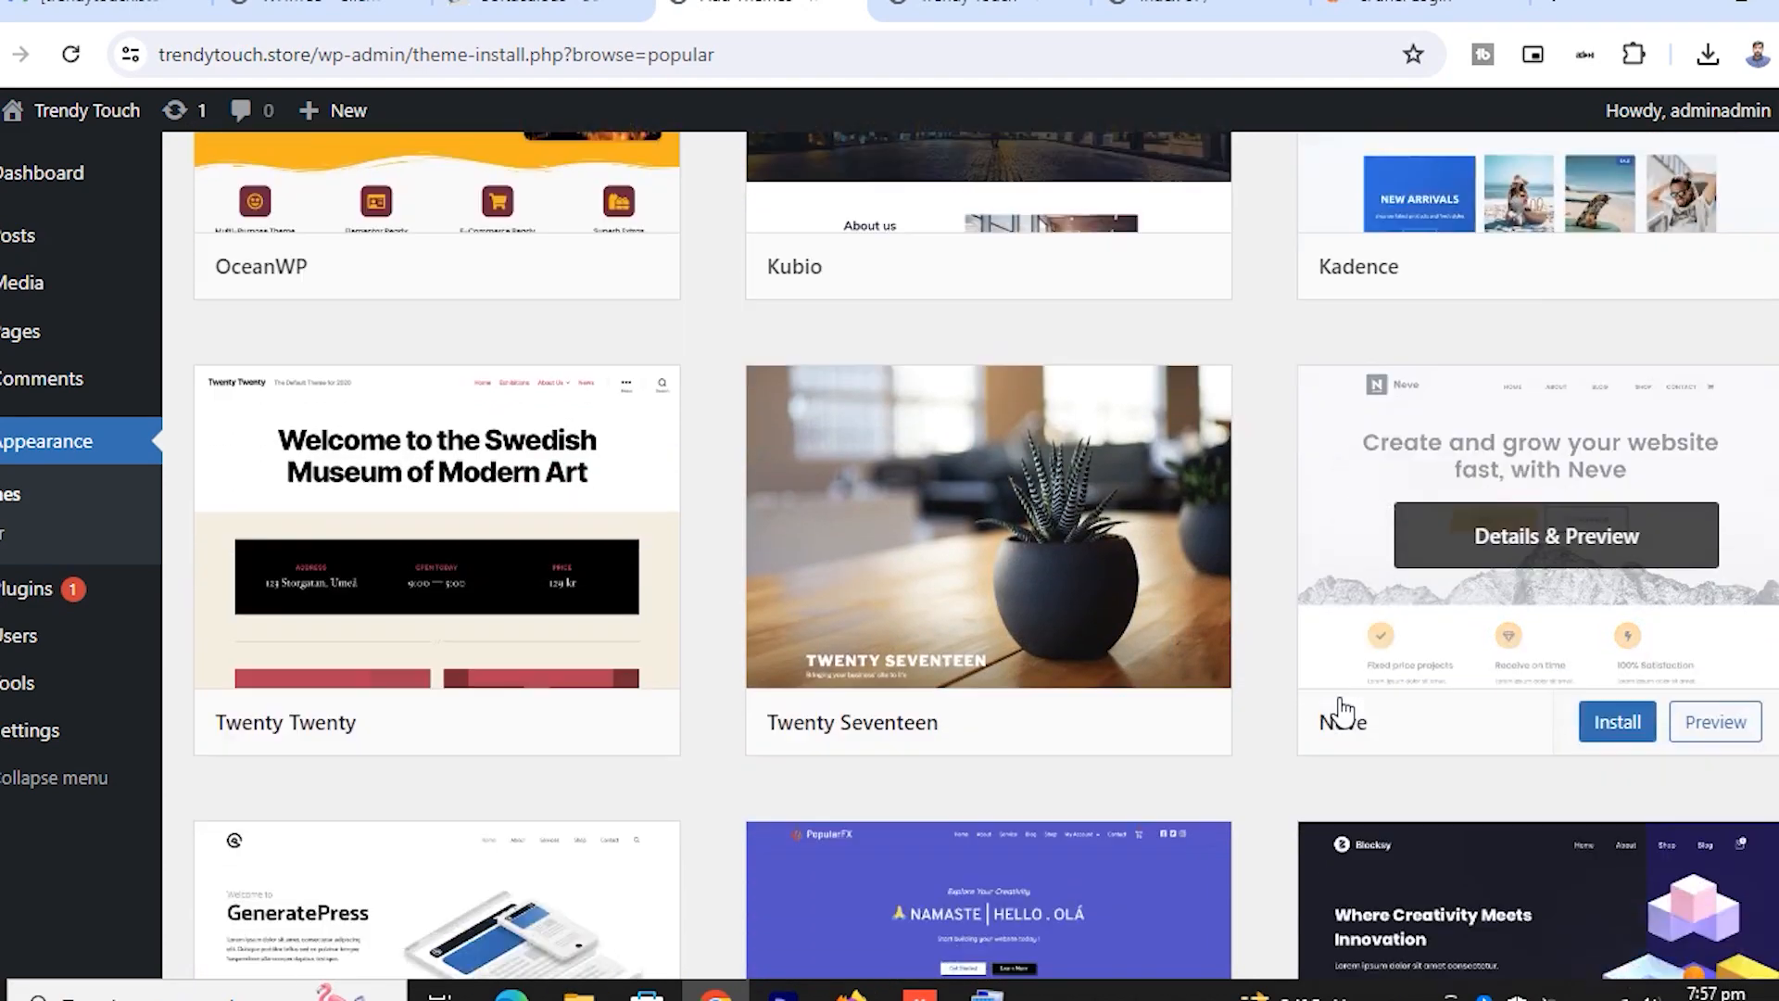
scroll(1354, 664, down, 4)
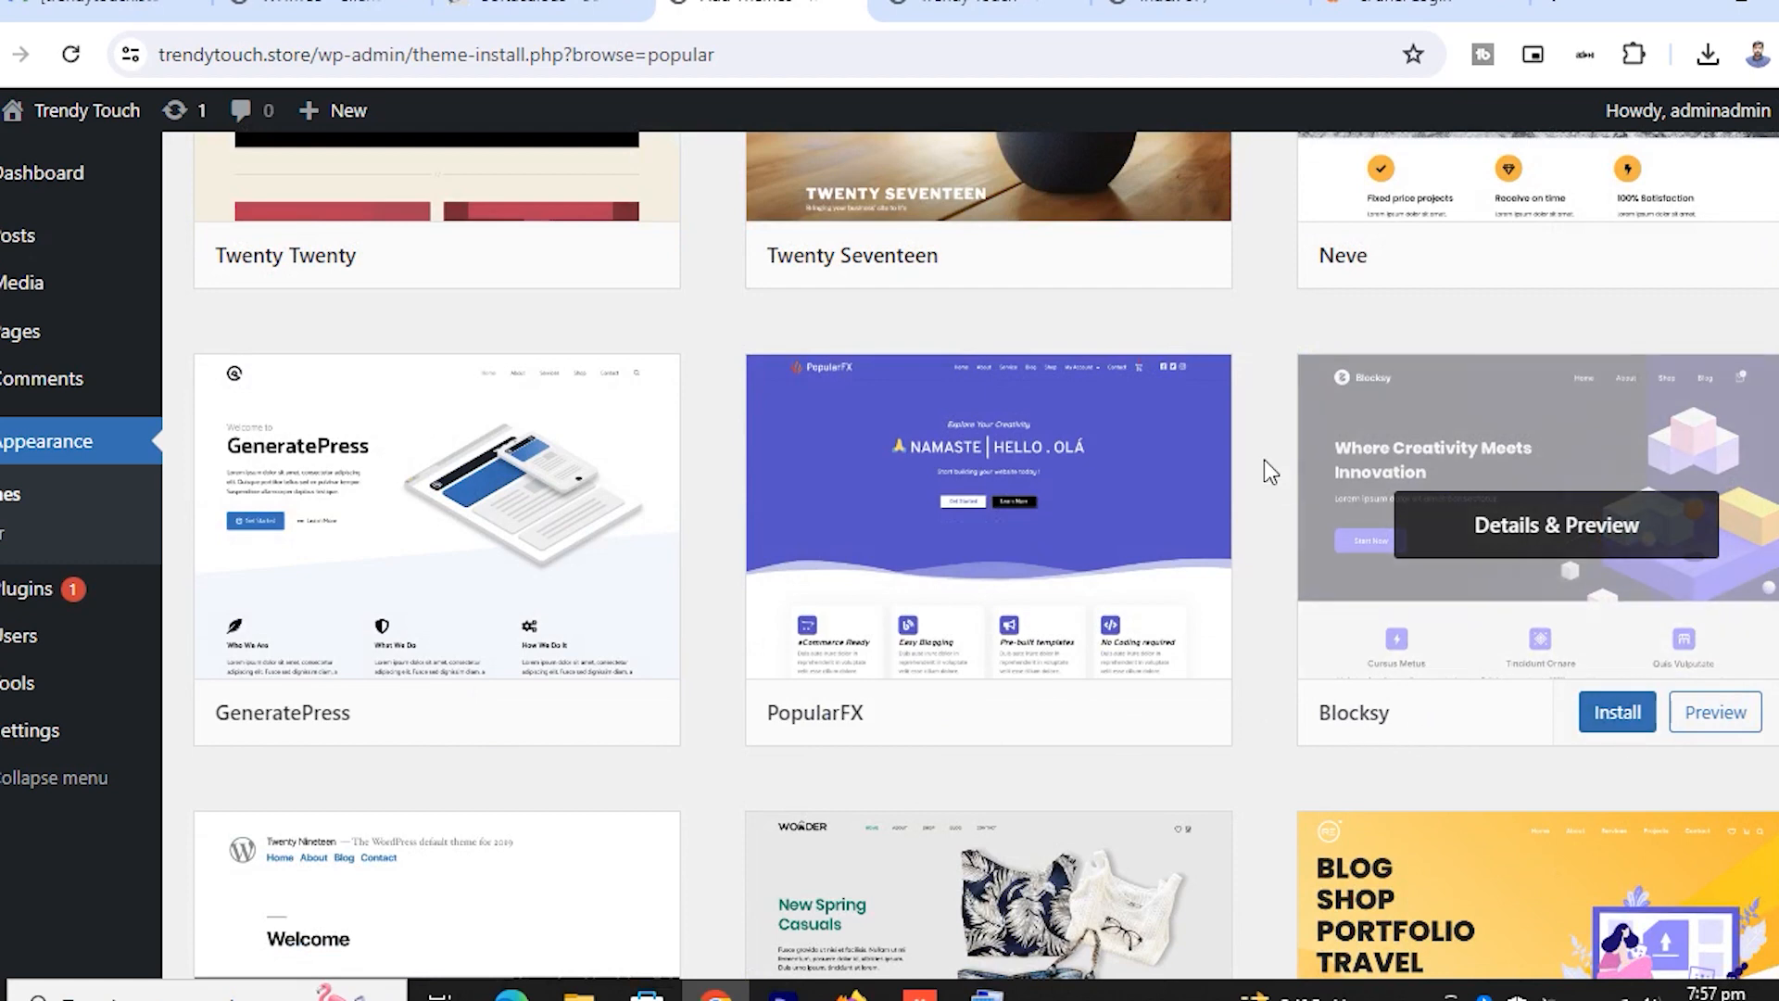
scroll(899, 676, down, 7)
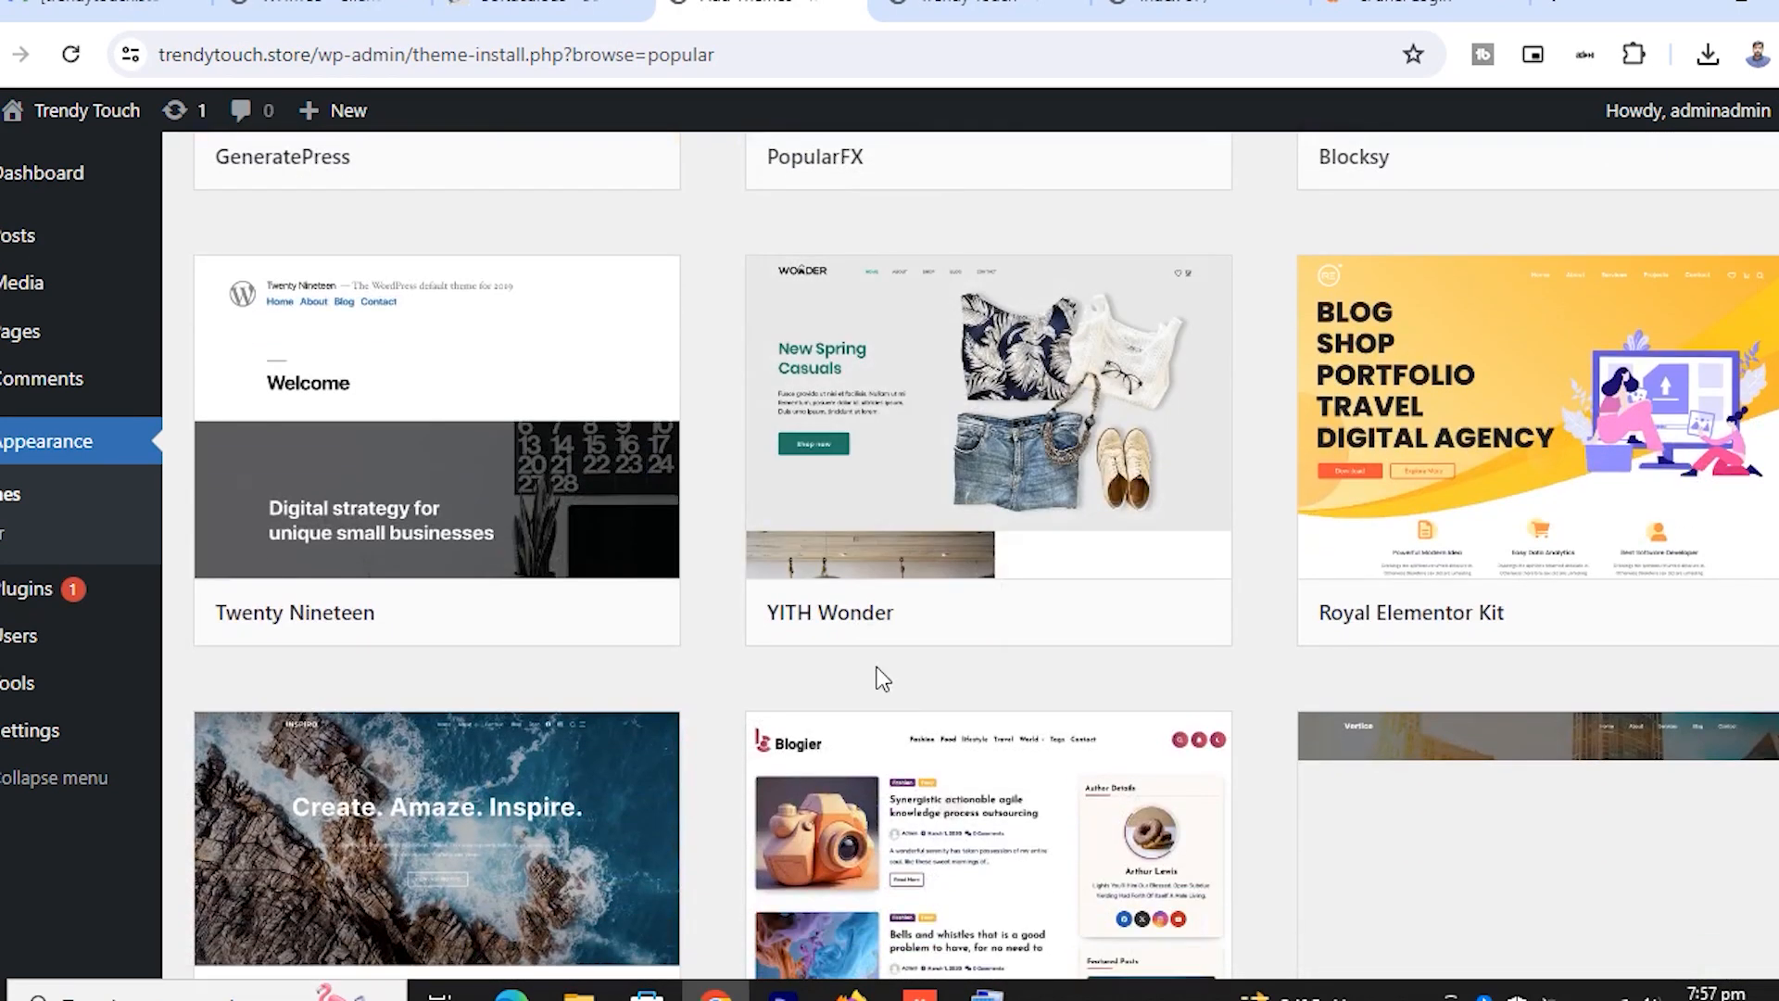
scroll(882, 679, down, 1)
scroll(880, 681, up, 1)
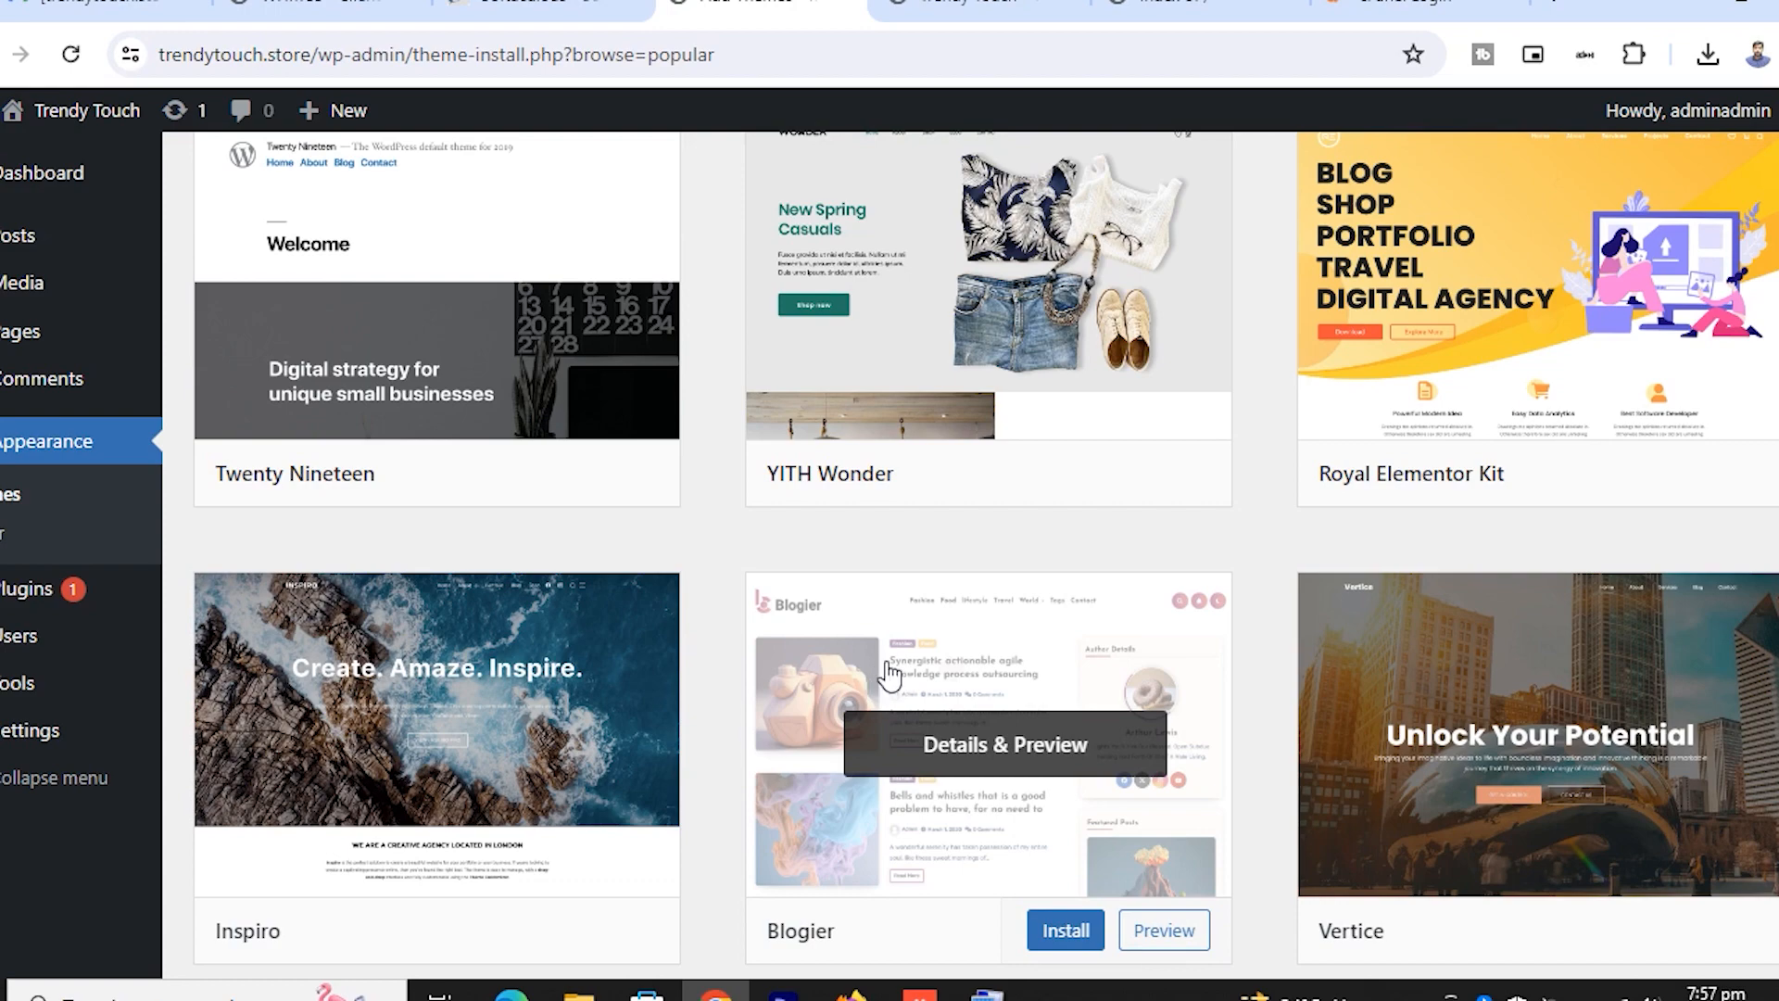
scroll(879, 681, up, 4)
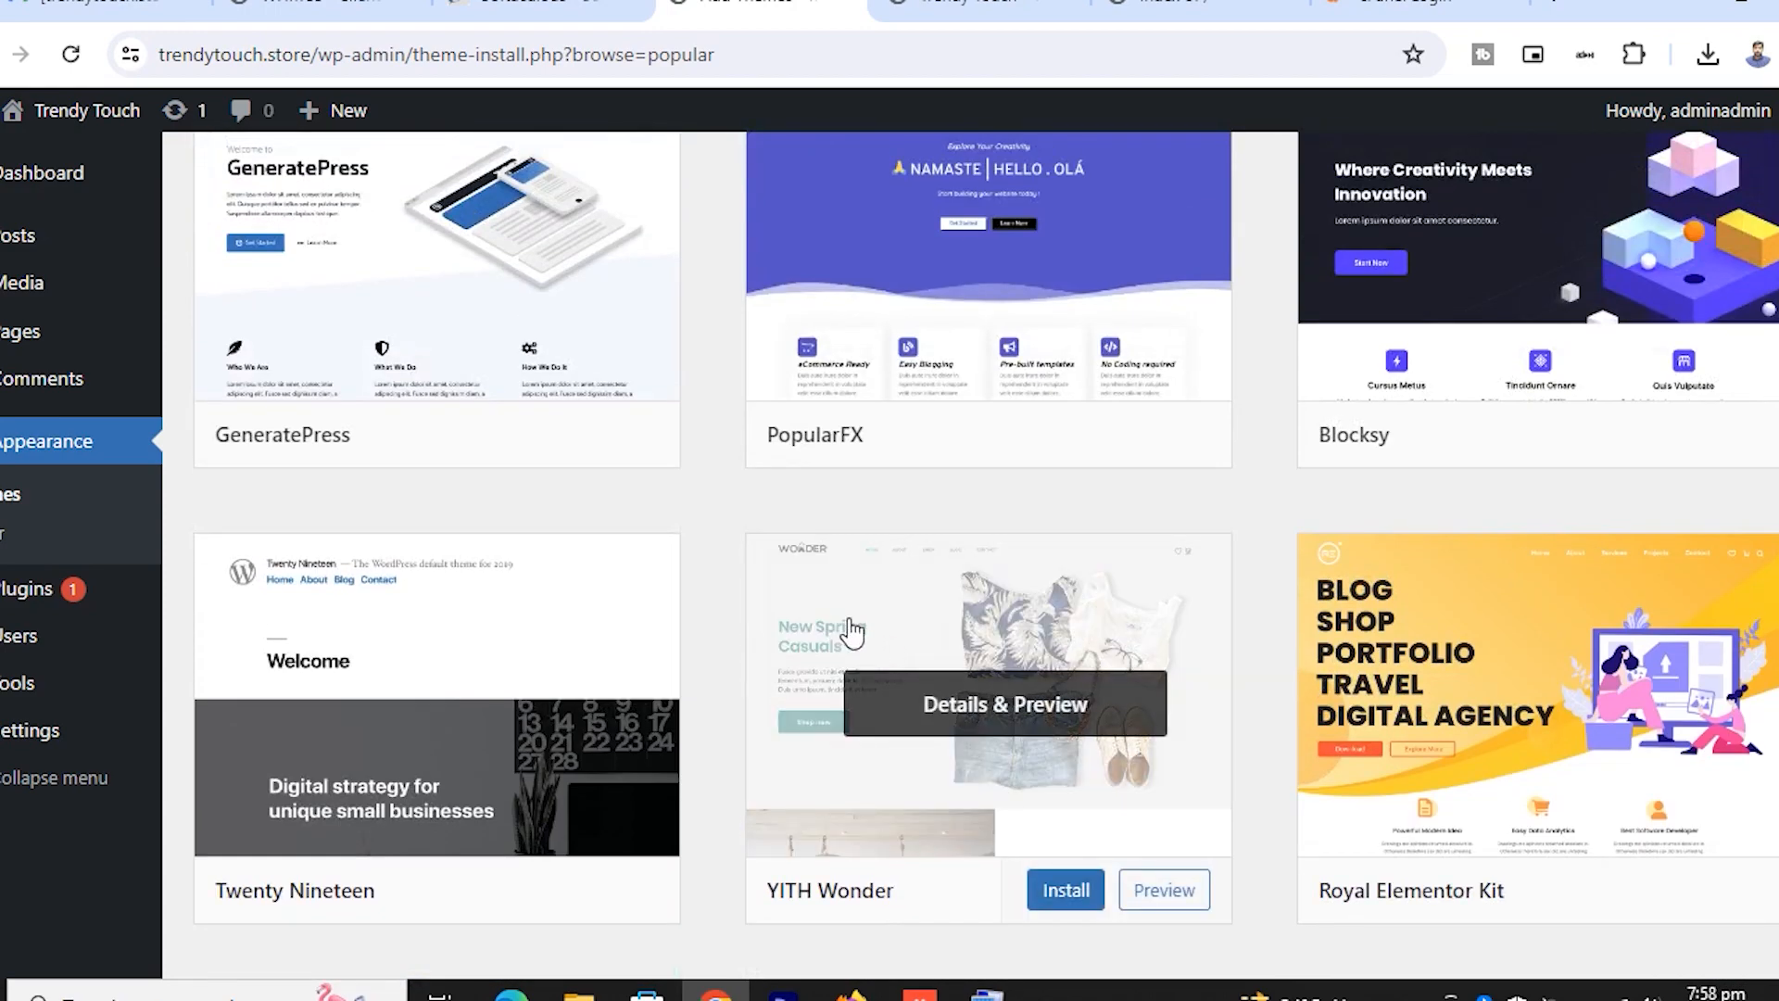
scroll(775, 587, up, 1)
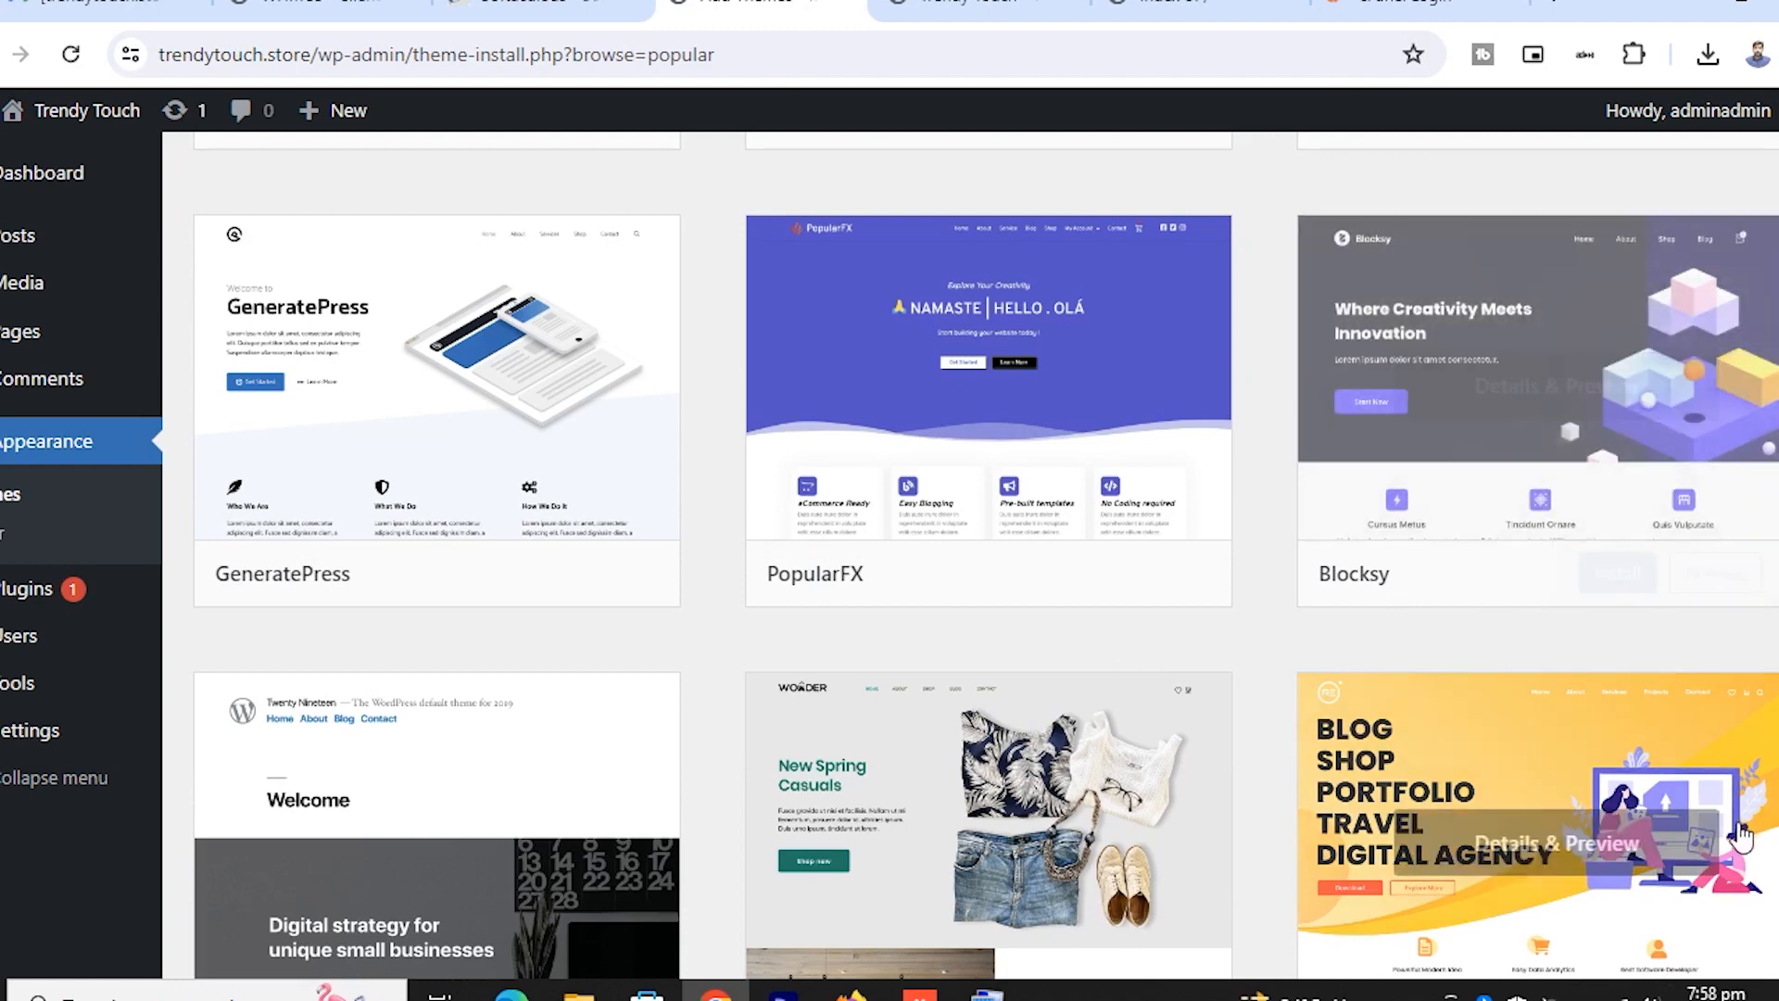
Open the Blocksy theme's preview, install it, and activate it
click(1565, 295)
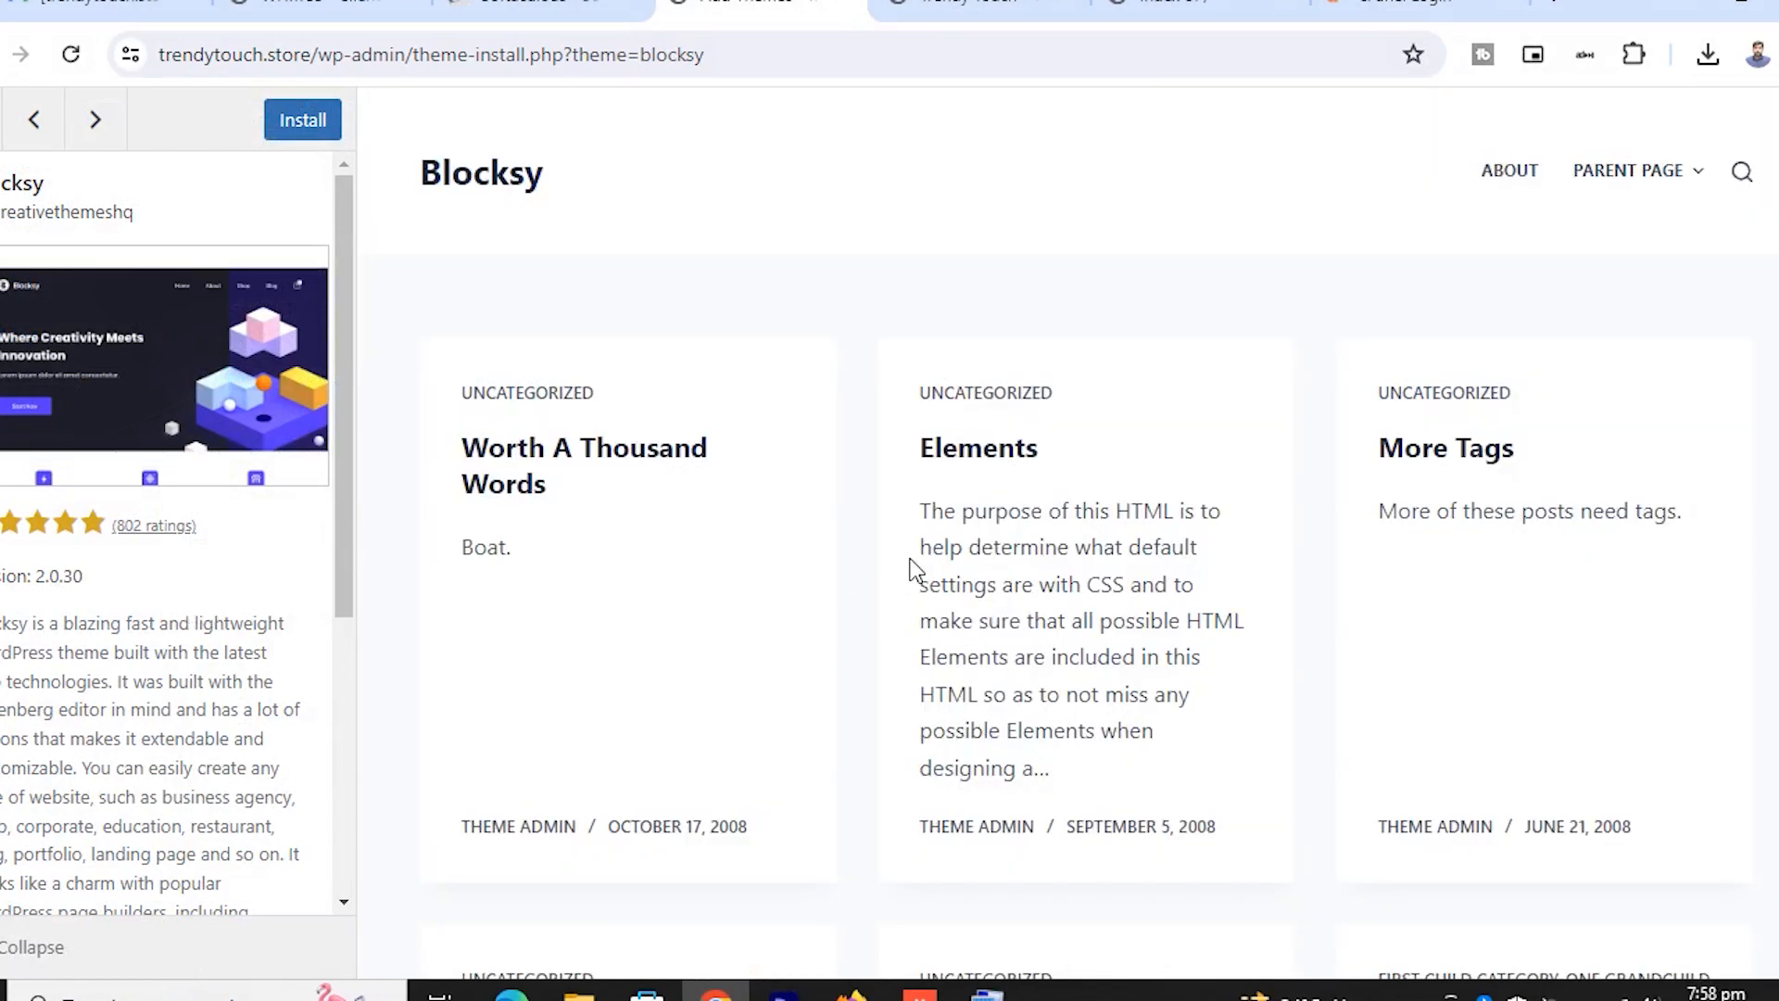
scroll(790, 544, down, 8)
scroll(204, 612, down, 5)
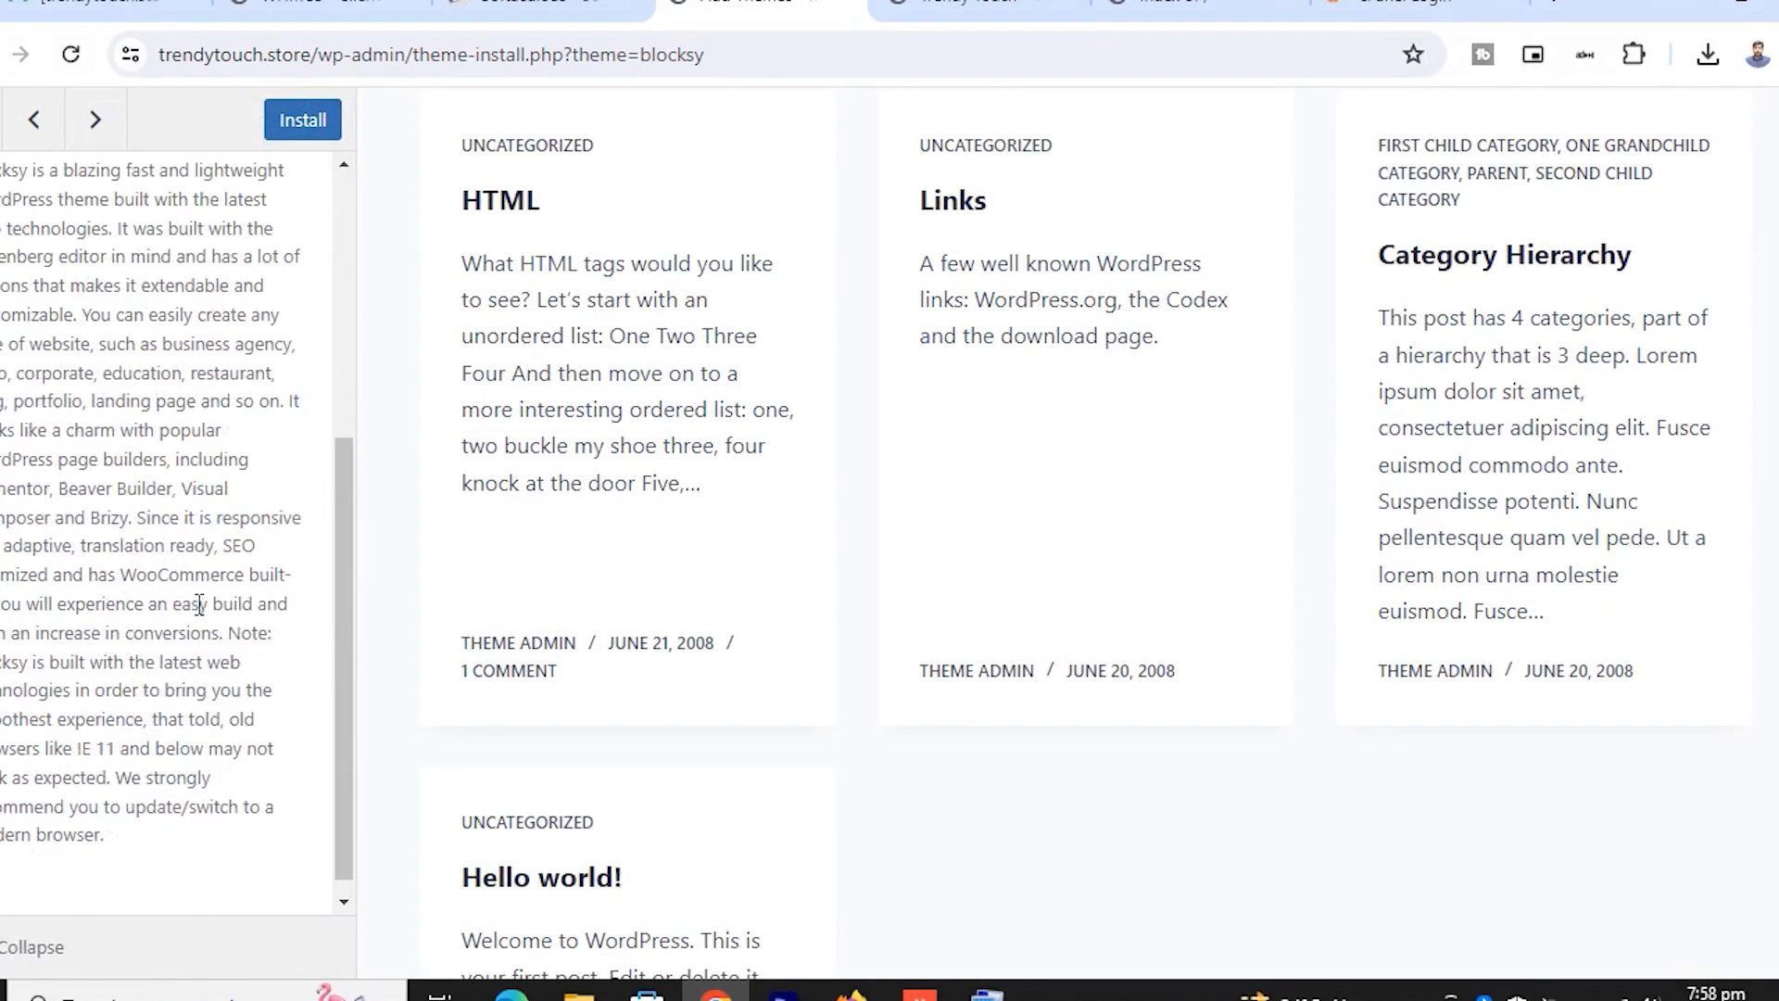
scroll(198, 600, up, 5)
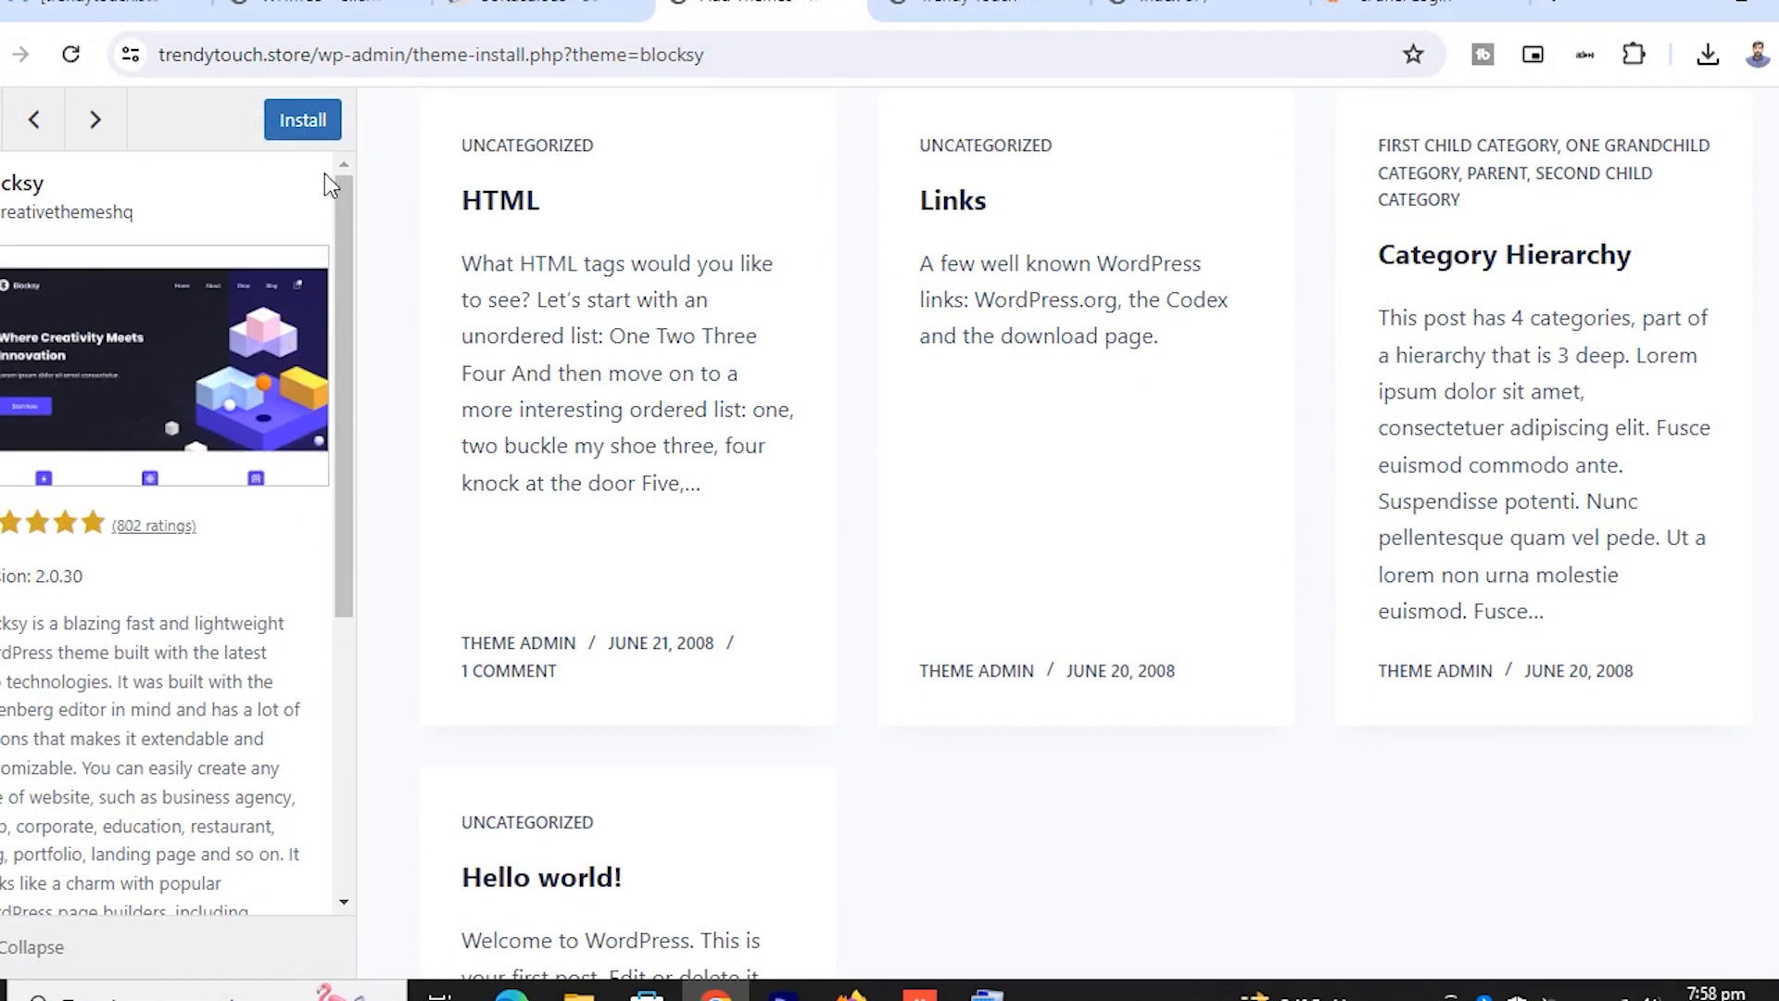
click(303, 119)
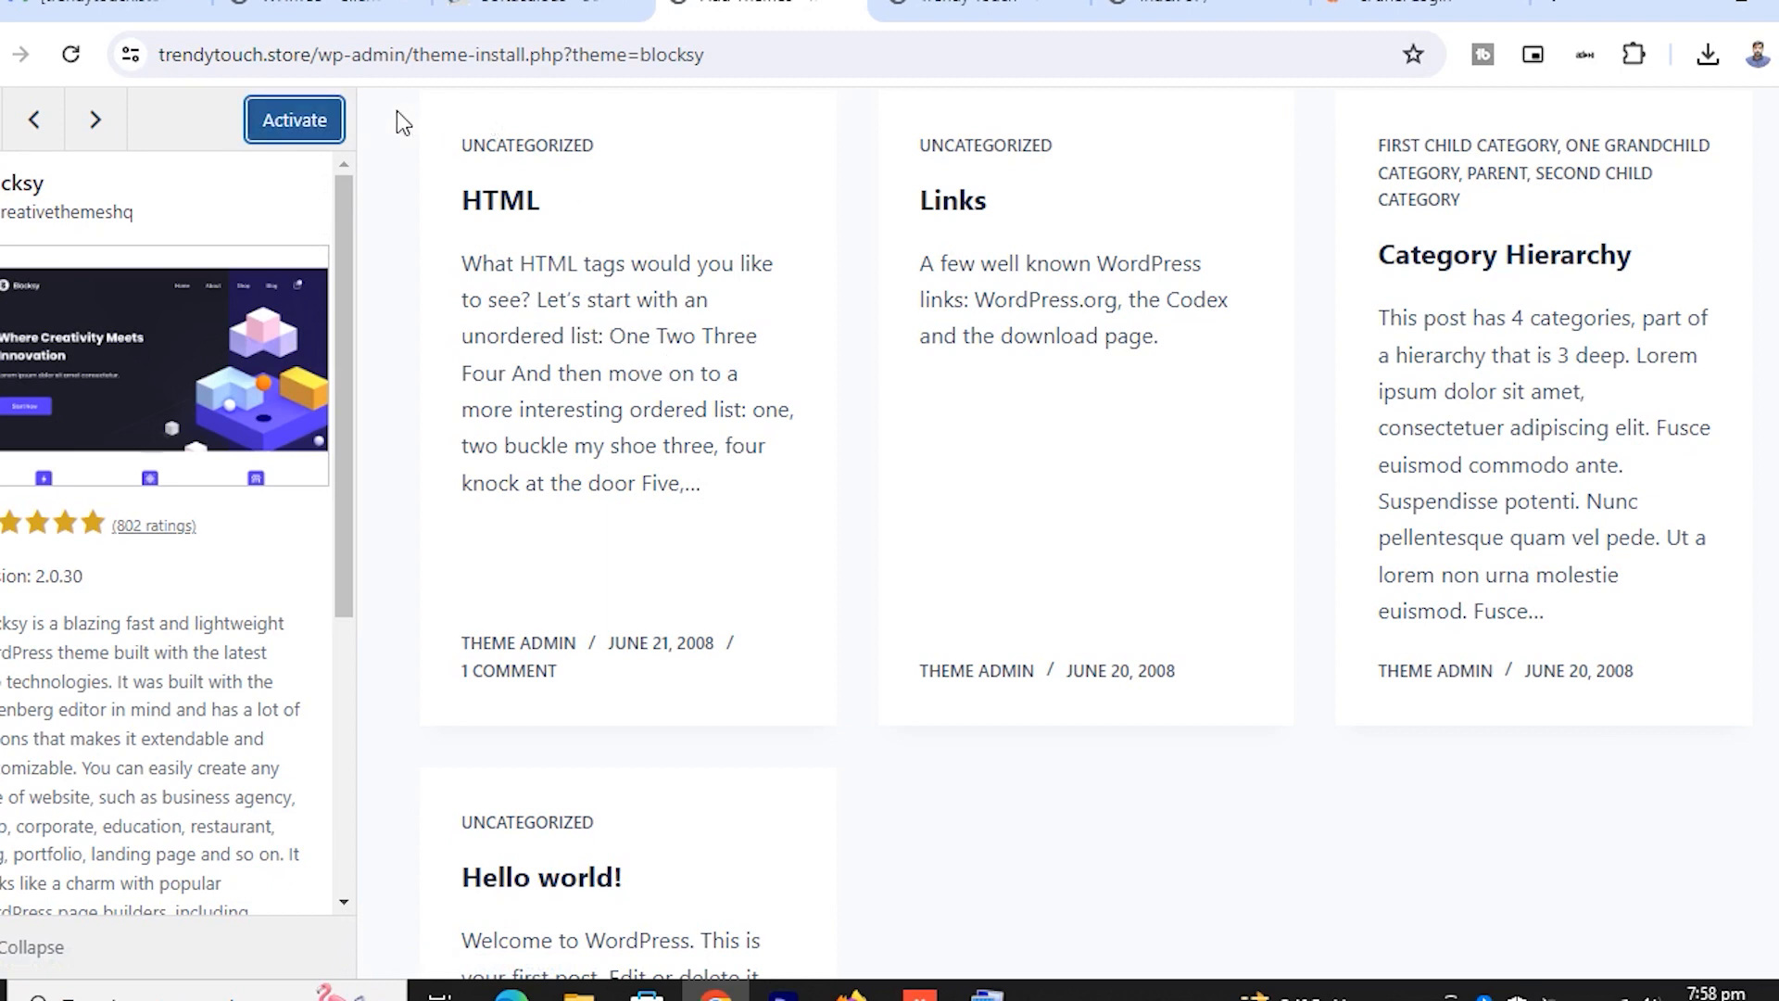
click(305, 130)
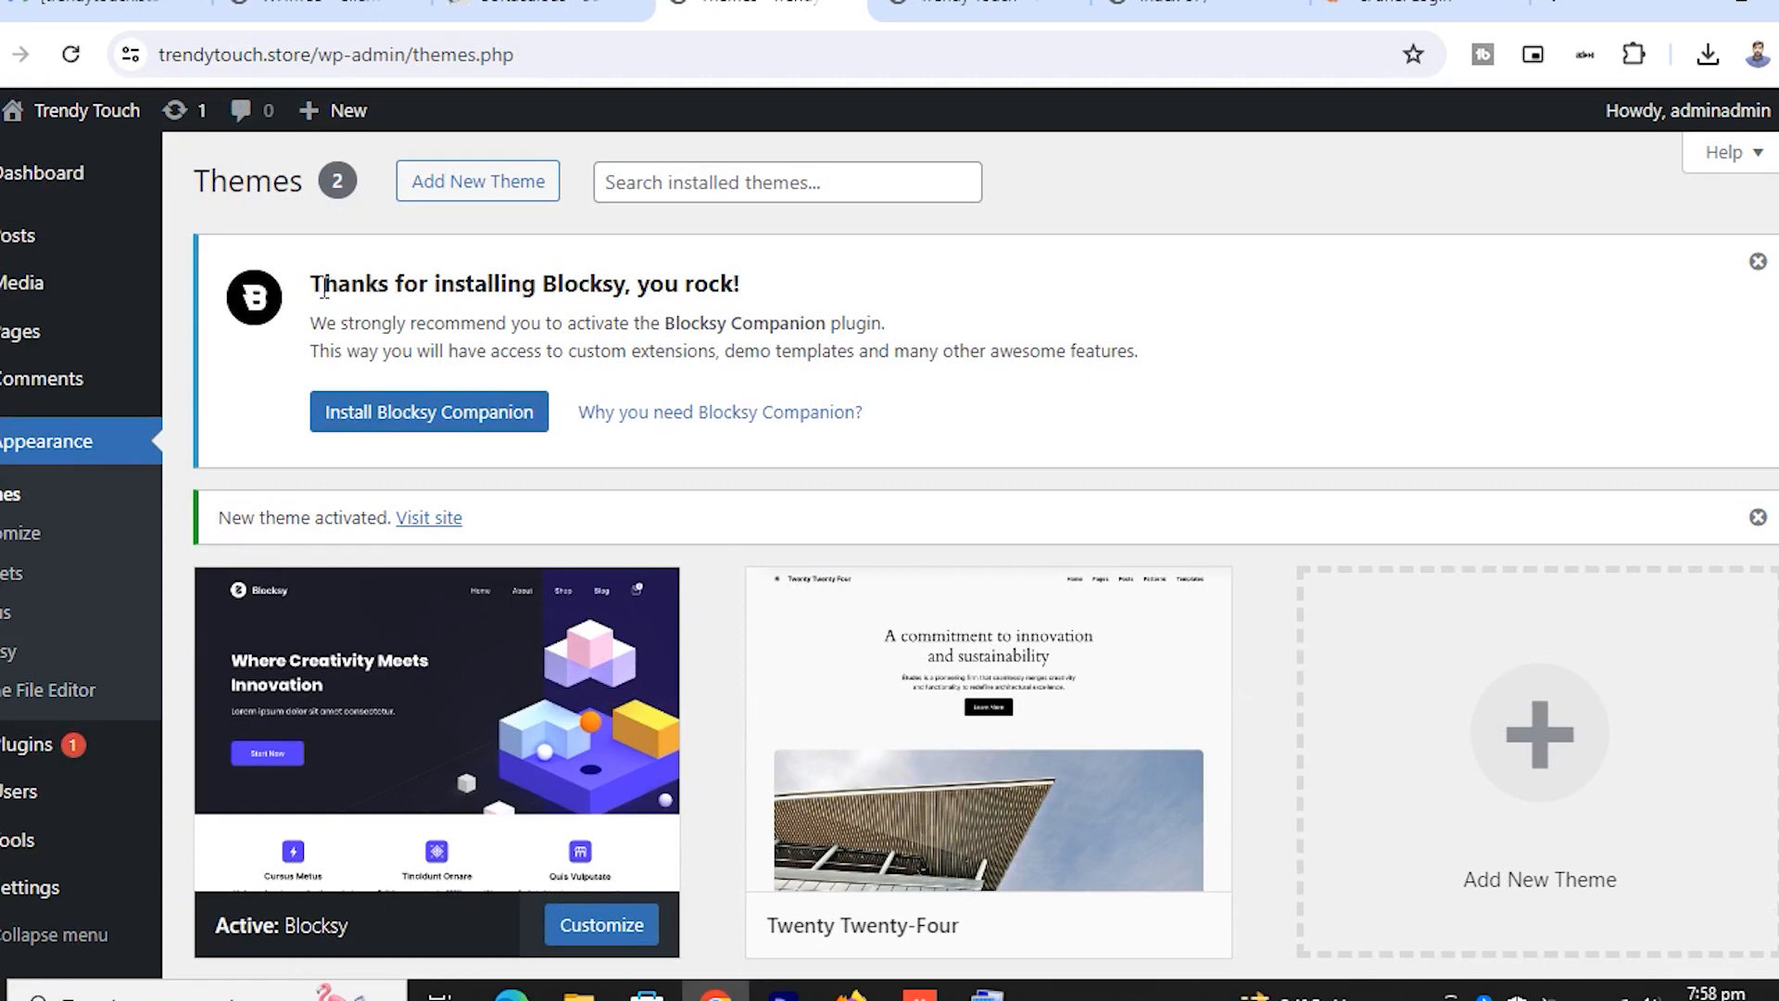
drag(316, 287, 755, 295)
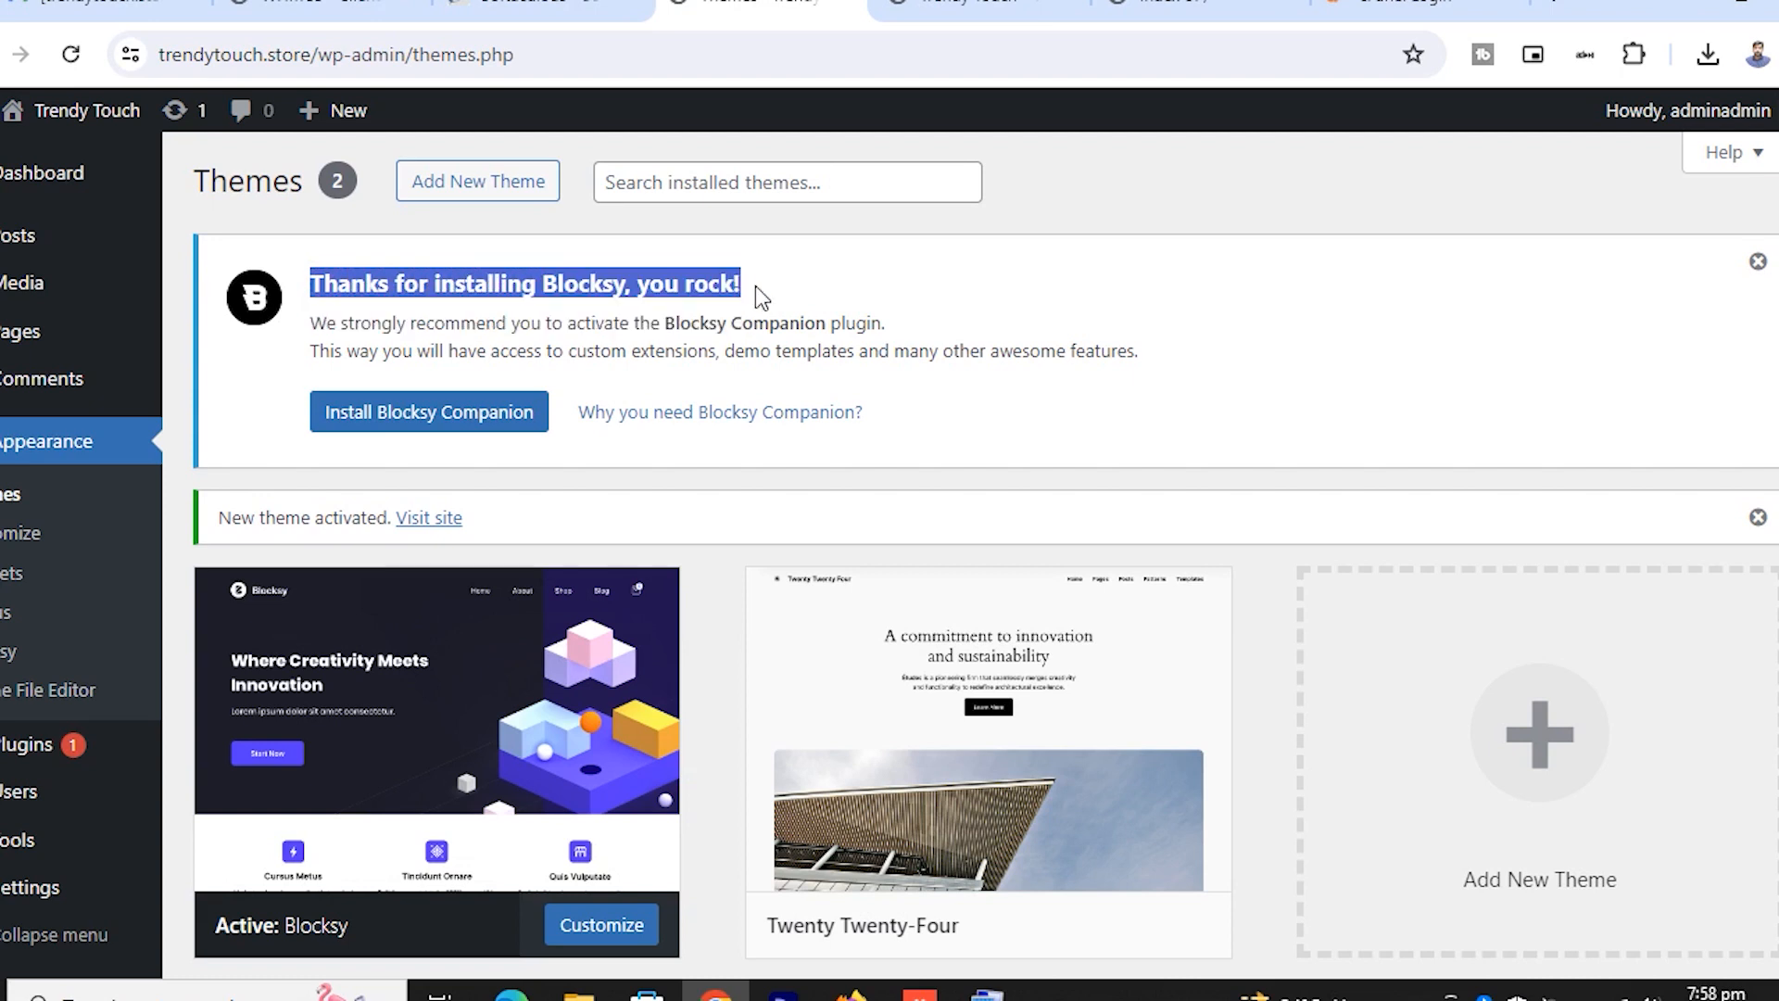
click(798, 315)
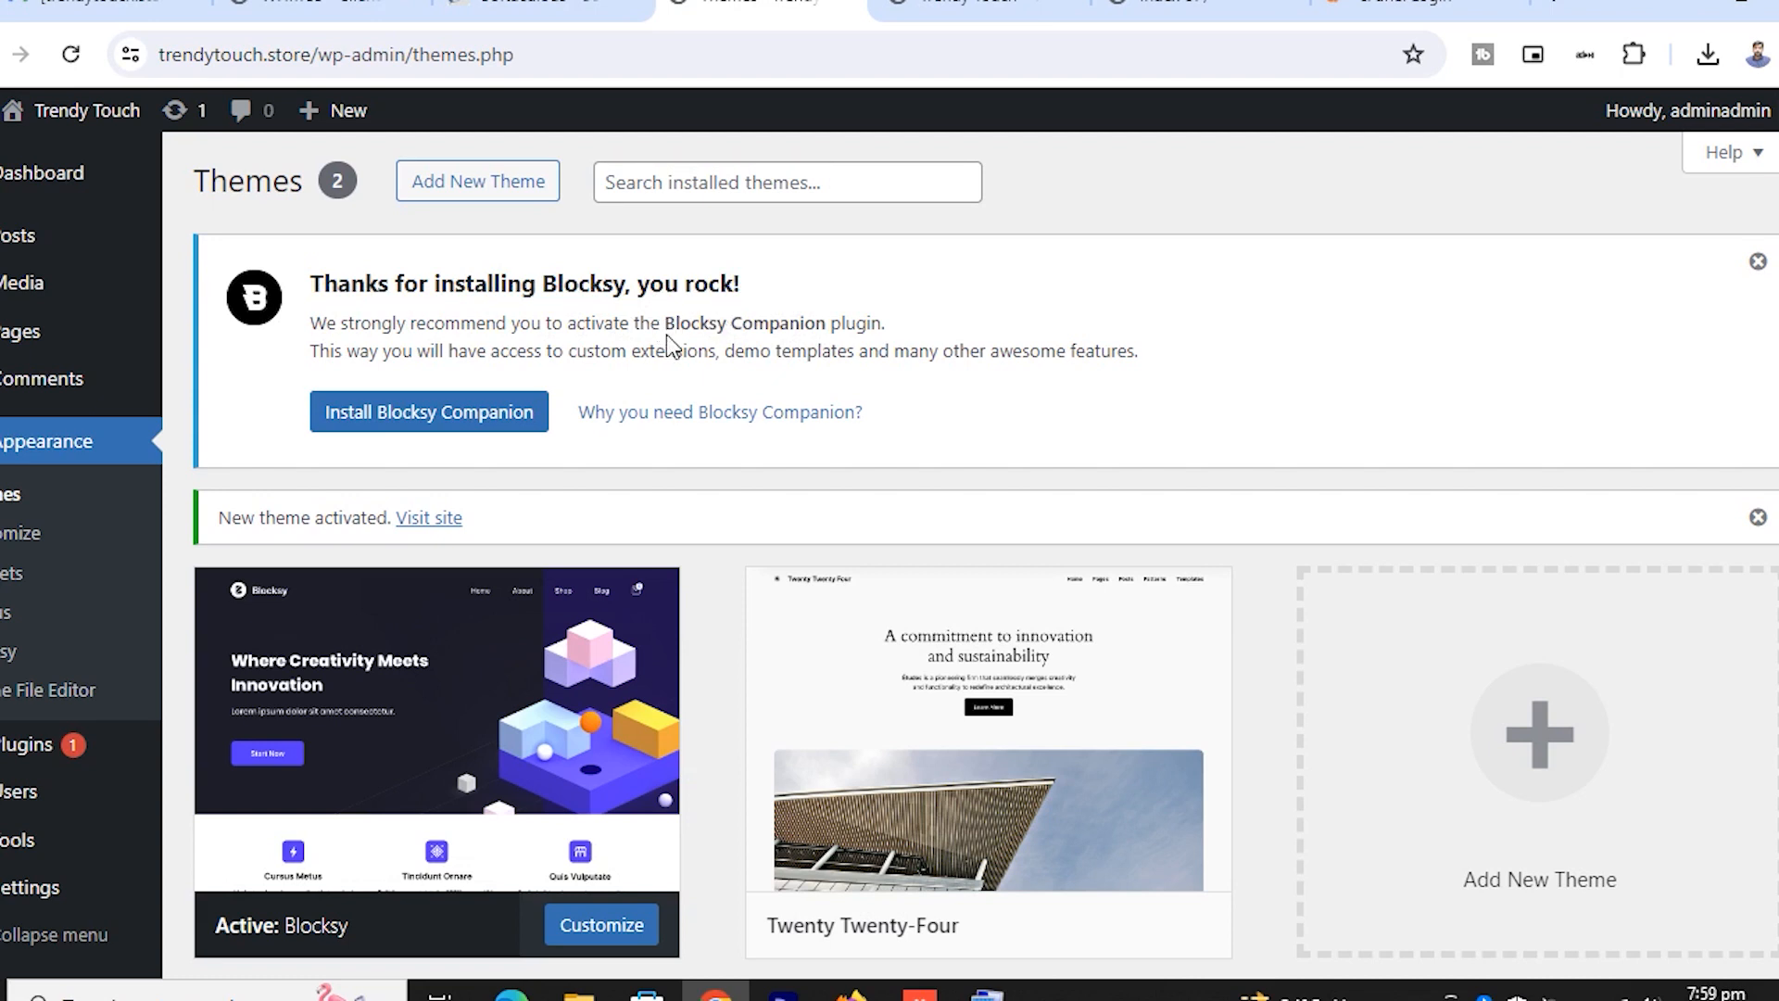
mouse_move(669, 324)
mouse_down()
mouse_move(904, 330)
mouse_move(663, 323)
mouse_up()
click(883, 327)
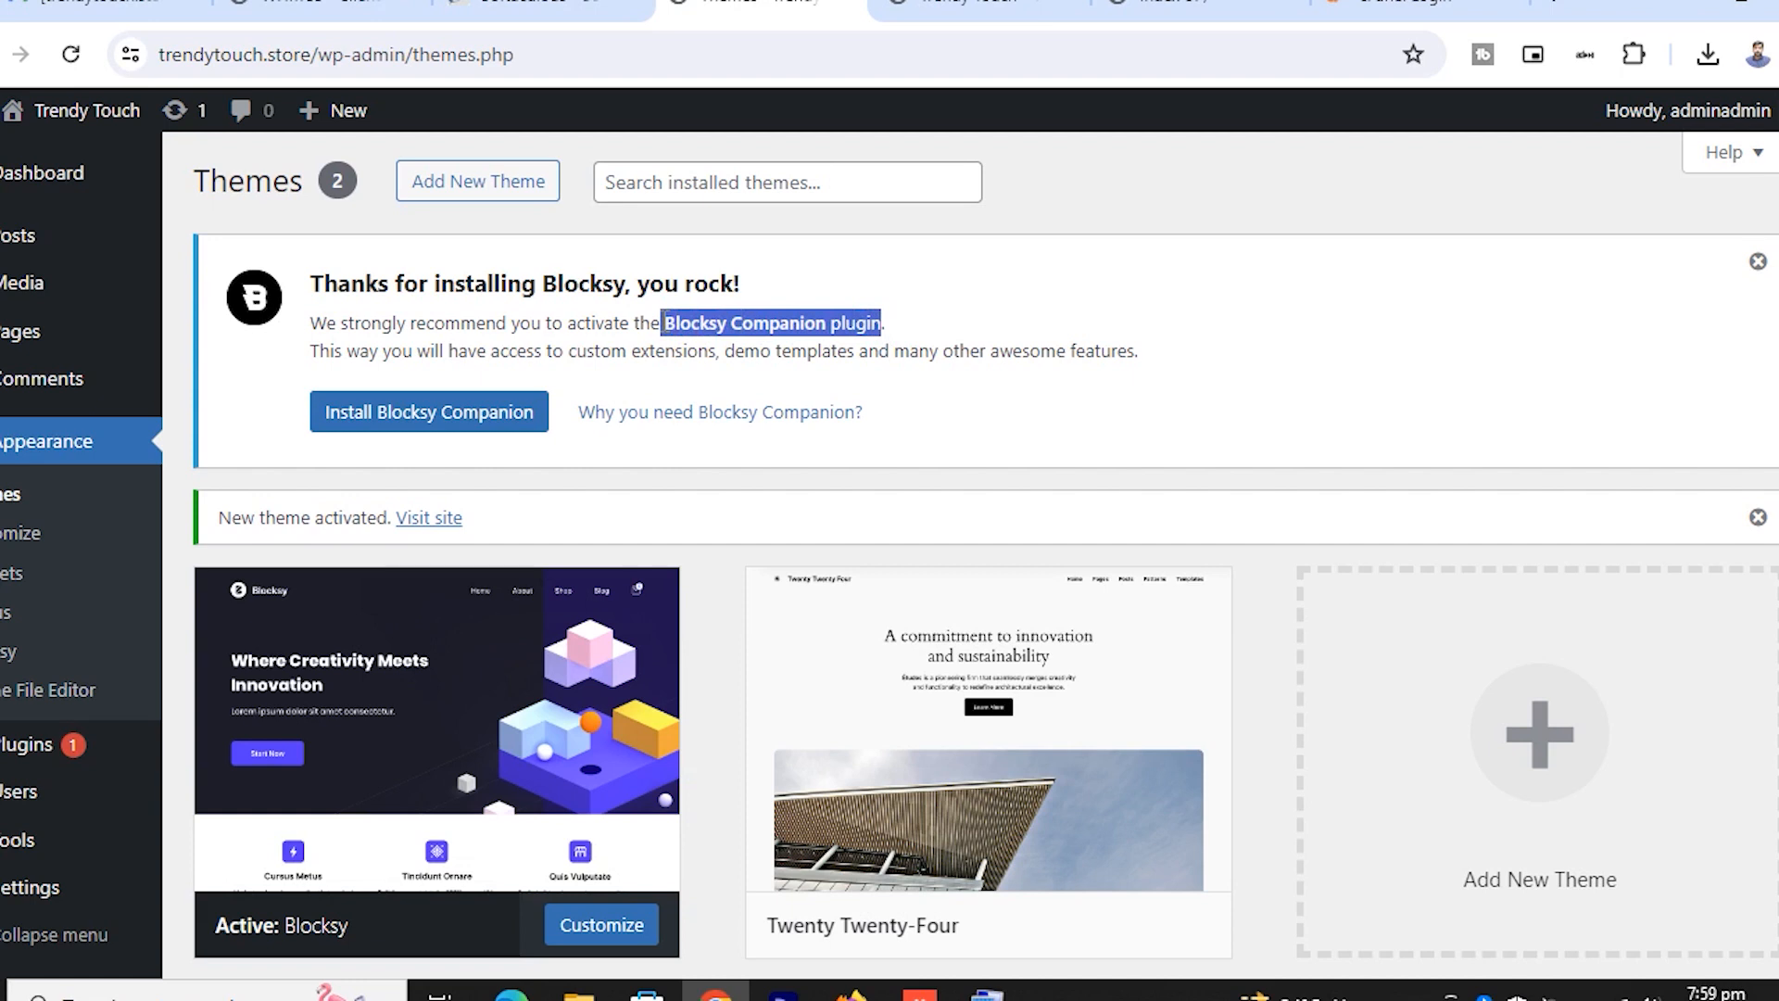
click(686, 324)
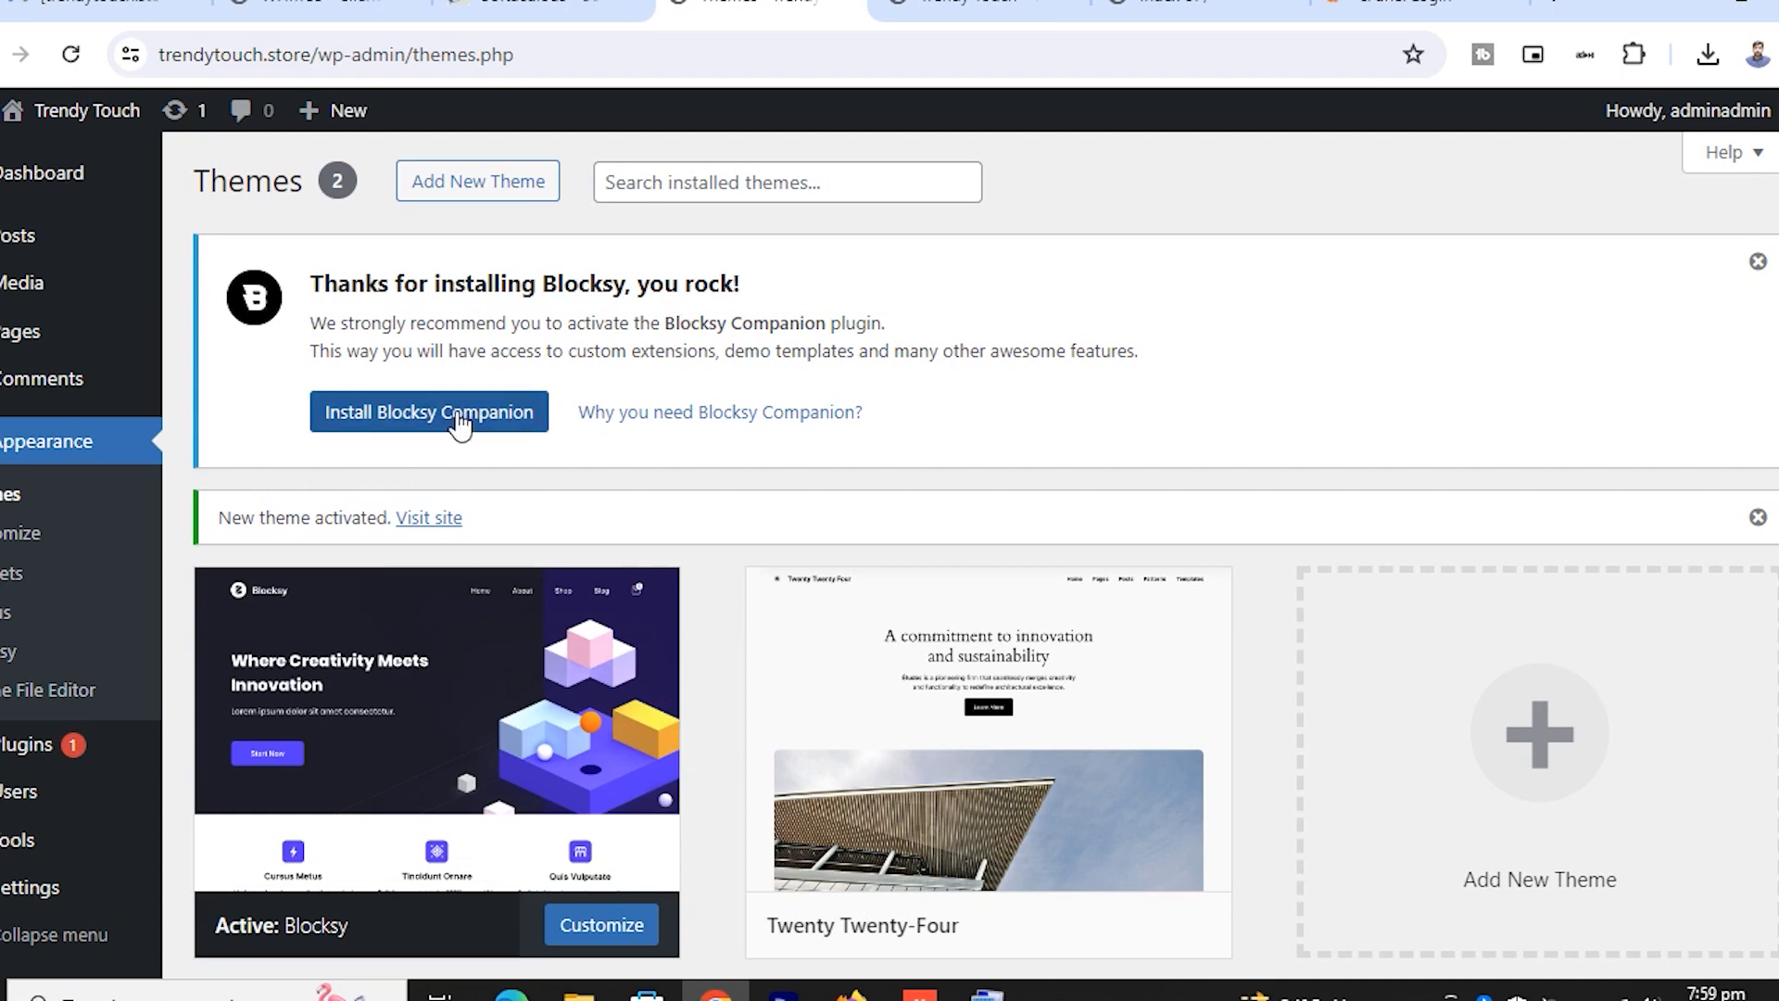
Install Blocksy Companion from the notice and look over the resulting Blocksy dashboard
click(461, 414)
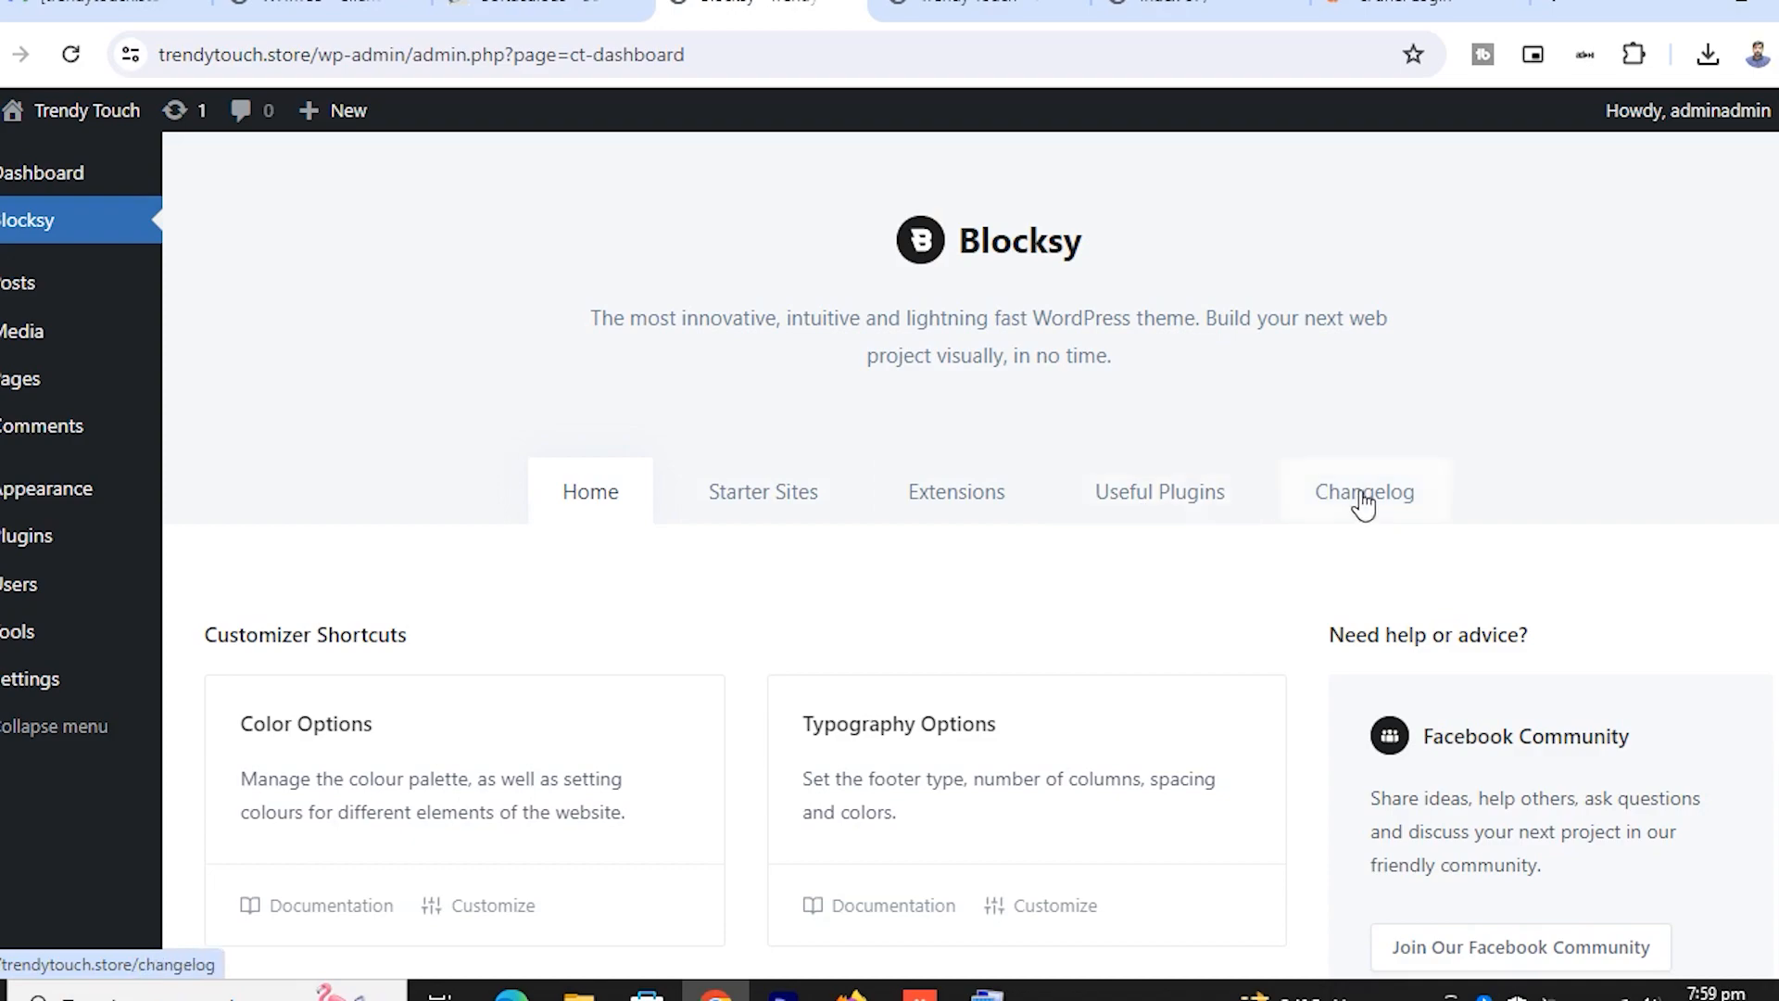
scroll(721, 567, down, 6)
scroll(716, 558, up, 6)
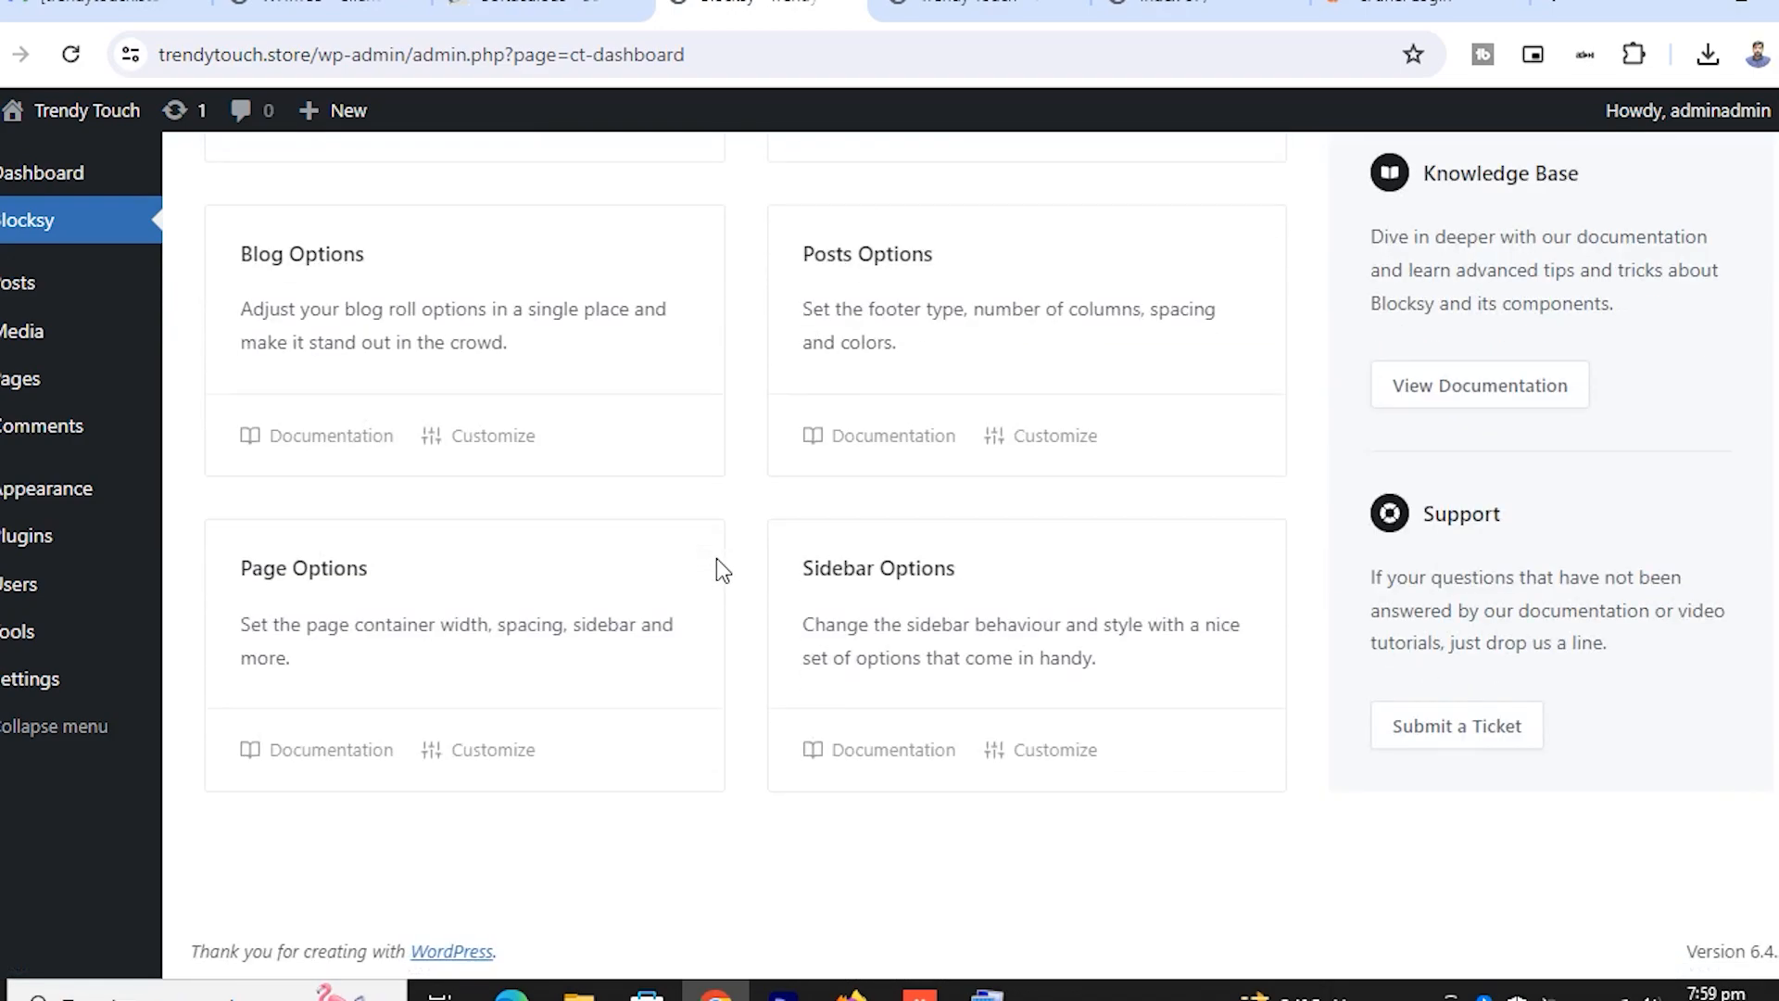
Reload the live trendytouch.store tab to view the Blocksy layout, then return to the dashboard
key(ctrl+Tab)
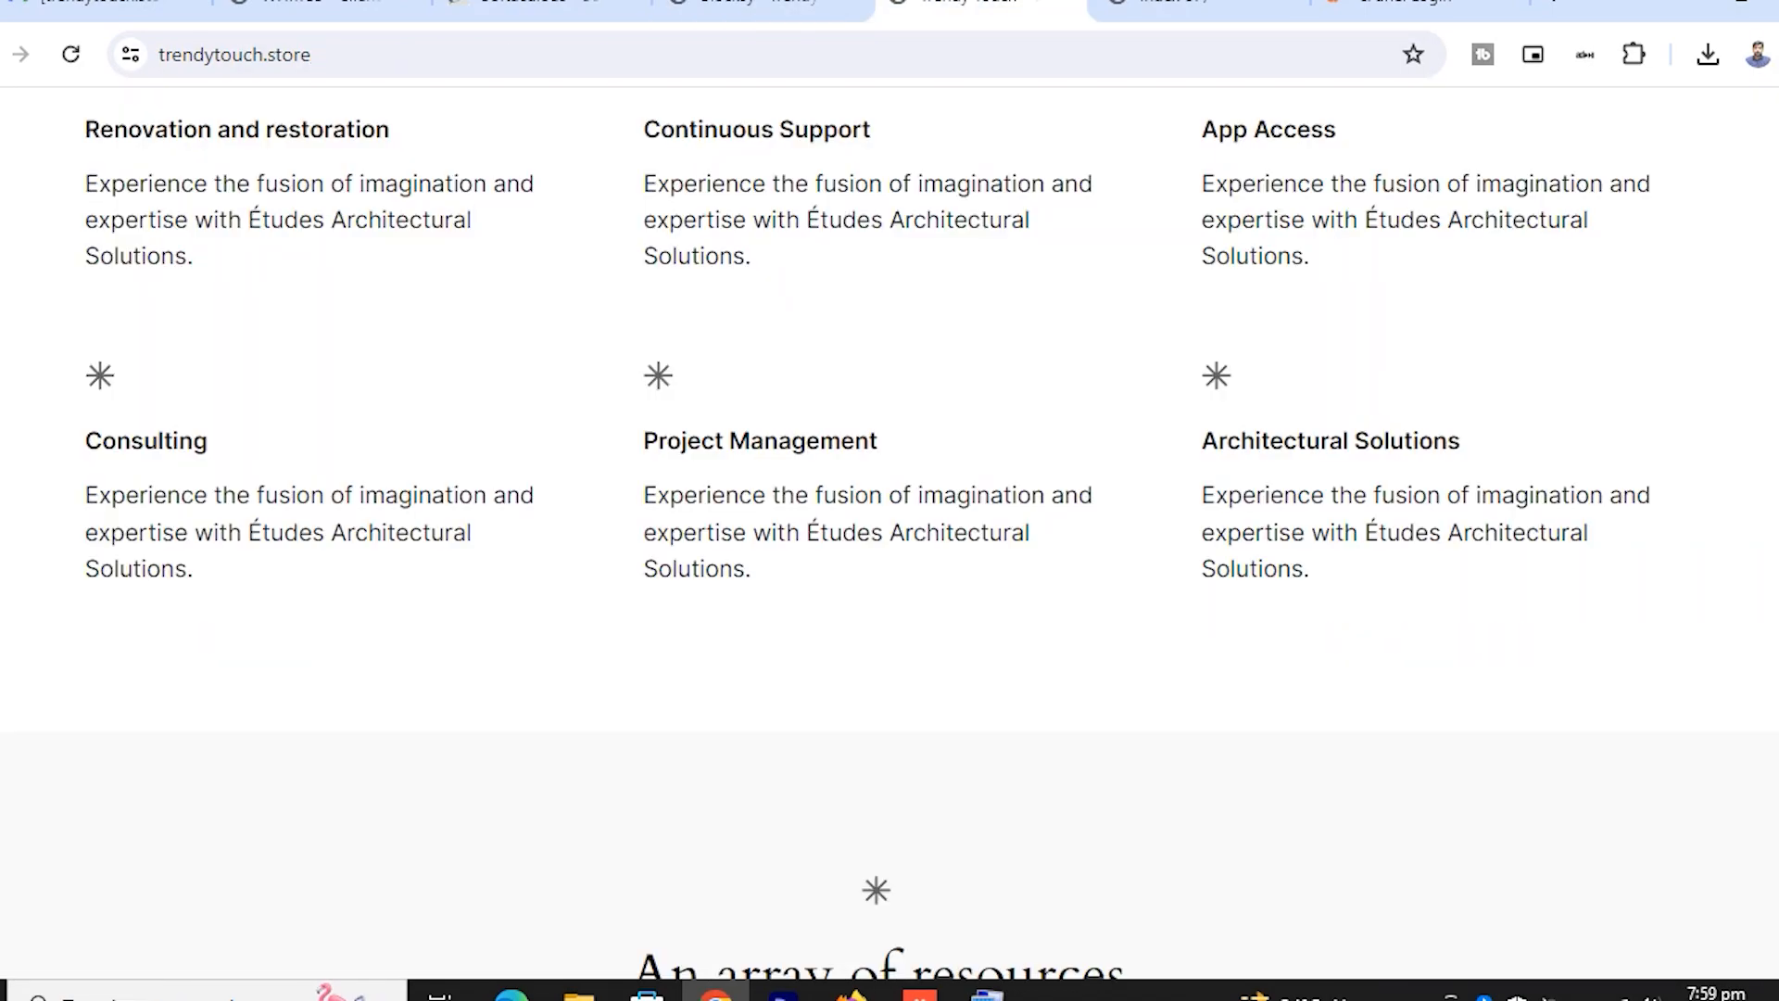
scroll(293, 291, up, 15)
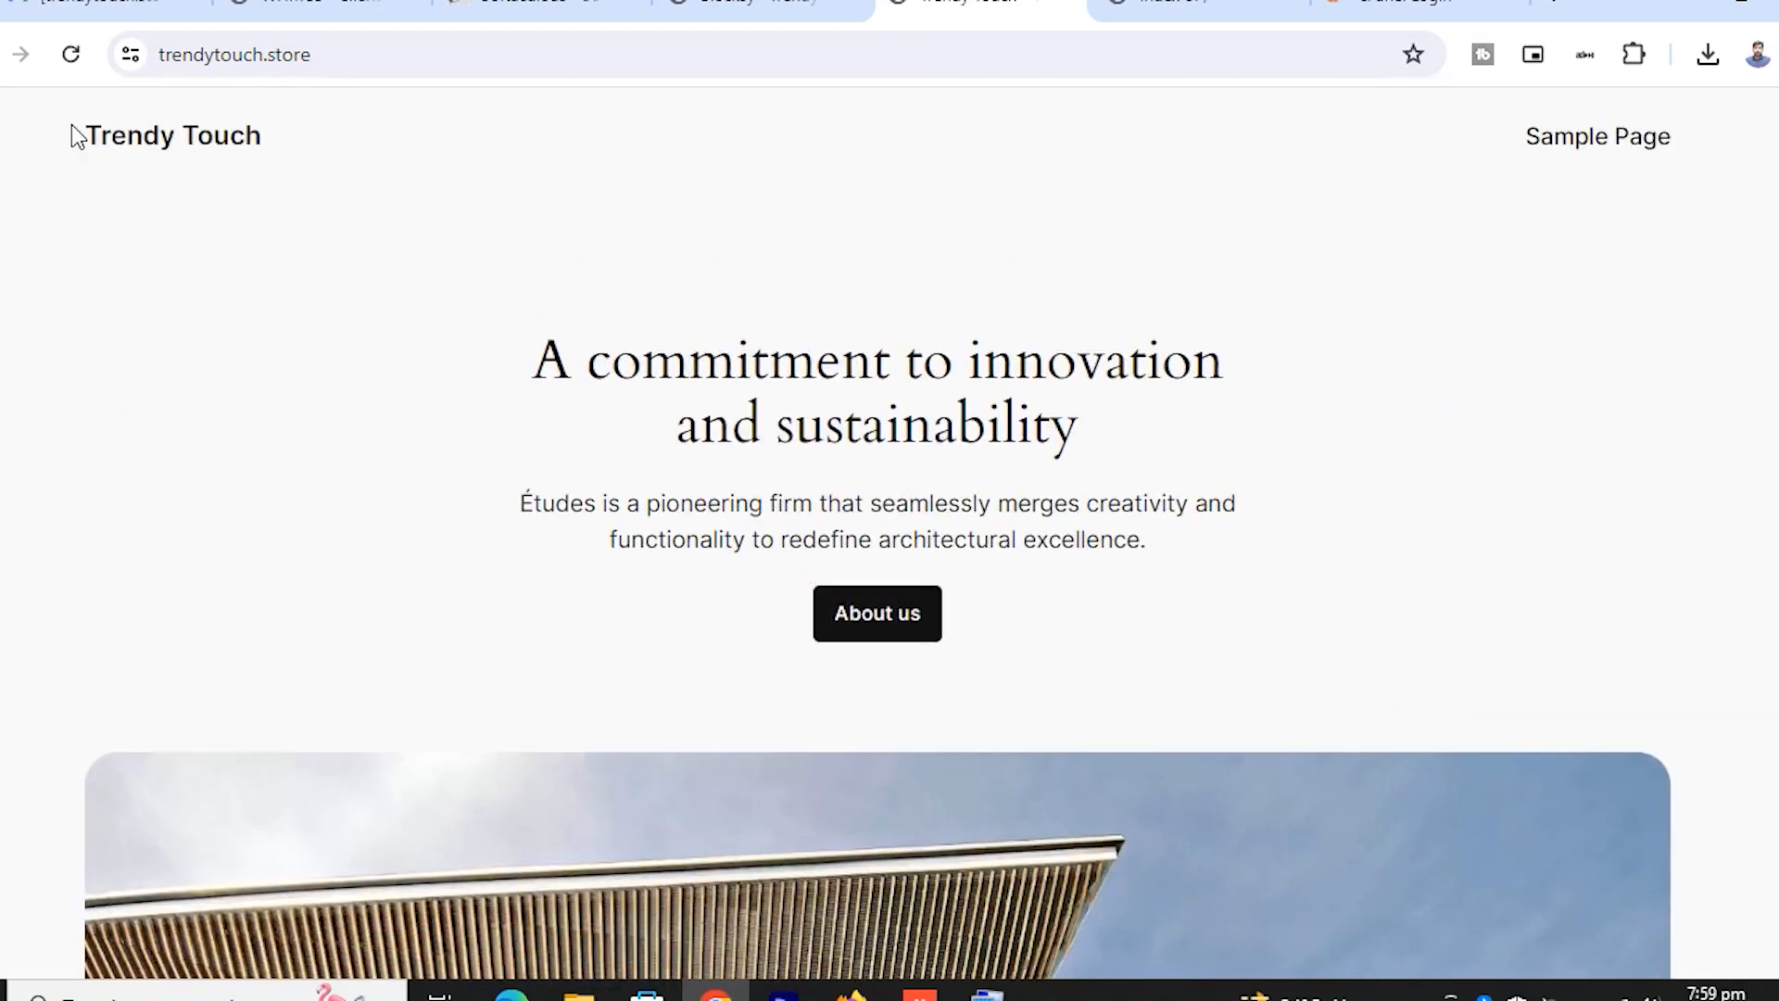
click(72, 56)
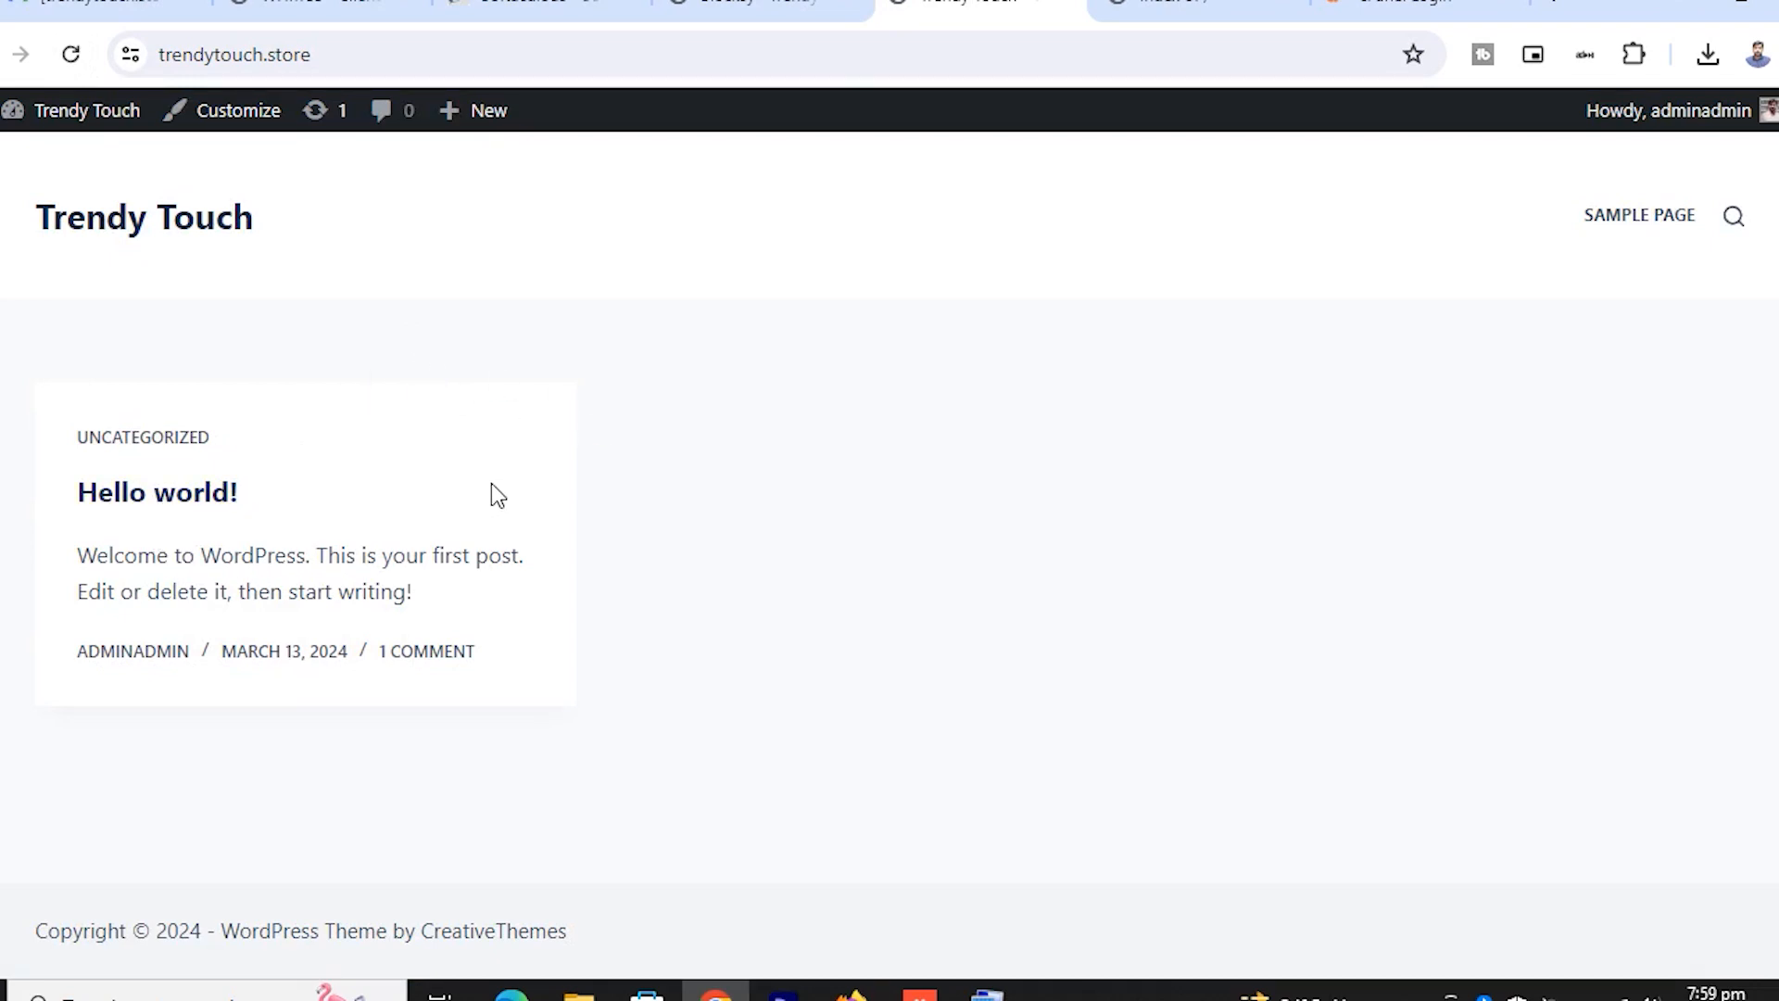
click(739, 8)
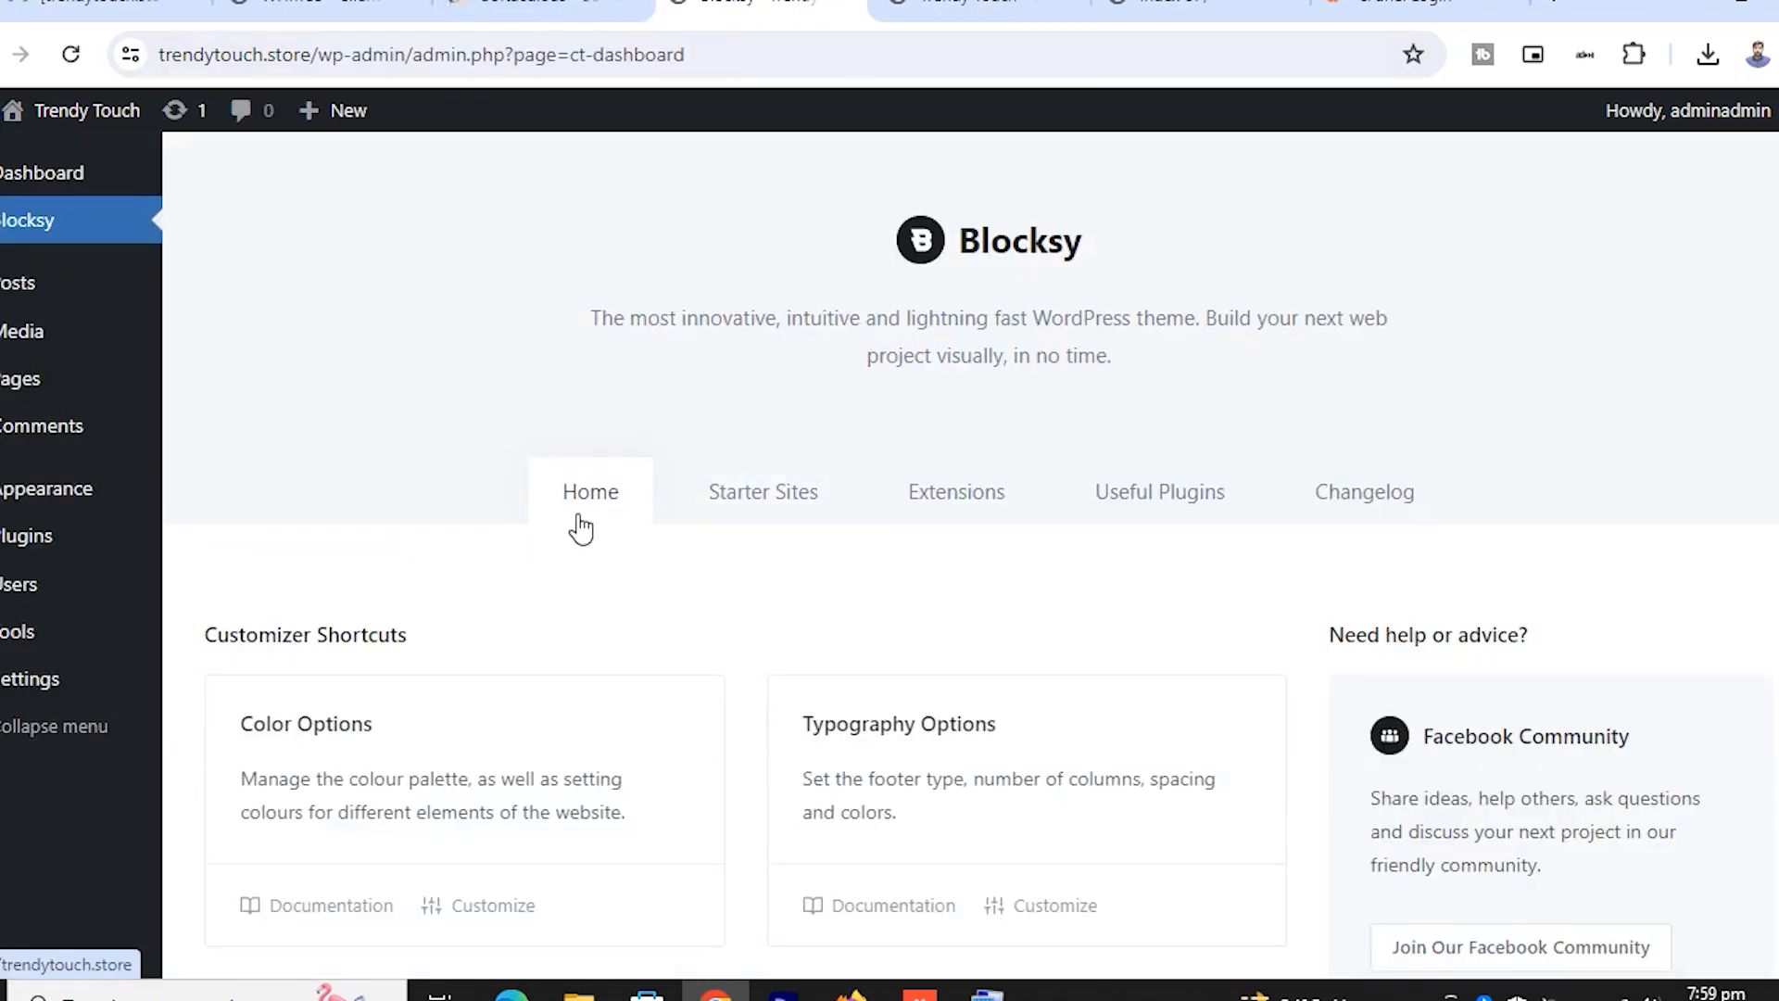
Browse Blocksy's Starter Sites demos such as Smile Dent, Smart Home, Daily News, Cosmetic and Real Estate
scroll(965, 659, down, 5)
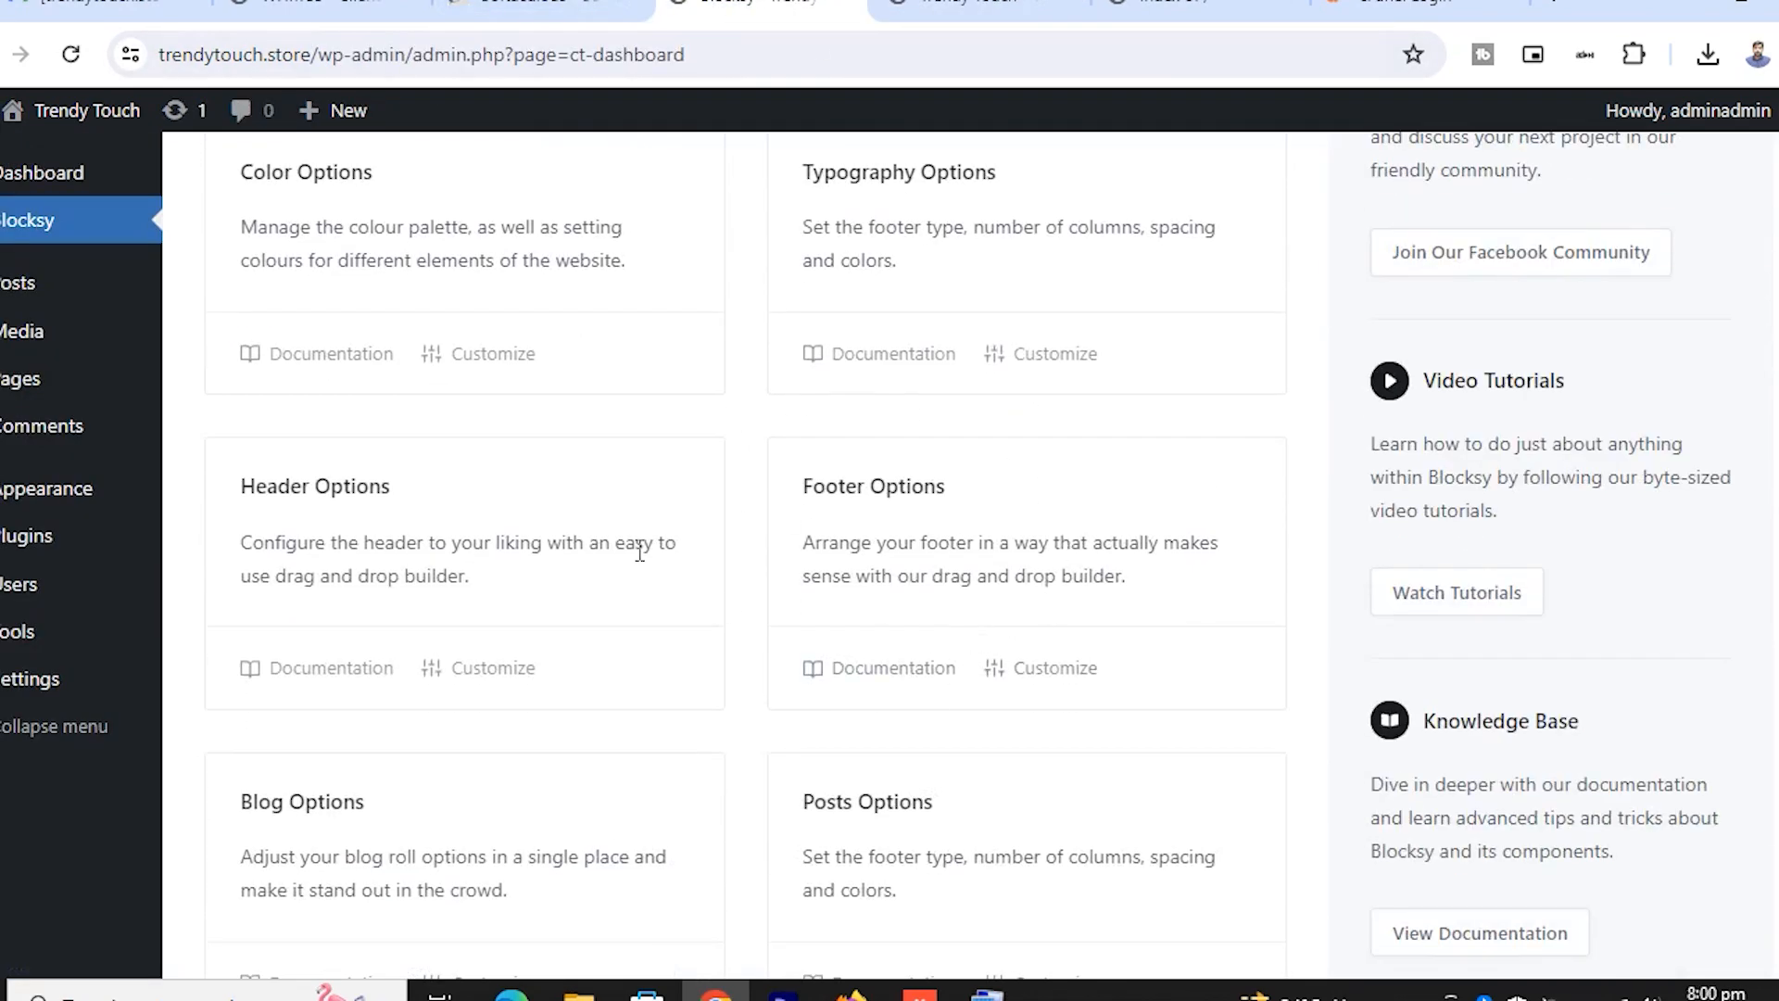
scroll(635, 552, down, 5)
scroll(648, 559, up, 10)
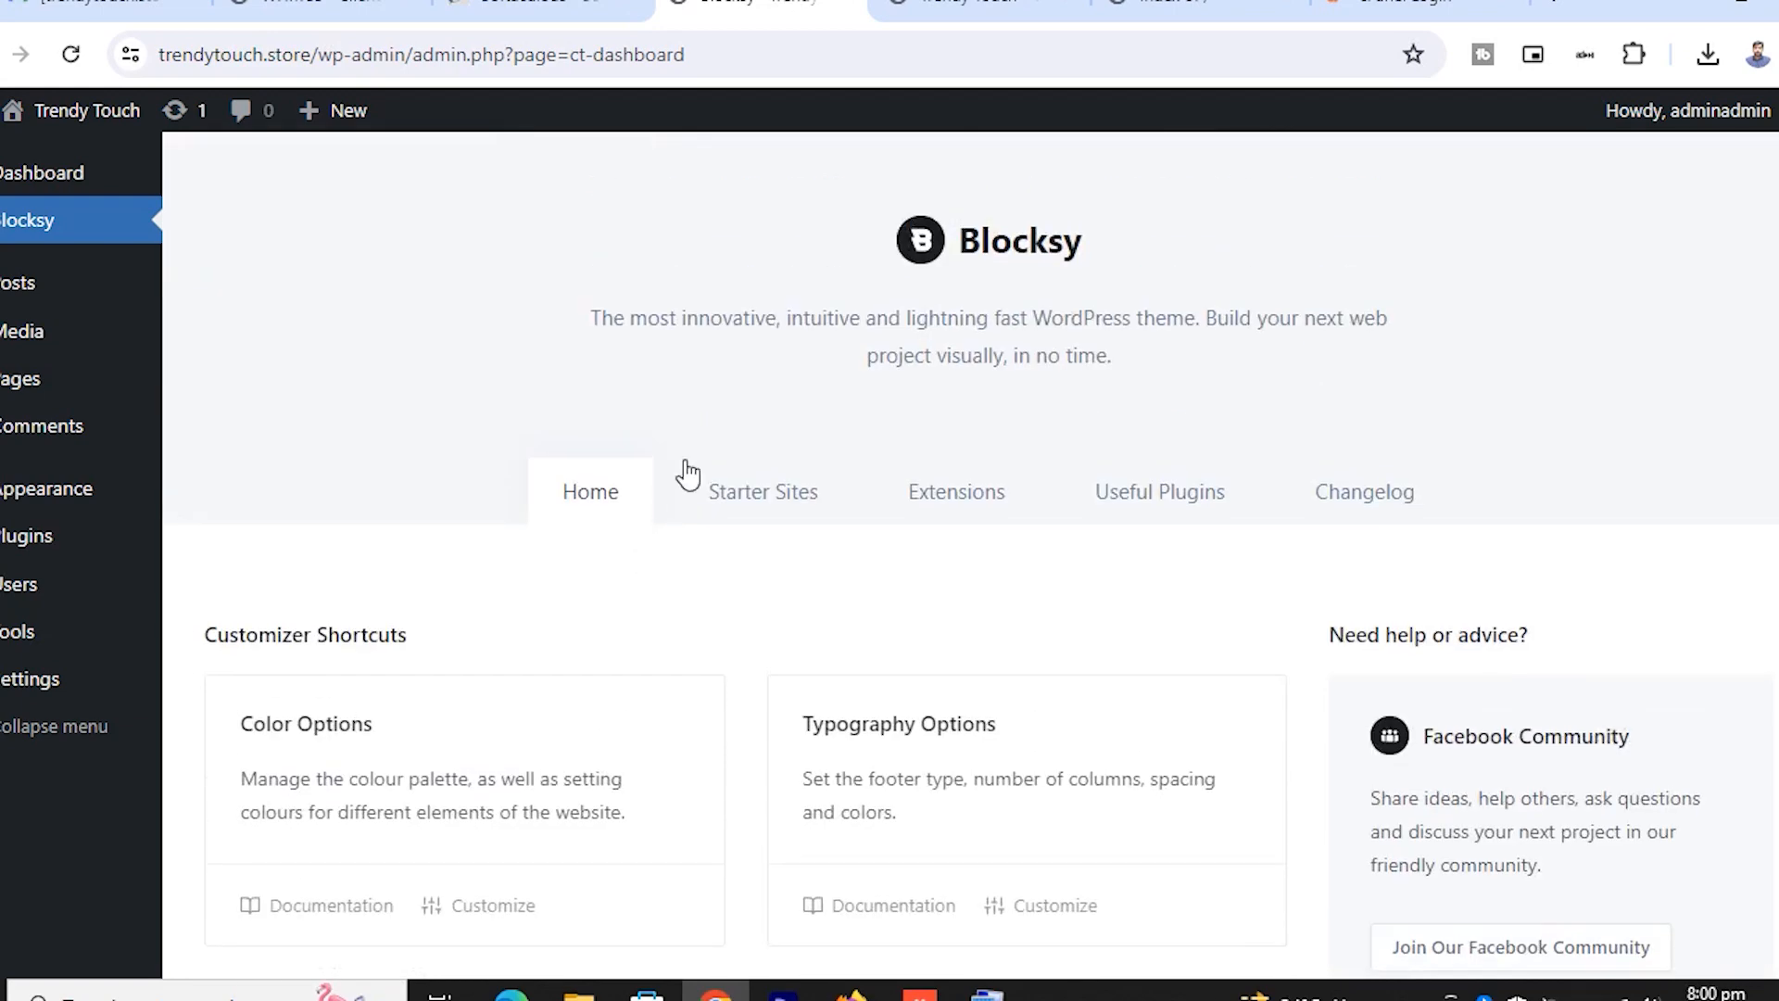
click(805, 502)
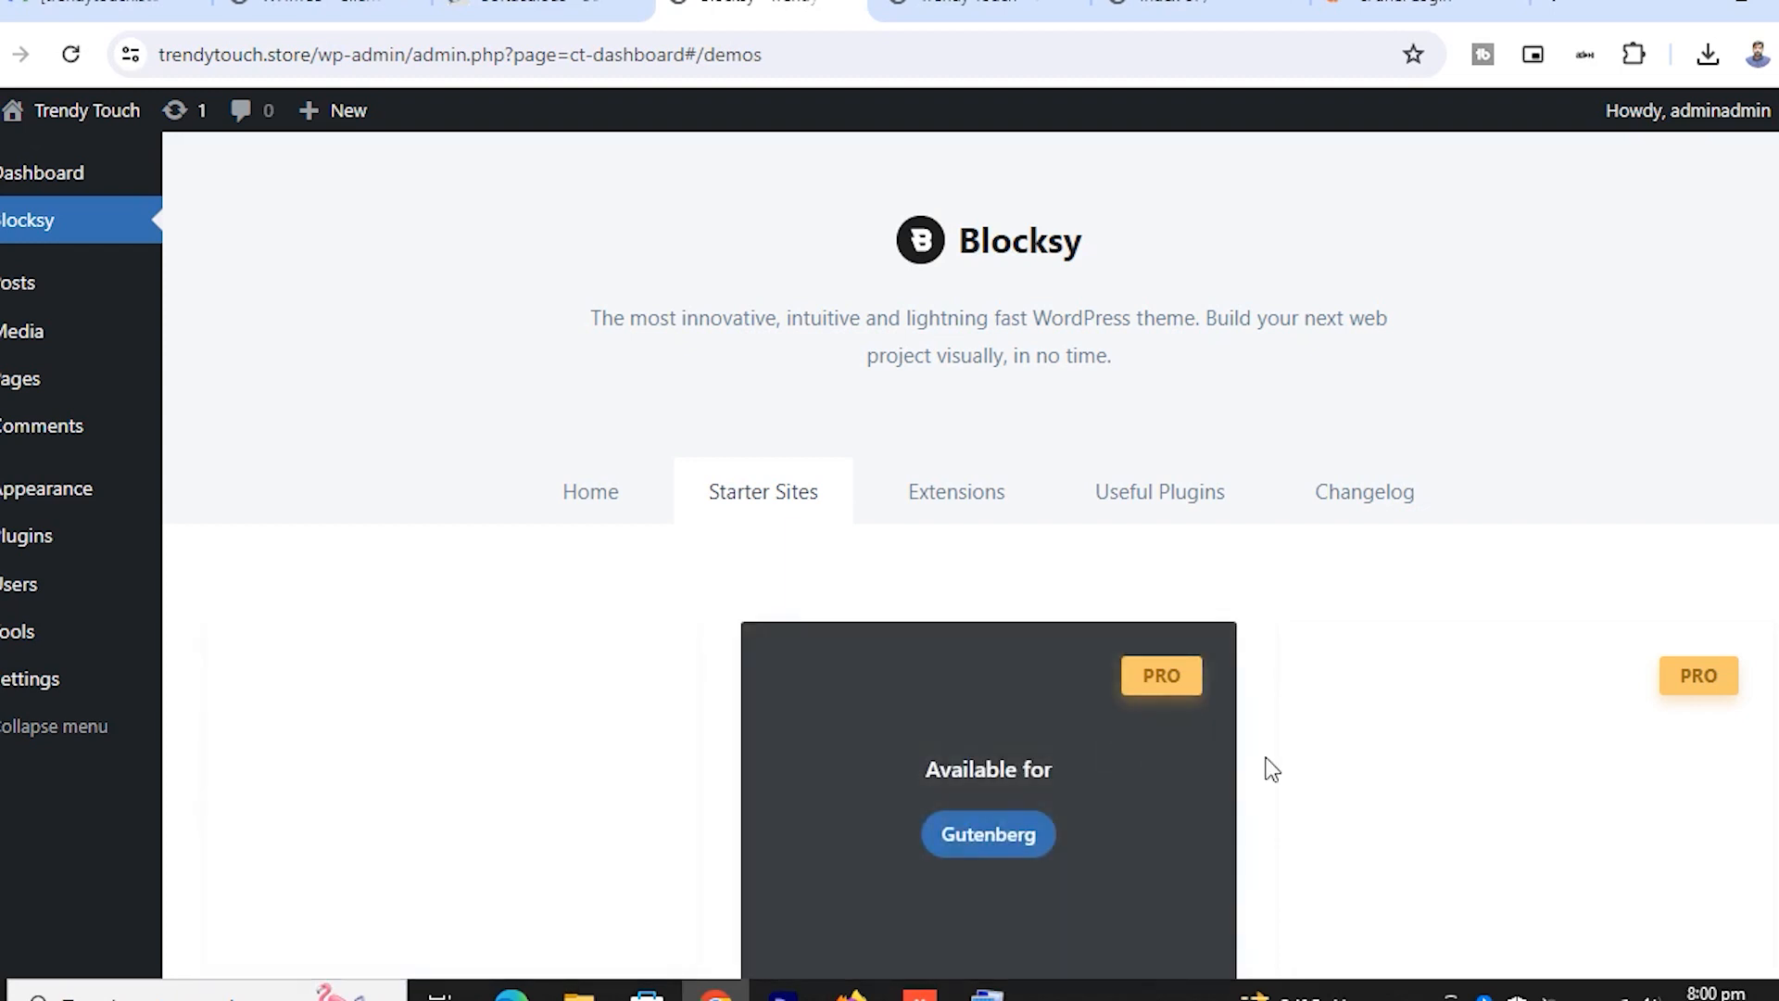
scroll(1075, 669, down, 2)
scroll(1072, 680, down, 8)
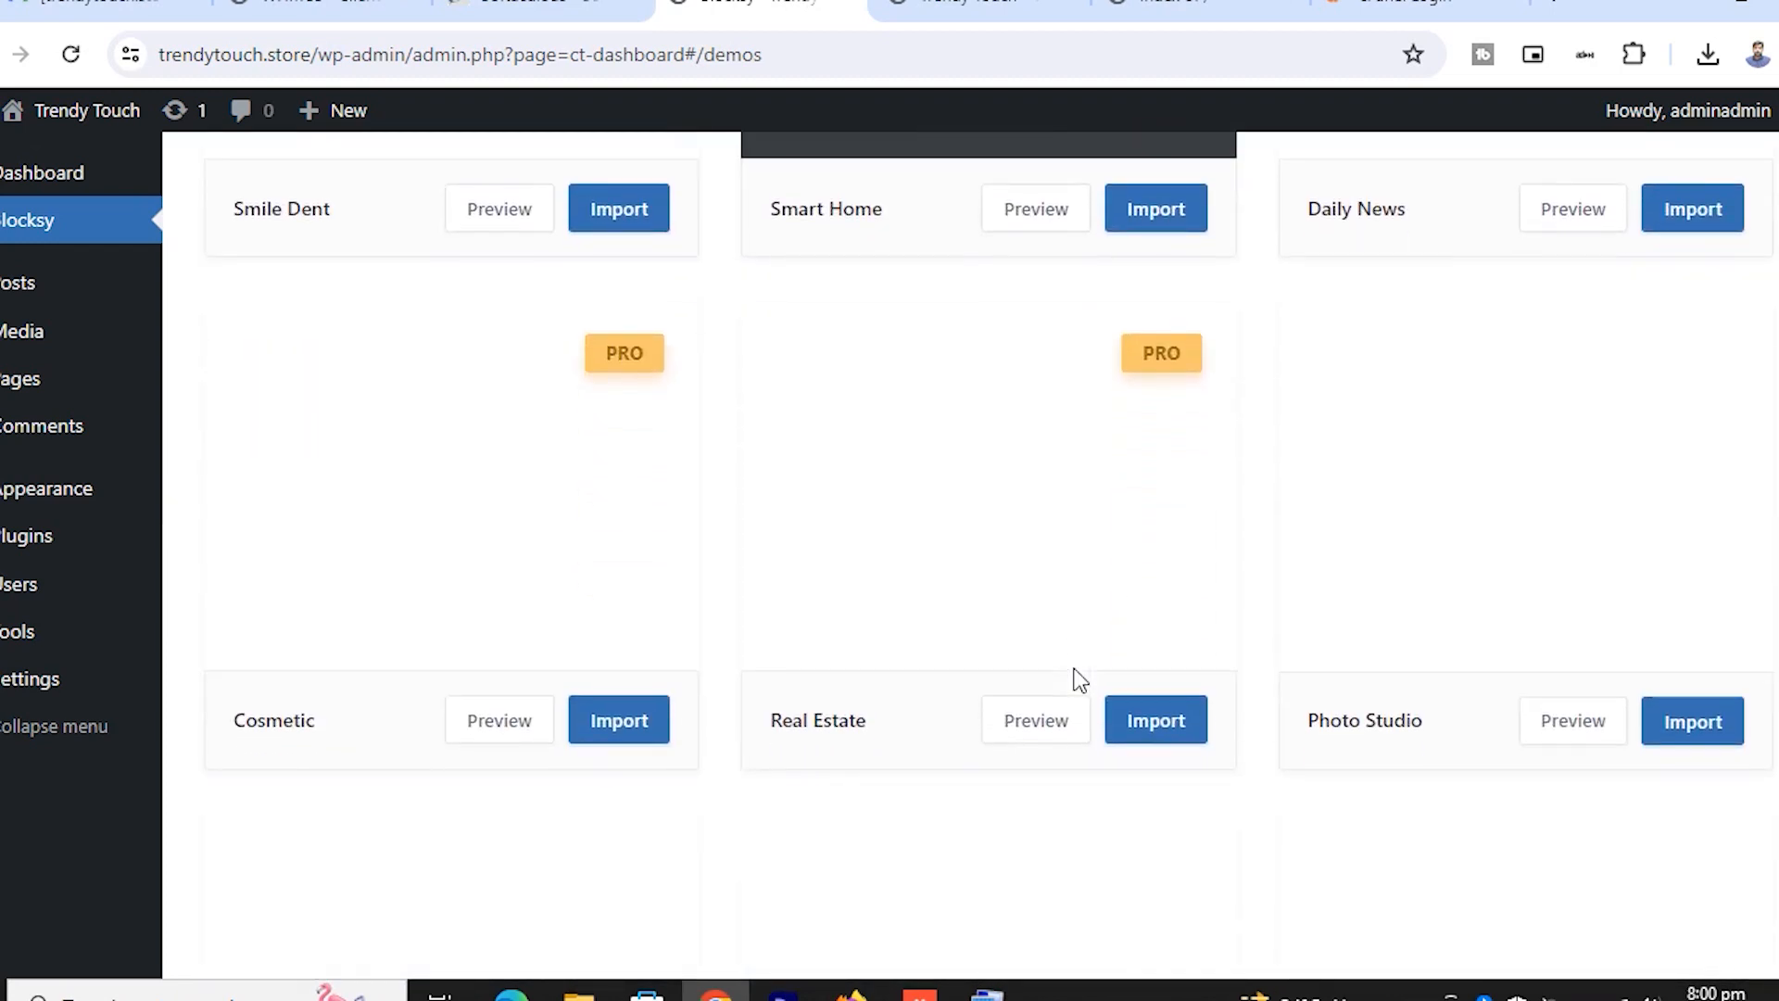
scroll(1072, 679, up, 9)
click(957, 504)
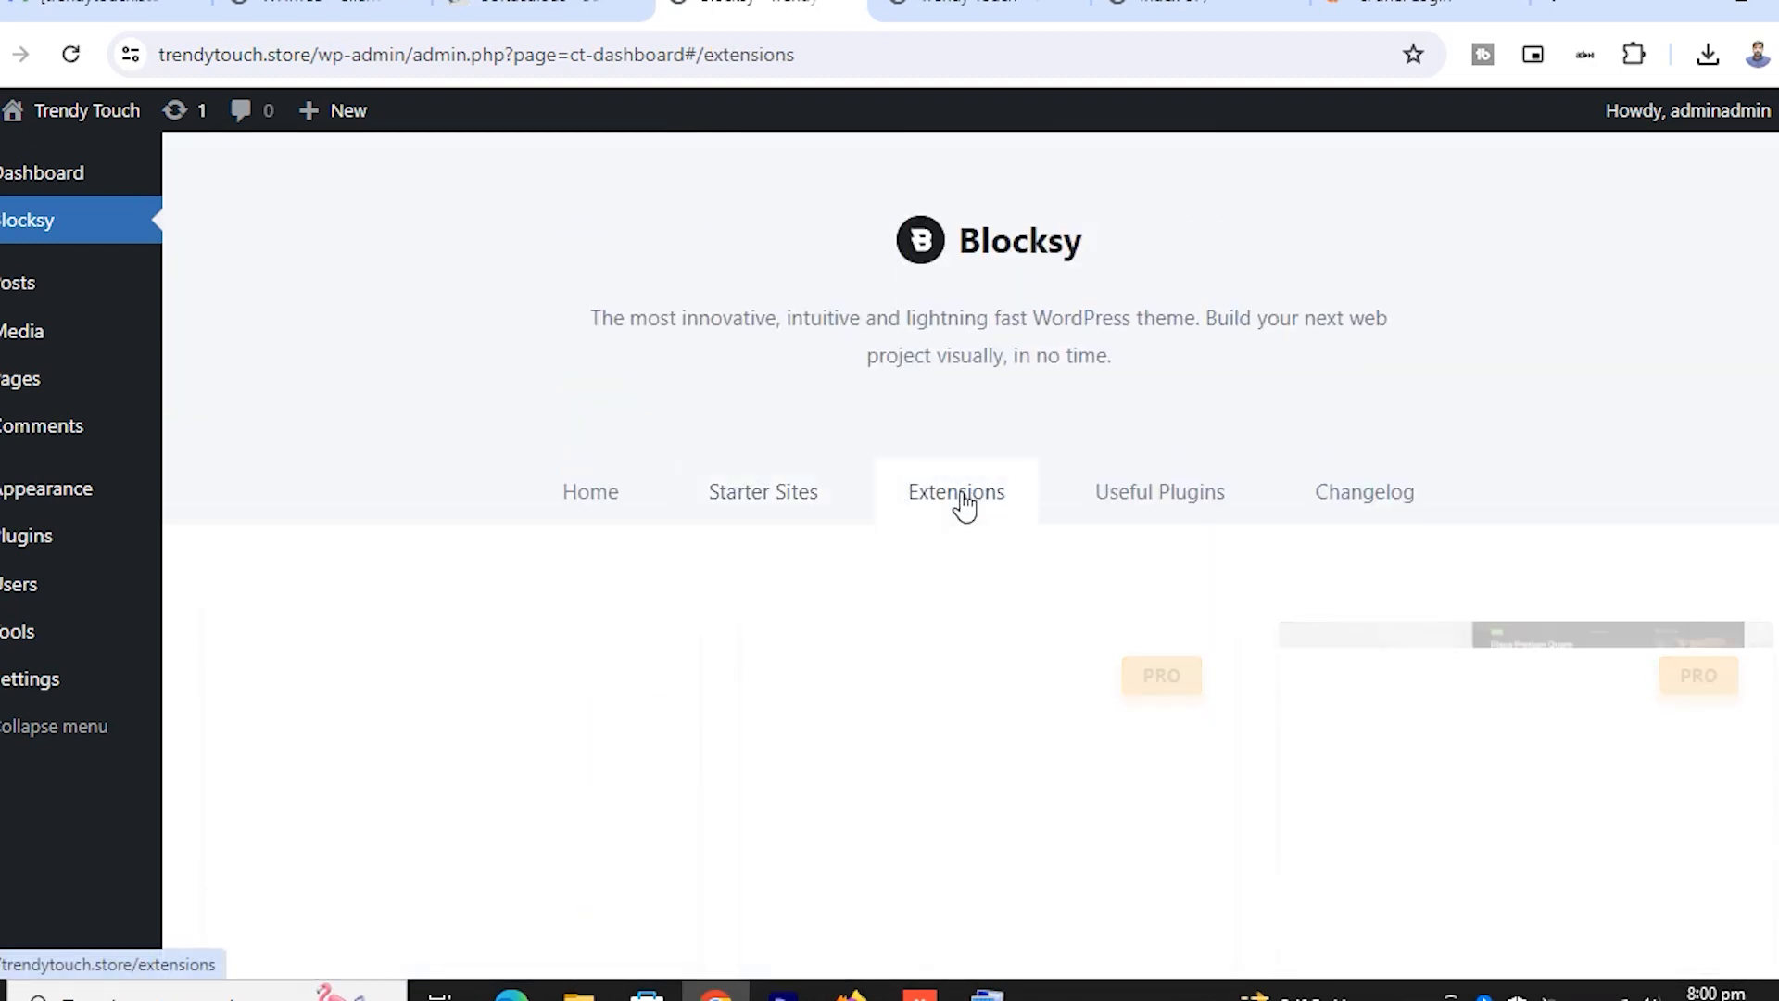
scroll(1065, 648, down, 5)
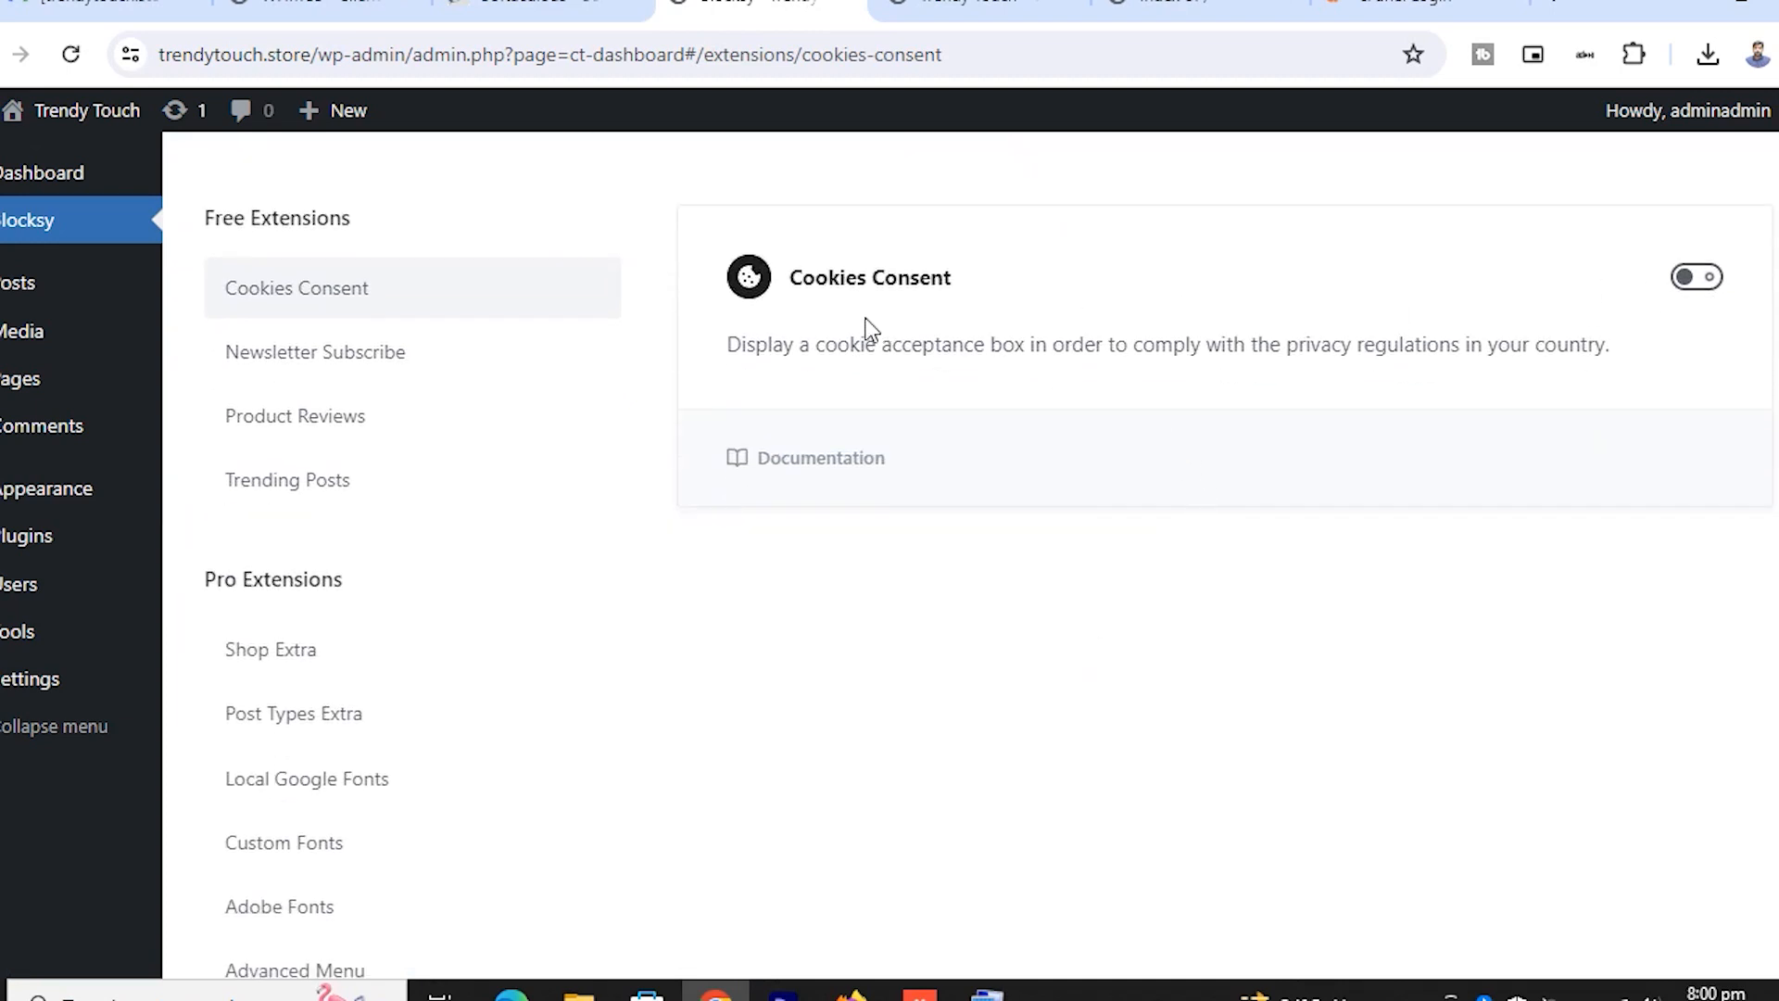
scroll(965, 361, up, 5)
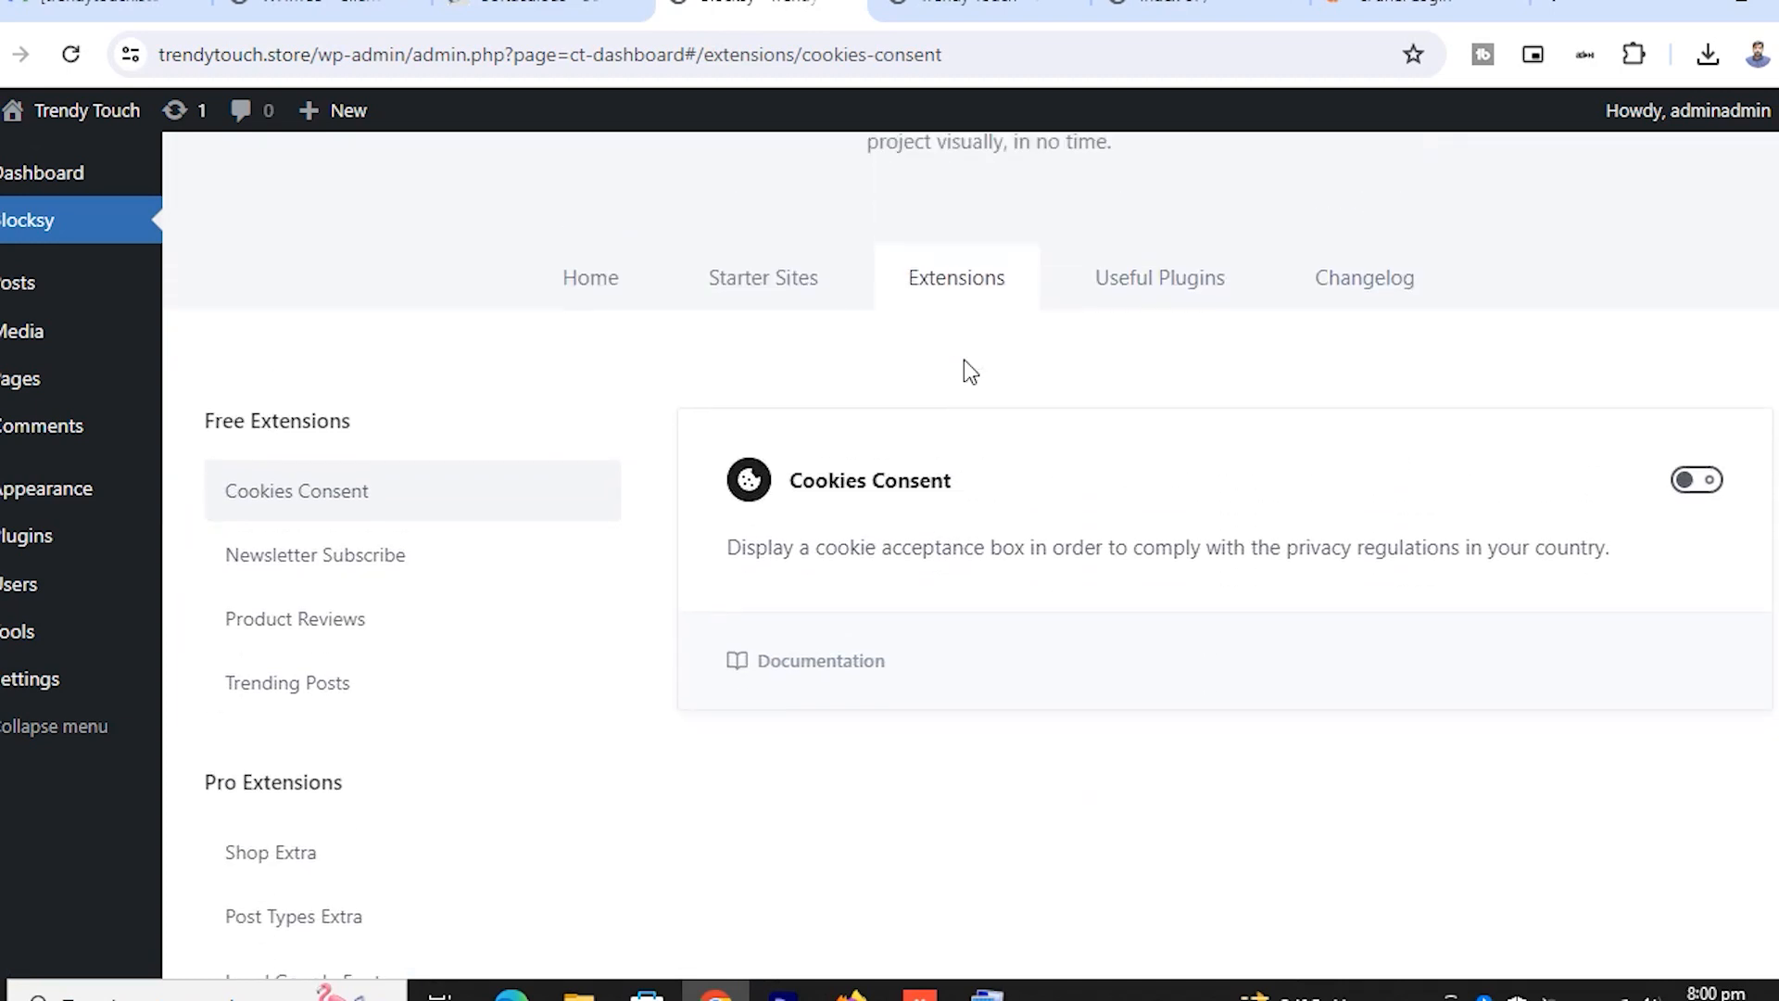
click(1173, 510)
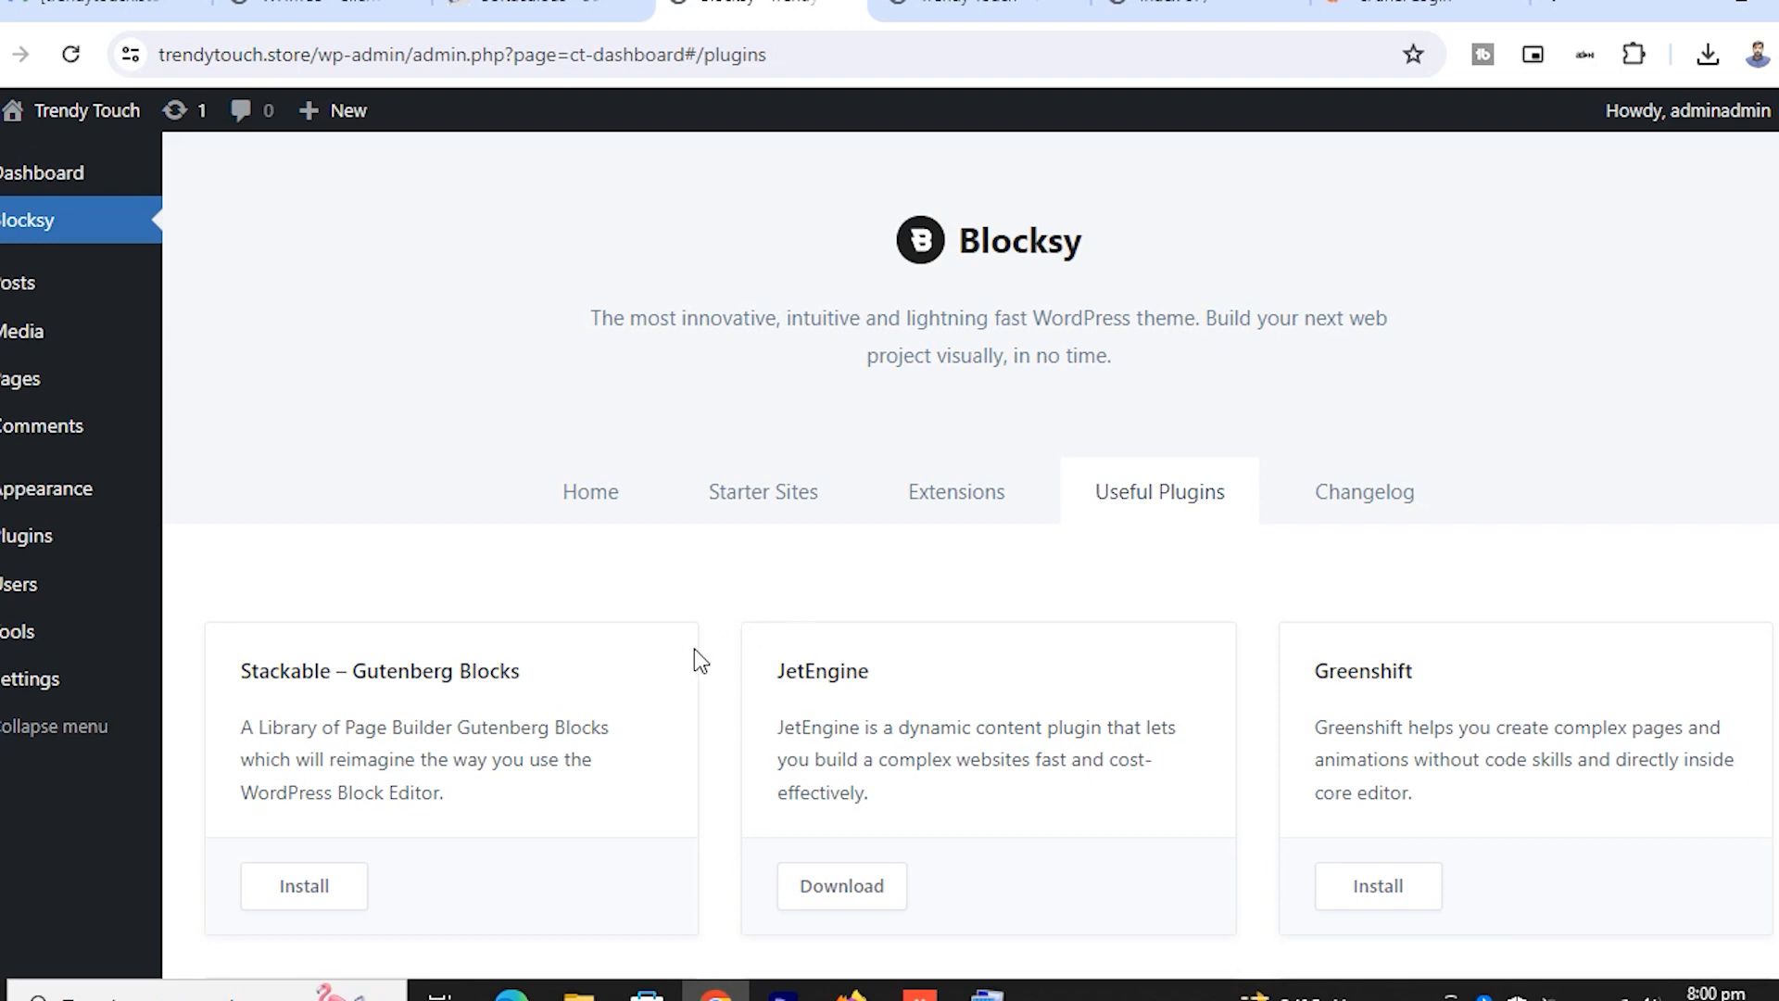
scroll(694, 648, down, 3)
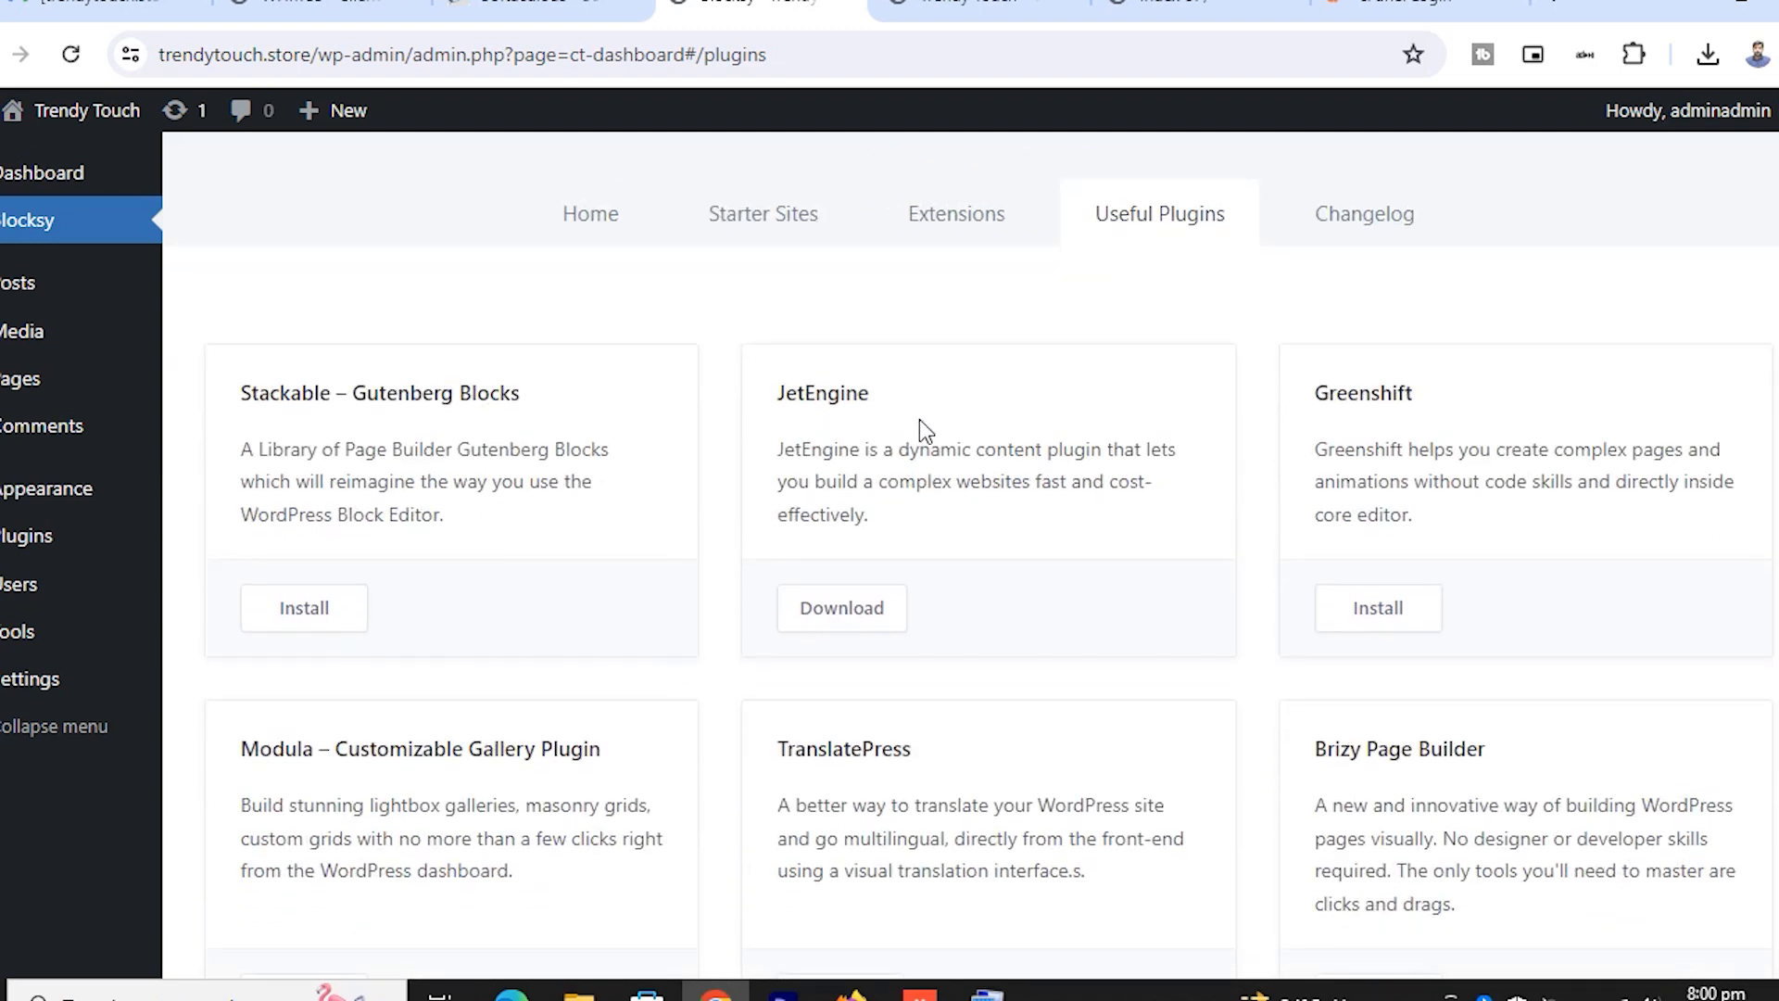
scroll(667, 326, down, 10)
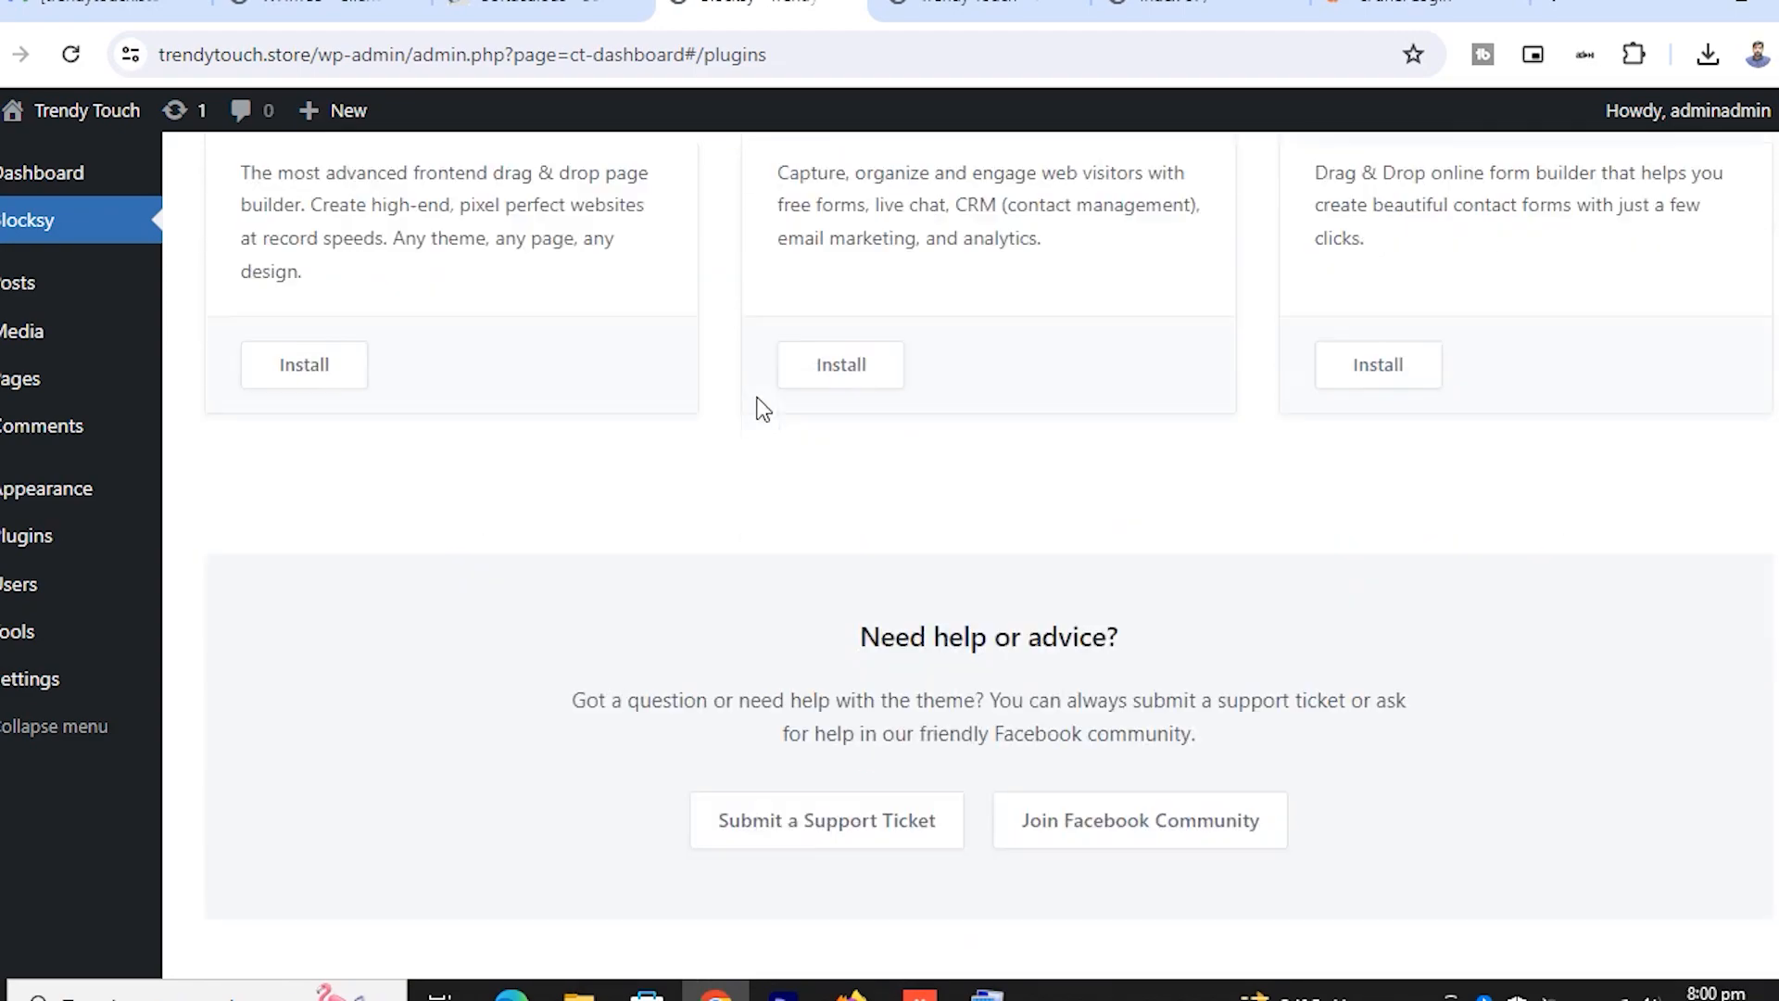
scroll(758, 405, up, 4)
scroll(763, 408, up, 10)
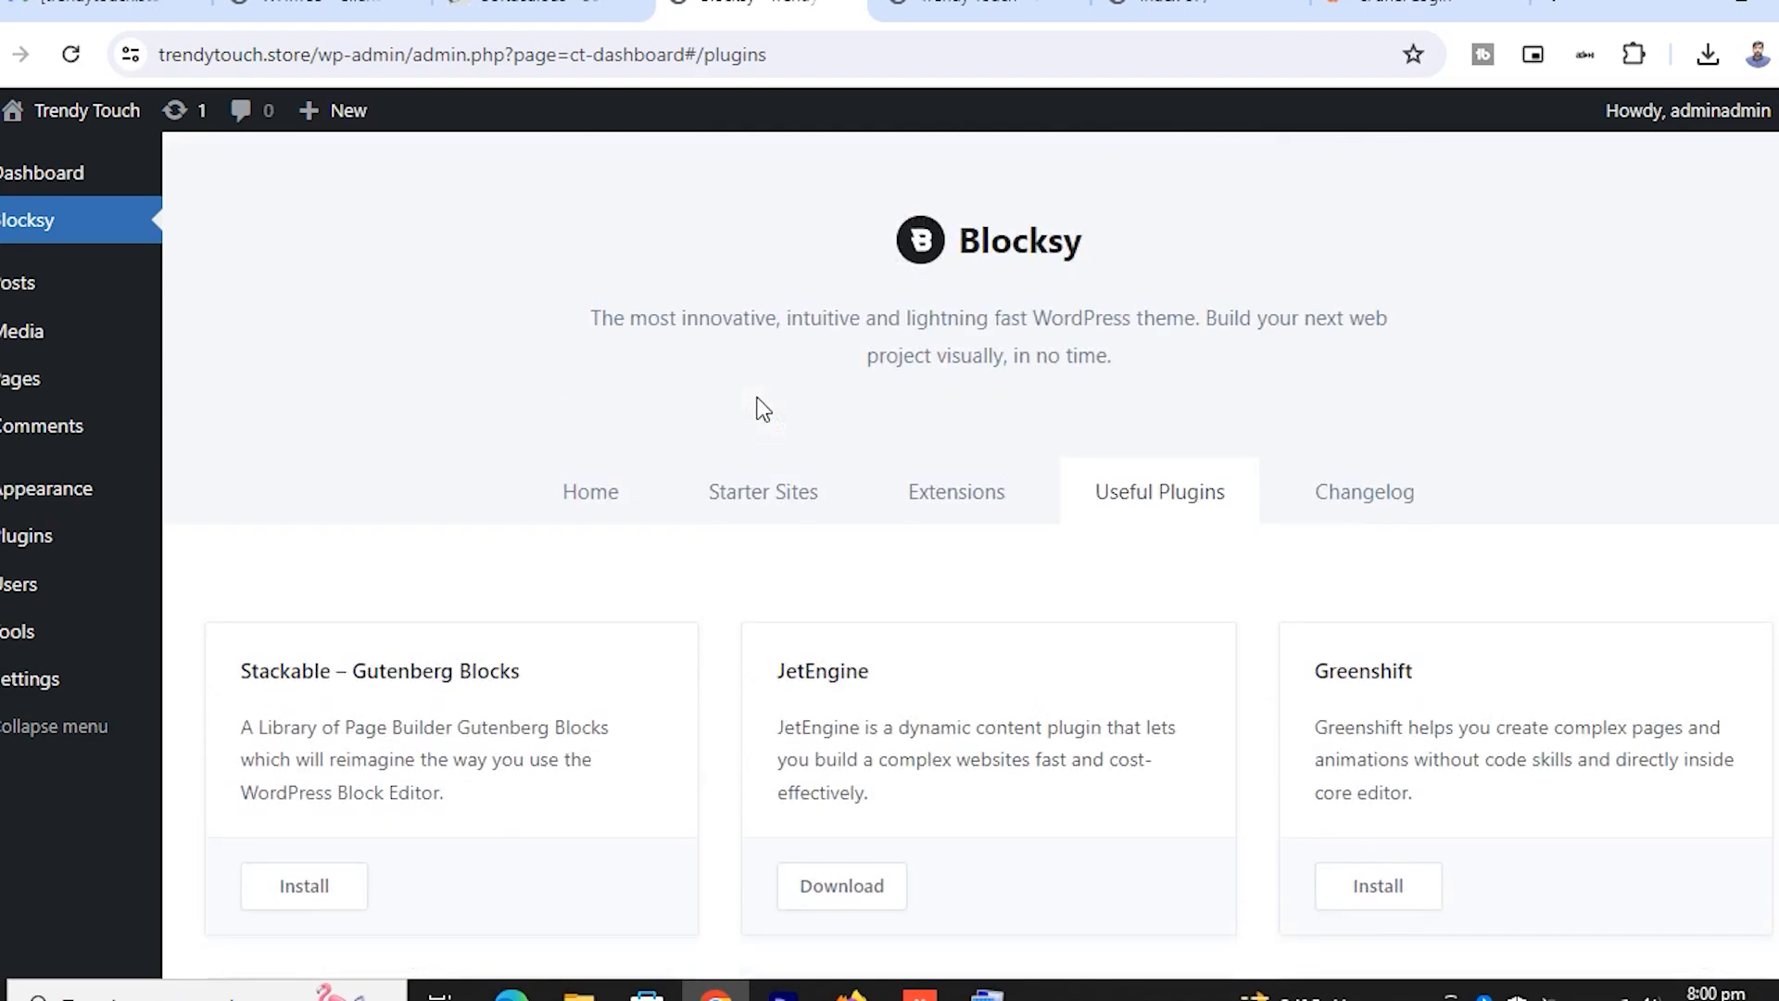
click(794, 503)
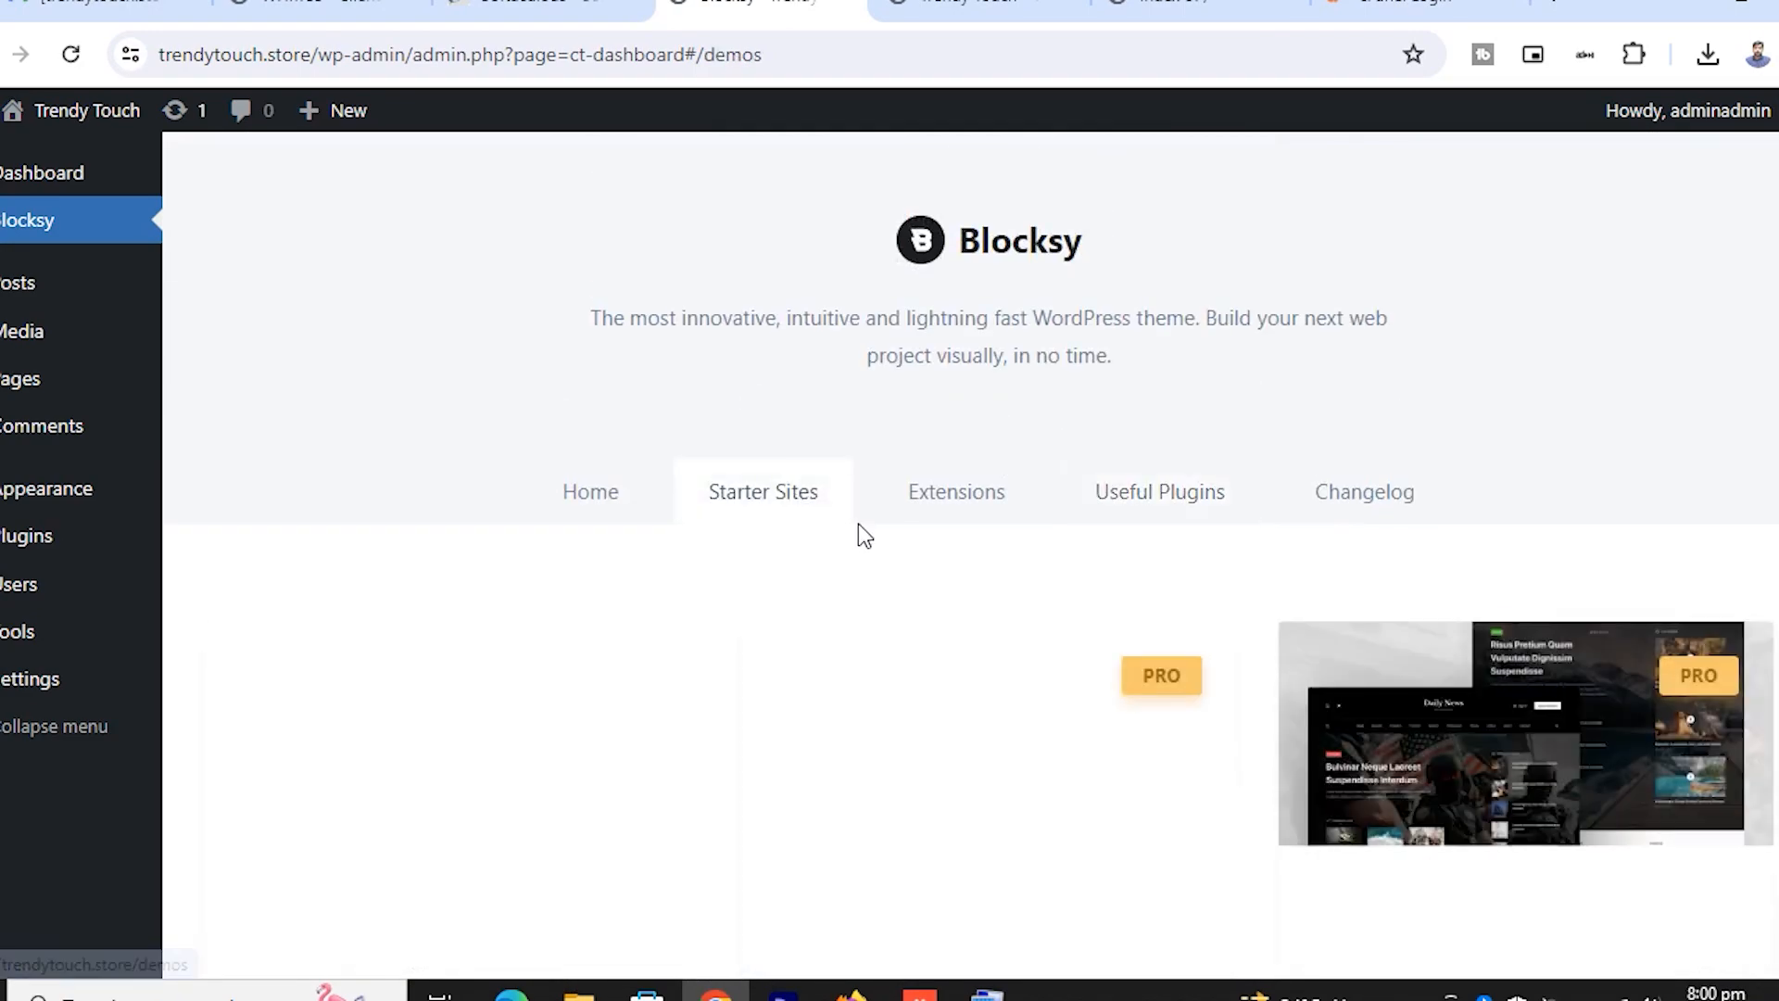
scroll(926, 532, down, 5)
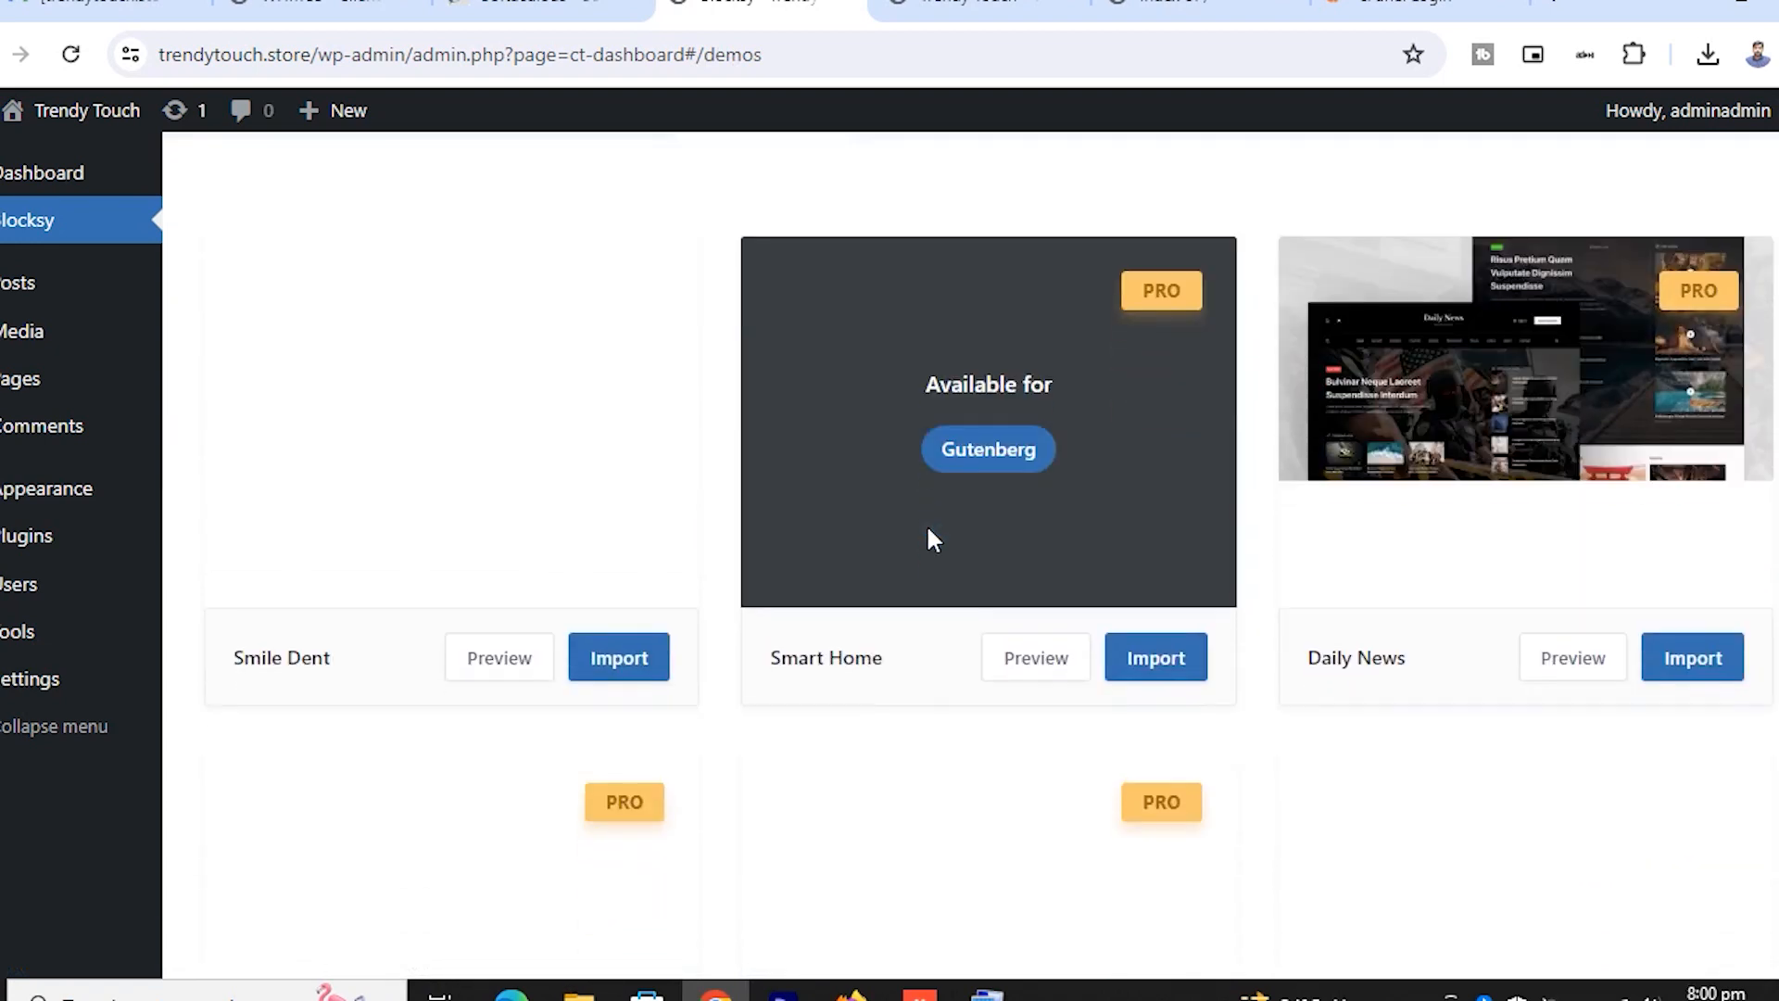
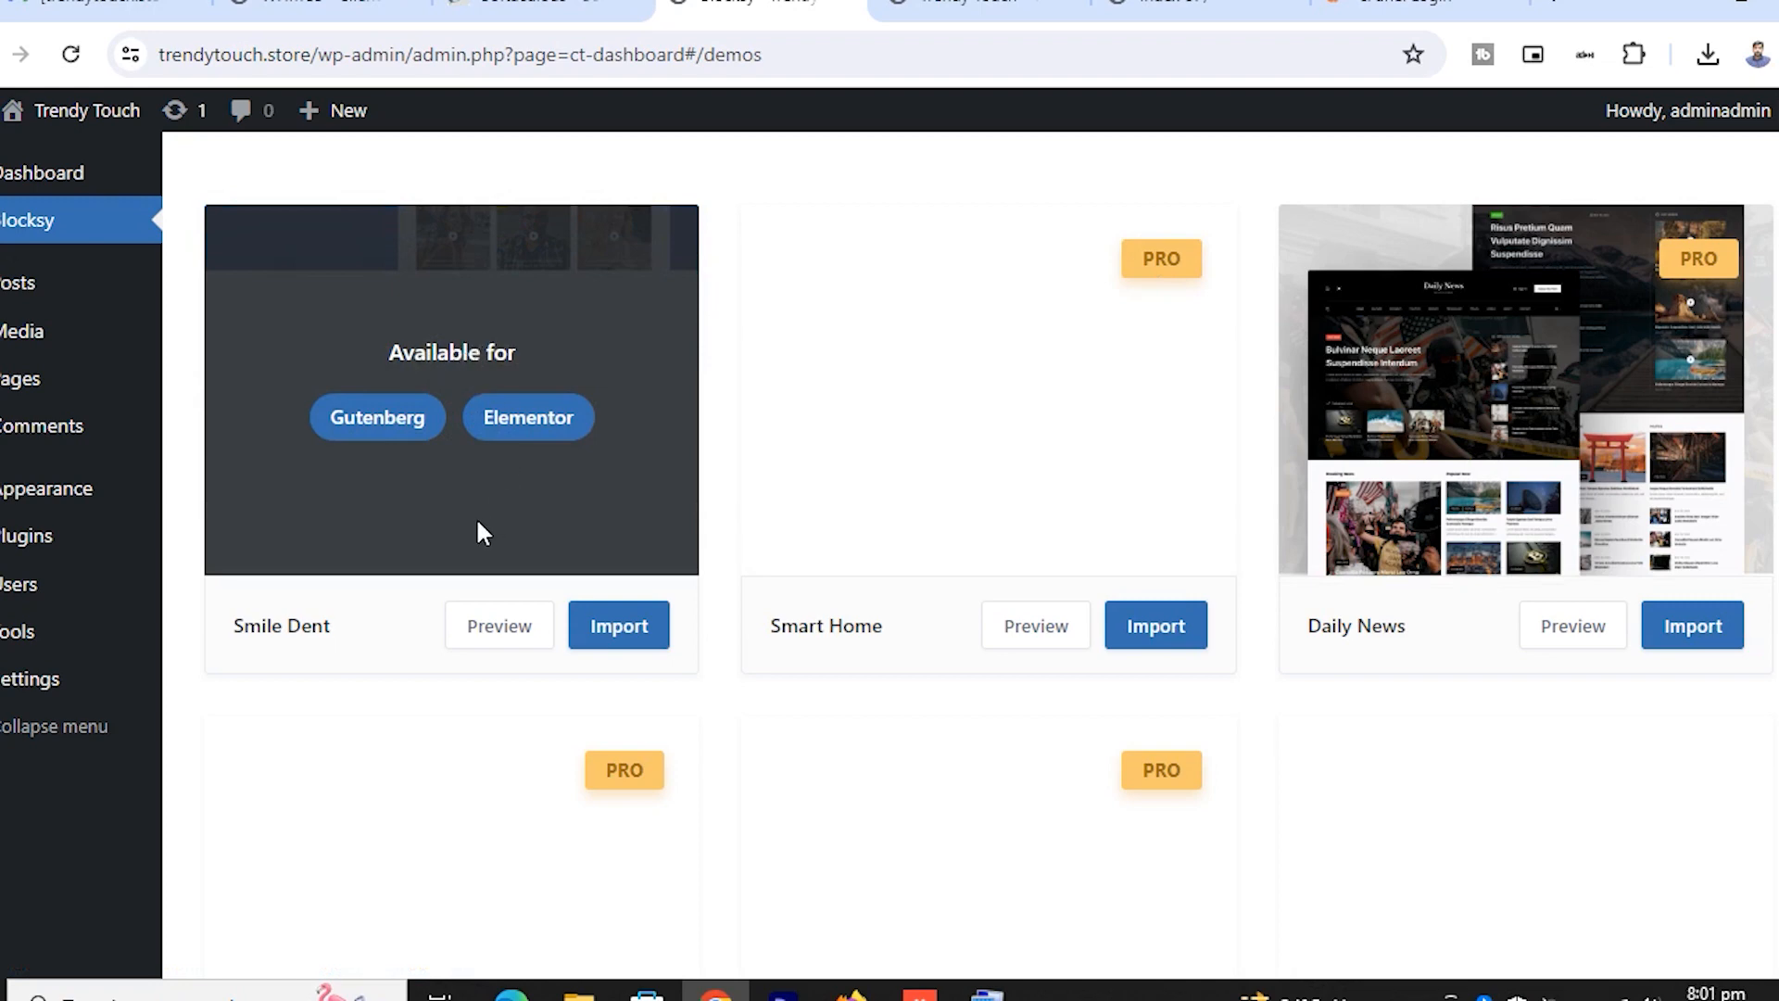
Browse the starter sites list and open the Persona and Web Agency previews in new tabs
scroll(813, 570, down, 6)
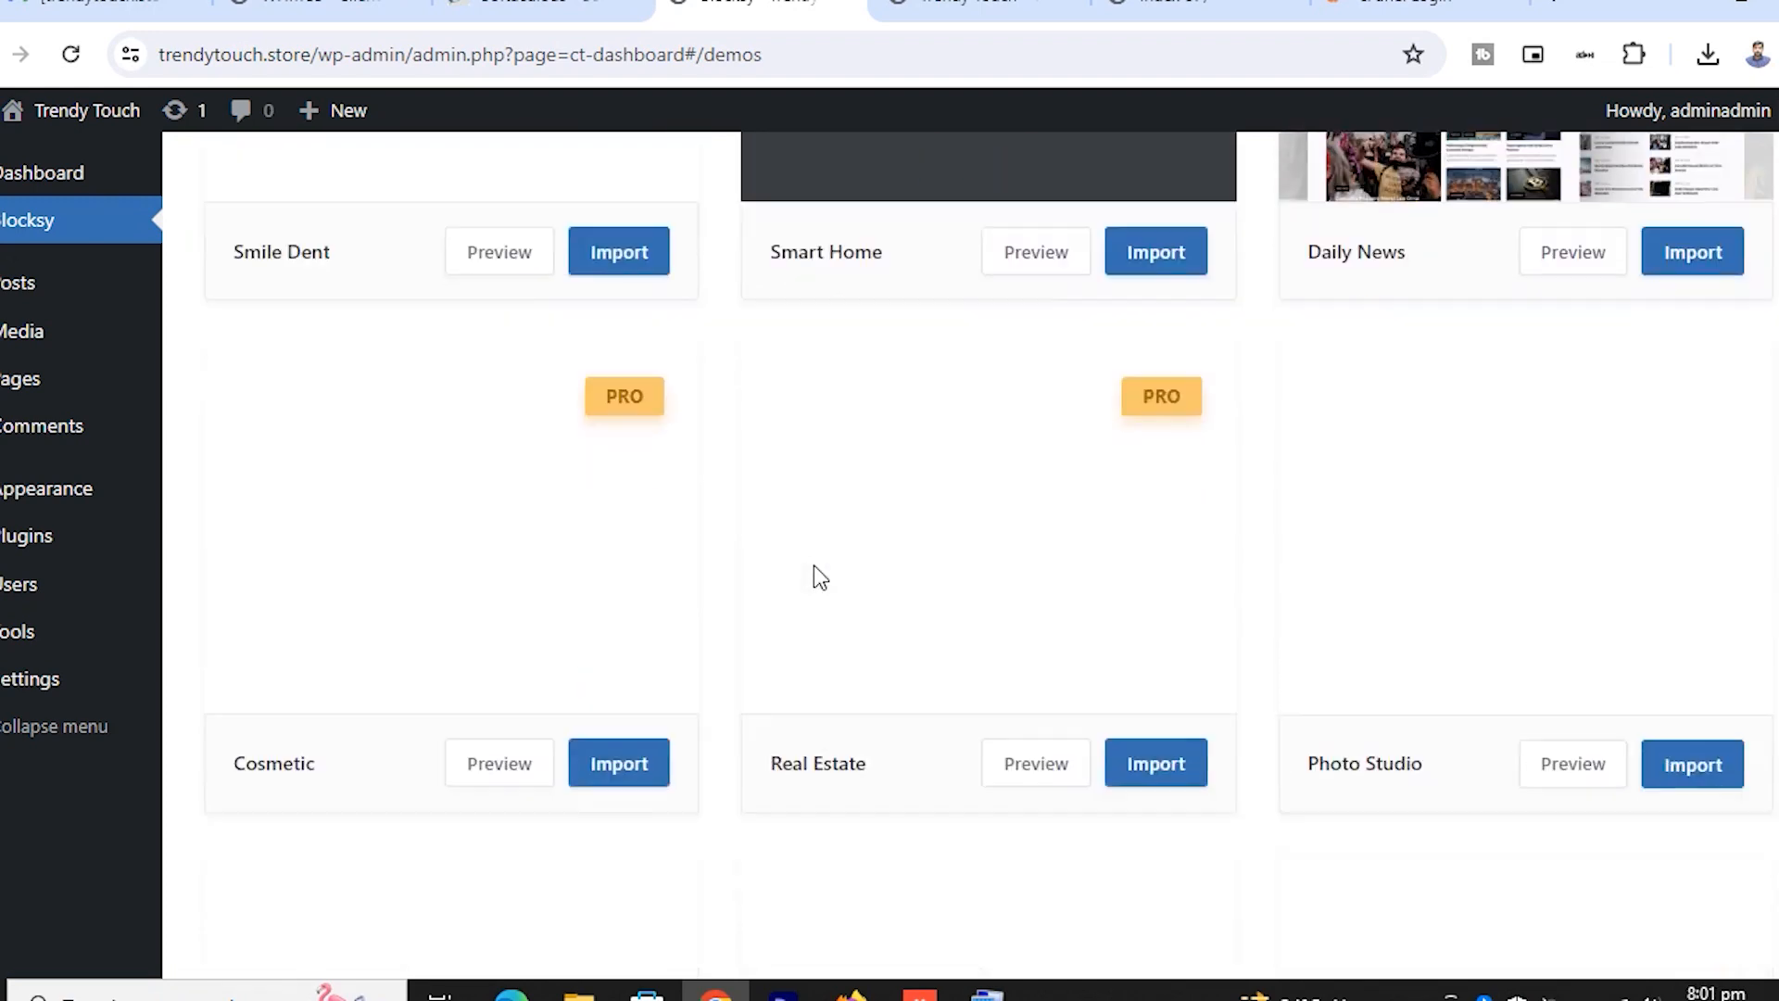
scroll(814, 567, down, 6)
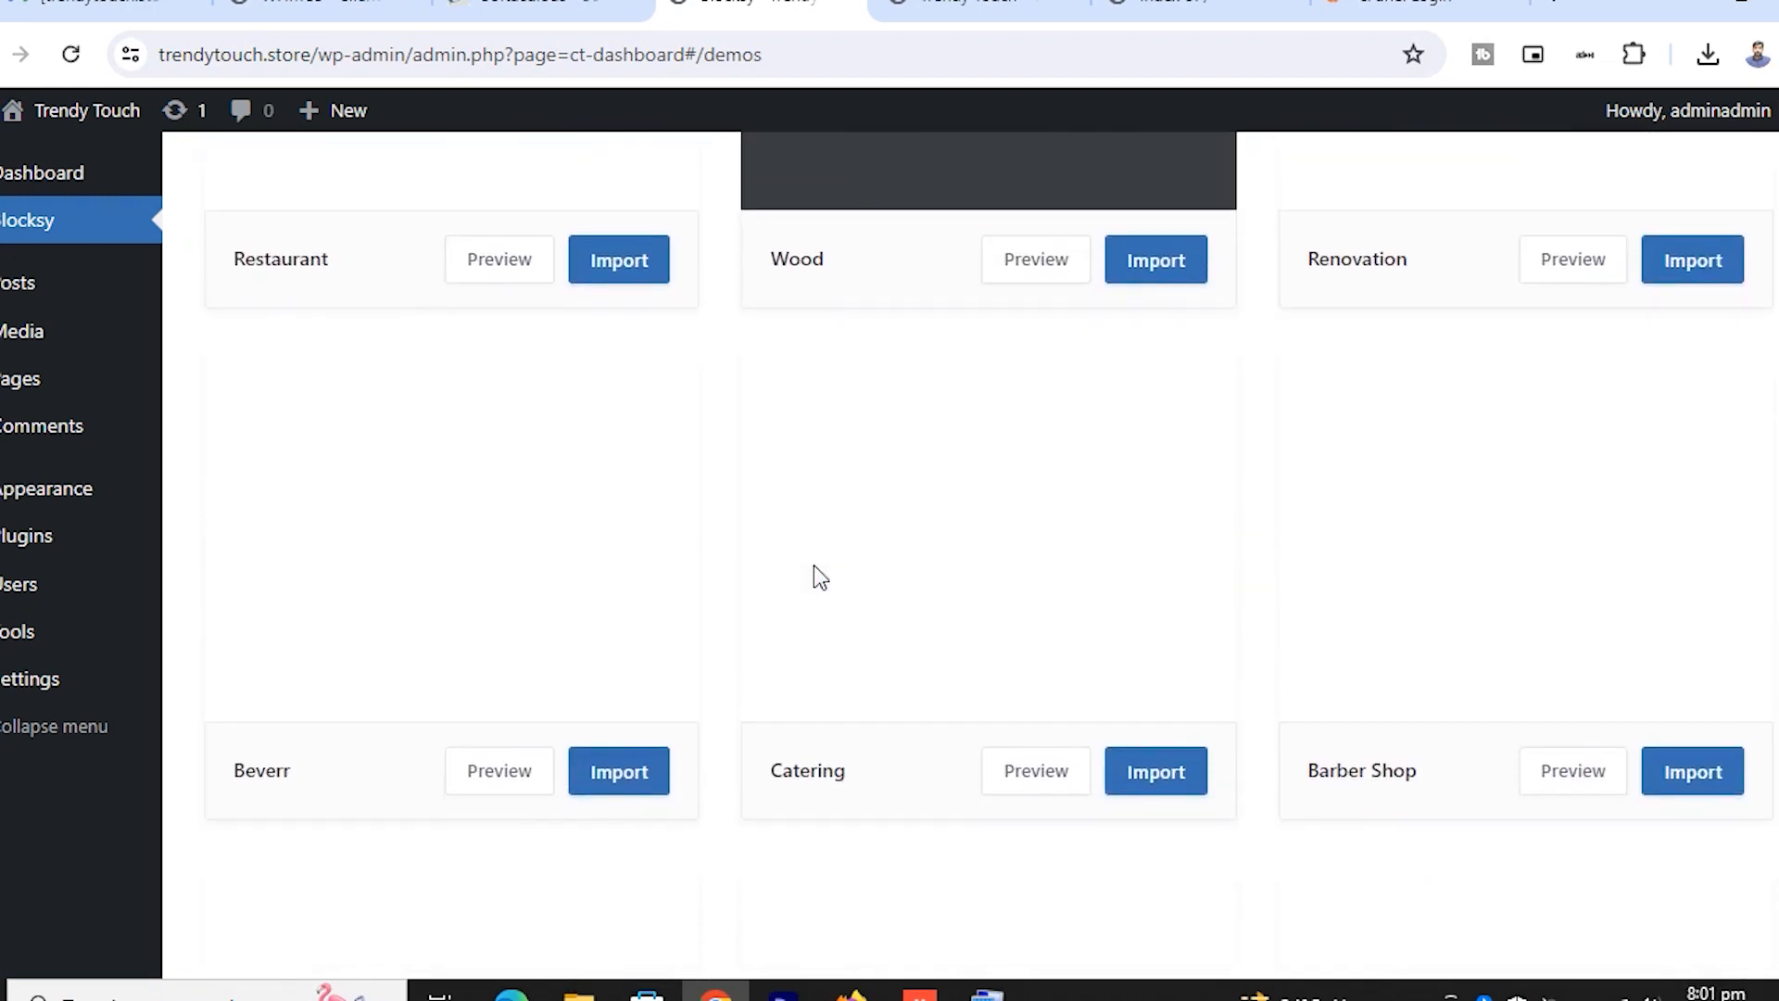
scroll(814, 567, up, 7)
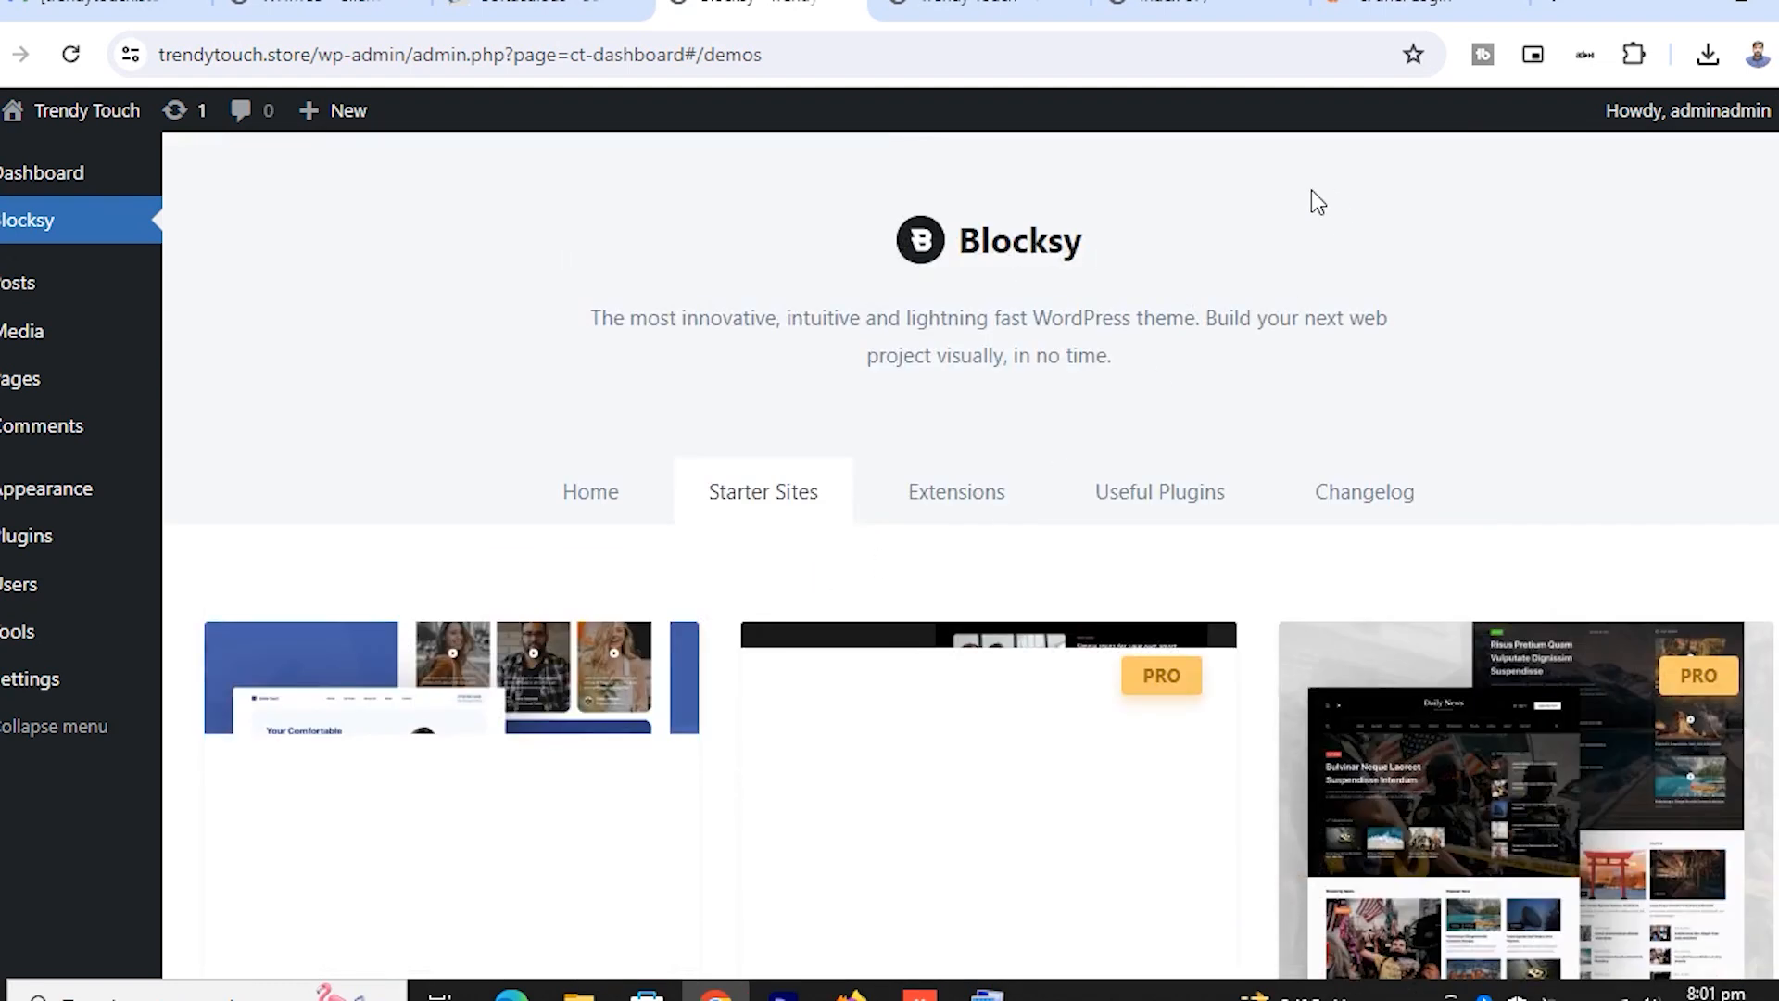
scroll(1139, 534, down, 4)
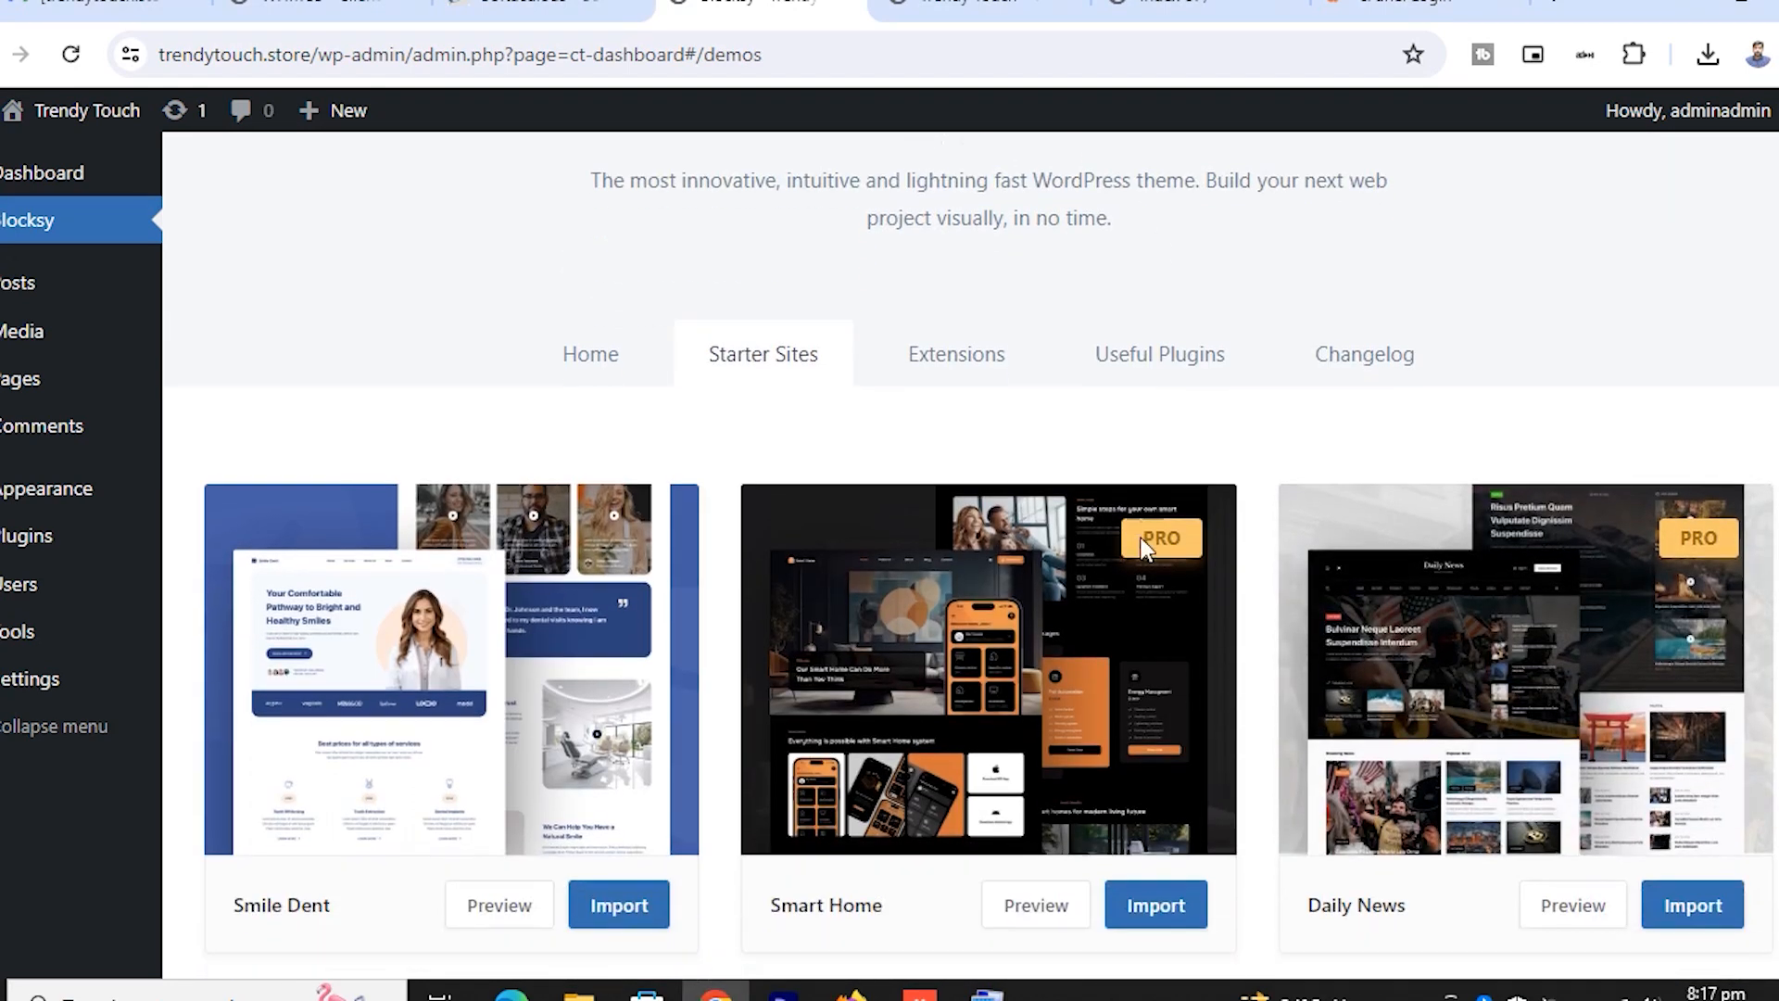
scroll(1141, 549, down, 1)
scroll(1149, 551, down, 3)
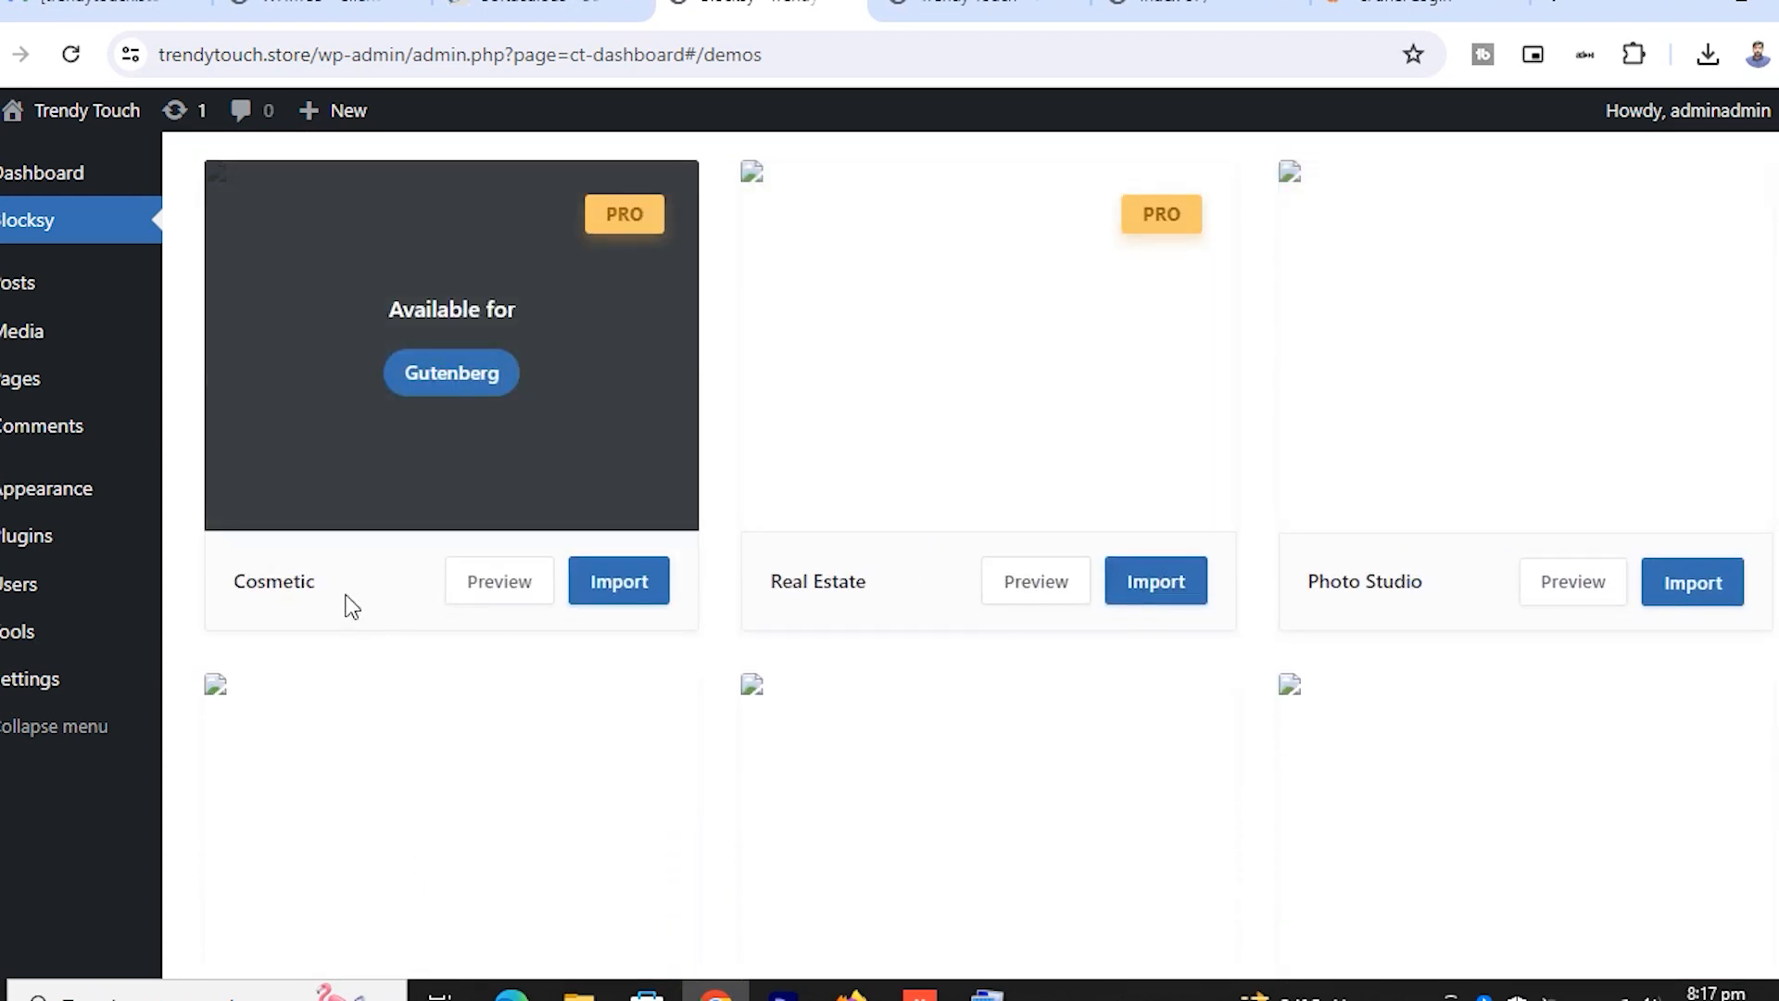
scroll(889, 584, down, 3)
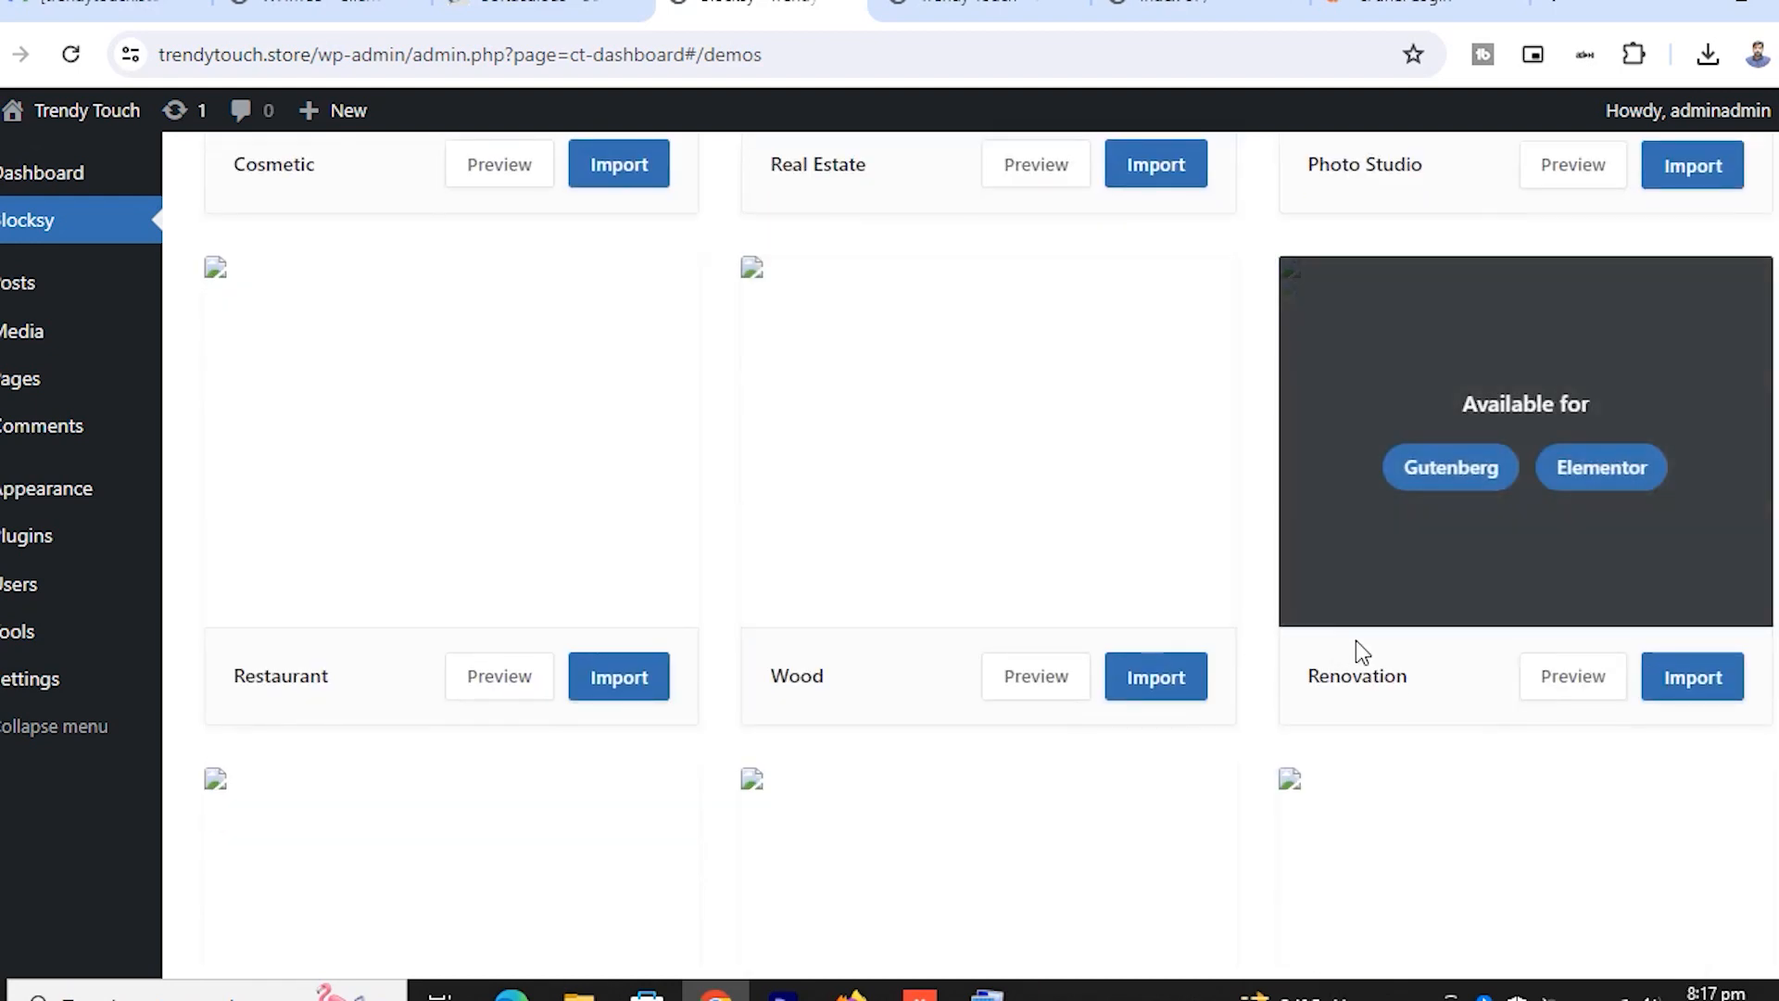
scroll(321, 712, down, 3)
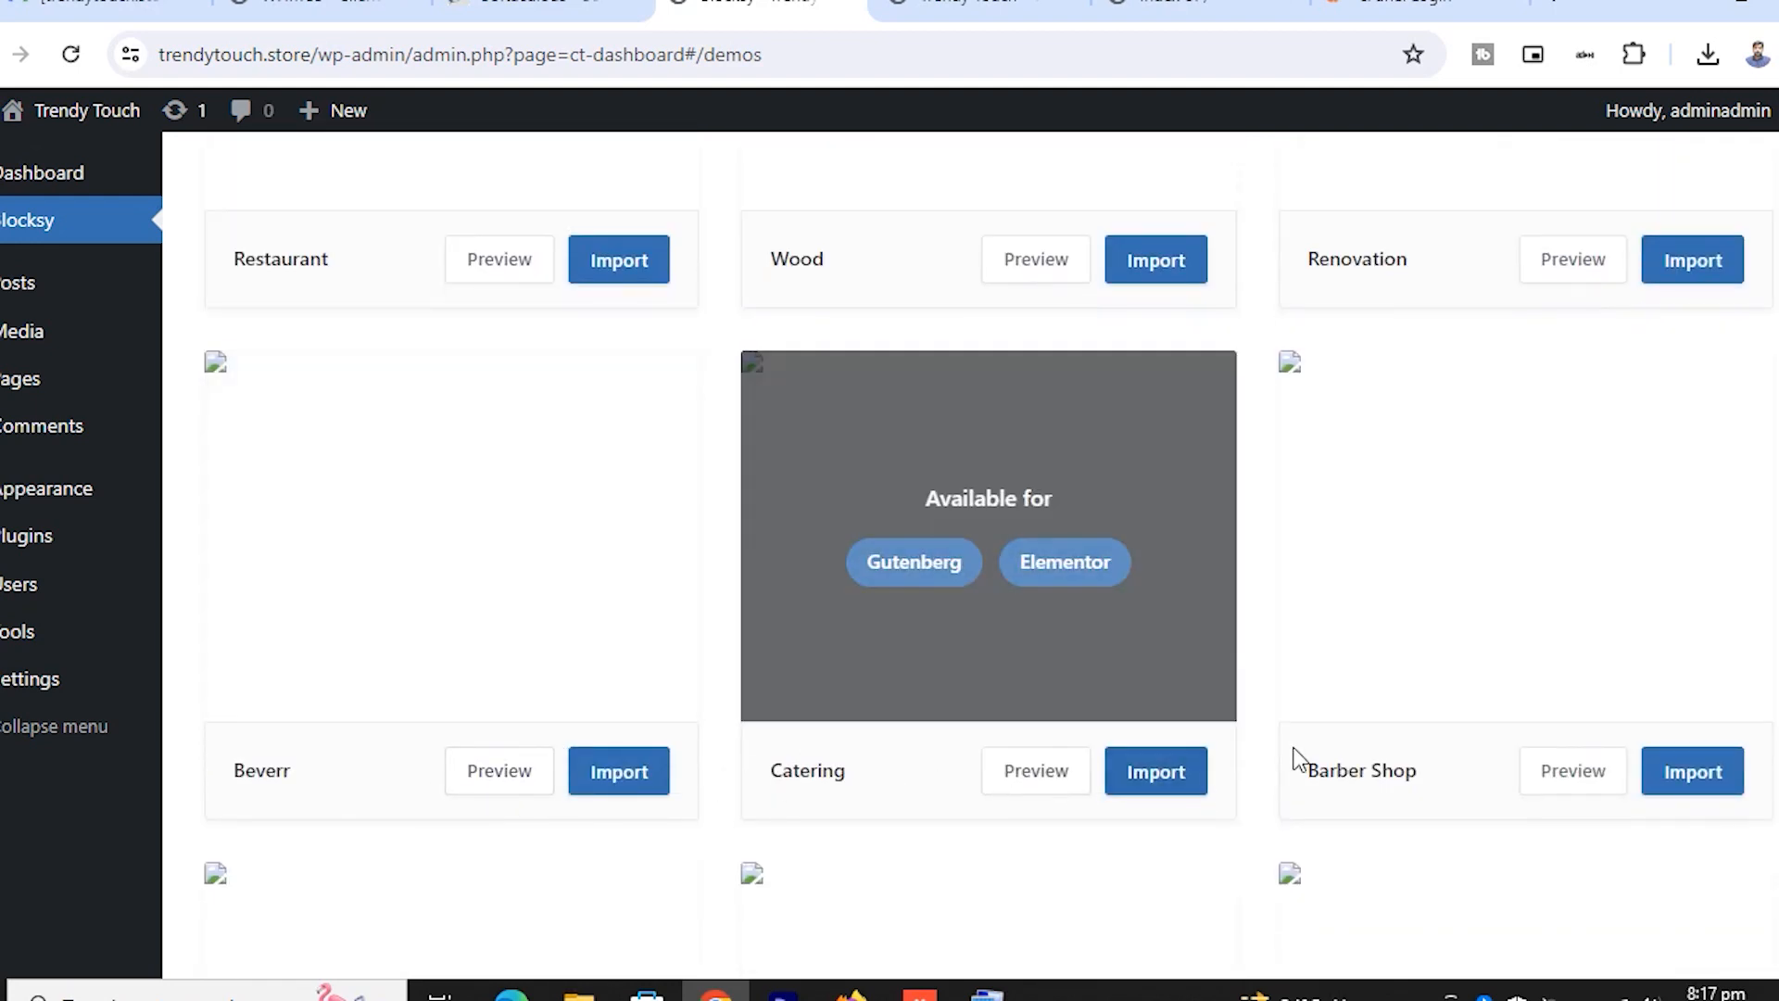
scroll(1418, 716, down, 3)
scroll(1417, 716, down, 4)
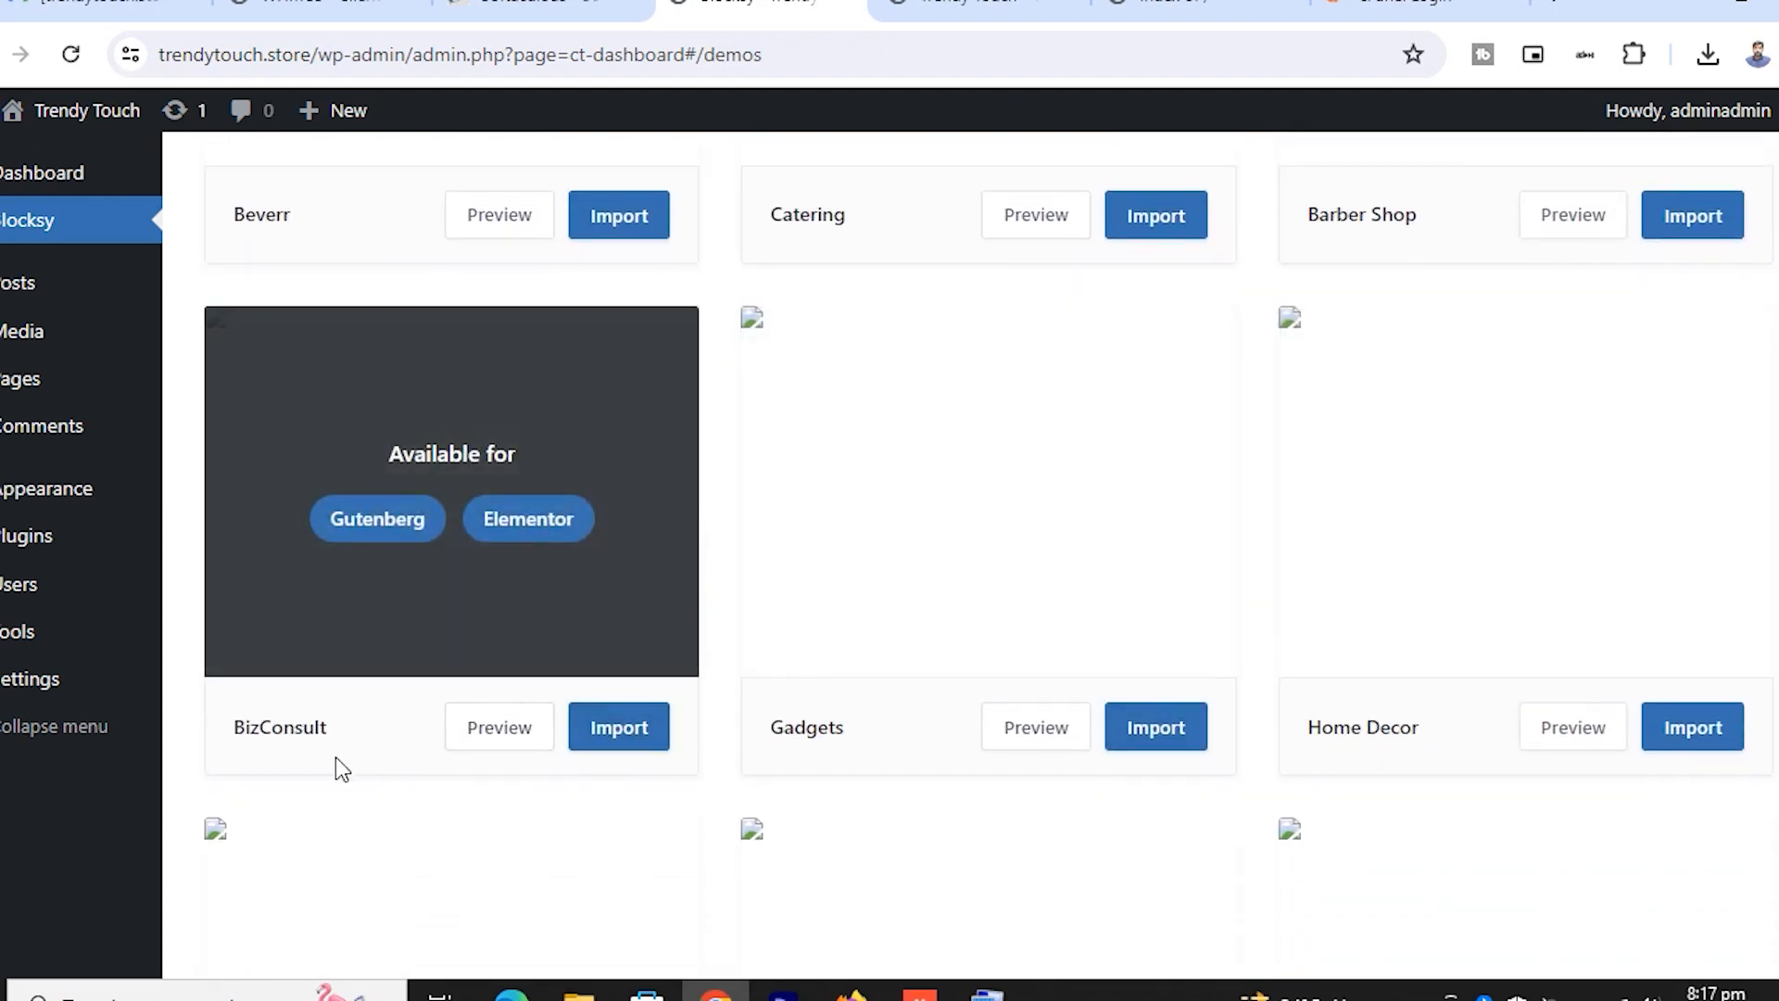
scroll(930, 469, up, 3)
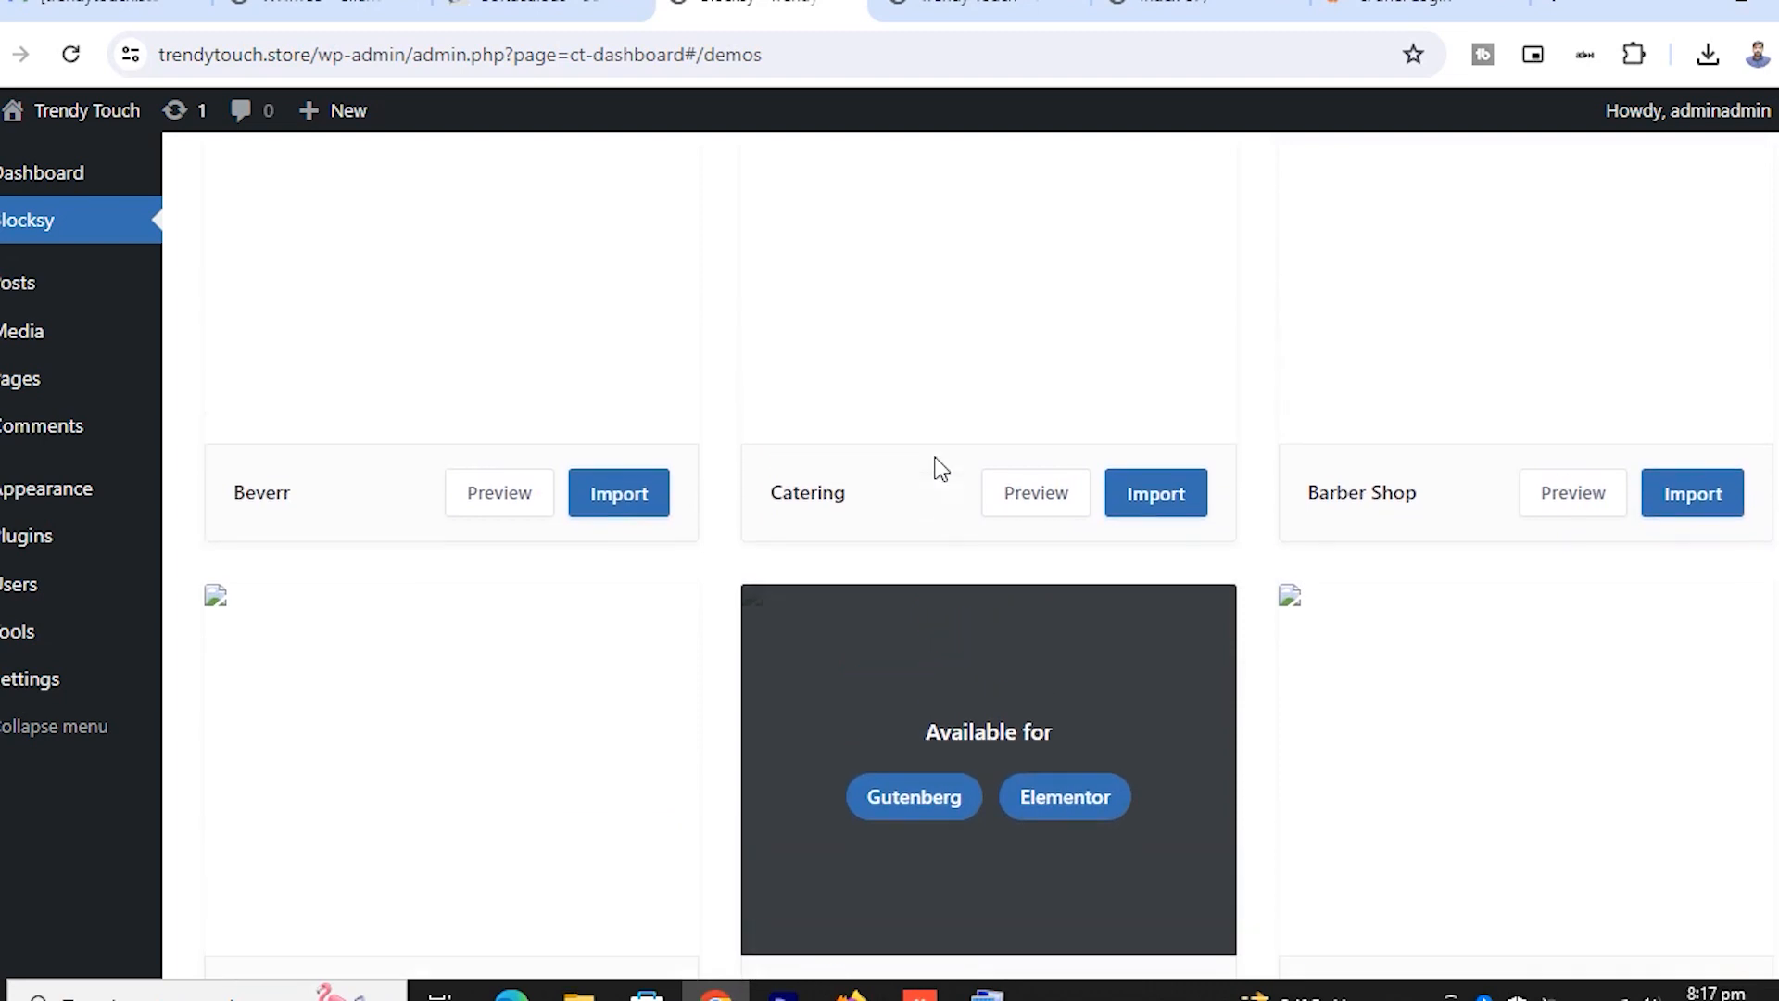
scroll(936, 463, down, 6)
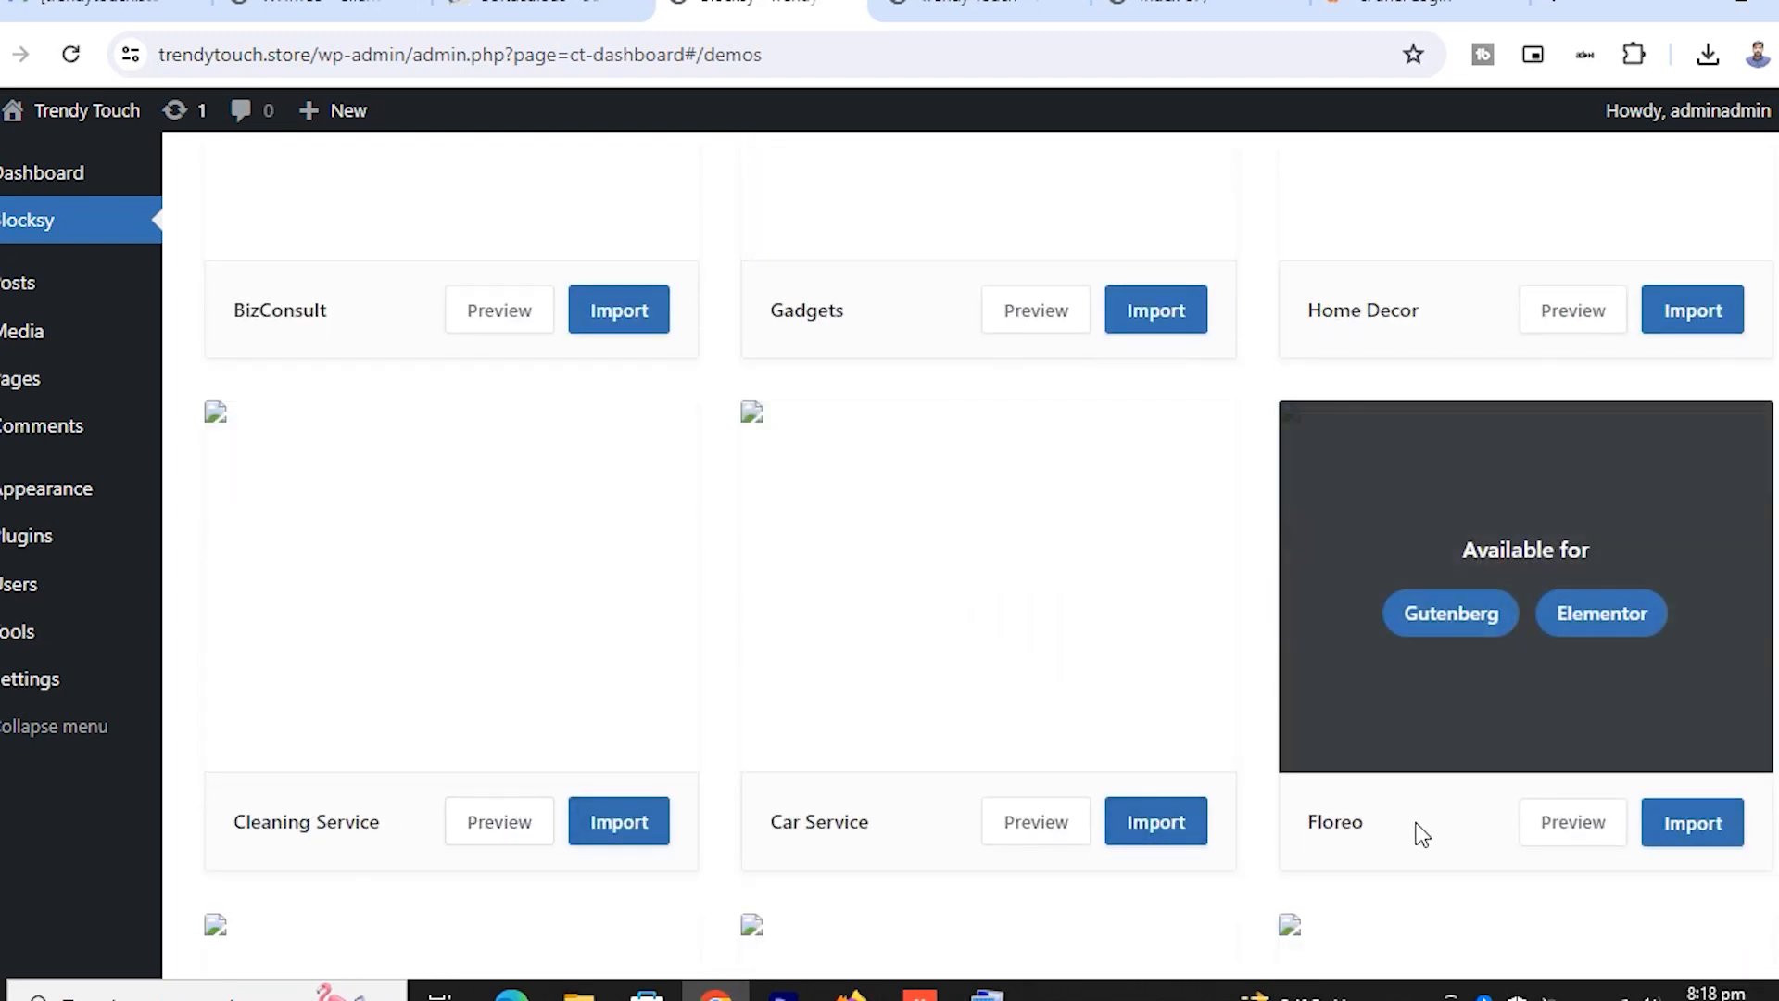
scroll(1418, 834, down, 6)
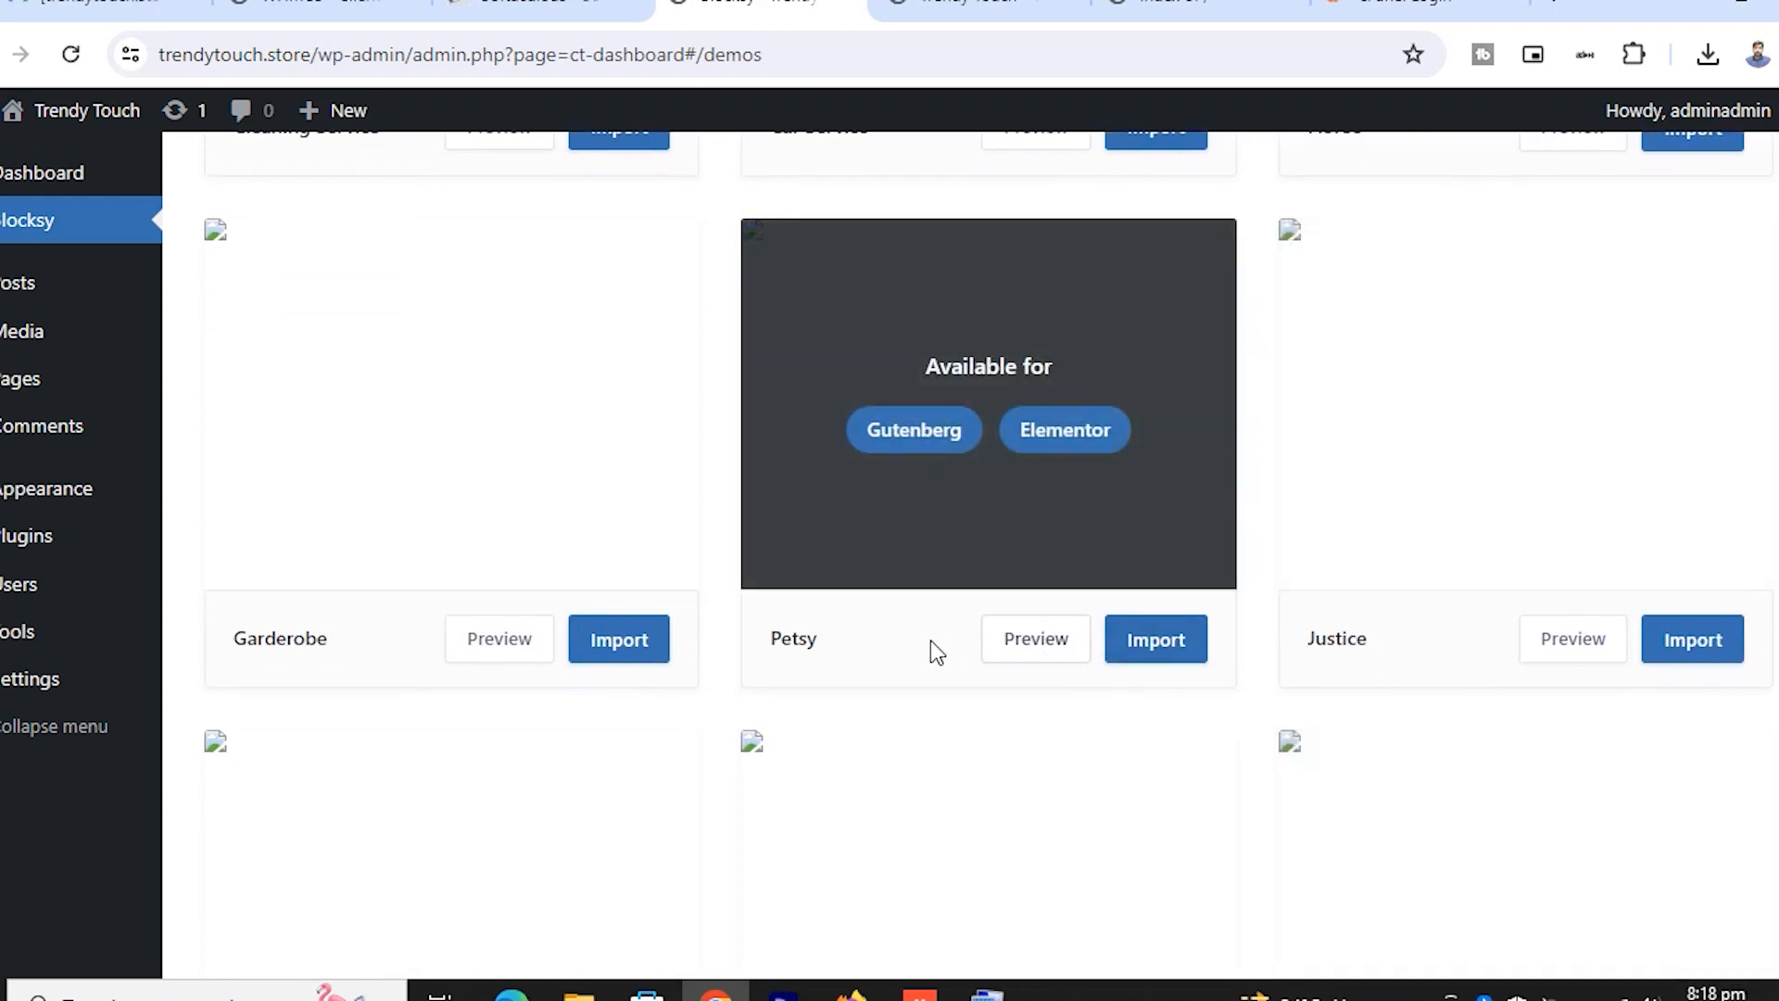
scroll(775, 649, down, 3)
scroll(737, 582, down, 5)
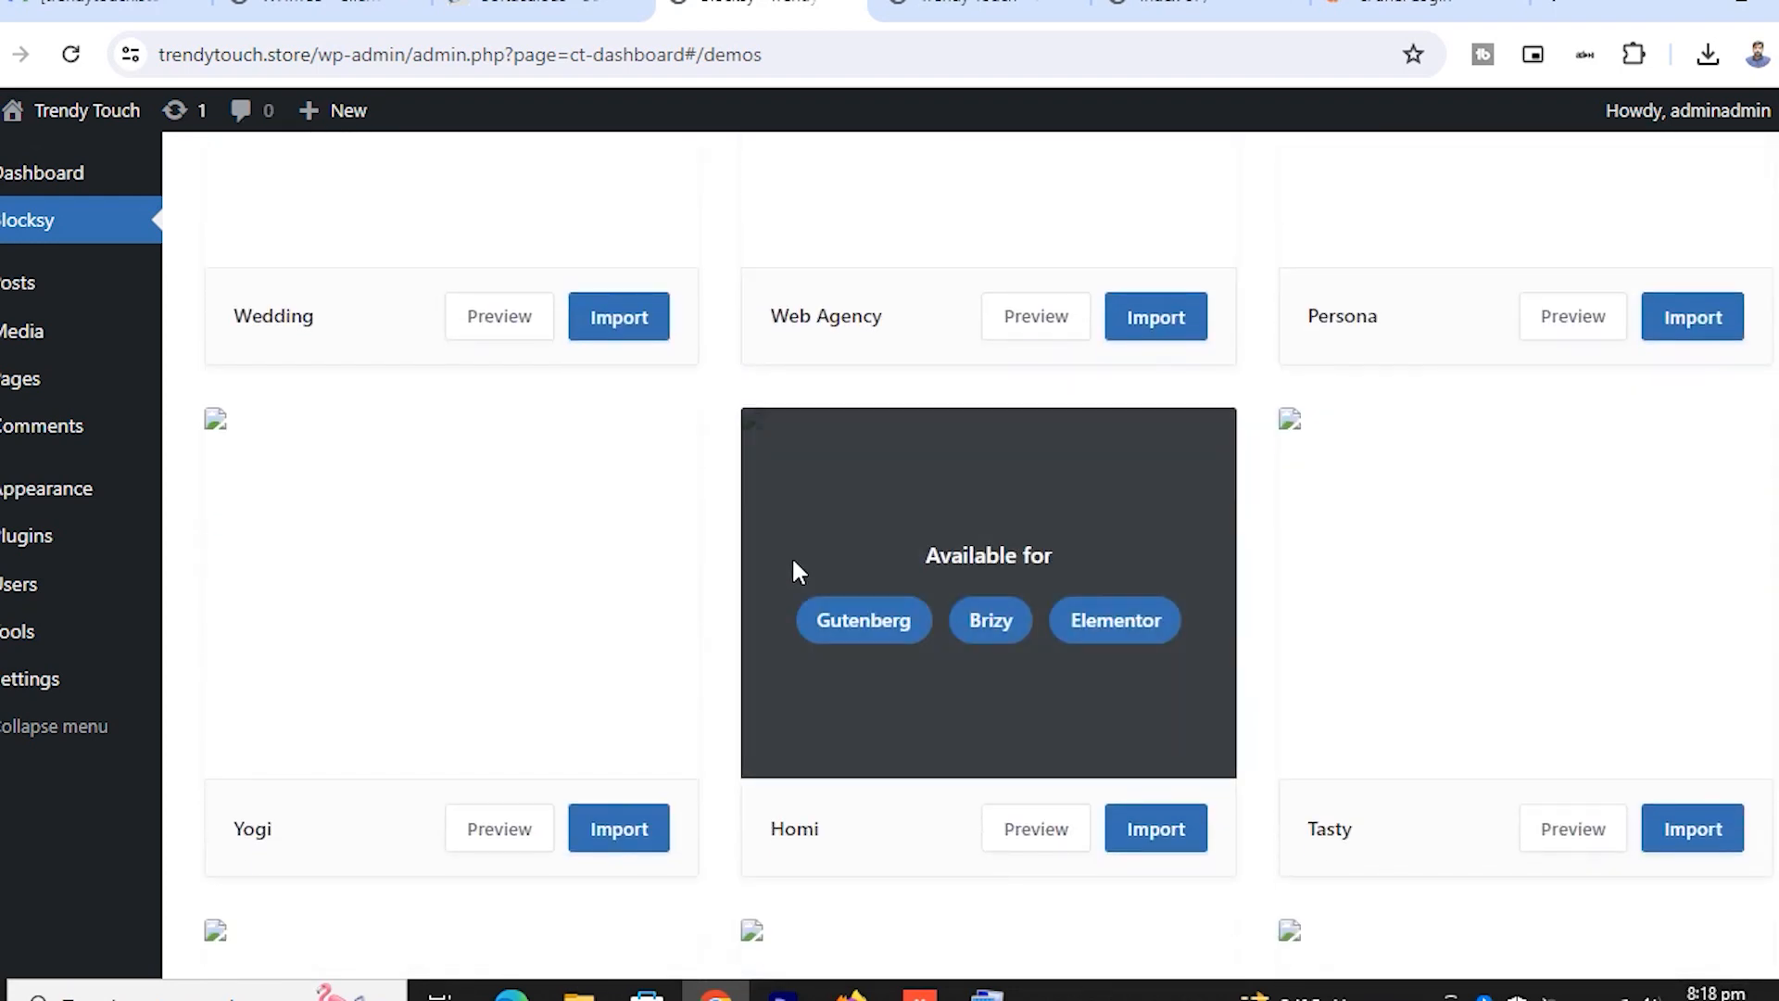
scroll(854, 510, up, 1)
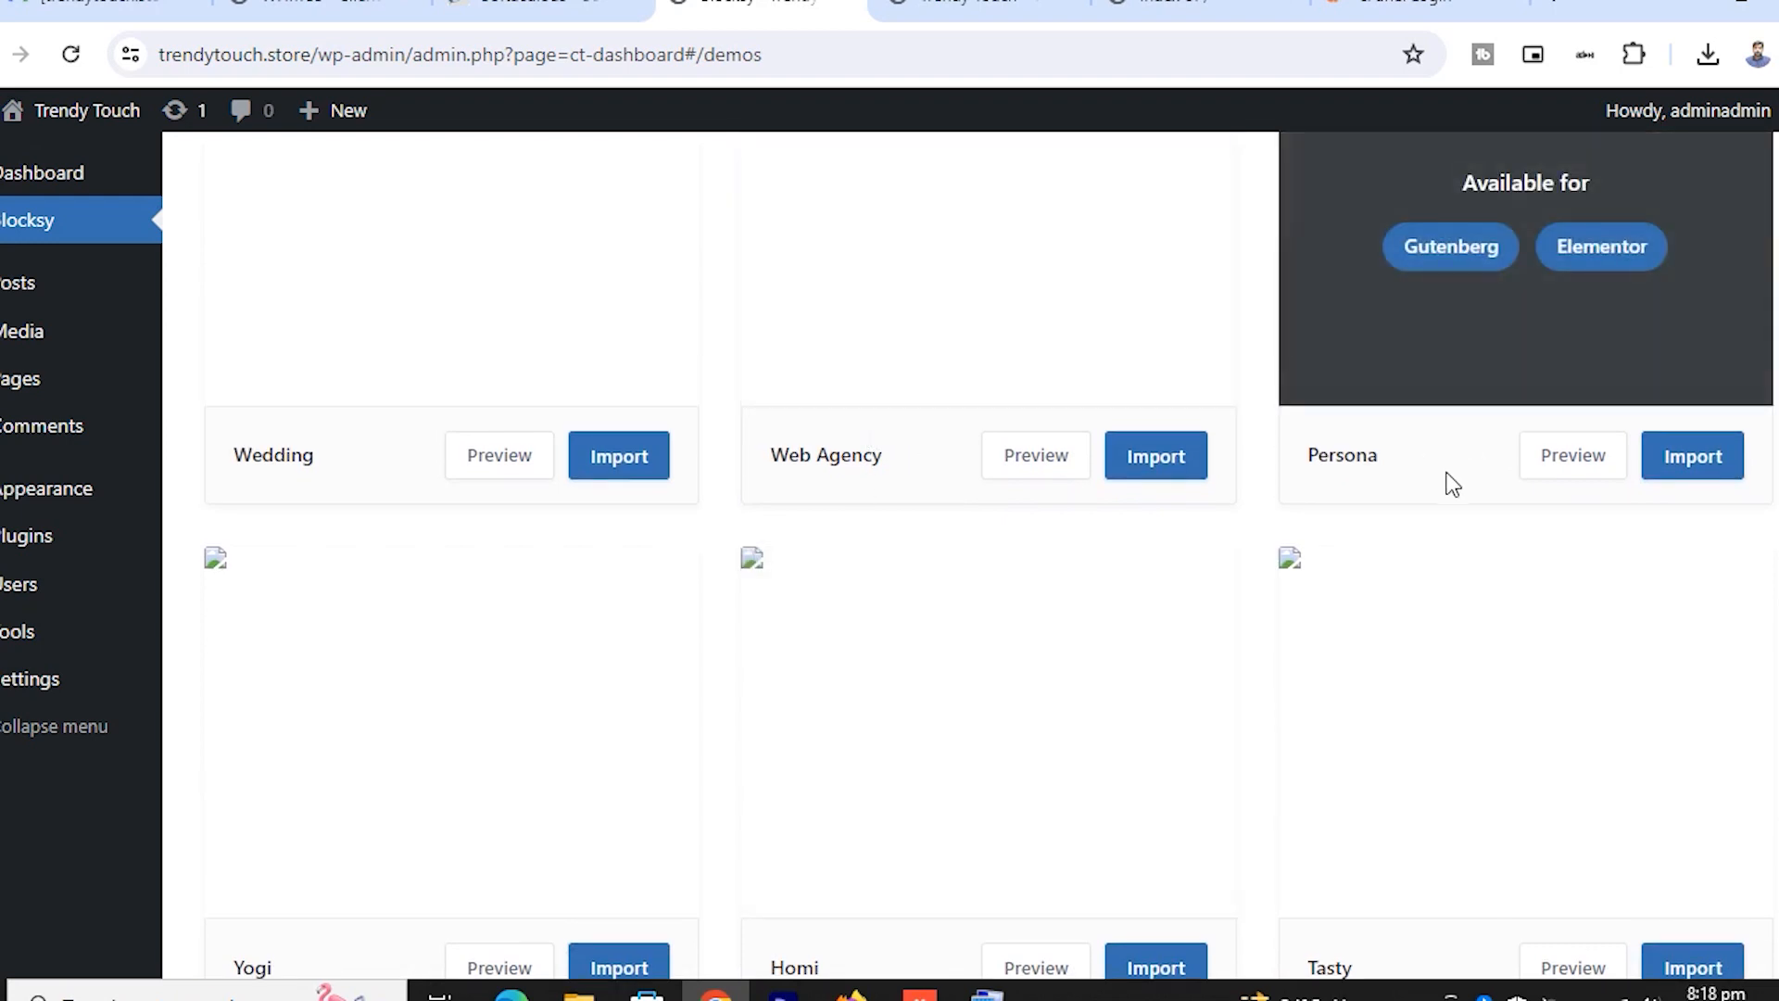
scroll(1451, 484, down, 1)
scroll(1492, 501, up, 2)
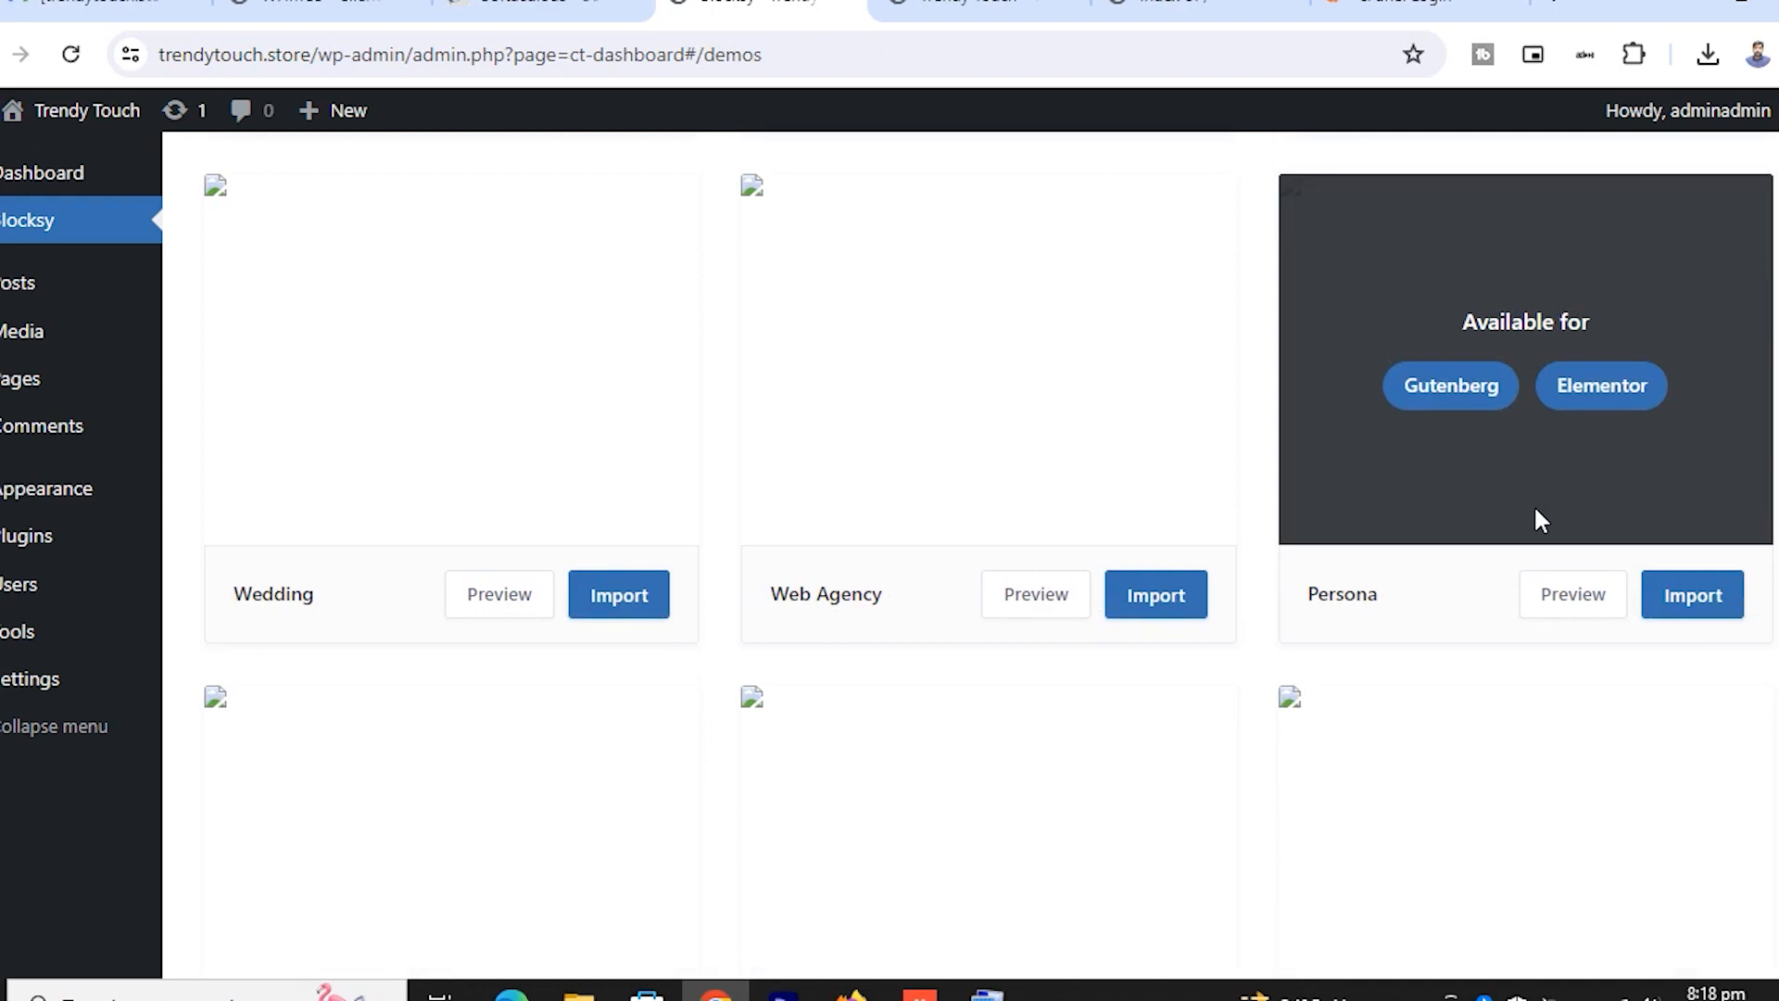
right_click(1556, 601)
click(1375, 619)
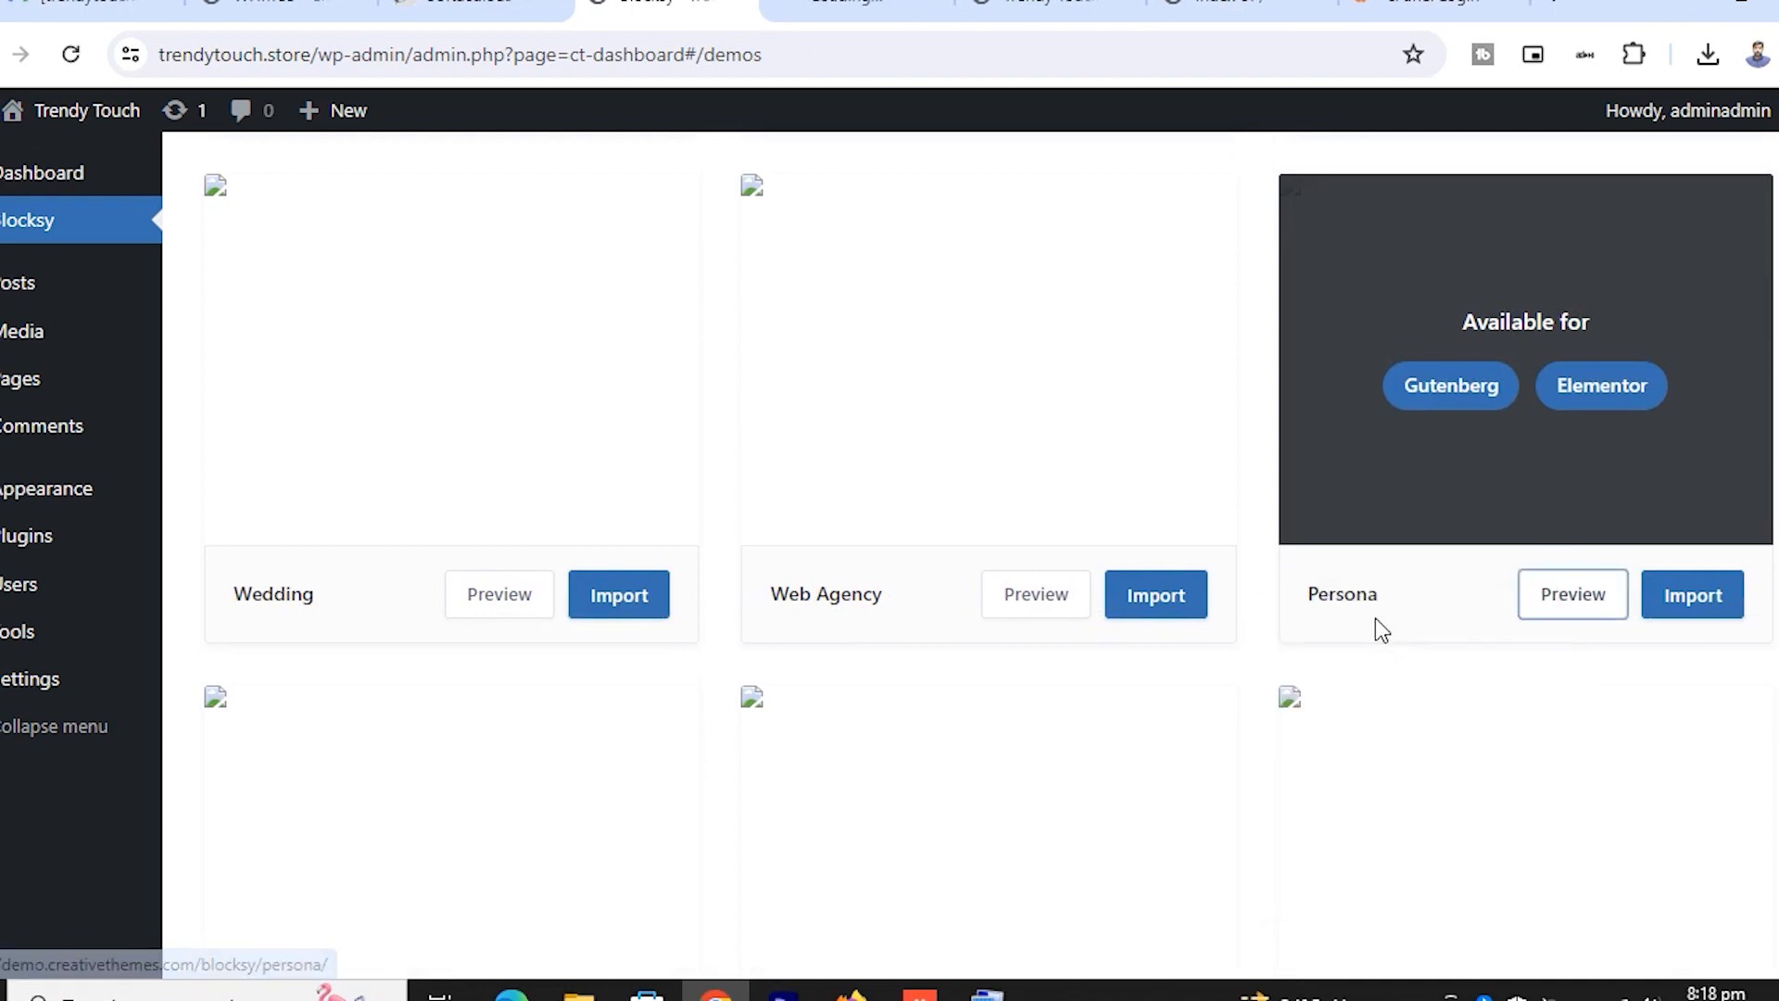
right_click(1029, 600)
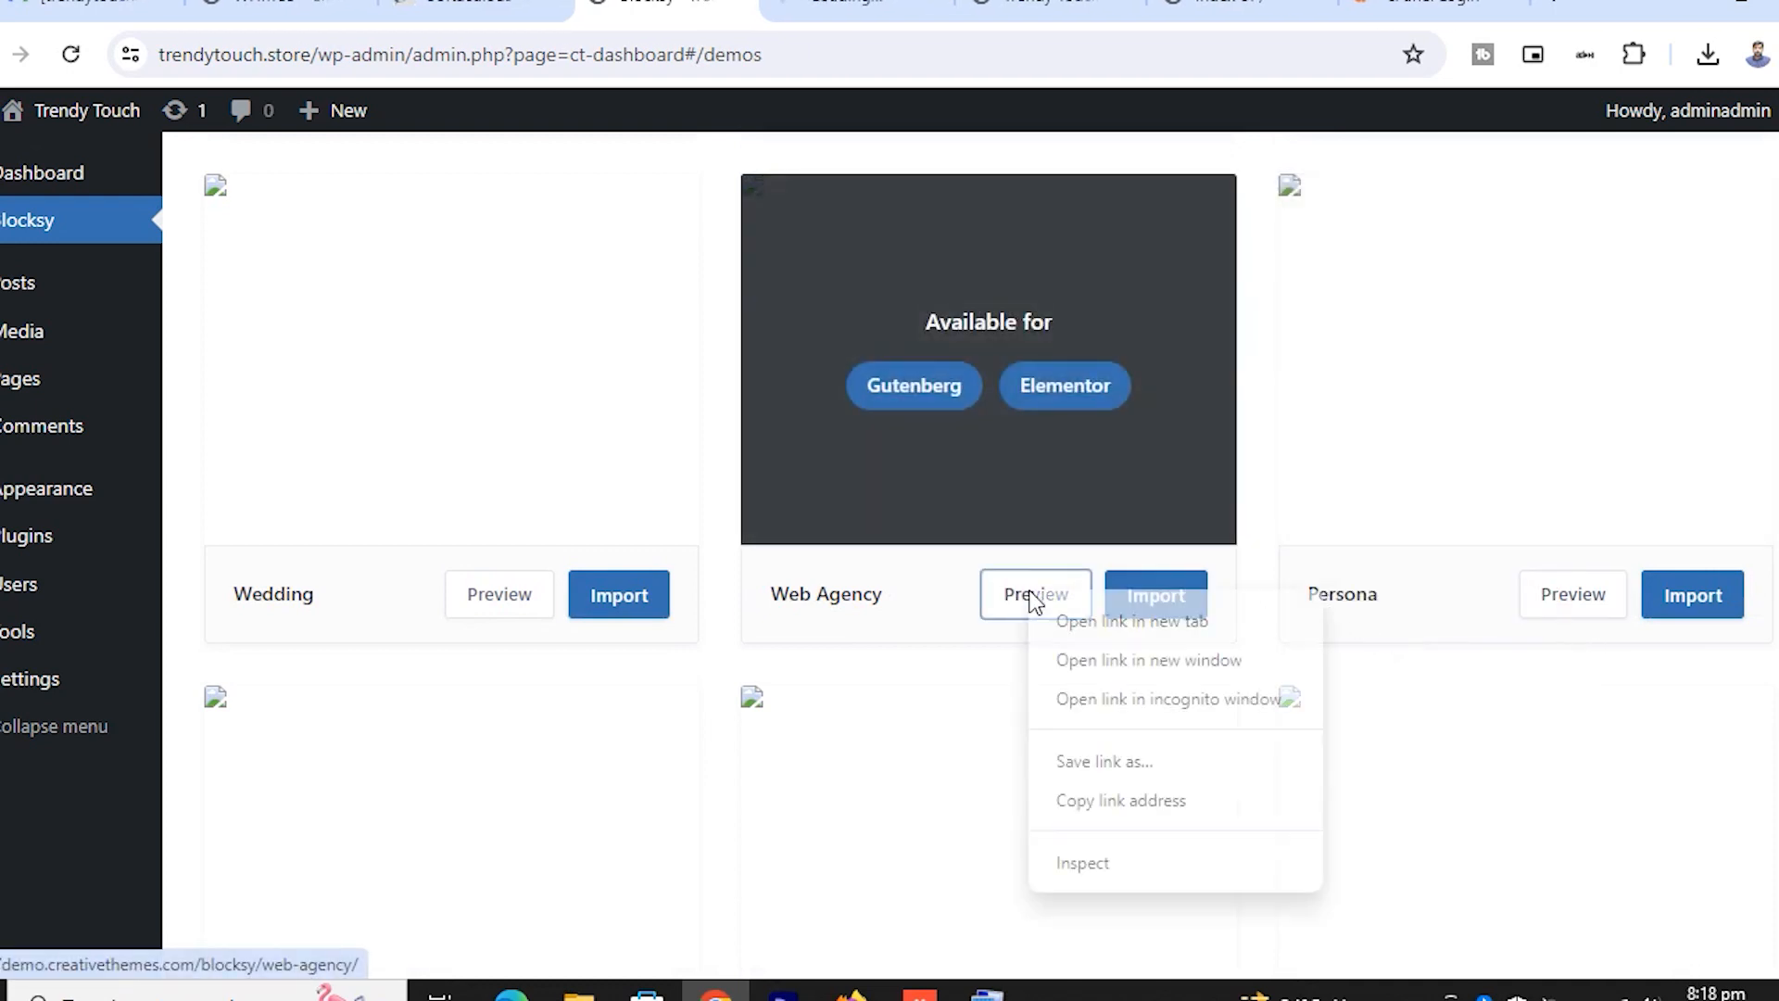
click(1112, 622)
Open the Photo Studio preview in a new tab, then bring up the Persona demo
scroll(1239, 505, up, 5)
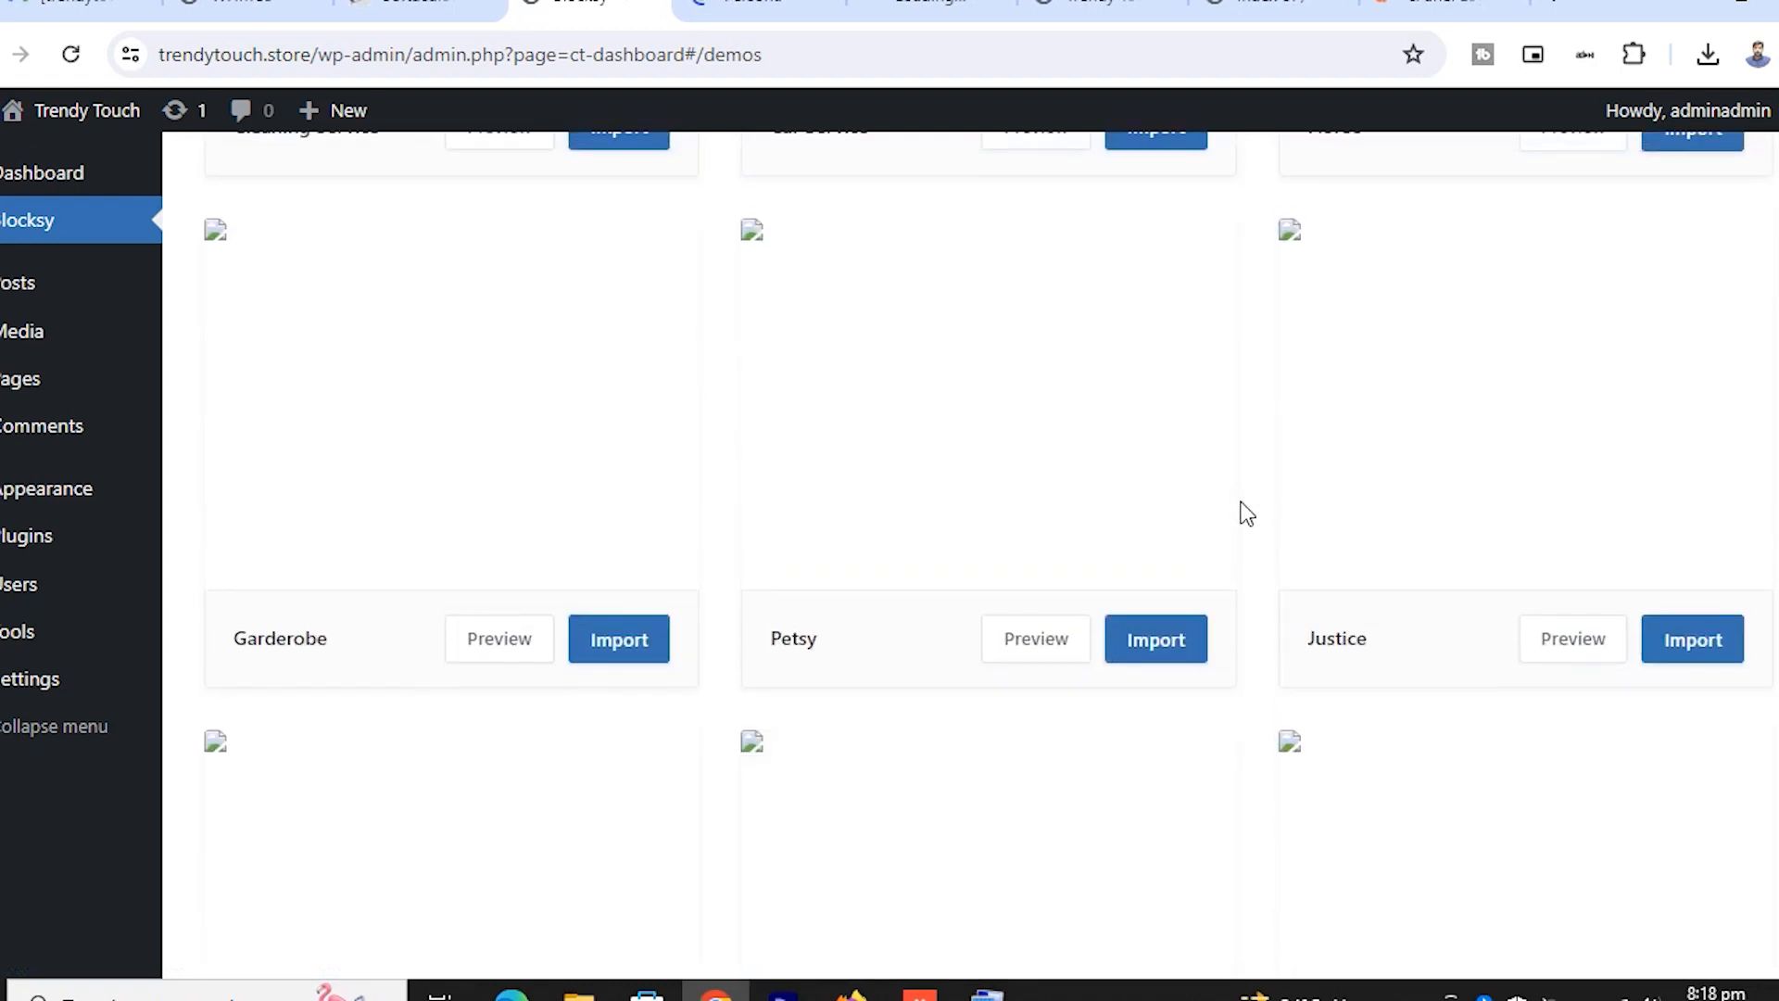
scroll(1240, 504, up, 12)
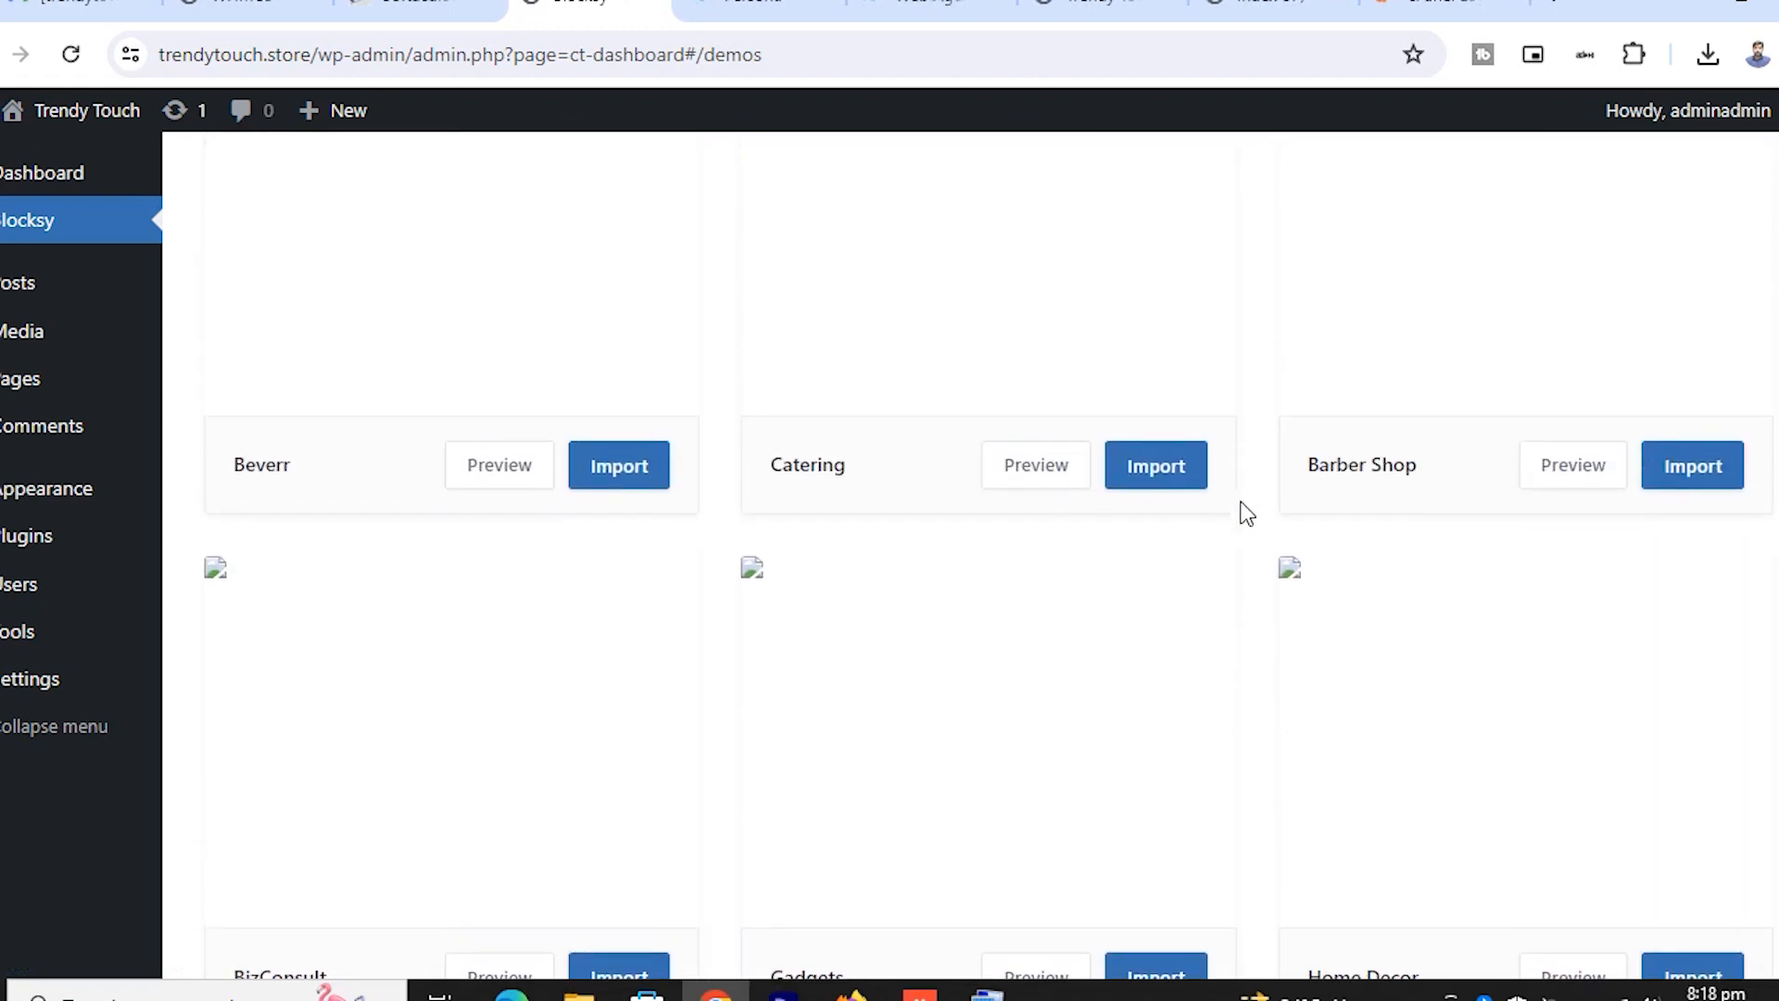
scroll(1245, 510, up, 6)
scroll(1455, 489, up, 5)
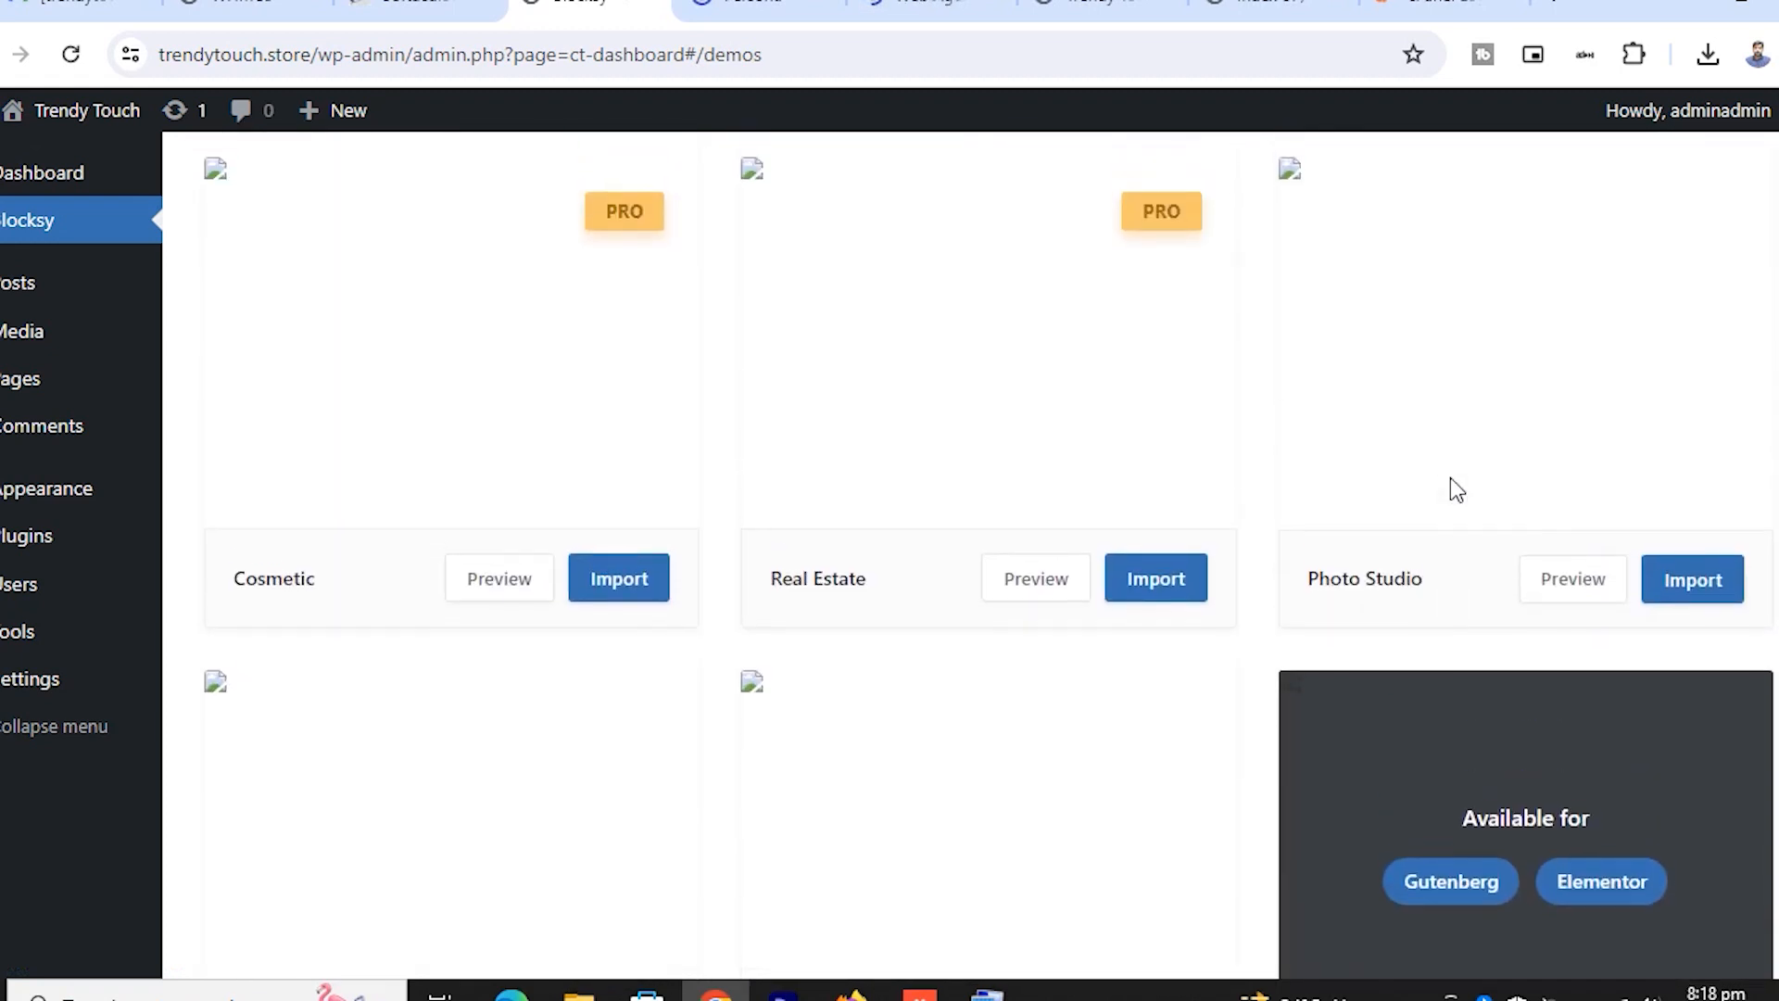
right_click(1568, 582)
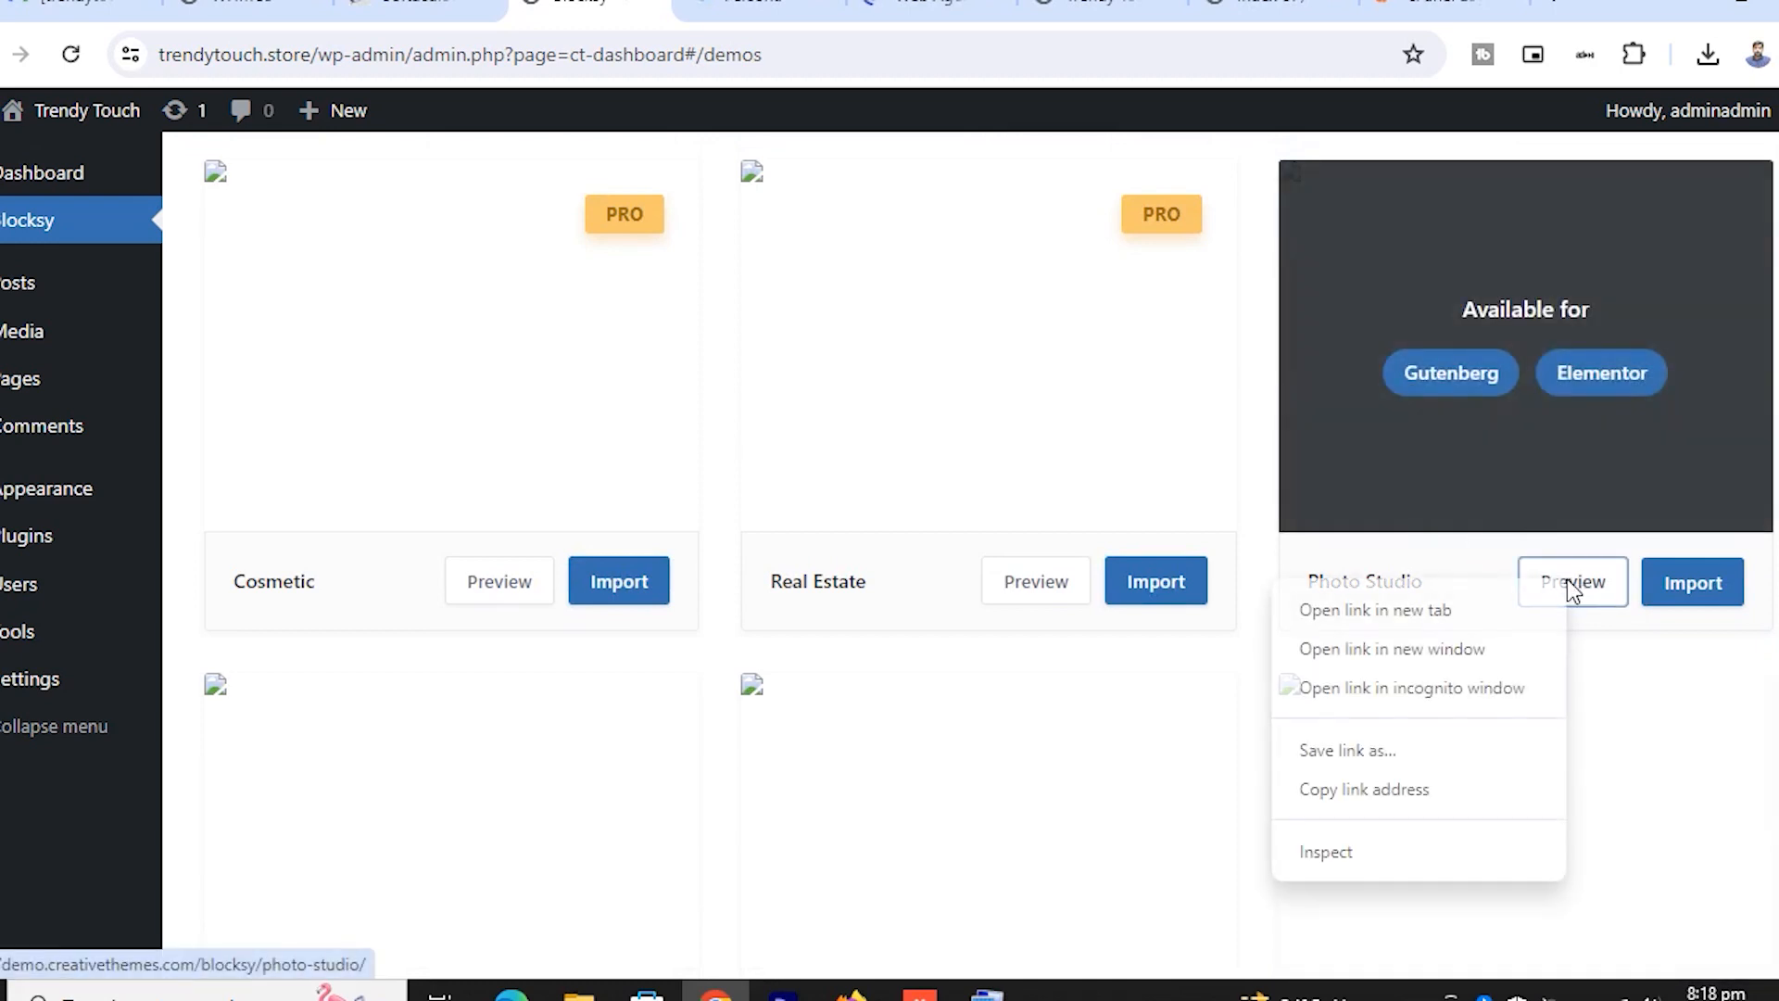
click(1293, 612)
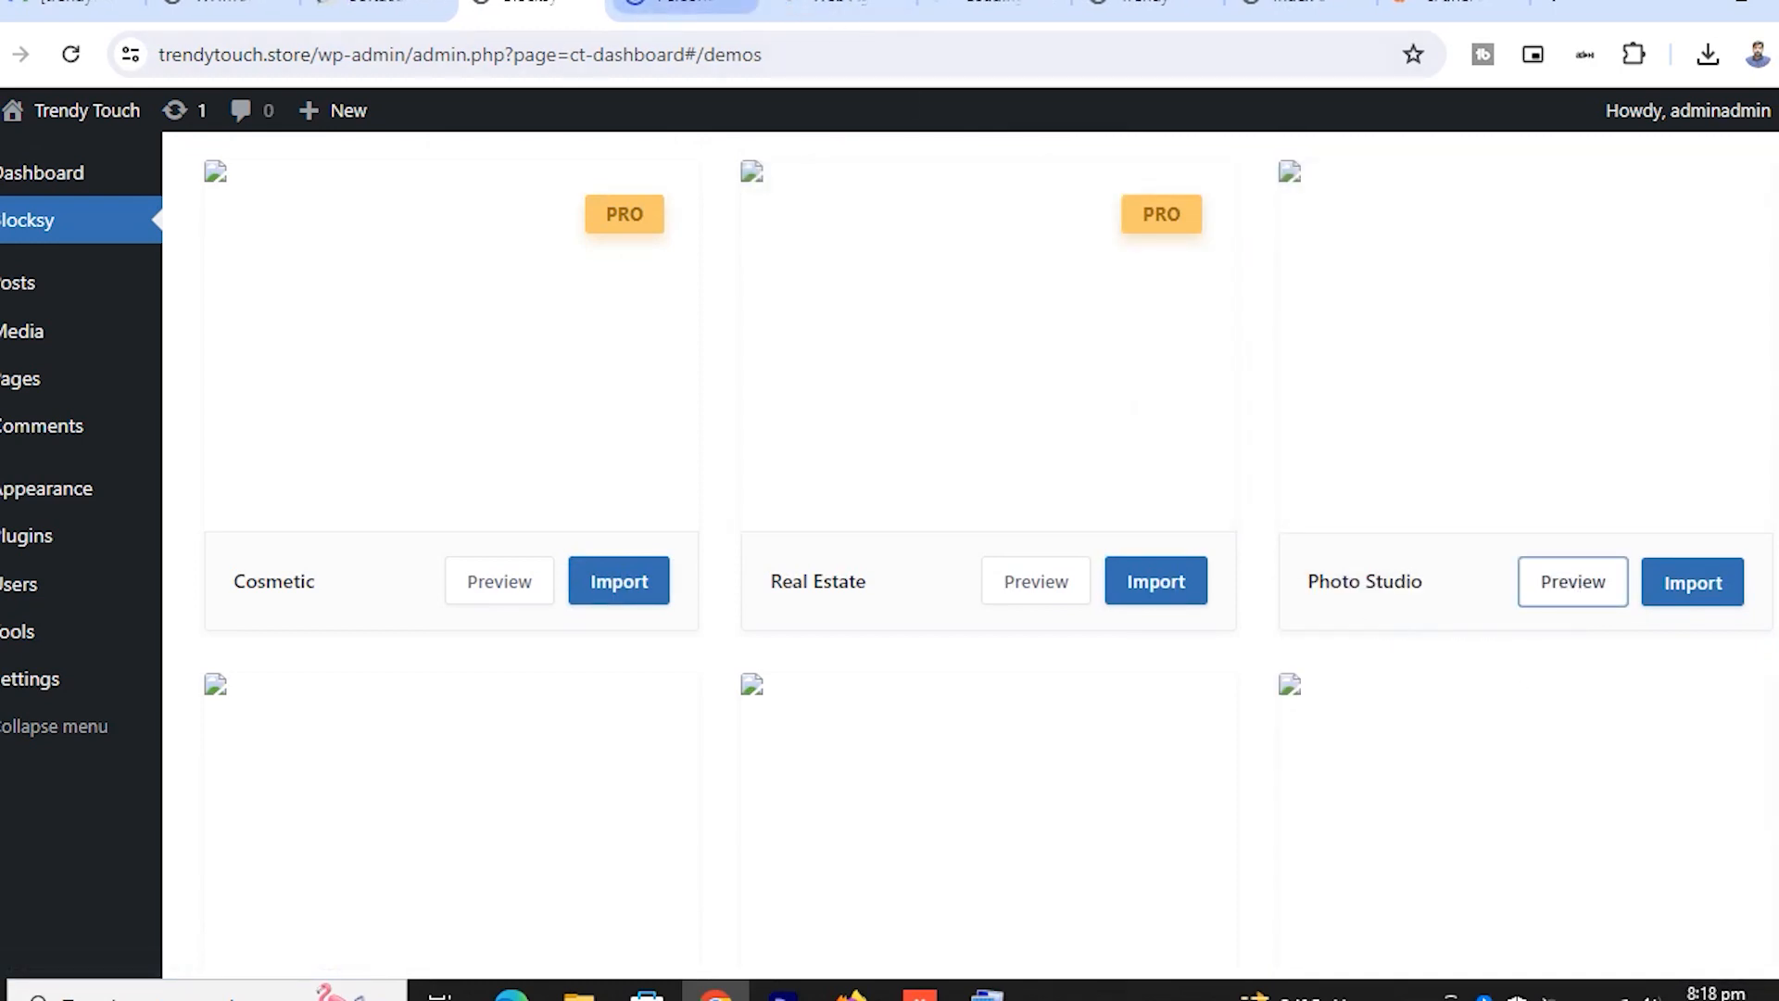
click(685, 3)
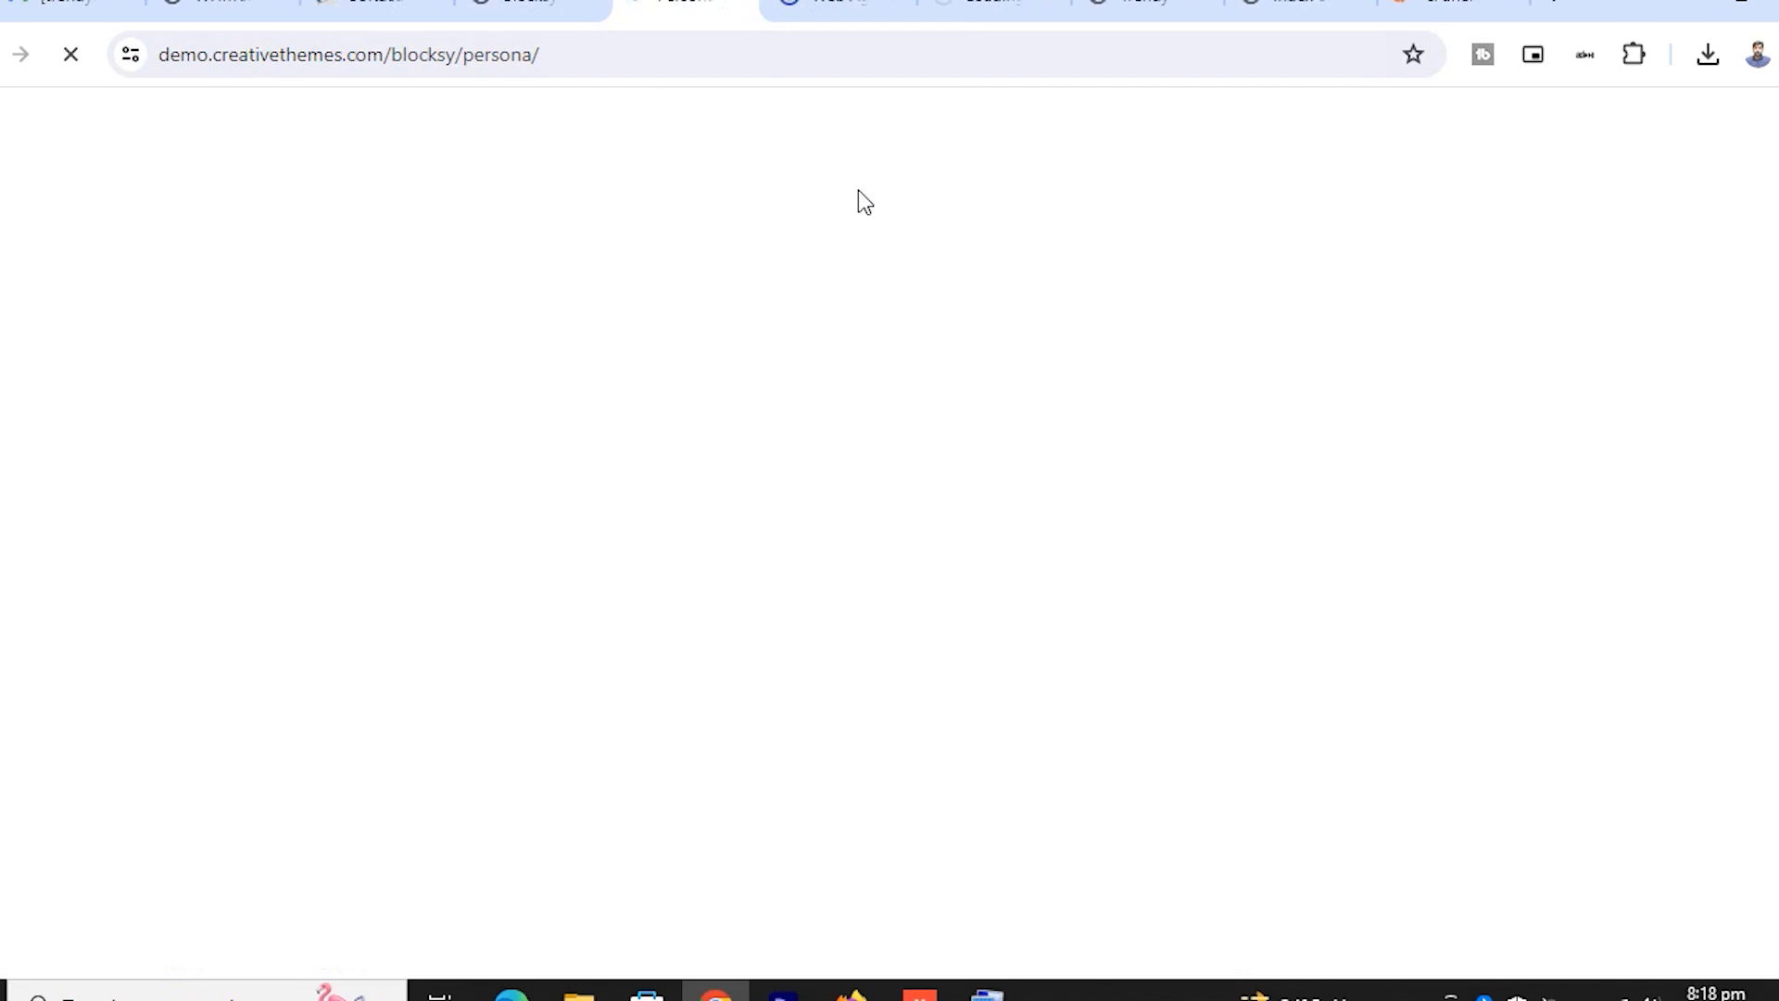
Flip through the three demo tabs and review the Persona homepage, selecting its large name heading
click(839, 5)
click(1001, 4)
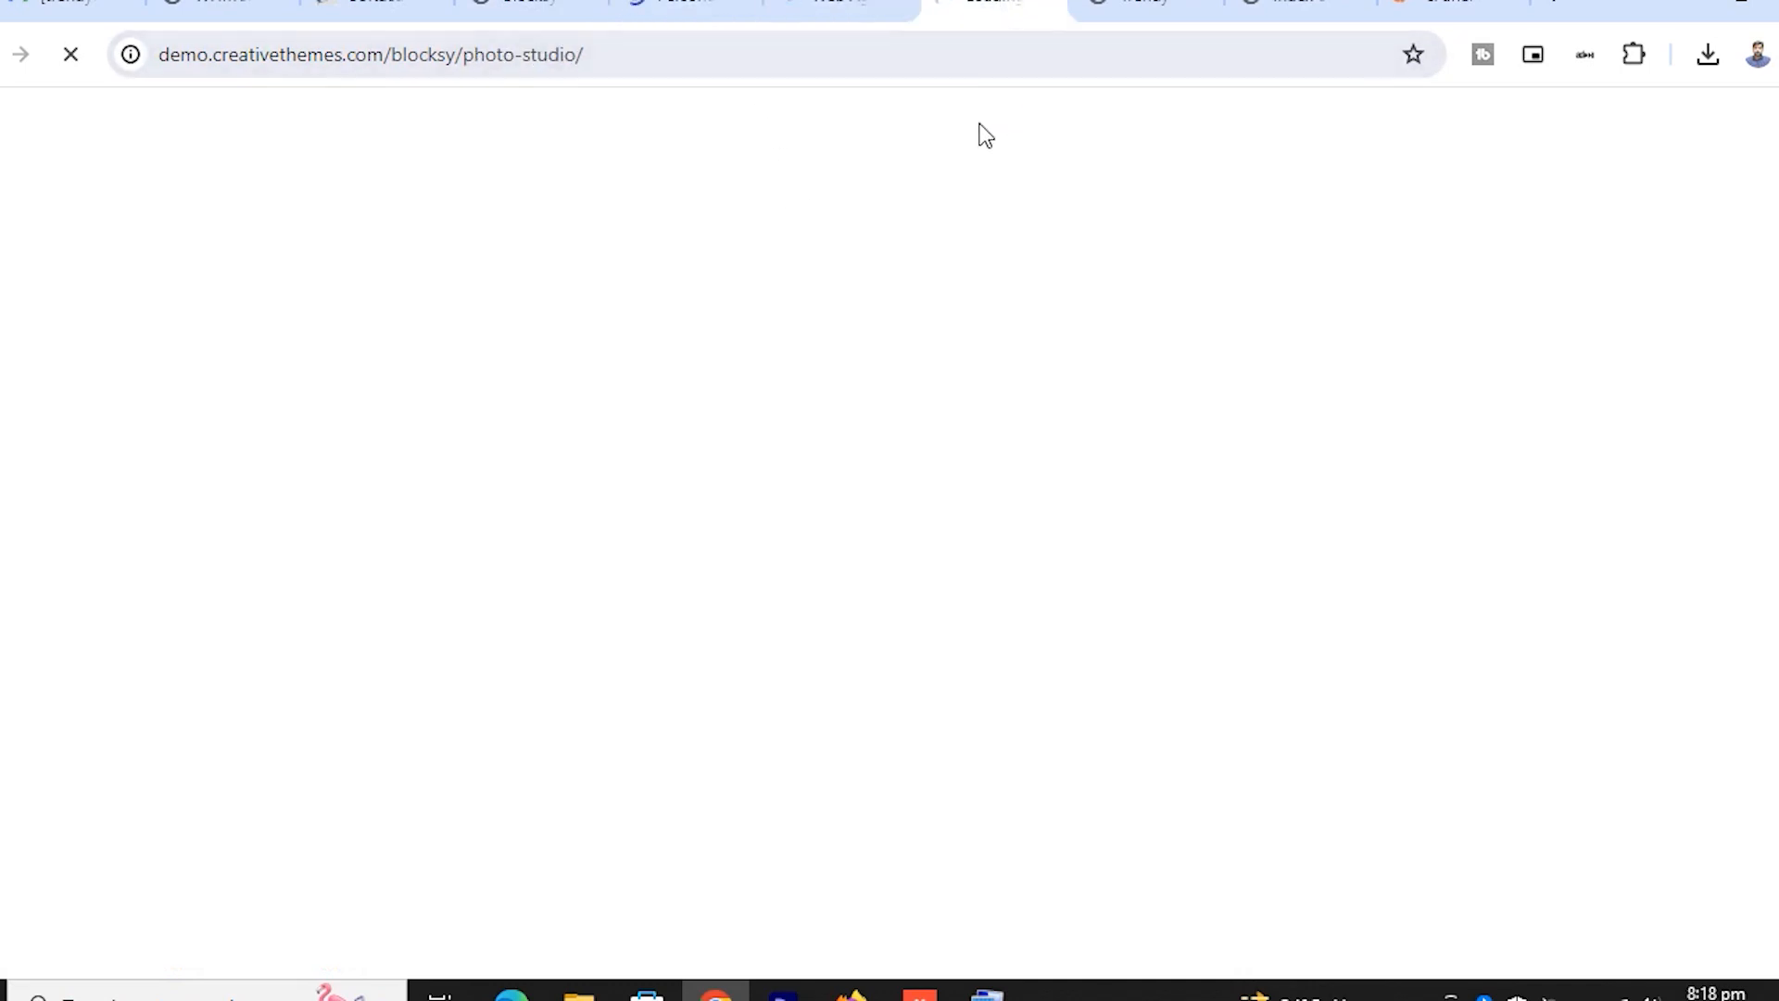
click(686, 4)
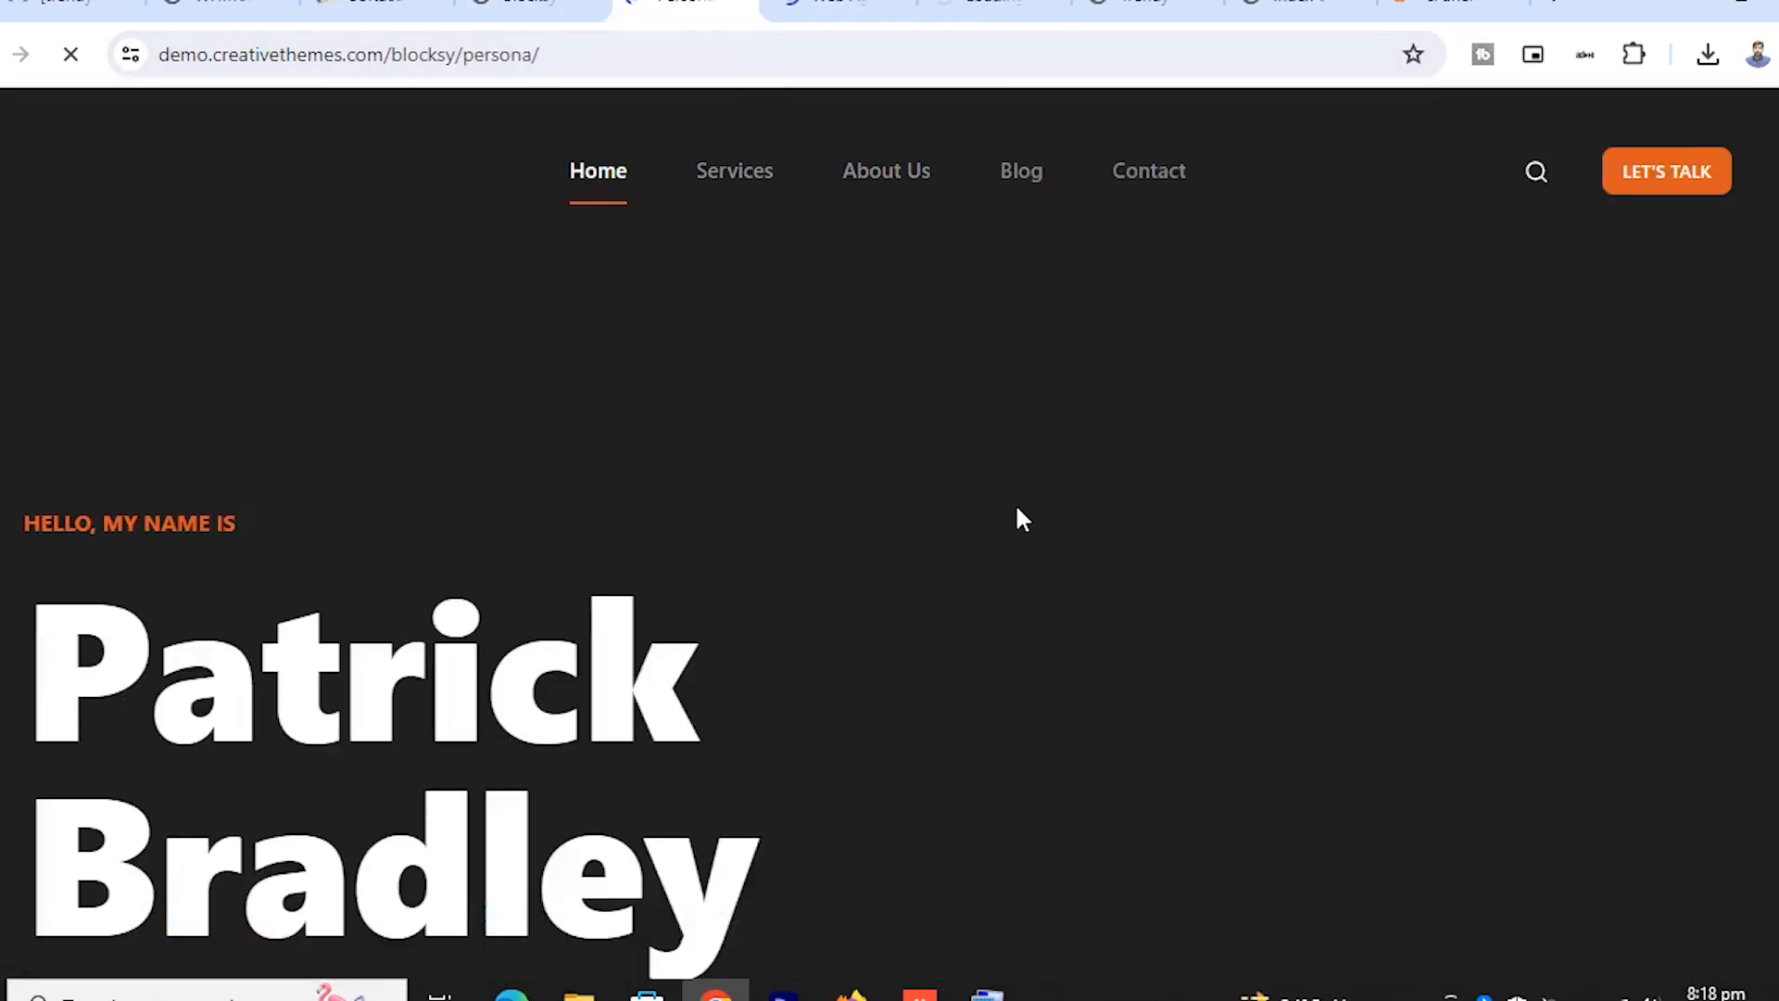
scroll(1013, 510, down, 5)
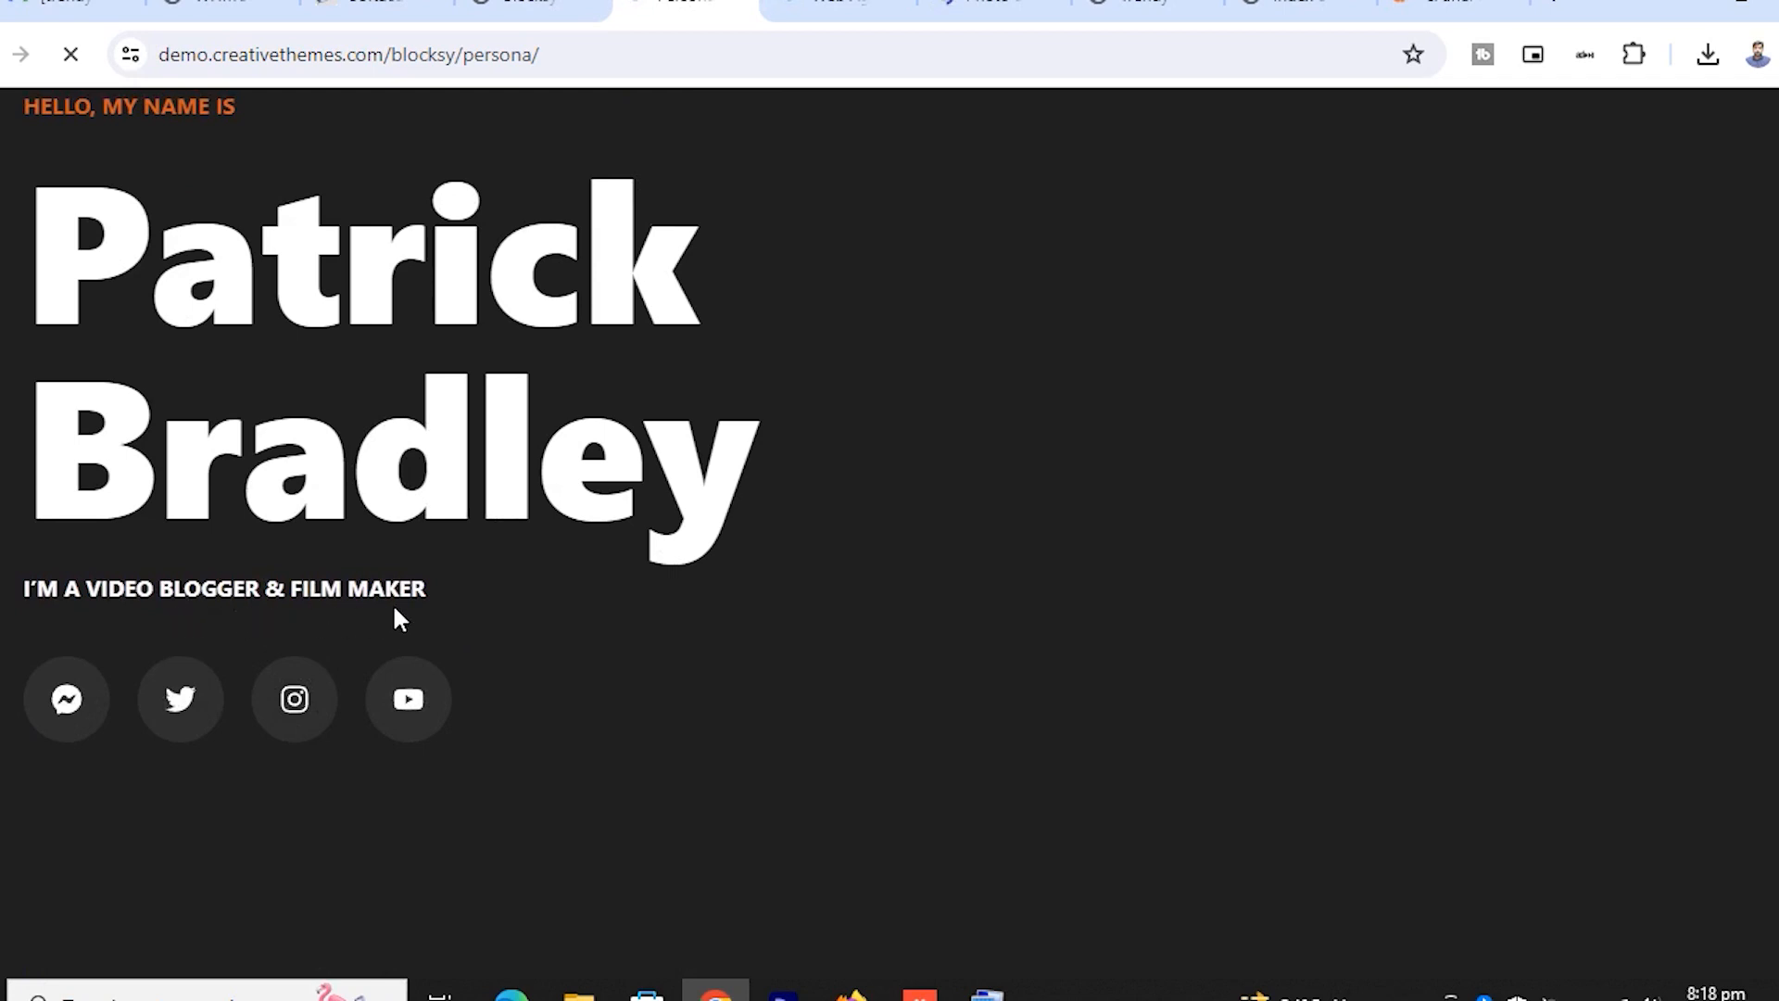
scroll(399, 589, up, 5)
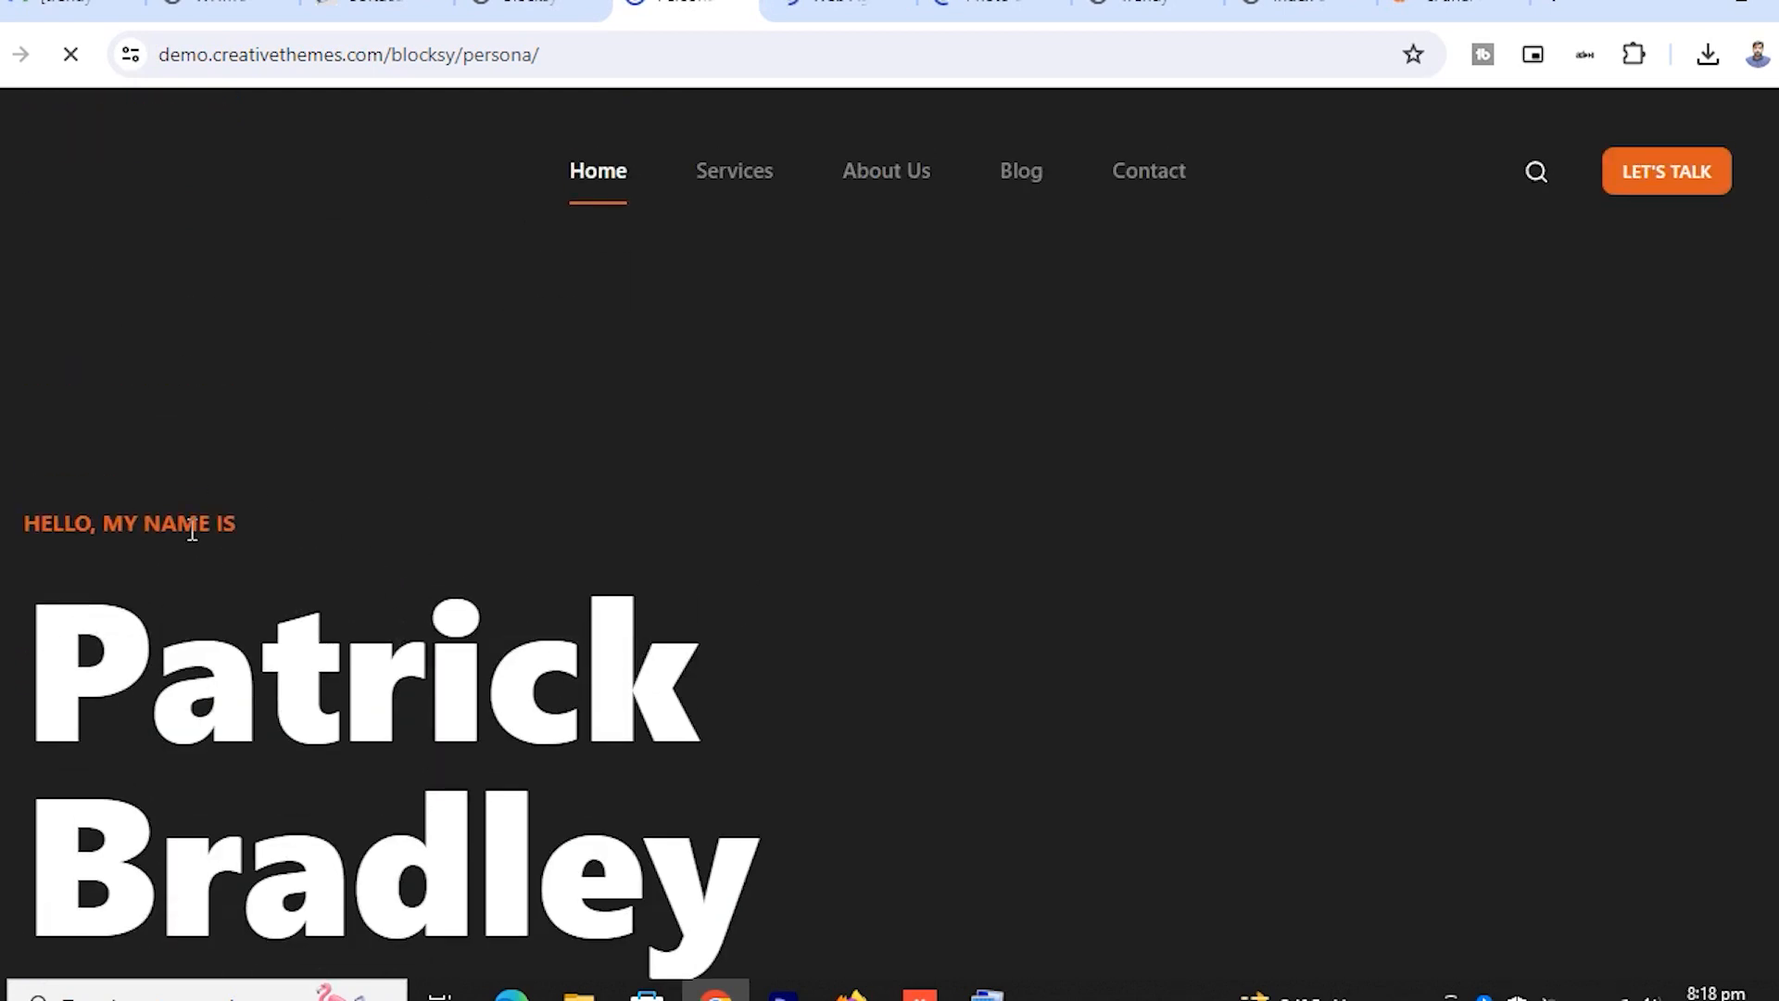
scroll(214, 493, down, 2)
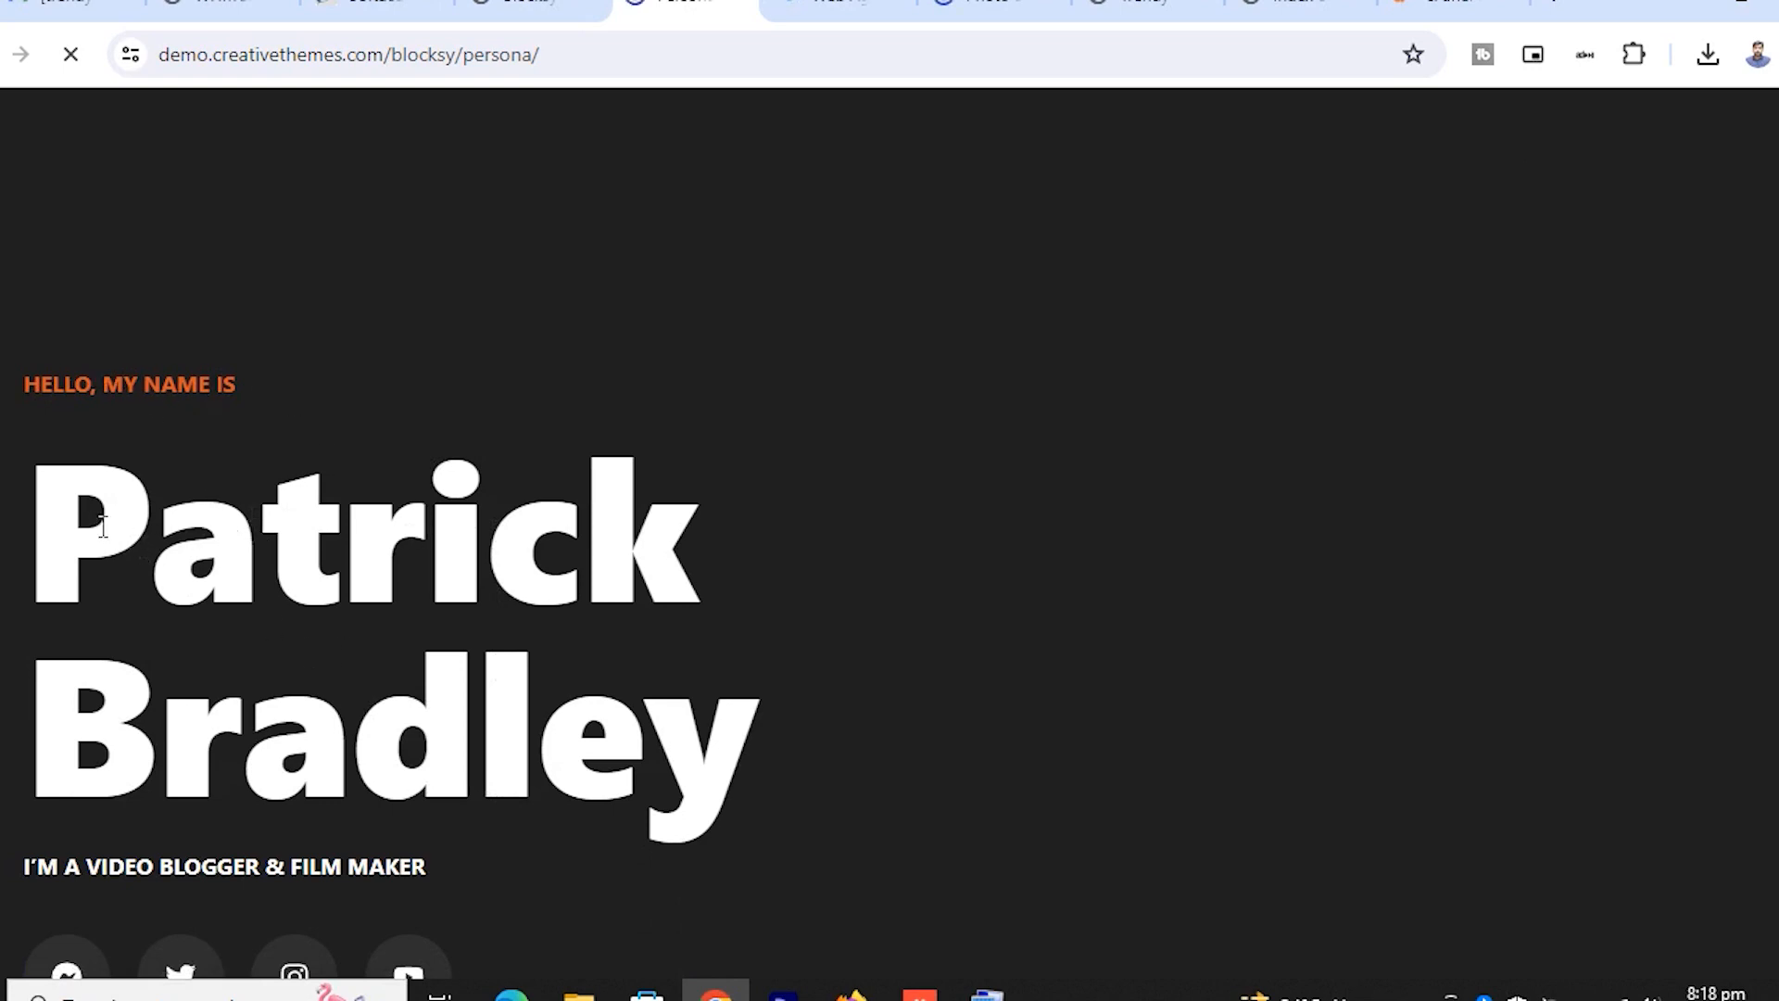
drag(103, 525, 670, 784)
drag(67, 519, 861, 693)
Compare the Web Agency and Photo Studio demos, then return to the Blocksy Starter Sites page
click(885, 8)
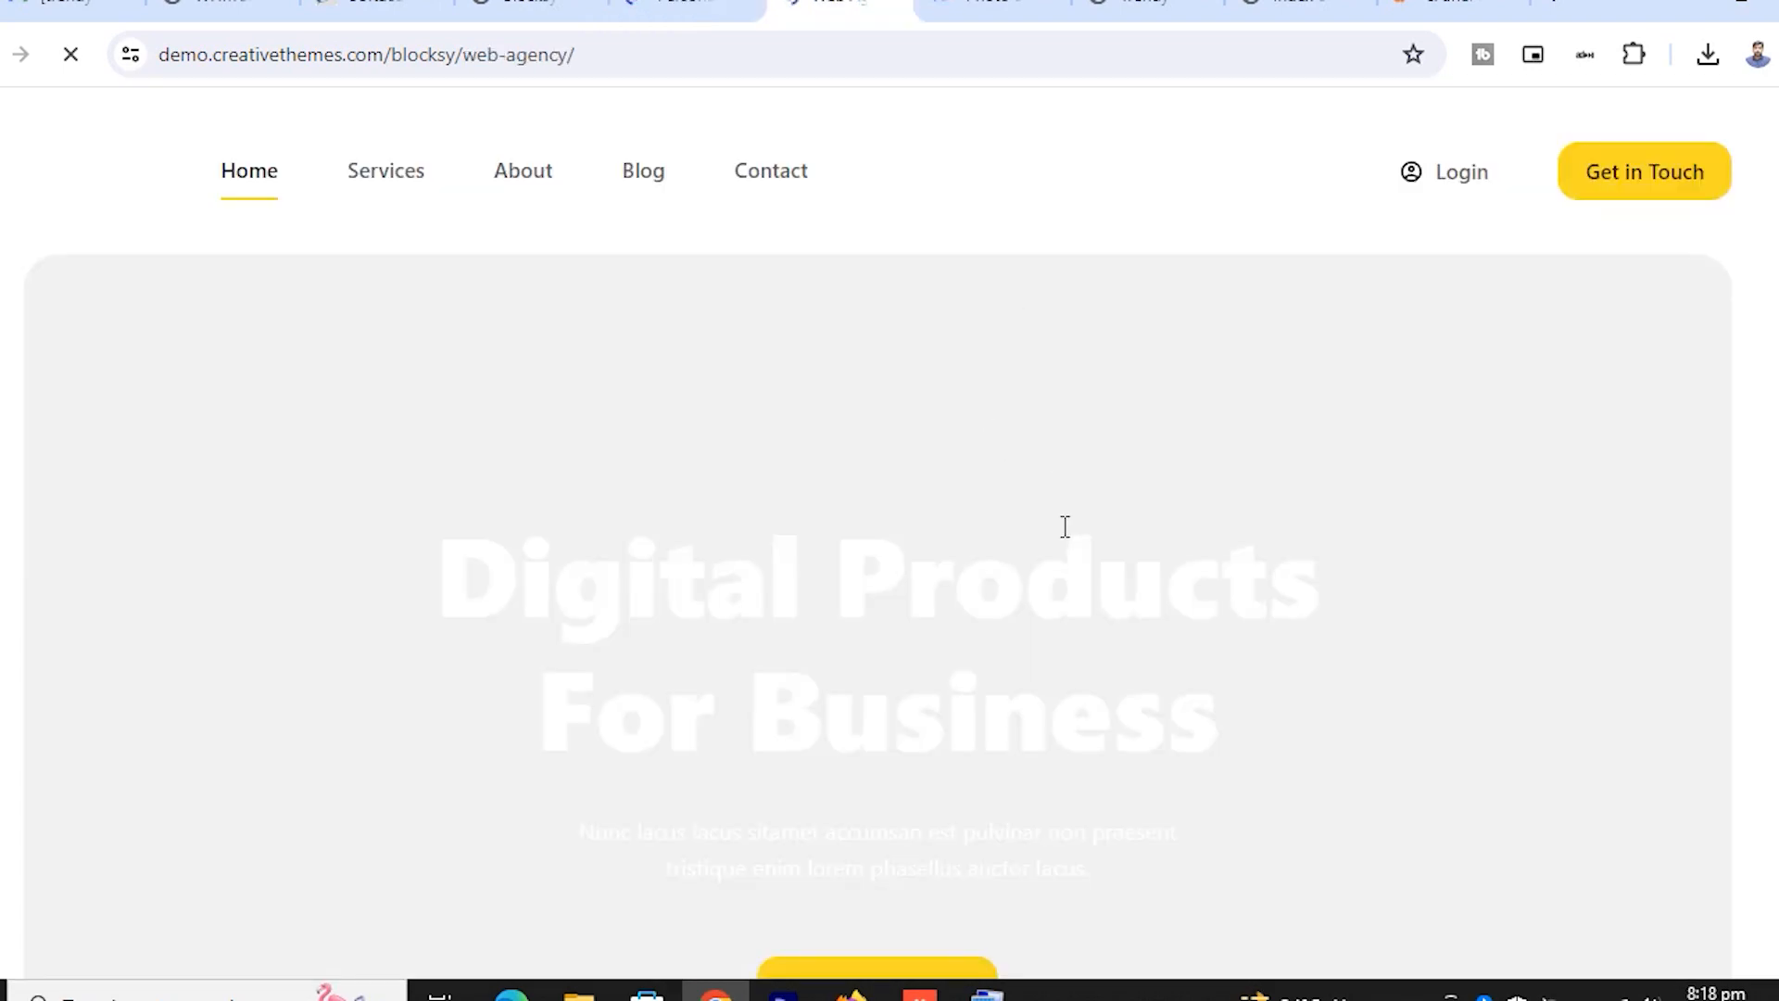
scroll(1065, 526, down, 10)
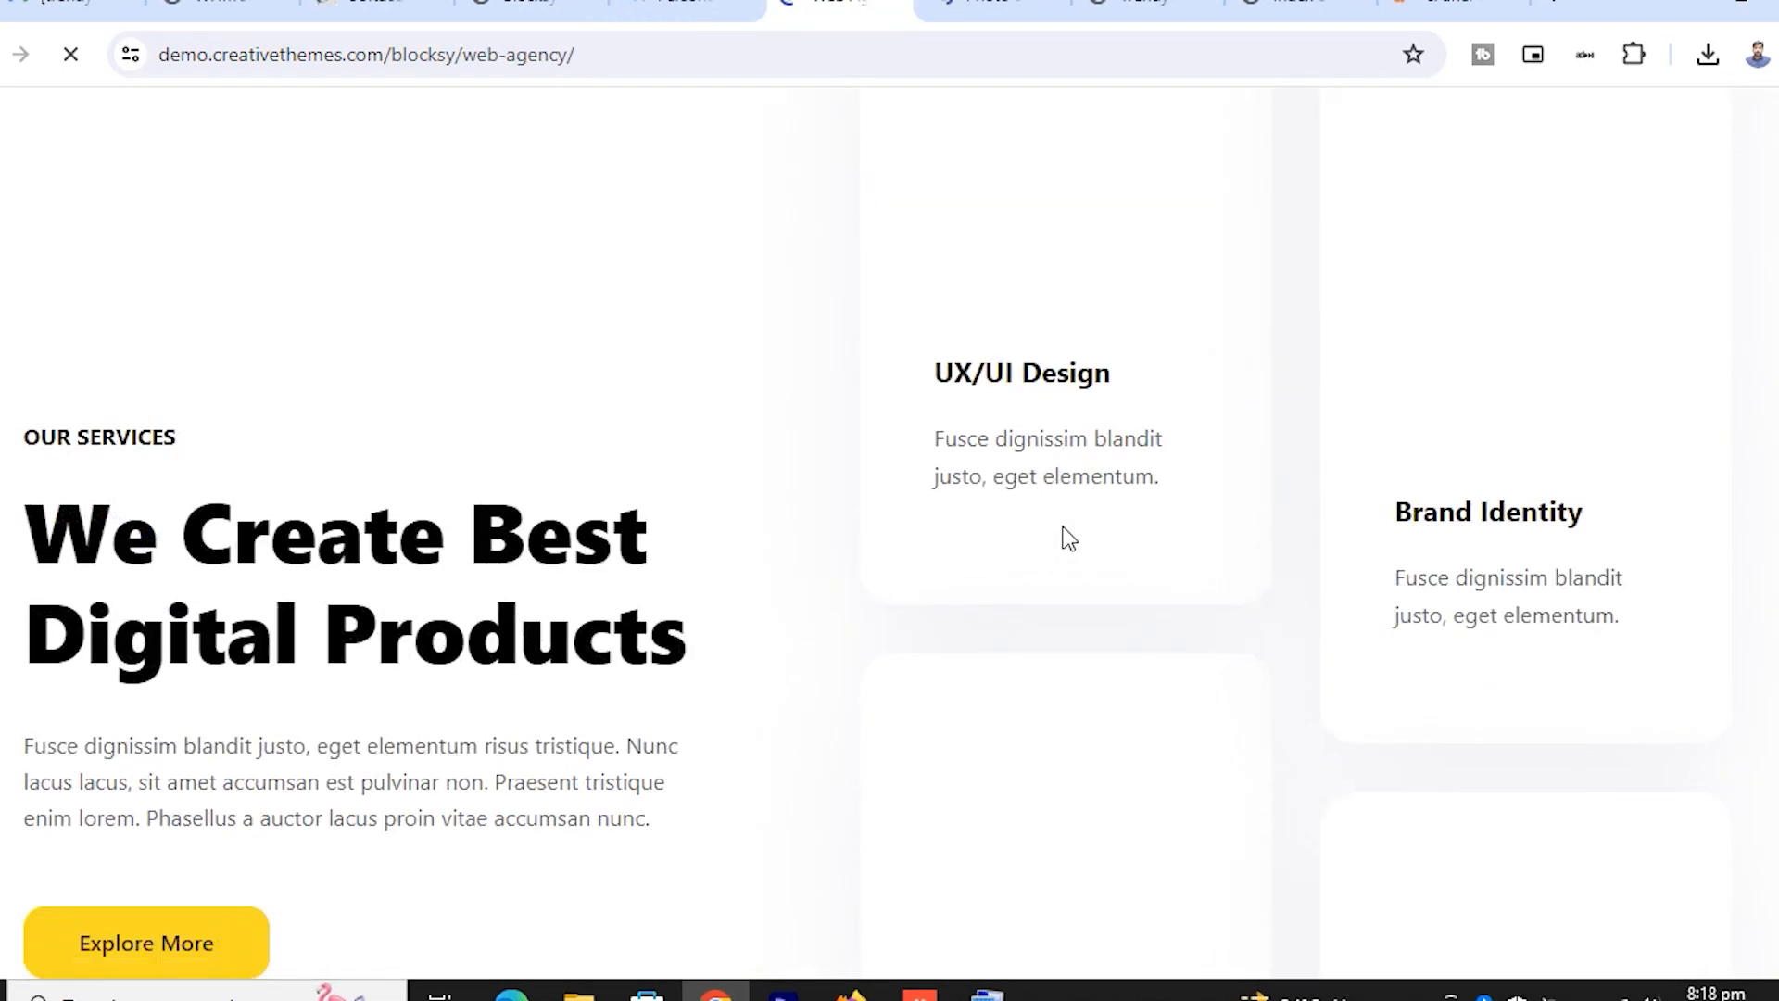
scroll(1066, 538, down, 8)
scroll(1066, 538, up, 9)
click(1017, 5)
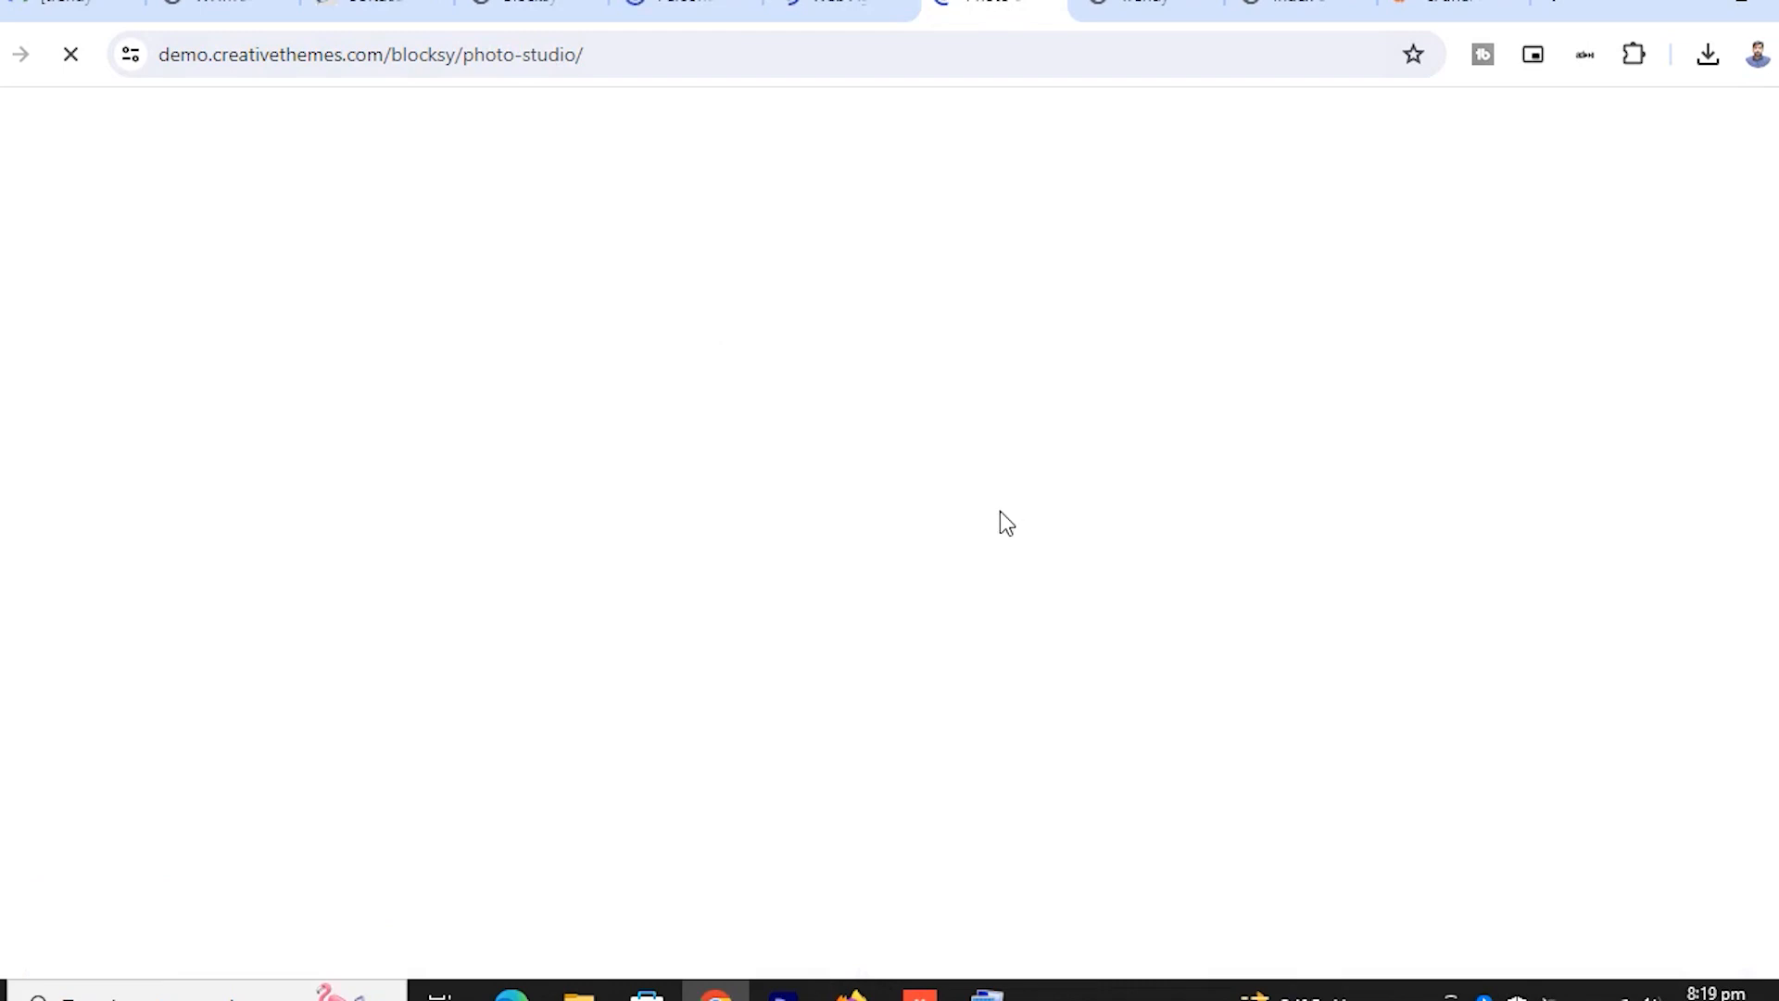
click(682, 5)
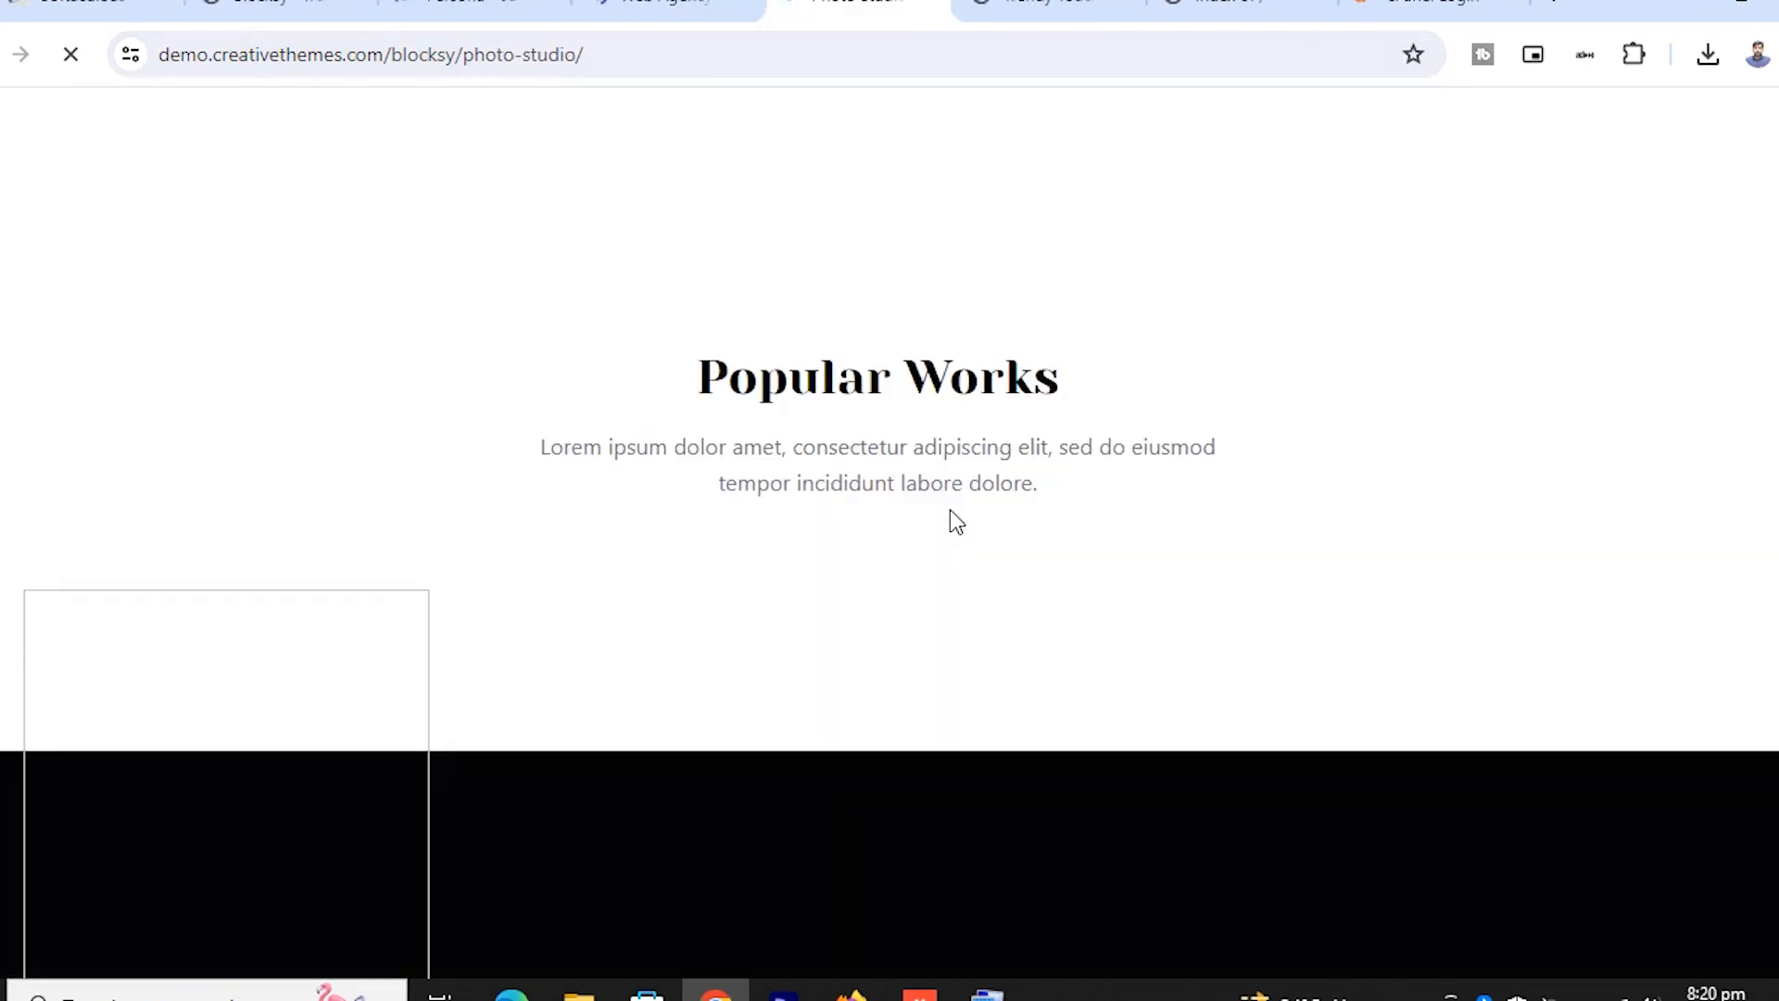
scroll(950, 512, down, 7)
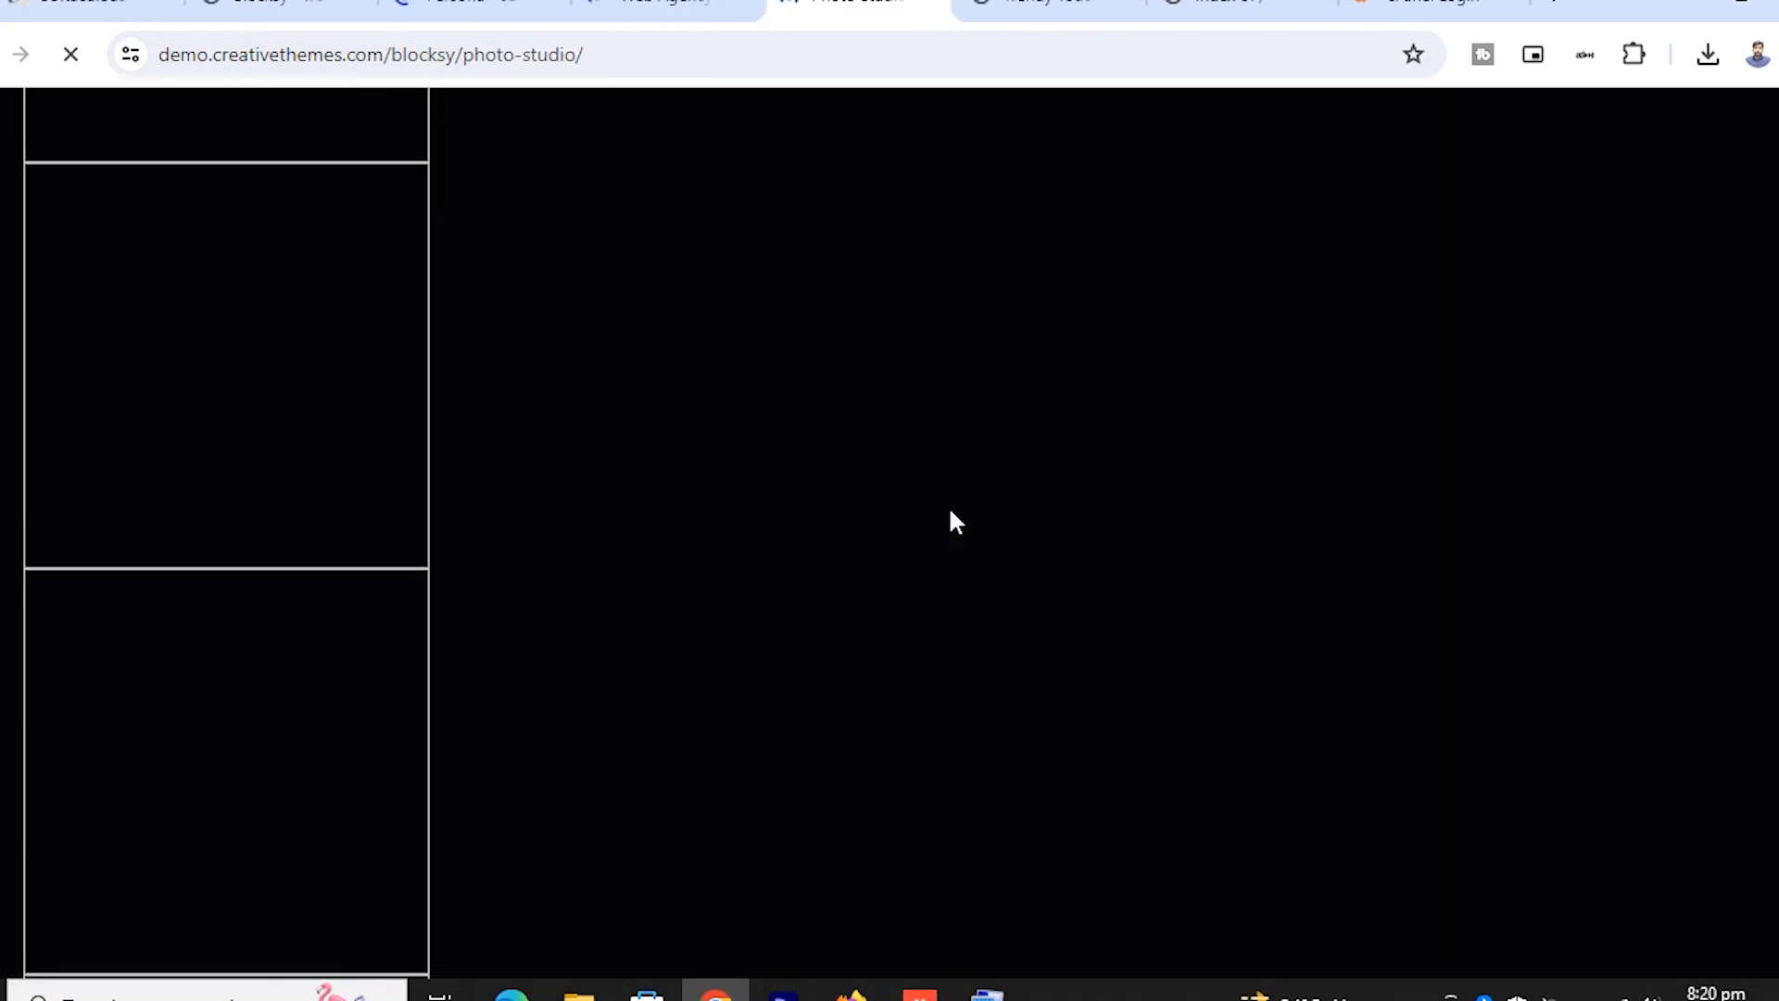
scroll(957, 522, up, 10)
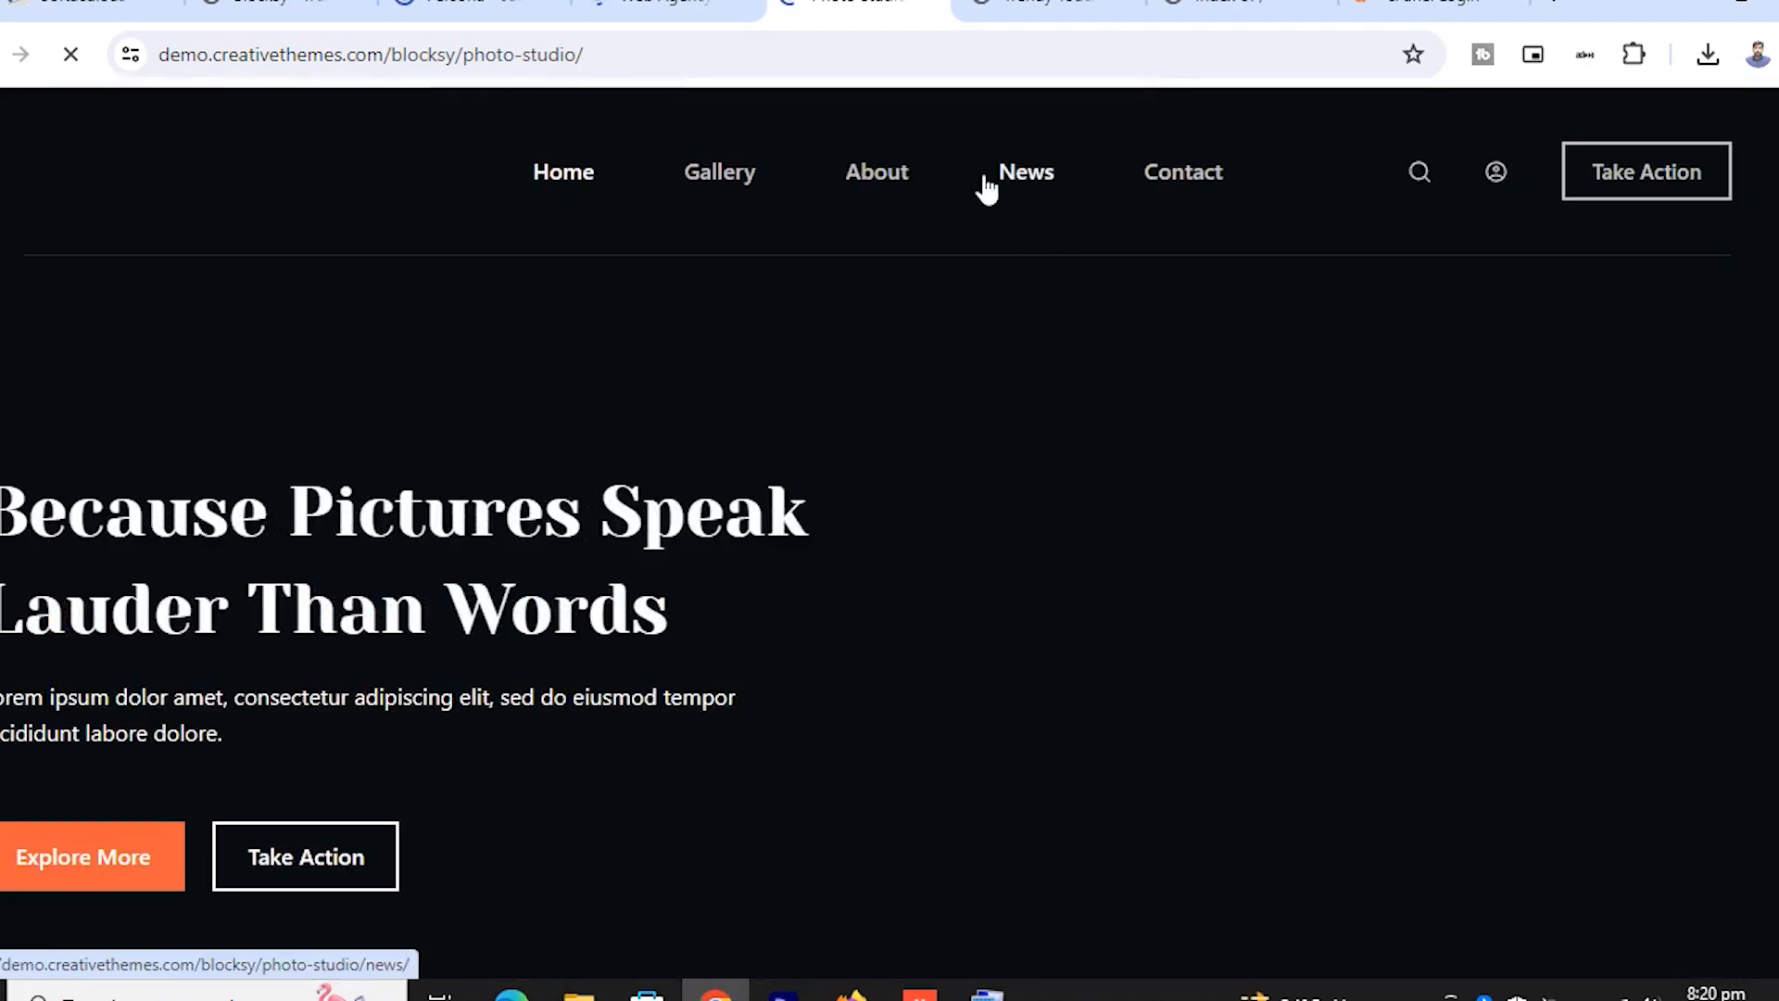
key(ctrl+shift+Tab)
key(ctrl+shift+Tab)
key(ctrl+shift+Tab)
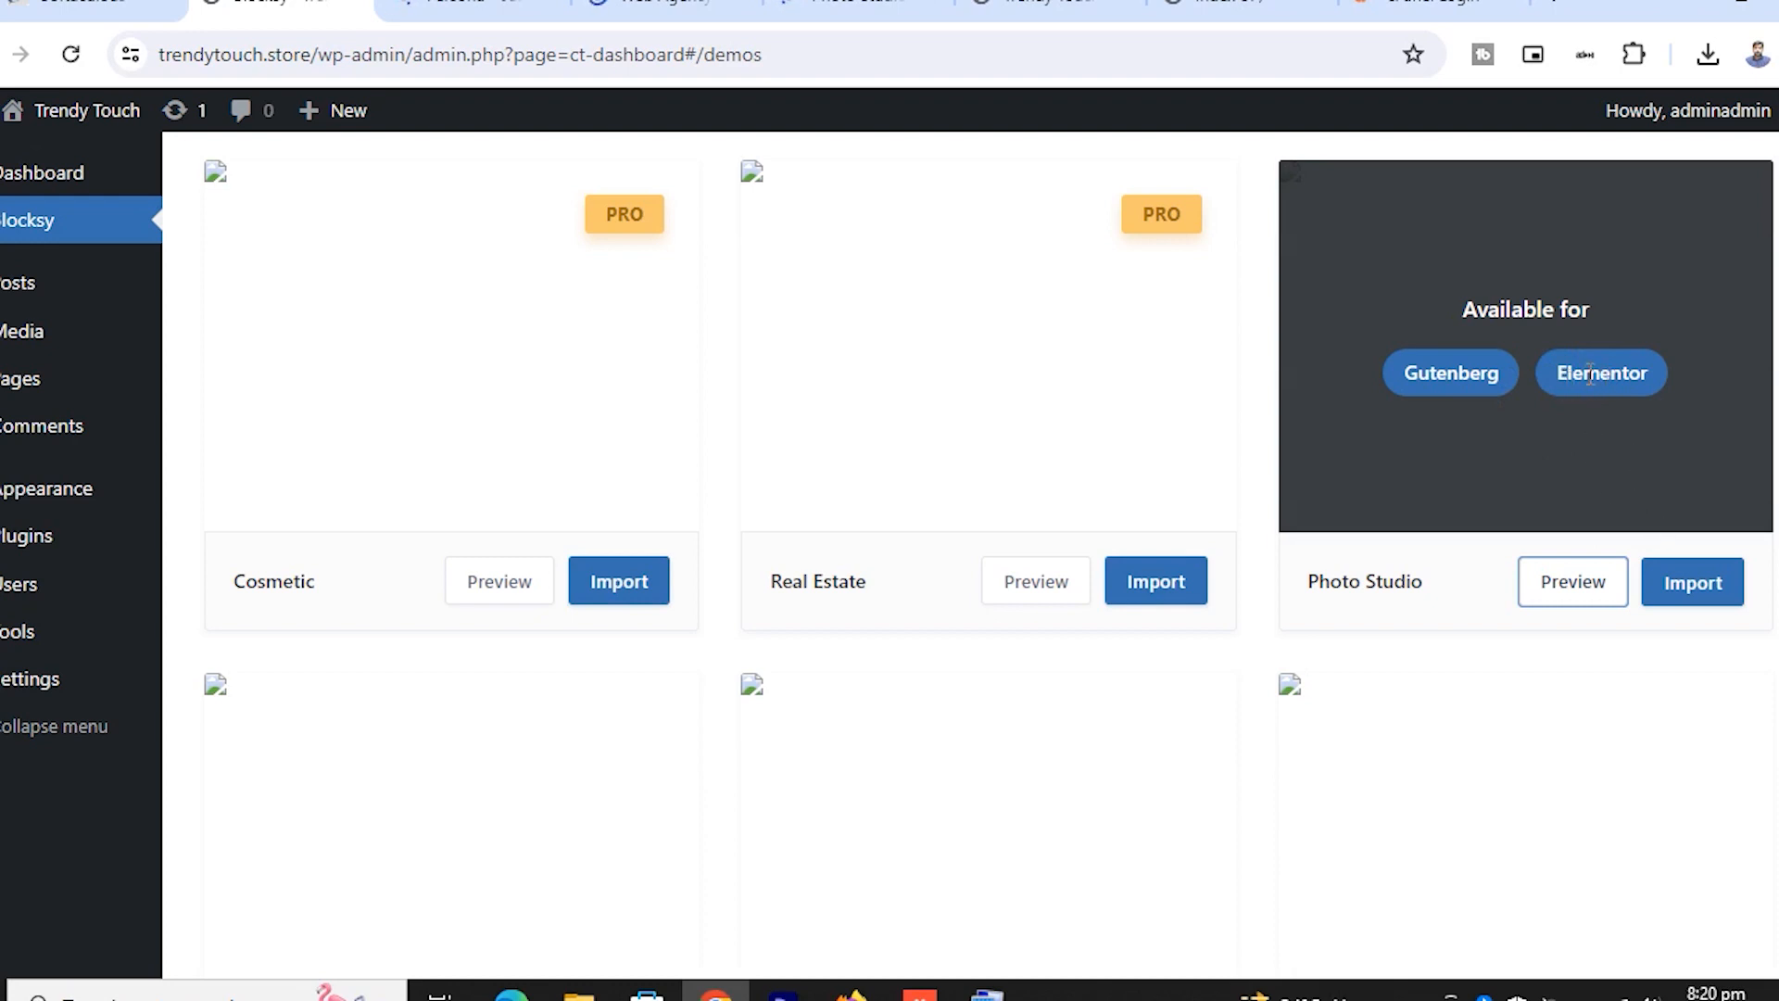
Import Photo Studio with the child theme and Elementor builder, accepting the required plugins and content install
click(1694, 593)
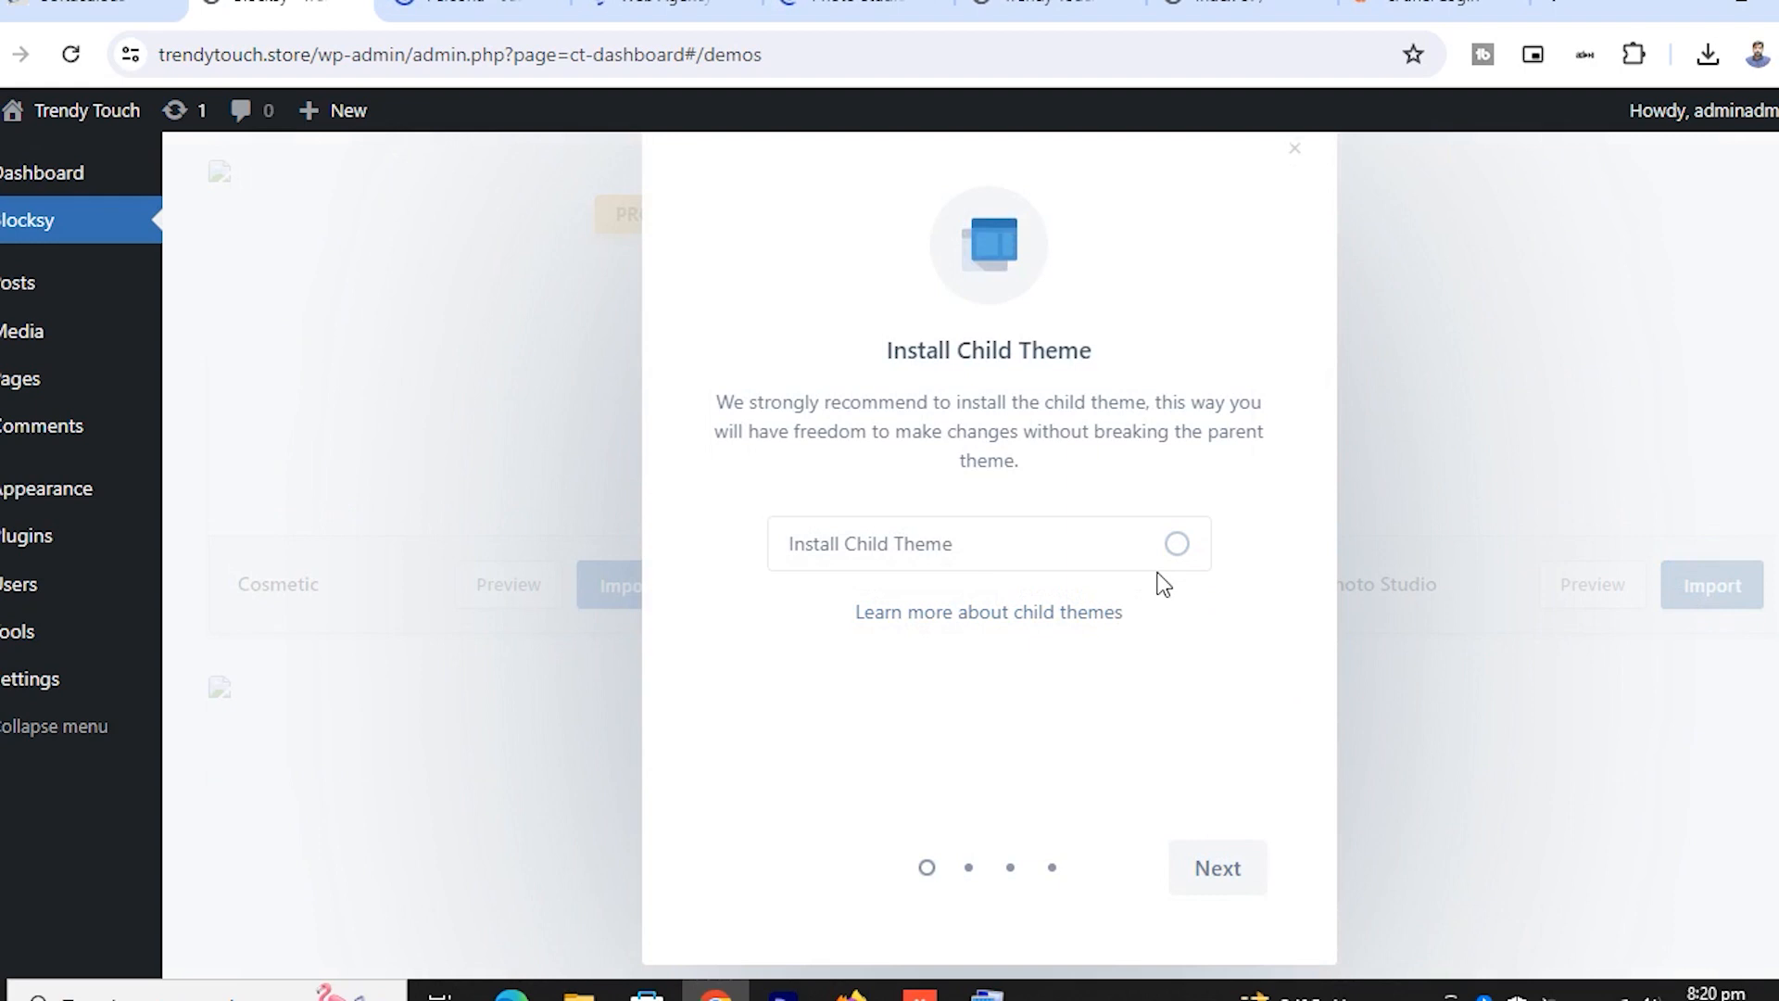
click(1175, 546)
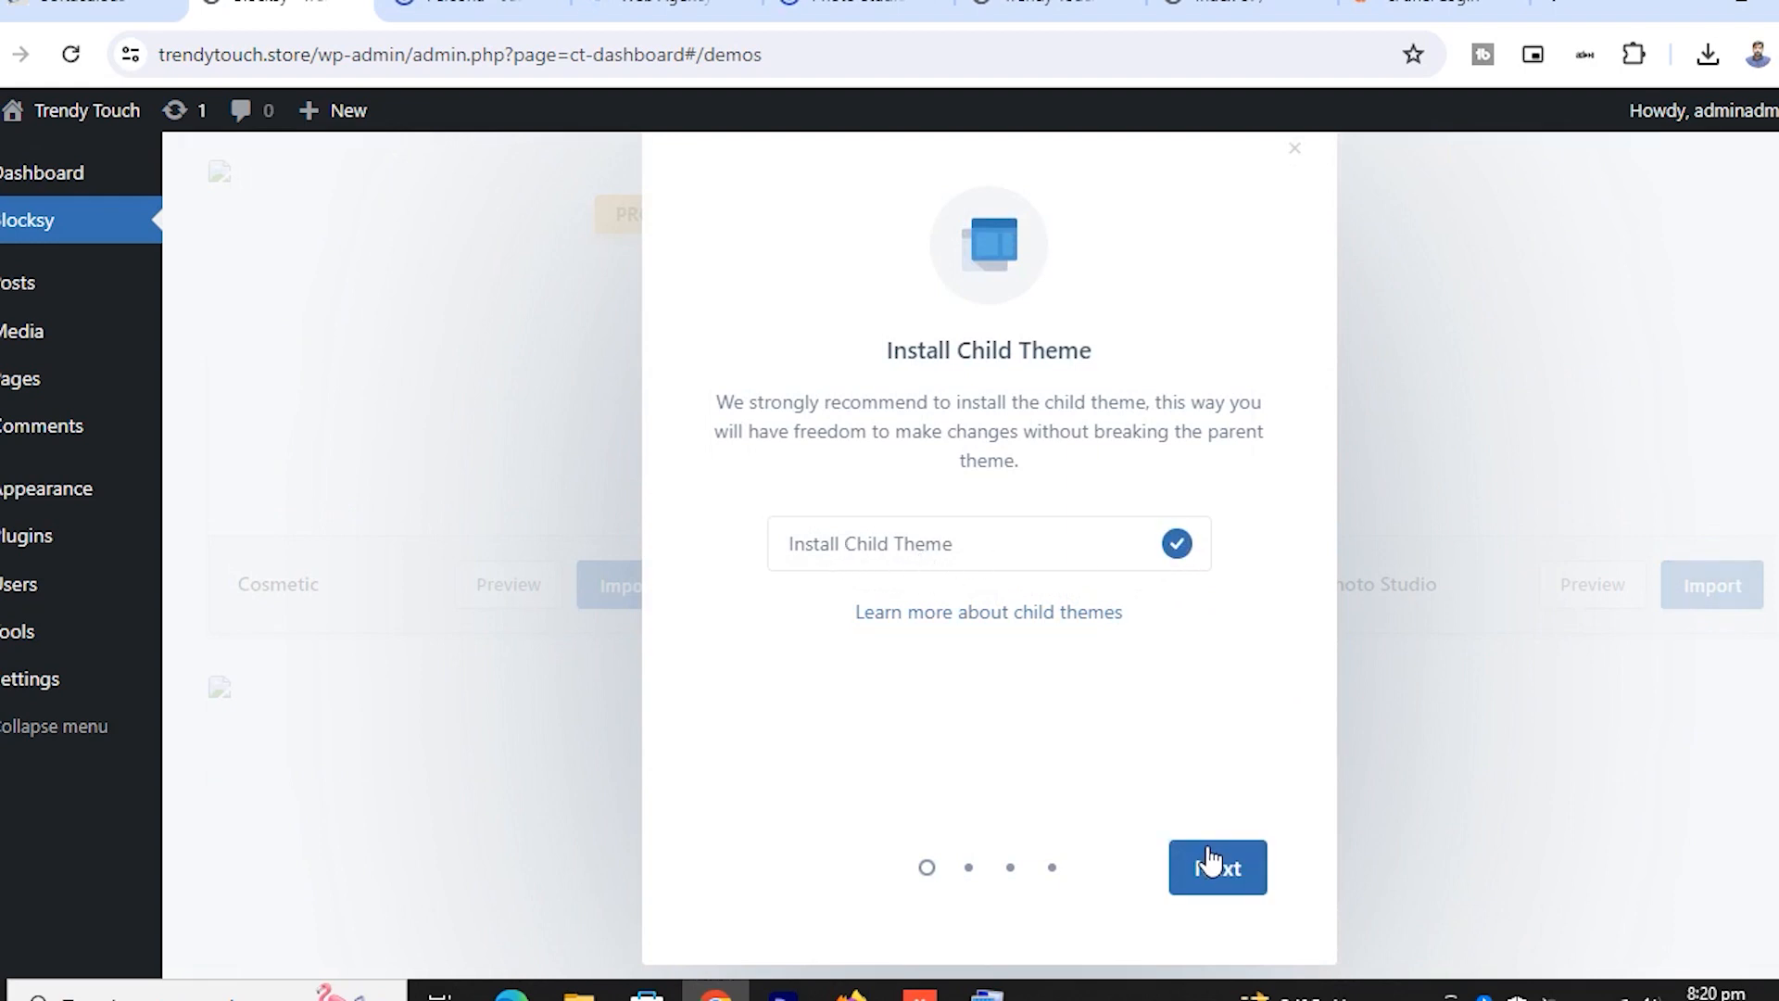
click(1215, 866)
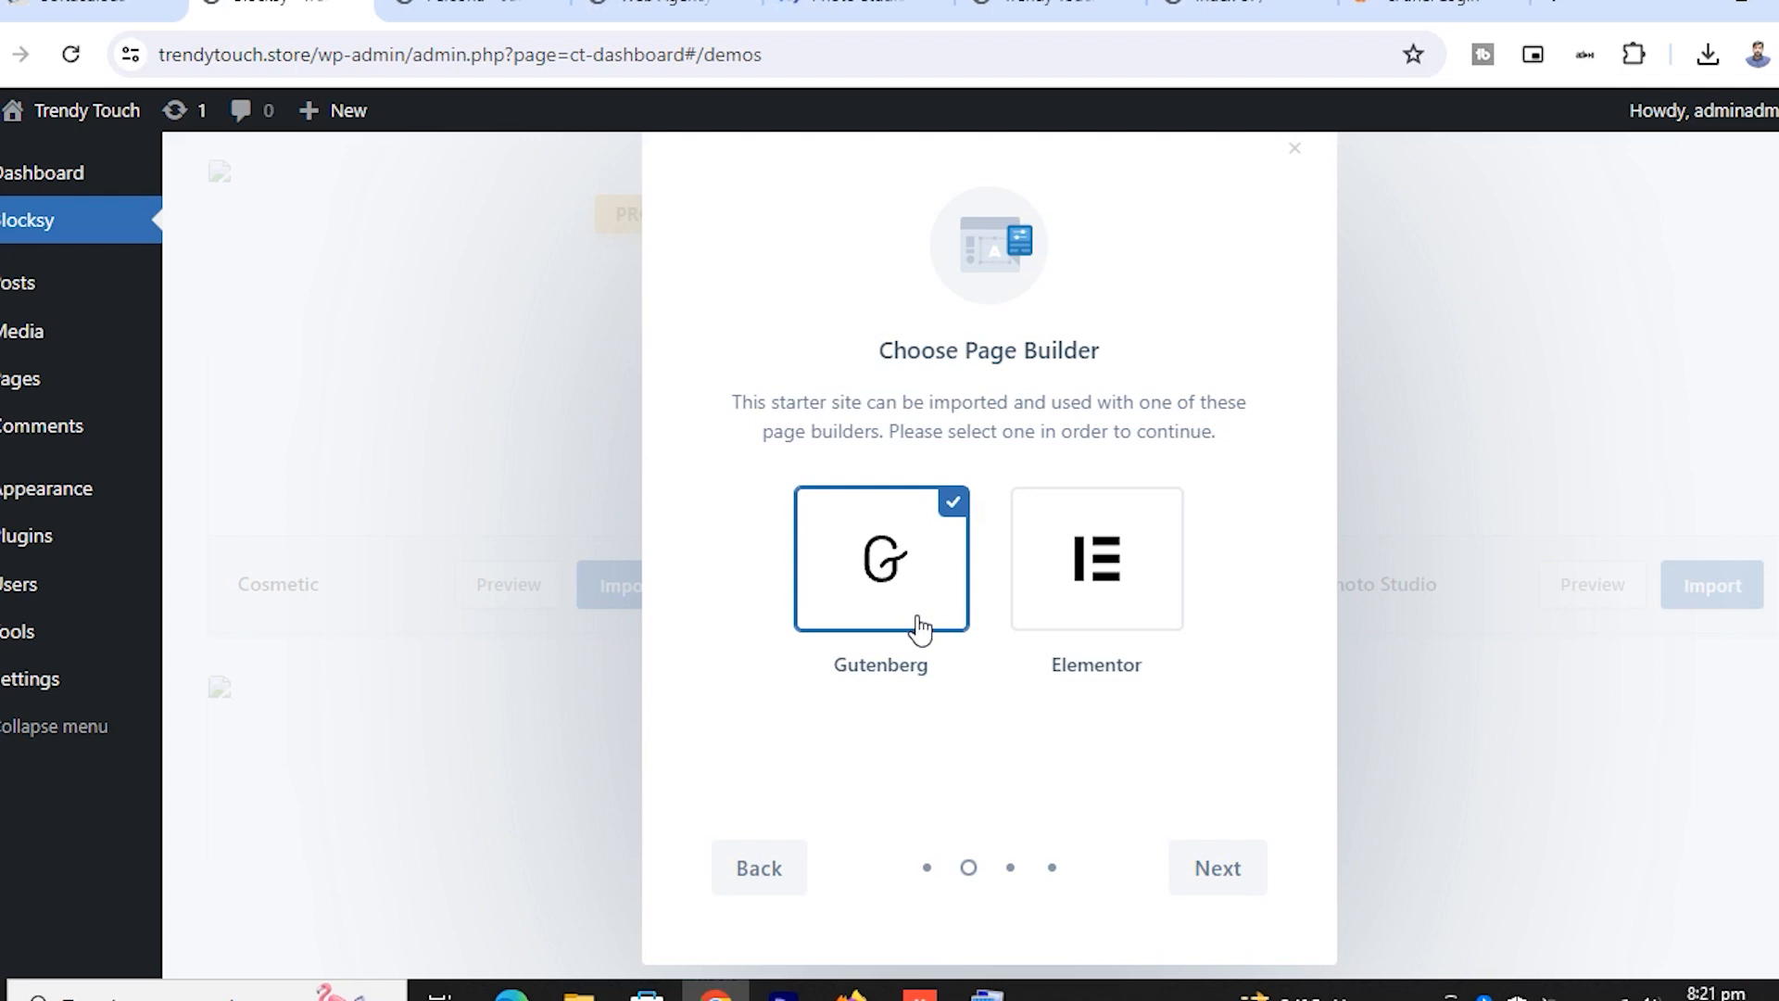
click(1097, 610)
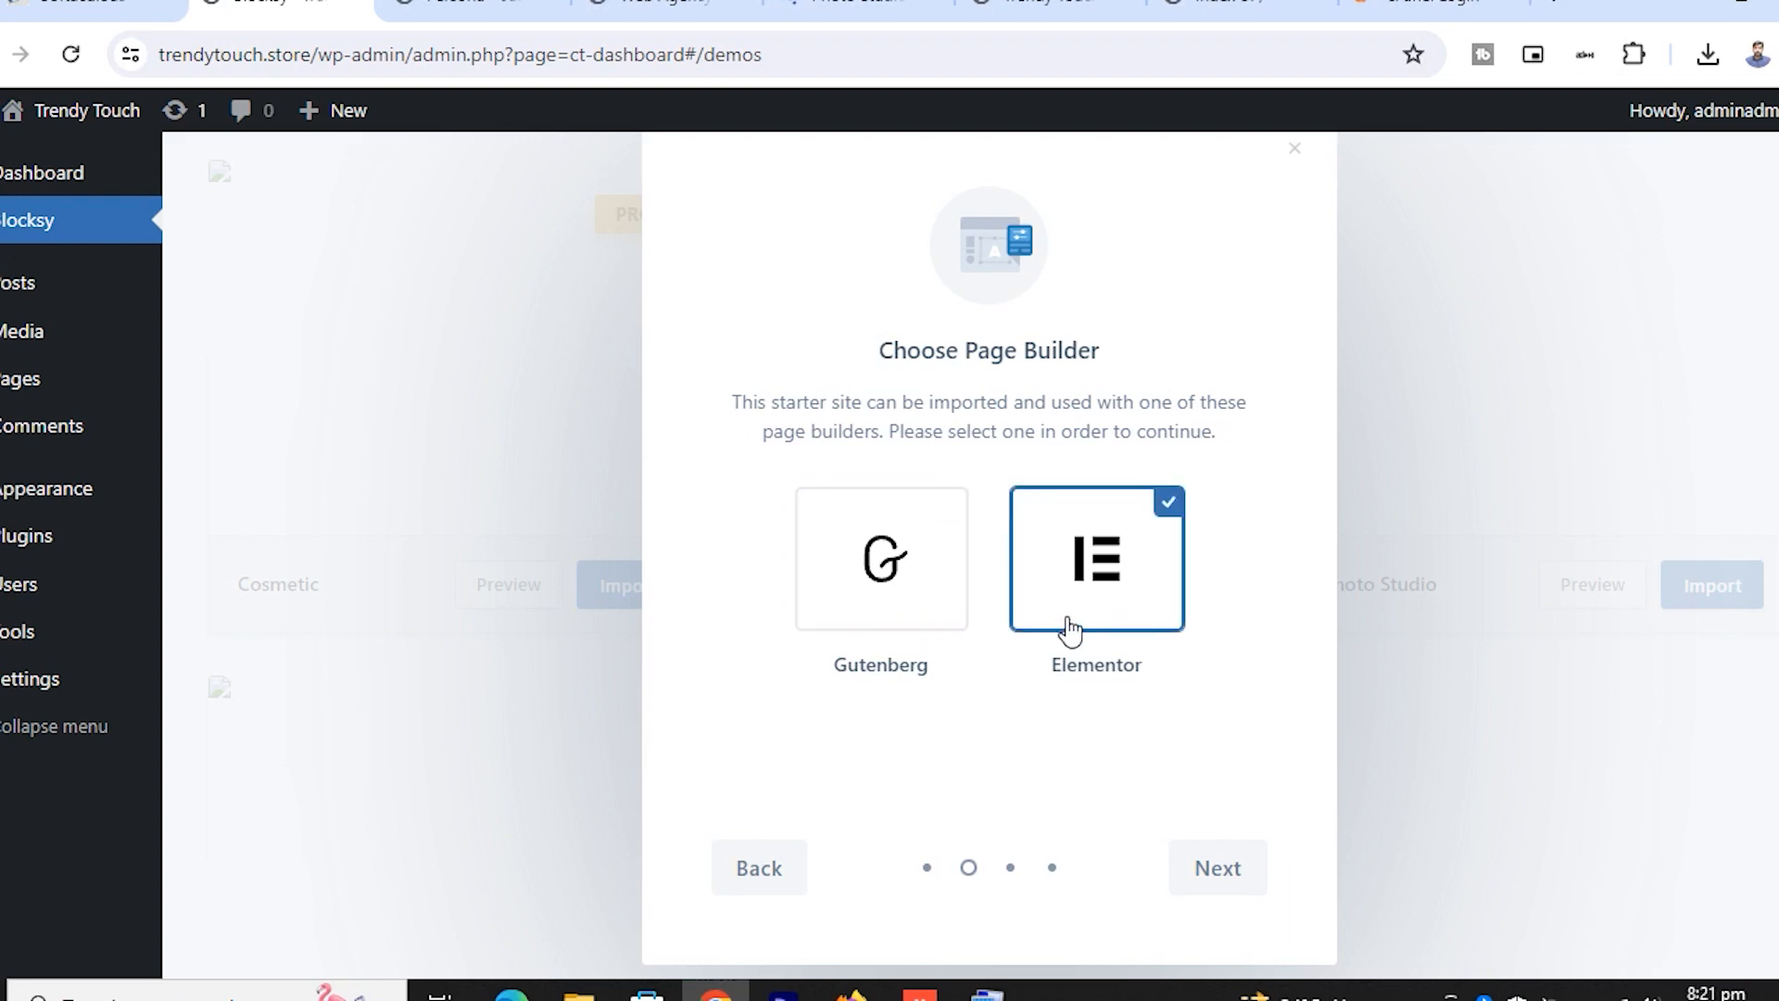
click(1216, 870)
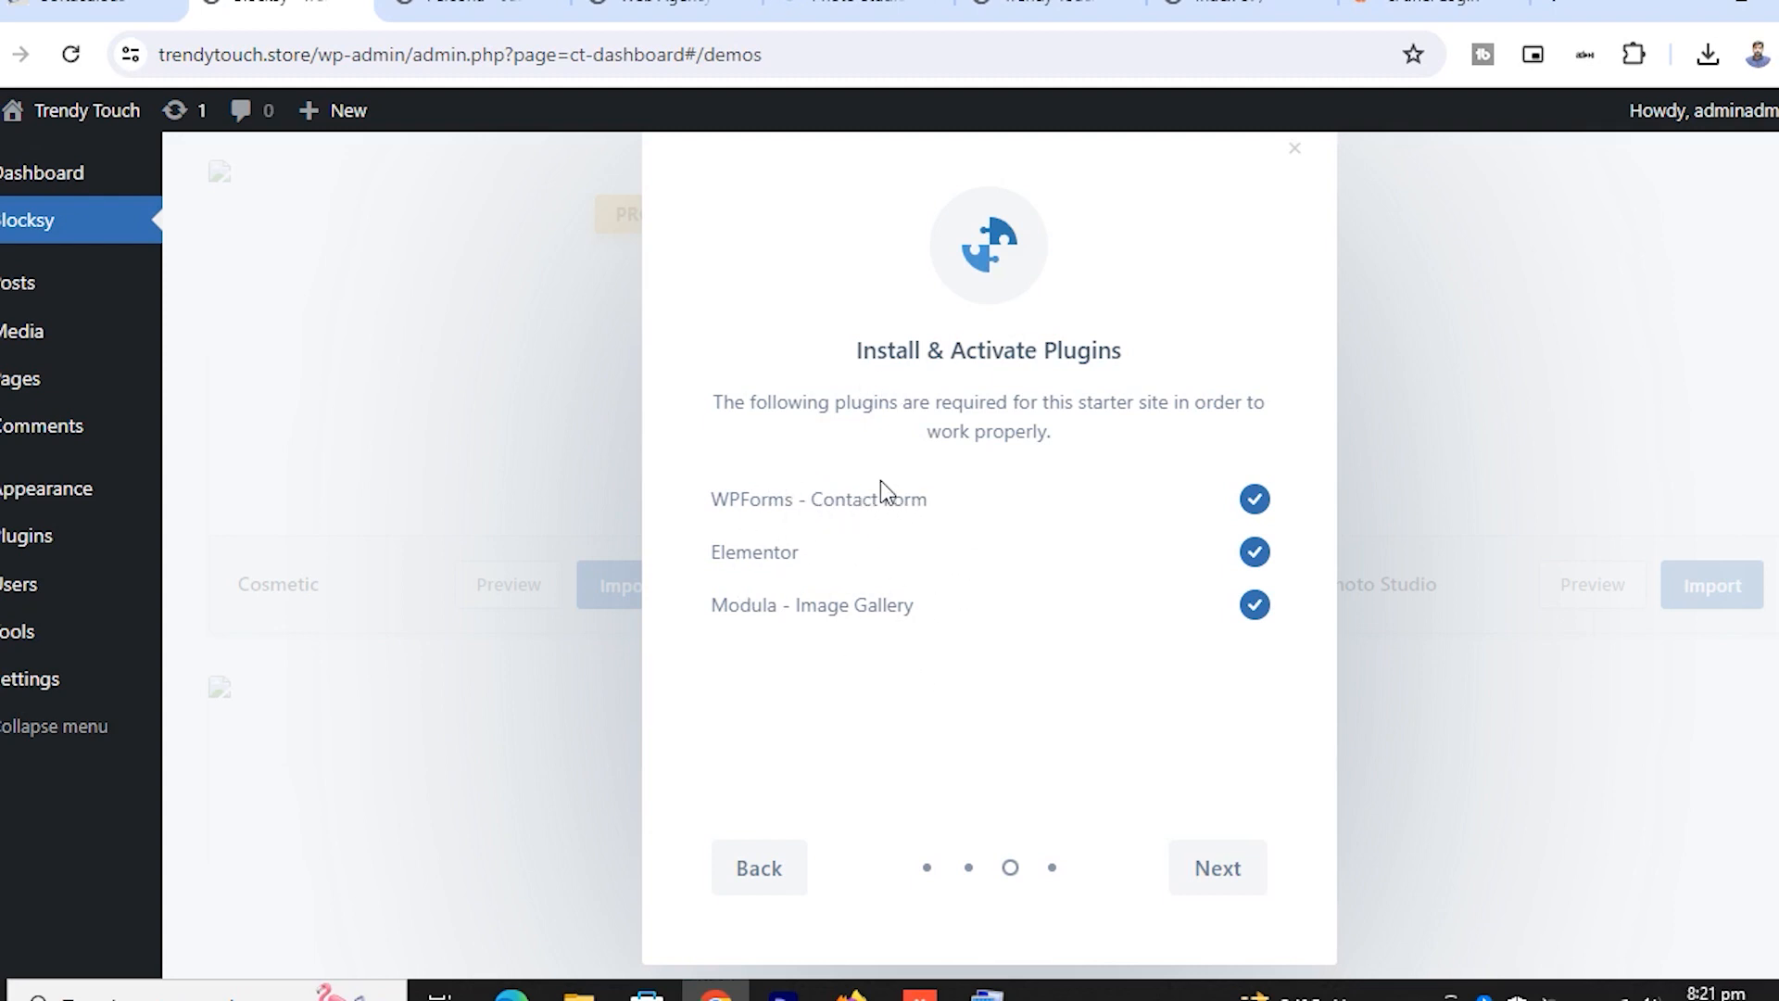
click(1225, 876)
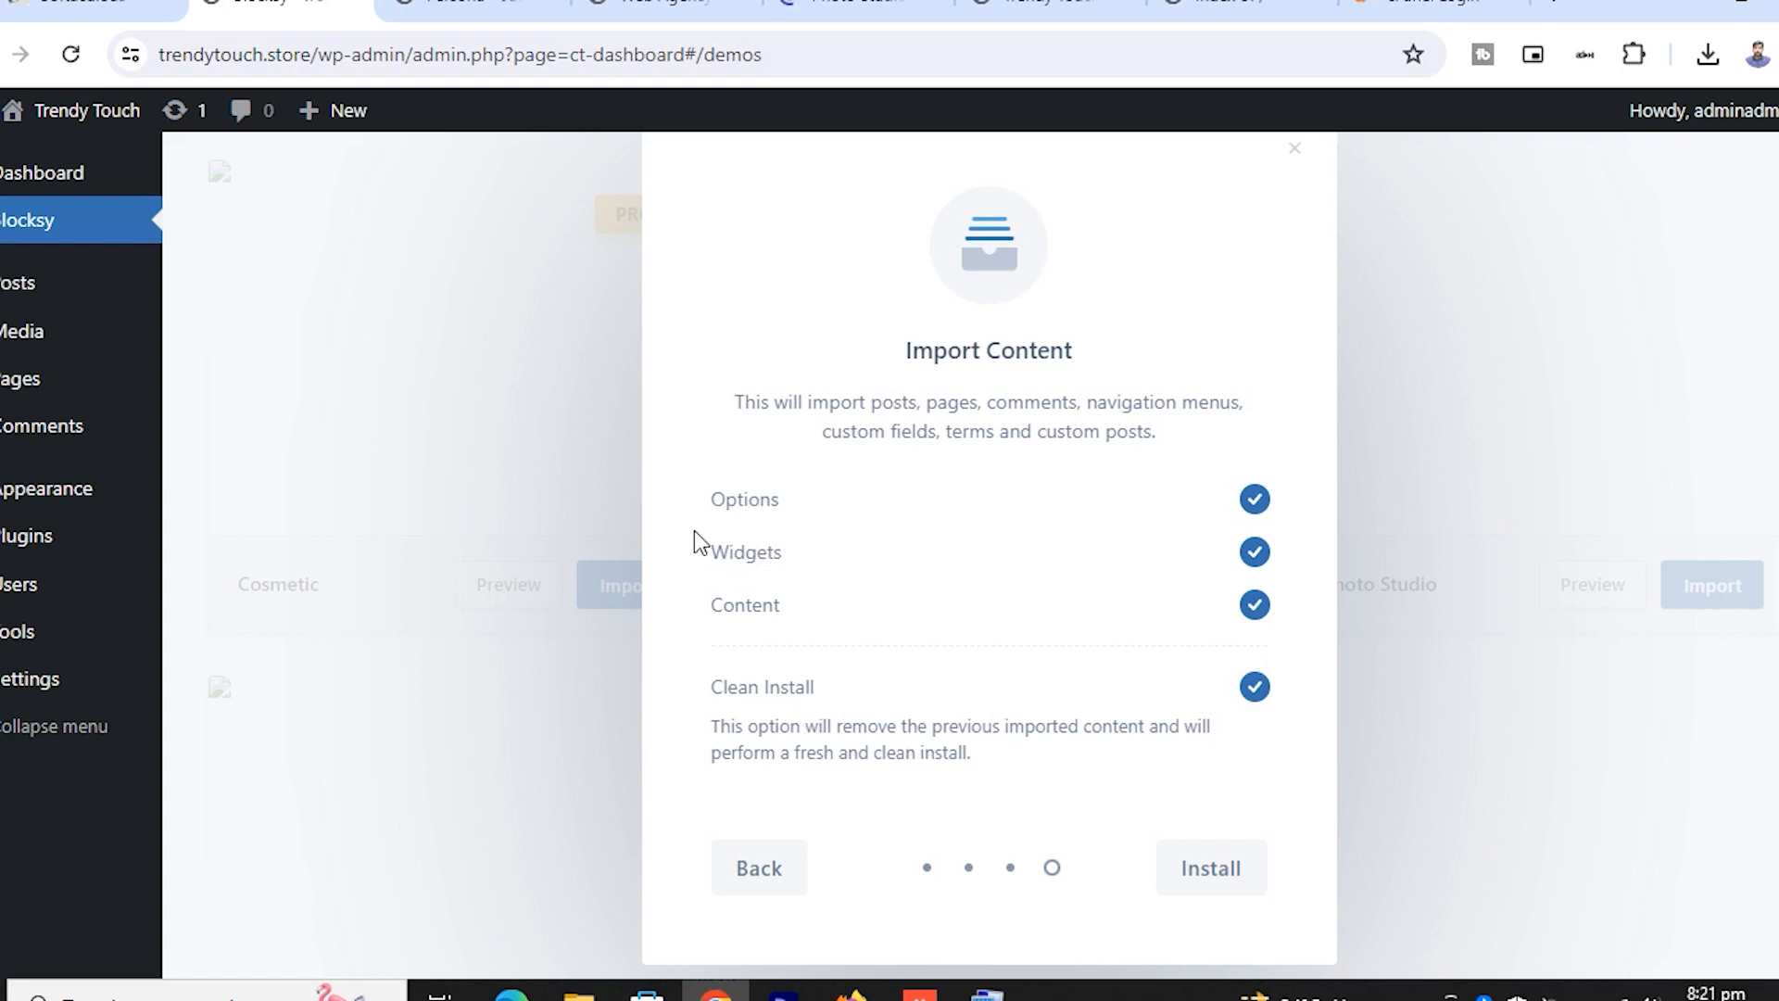
click(1207, 871)
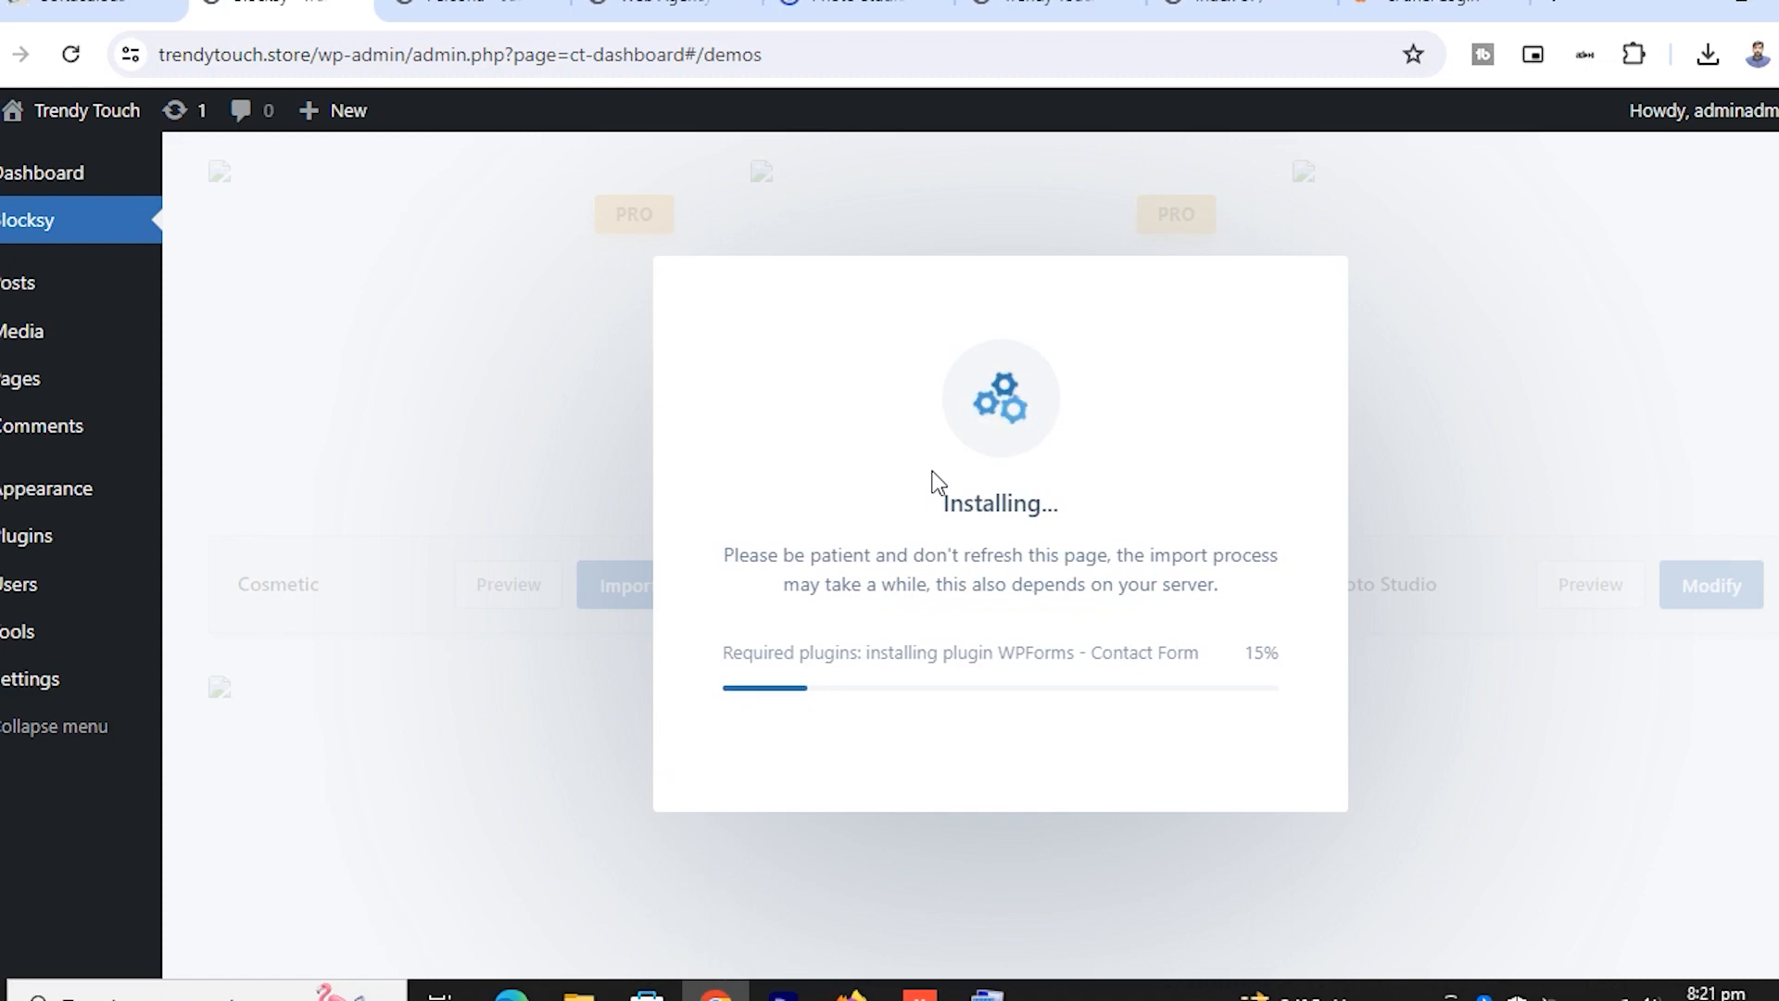
click(732, 9)
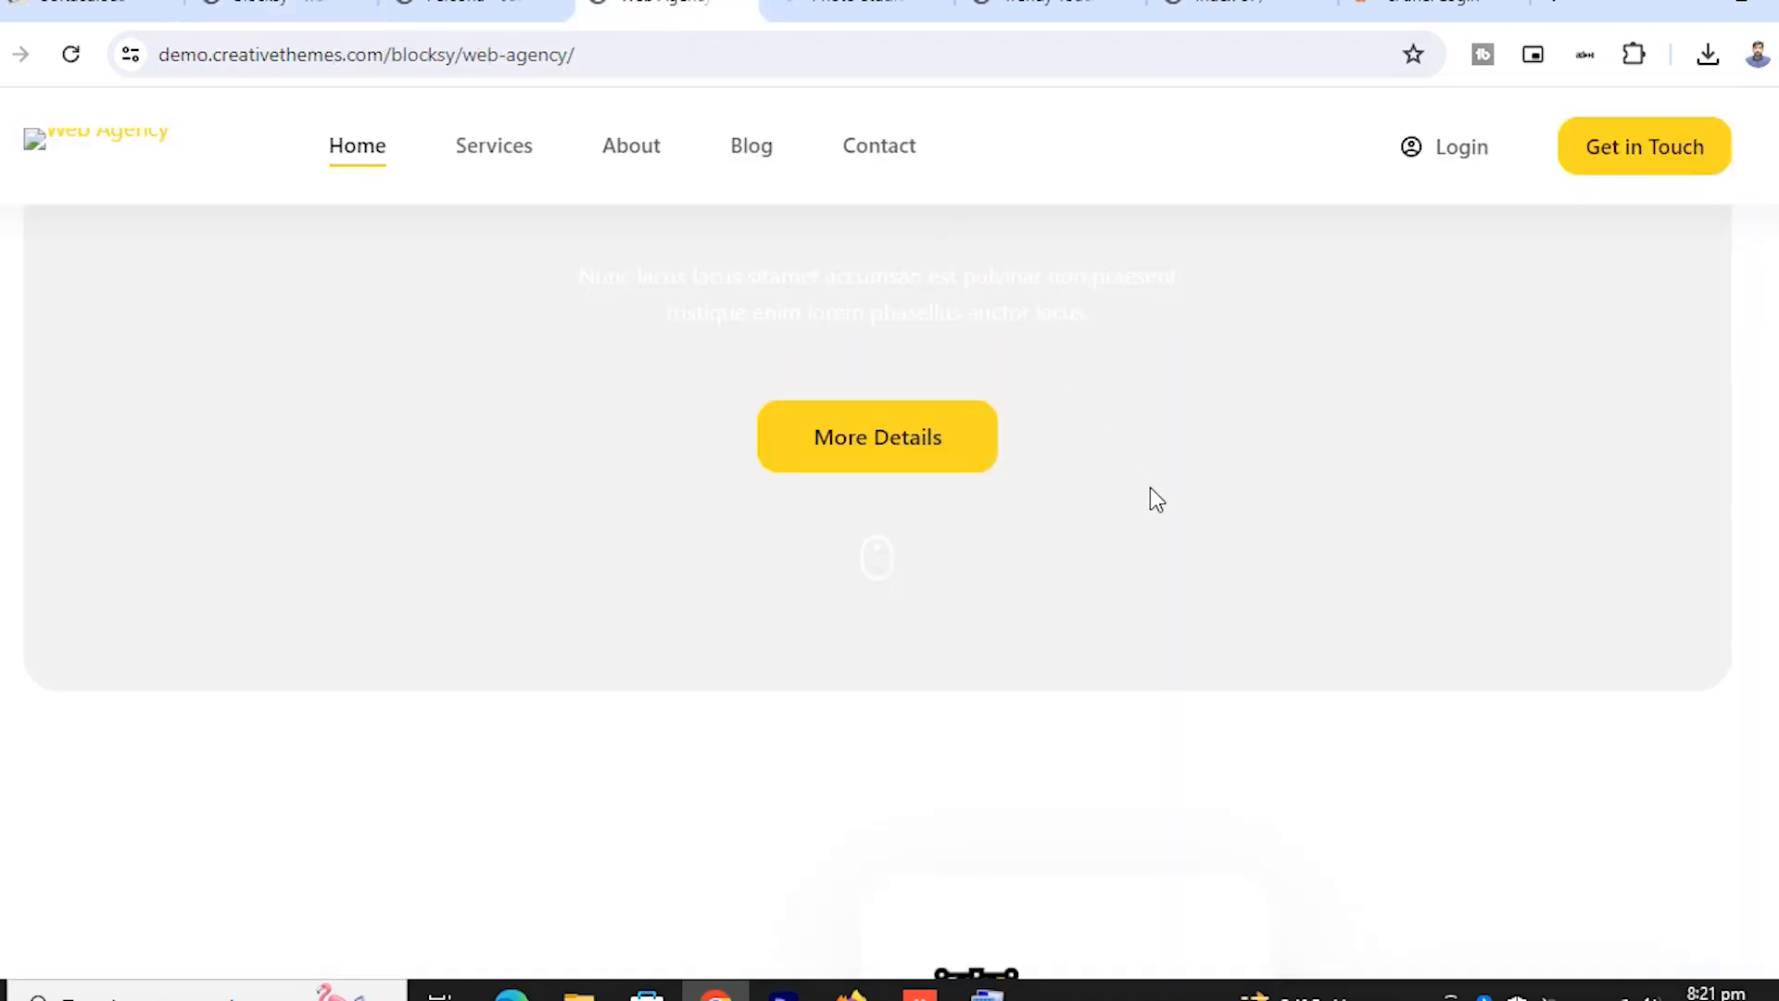
scroll(1157, 500, down, 15)
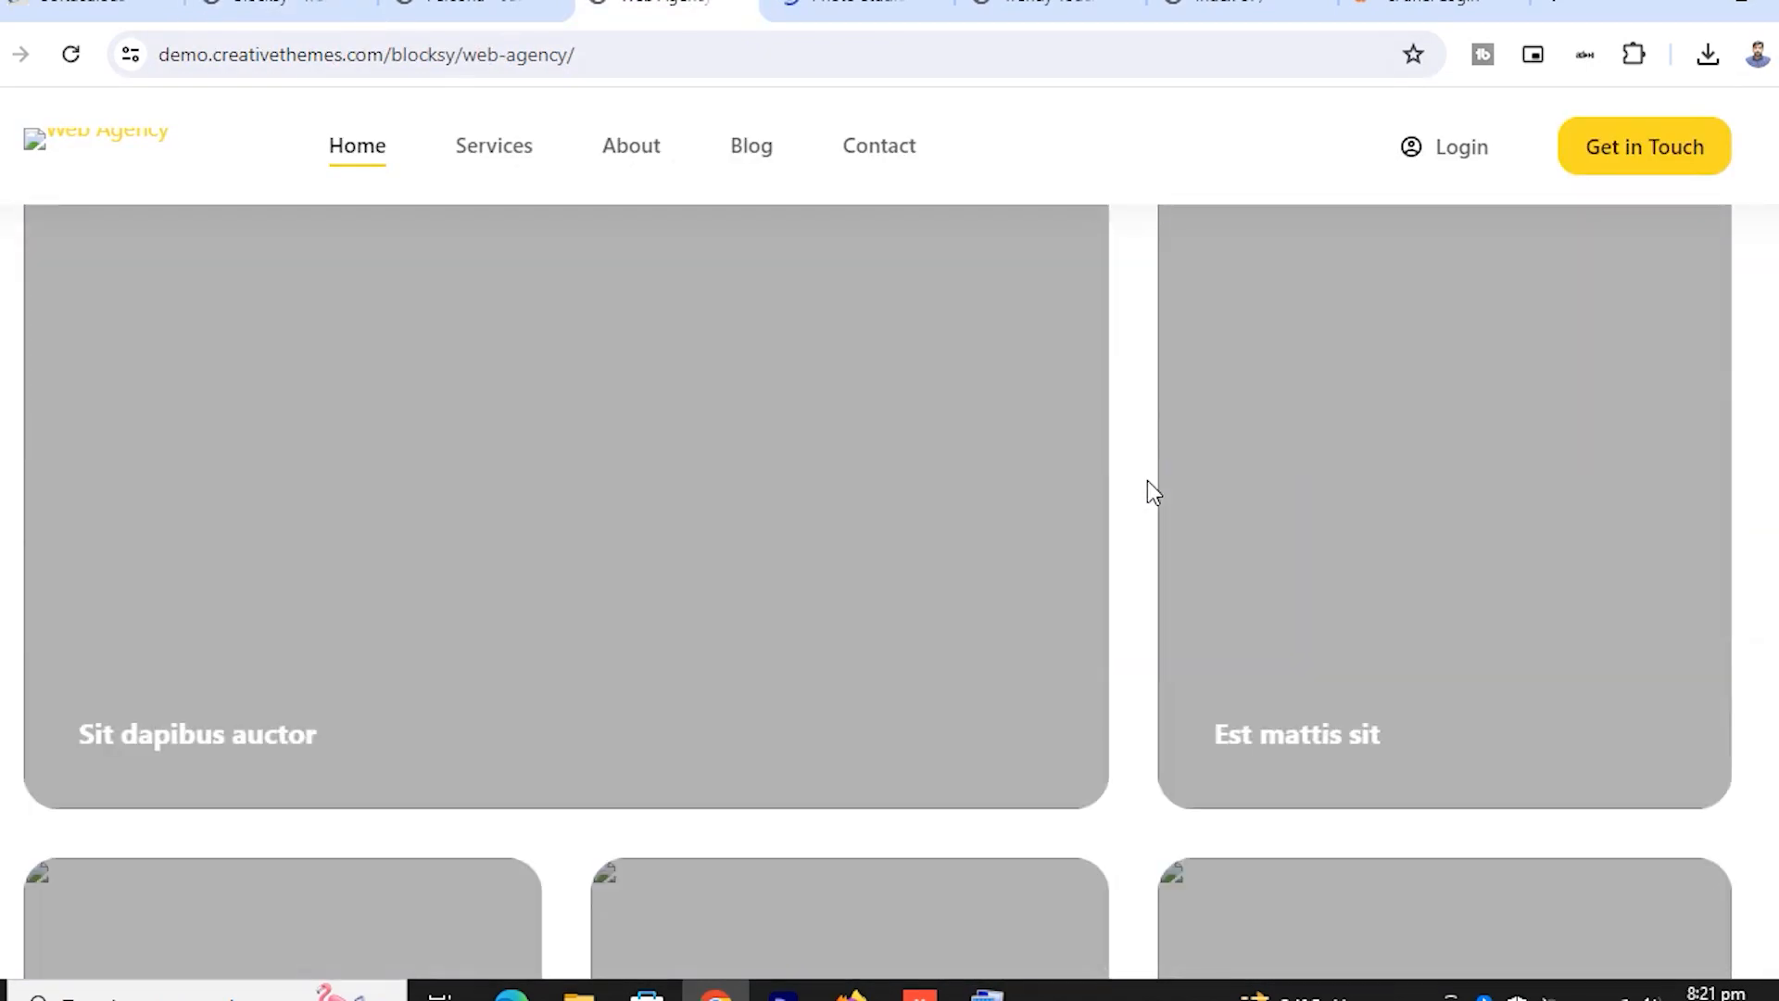
scroll(1146, 478, down, 15)
scroll(1143, 476, up, 15)
scroll(1144, 476, down, 10)
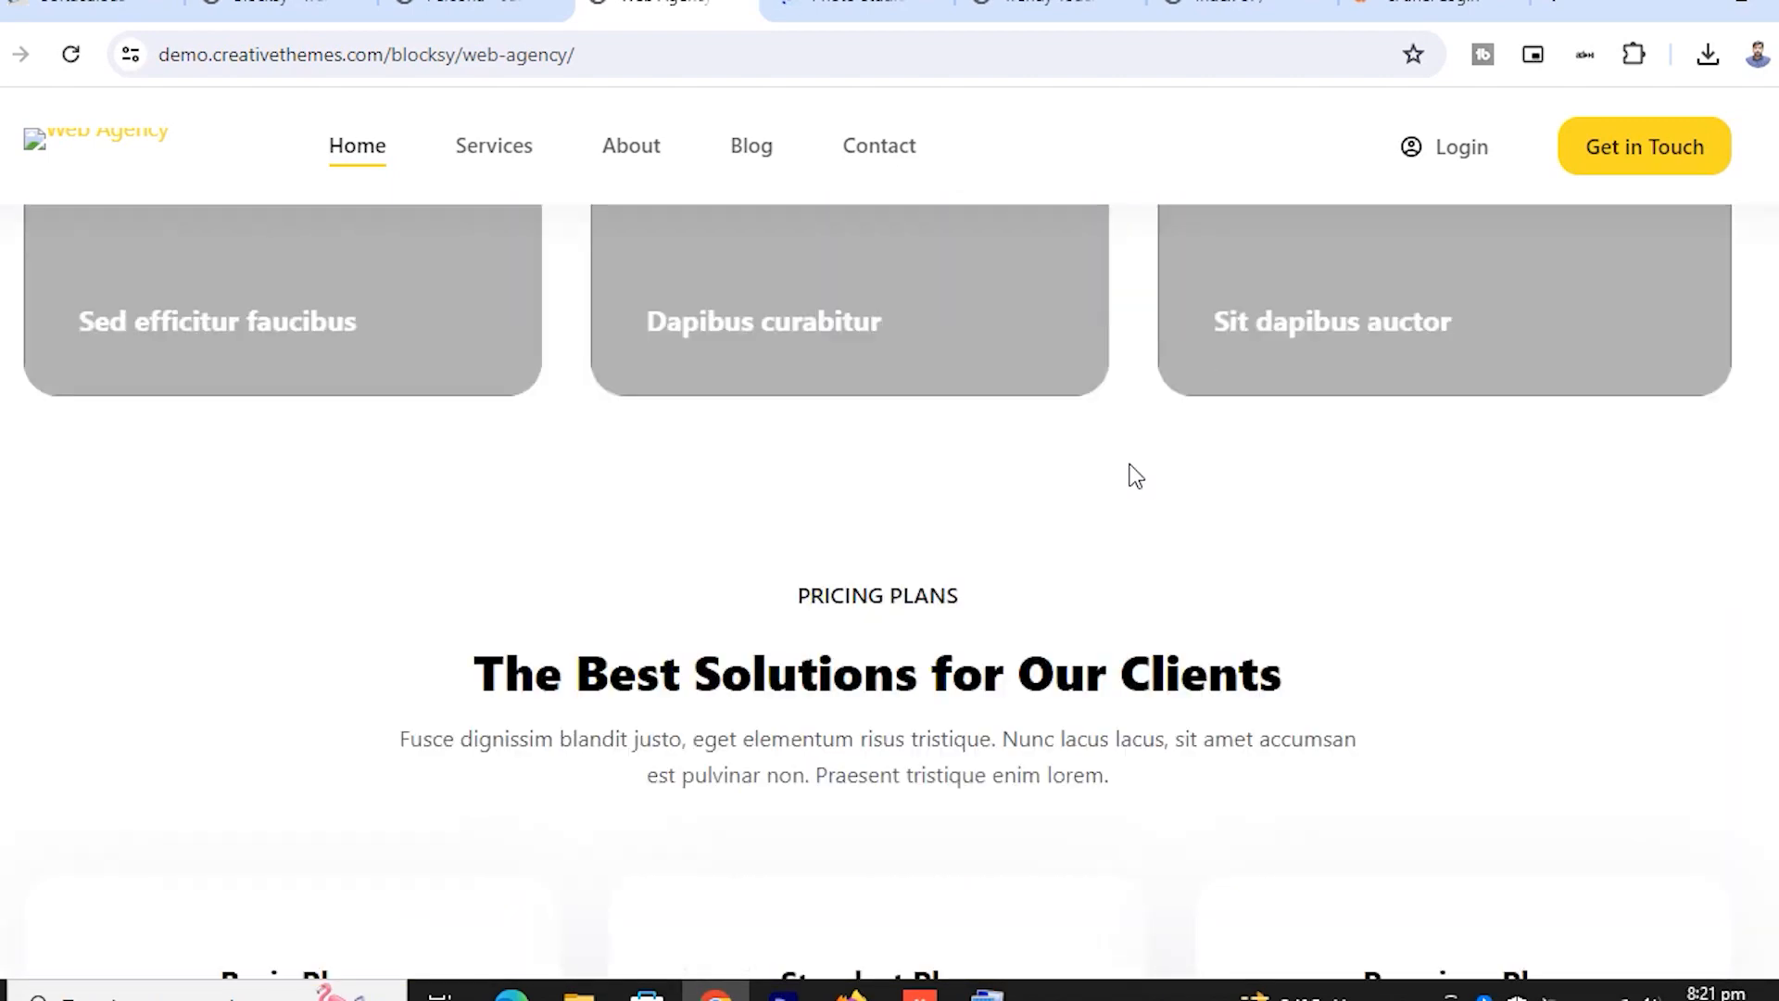
scroll(1130, 473, down, 10)
scroll(1129, 469, up, 8)
scroll(1133, 472, up, 15)
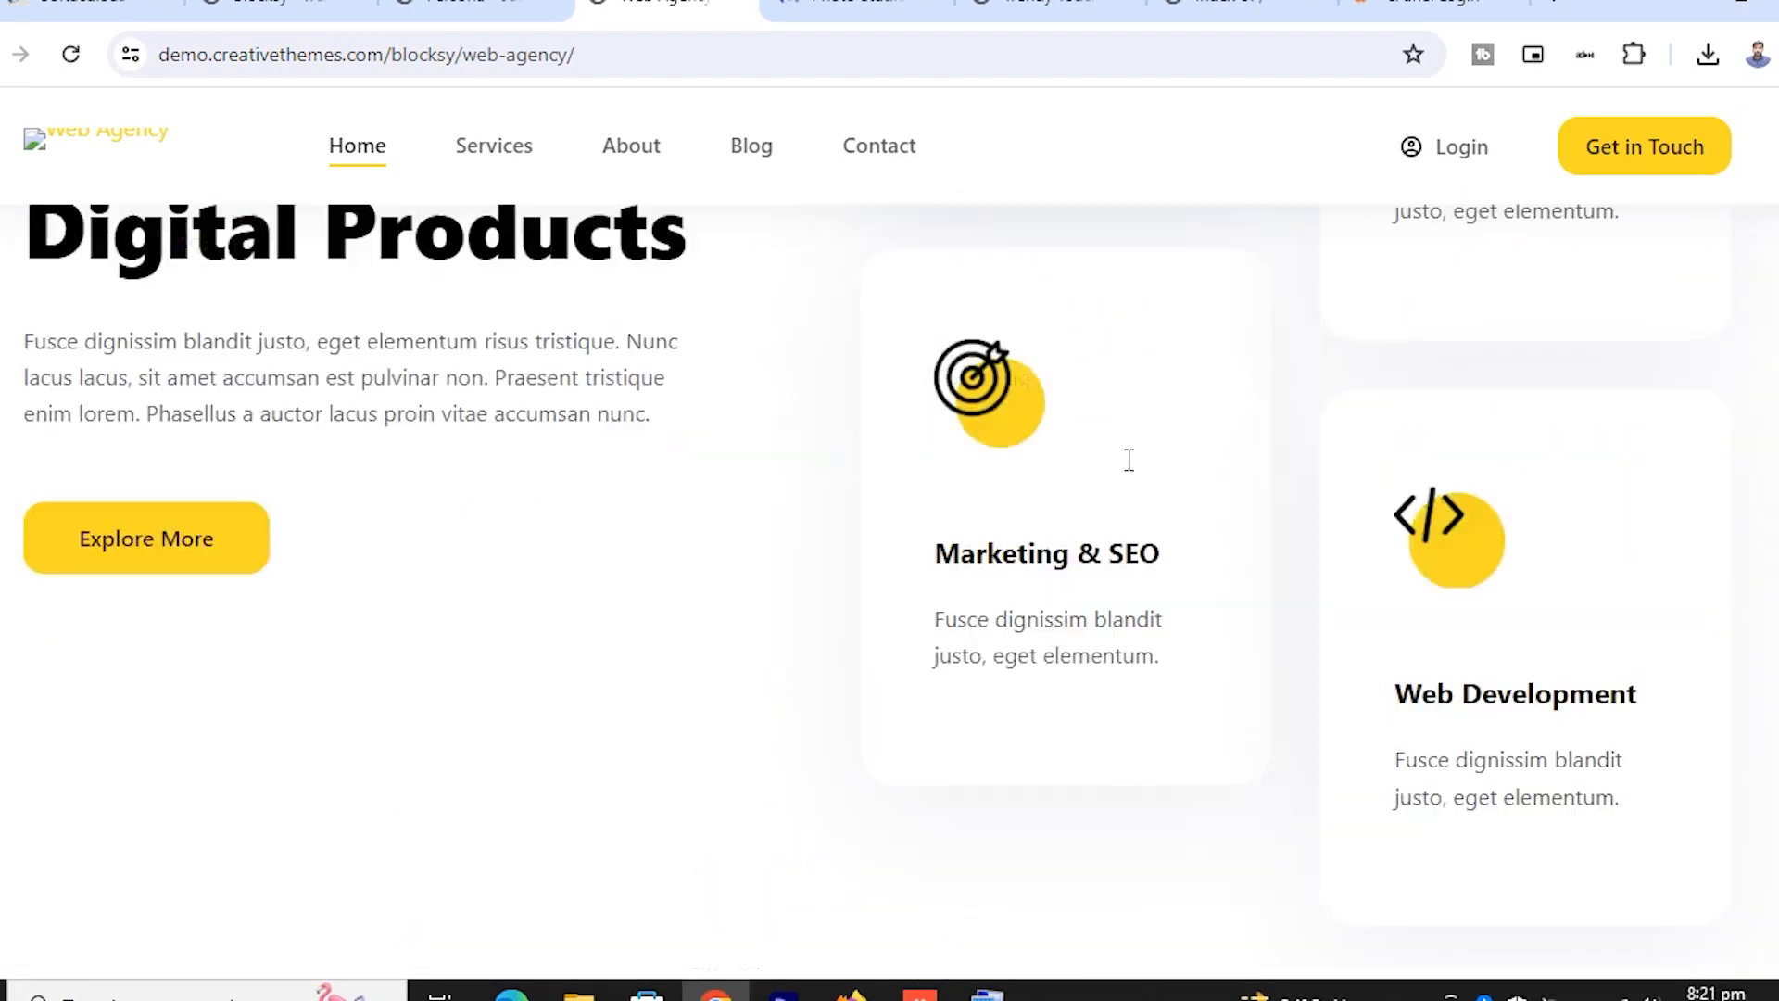
click(804, 8)
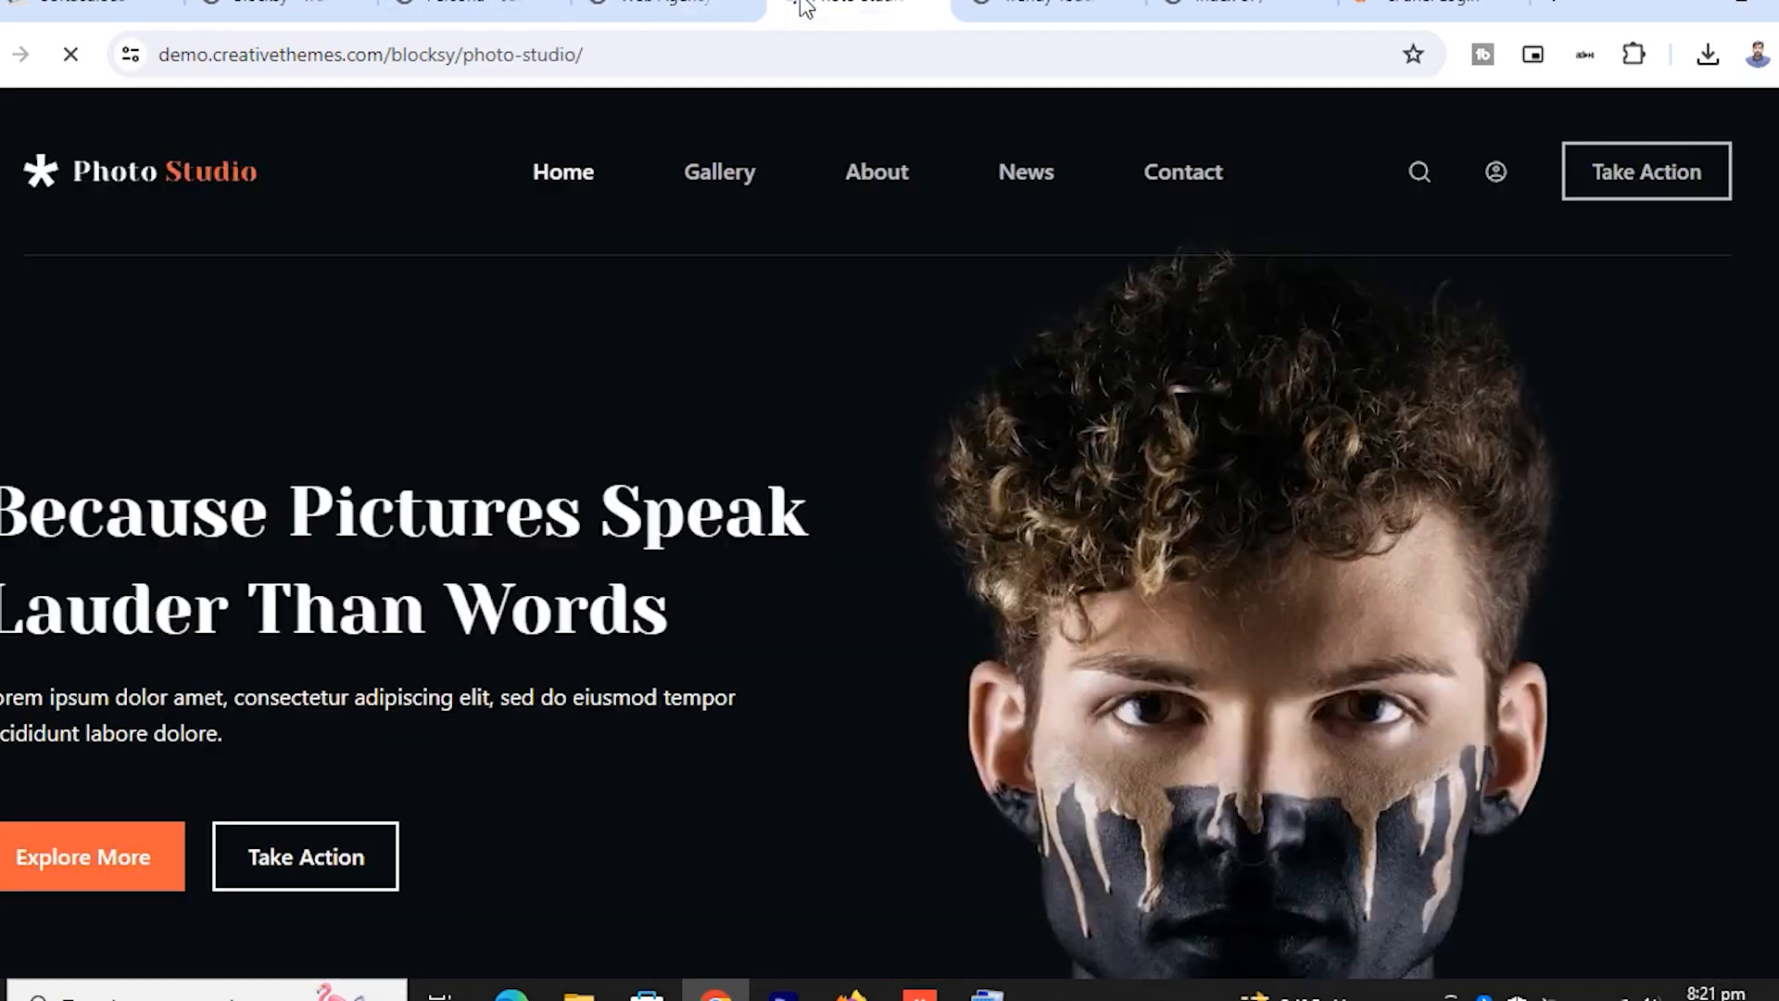
scroll(939, 451, down, 5)
scroll(939, 451, up, 3)
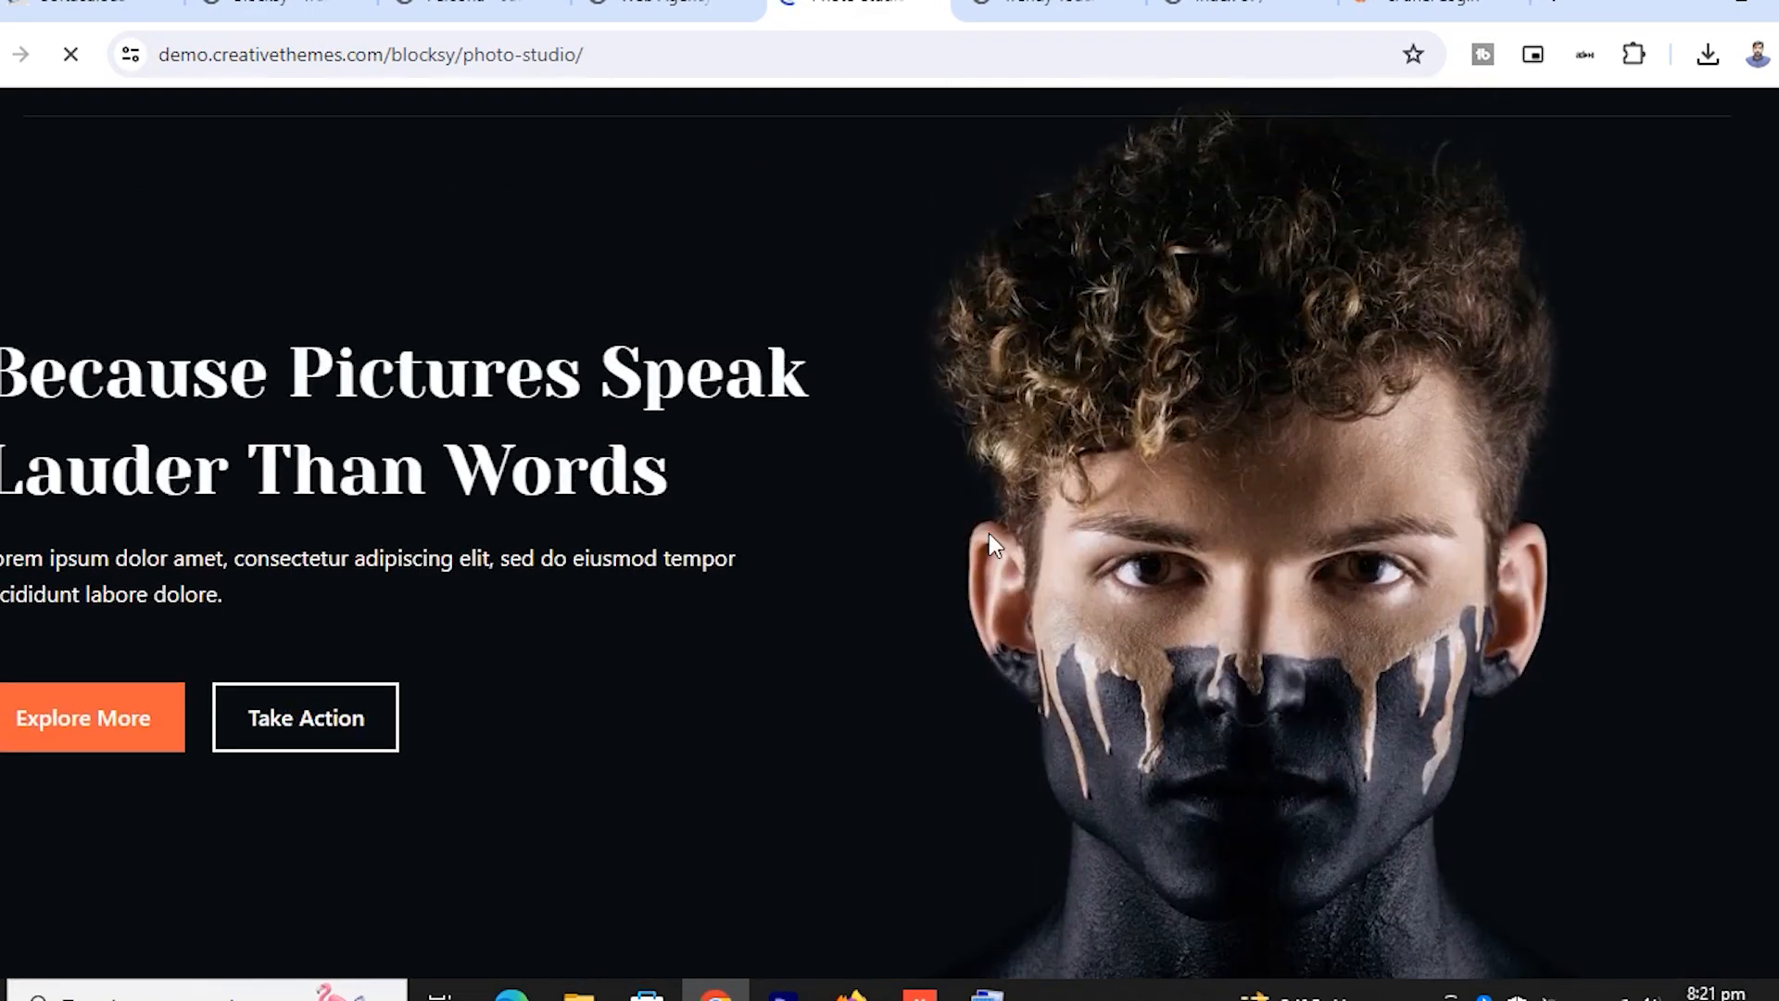
scroll(923, 570, up, 2)
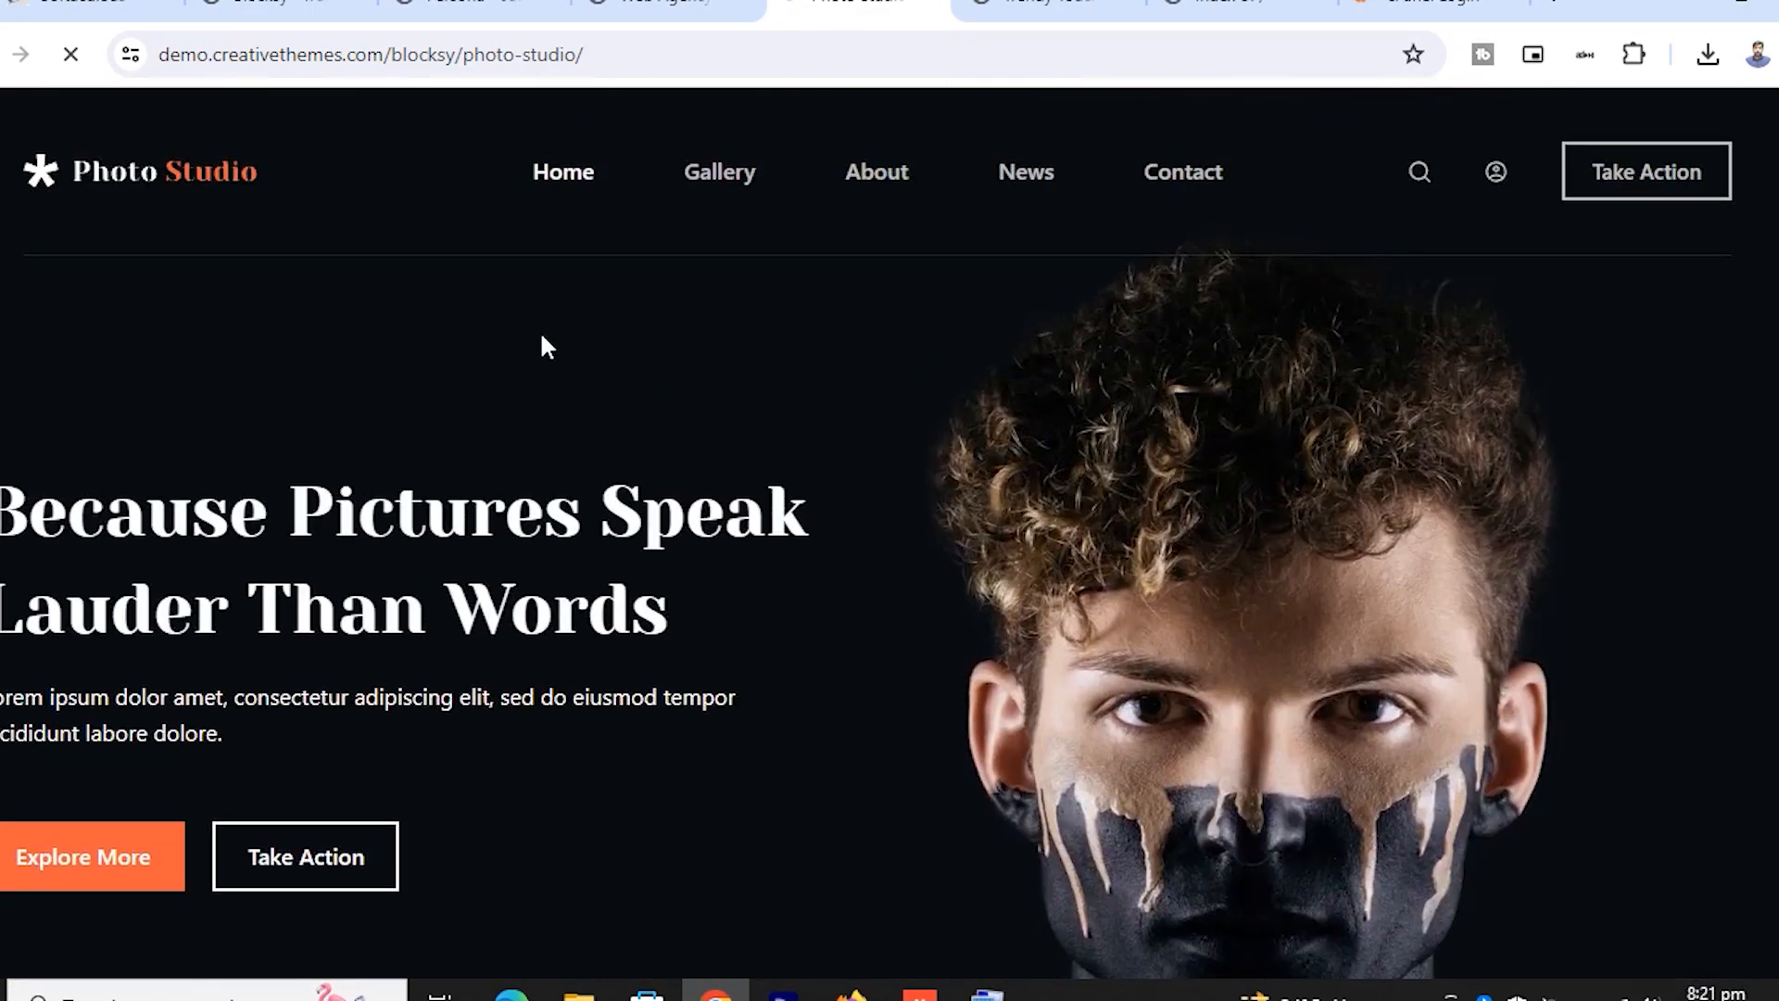
scroll(981, 515, down, 9)
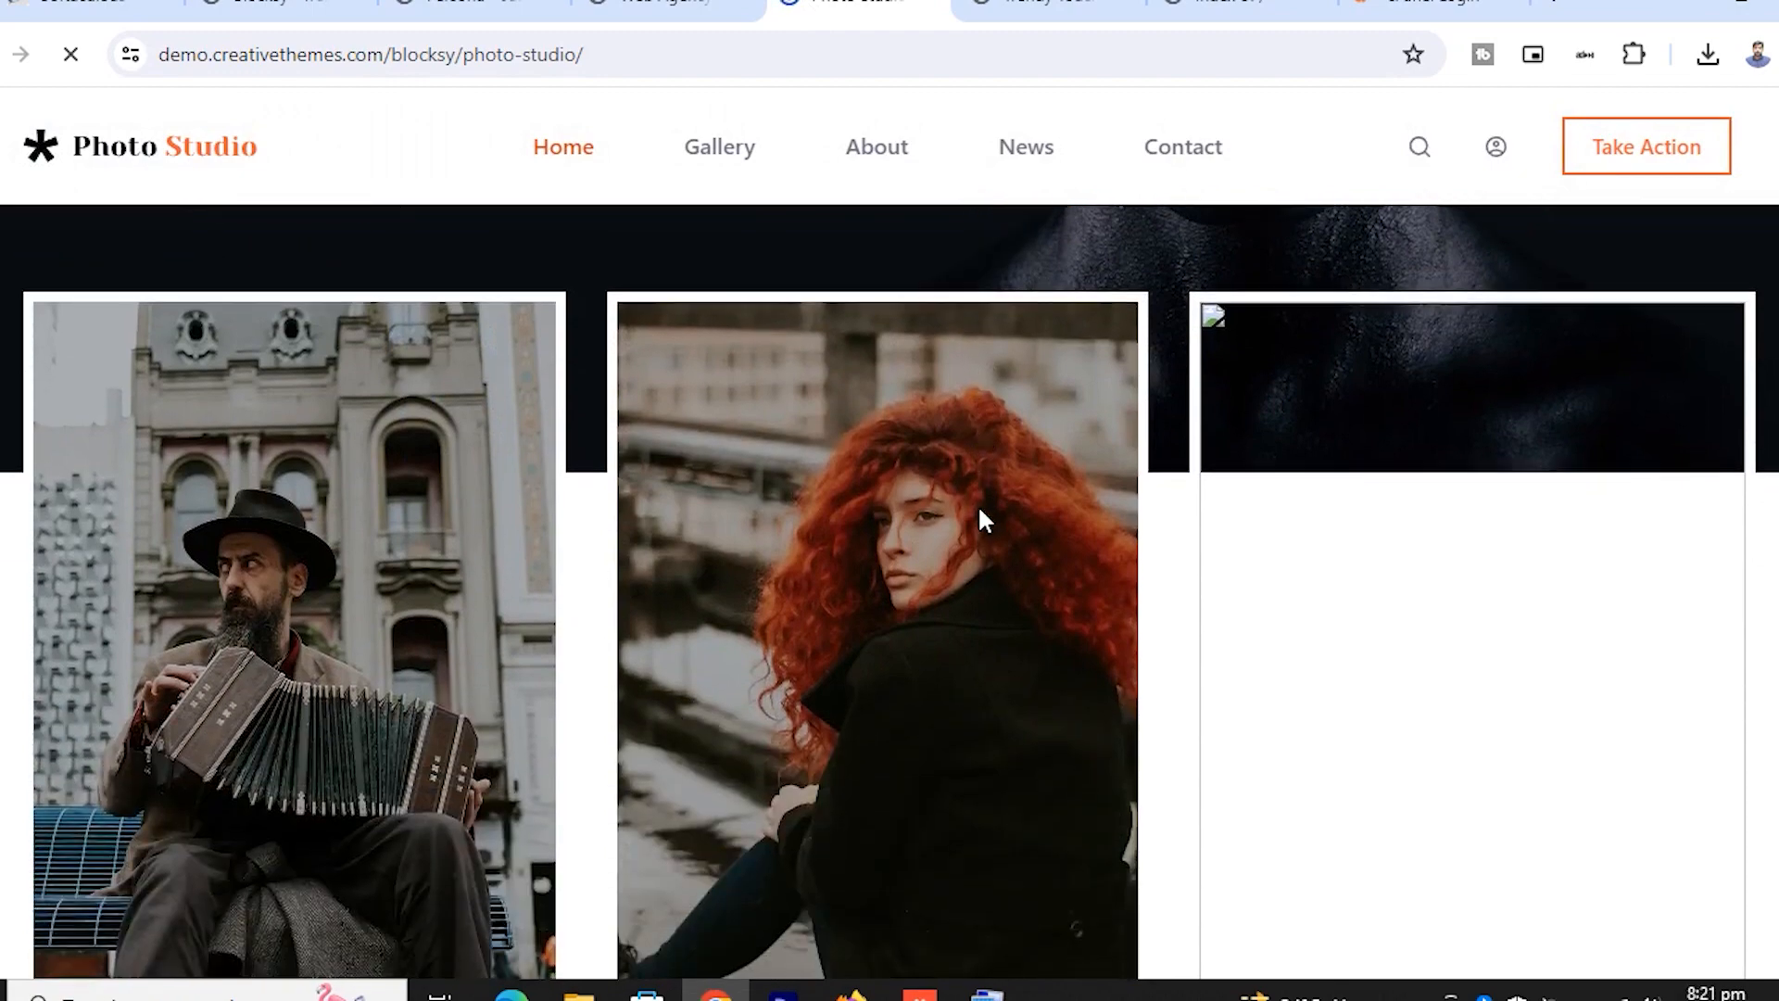
scroll(982, 517, down, 14)
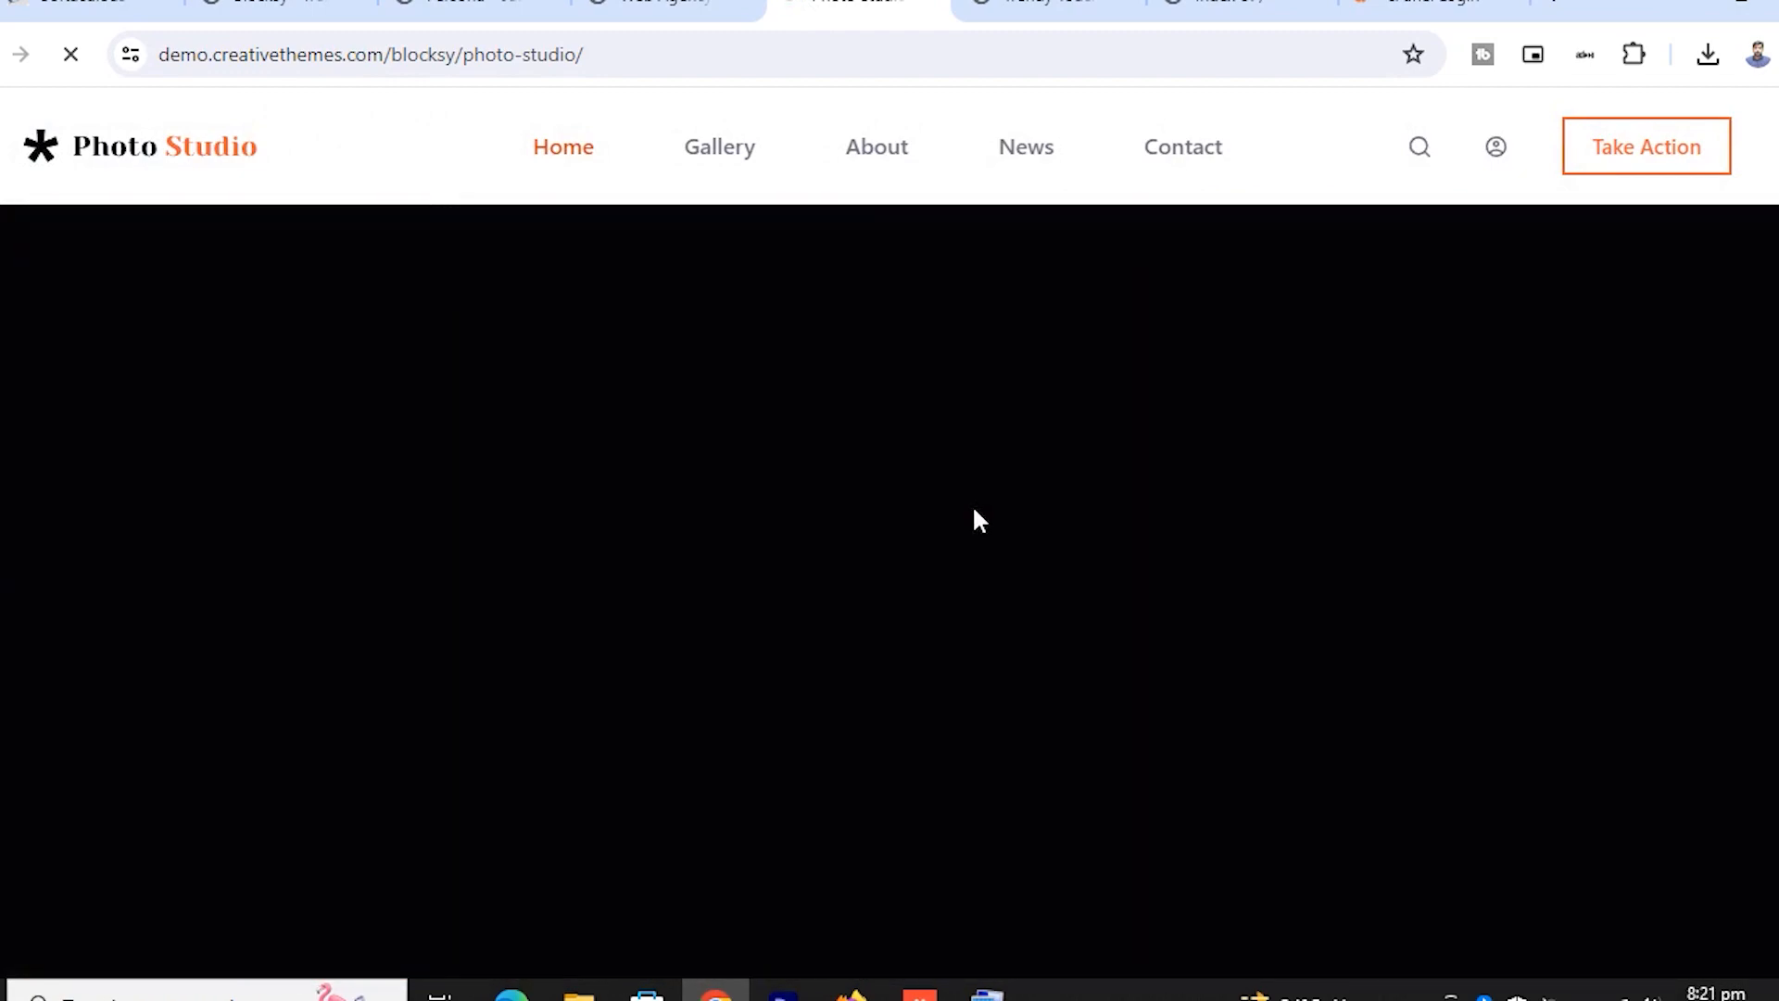
scroll(972, 507, down, 14)
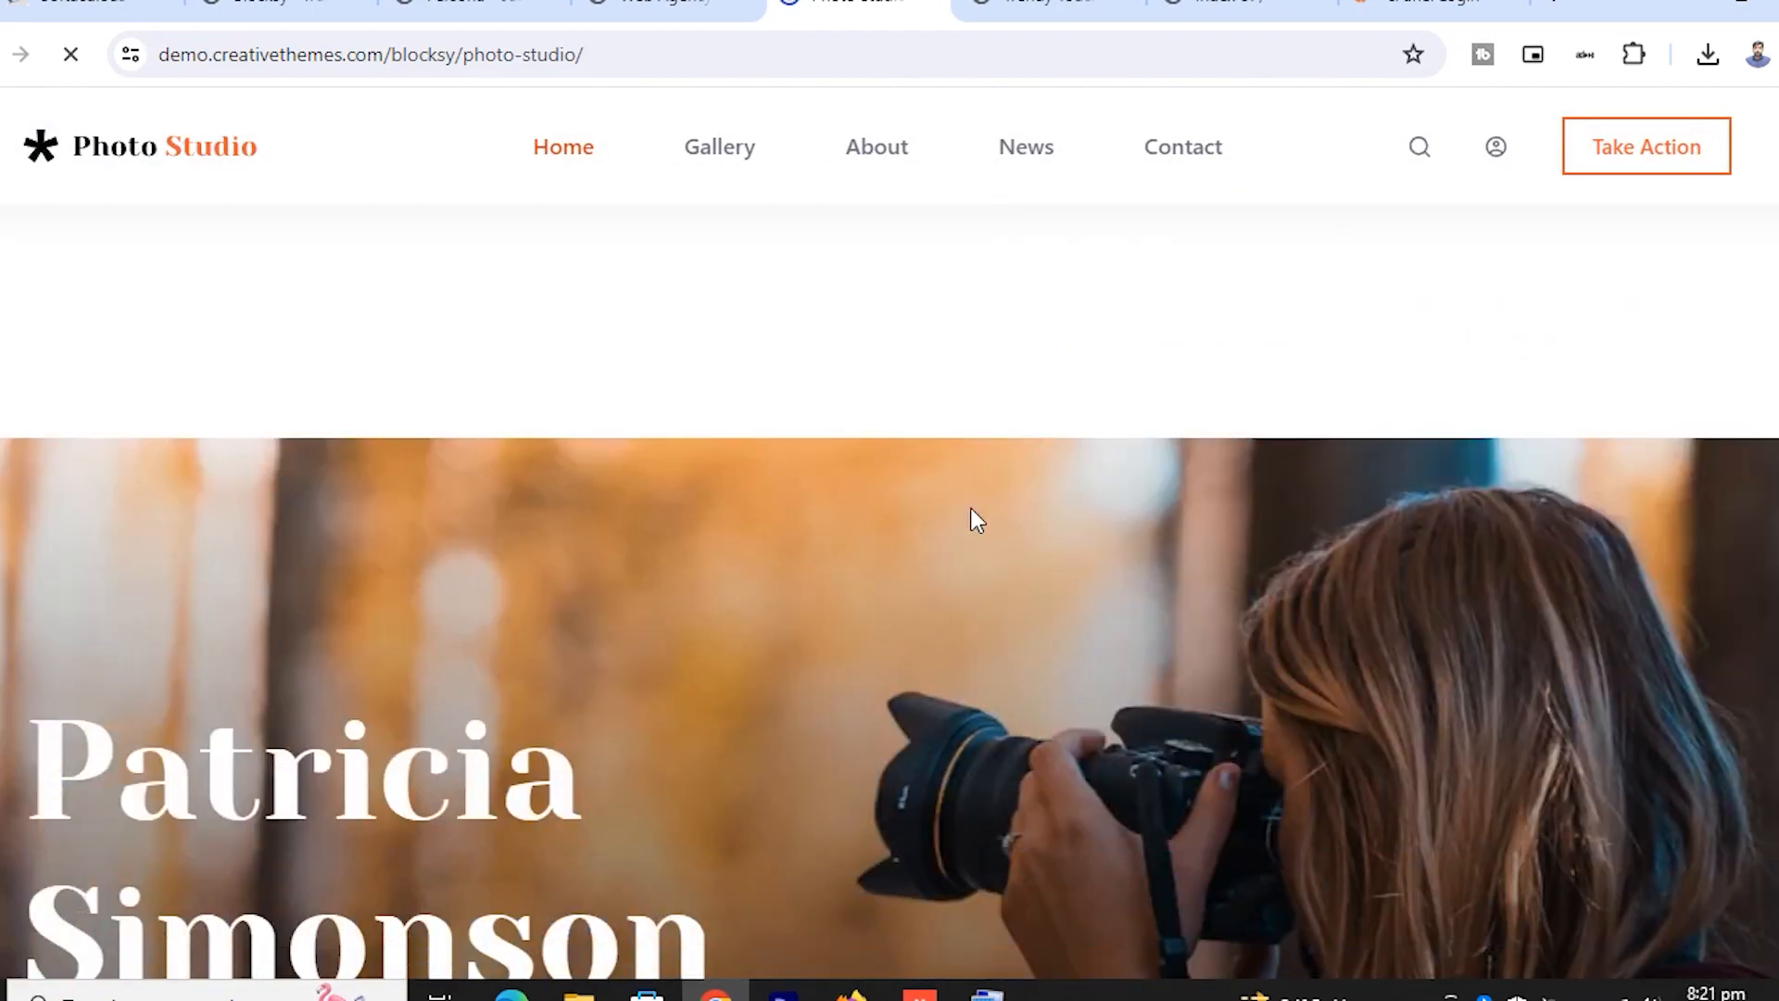
scroll(969, 504, down, 15)
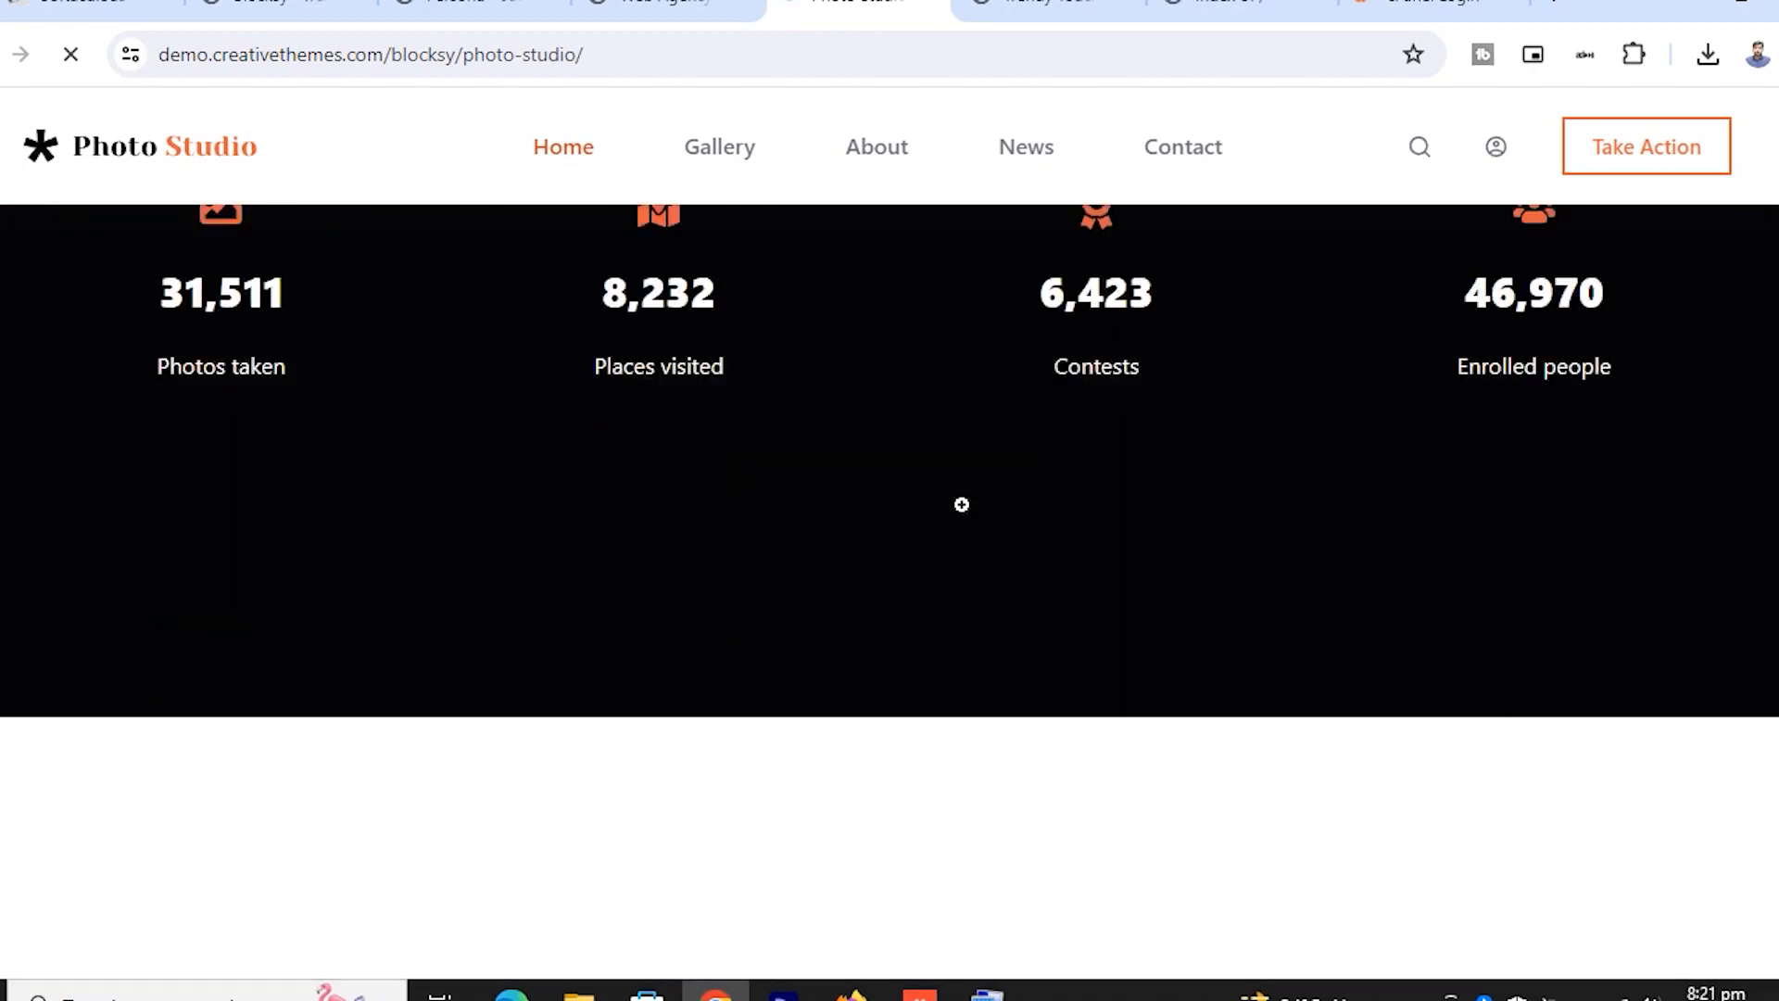
scroll(969, 500, down, 8)
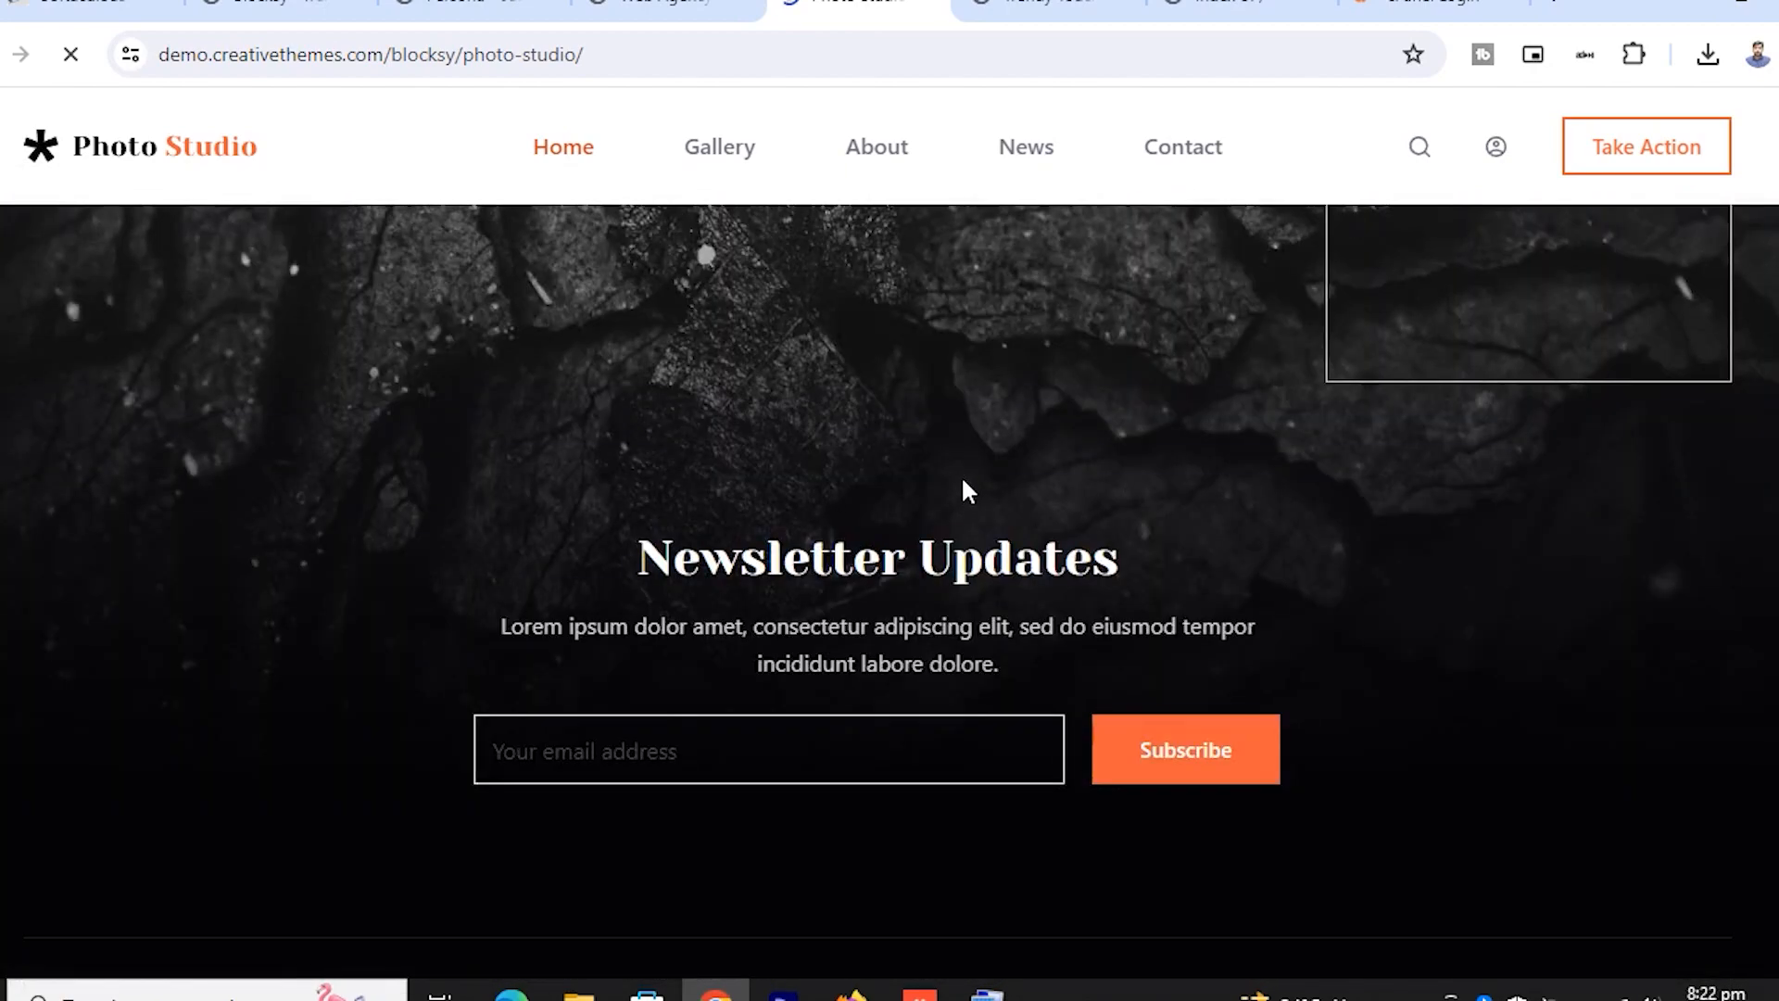
scroll(964, 491, up, 15)
scroll(963, 491, up, 15)
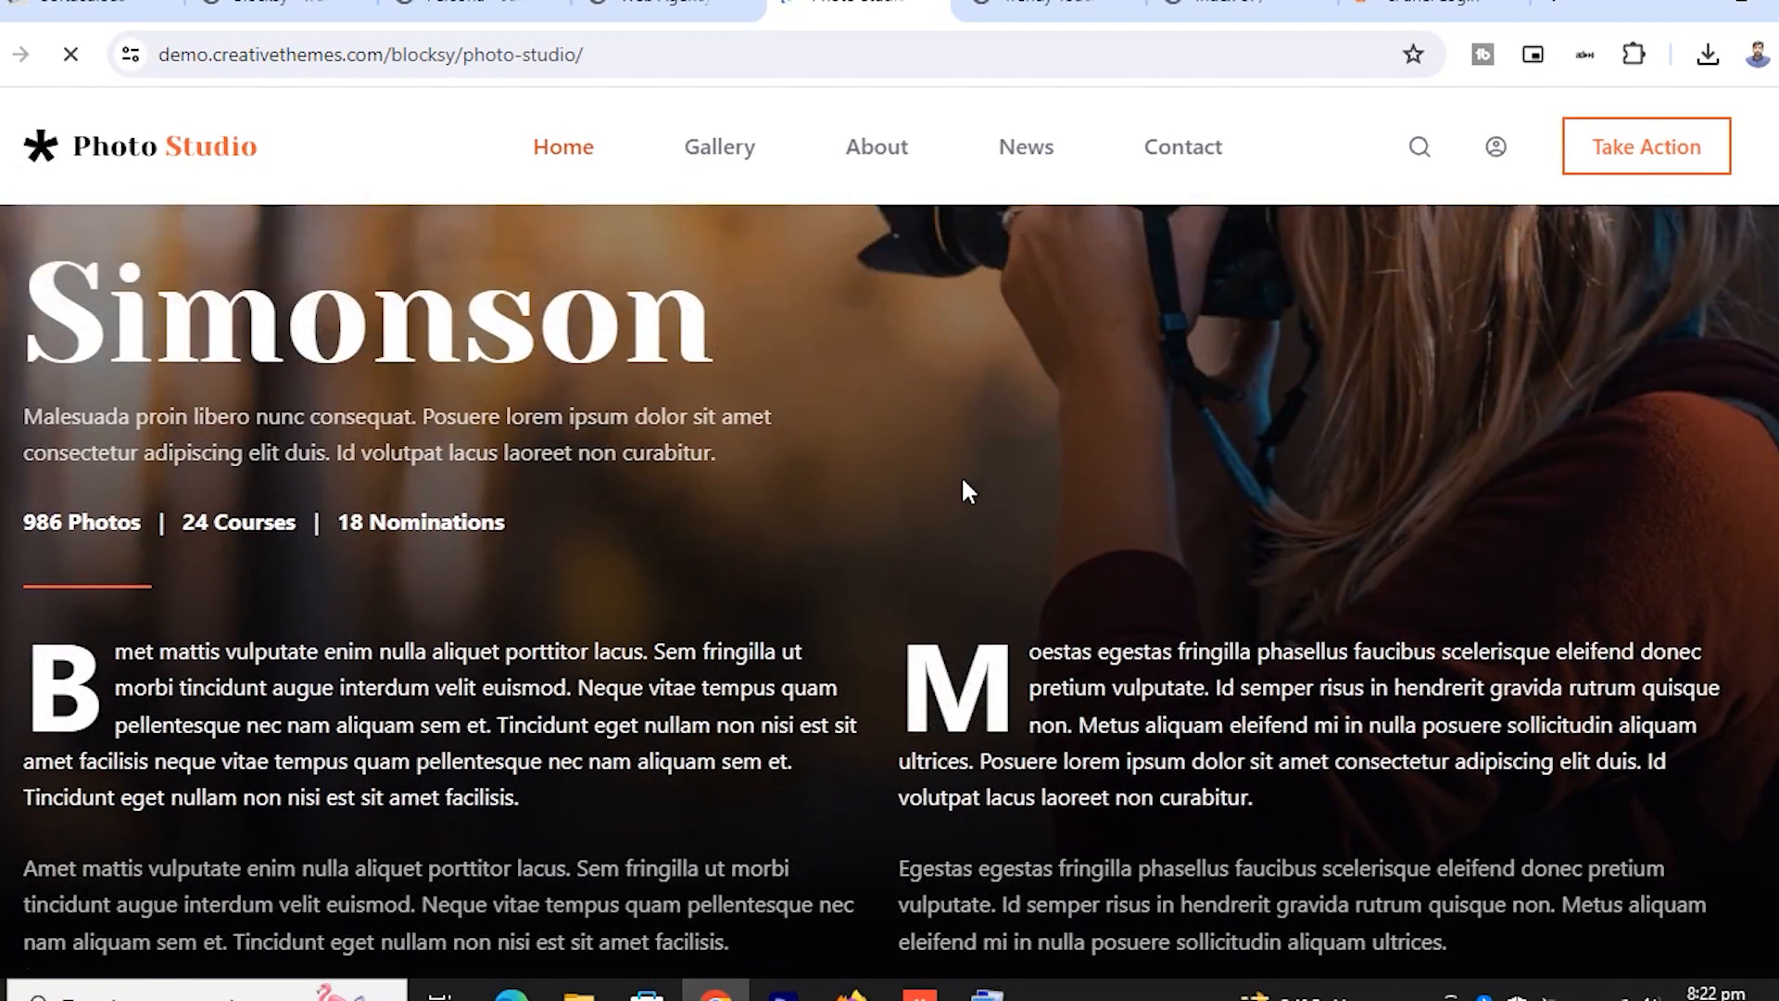
scroll(969, 491, up, 15)
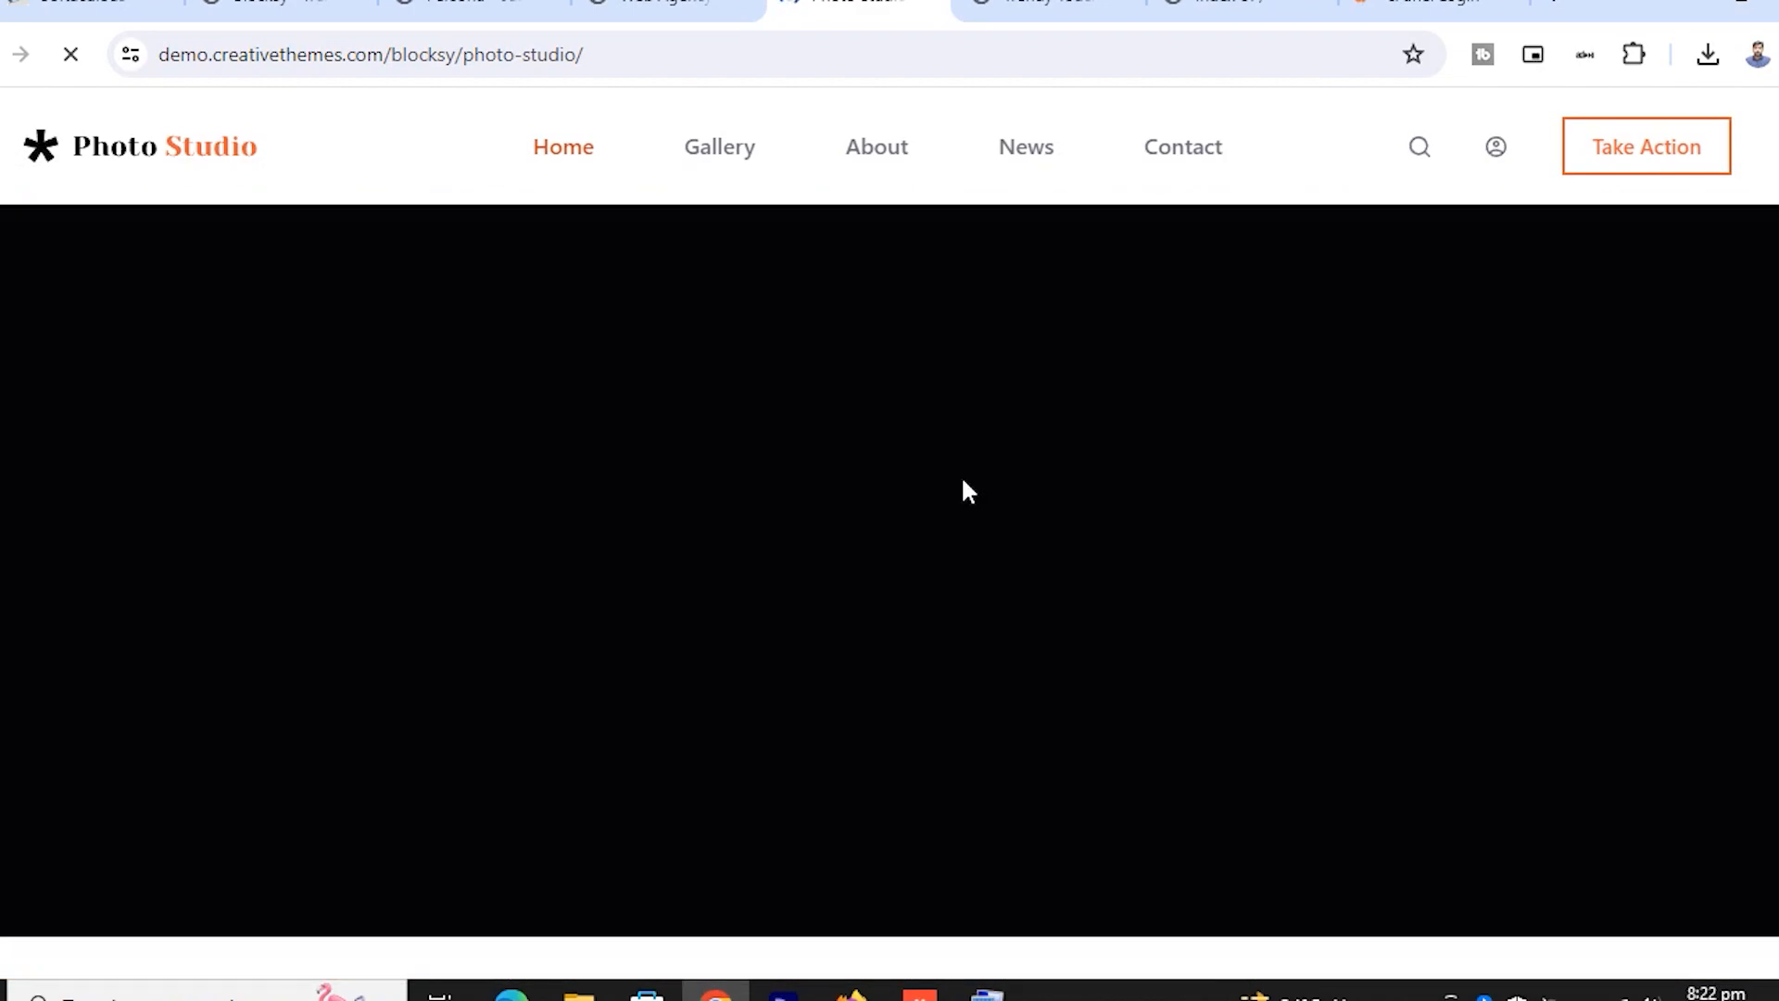
scroll(967, 488, up, 5)
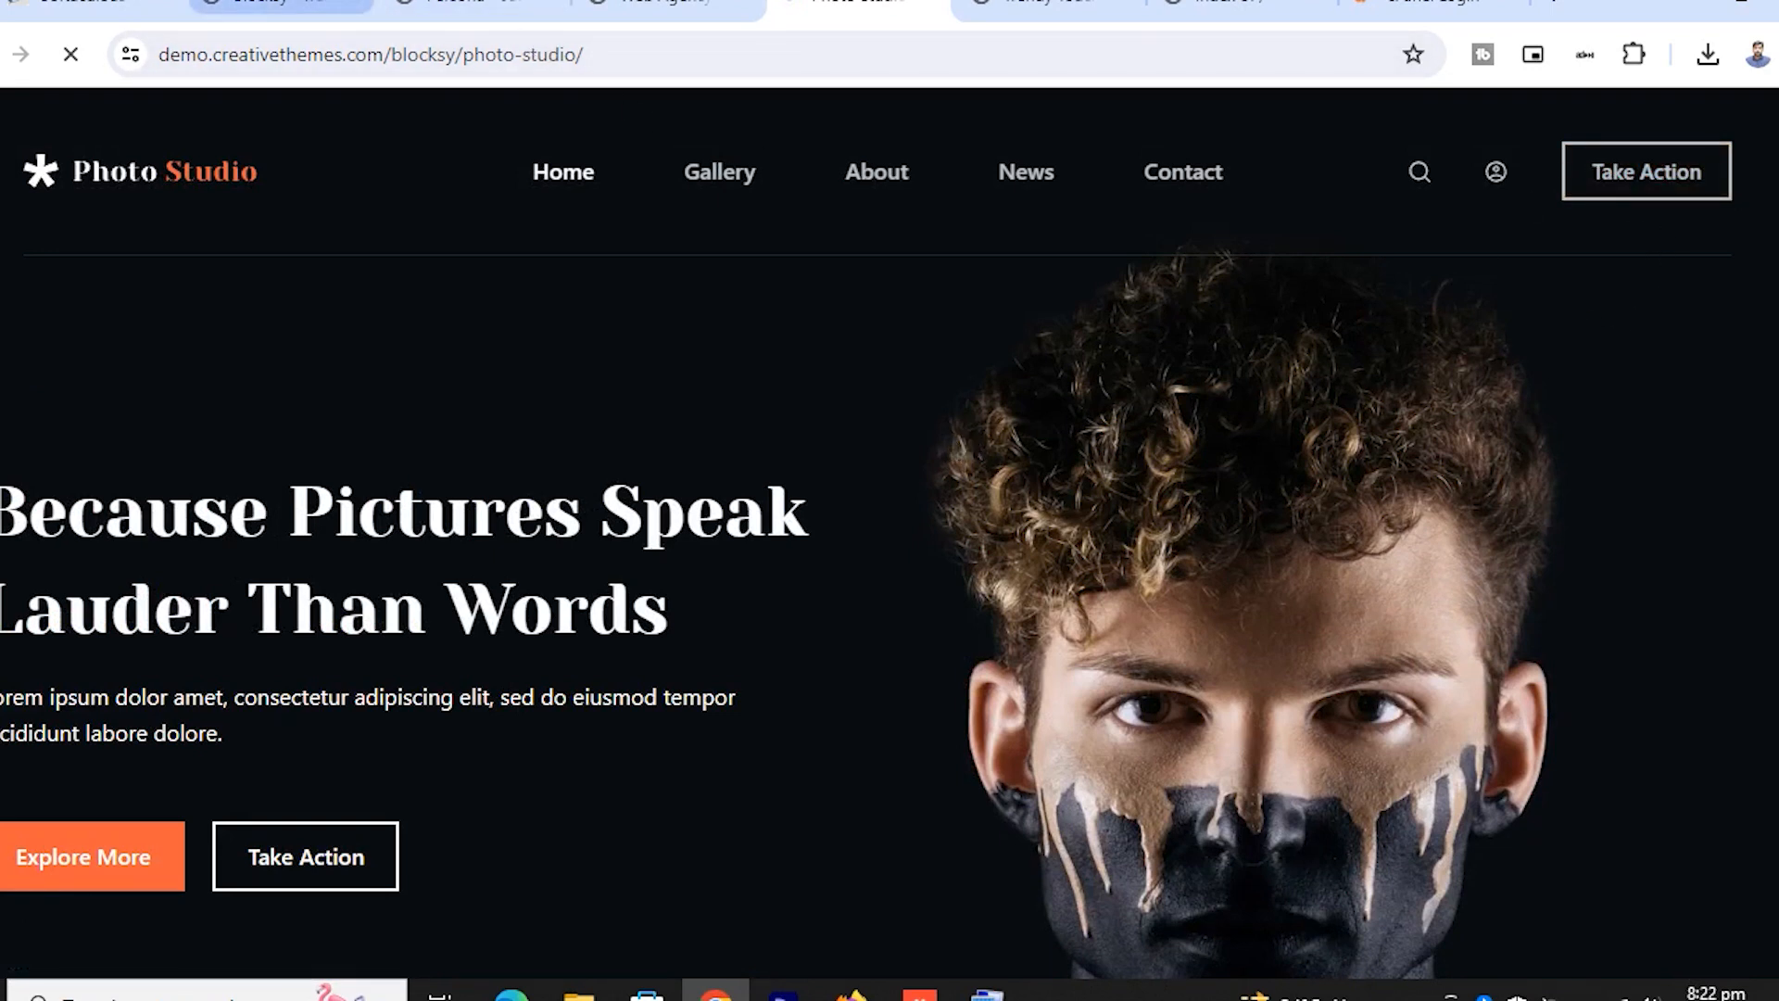
click(317, 2)
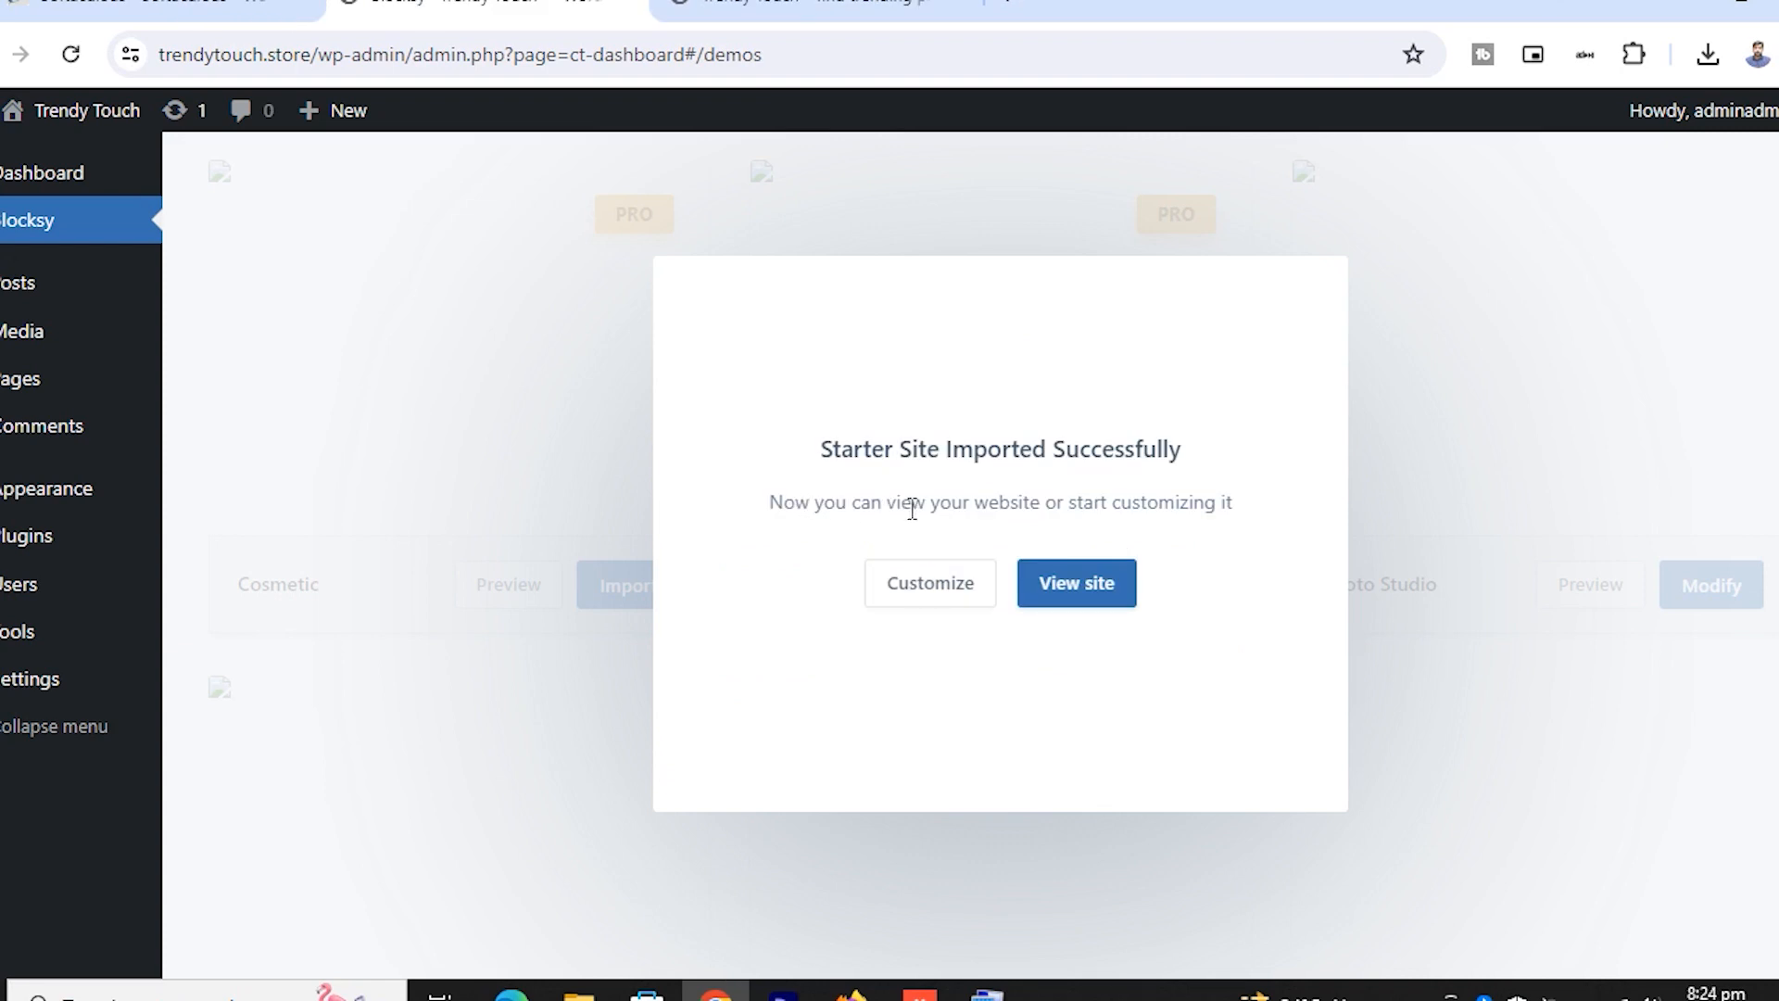
From the import success screen, open the new site and the site Customizer
click(1081, 597)
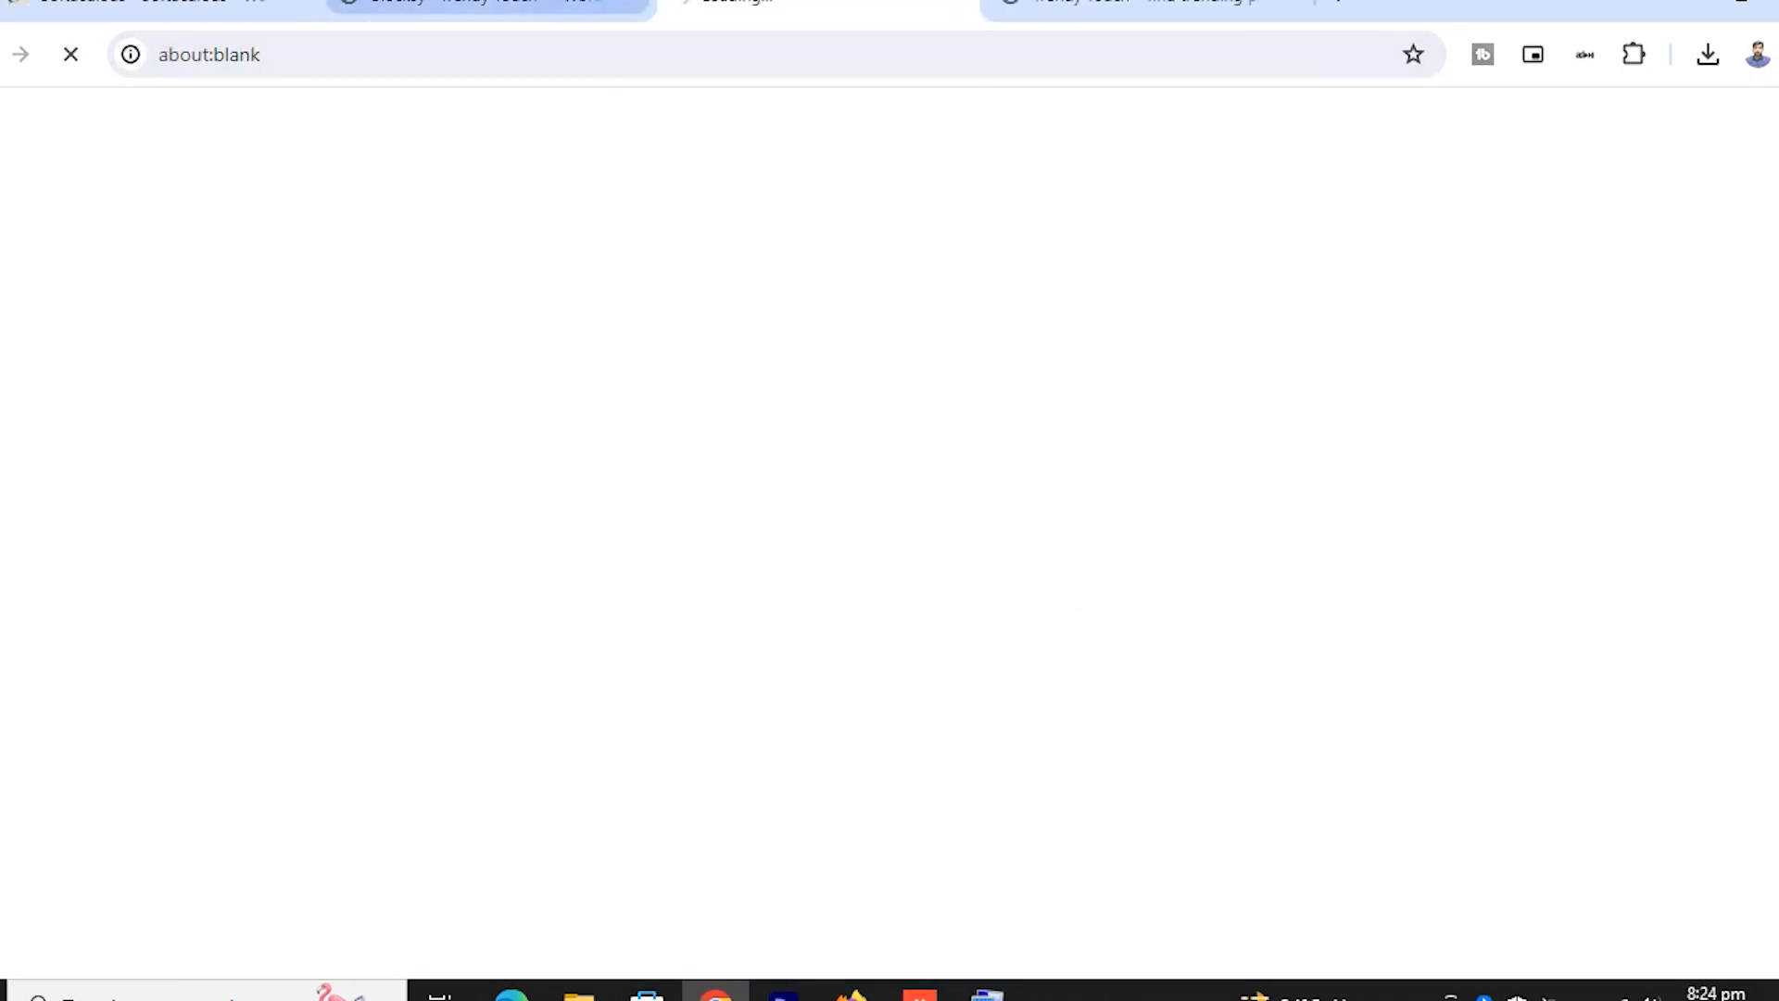
click(569, 4)
click(922, 600)
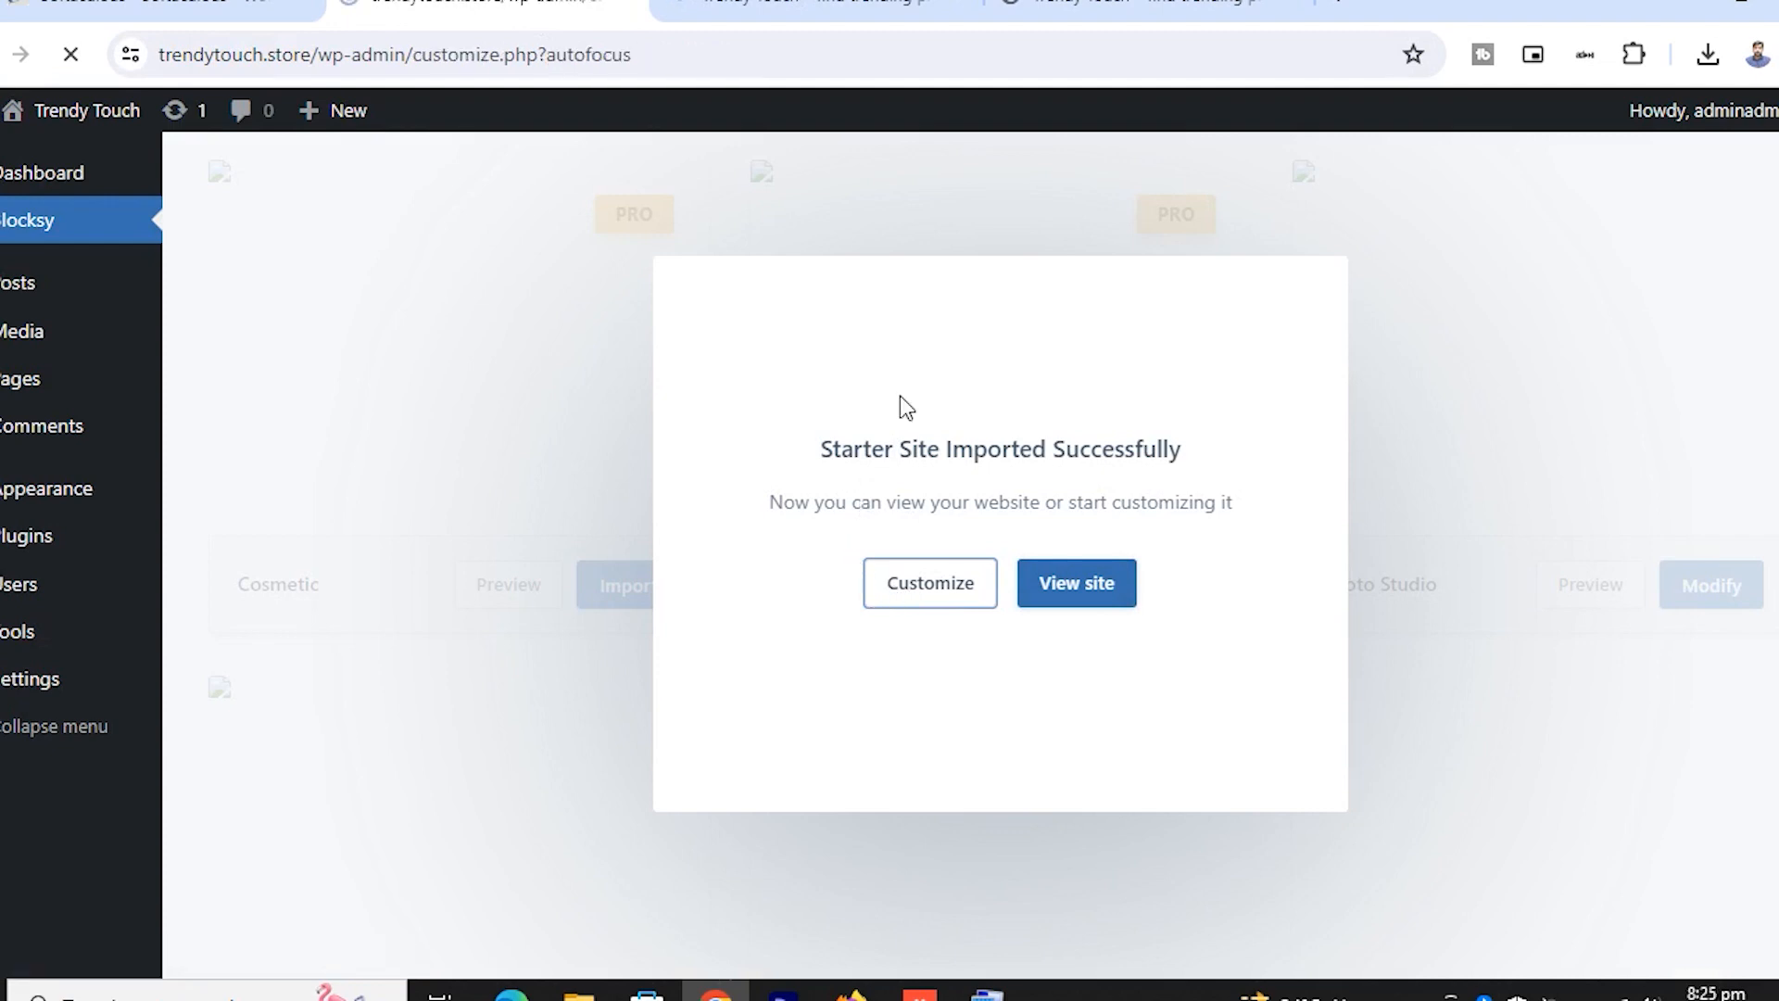
Scroll the live trendytouch.store homepage through gallery, Popular Works, stats, newsletter and footer
click(829, 6)
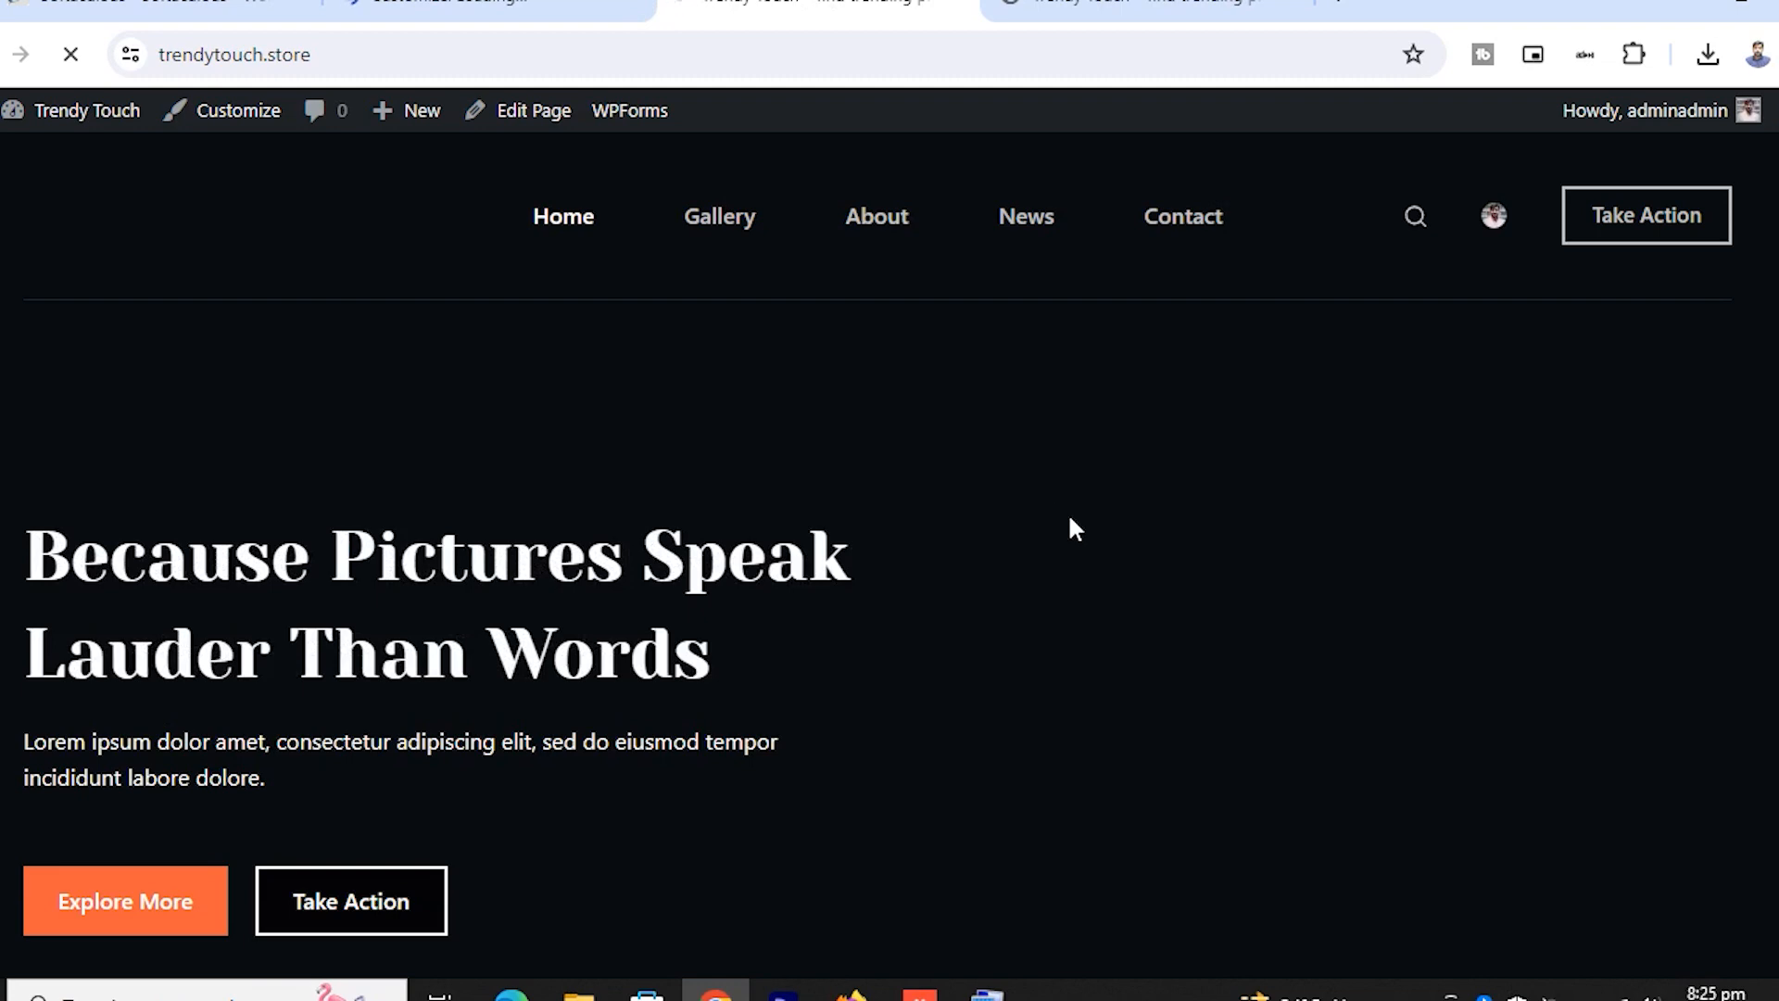
scroll(1071, 521, down, 6)
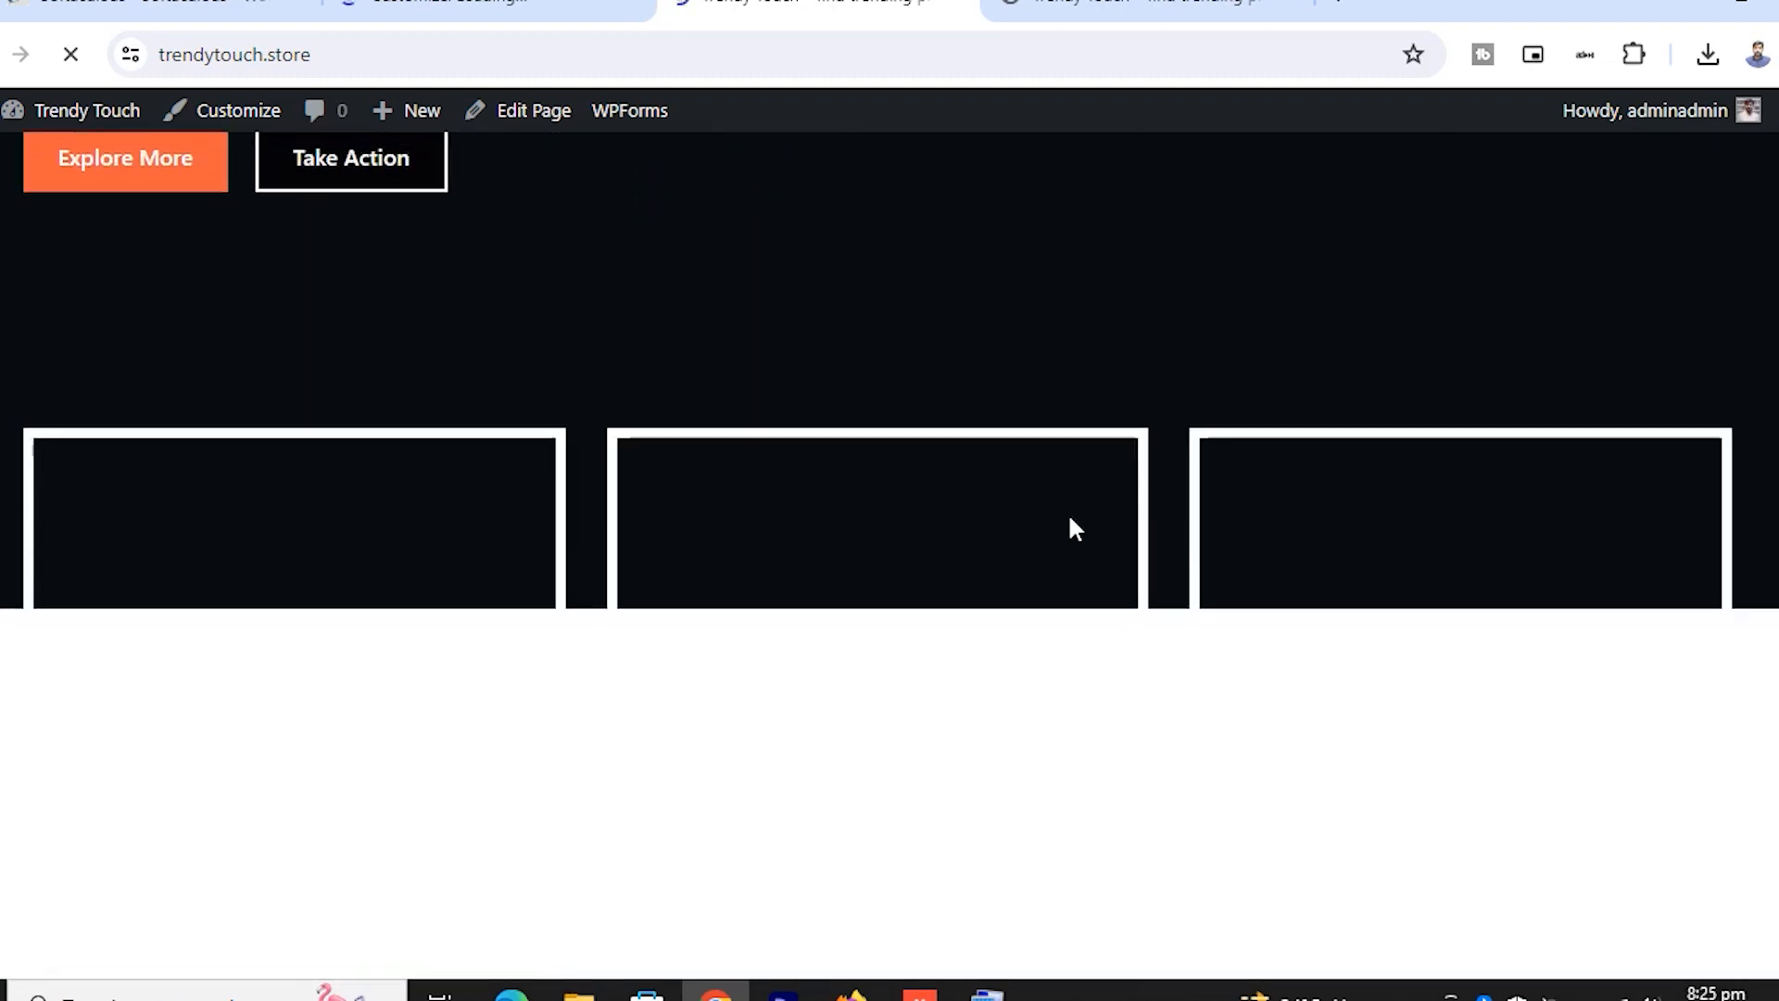
scroll(1072, 524, down, 10)
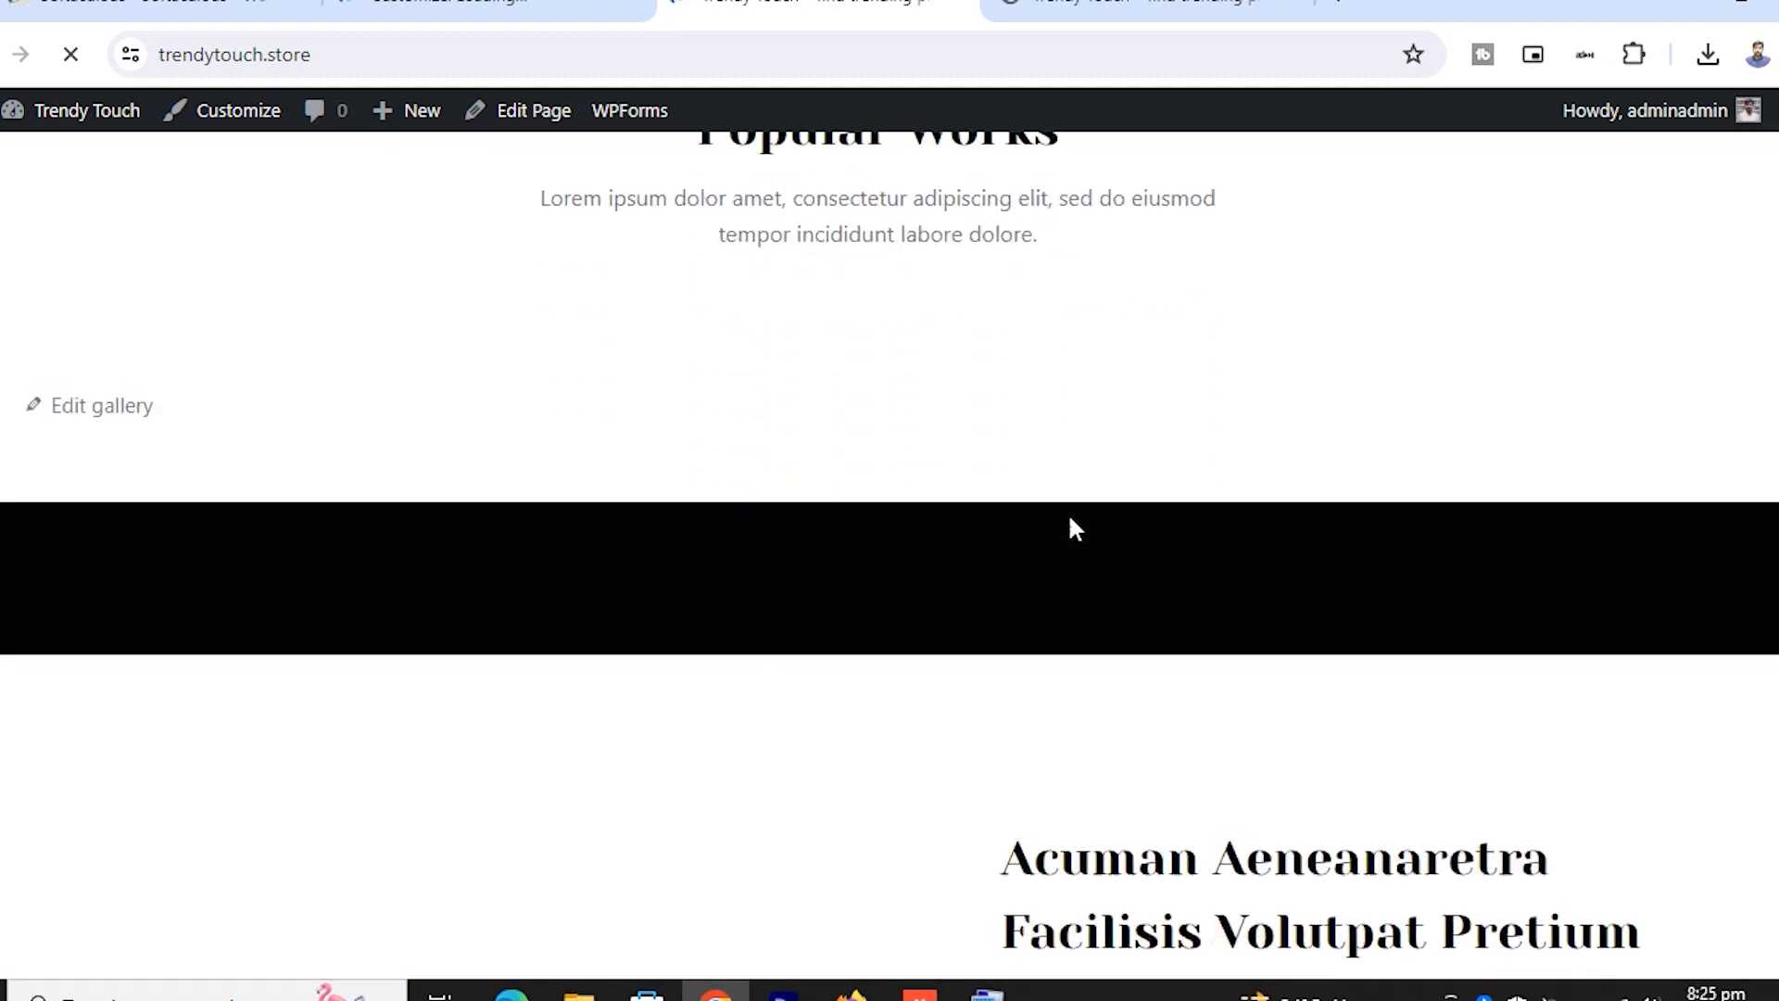
scroll(1072, 522, down, 15)
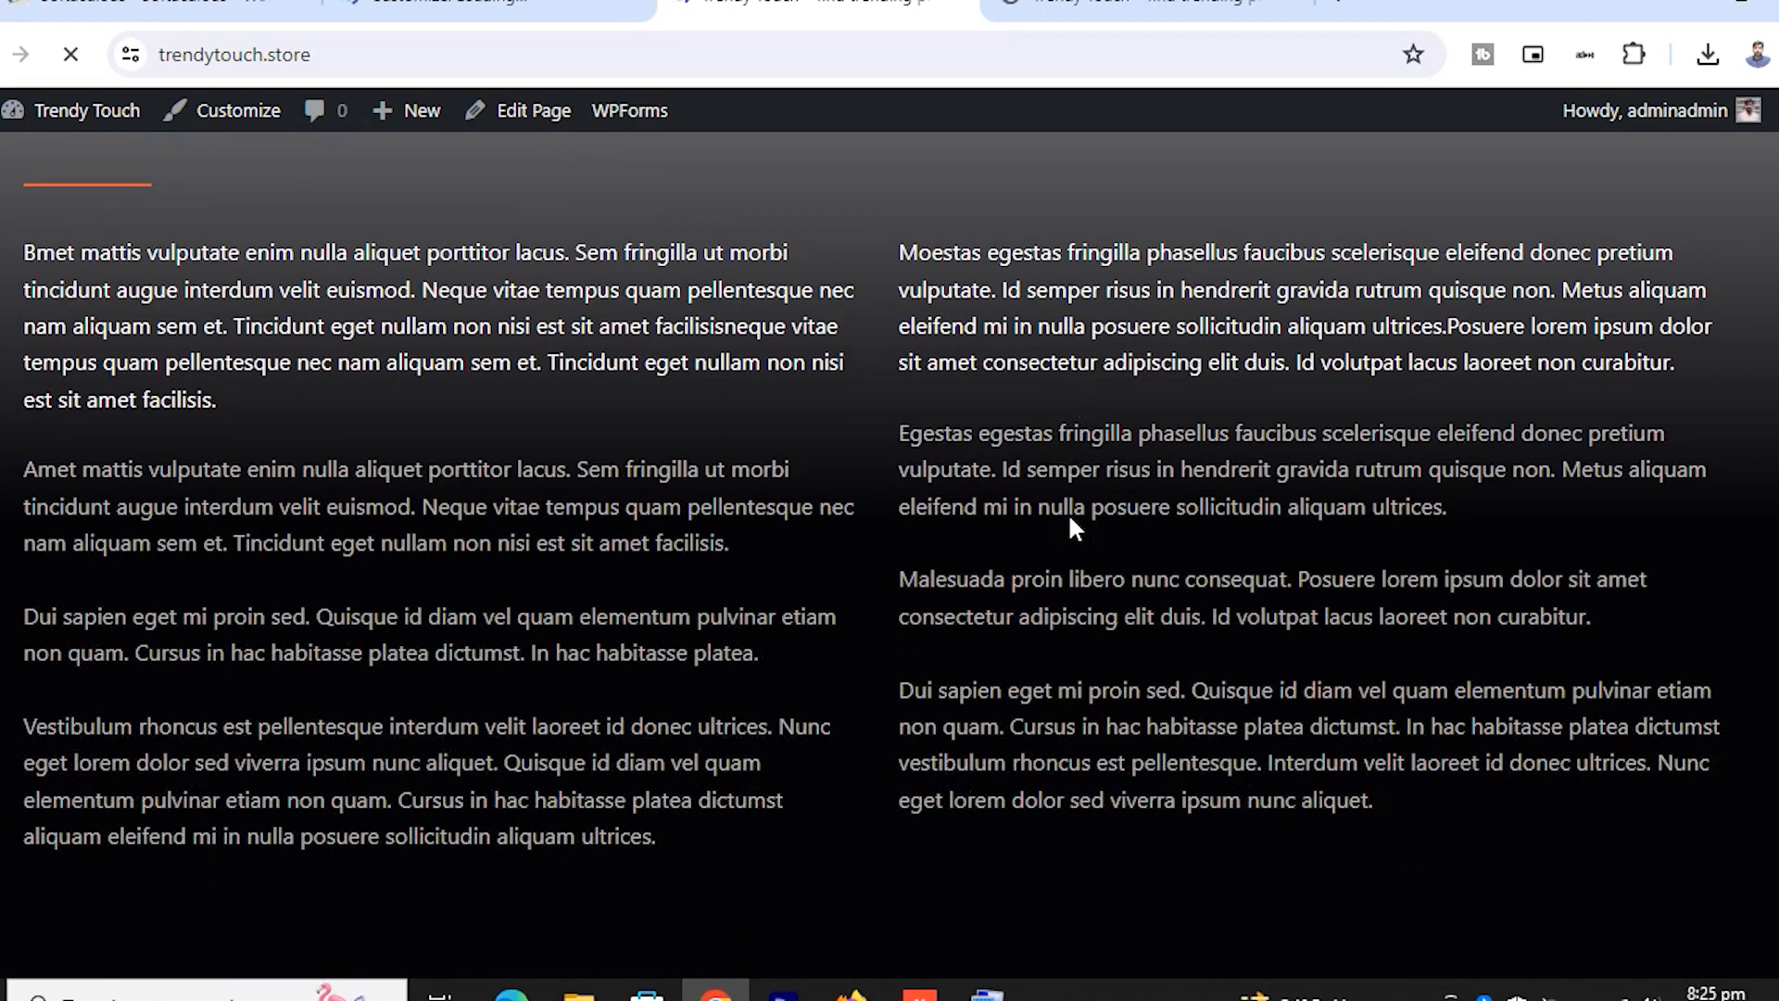
scroll(1070, 524, down, 9)
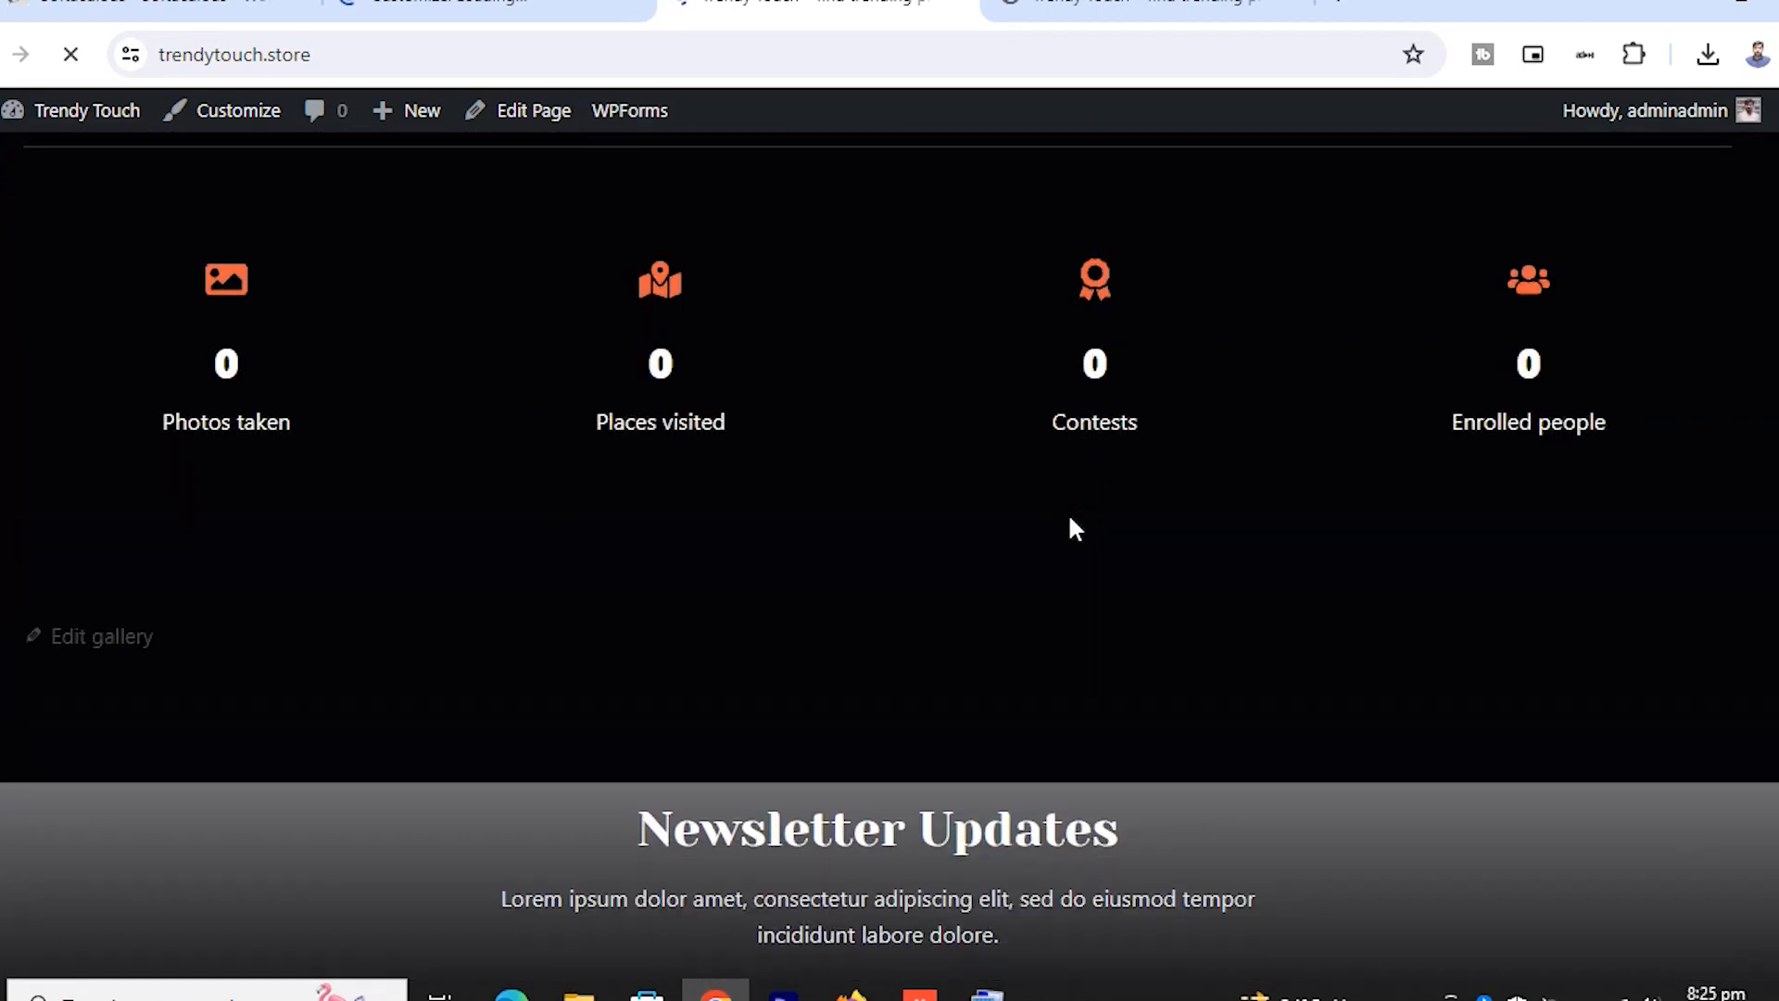
scroll(1072, 530, down, 9)
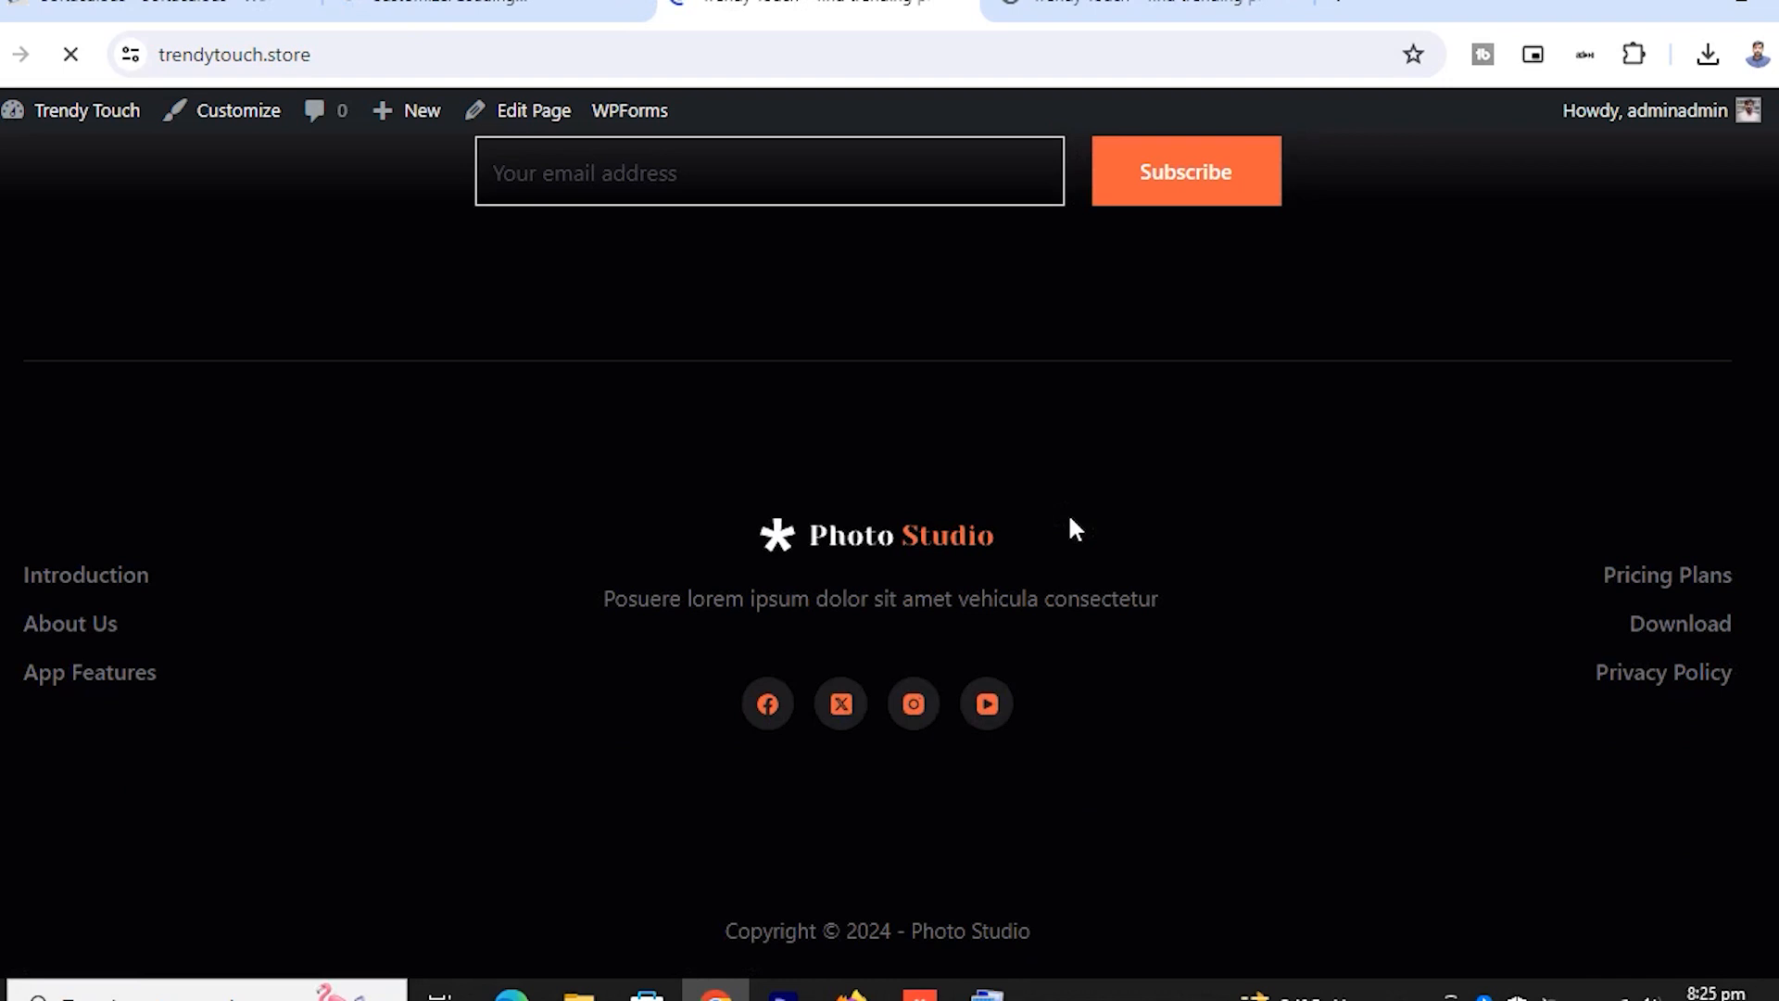
scroll(1071, 524, up, 20)
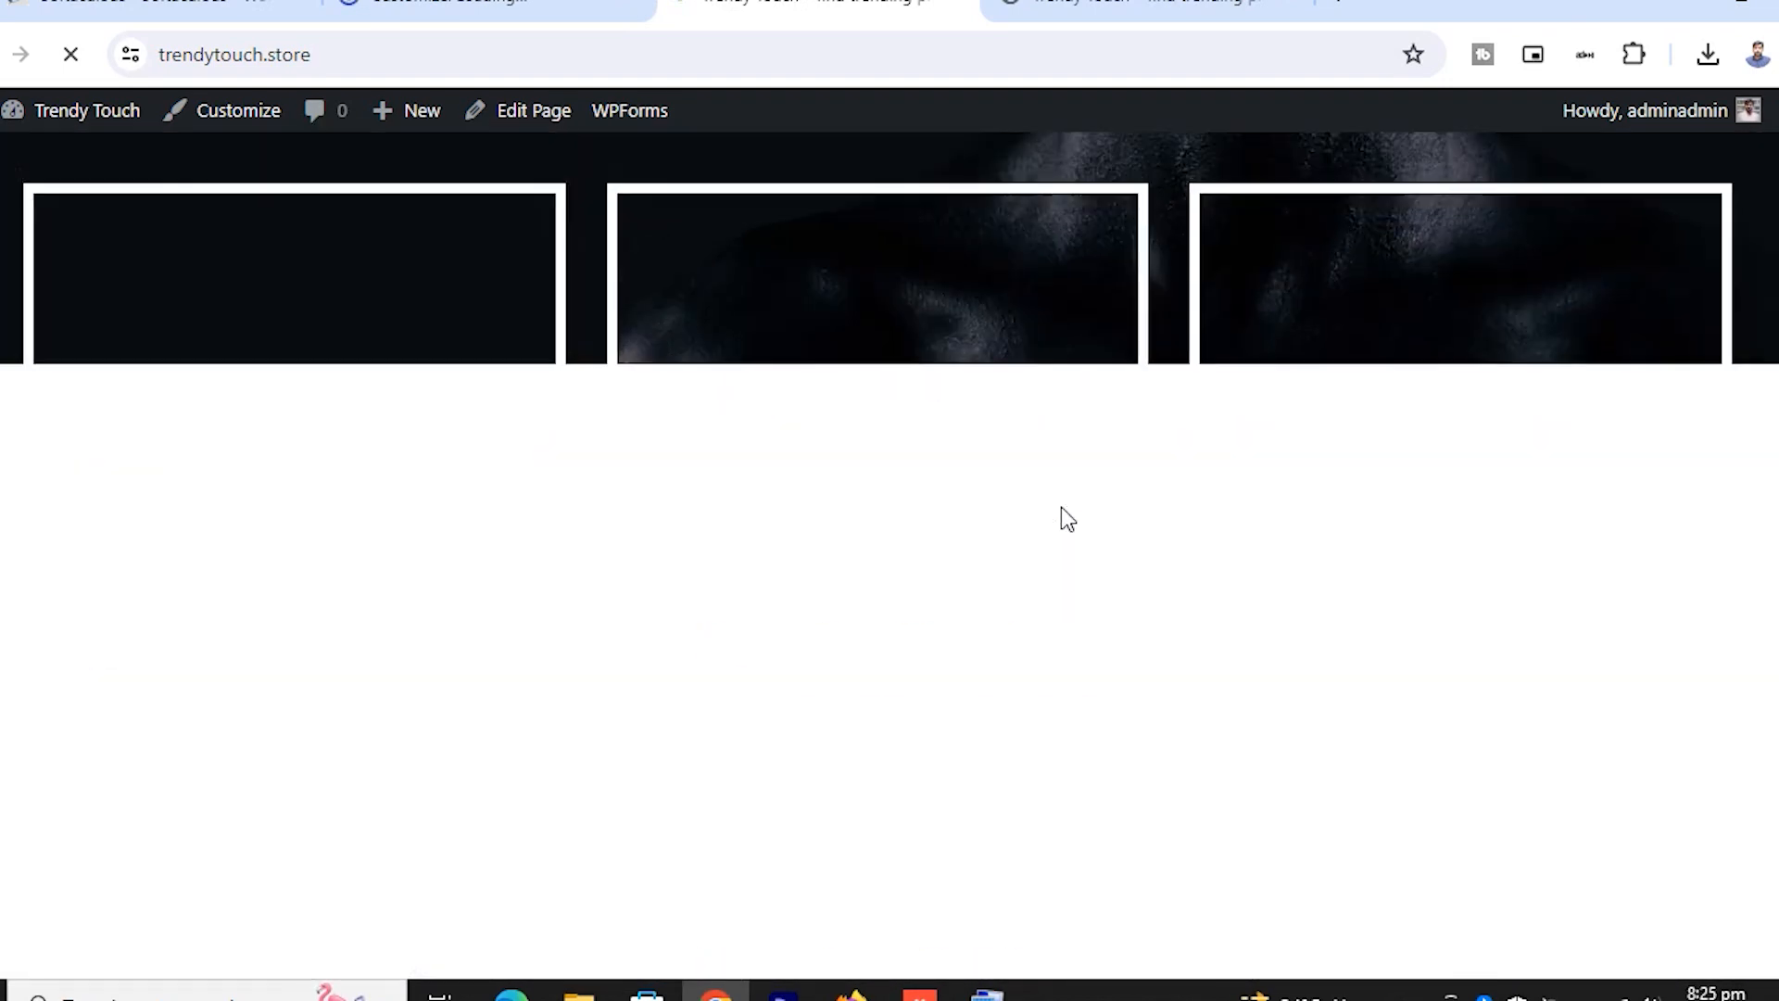
scroll(1060, 507, up, 7)
scroll(1271, 426, down, 5)
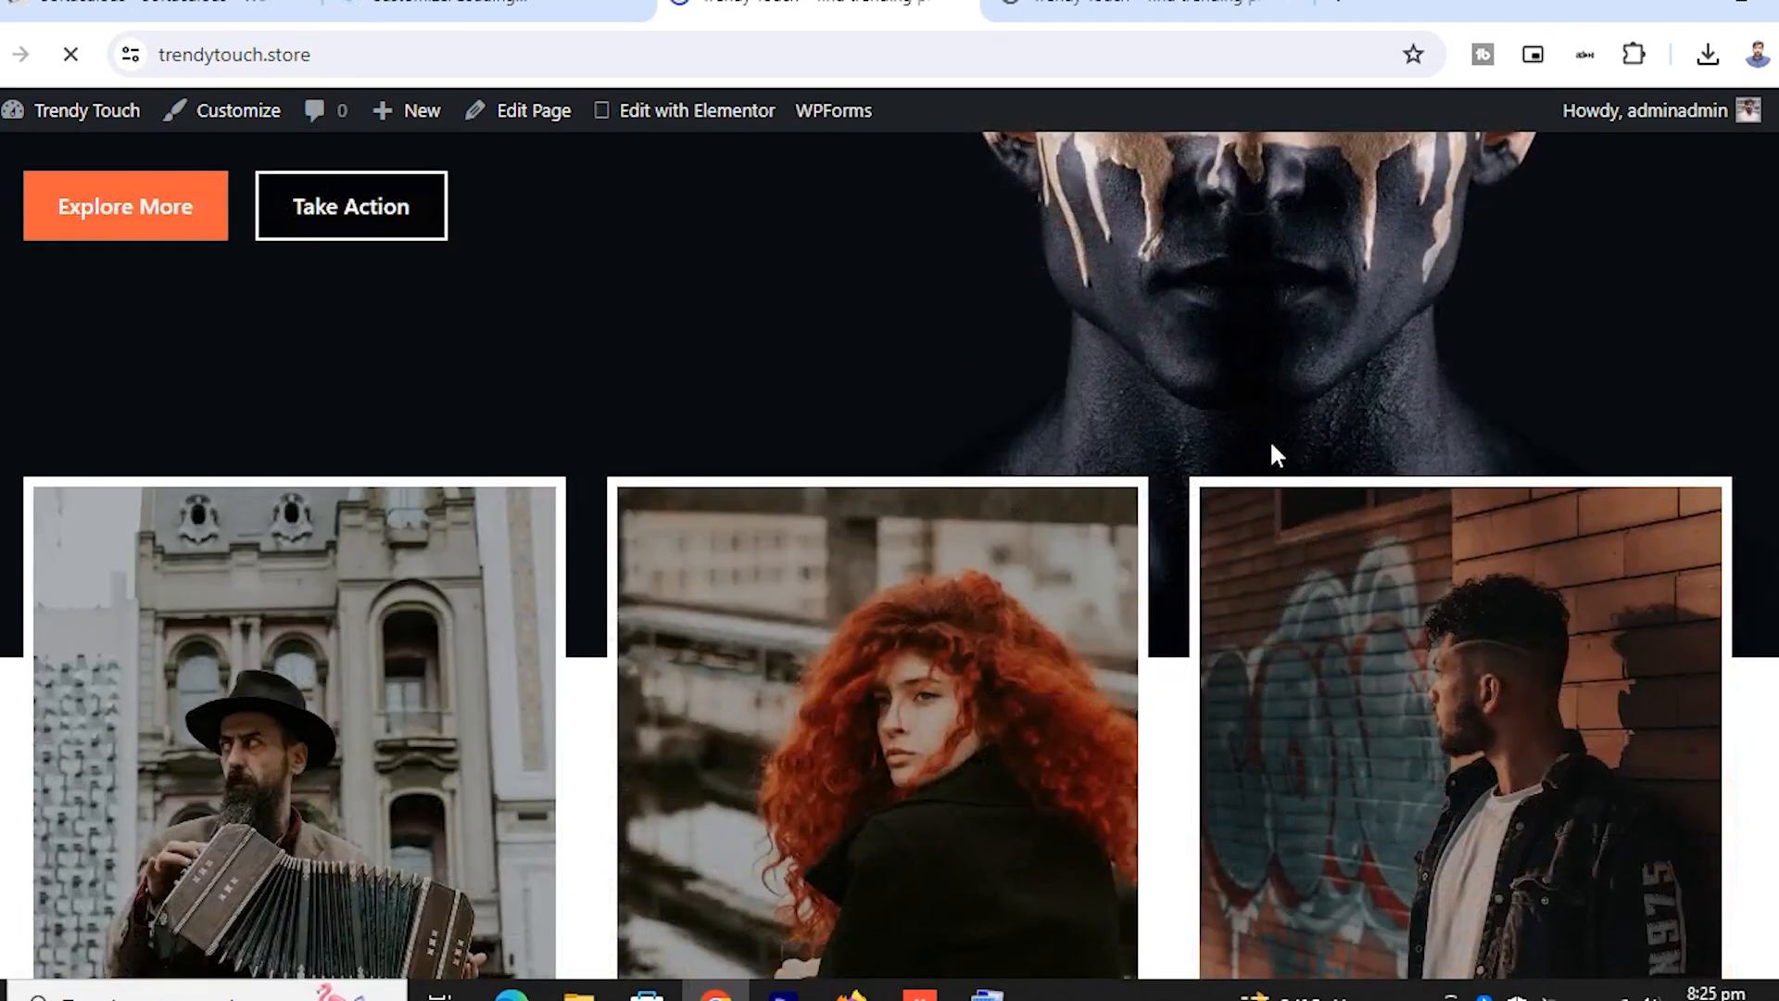
scroll(1249, 465, down, 6)
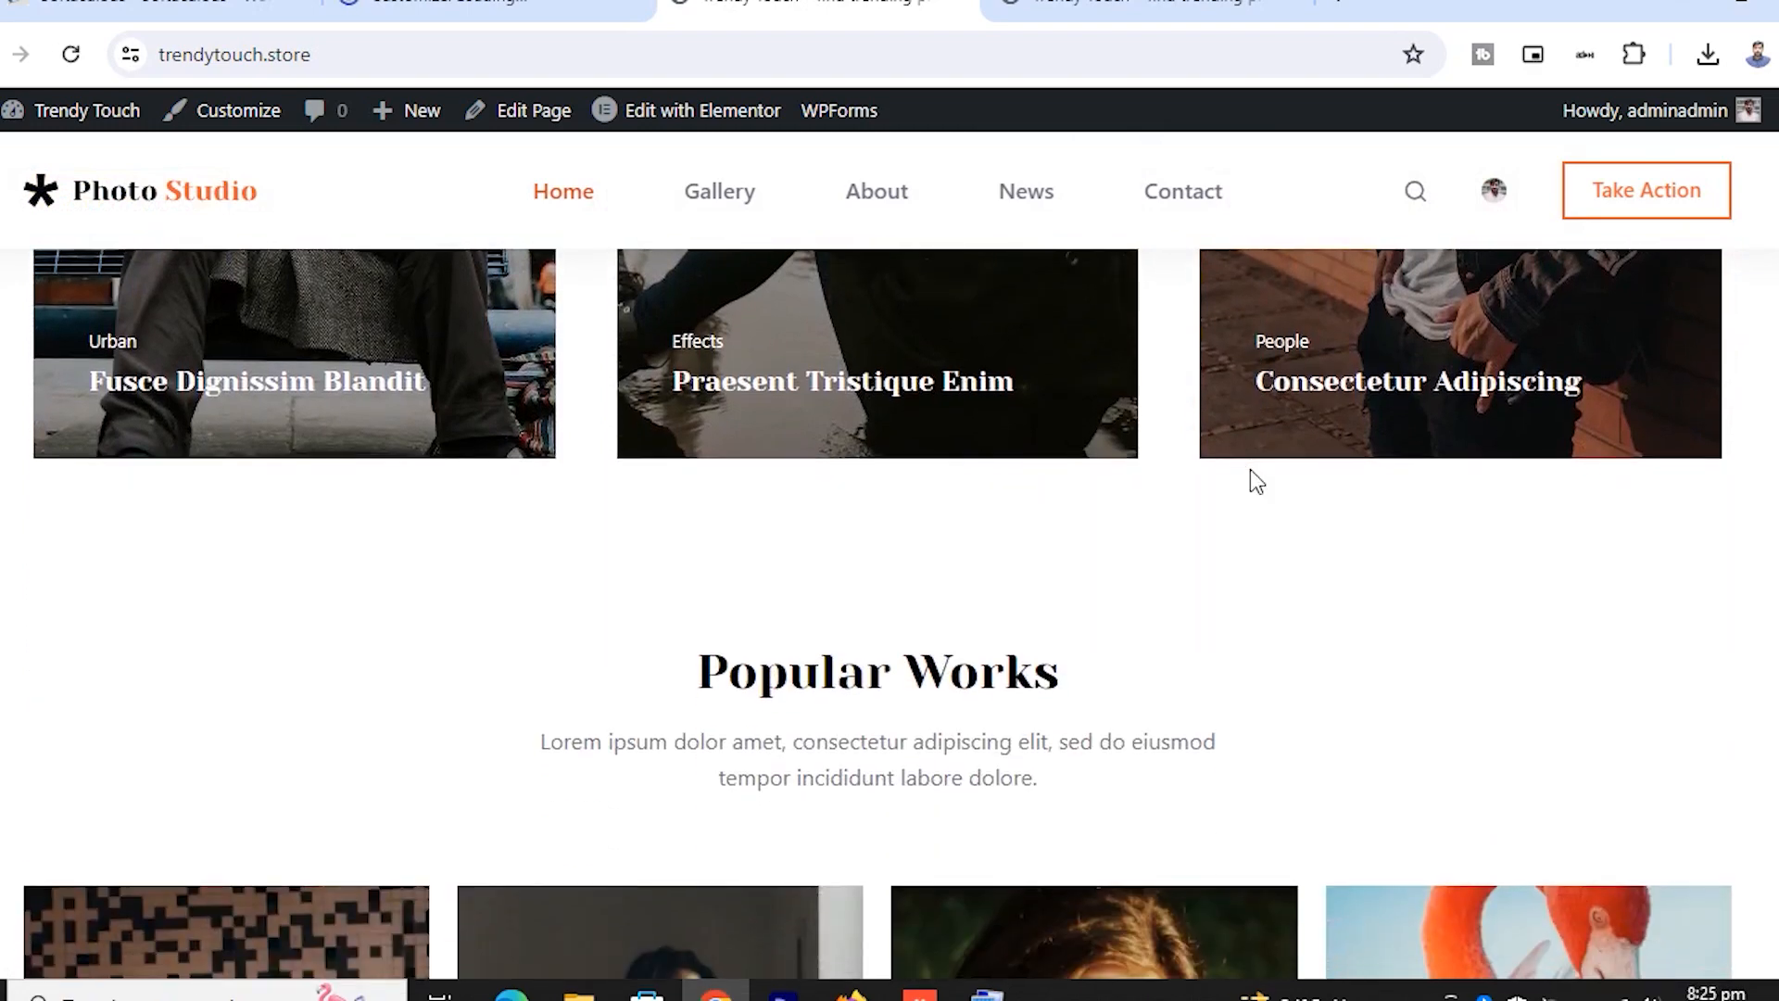
scroll(1250, 470, down, 7)
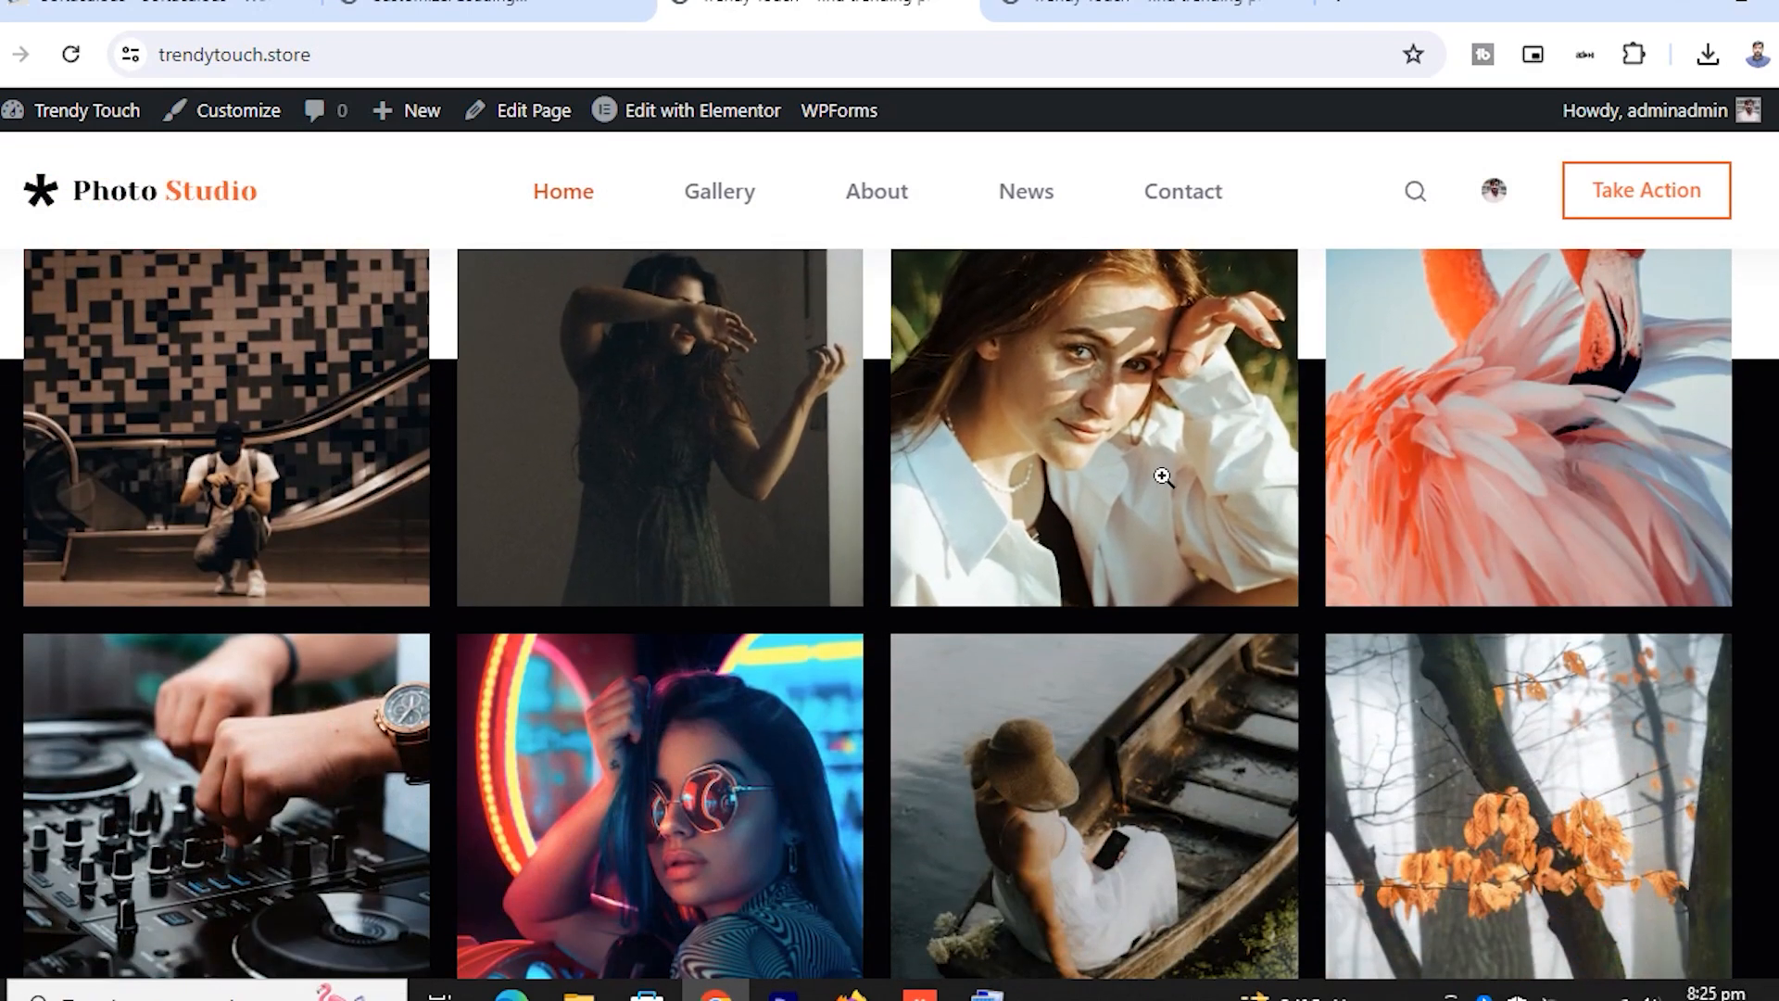
scroll(726, 517, down, 7)
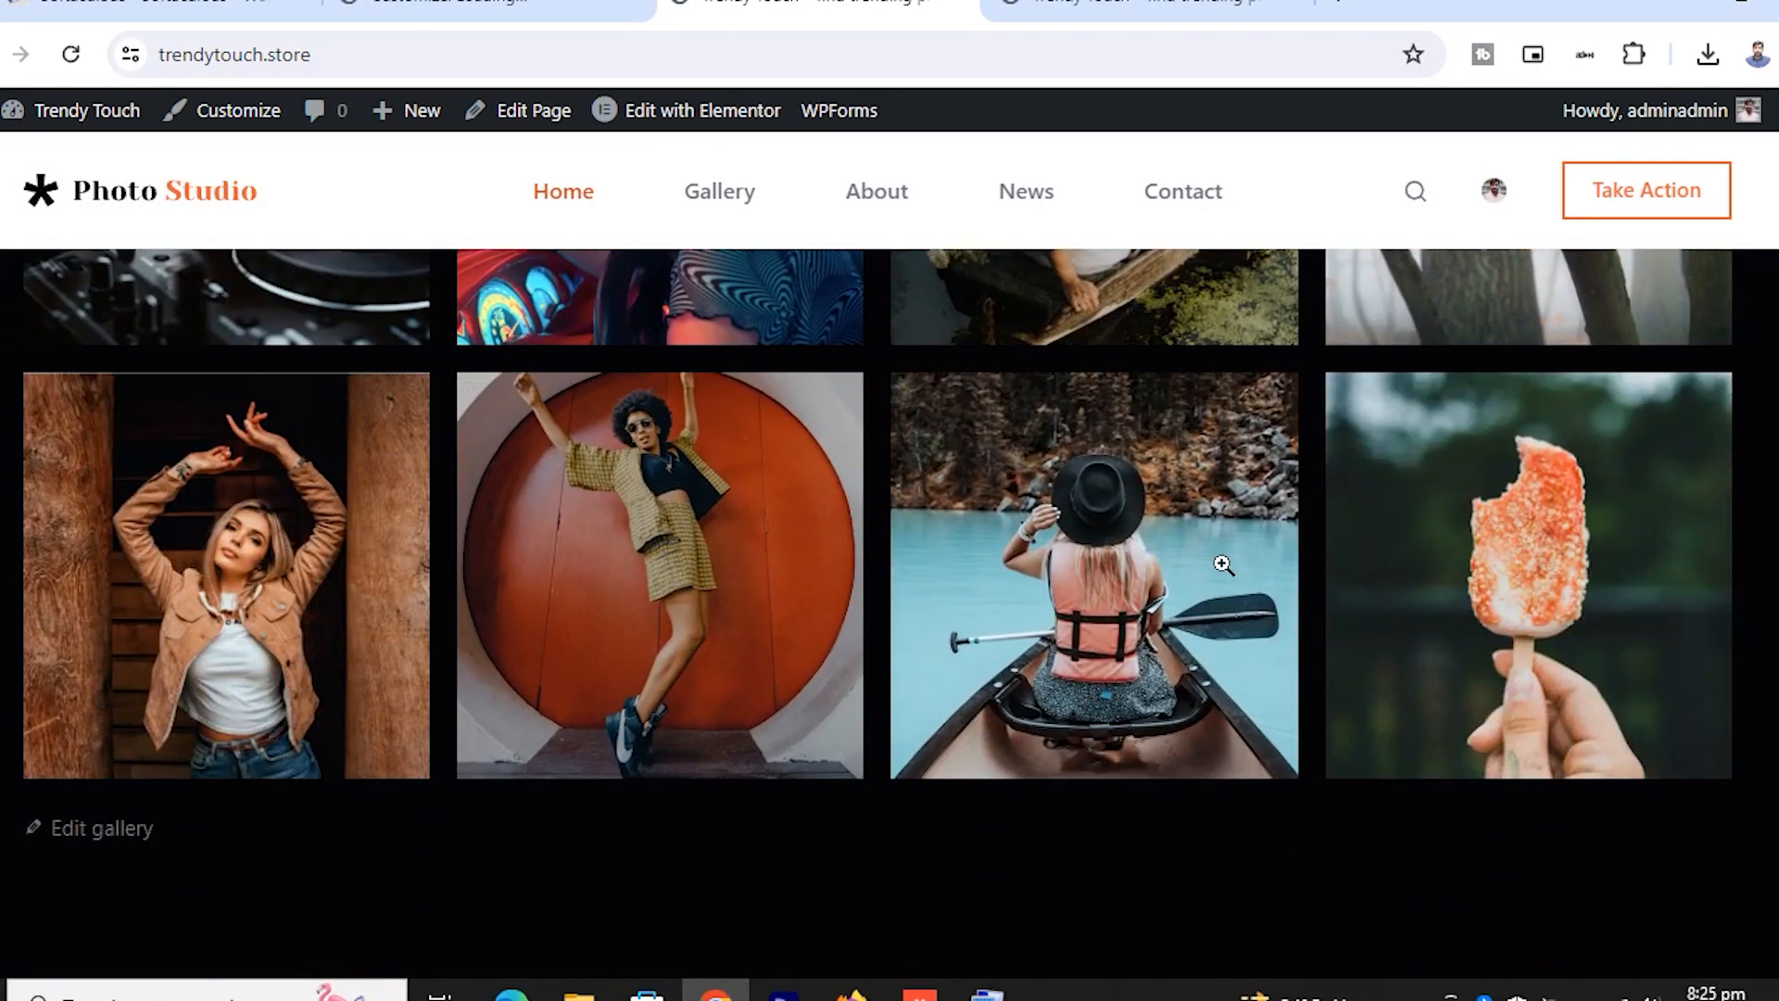
scroll(1223, 565, up, 12)
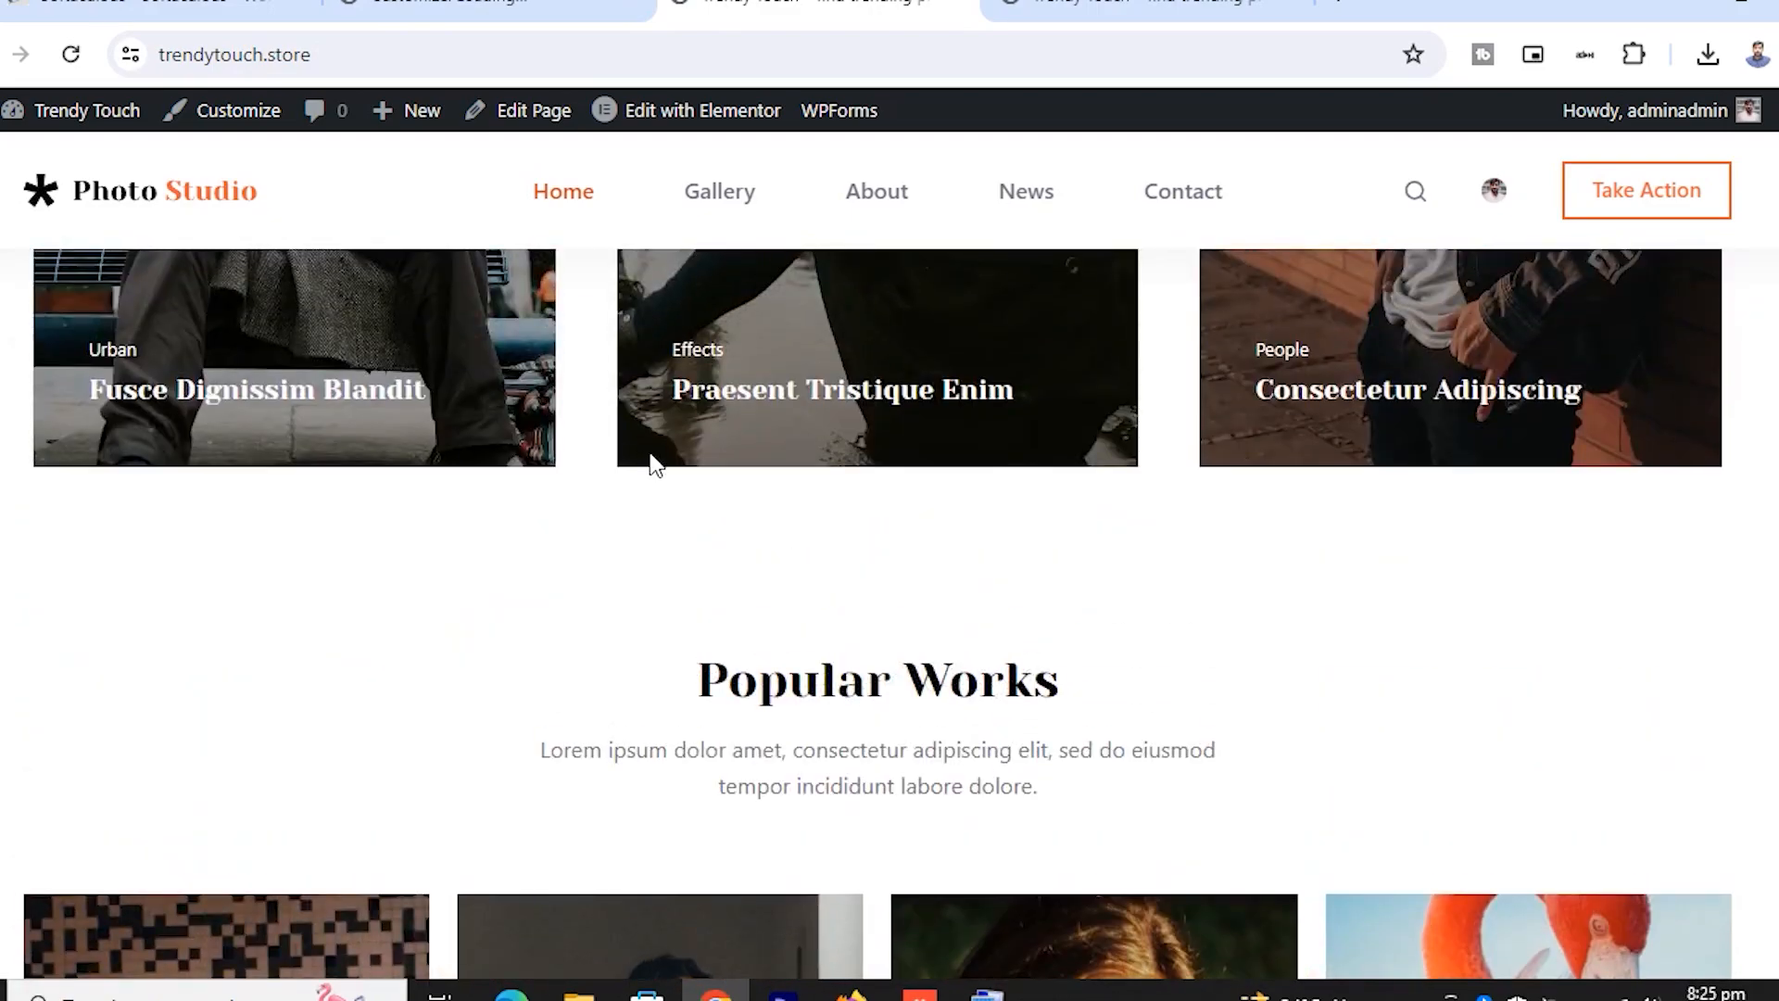
scroll(960, 737, down, 7)
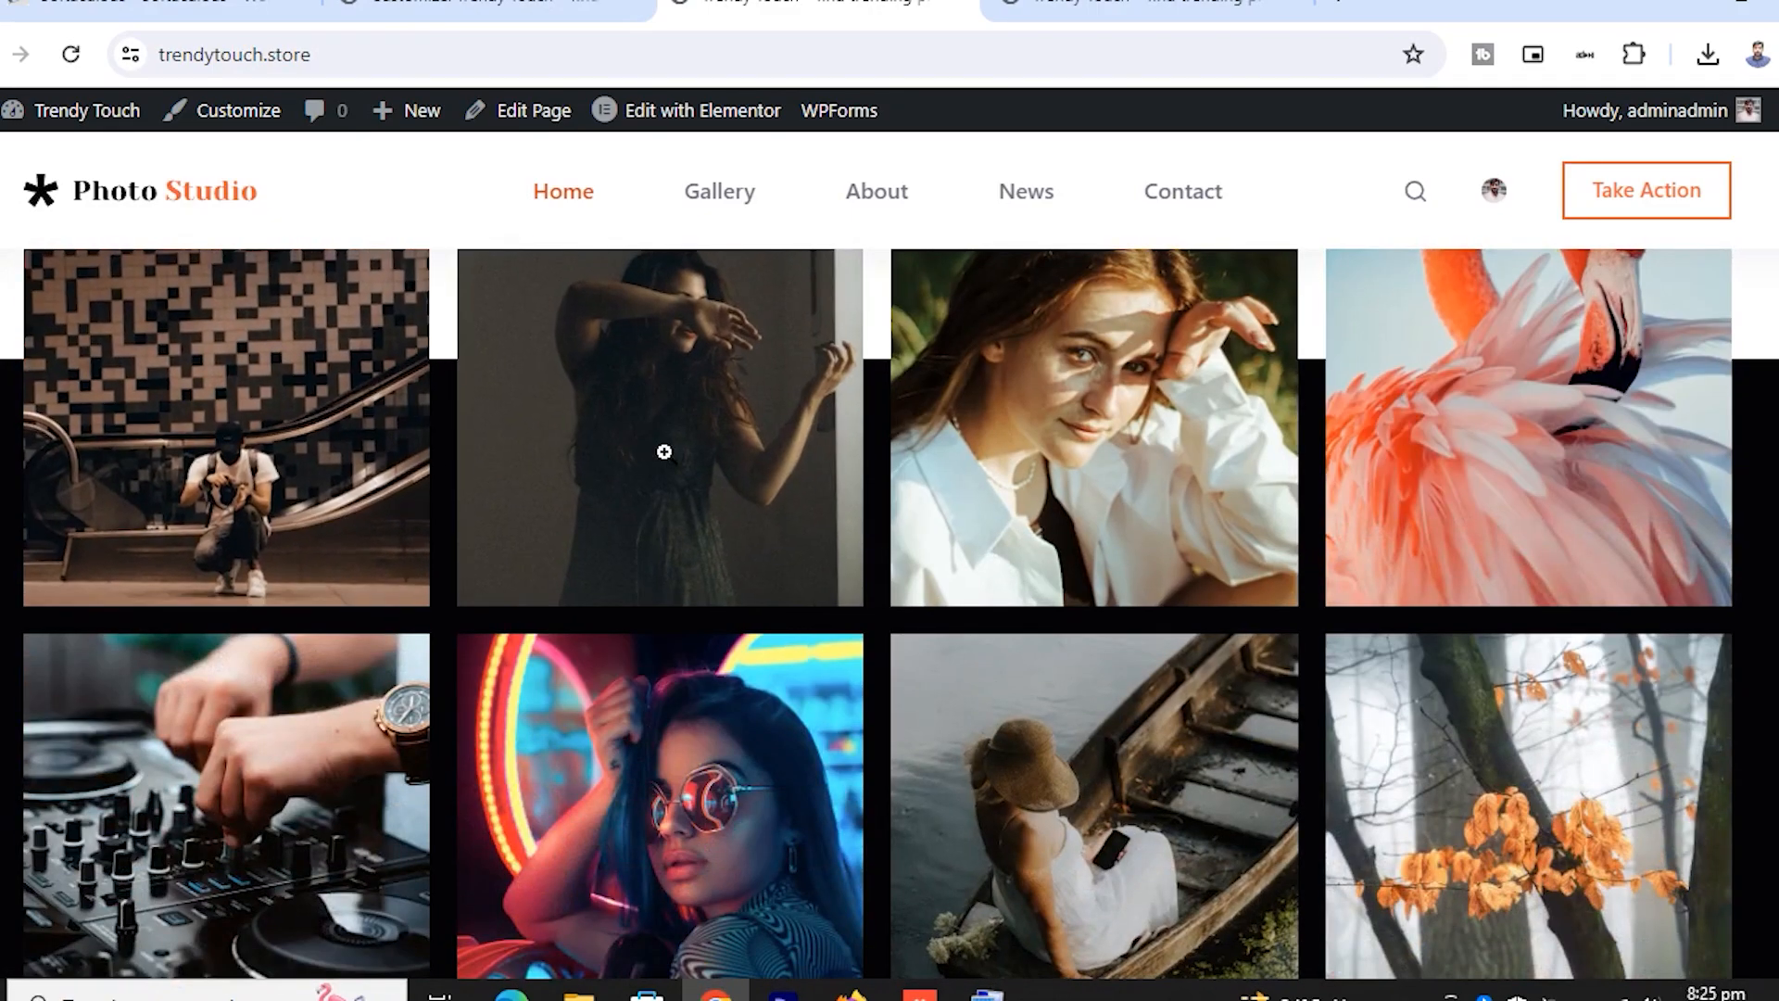
scroll(957, 488, down, 8)
scroll(955, 489, down, 10)
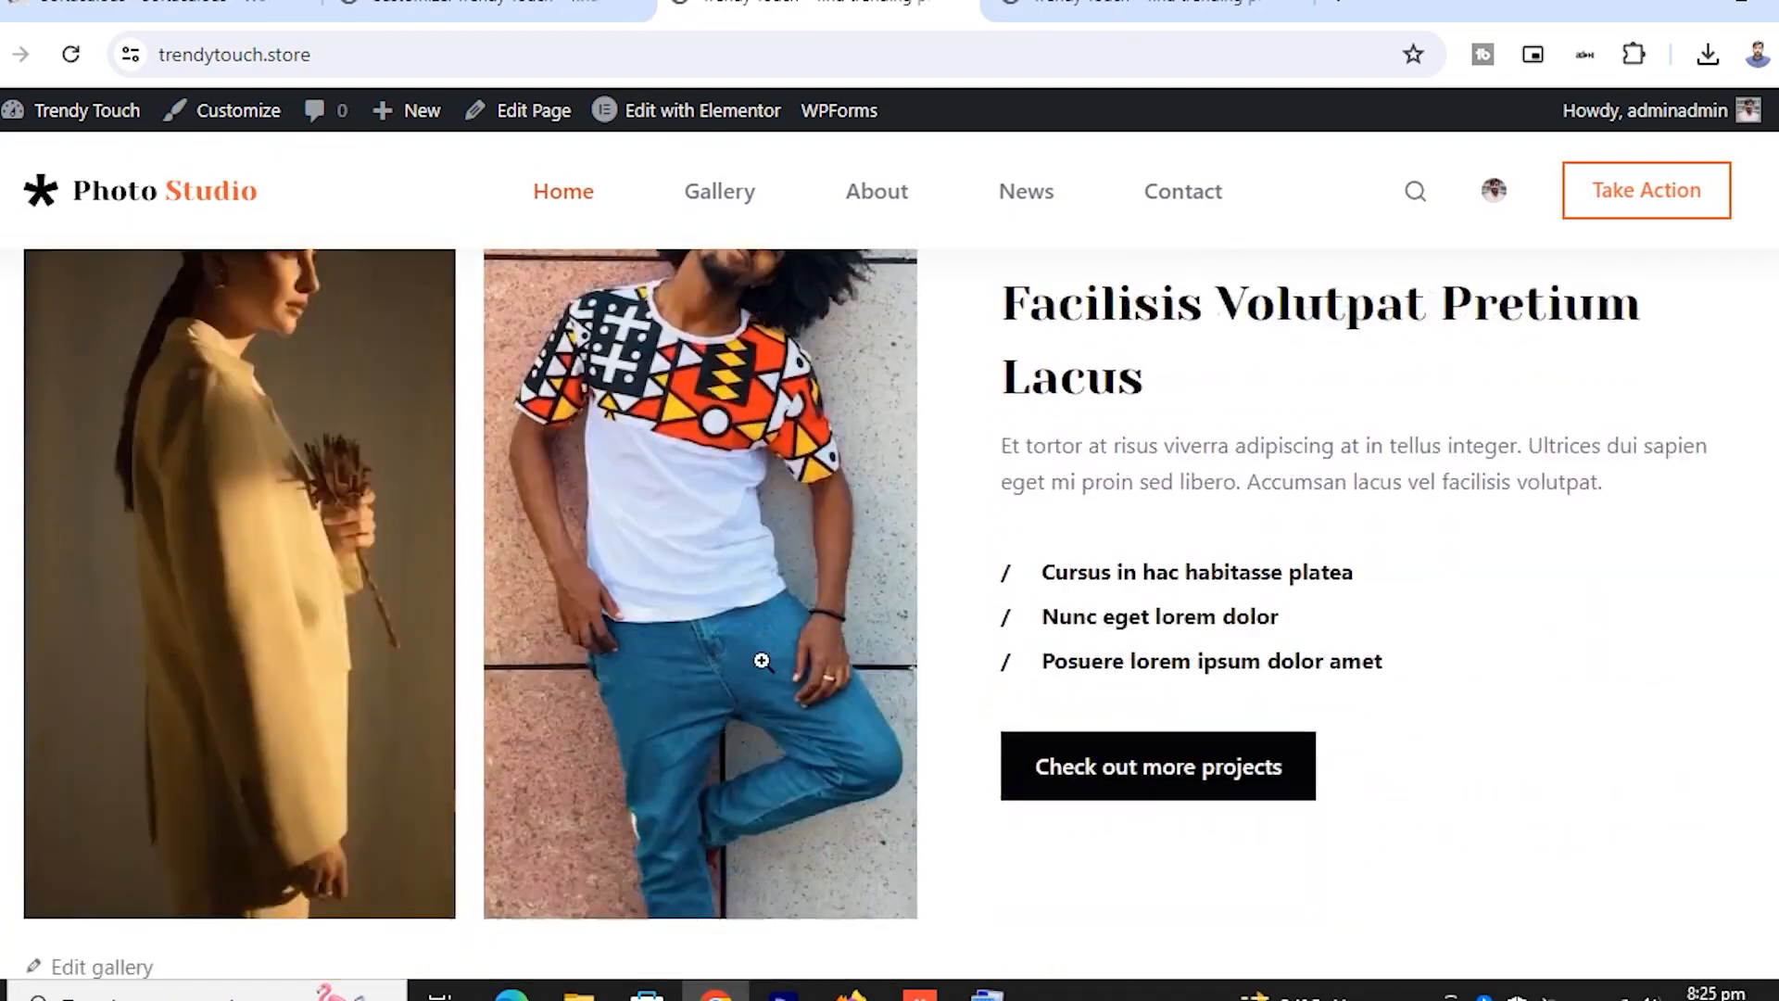
scroll(1251, 603, down, 8)
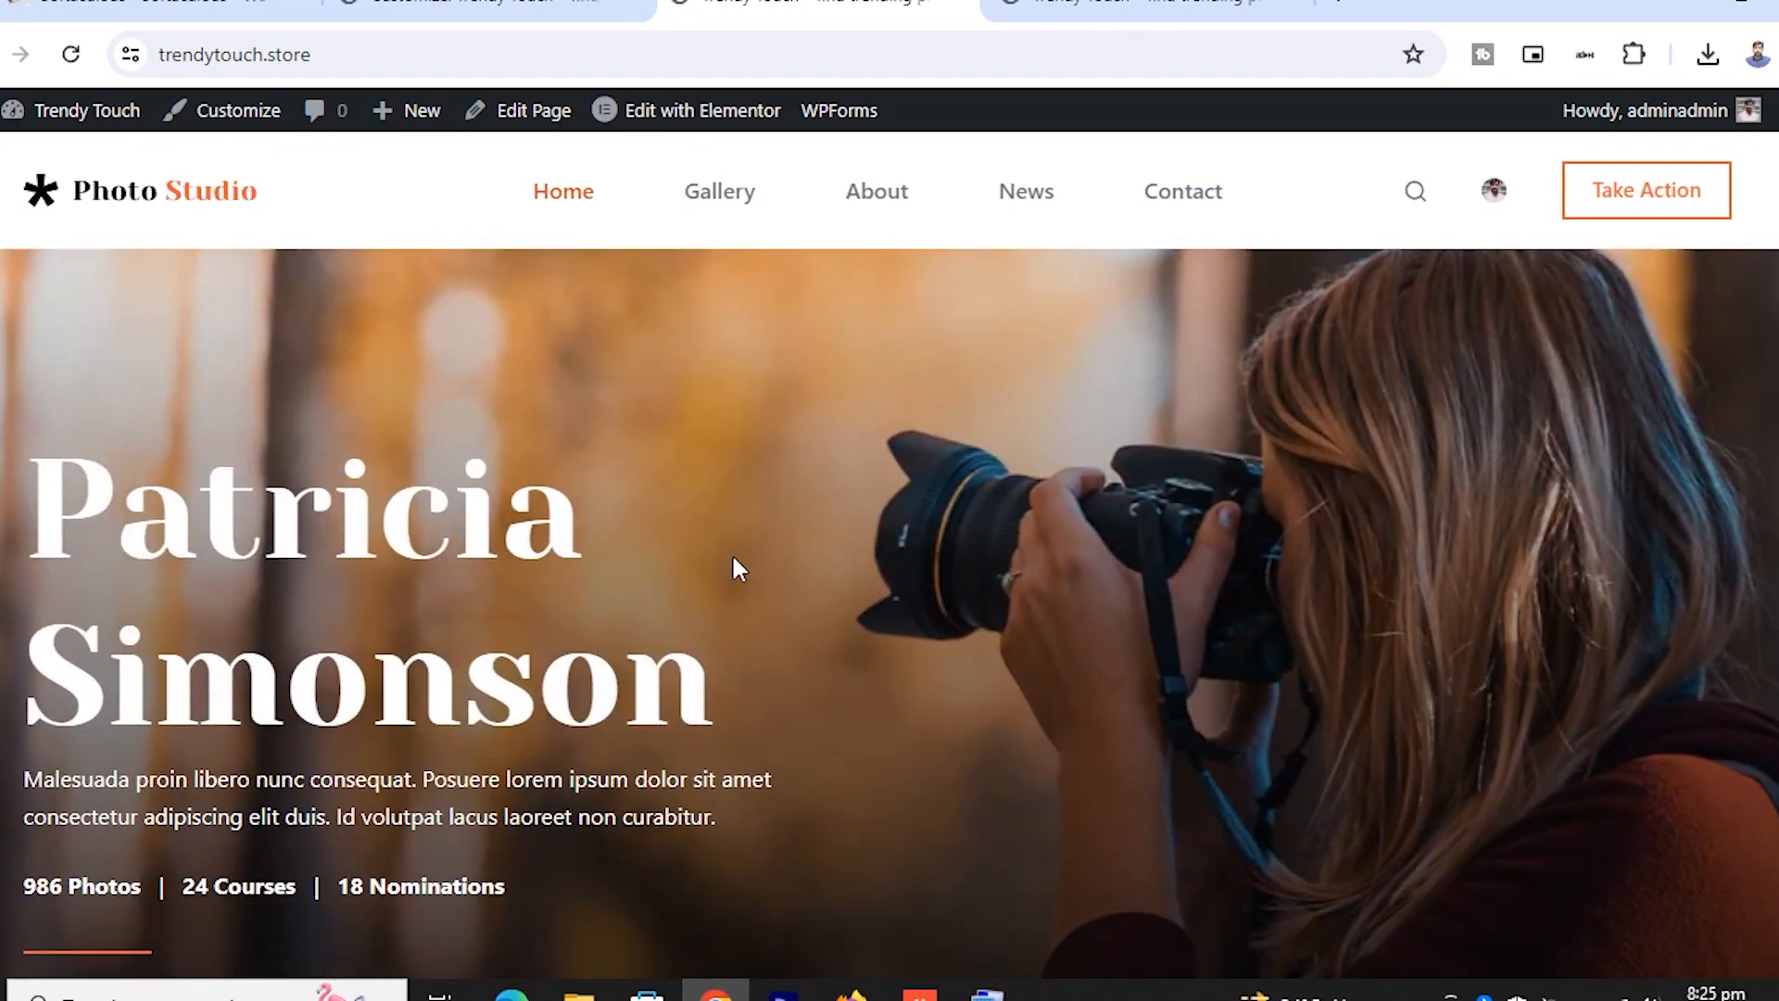
scroll(735, 556, down, 6)
scroll(732, 533, down, 7)
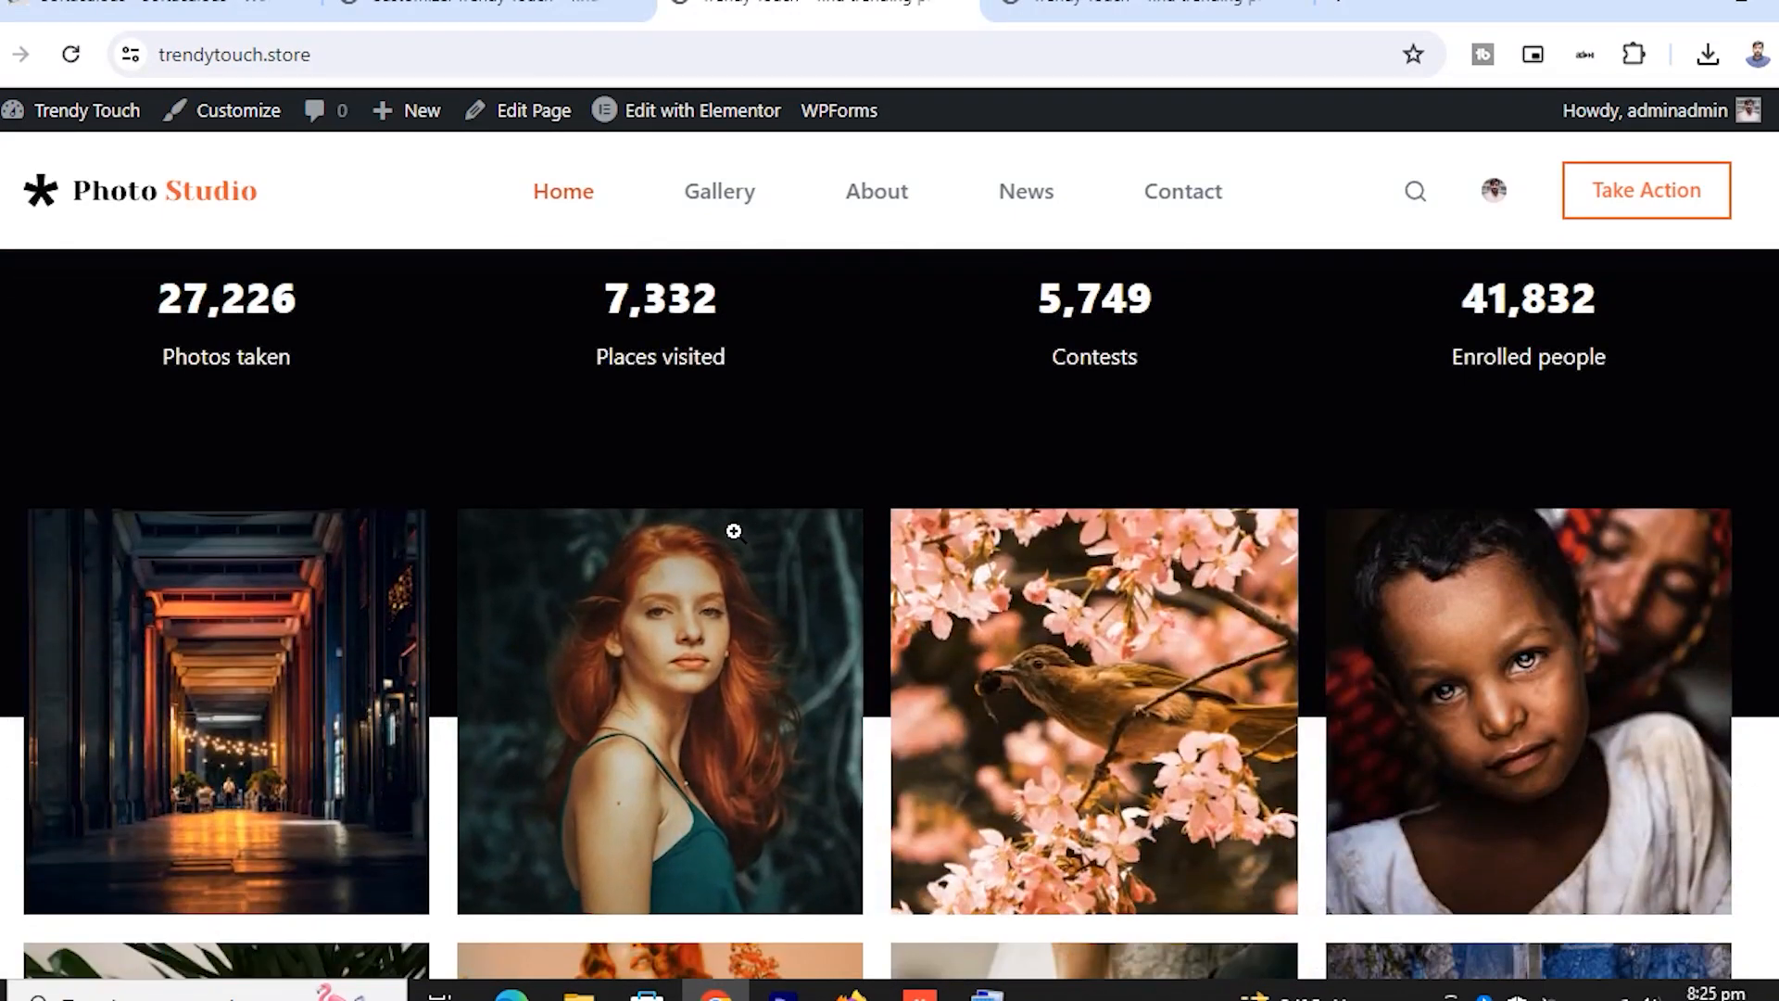
scroll(731, 528, up, 3)
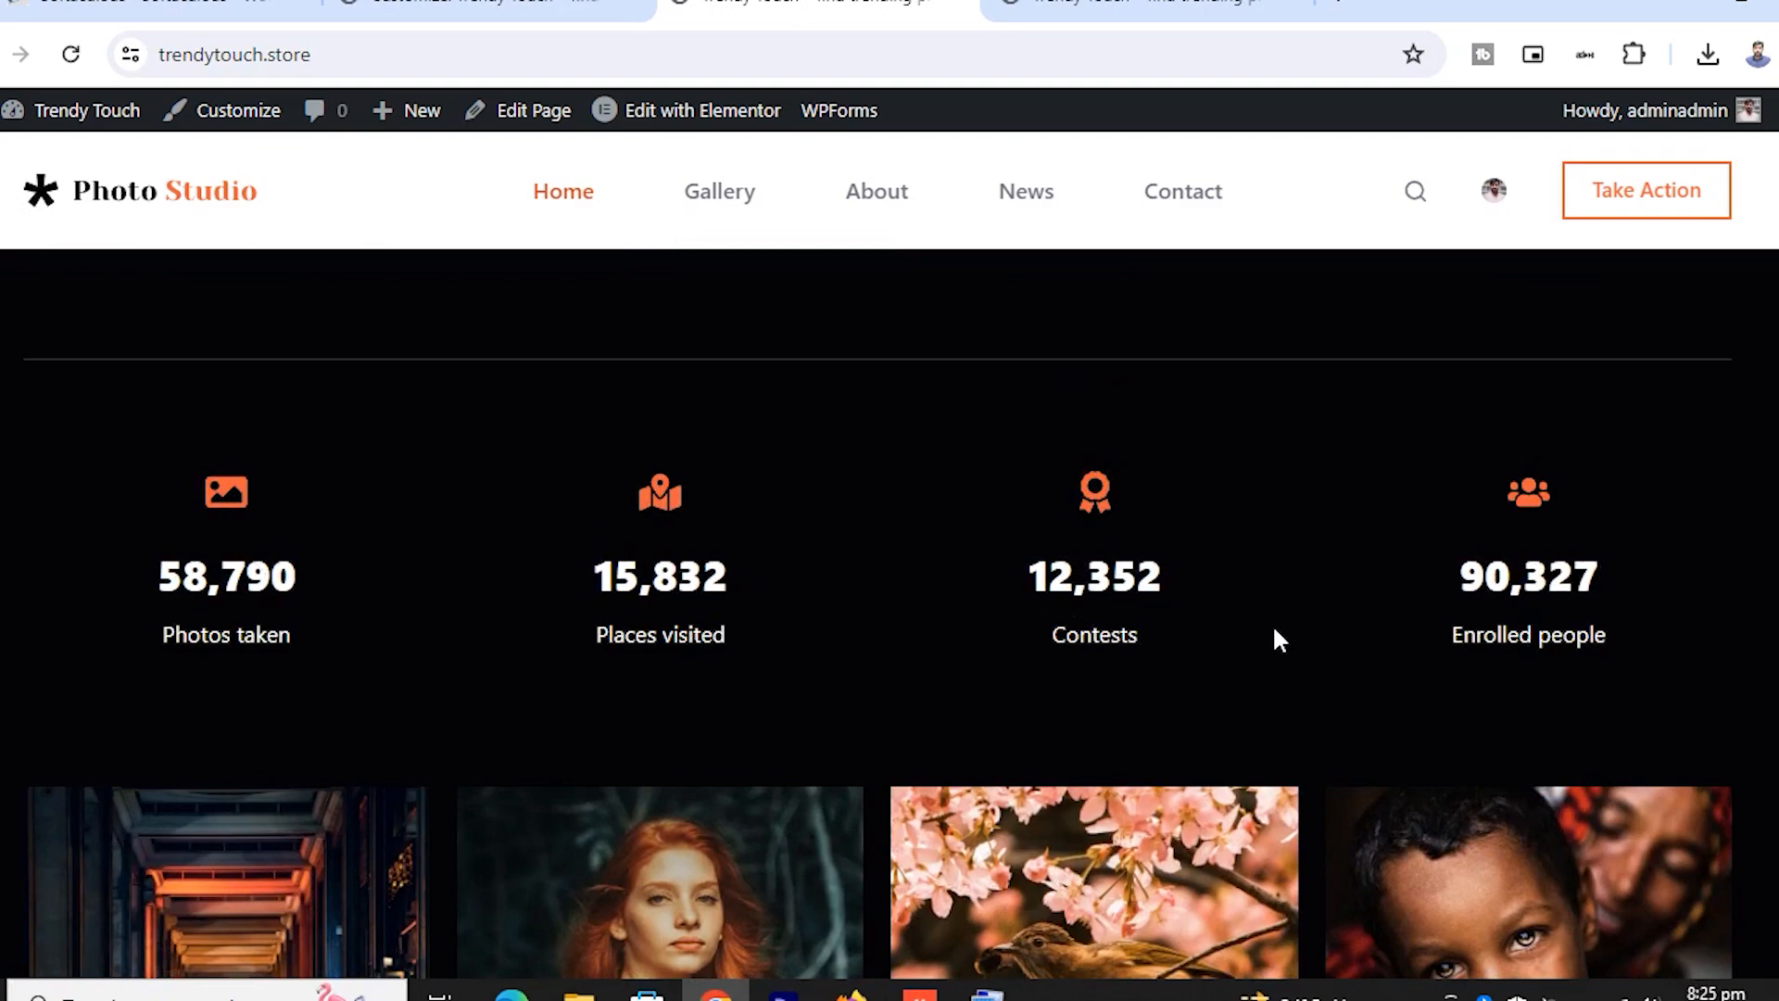
scroll(1275, 634, down, 5)
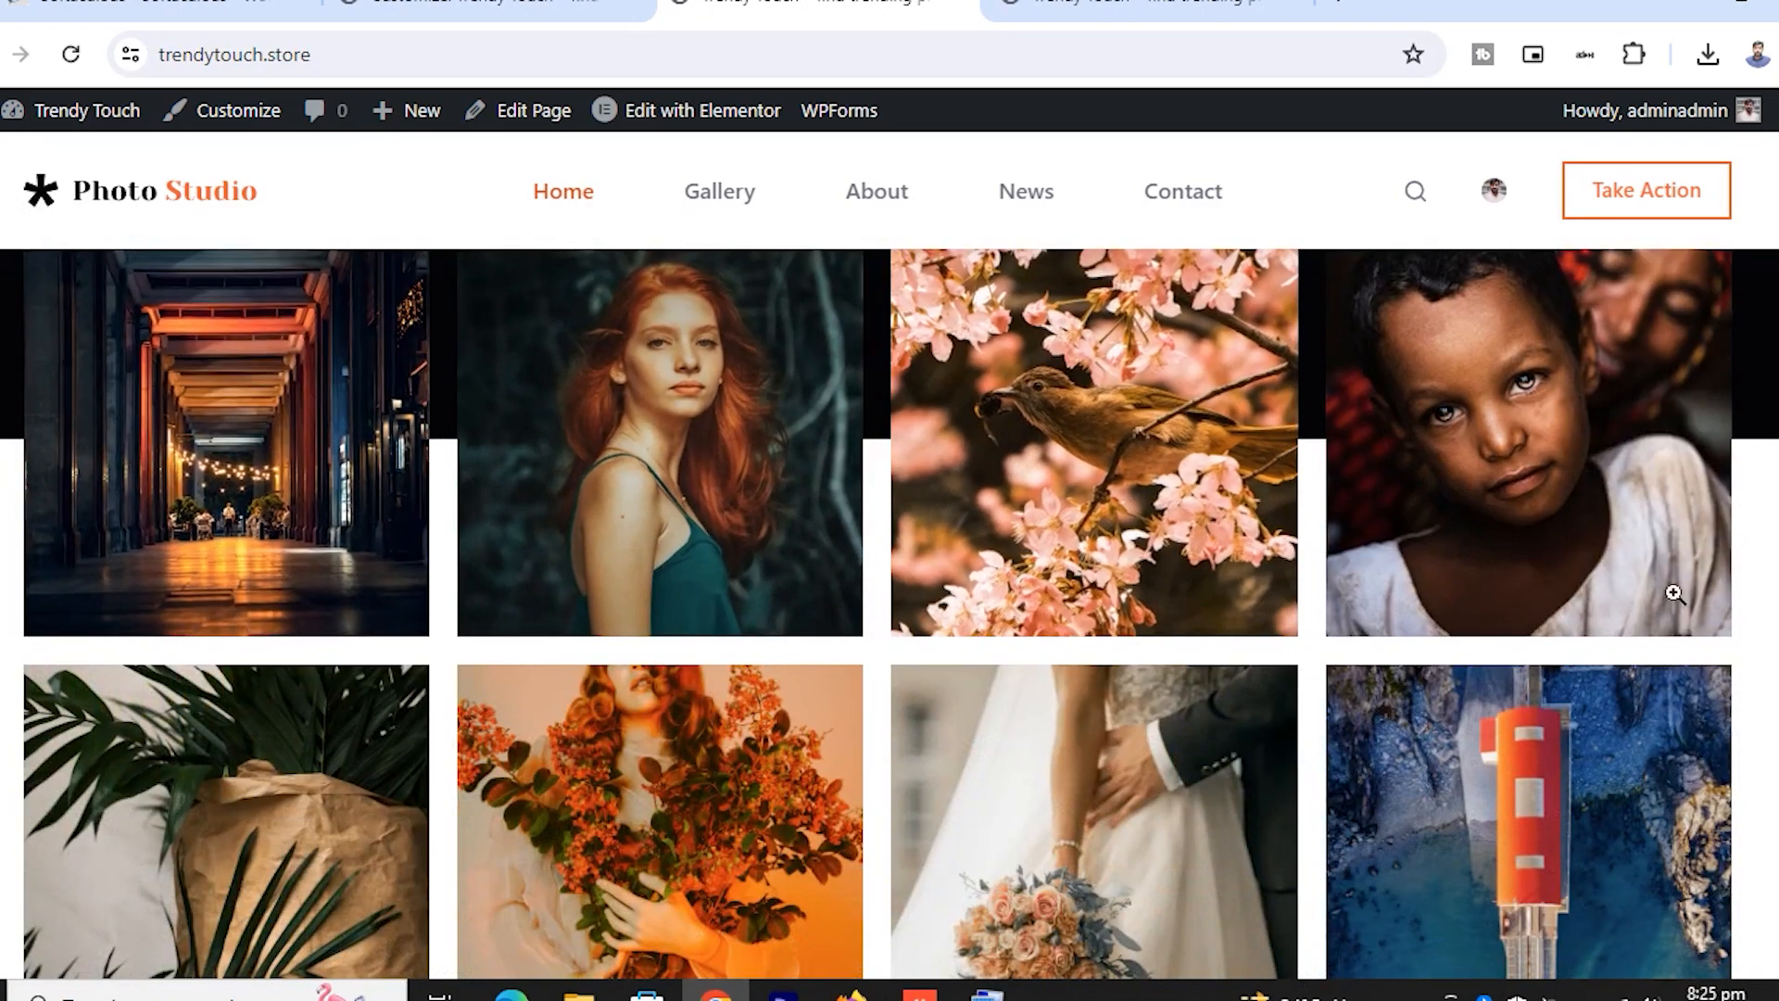
scroll(746, 475, down, 6)
scroll(732, 574, down, 6)
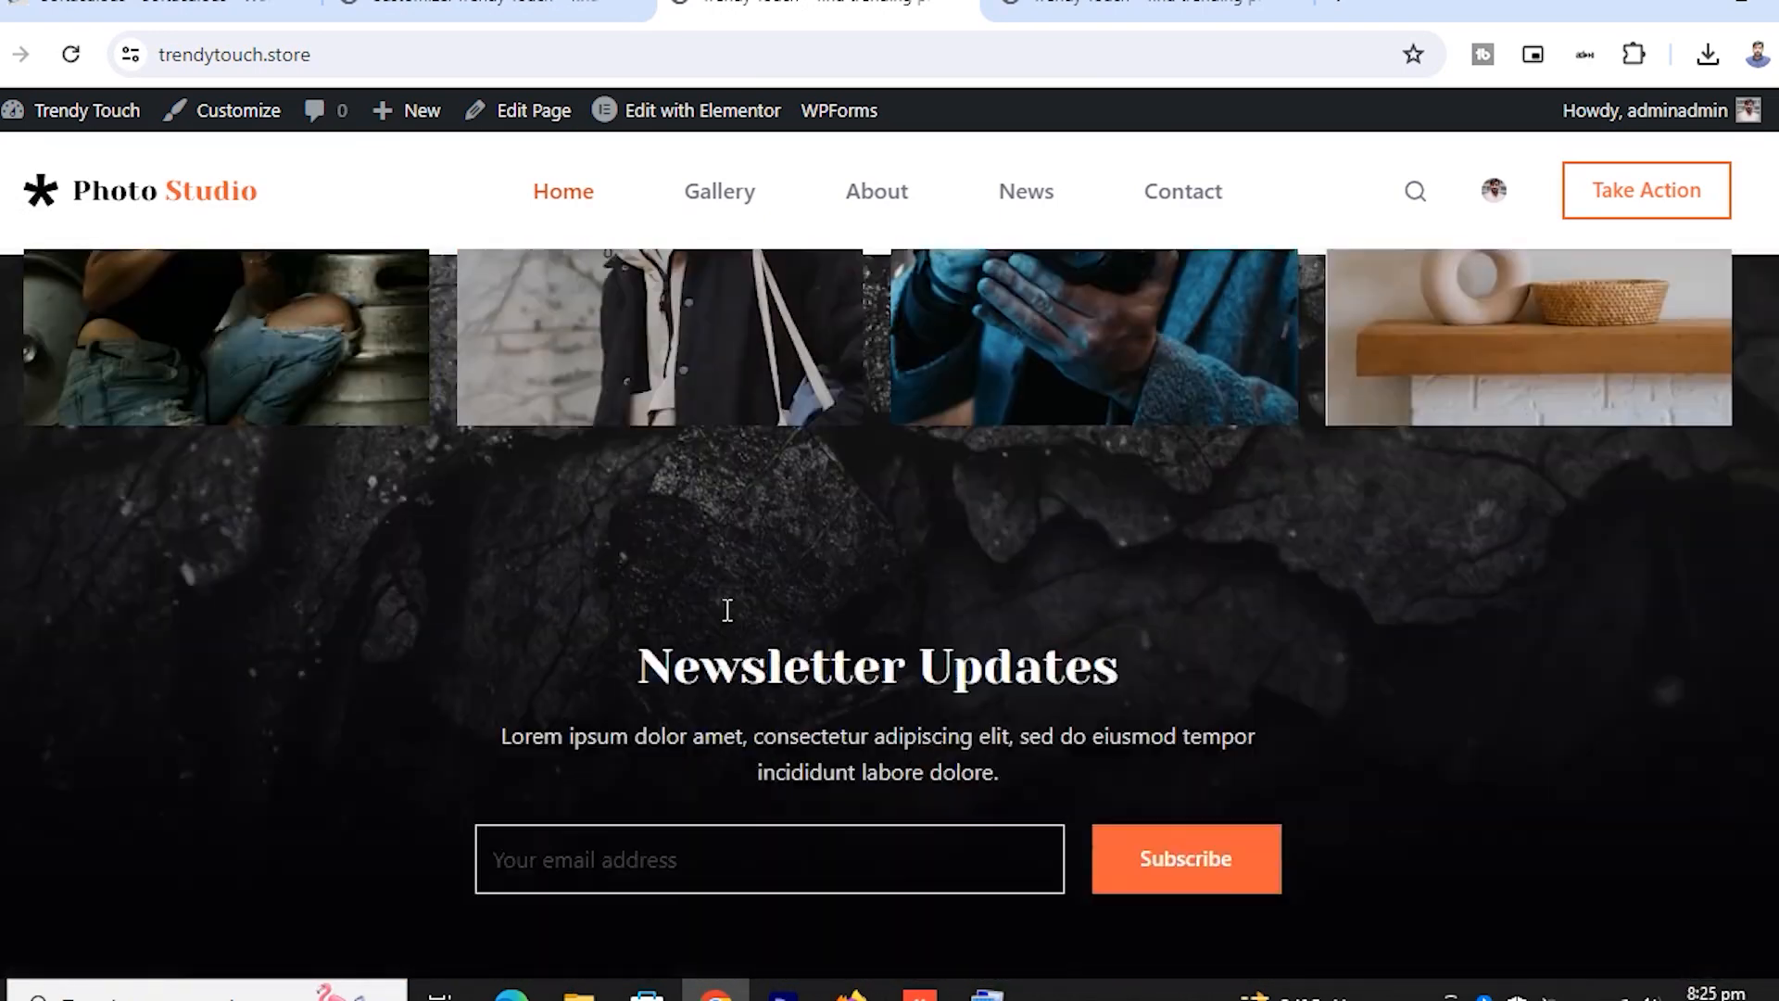
scroll(839, 553, down, 4)
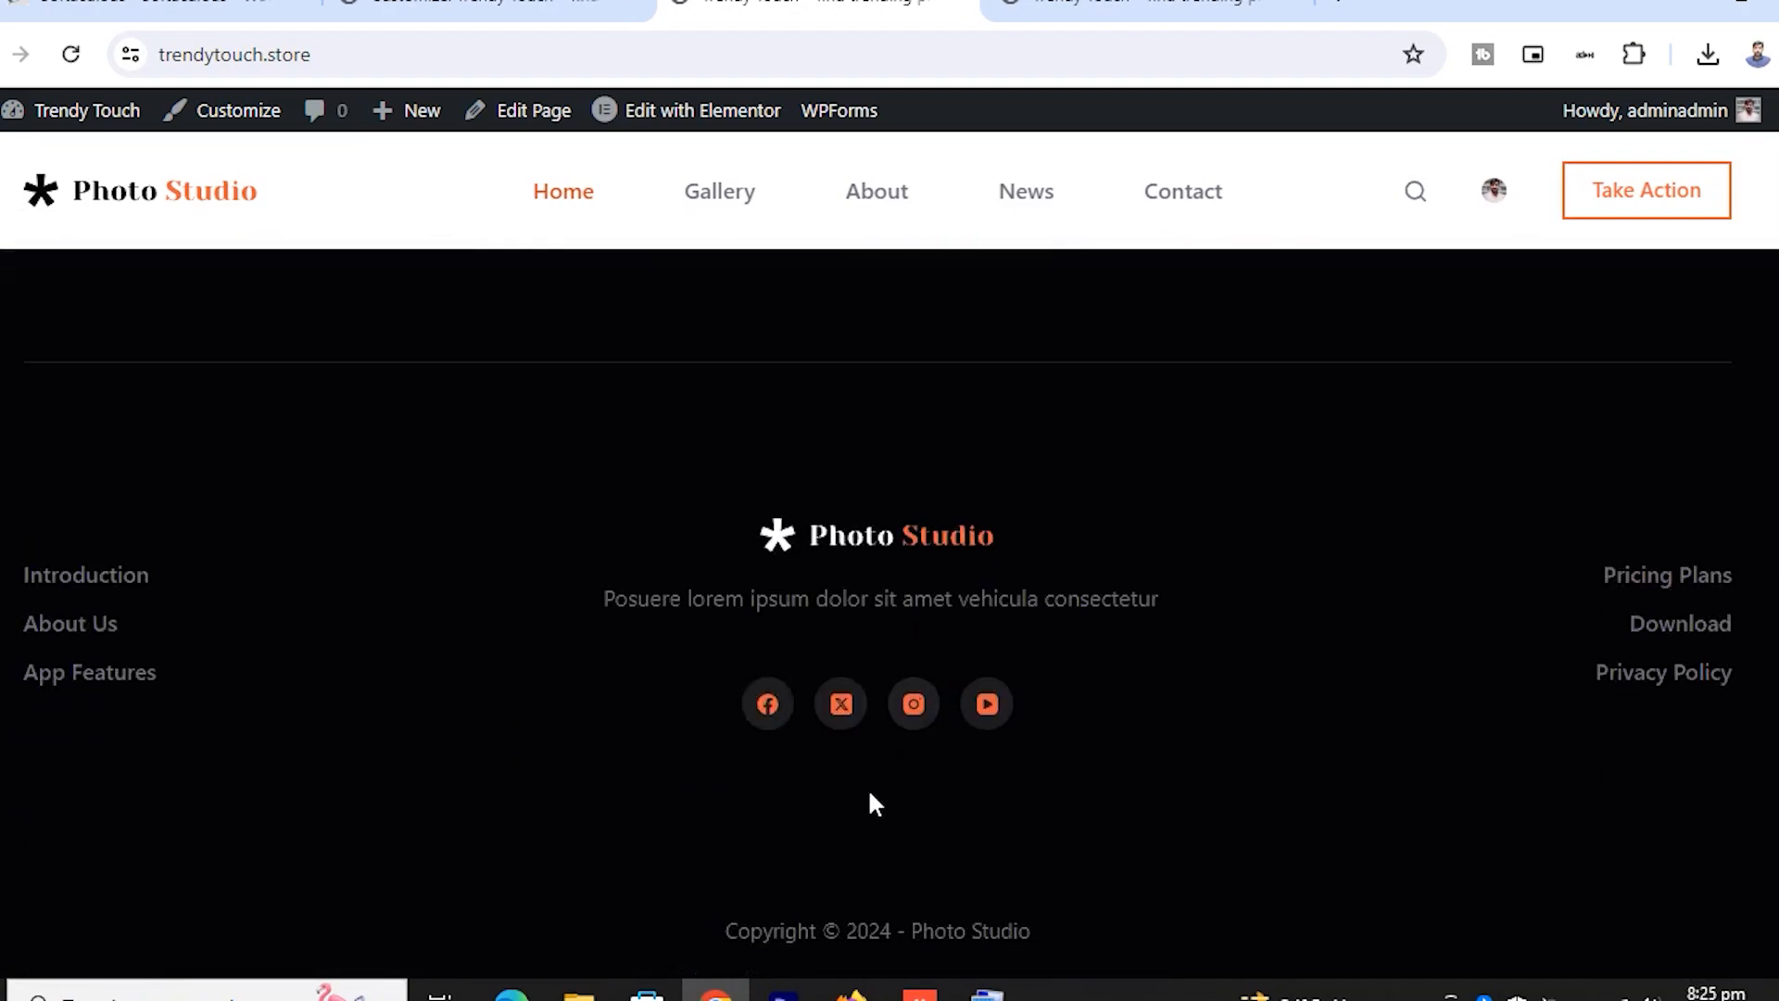
scroll(939, 635, up, 20)
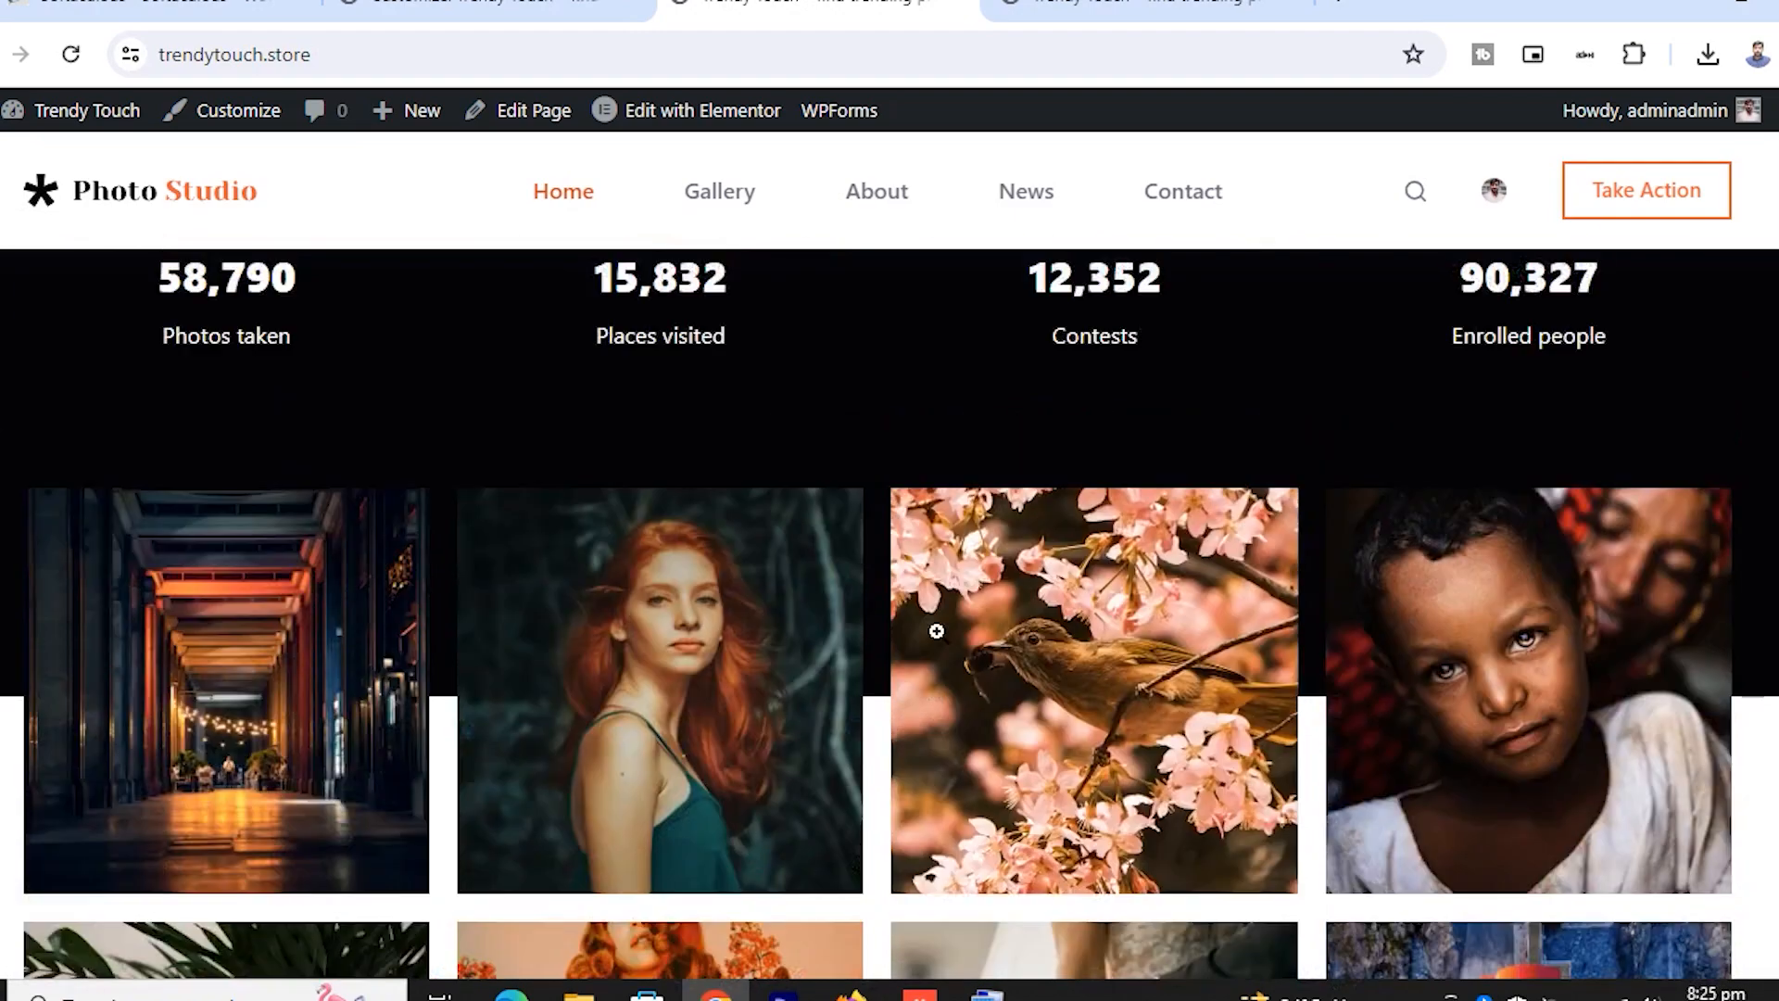
scroll(938, 633, up, 6)
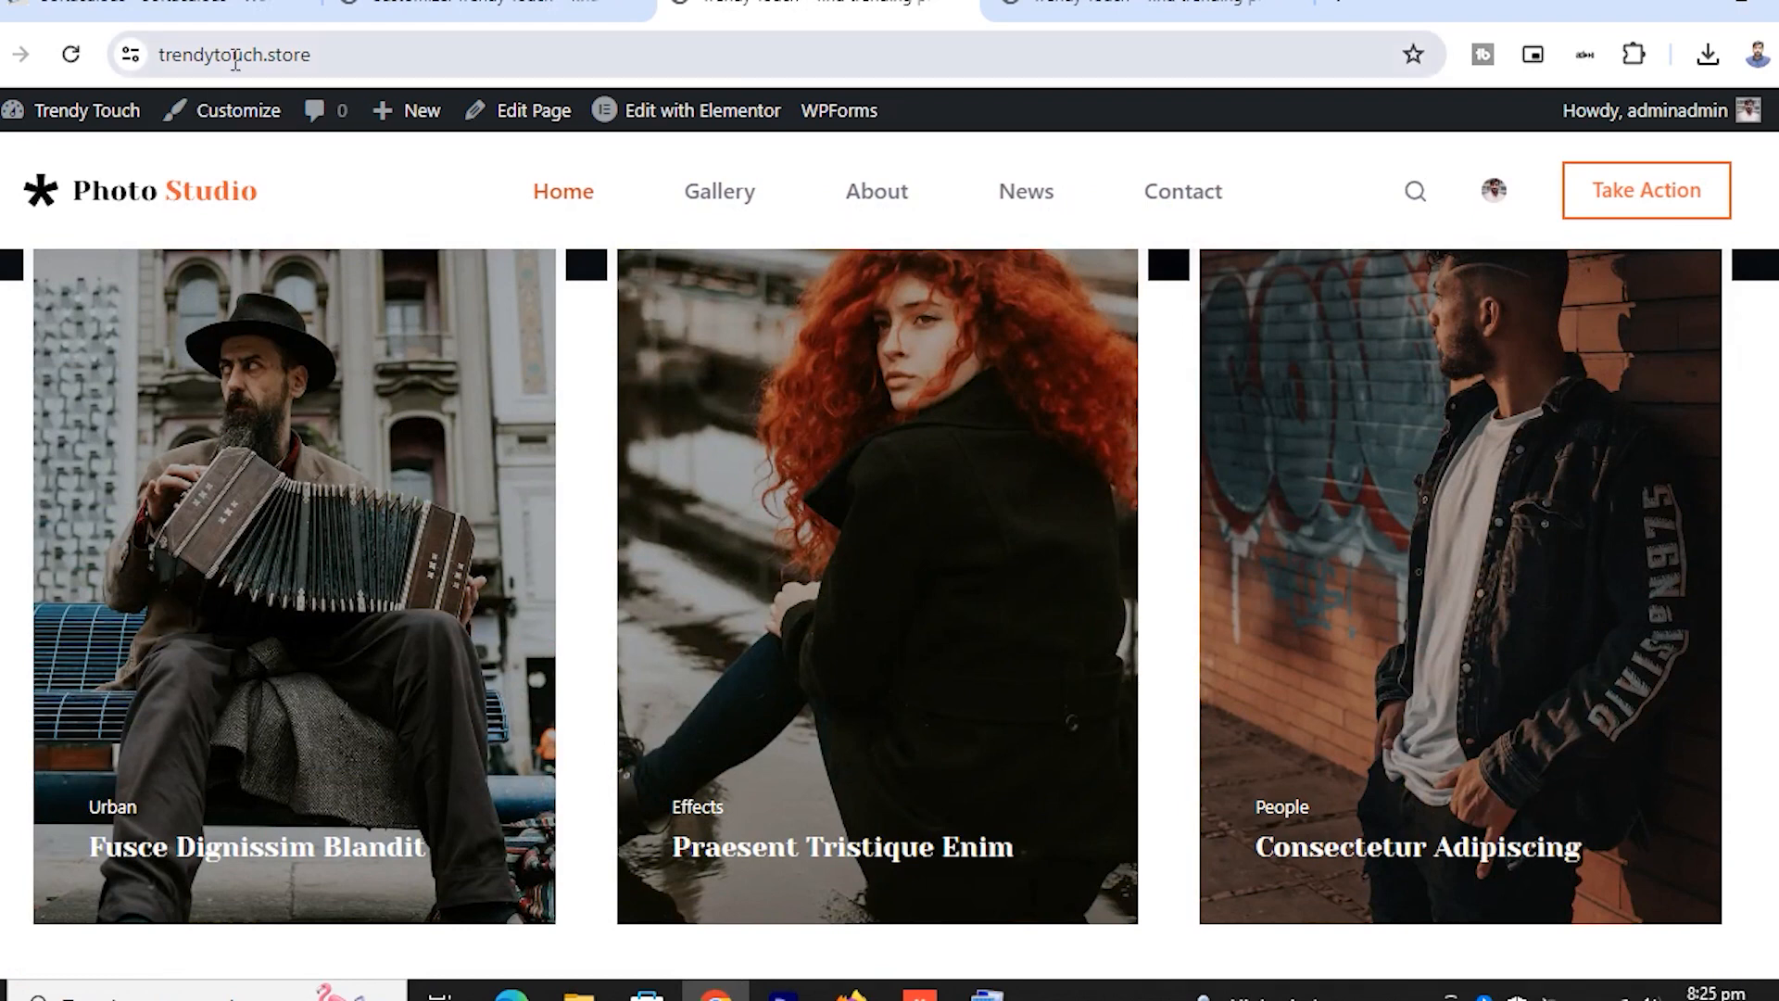
Browse the Customizer's General options: Layout, Buttons, Social Network Accounts and Visitor Engagement
click(463, 7)
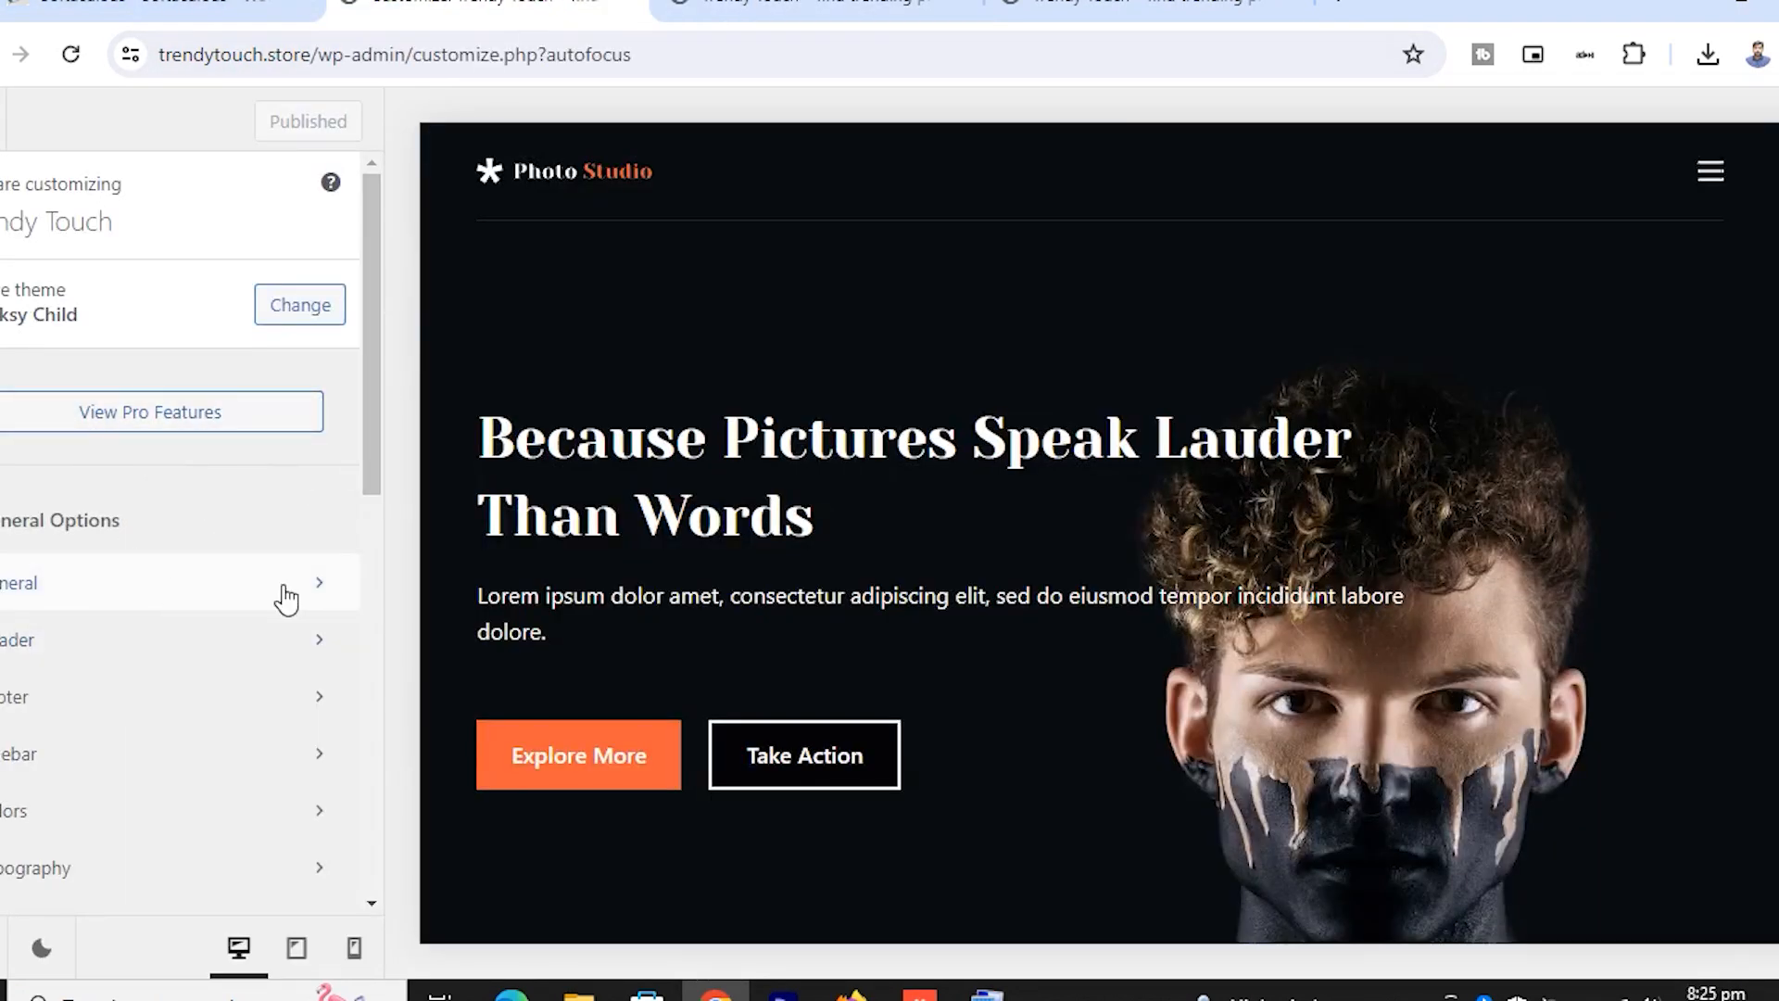
click(167, 601)
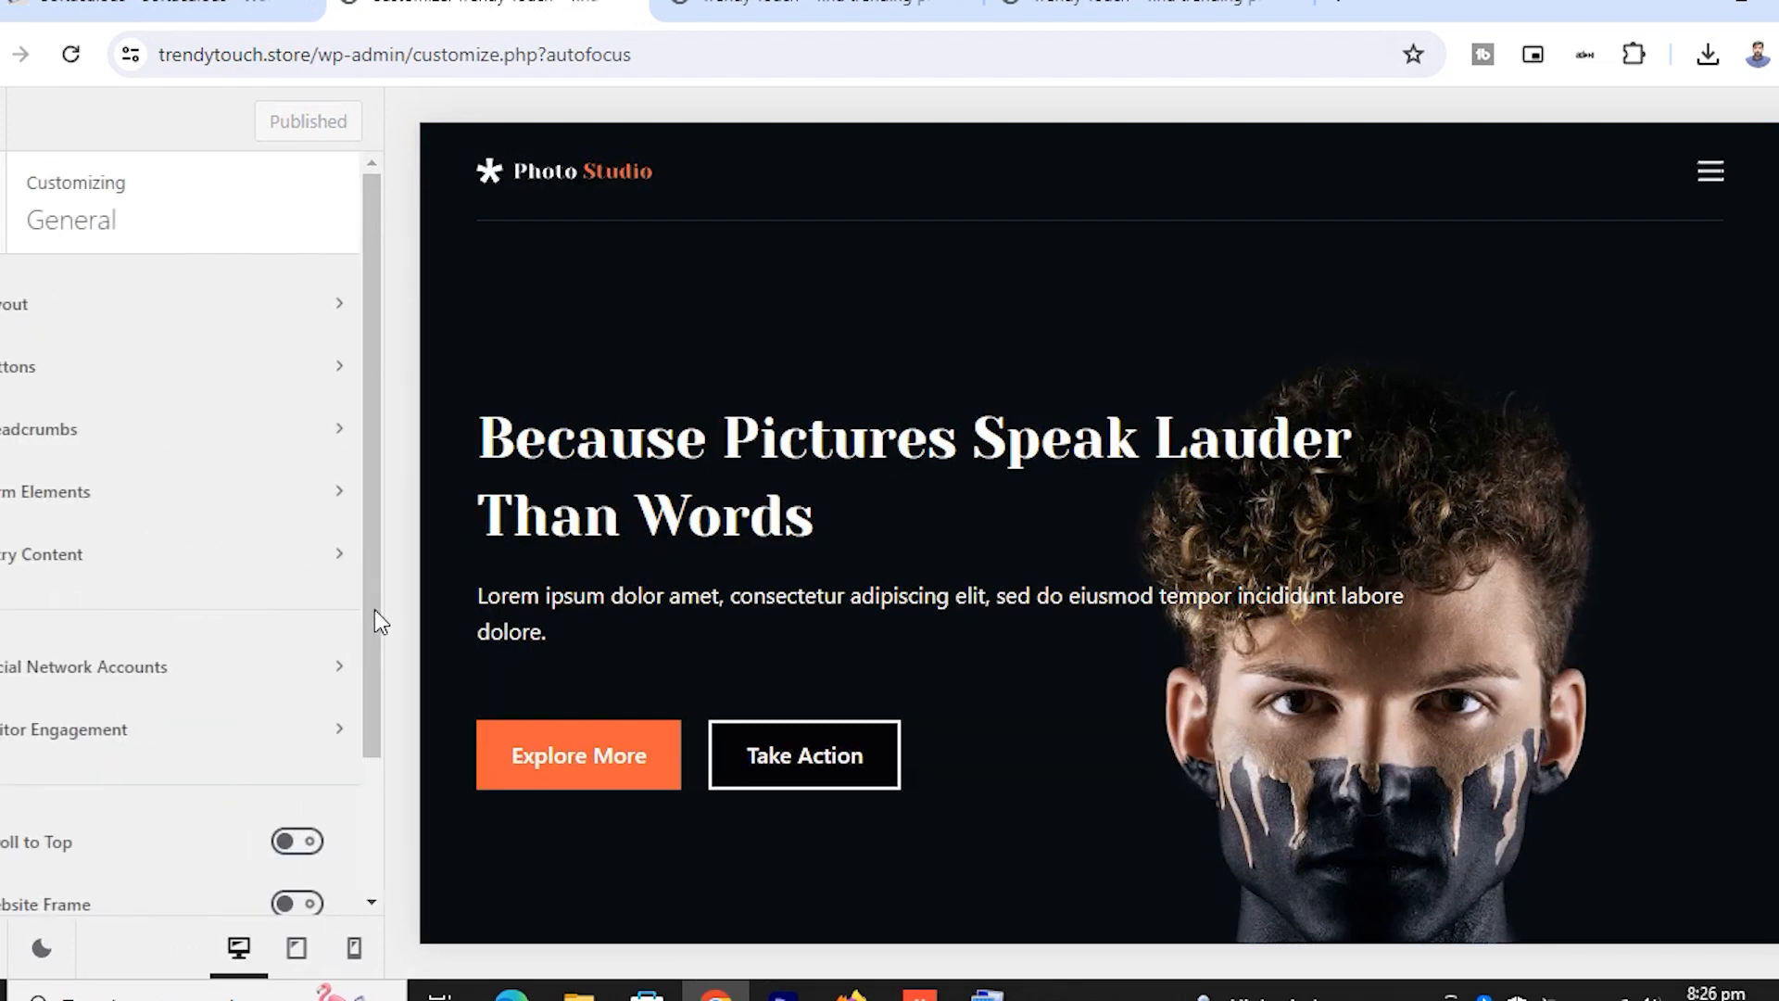
click(81, 325)
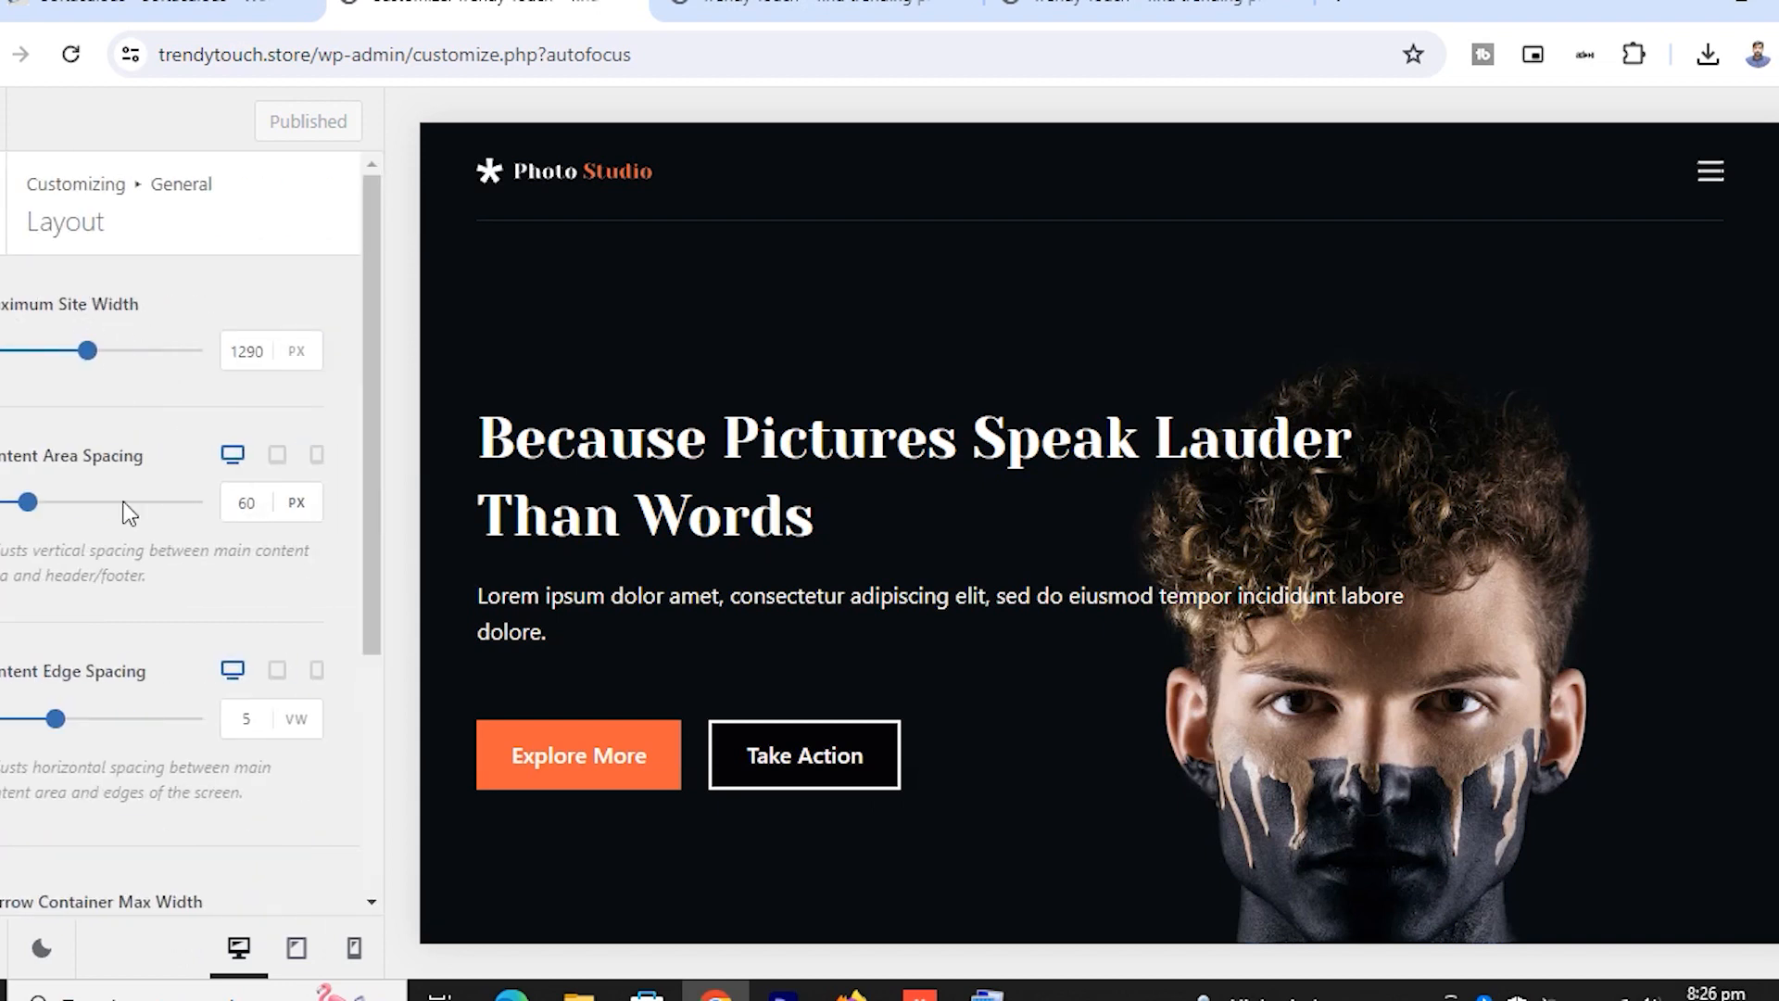
click(14, 232)
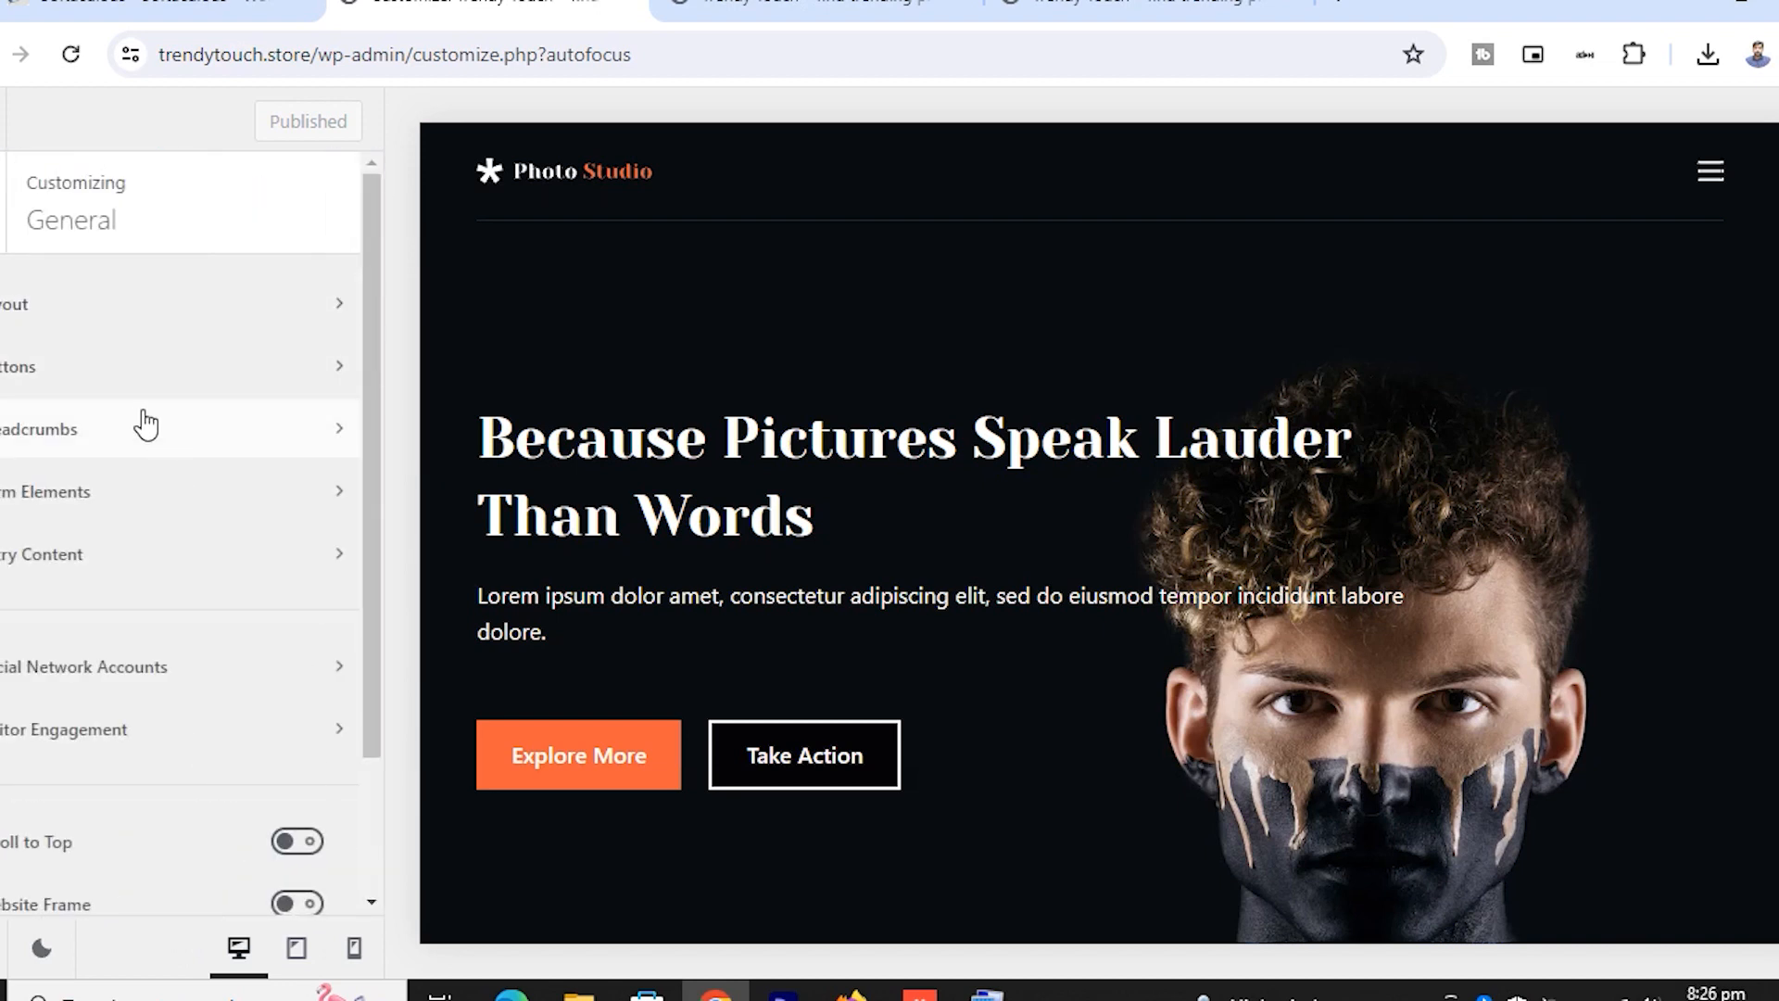
click(93, 363)
click(8, 231)
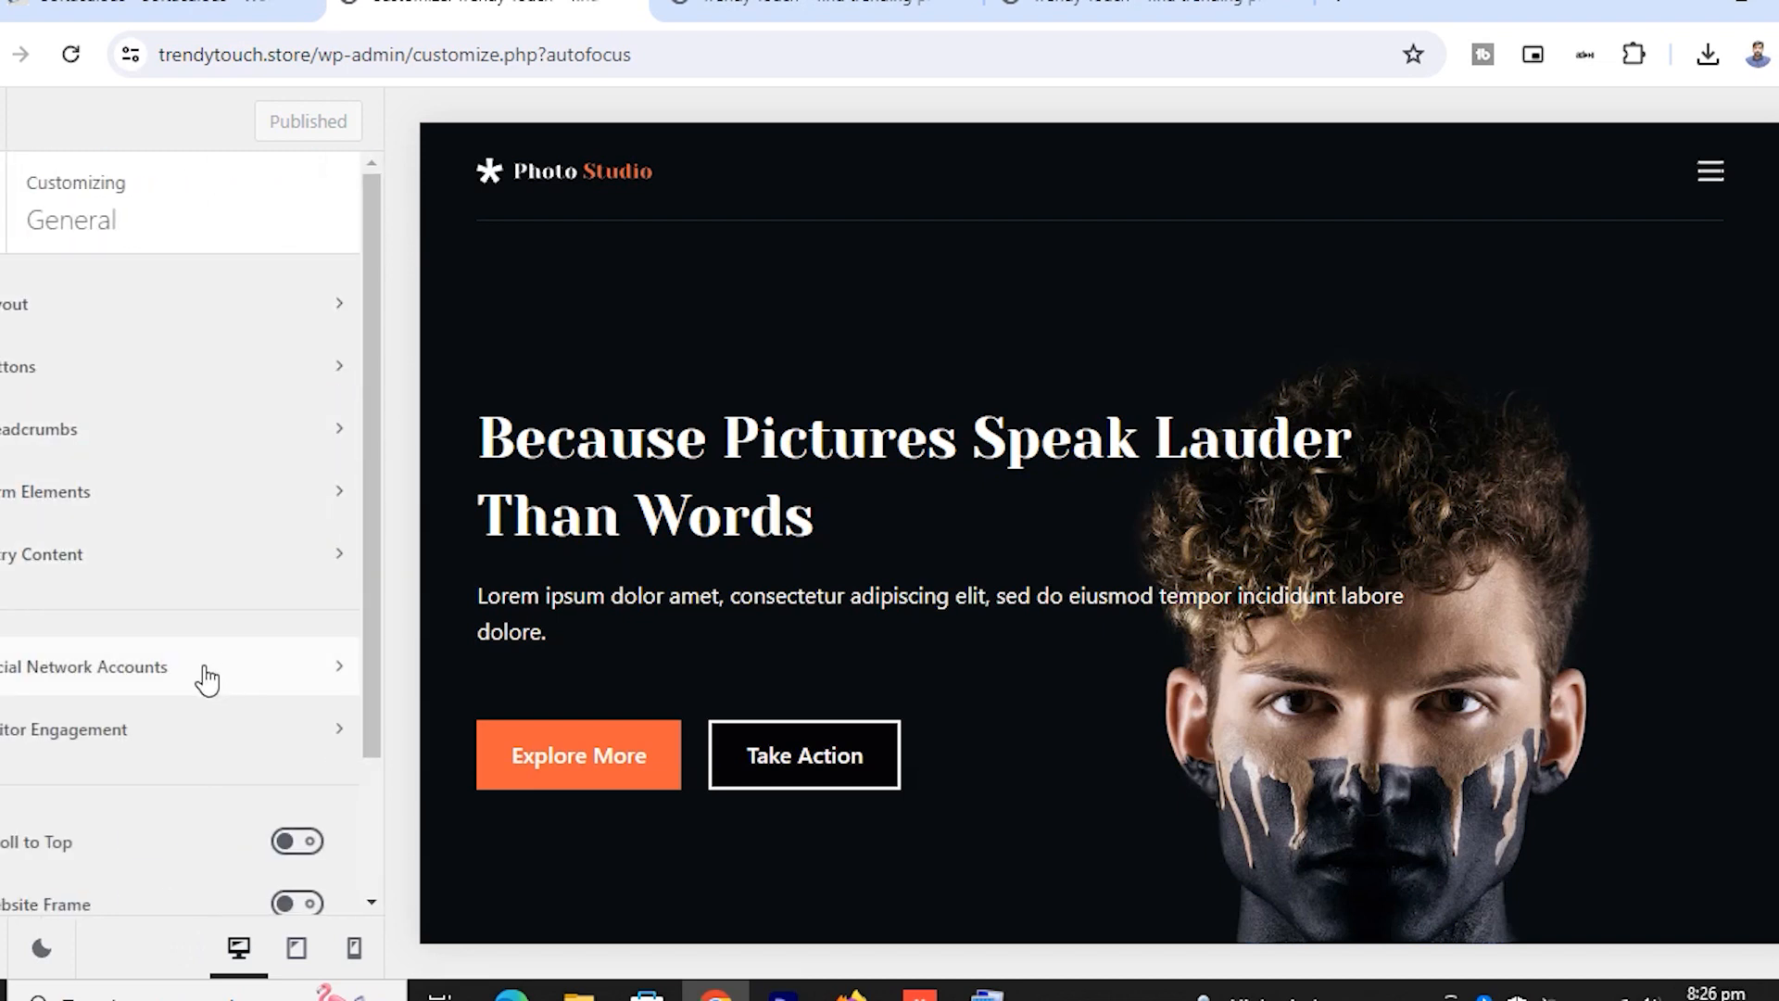
click(206, 679)
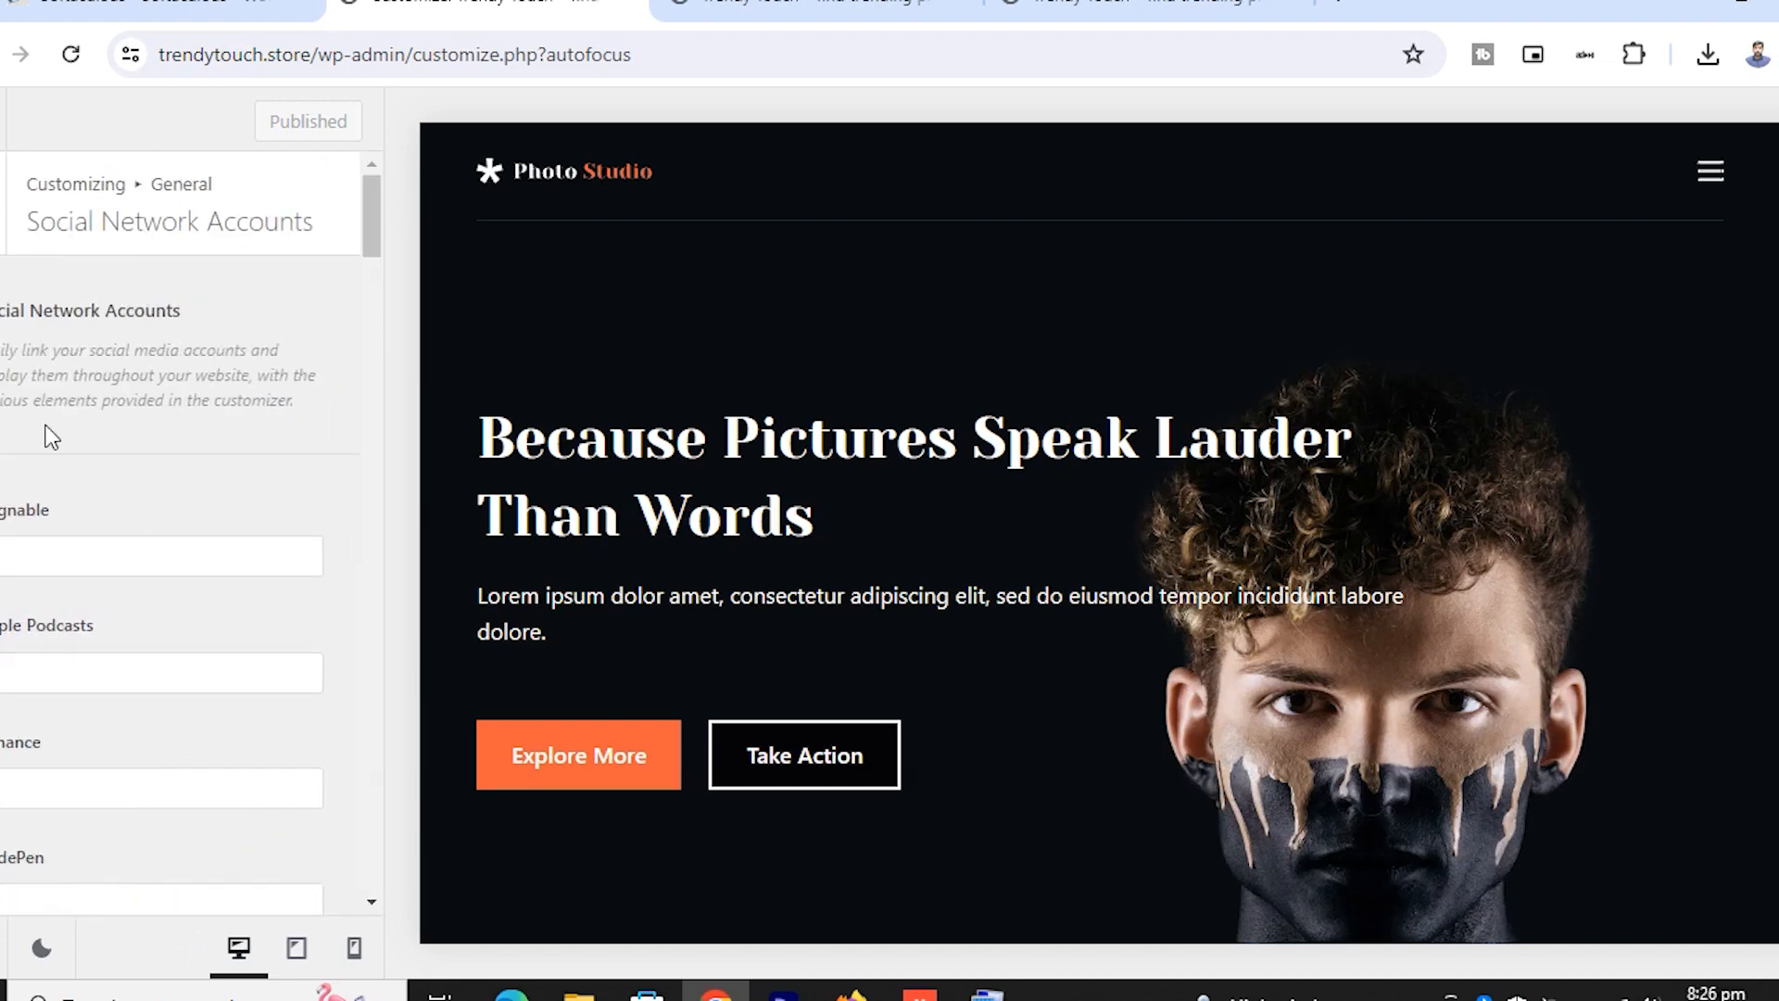
click(7, 218)
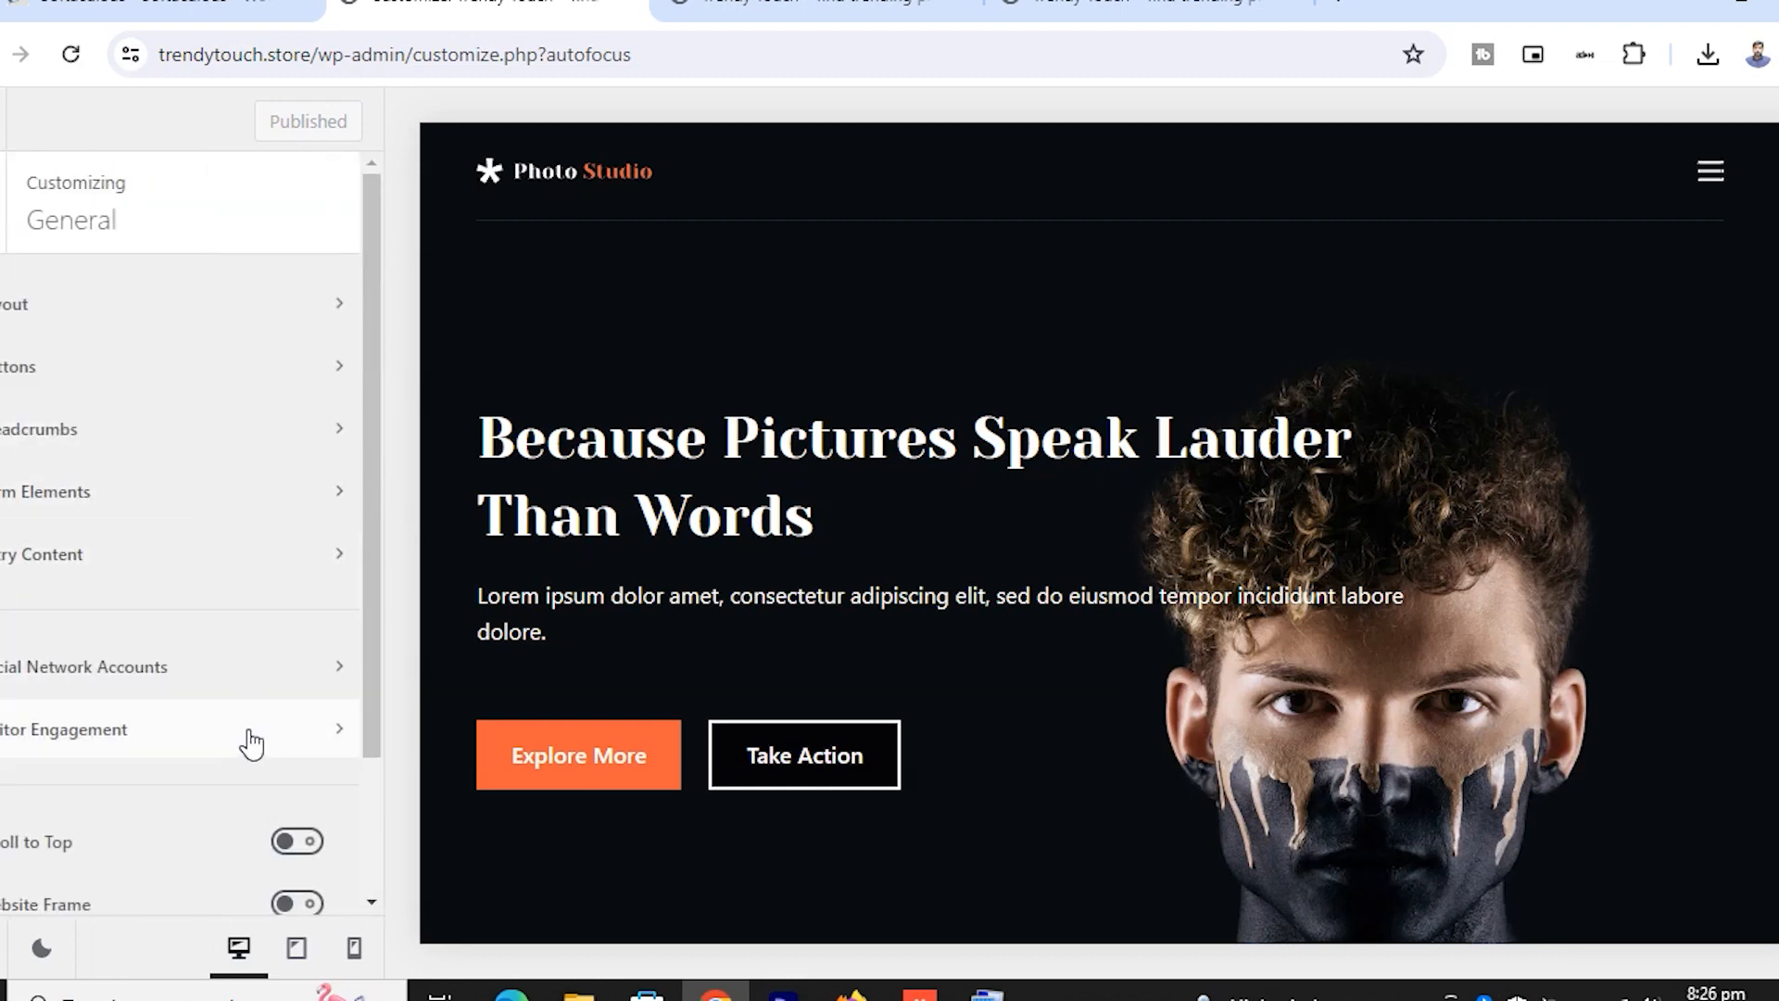
click(248, 737)
click(8, 215)
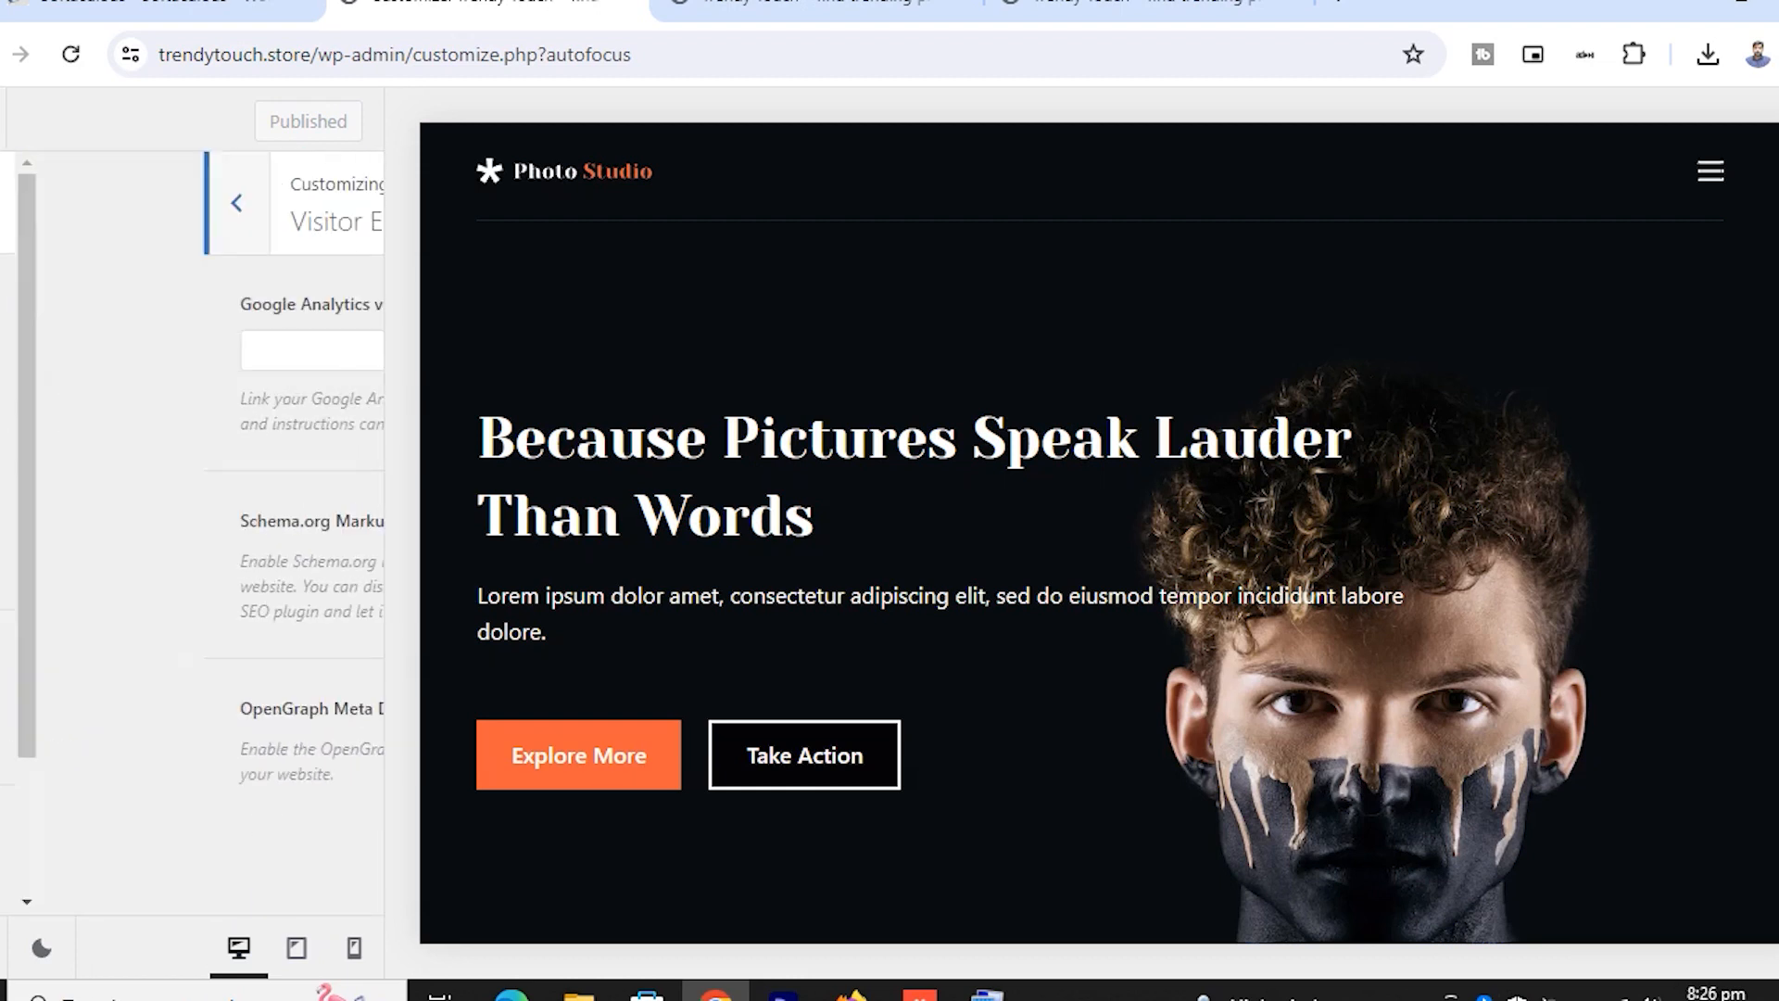
scroll(152, 610, down, 2)
scroll(152, 609, up, 2)
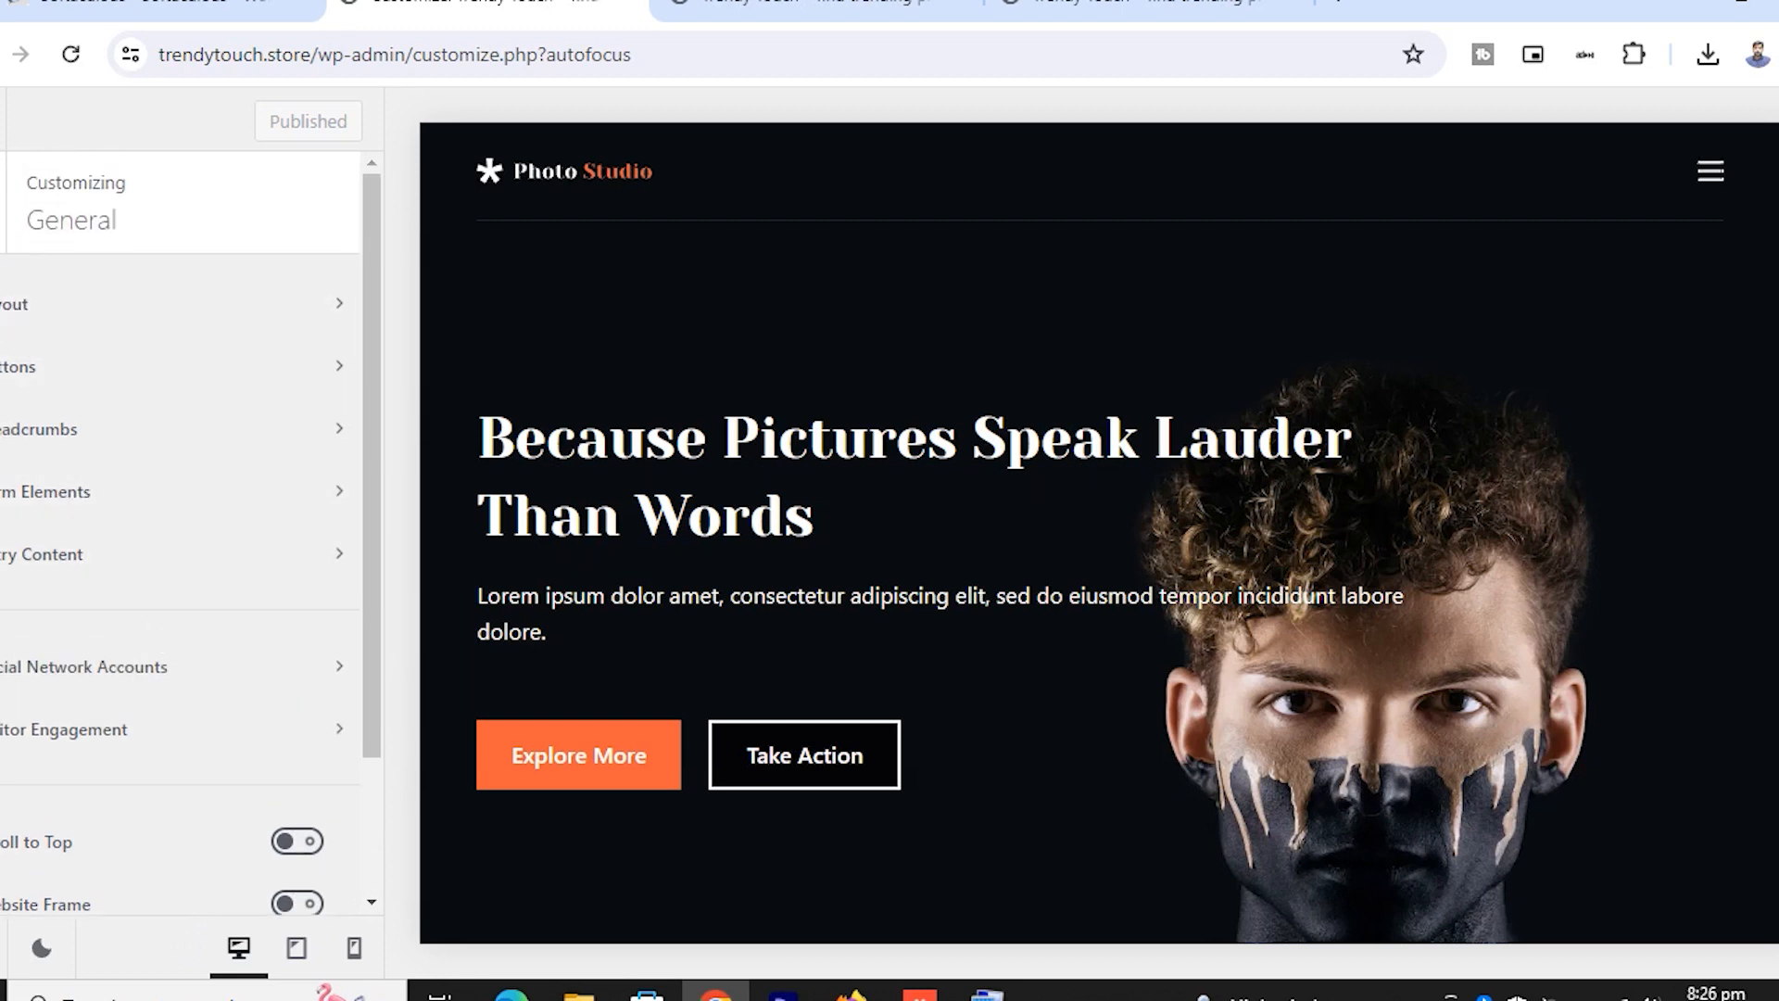
key(Escape)
Open the Header builder's Logo element and check its design spacing options
click(129, 649)
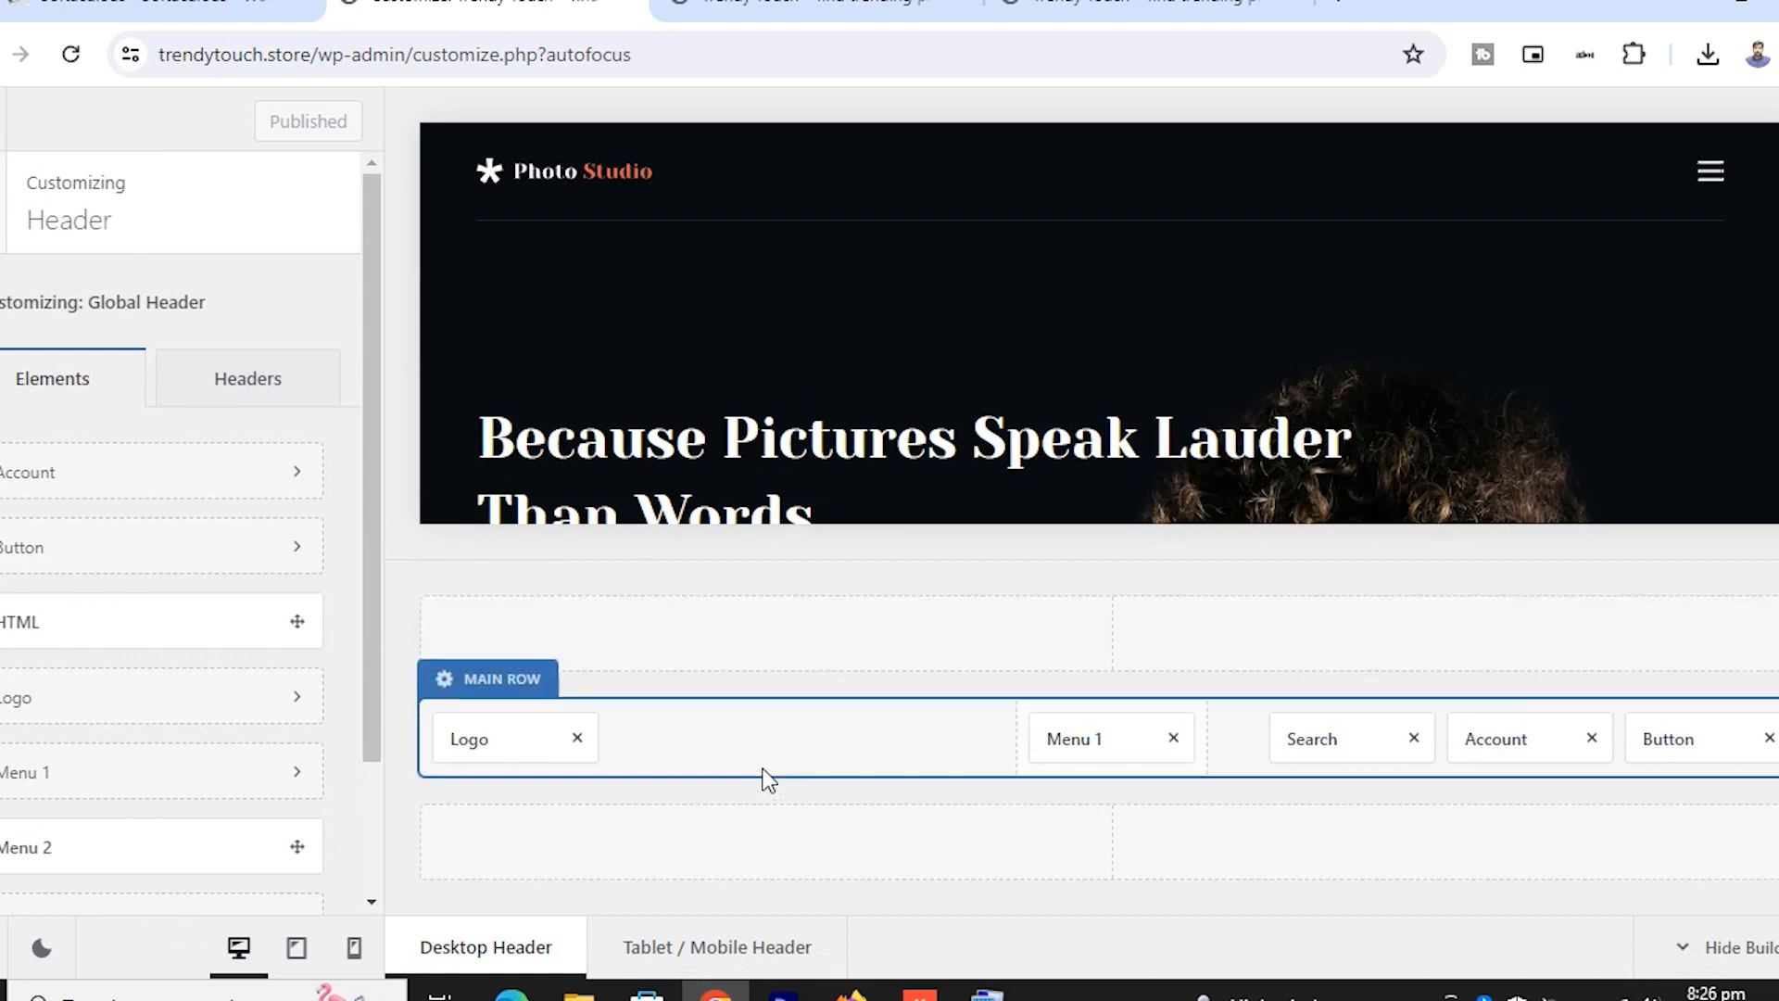
click(509, 747)
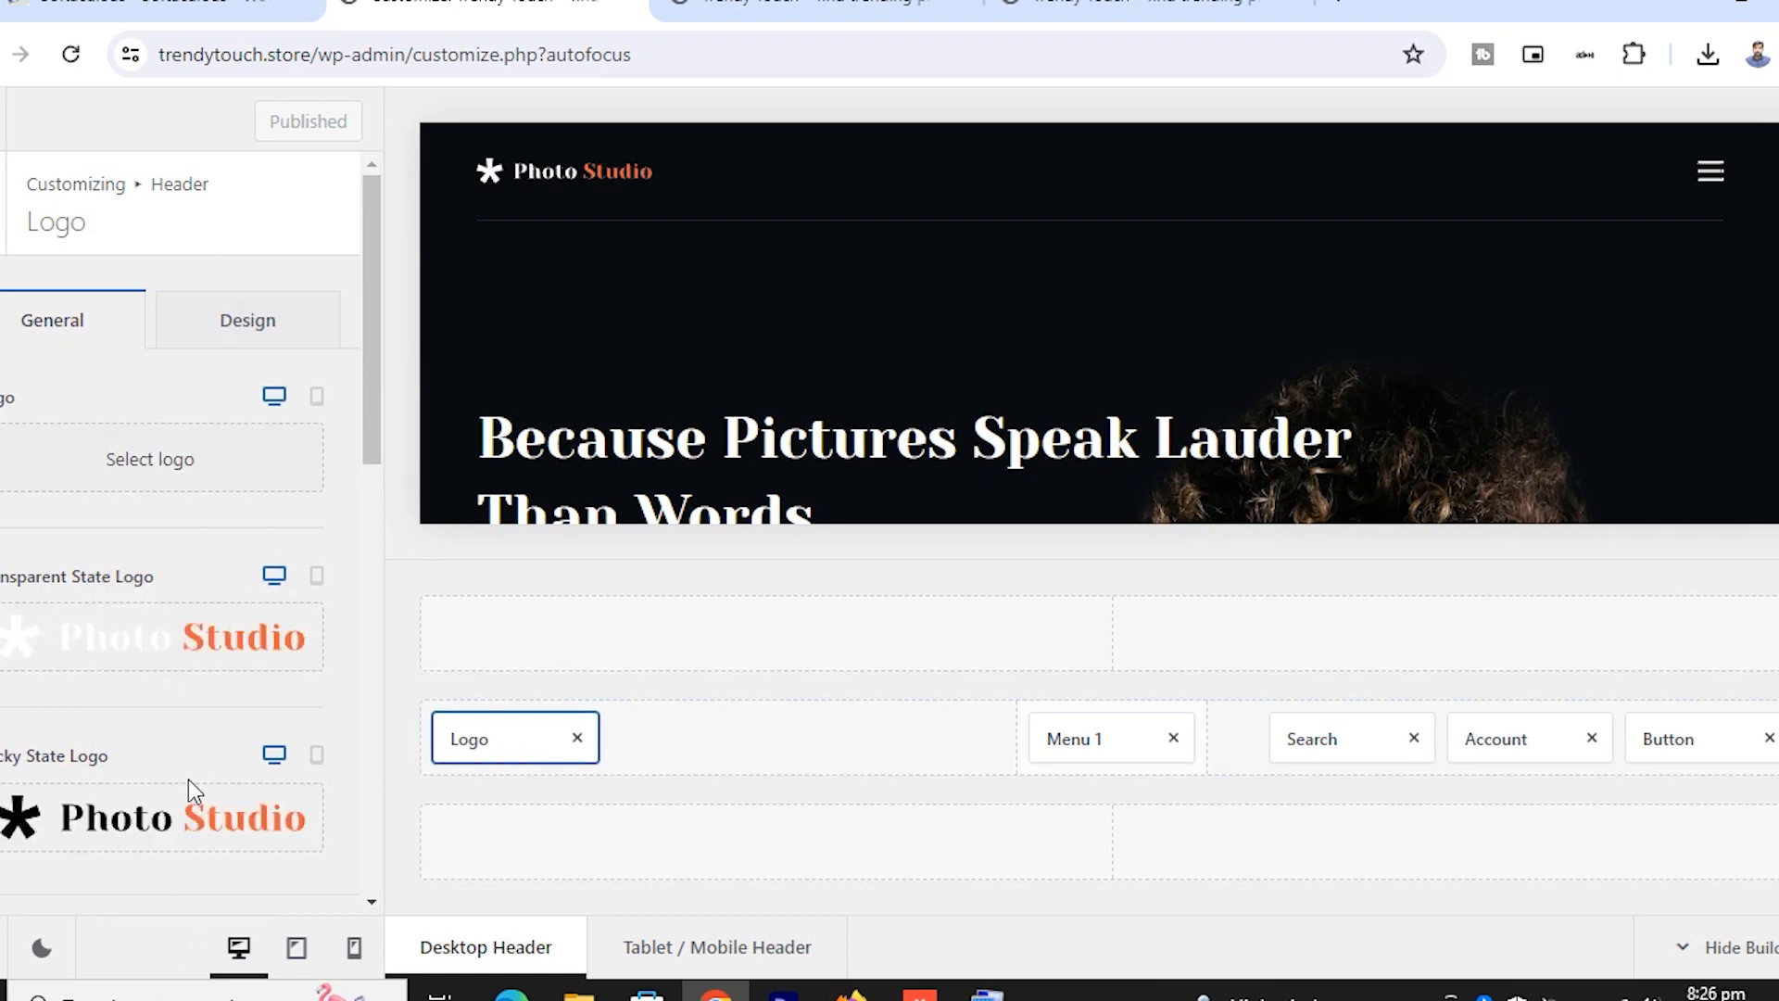
mouse_move(195, 845)
click(239, 309)
click(56, 323)
scroll(318, 662, down, 8)
scroll(317, 659, up, 8)
Open a new browser tab and enter 'logomakr' in the address bar
click(1341, 7)
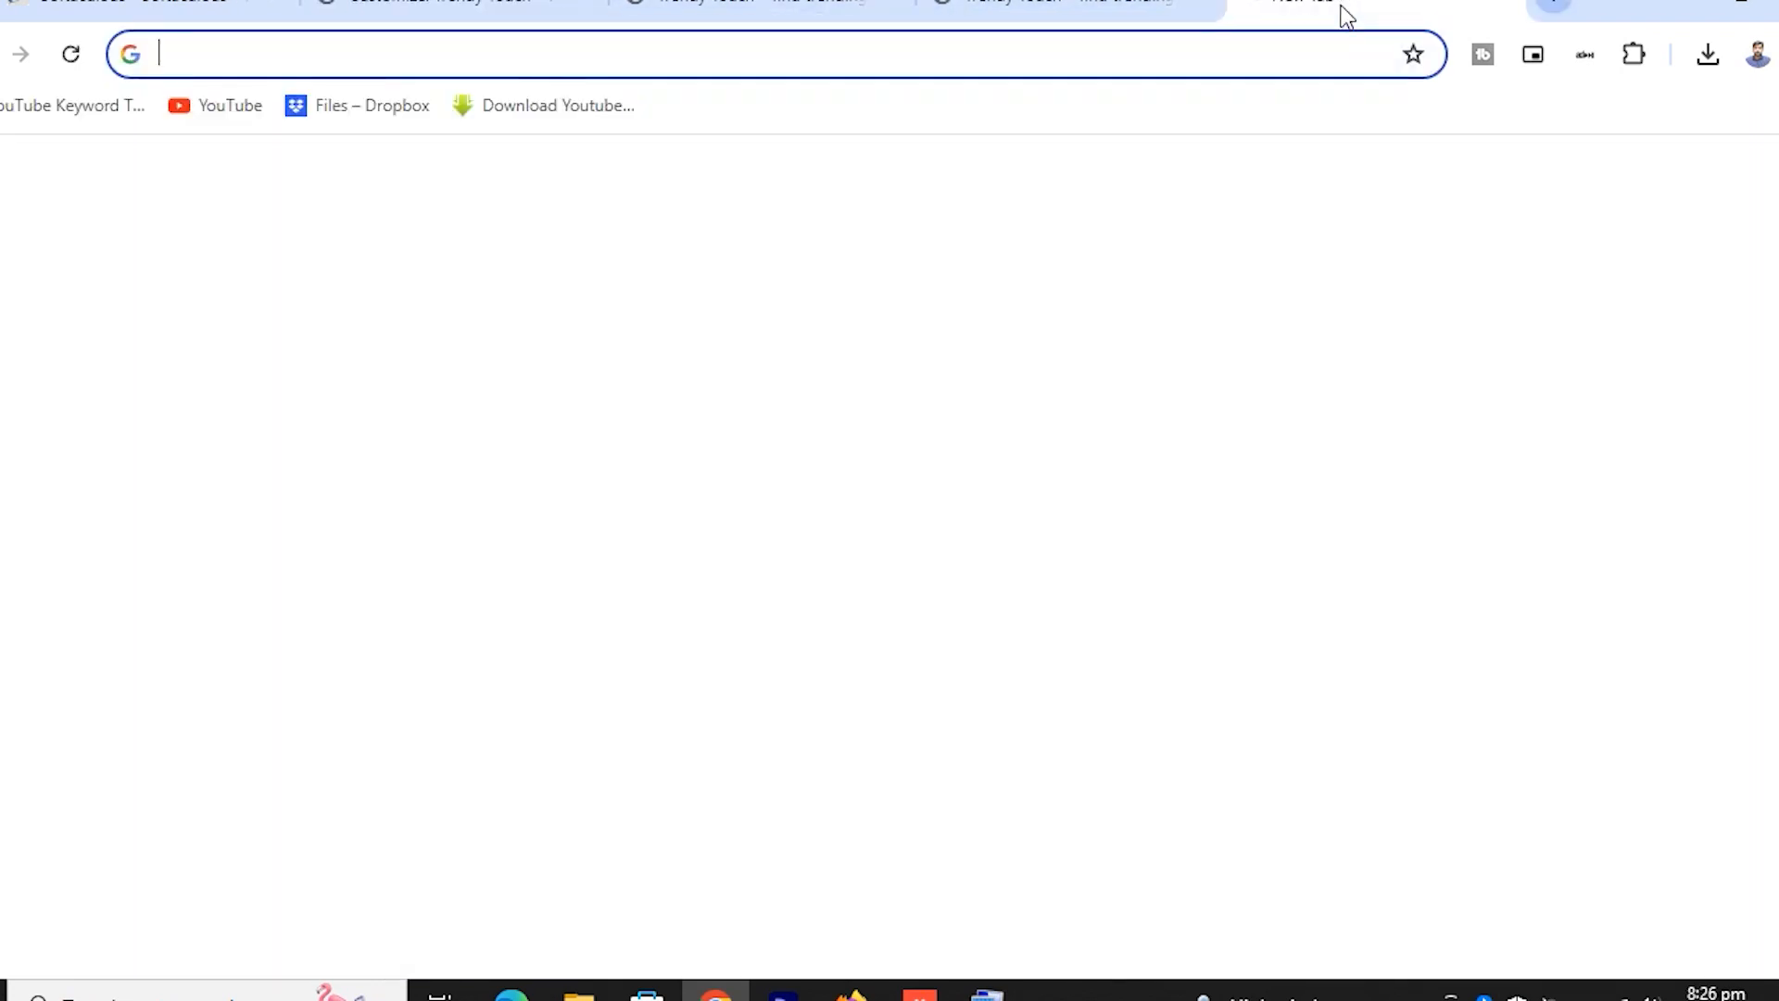
text(lo)
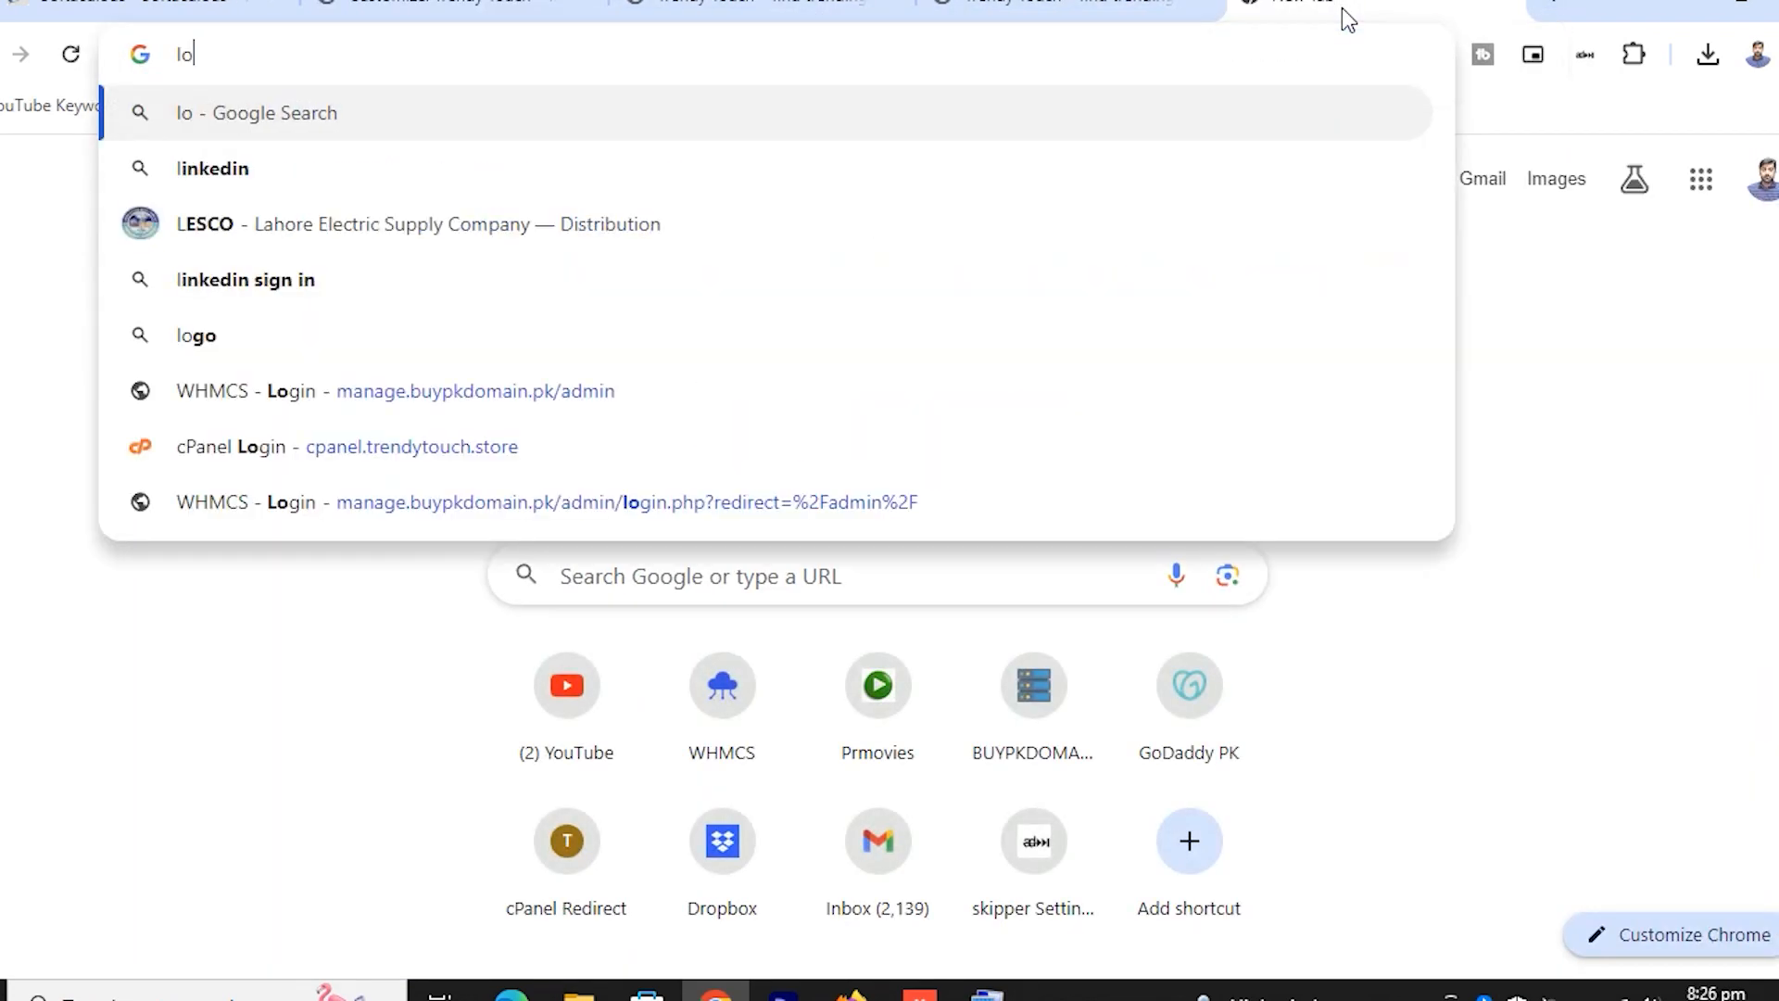
text(go)
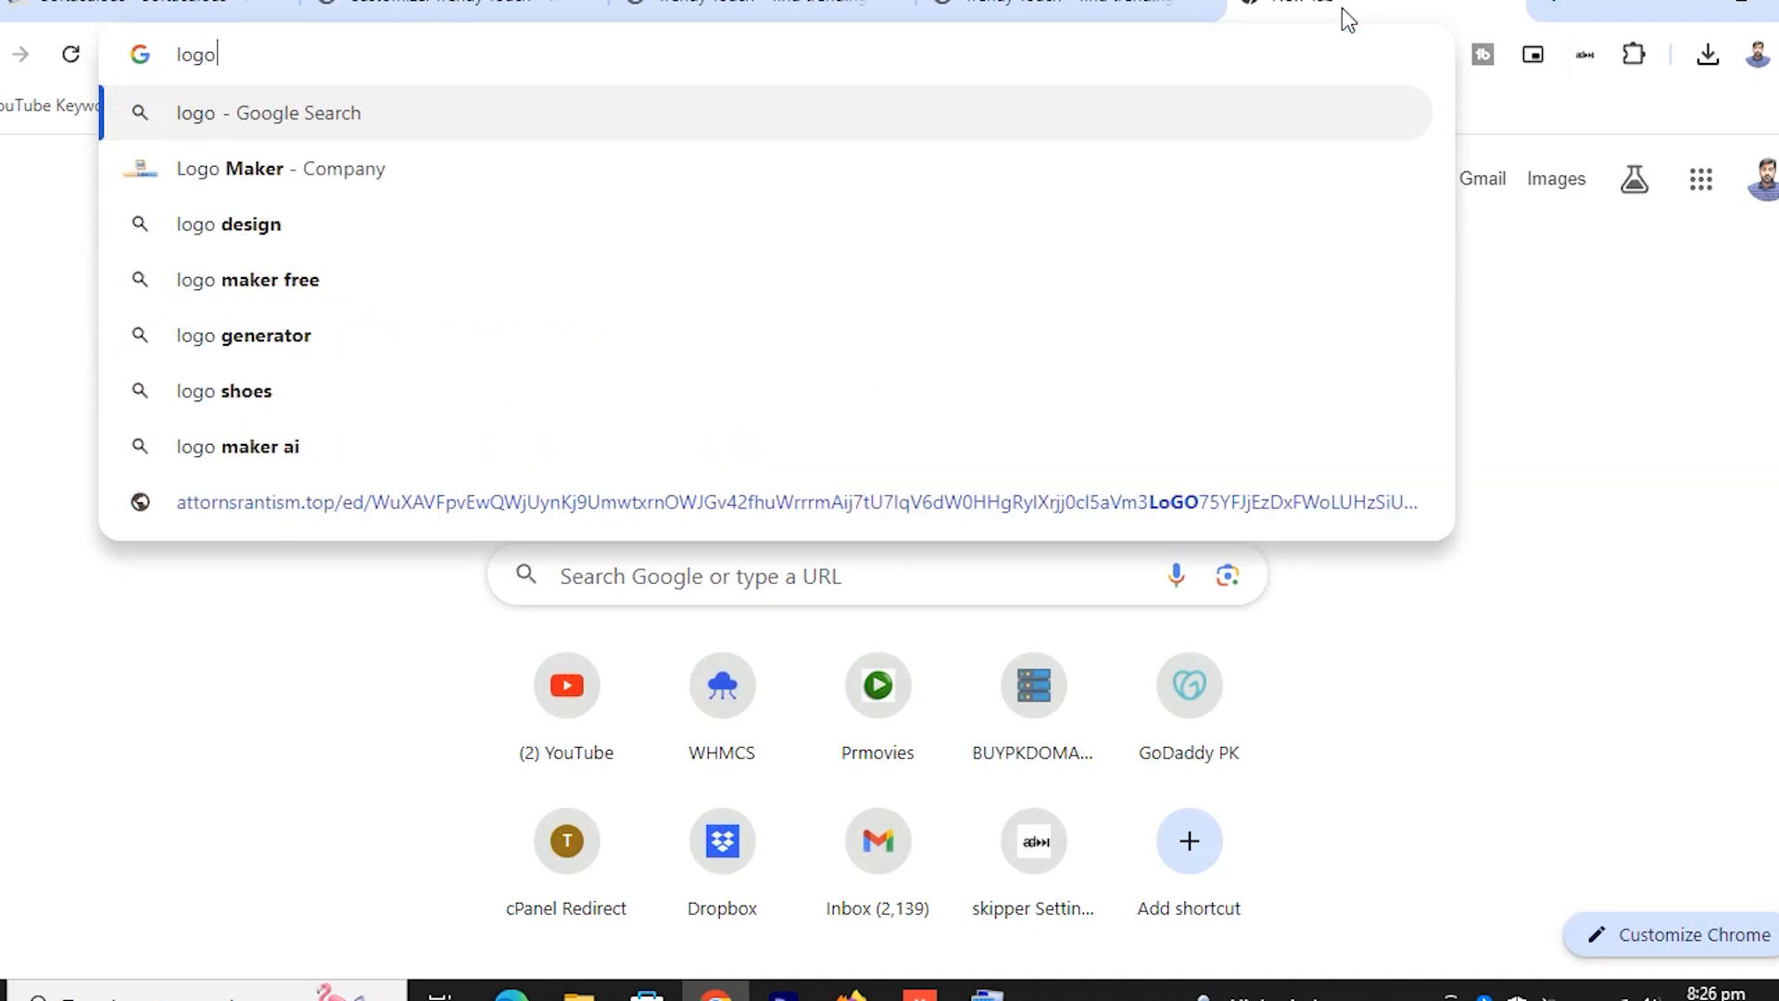
text(makr)
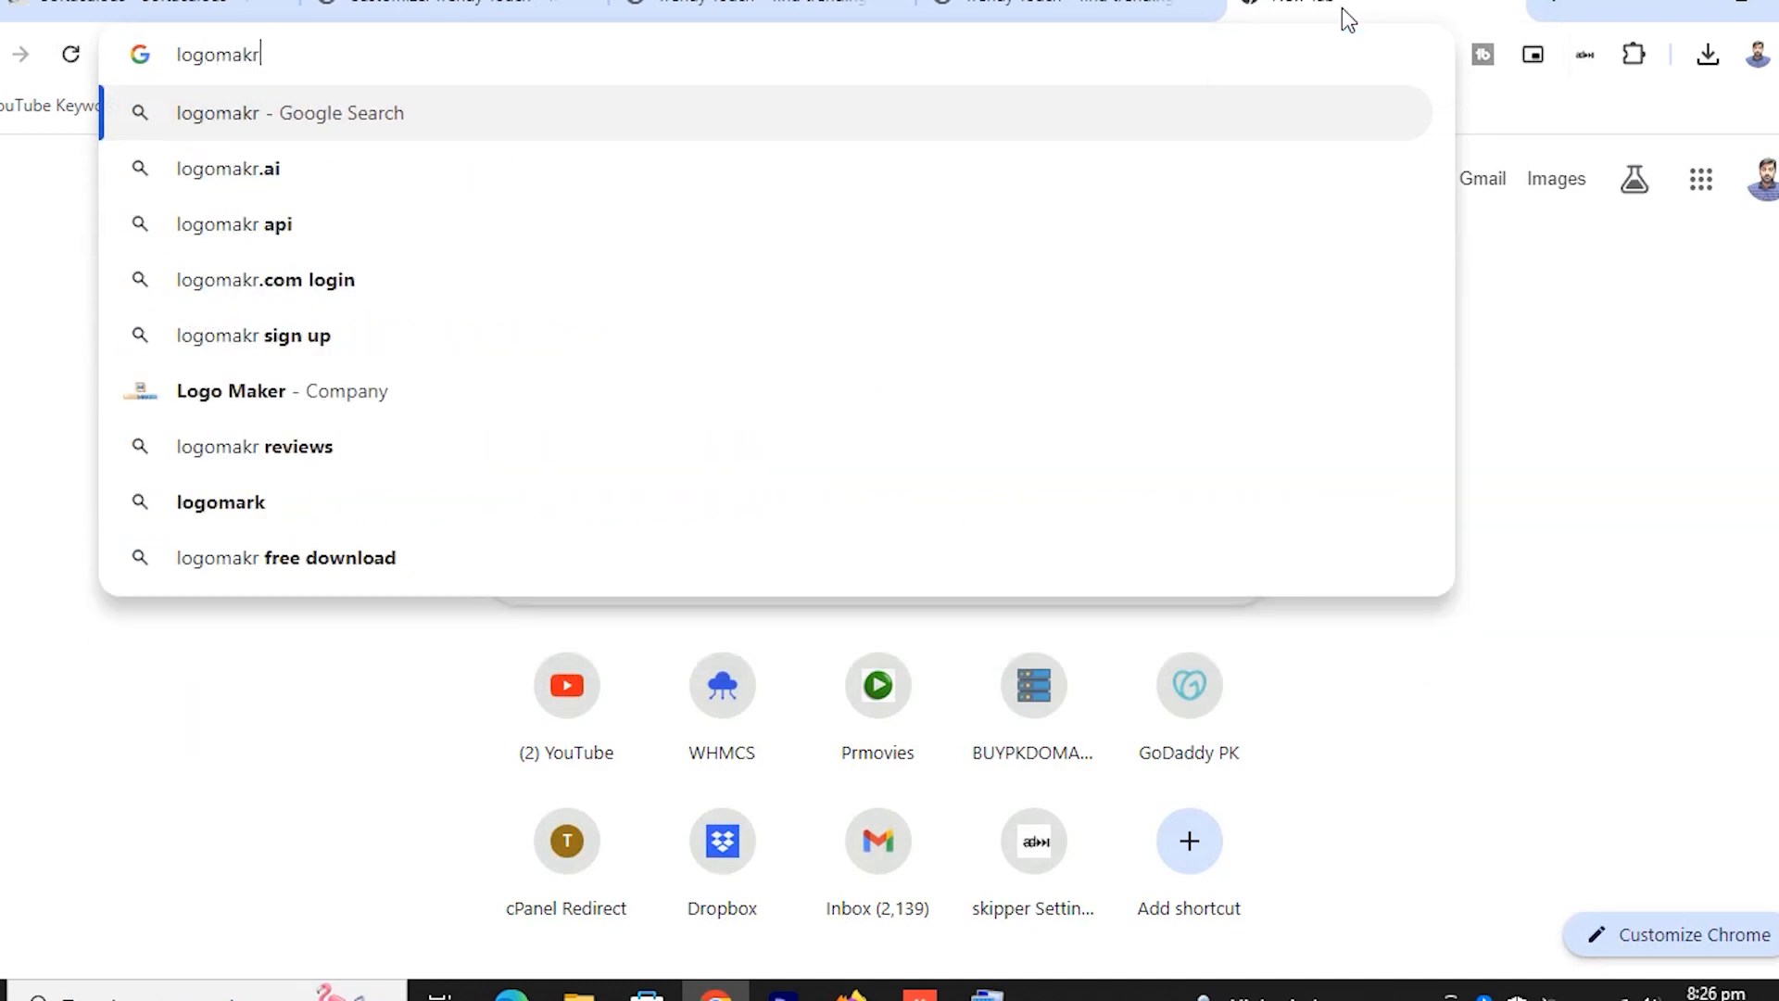
Search Google for logomakr and open the logomakr.com site
key(Return)
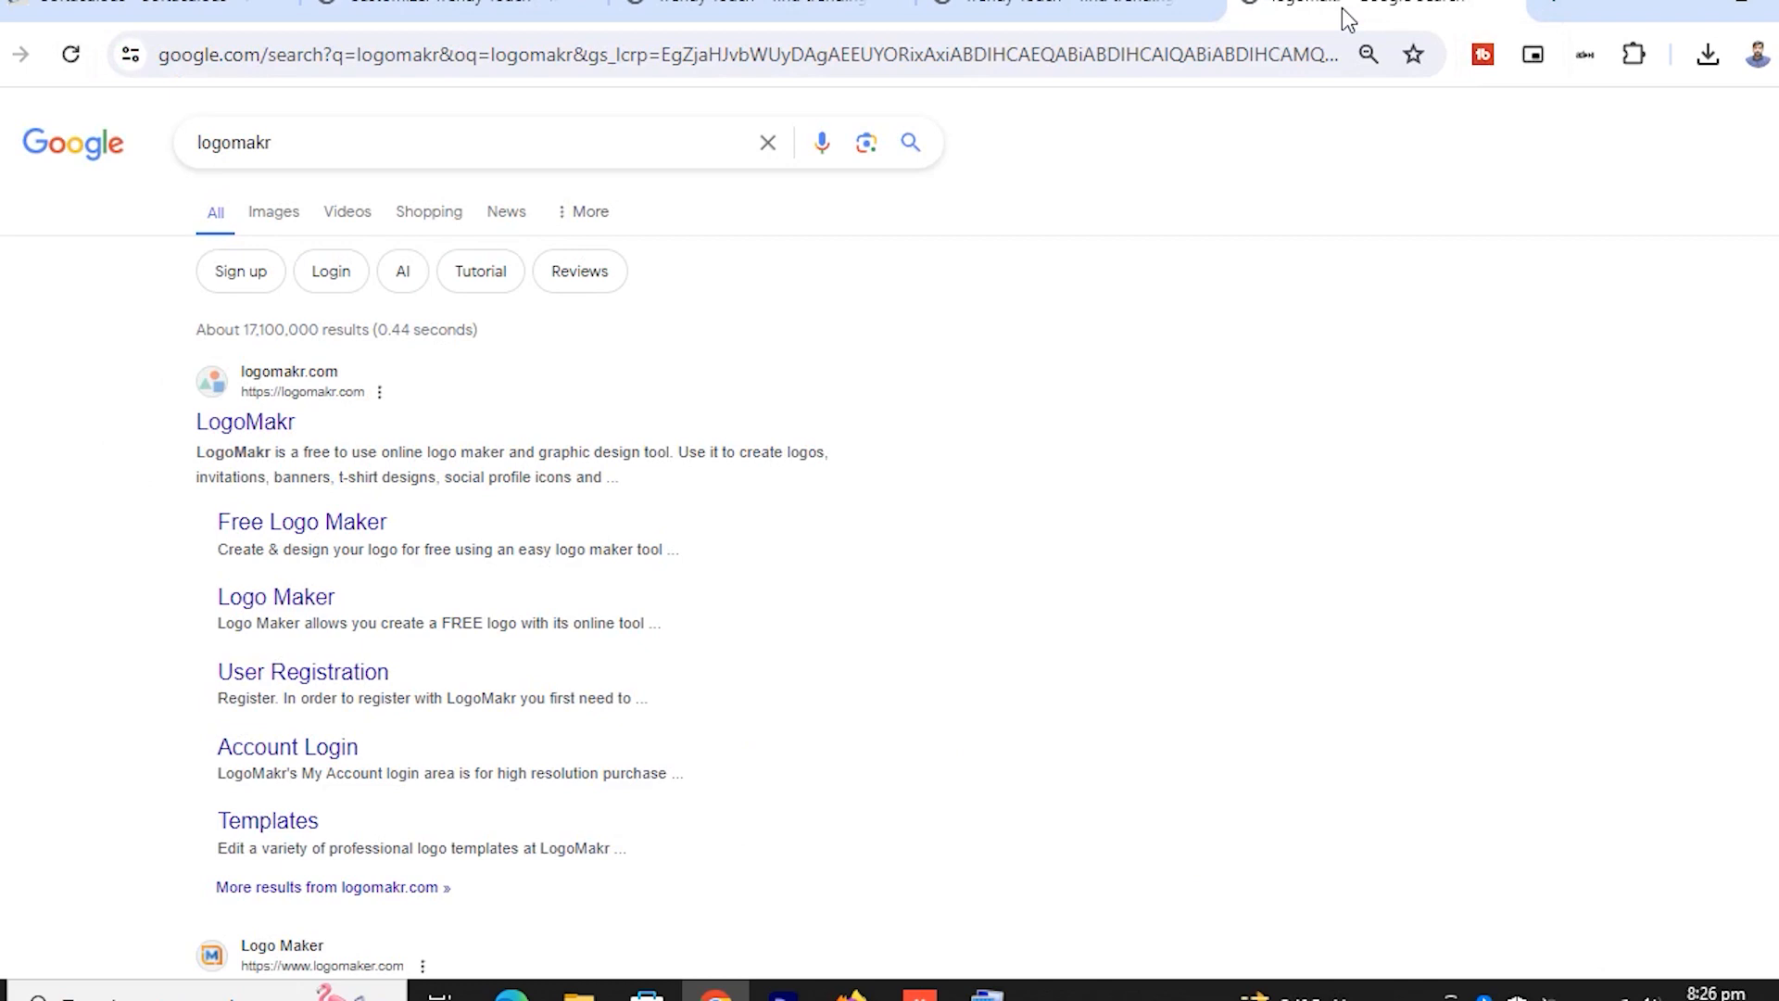
click(266, 425)
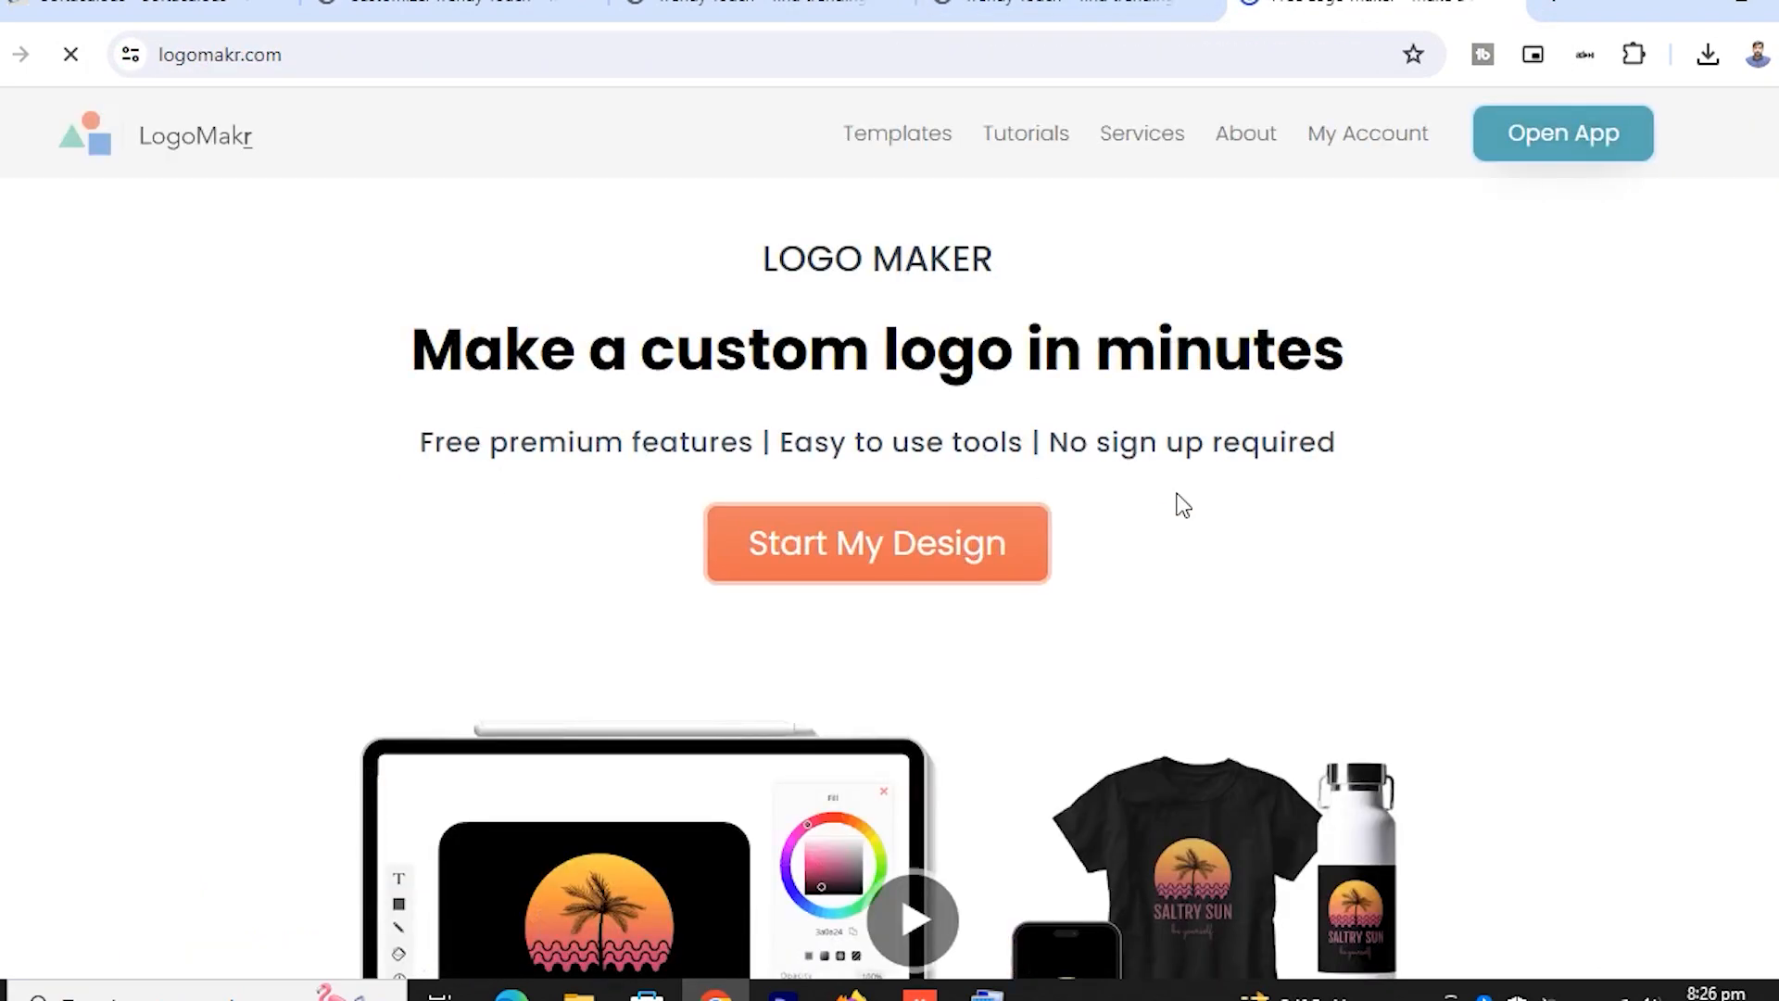
scroll(1184, 505, down, 10)
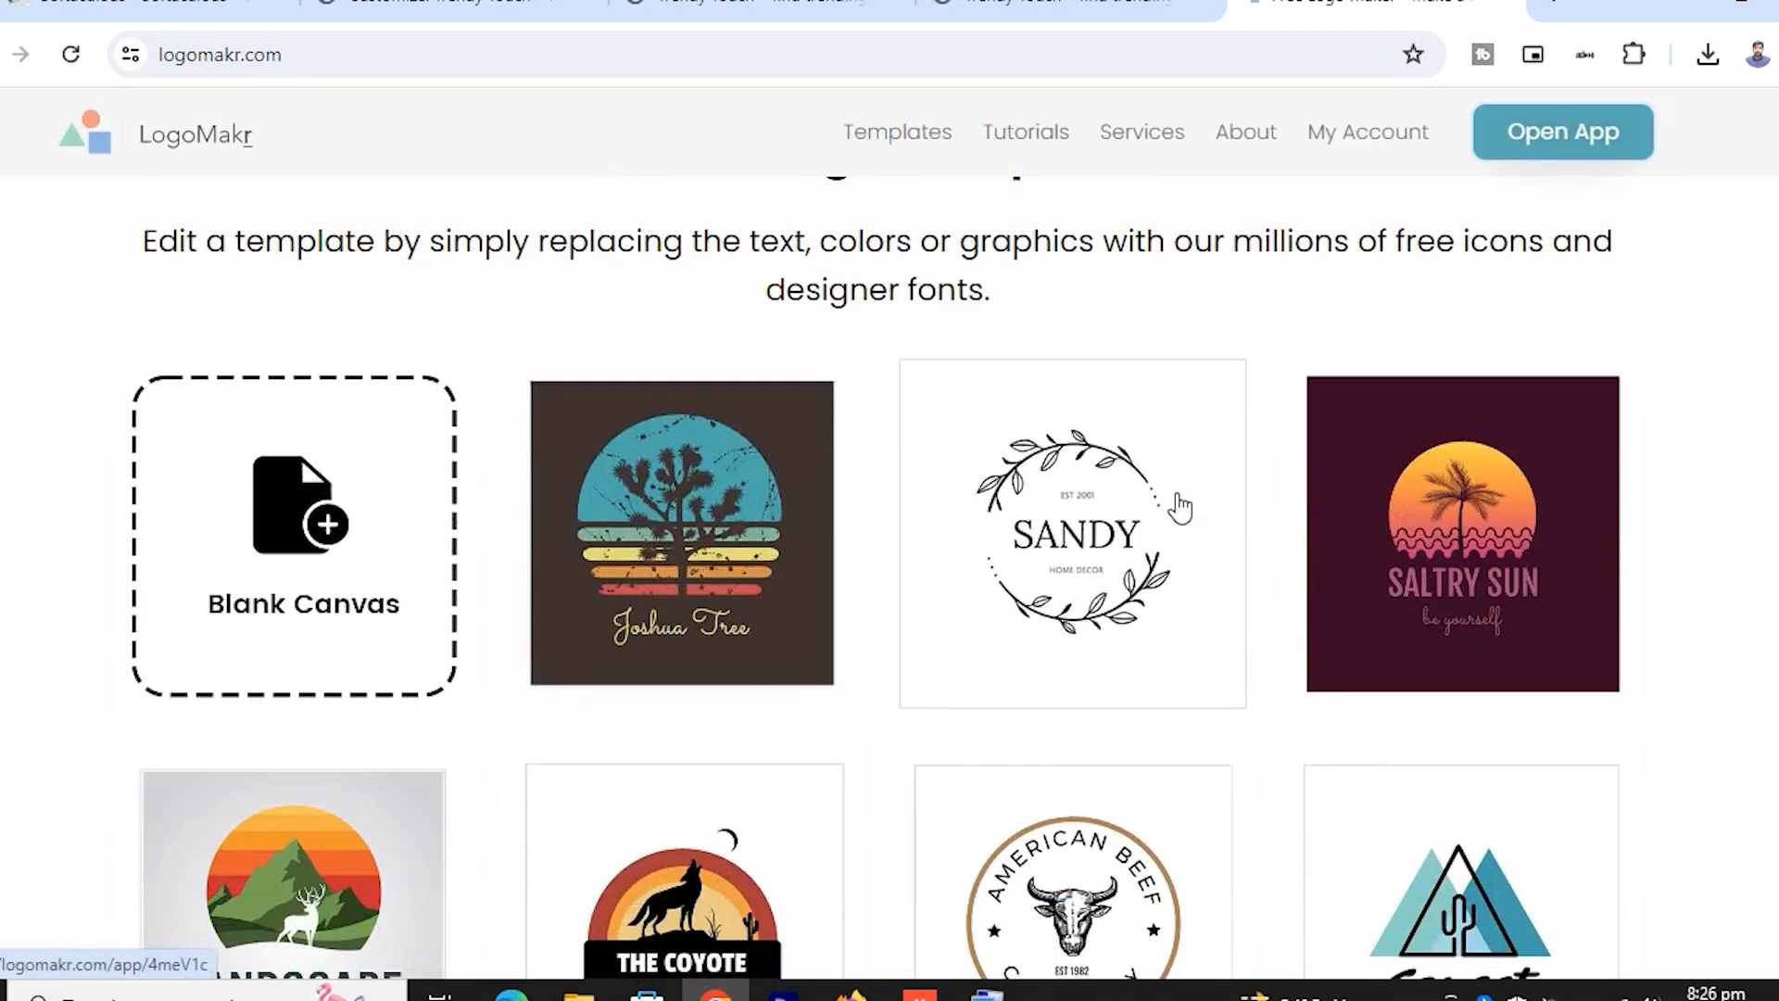
scroll(509, 627, down, 3)
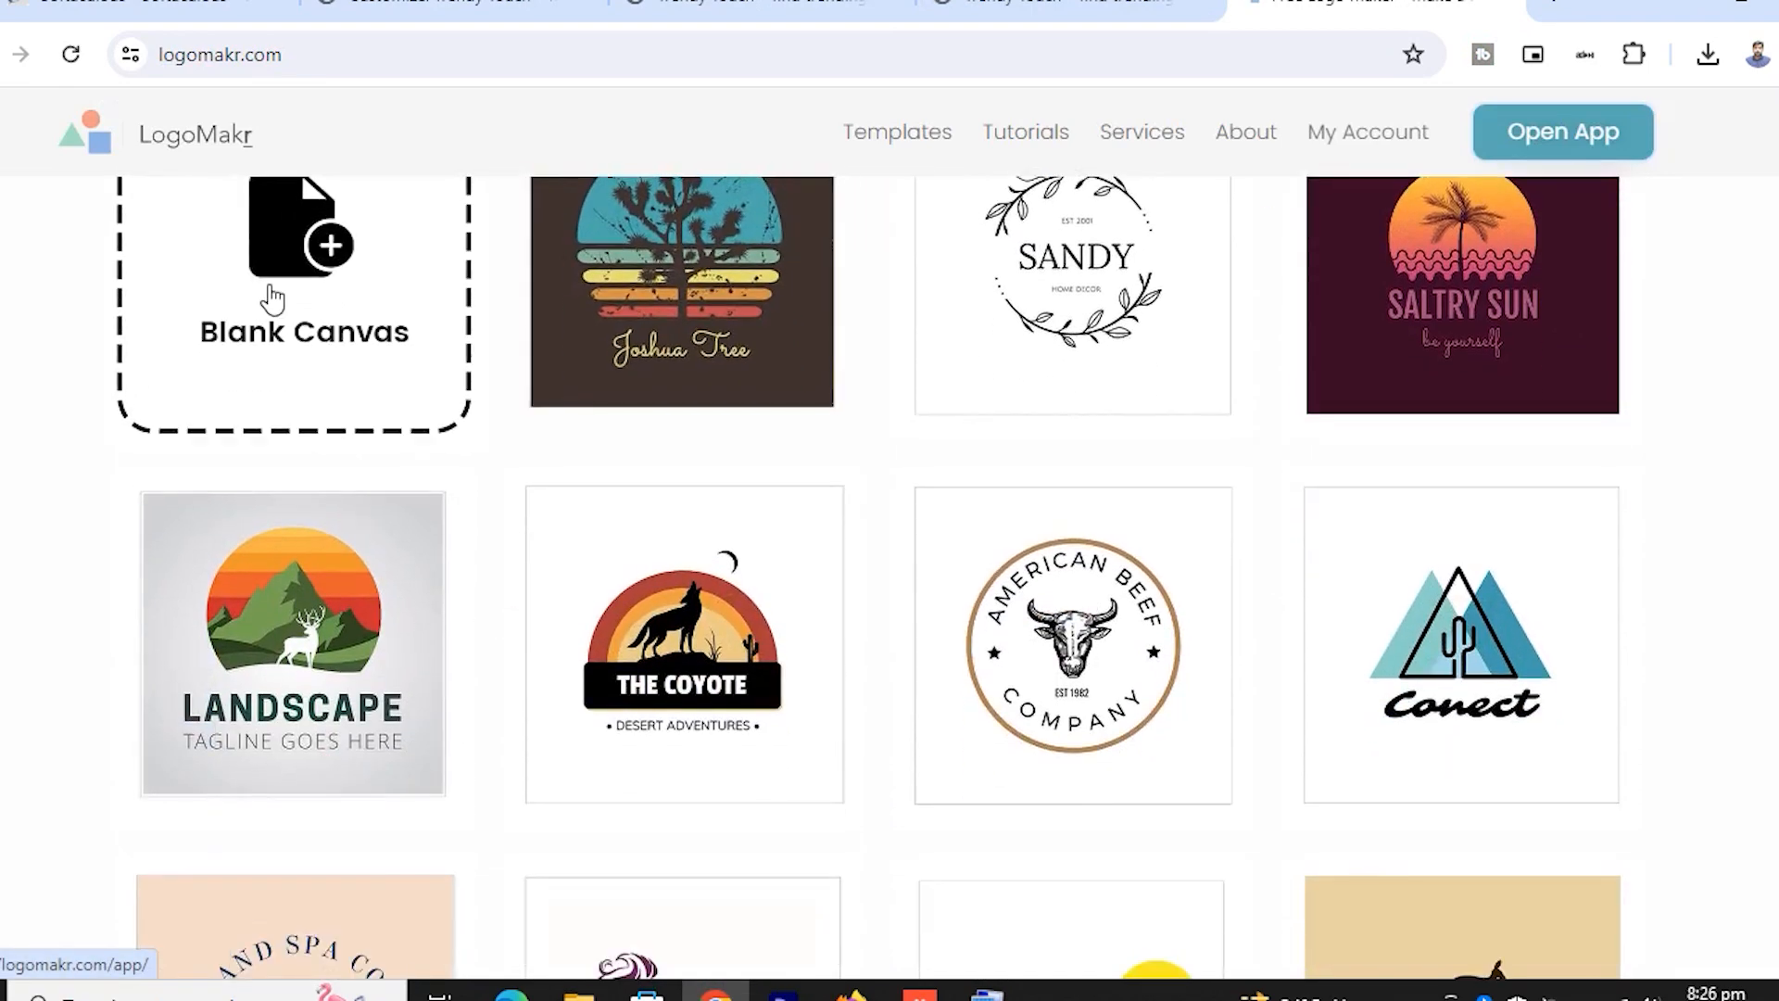
scroll(297, 296, down, 2)
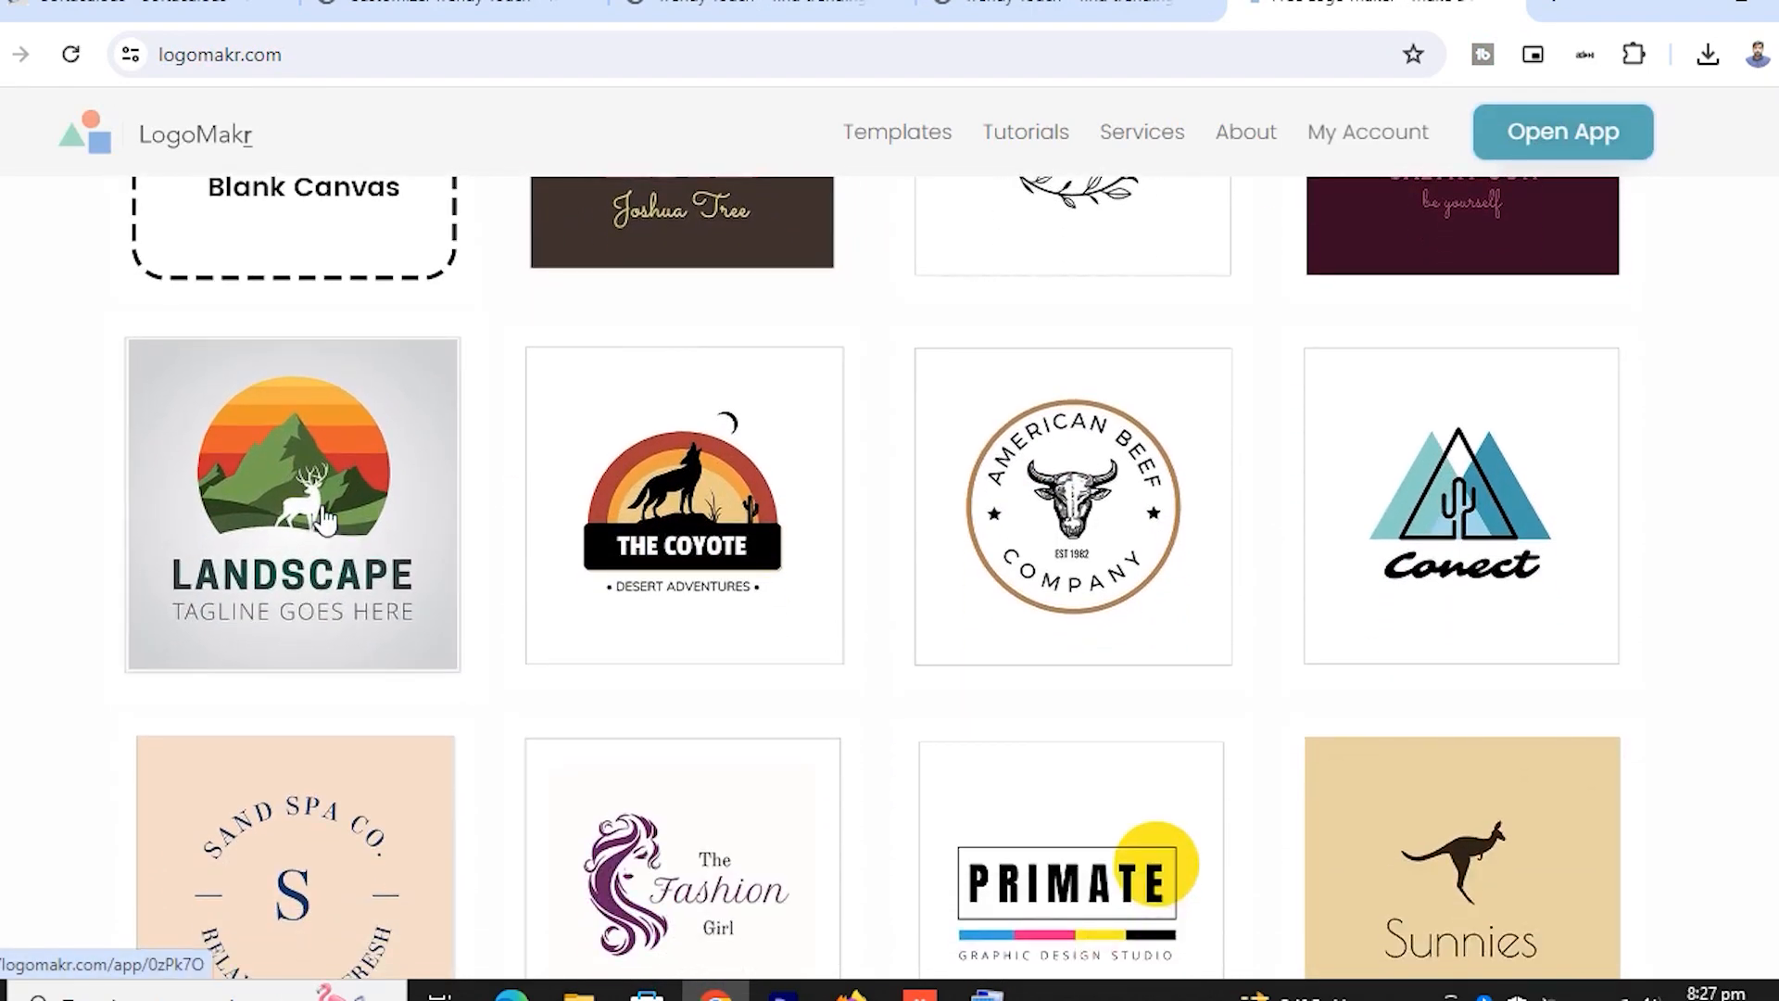
scroll(877, 596, down, 4)
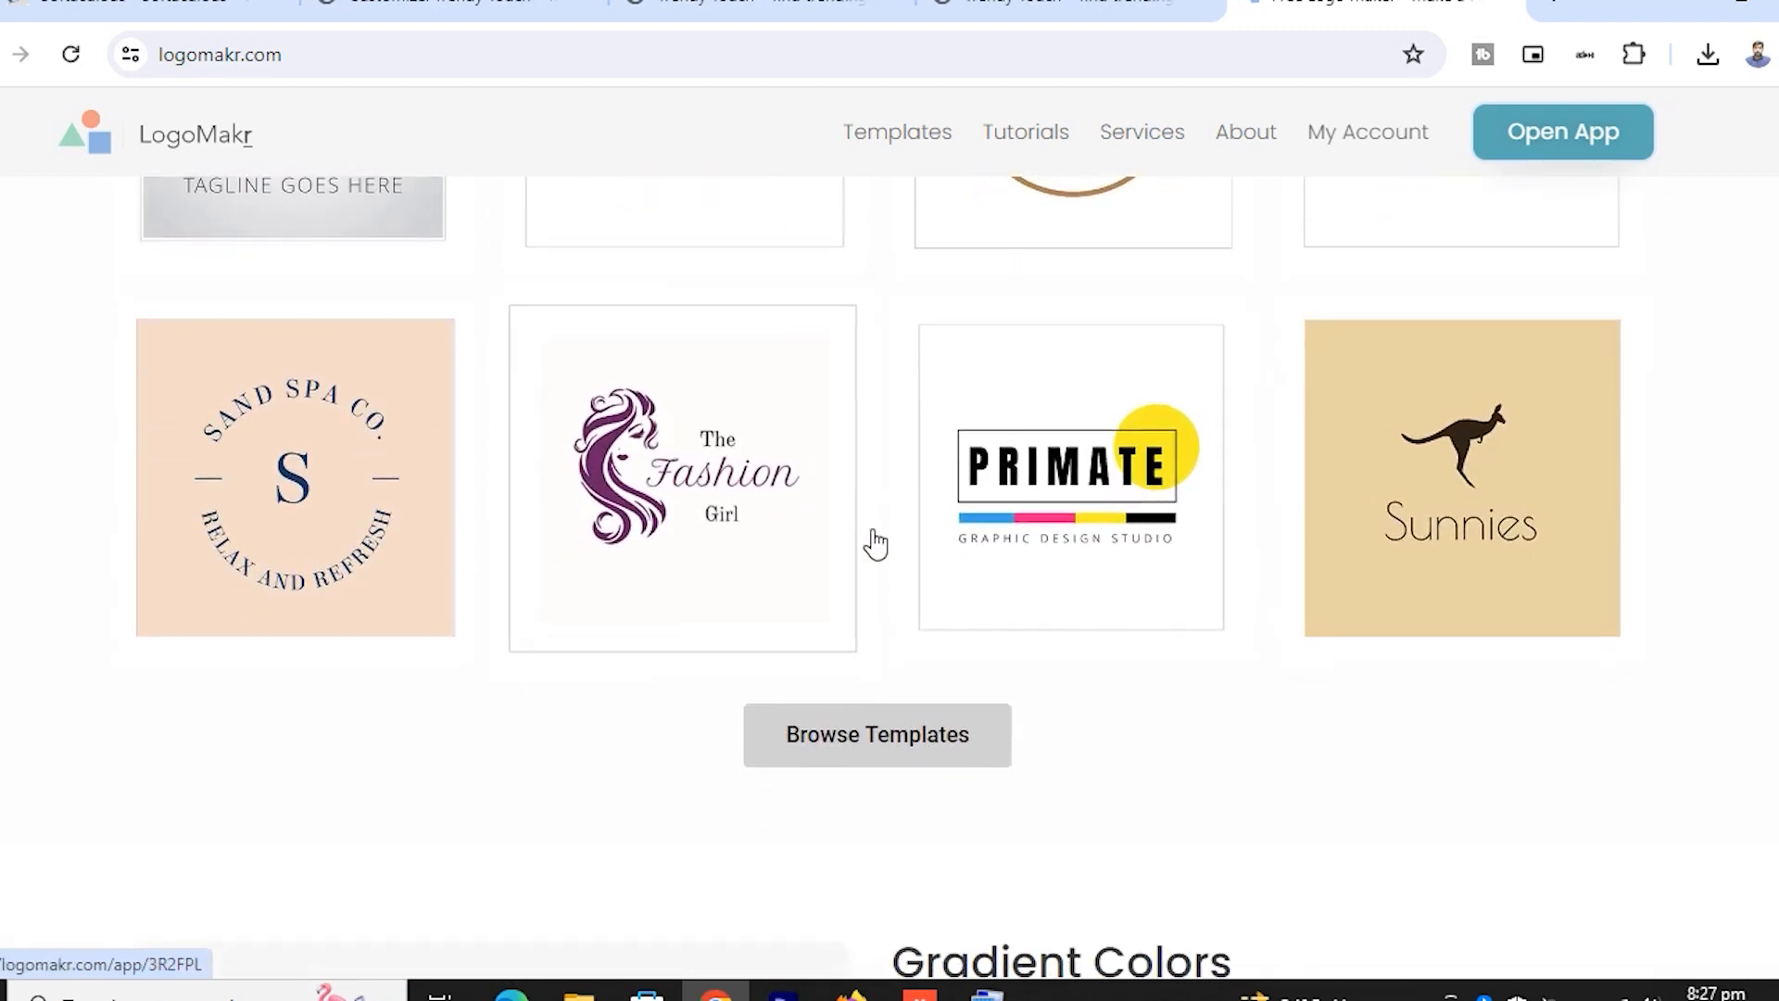
Browse the full template gallery and open the hotidea design studios template
click(891, 765)
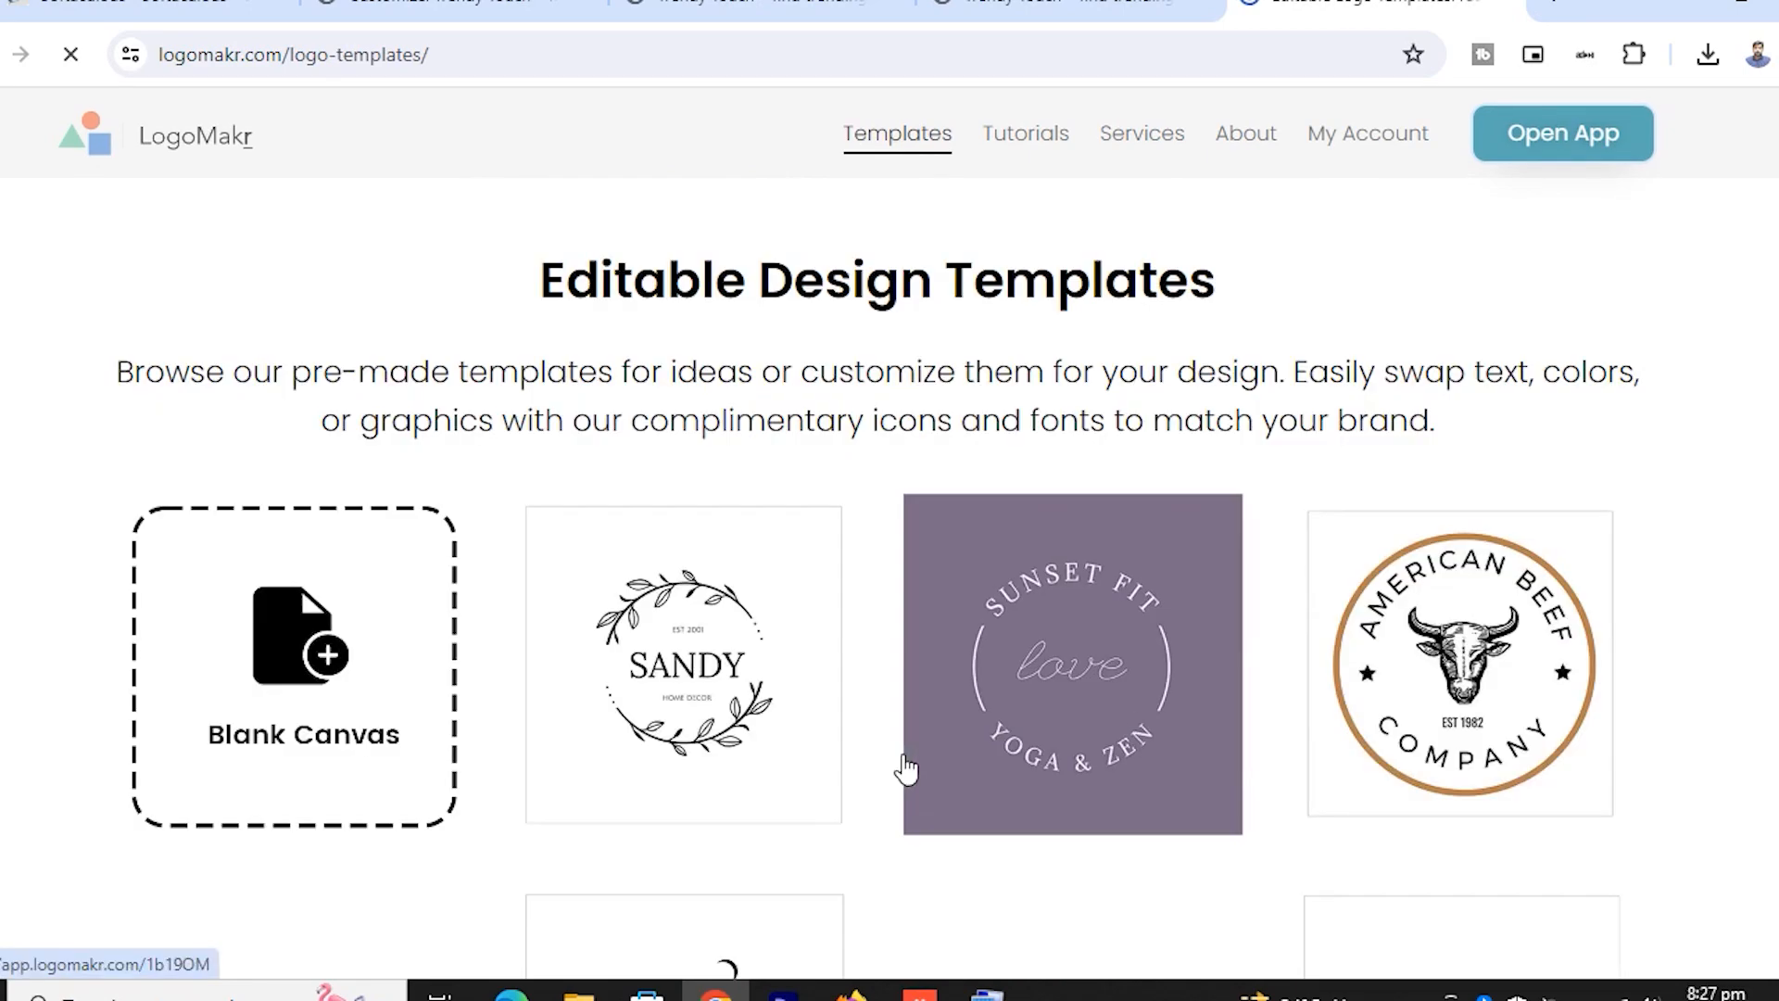
scroll(1012, 746, down, 5)
scroll(1012, 746, down, 18)
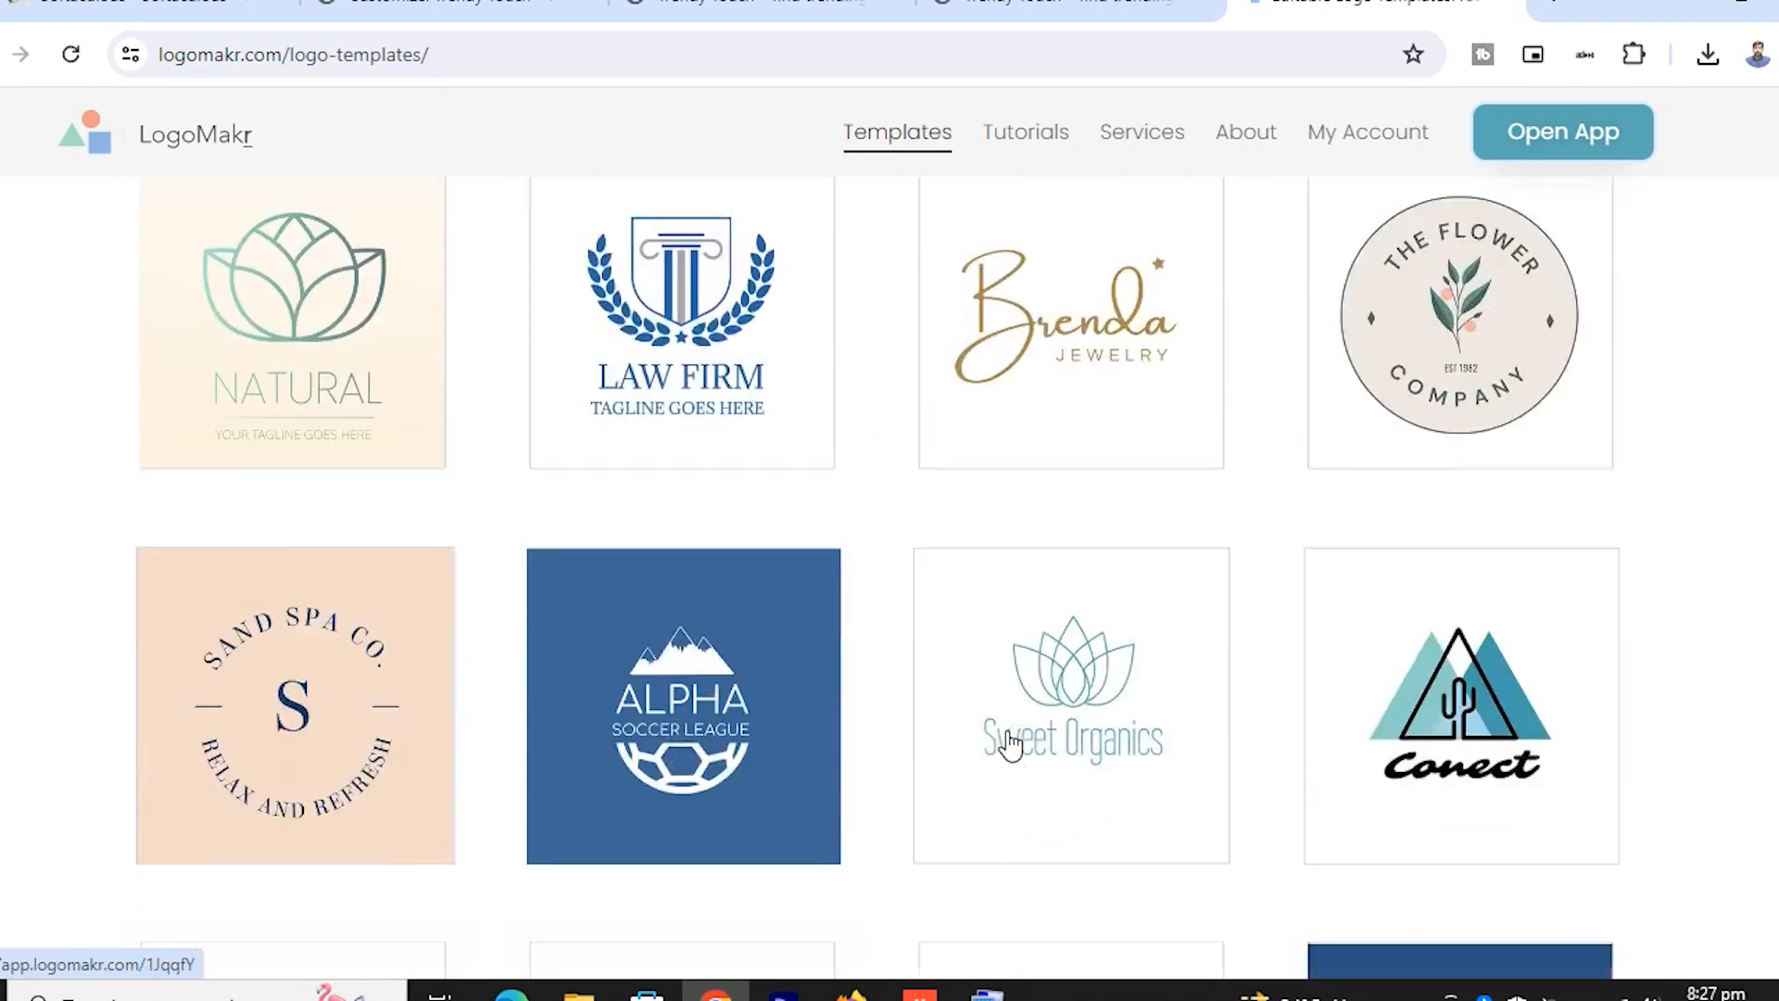
scroll(1010, 744, down, 2)
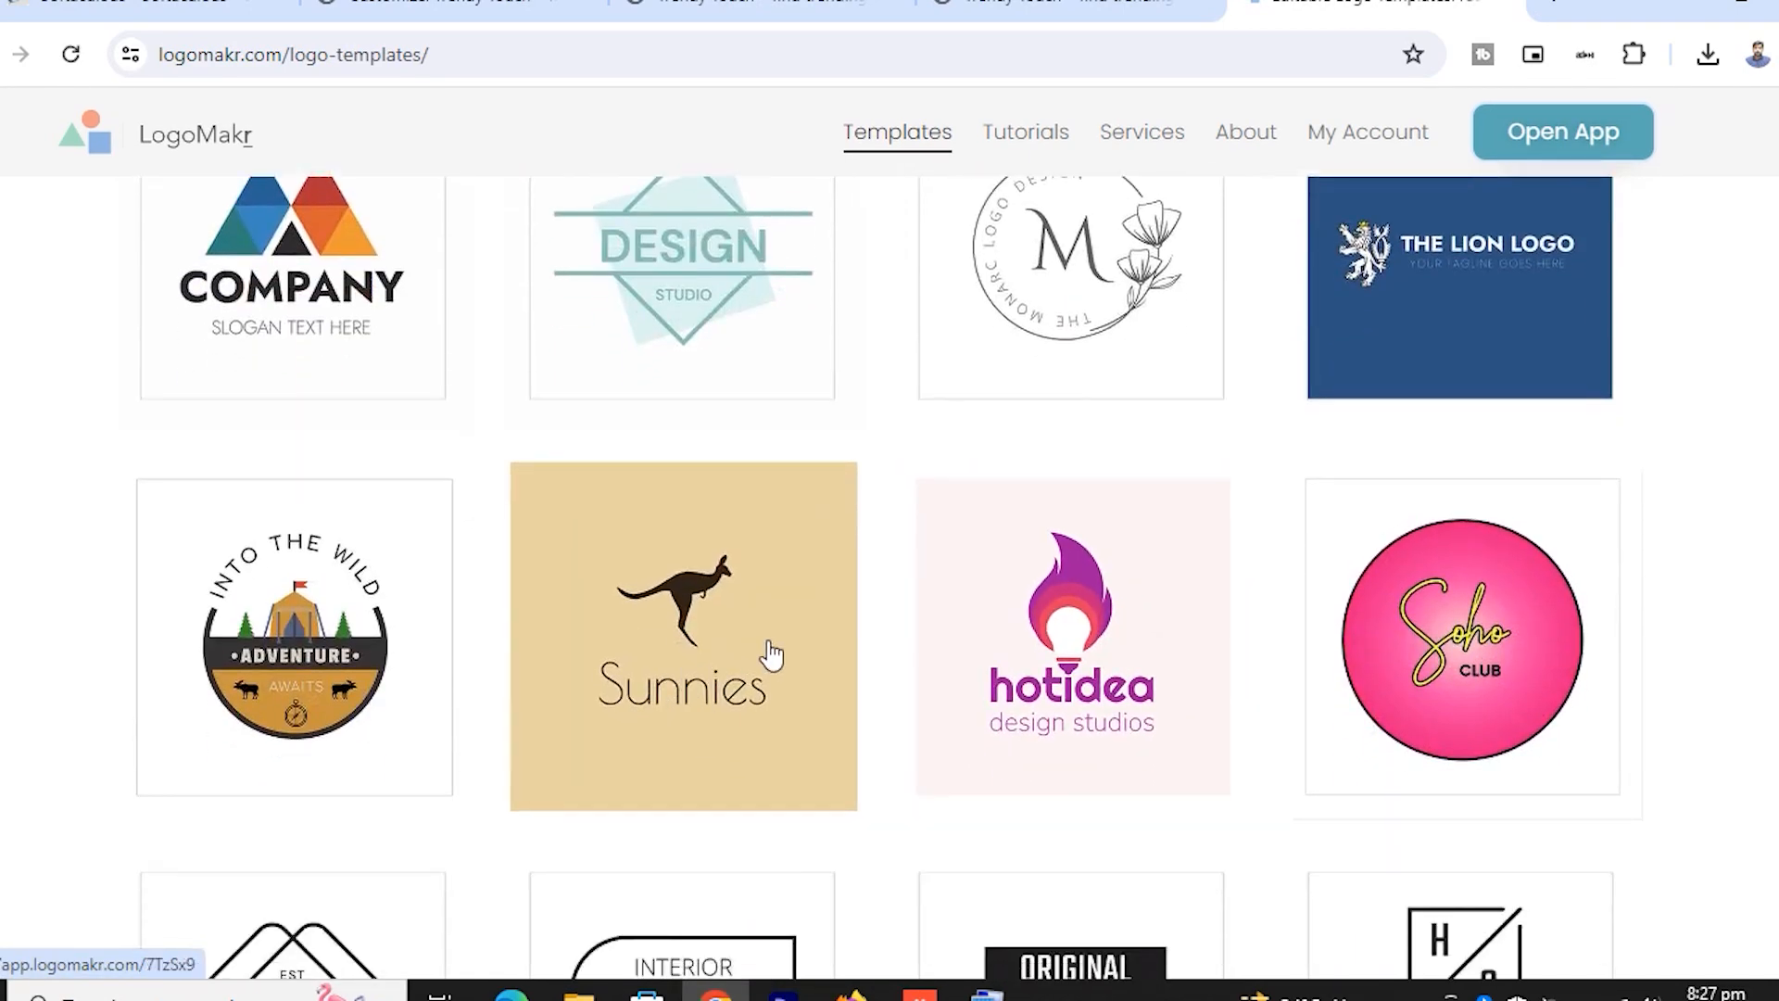
click(1068, 706)
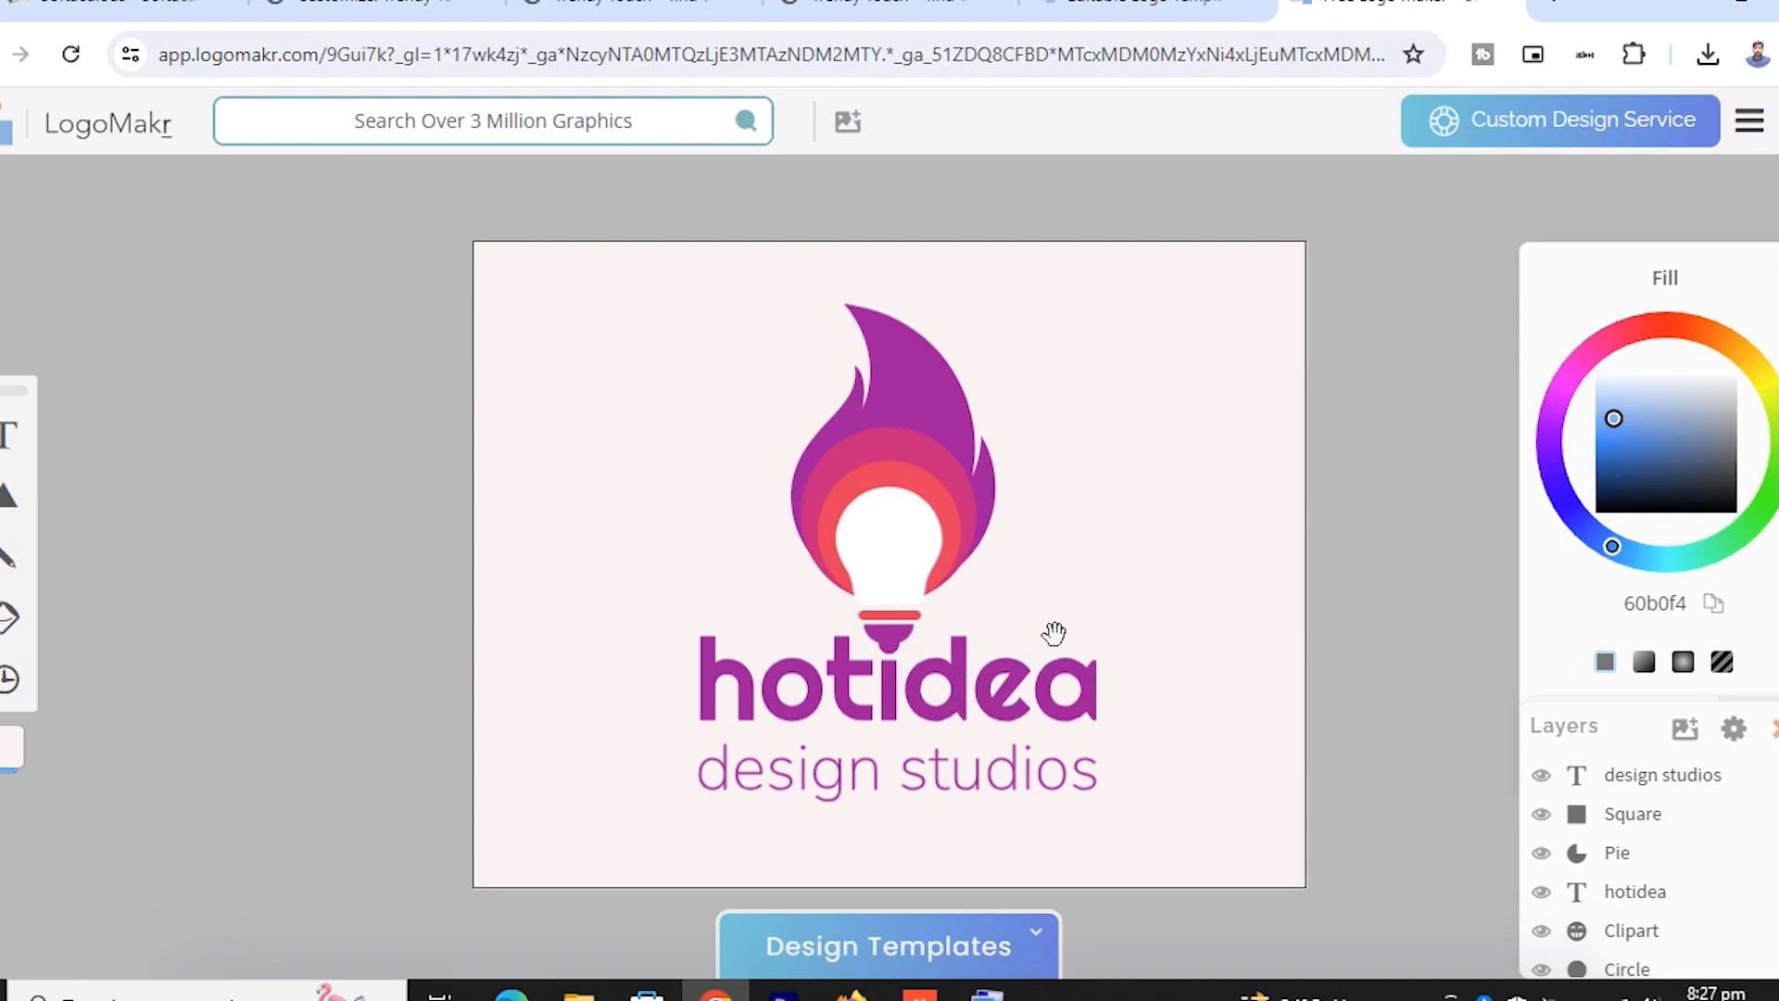
Change the hotidea headline text to 'Trendy Touch'
click(962, 675)
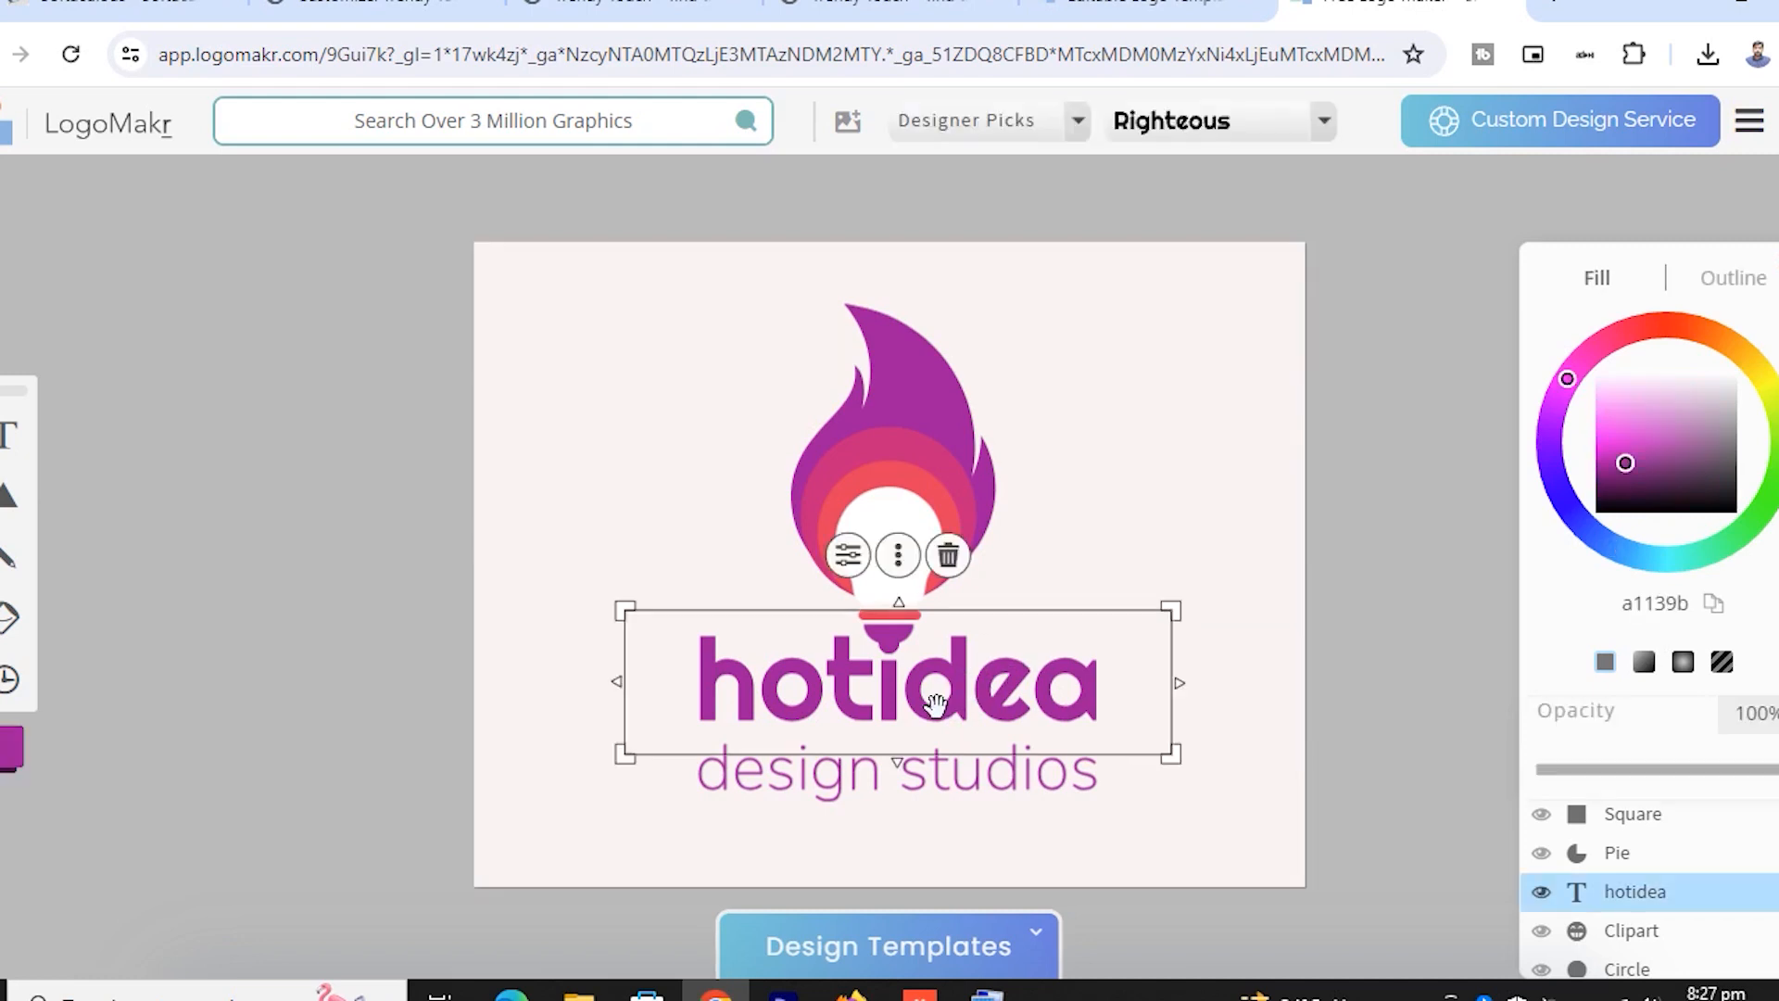
double_click(940, 709)
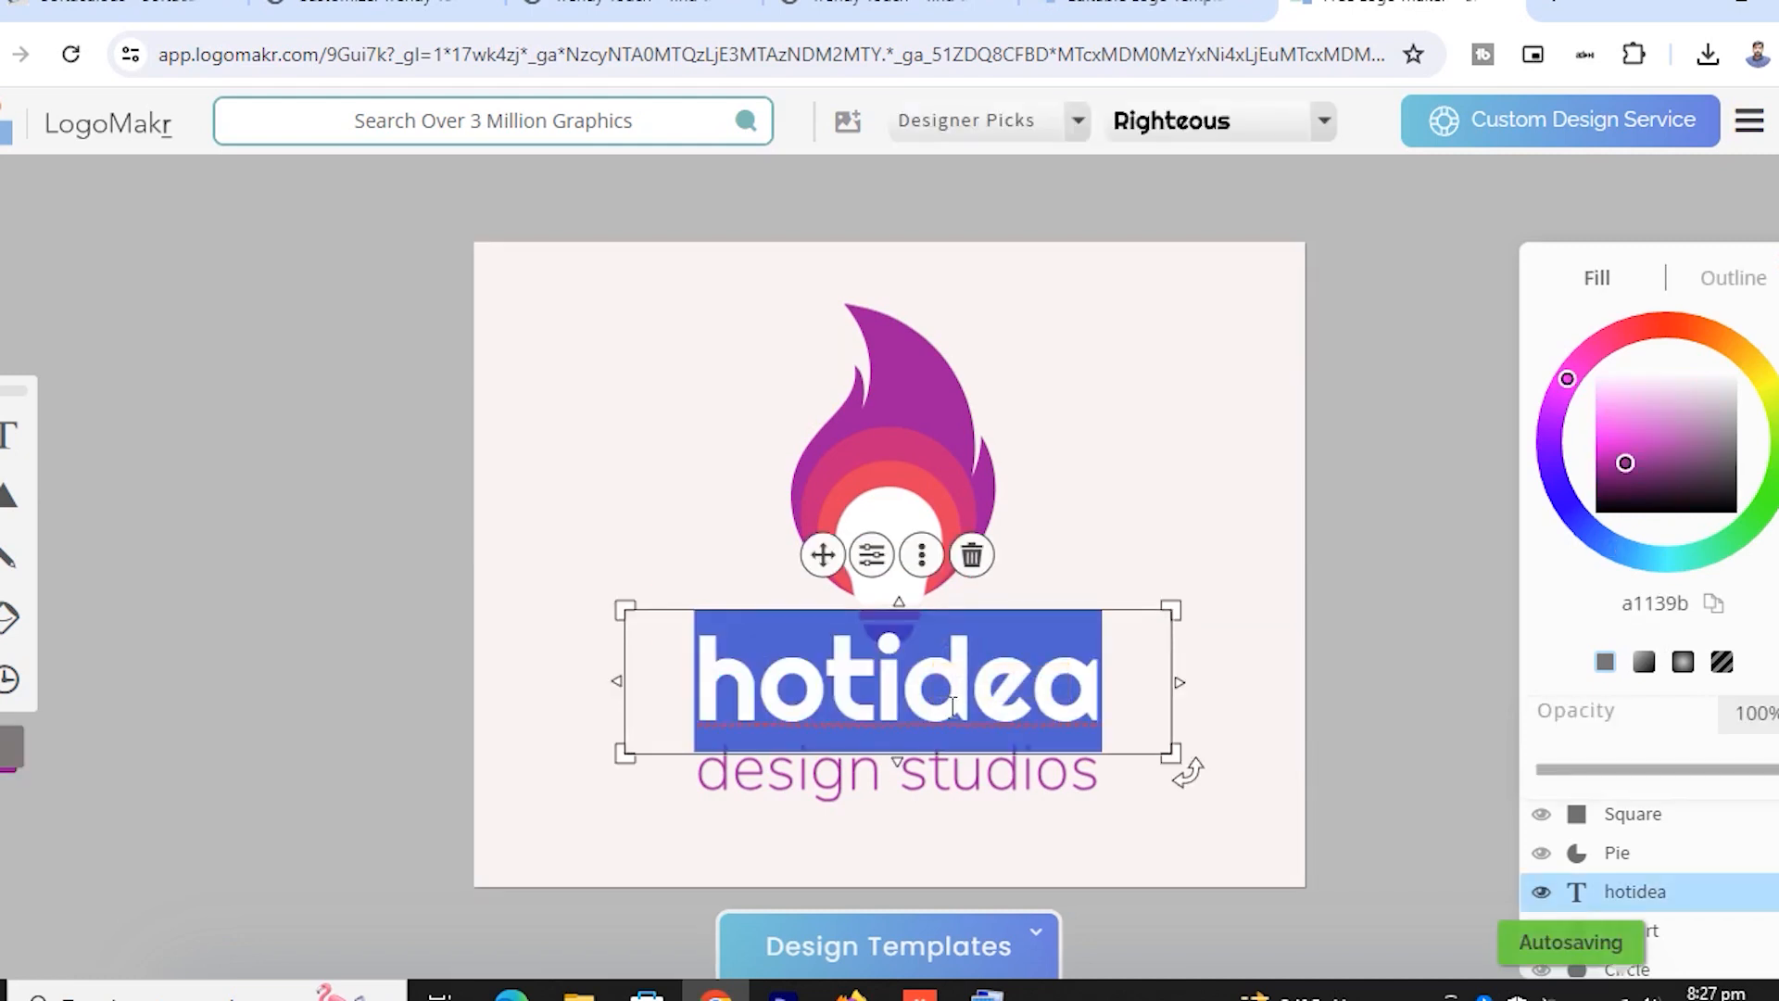
text(trendi)
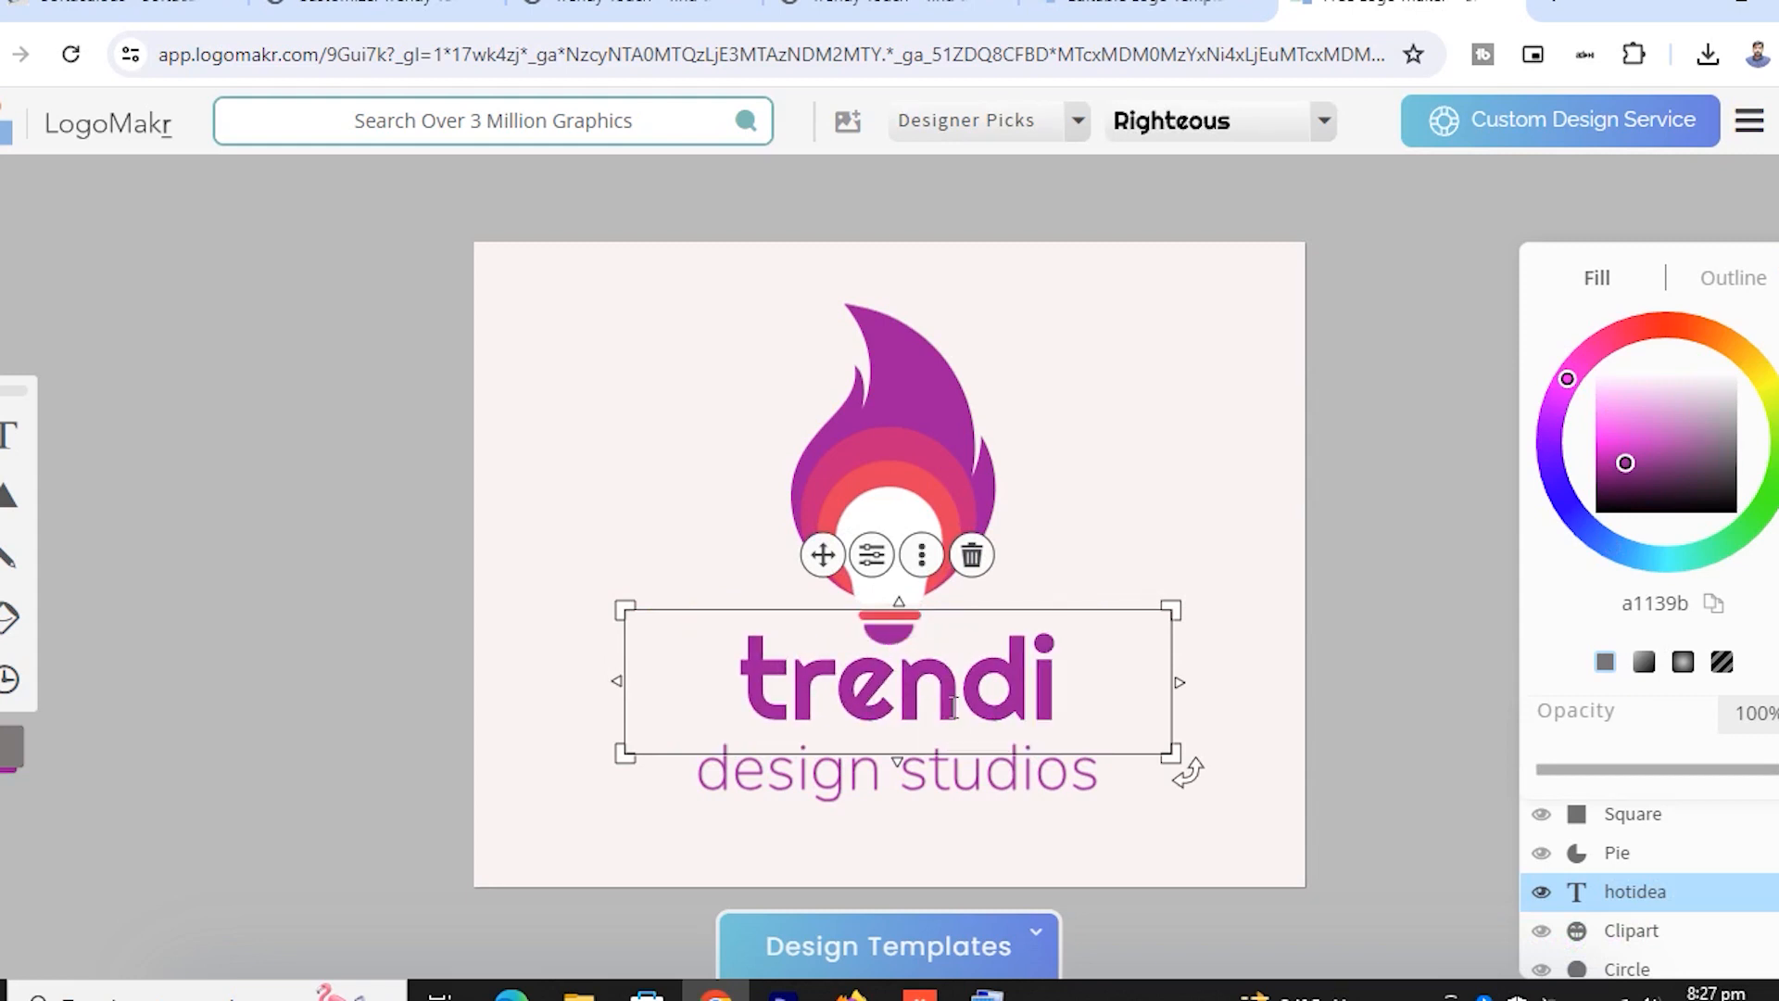
key(BackSpace)
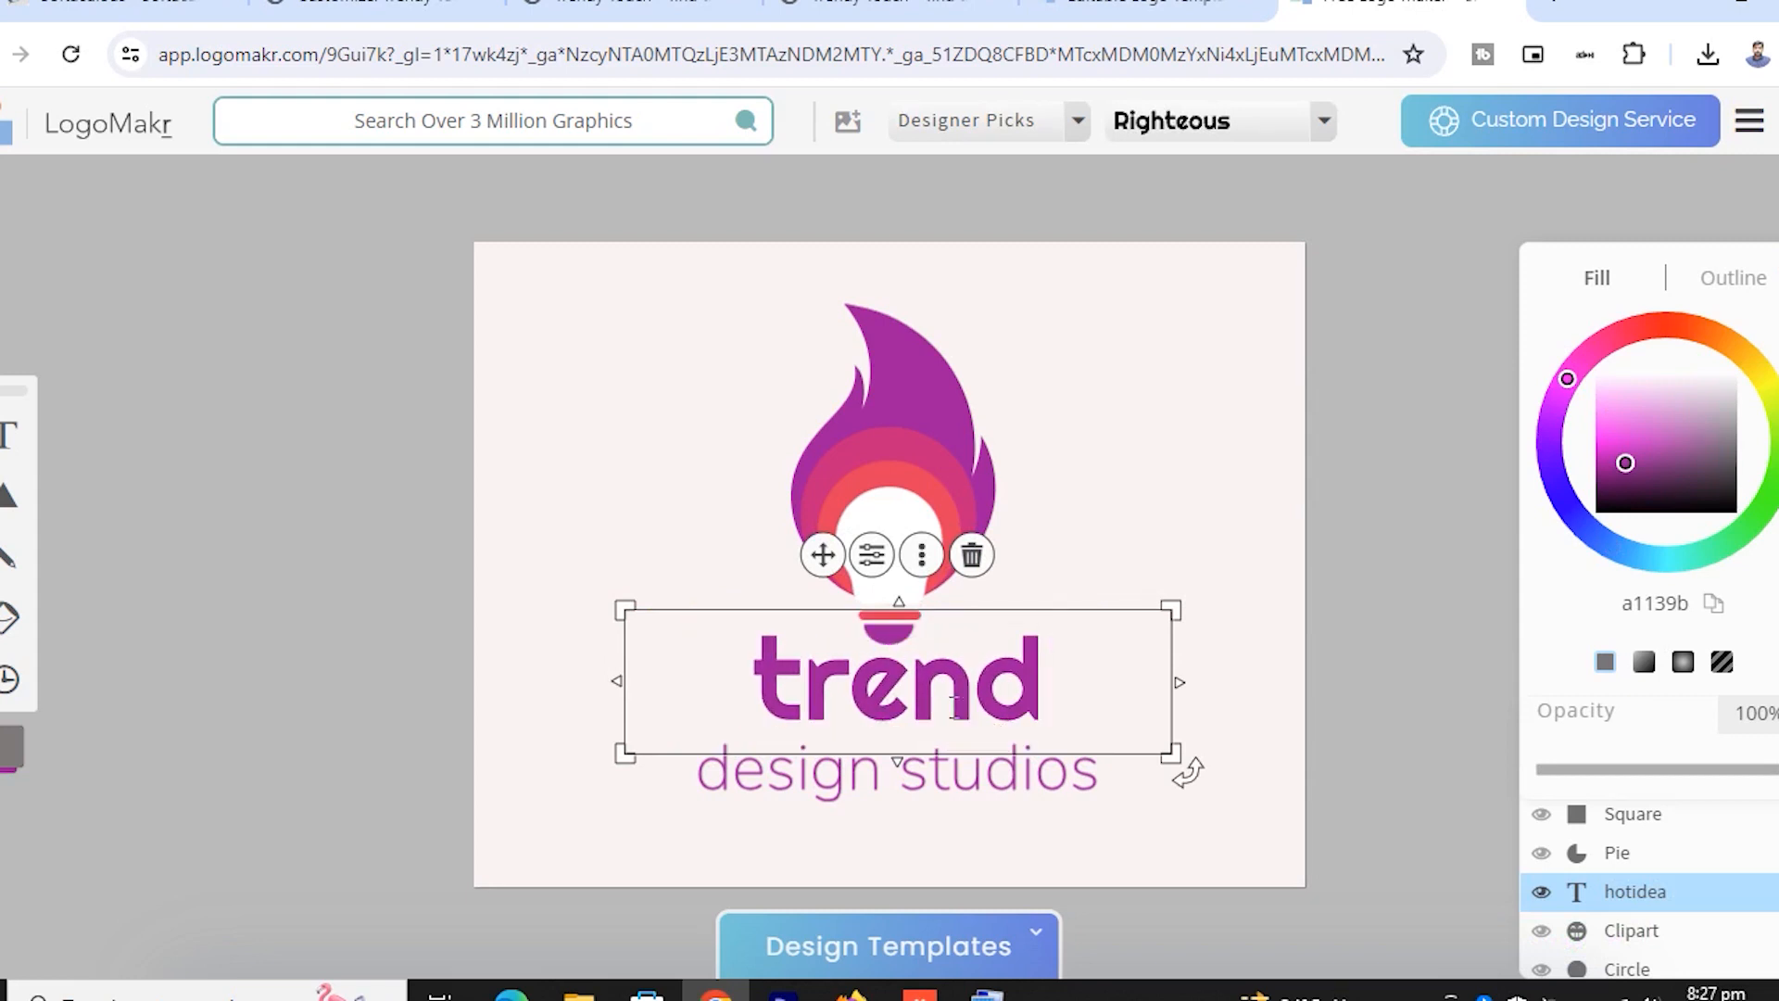
text(y)
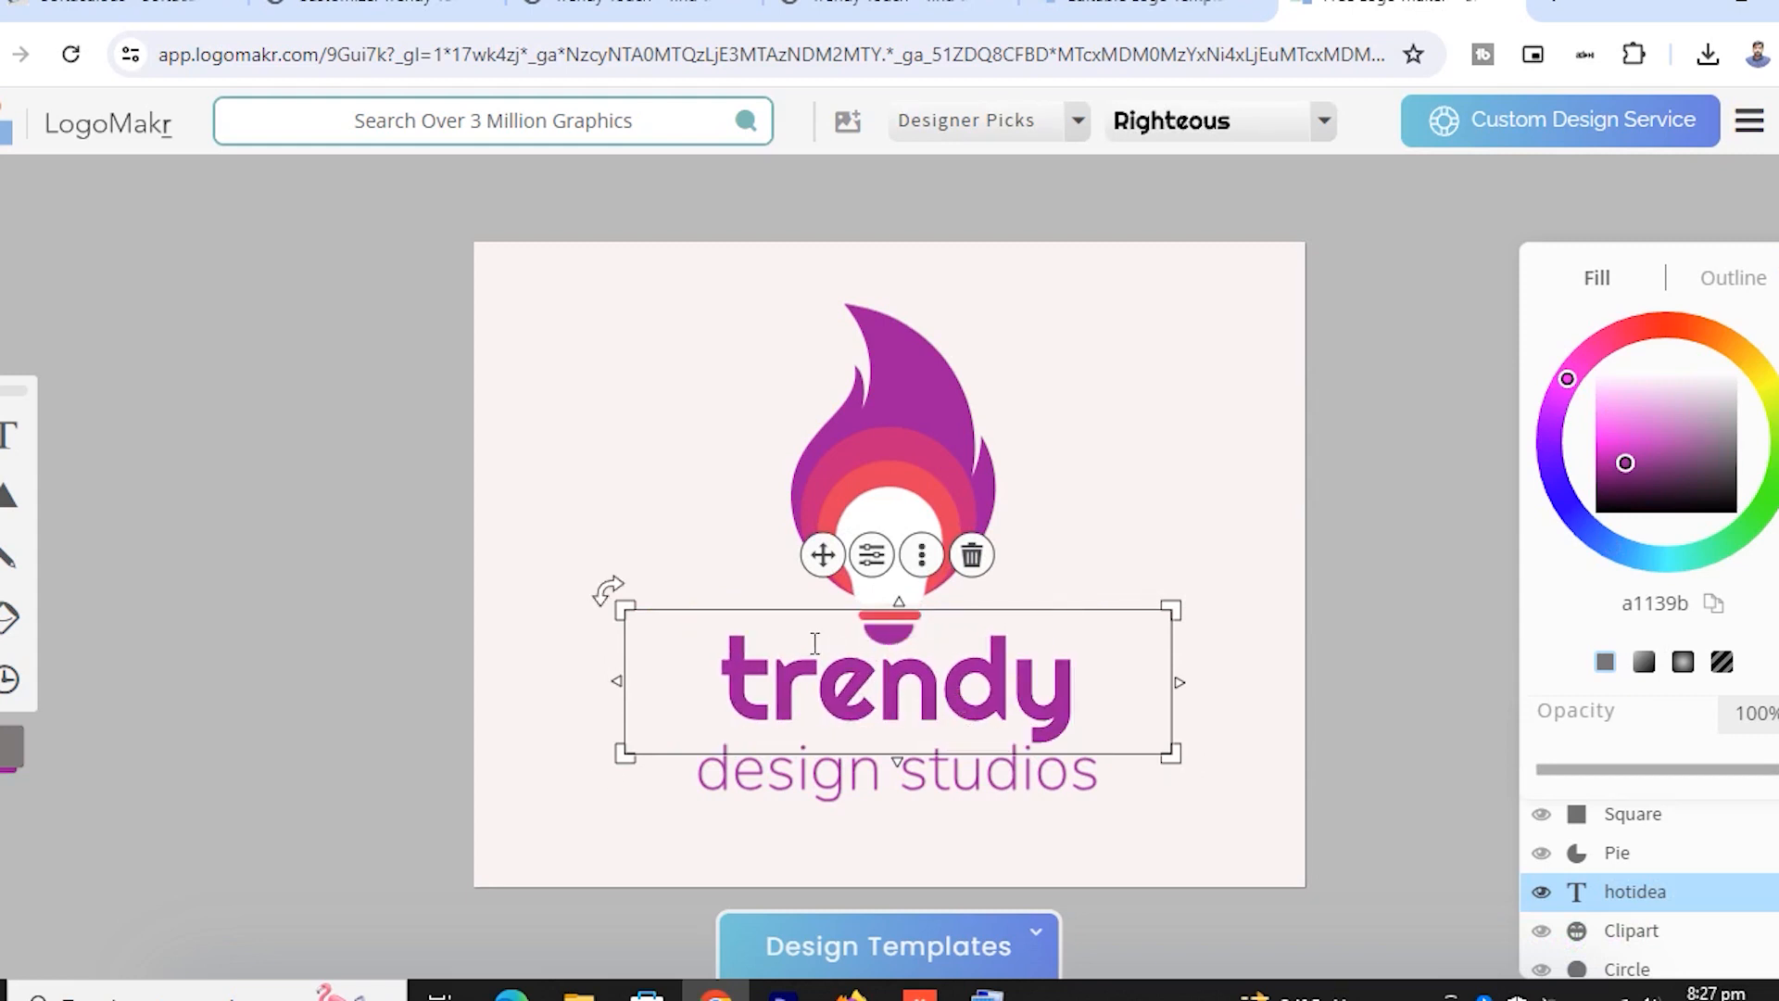
click(781, 651)
key(BackSpace)
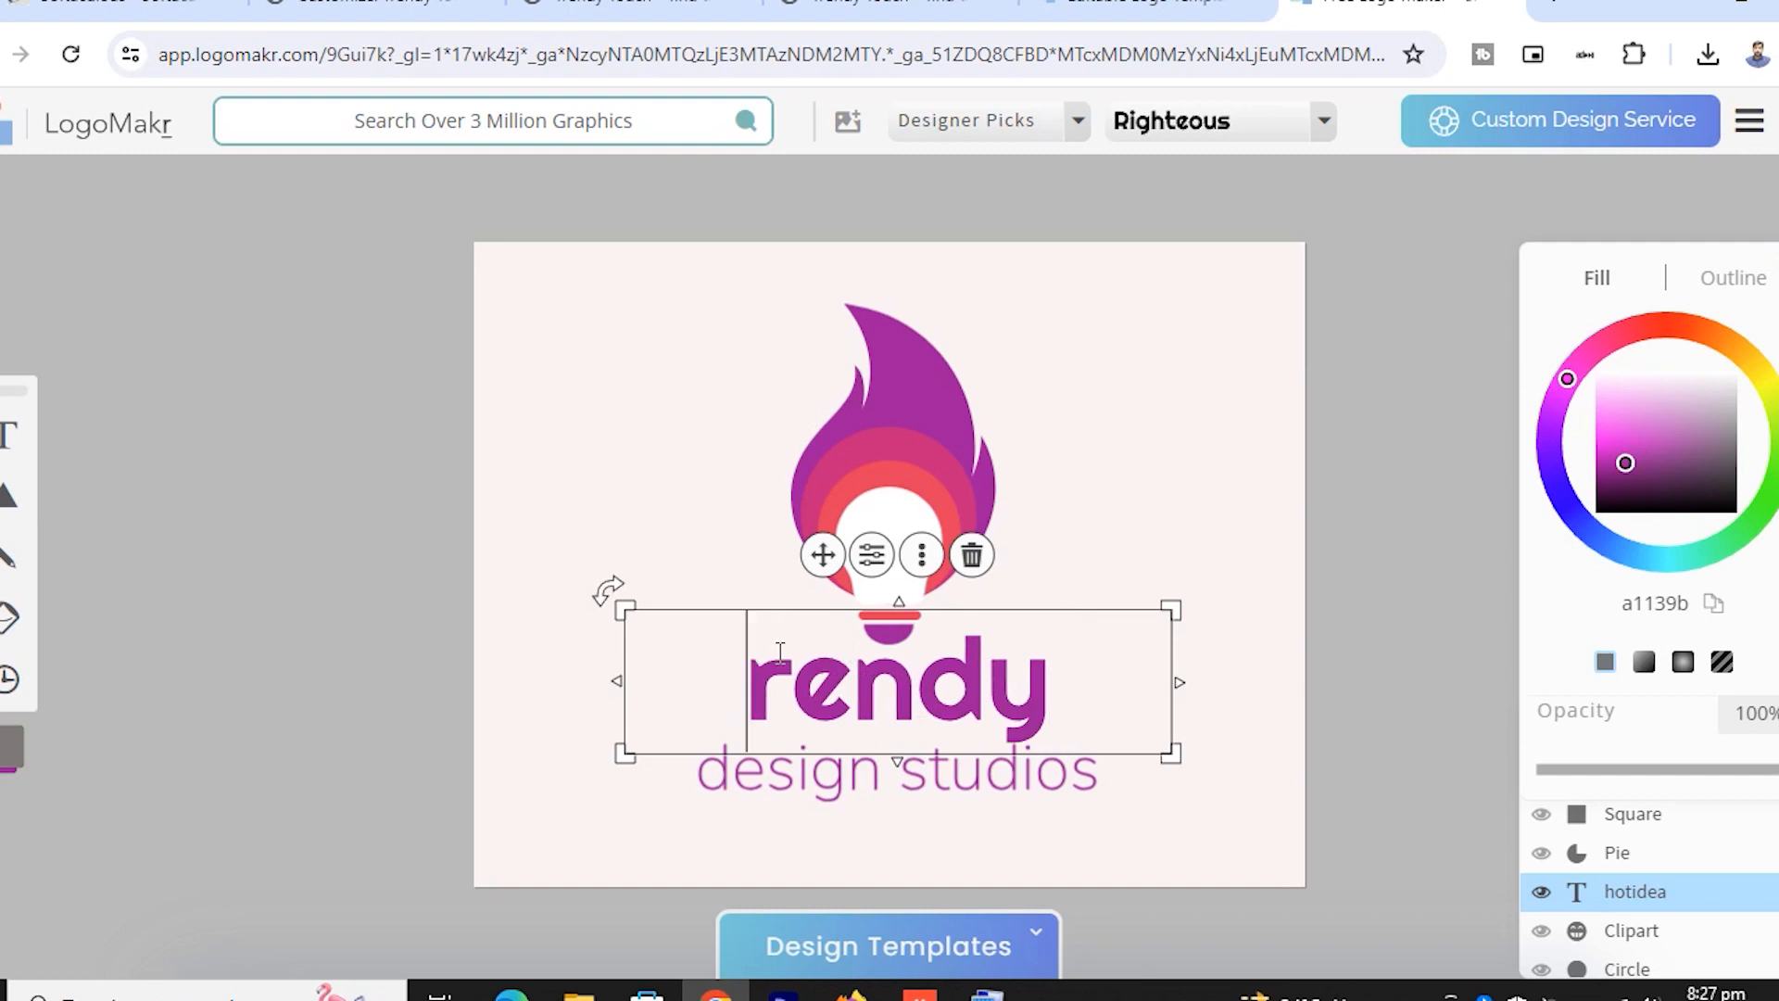
text(T)
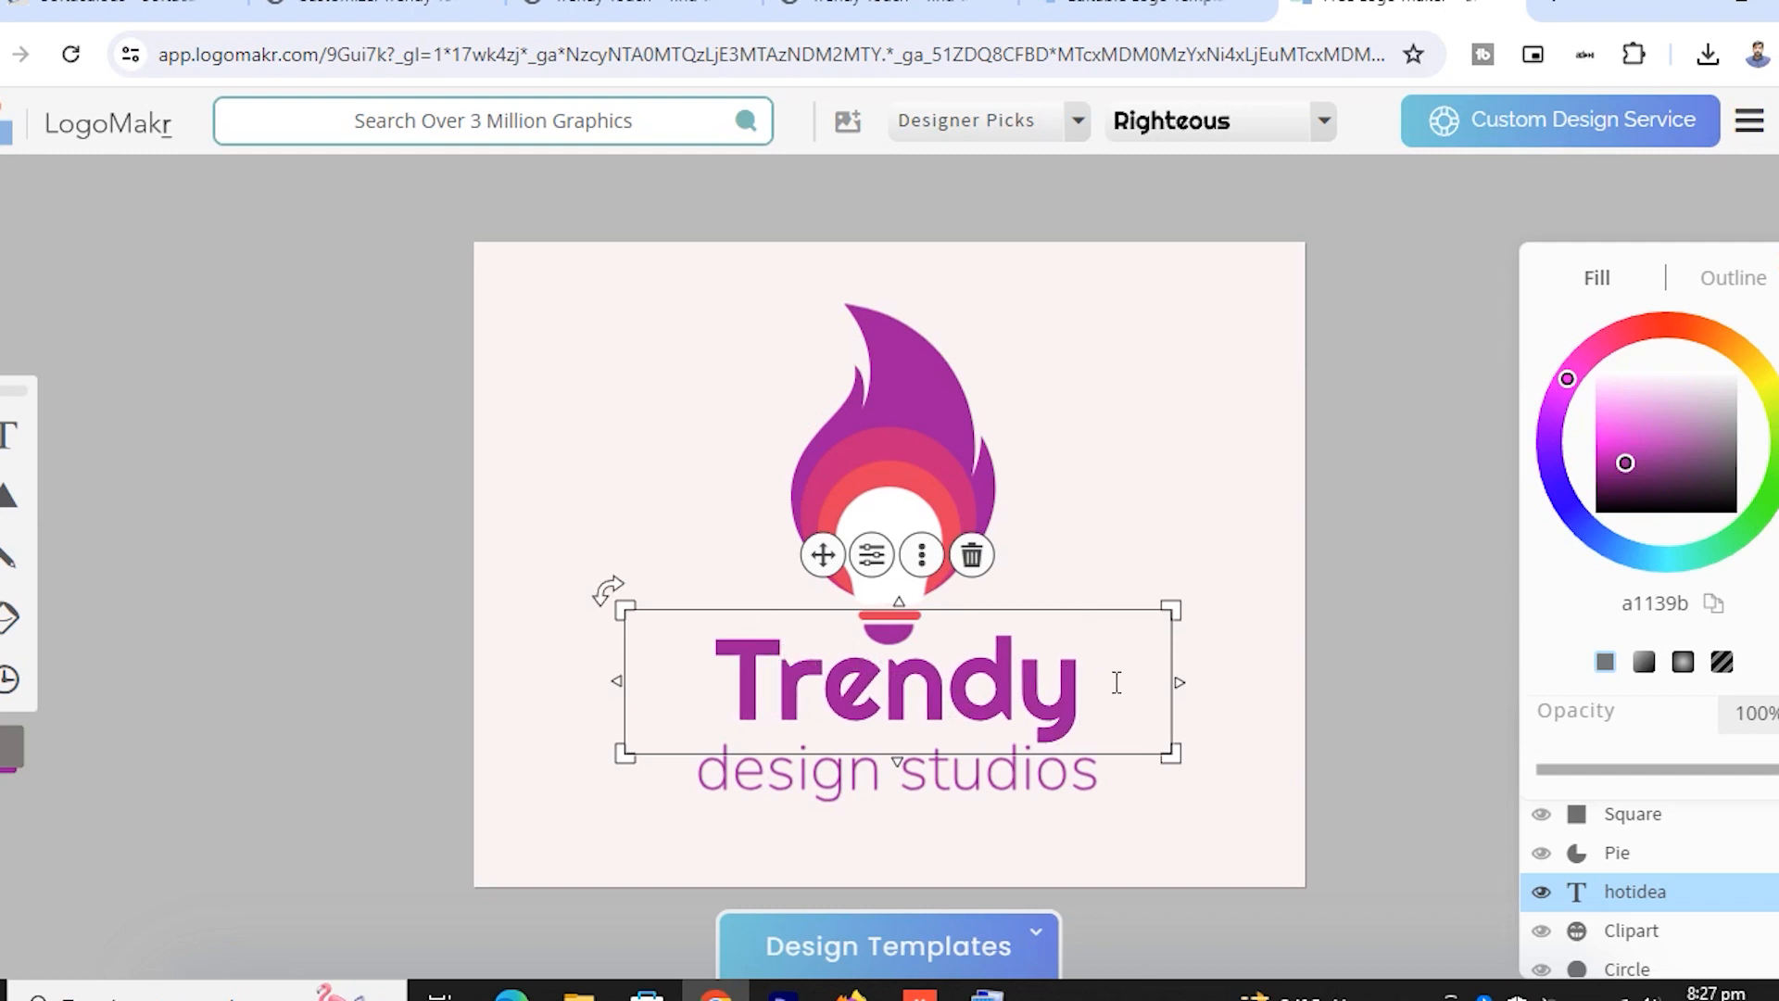
text(tou)
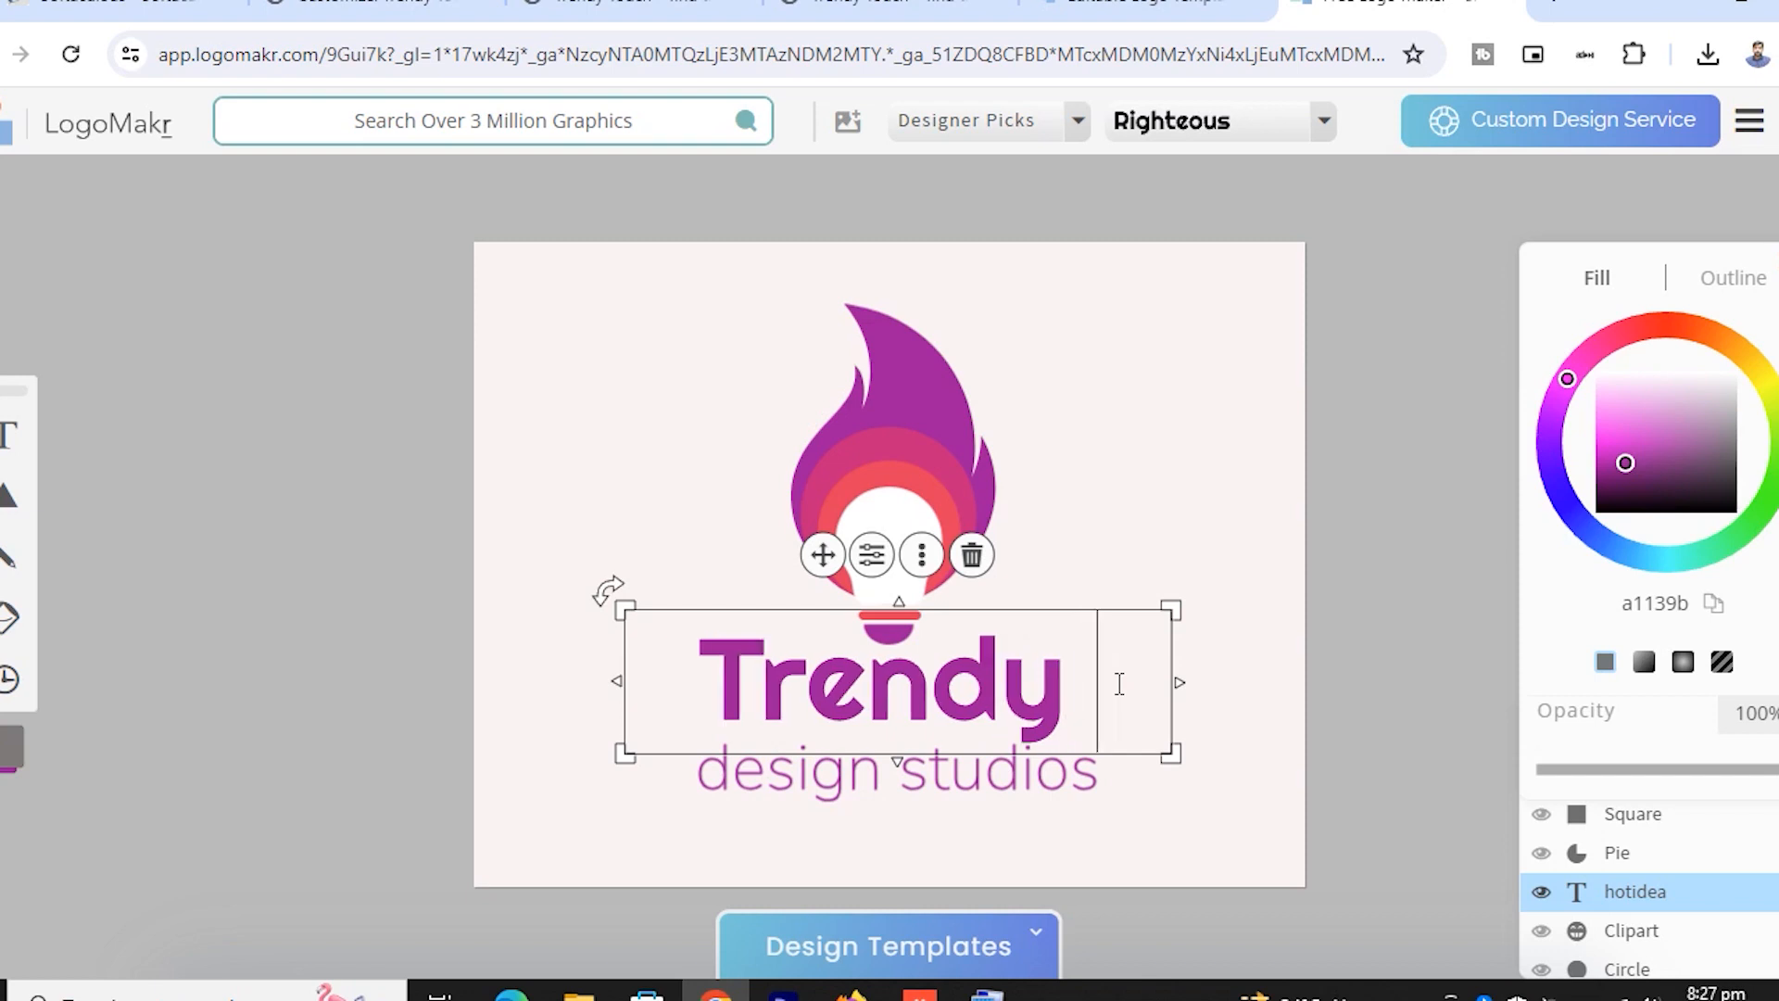
key(BackSpace)
key(BackSpace)
key(BackSpace)
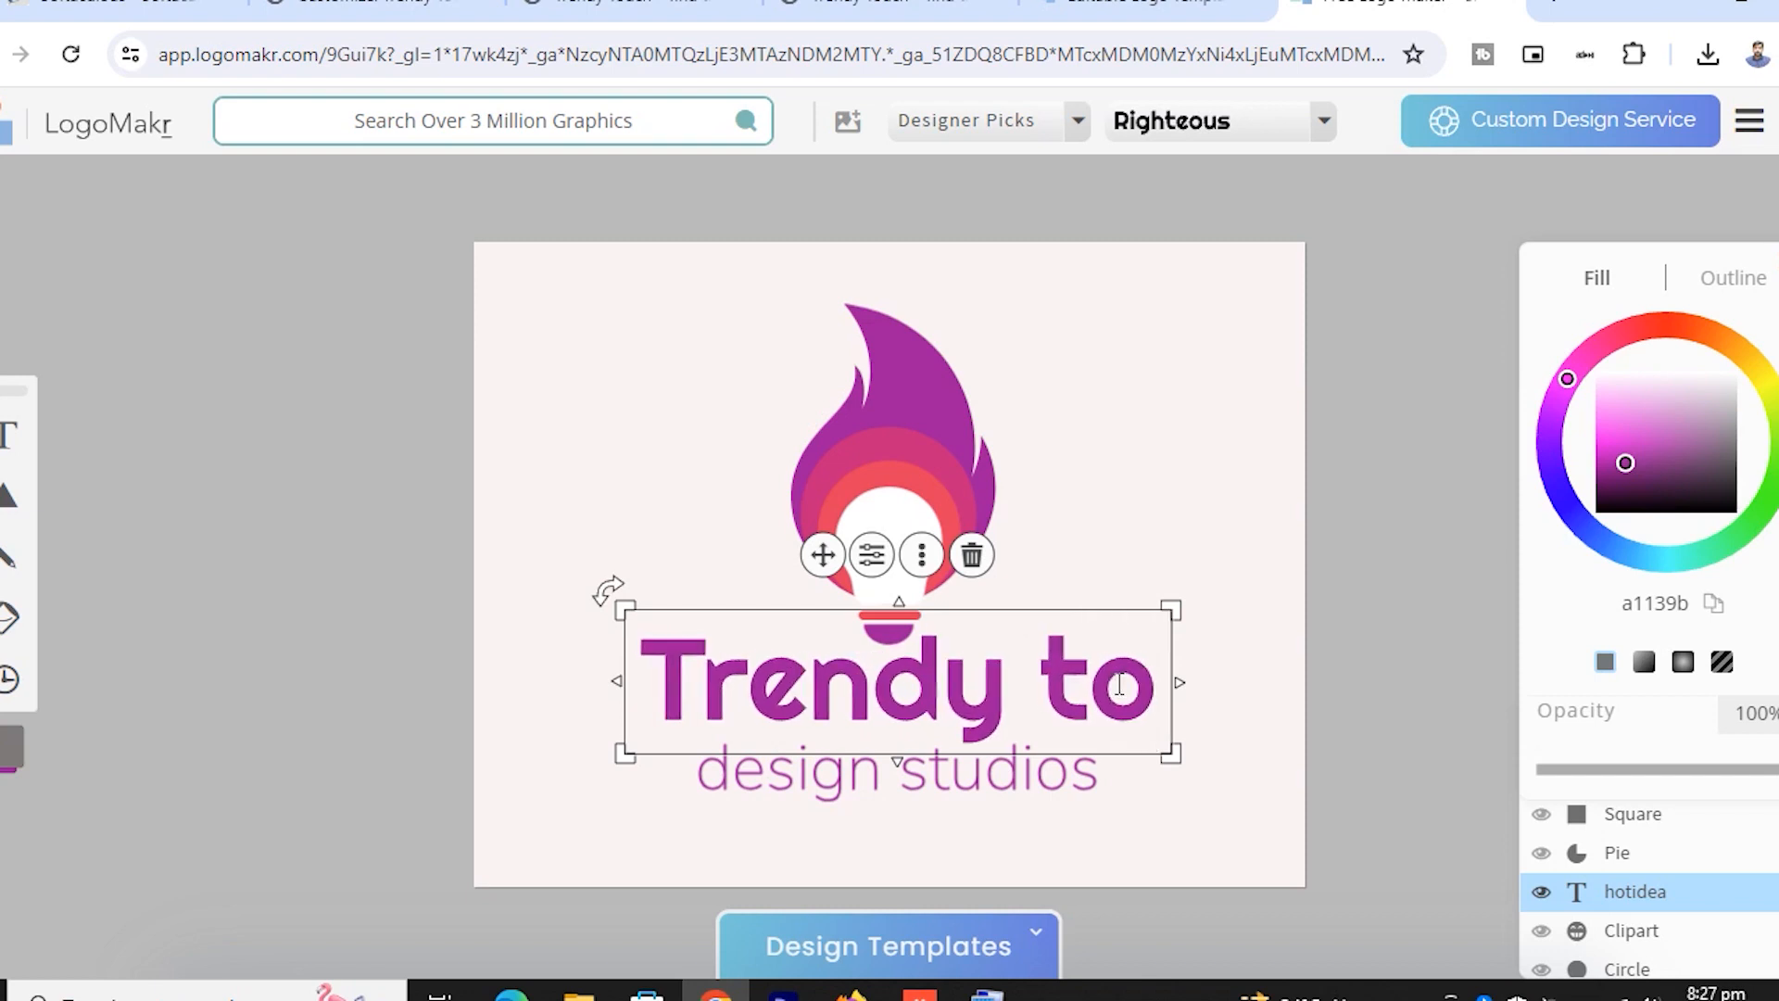
text(Touch)
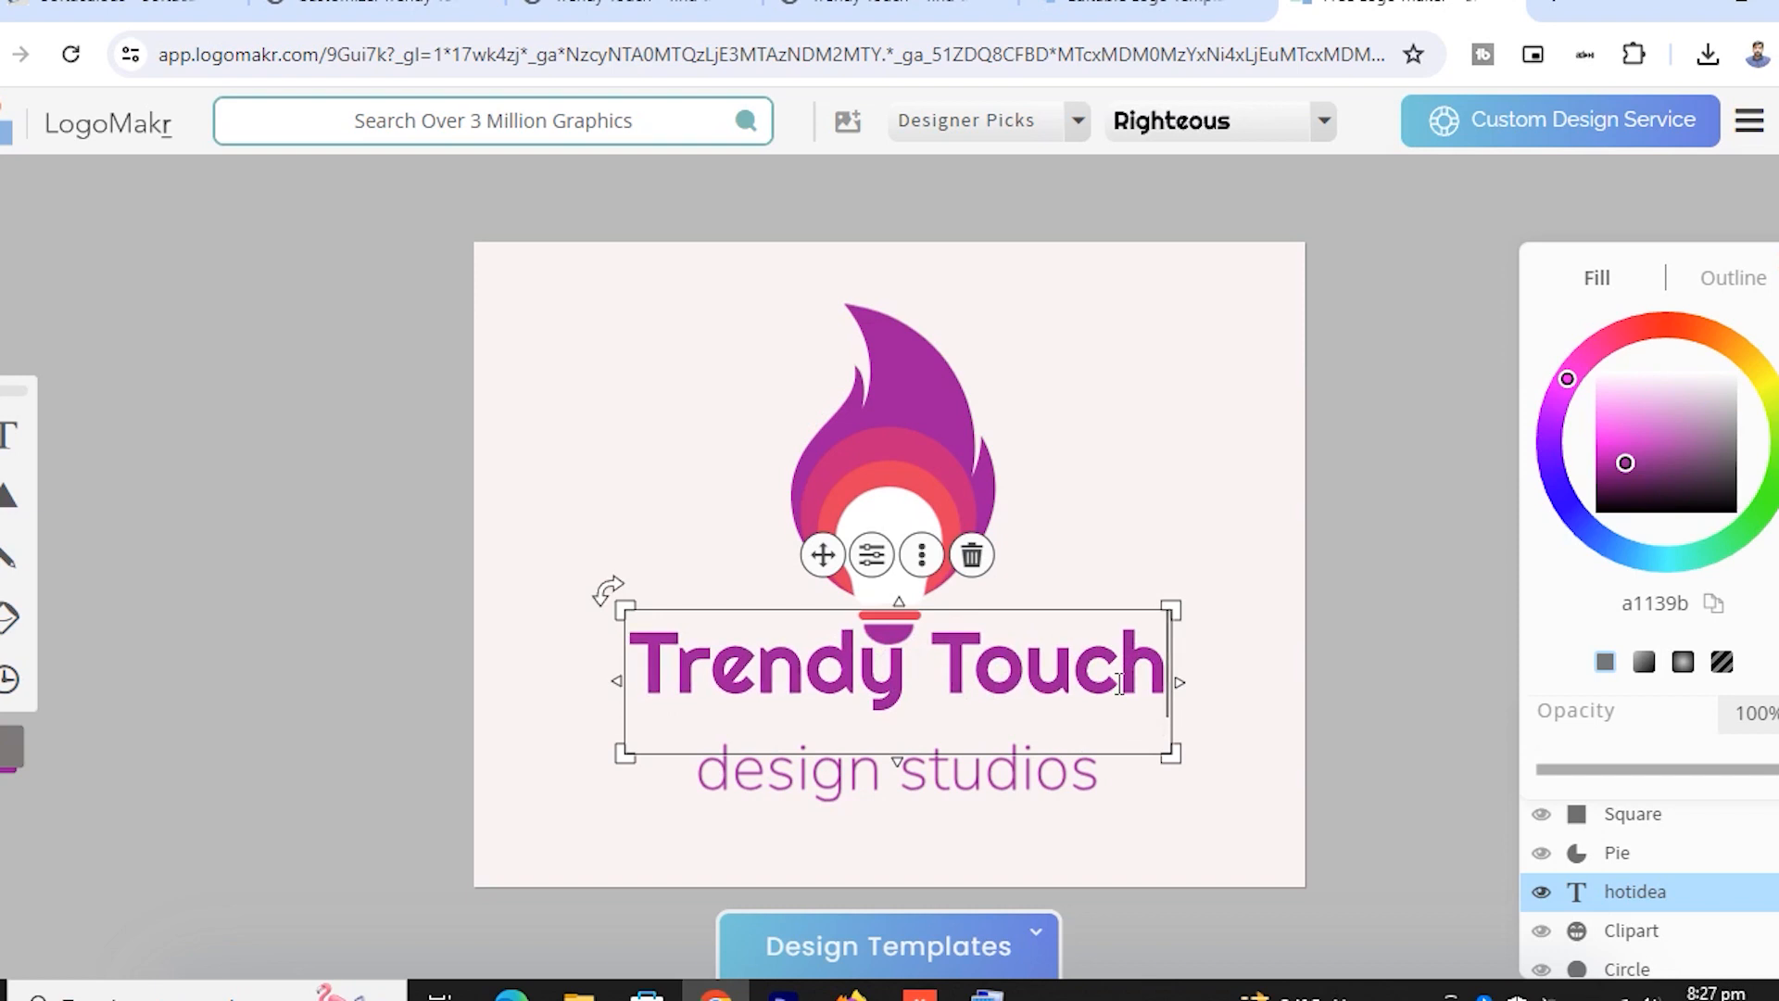
Move the 'design studios' tagline up beneath the Trendy Touch headline
click(1053, 798)
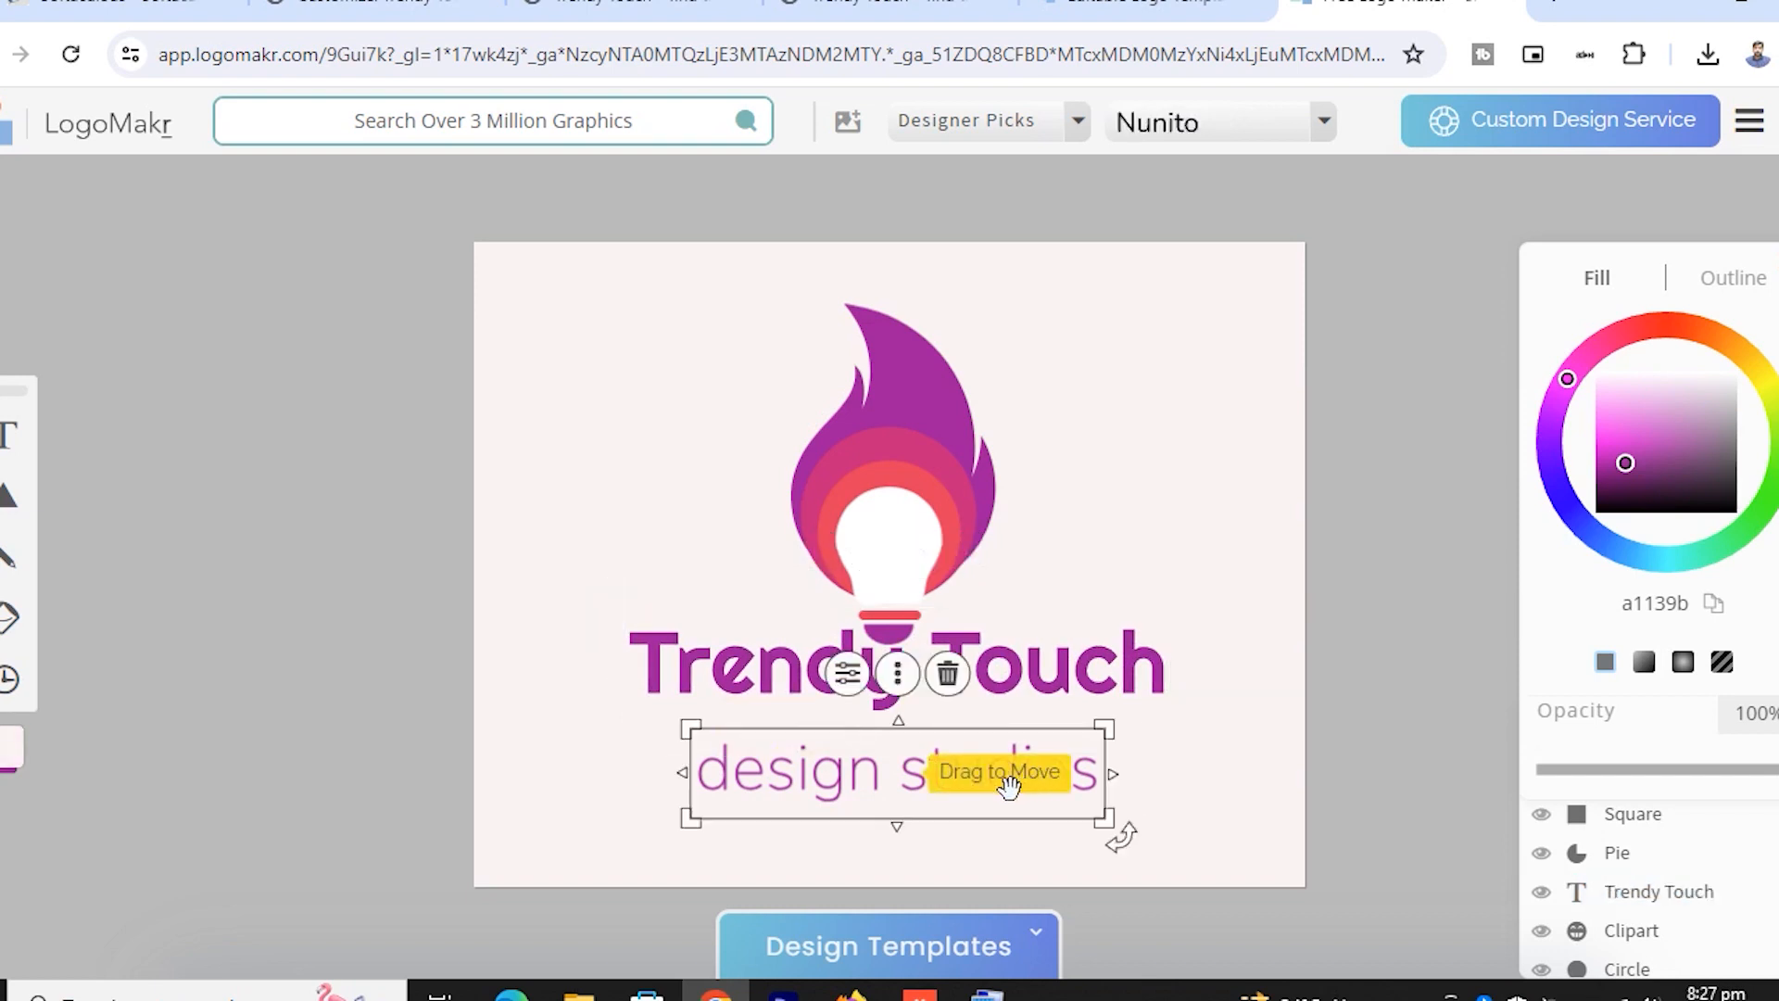
drag(904, 775, 896, 750)
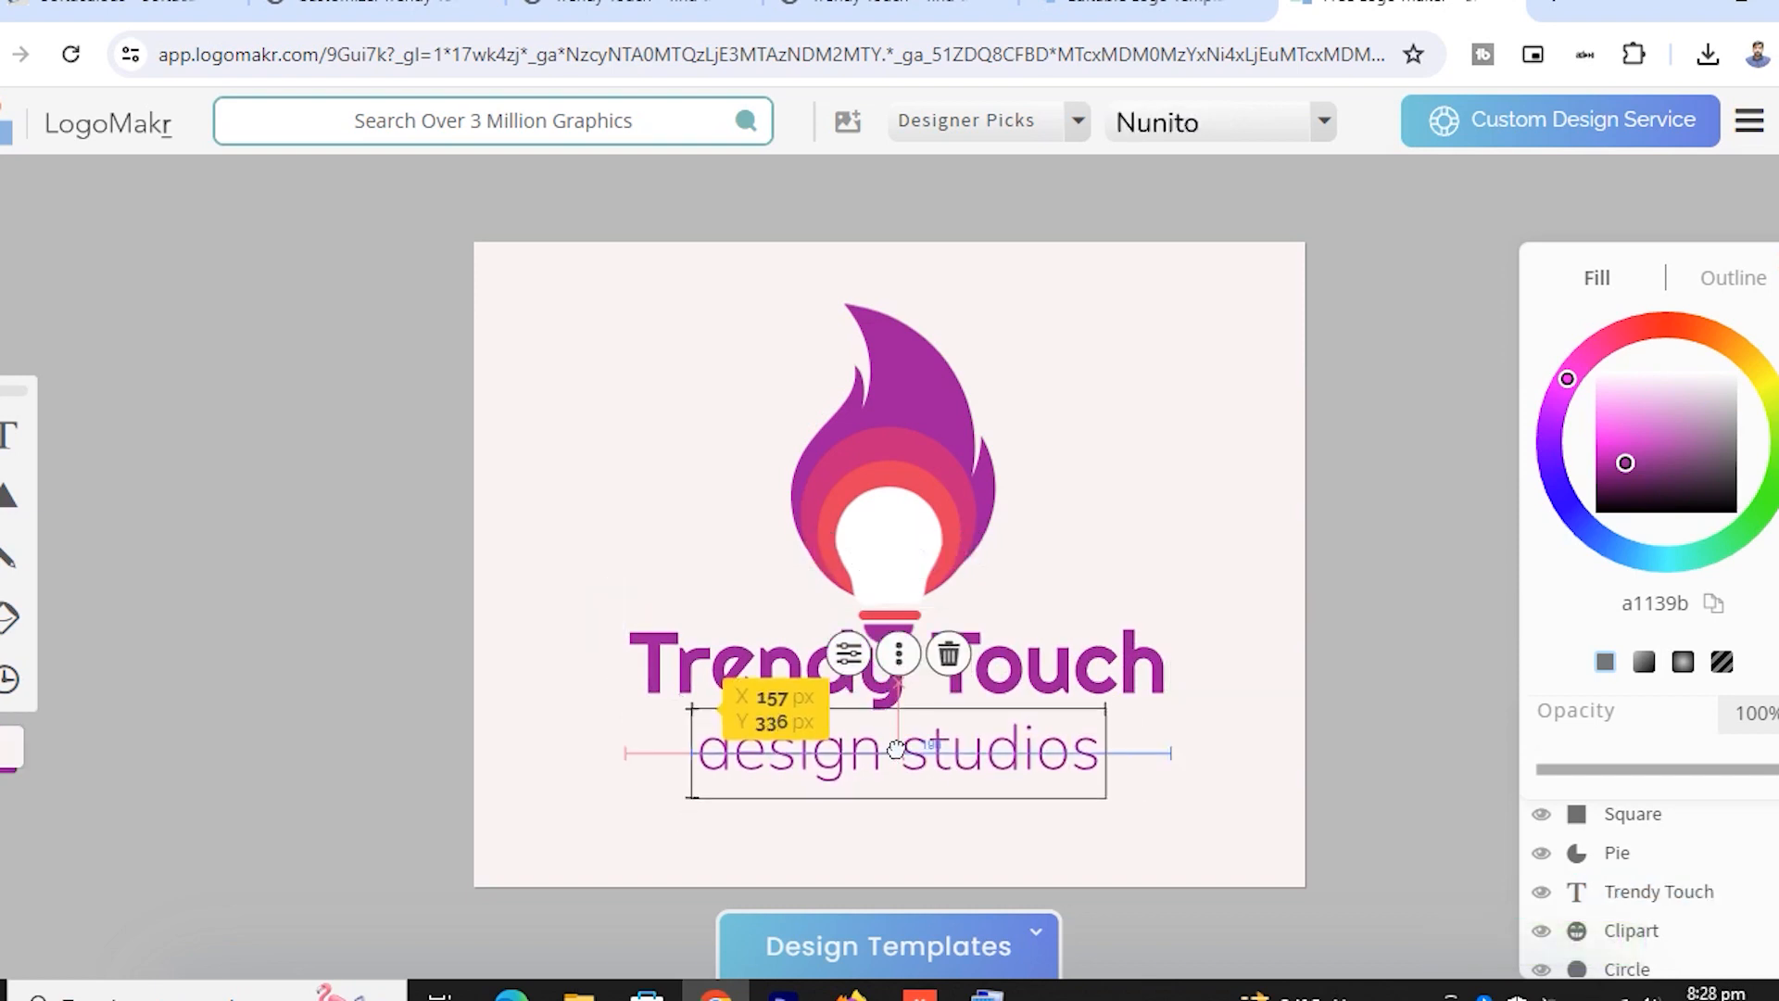
click(1160, 753)
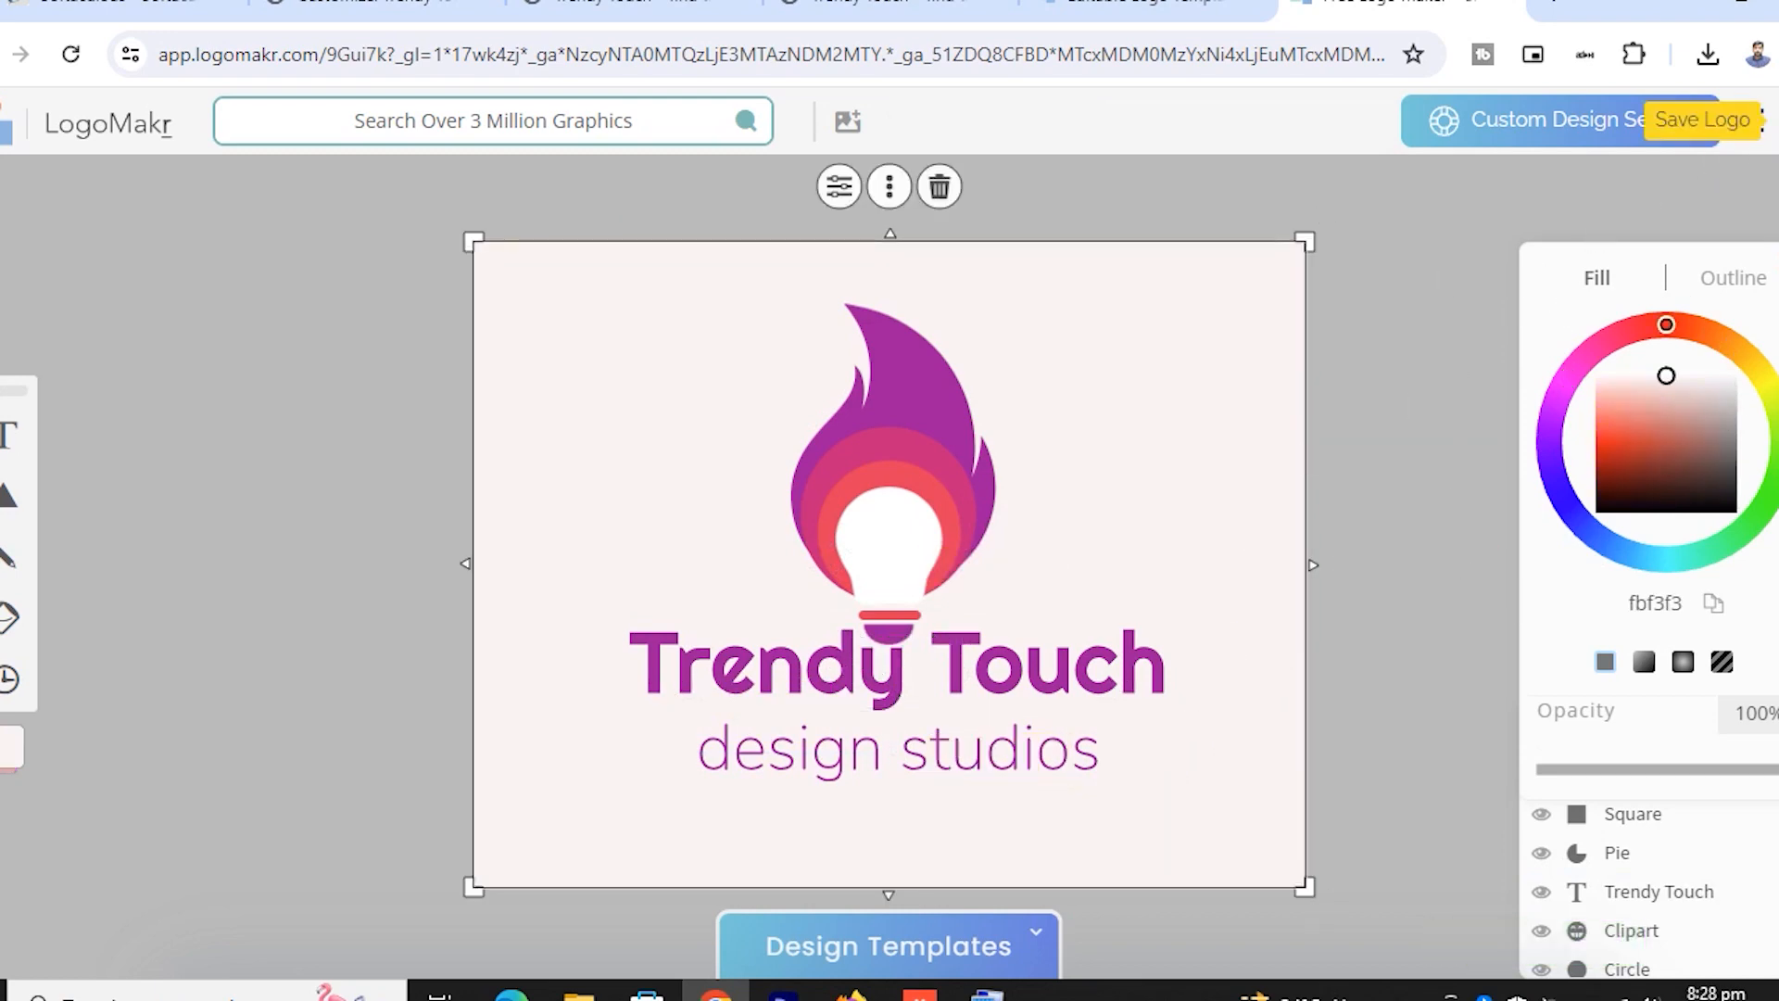
From LogoMakr's Save Logo menu, choose the free low-resolution PNG download
click(1750, 121)
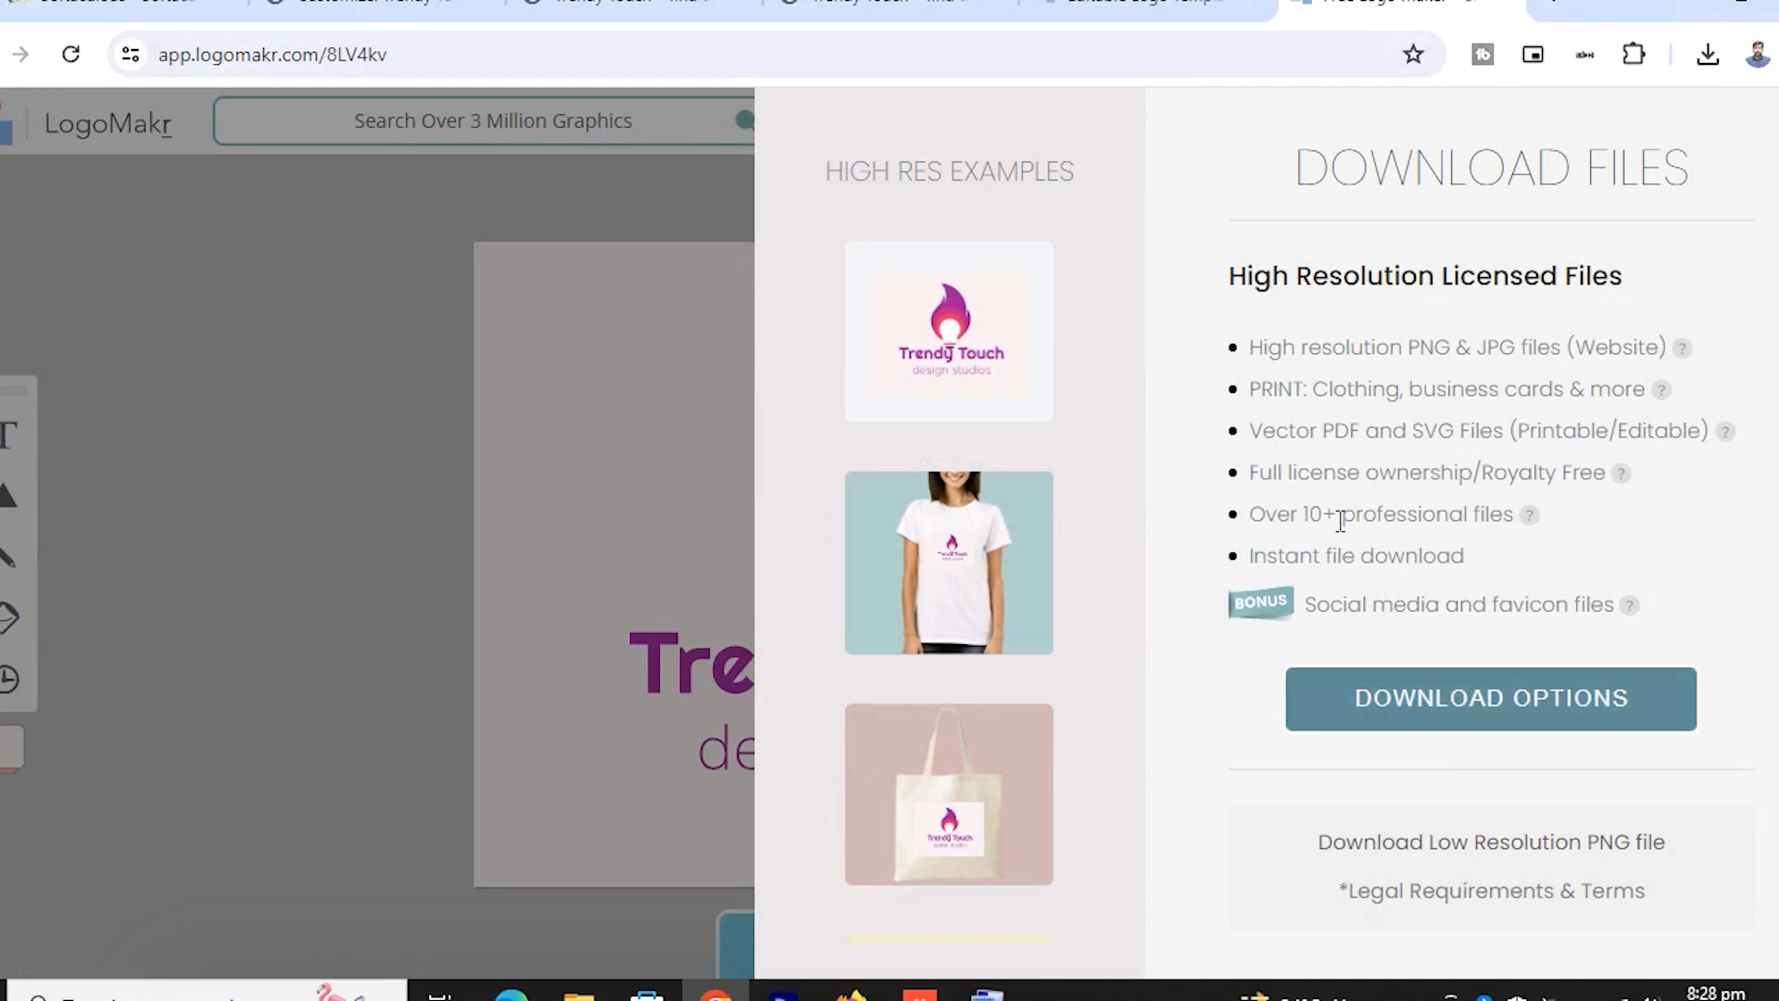
scroll(957, 544, down, 2)
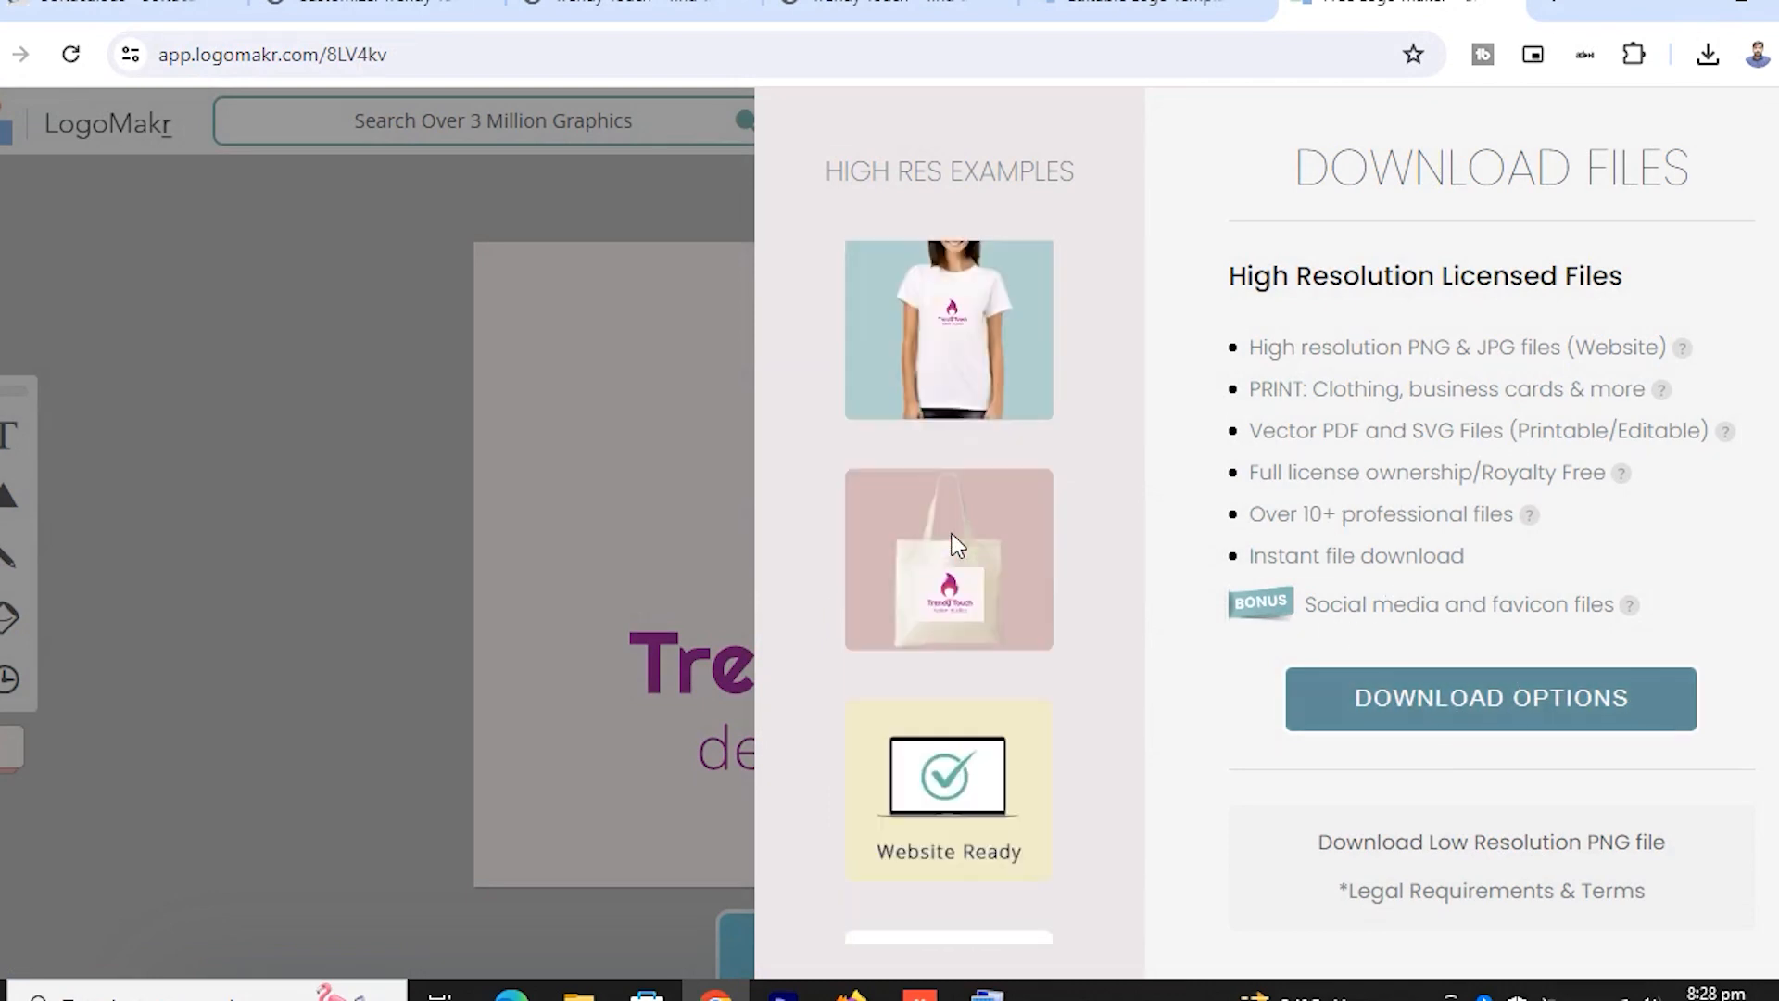
scroll(951, 534, down, 4)
scroll(956, 461, down, 6)
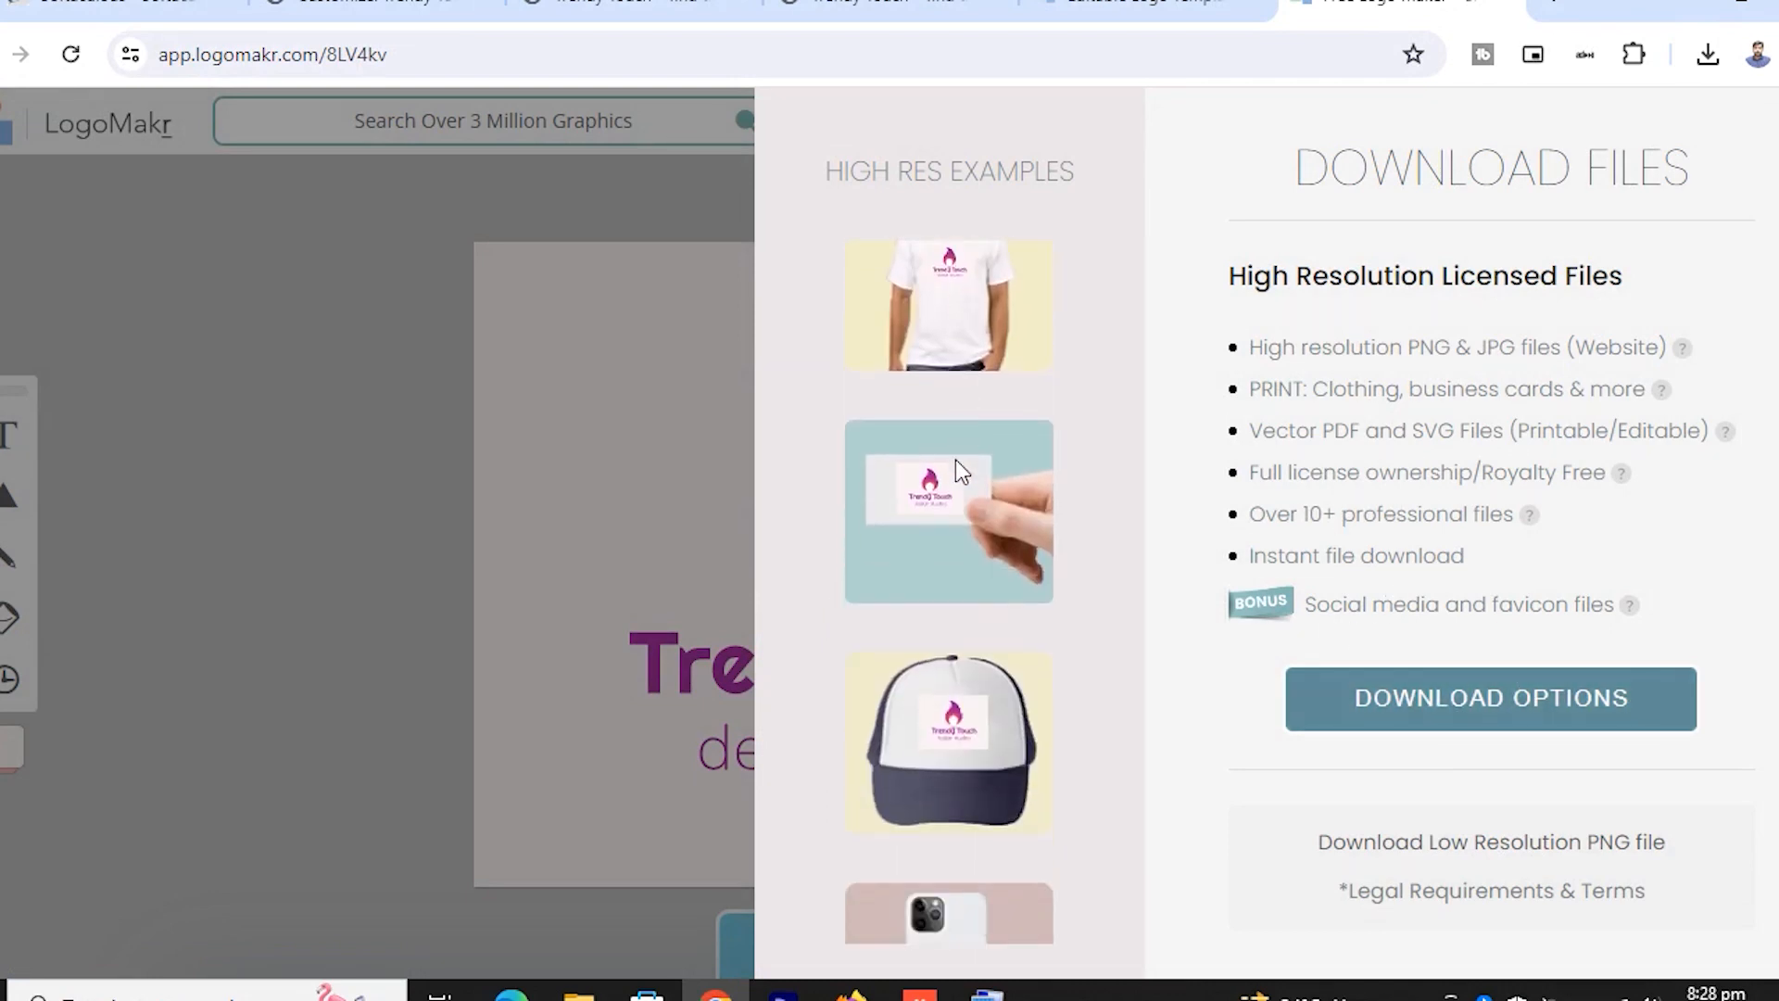
scroll(1000, 630, down, 2)
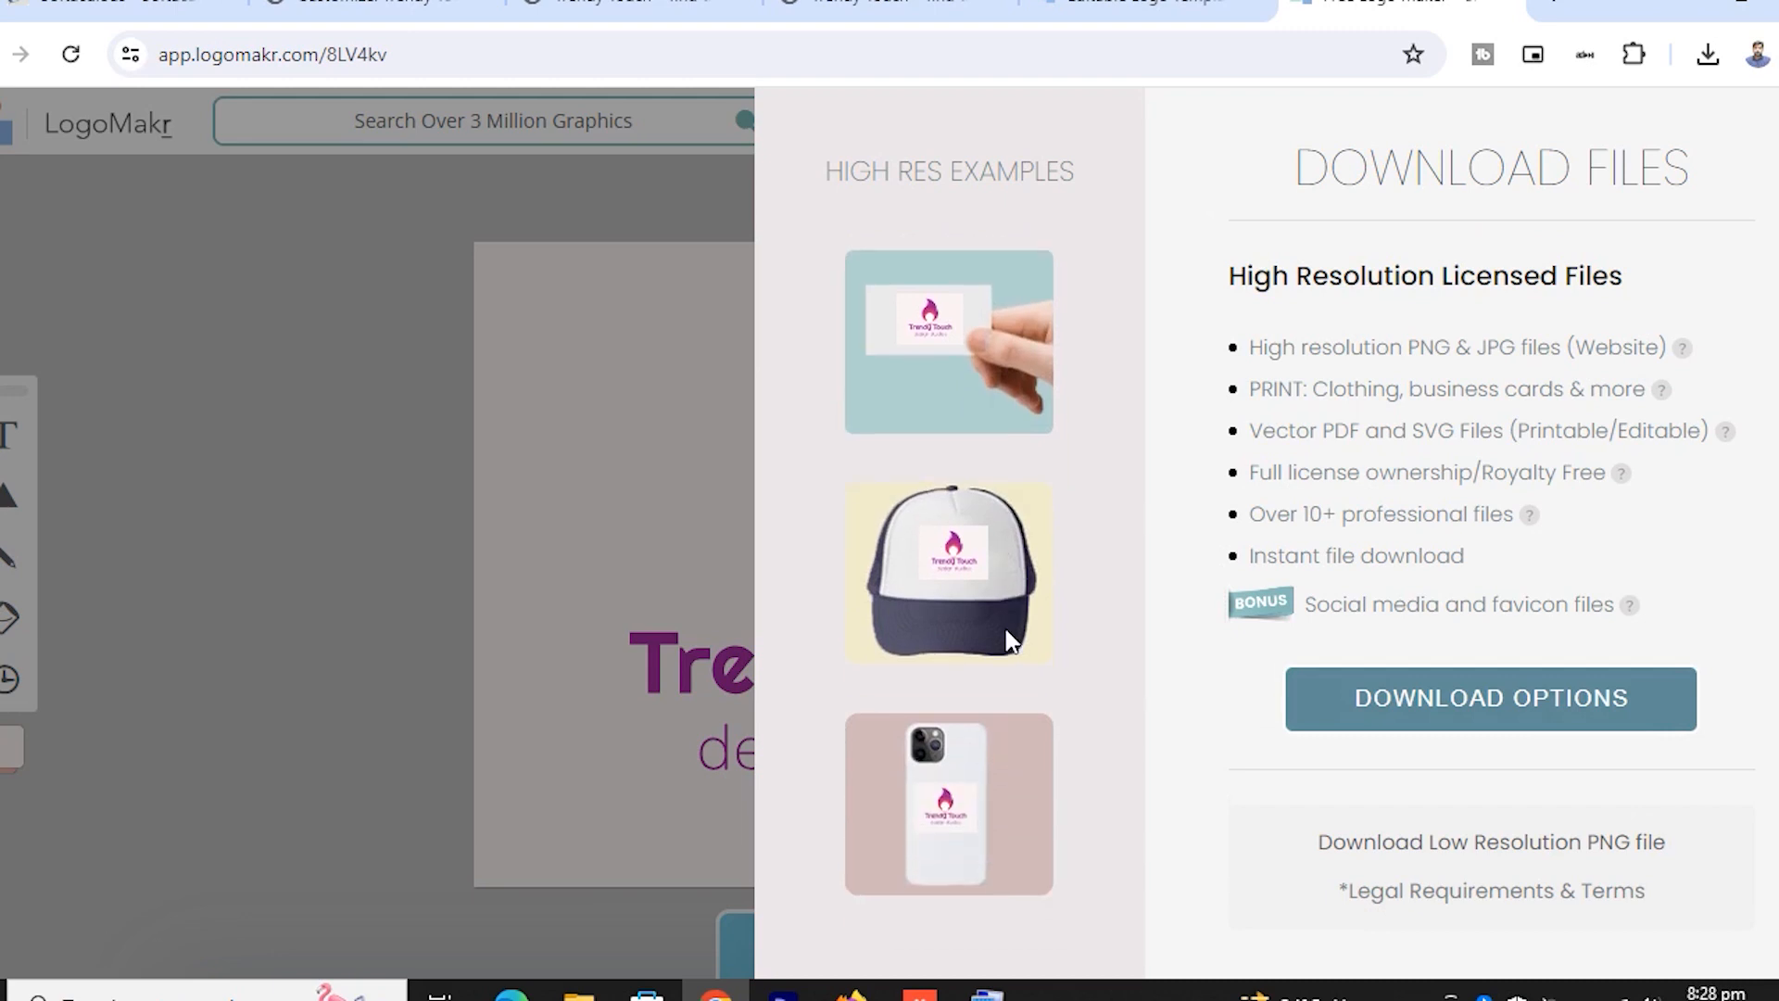
click(1490, 845)
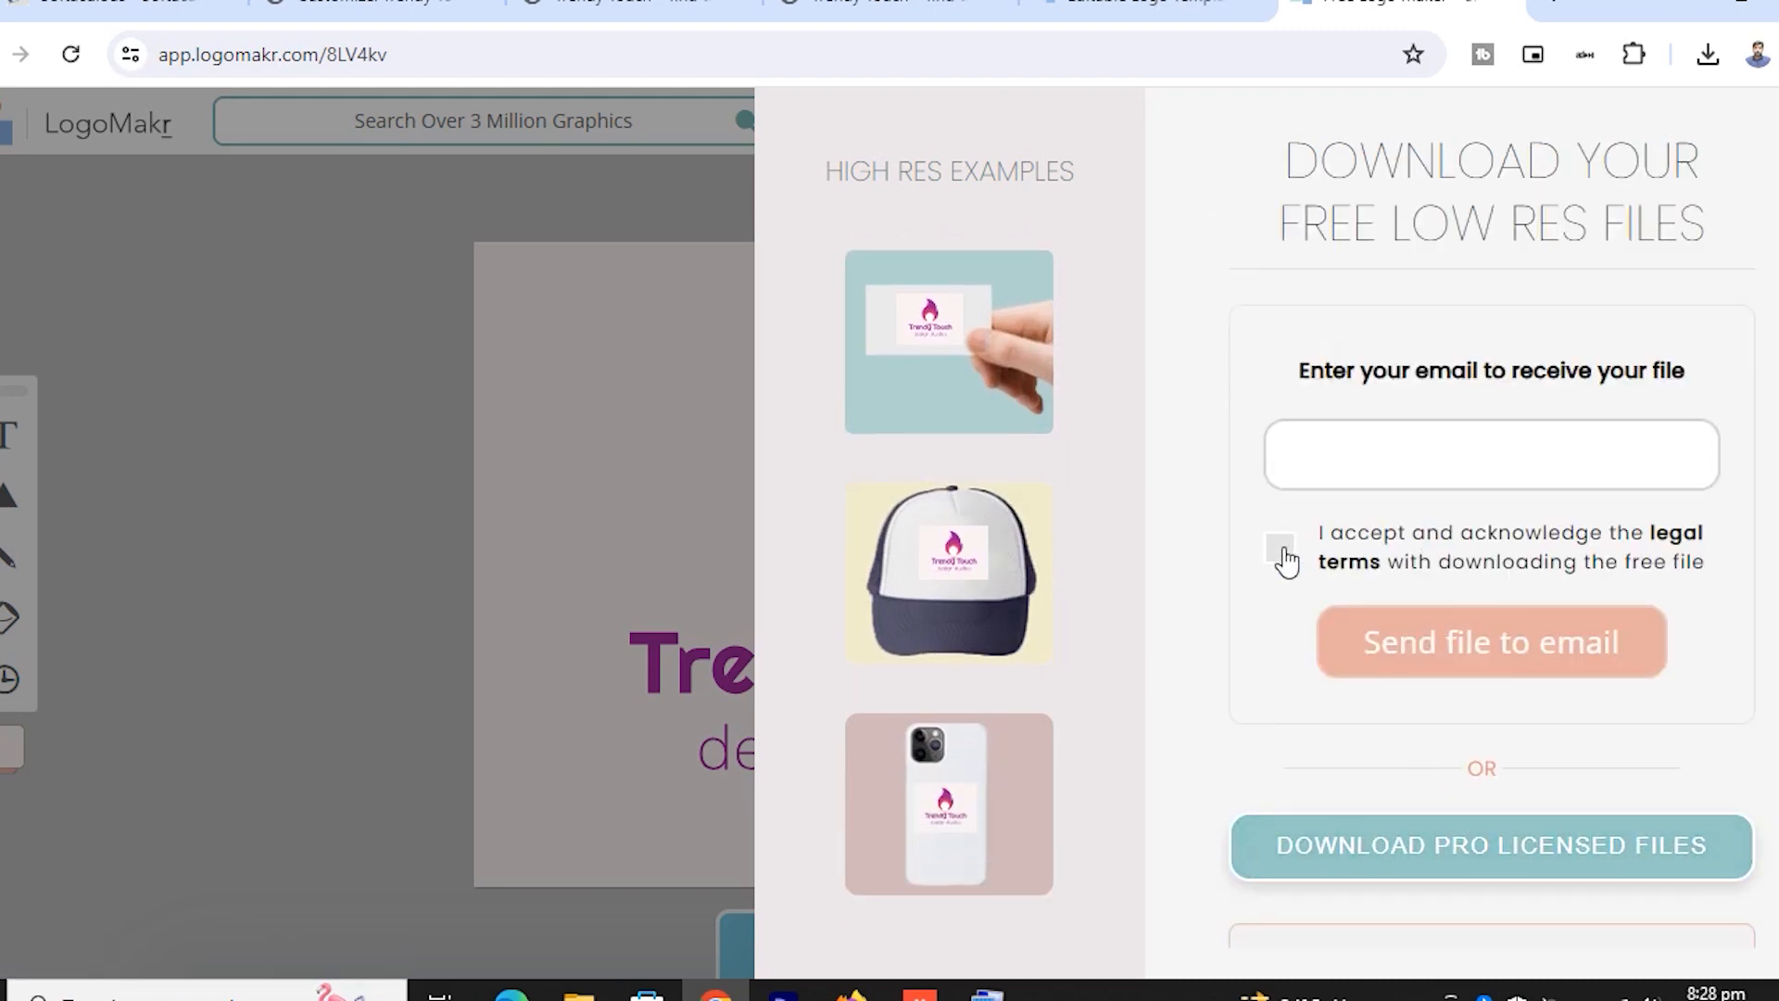
Accept the terms, enter a saved email address, and send the logo file to it
click(1284, 554)
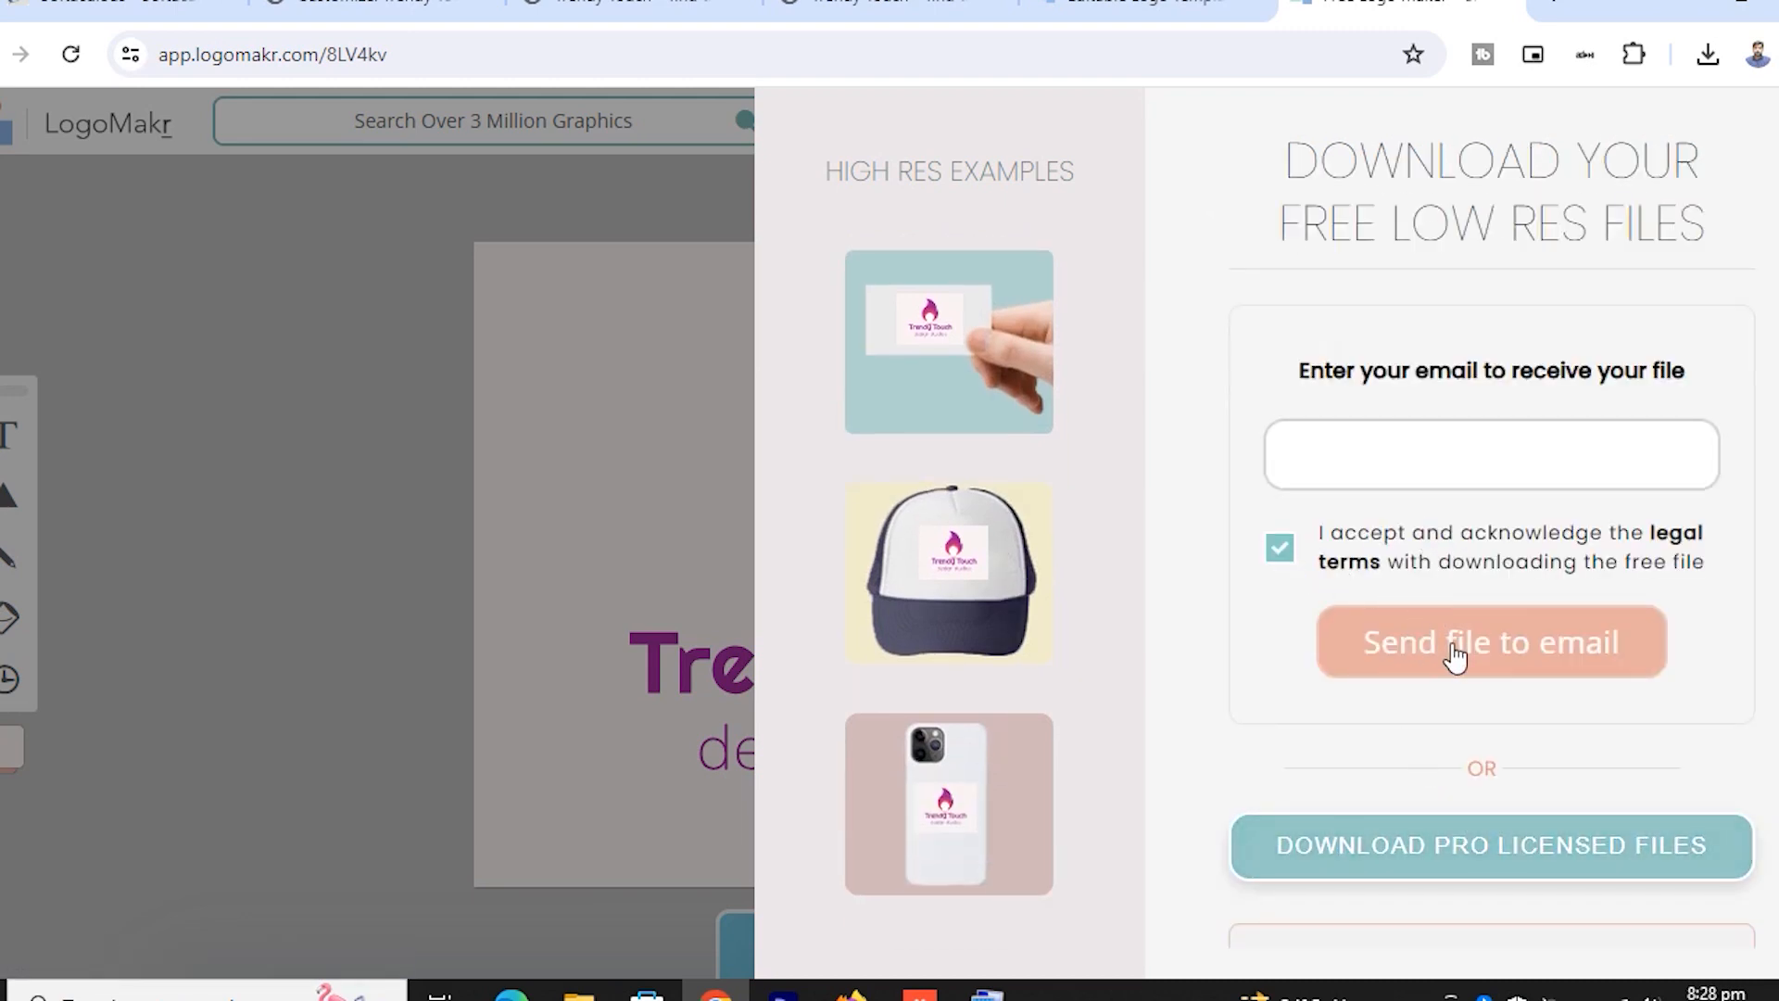
click(1397, 445)
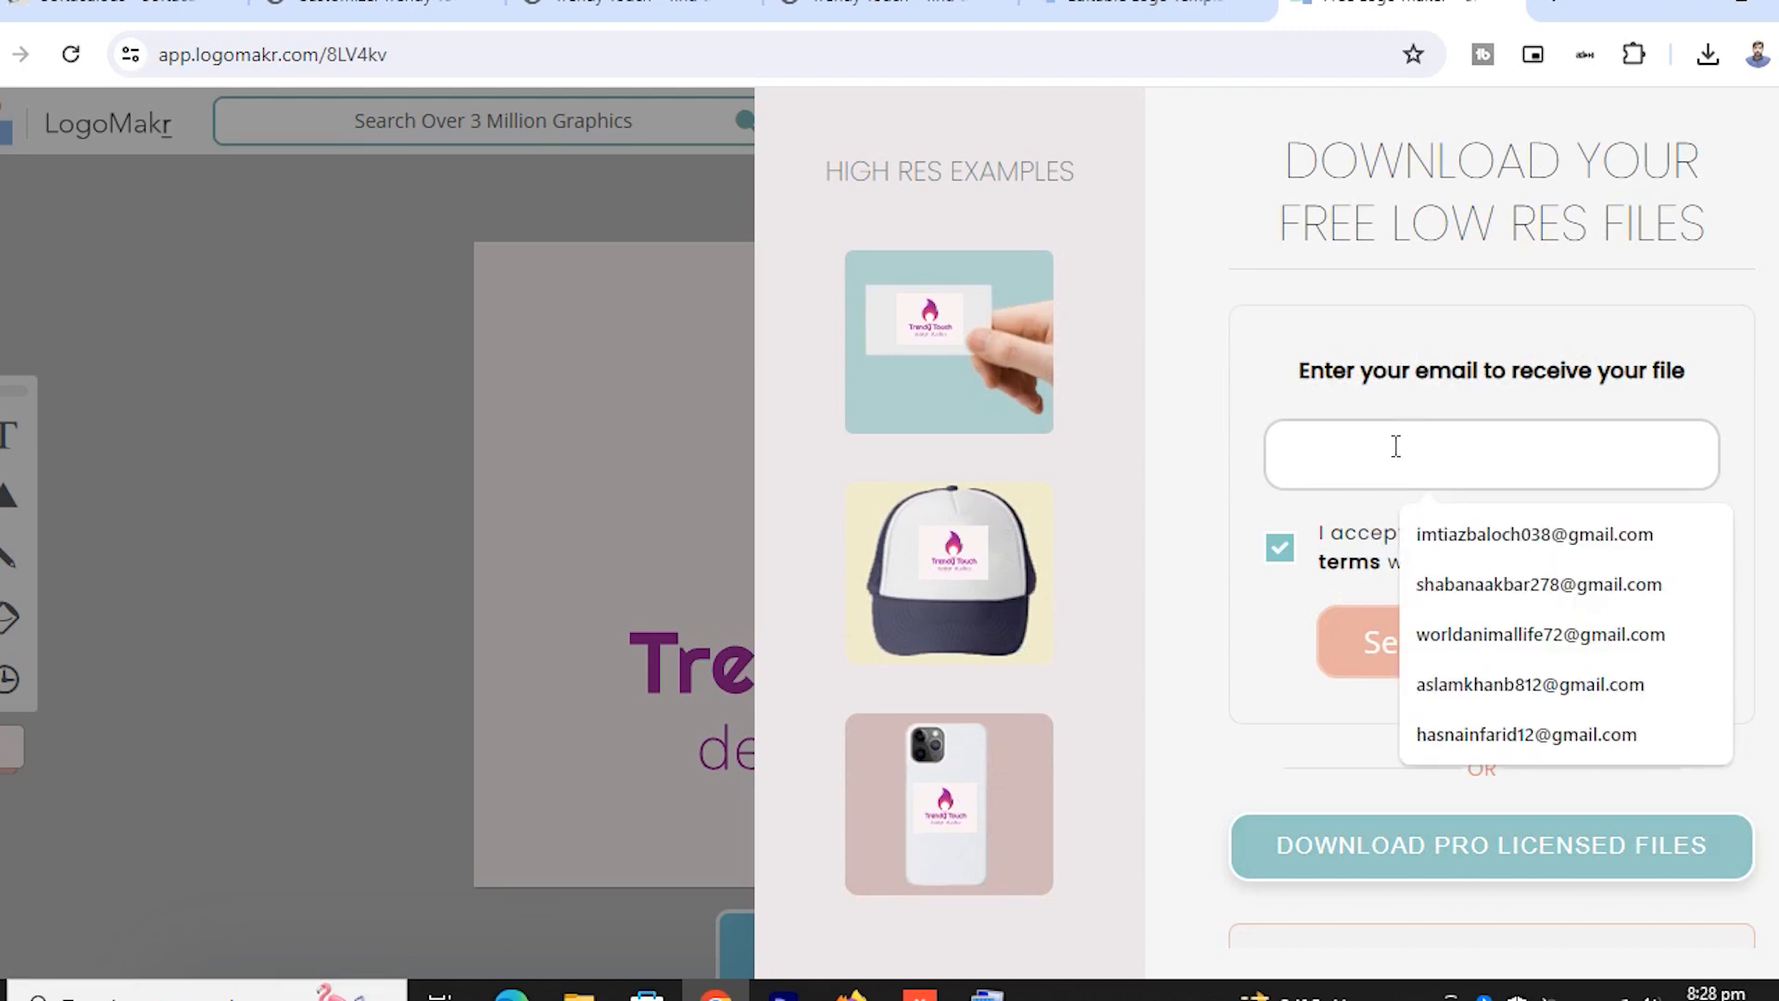
click(1540, 582)
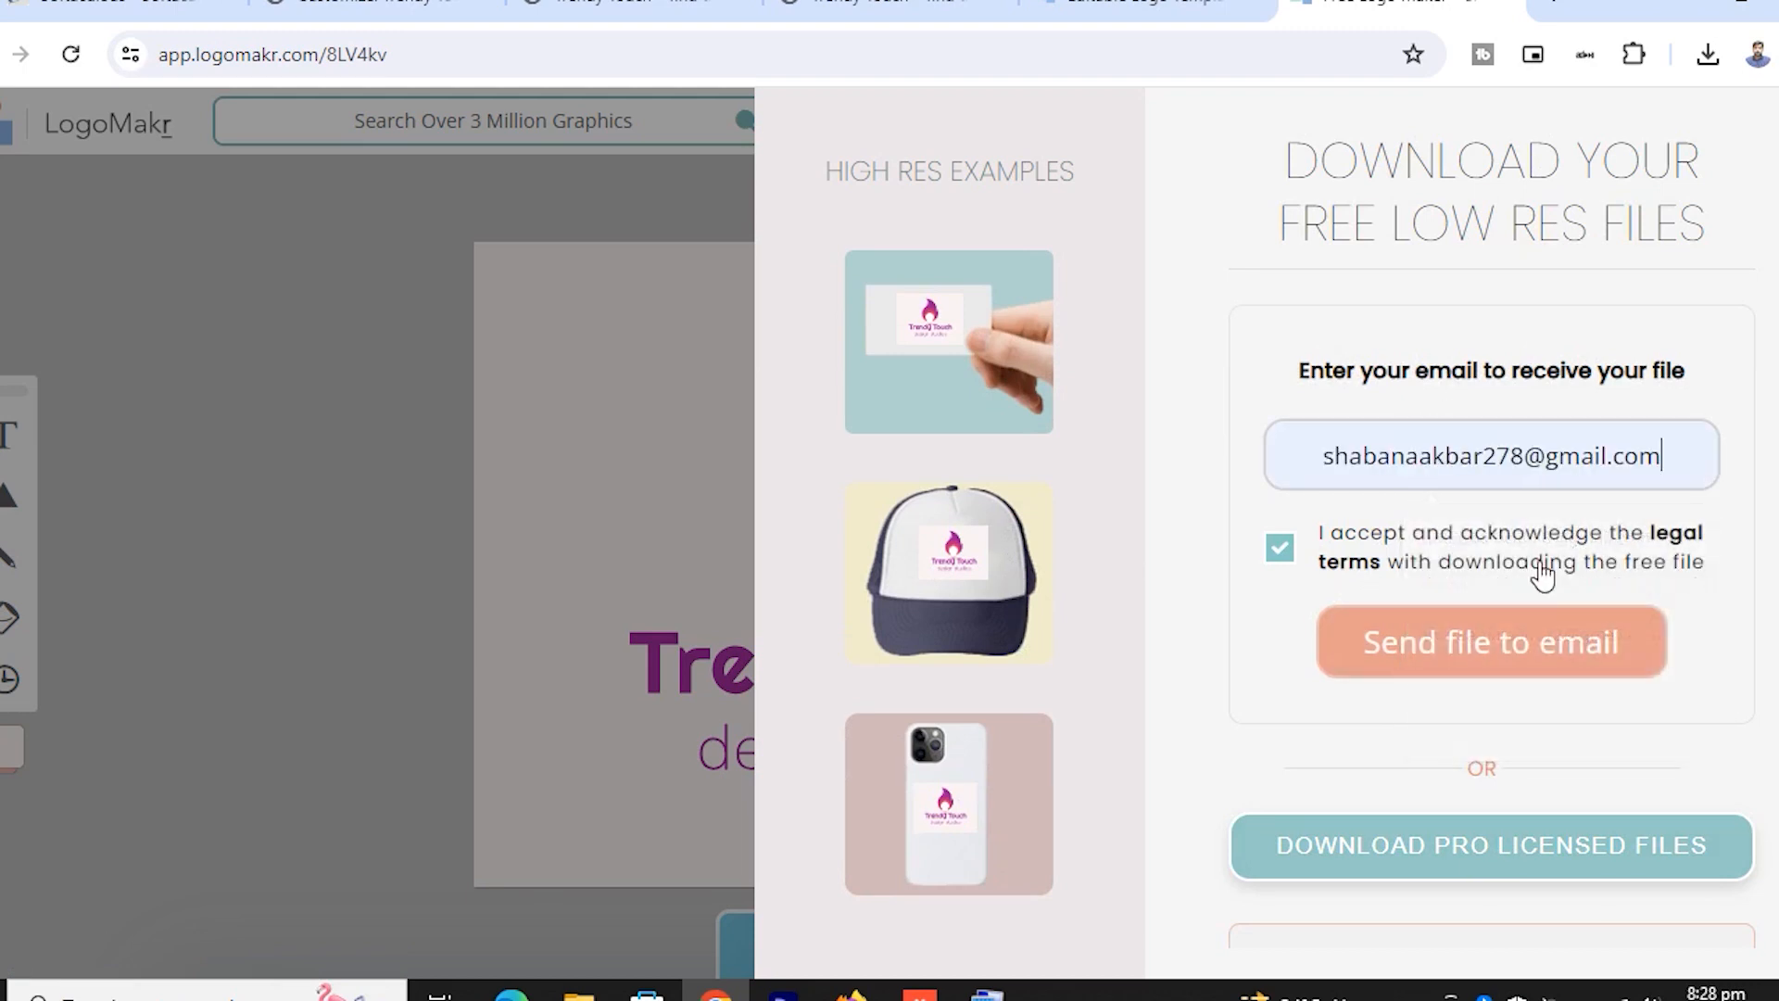
drag(1691, 452, 1312, 468)
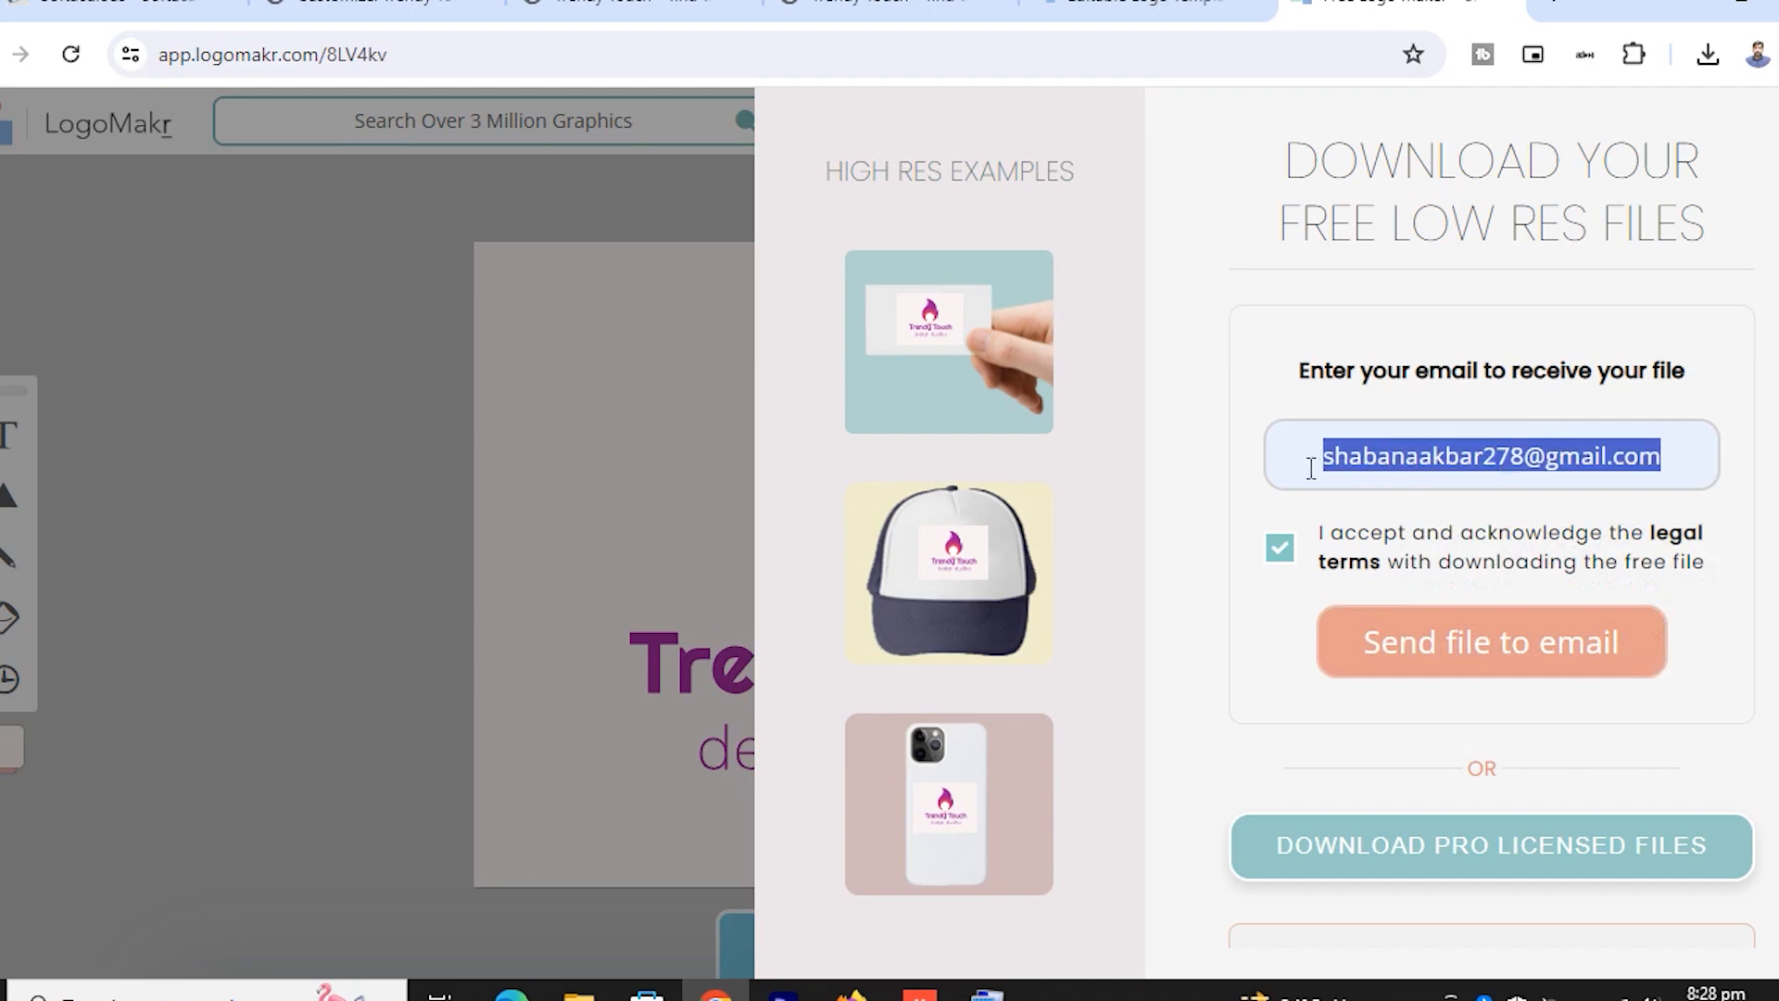
key(BackSpace)
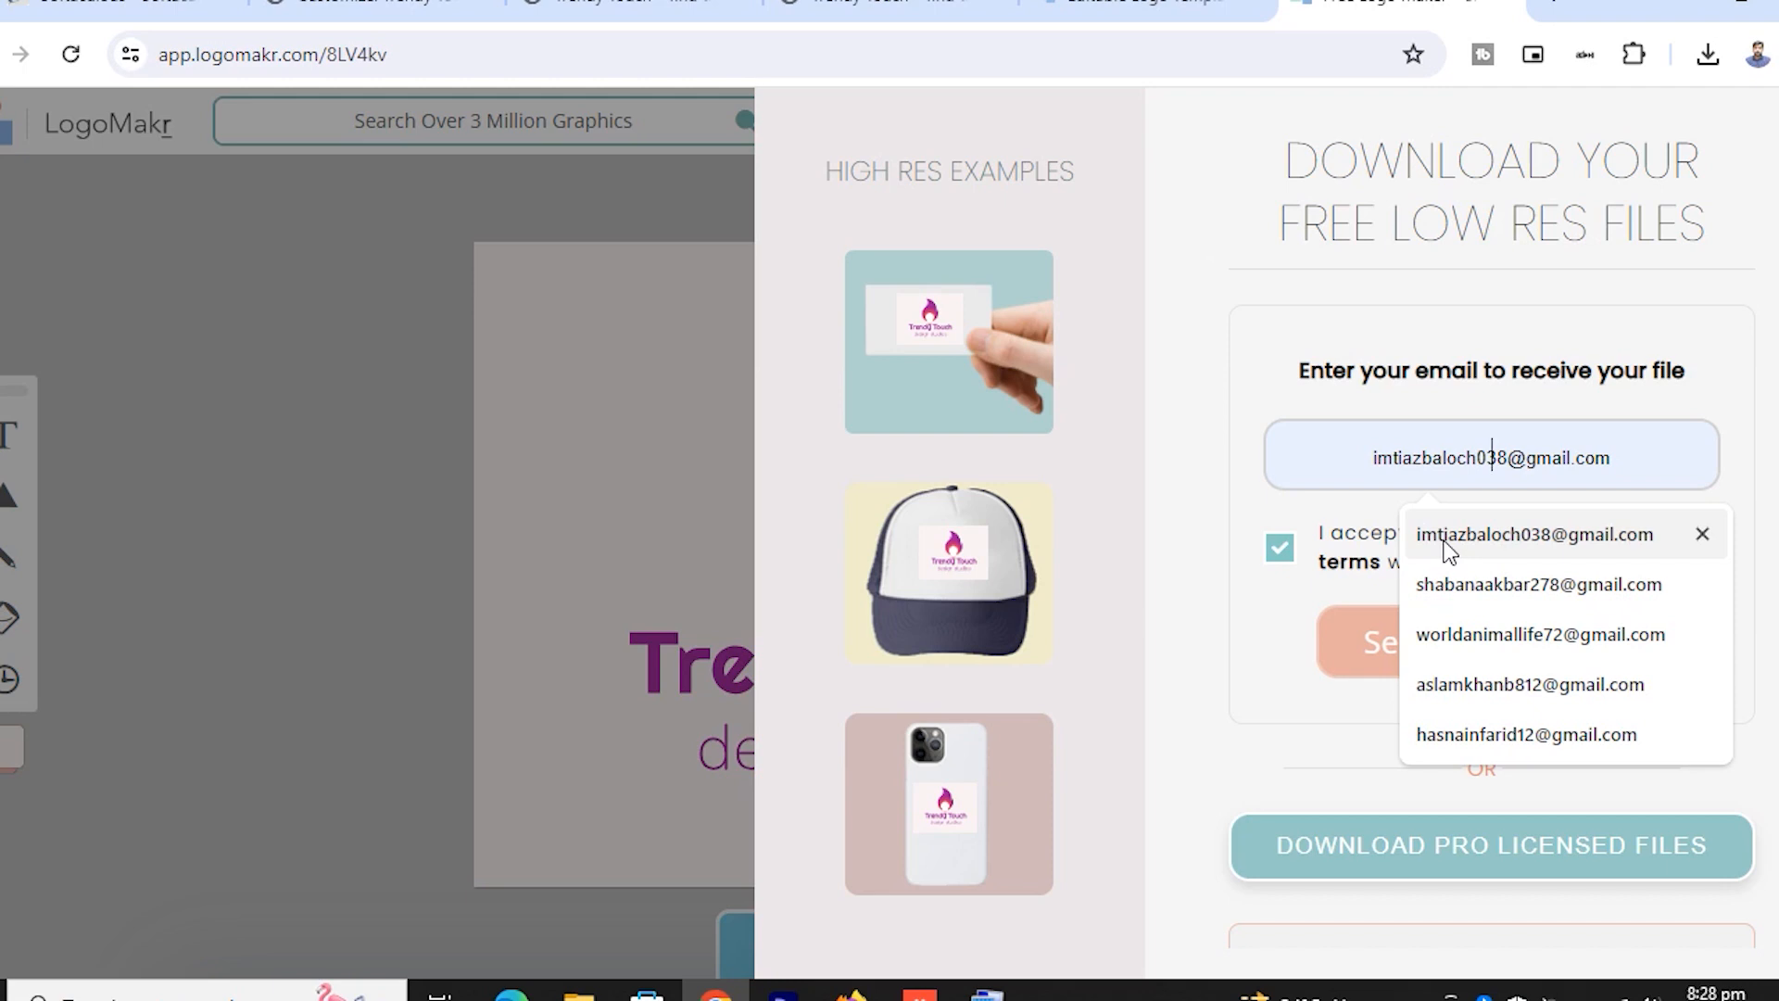
click(1448, 547)
click(1489, 662)
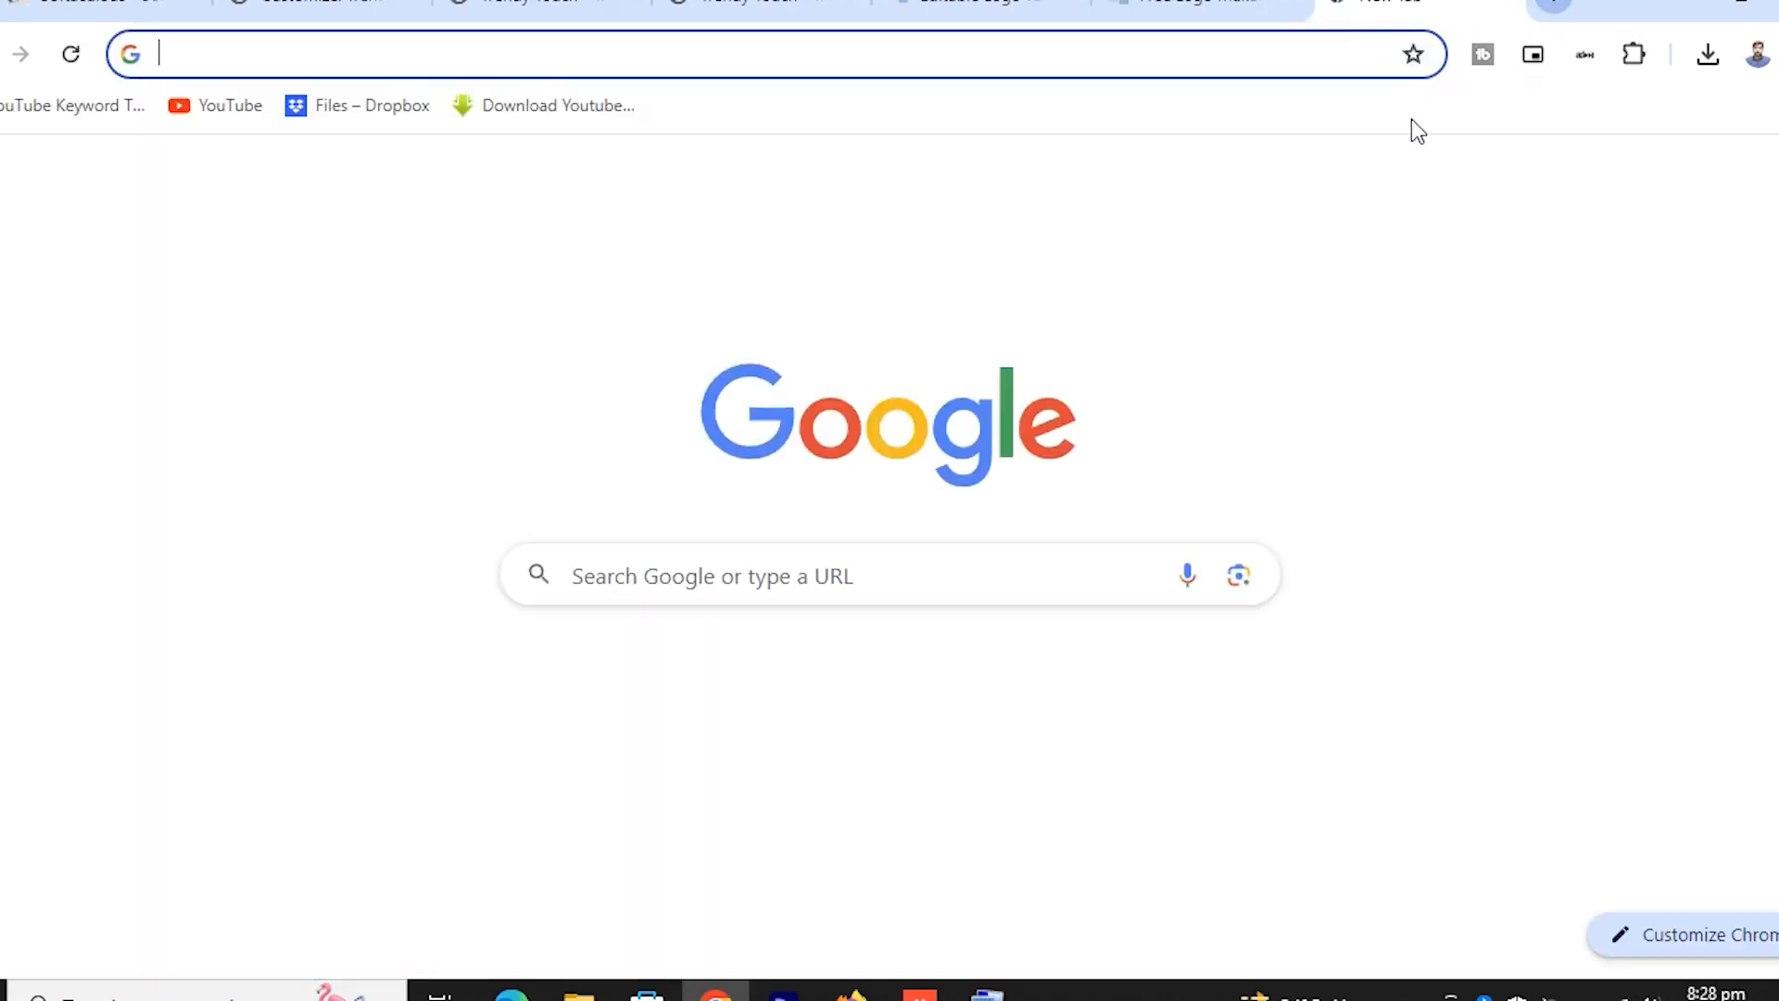
click(1557, 9)
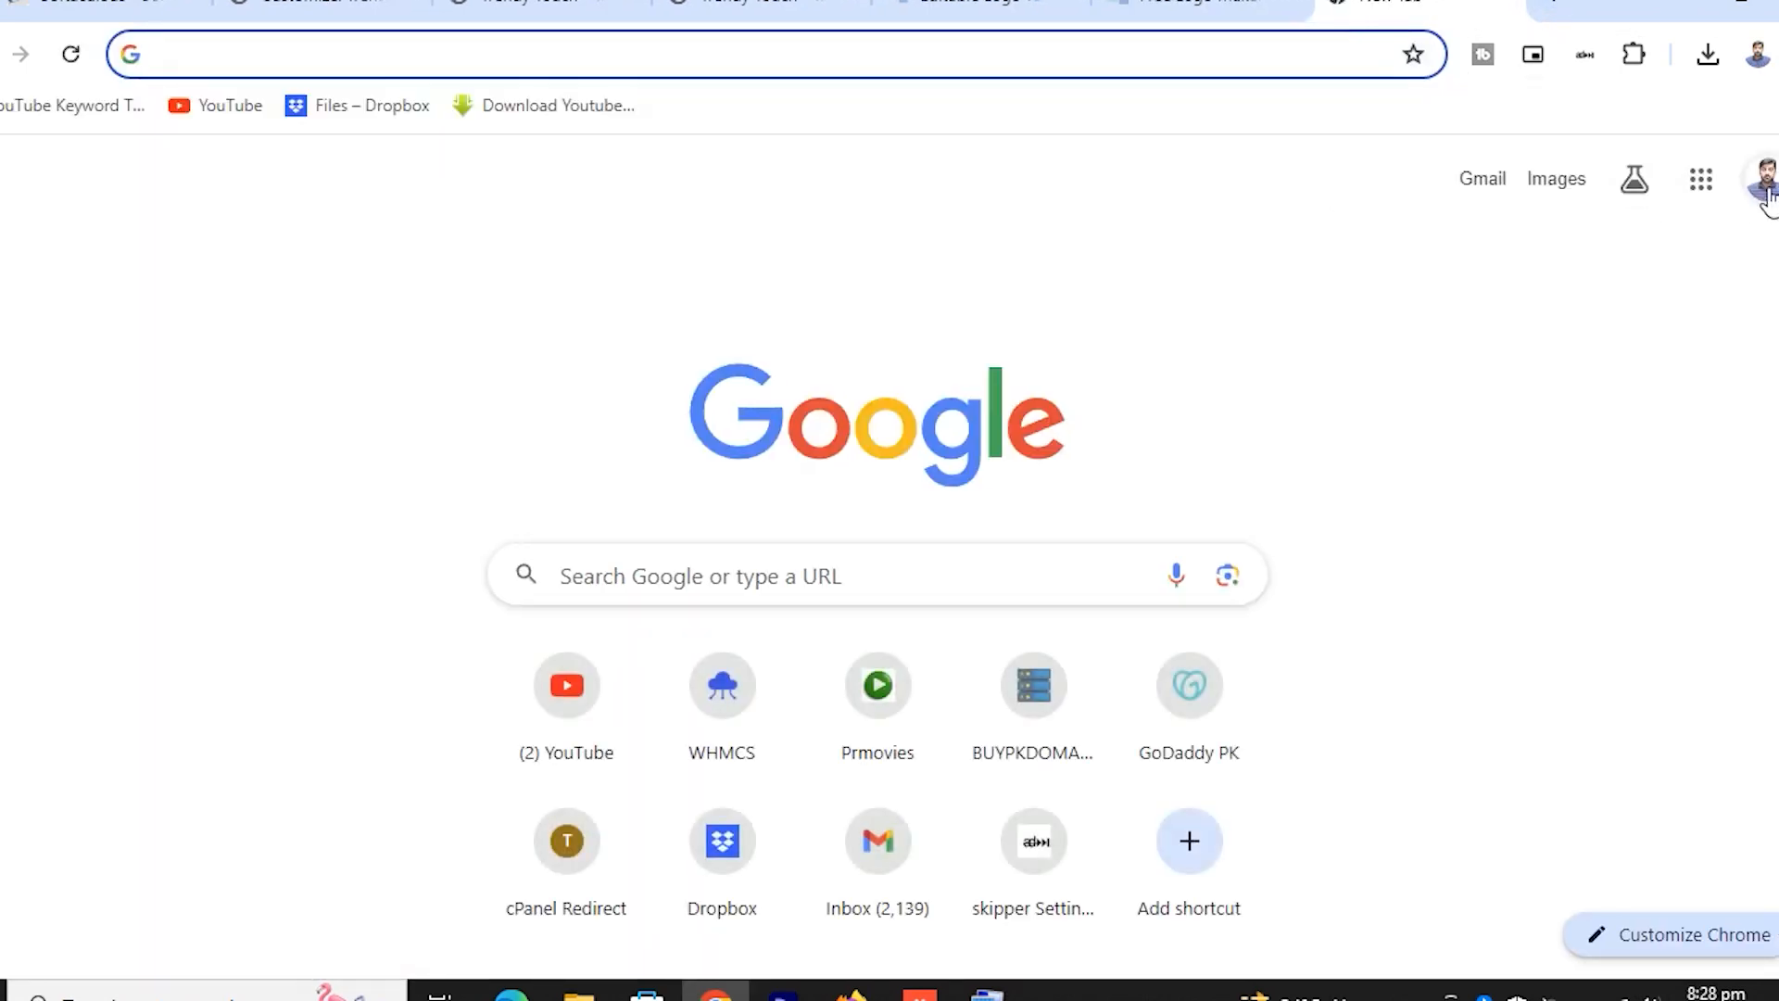
In Gmail, open the LogoMakr email and download the free logo file
click(1476, 180)
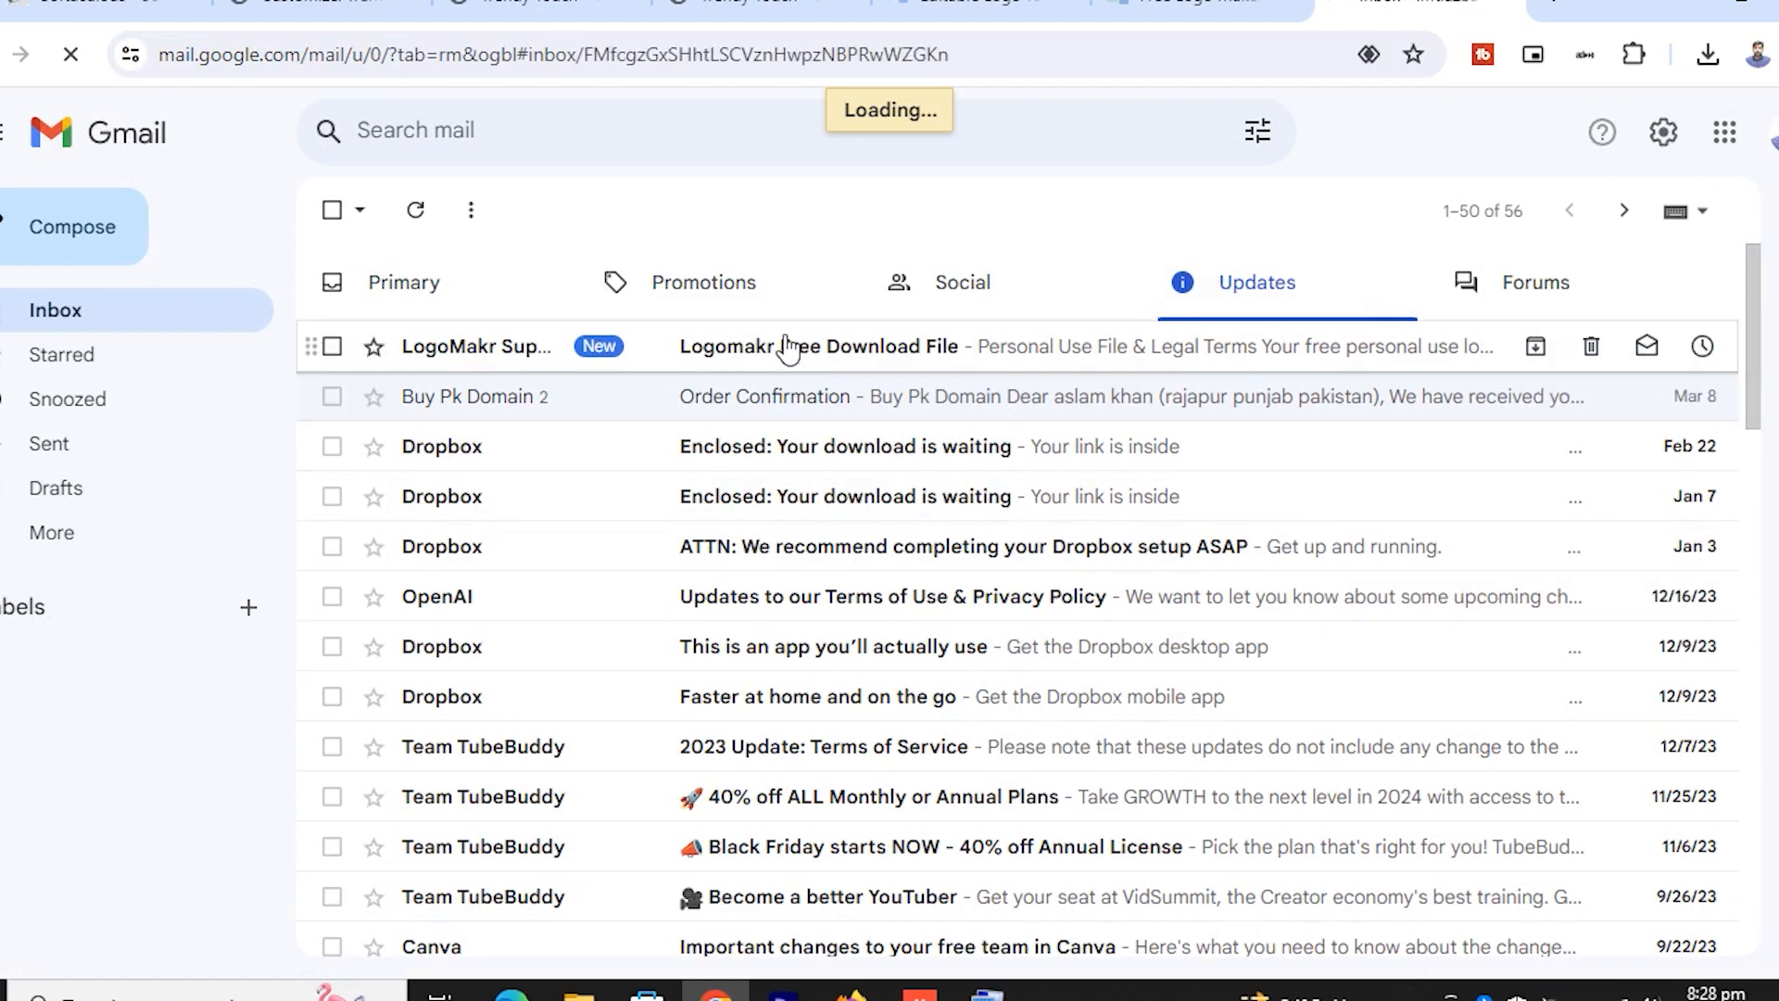
click(786, 345)
scroll(1061, 649, down, 6)
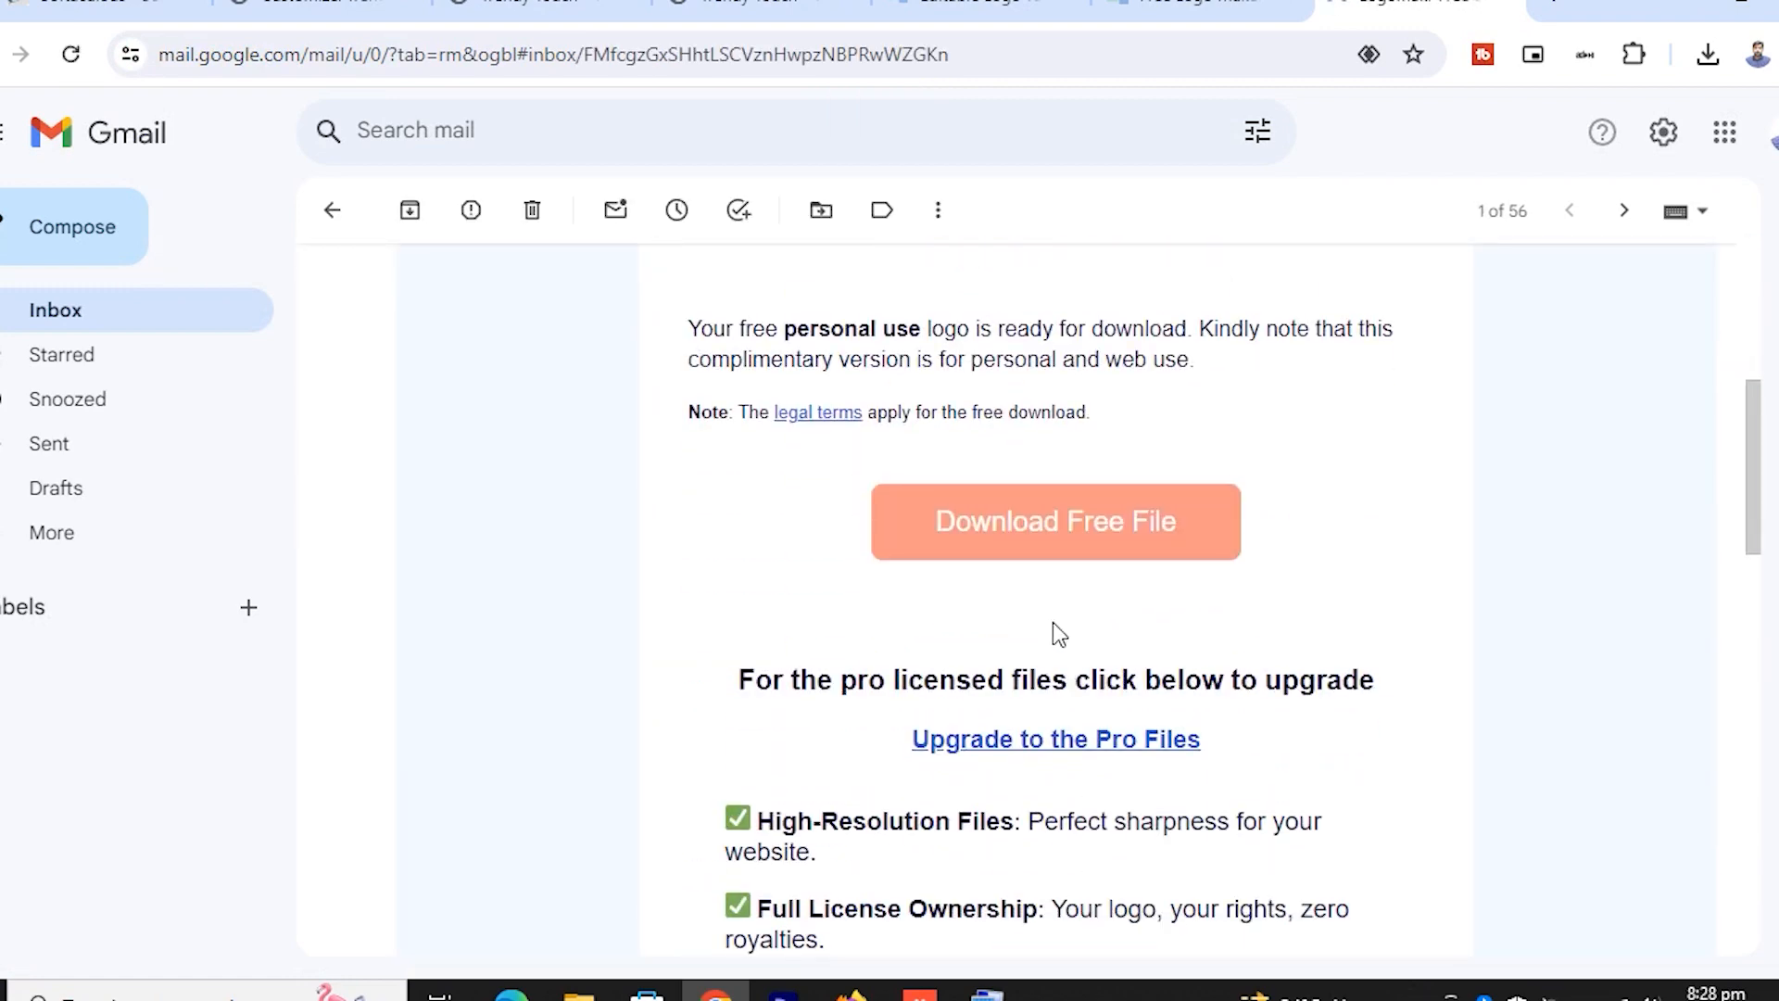
click(1044, 543)
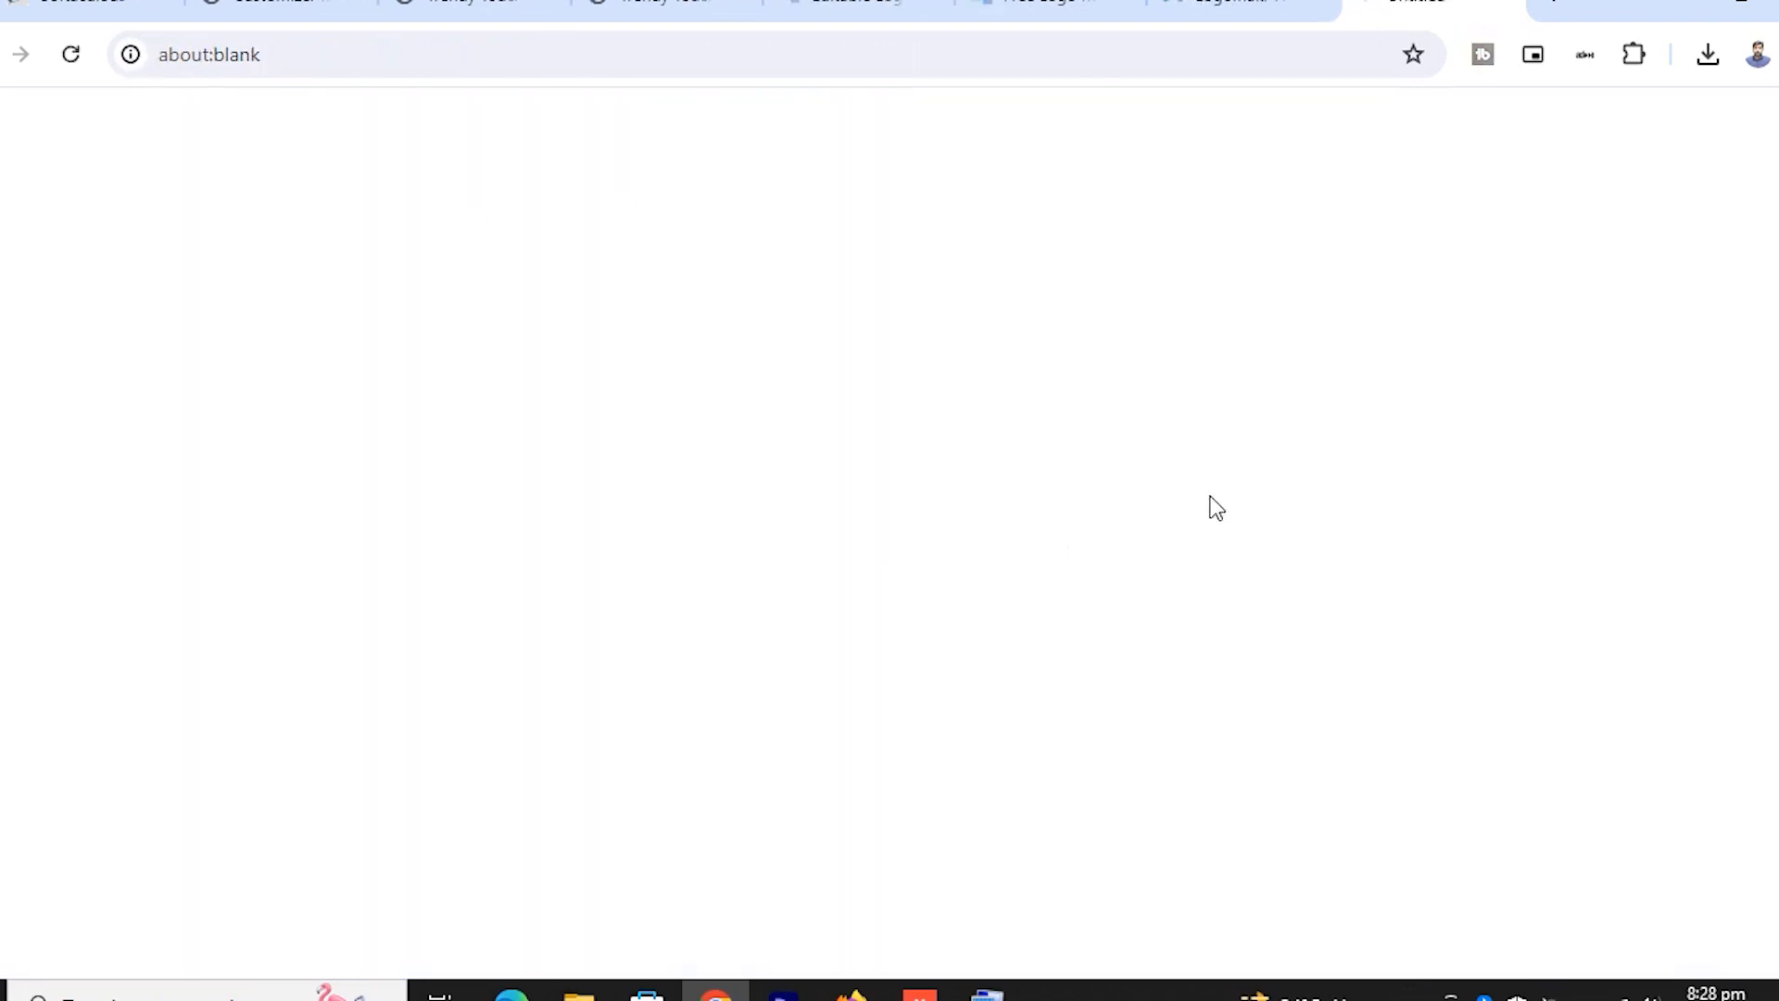
Open the downloaded logo PNG to check it, then return to the customizer tab
mouse_move(1478, 144)
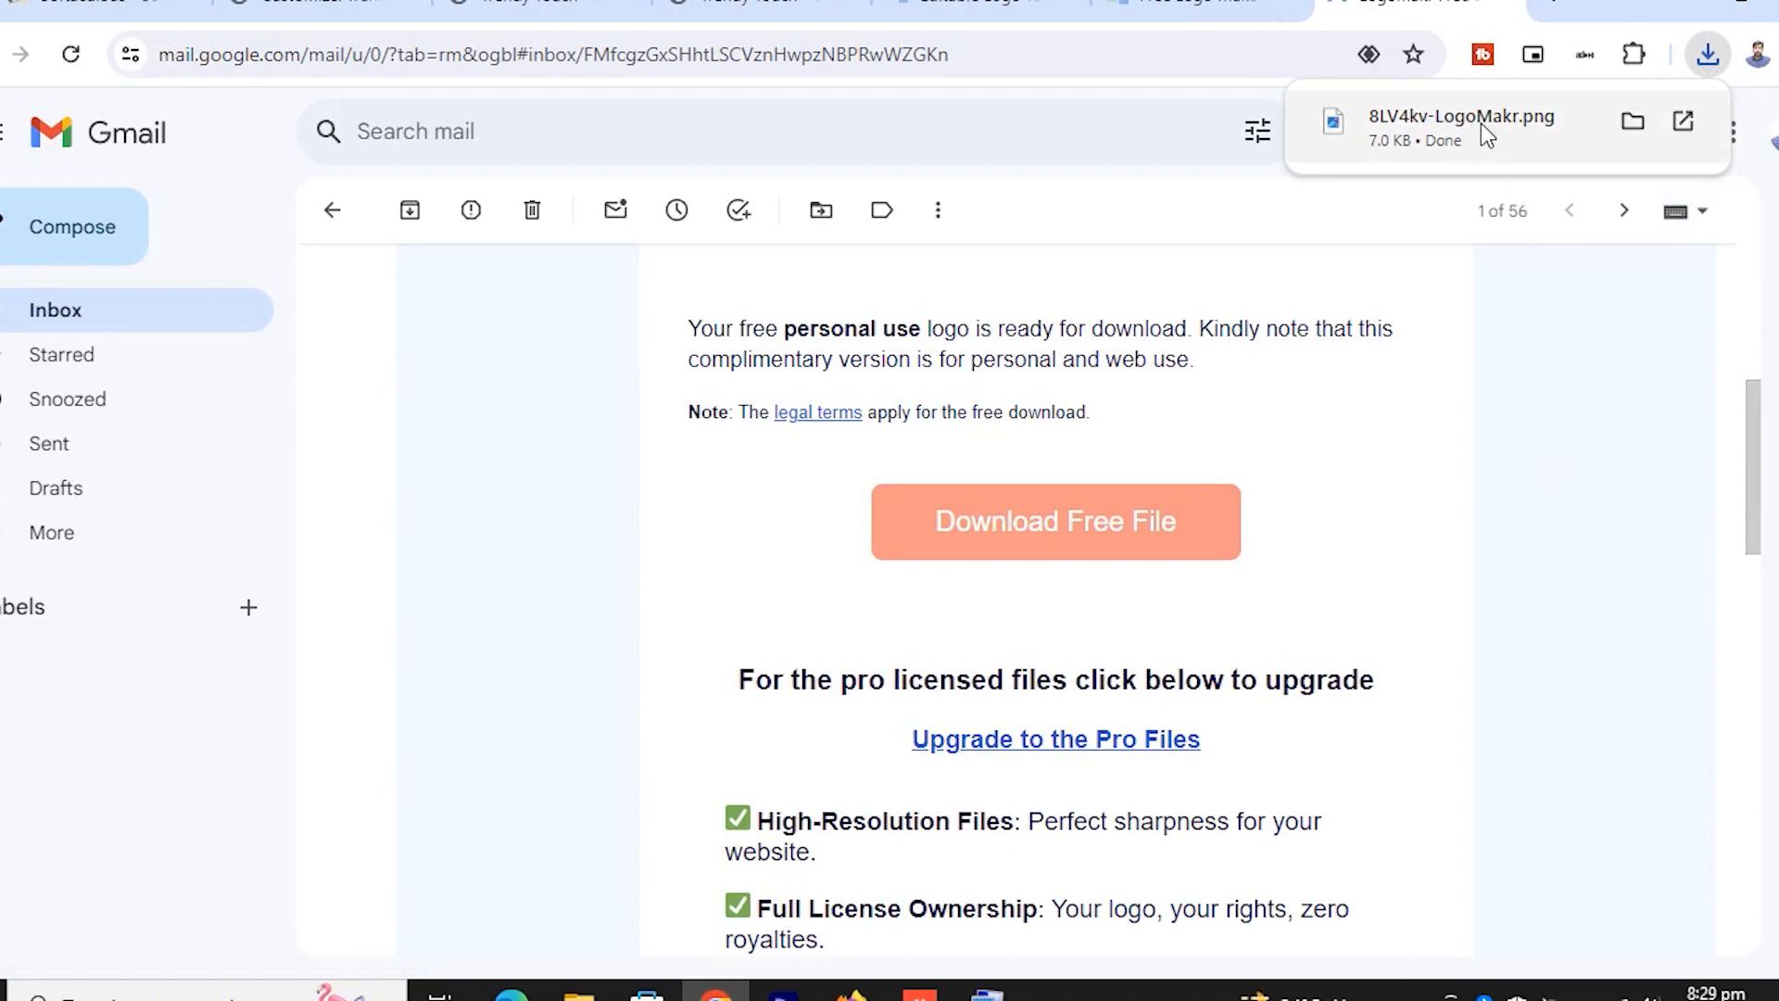
click(1481, 124)
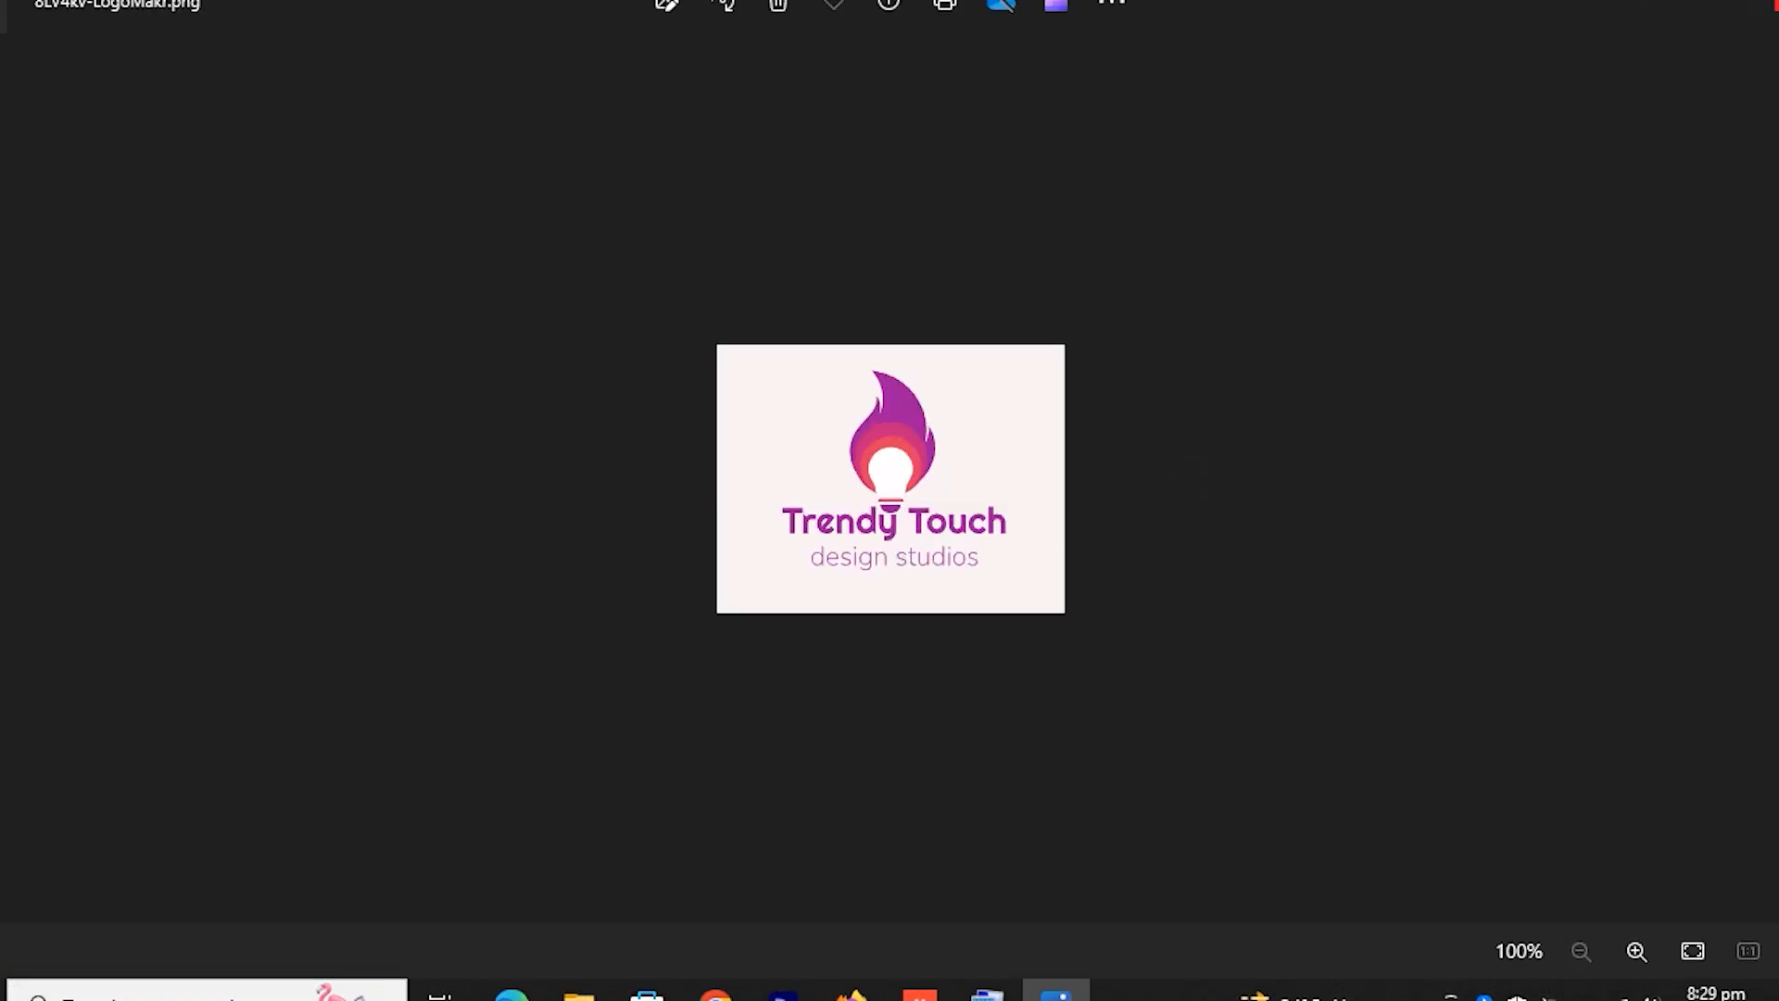
click(1751, 8)
click(320, 7)
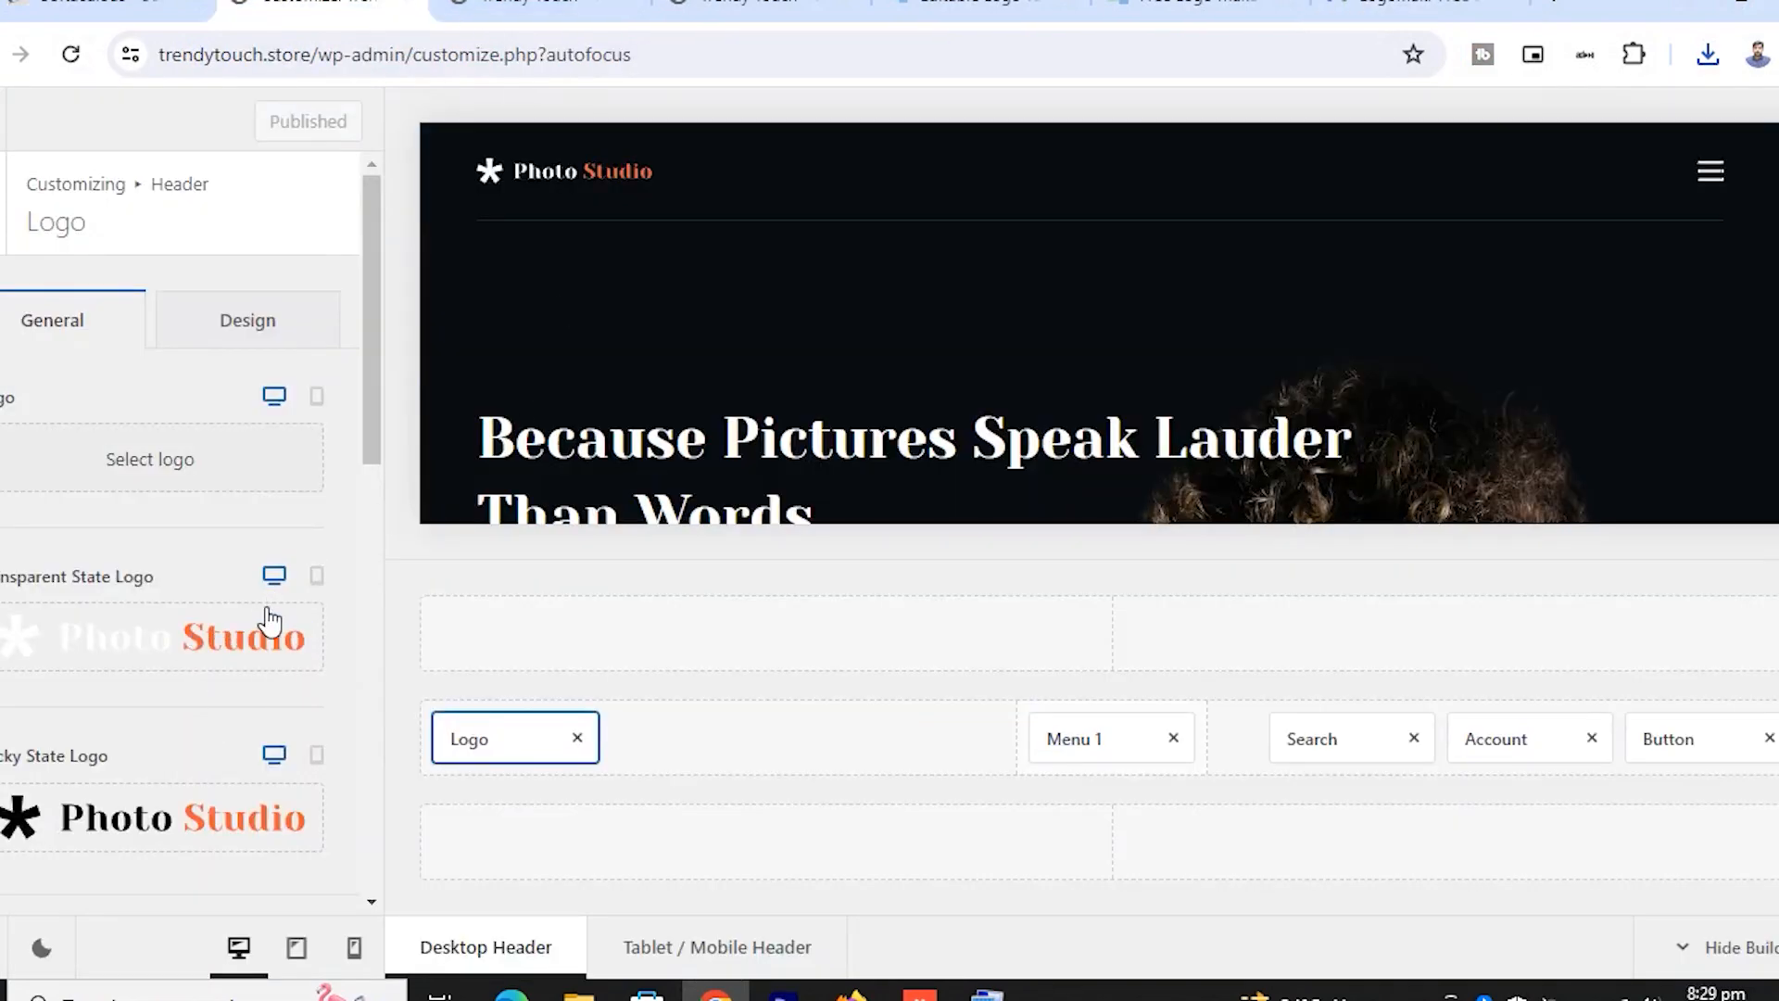
Upload 8LV4kv-LogoMakr.png from Downloads and use it as the Transparent State Logo
click(243, 640)
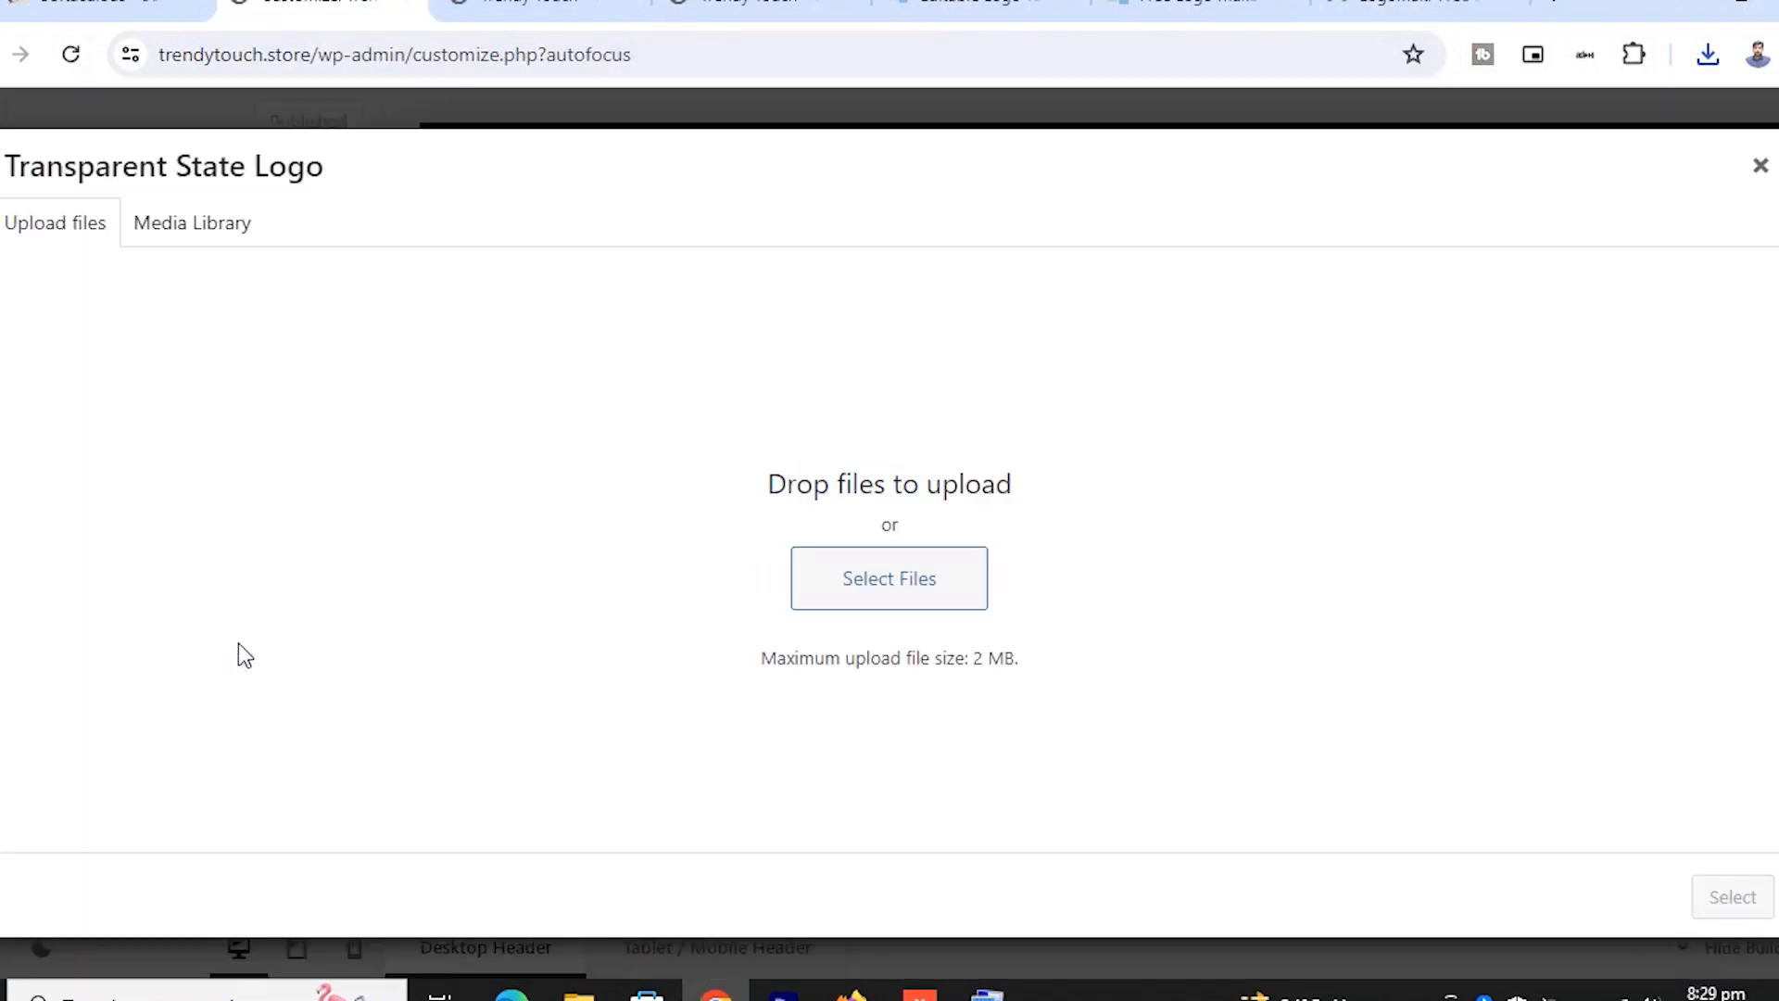
click(899, 590)
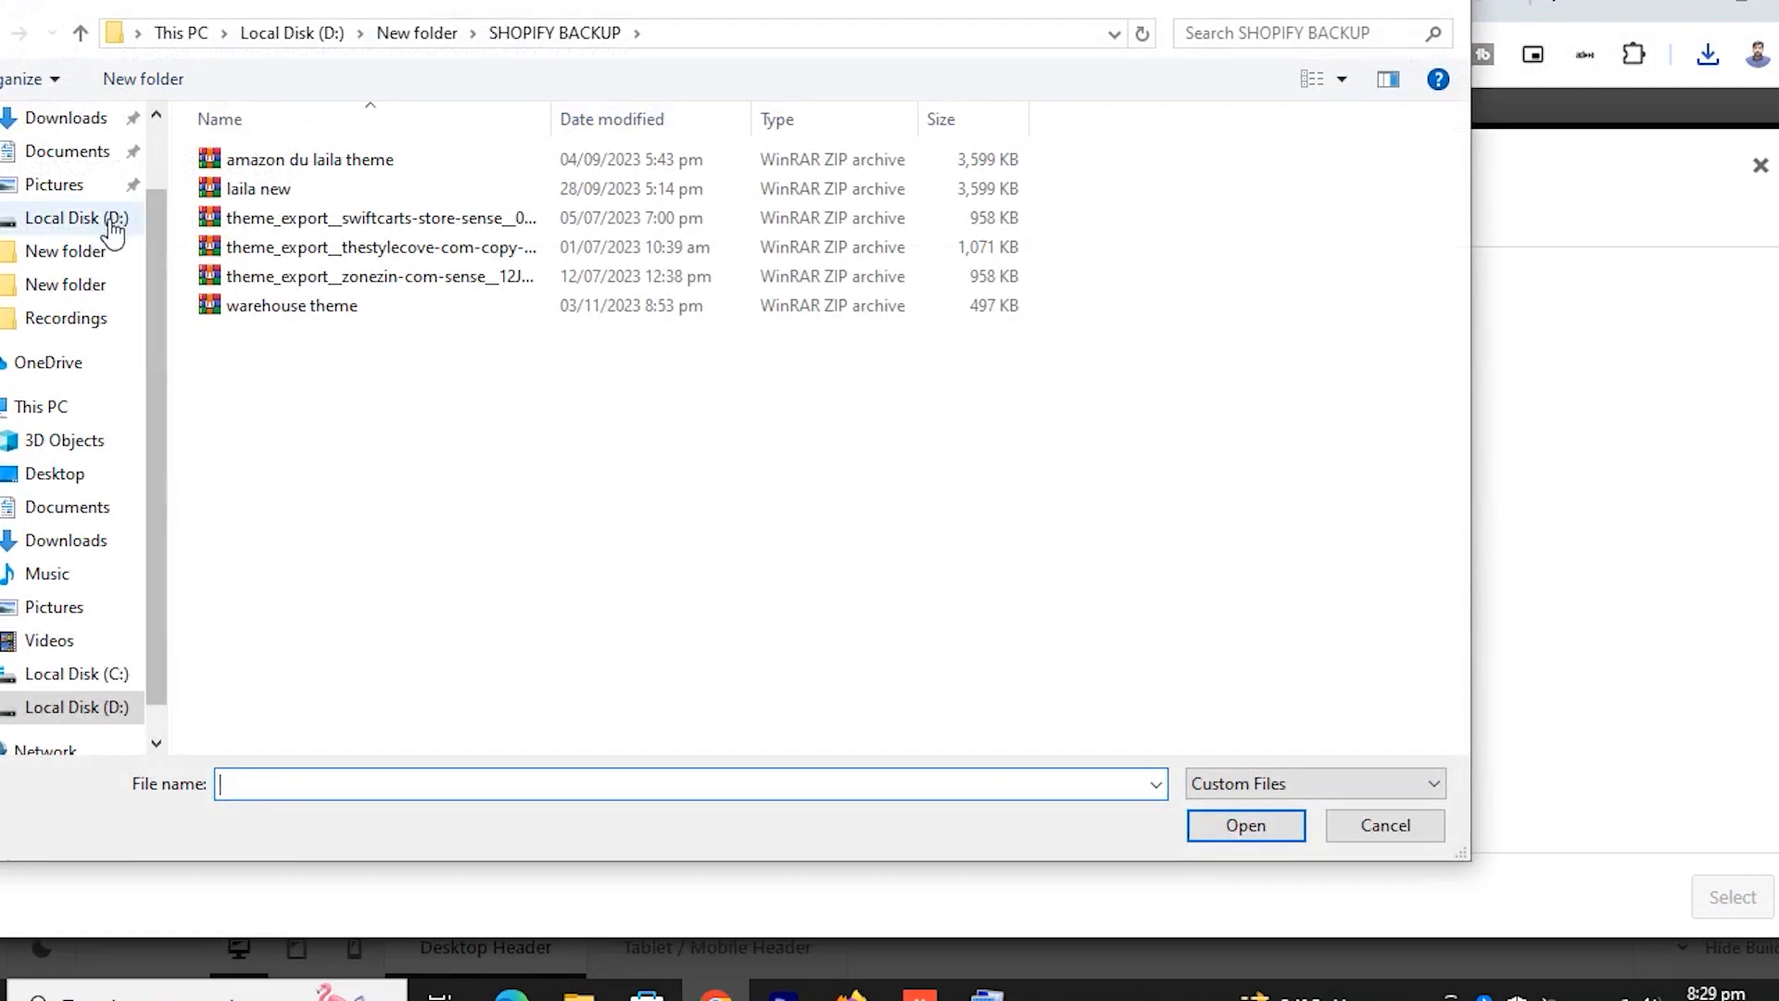
click(85, 546)
double_click(309, 210)
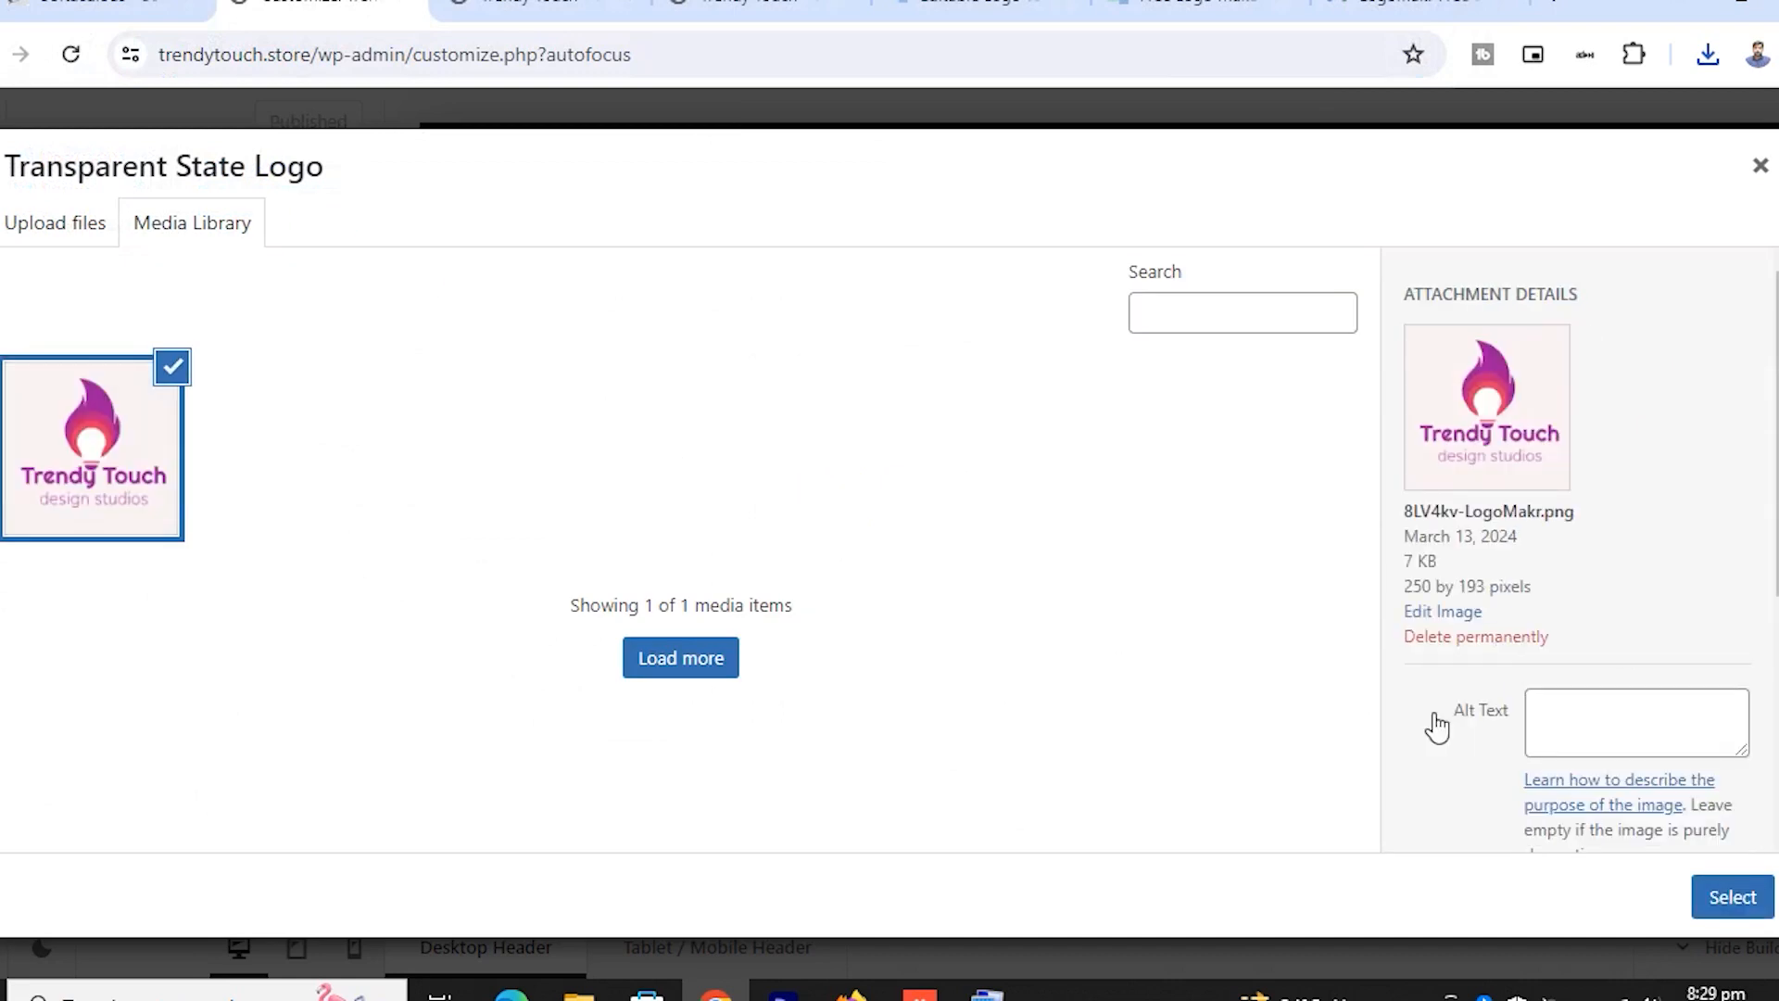
click(1731, 896)
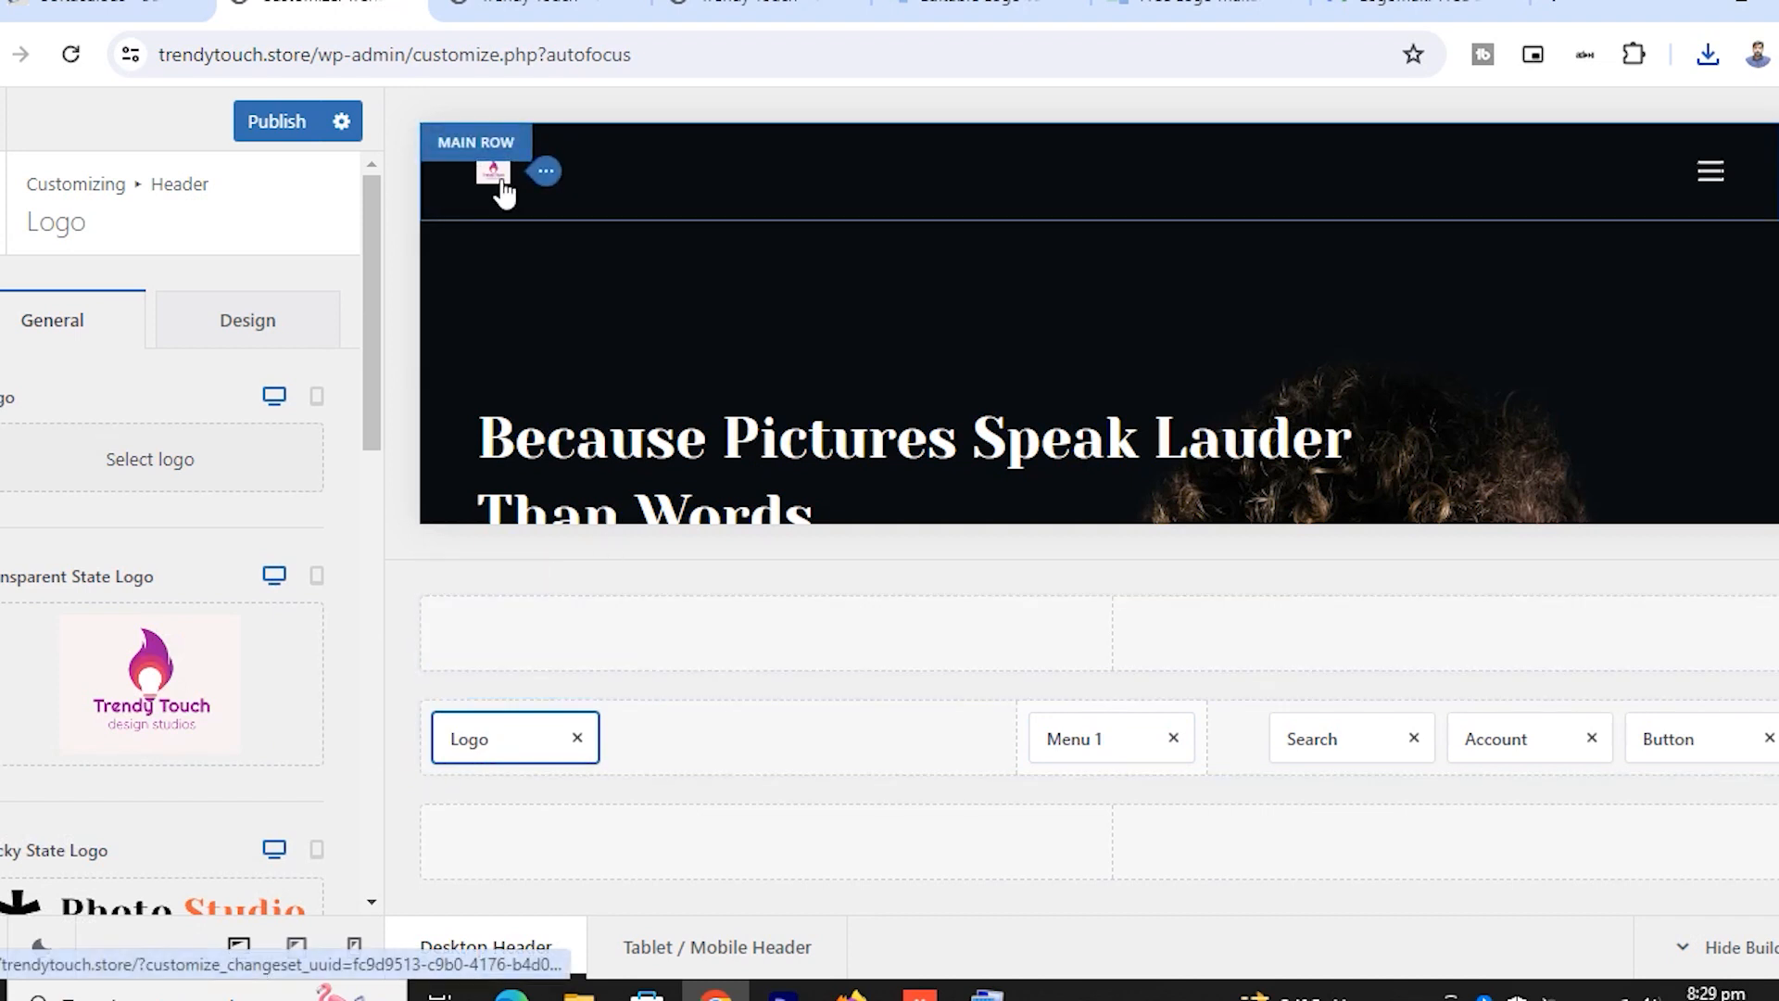
mouse_move(232, 634)
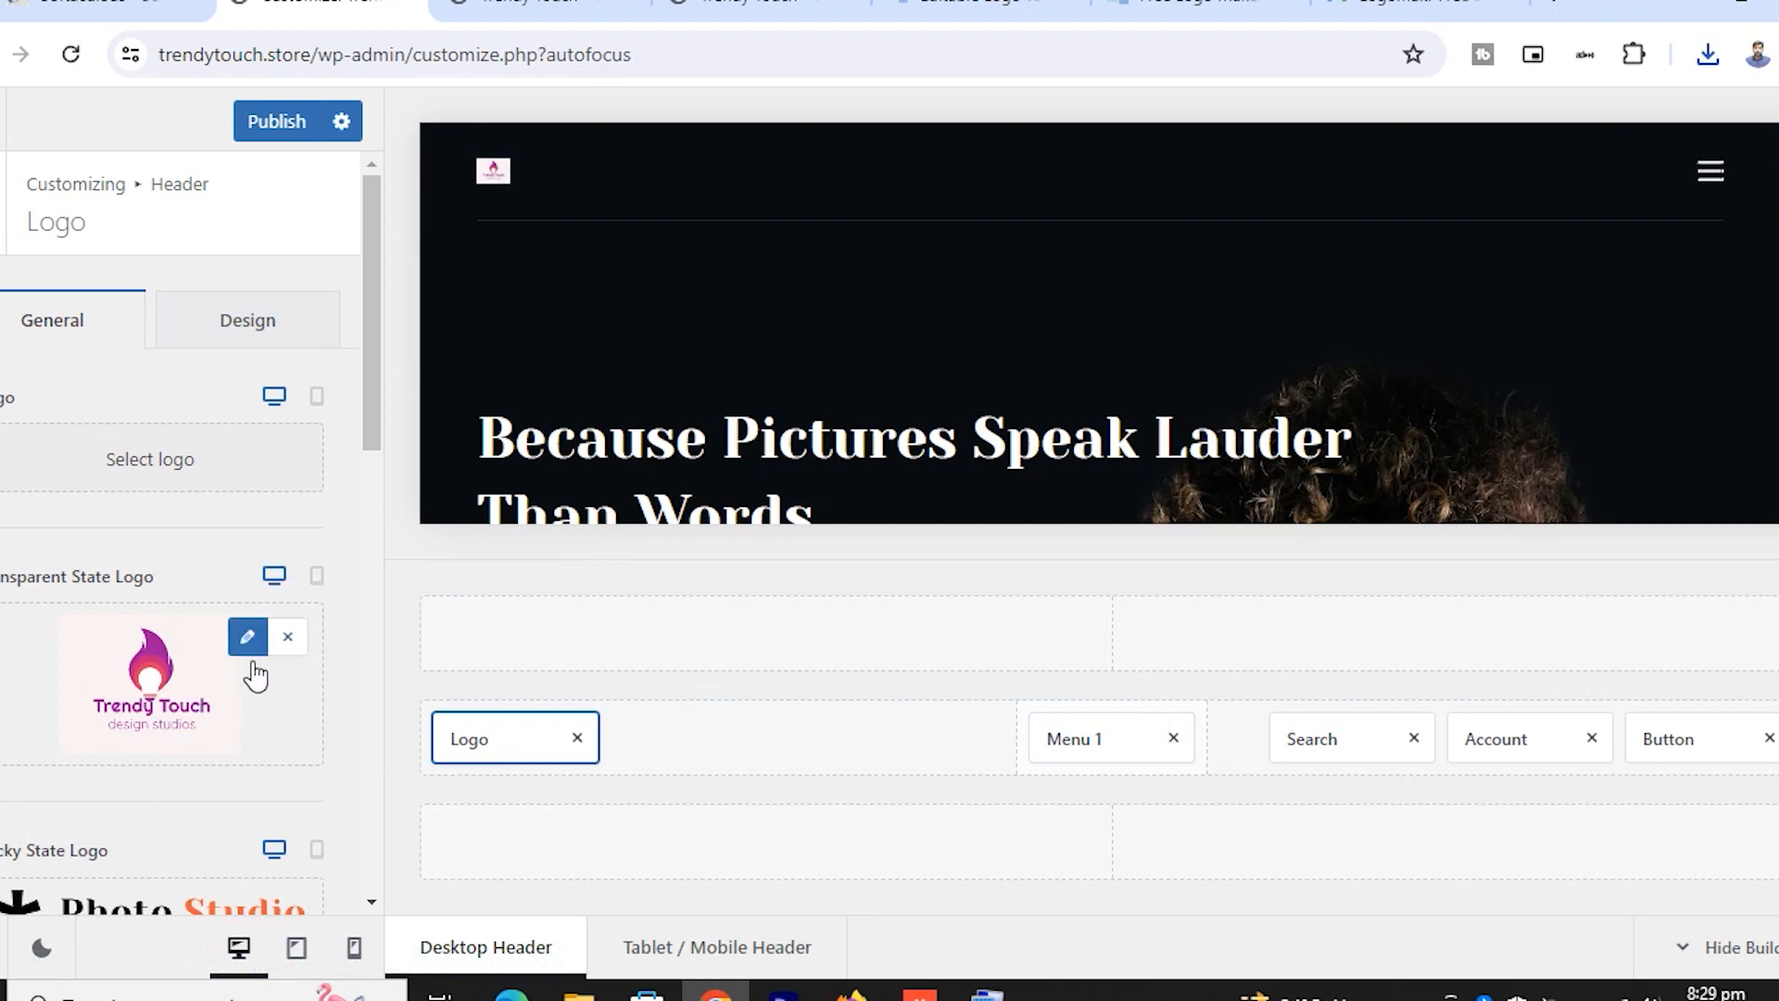
click(1195, 4)
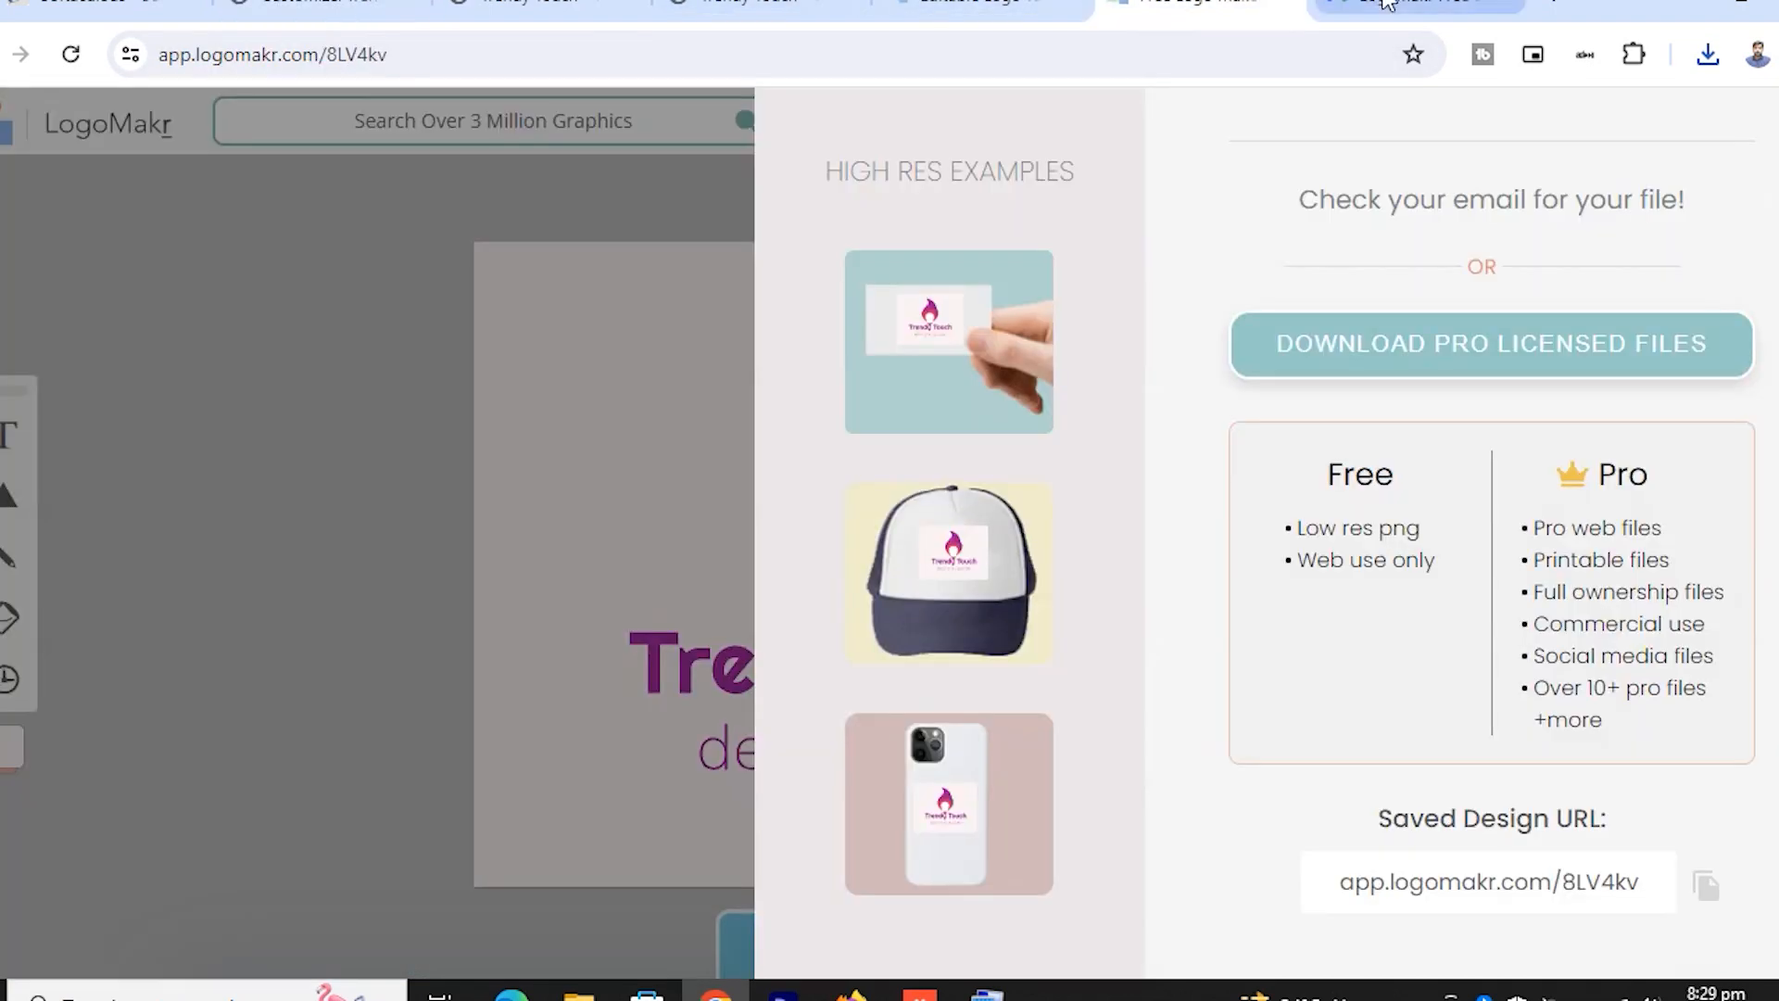
Return through the Gmail tab to the customizer's Logo panel and review its settings
click(1402, 4)
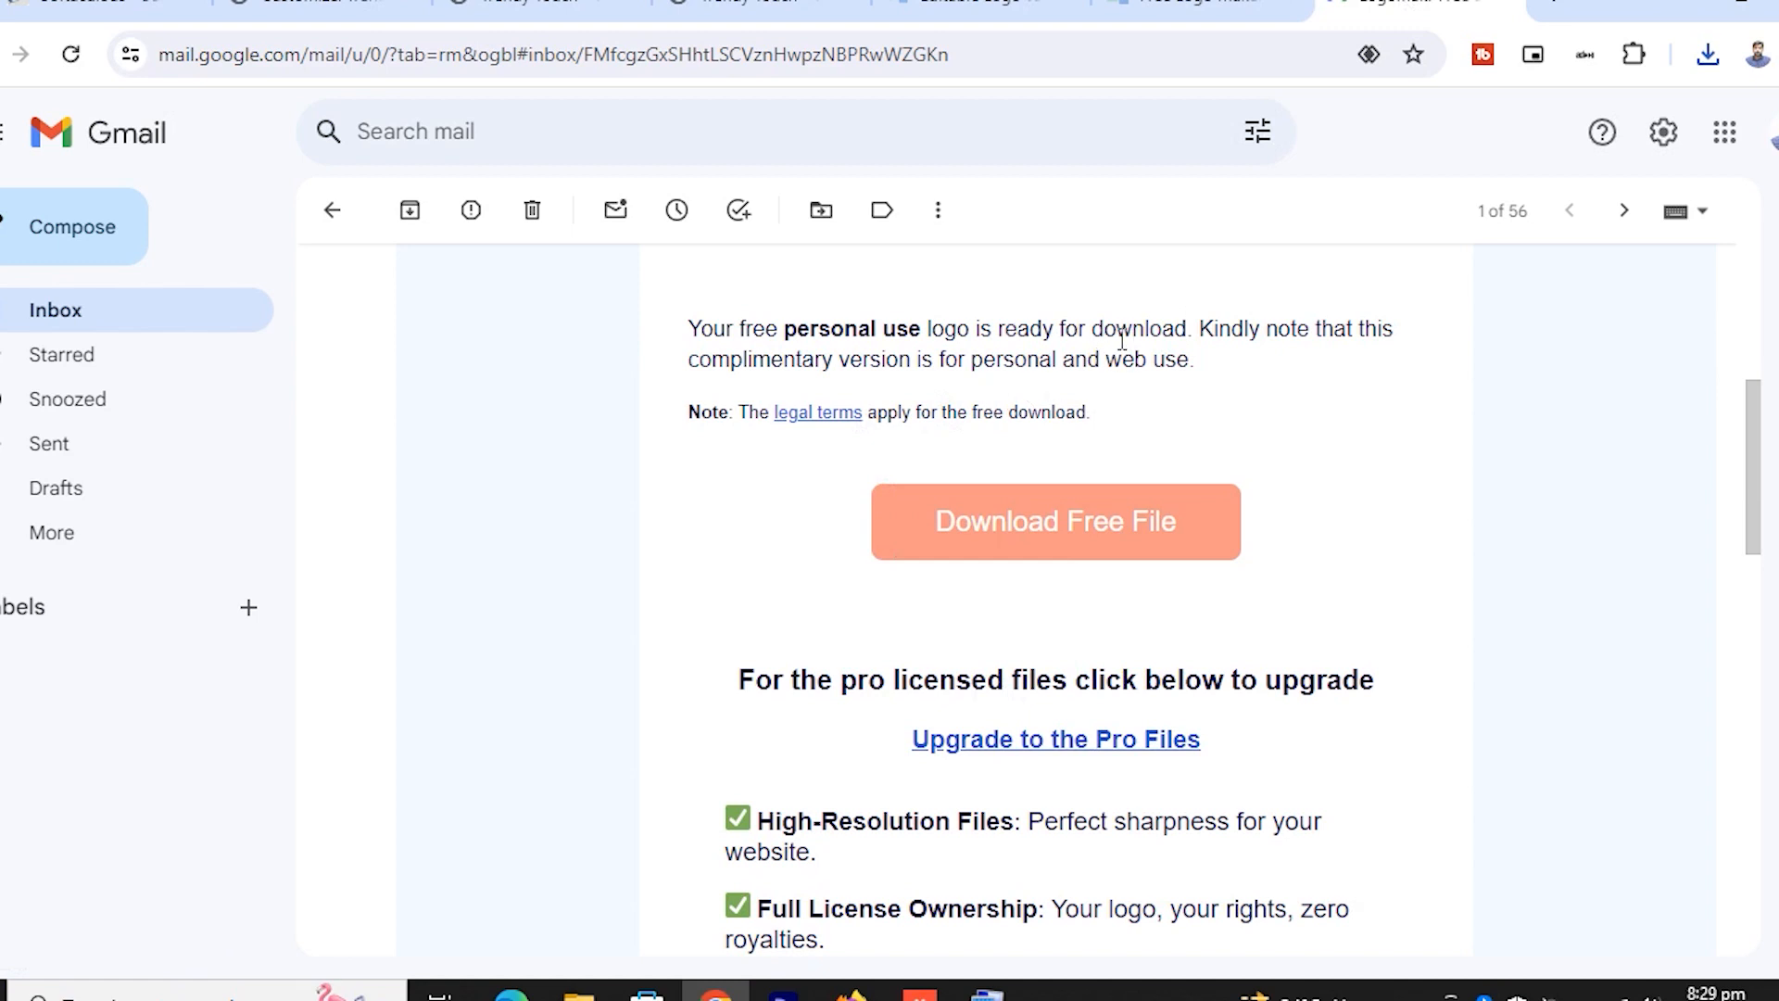
click(351, 13)
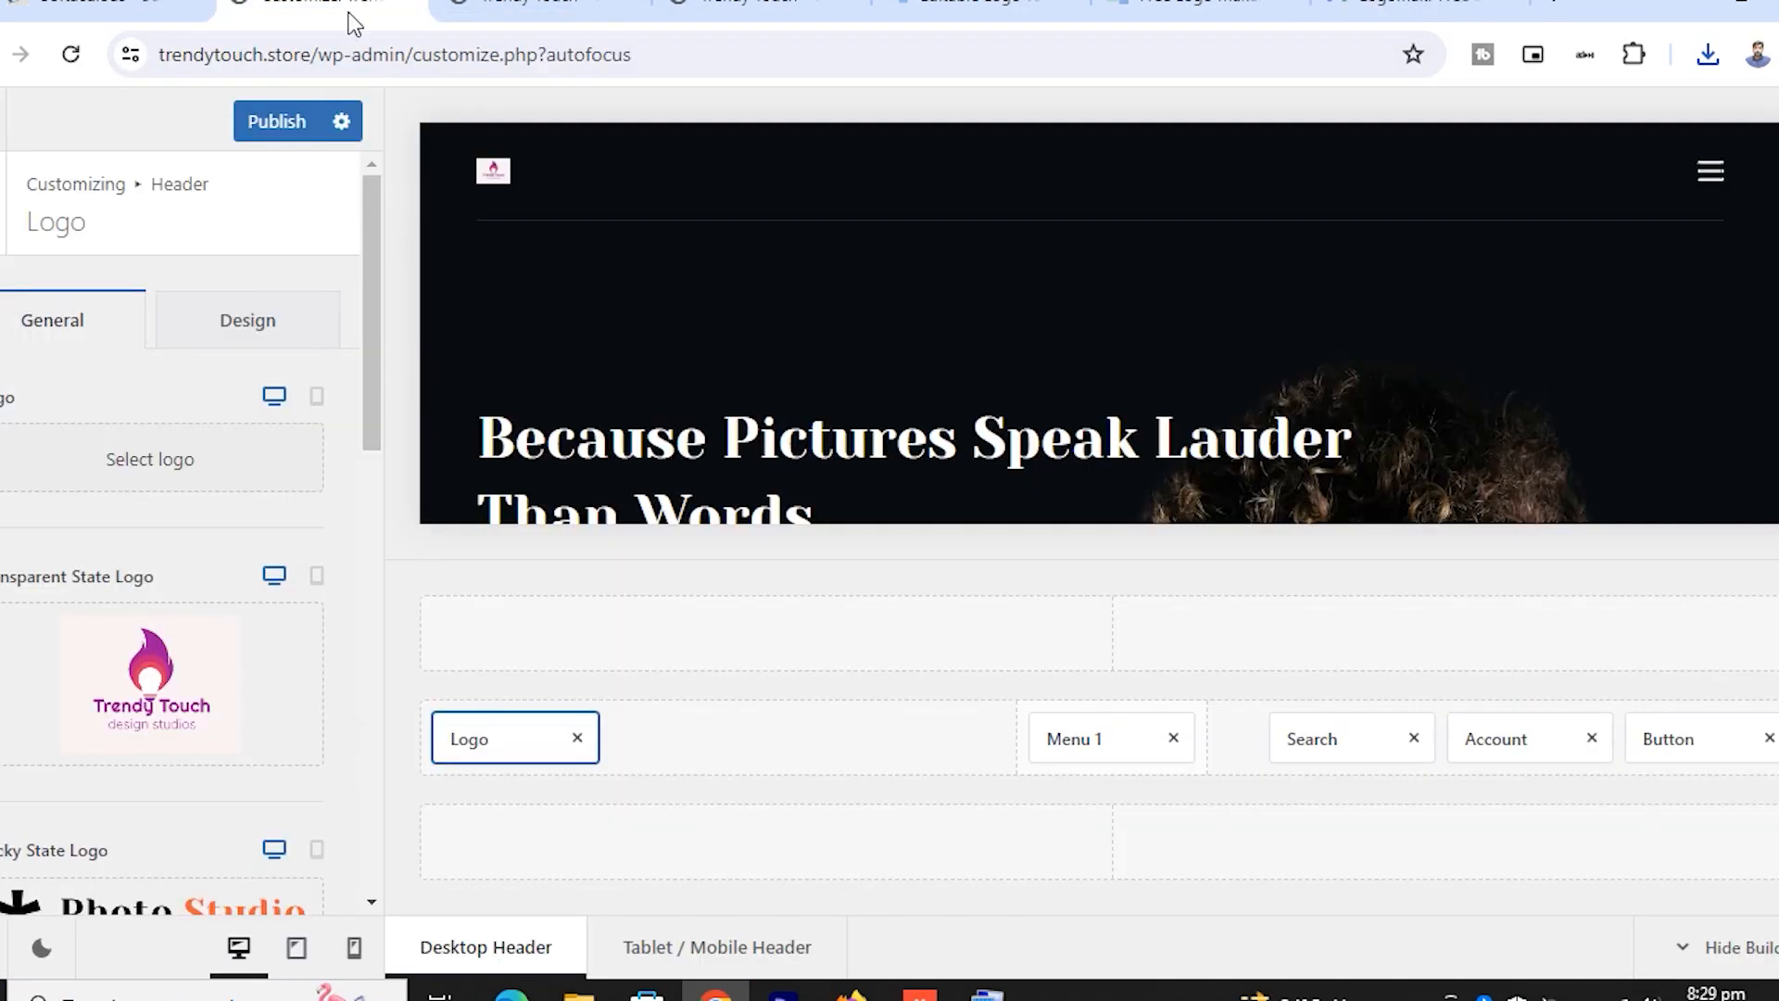
scroll(155, 668, down, 5)
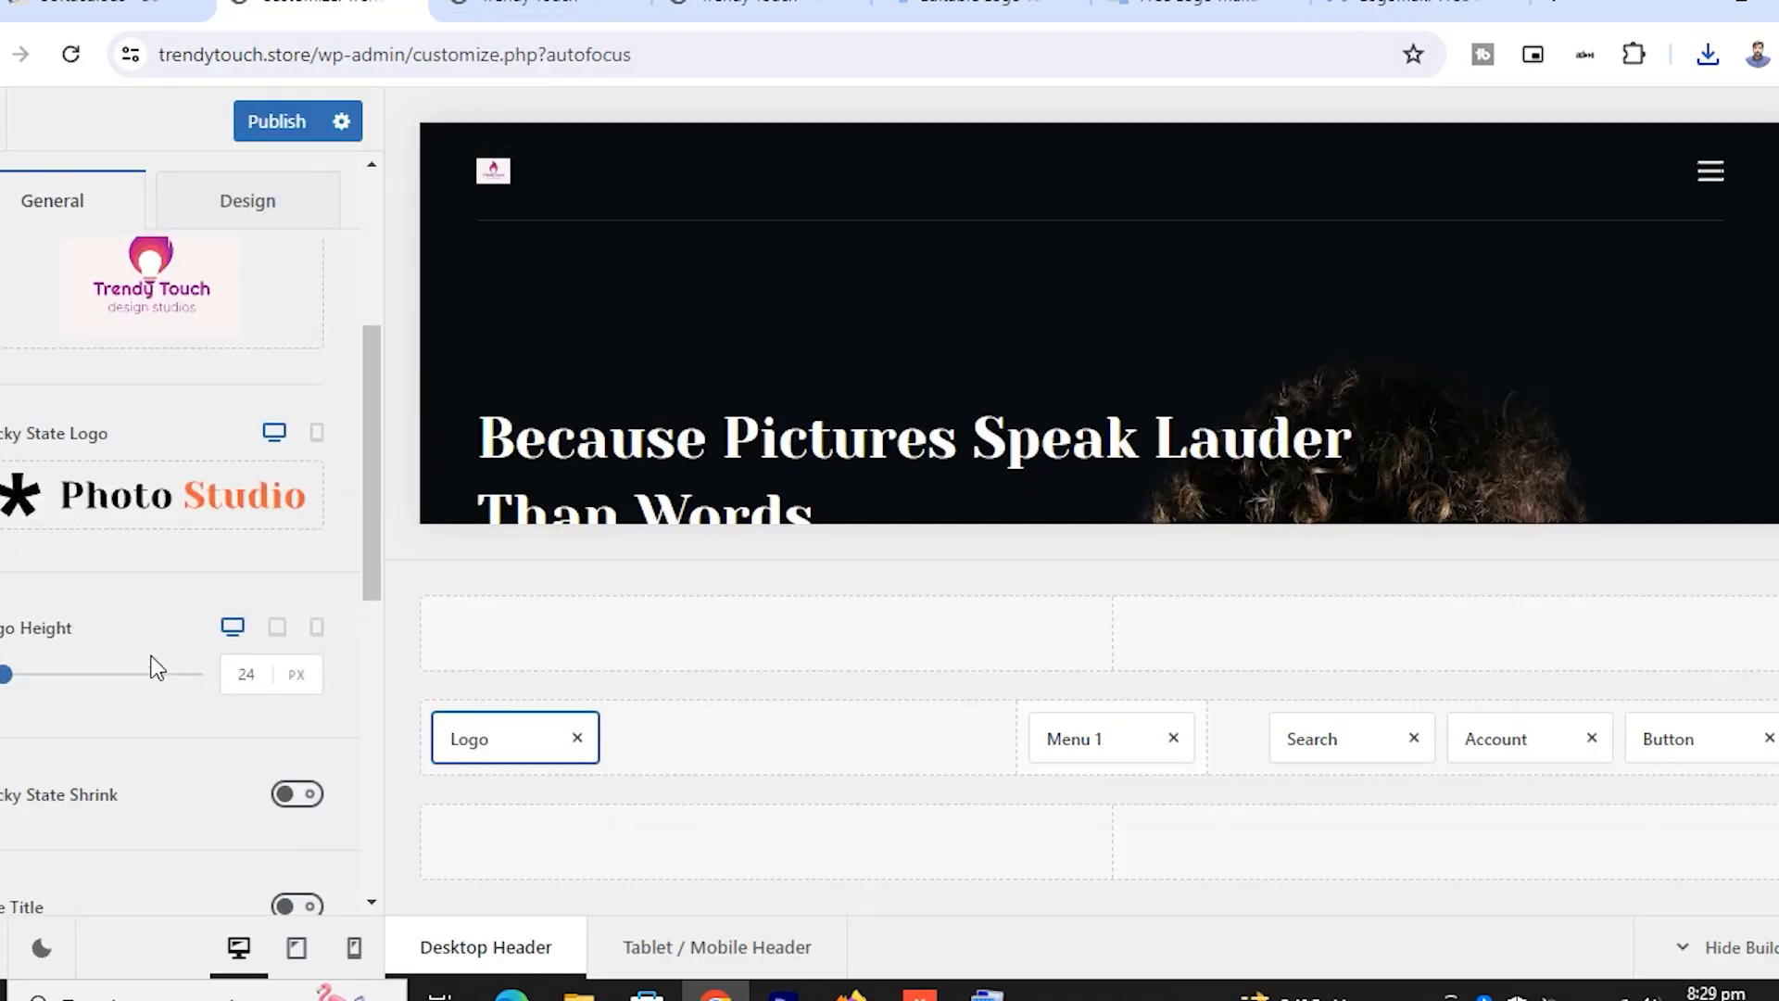
scroll(162, 501, up, 4)
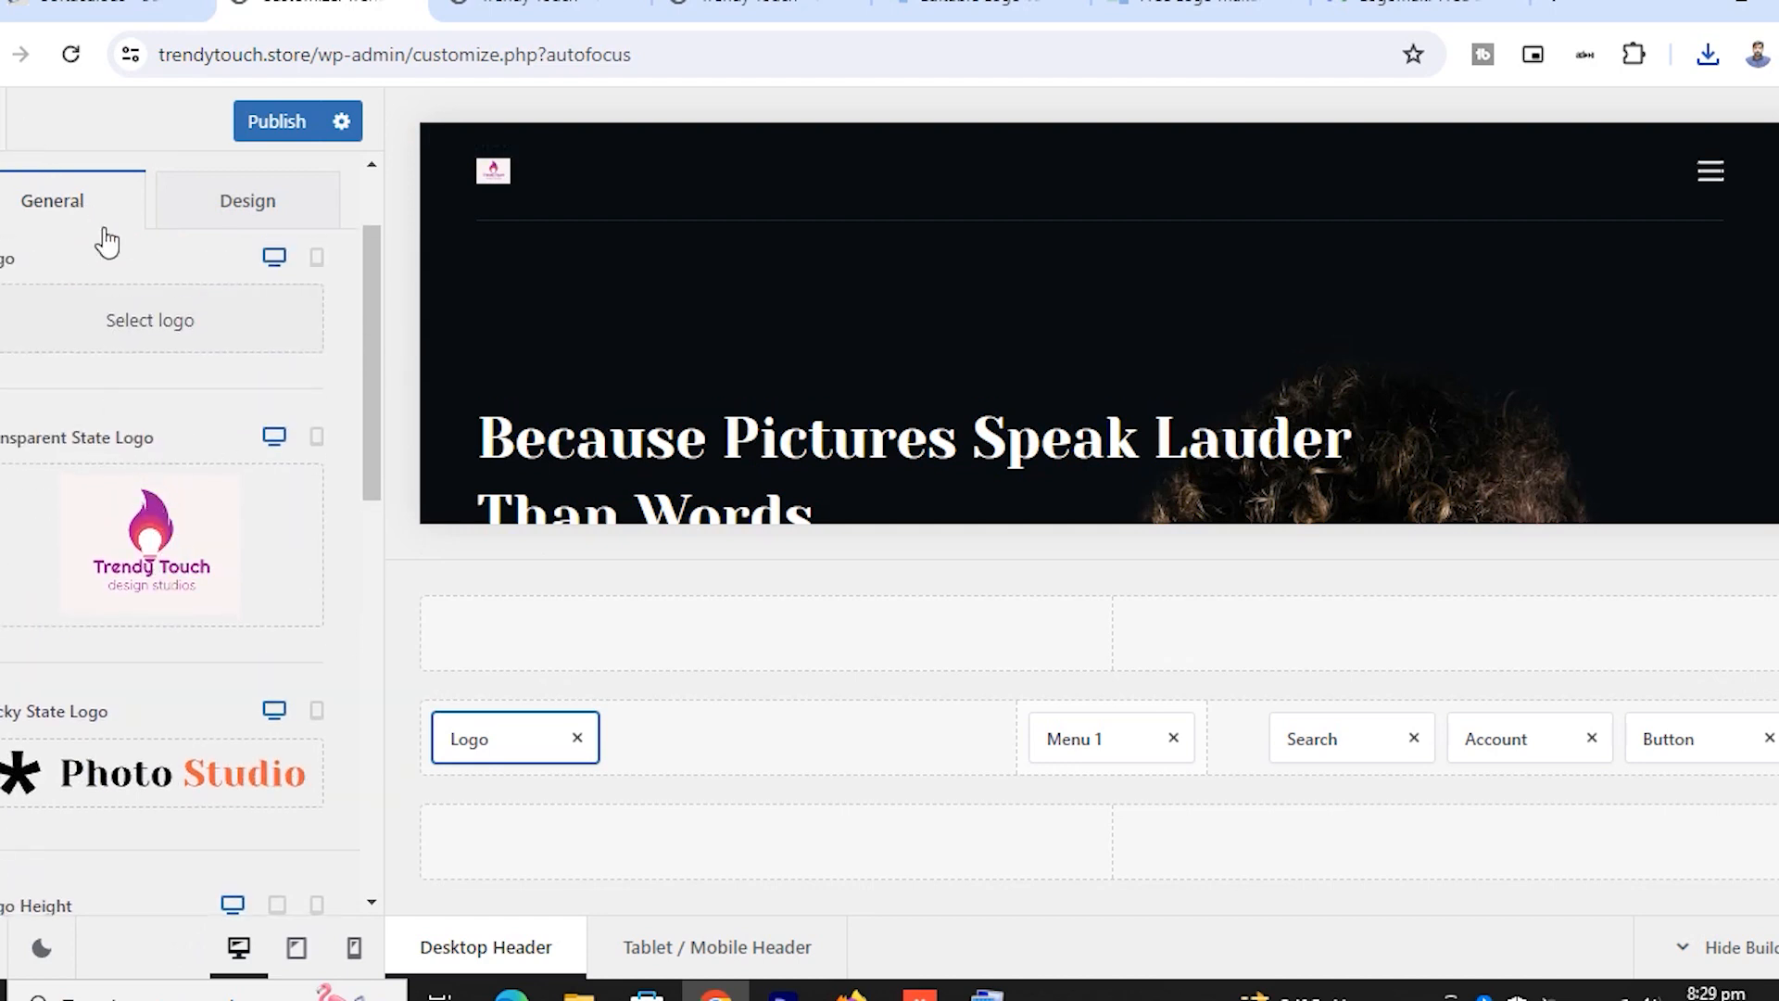
Go back to the Header elements list and open the Menu 1 settings
scroll(142, 283, up, 2)
click(4, 171)
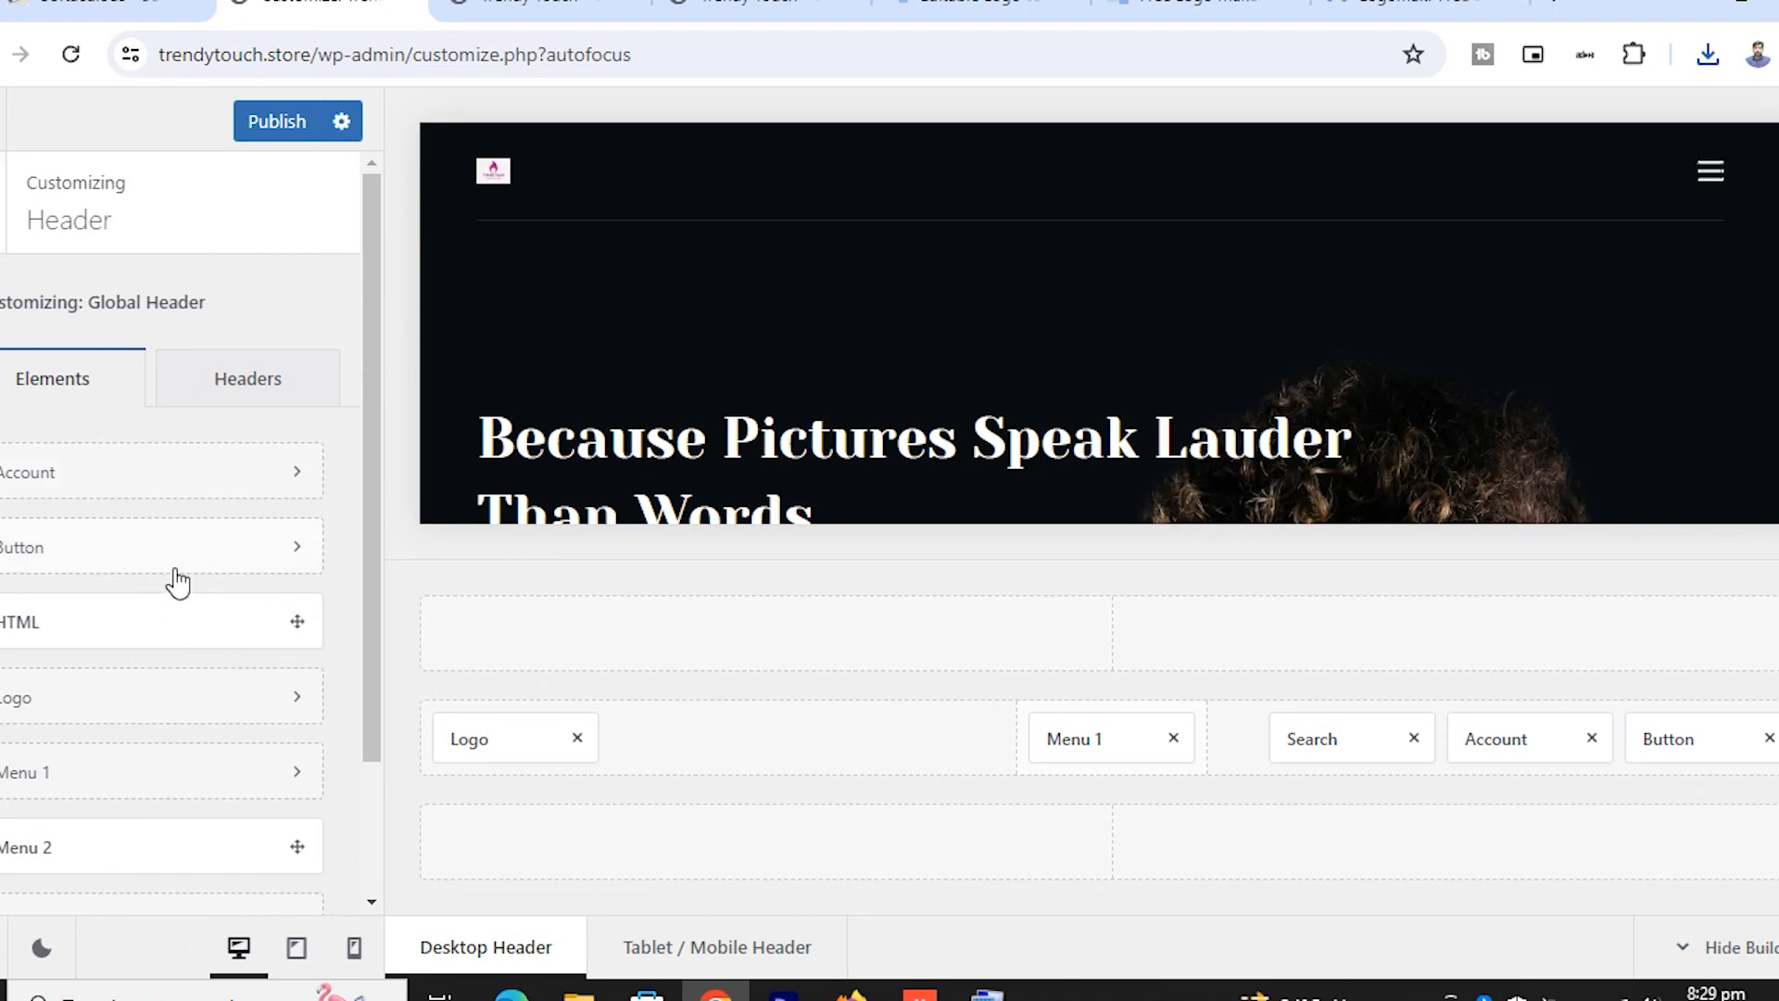
scroll(178, 587, down, 2)
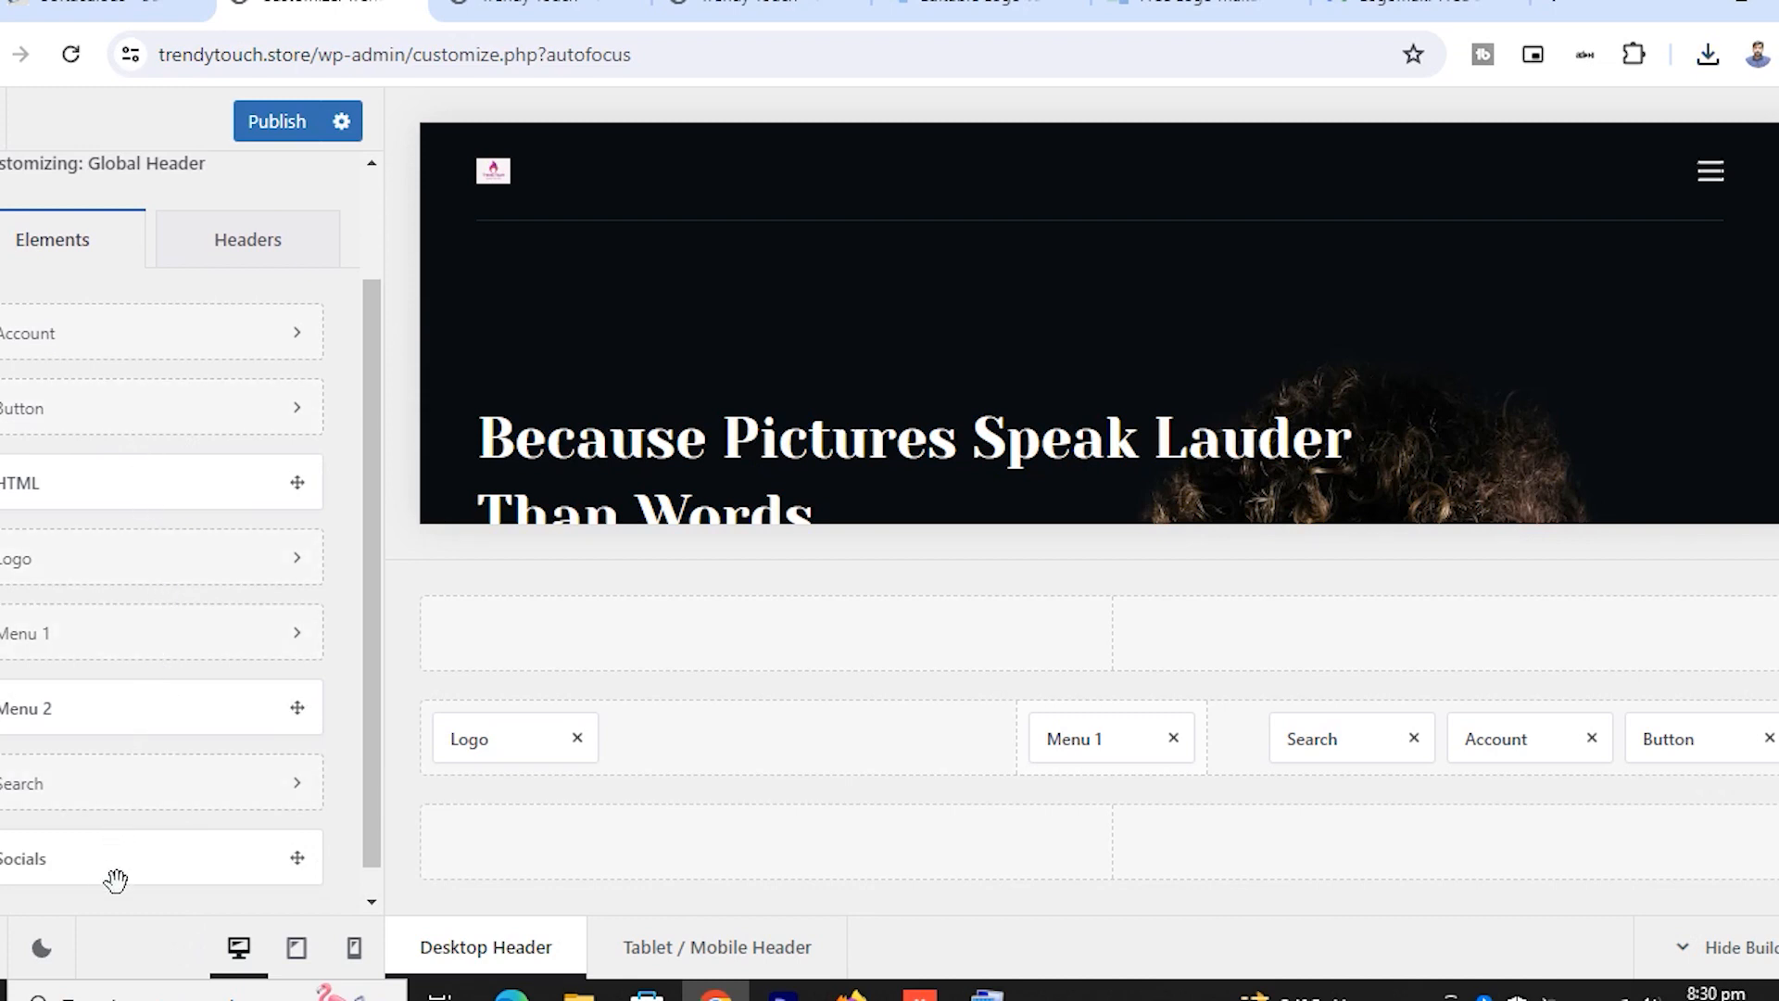
click(97, 652)
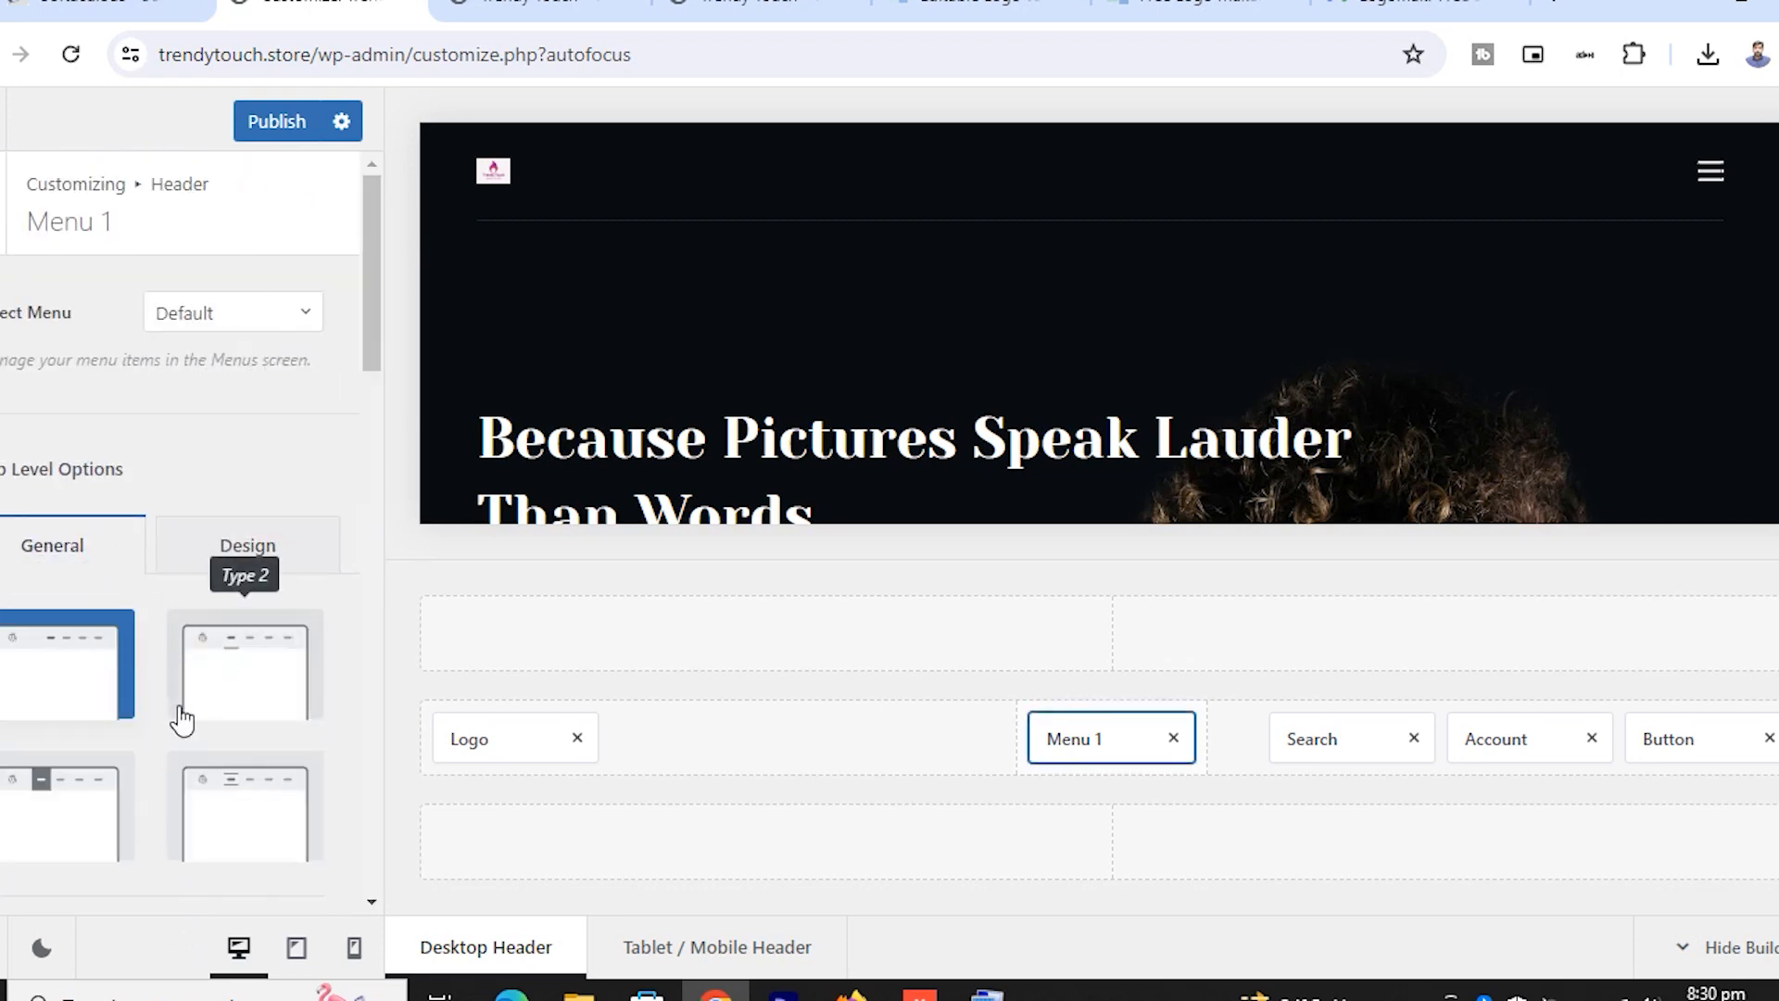
Browse the Menu 1 options, then go back up to the main customizer panel
scroll(180, 720, down, 3)
scroll(182, 711, down, 2)
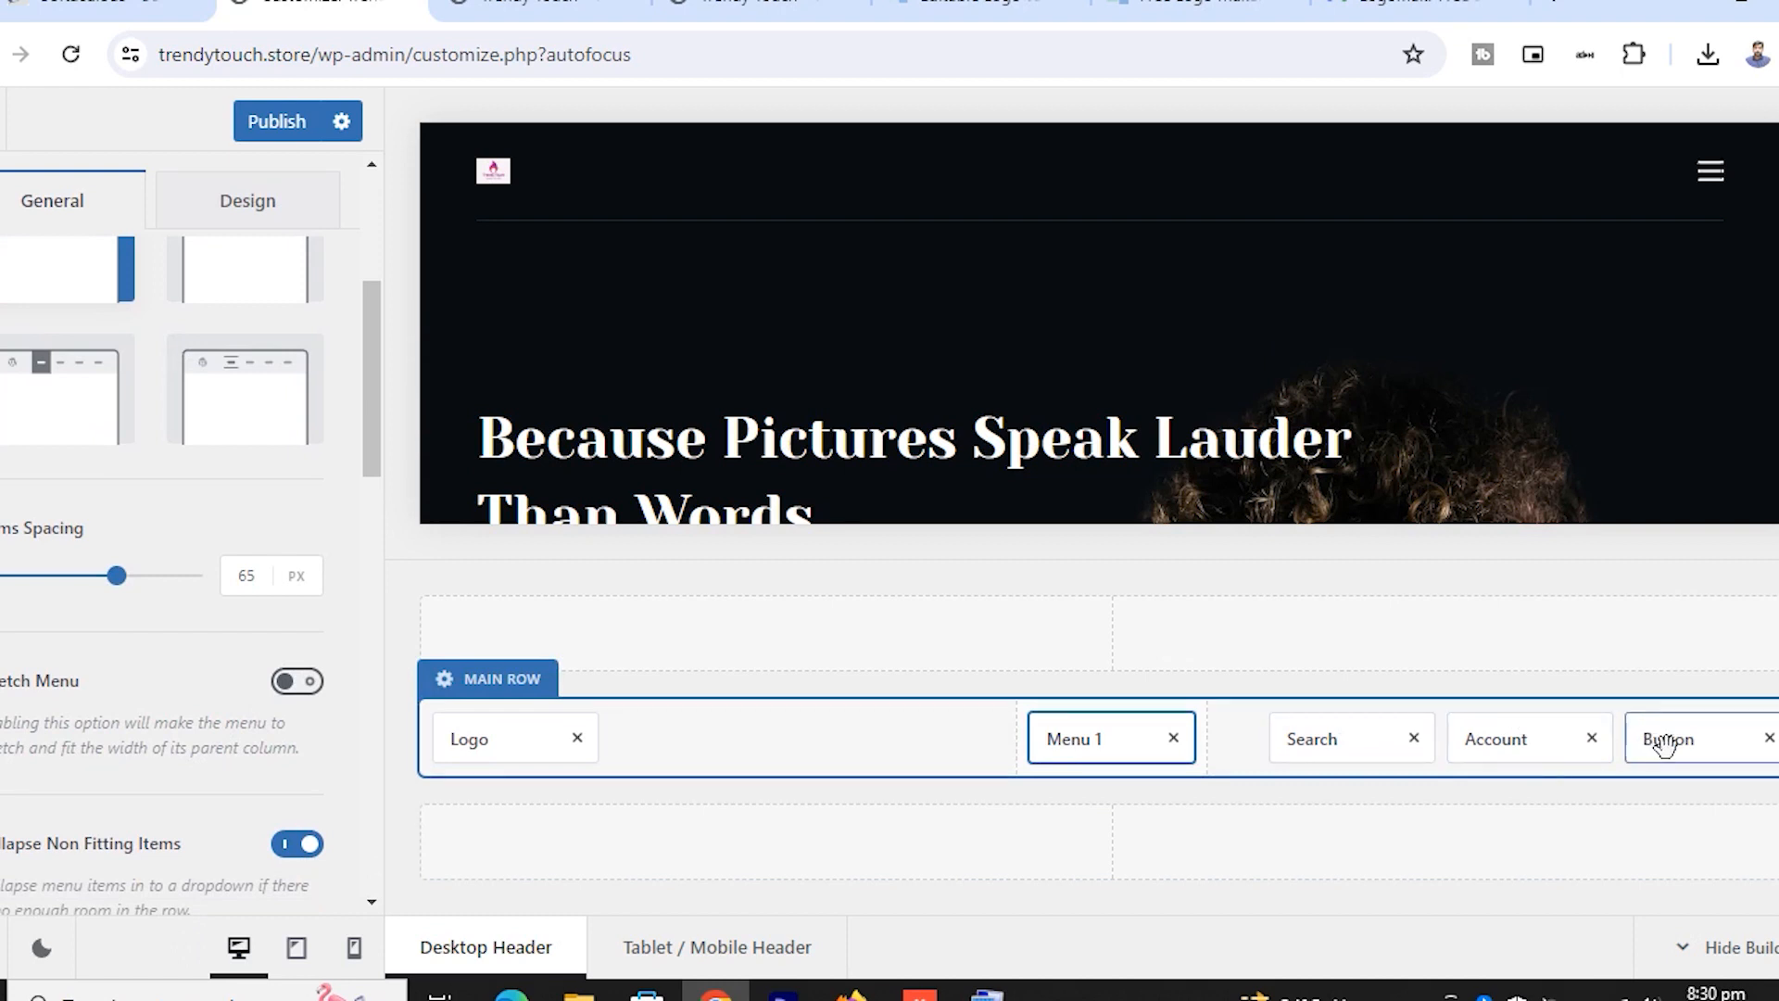
scroll(87, 541, up, 2)
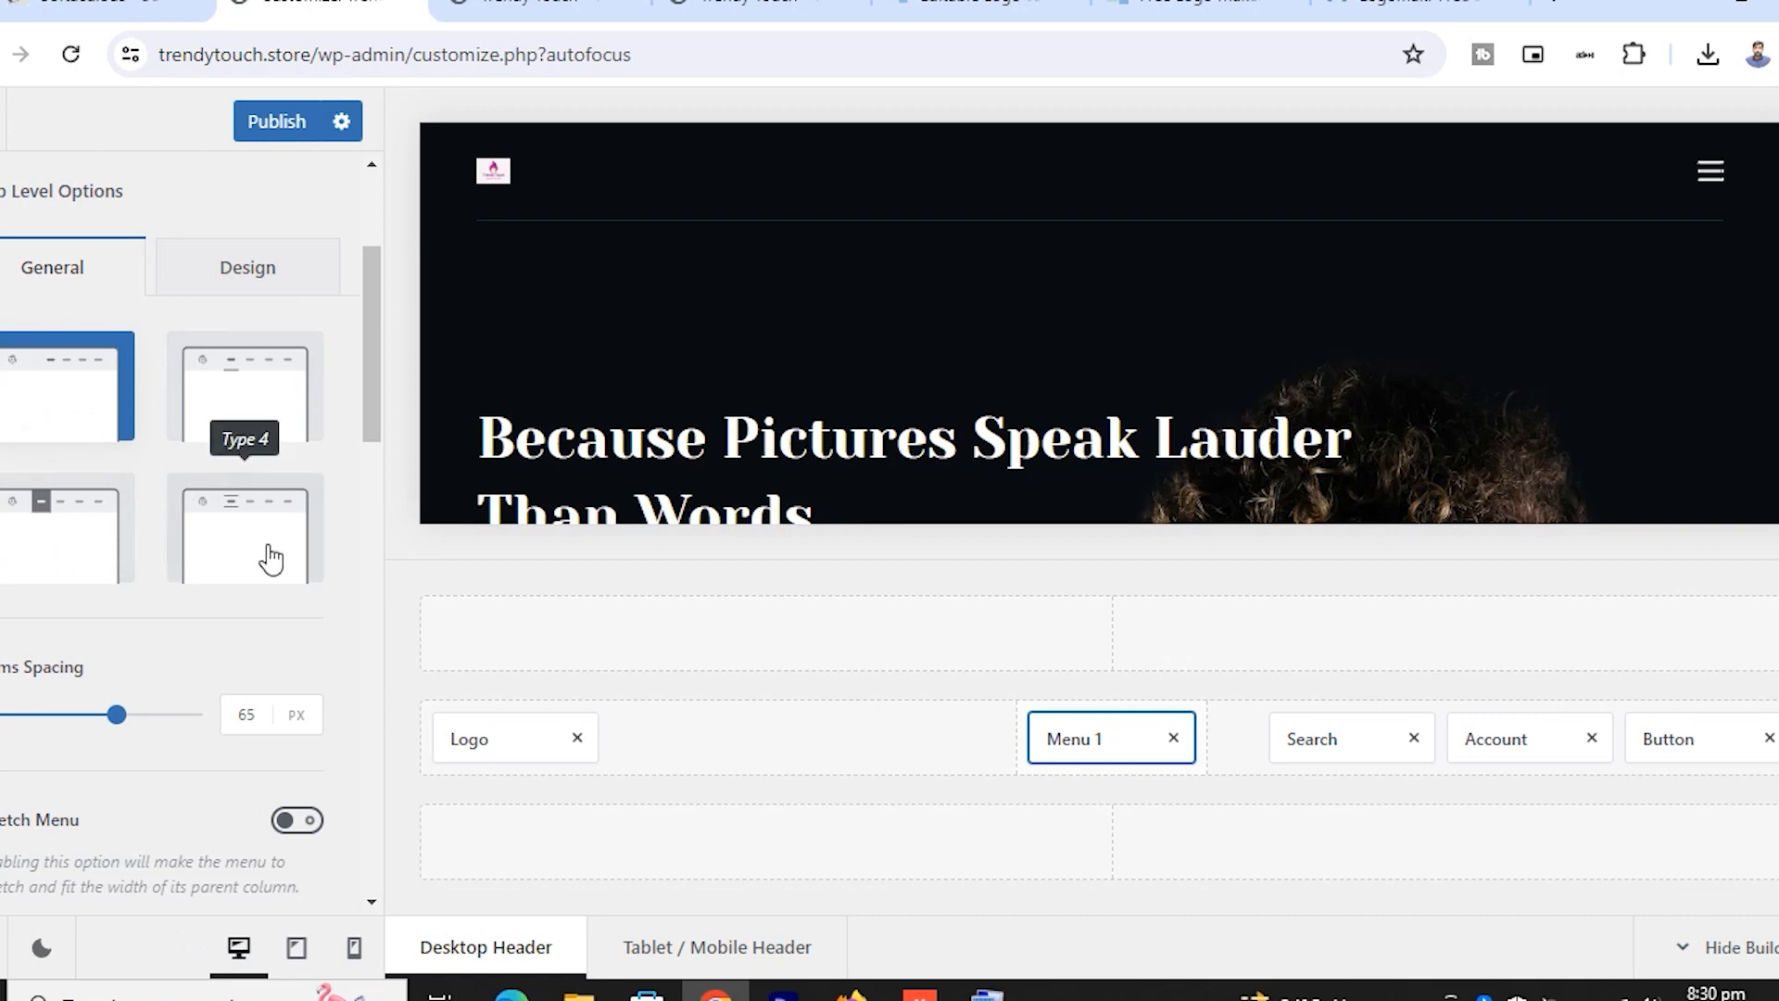
scroll(272, 559, down, 3)
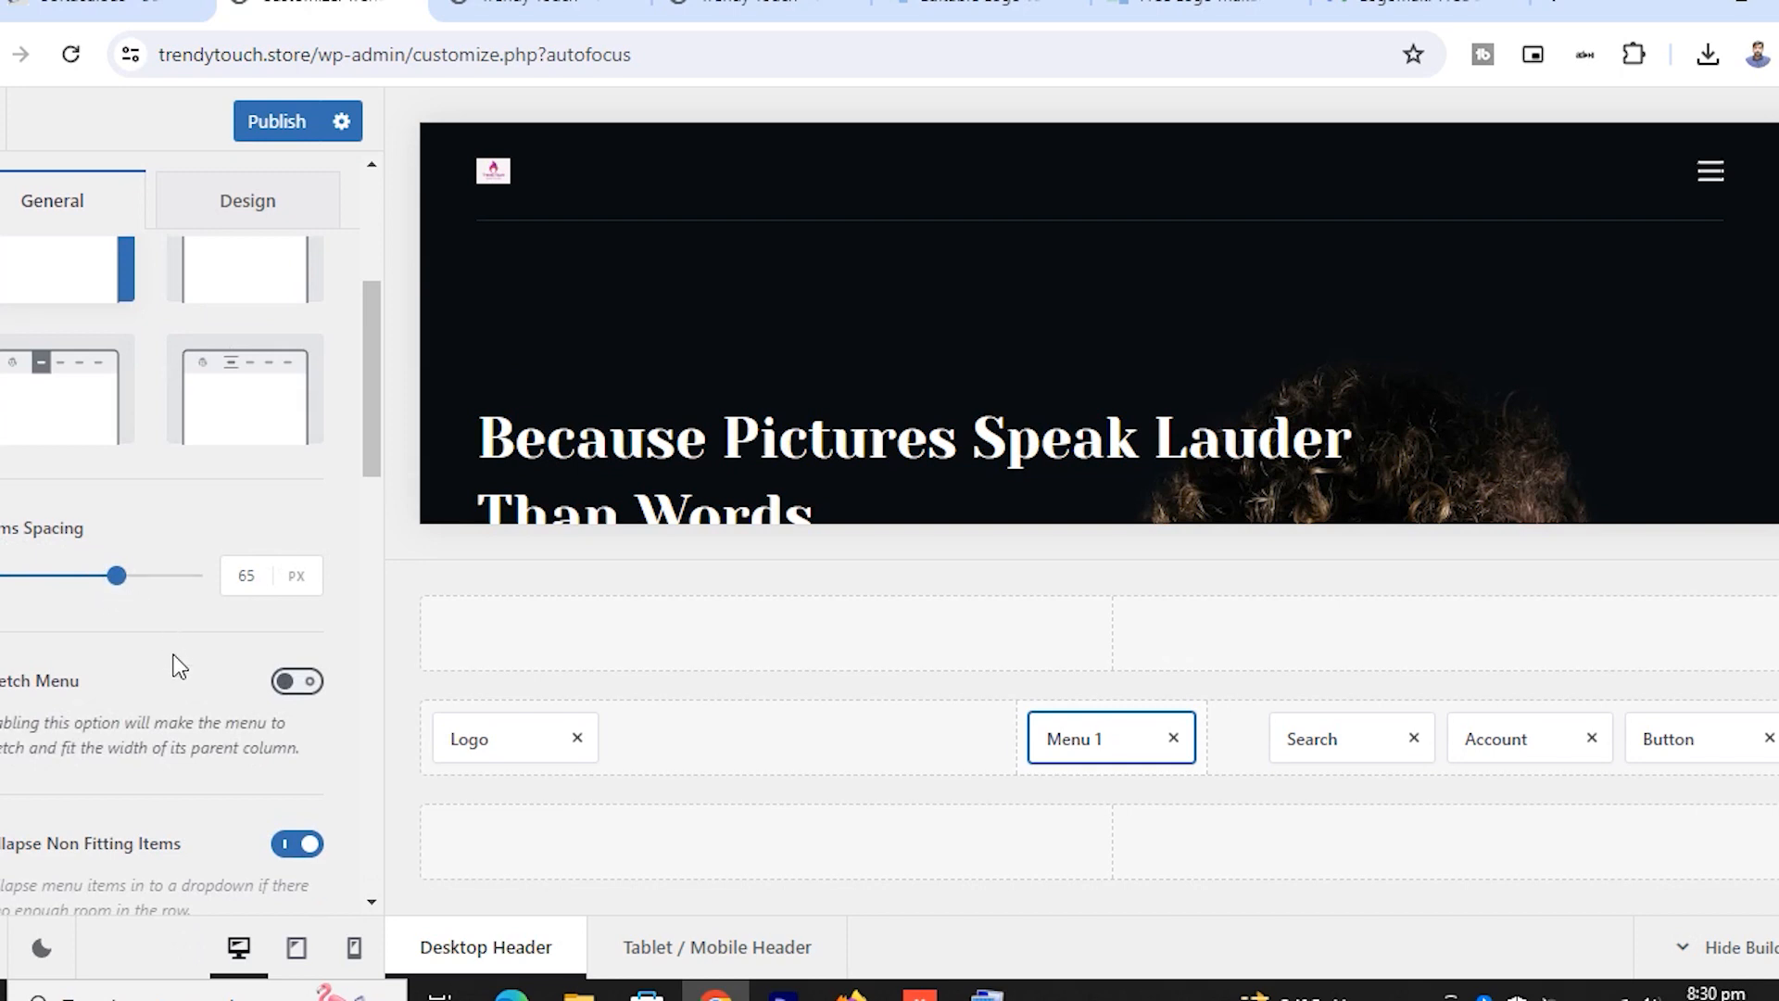
scroll(176, 655, up, 5)
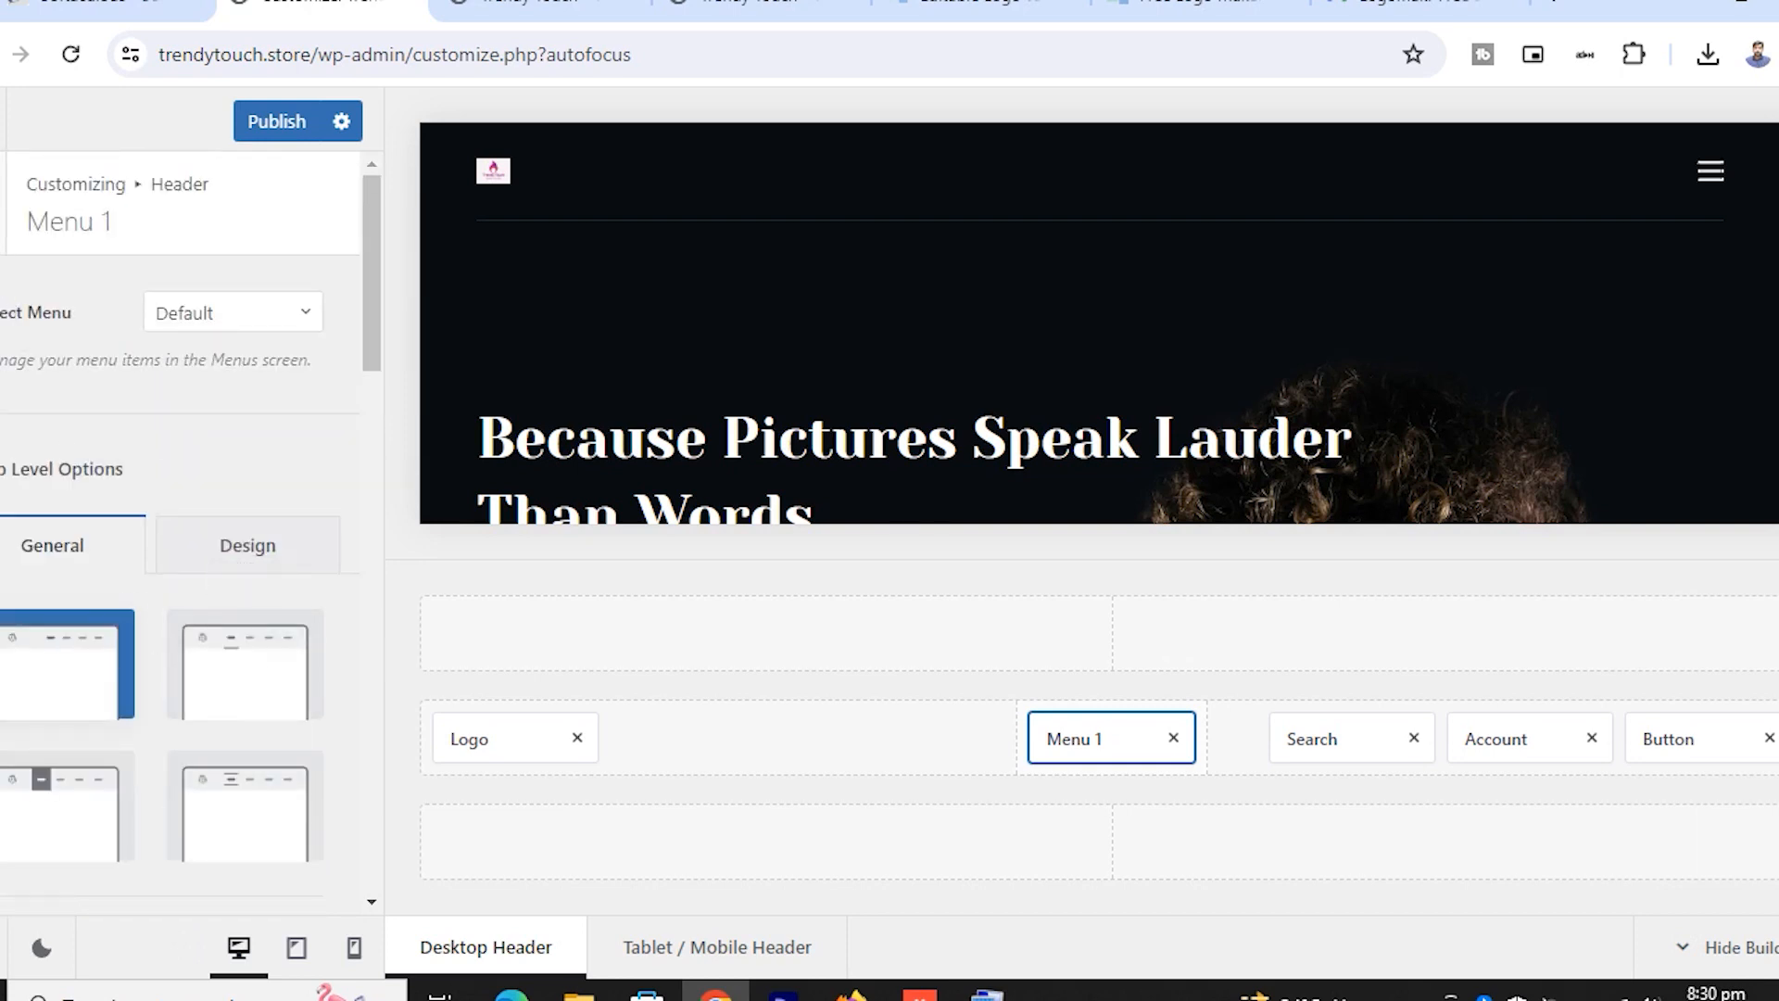
click(3, 203)
scroll(239, 780, down, 1)
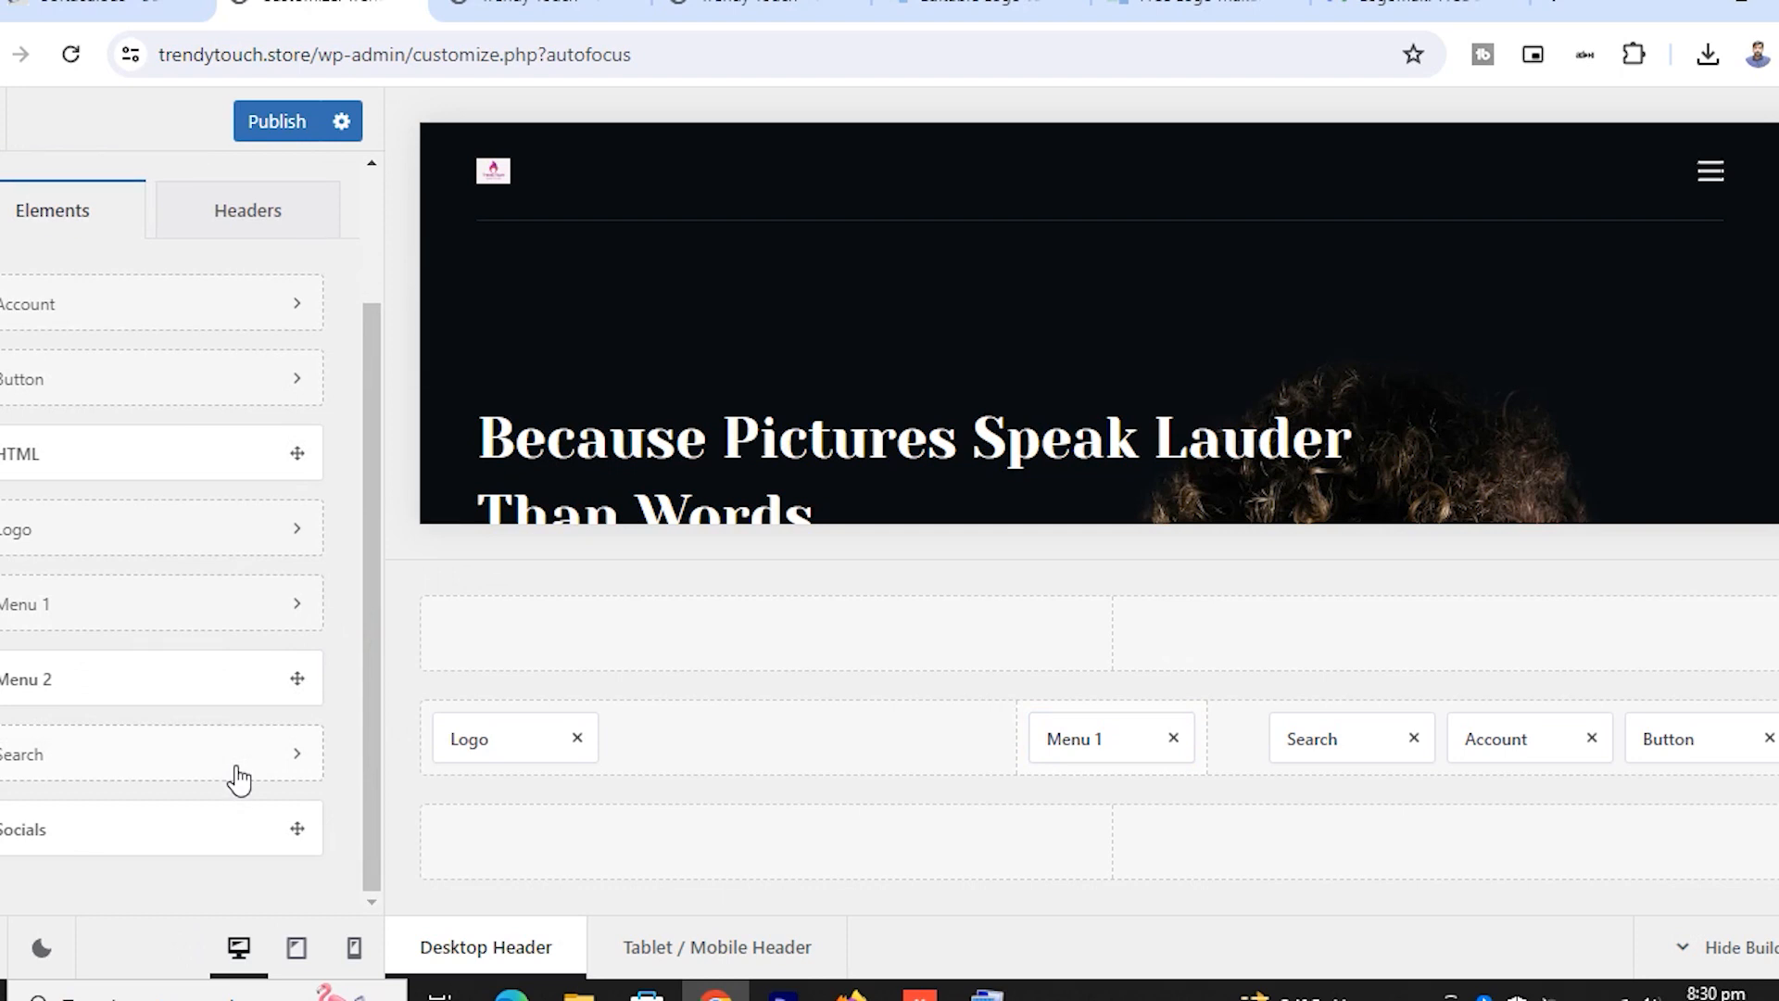
scroll(239, 781, up, 2)
click(3, 203)
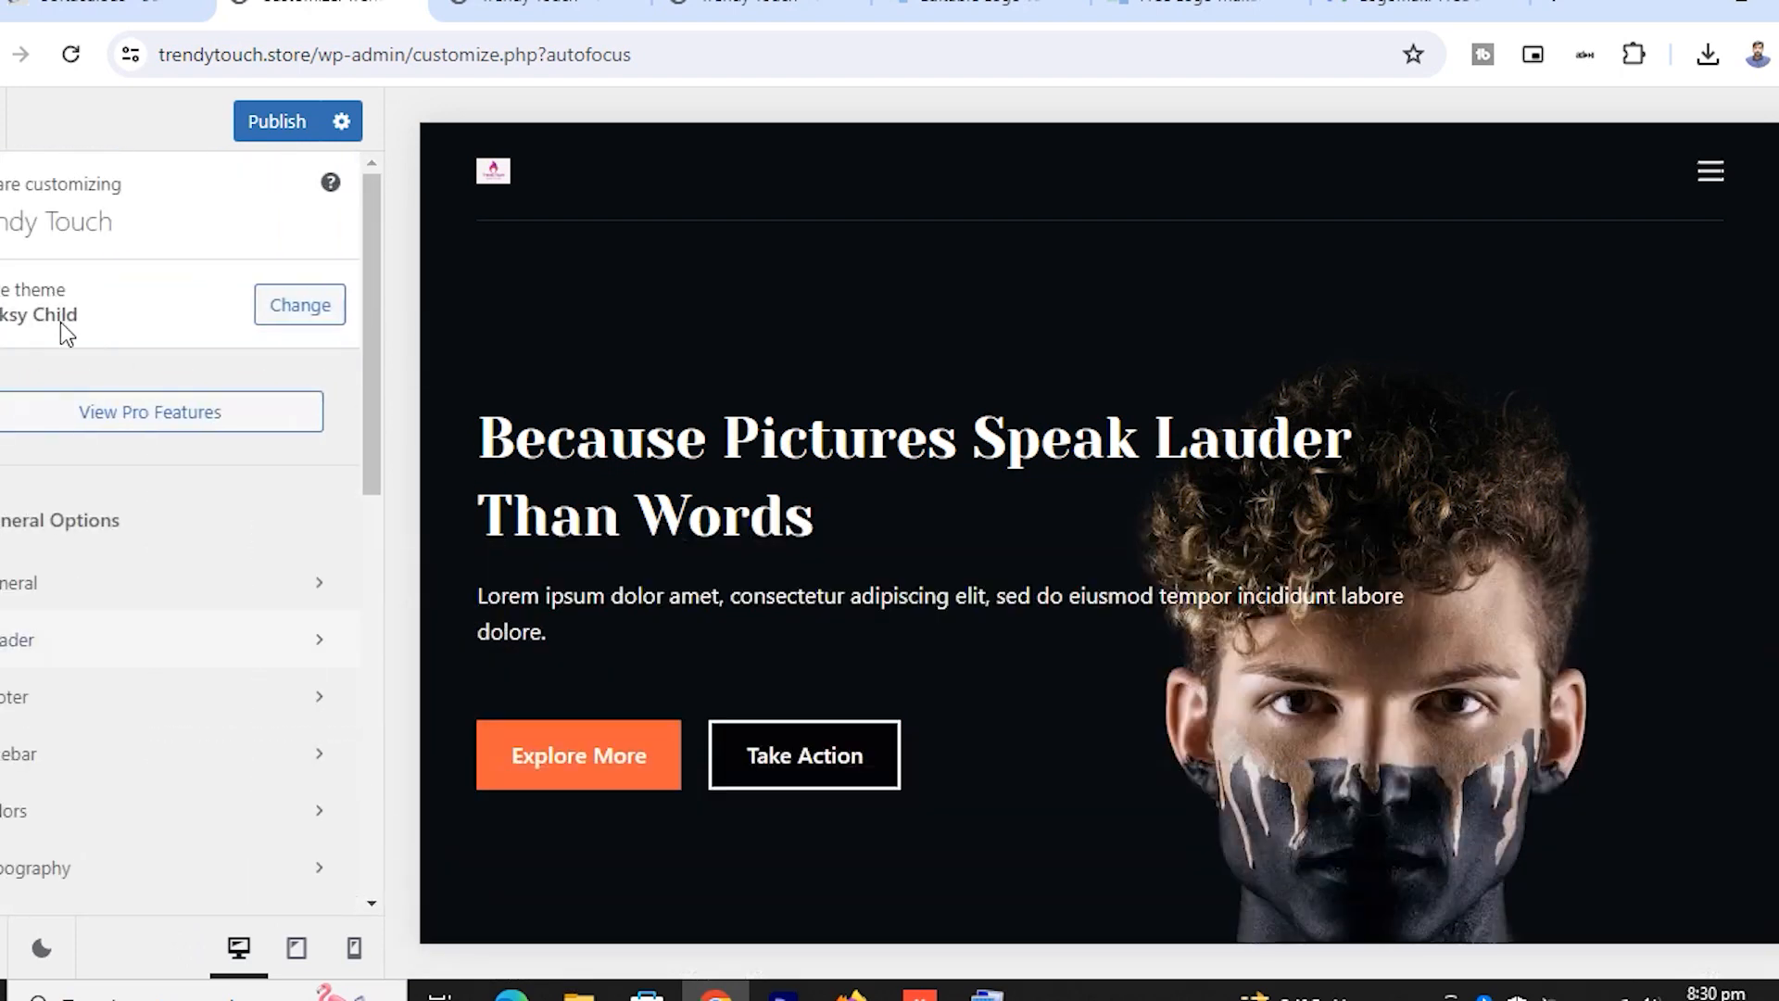
In the footer builder, select 'Photo Studio' in the Copyright text and type 're' over it
click(200, 710)
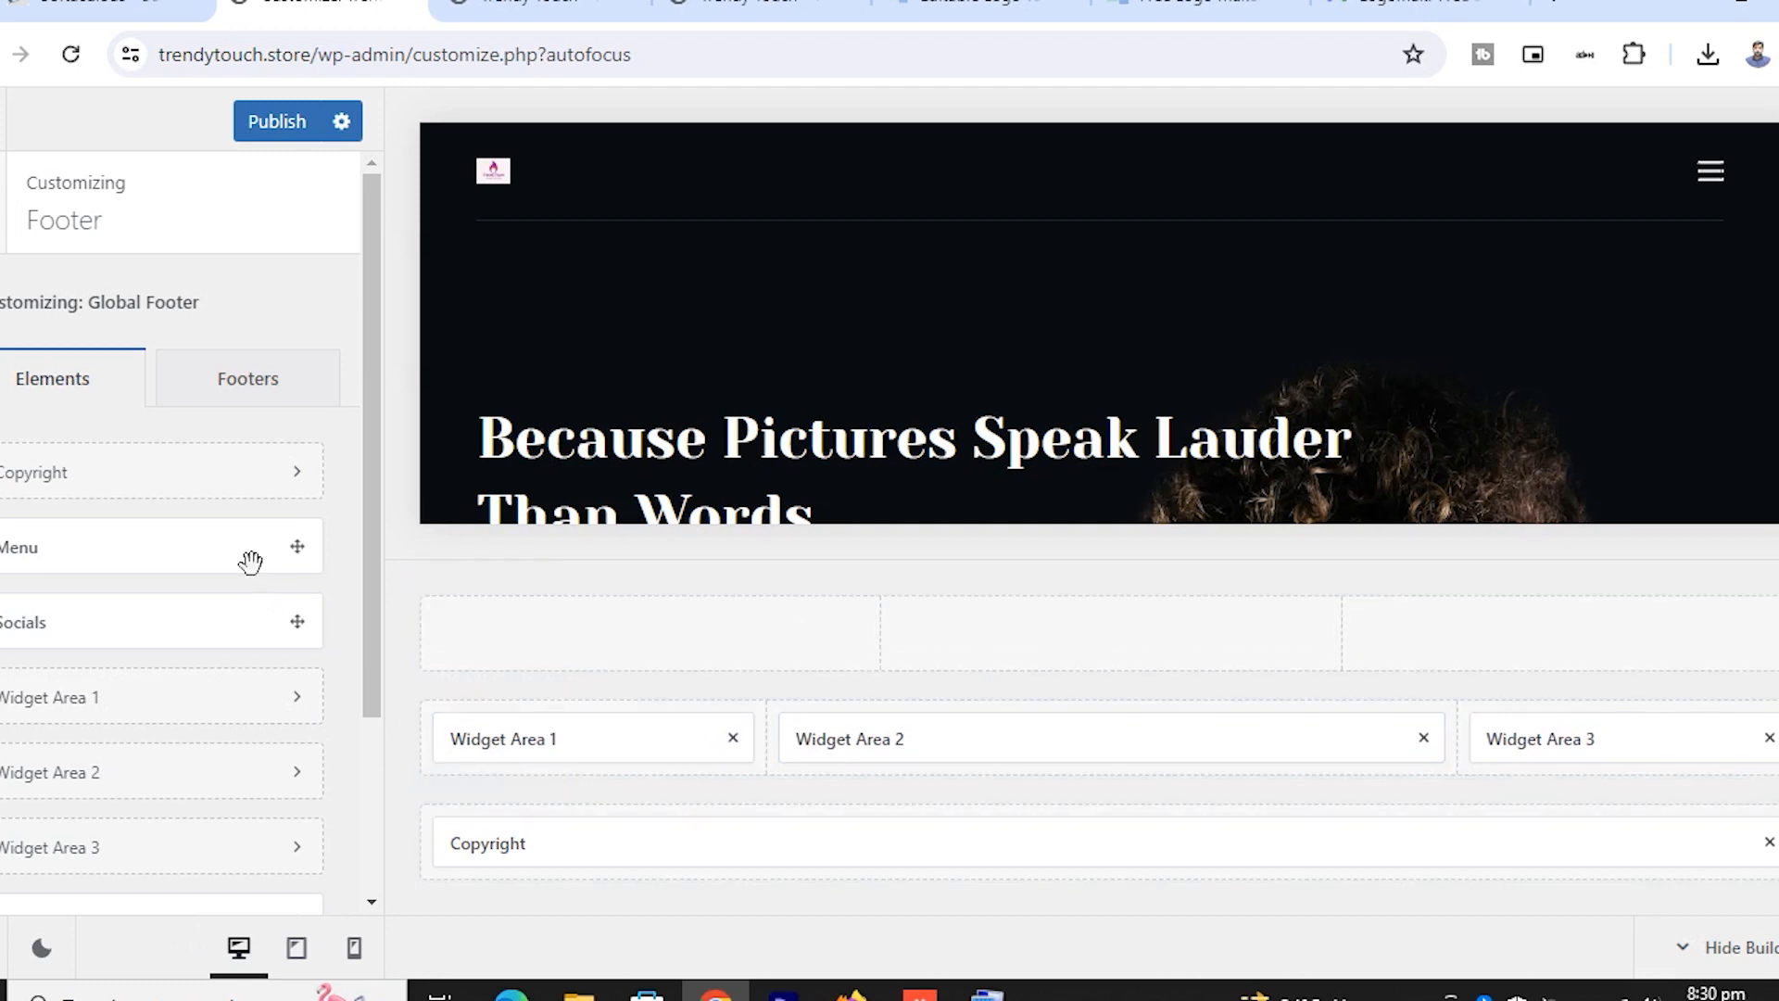
click(282, 484)
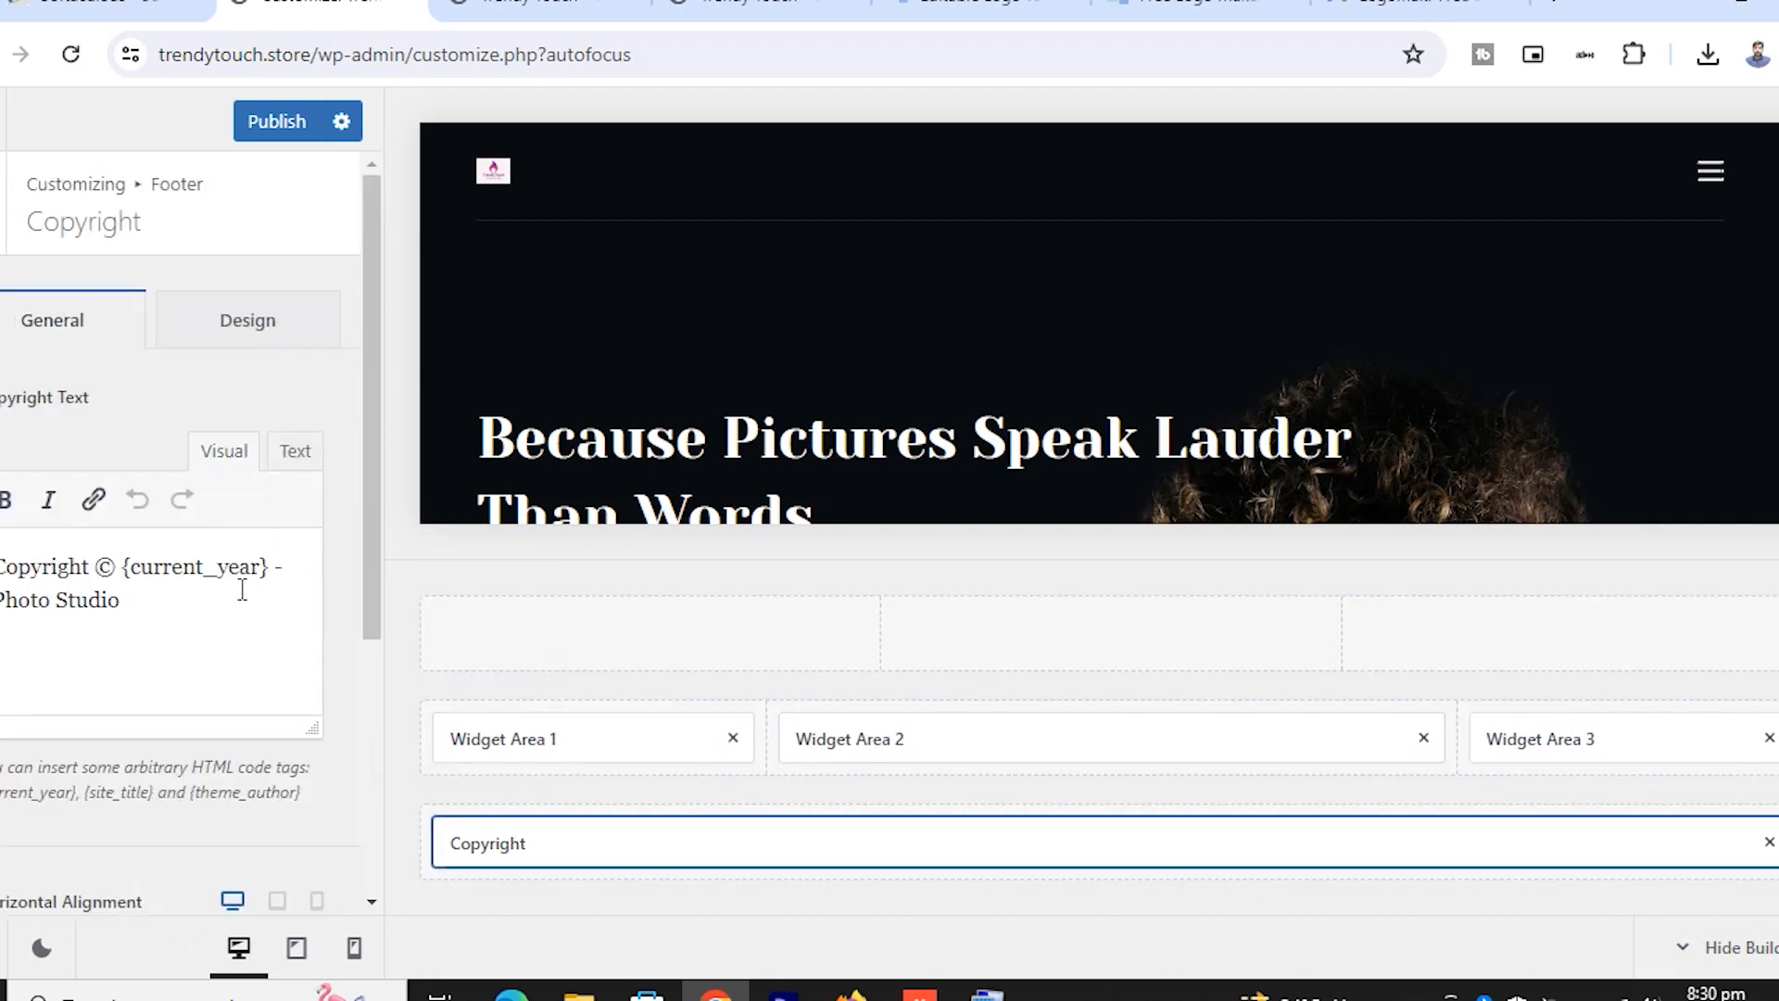
drag(128, 607, 1, 601)
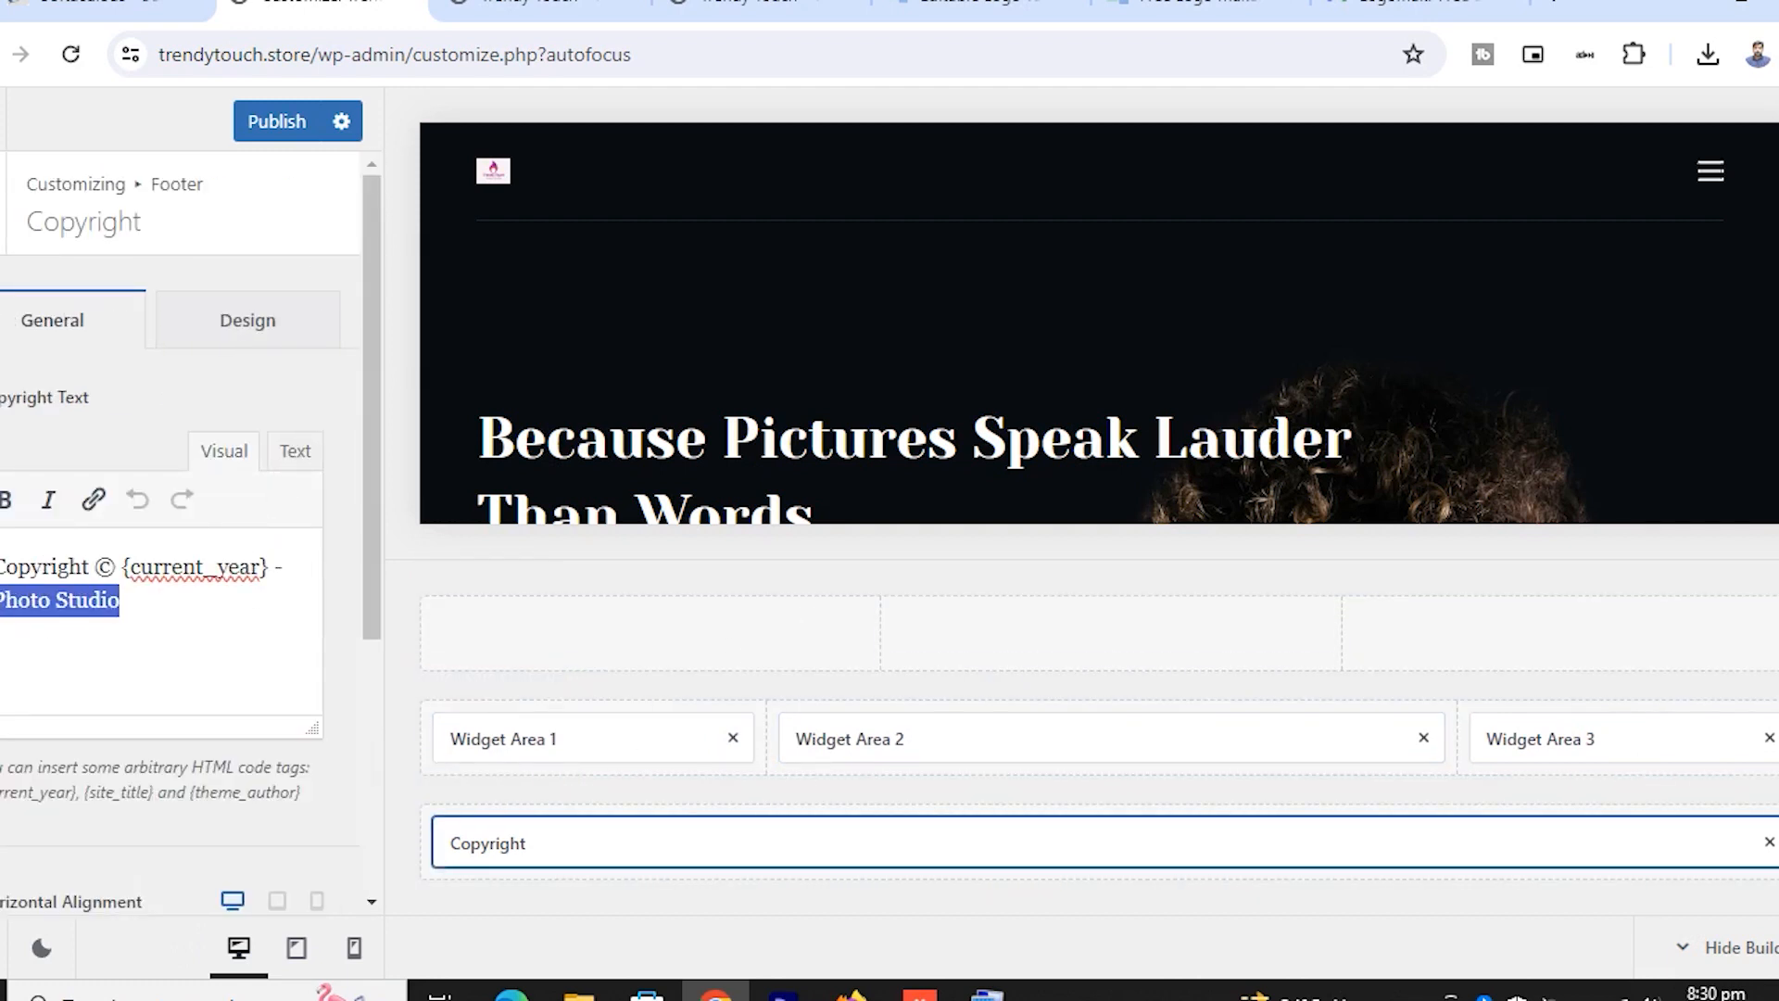
text(rendy touch)
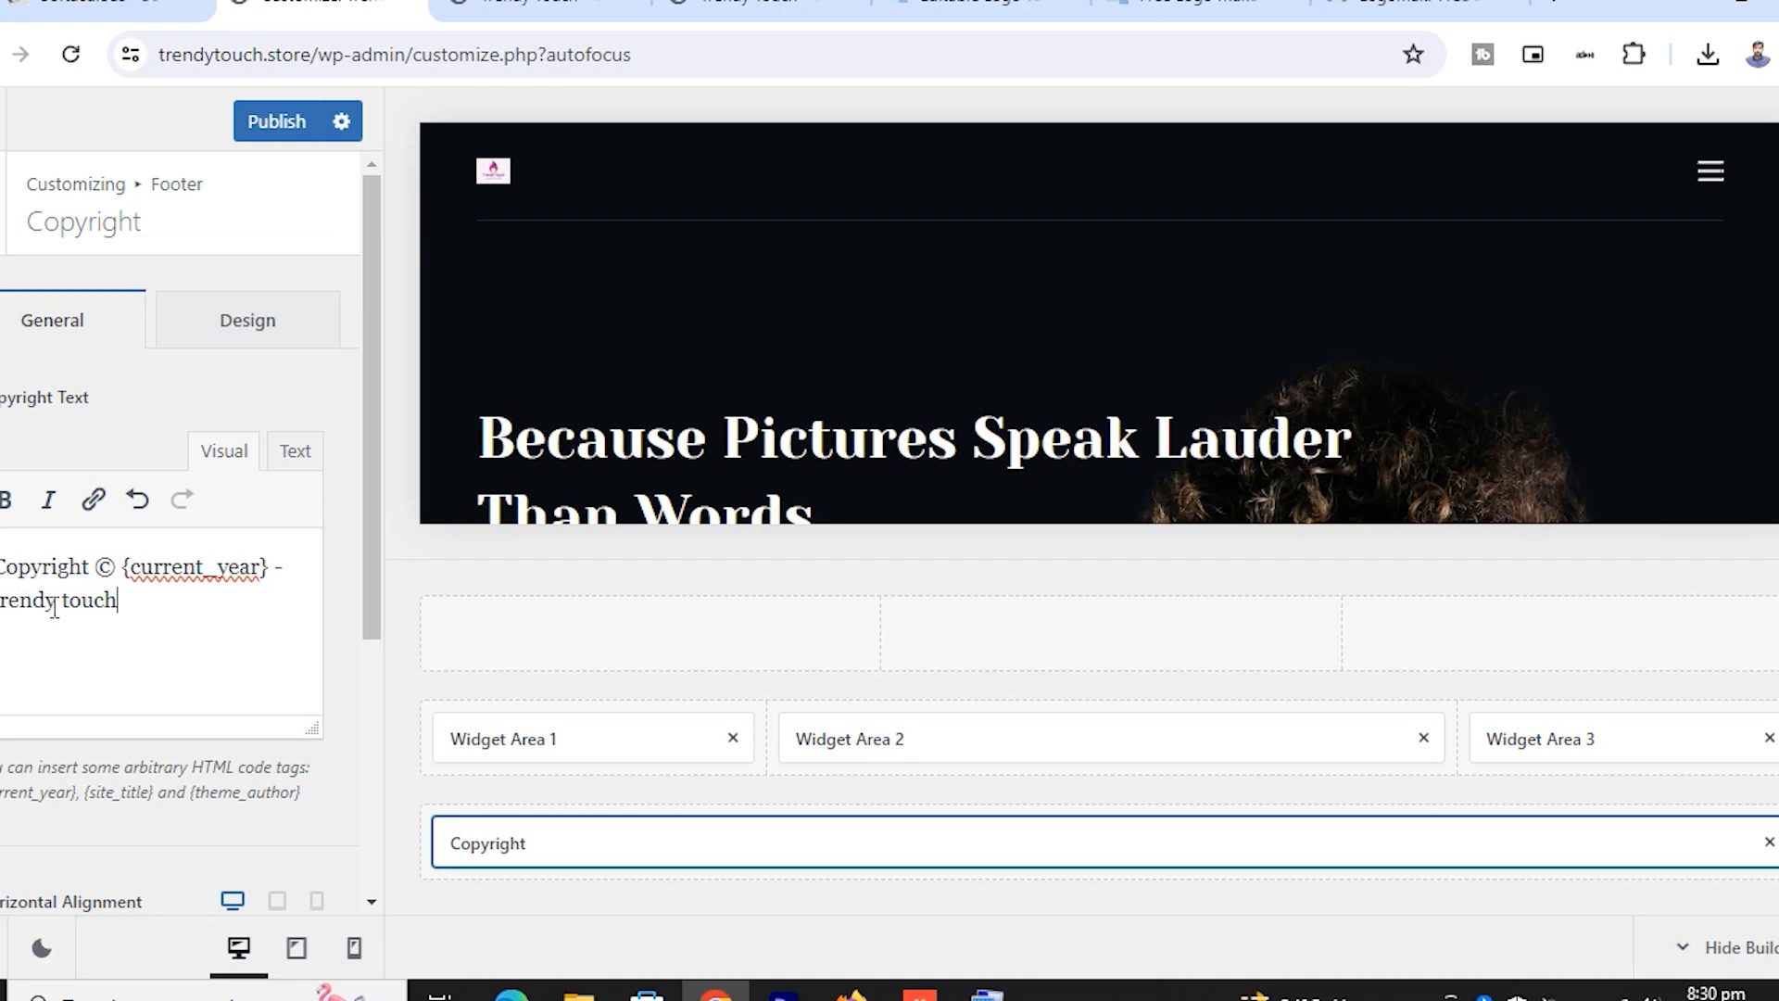
scroll(149, 640, down, 5)
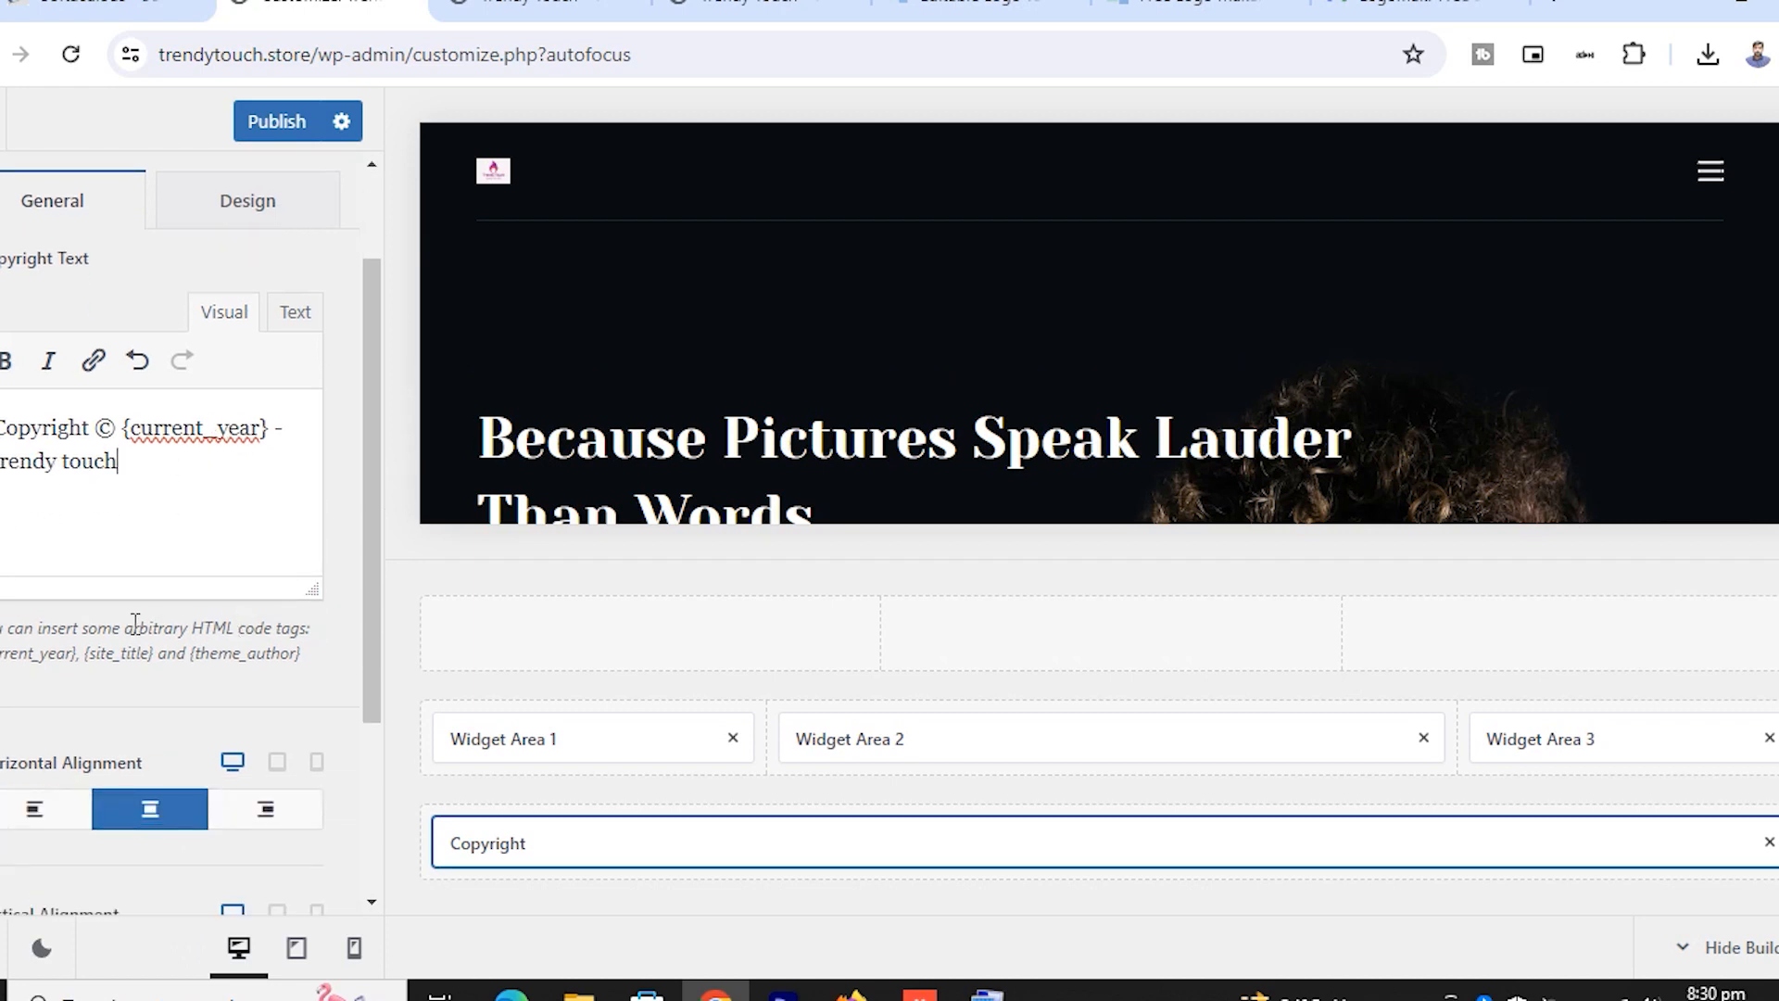
scroll(149, 644, up, 5)
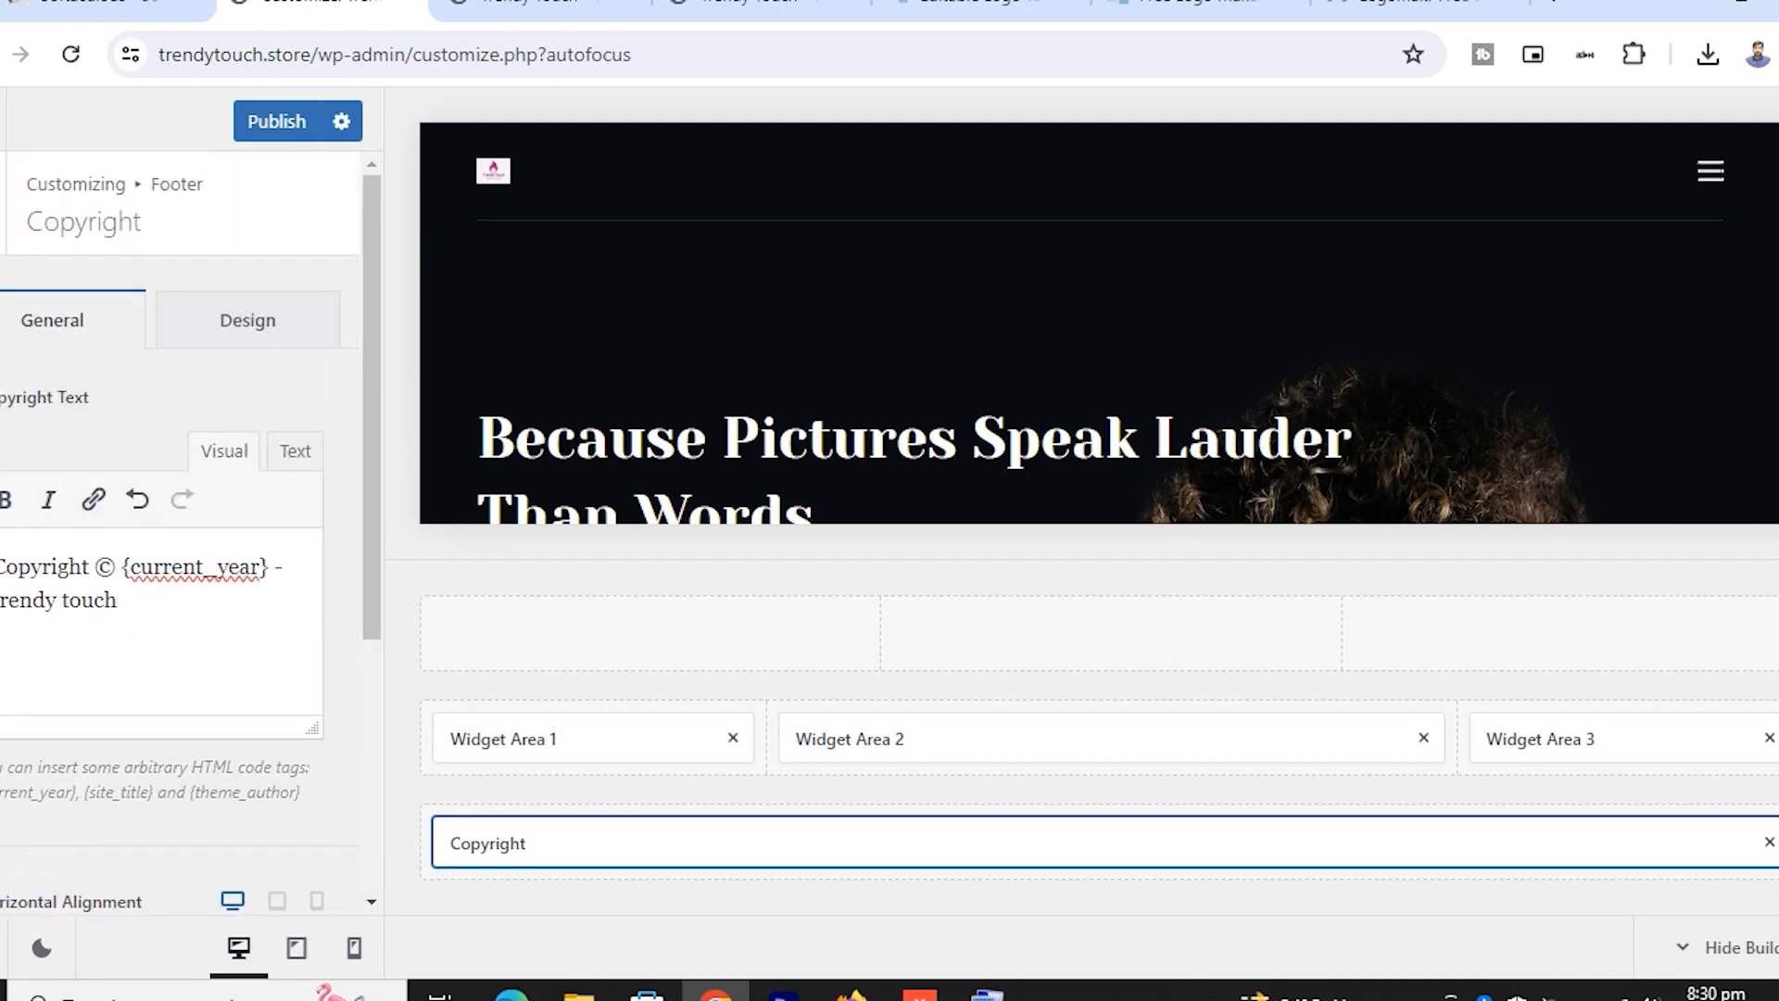
click(2, 202)
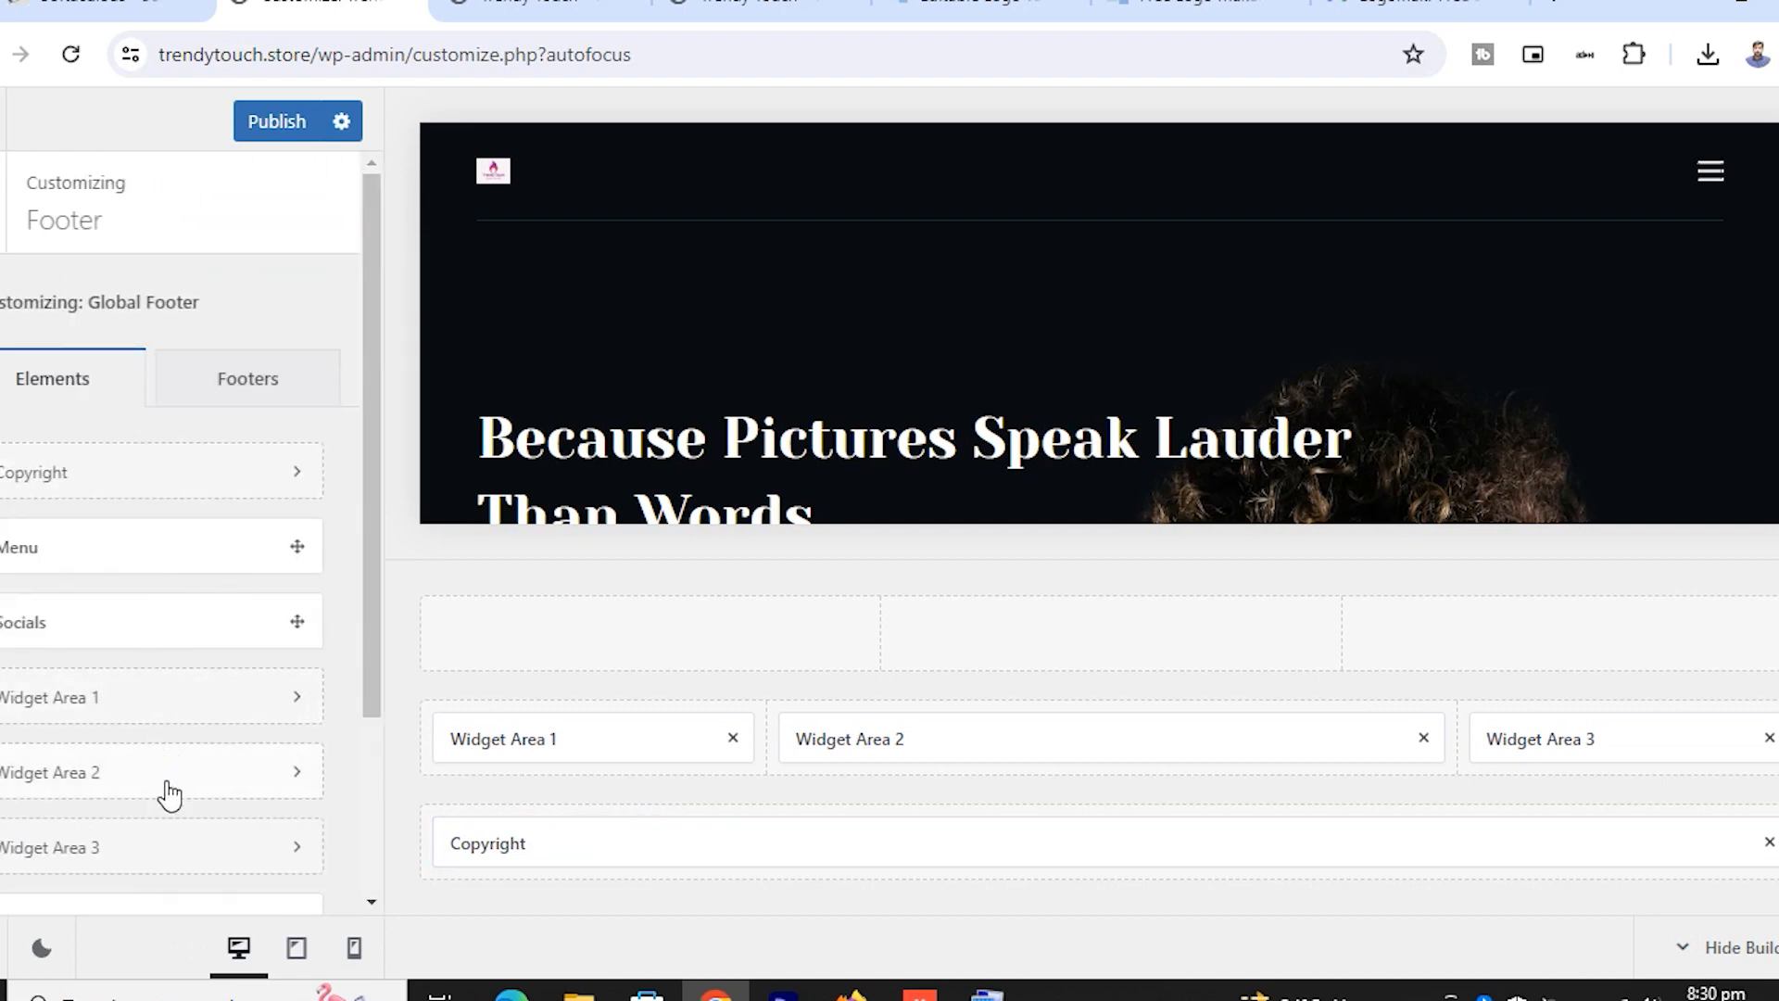
Look over Widget Area 1 and Widget Area 3, returning to the footer elements list each time
scroll(170, 774, down, 3)
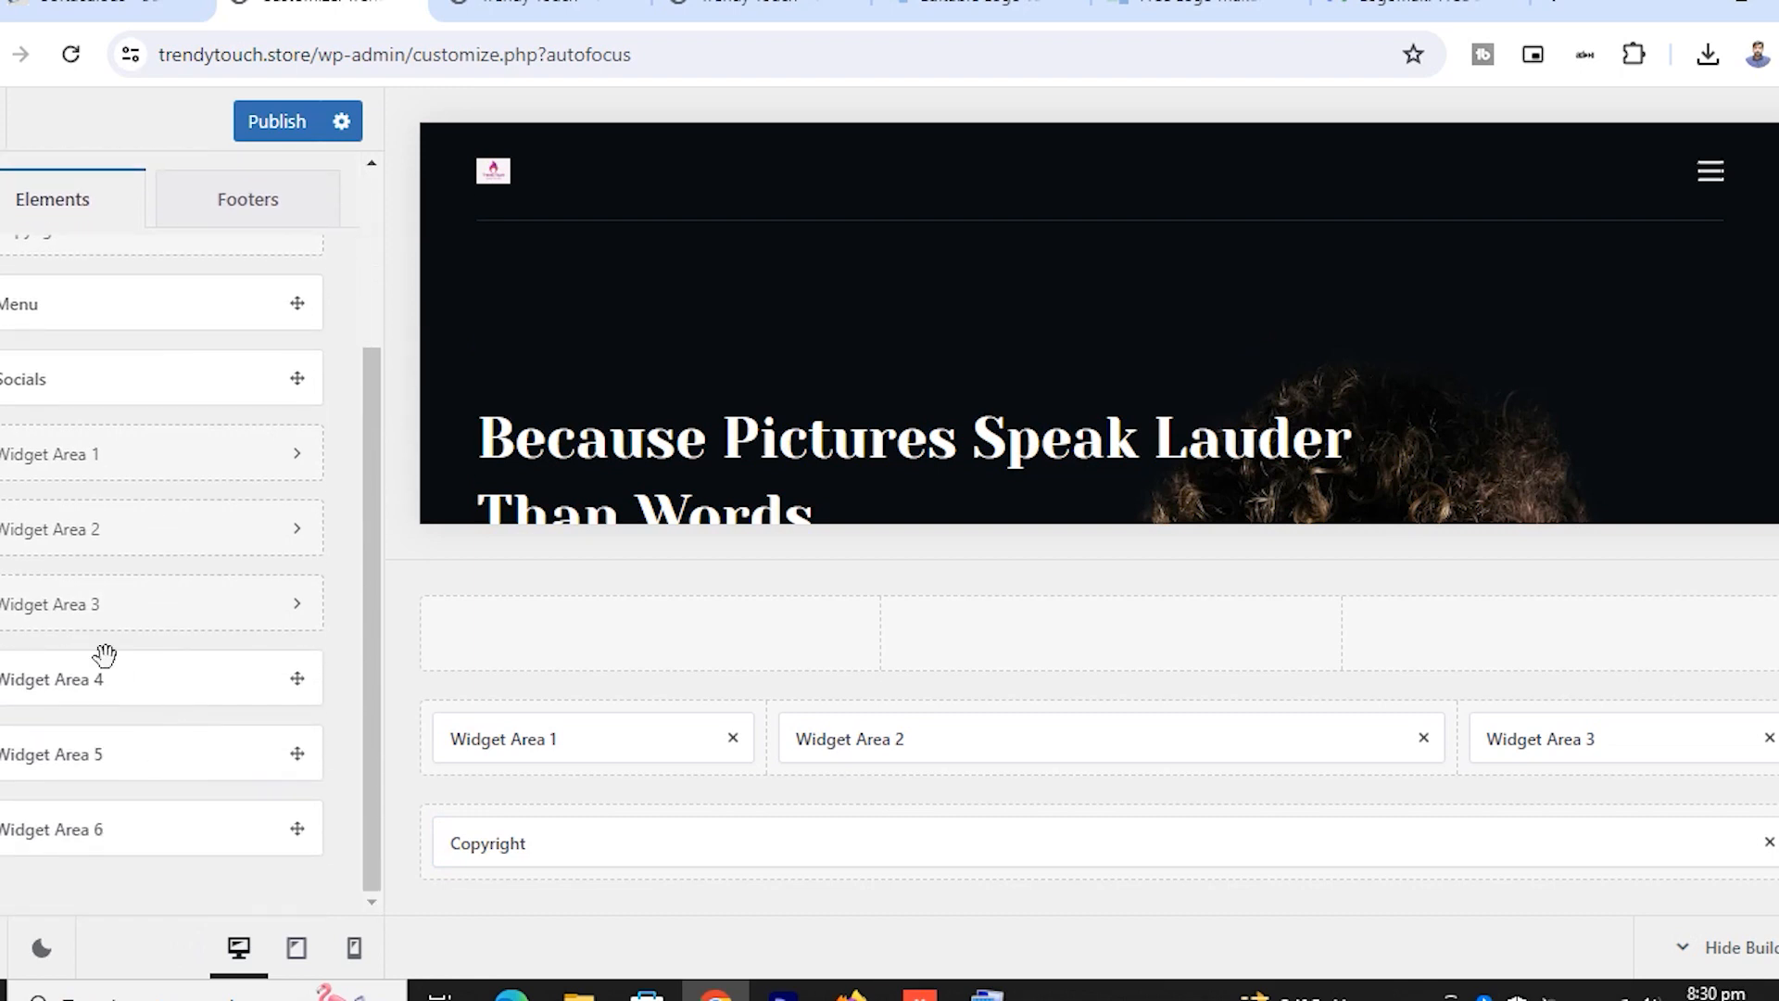
scroll(147, 725, up, 3)
click(163, 699)
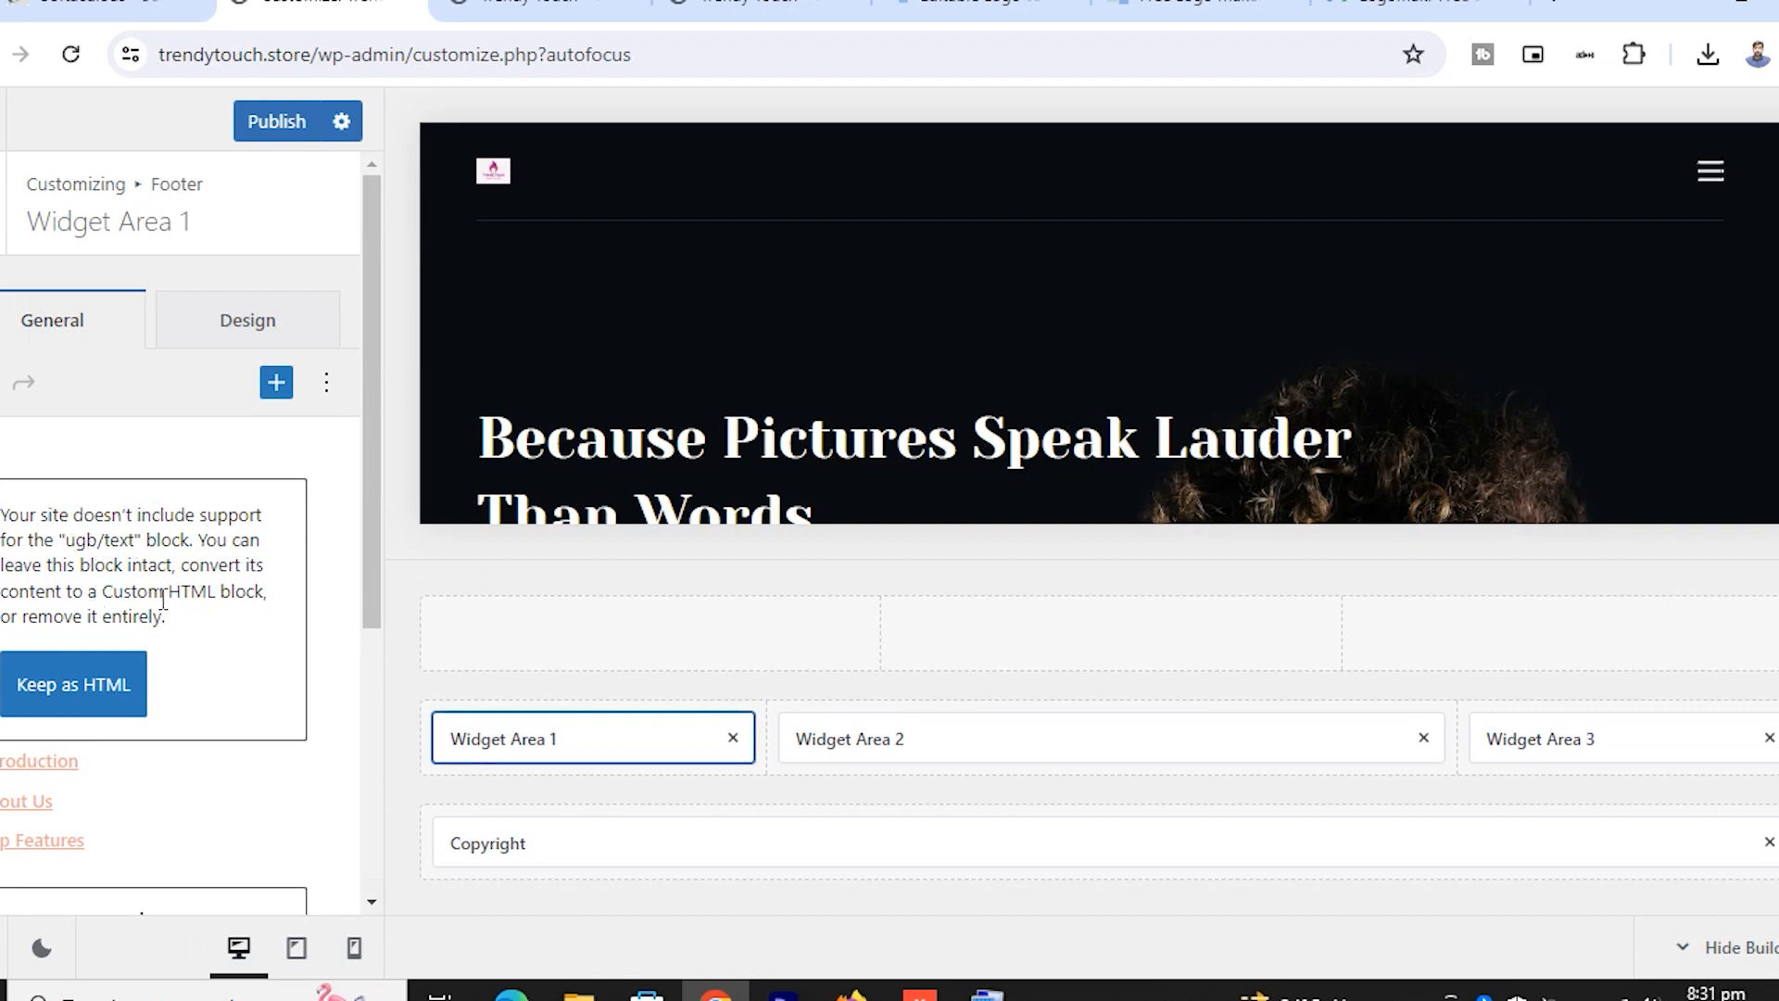
click(0, 204)
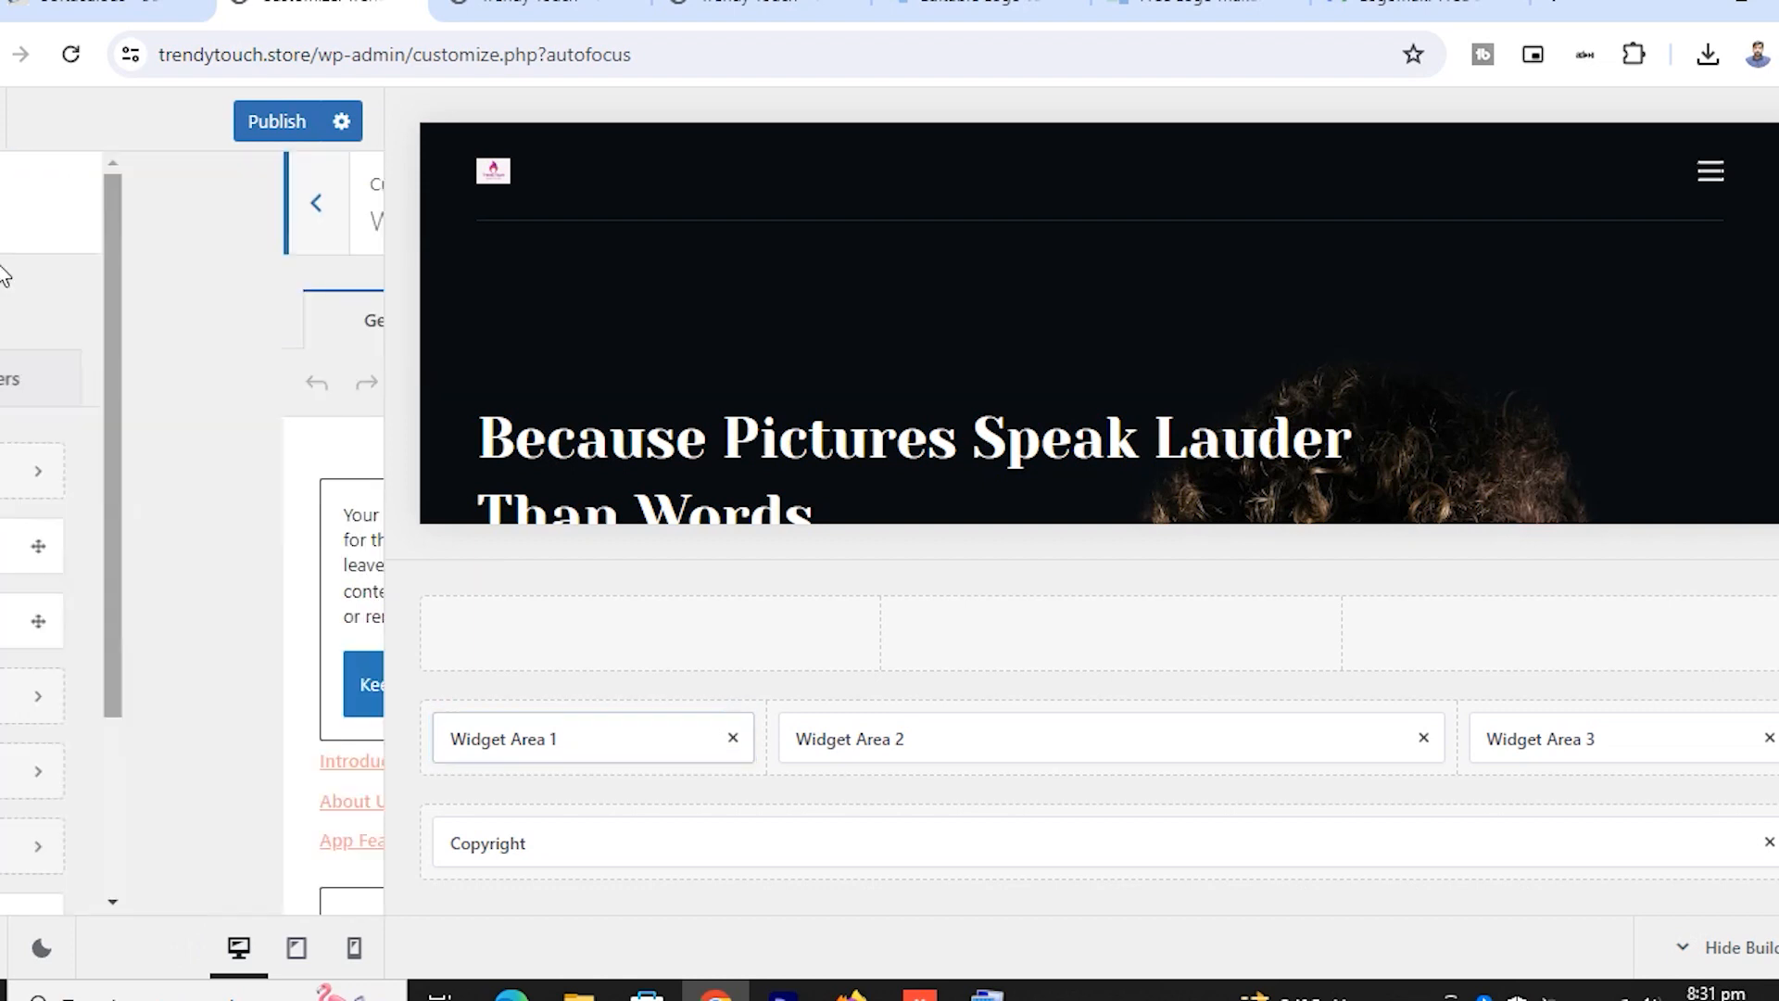
scroll(228, 760, down, 3)
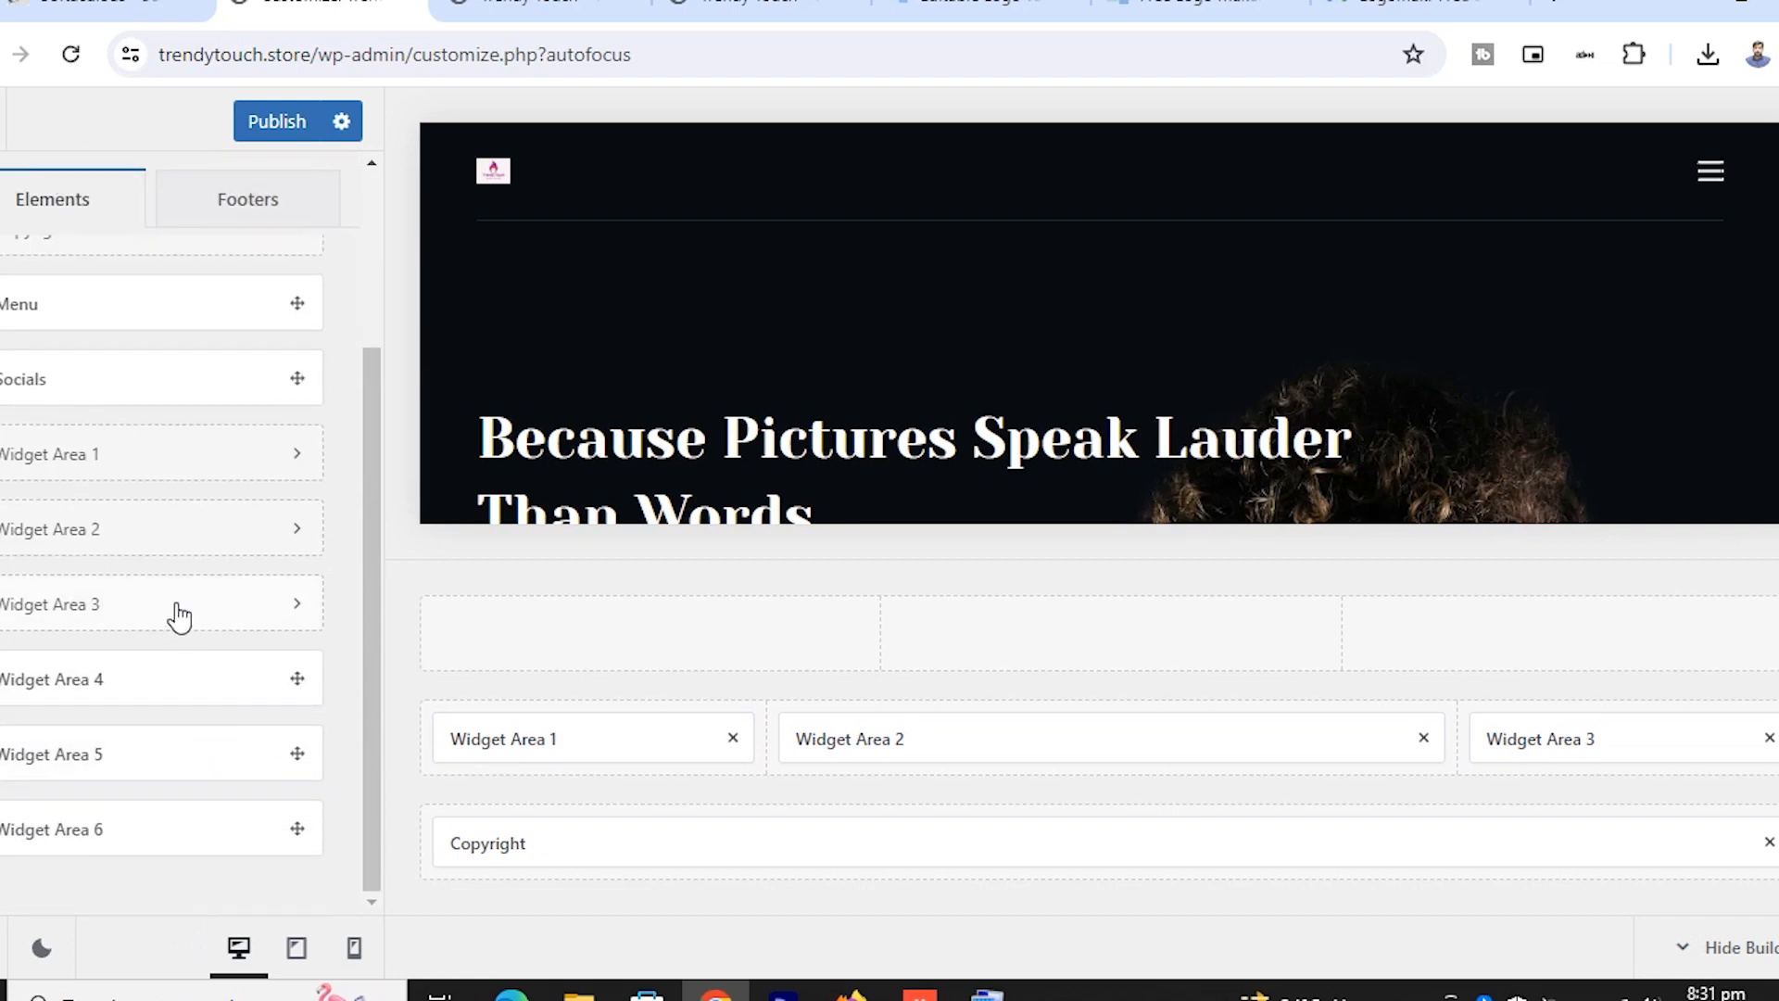
click(178, 615)
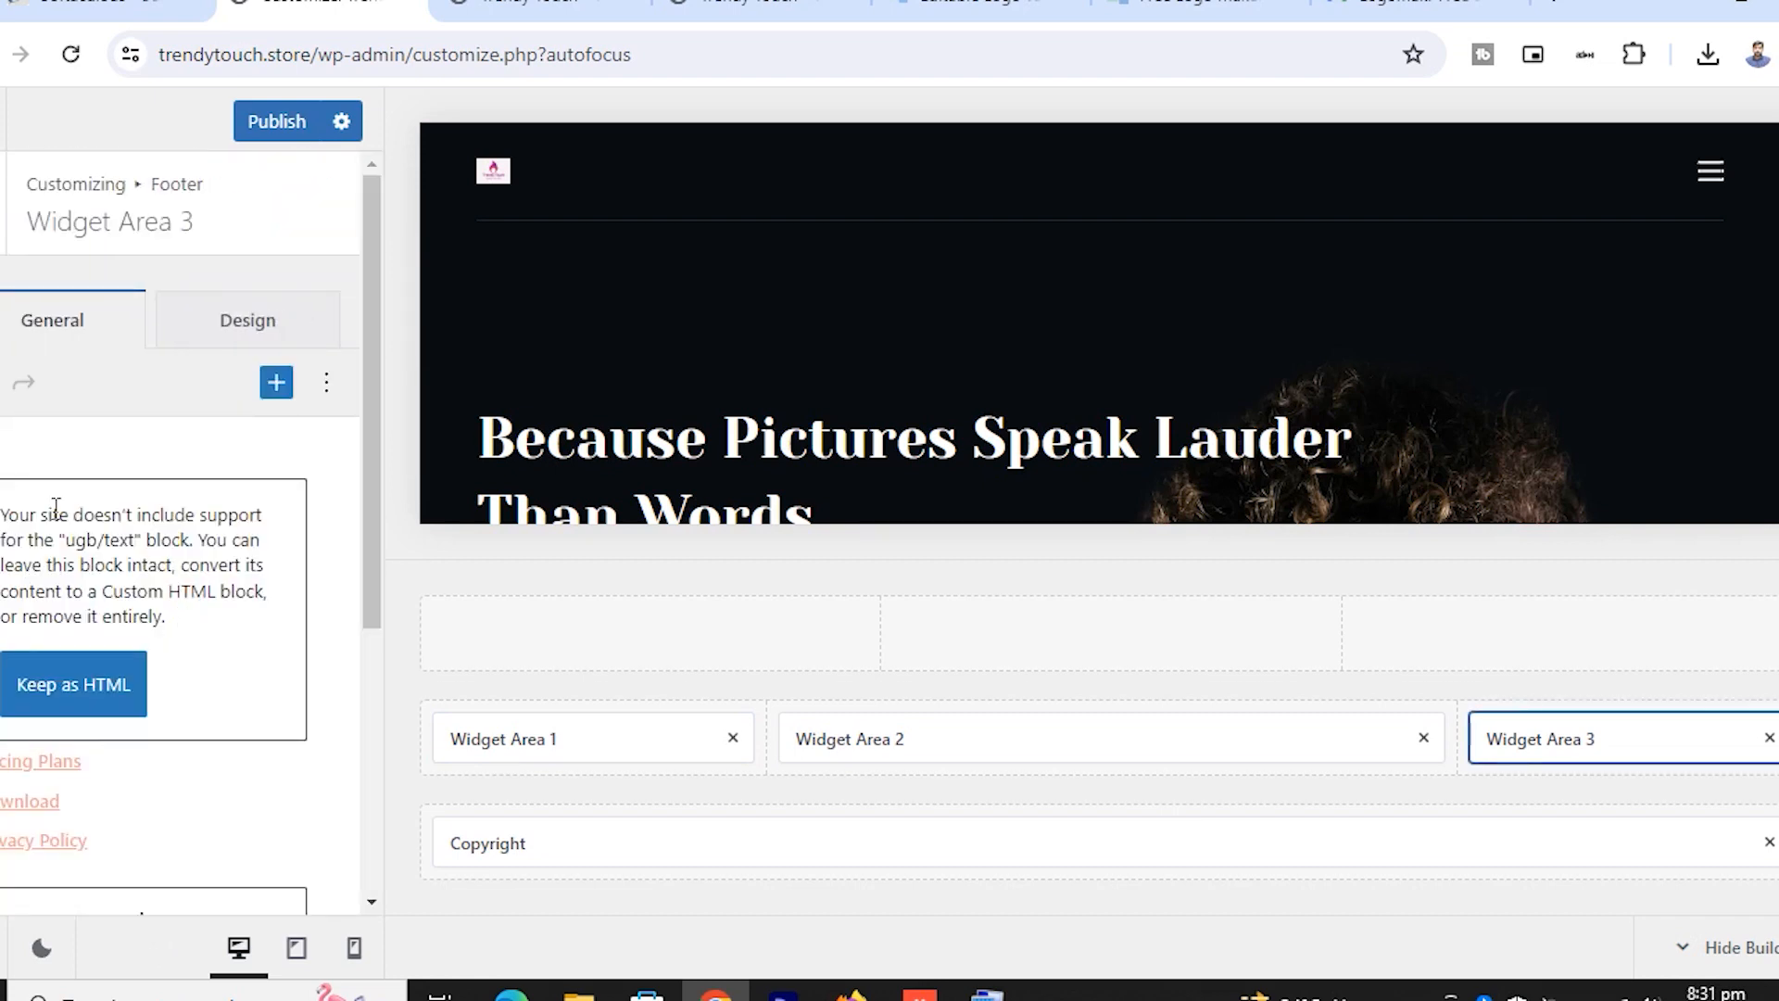
click(2, 203)
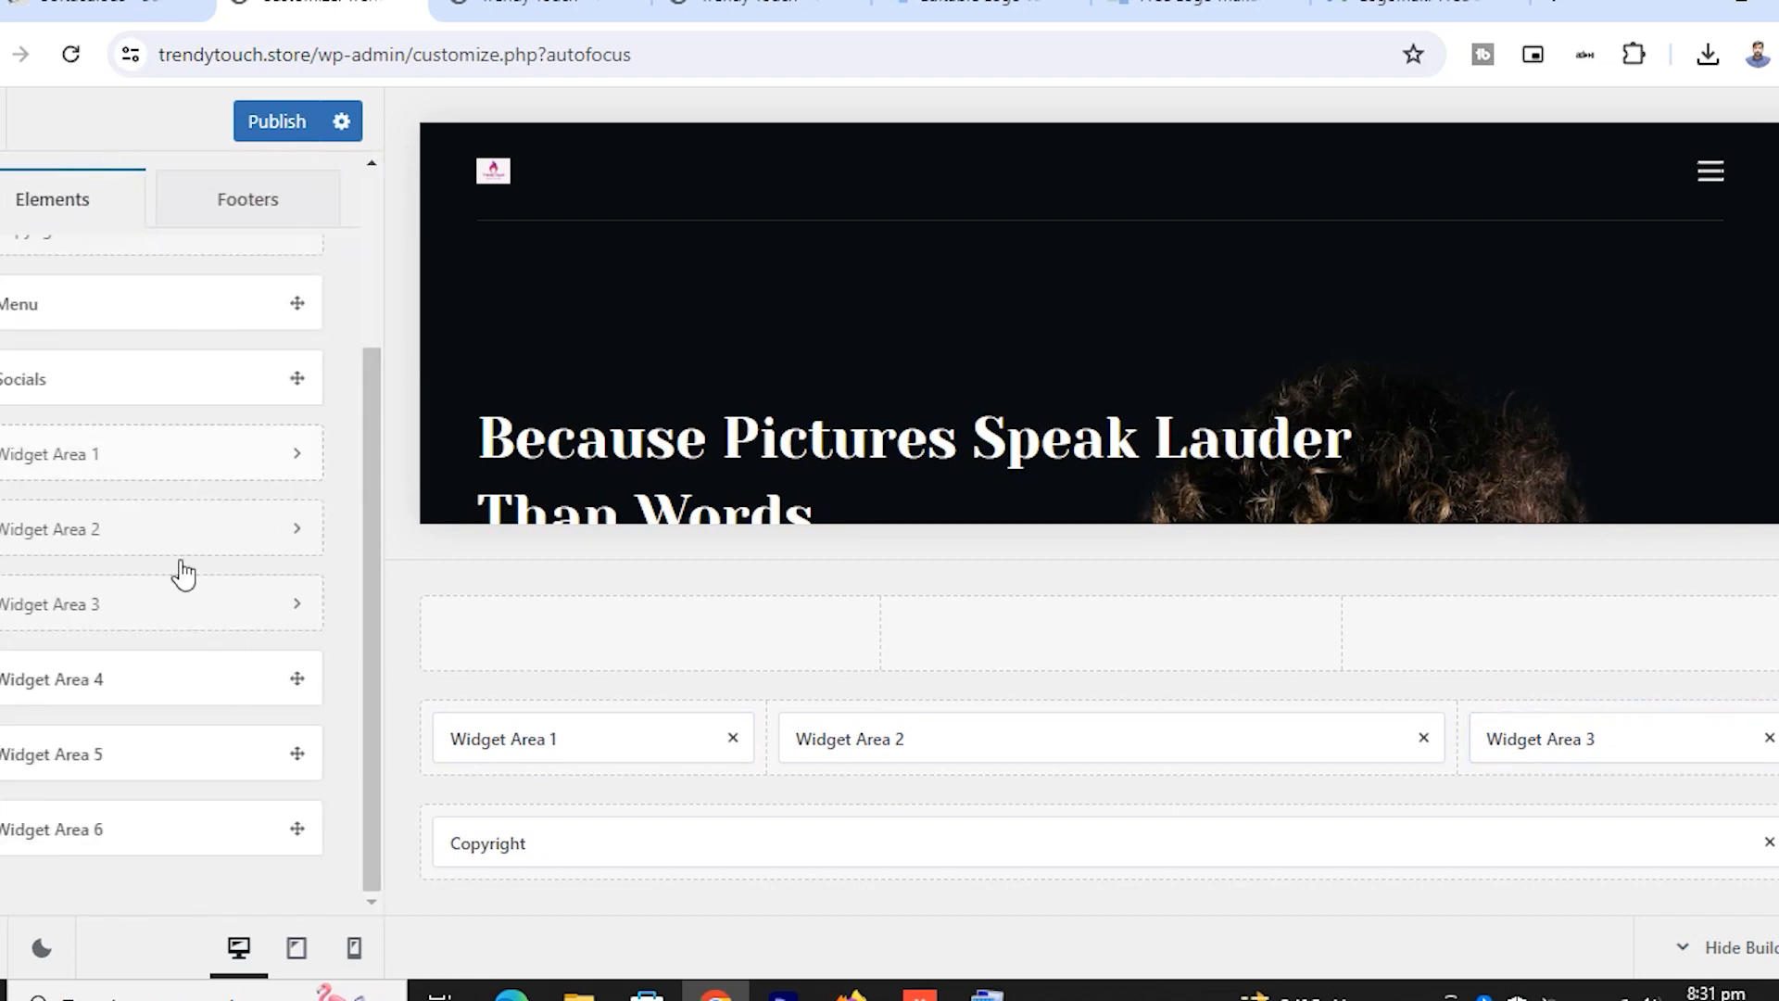
scroll(262, 717, up, 3)
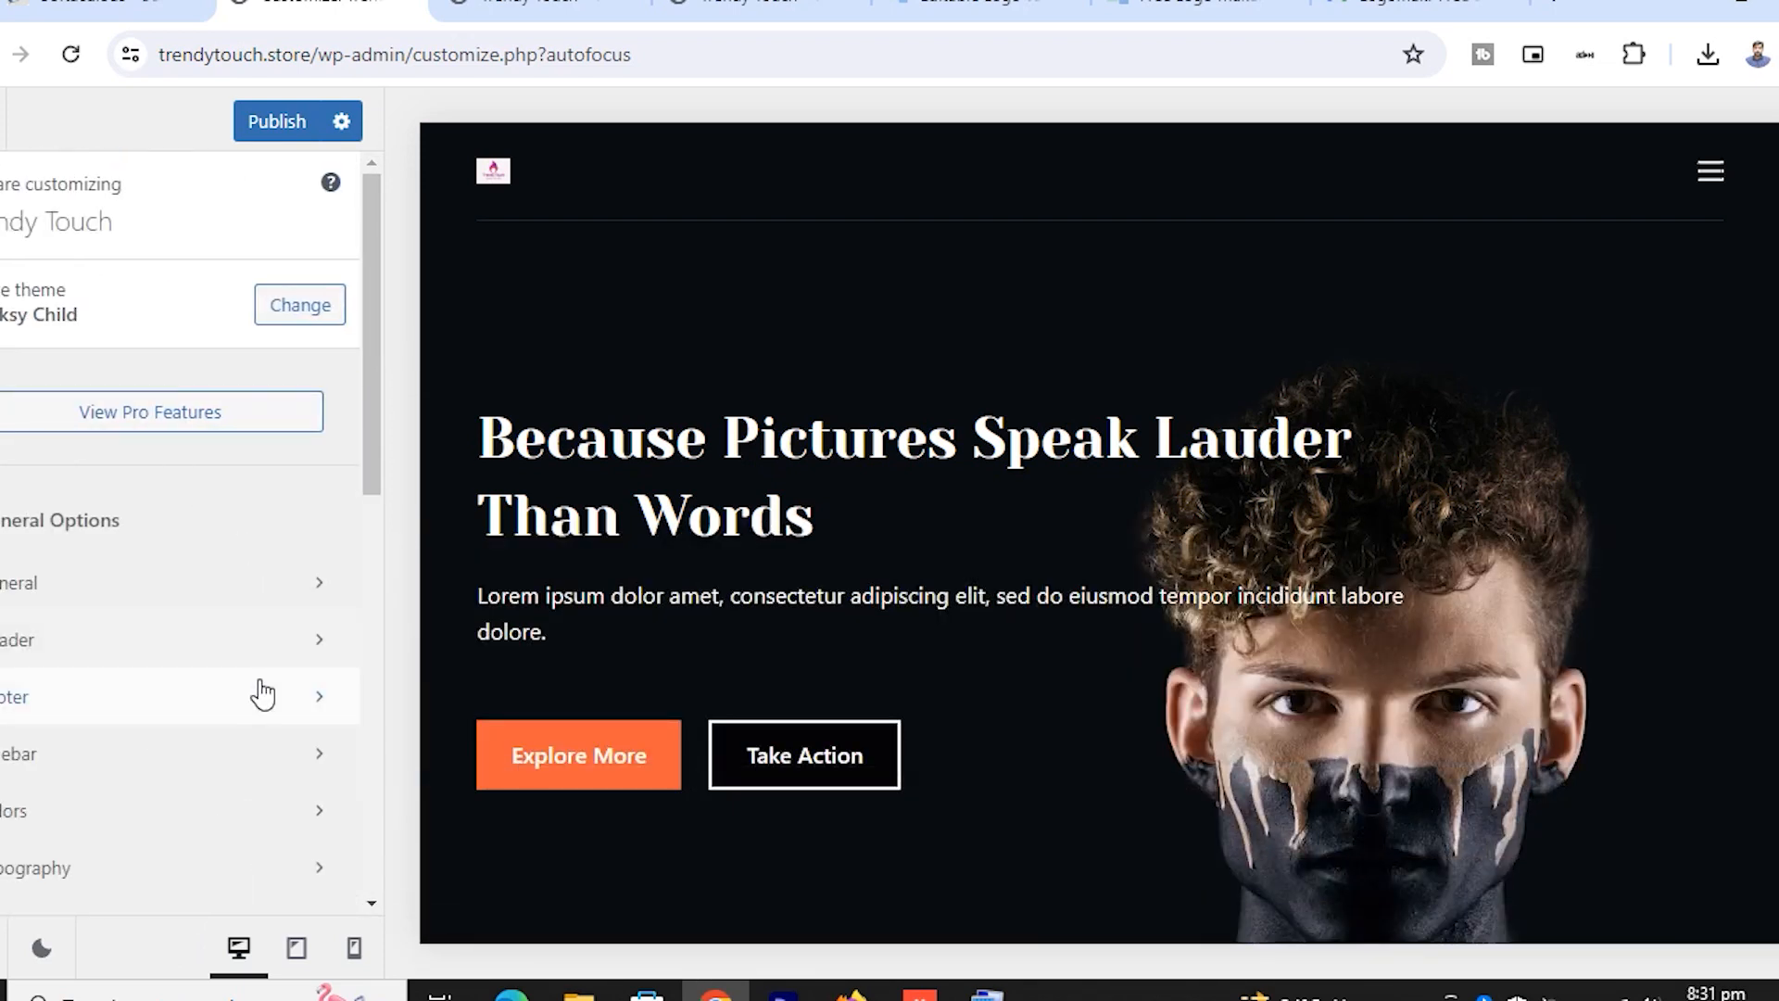
click(141, 776)
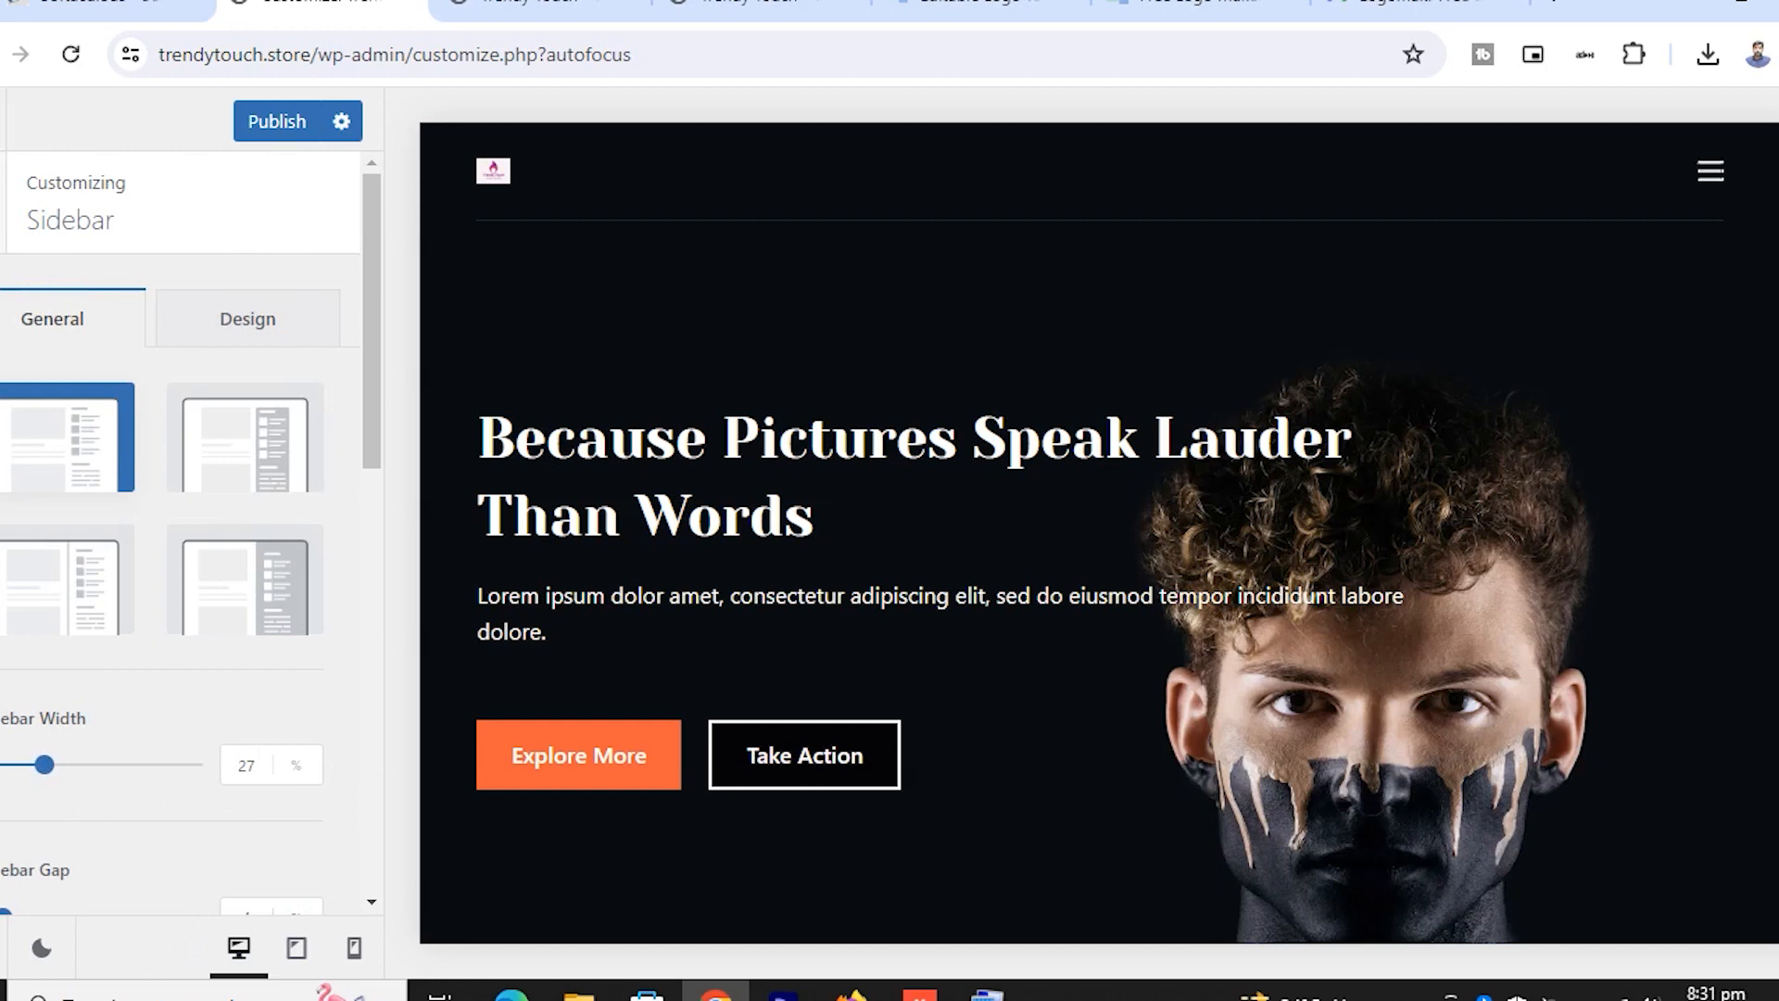
click(2, 204)
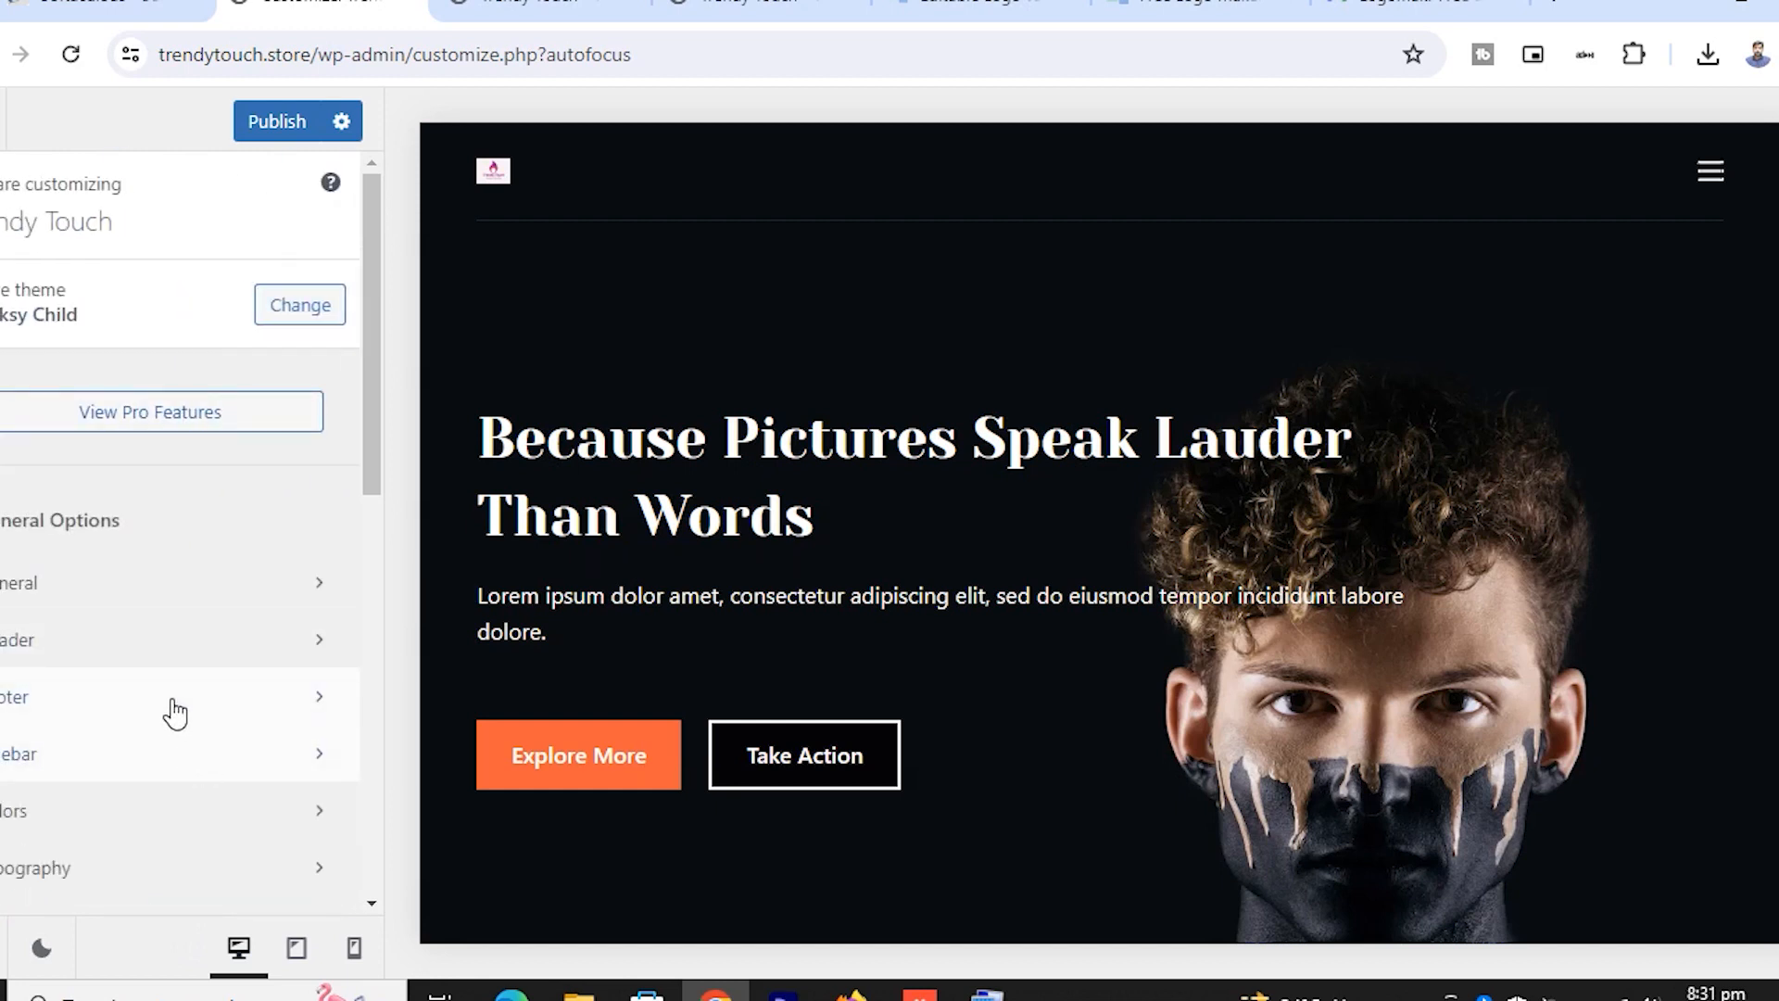
click(261, 761)
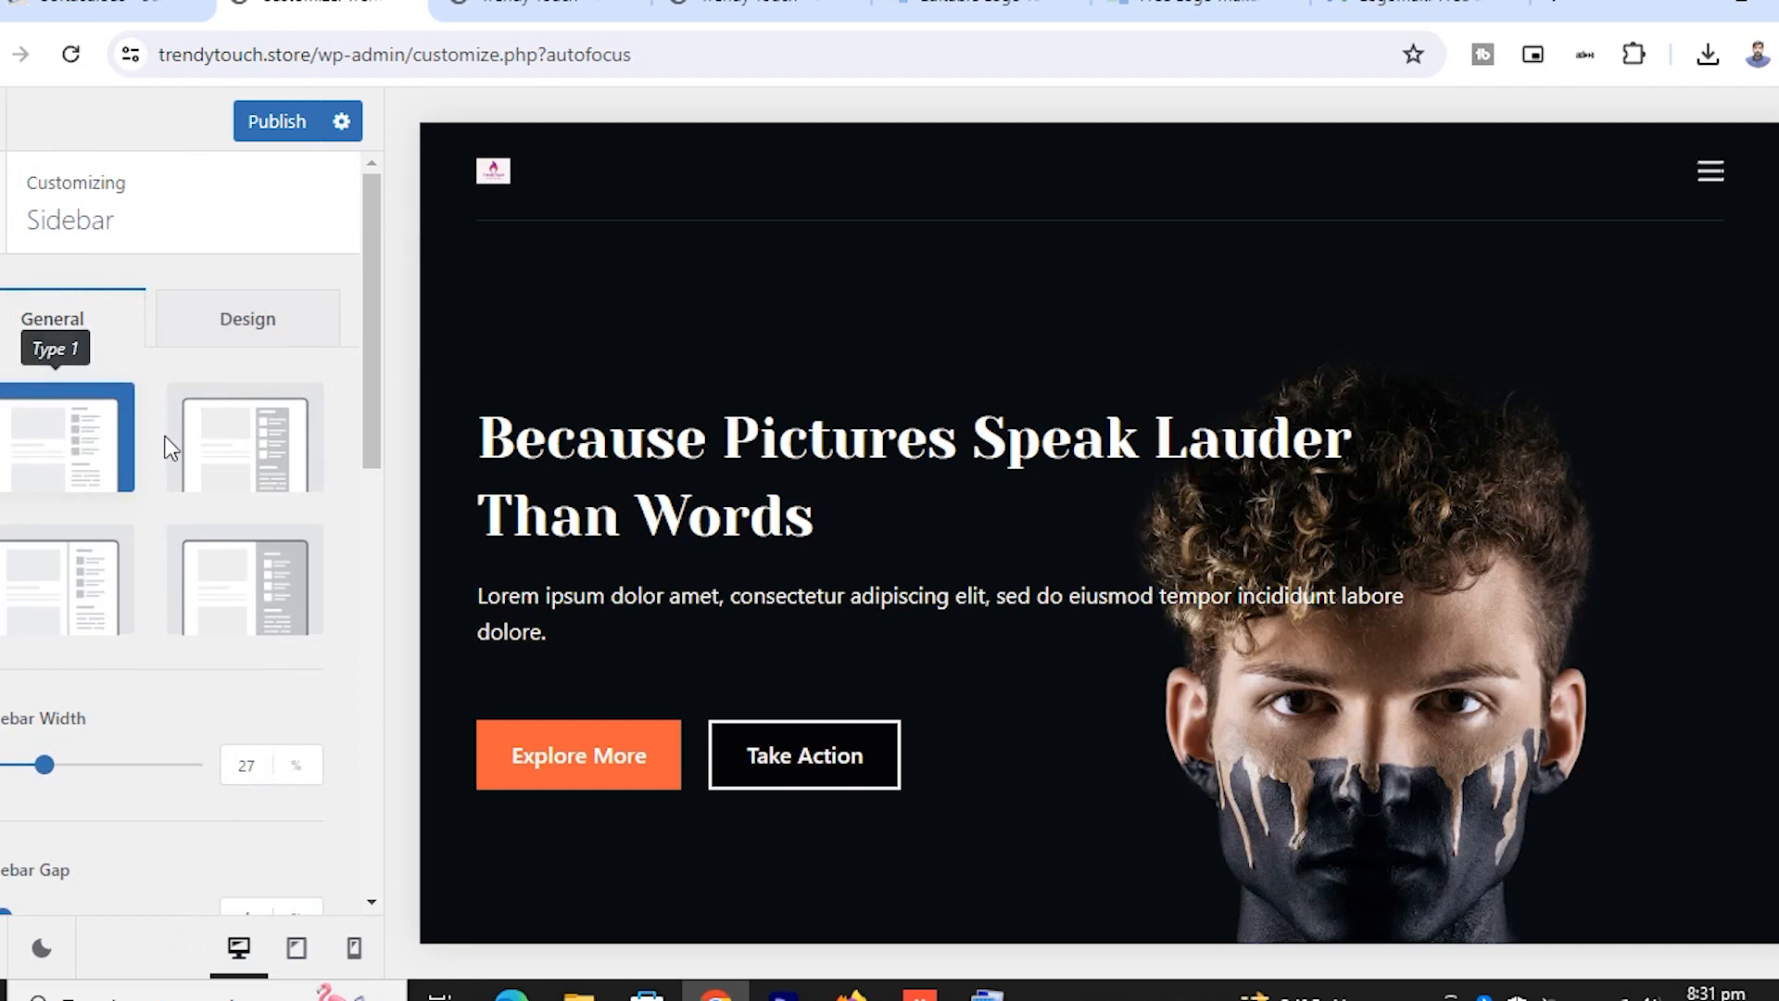
scroll(302, 475, down, 3)
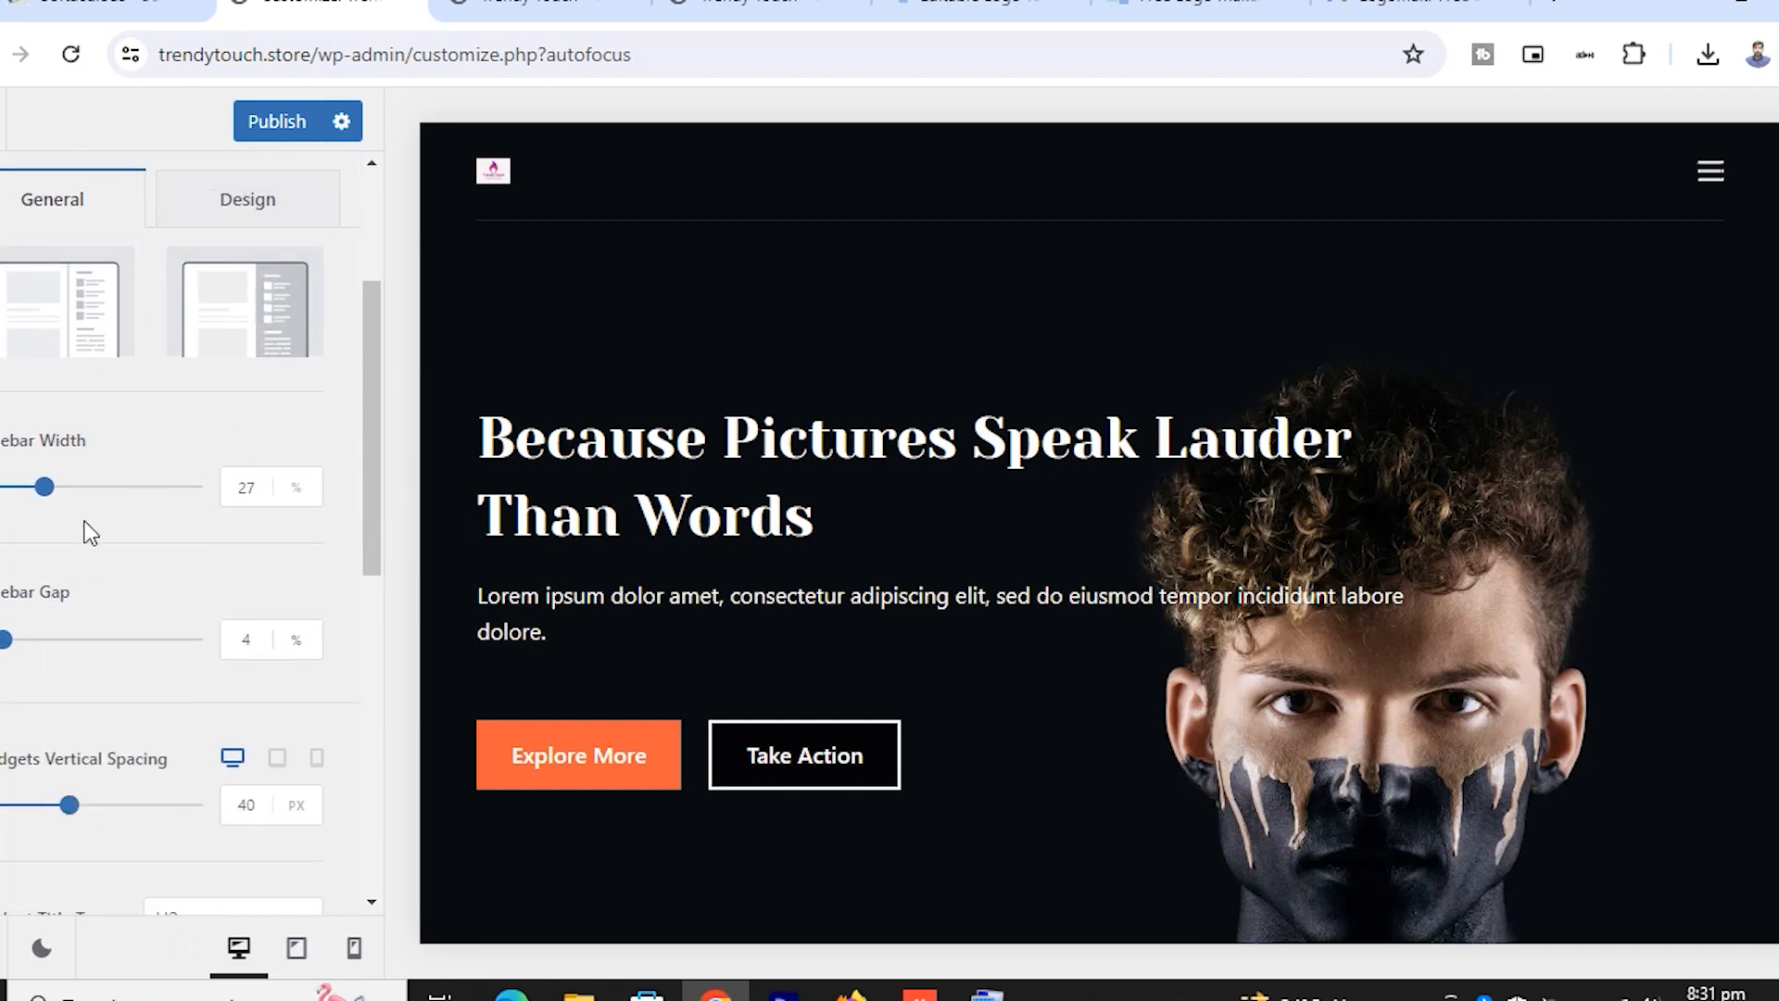
scroll(113, 614, down, 5)
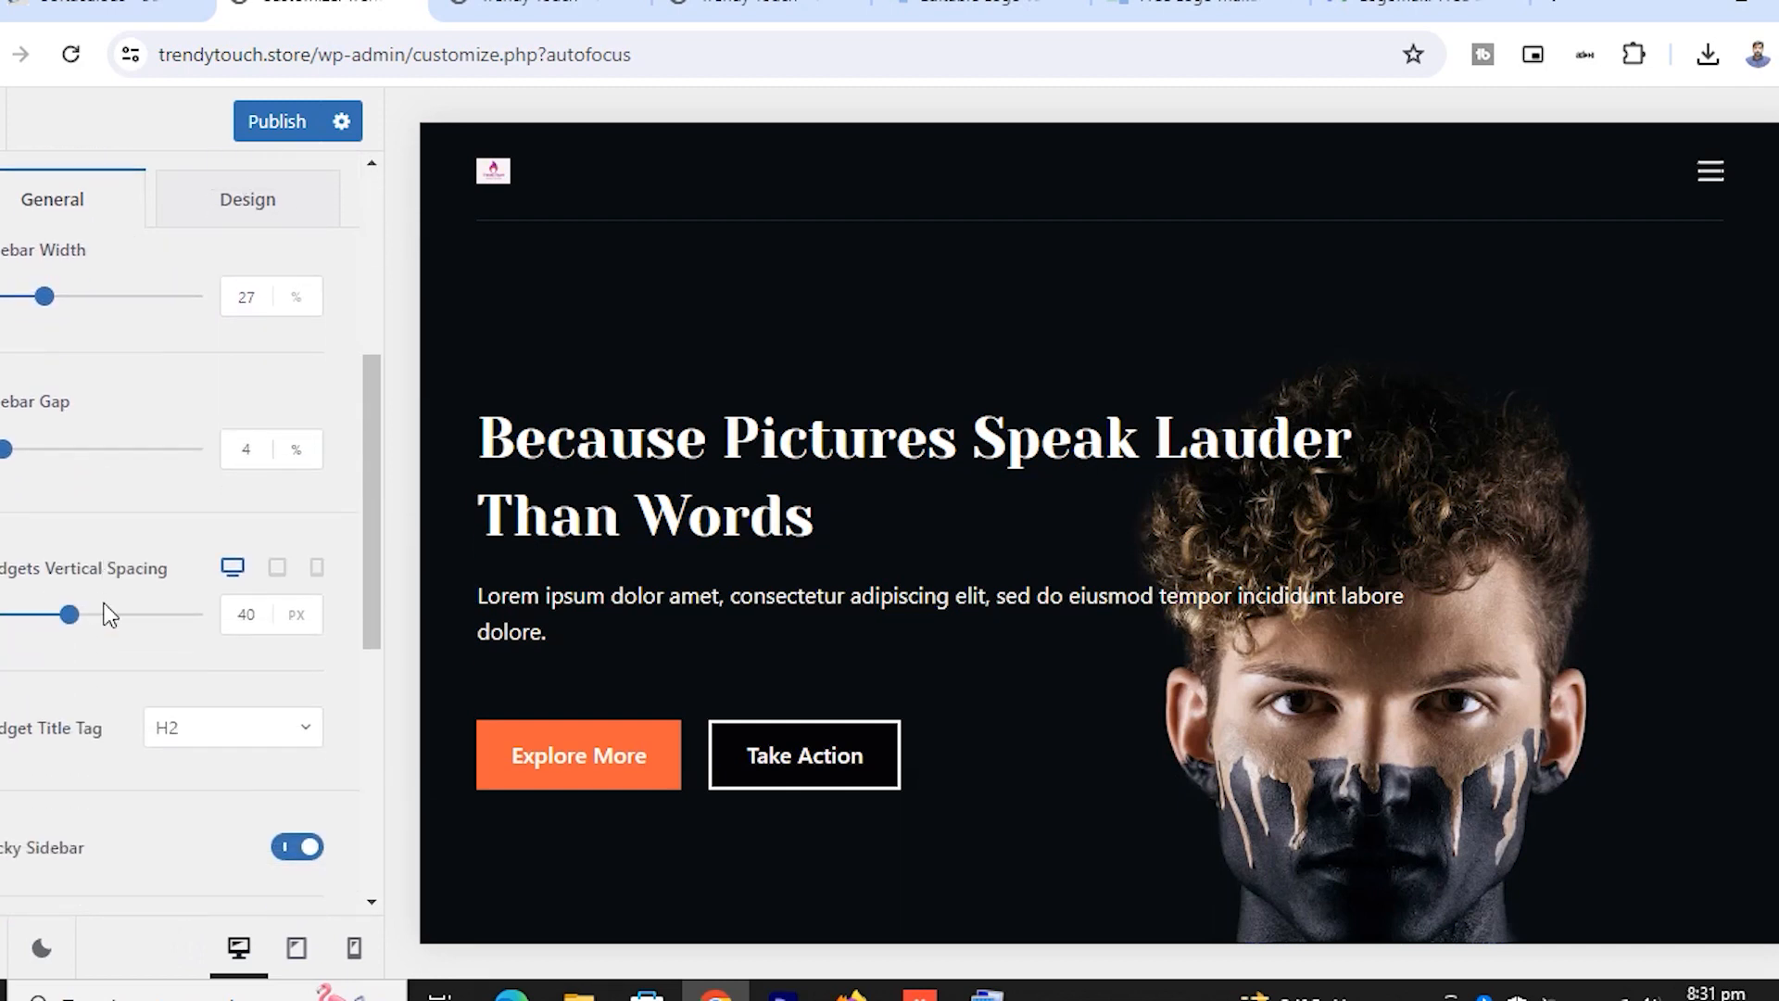
scroll(110, 615, up, 8)
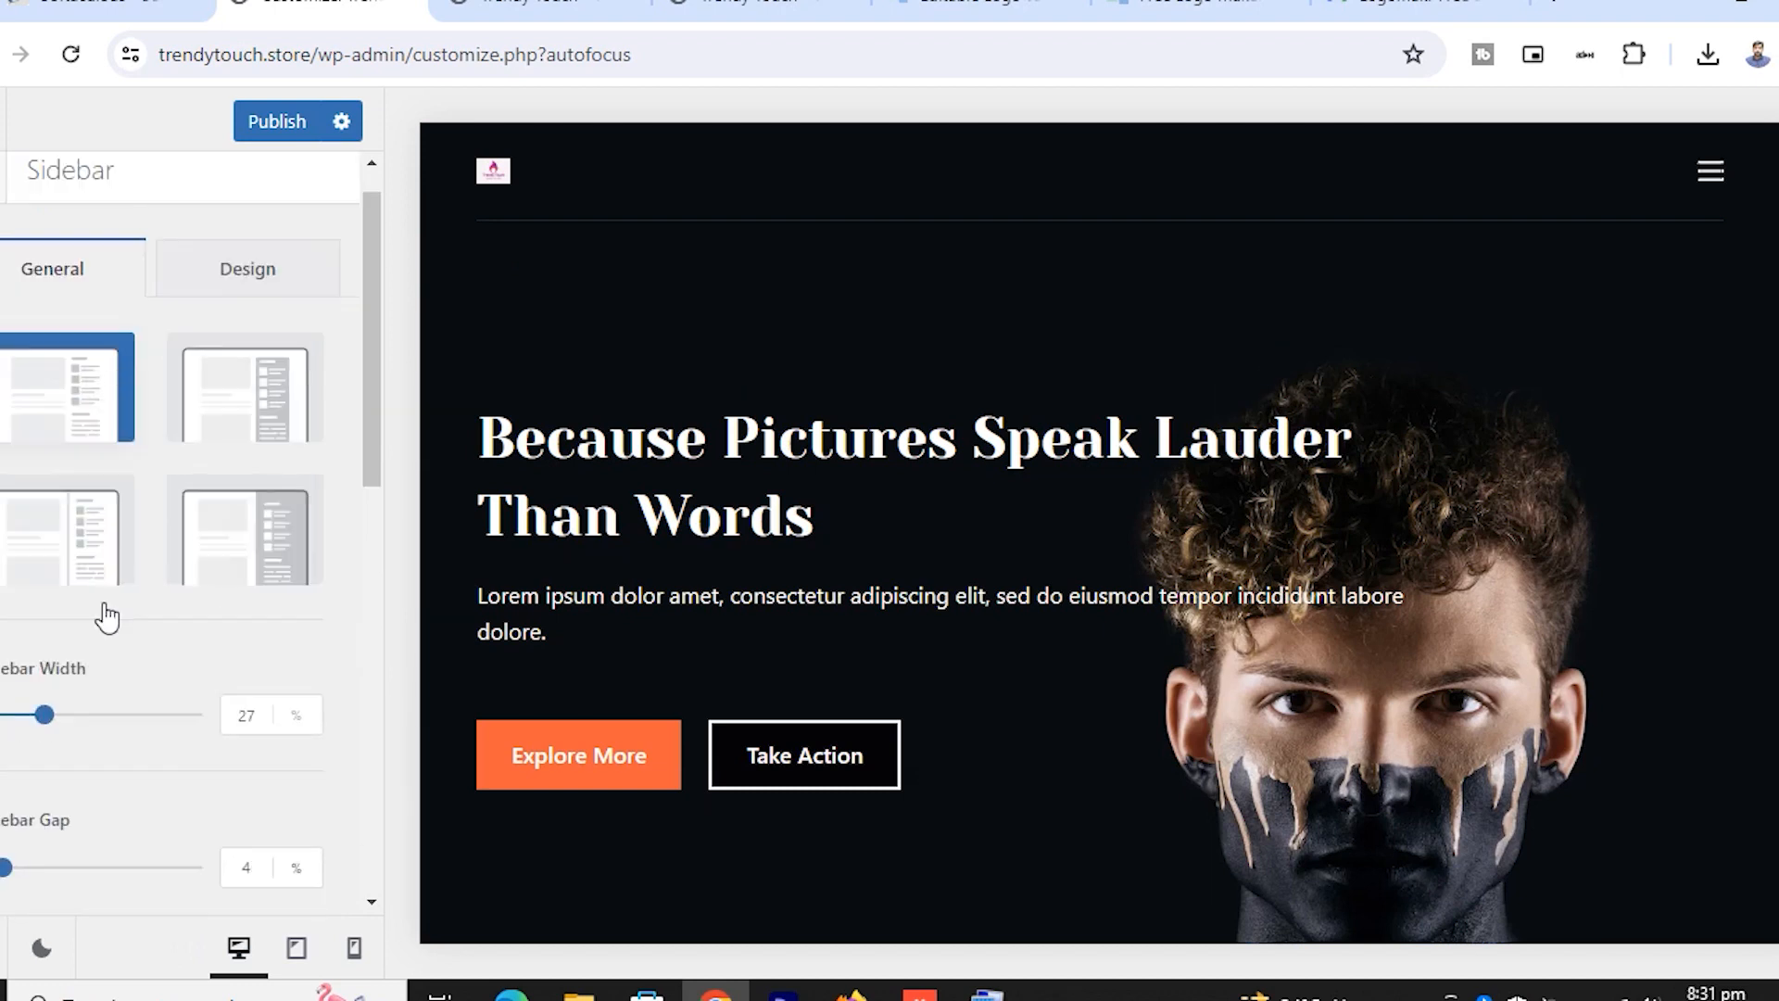
key(Escape)
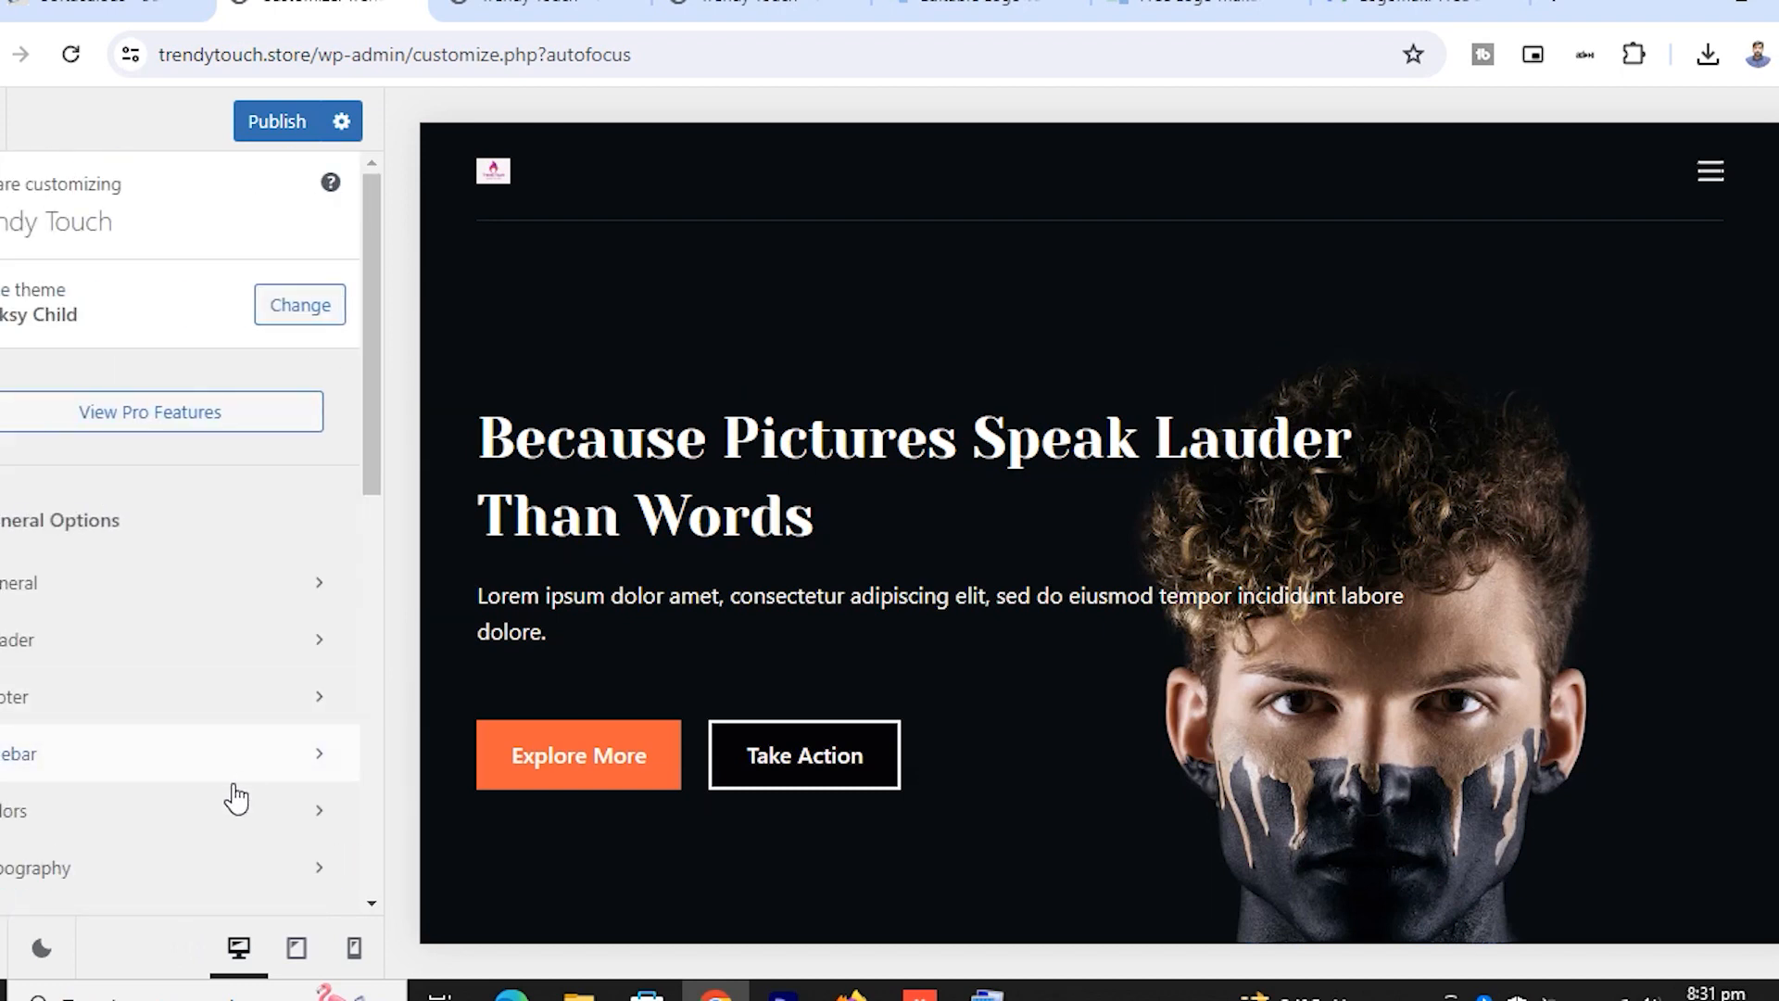
click(151, 829)
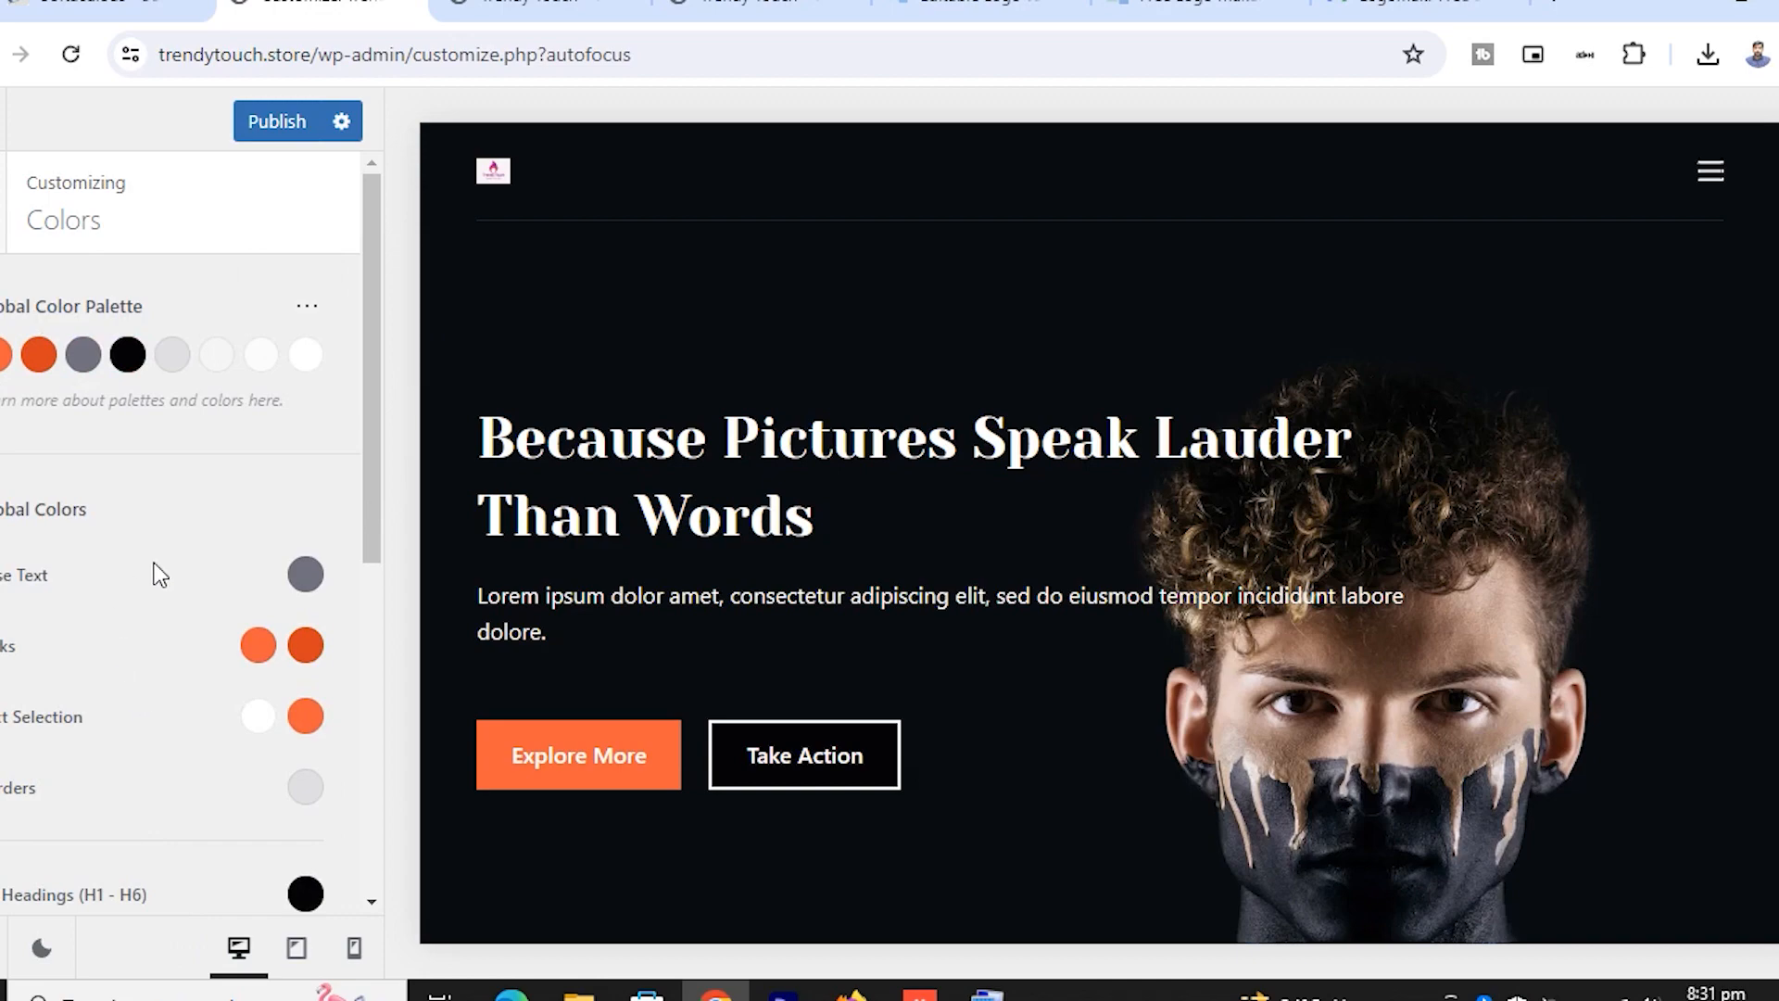
scroll(996, 575, down, 8)
scroll(995, 573, up, 7)
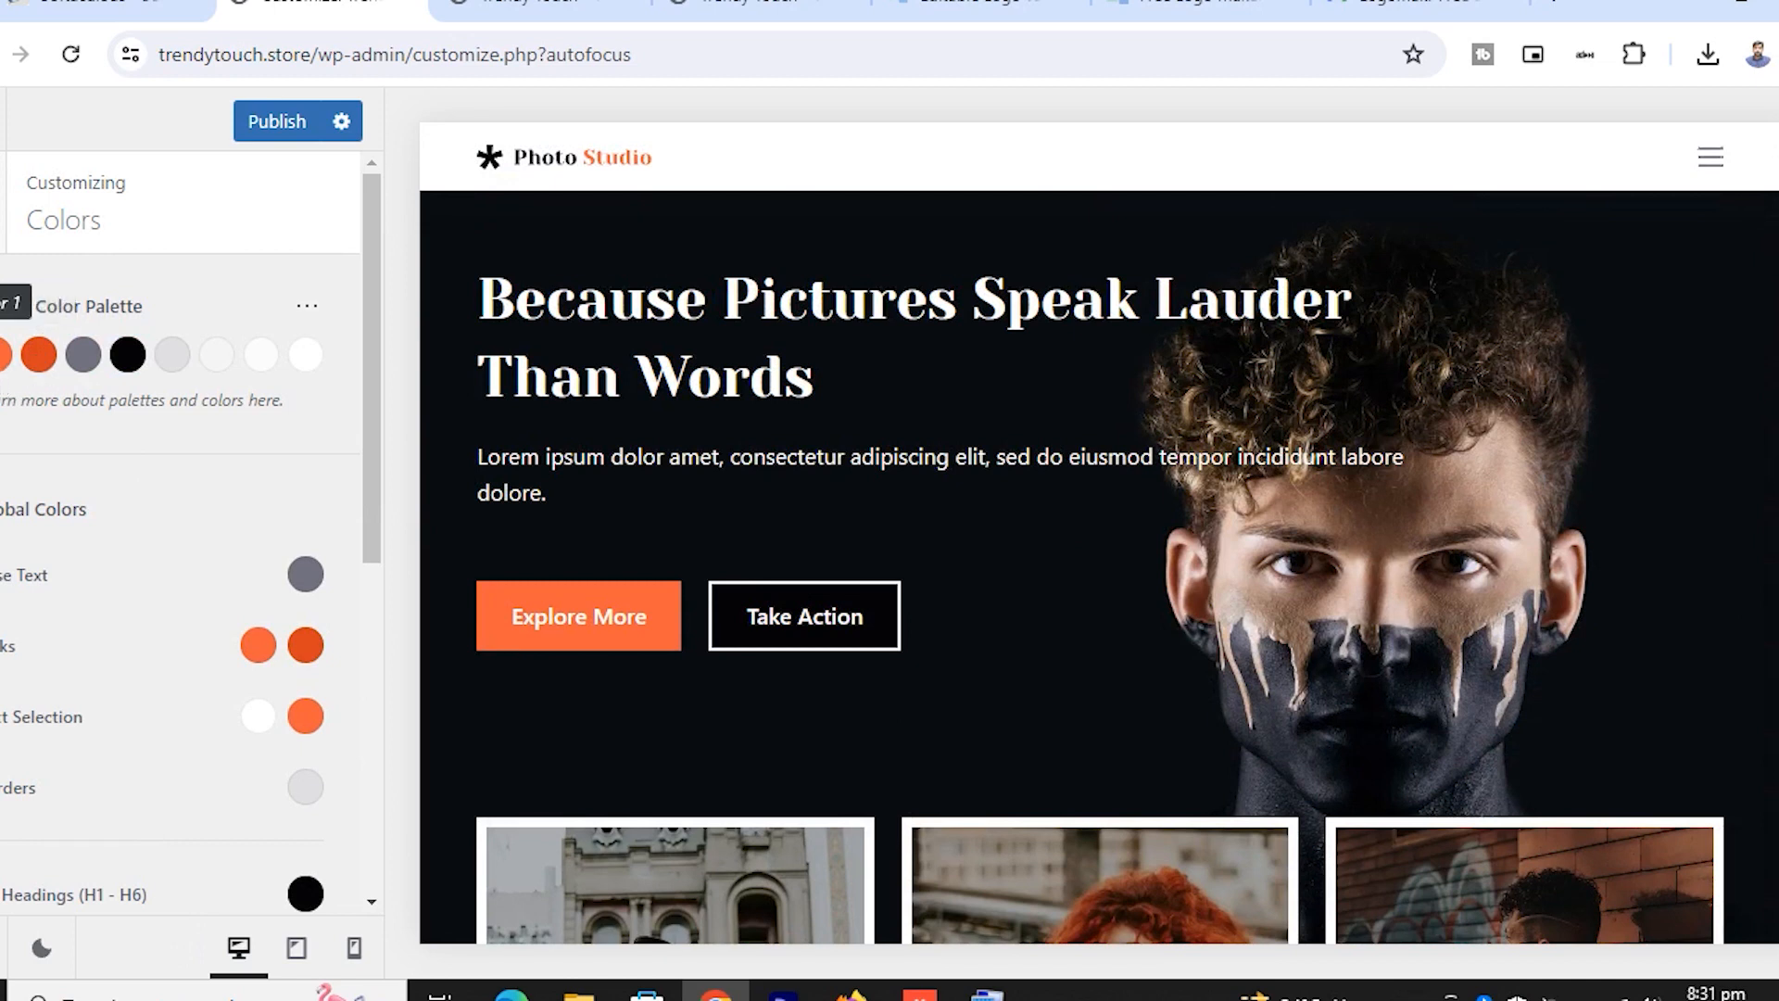
scroll(173, 630, down, 1)
scroll(175, 654, up, 1)
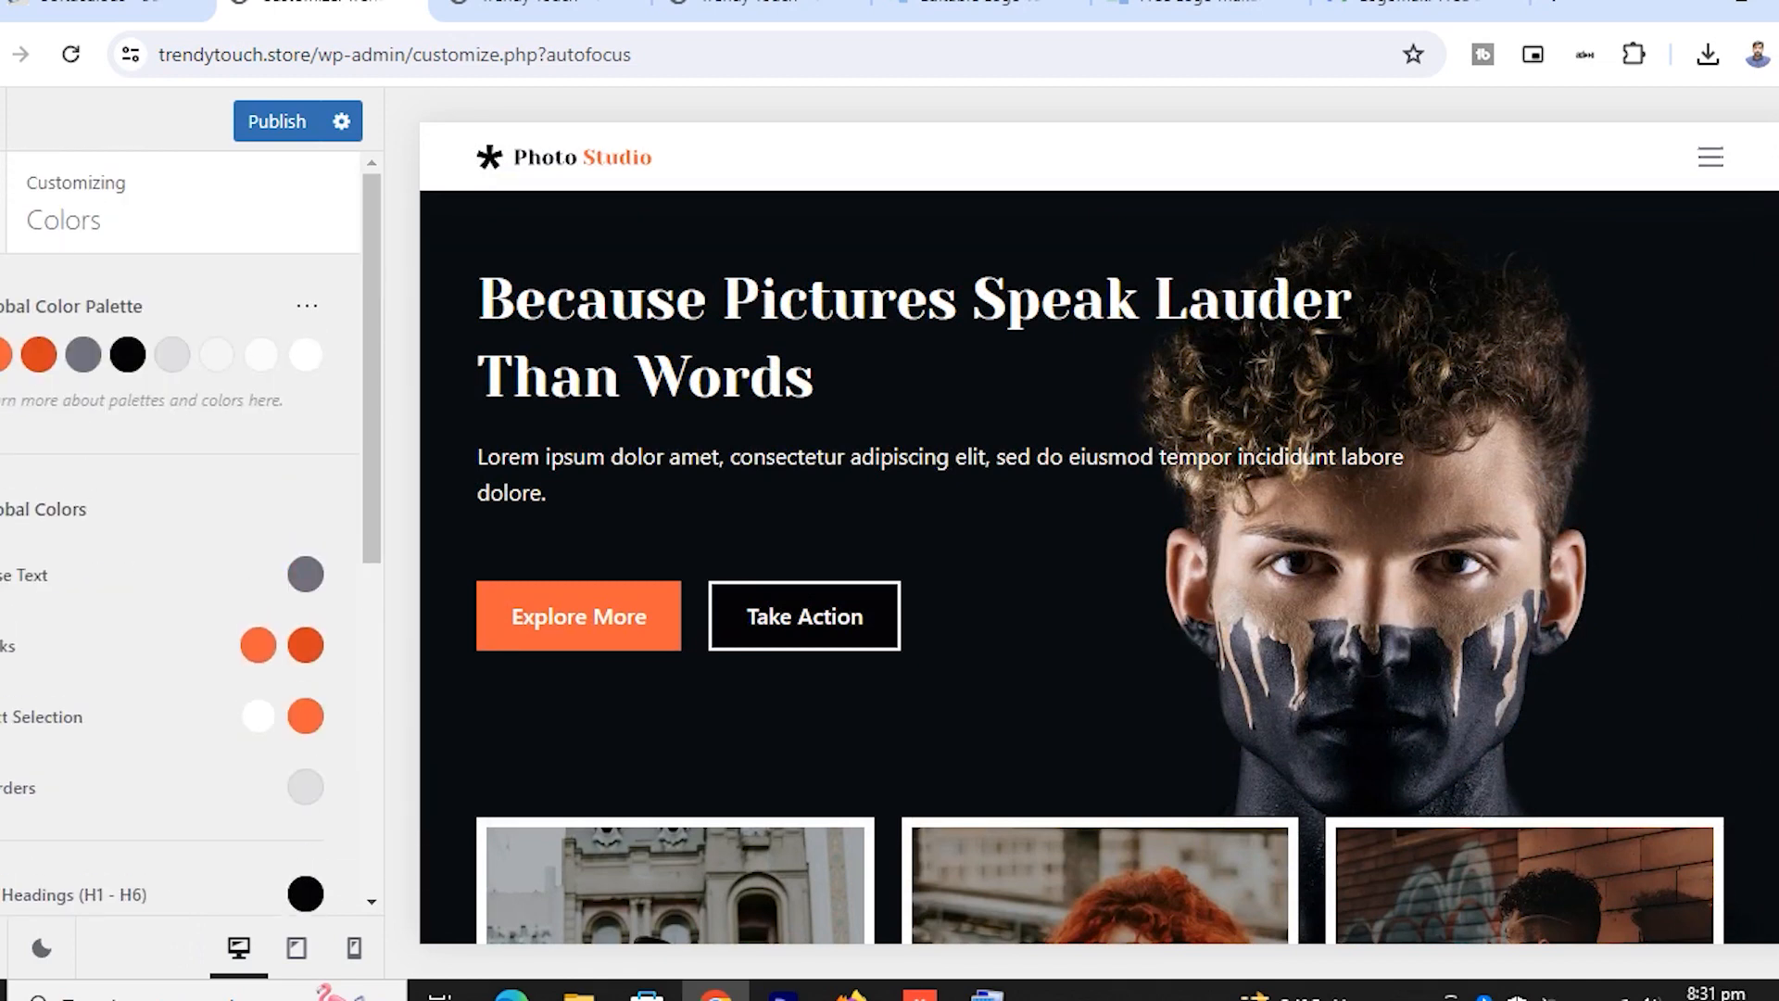
click(1, 200)
scroll(111, 738, down, 2)
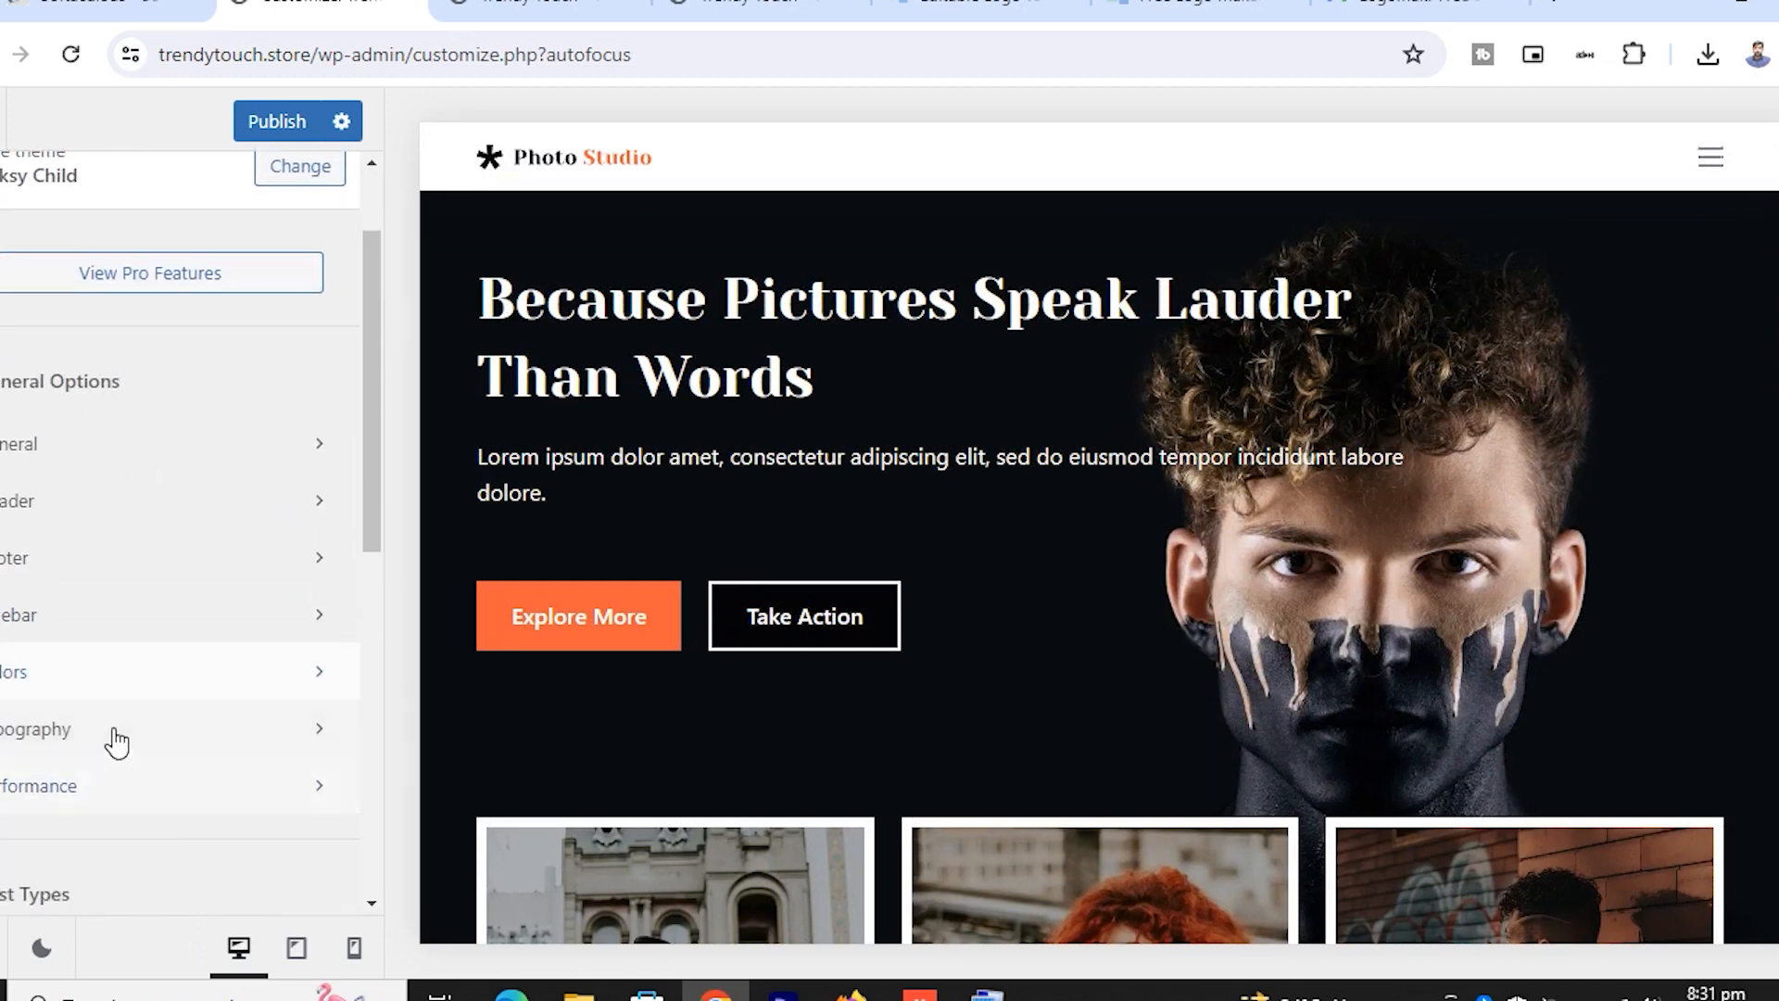
Switch Performance's Dynamic CSS Output from File to Inline, after a brief look at Typography
click(112, 735)
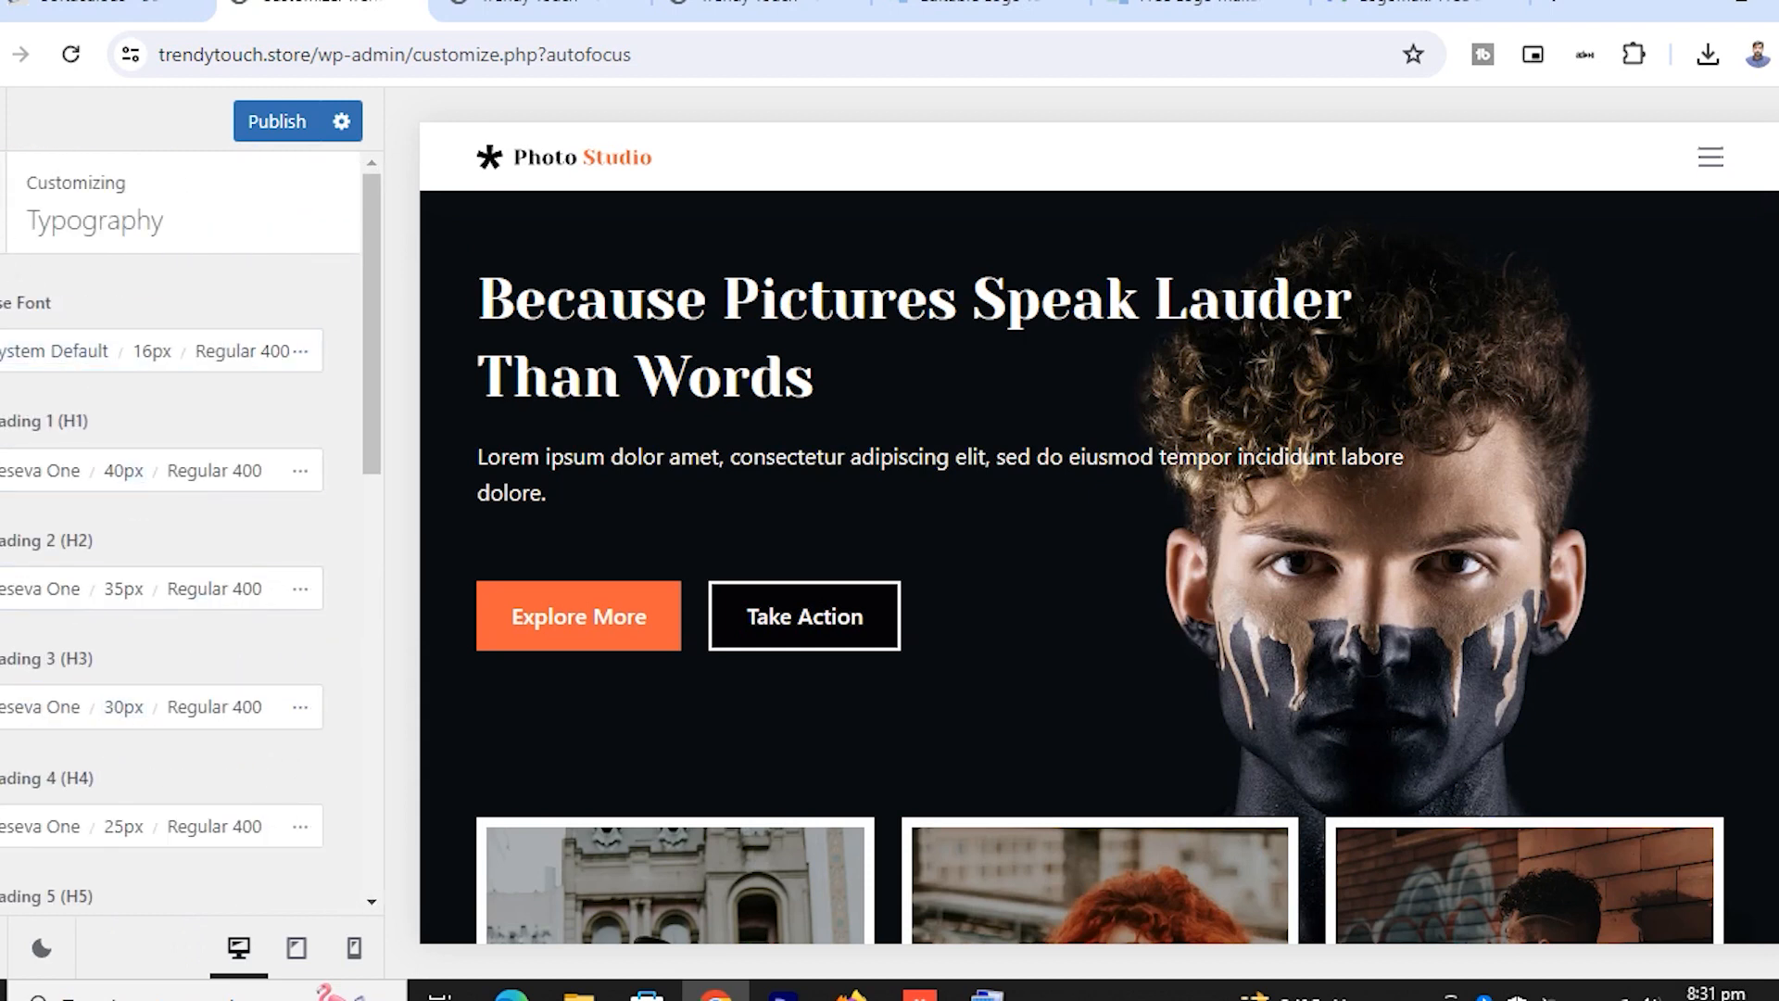
click(3, 199)
scroll(269, 667, down, 2)
click(178, 643)
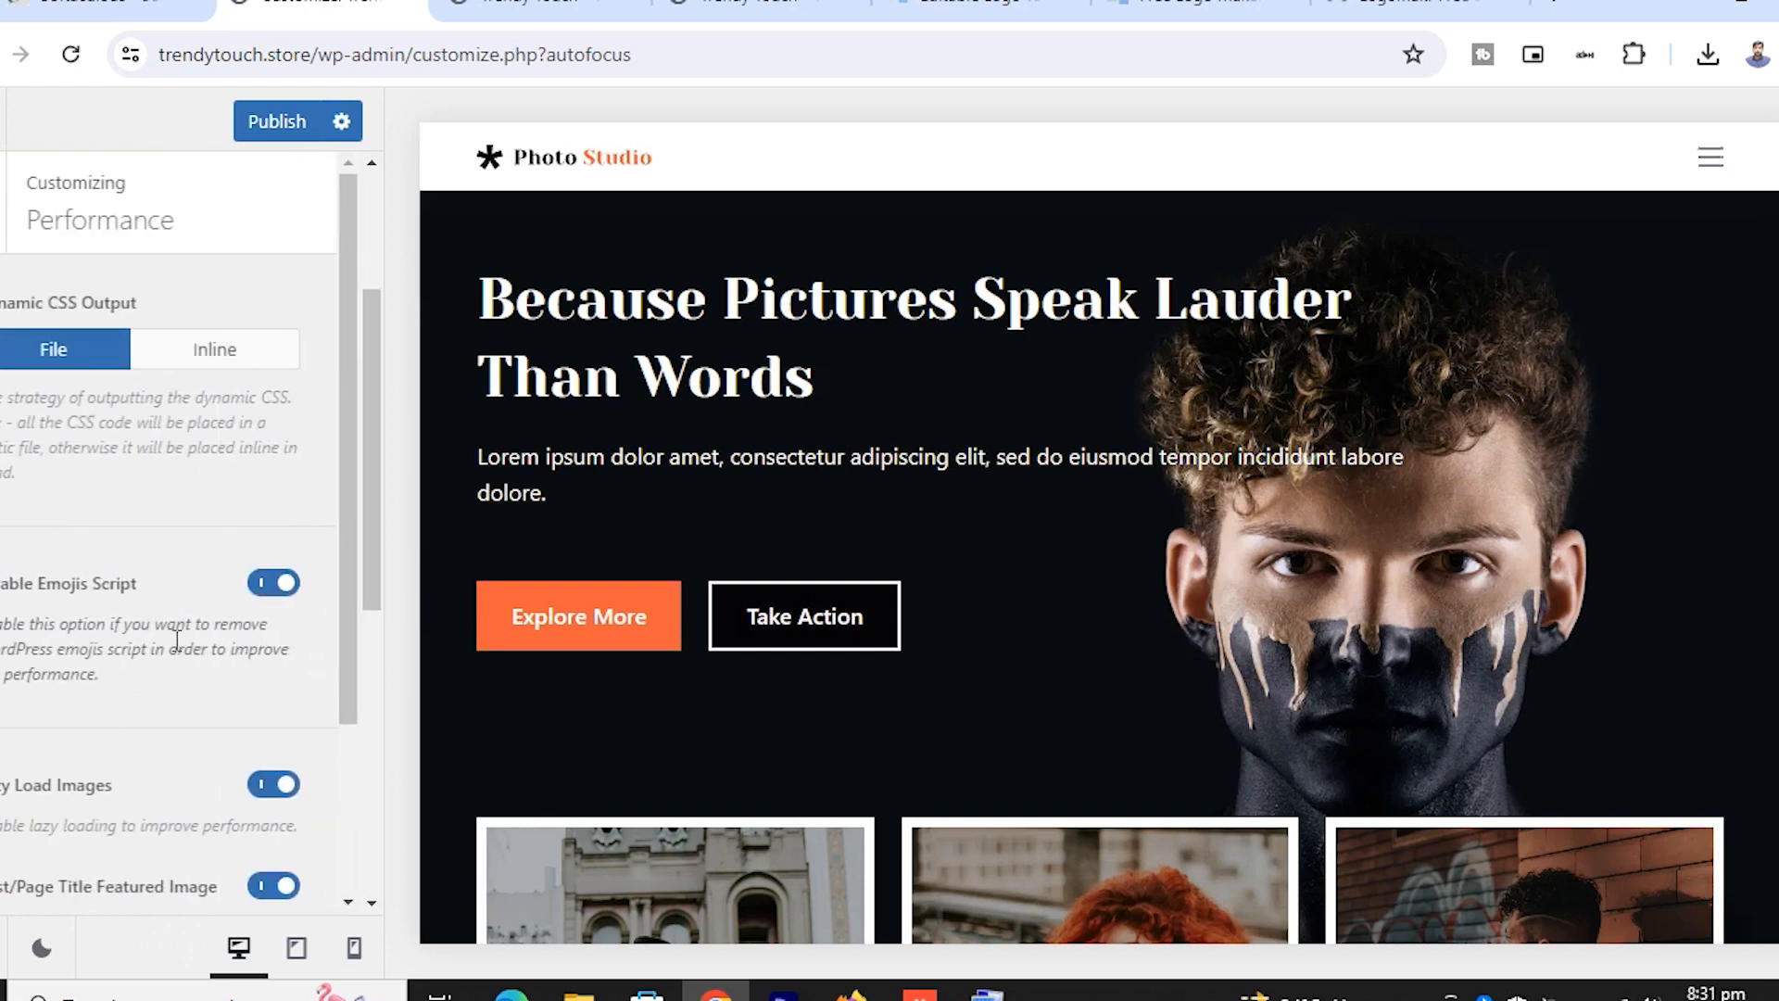
scroll(167, 602, down, 2)
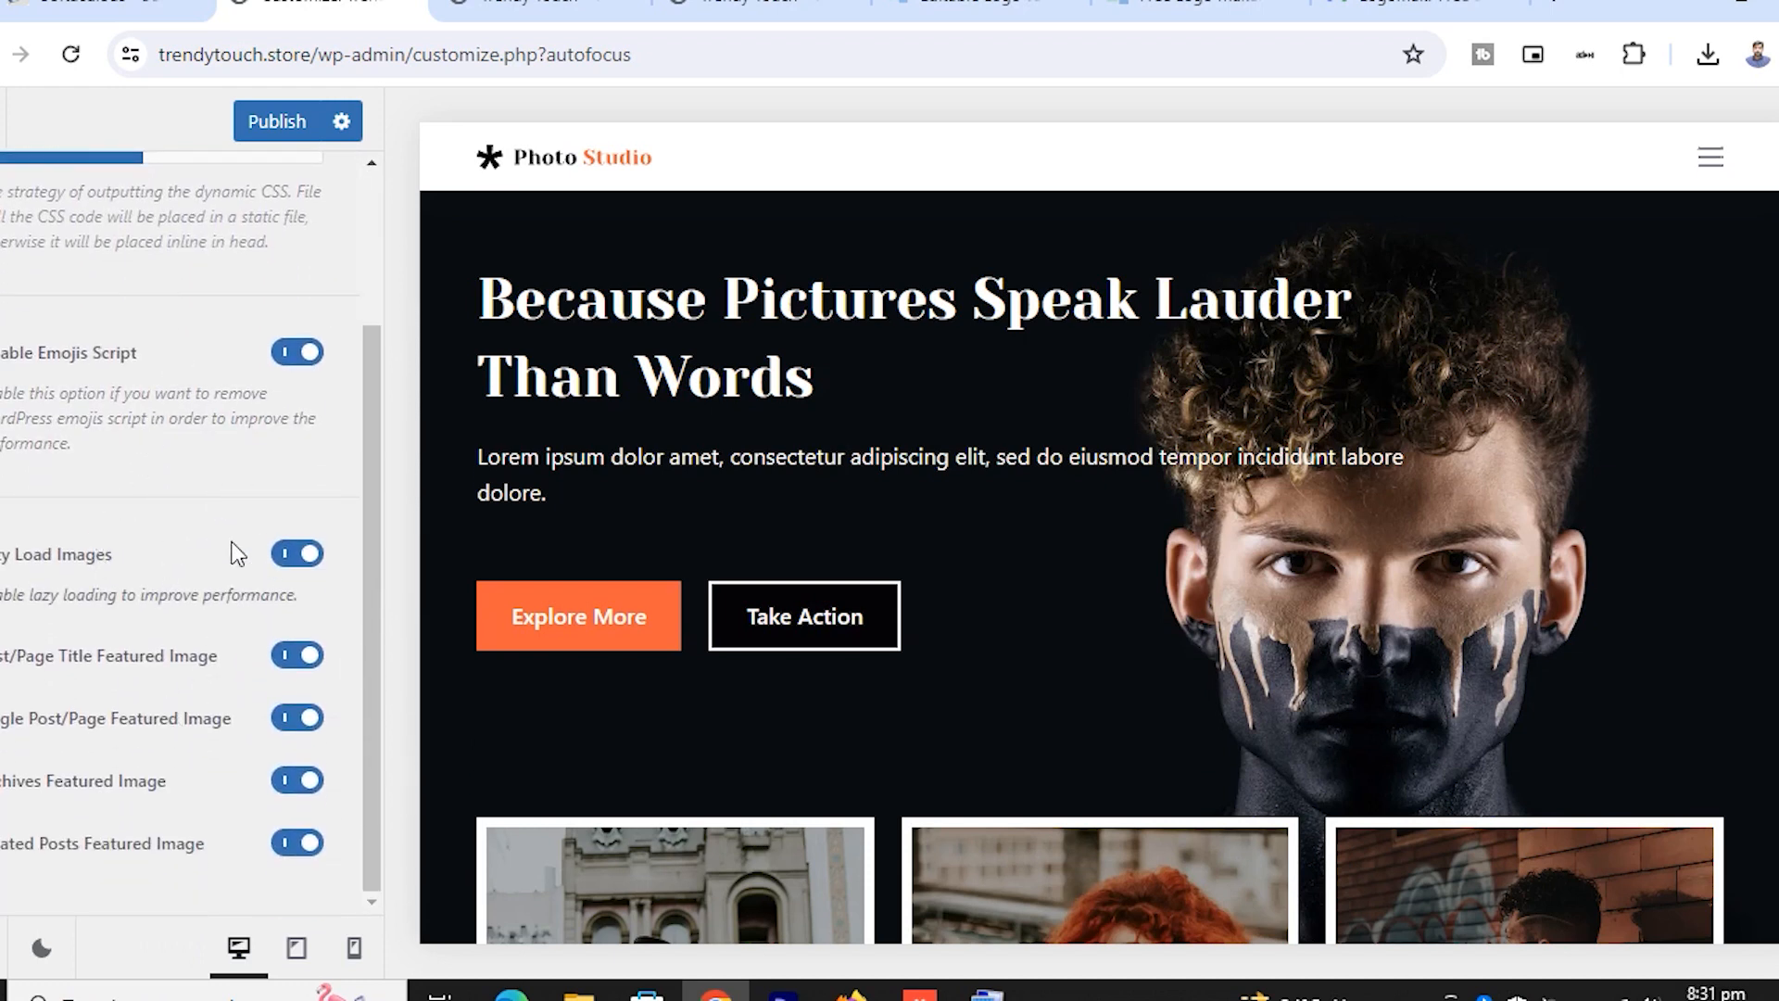
scroll(132, 375, up, 2)
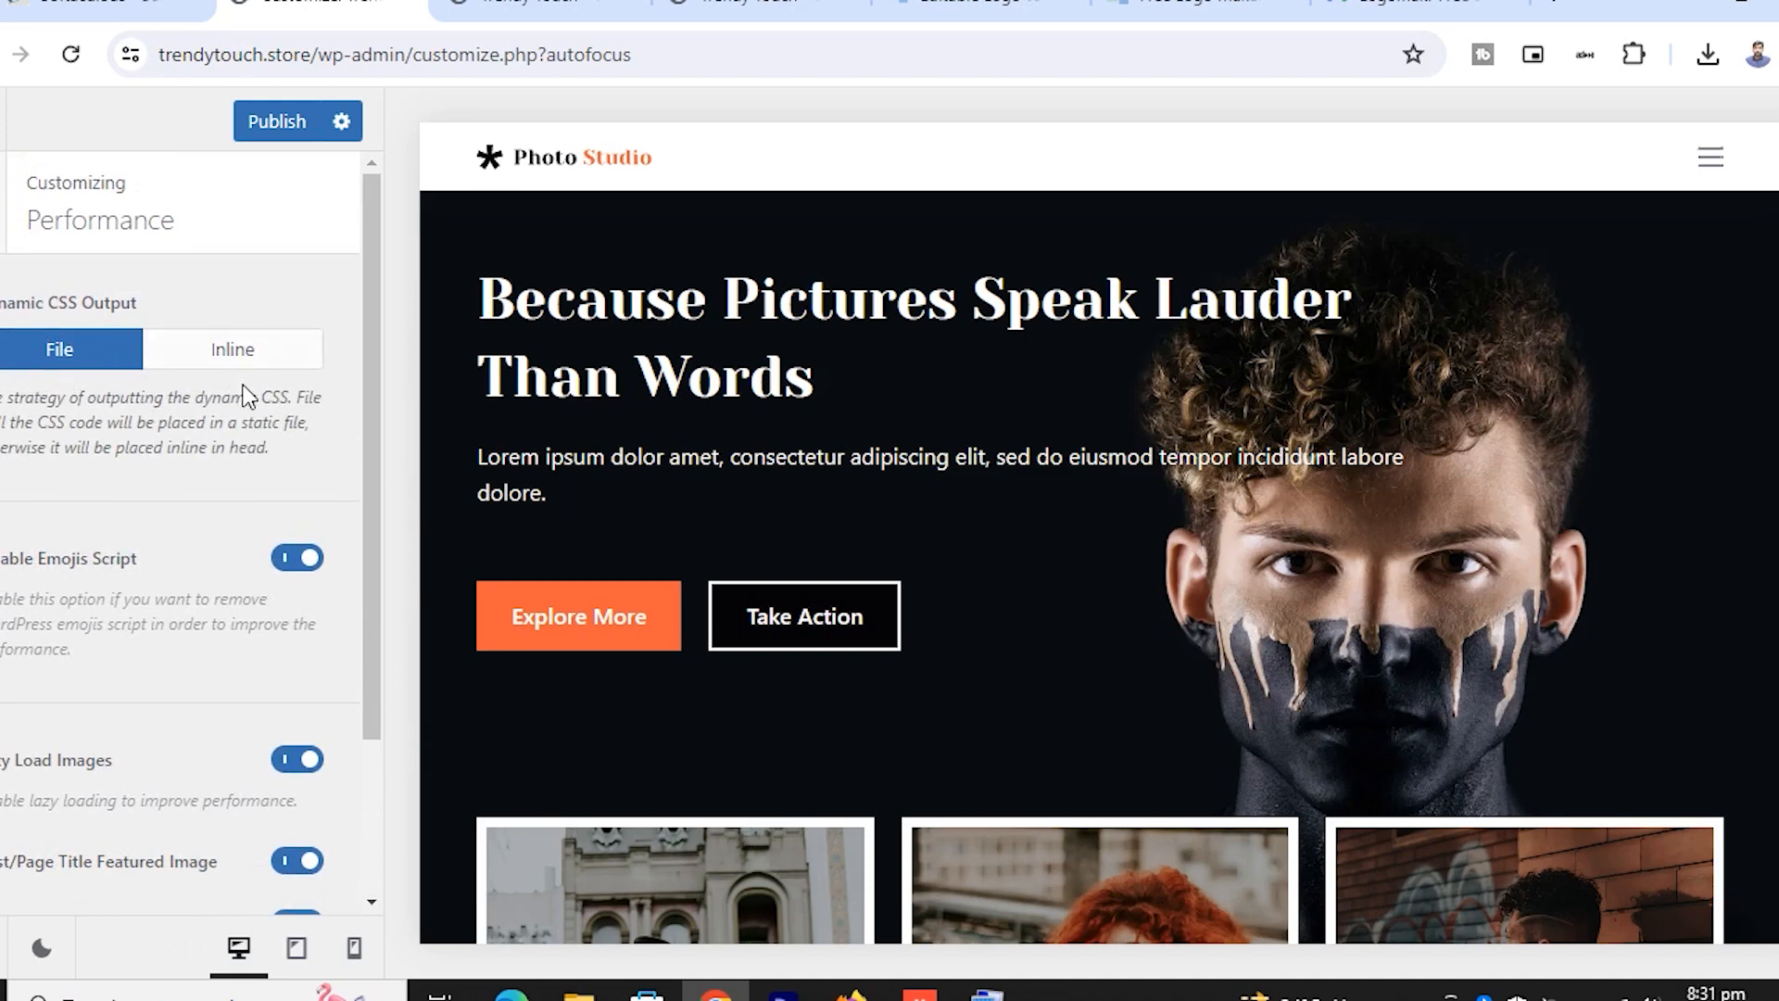
click(211, 357)
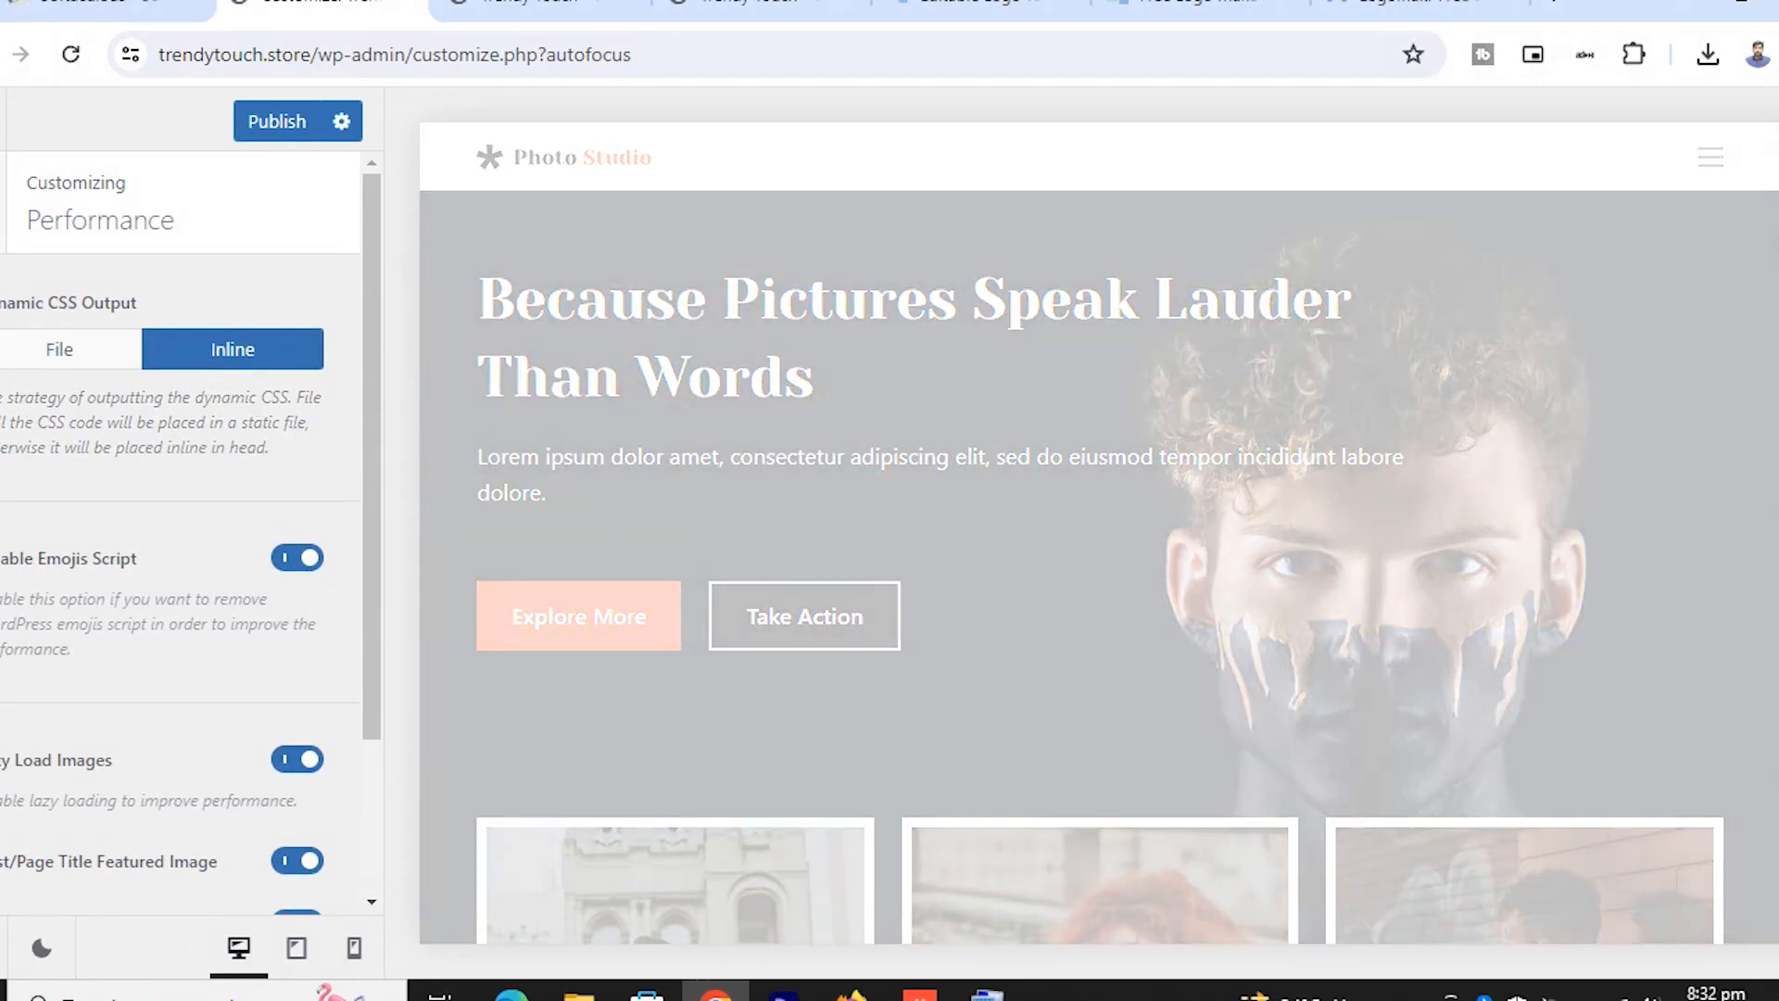
click(2, 203)
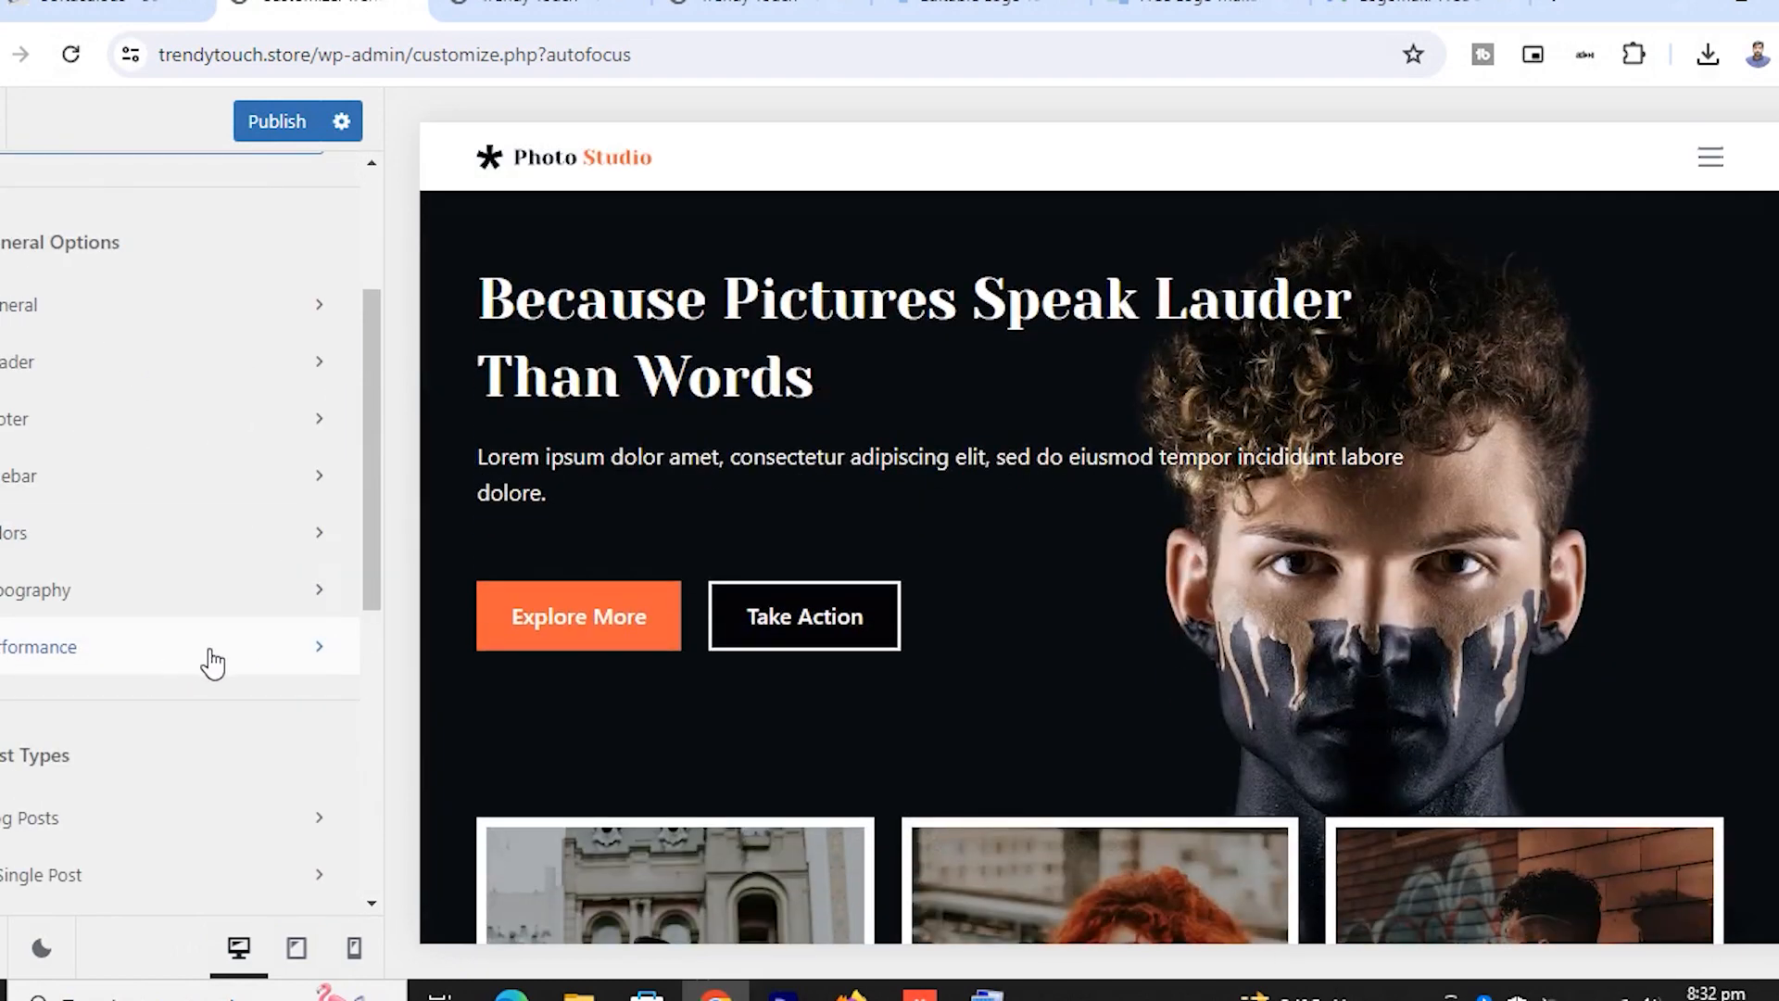
scroll(263, 726, down, 3)
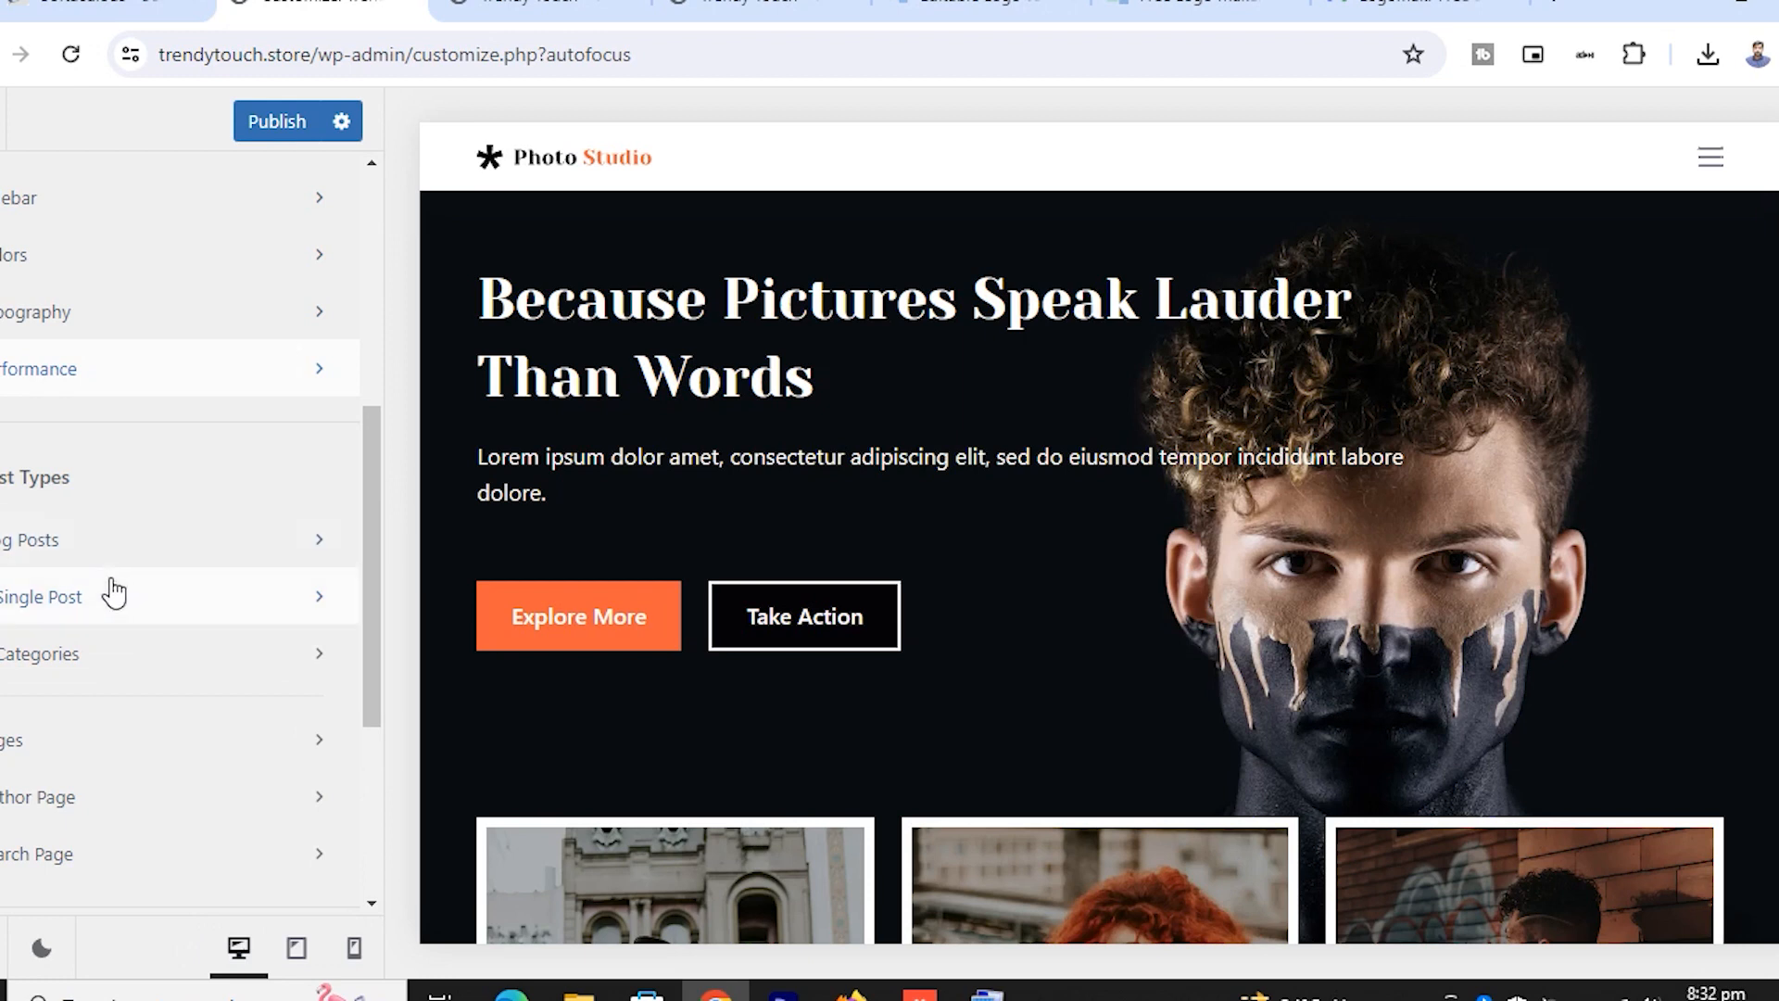
scroll(120, 709, down, 4)
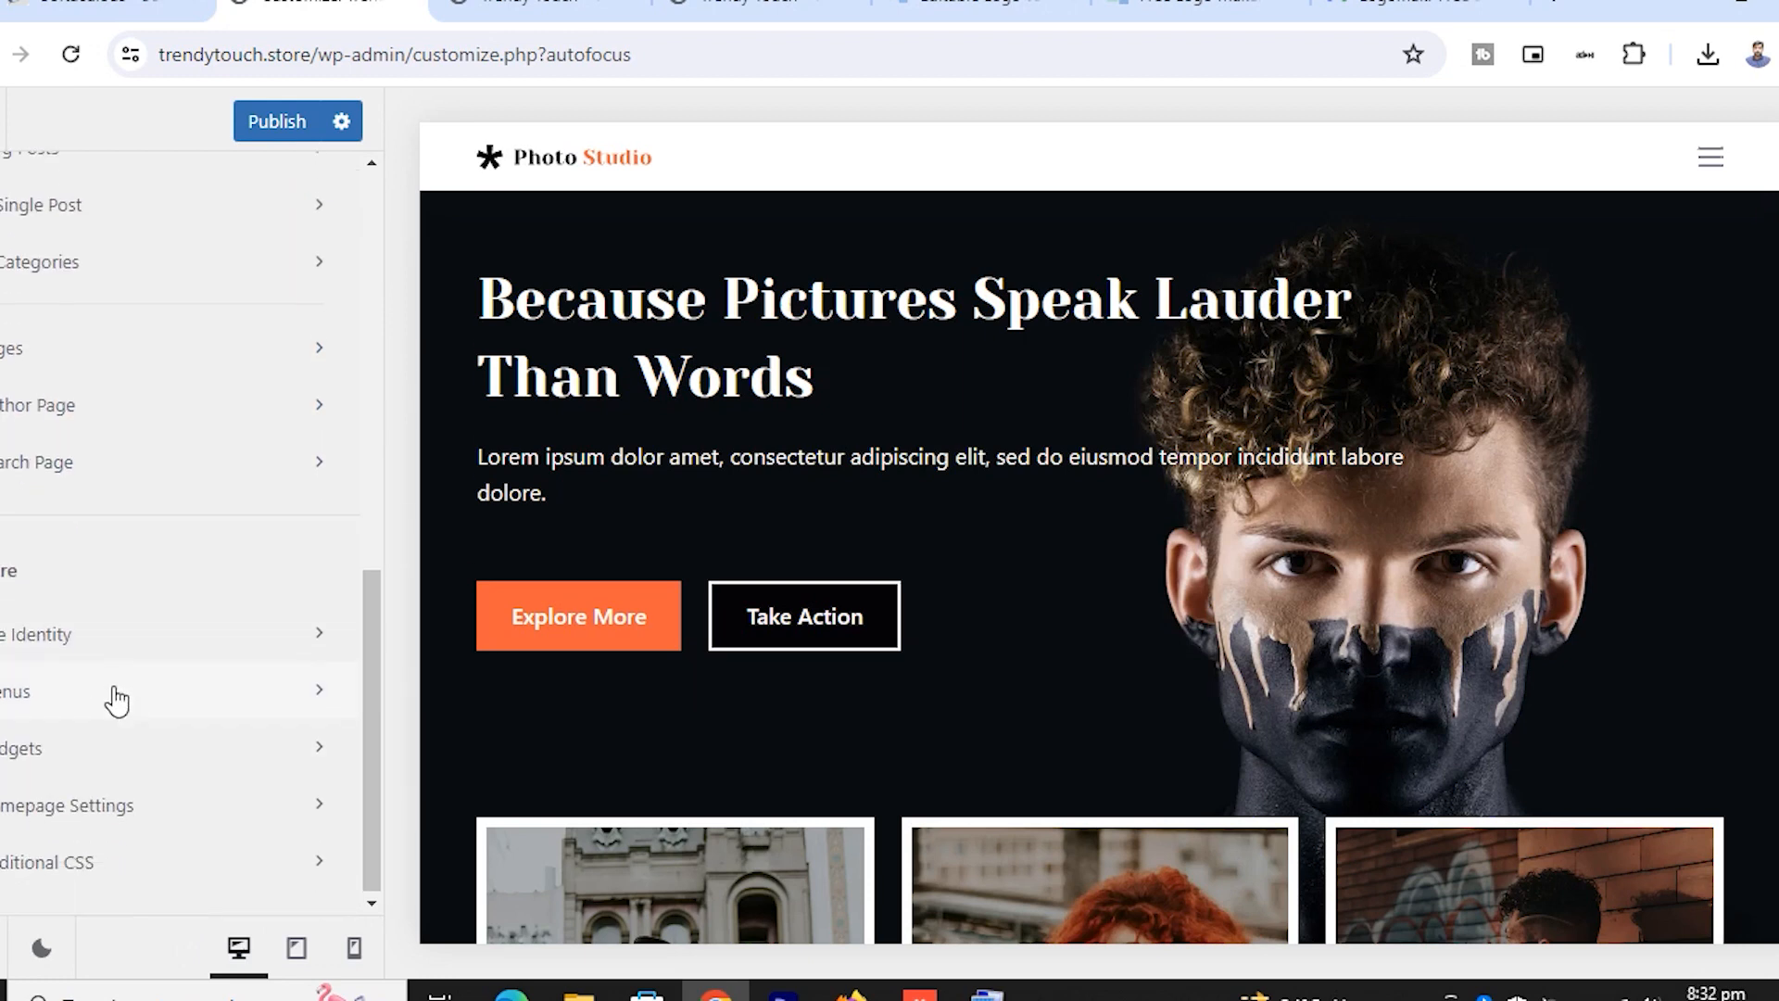
In Site Identity, set the Trendy Touch logo from the media library as the site icon
click(110, 639)
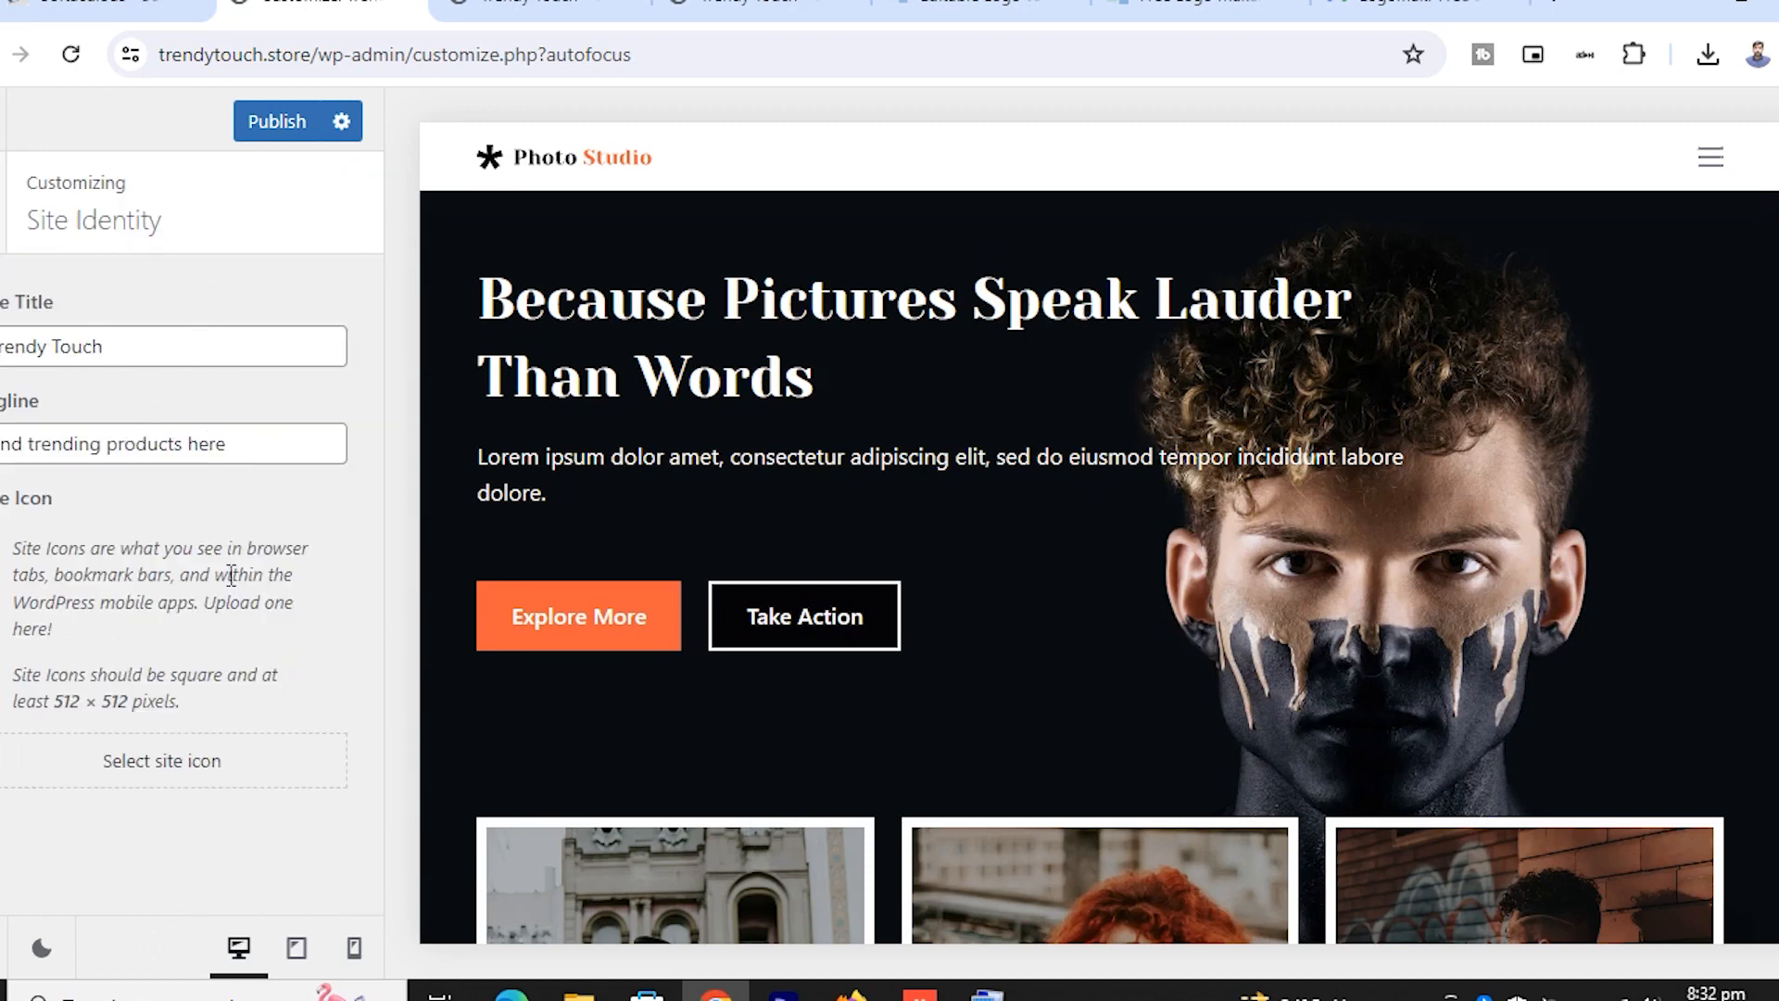
click(164, 777)
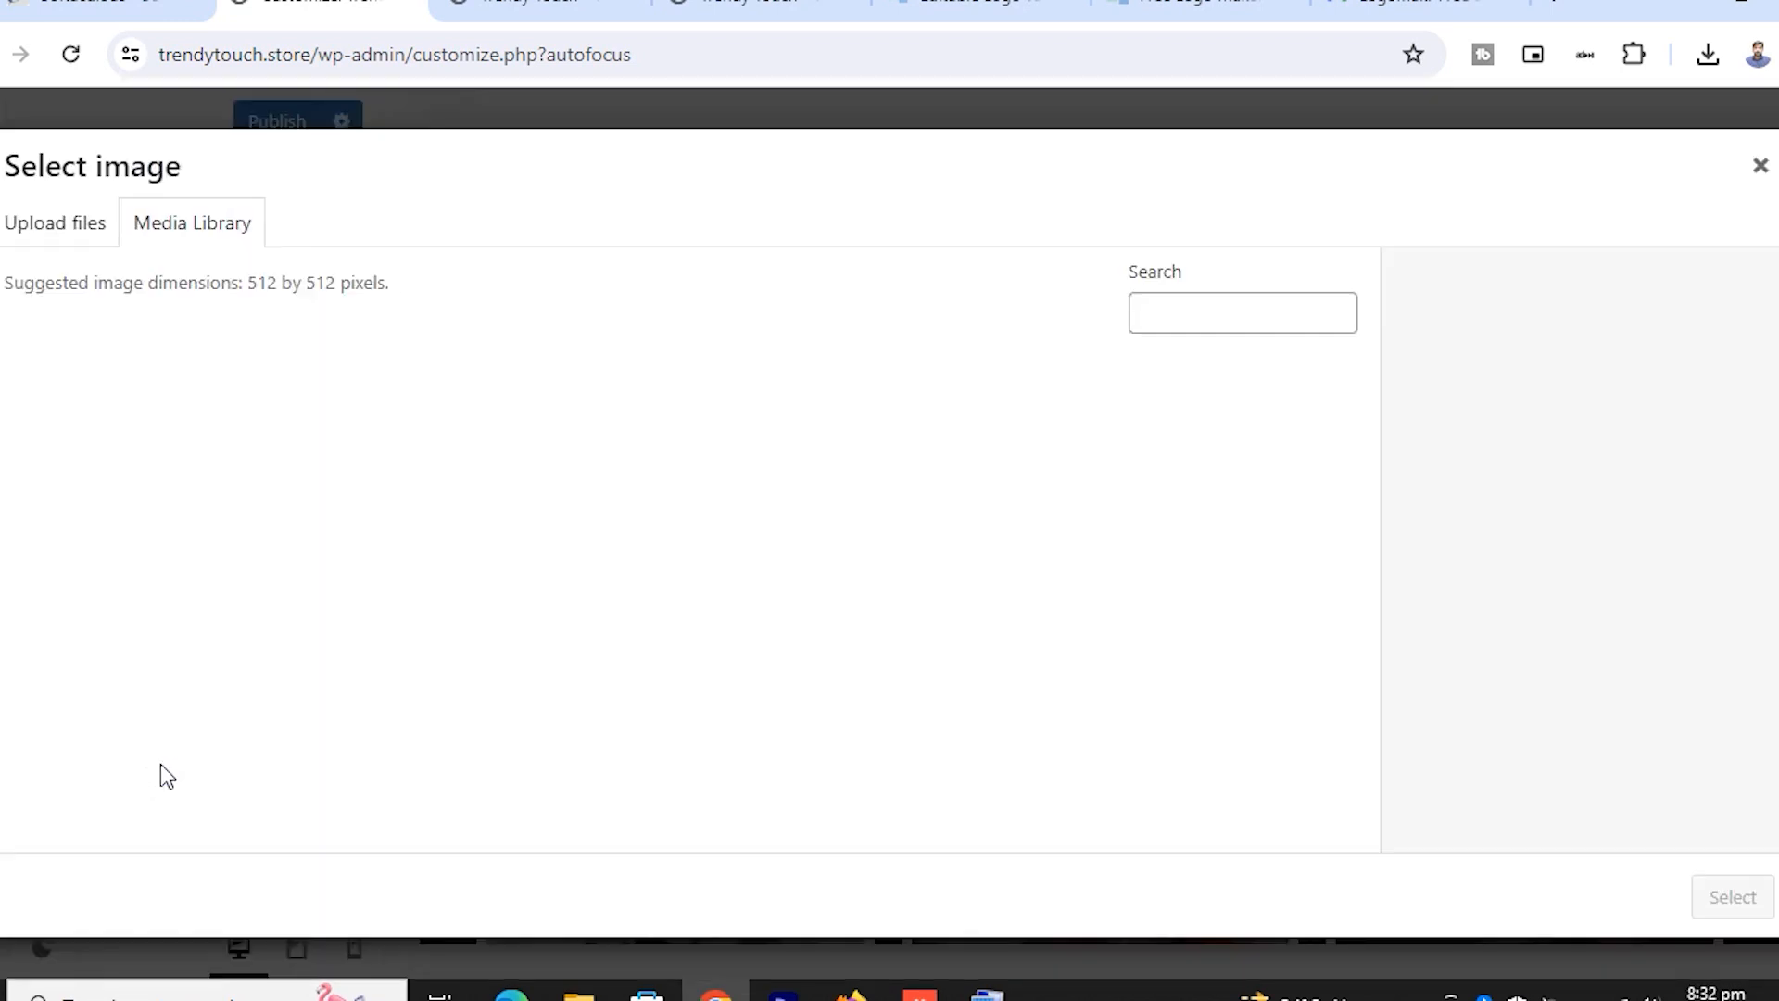
click(88, 463)
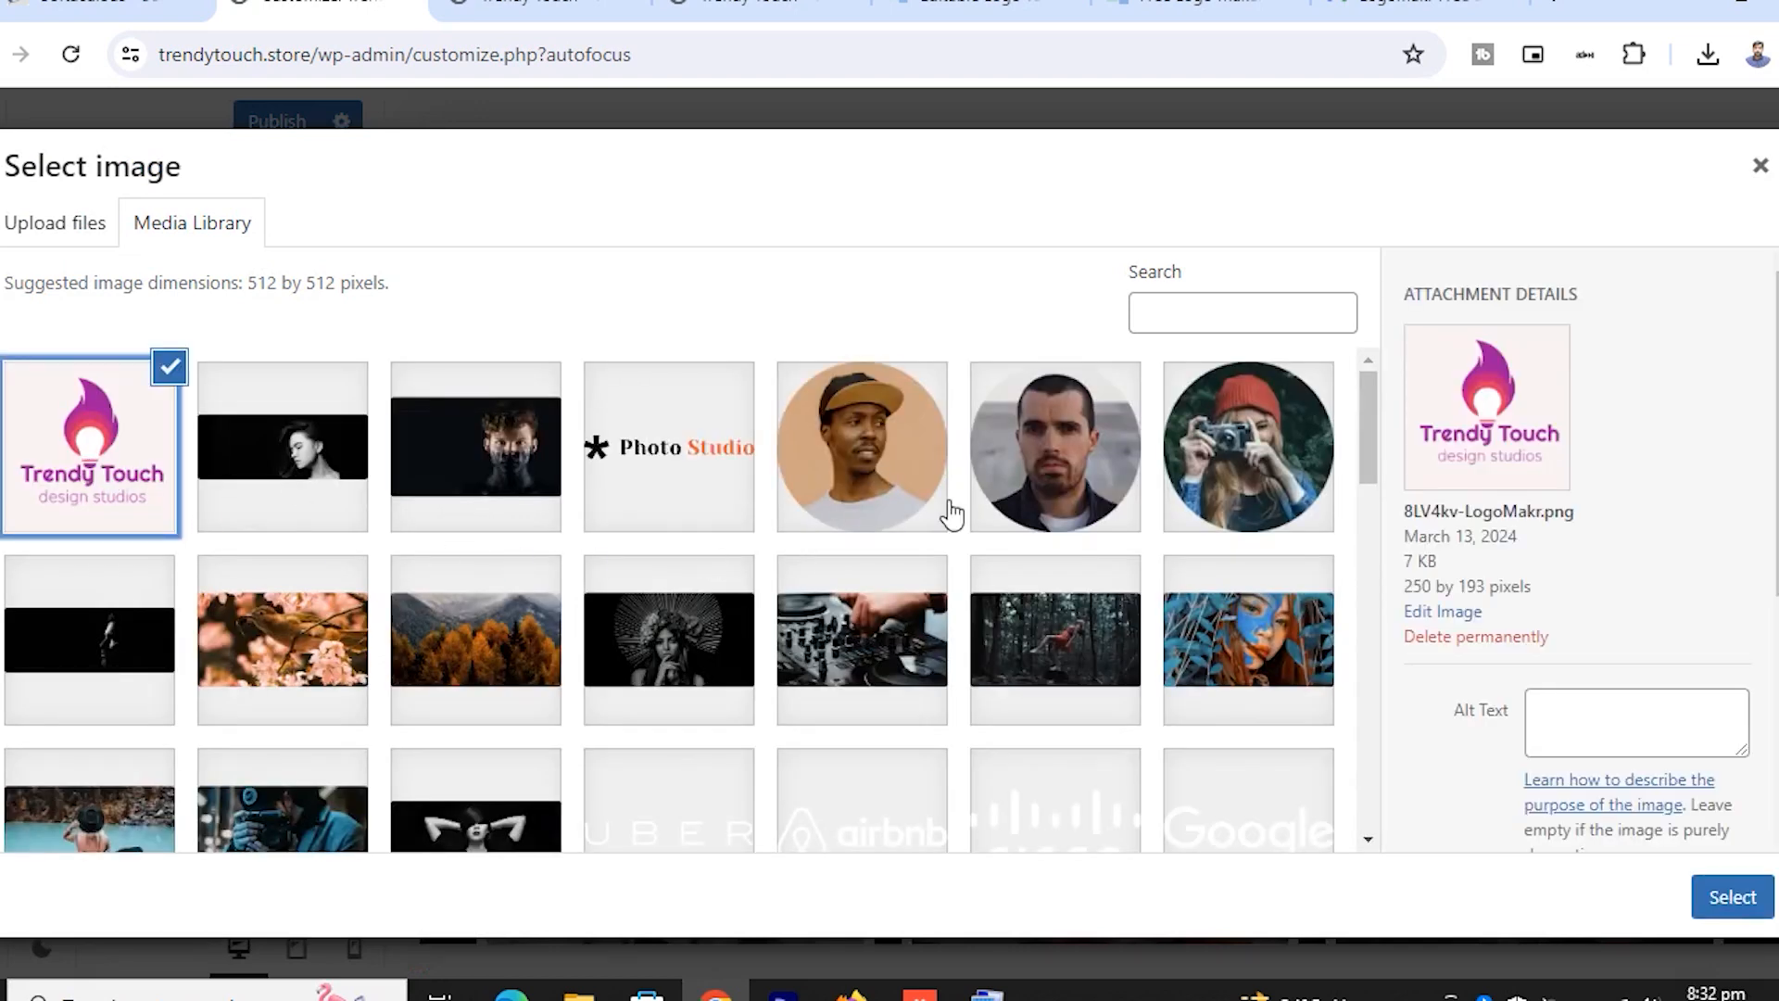
click(1733, 903)
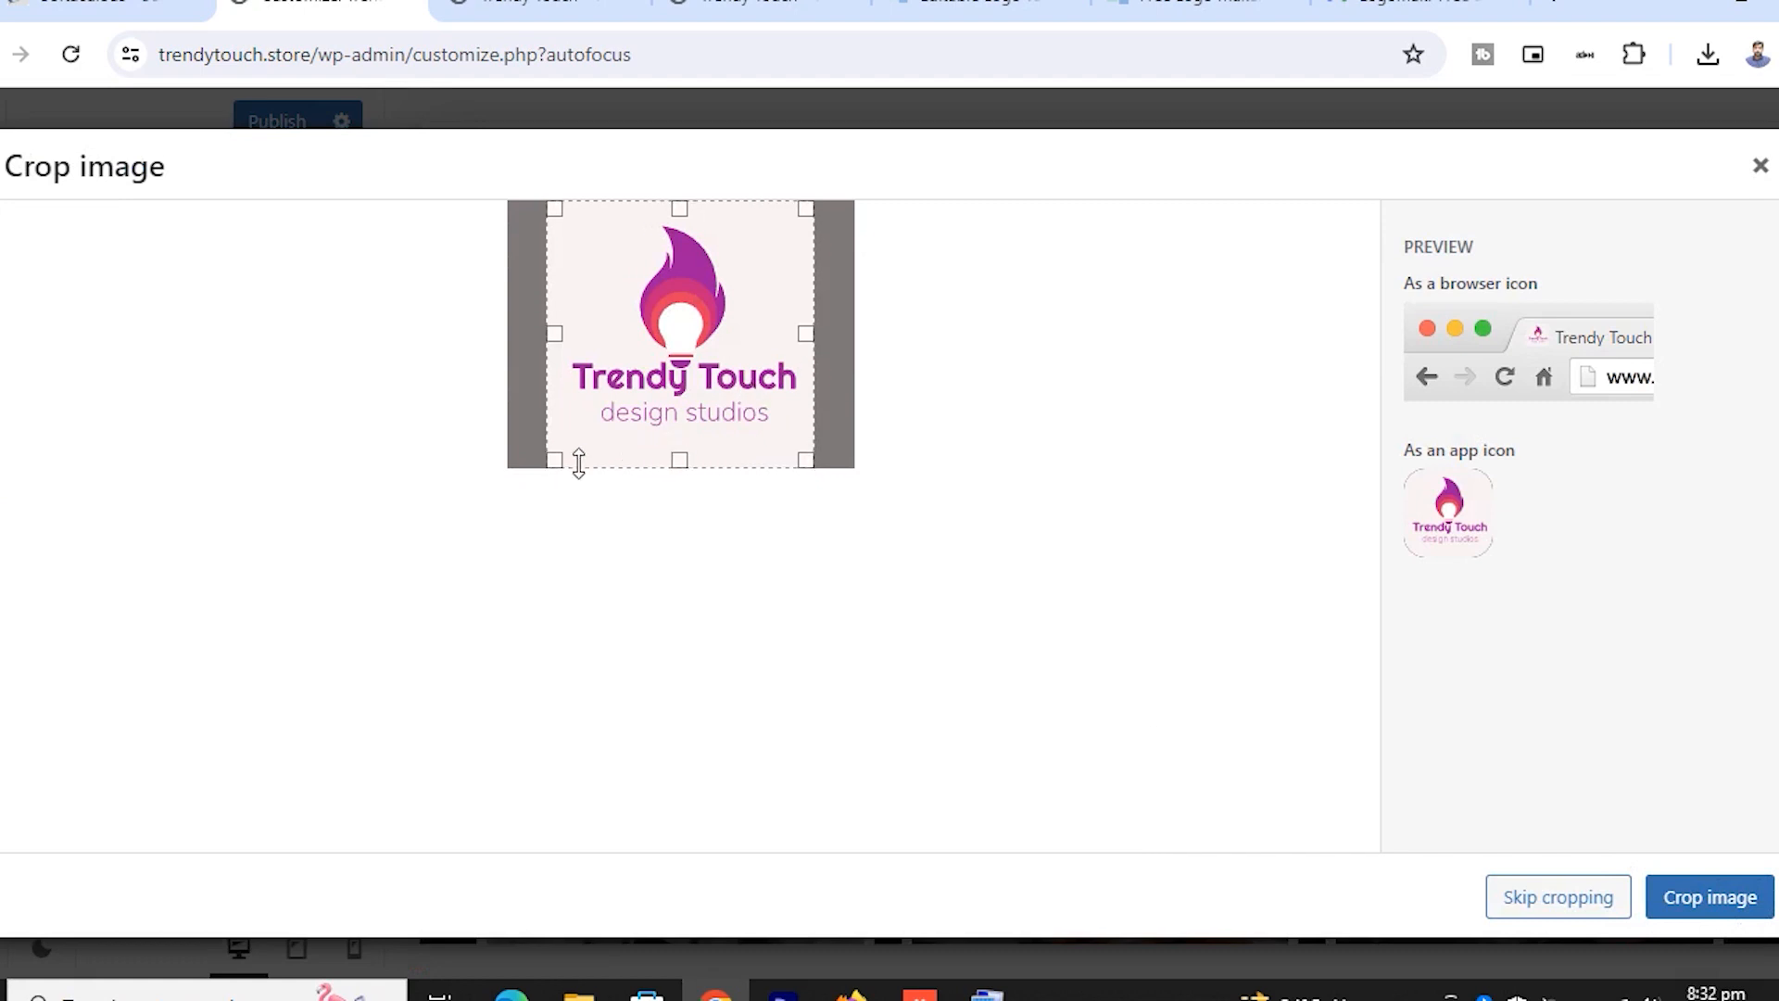
click(1756, 902)
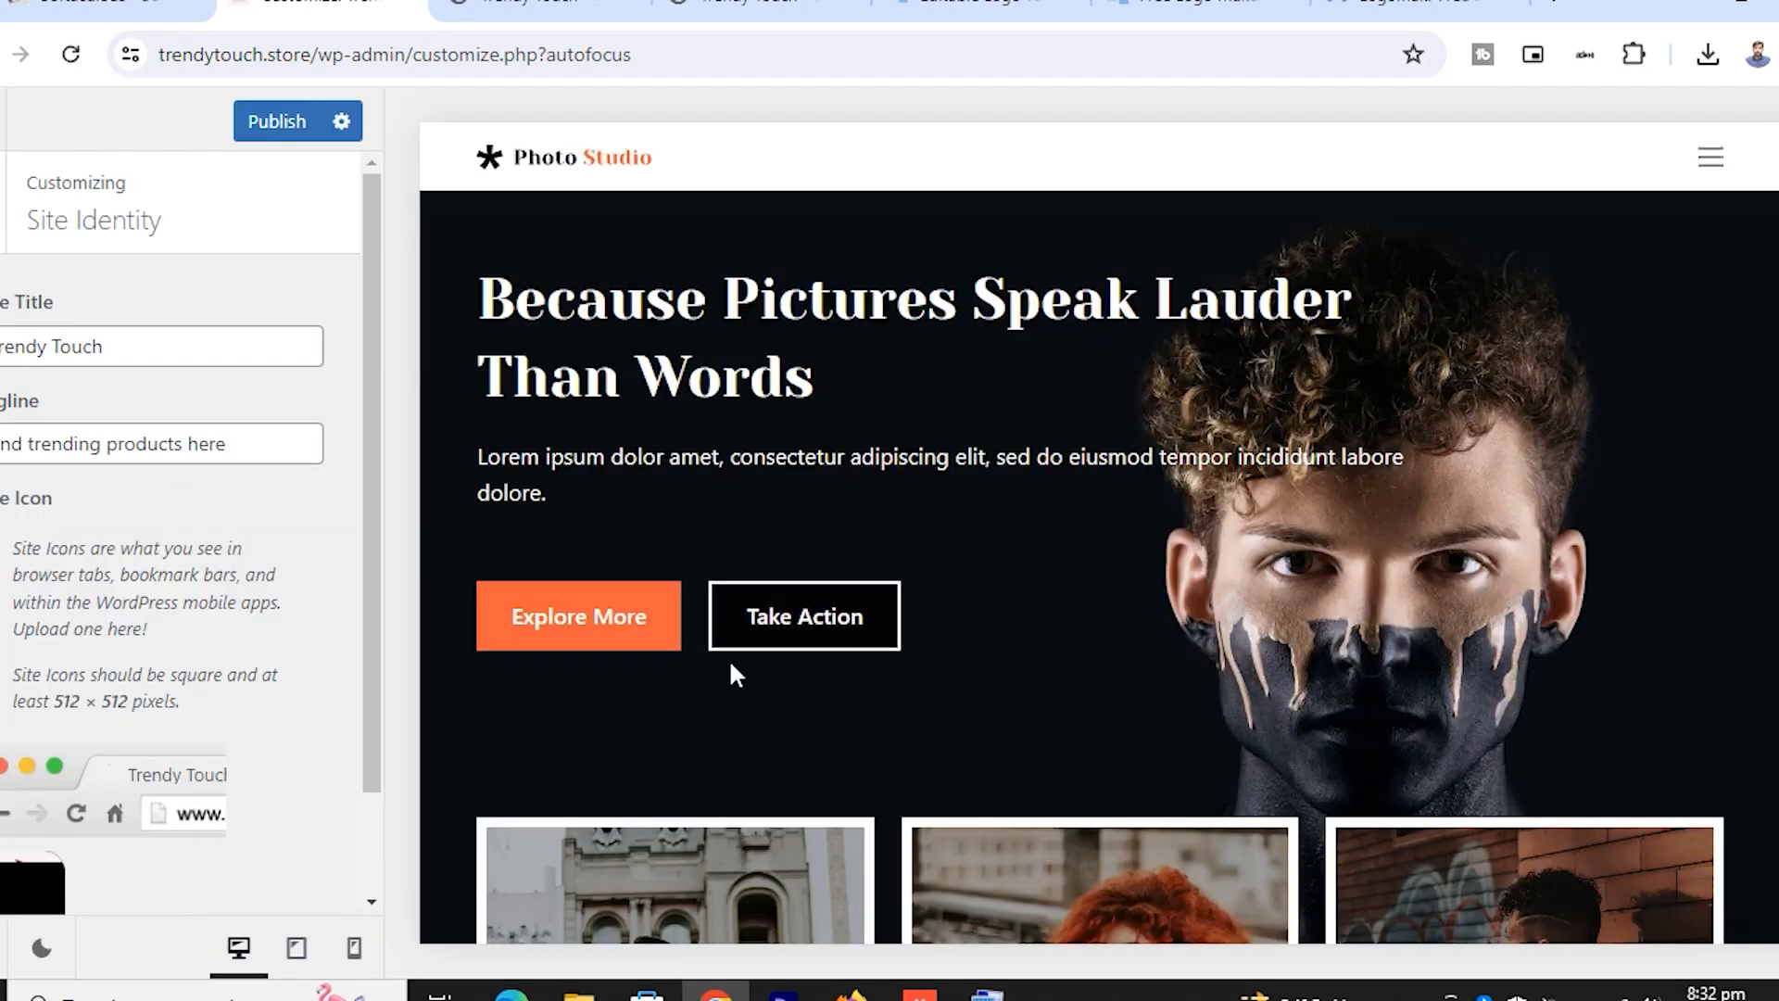
scroll(289, 636, down, 1)
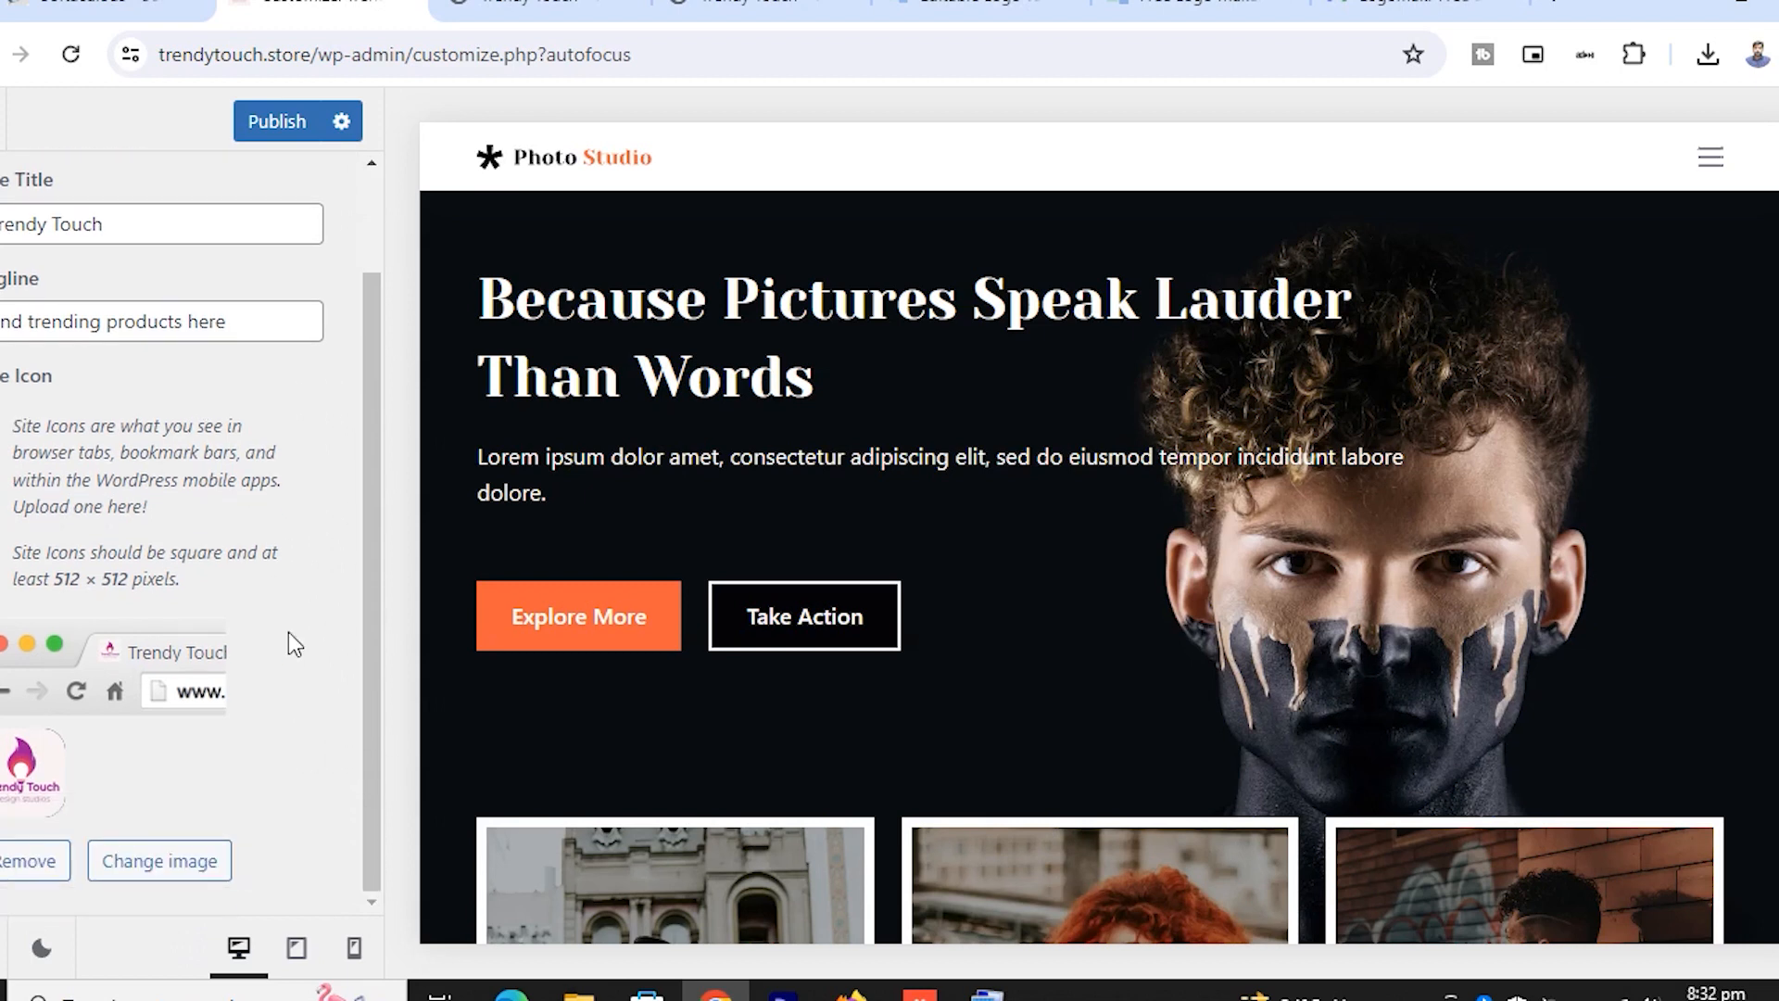
scroll(289, 635, up, 1)
click(2, 218)
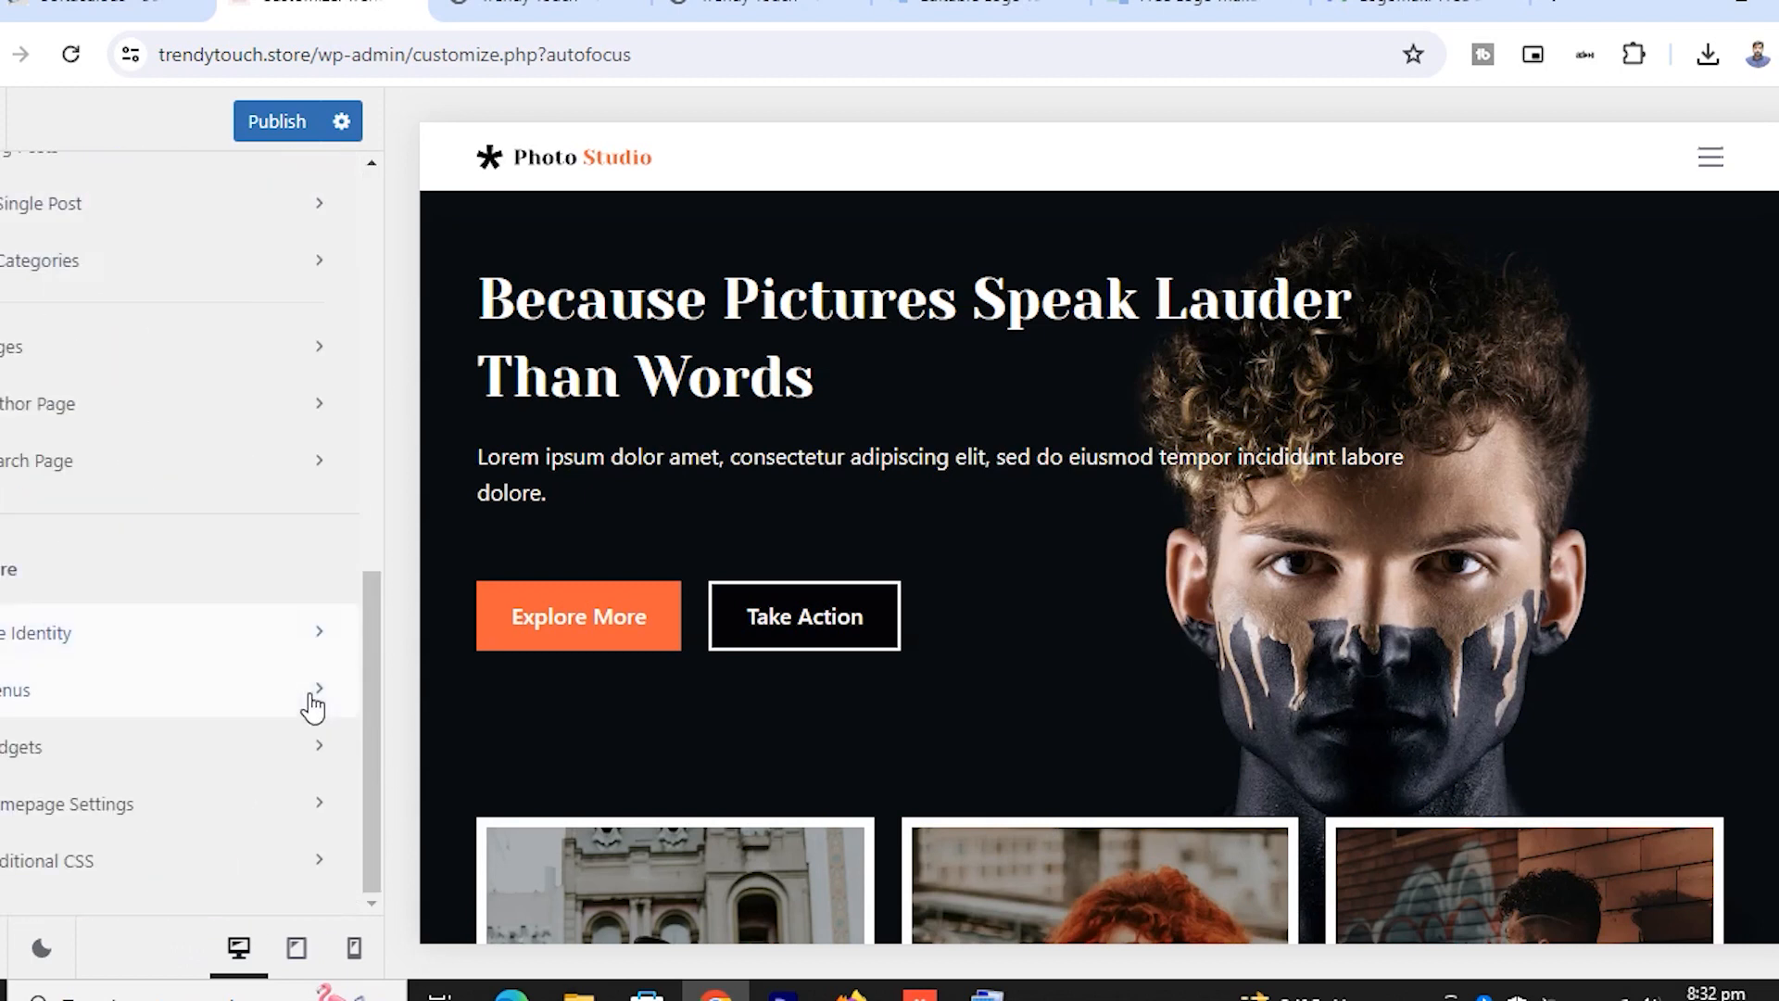
Check Homepage Settings, publish the customizer changes, and switch to the live site tab
click(111, 804)
scroll(230, 582, down, 1)
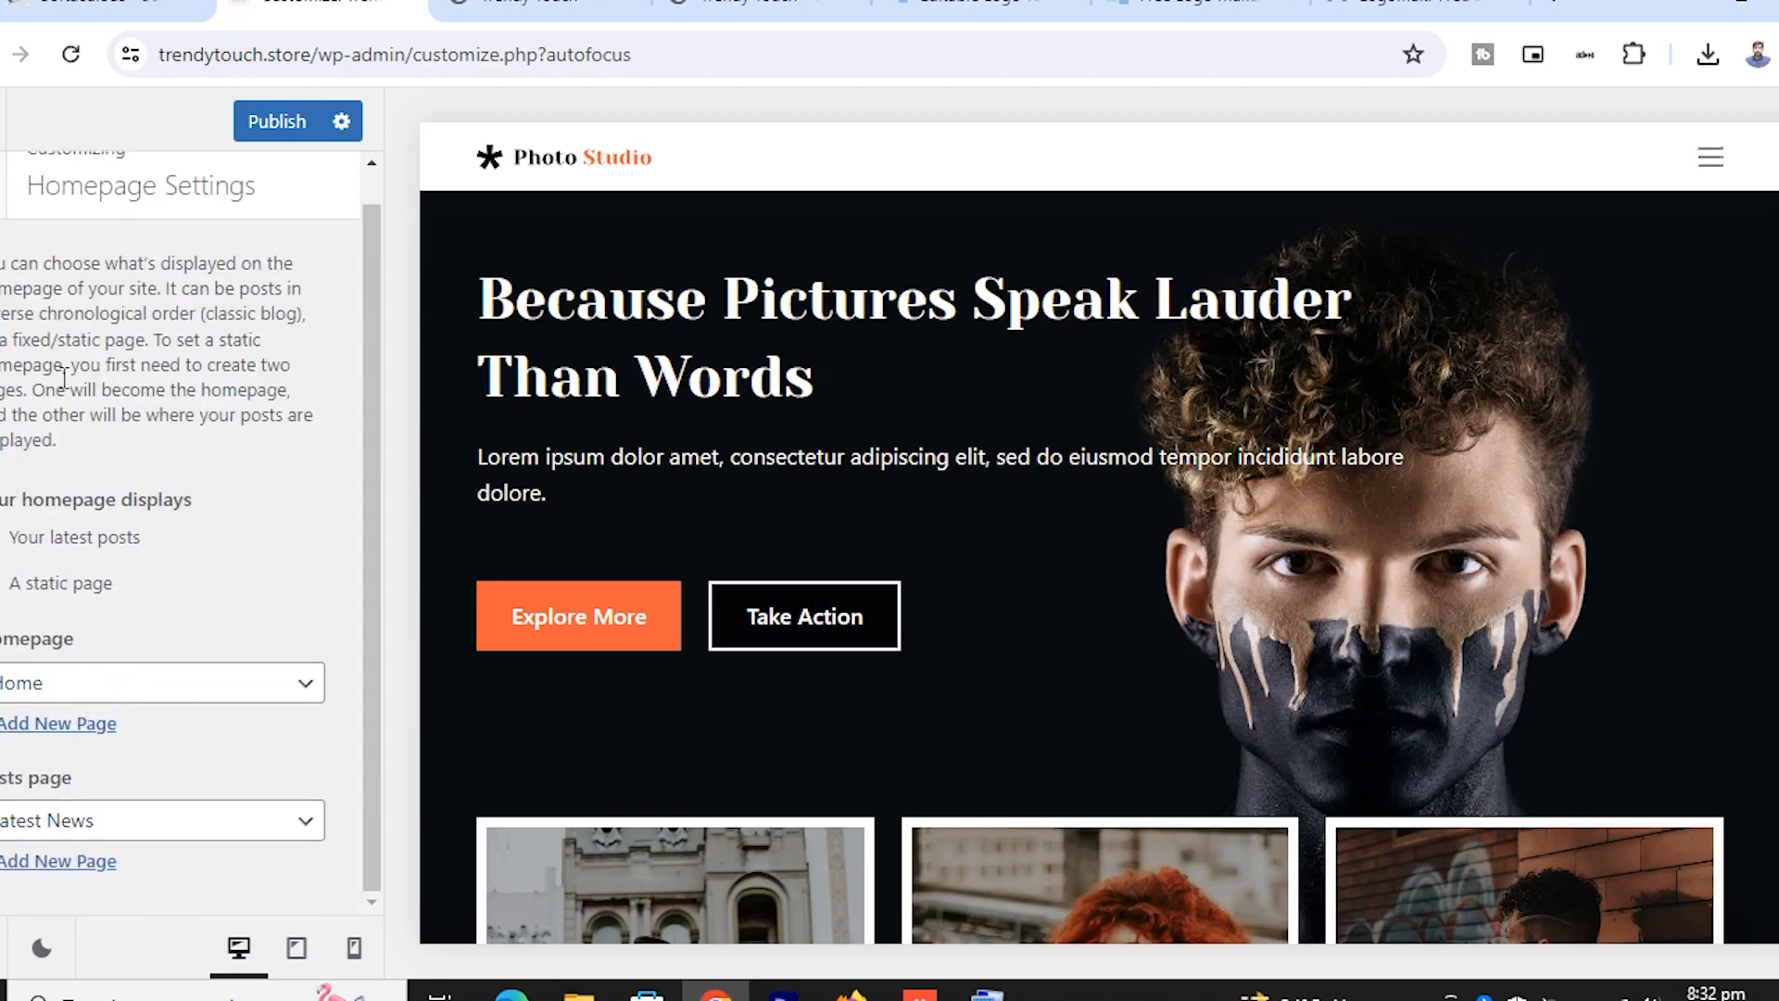
key(Escape)
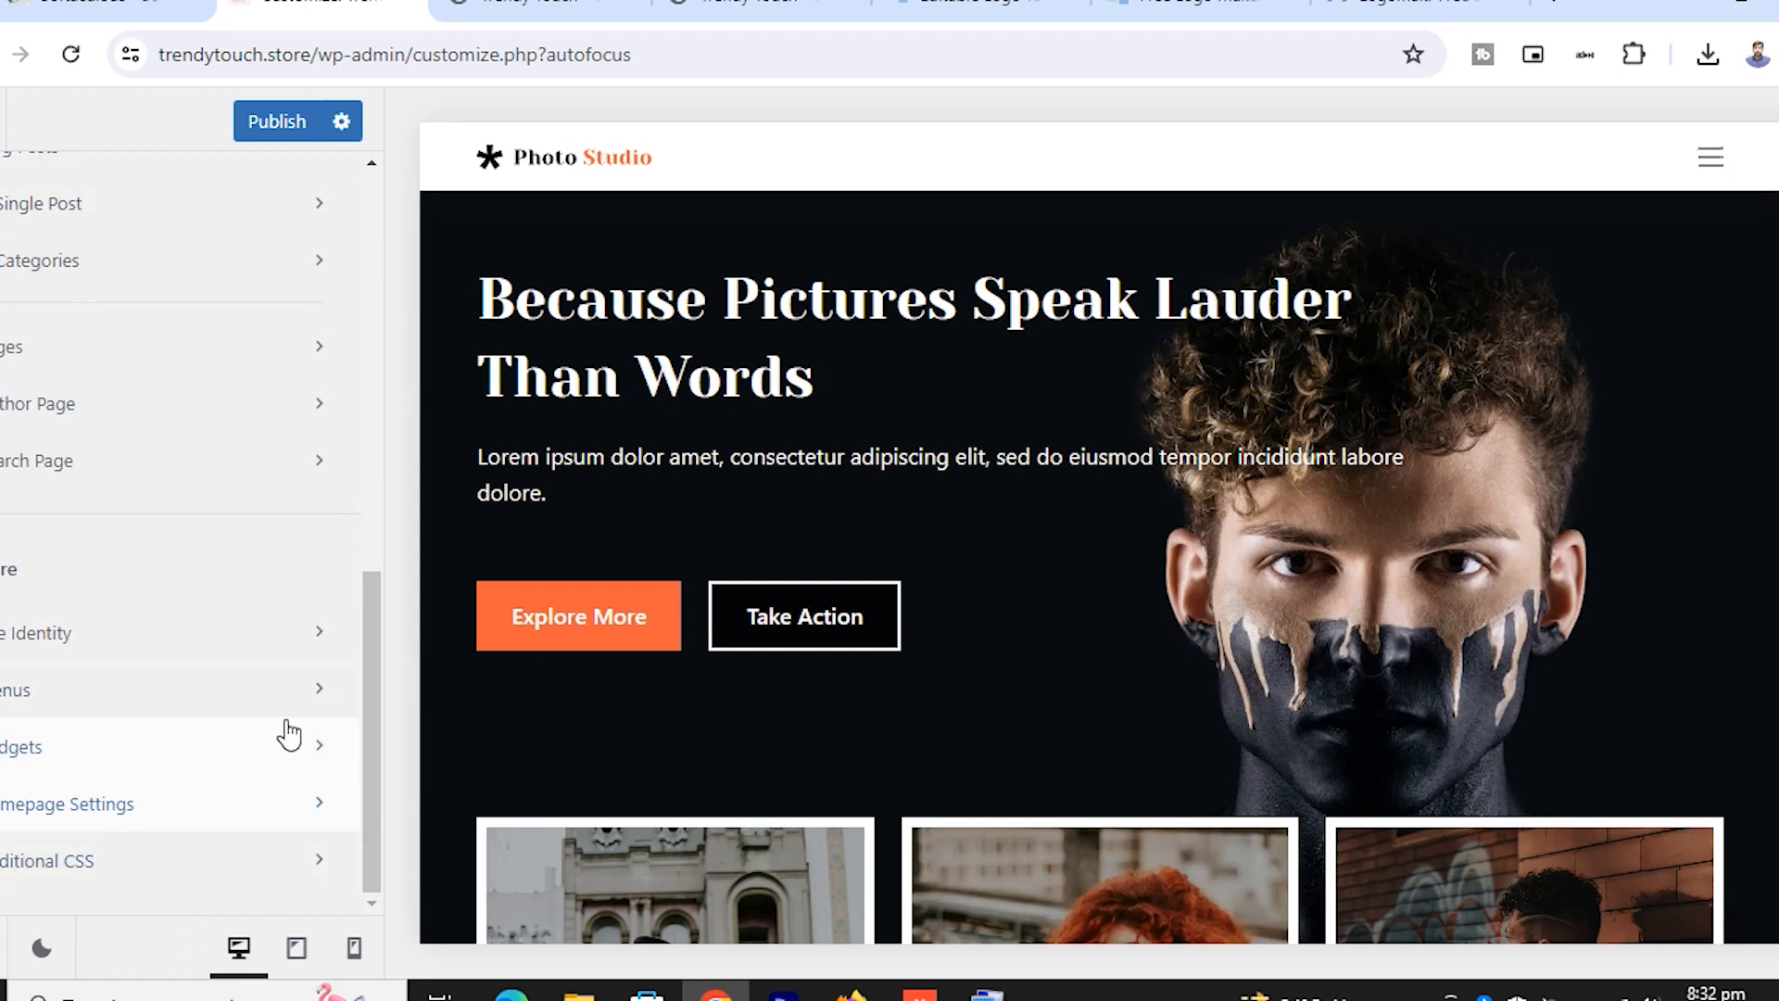
scroll(192, 576, up, 10)
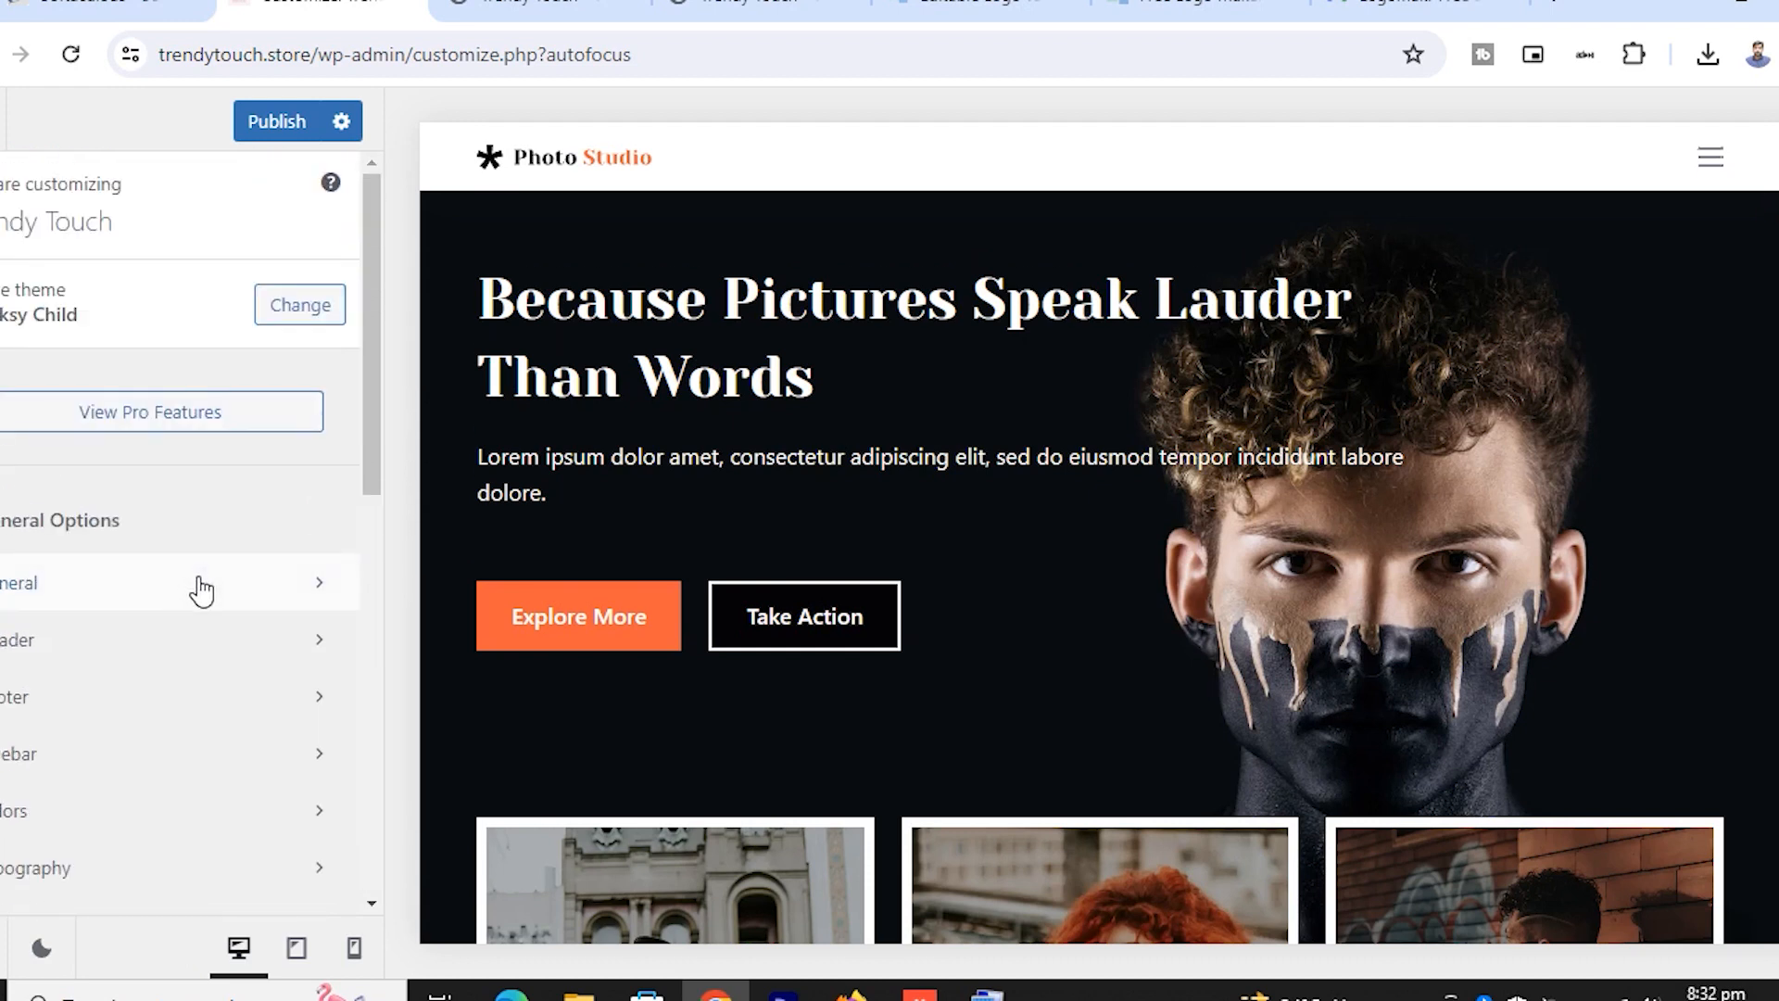
click(282, 130)
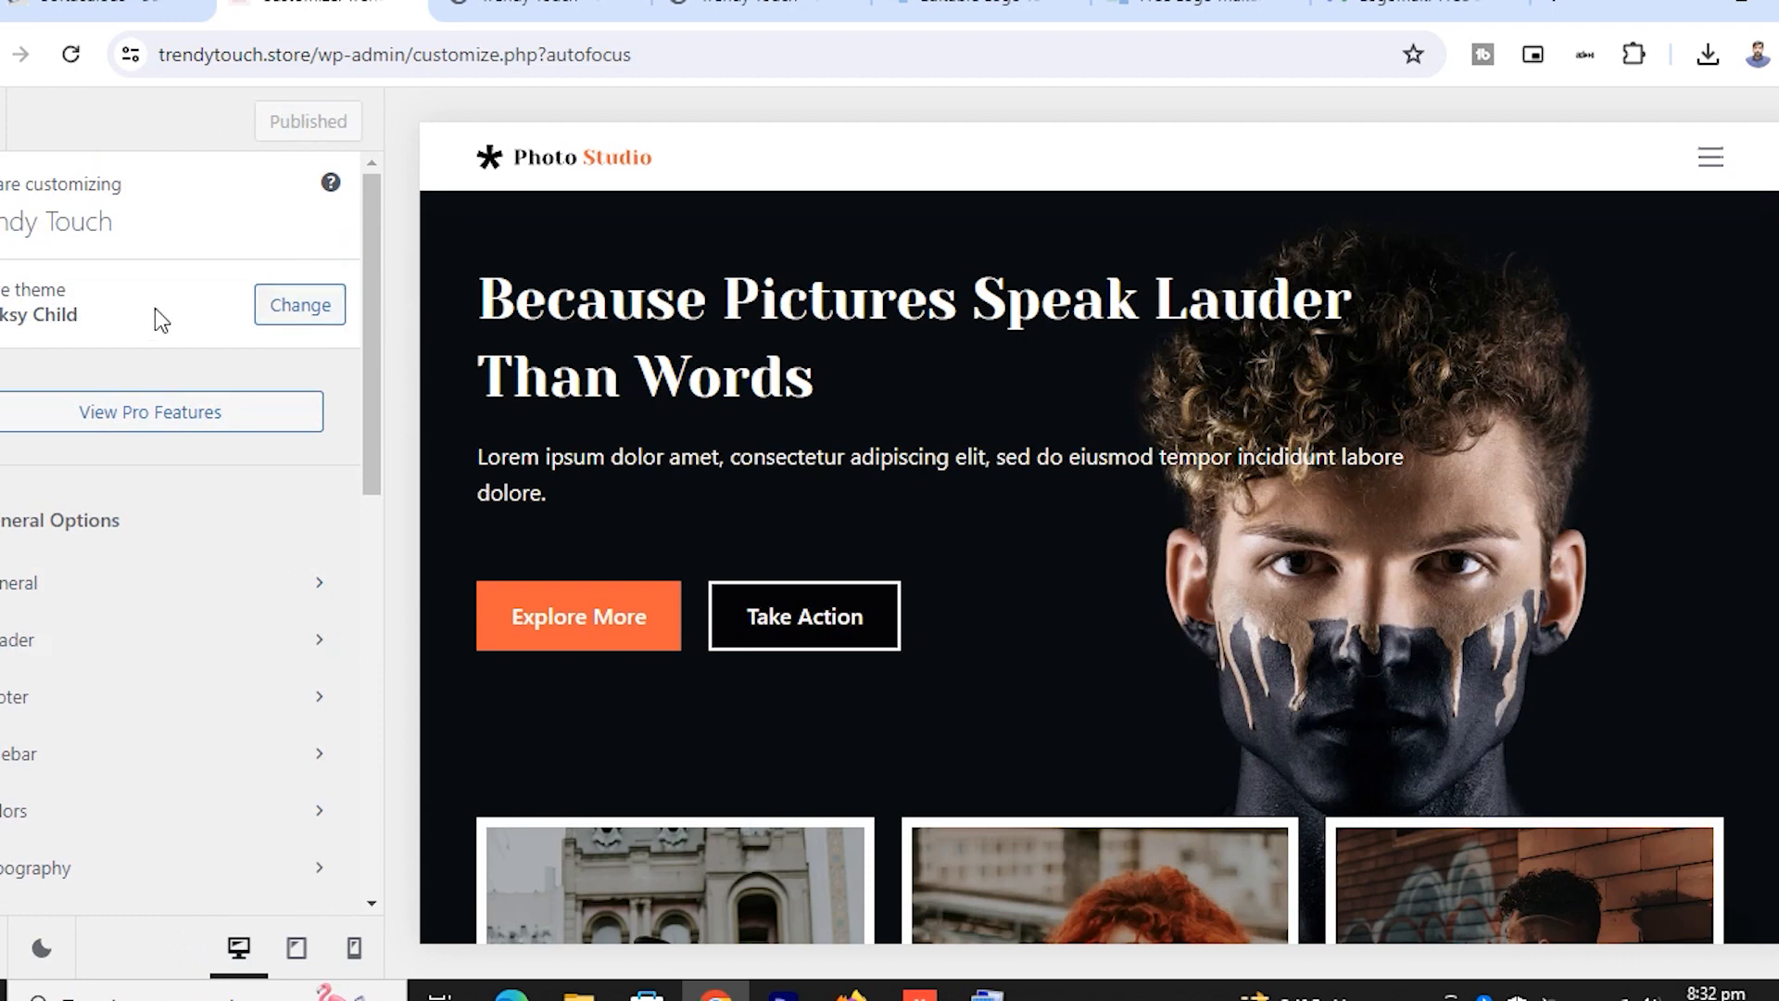
click(535, 11)
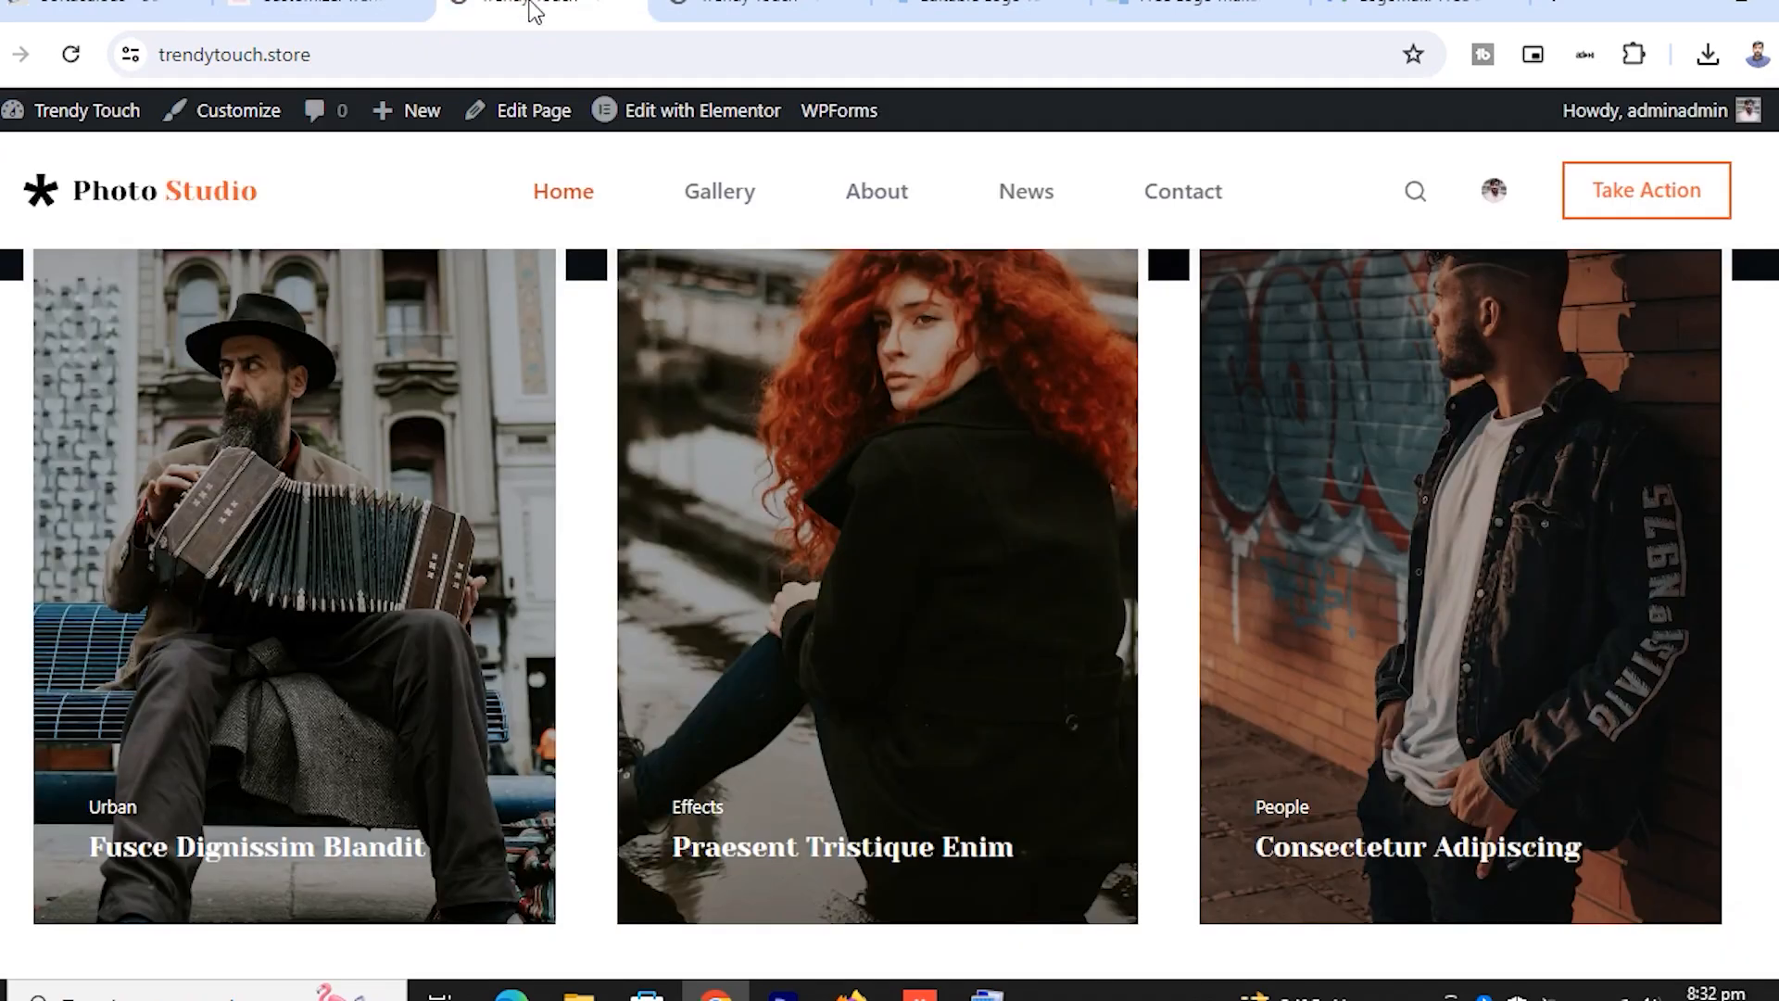
Reload the live Trendy Touch homepage and scroll to check the new header logo
click(71, 54)
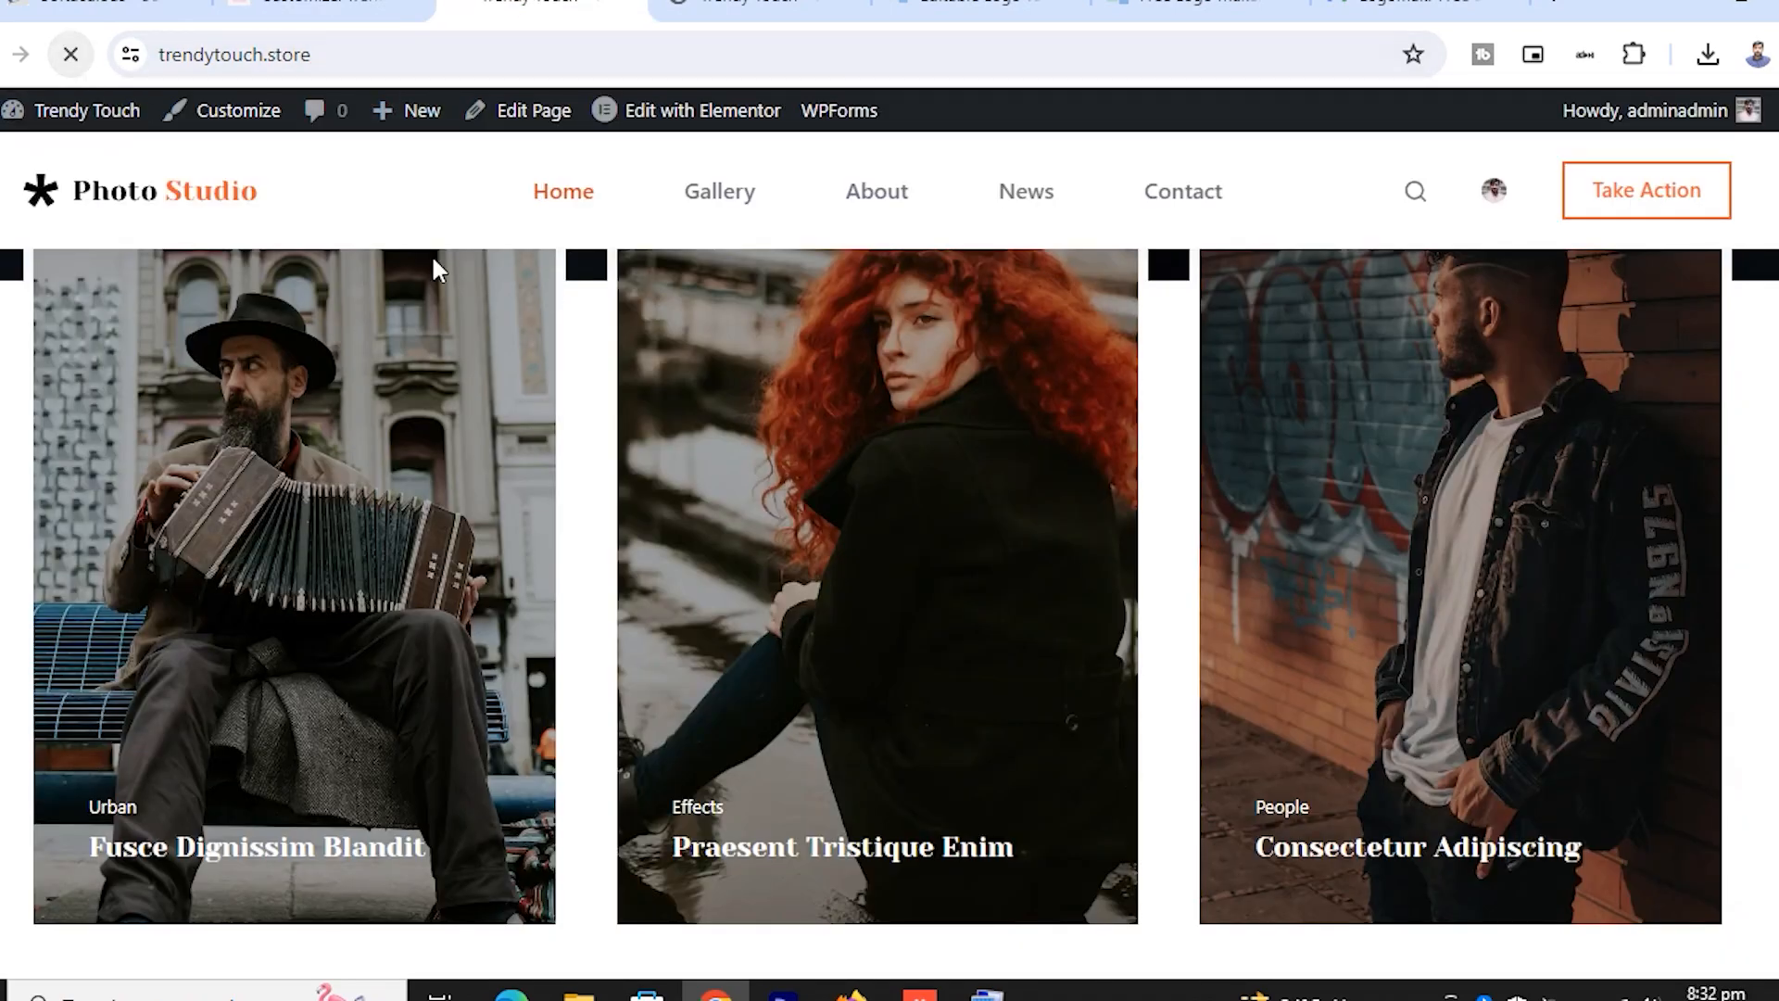
scroll(786, 391, up, 8)
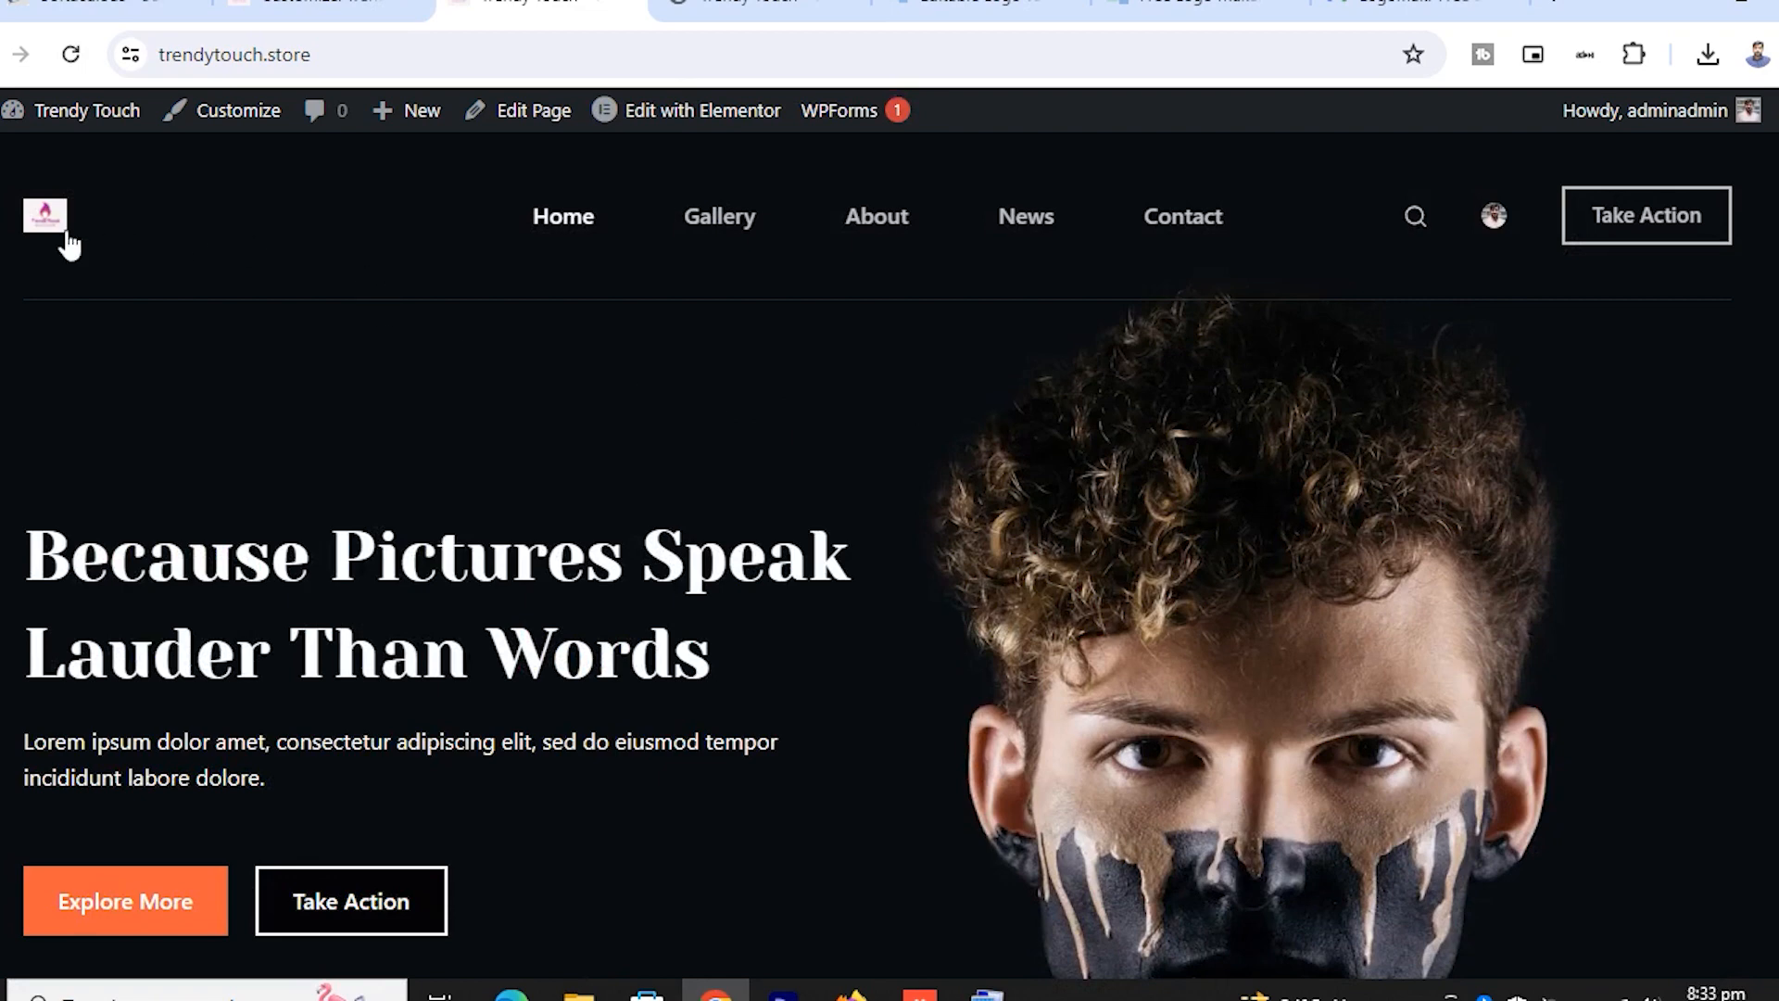
scroll(226, 302, down, 6)
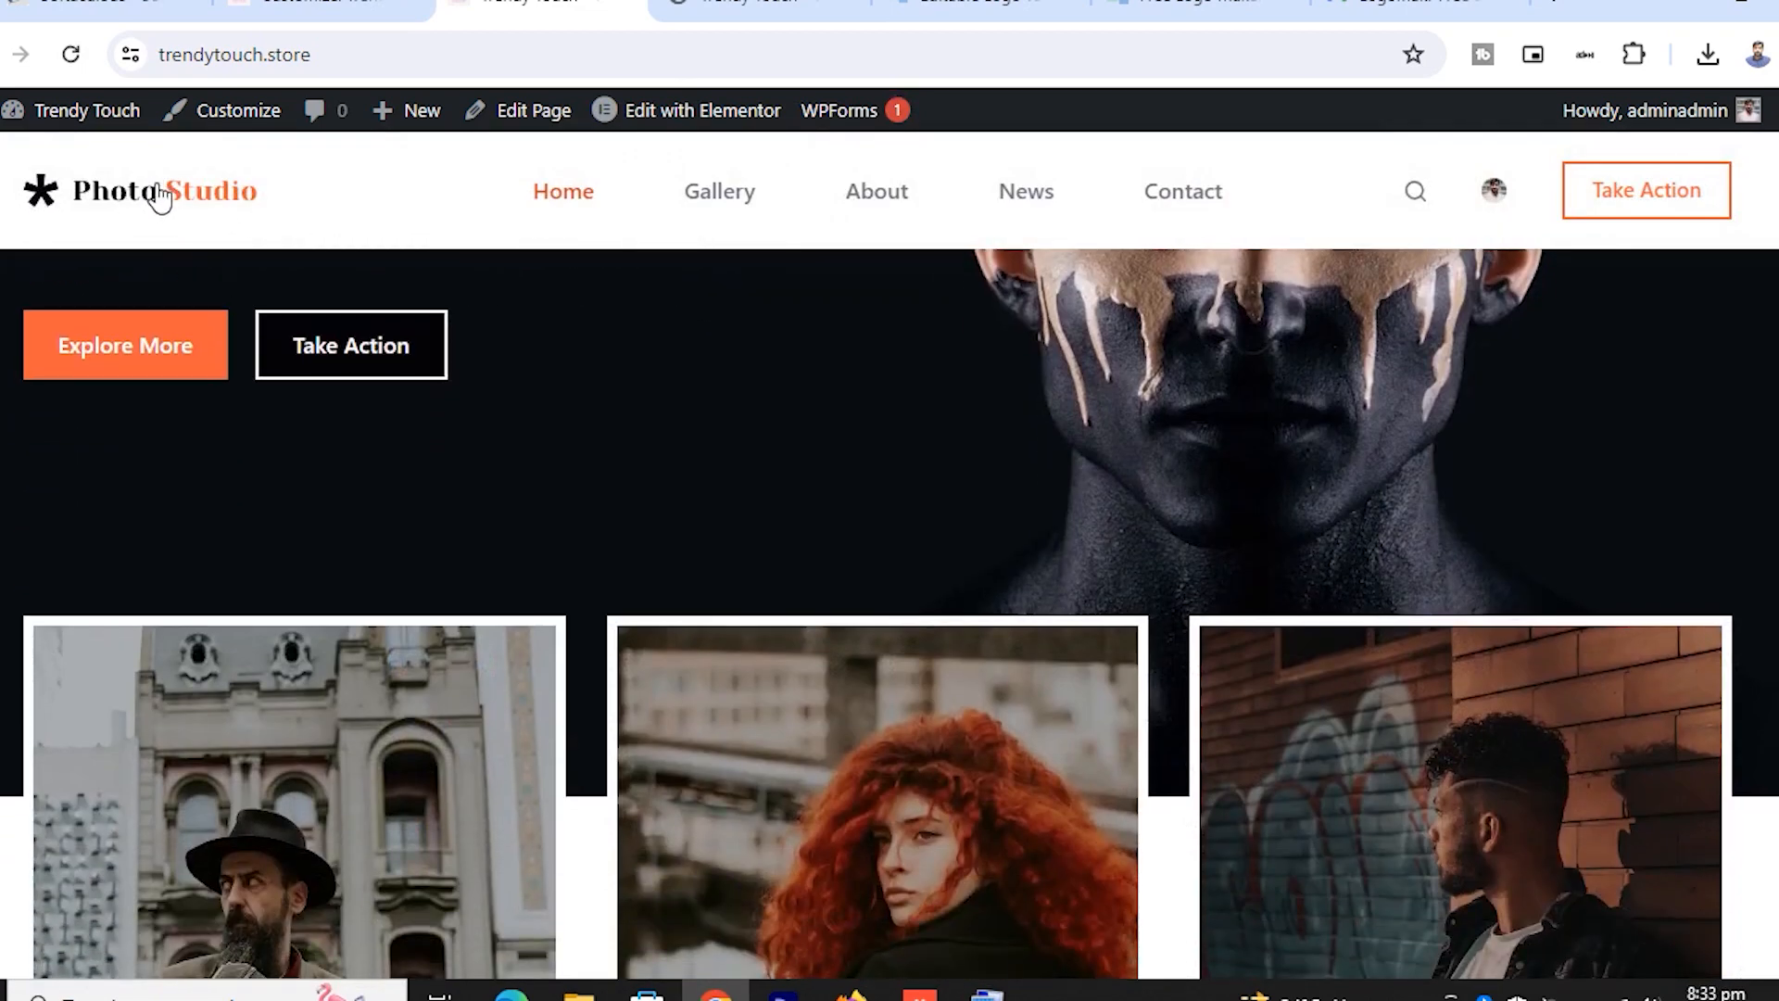
scroll(174, 259, up, 6)
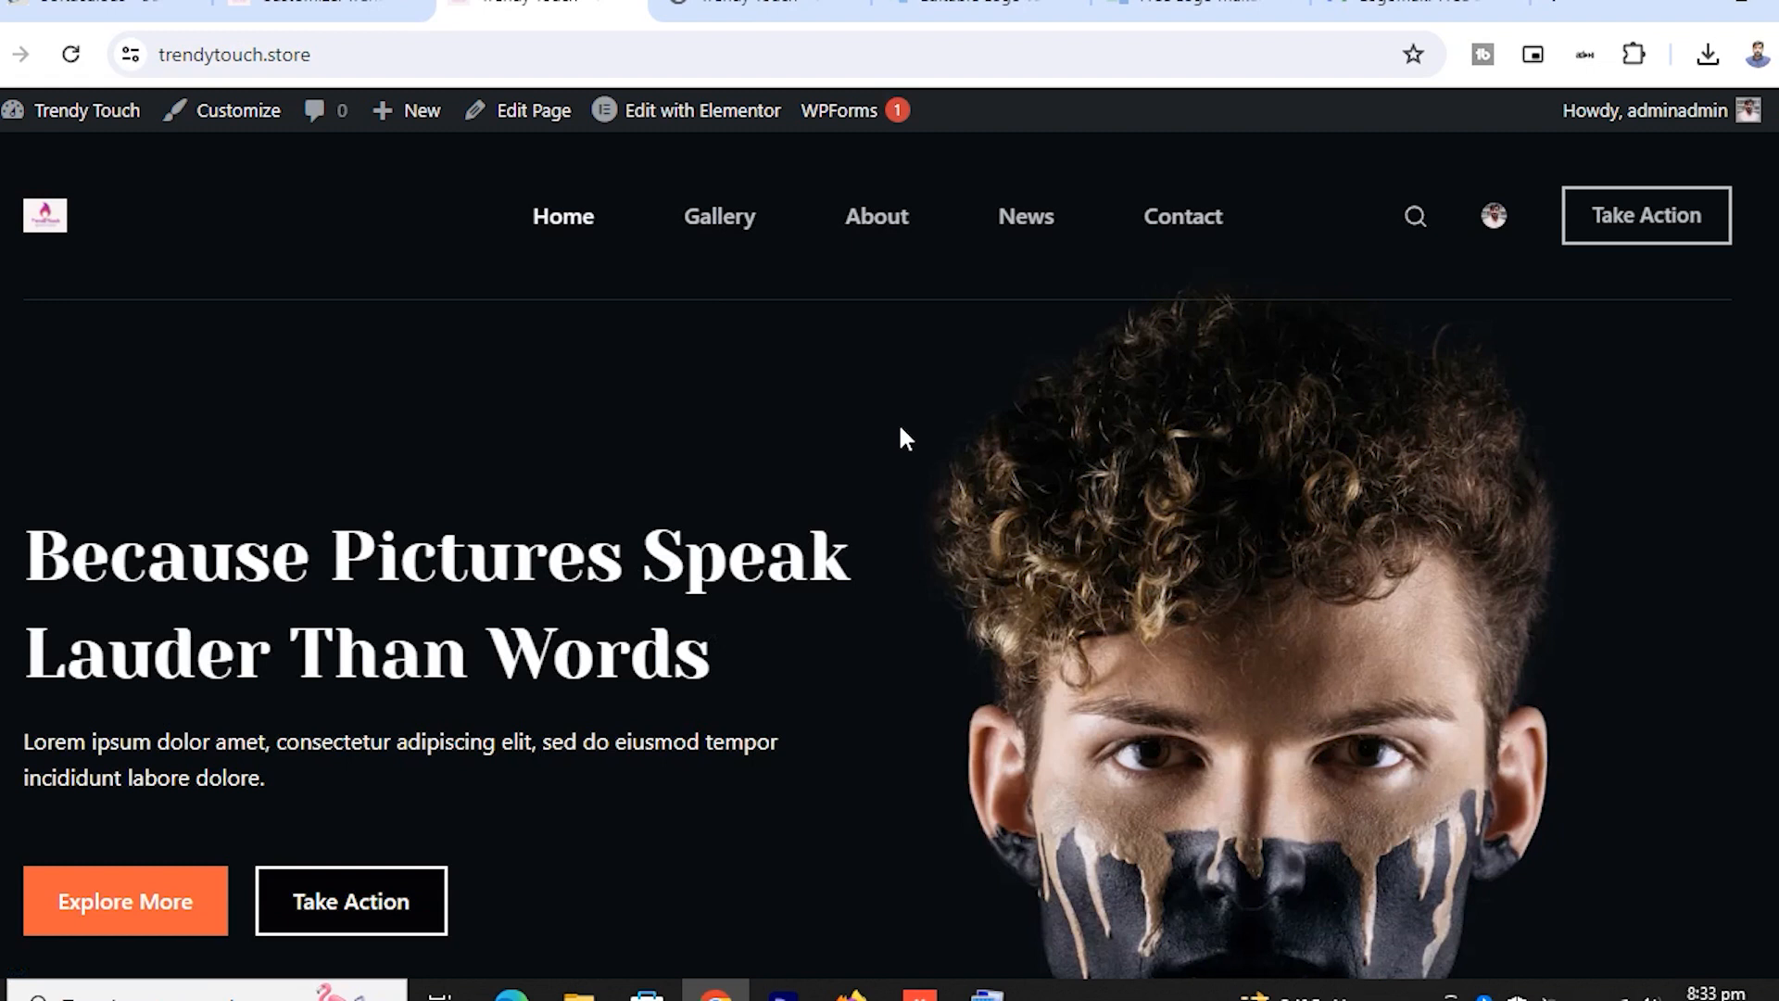
mouse_move(701, 125)
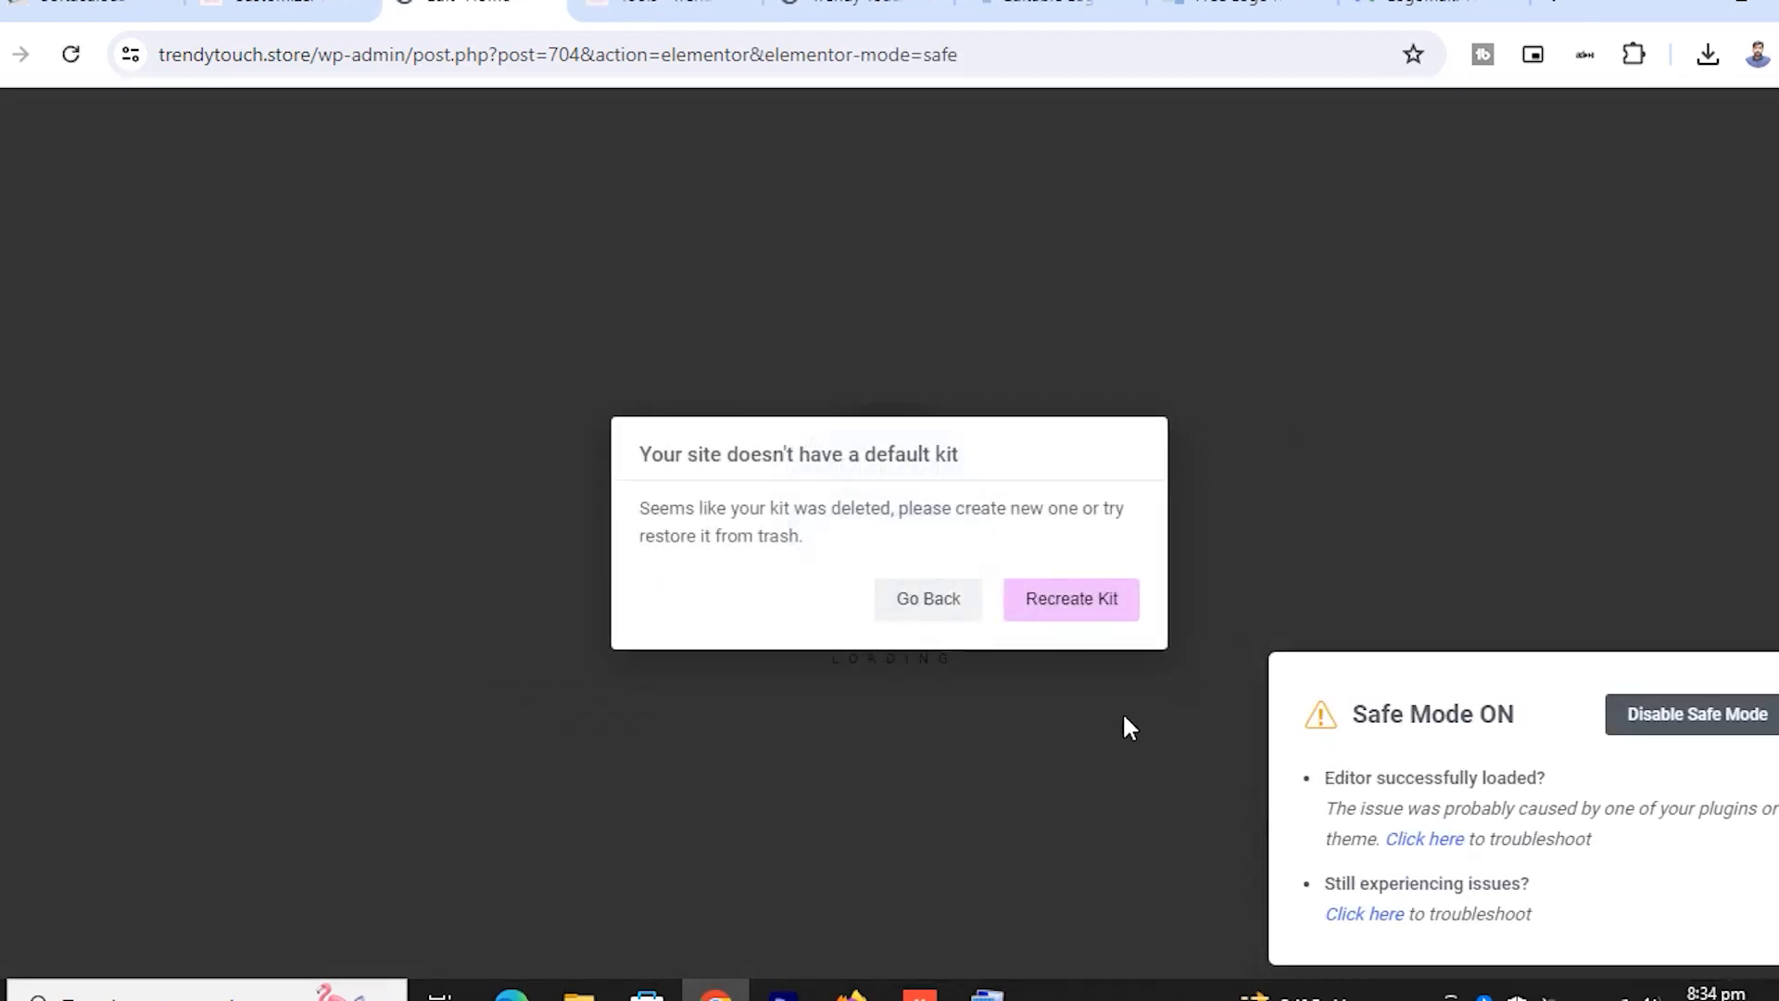
Recreate the default kit, sync the library, and regenerate Elementor's files and data
click(1060, 610)
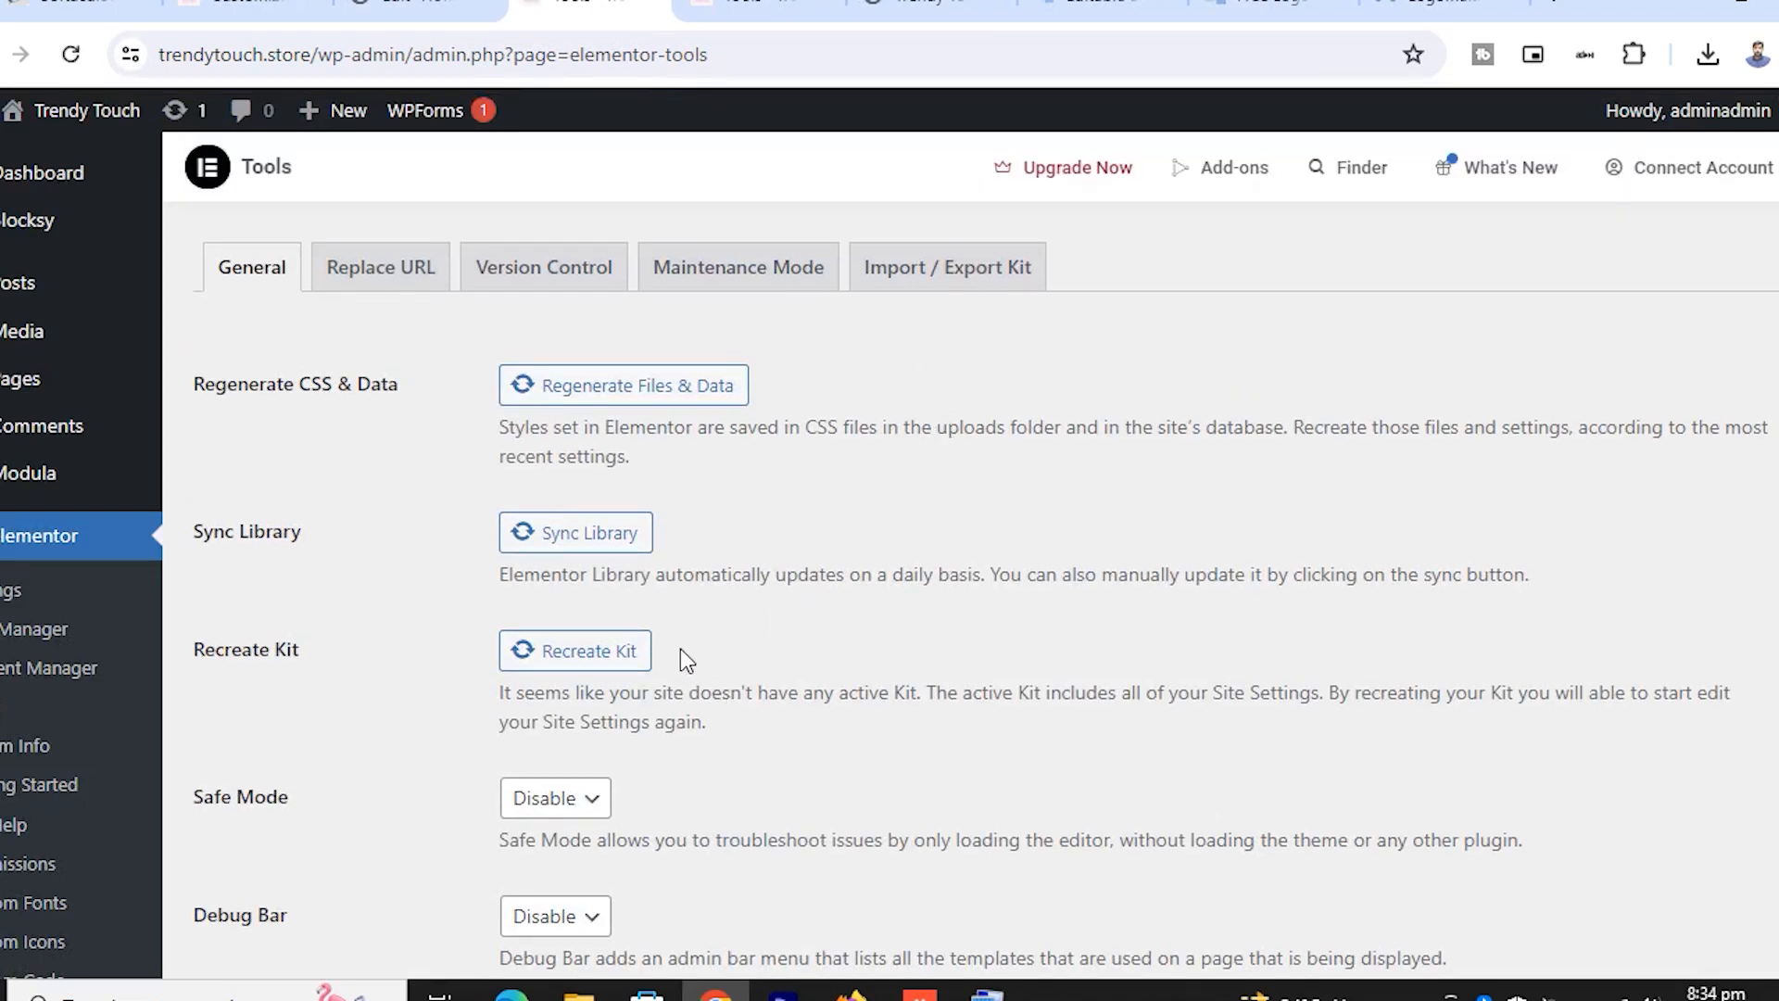
click(579, 533)
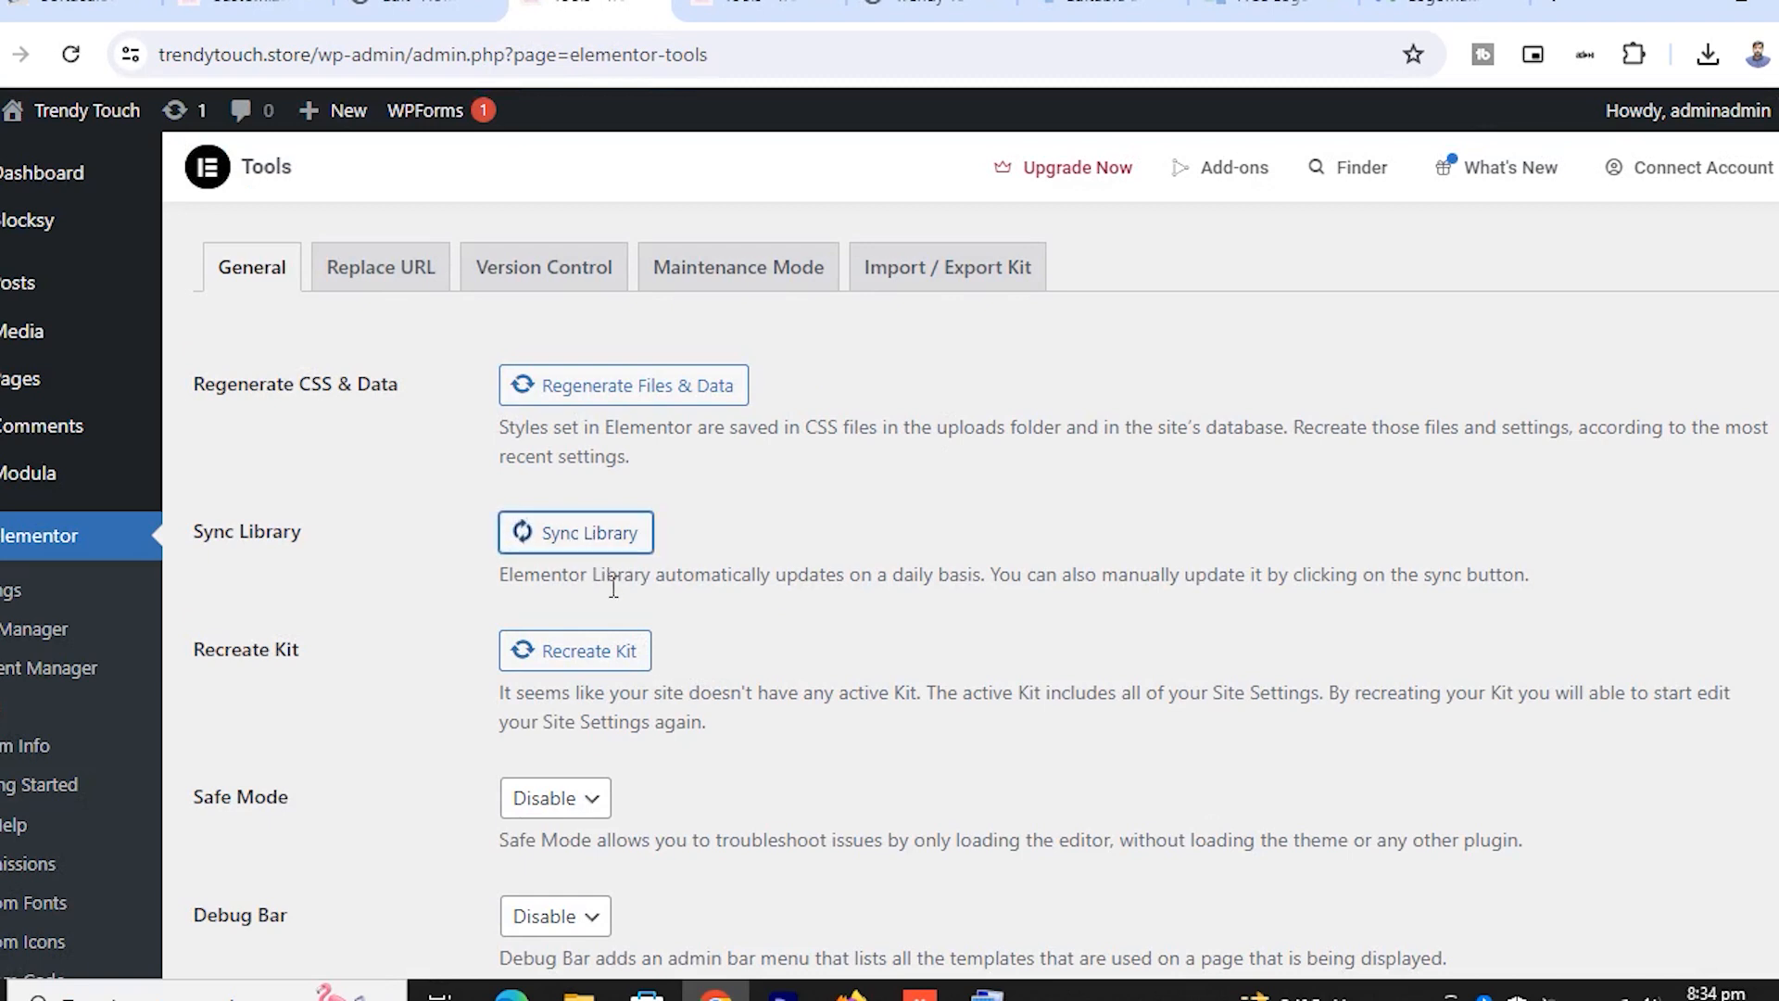
click(649, 387)
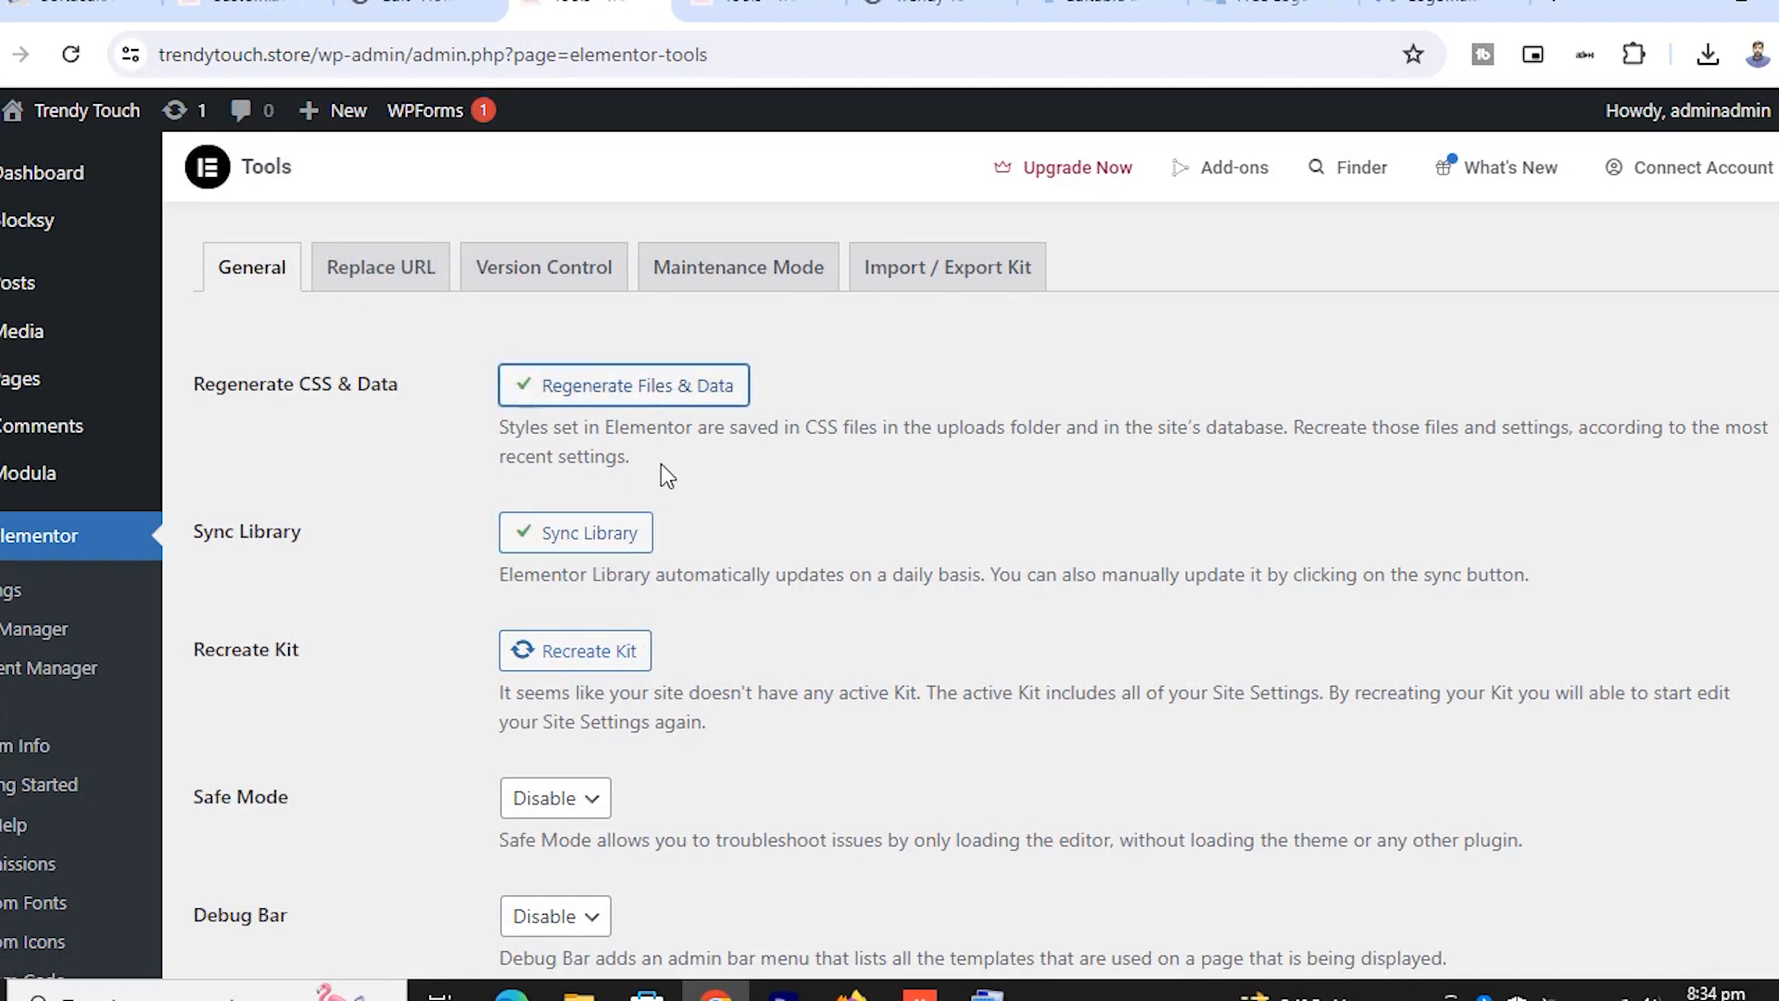
click(600, 660)
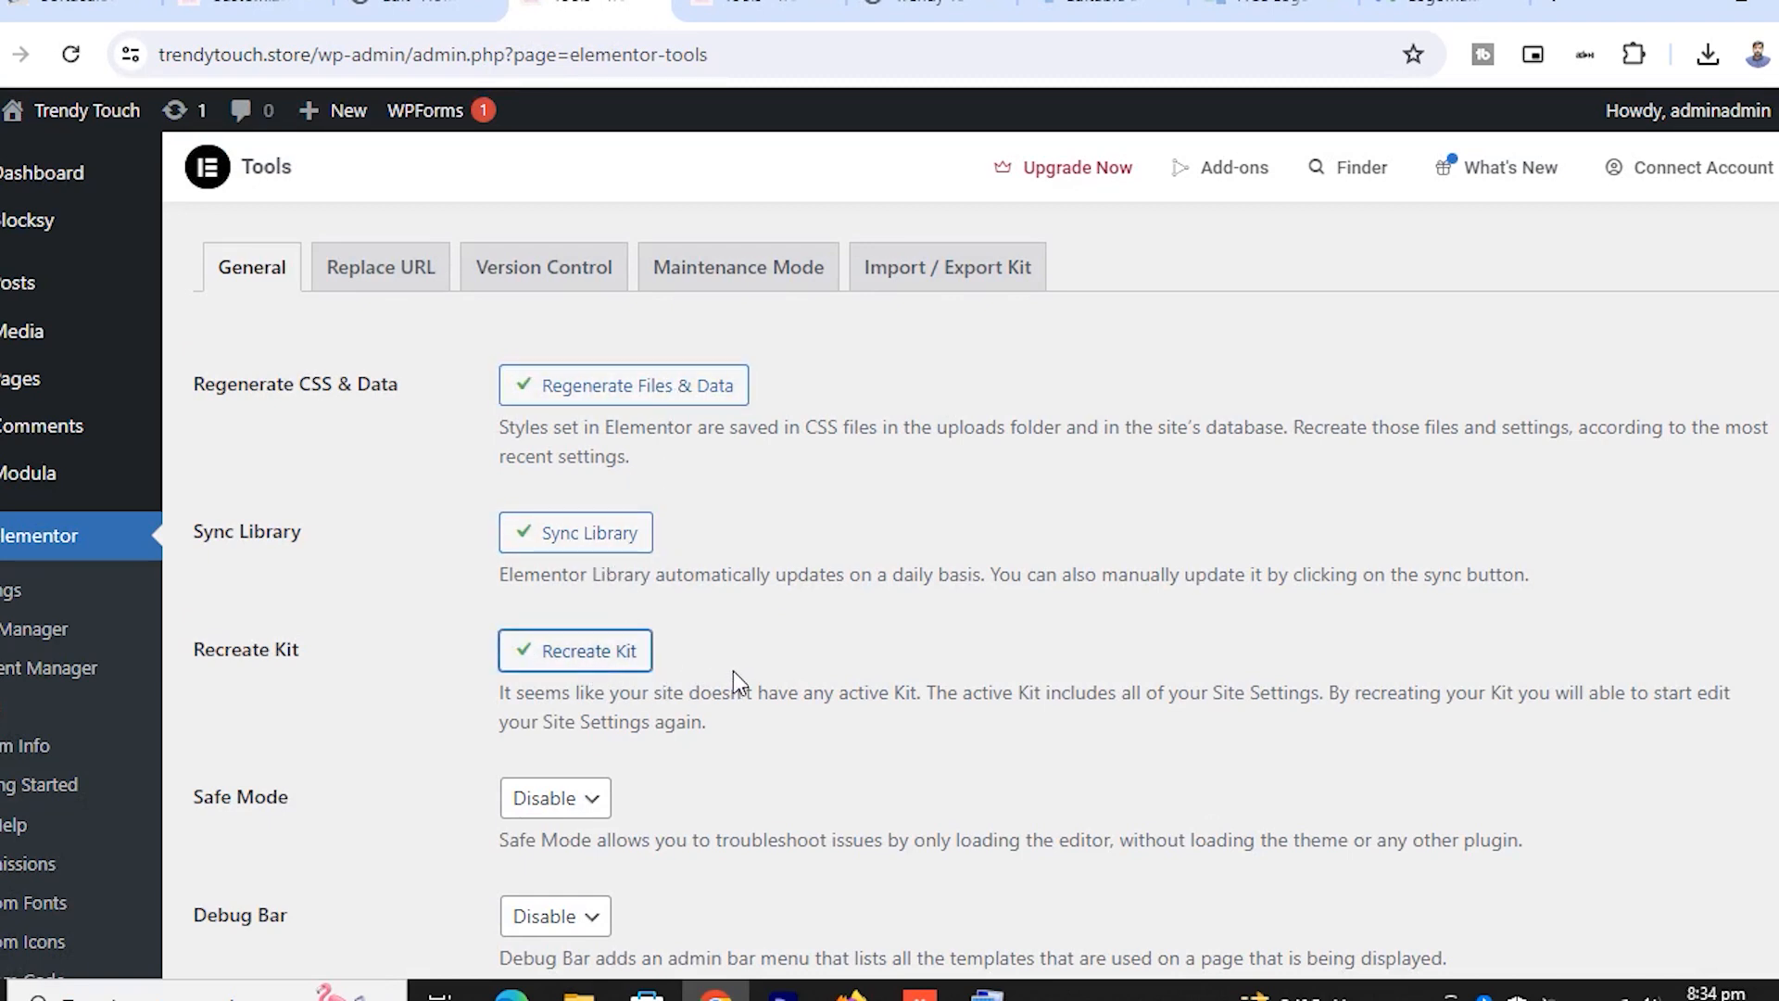
Set Elementor's Safe Mode to Enable, save, and view the live Trendy Touch site
scroll(760, 666, down, 3)
click(556, 520)
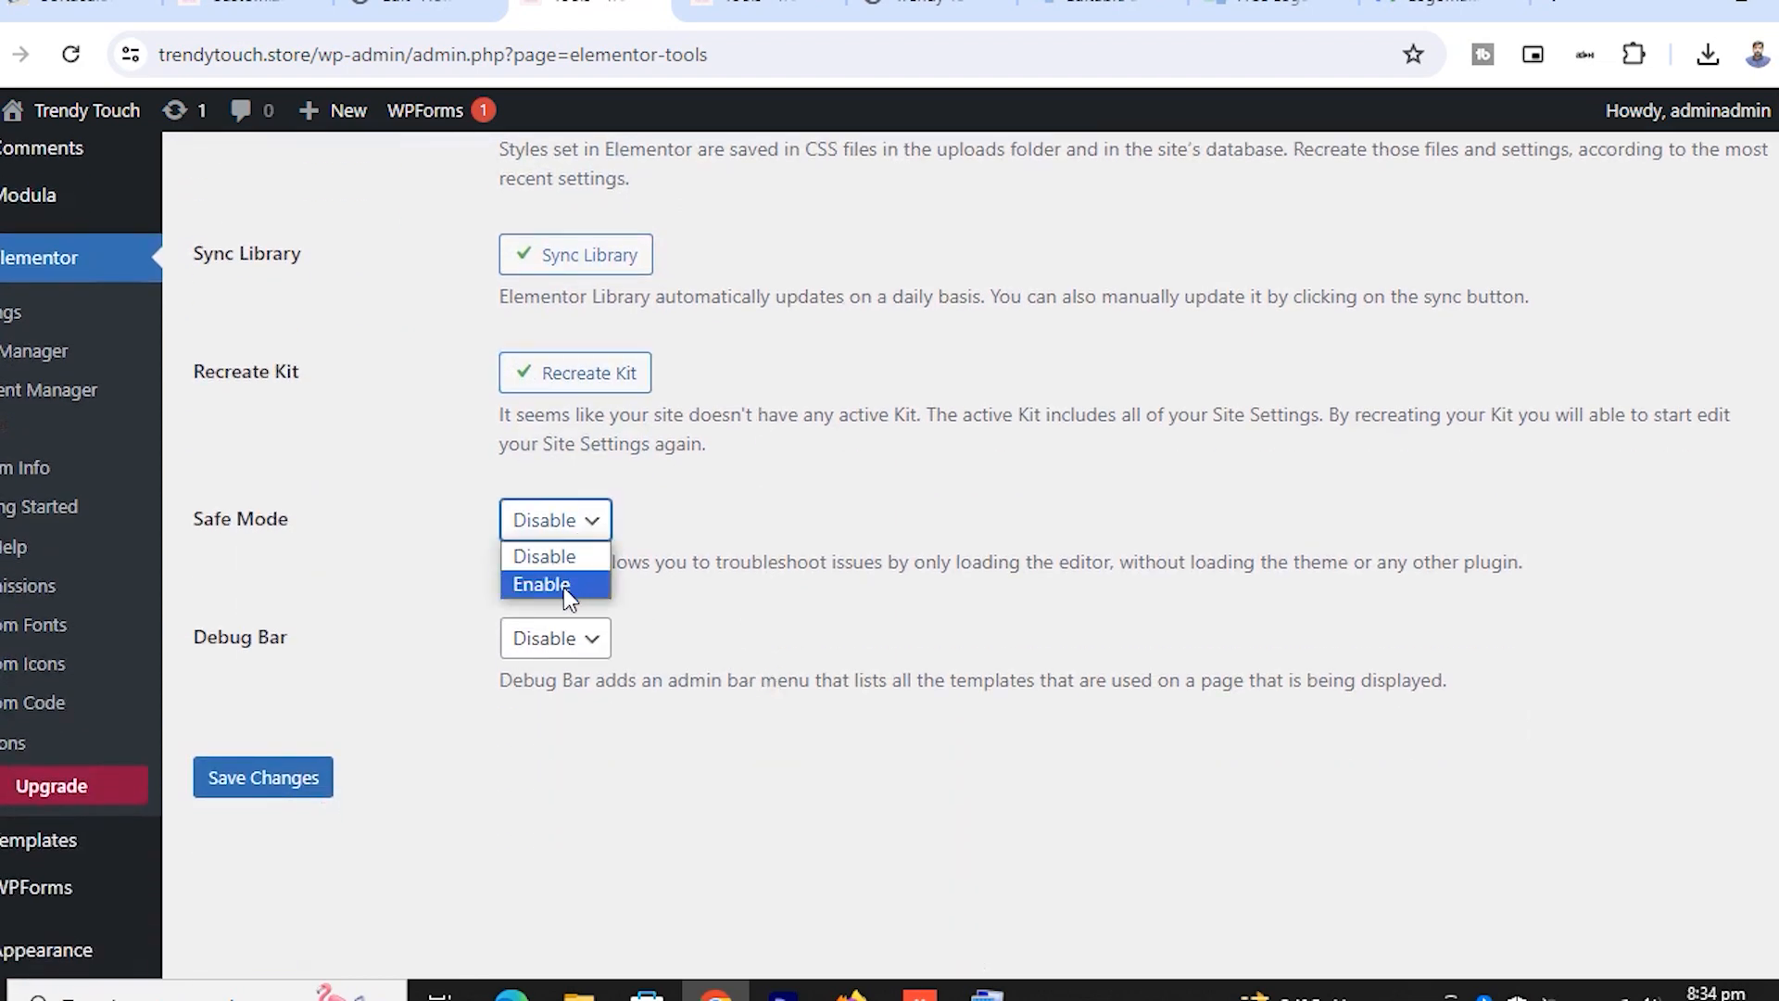
click(550, 585)
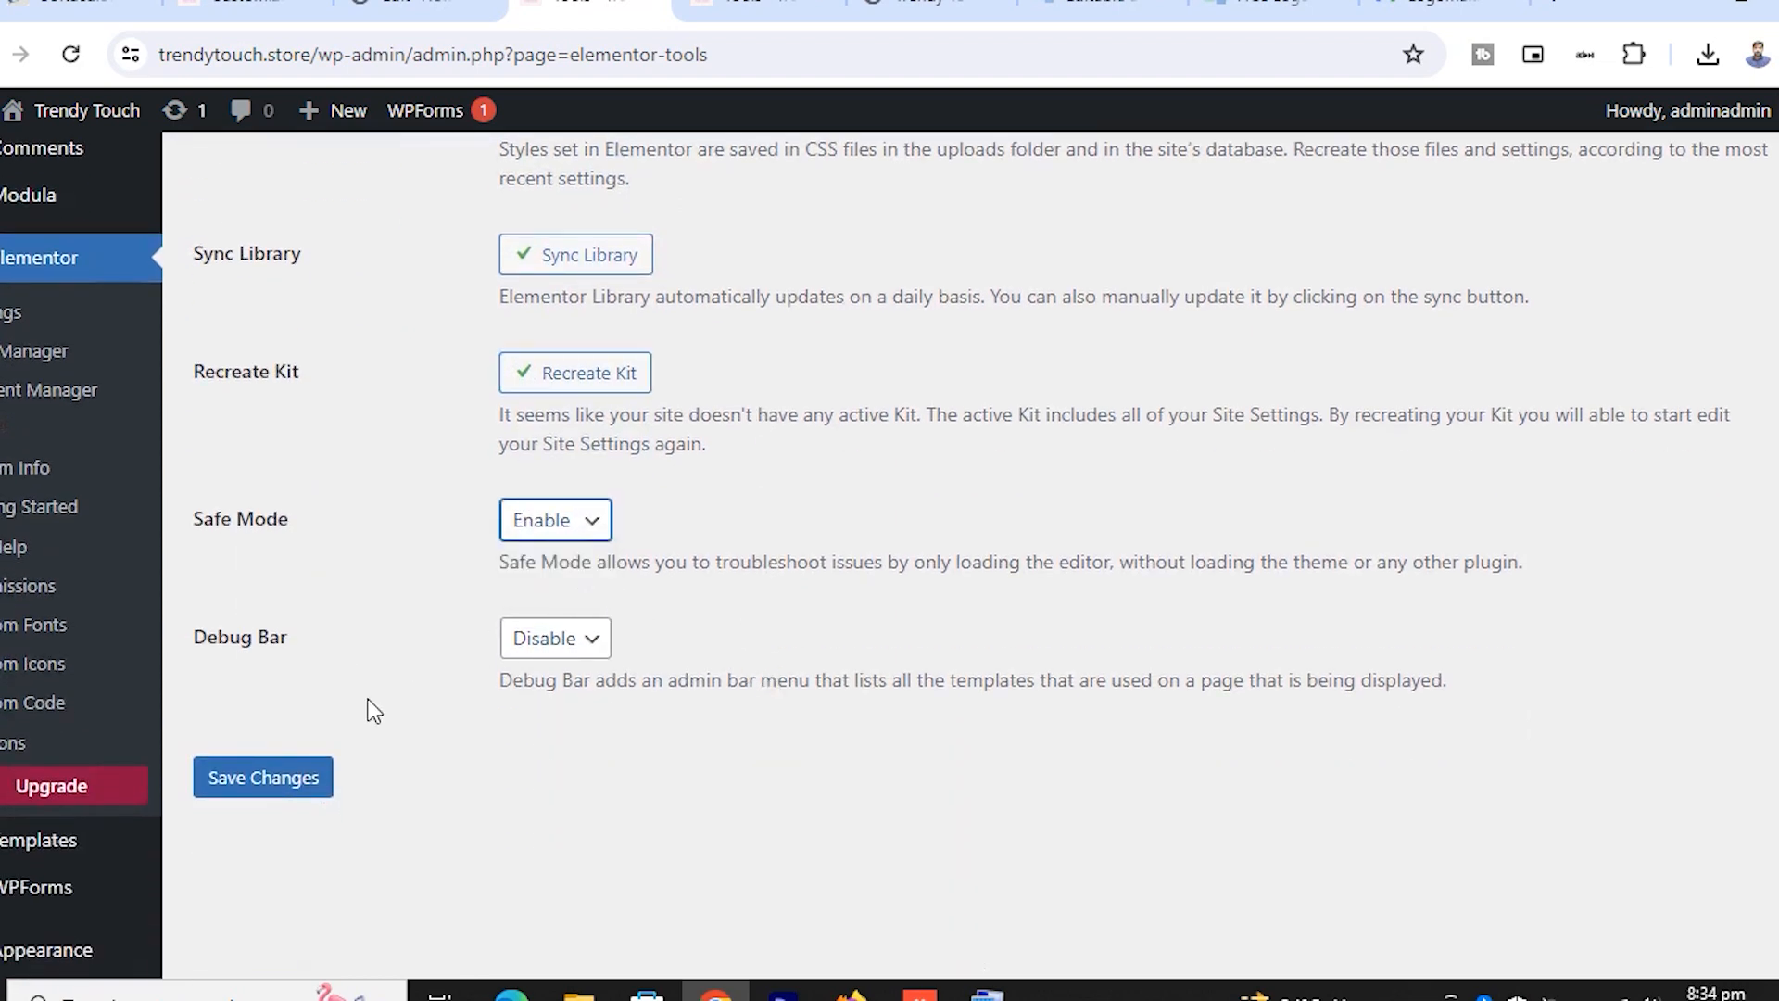
click(255, 788)
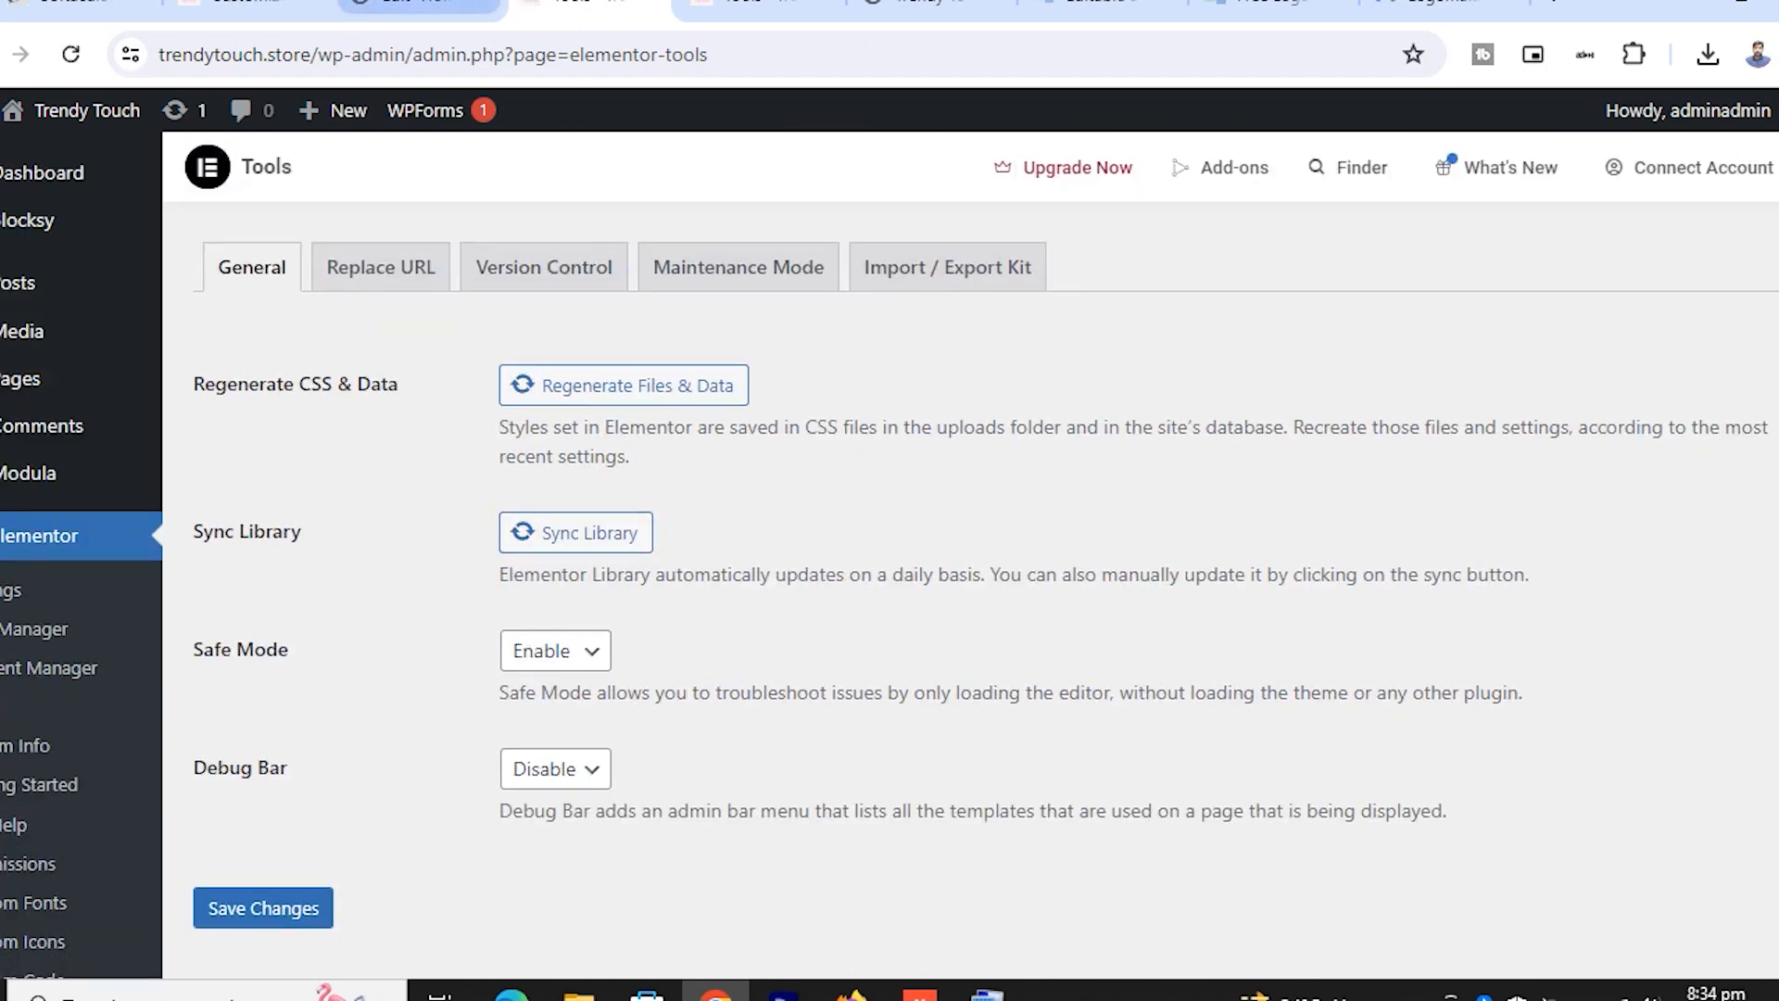
click(737, 9)
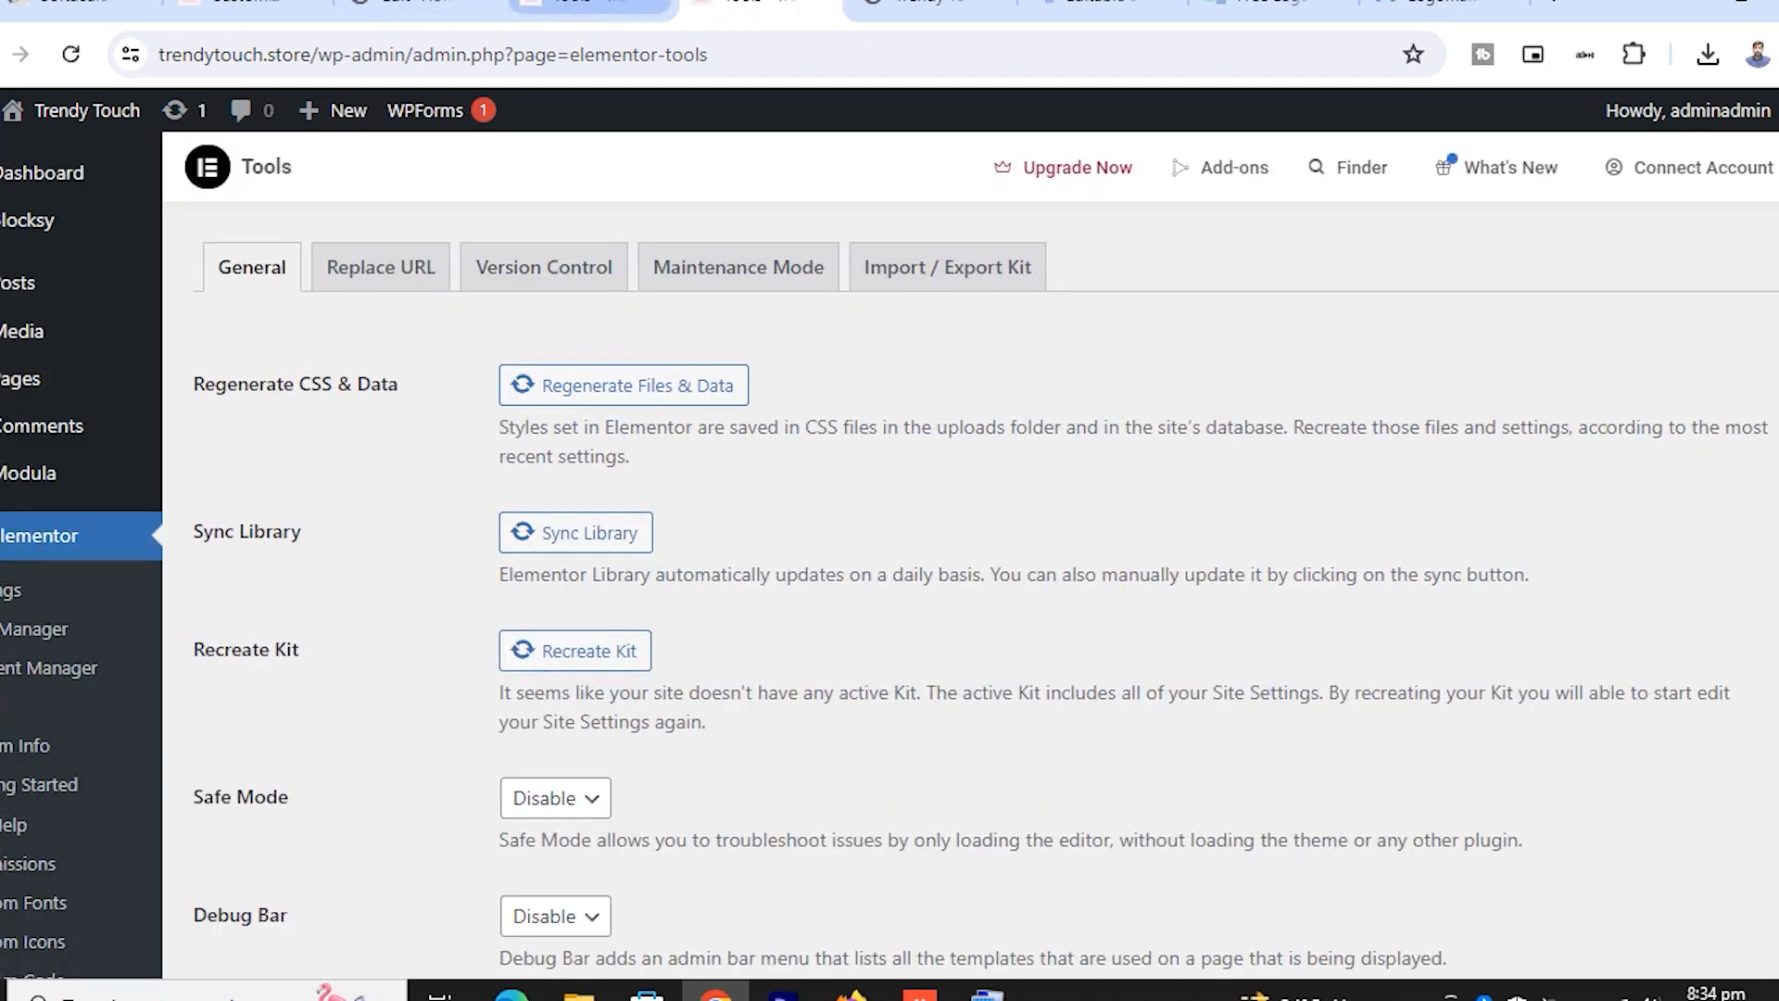
click(673, 19)
click(926, 9)
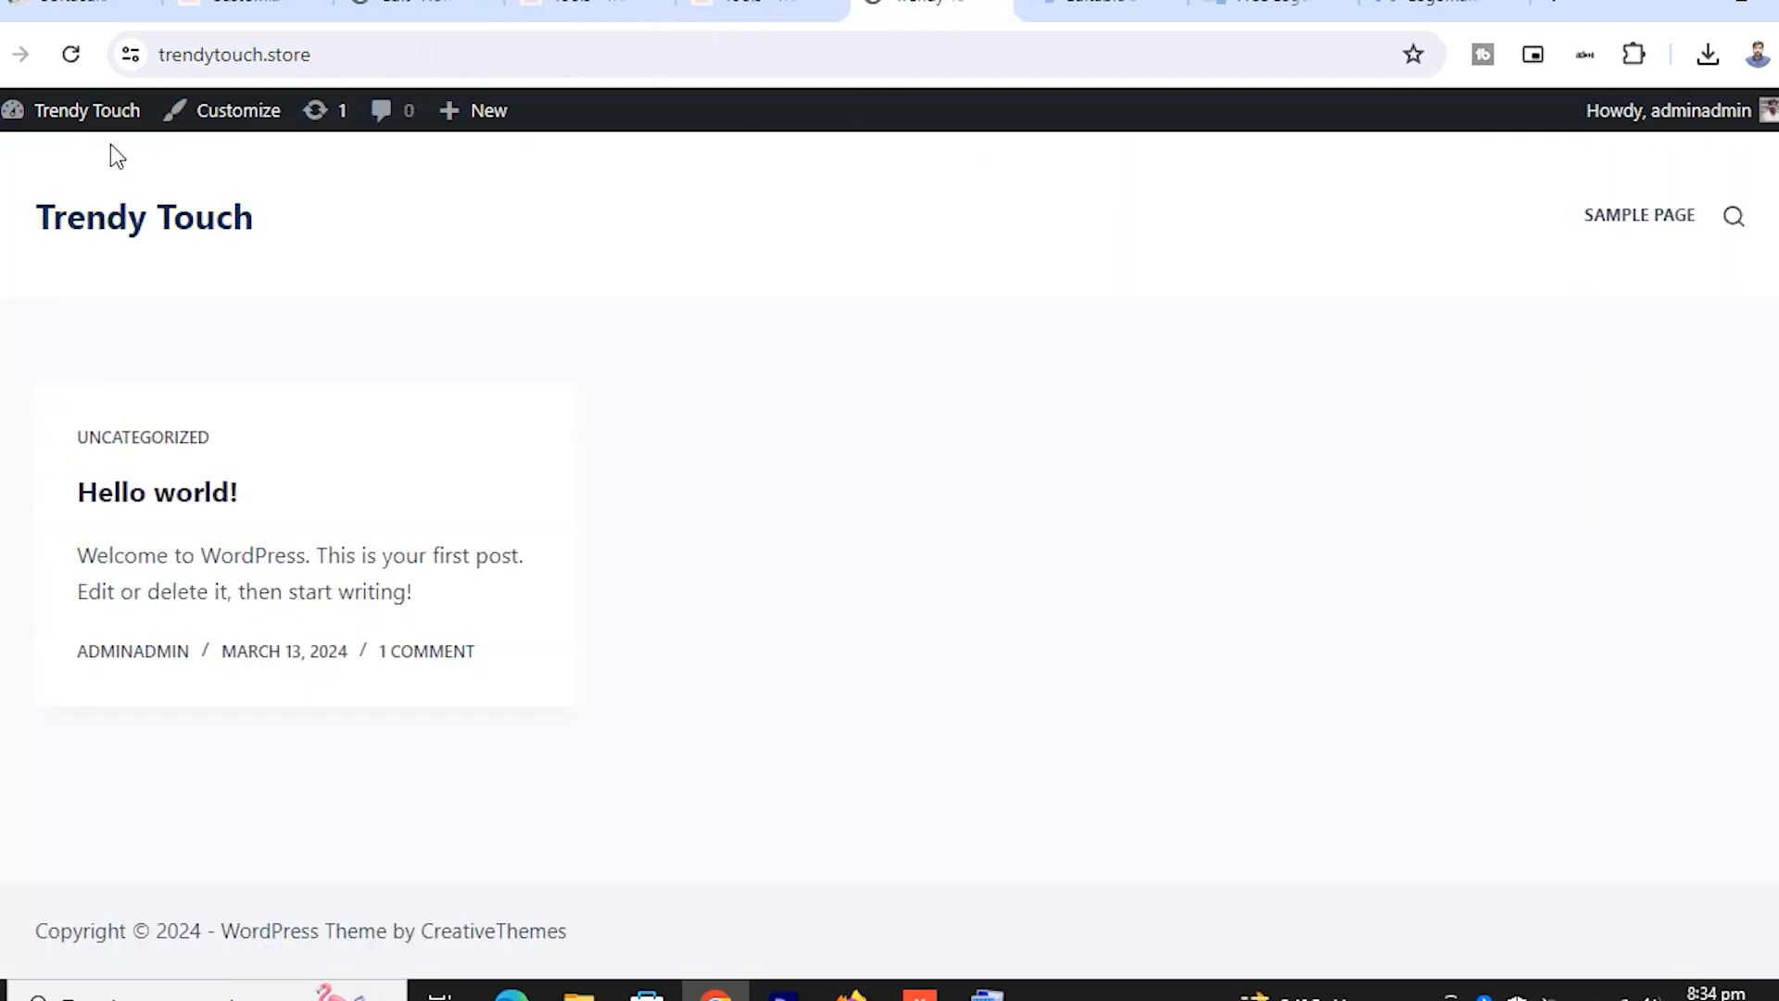
Reload the live Trendy Touch site, then open its dark homepage in the Elementor editor
click(71, 56)
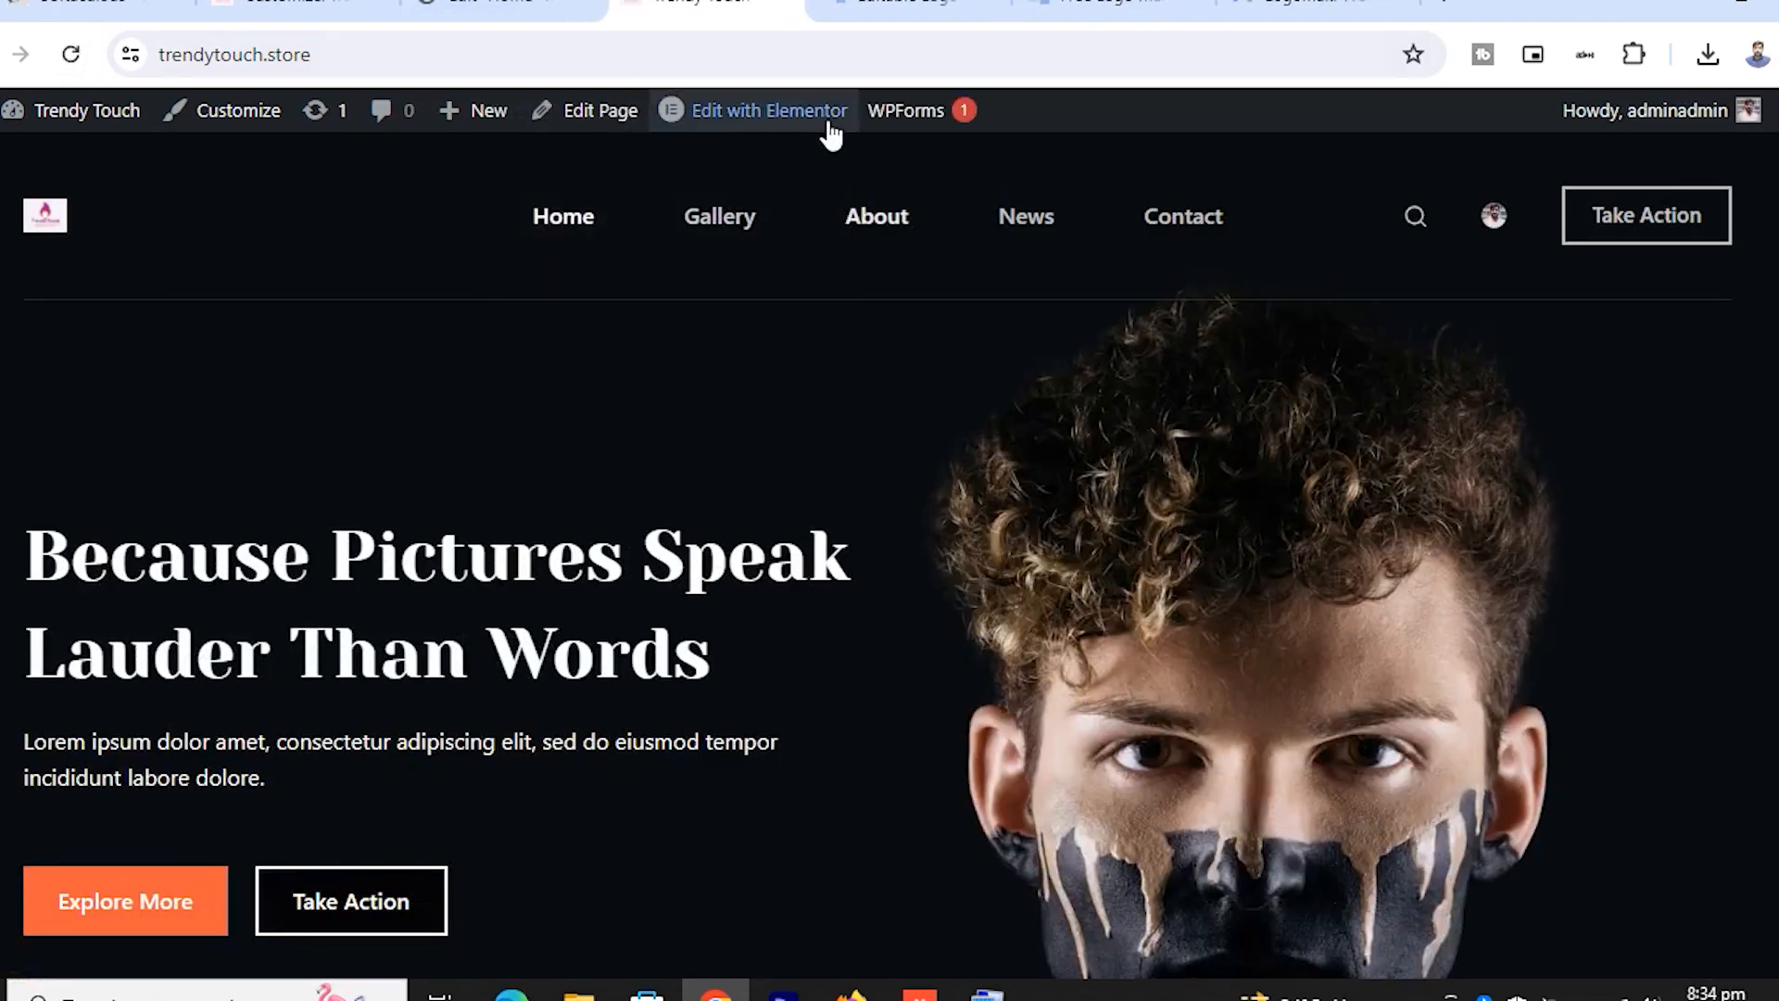
click(787, 113)
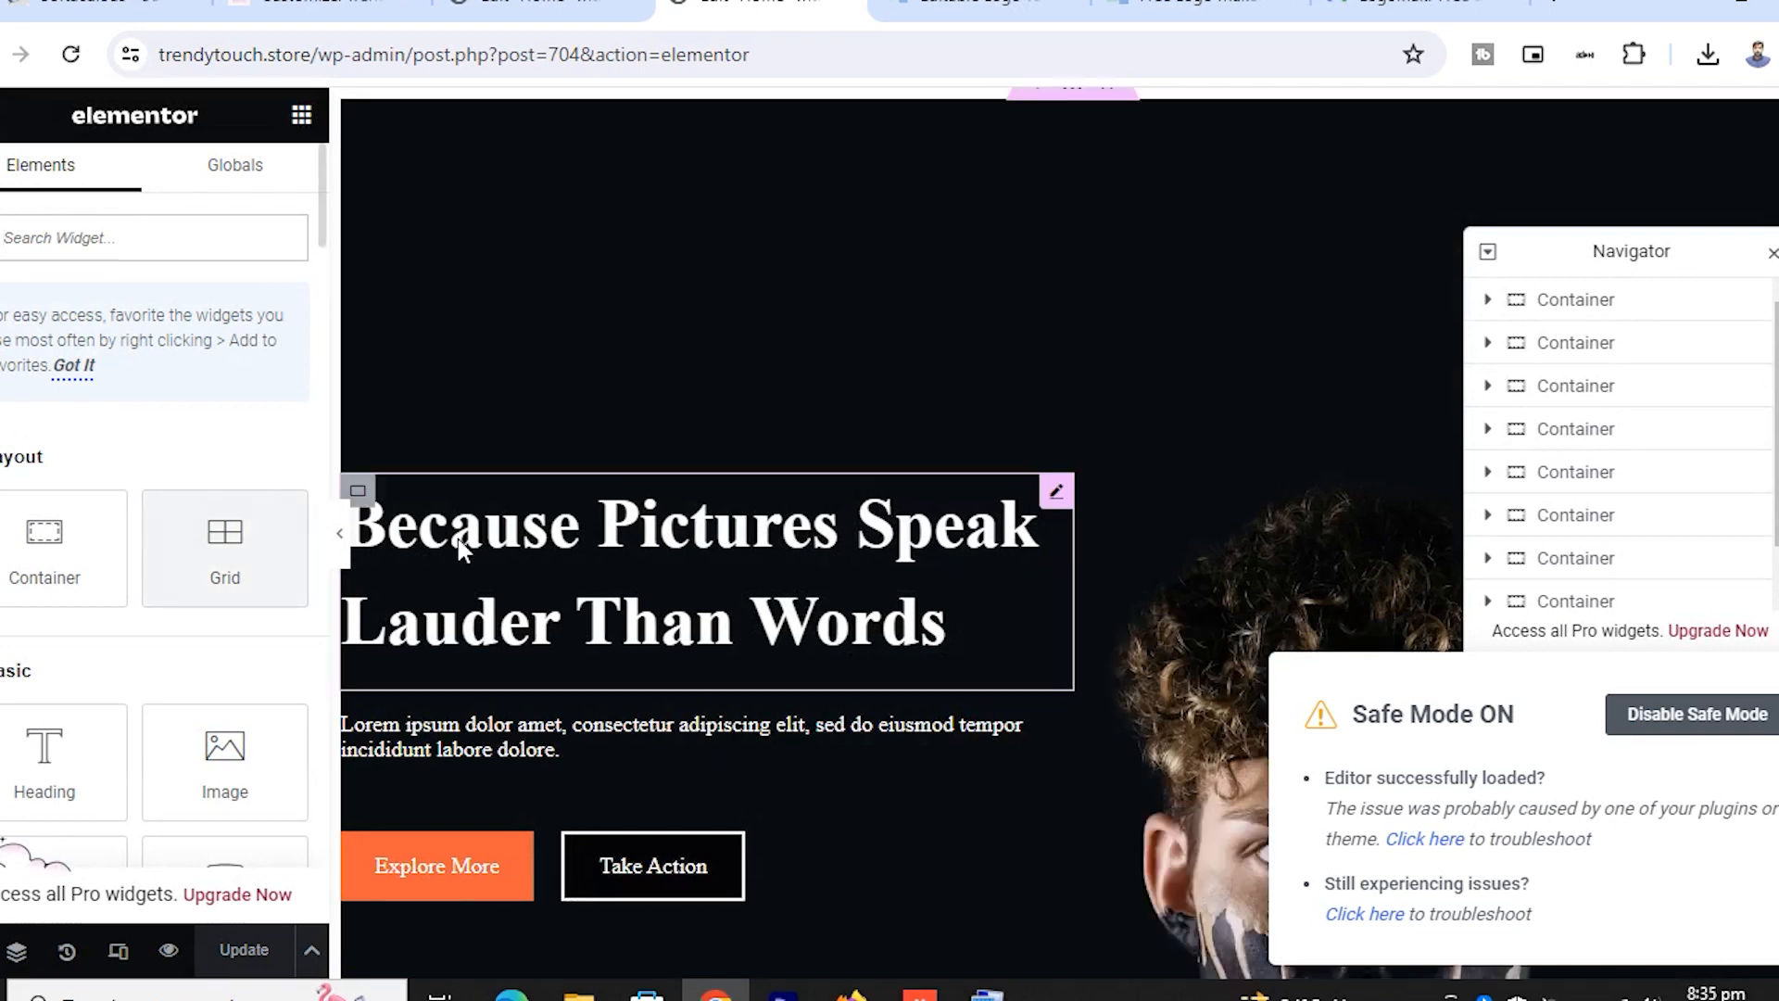
click(593, 532)
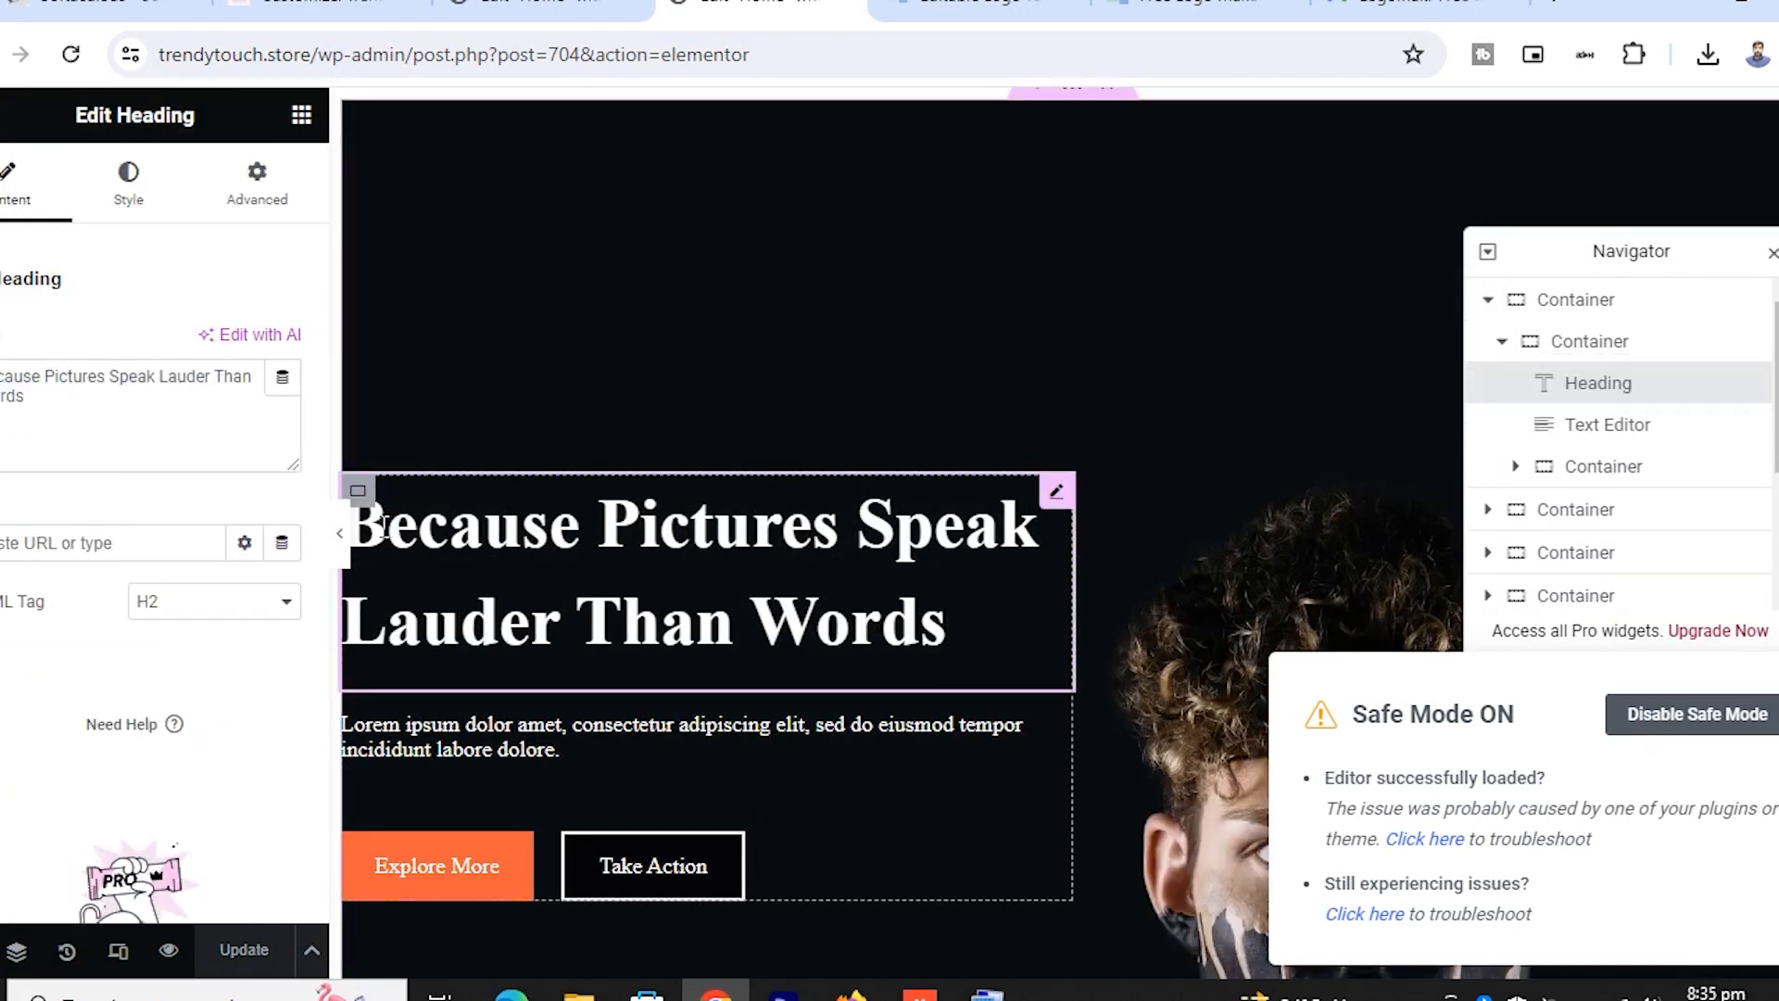
click(574, 576)
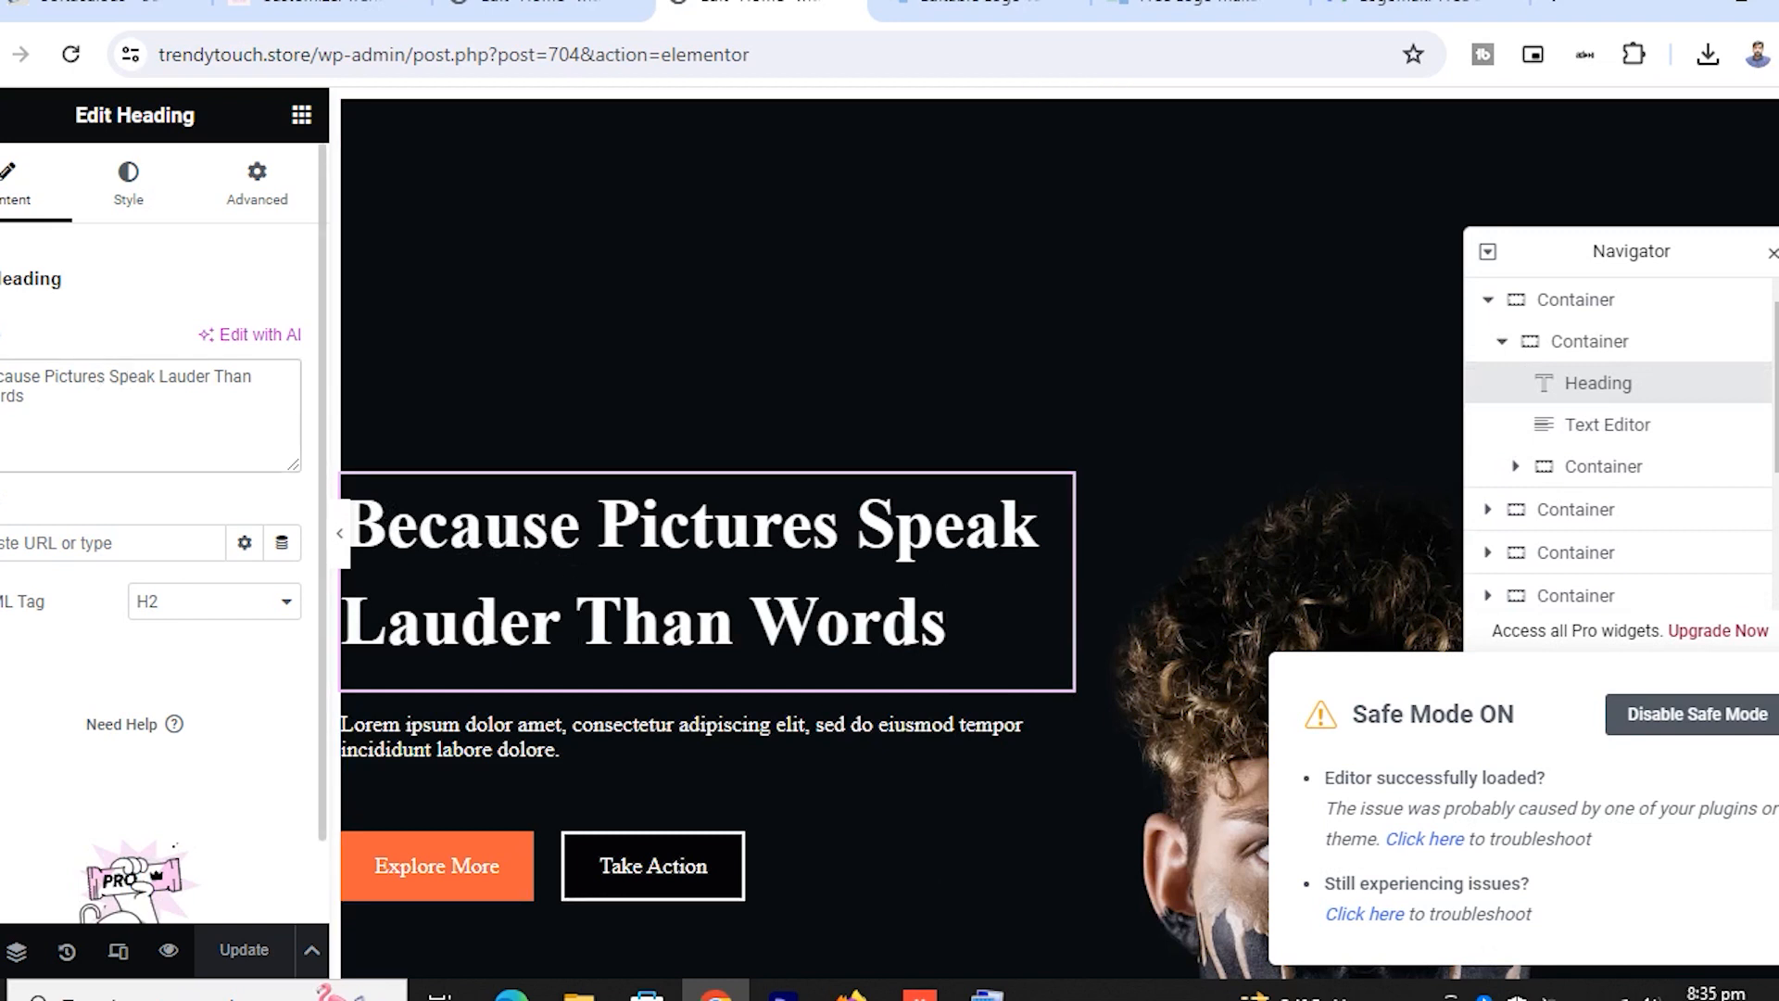
triple_click(79, 440)
click(80, 442)
scroll(879, 499, down, 2)
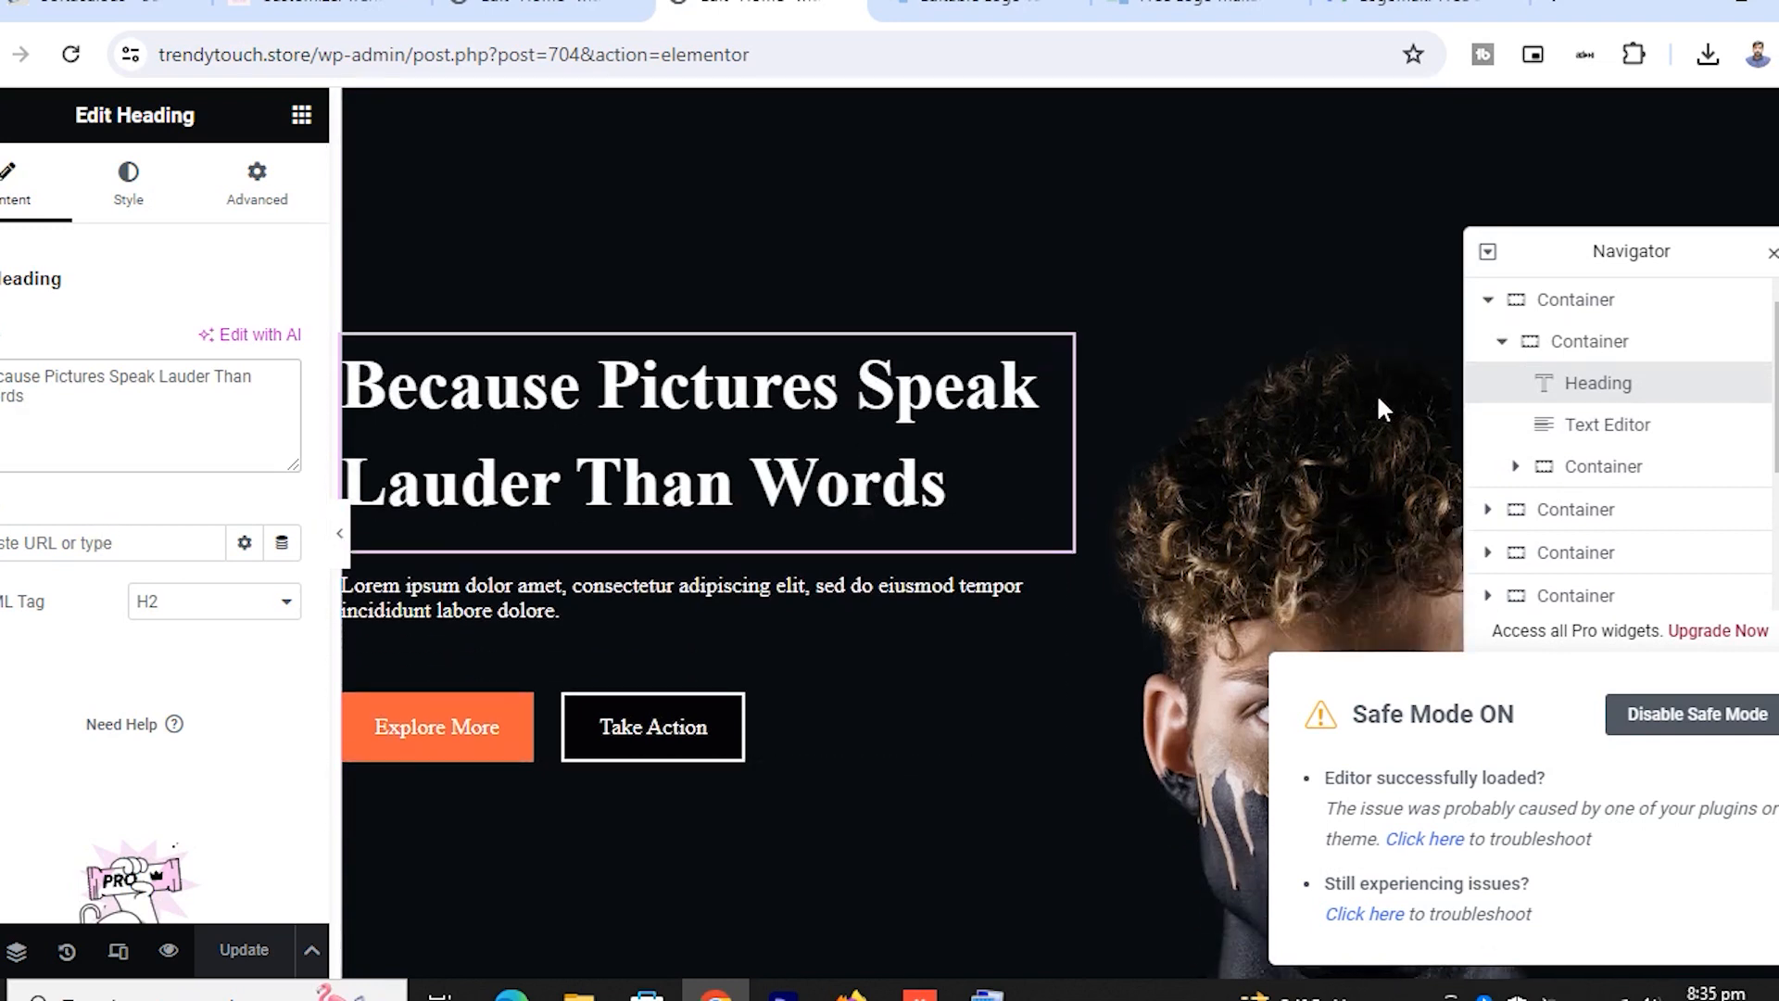
scroll(1363, 407, up, 2)
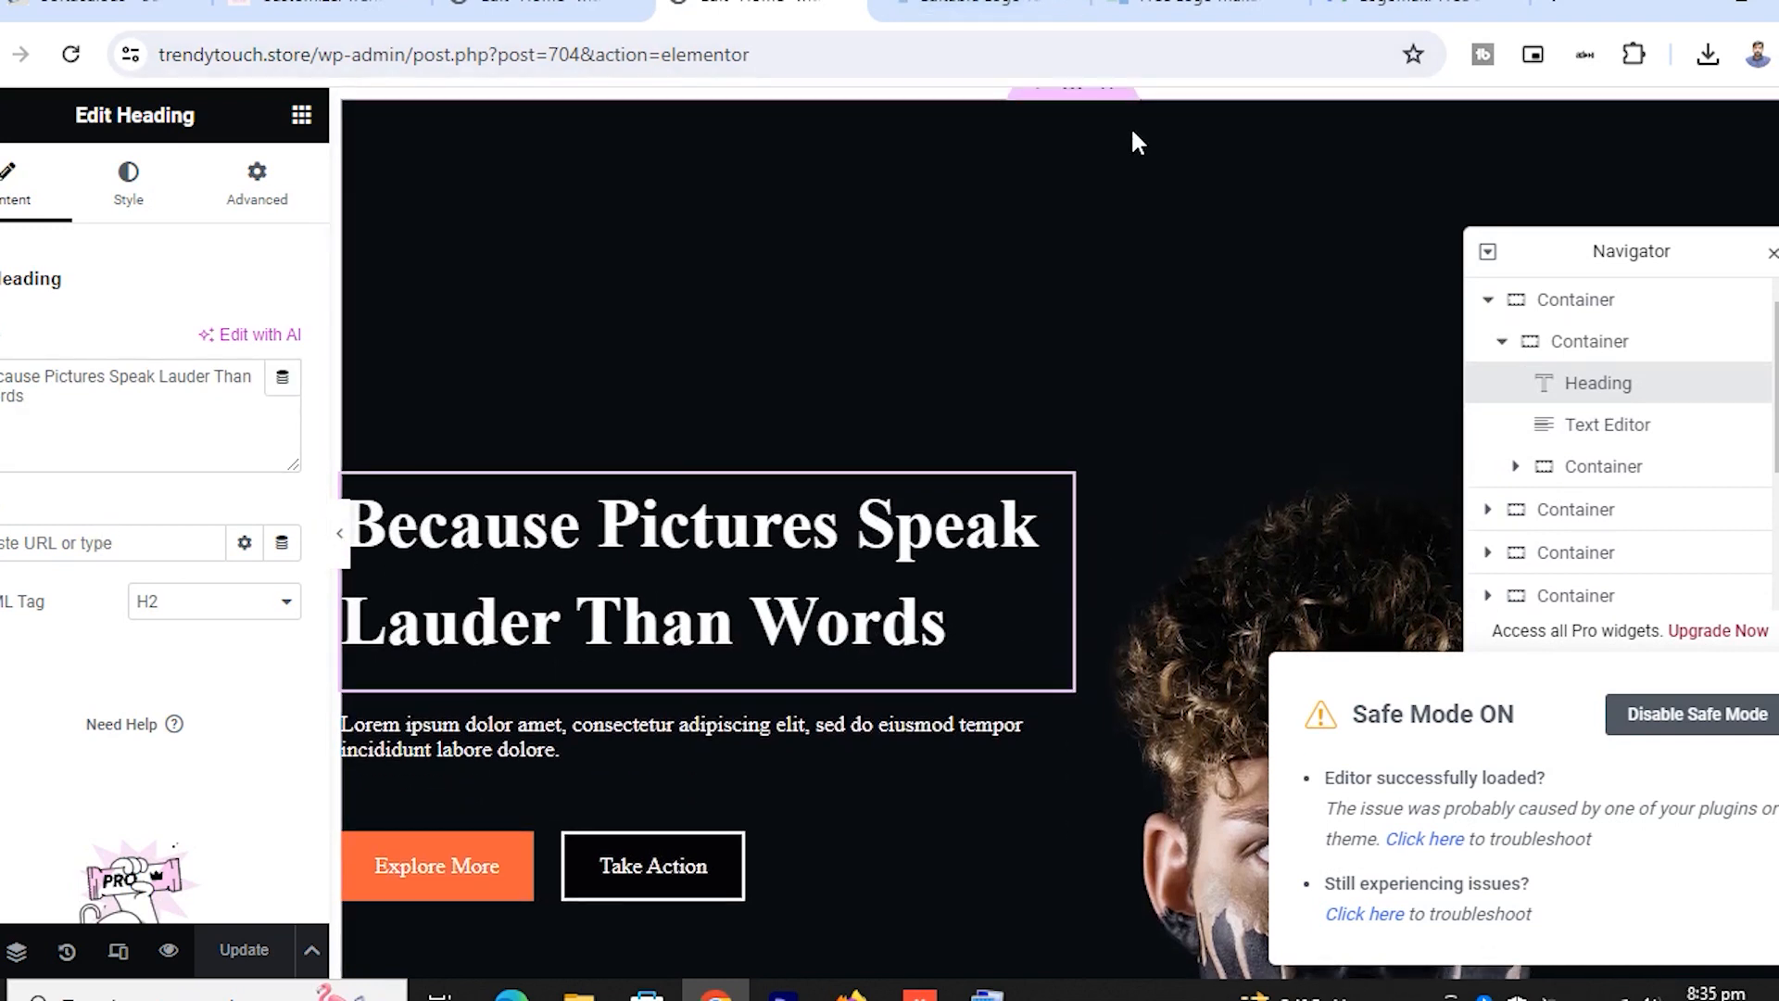
mouse_move(1074, 113)
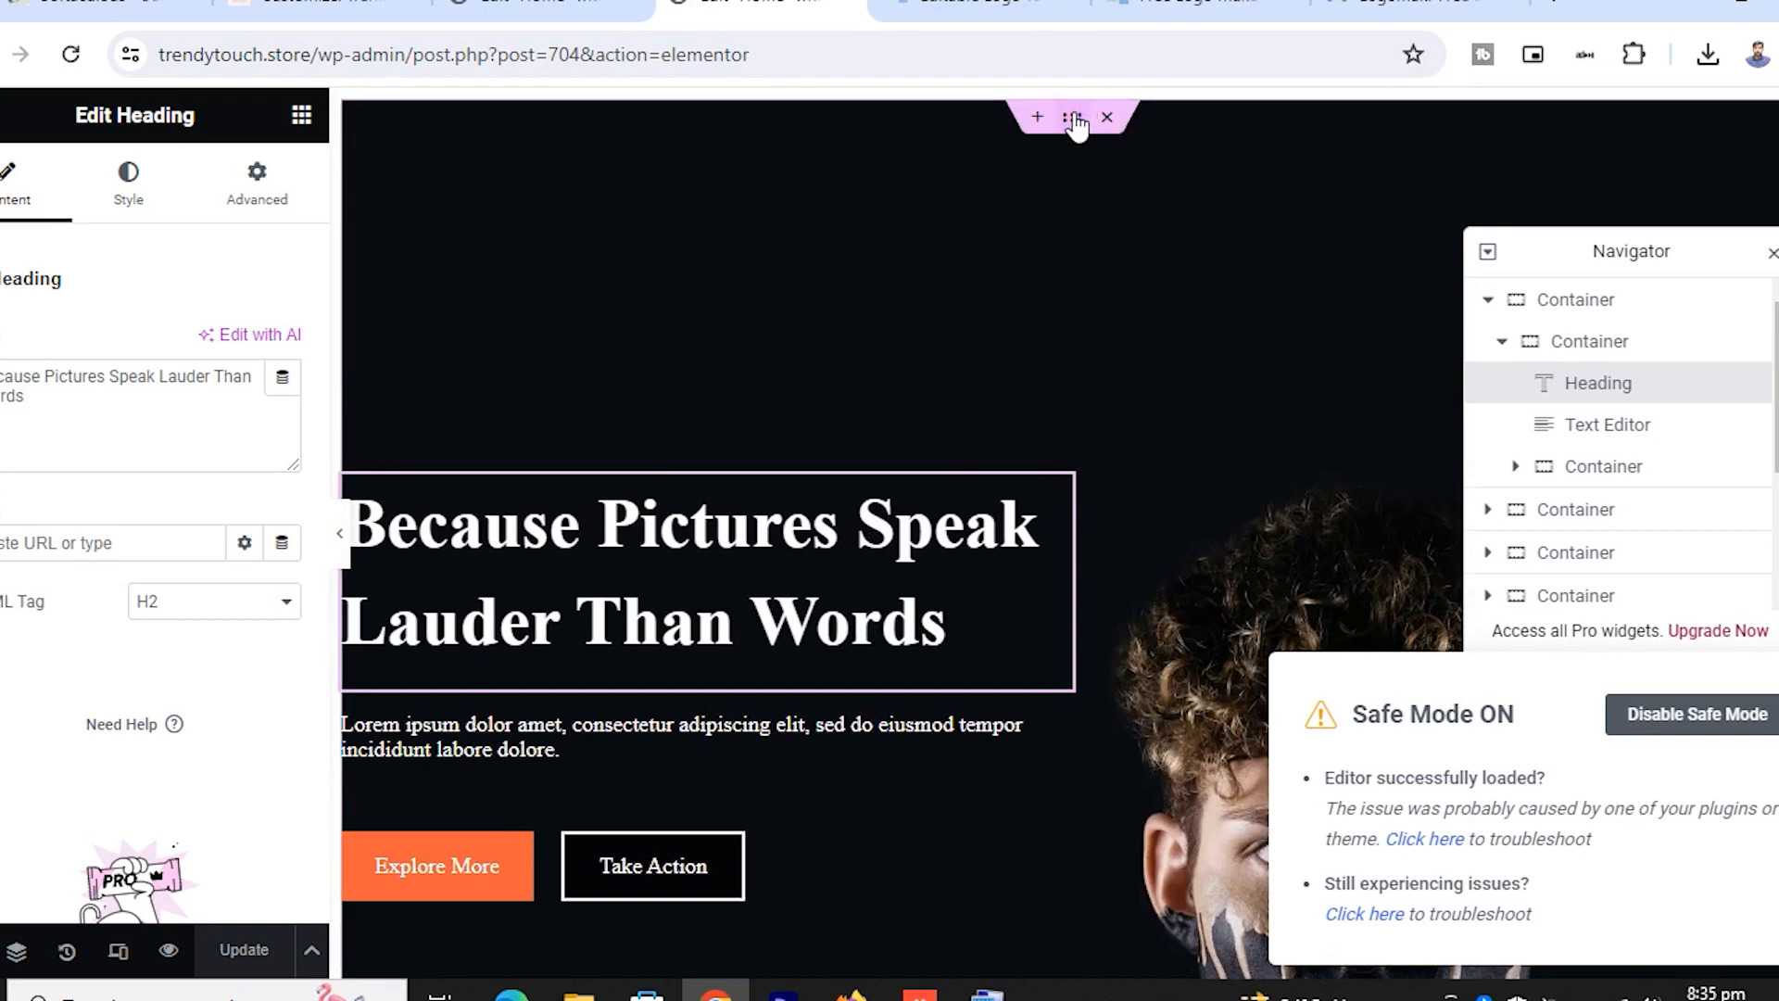
click(1073, 119)
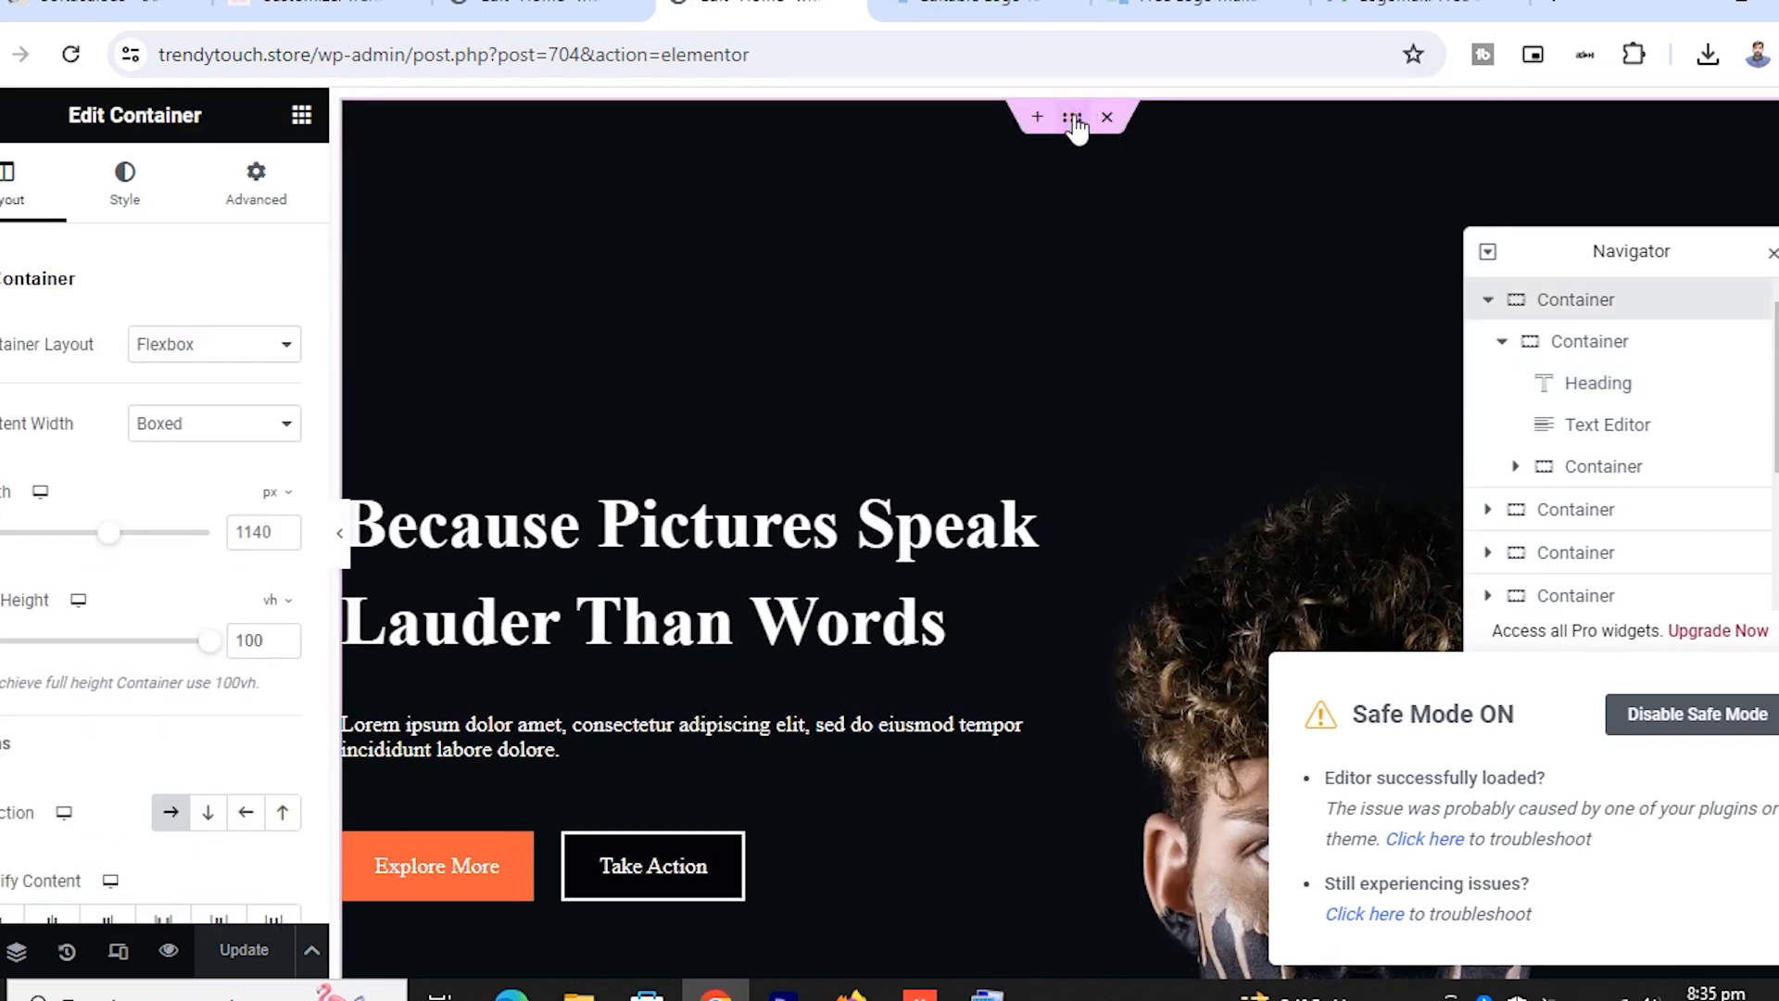
scroll(187, 485, down, 7)
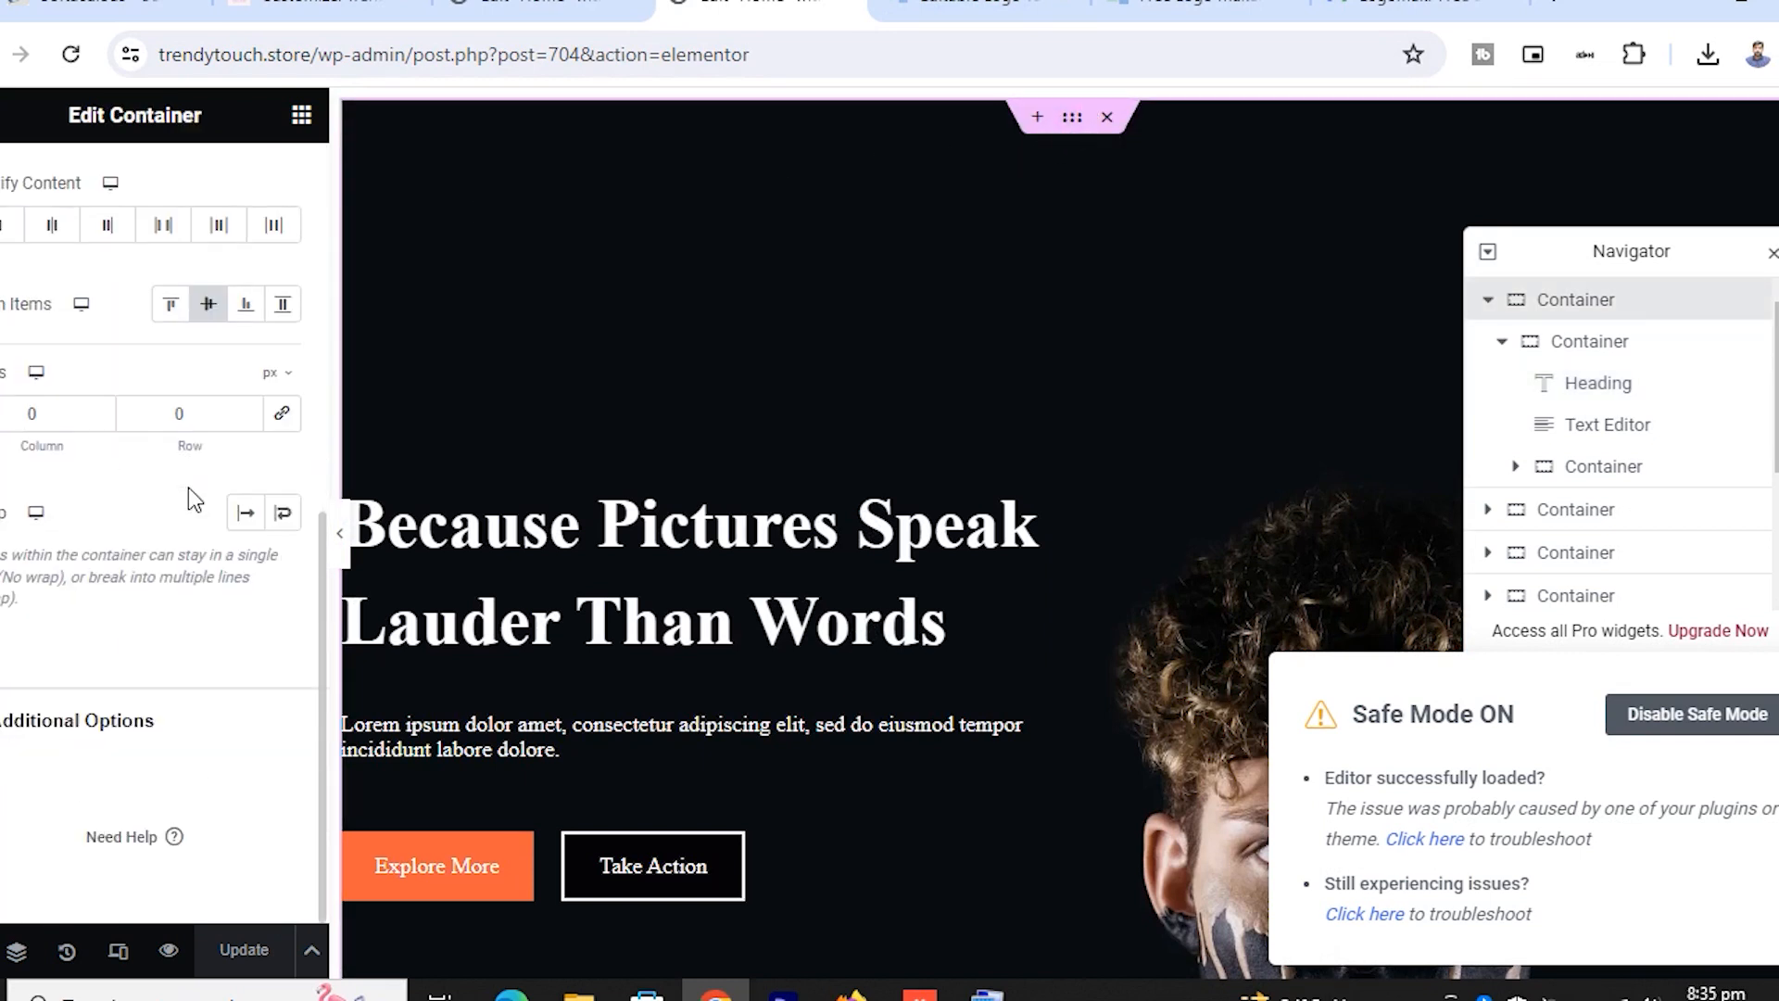
scroll(187, 491, up, 7)
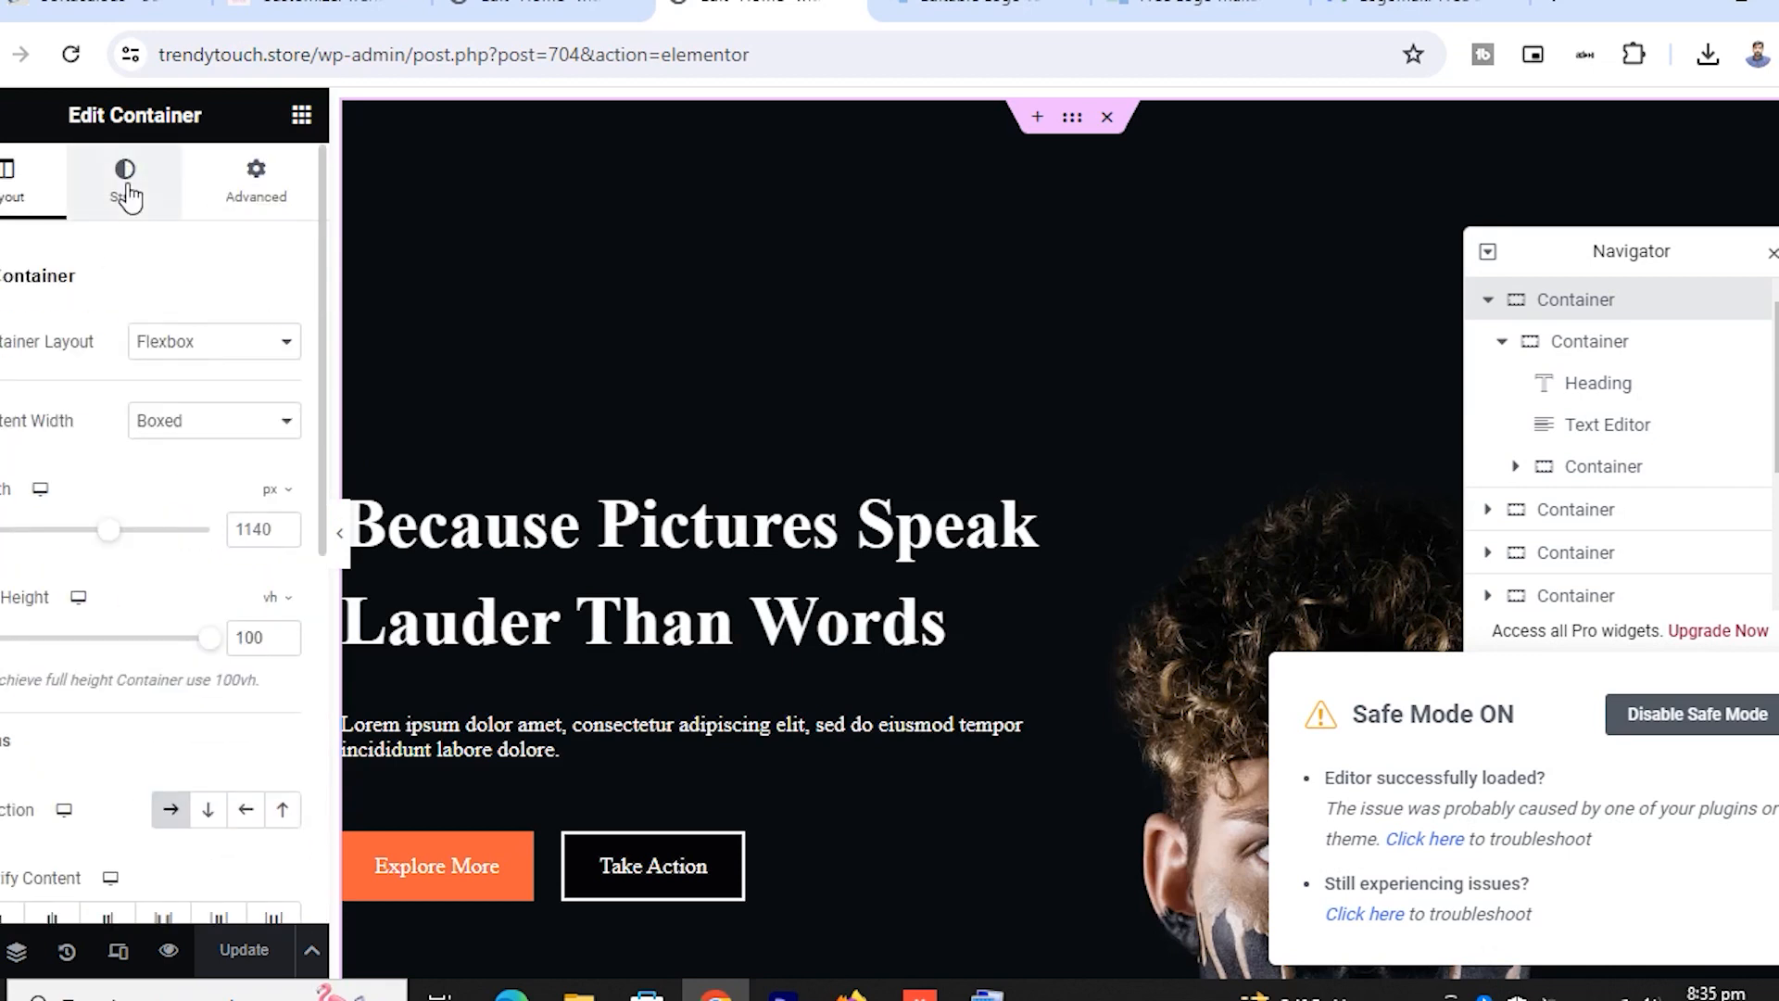
click(135, 195)
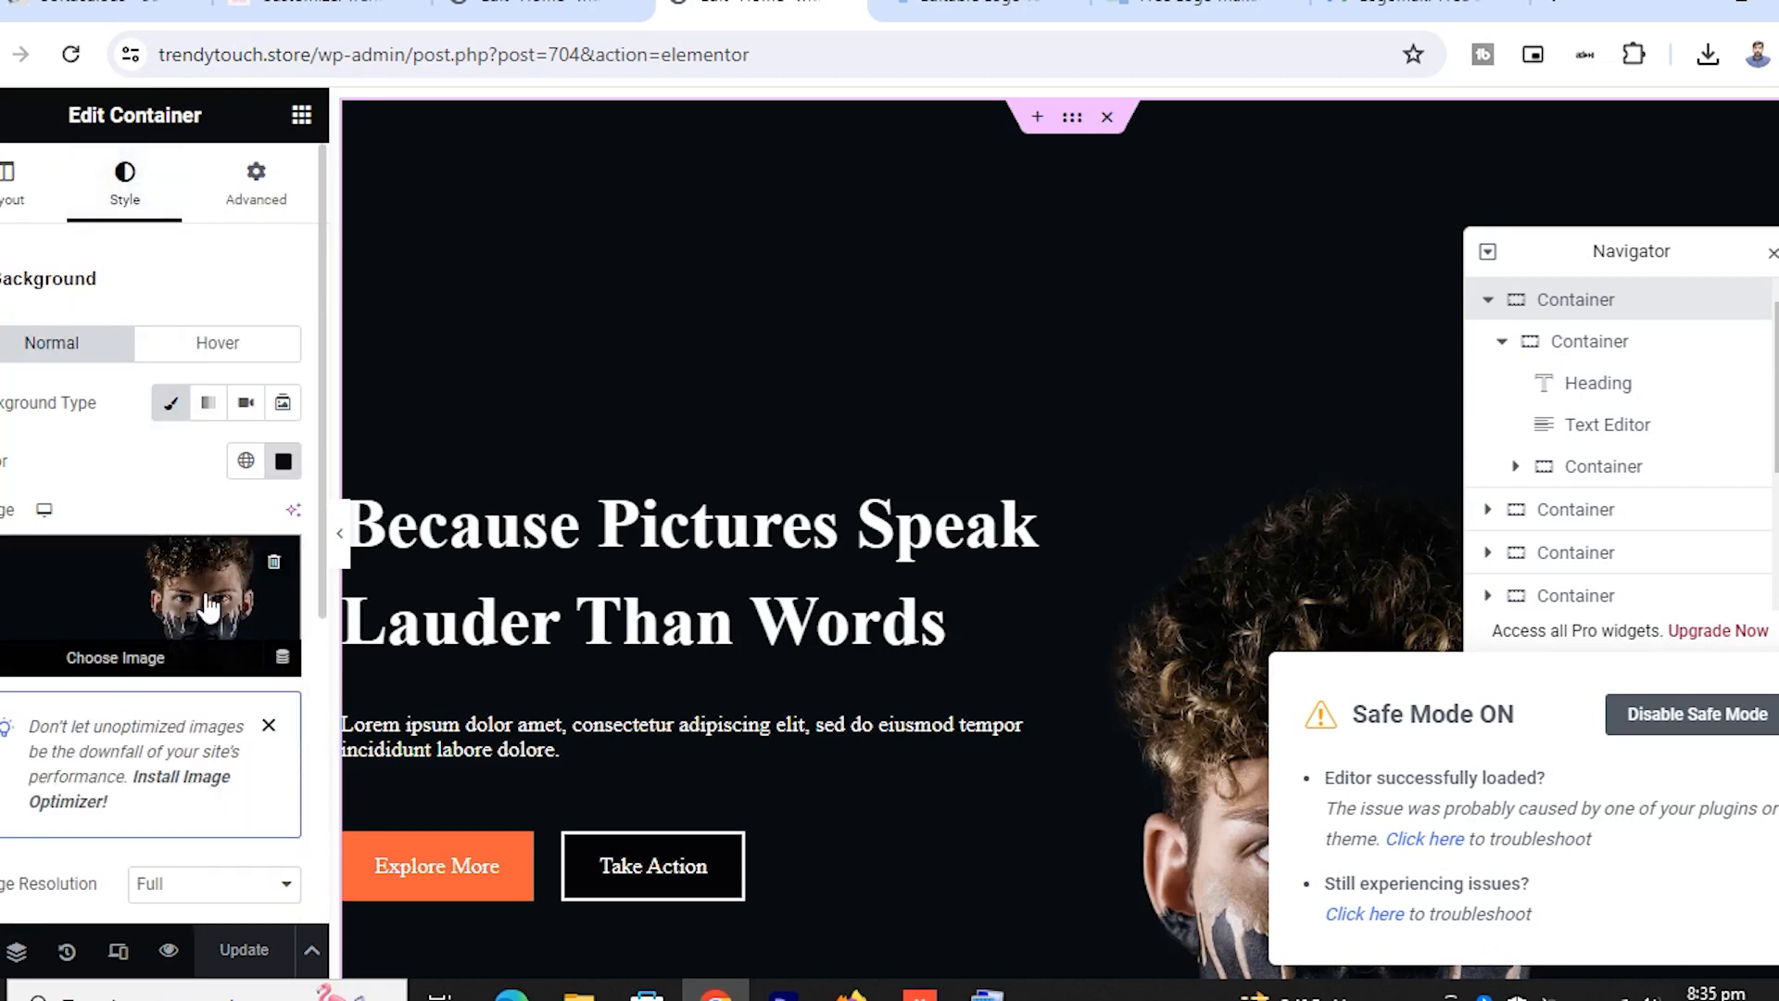
scroll(1127, 476, down, 4)
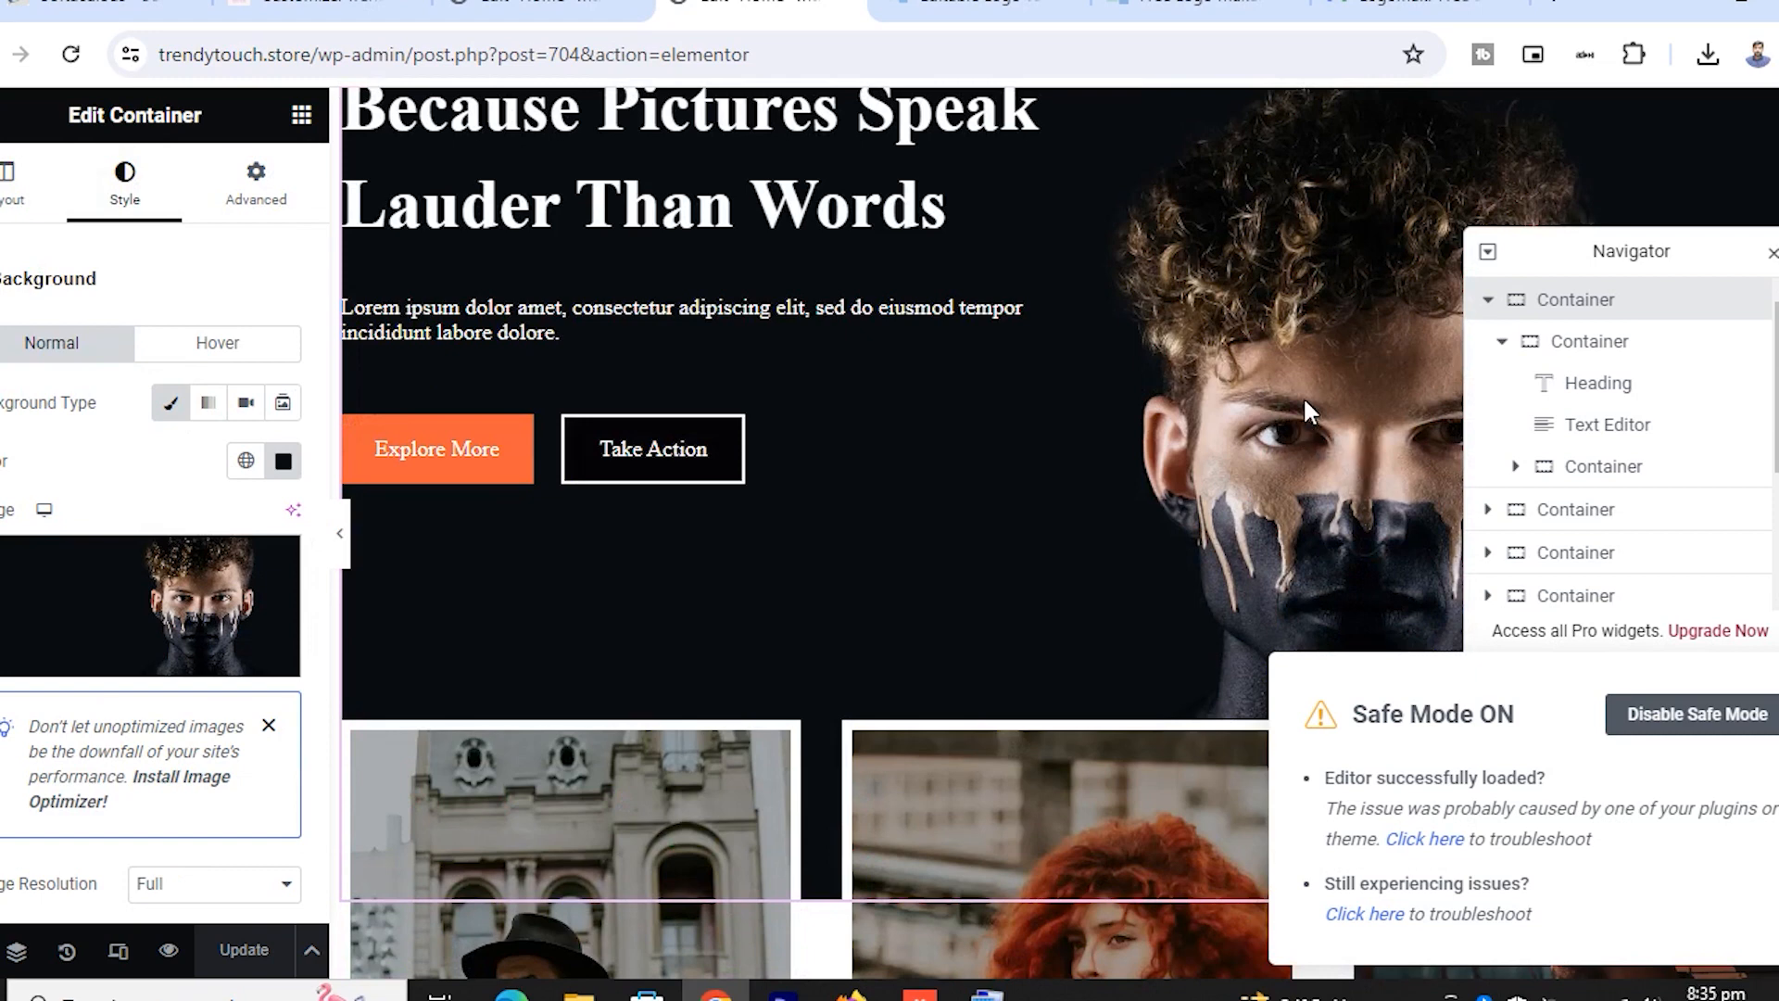
mouse_move(231, 663)
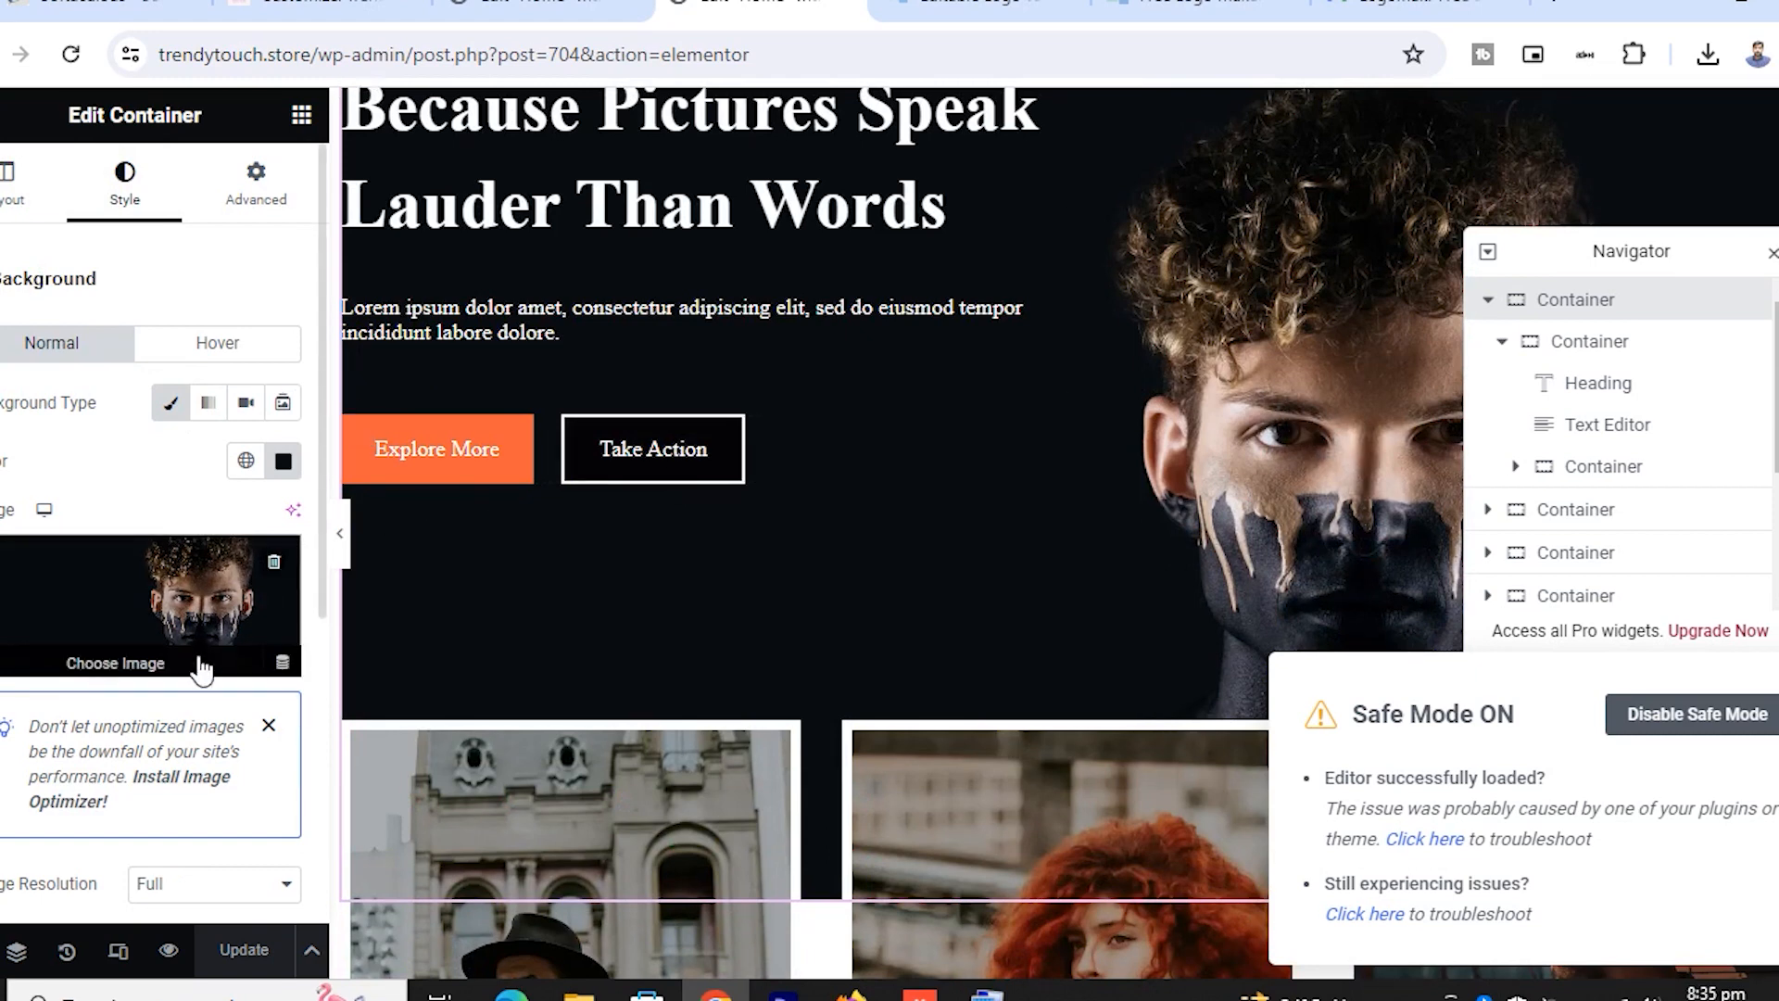
click(129, 663)
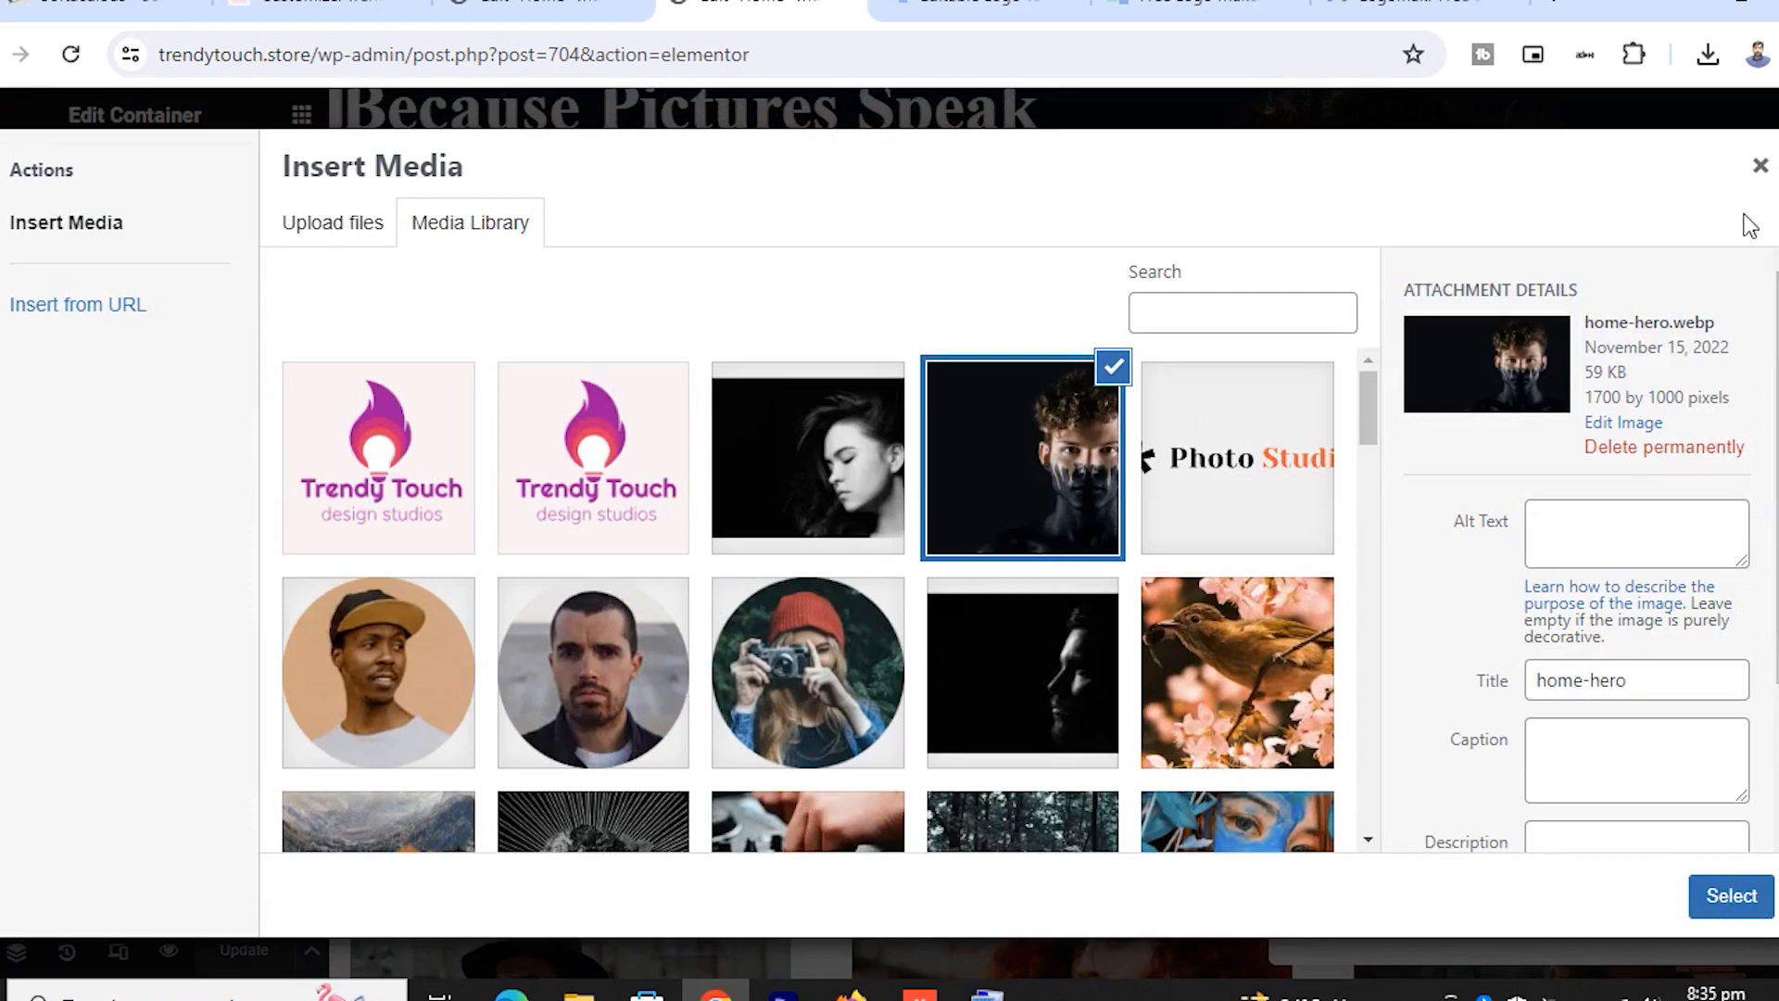
click(1760, 165)
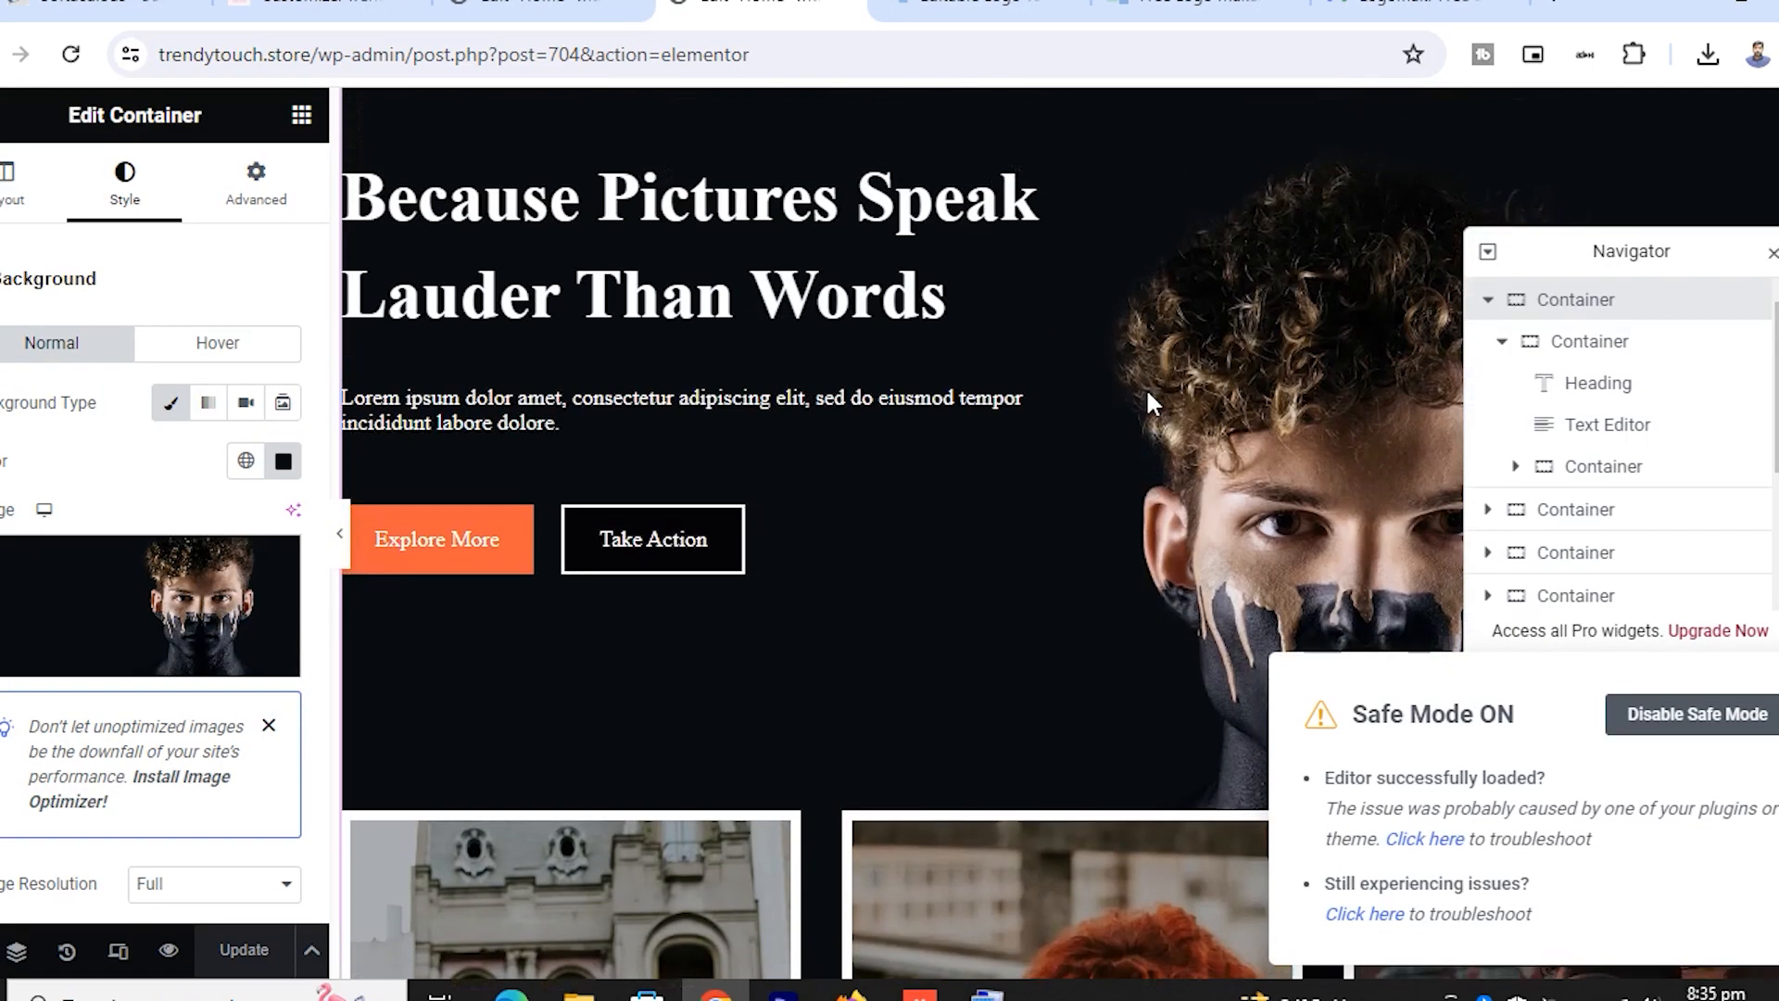
click(1054, 448)
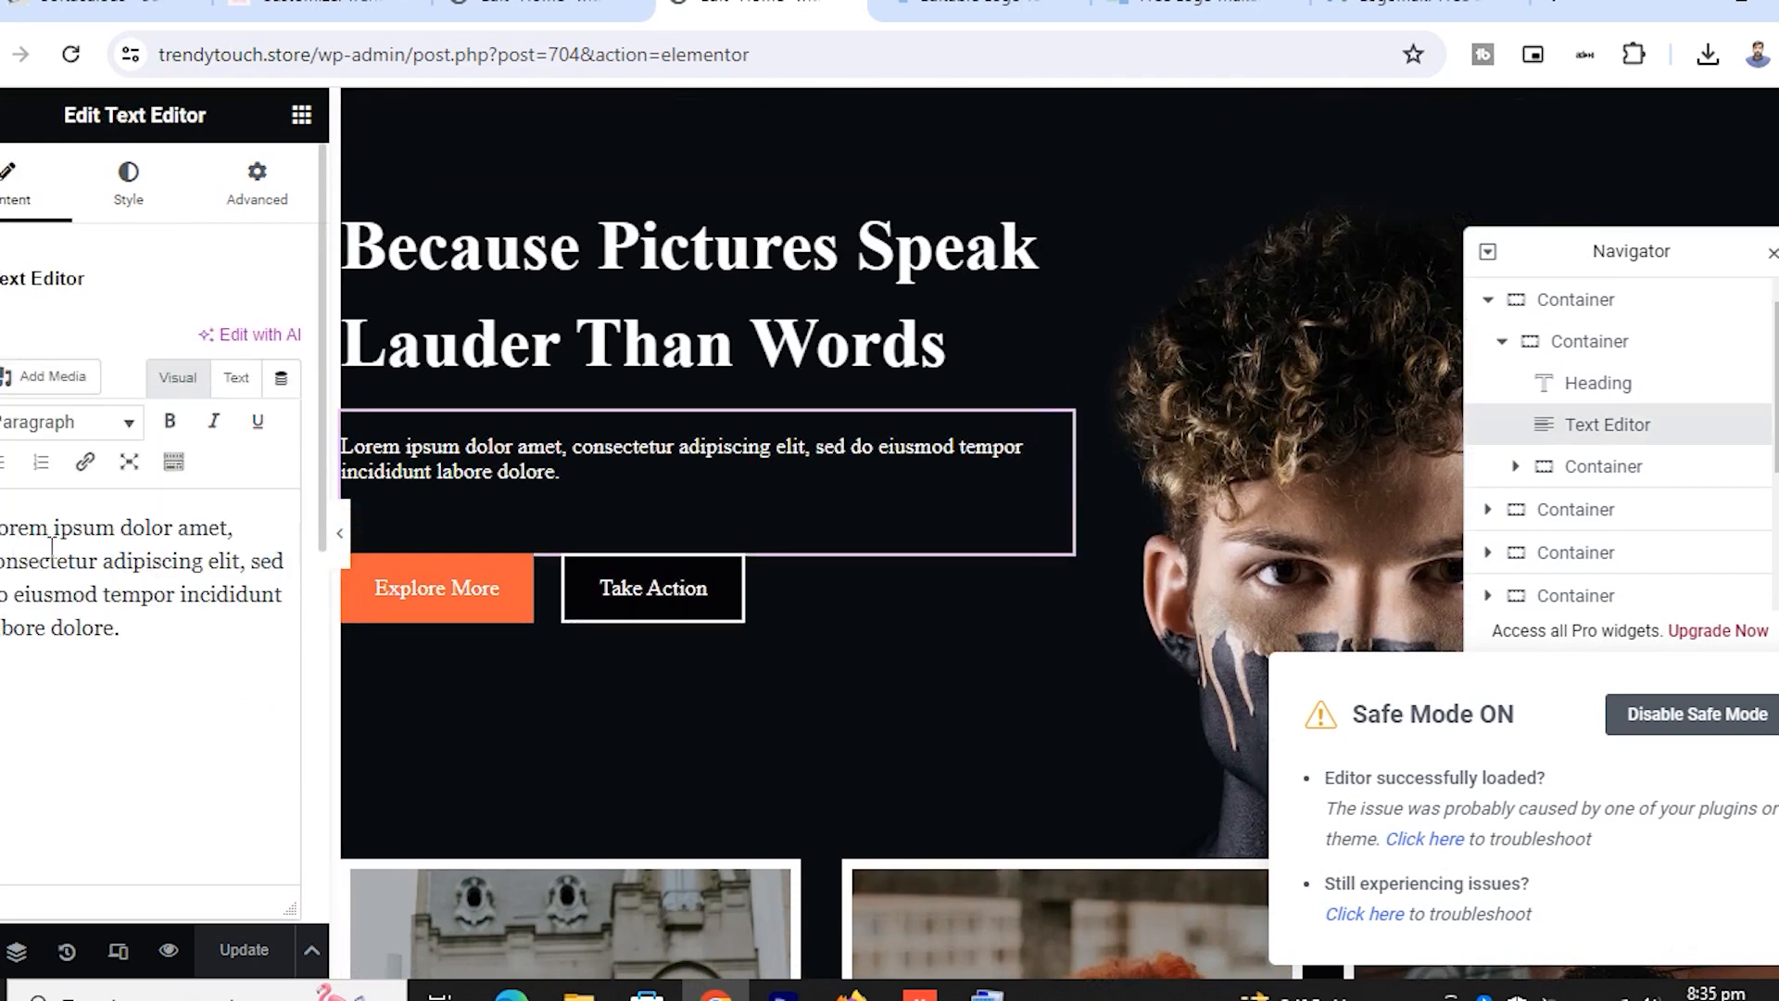
click(514, 584)
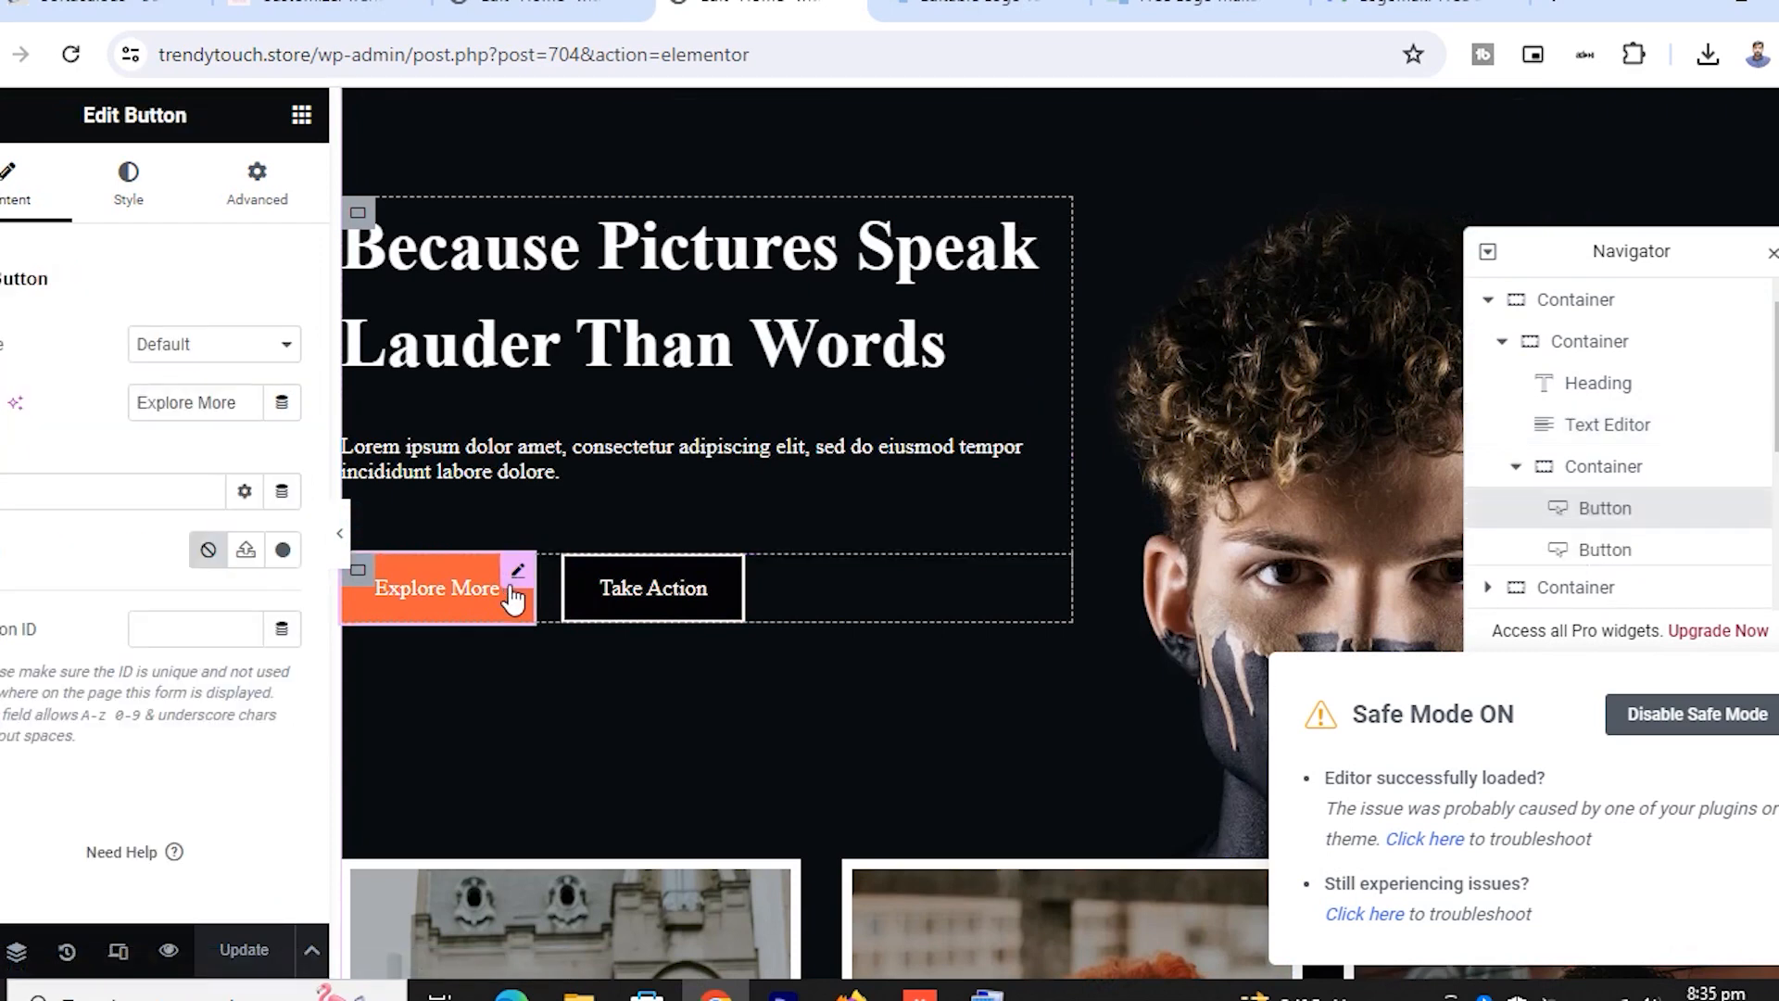
click(741, 585)
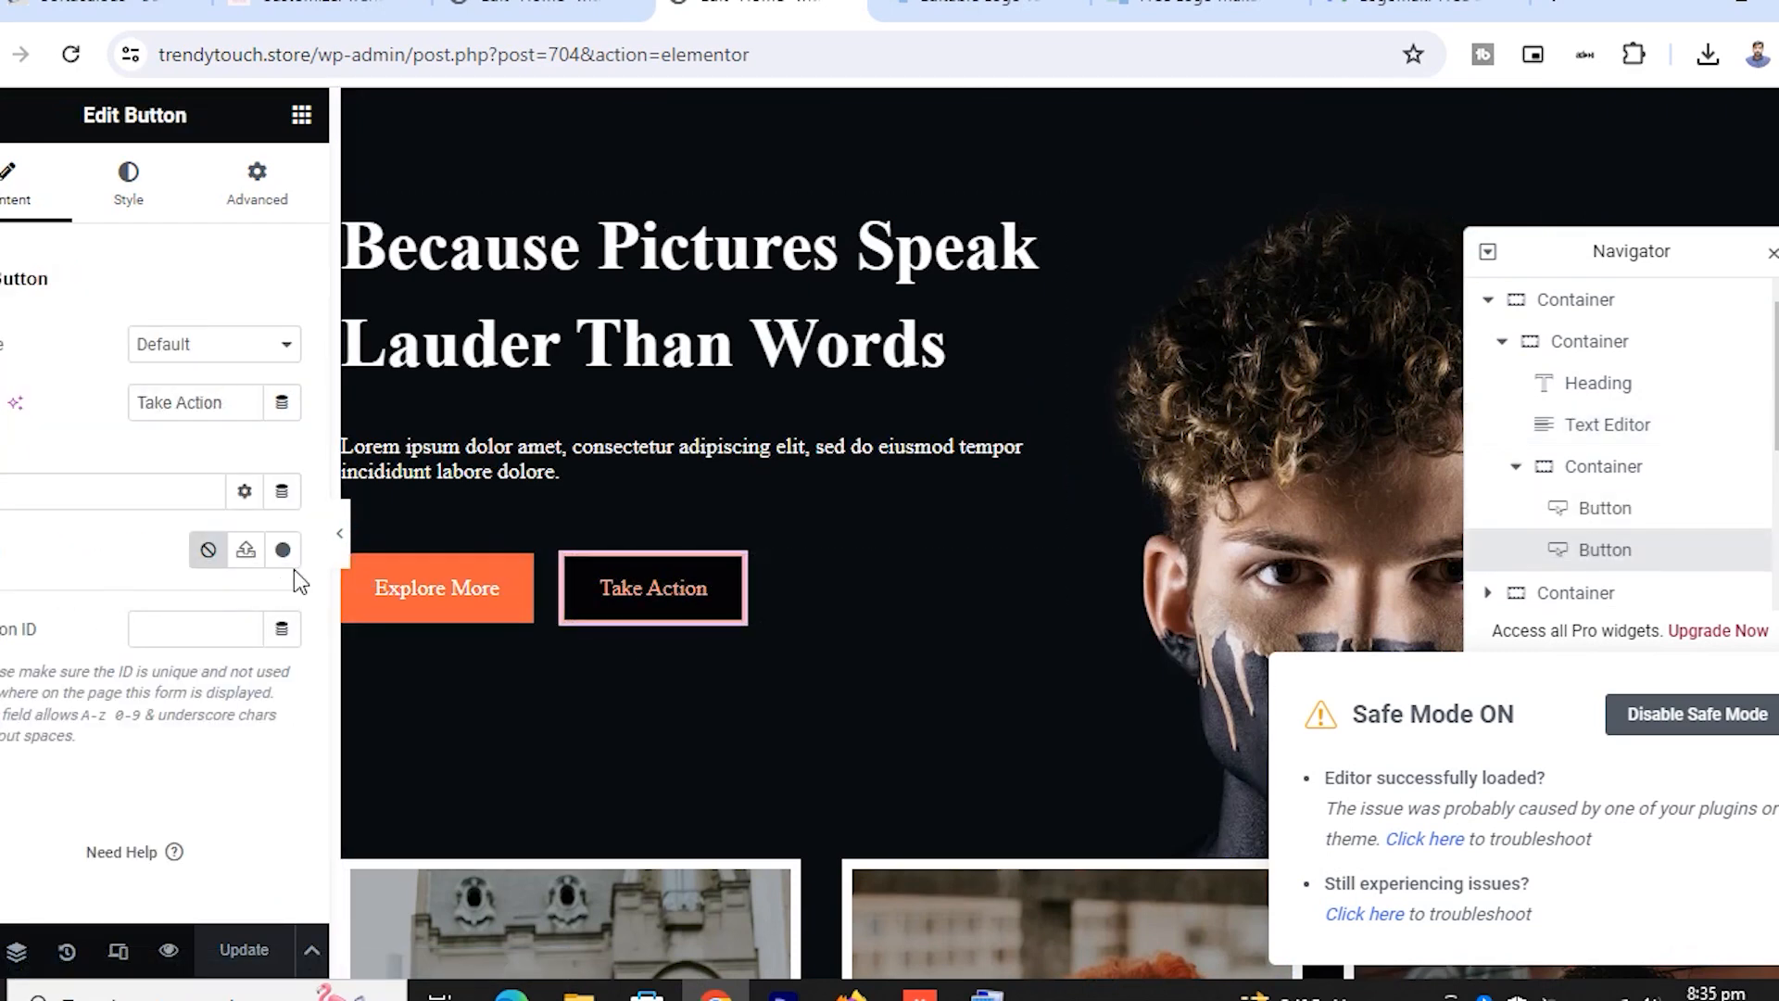
scroll(686, 548, down, 6)
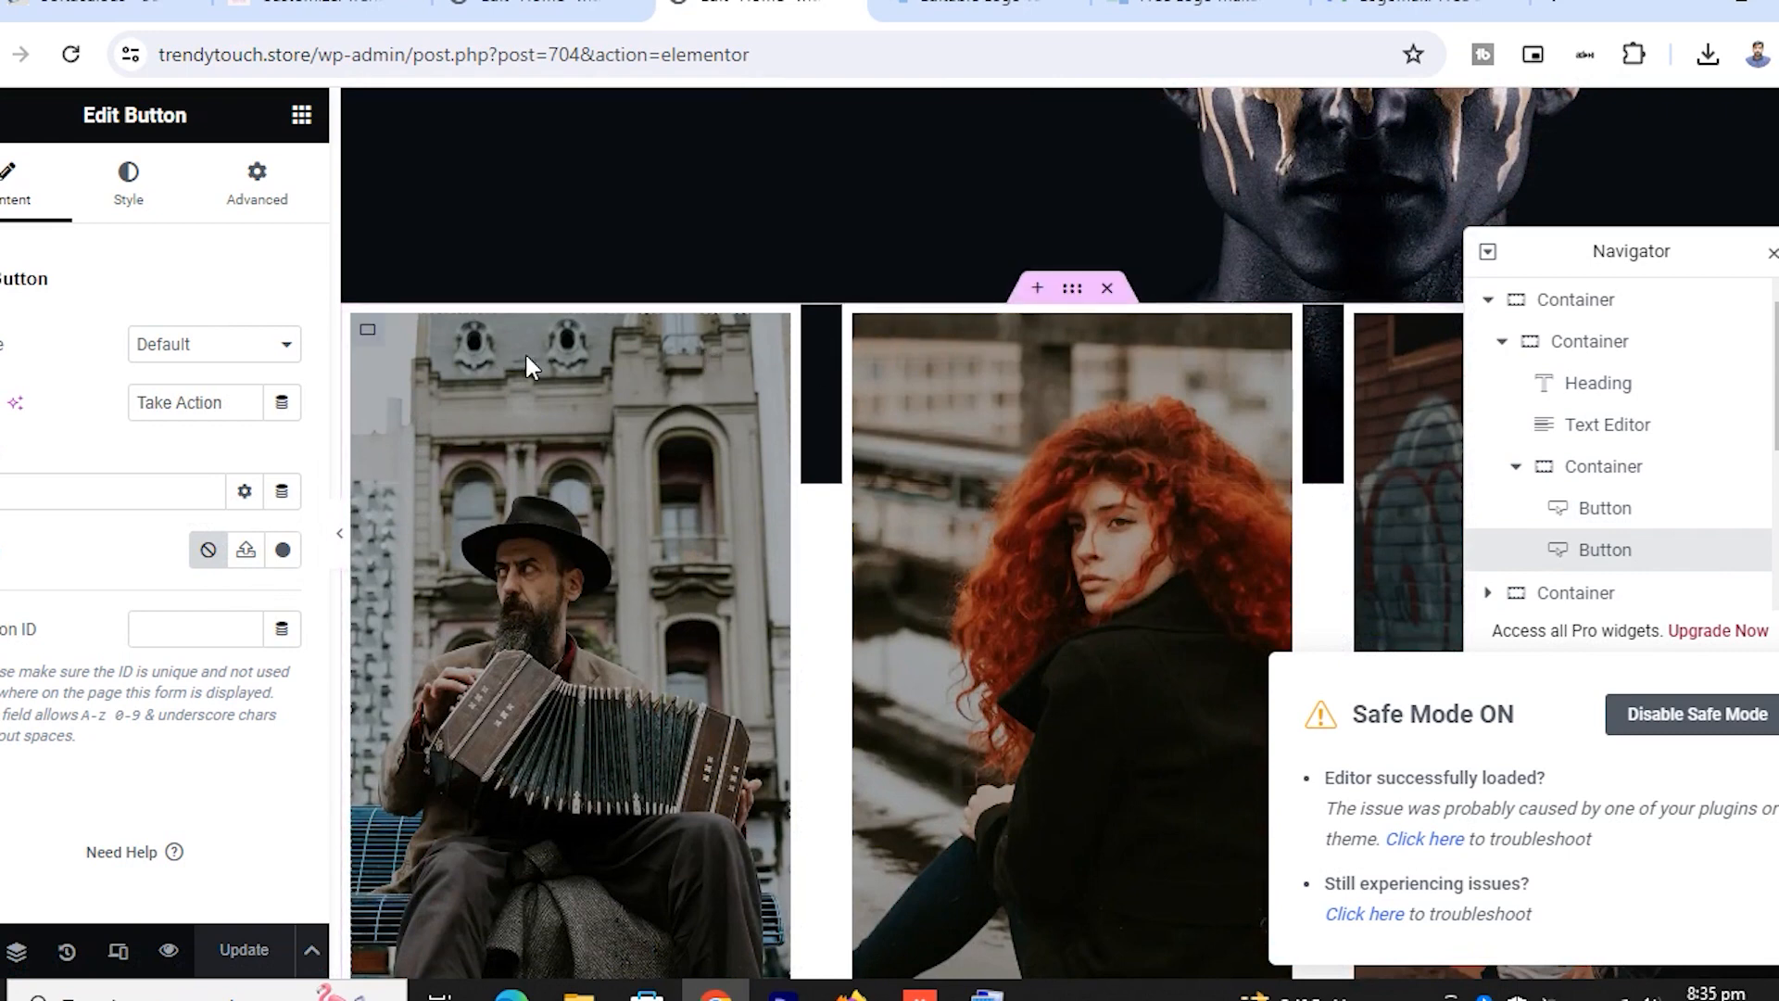
click(369, 332)
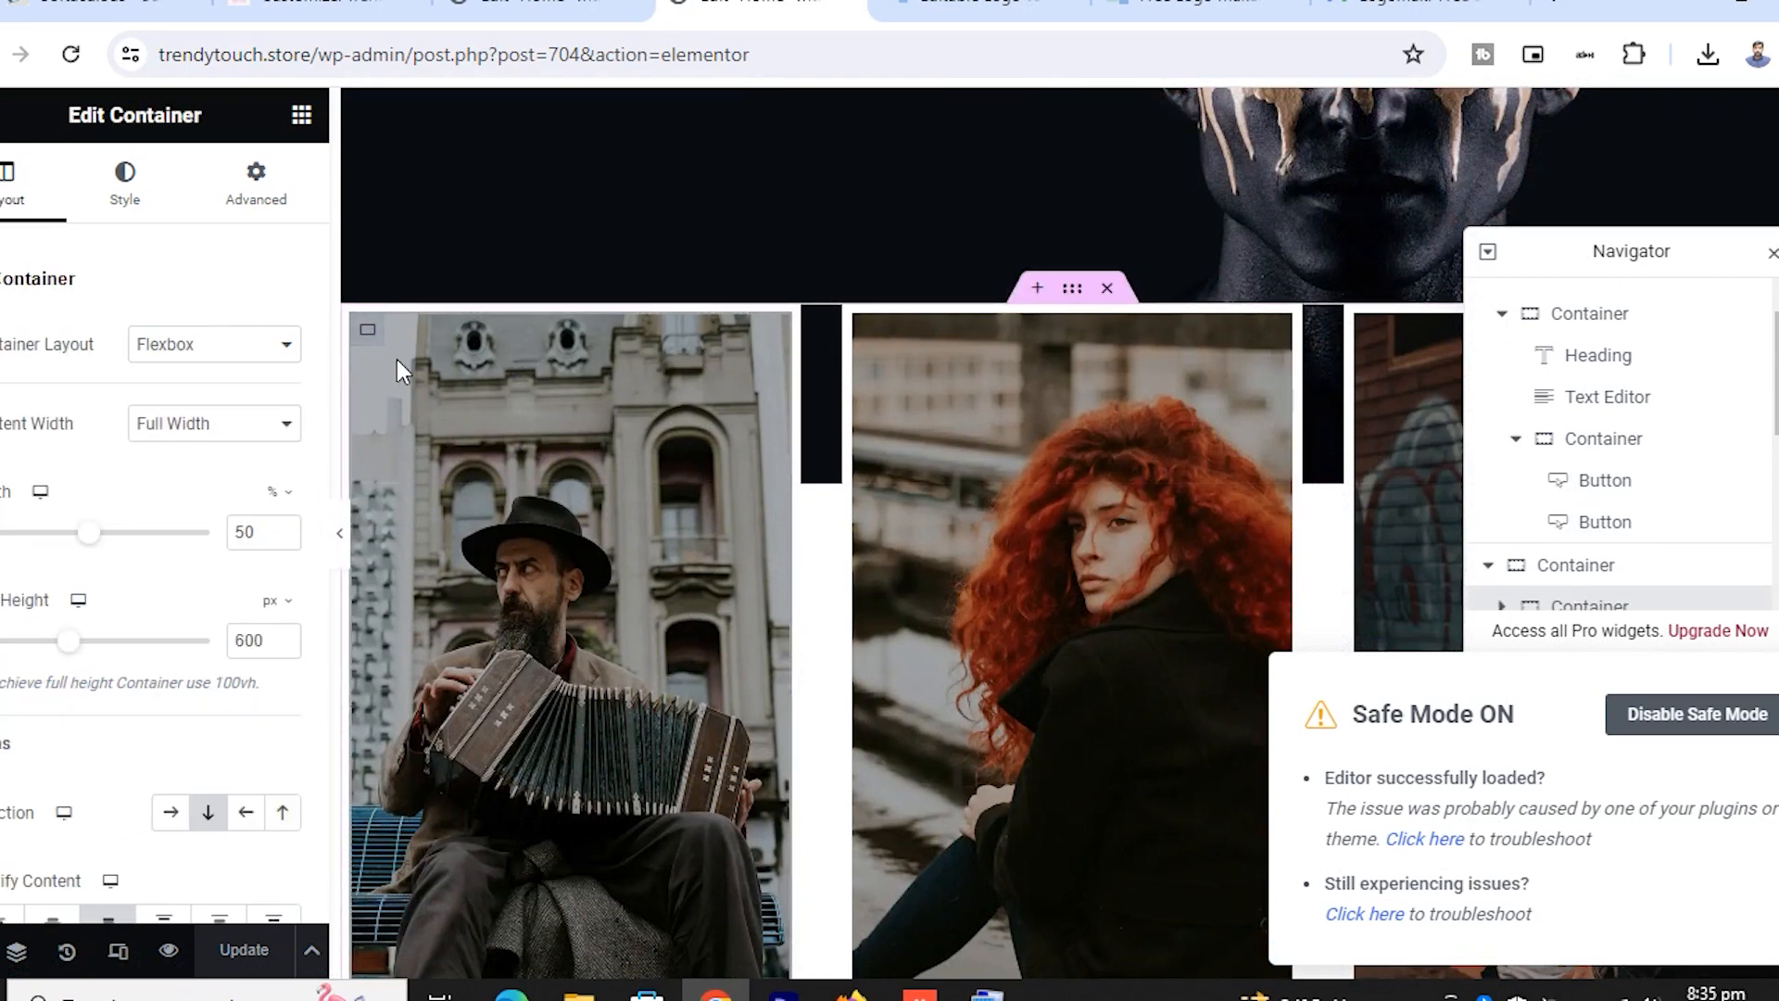
click(148, 185)
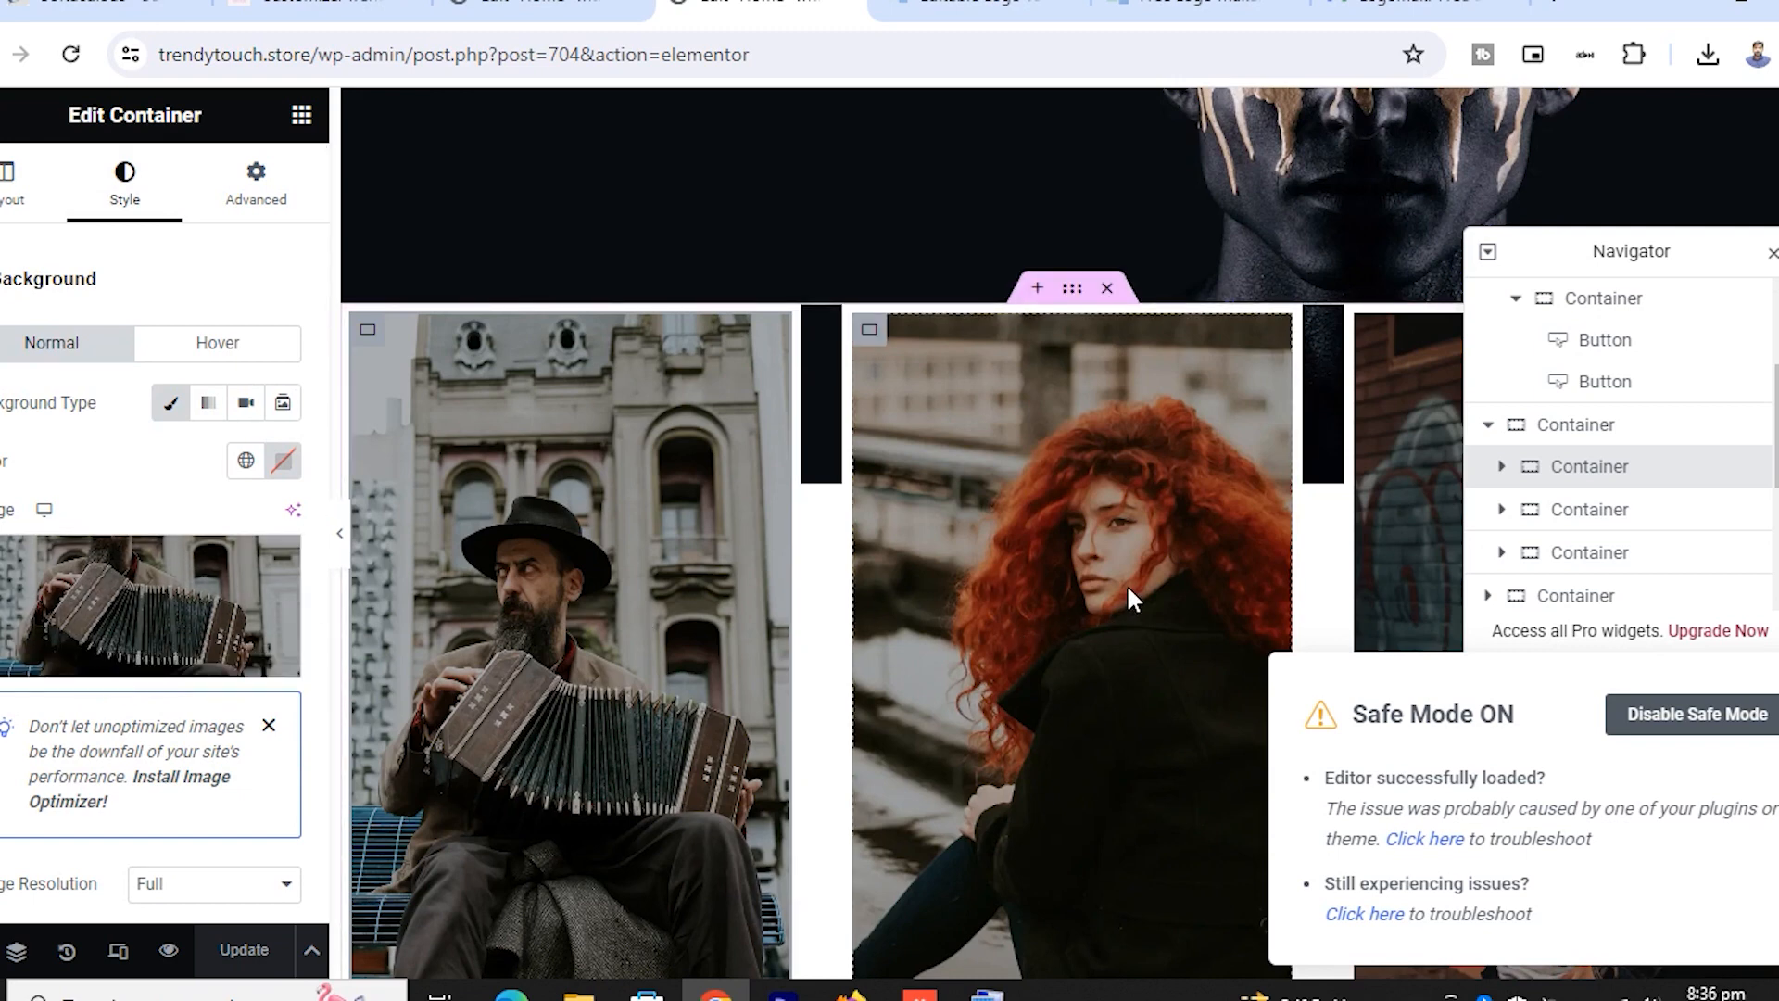
scroll(1131, 598, down, 3)
scroll(1153, 457, down, 7)
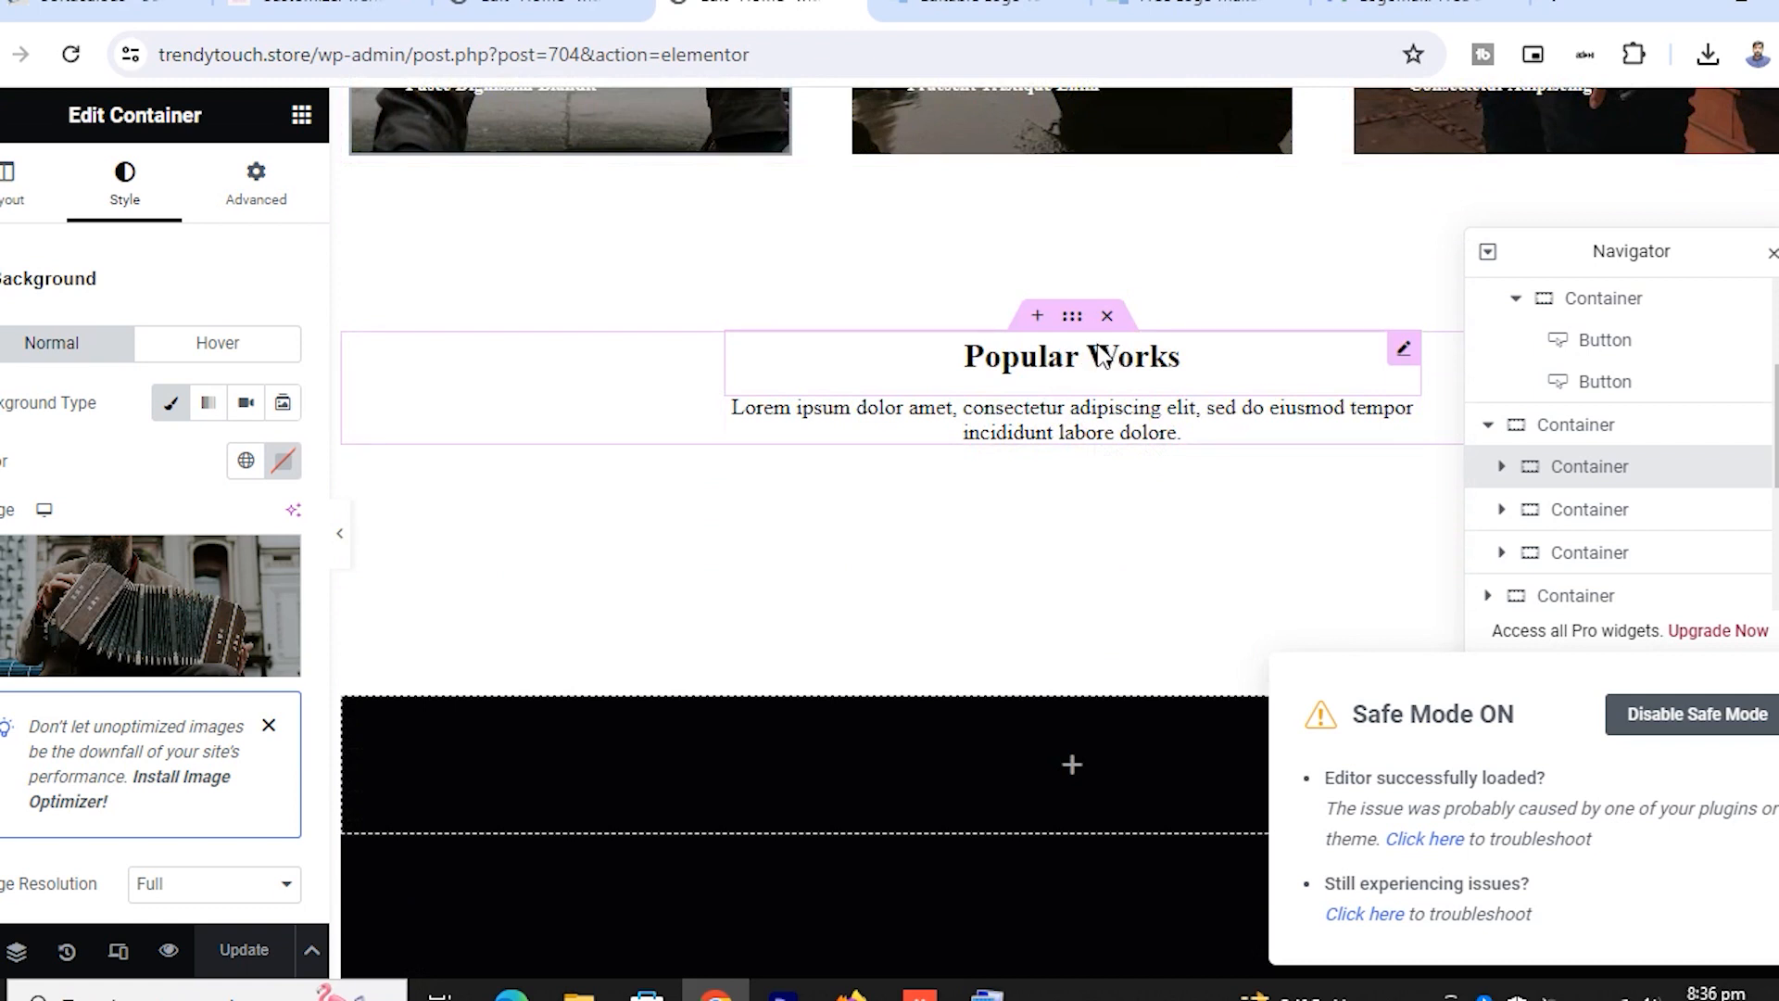
click(1074, 320)
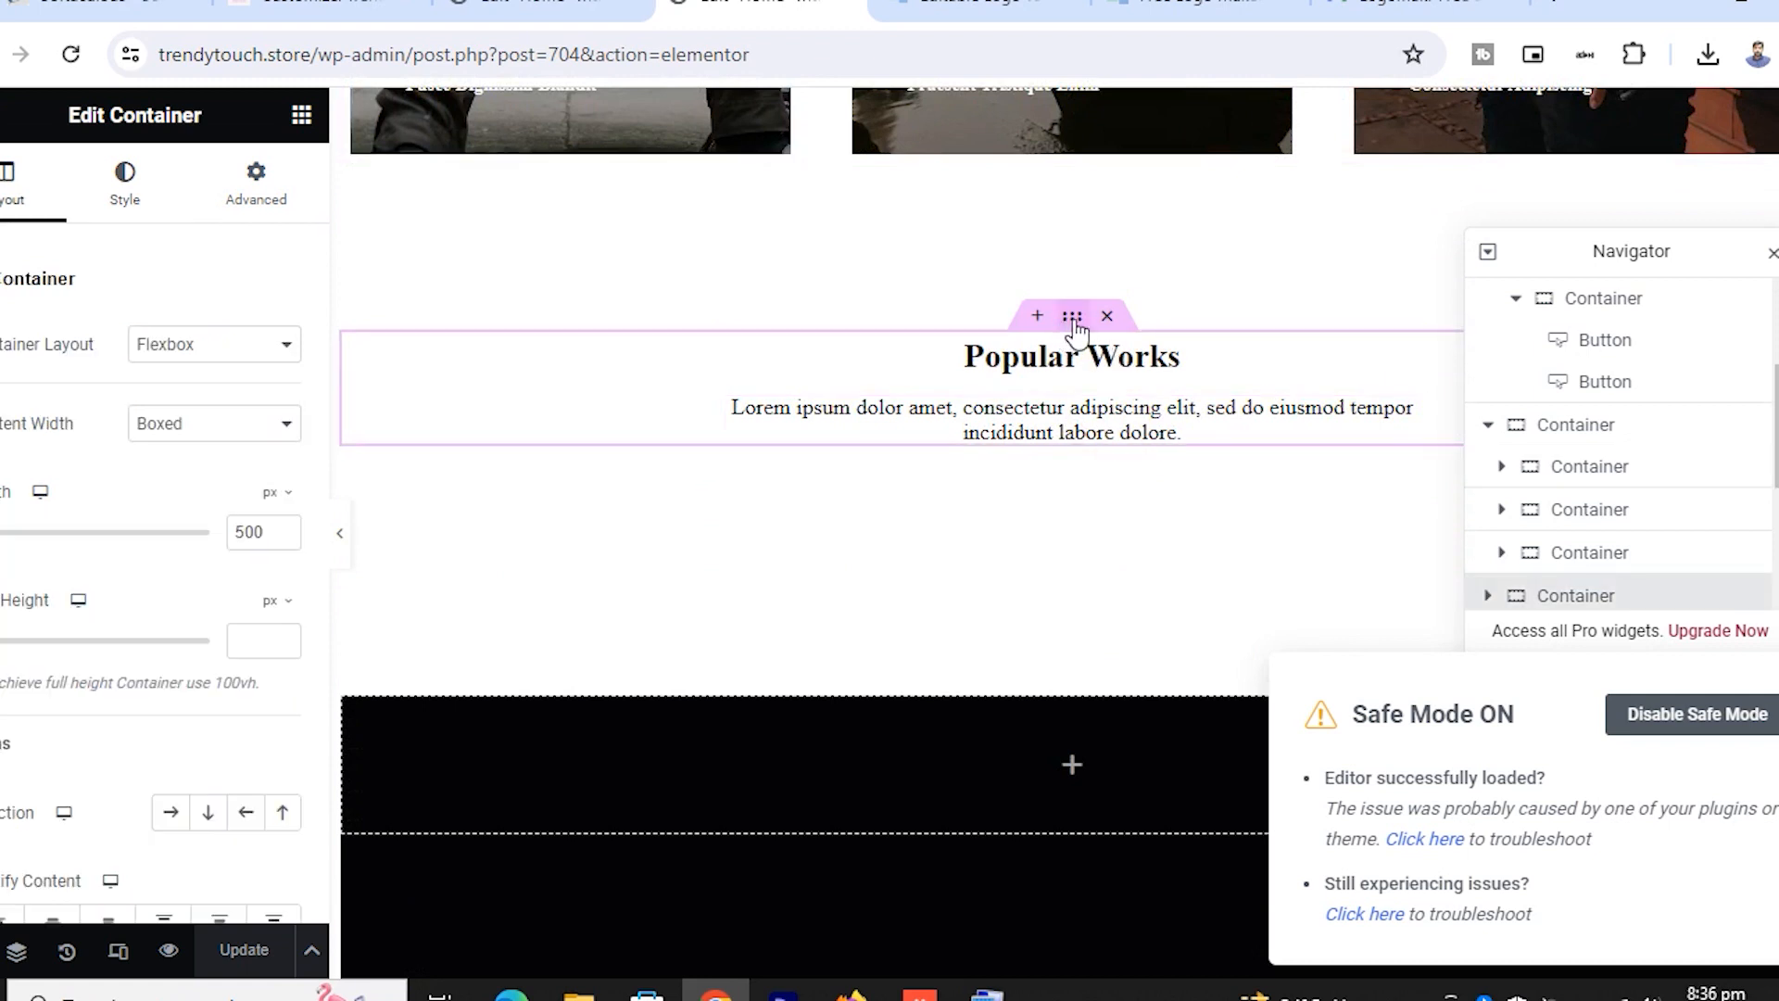
click(135, 190)
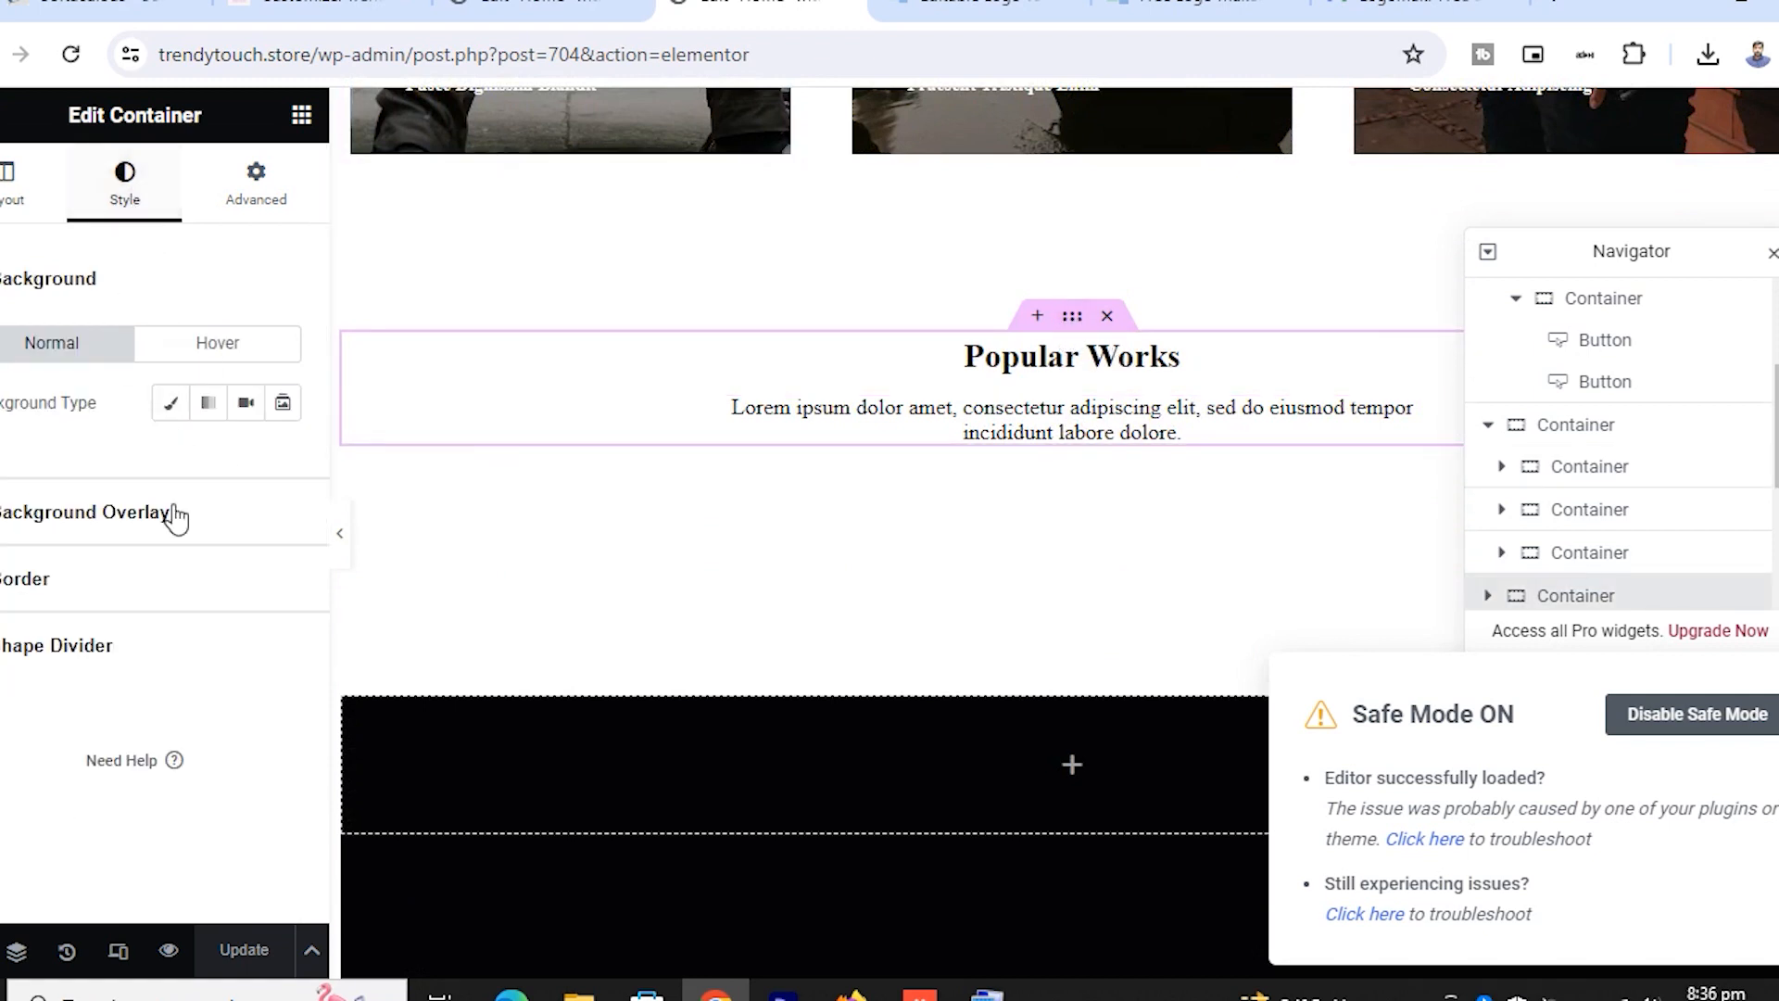
click(9, 190)
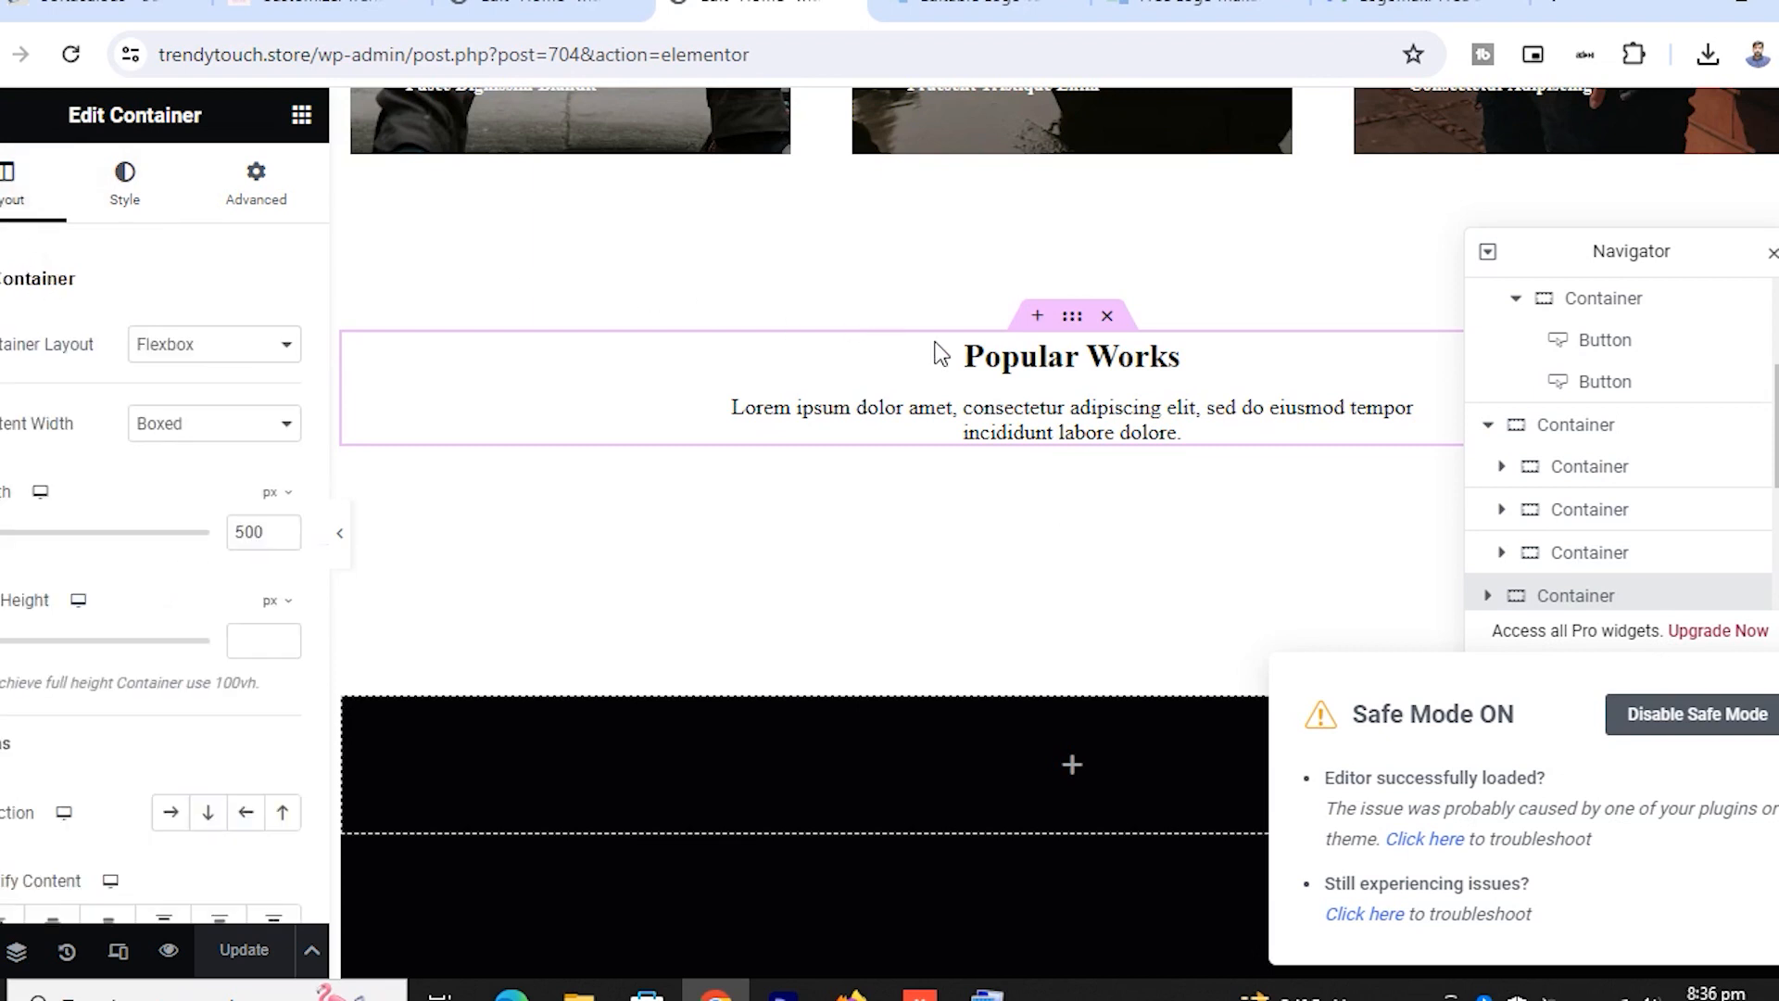
click(1008, 357)
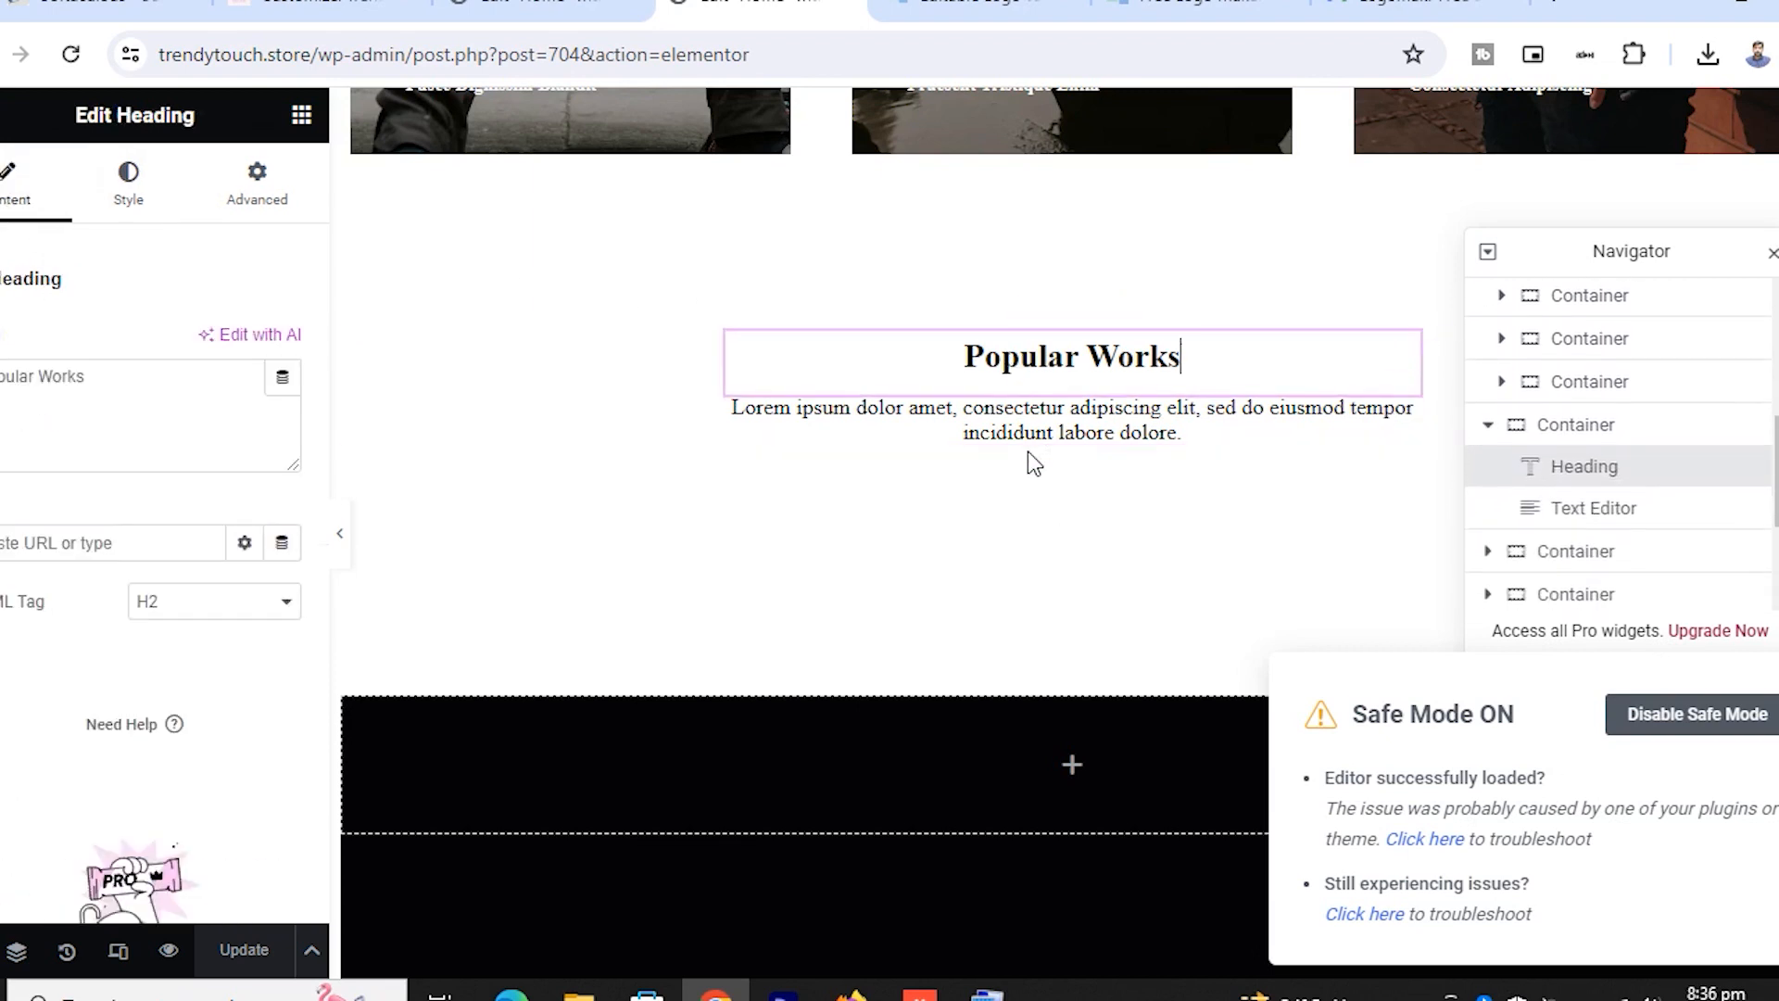
click(1036, 425)
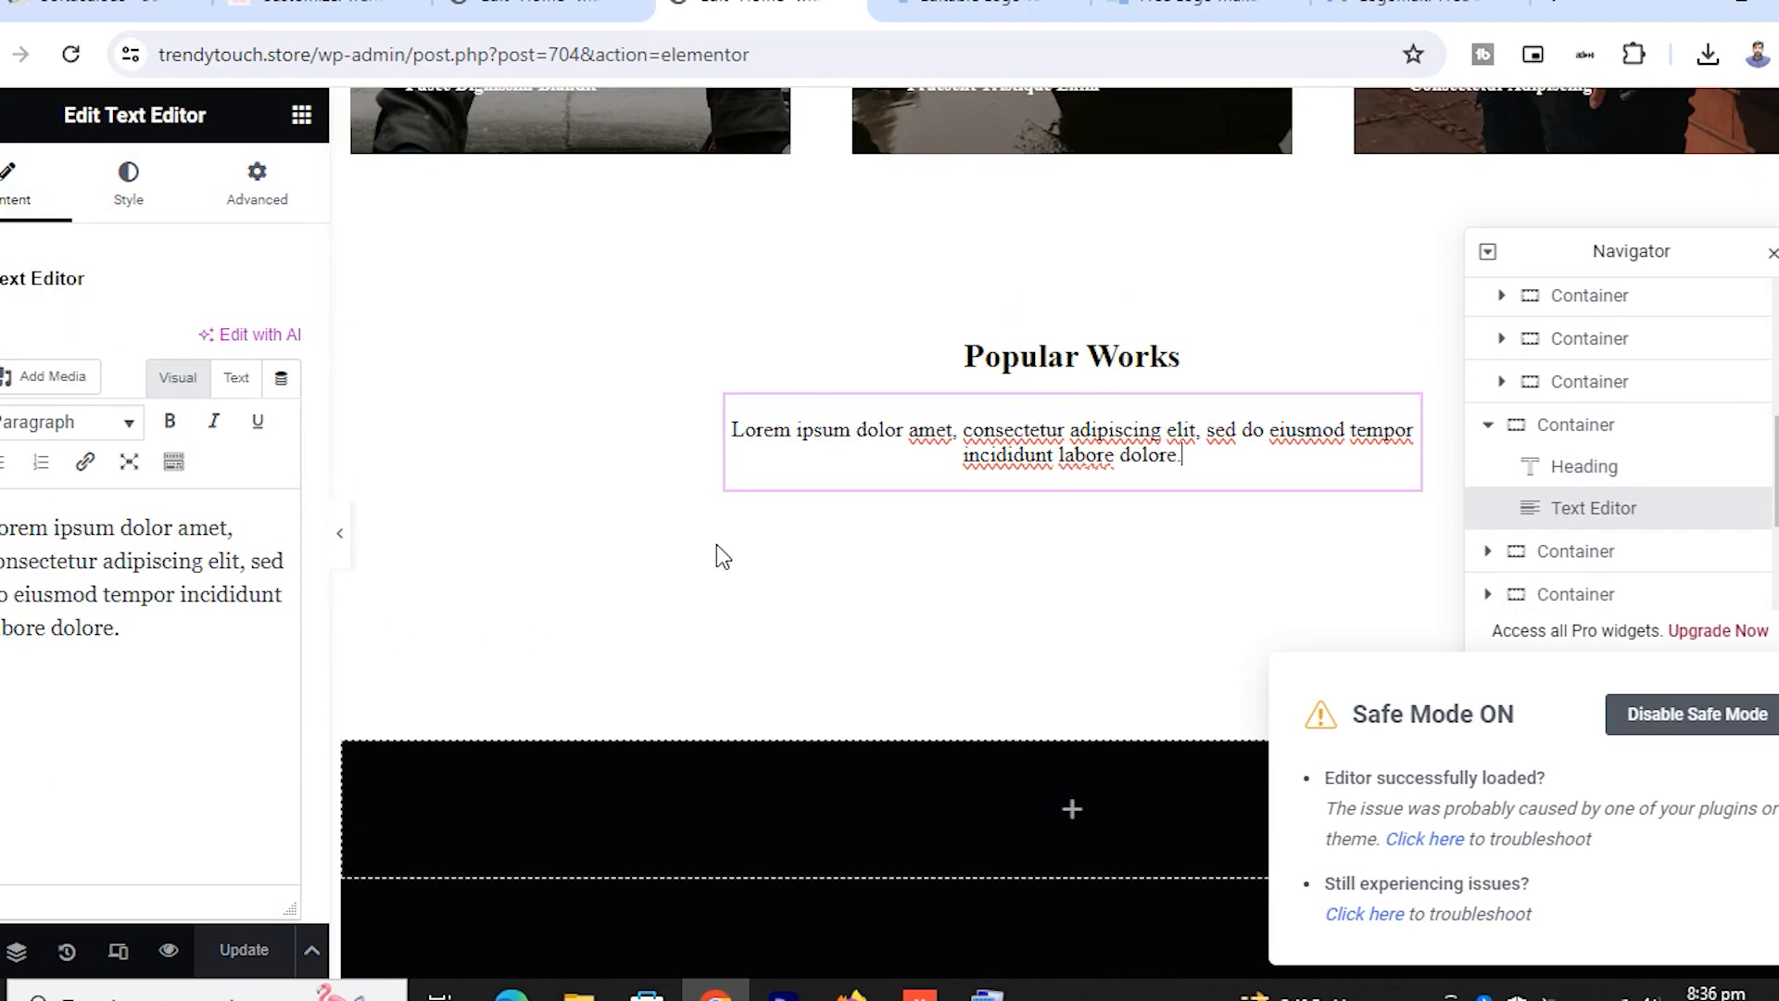
scroll(636, 568, down, 7)
scroll(695, 504, up, 4)
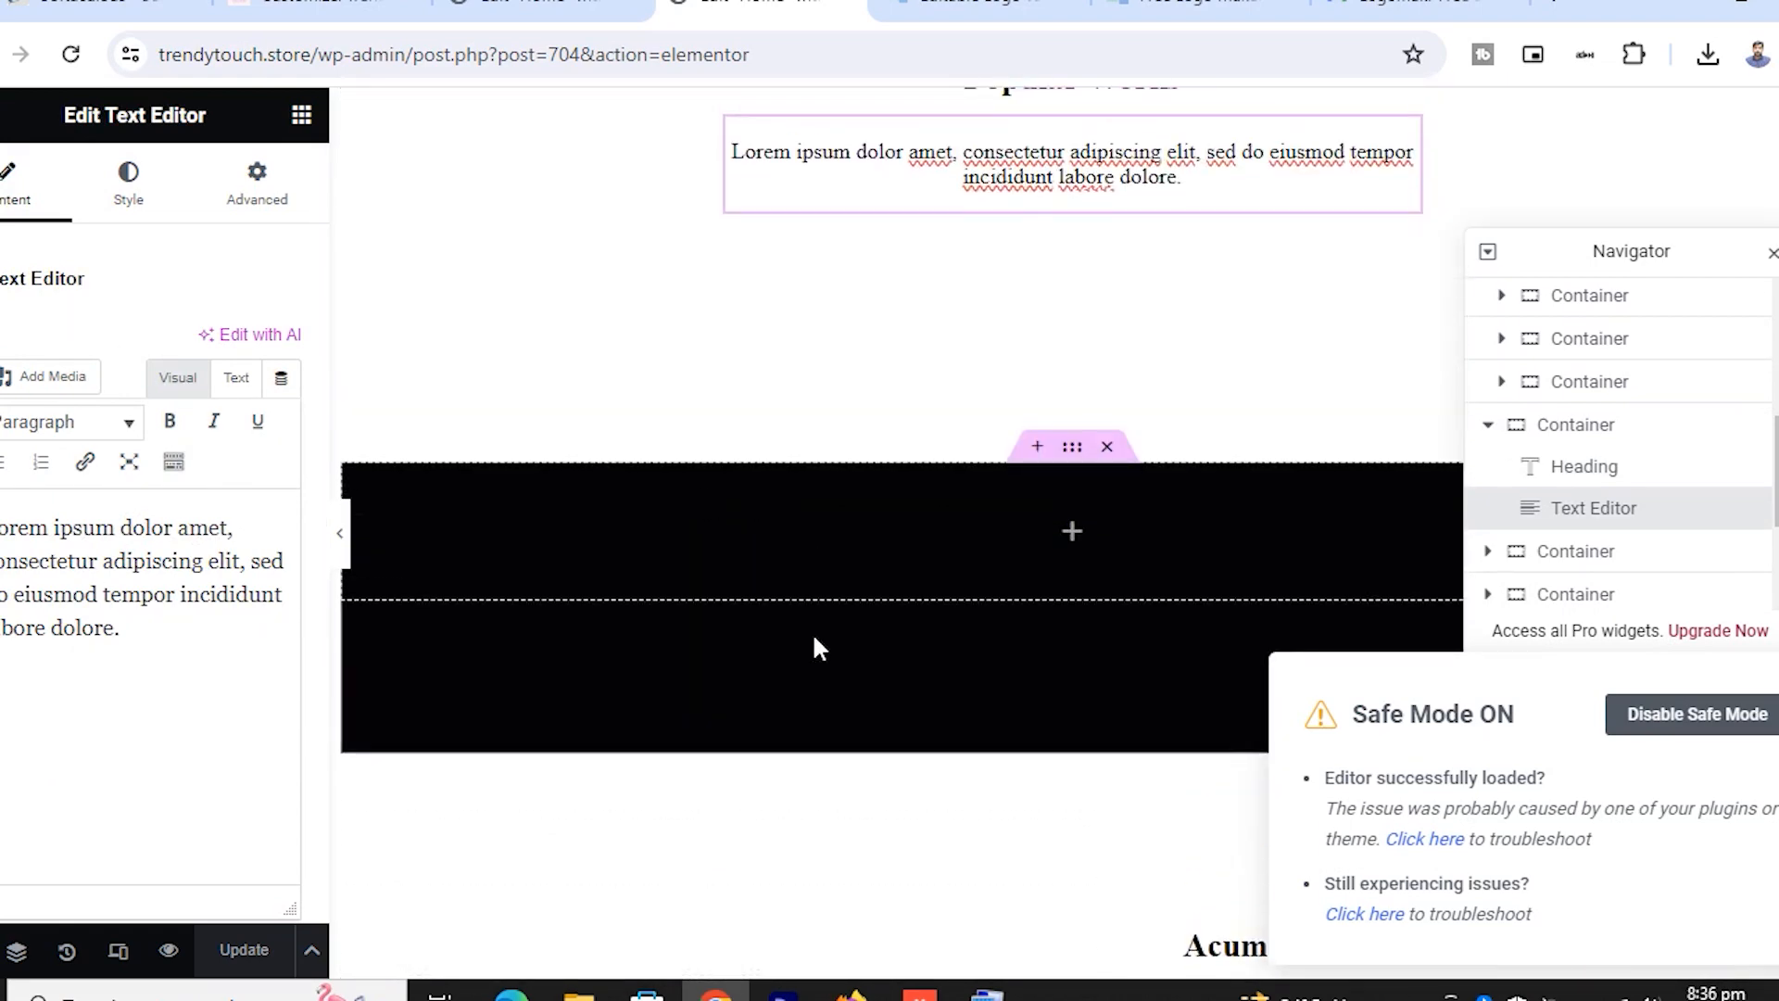
scroll(814, 643, down, 3)
scroll(806, 646, up, 5)
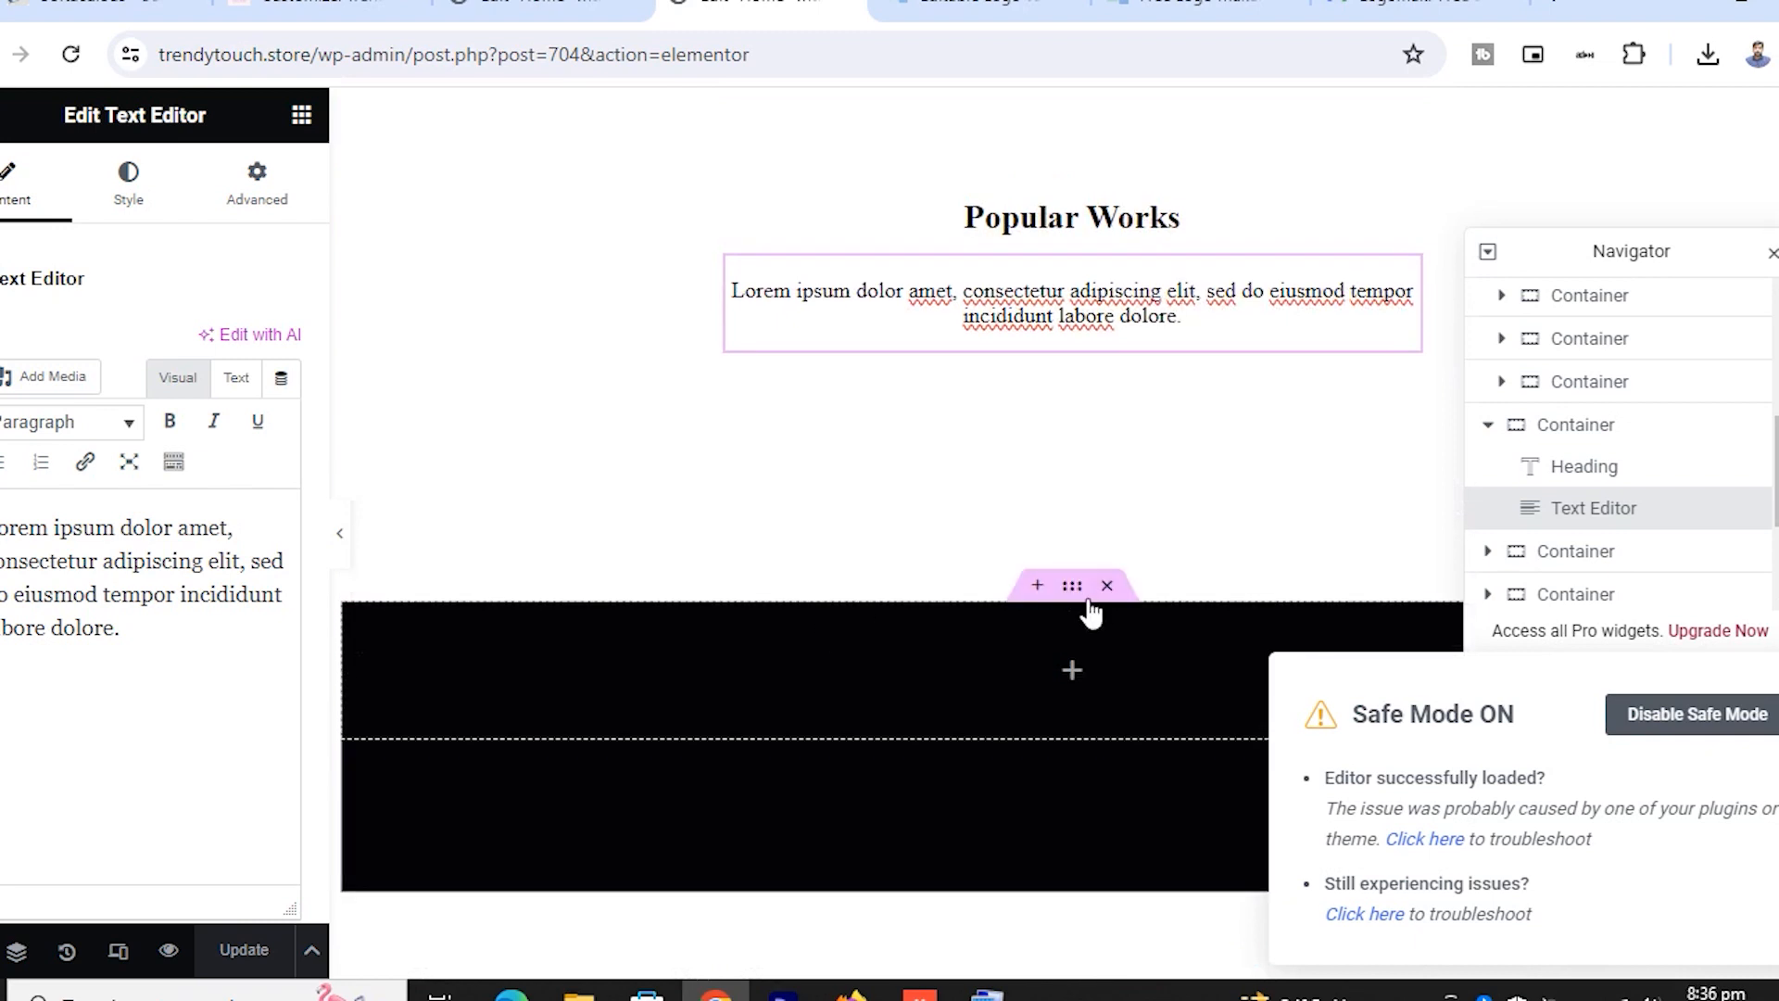
click(1081, 598)
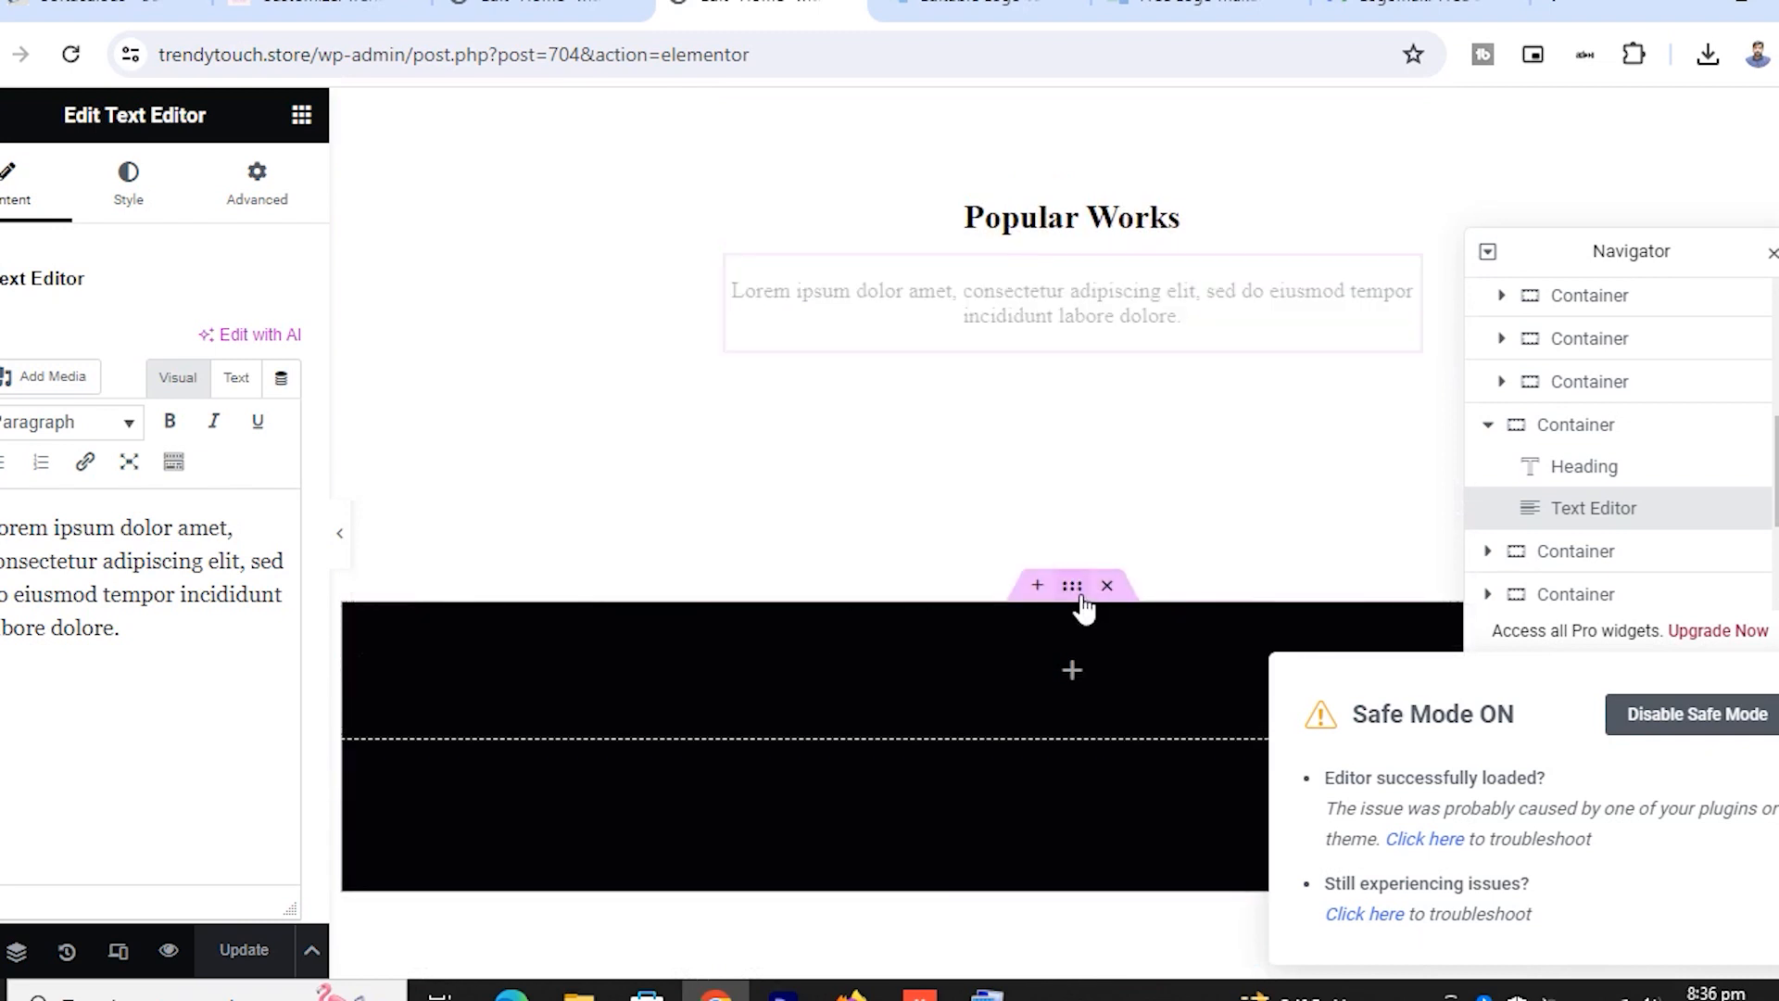
click(131, 202)
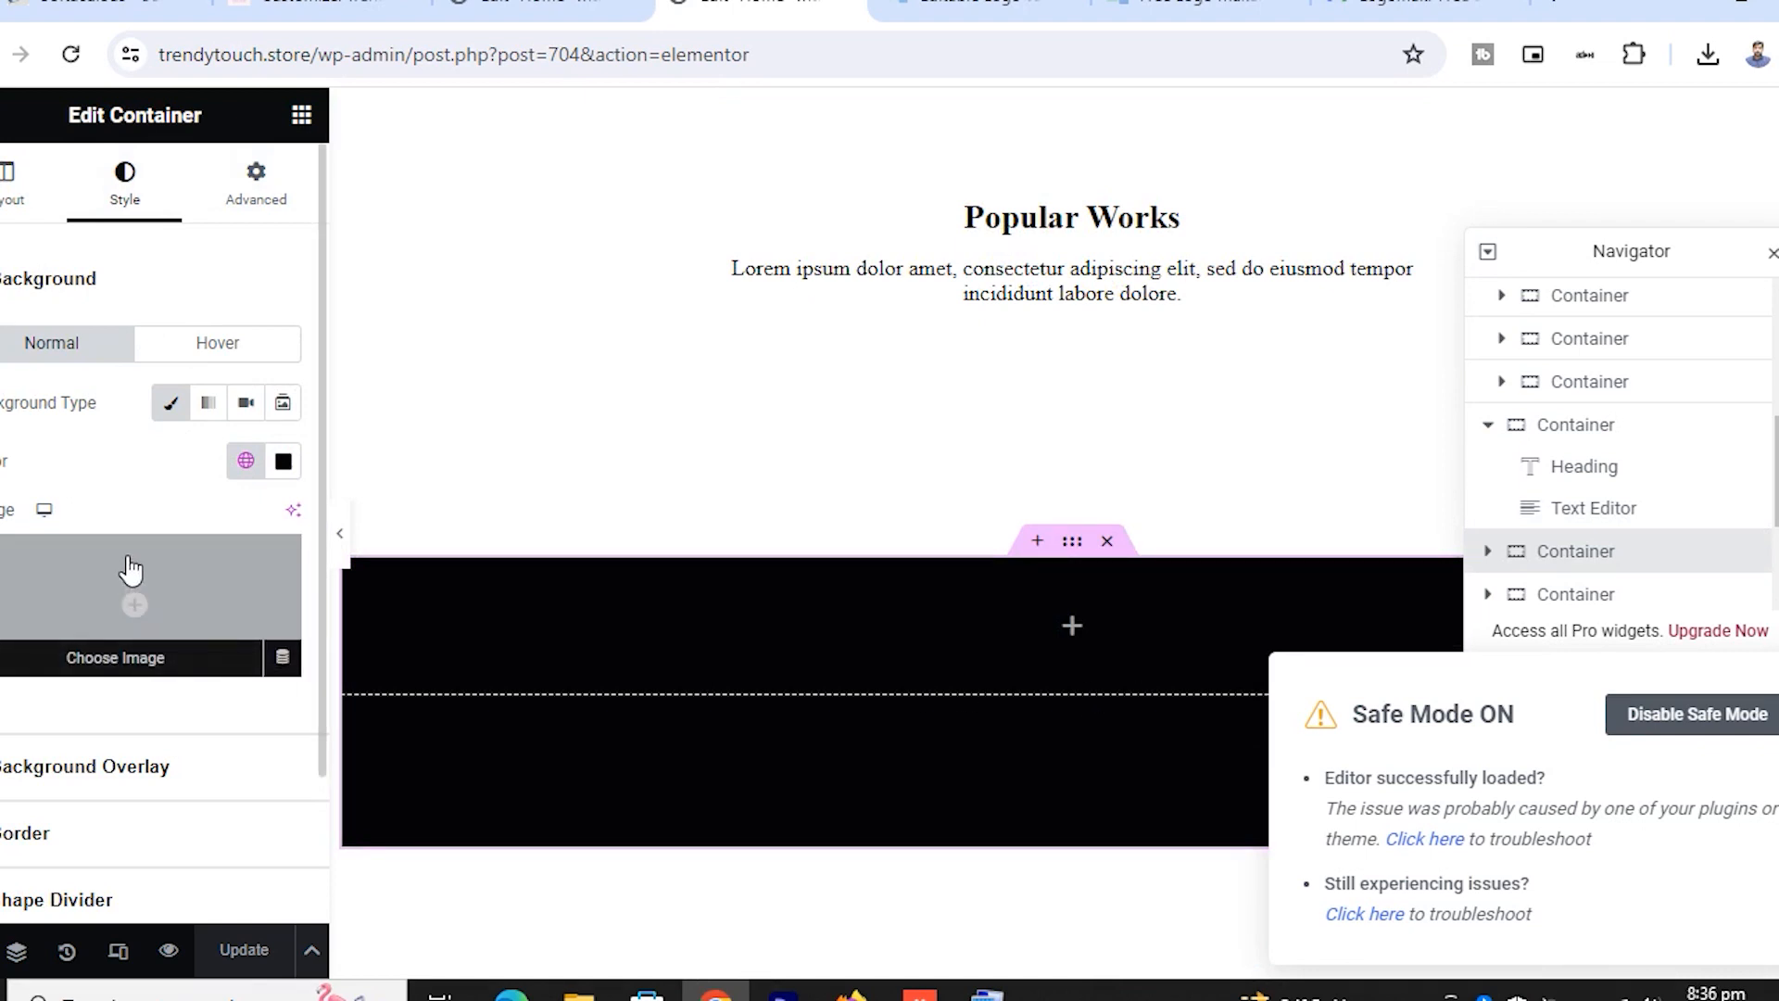
scroll(1218, 472, down, 5)
scroll(1218, 491, down, 3)
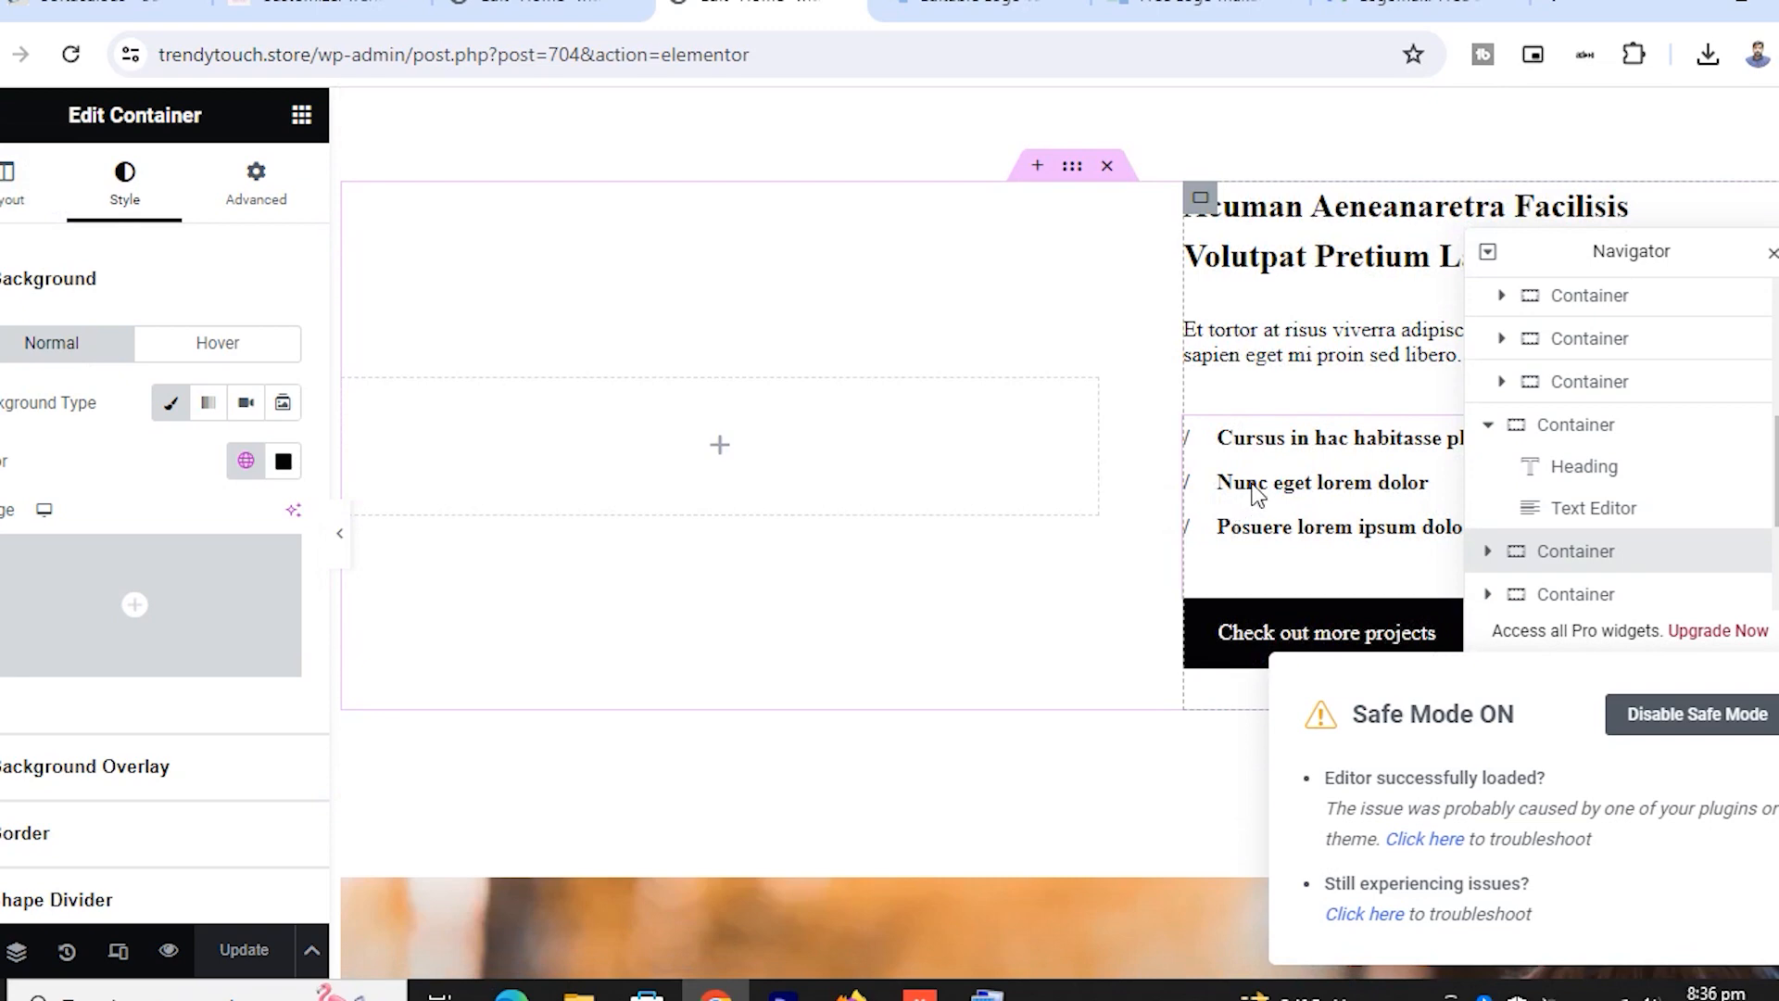
scroll(1260, 492, up, 3)
click(1316, 503)
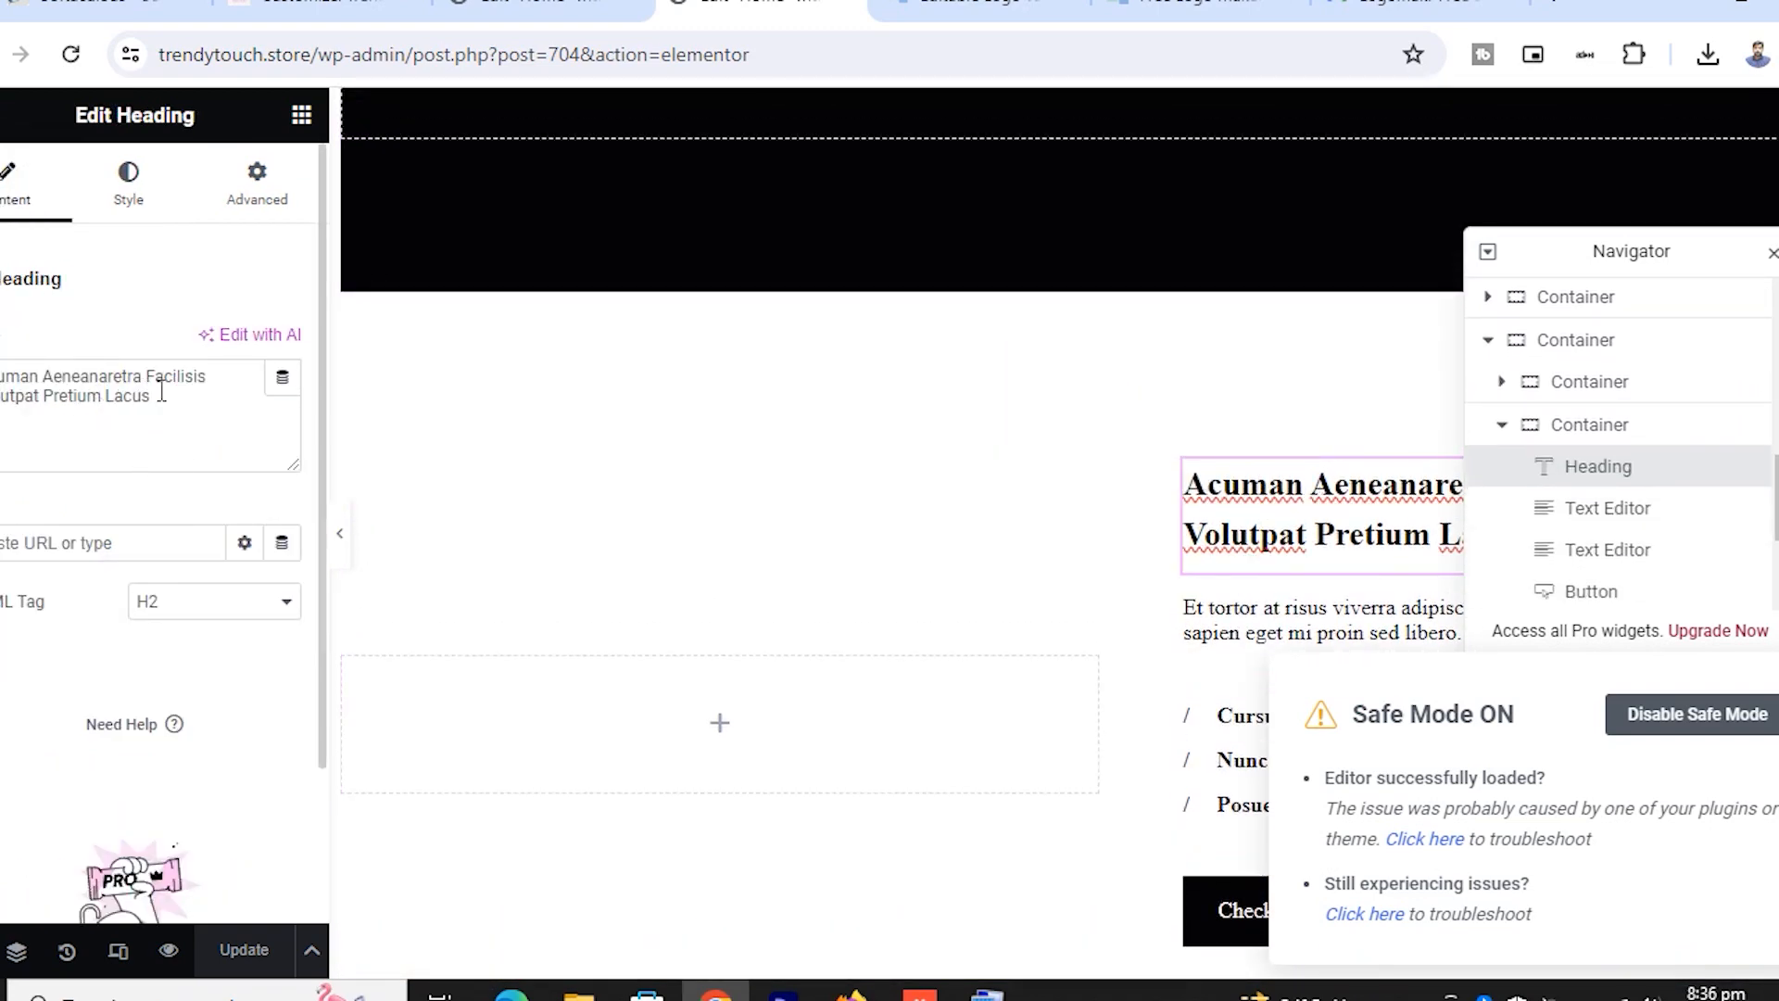
scroll(1297, 528, down, 9)
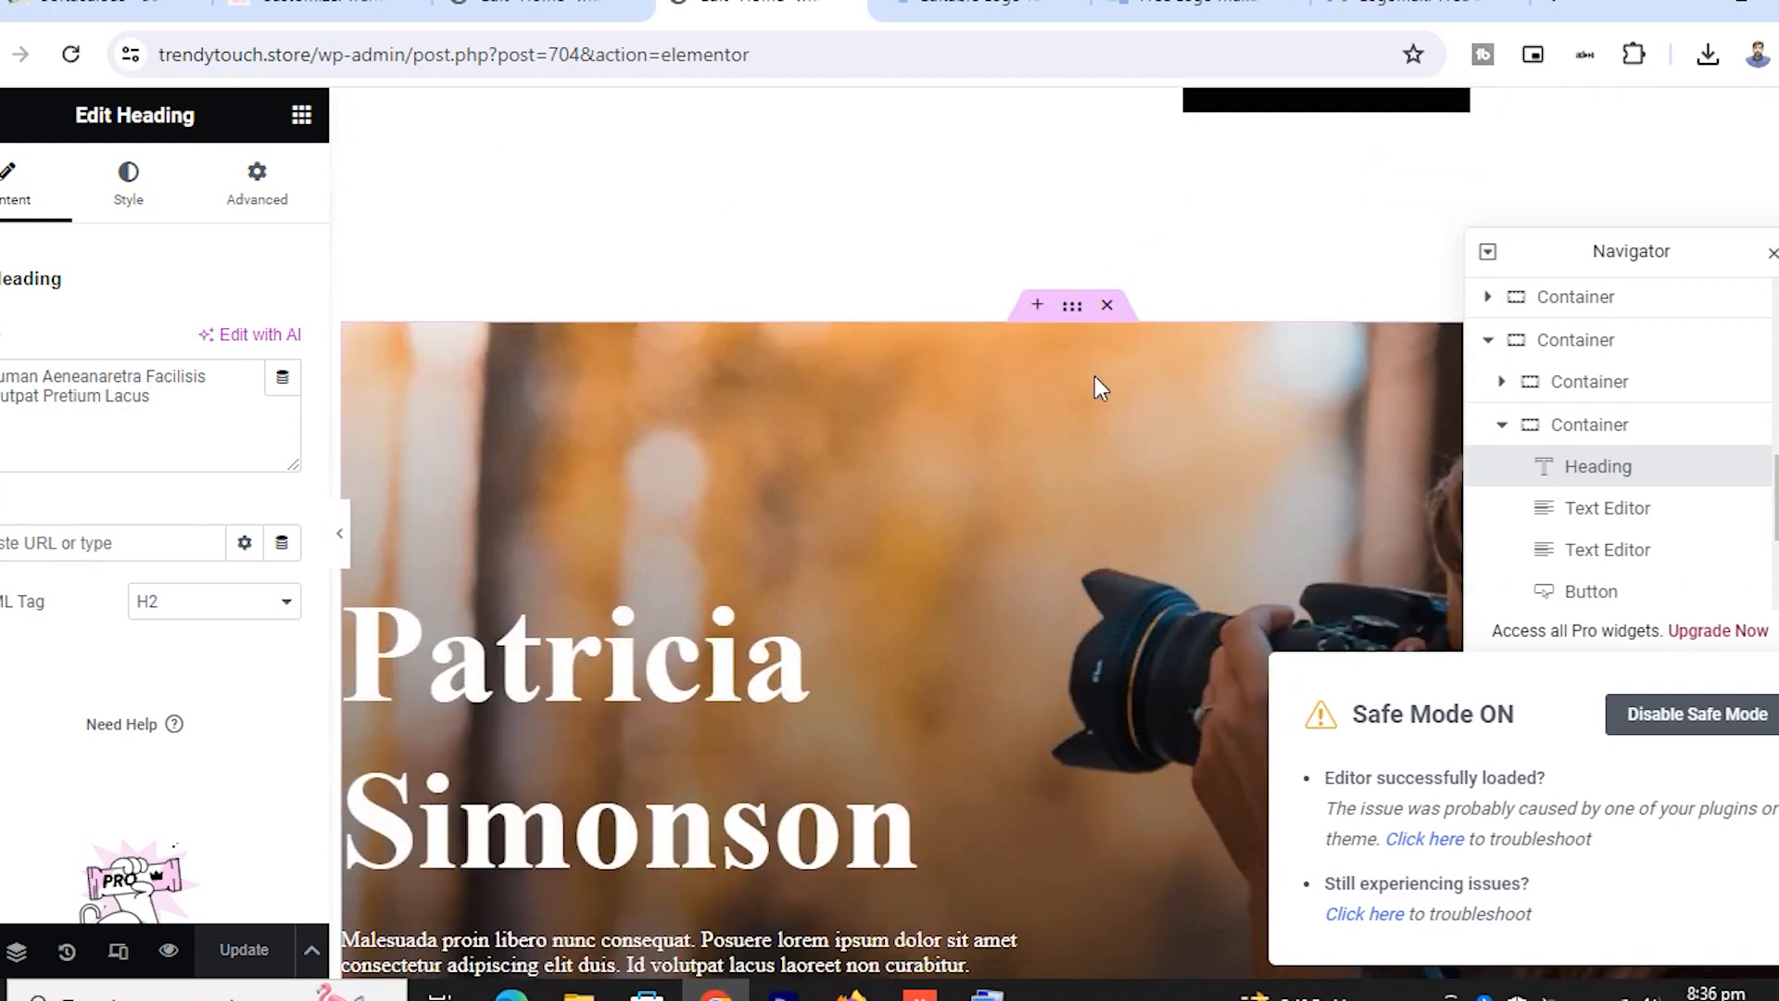
scroll(1070, 436, down, 2)
scroll(1062, 394, up, 3)
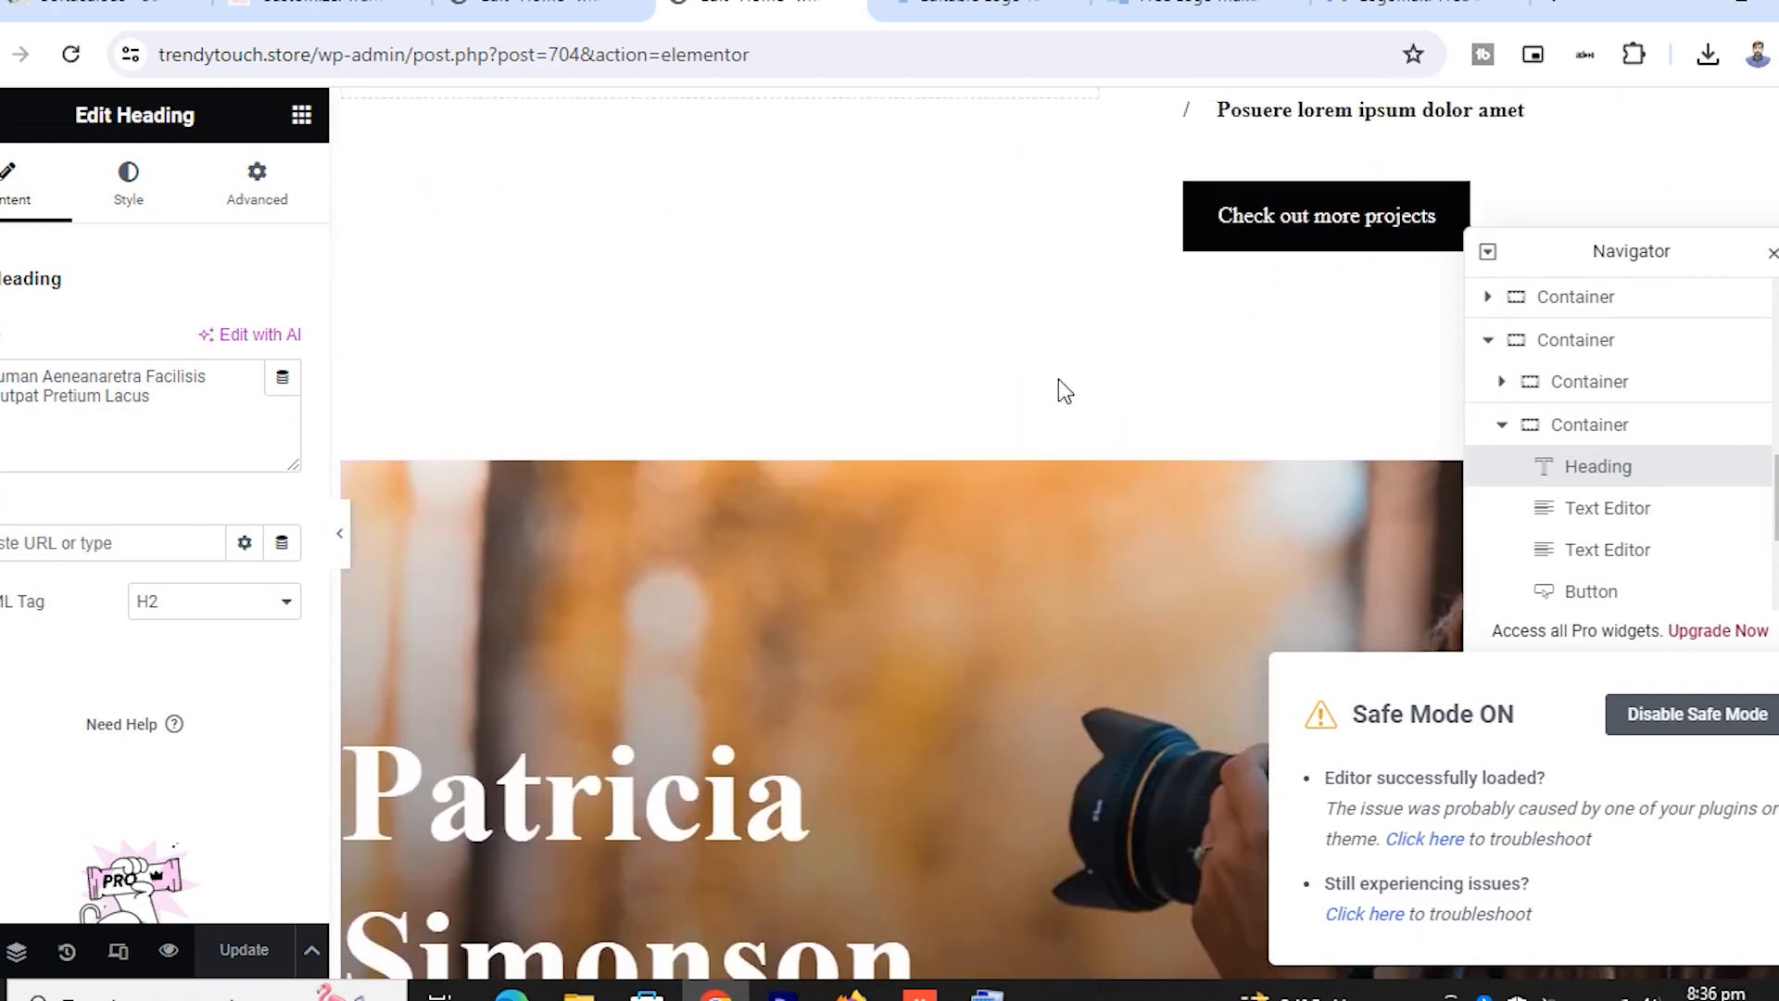
click(1075, 459)
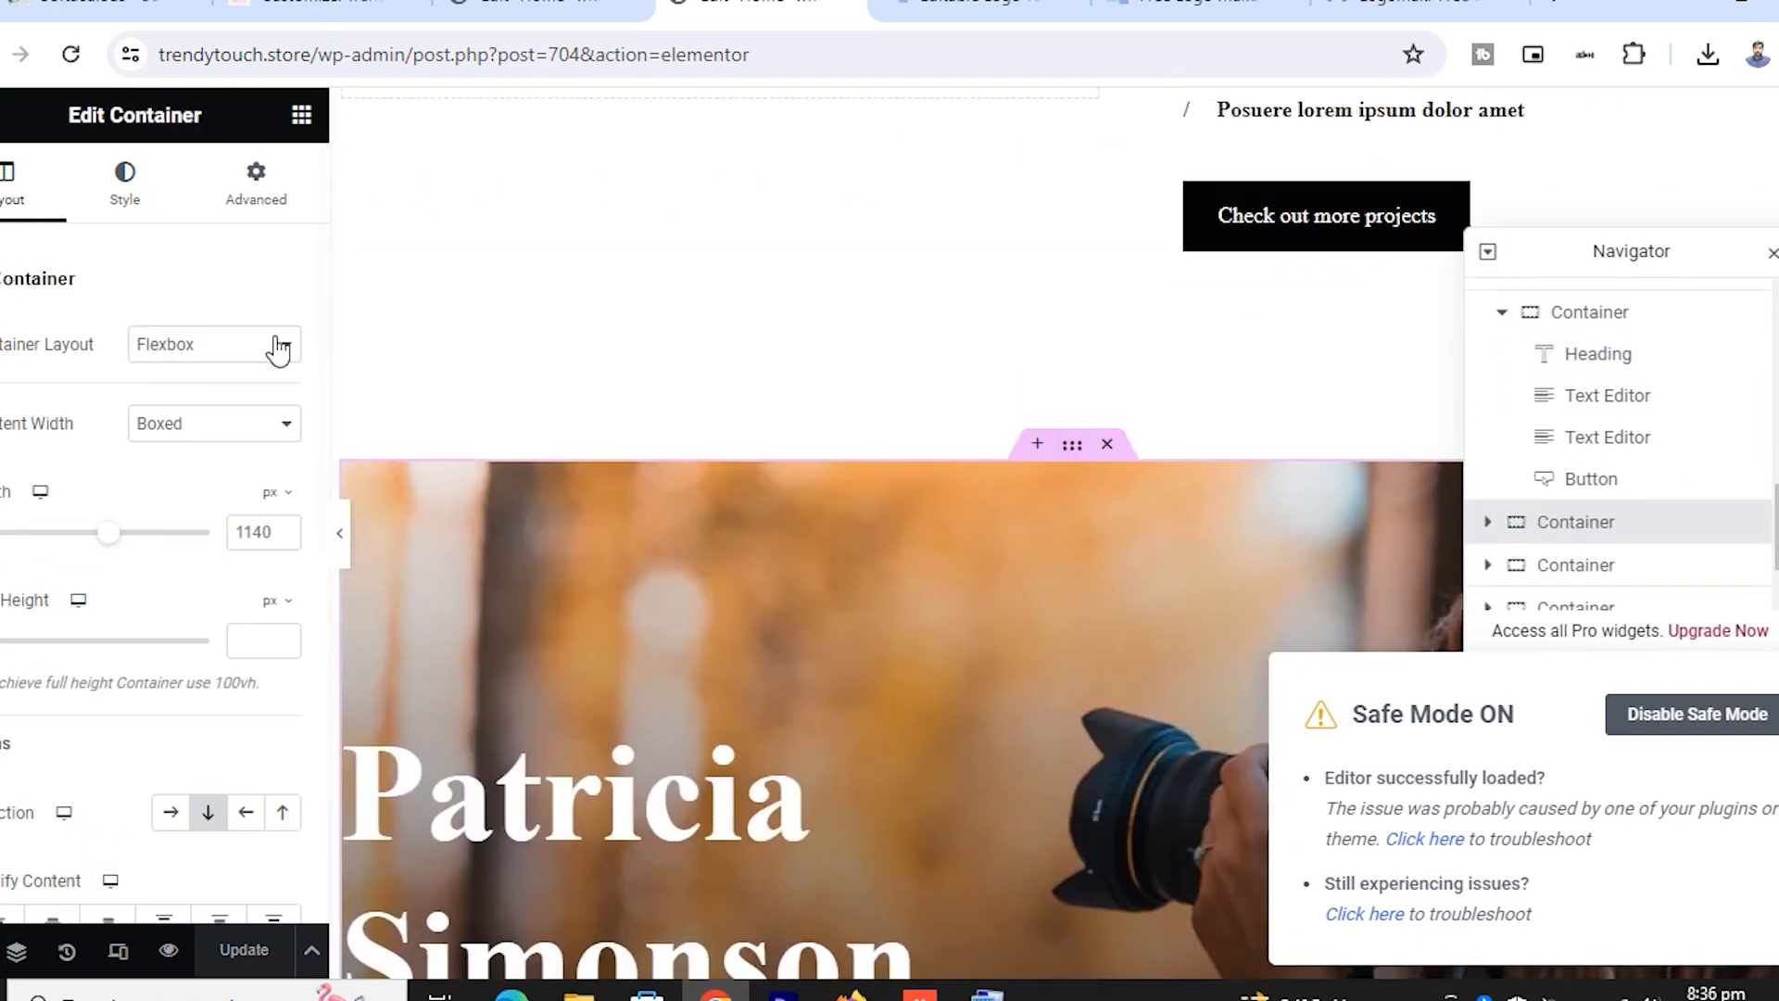
click(126, 186)
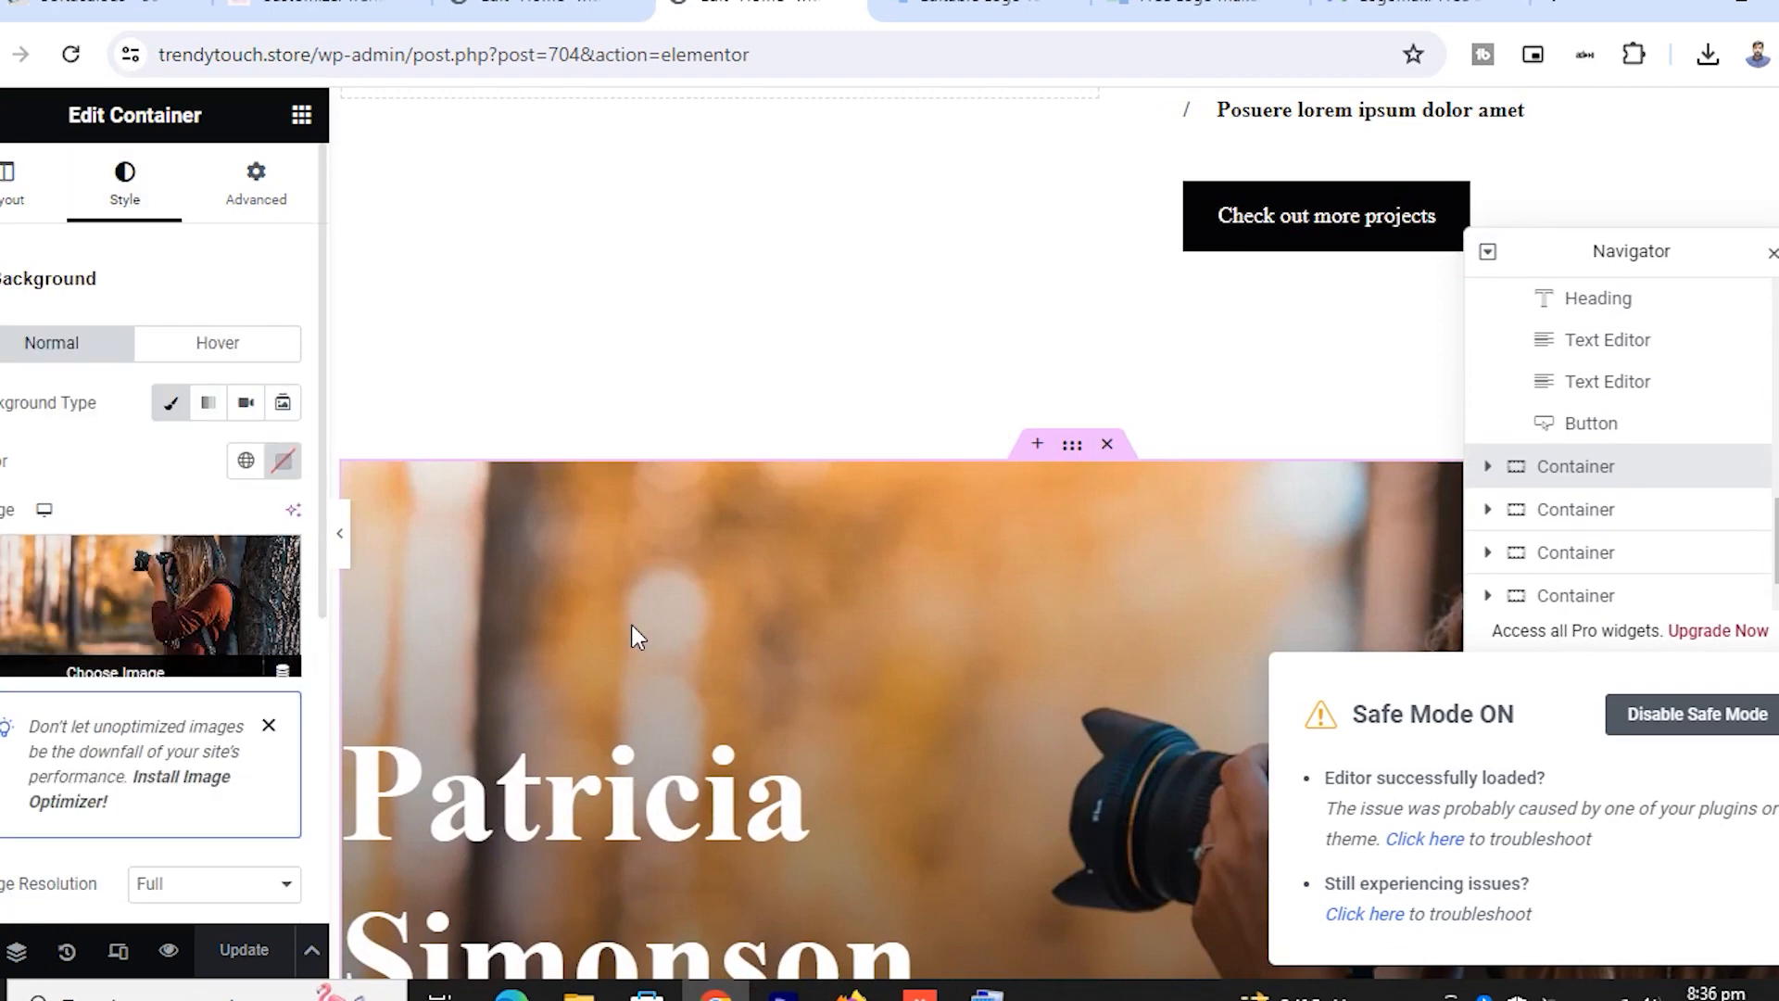
scroll(631, 625, down, 10)
click(619, 398)
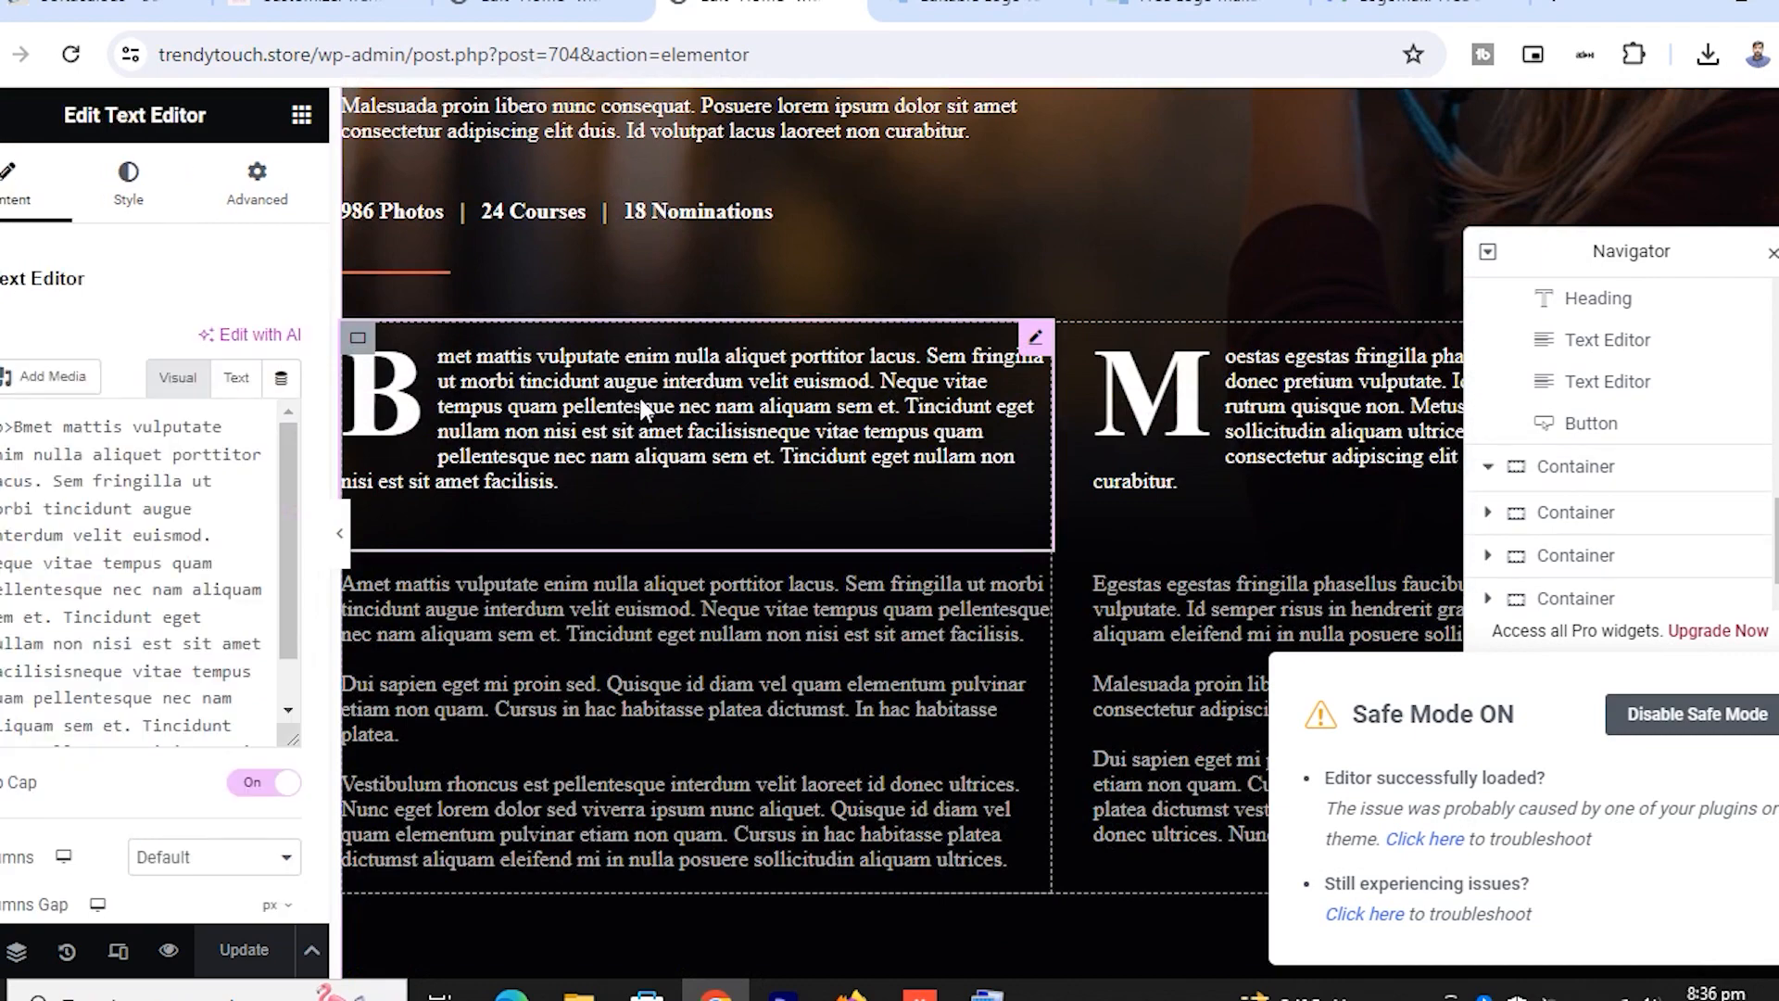
click(1236, 437)
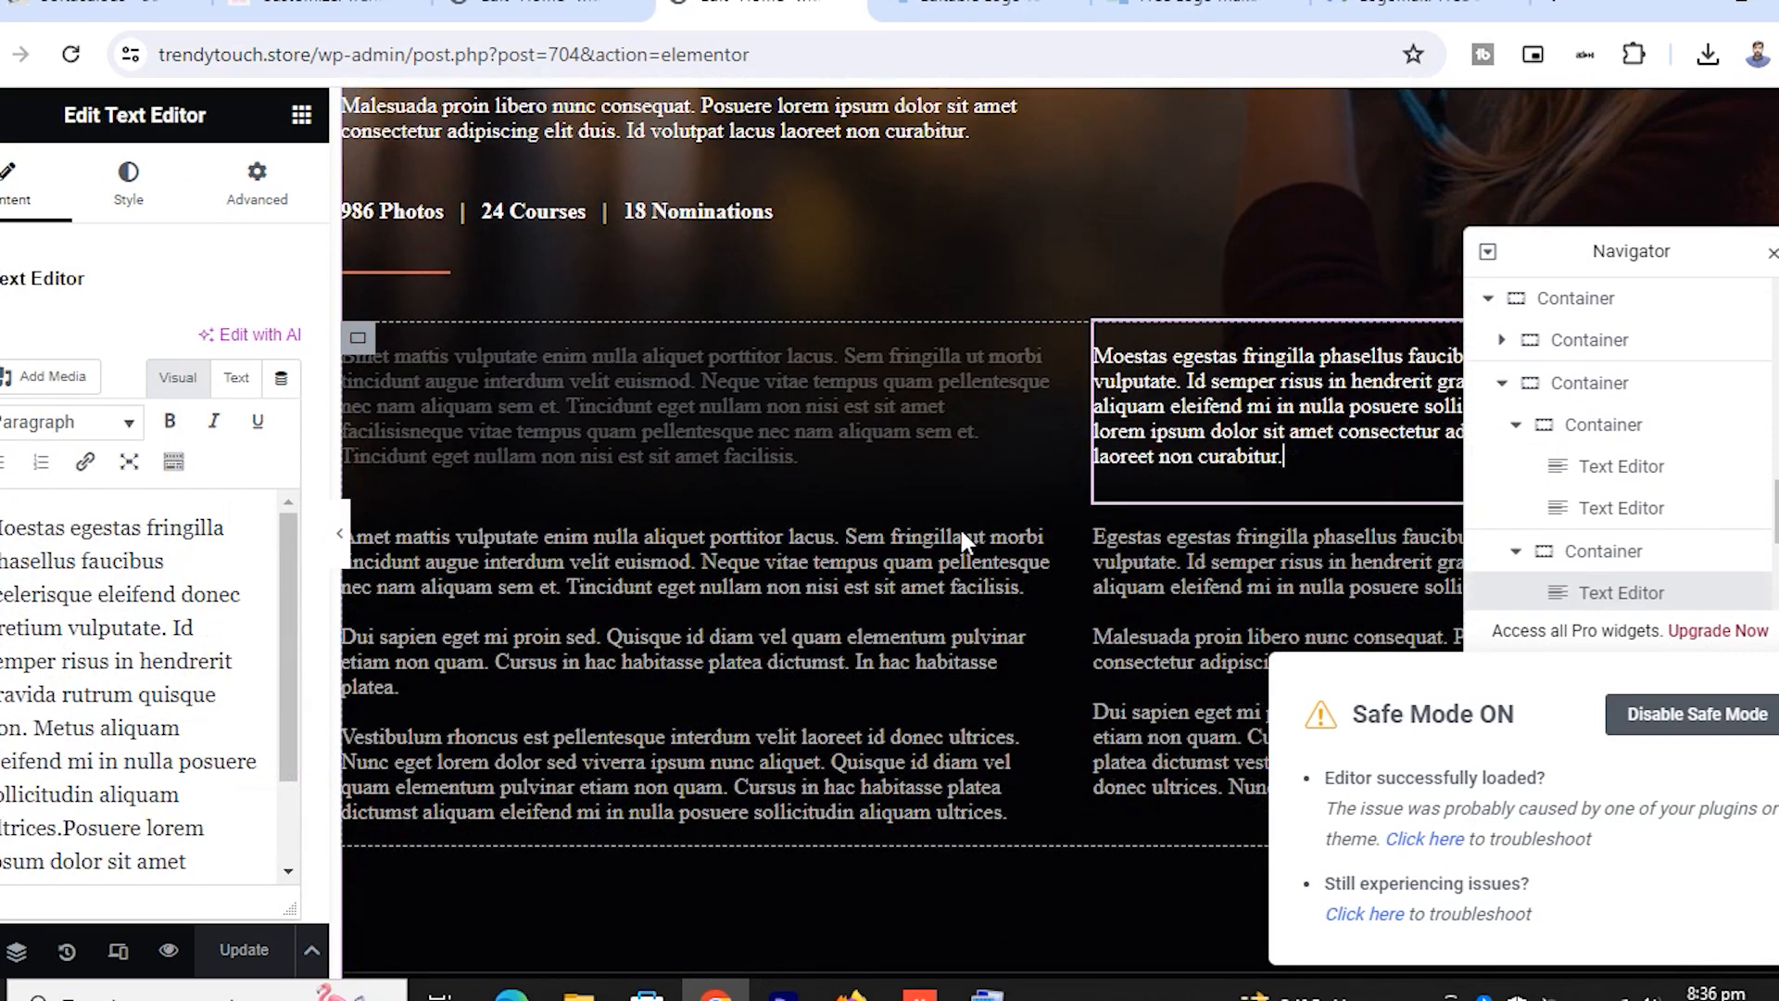
click(959, 527)
click(1250, 598)
scroll(915, 587, down, 7)
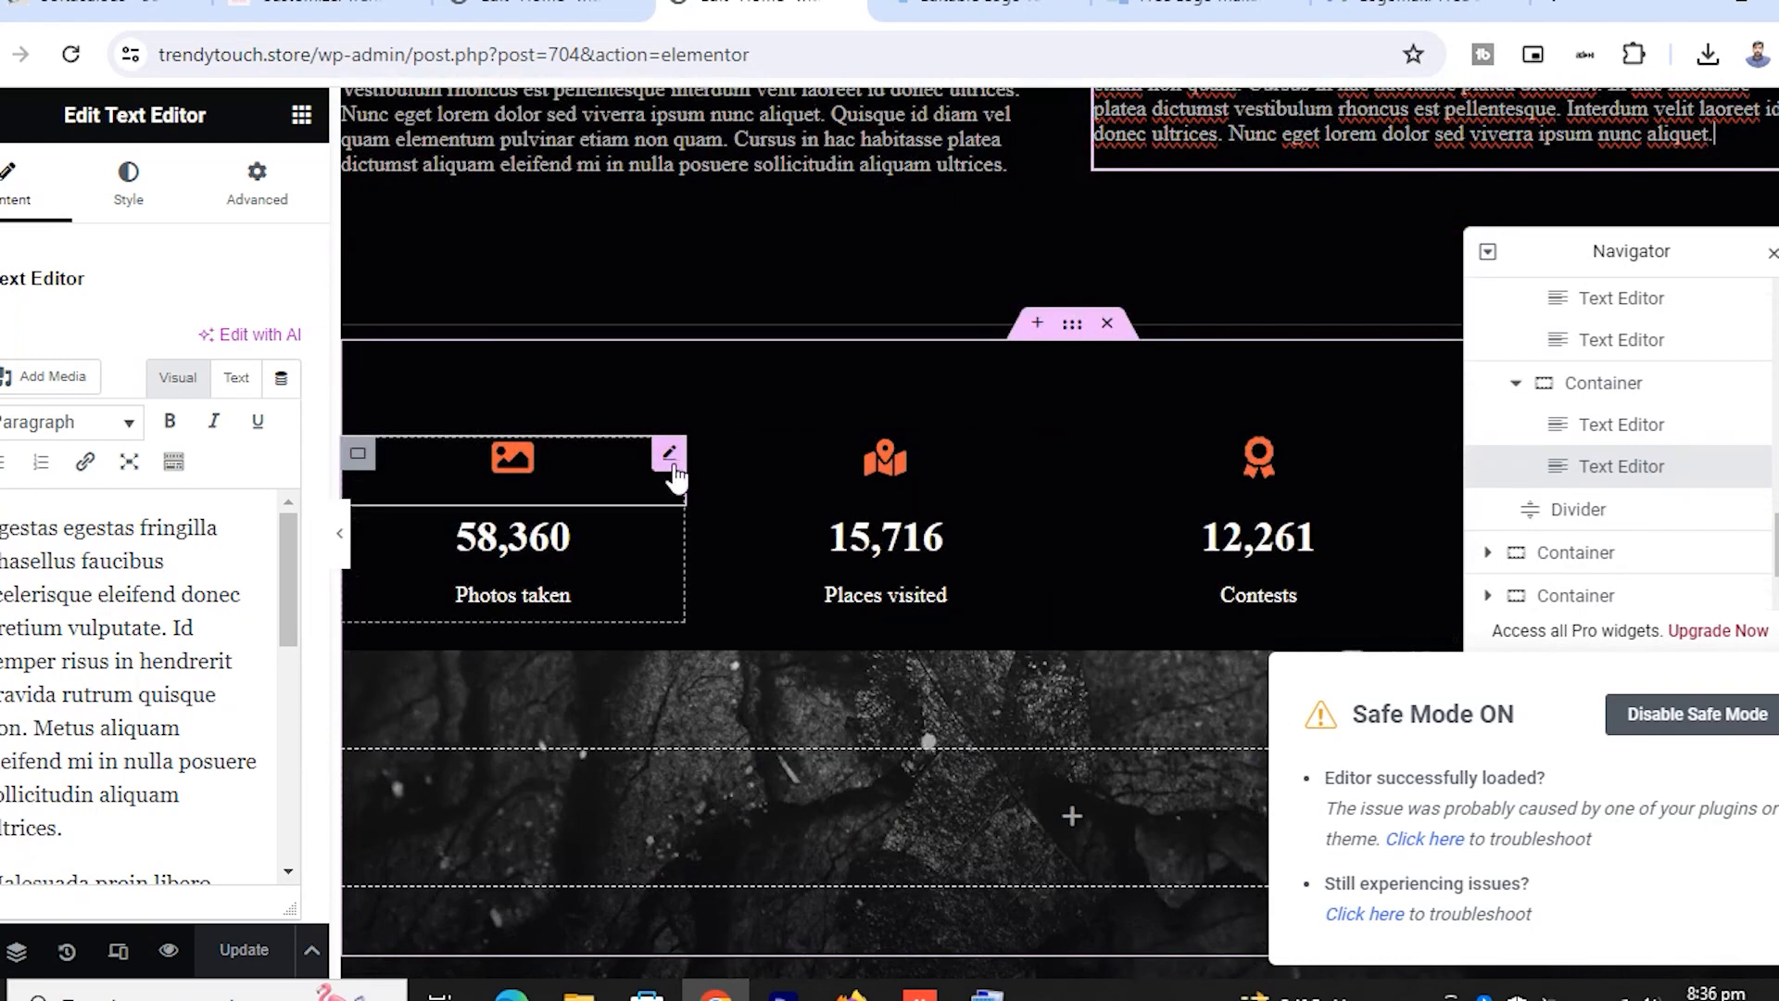
Step the Photos taken counter's ending number up to 58,796
click(593, 473)
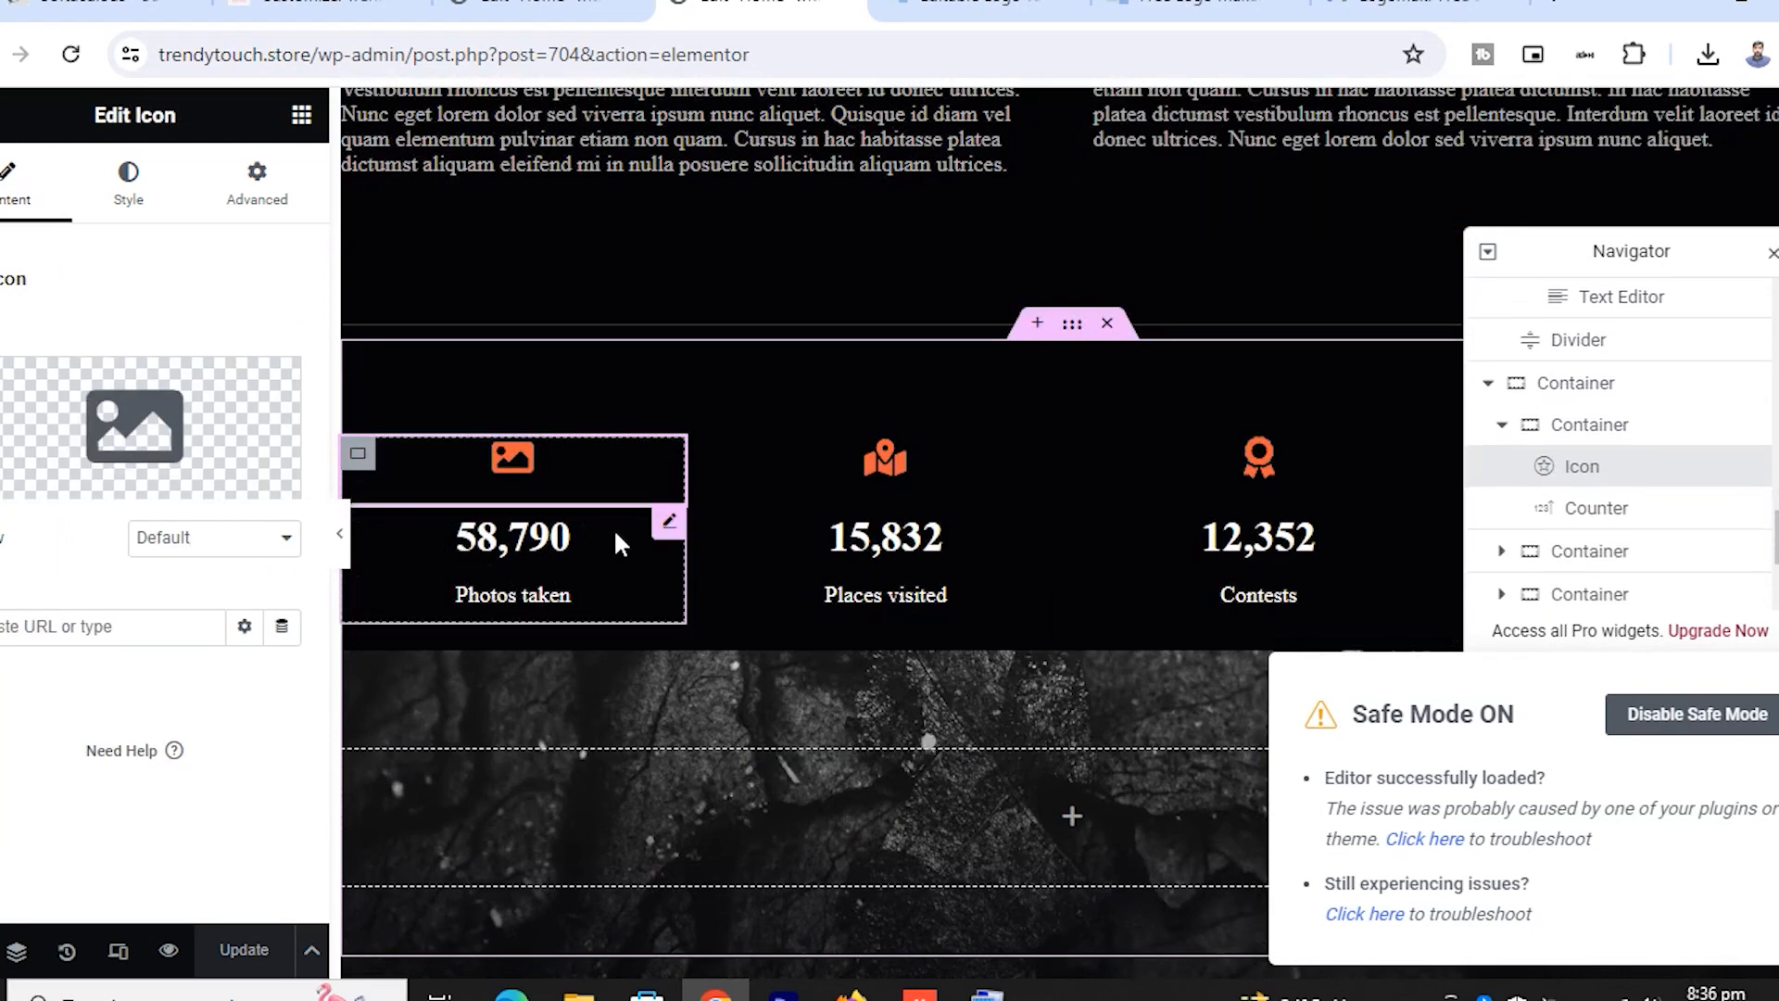
click(680, 544)
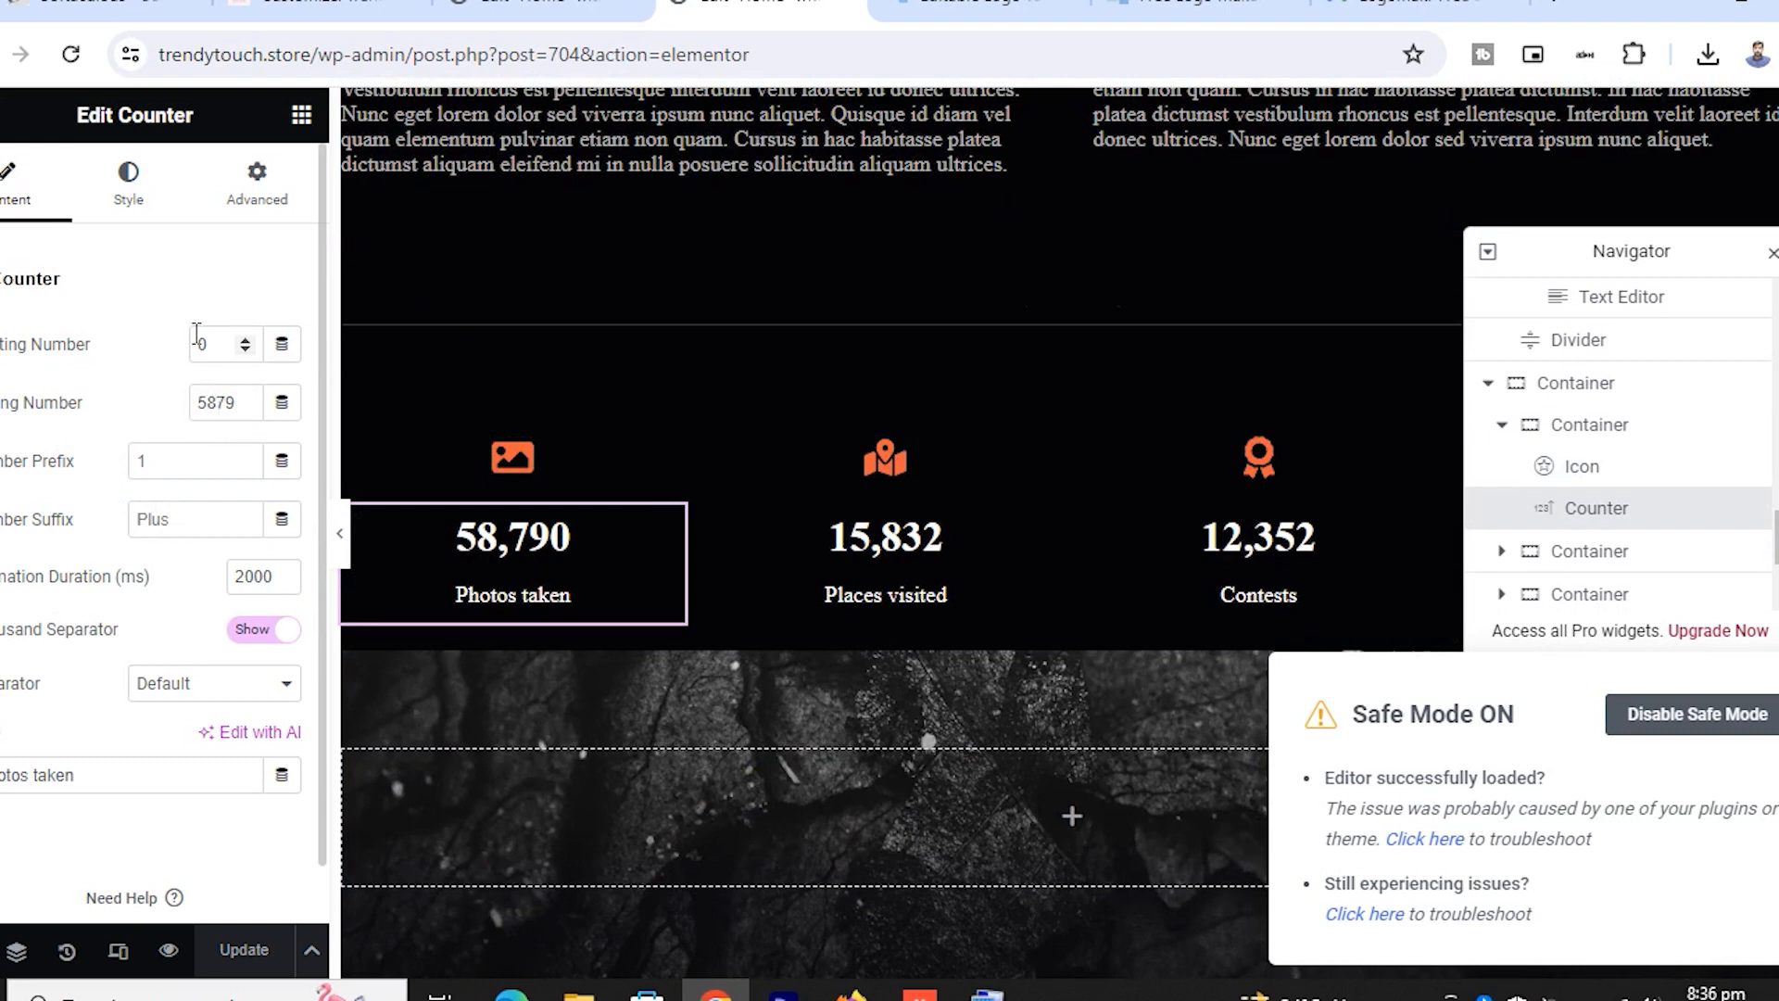
click(248, 399)
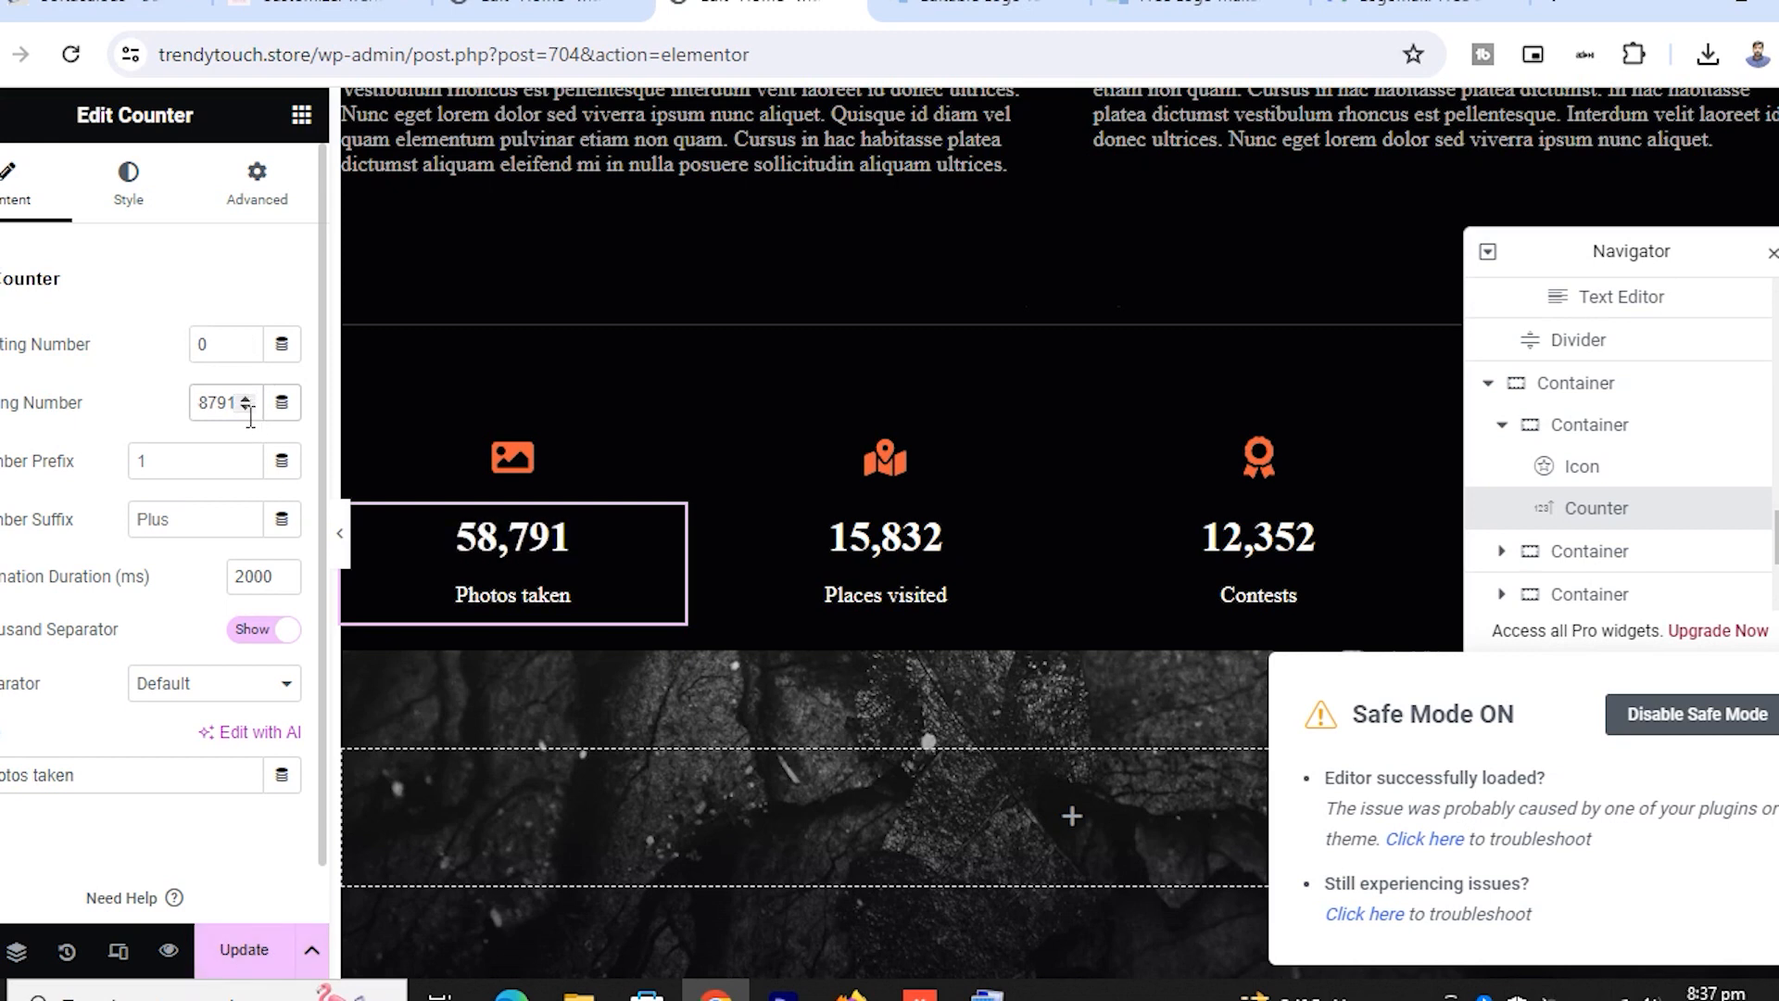
click(246, 399)
click(246, 399)
click(247, 398)
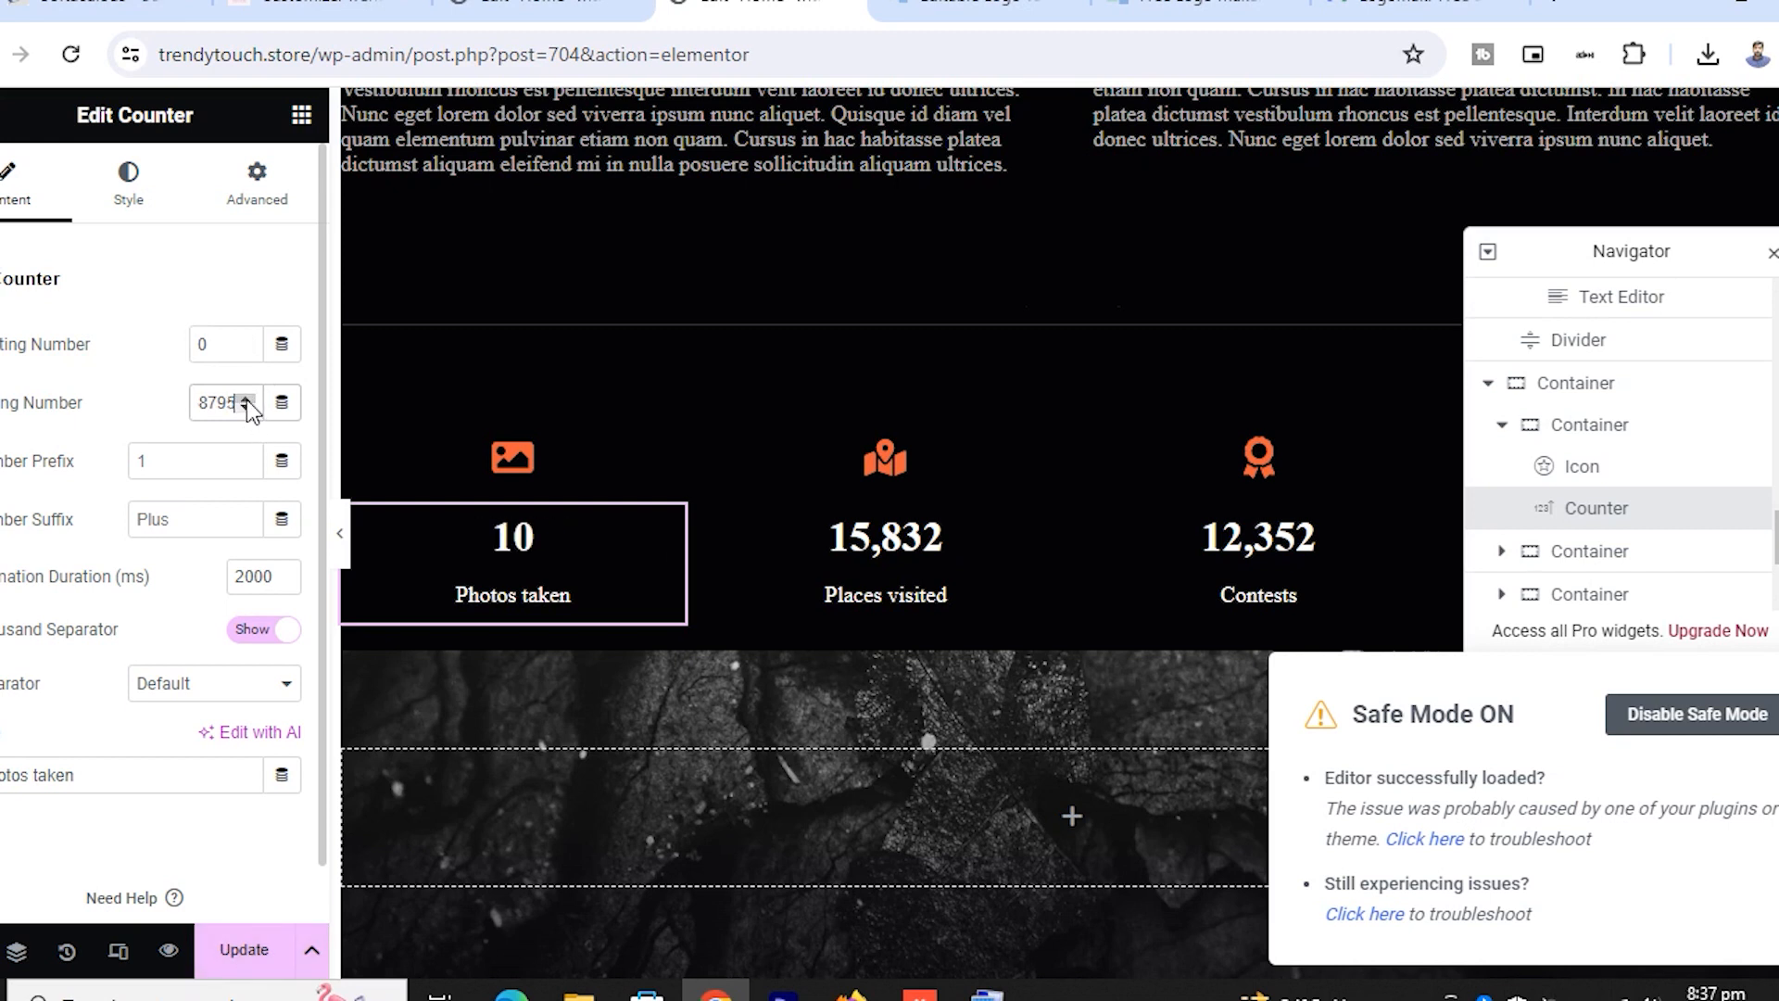
click(246, 399)
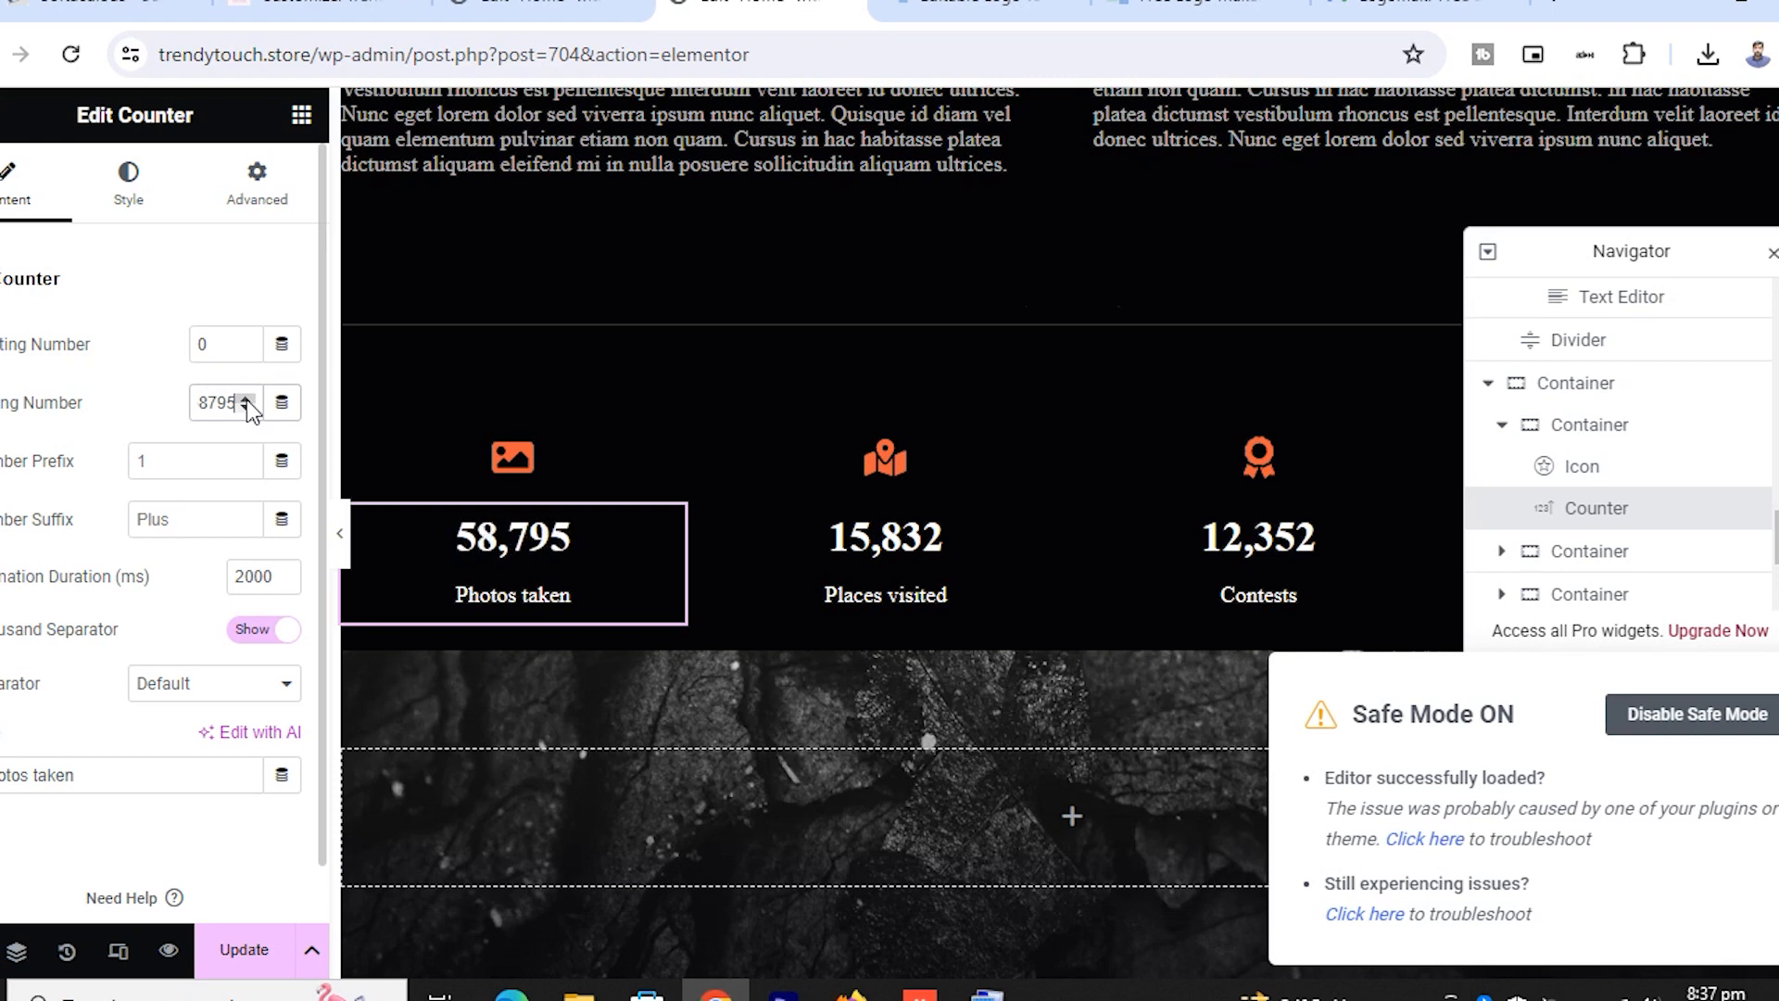
click(246, 398)
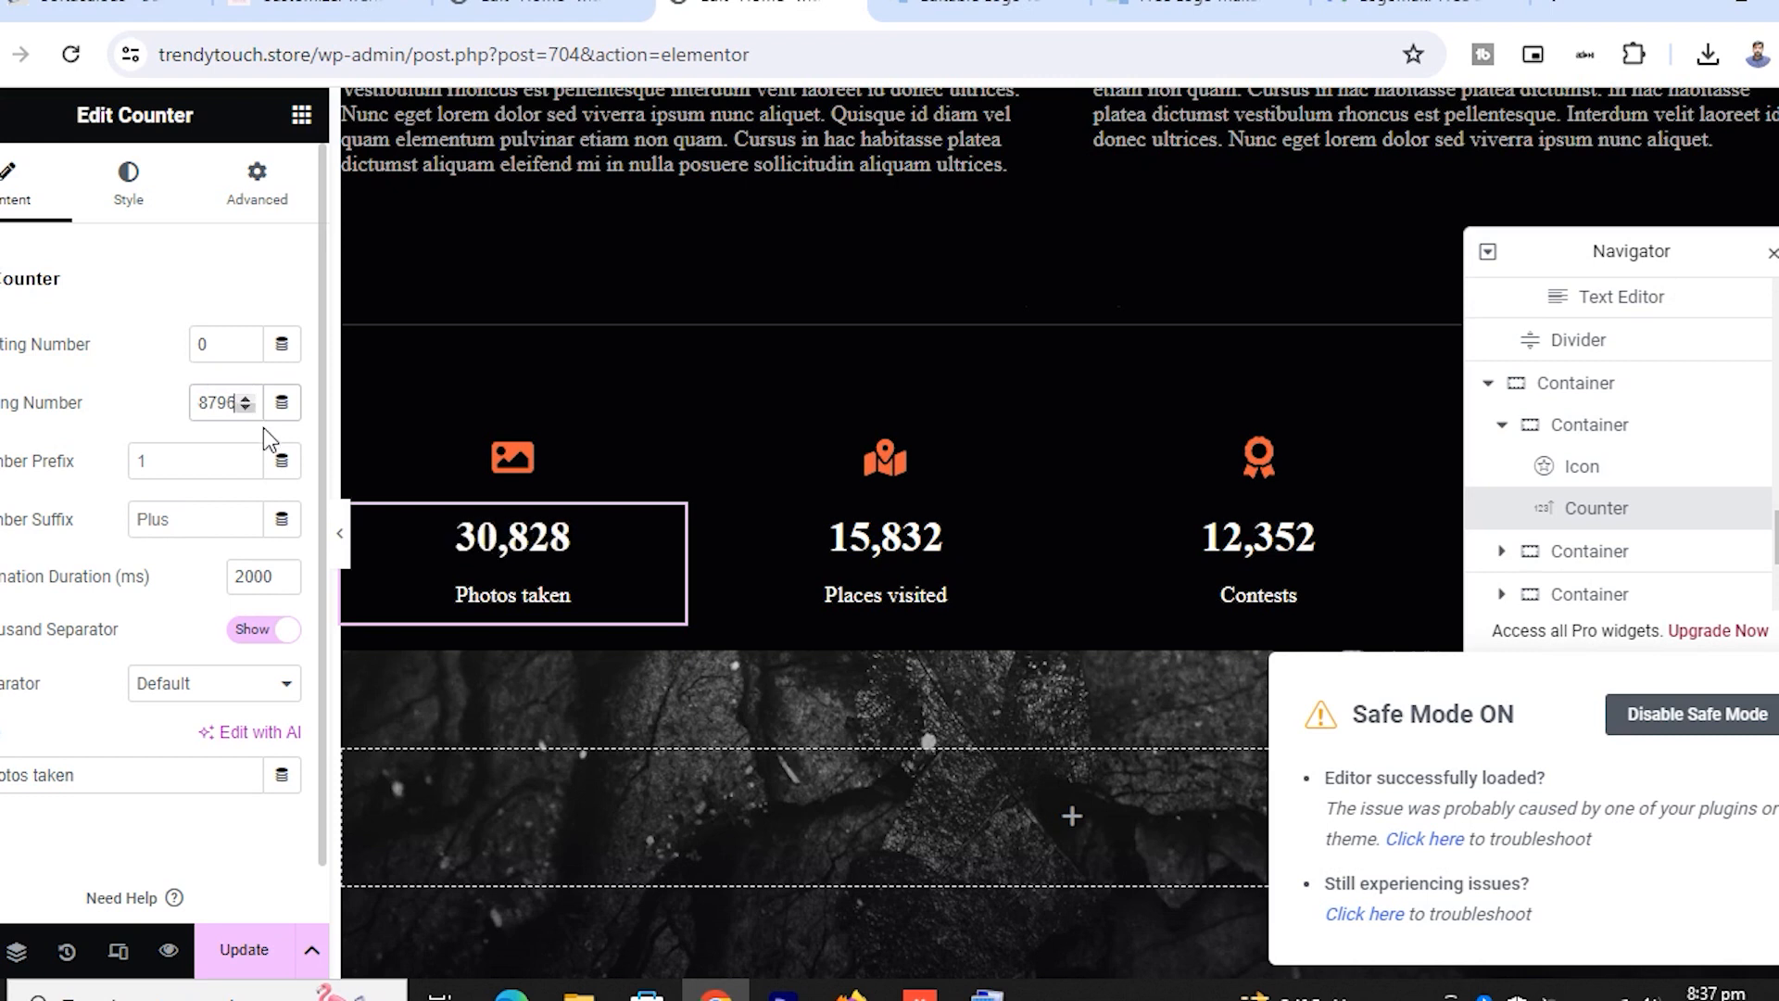
Check the Places visited counter and Newsletter Updates widgets, then save the homepage with Update
click(945, 540)
scroll(947, 547, down, 5)
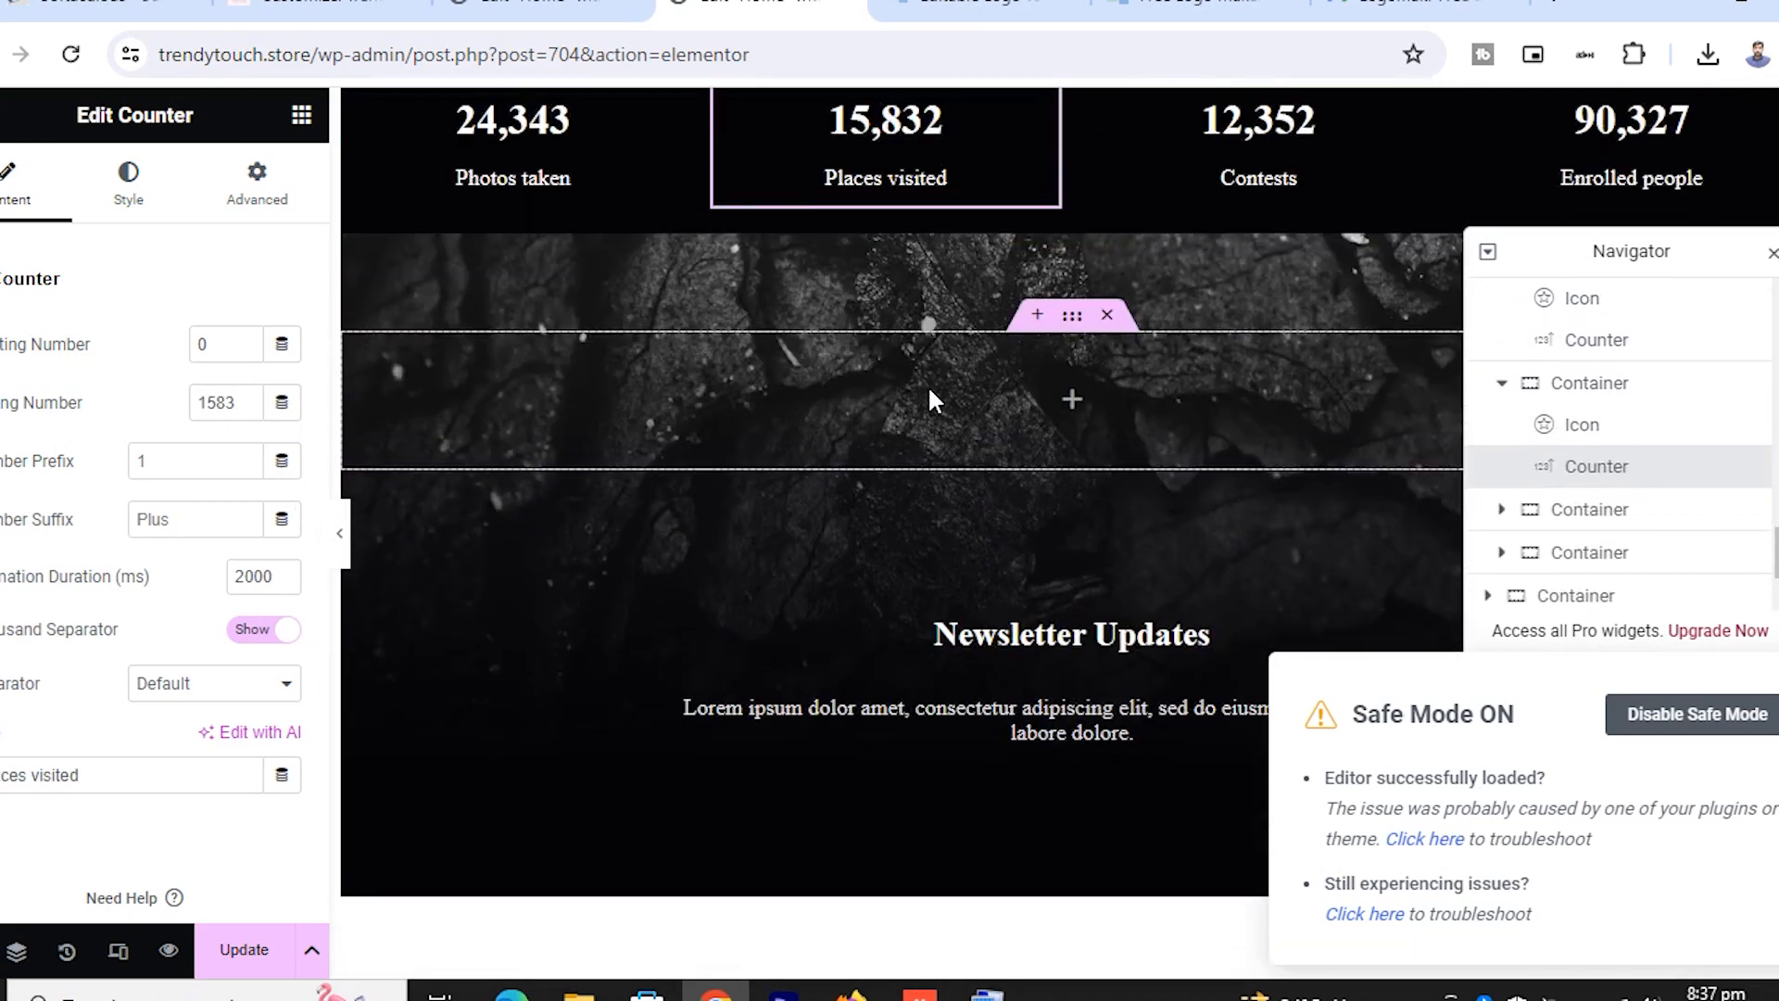
scroll(926, 386, down, 4)
click(1026, 284)
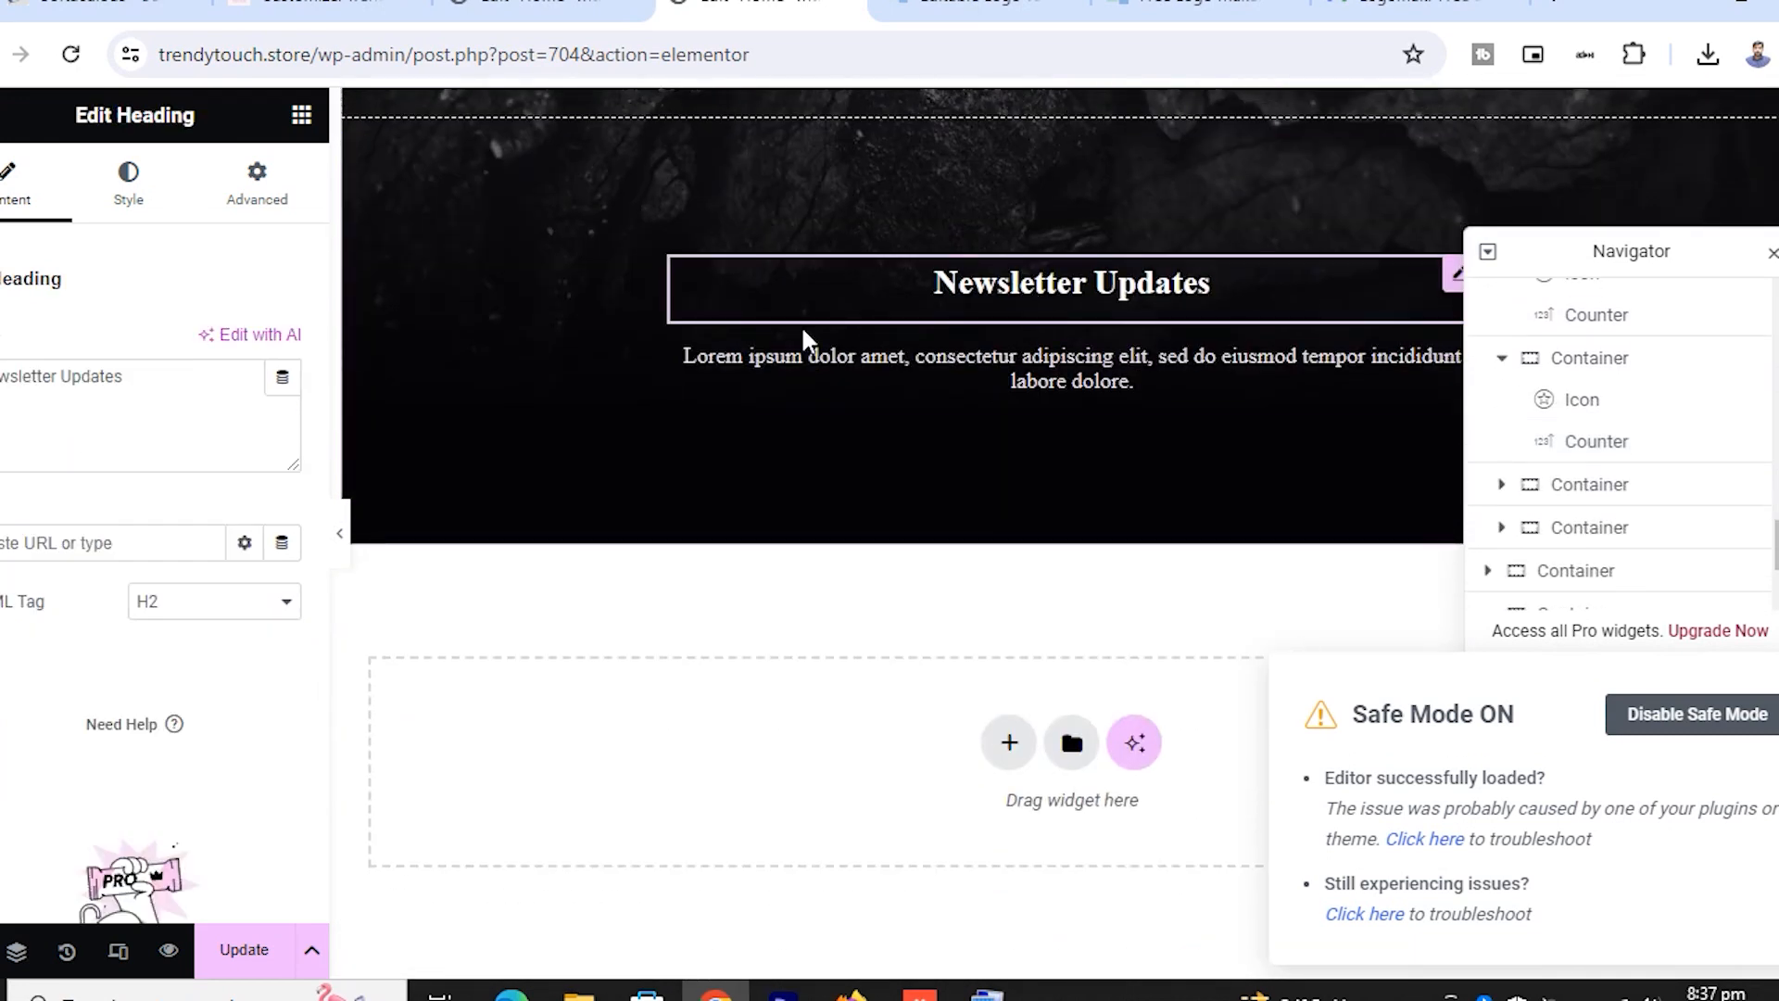
click(986, 375)
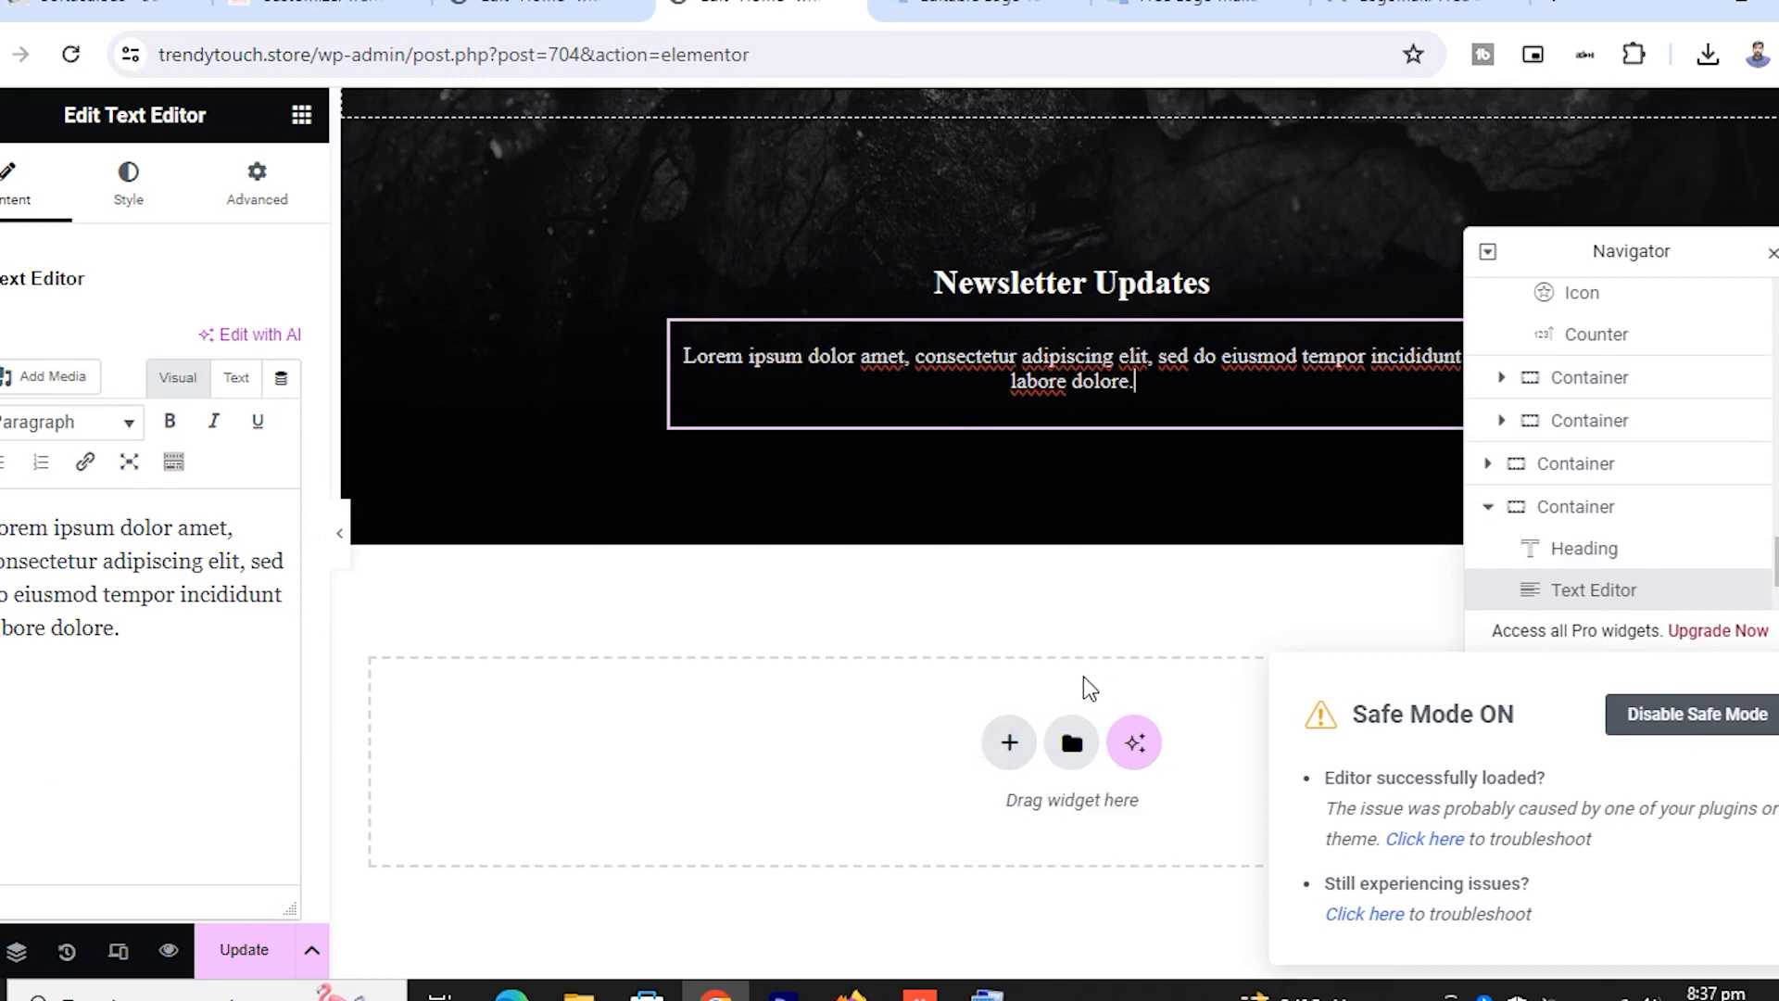
scroll(1110, 651, up, 15)
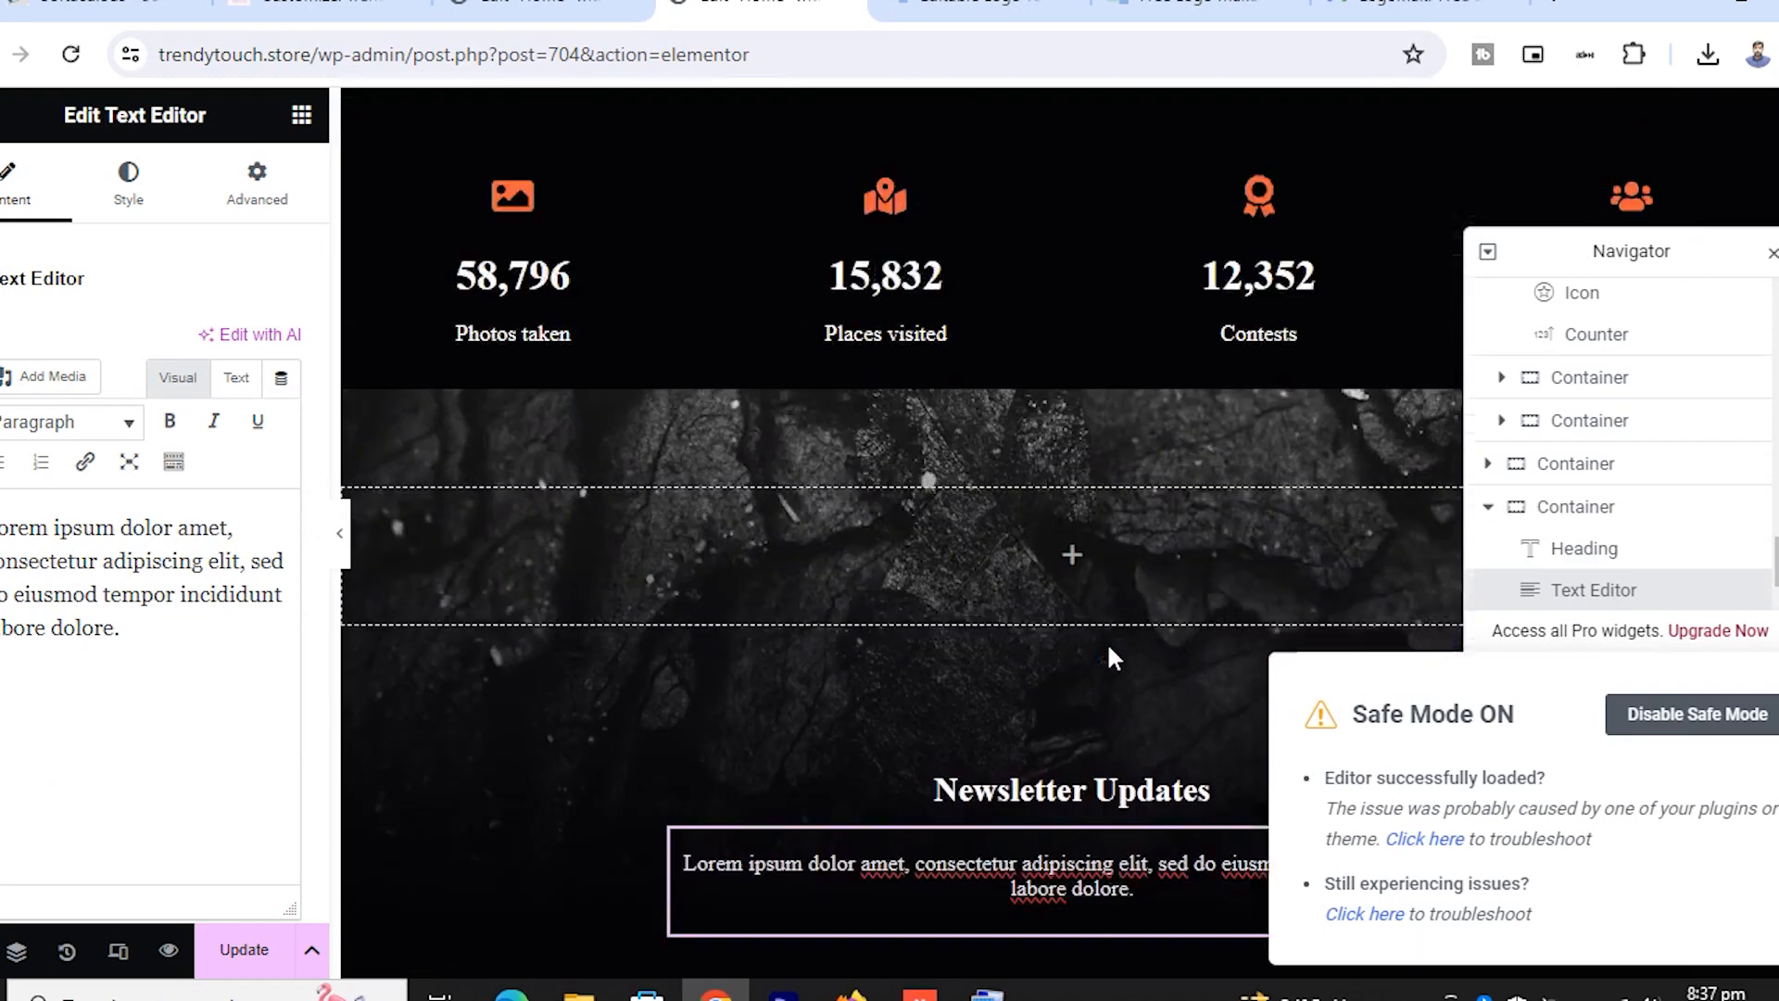
scroll(1108, 647, up, 10)
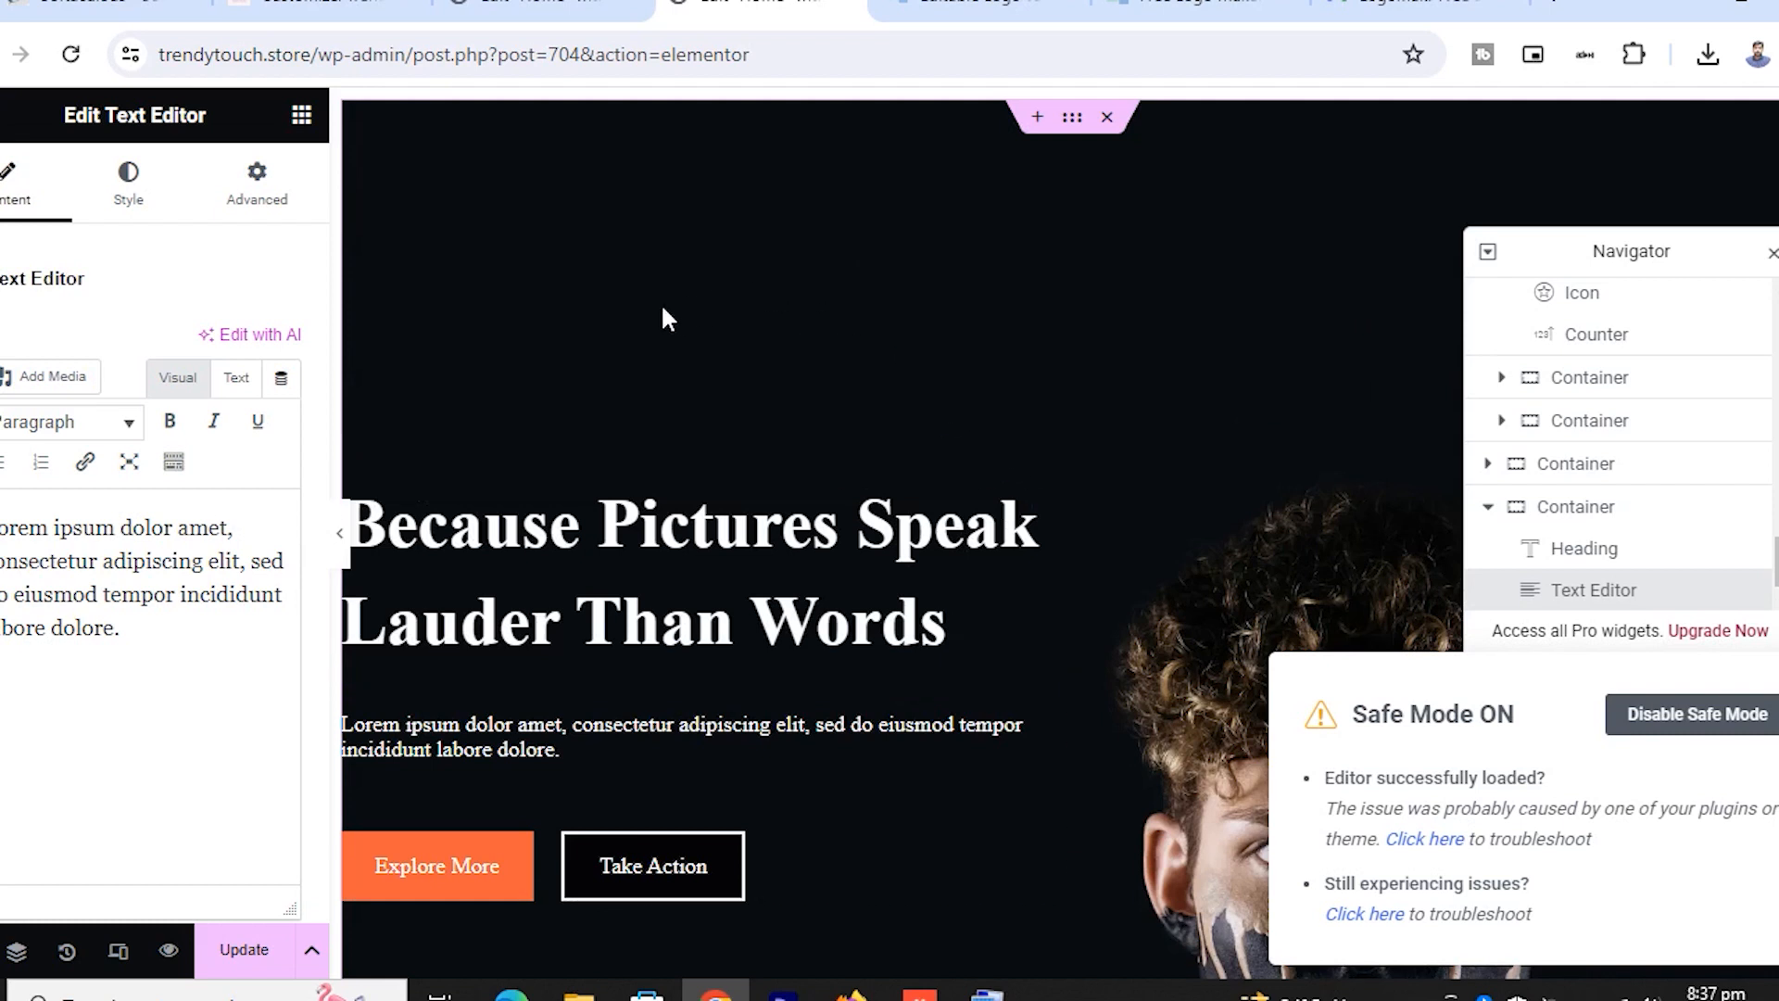
click(243, 951)
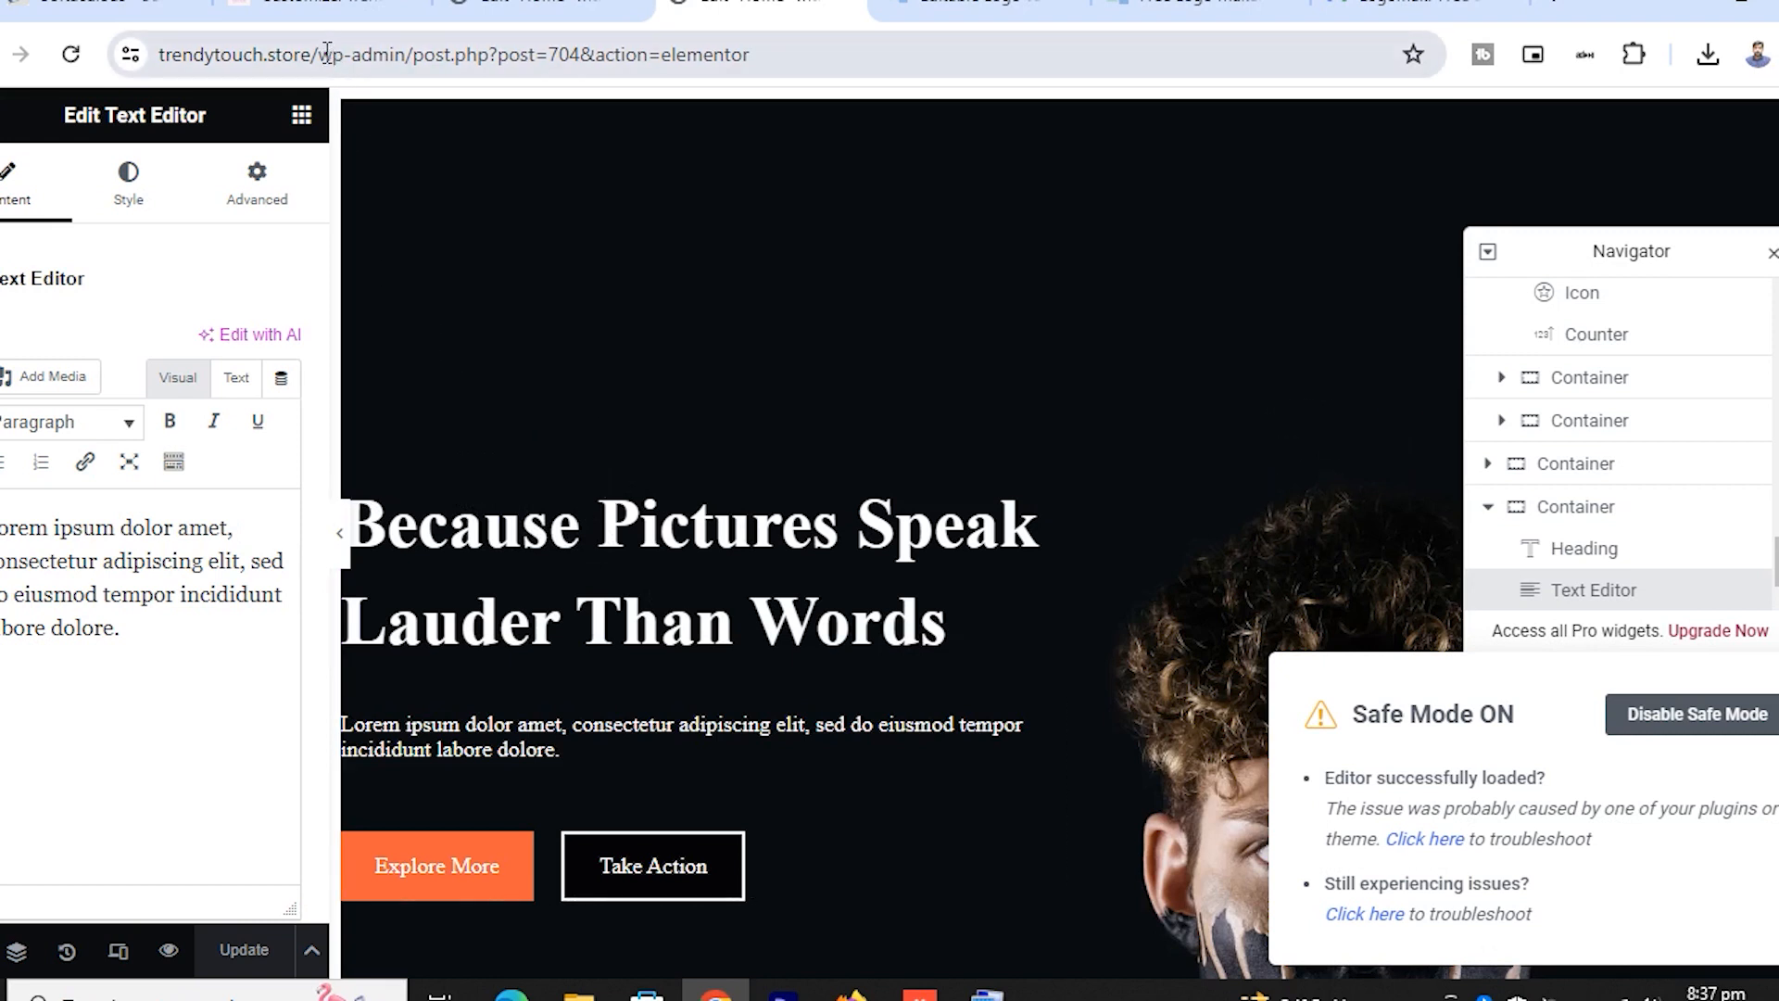
drag(321, 55, 884, 174)
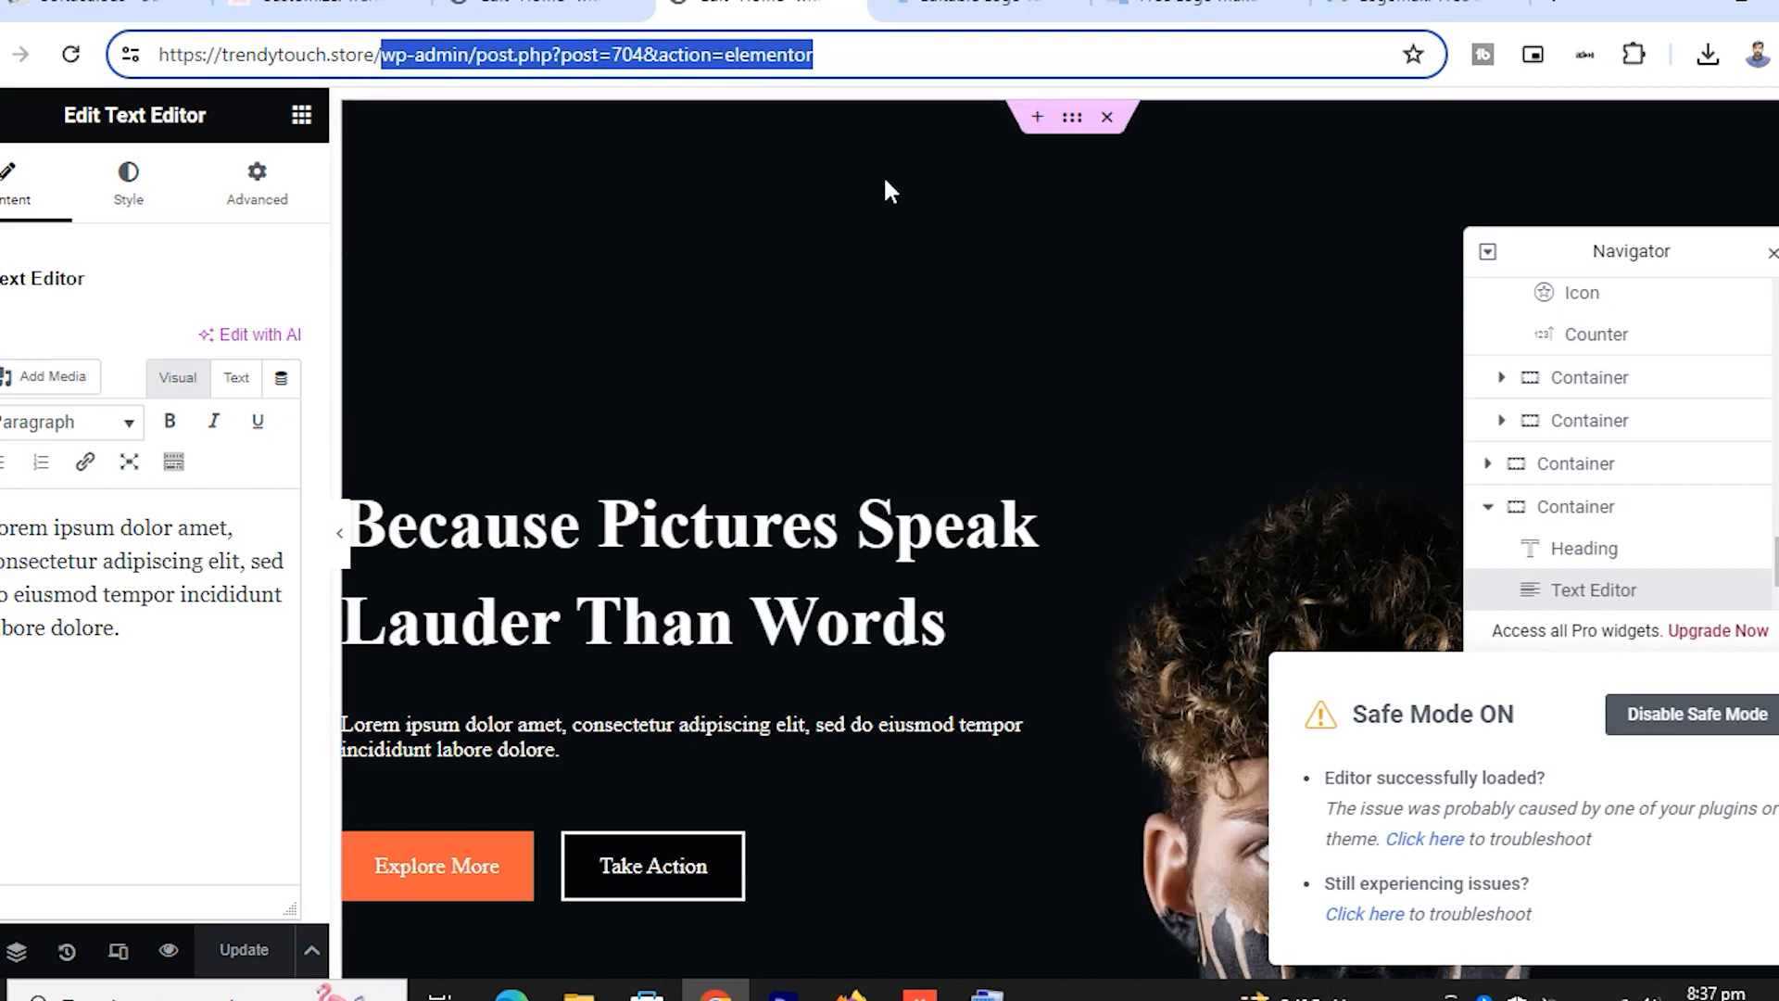
Load the live trendytouch.store homepage and scroll through its Gallery page
key(BackSpace)
key(Return)
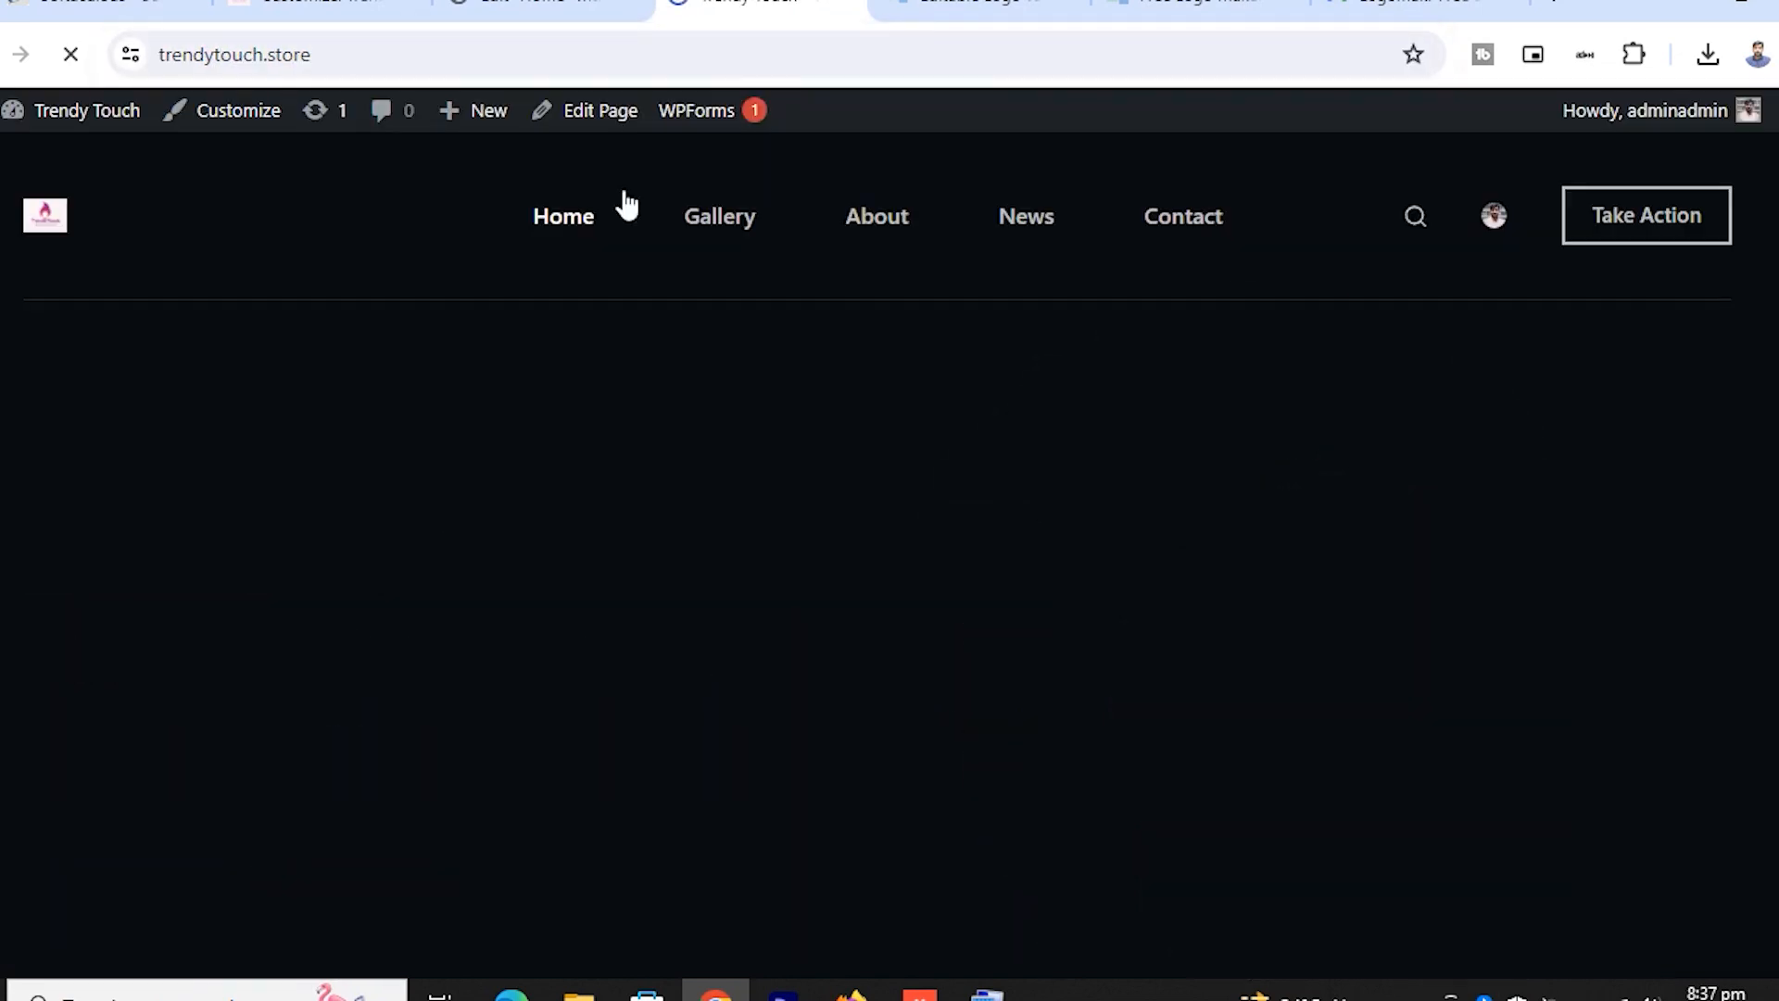
click(711, 233)
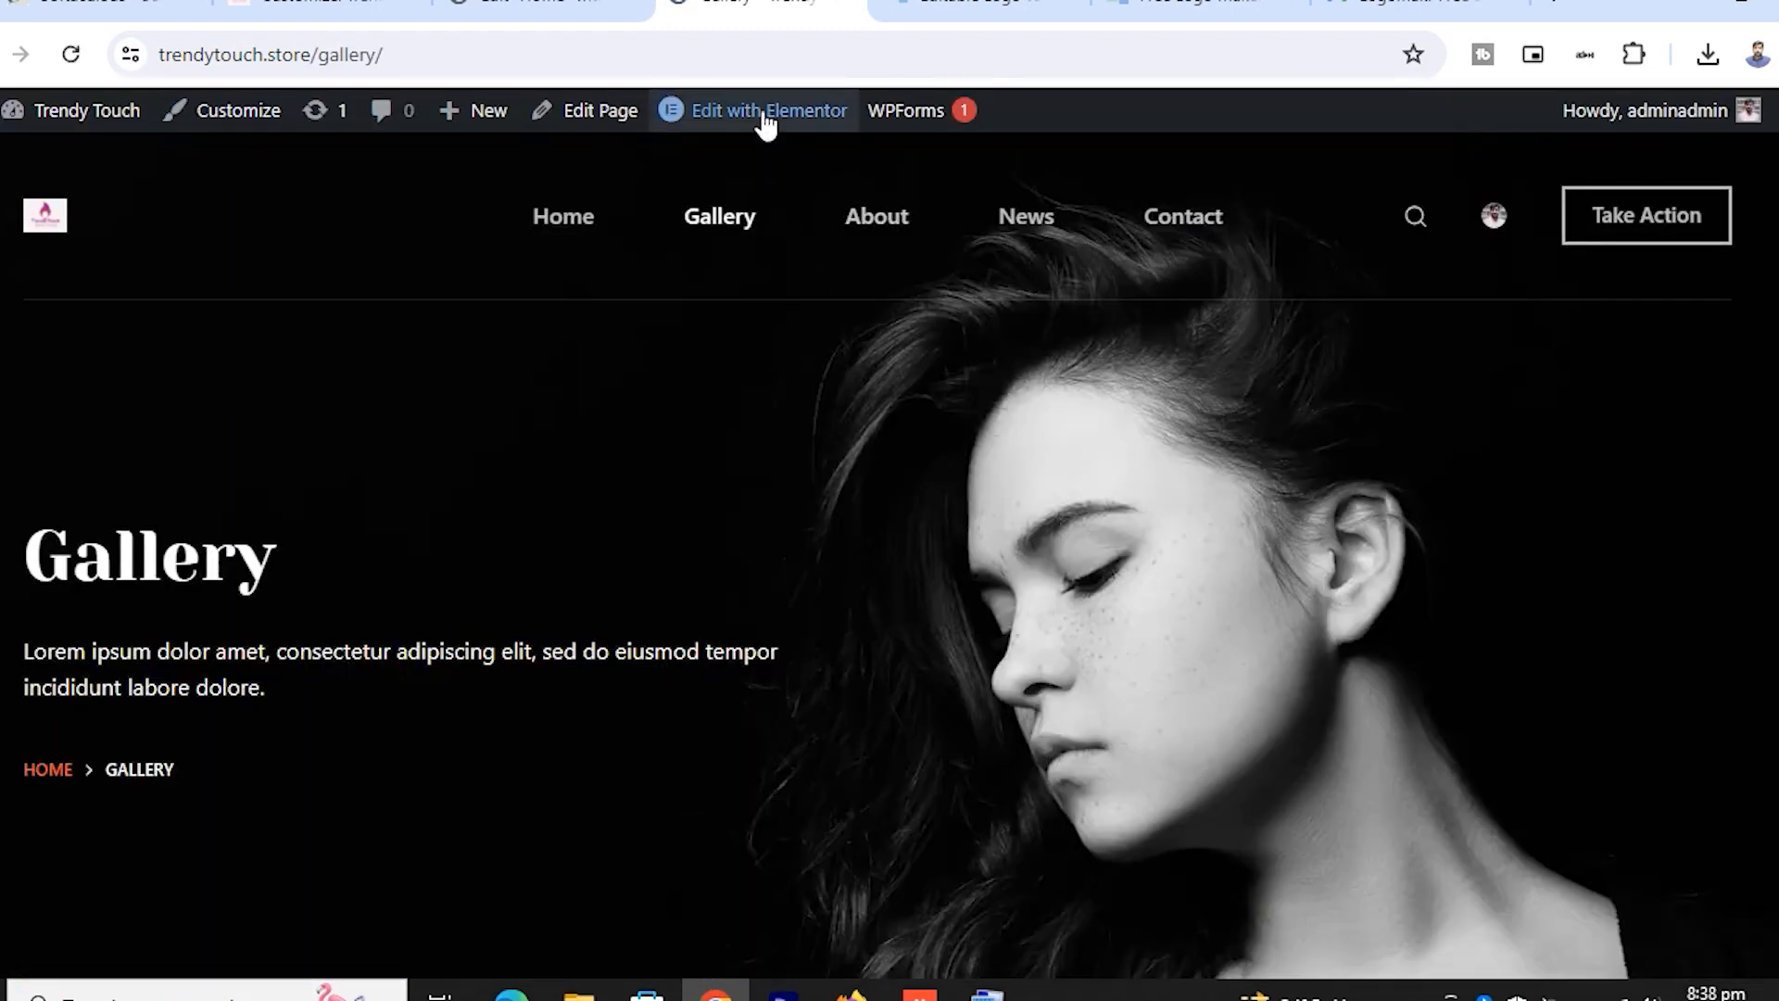
mouse_move(765, 121)
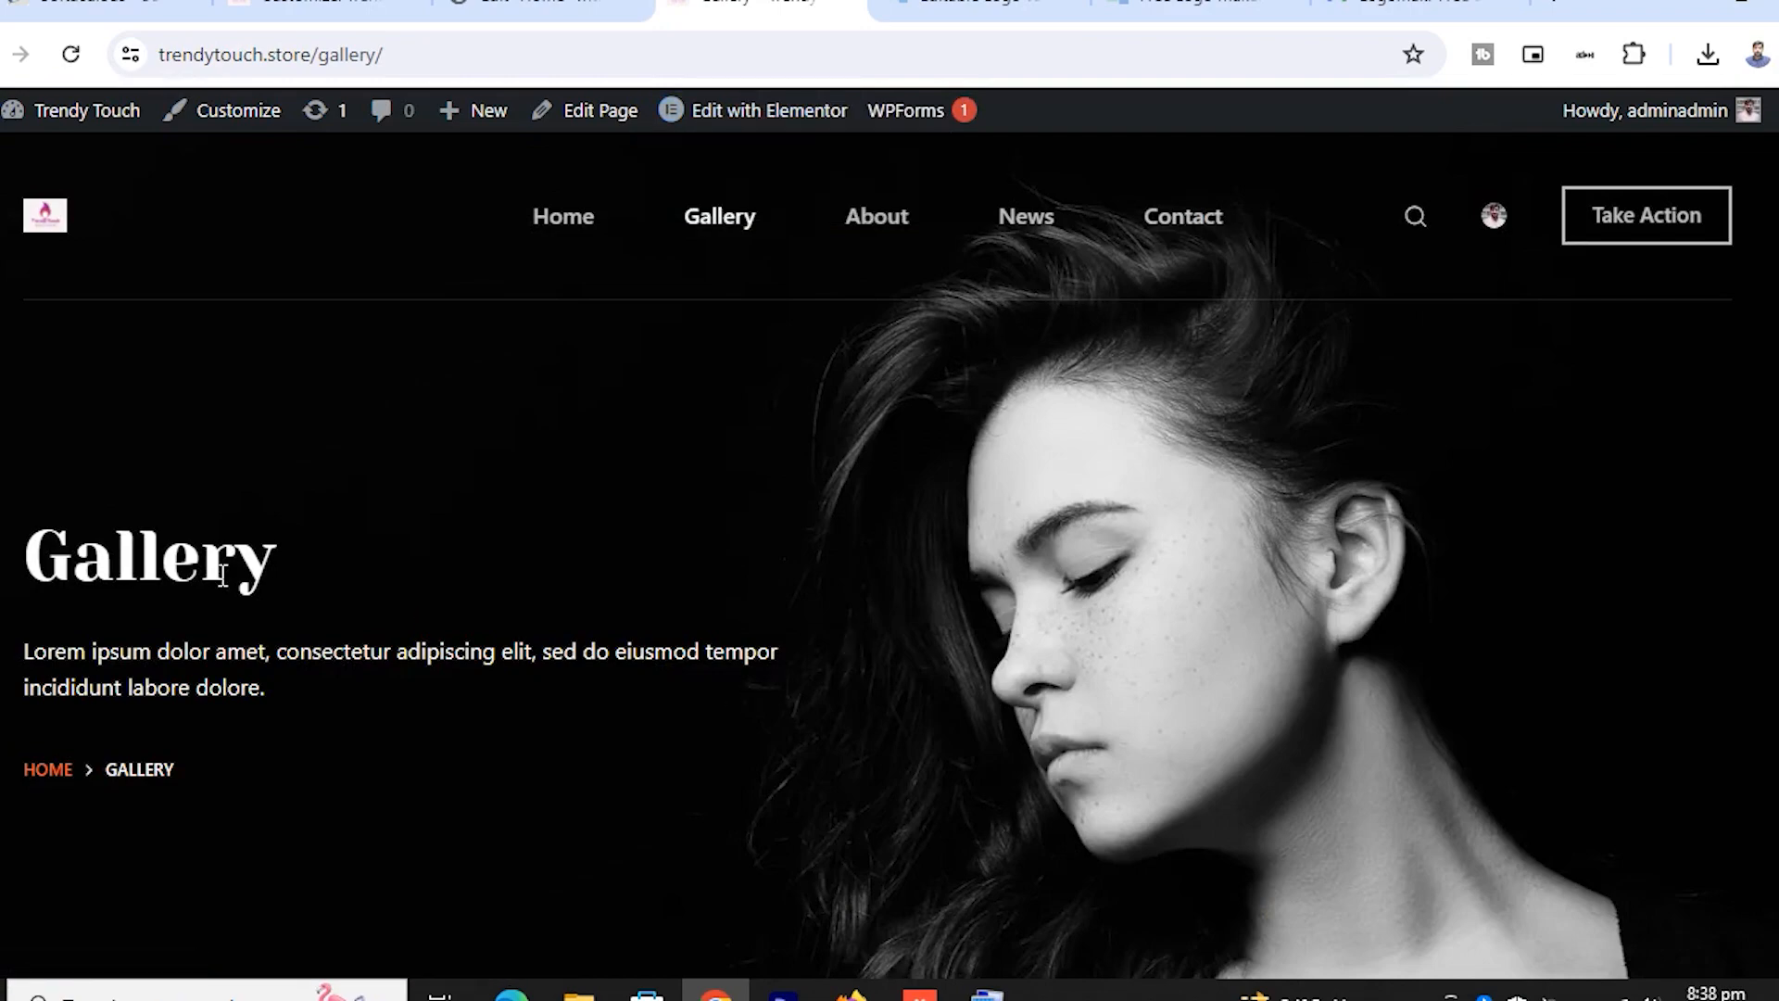
scroll(264, 554, down, 5)
scroll(576, 667, down, 5)
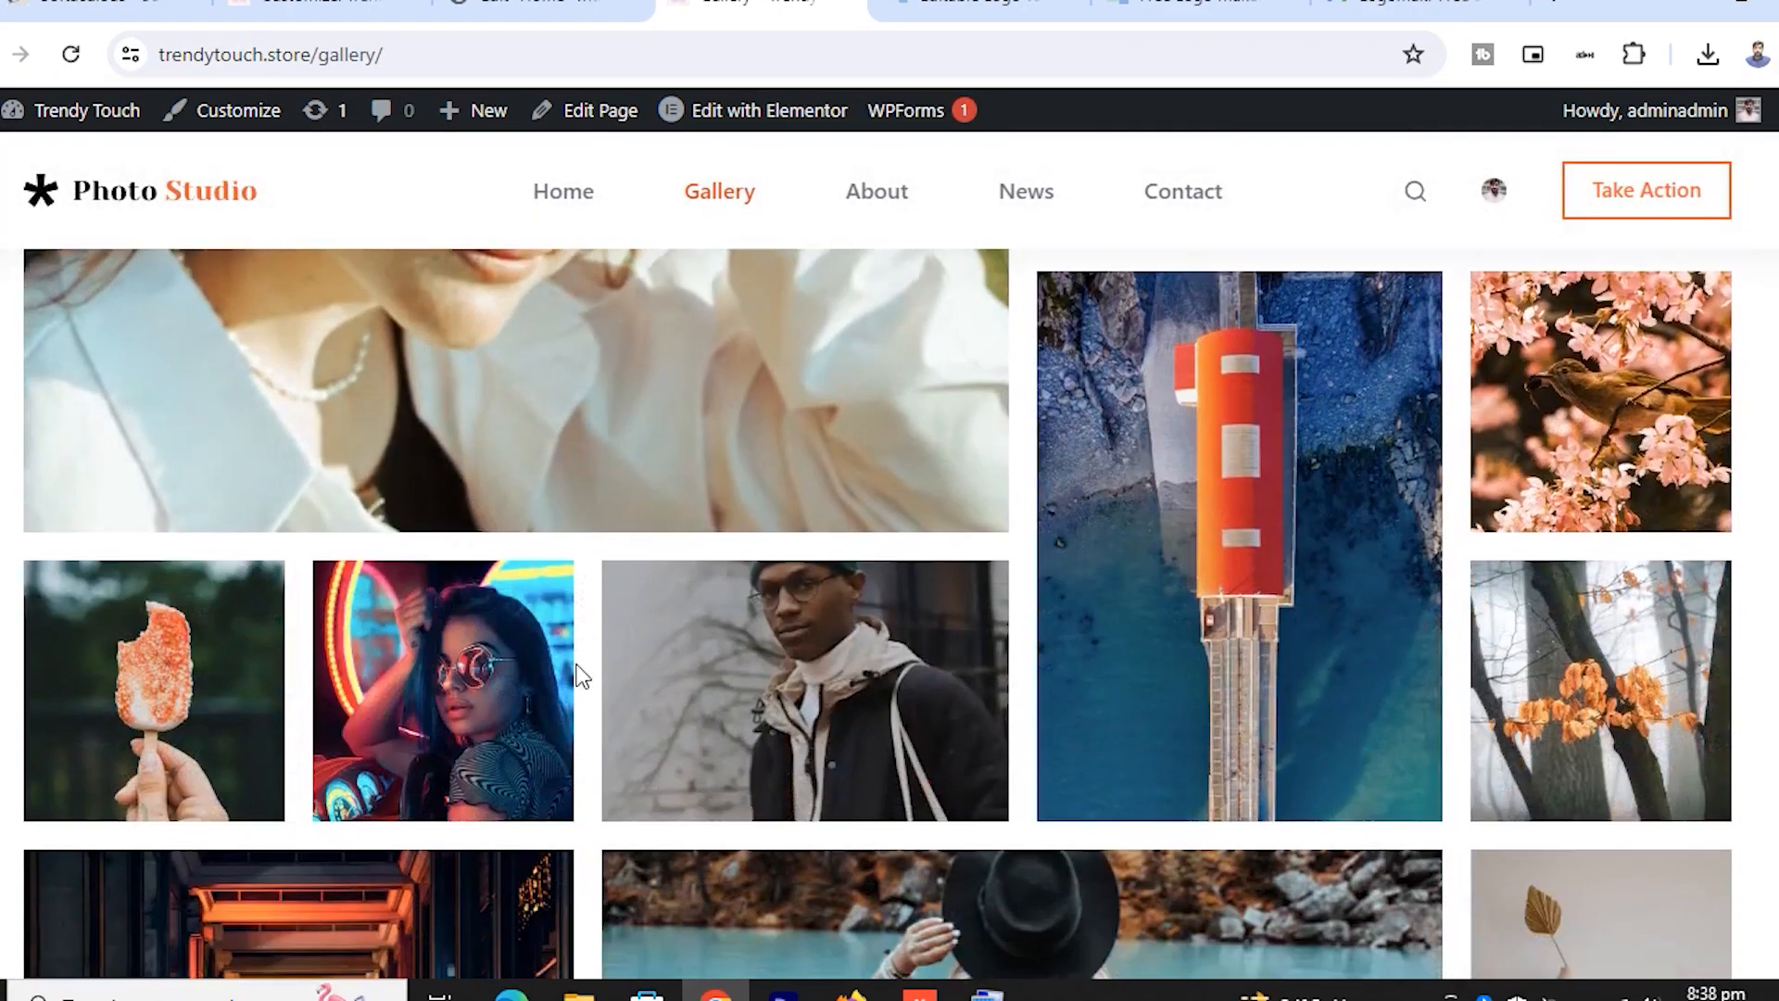
scroll(575, 674, down, 5)
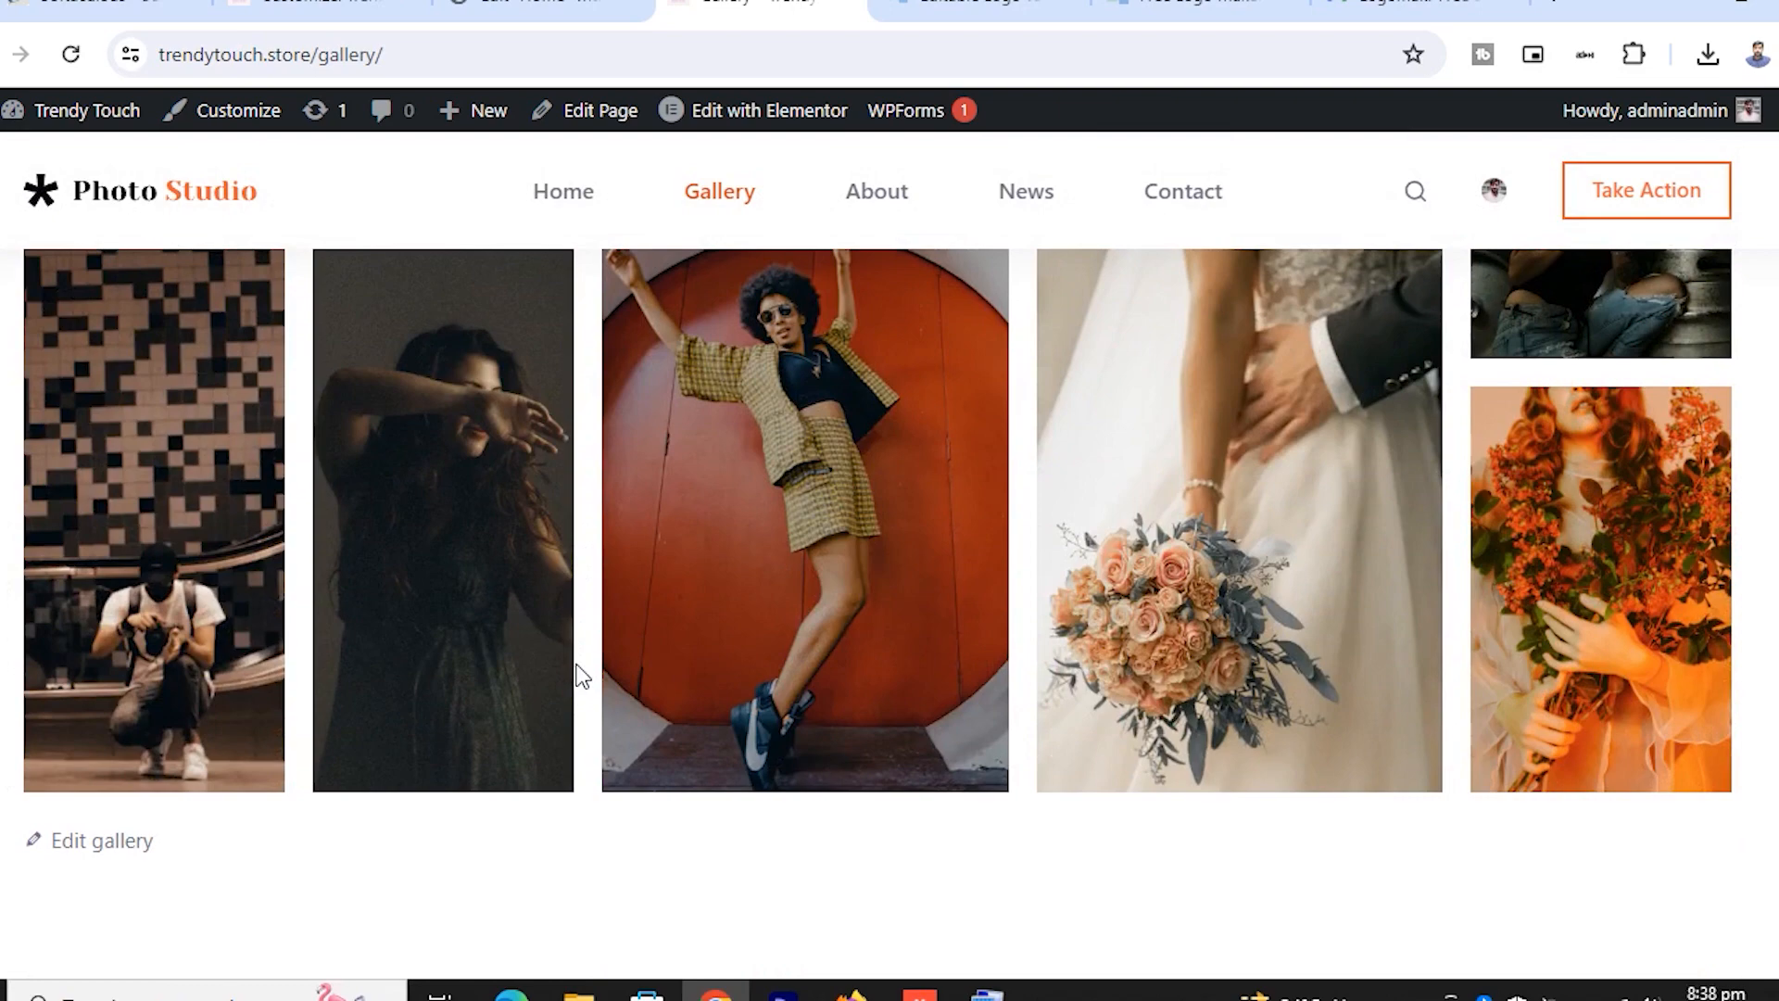
scroll(582, 675, up, 5)
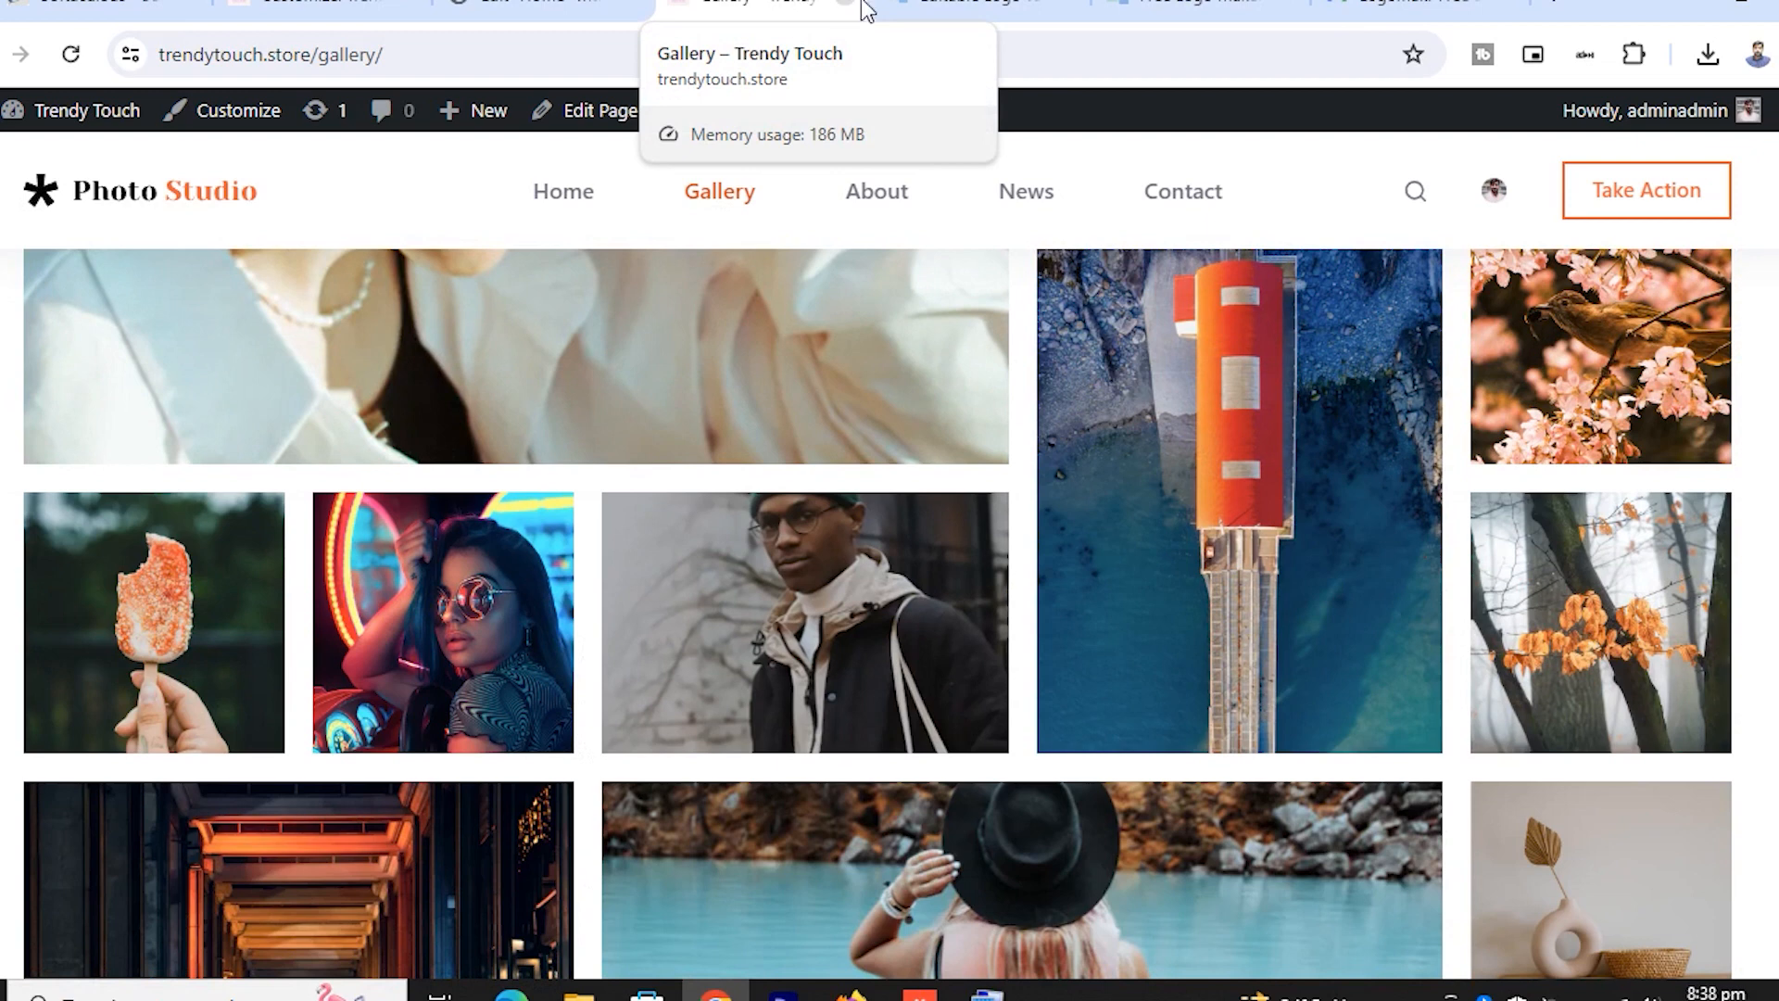
Visit the About and News pages, then scroll through the Contact Us page
click(887, 221)
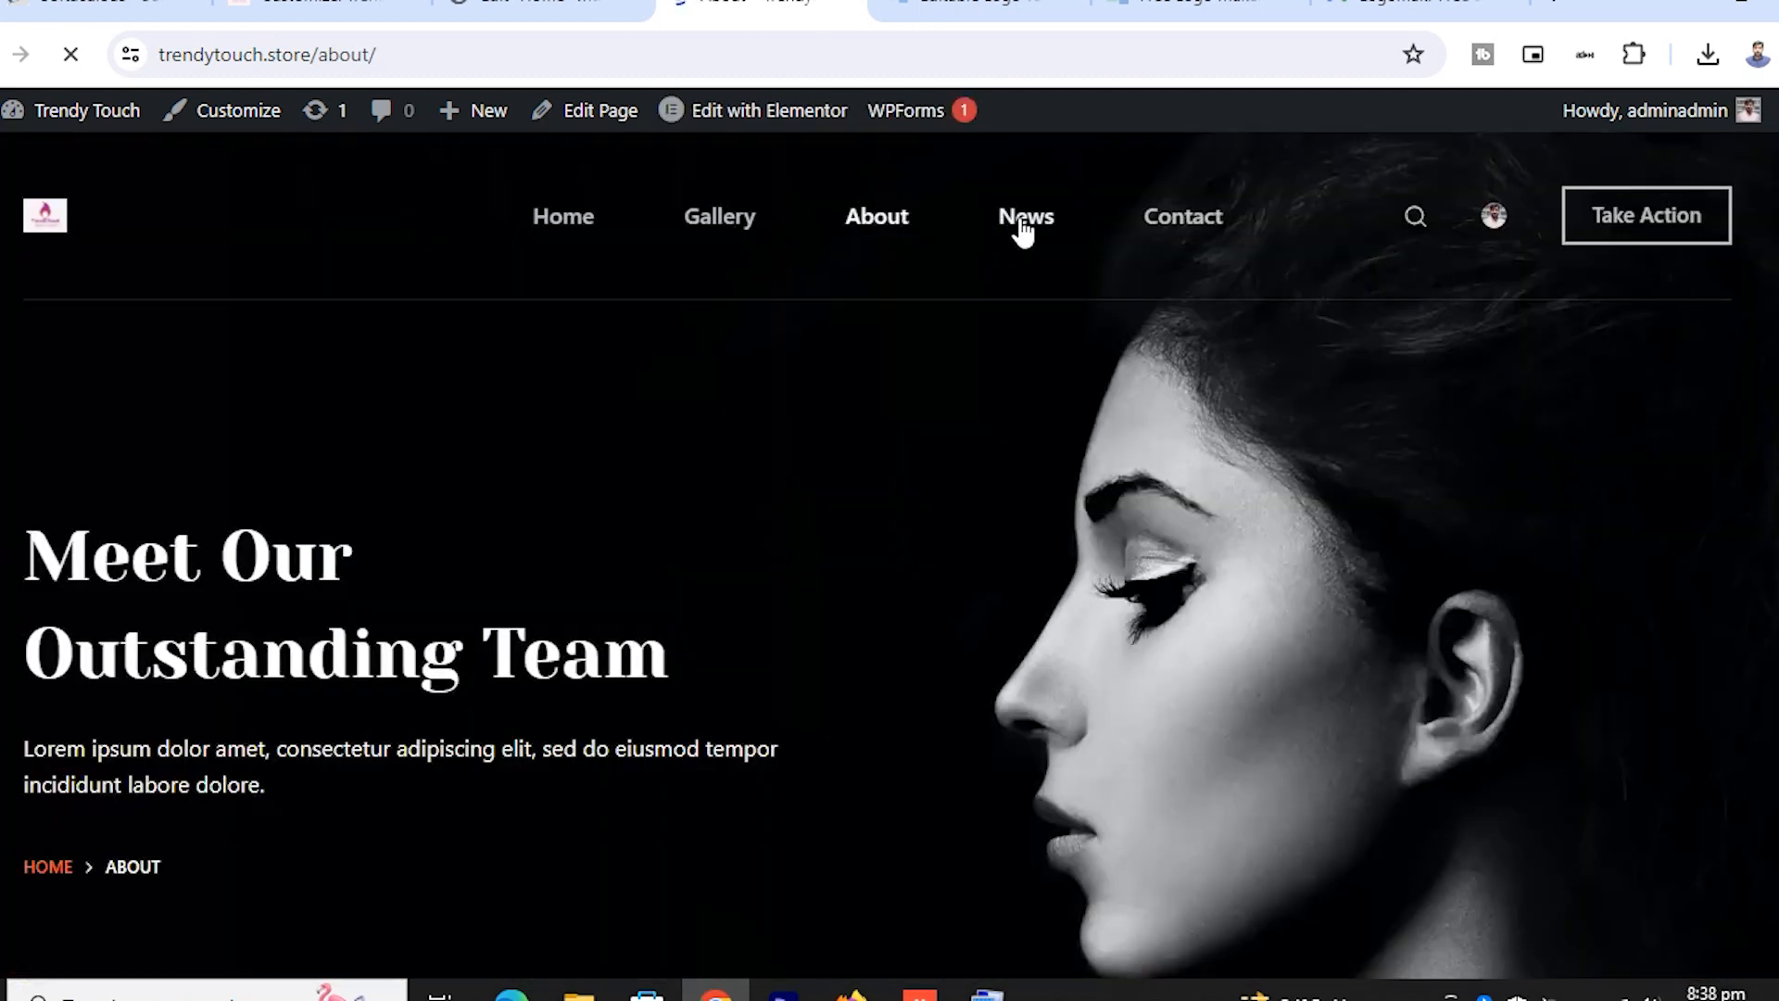
click(1049, 222)
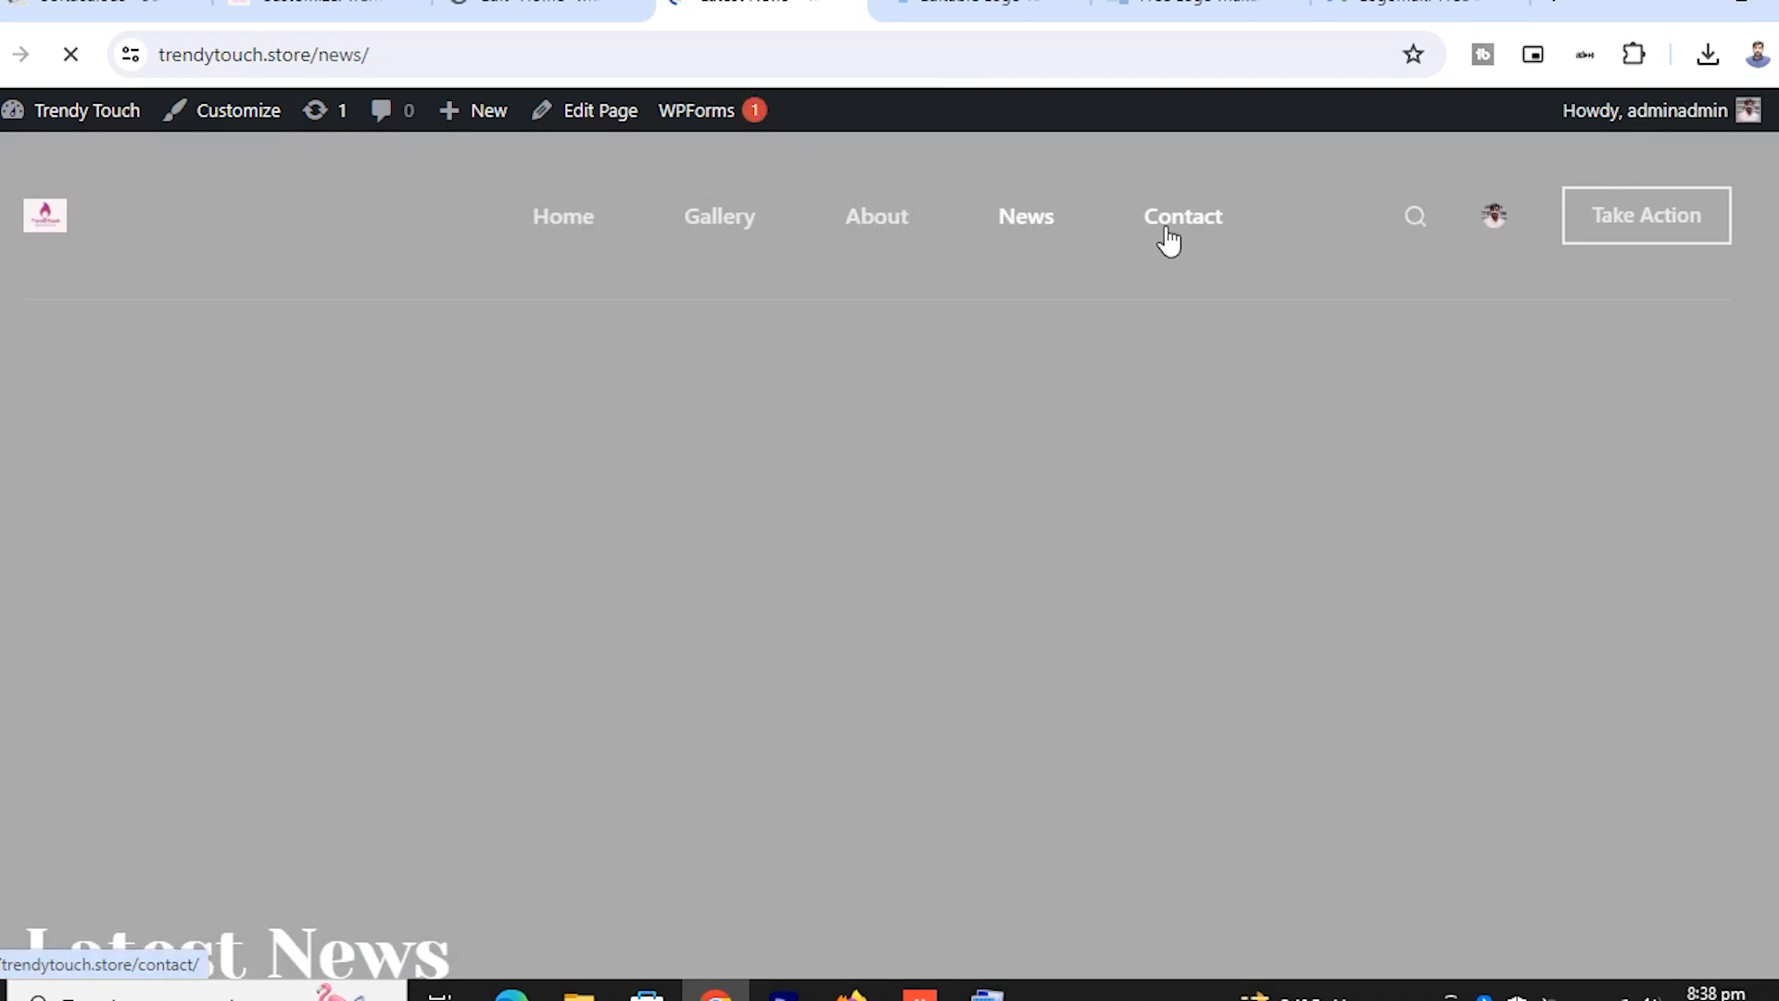
click(1173, 243)
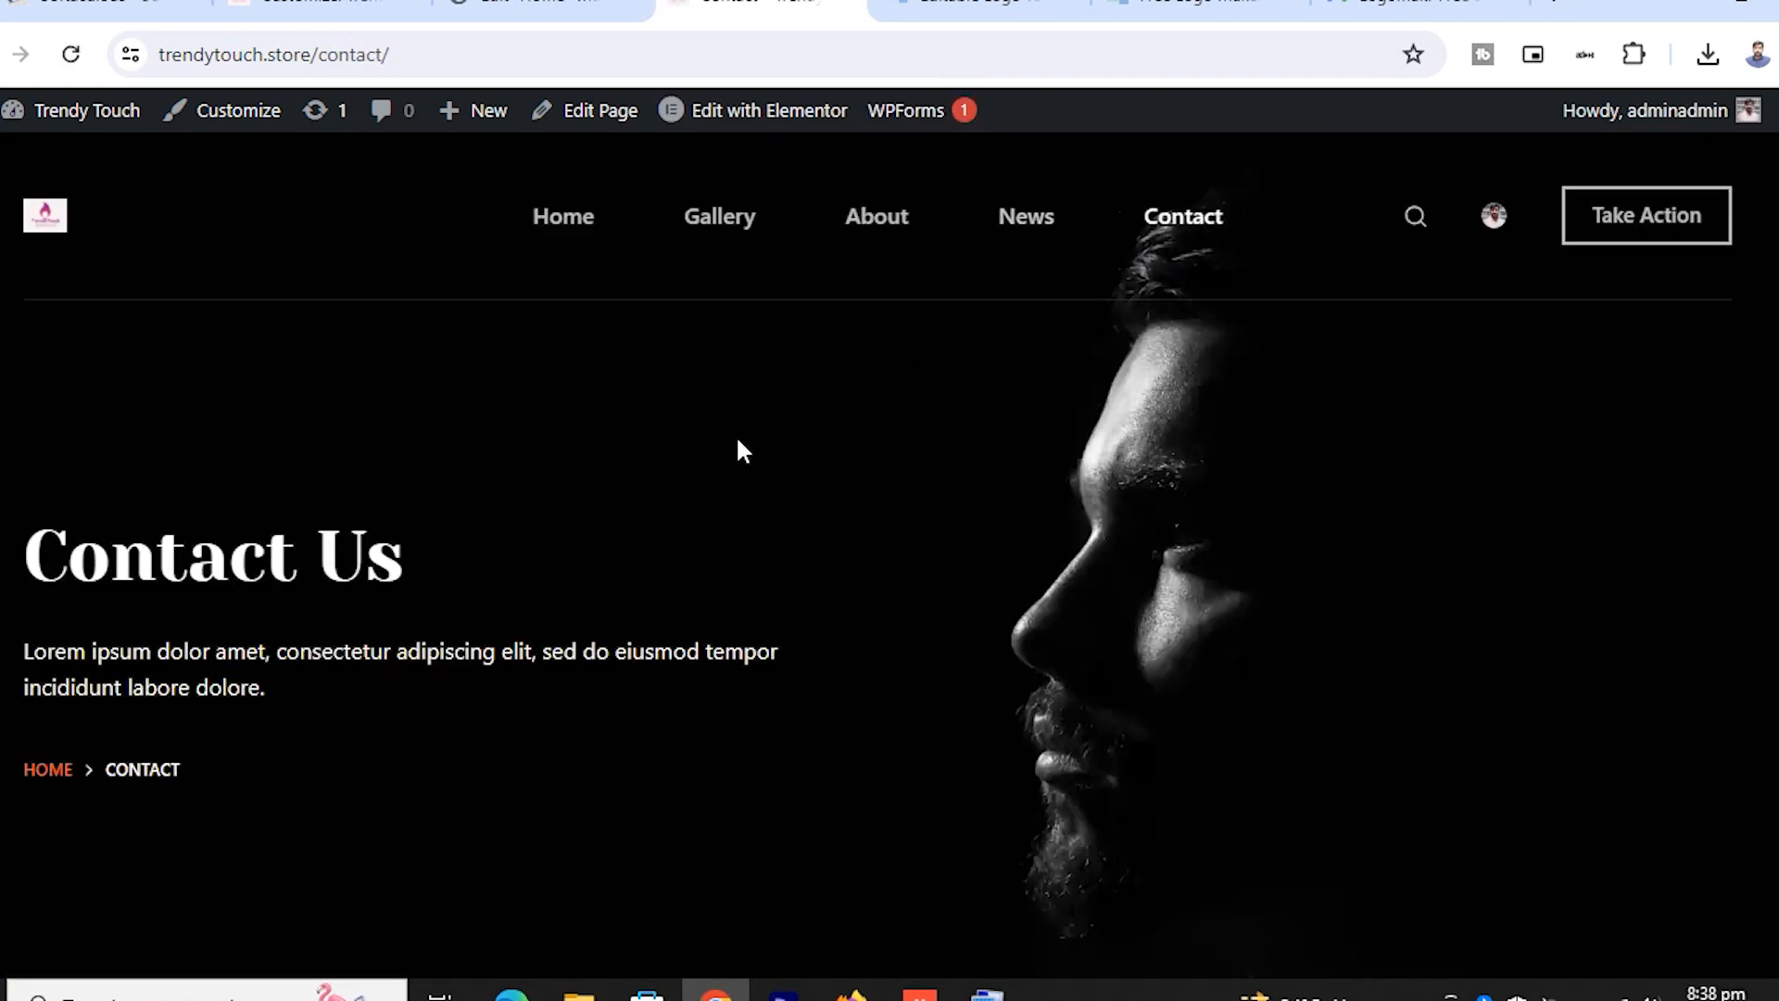
scroll(736, 435, down, 8)
scroll(741, 417, down, 6)
scroll(739, 401, up, 6)
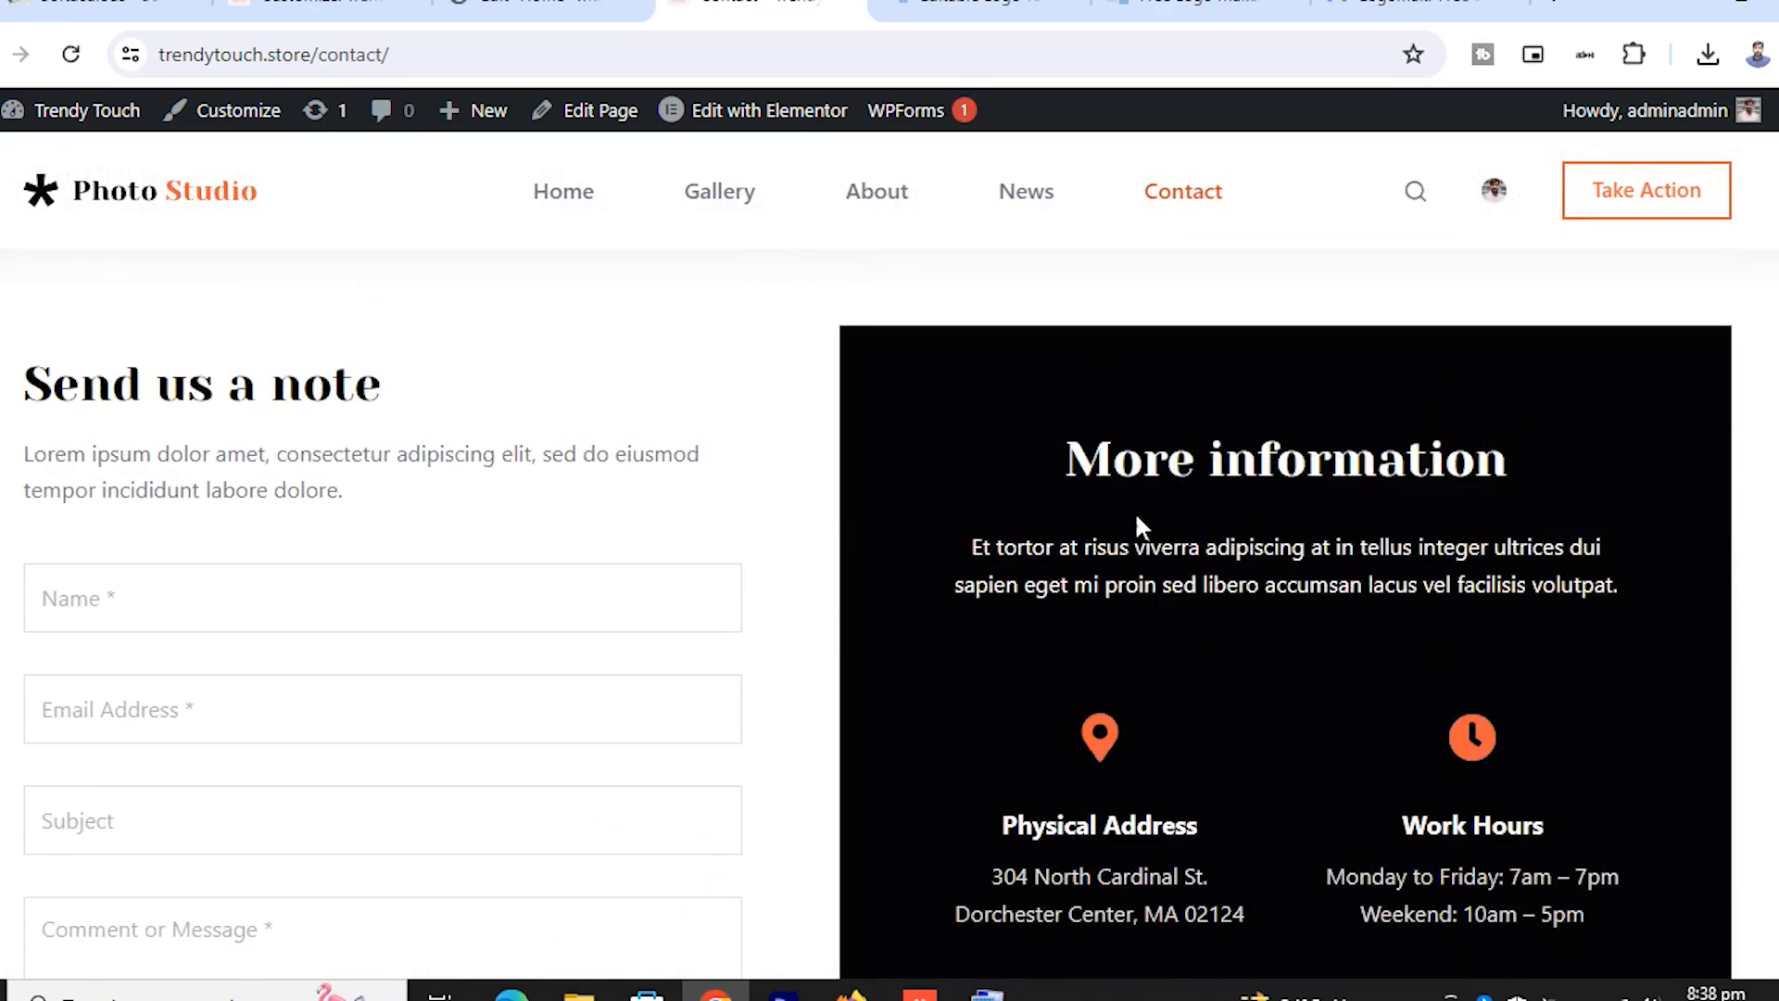
scroll(1078, 537, down, 10)
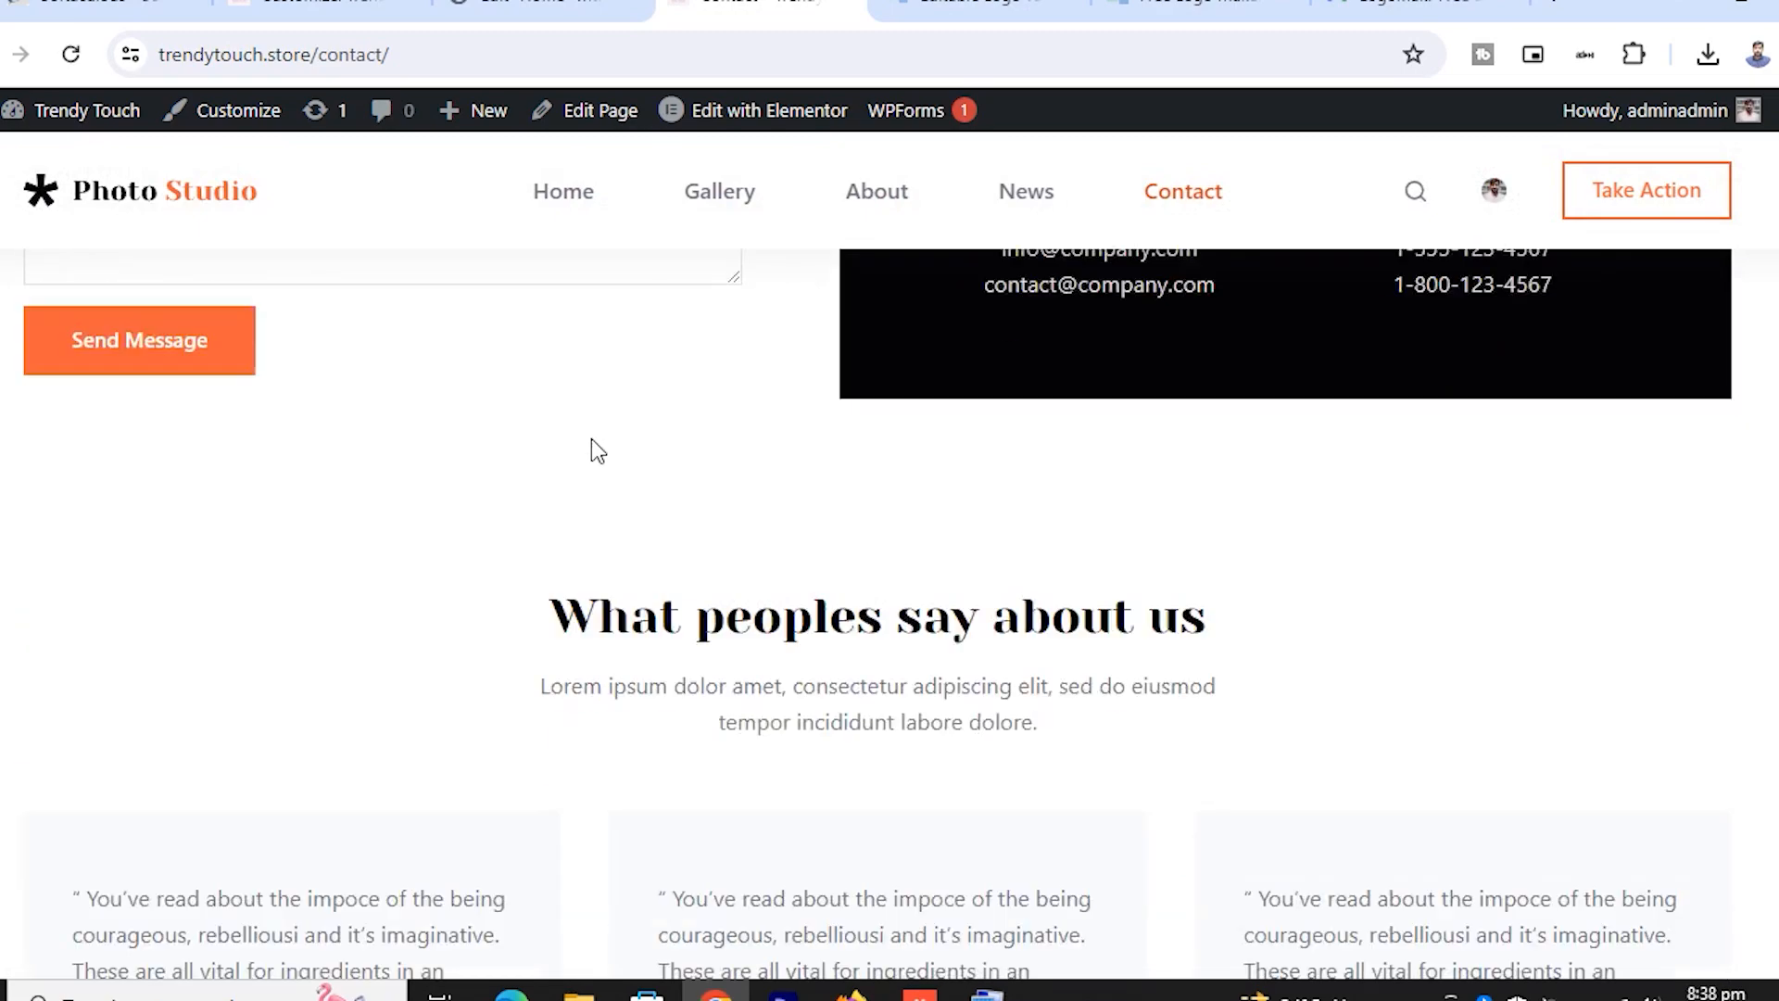
scroll(1171, 508, down, 7)
scroll(846, 422, down, 8)
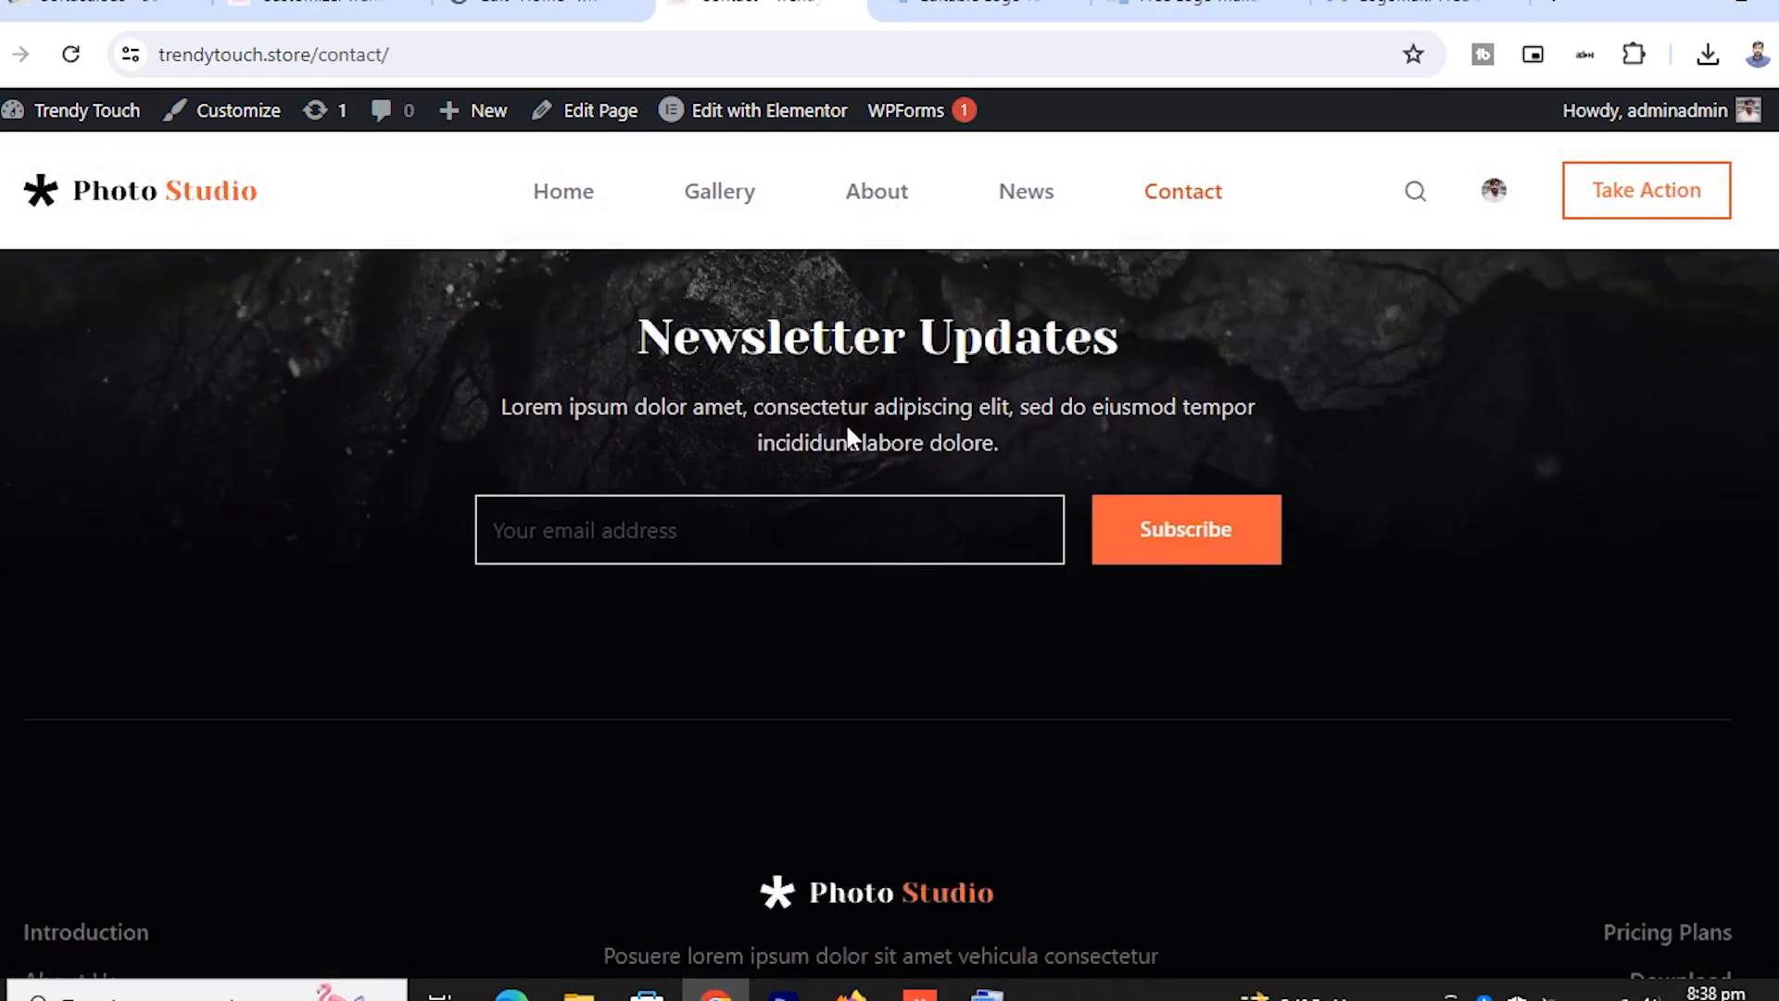
scroll(871, 428, up, 15)
scroll(876, 440, up, 8)
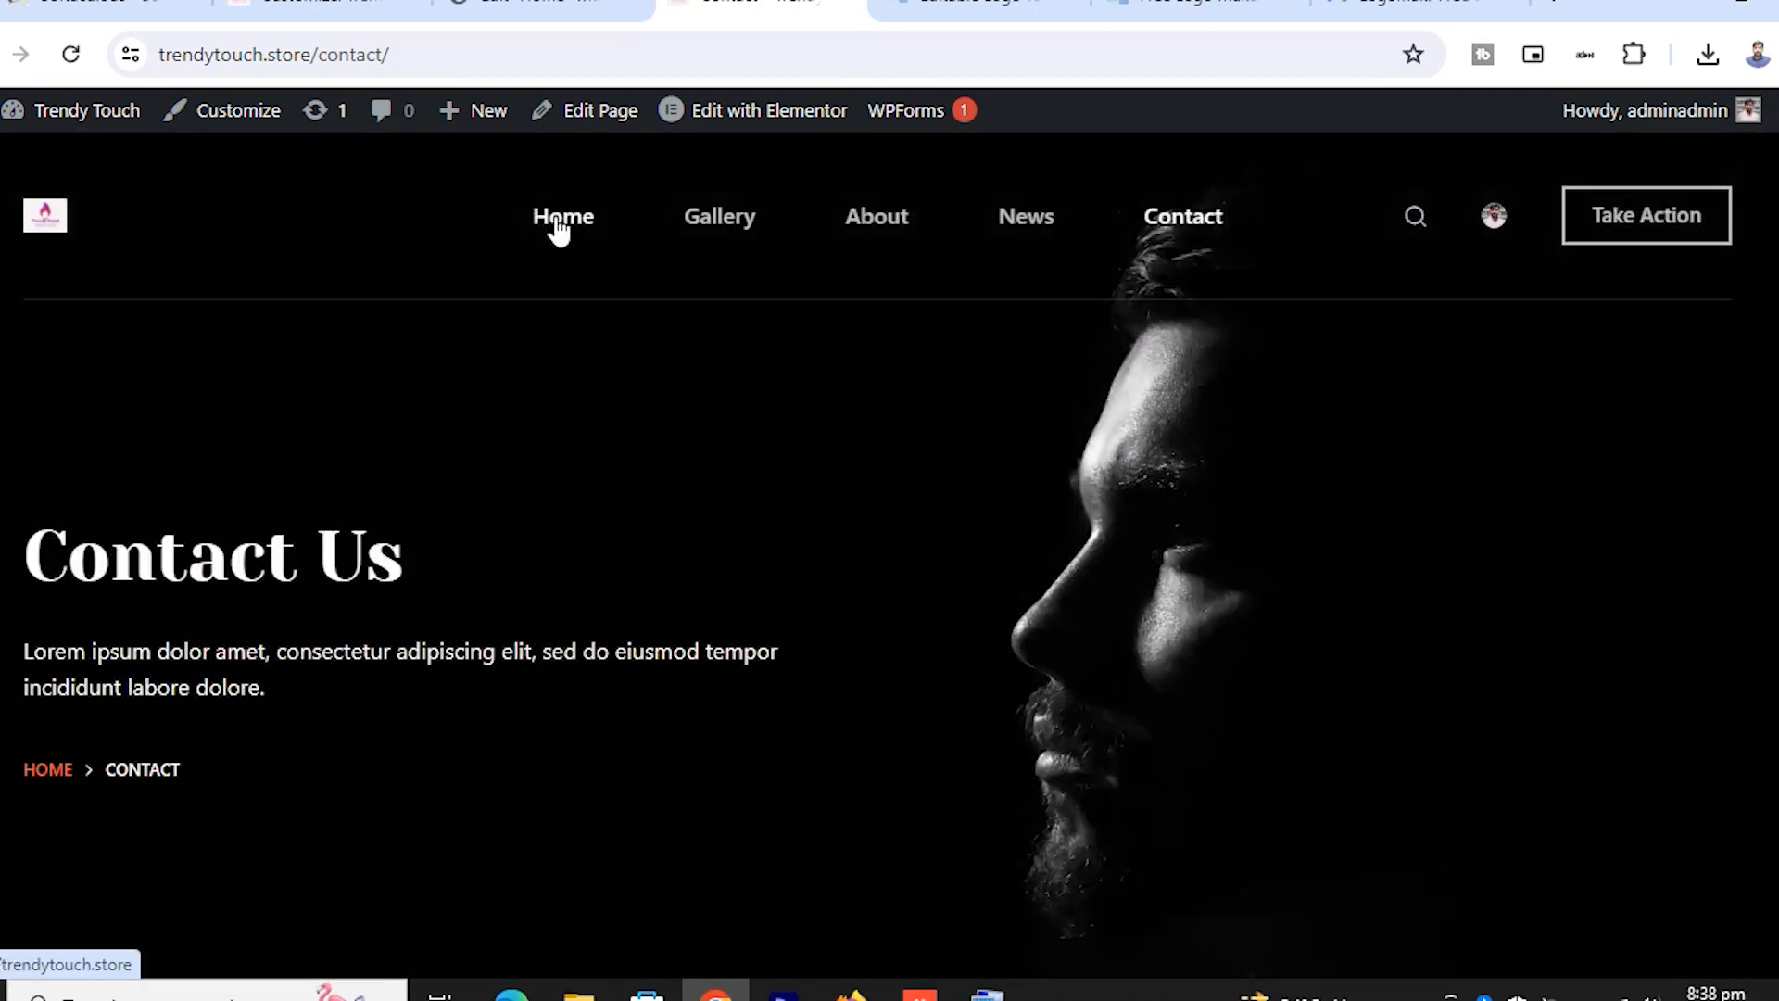
Go from the Customizer to the Blocksy dashboard and open the admin Pages list
click(529, 8)
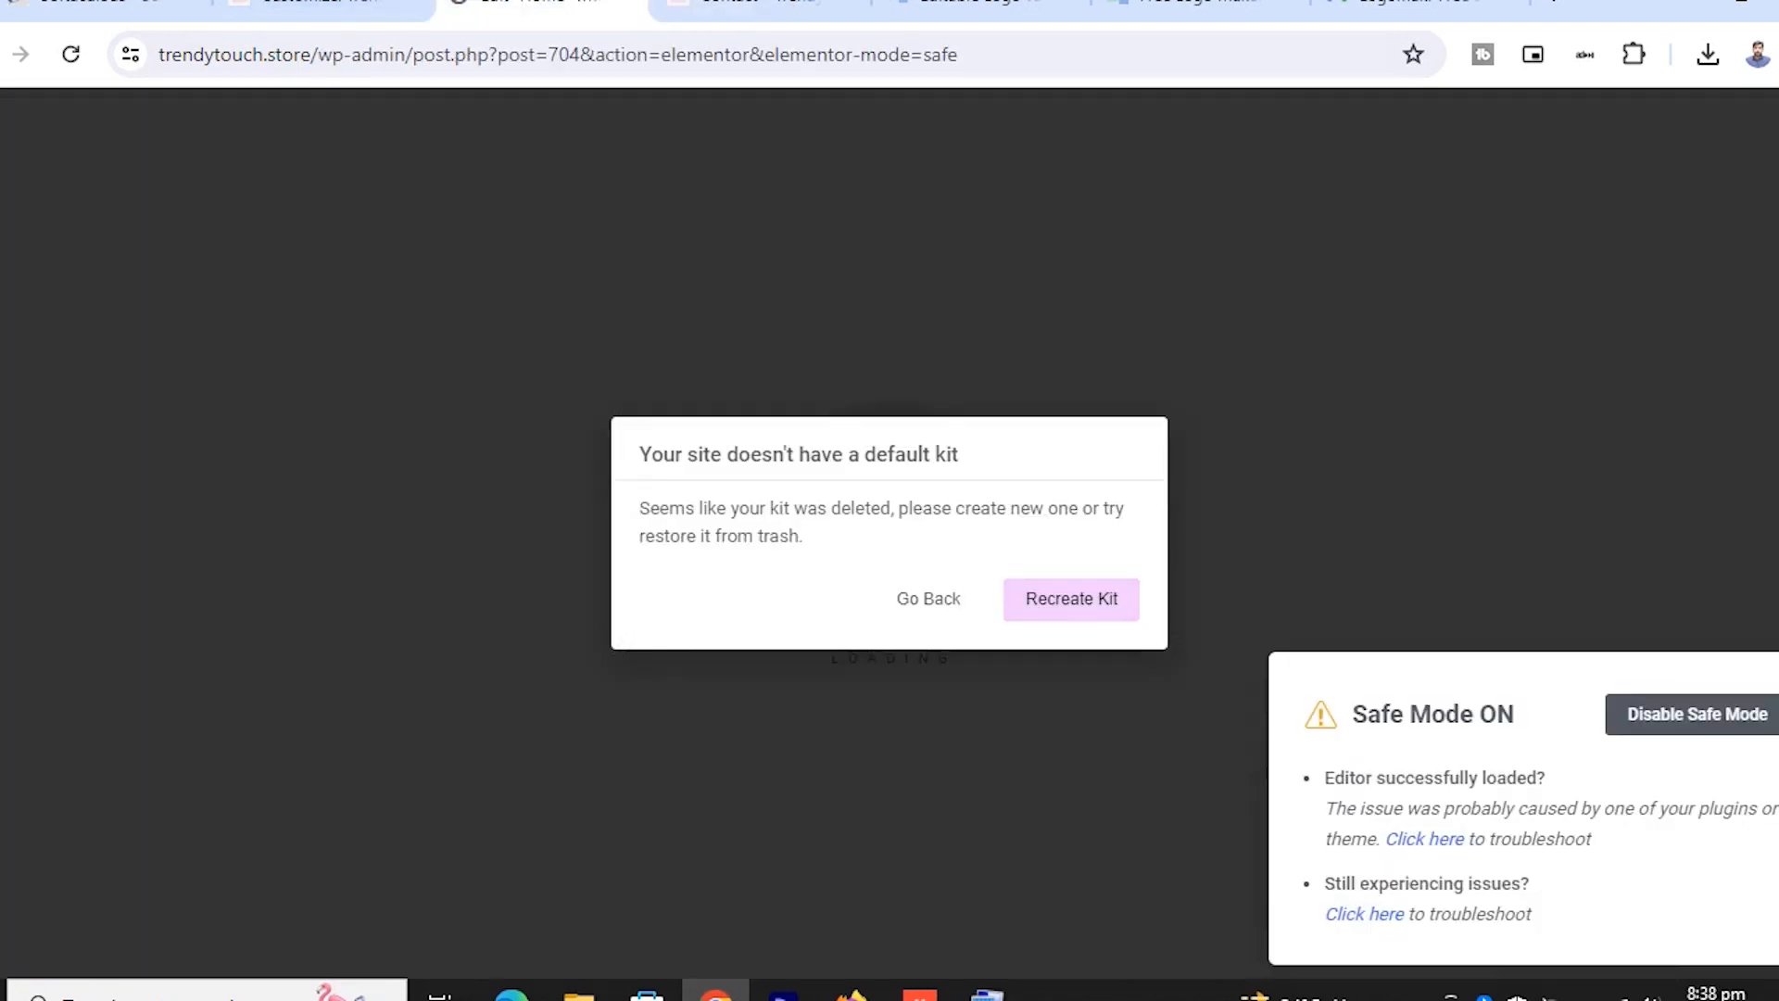
click(319, 8)
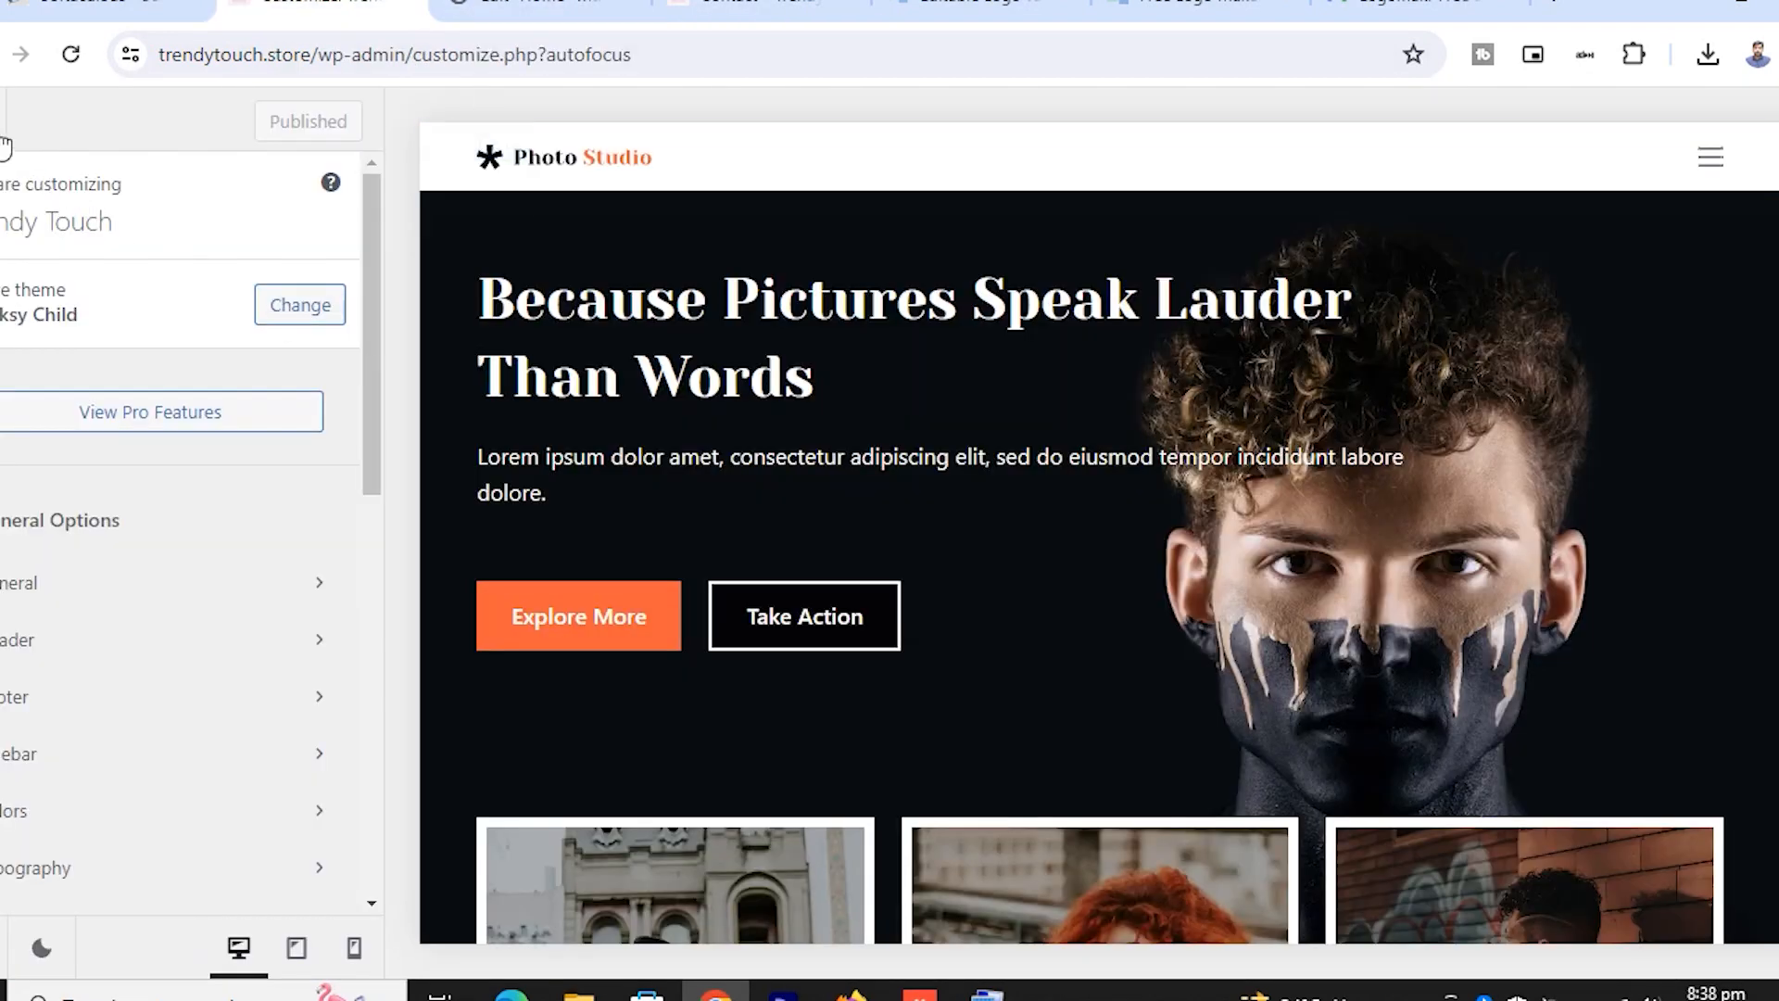
click(272, 428)
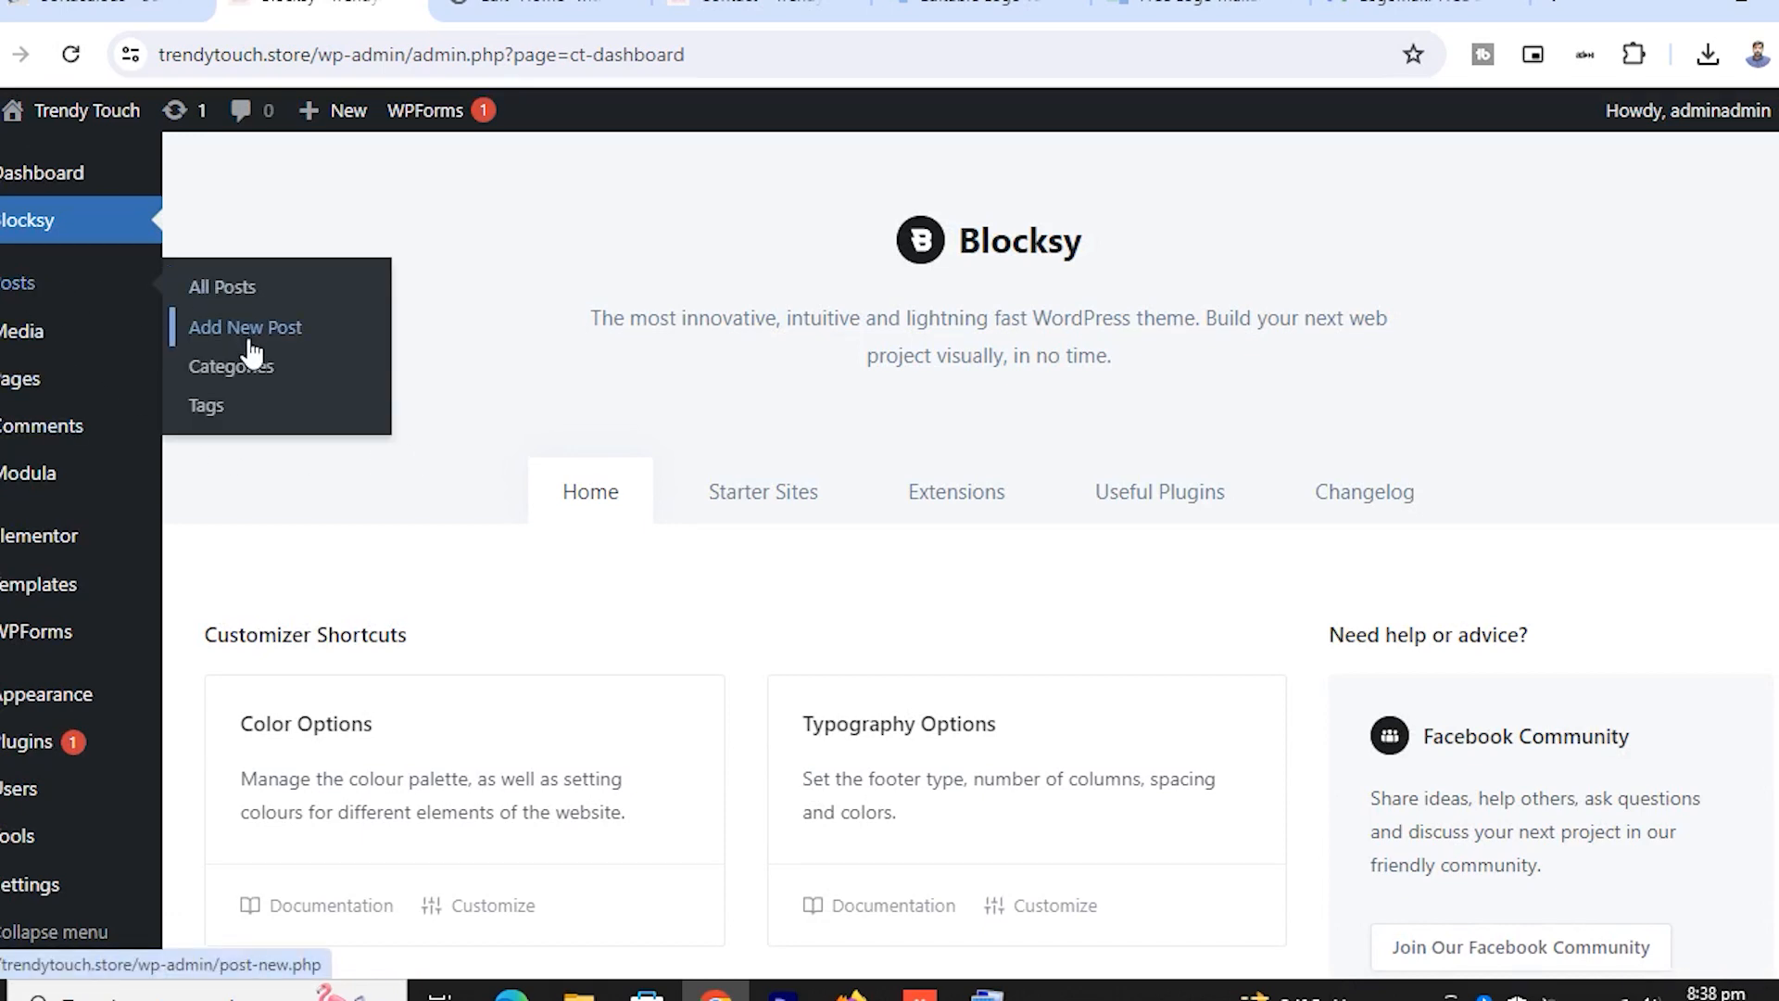
click(45, 380)
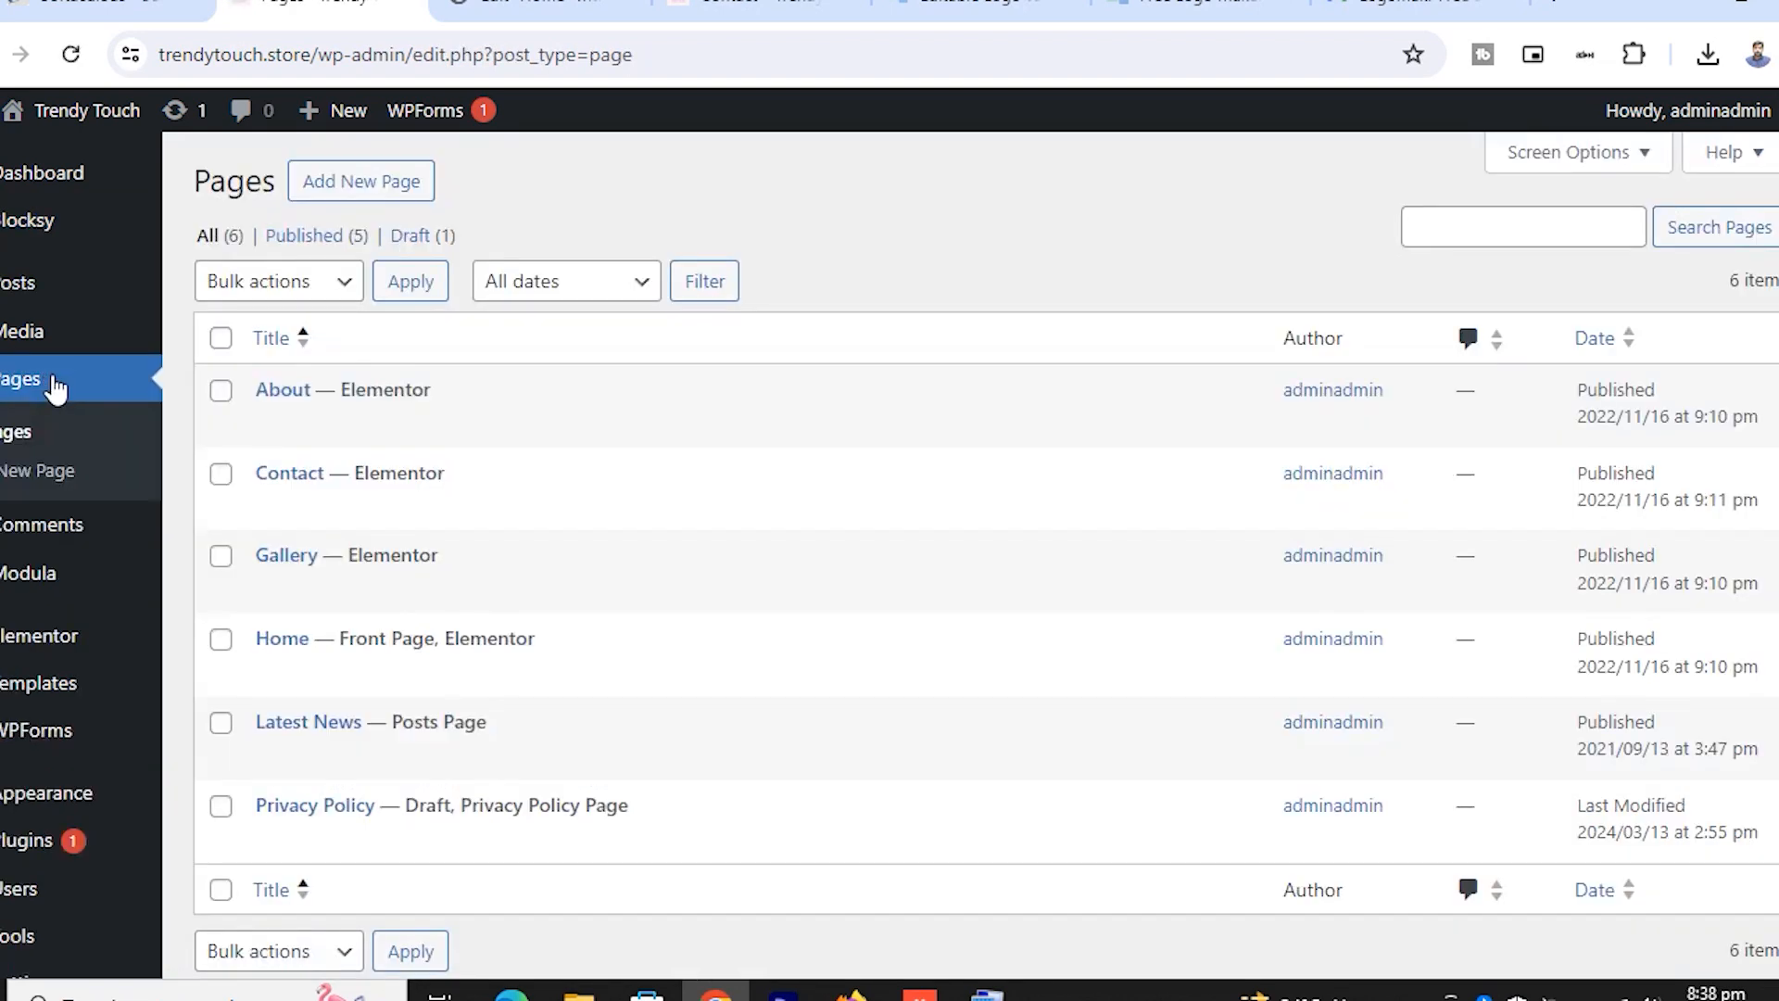
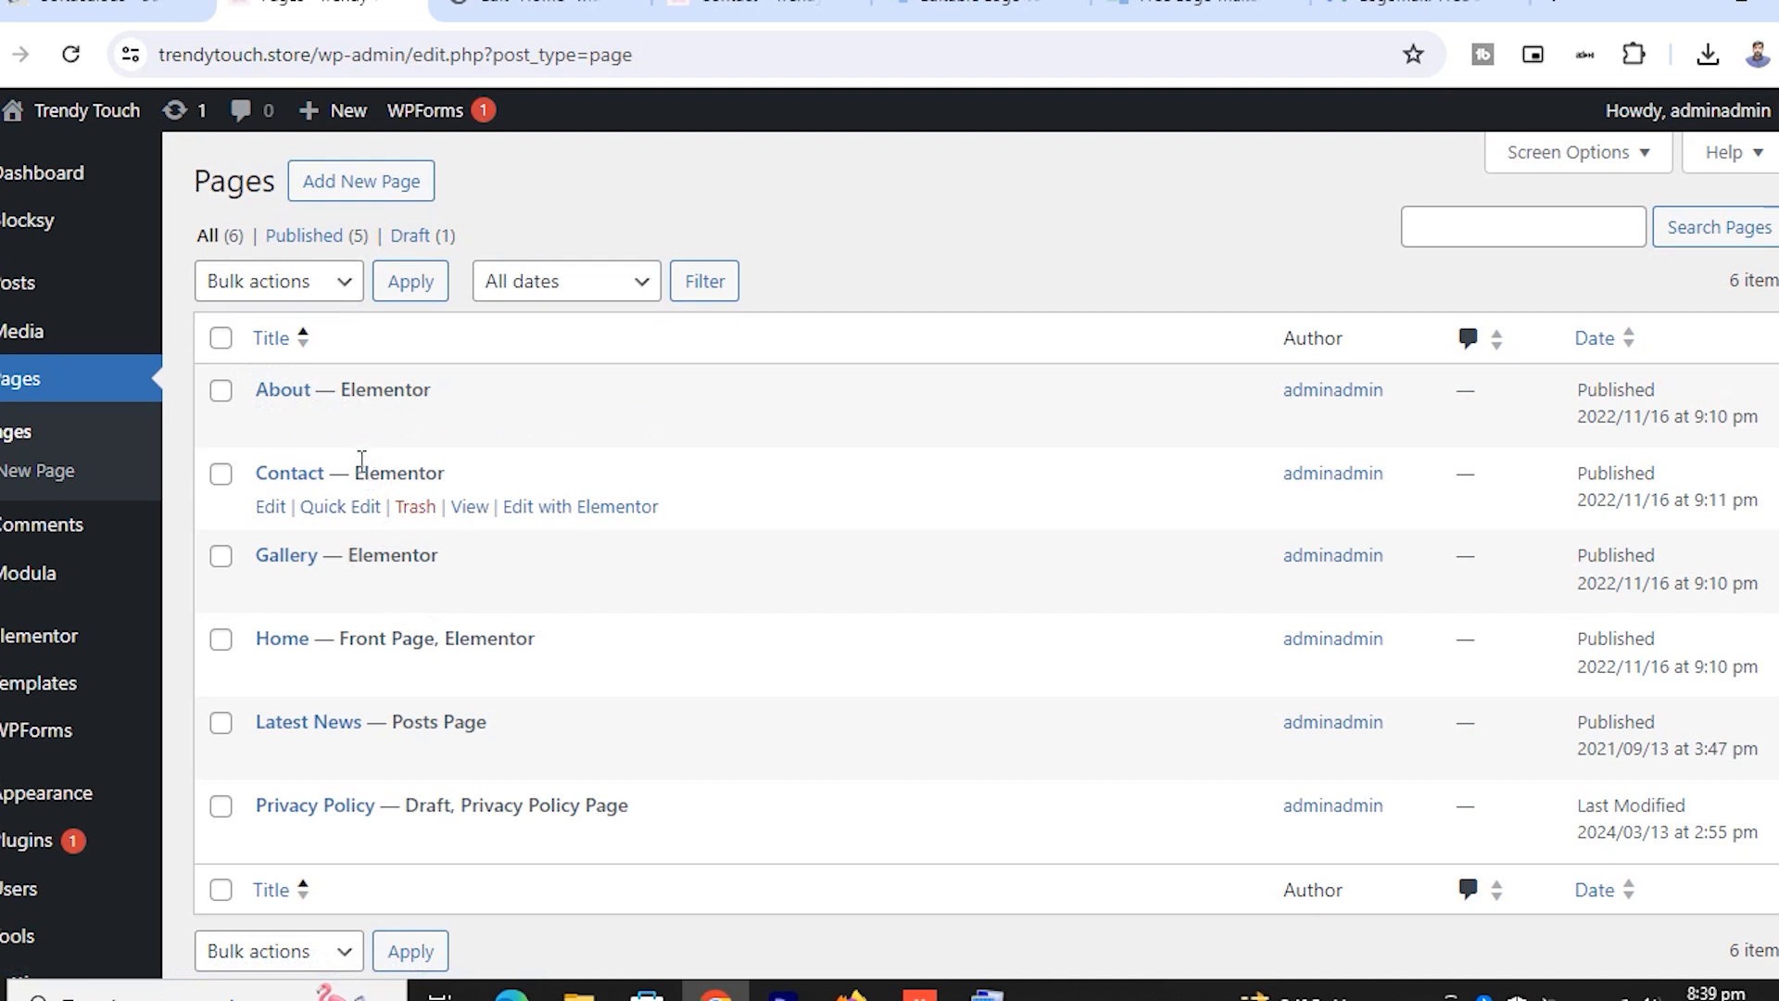
Start a new page, dismiss the block editor welcome guide, then return to the Pages list
click(363, 181)
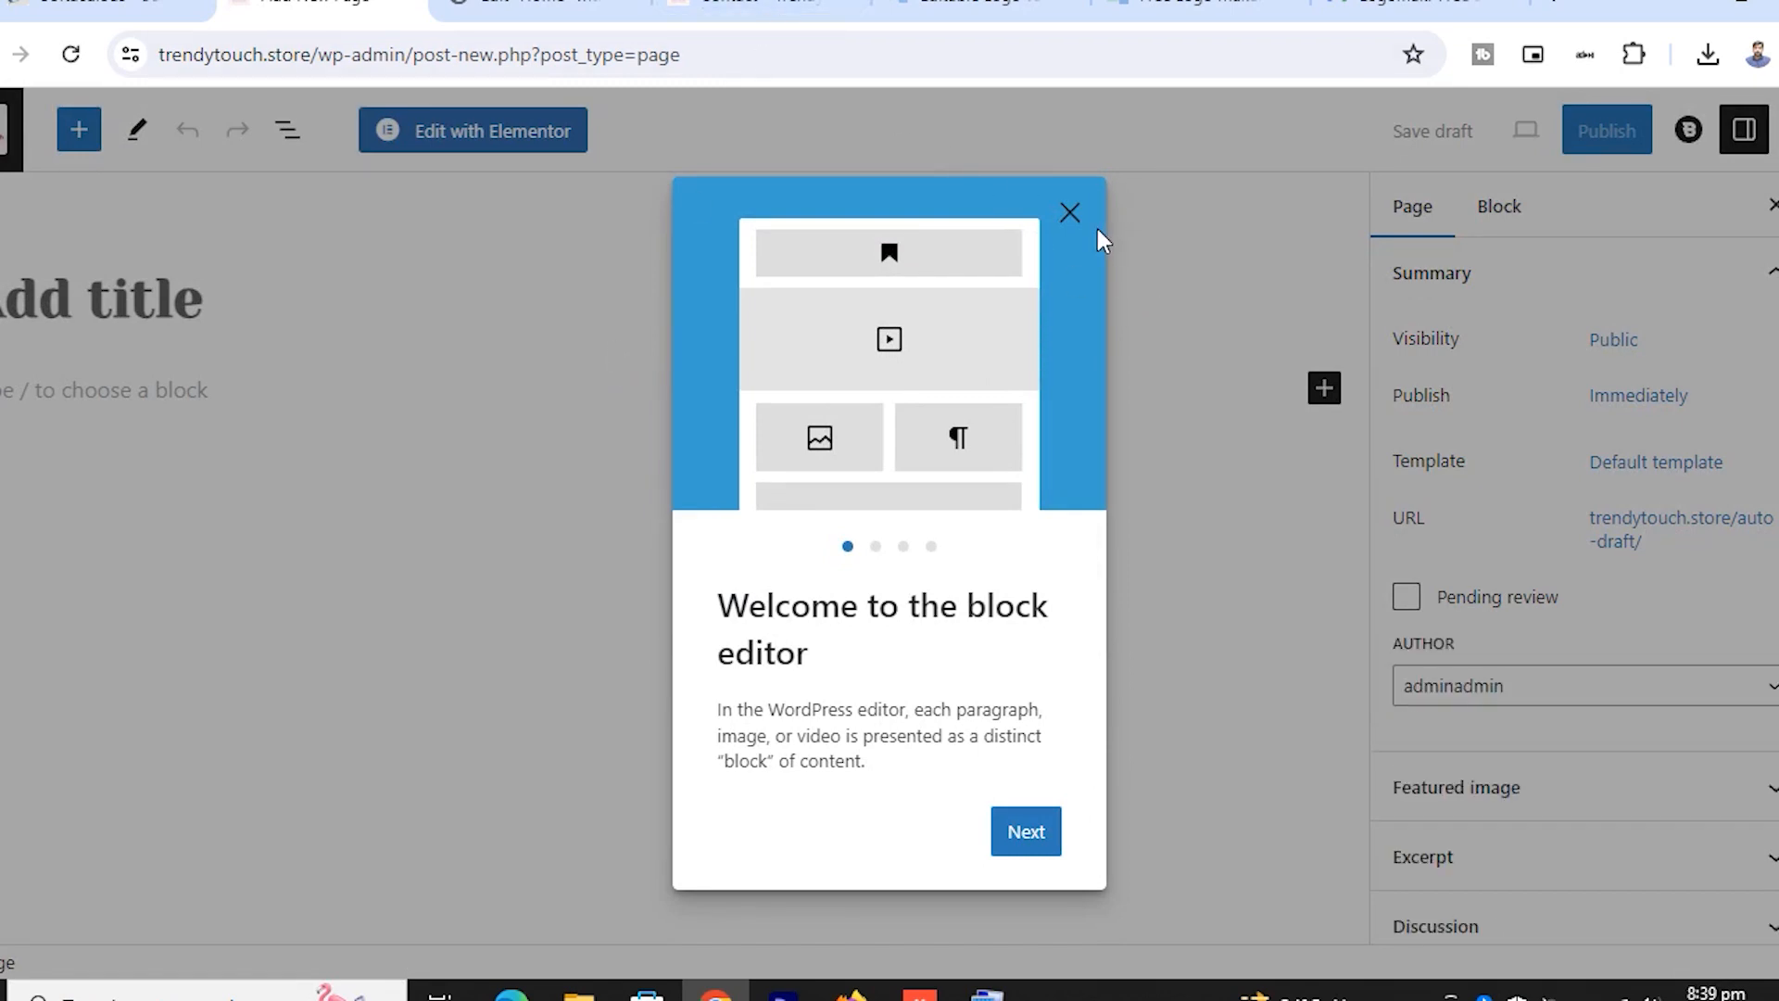
click(1071, 214)
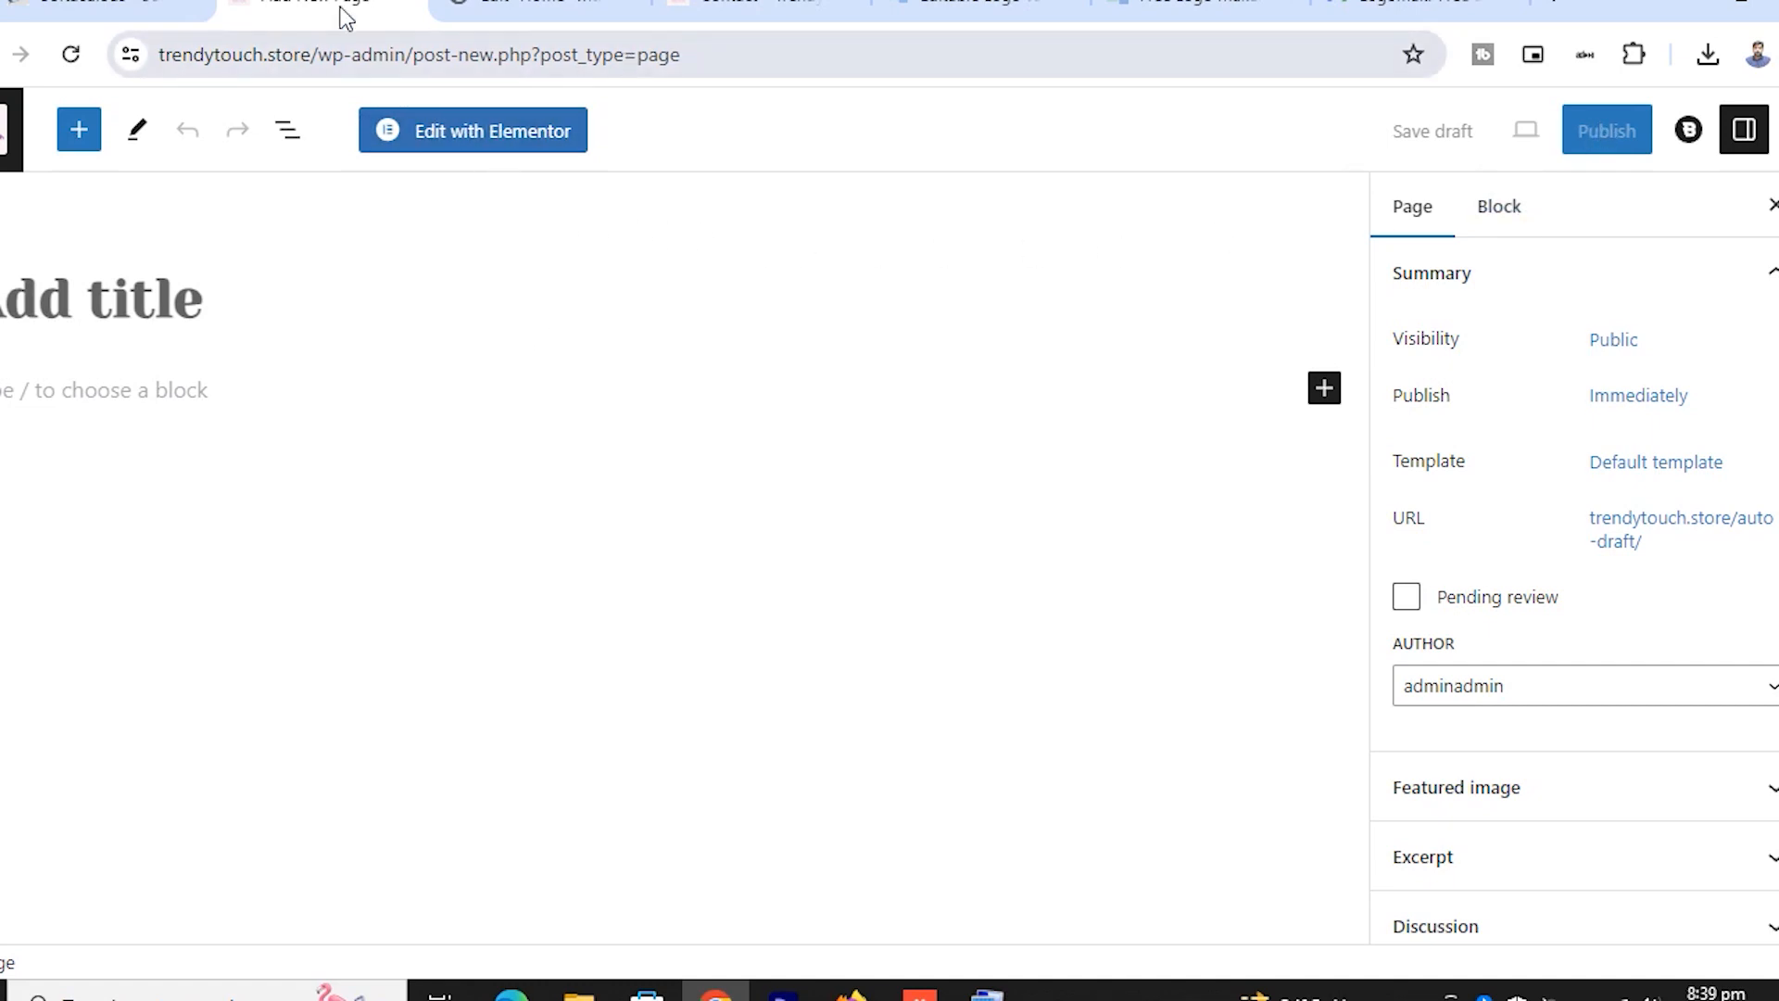
click(0, 54)
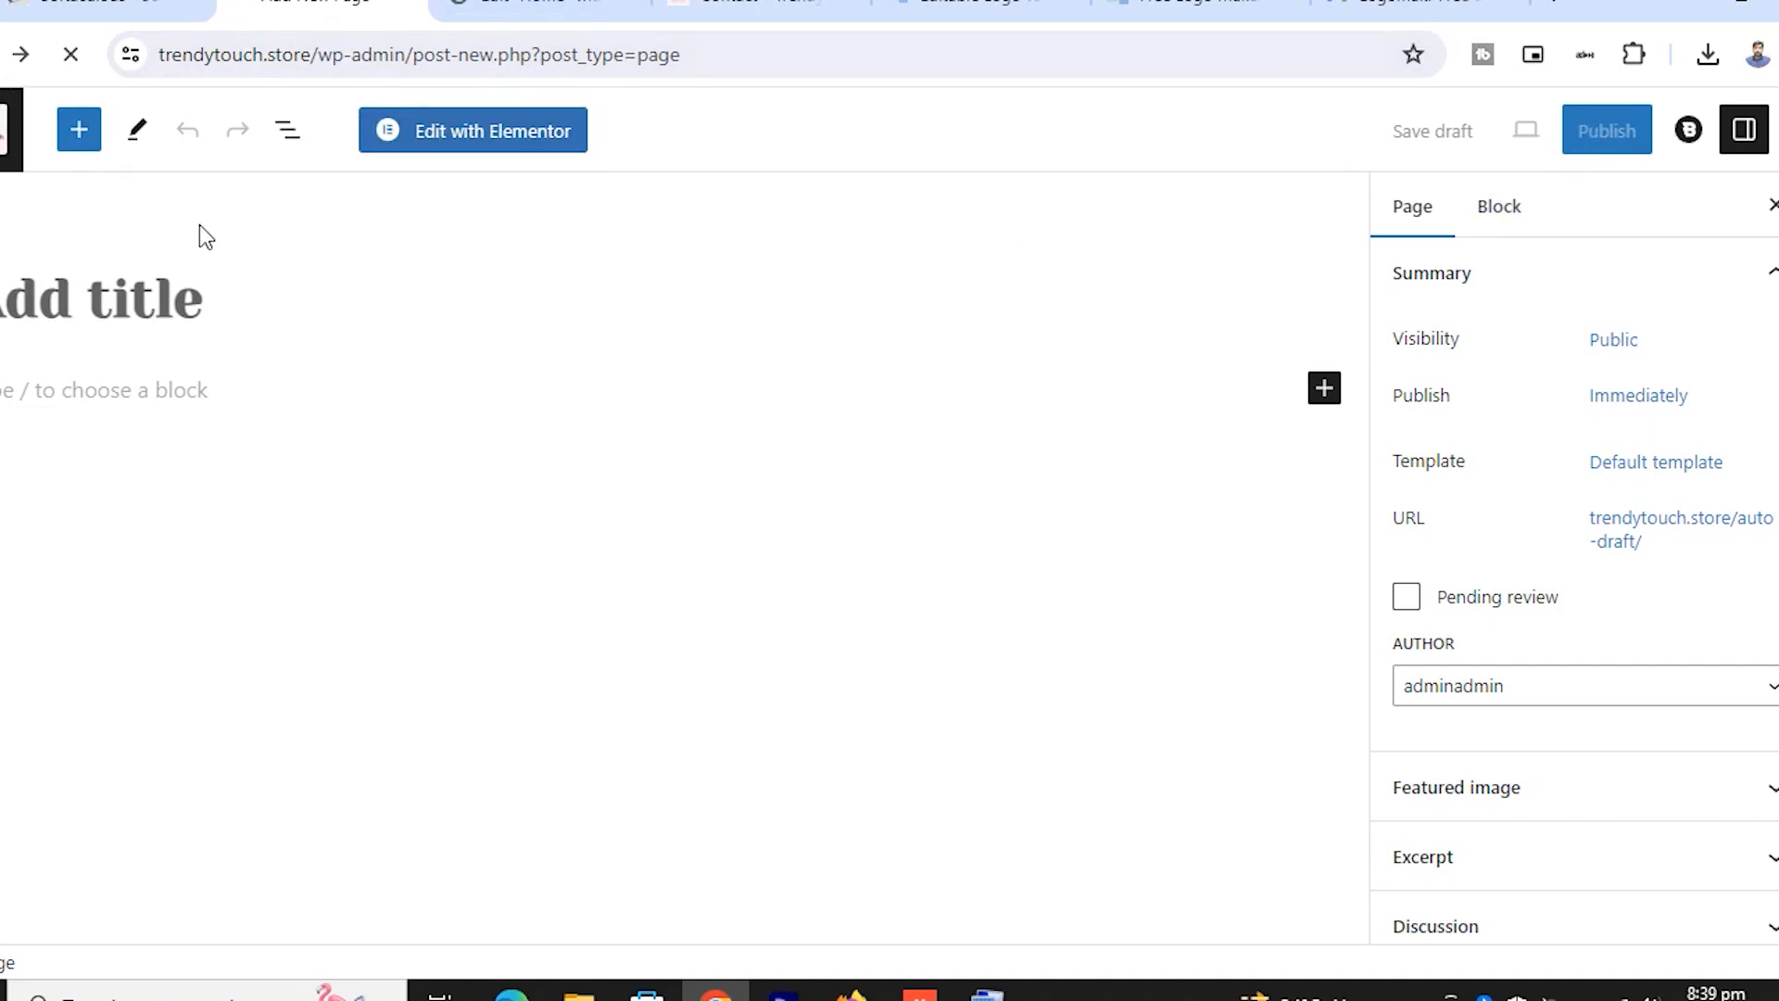
scroll(545, 586, down, 1)
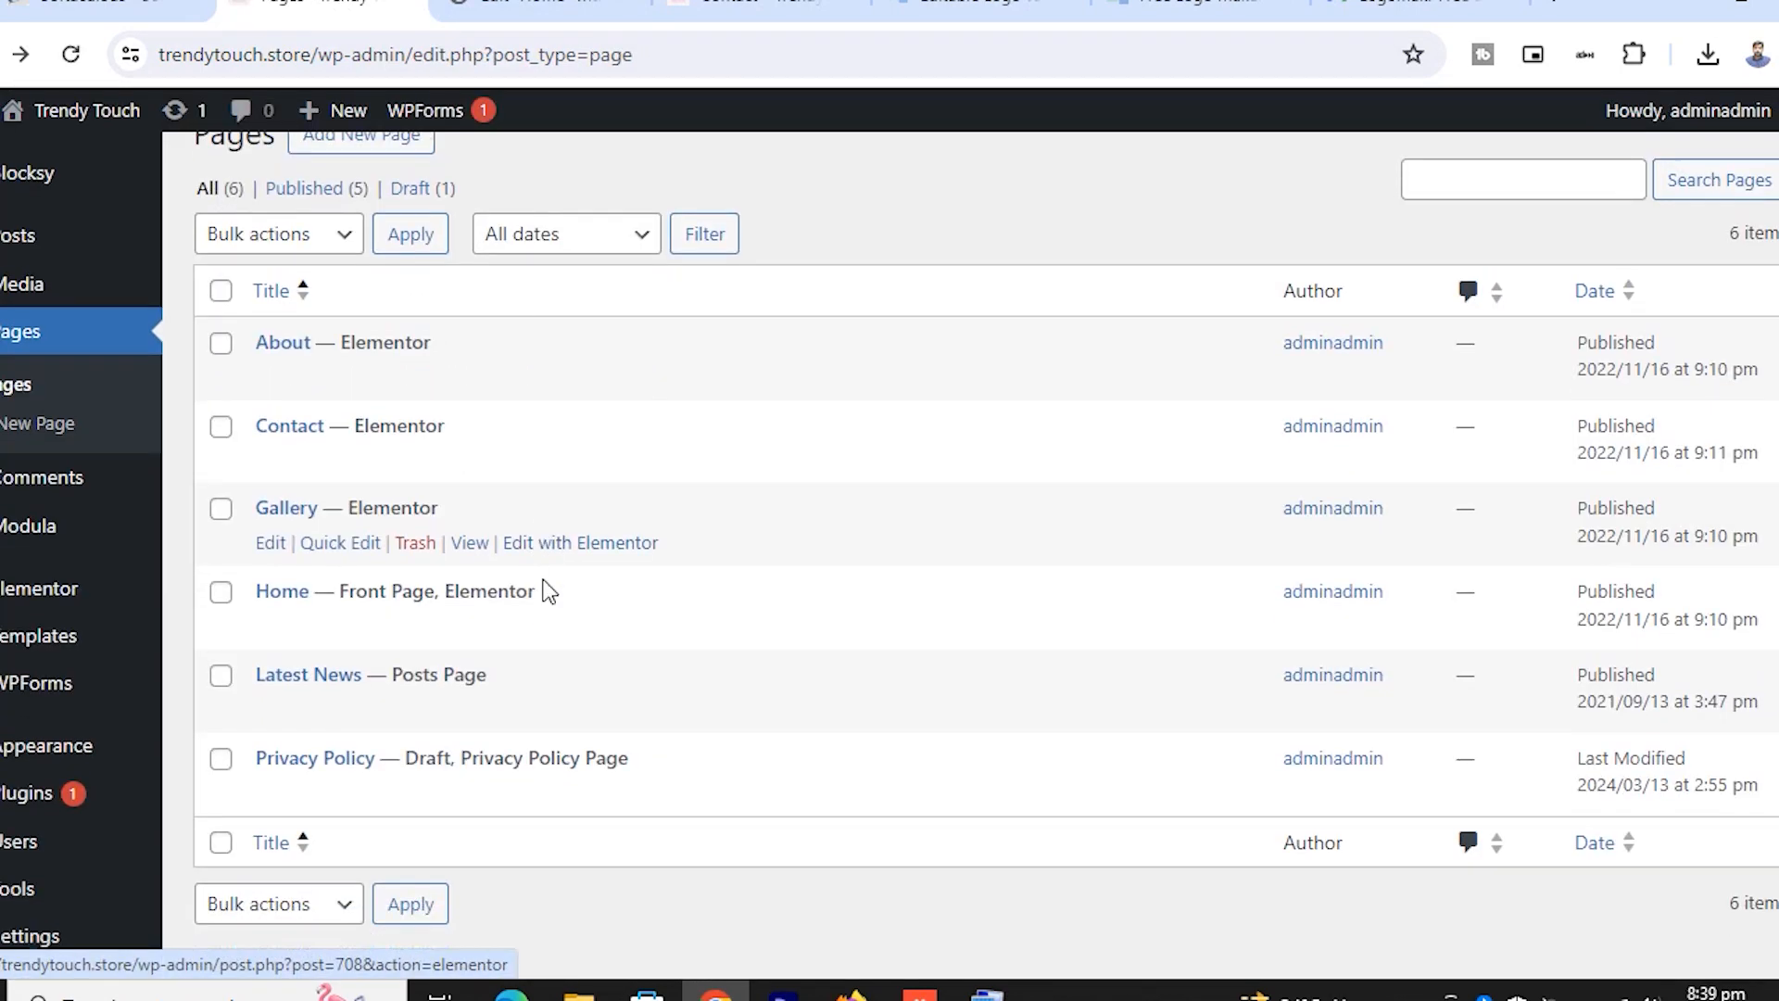
scroll(551, 580, up, 1)
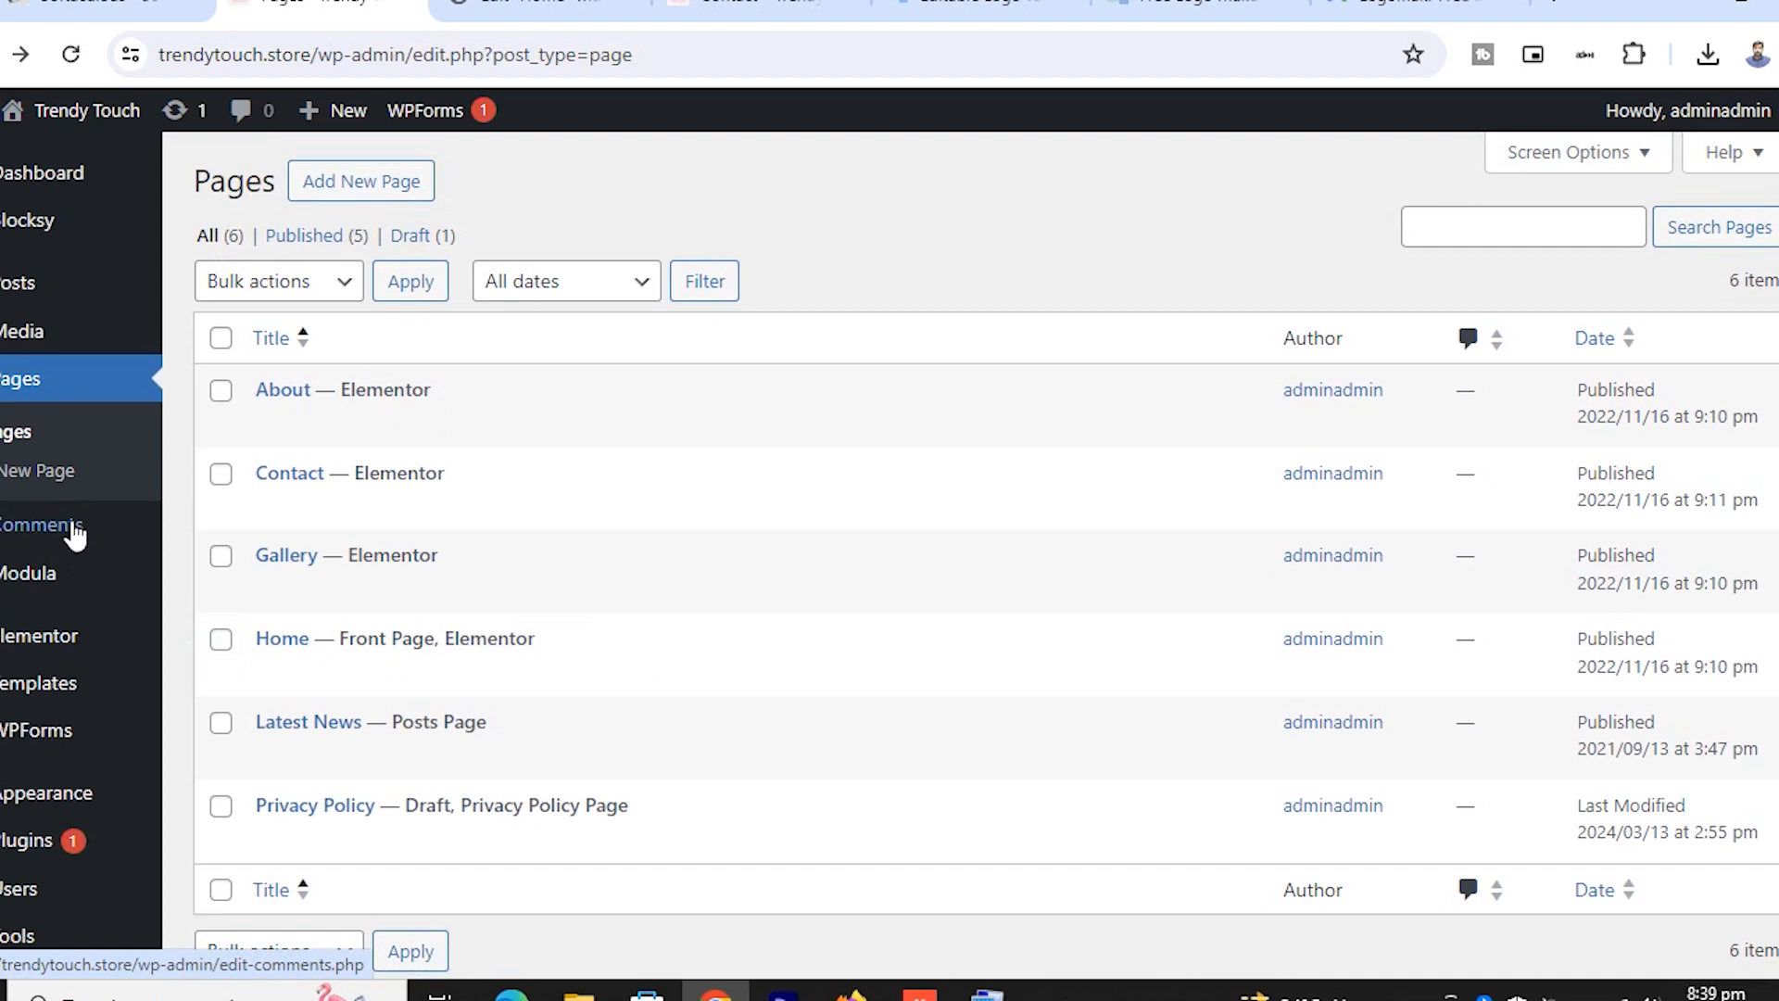
Look over the site's Modula galleries list
click(47, 582)
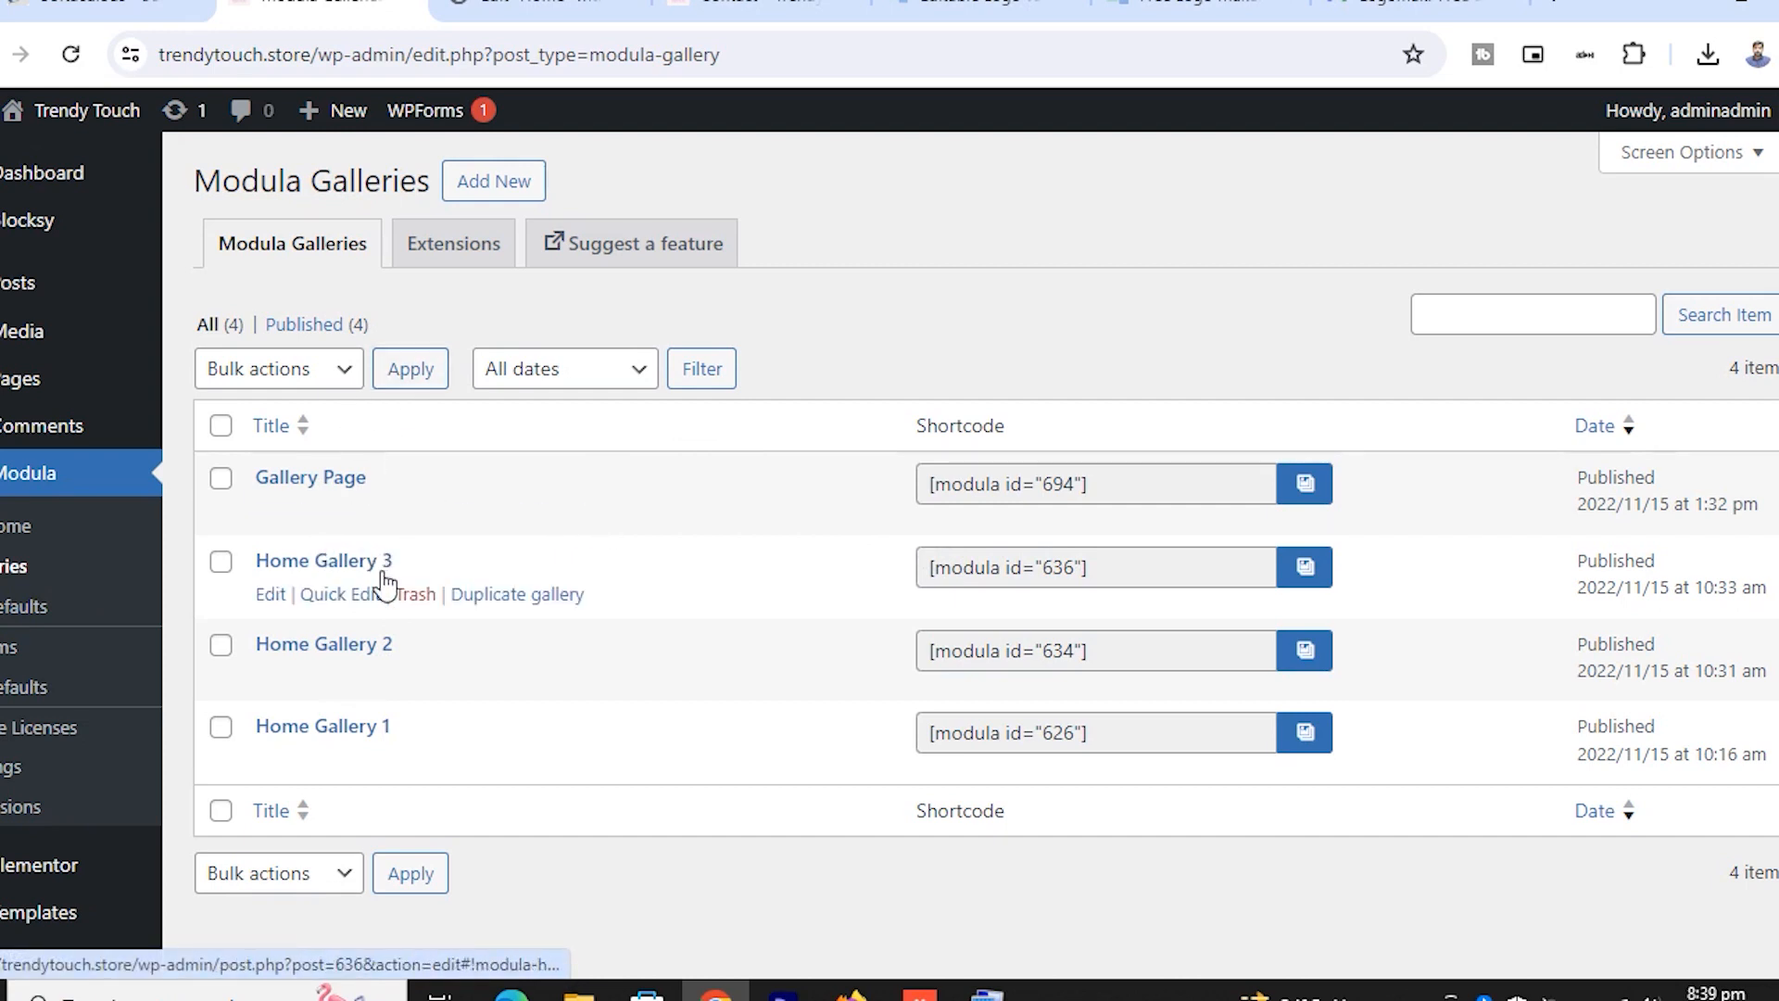
scroll(97, 693, down, 3)
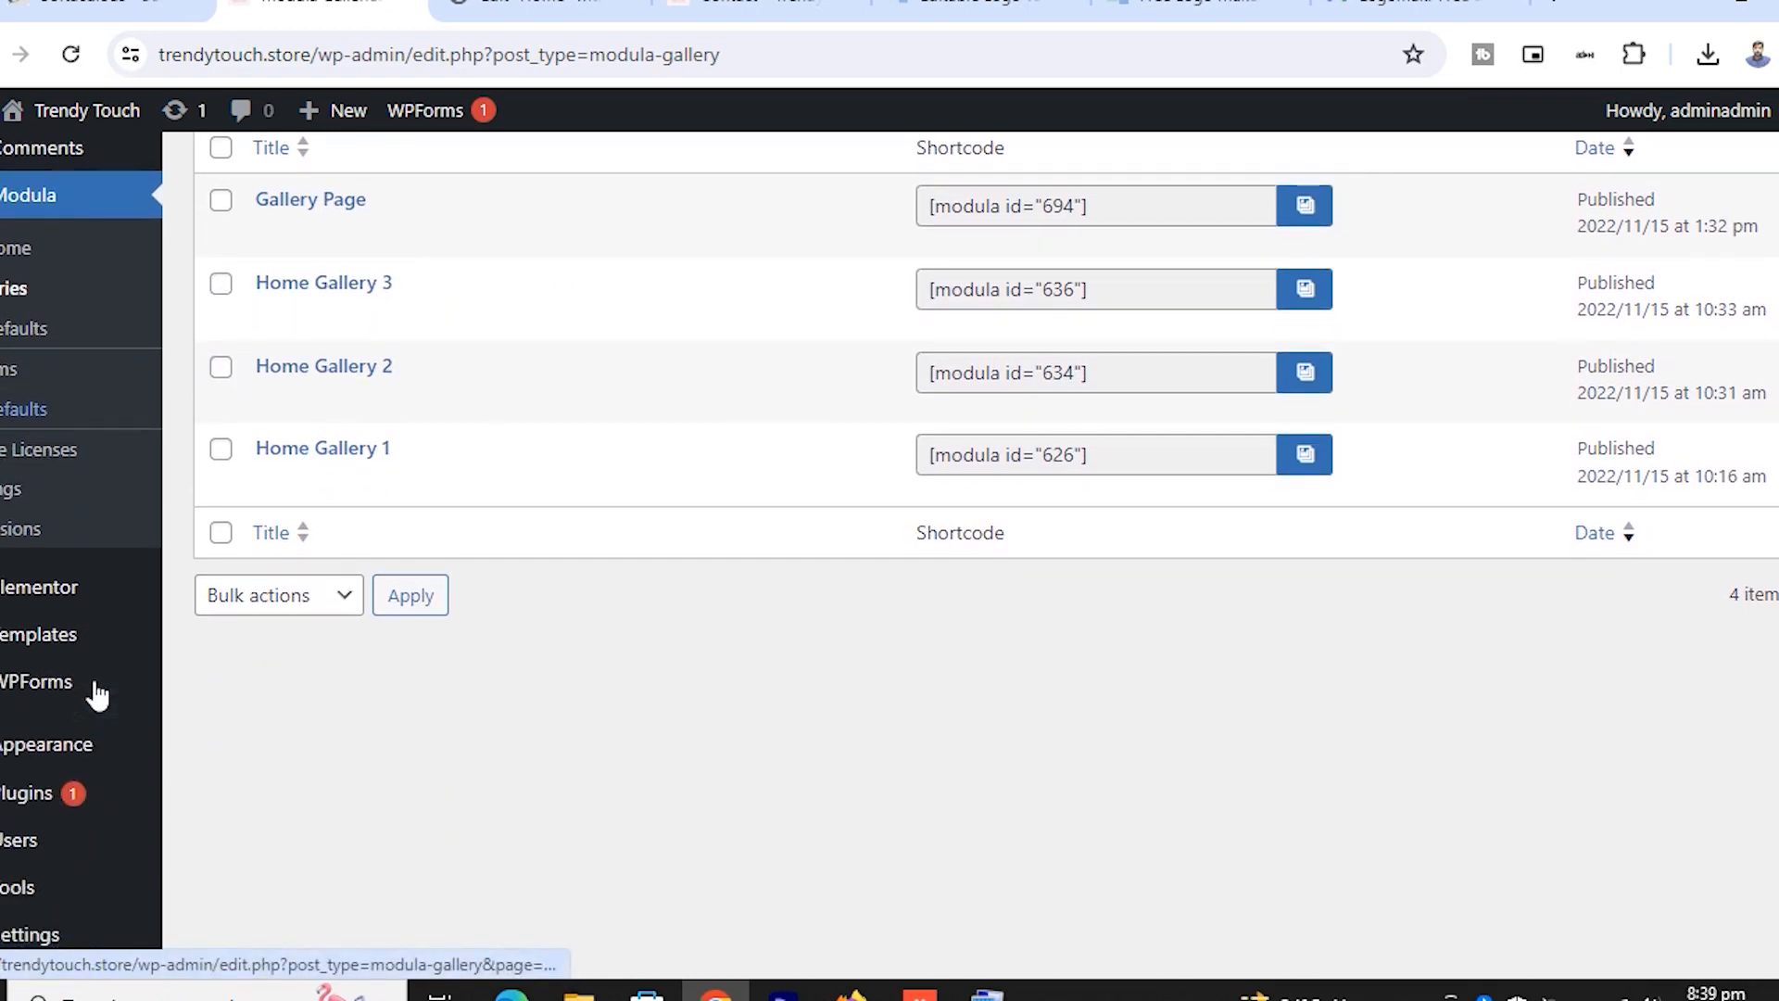
mouse_move(165, 593)
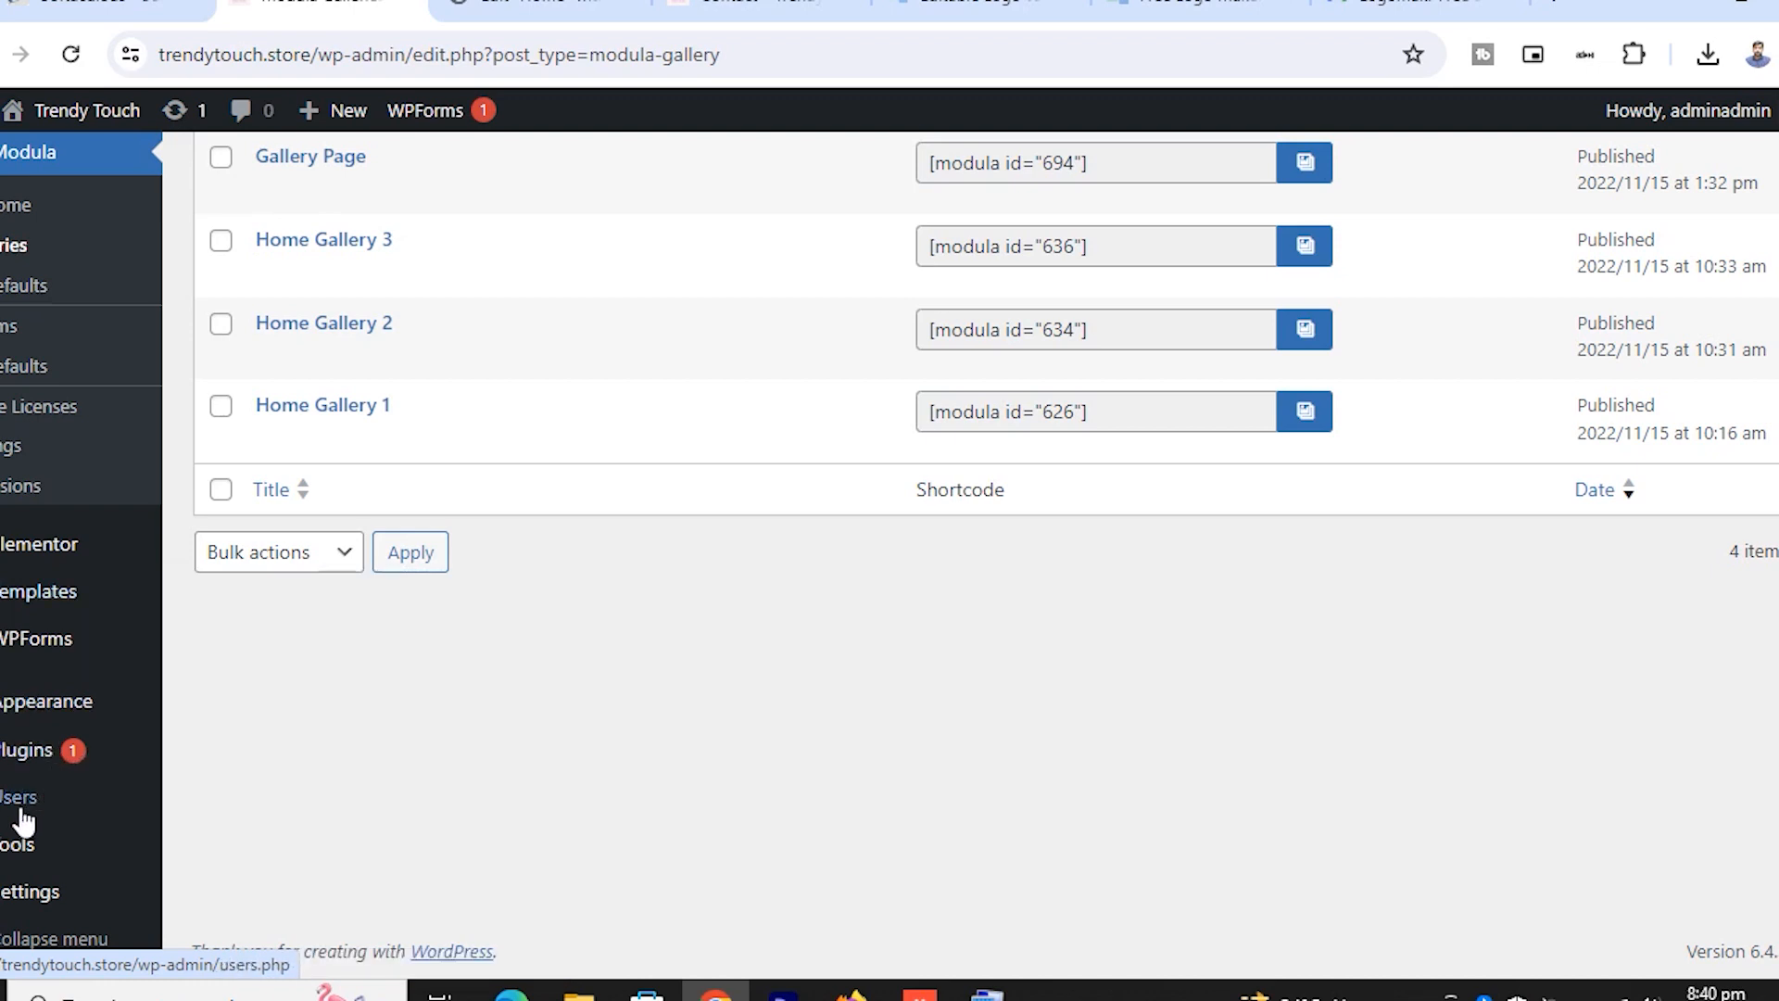
Scroll through the six installed plugins, including Elementor, Modula and WPForms Lite
click(31, 760)
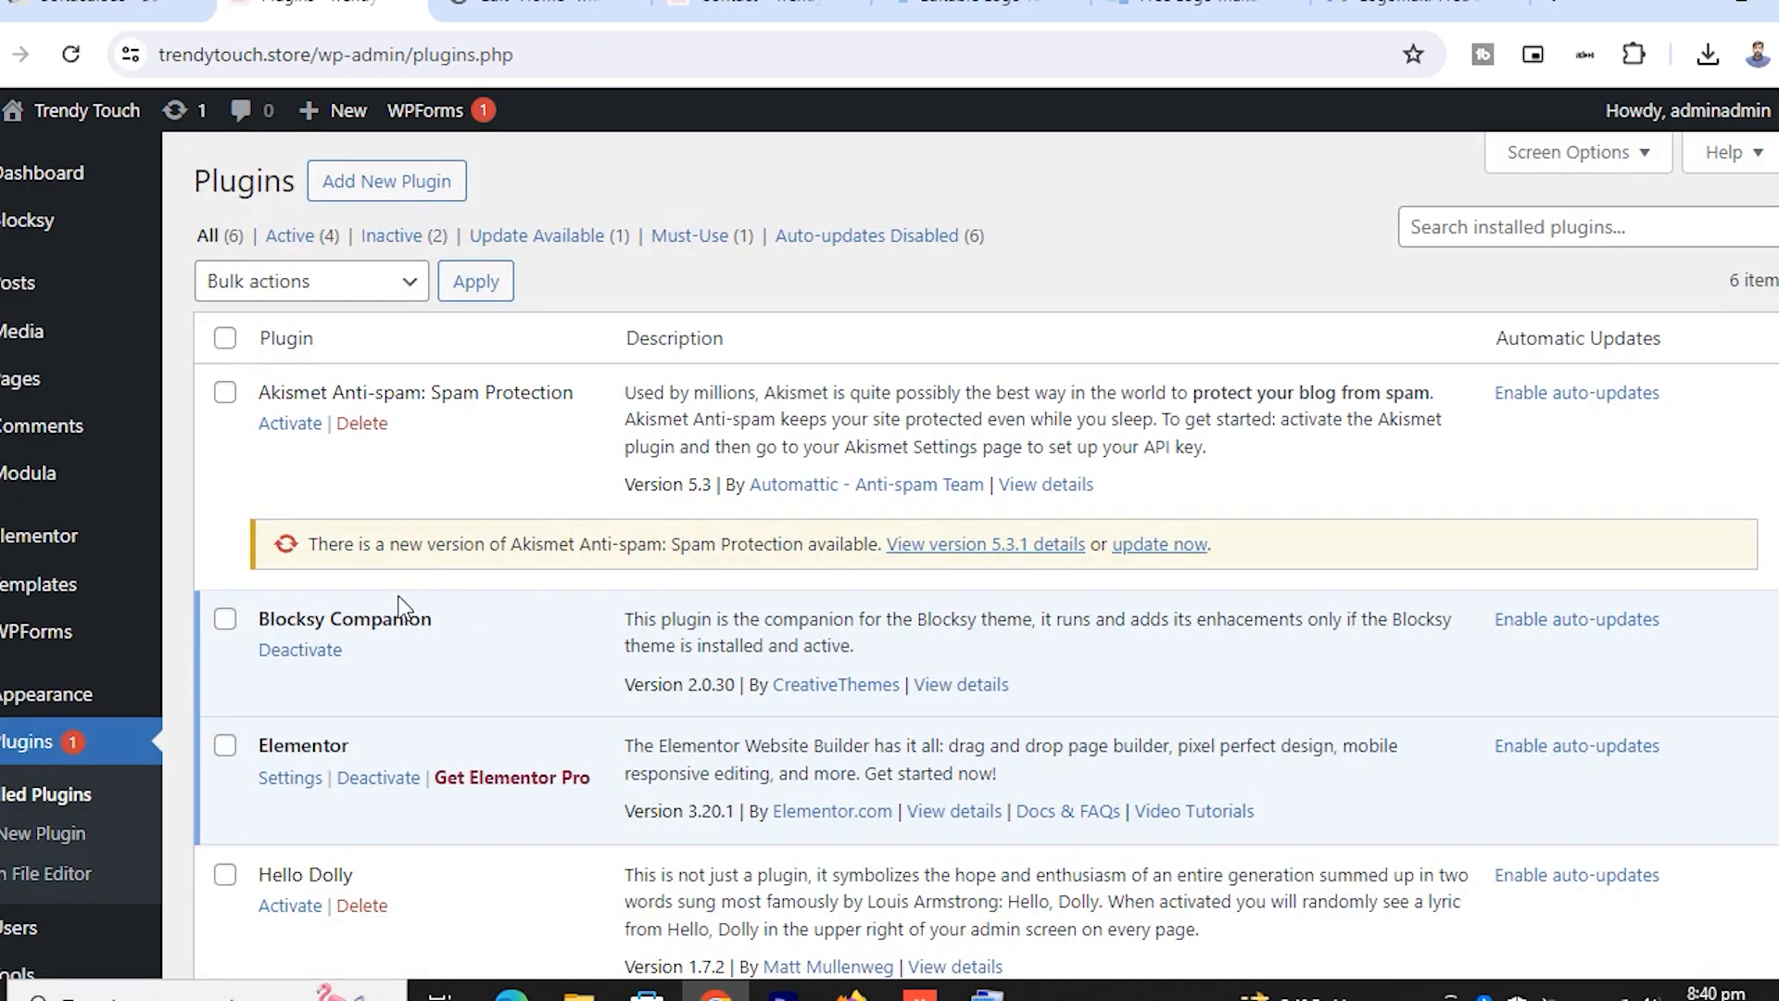
scroll(388, 591, down, 5)
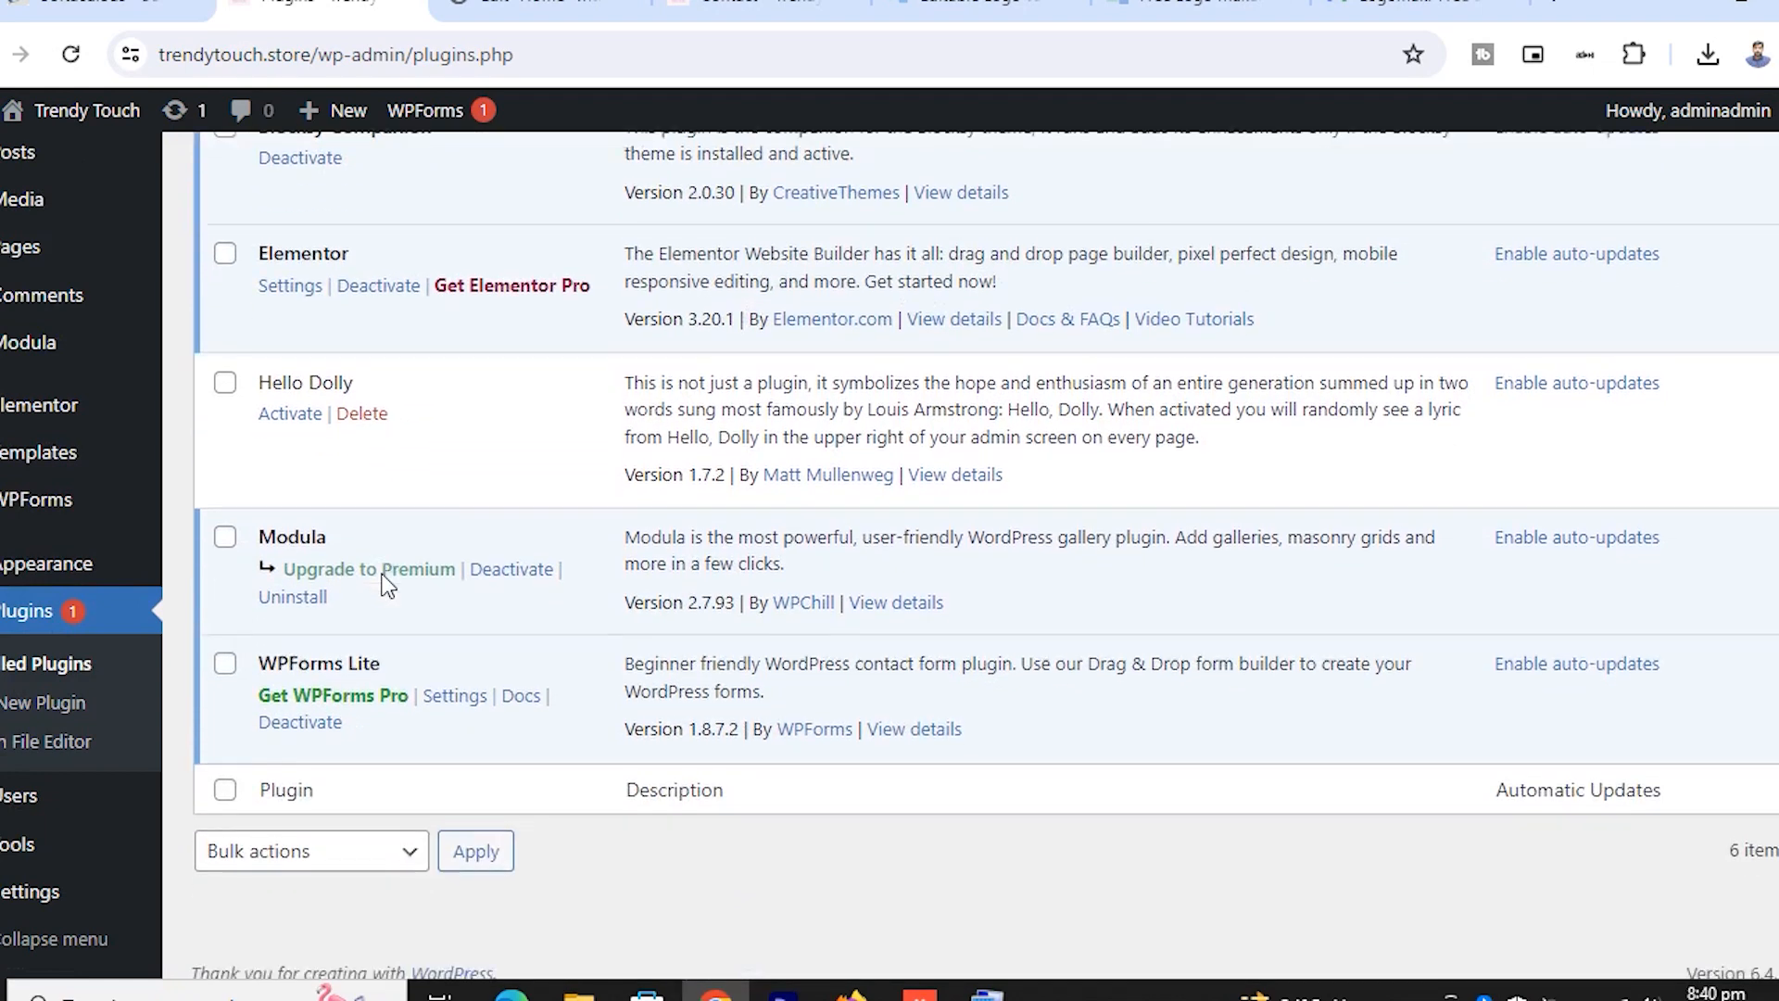
scroll(387, 591, up, 1)
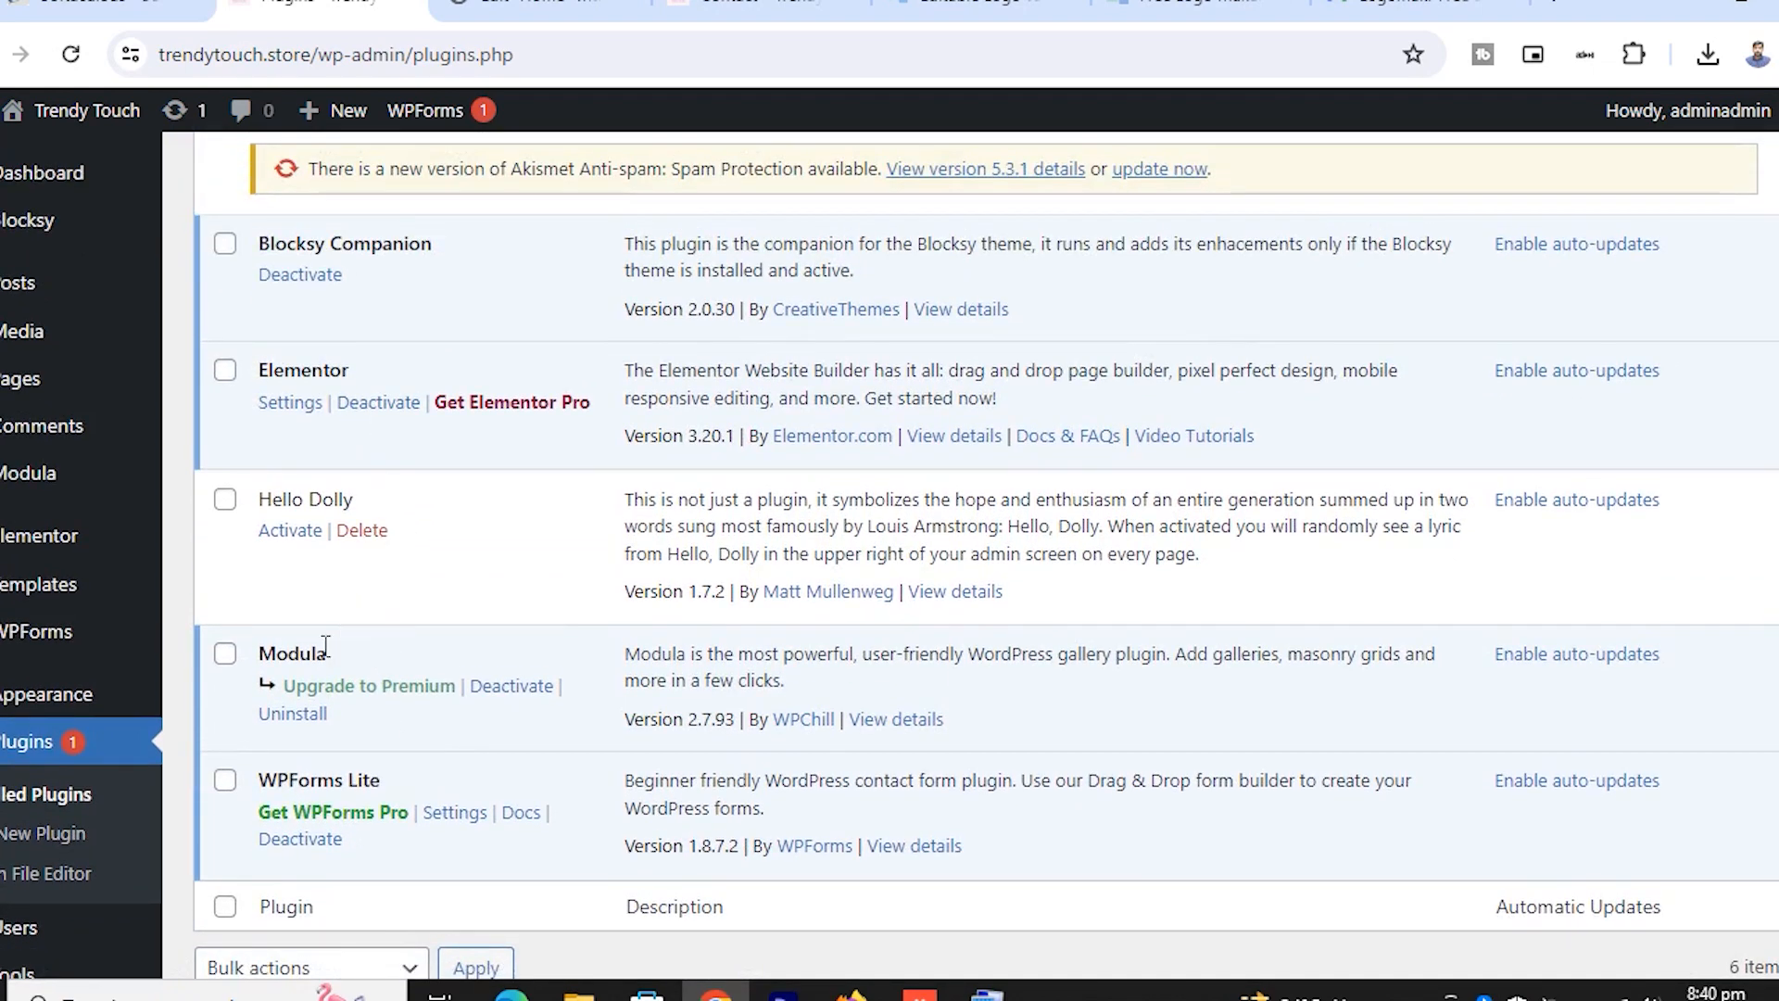
scroll(441, 736, up, 4)
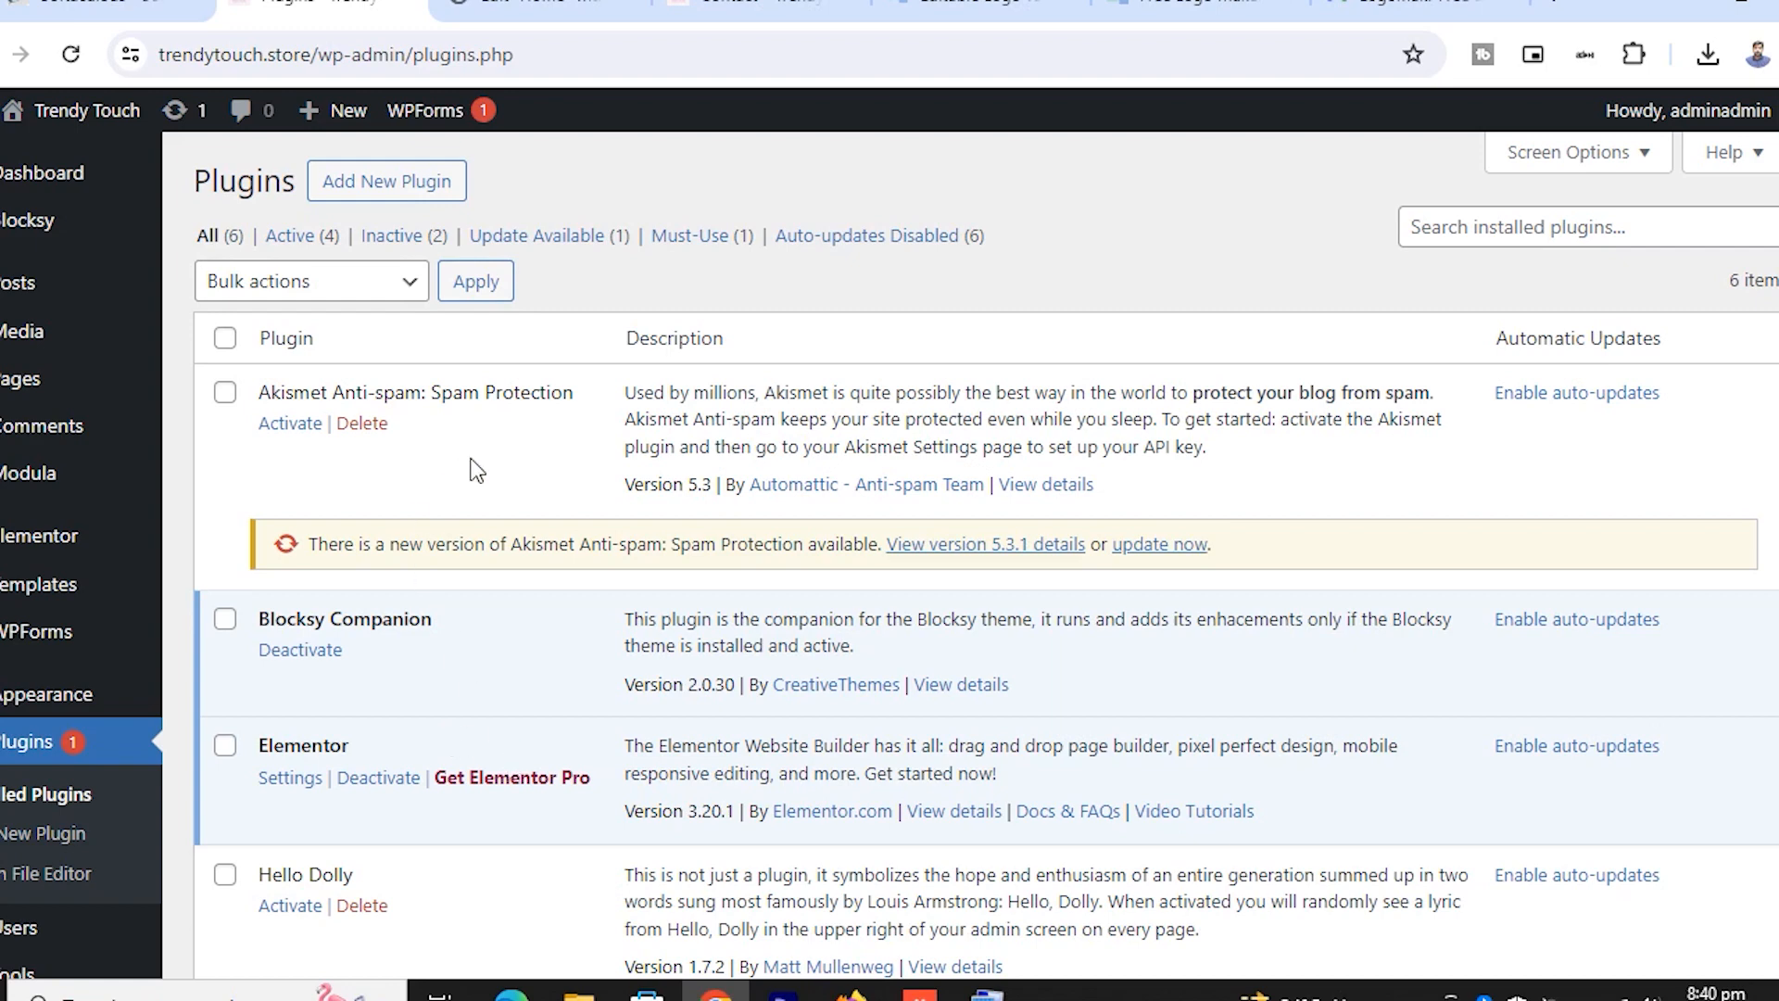
click(389, 192)
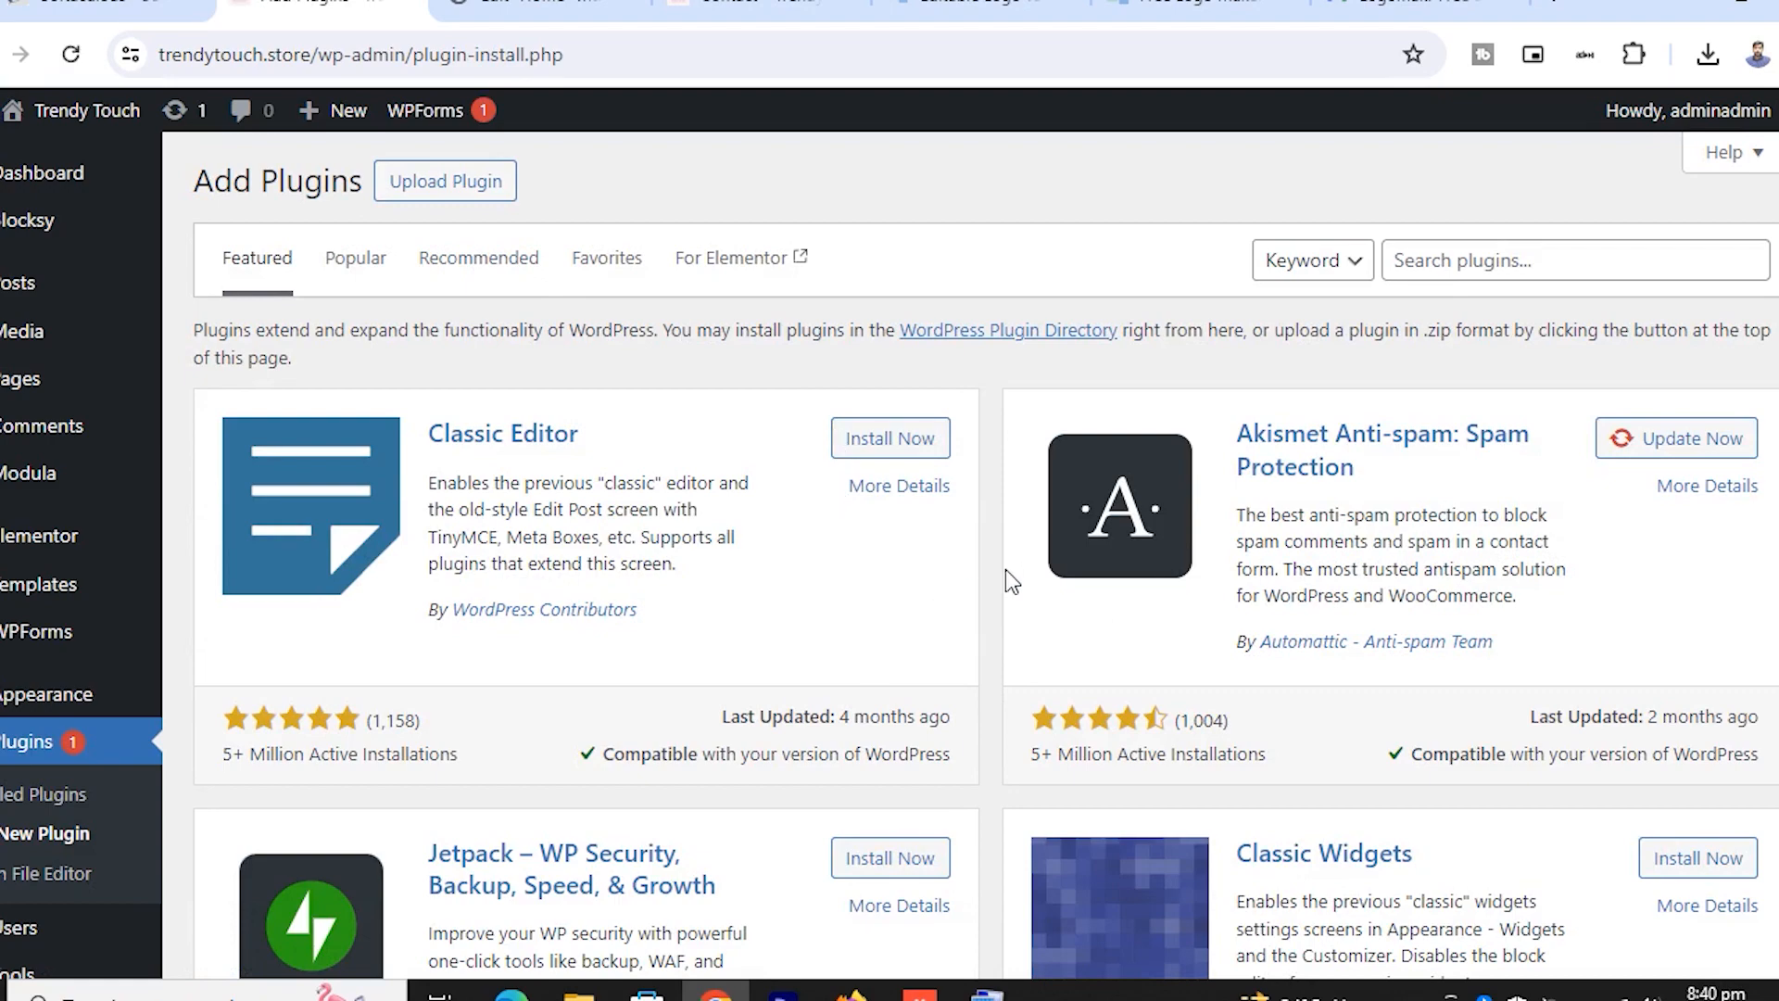
scroll(866, 714, down, 3)
scroll(1339, 694, up, 3)
scroll(1211, 695, down, 12)
scroll(1211, 697, down, 2)
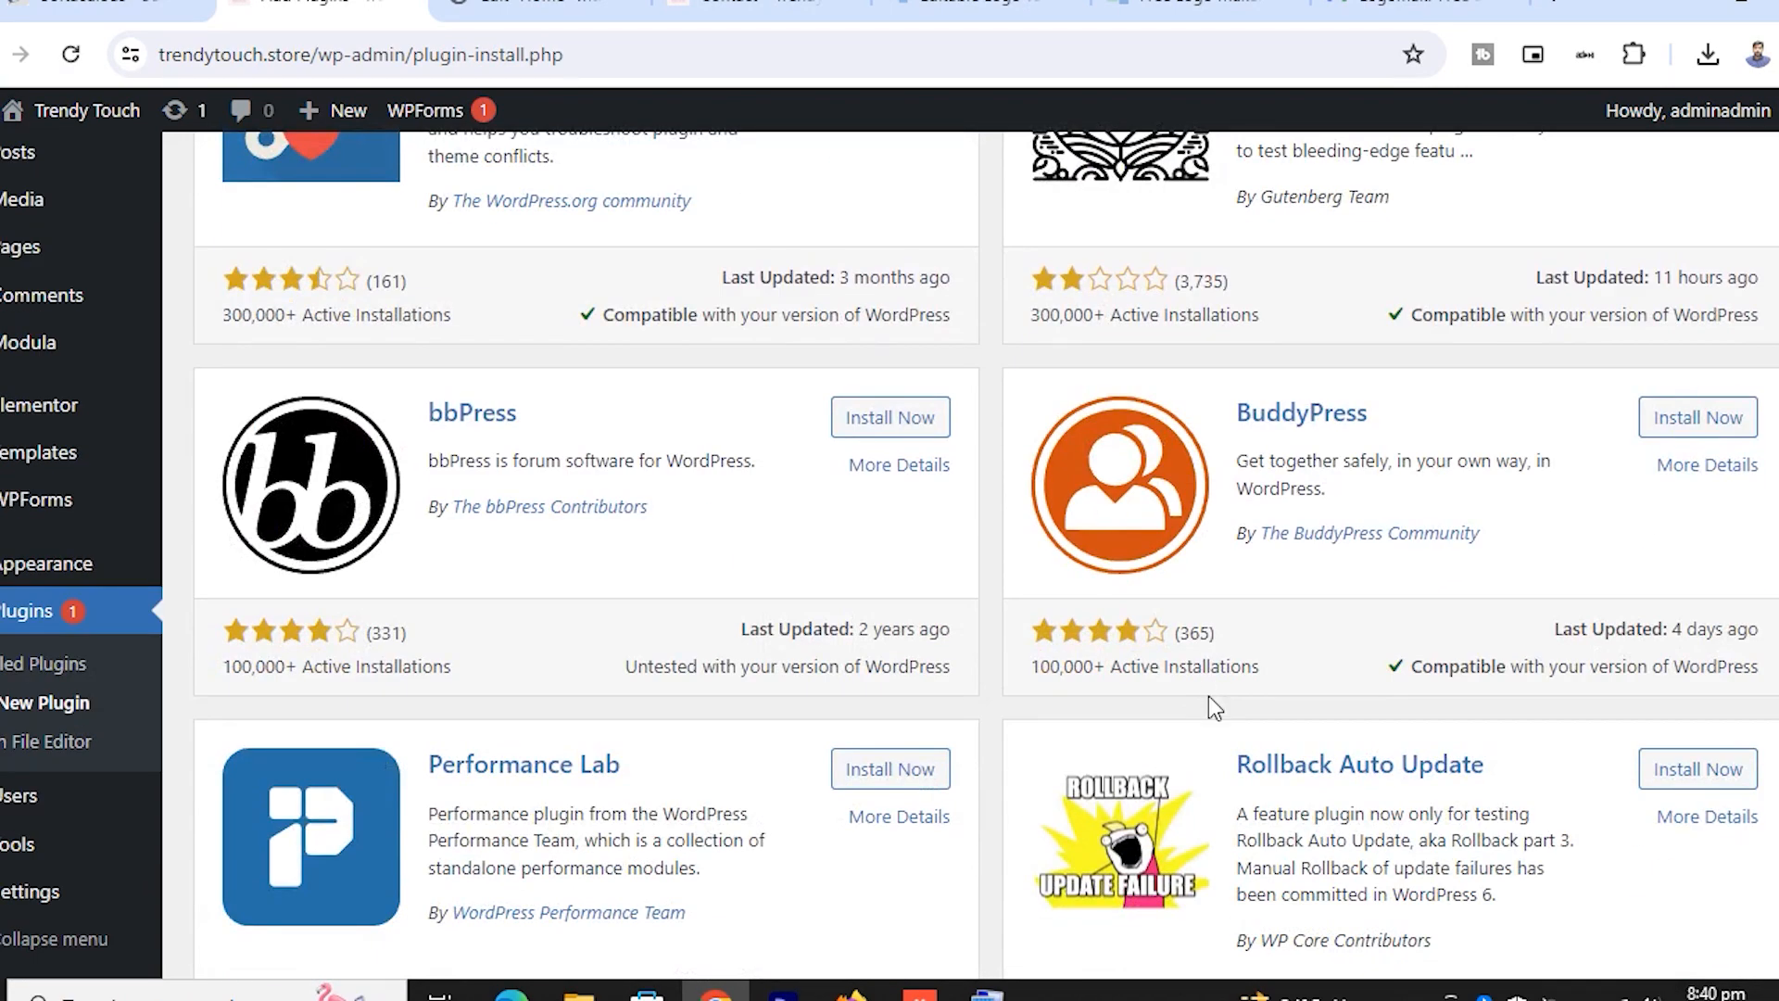
scroll(1209, 700, down, 6)
scroll(1210, 706, up, 16)
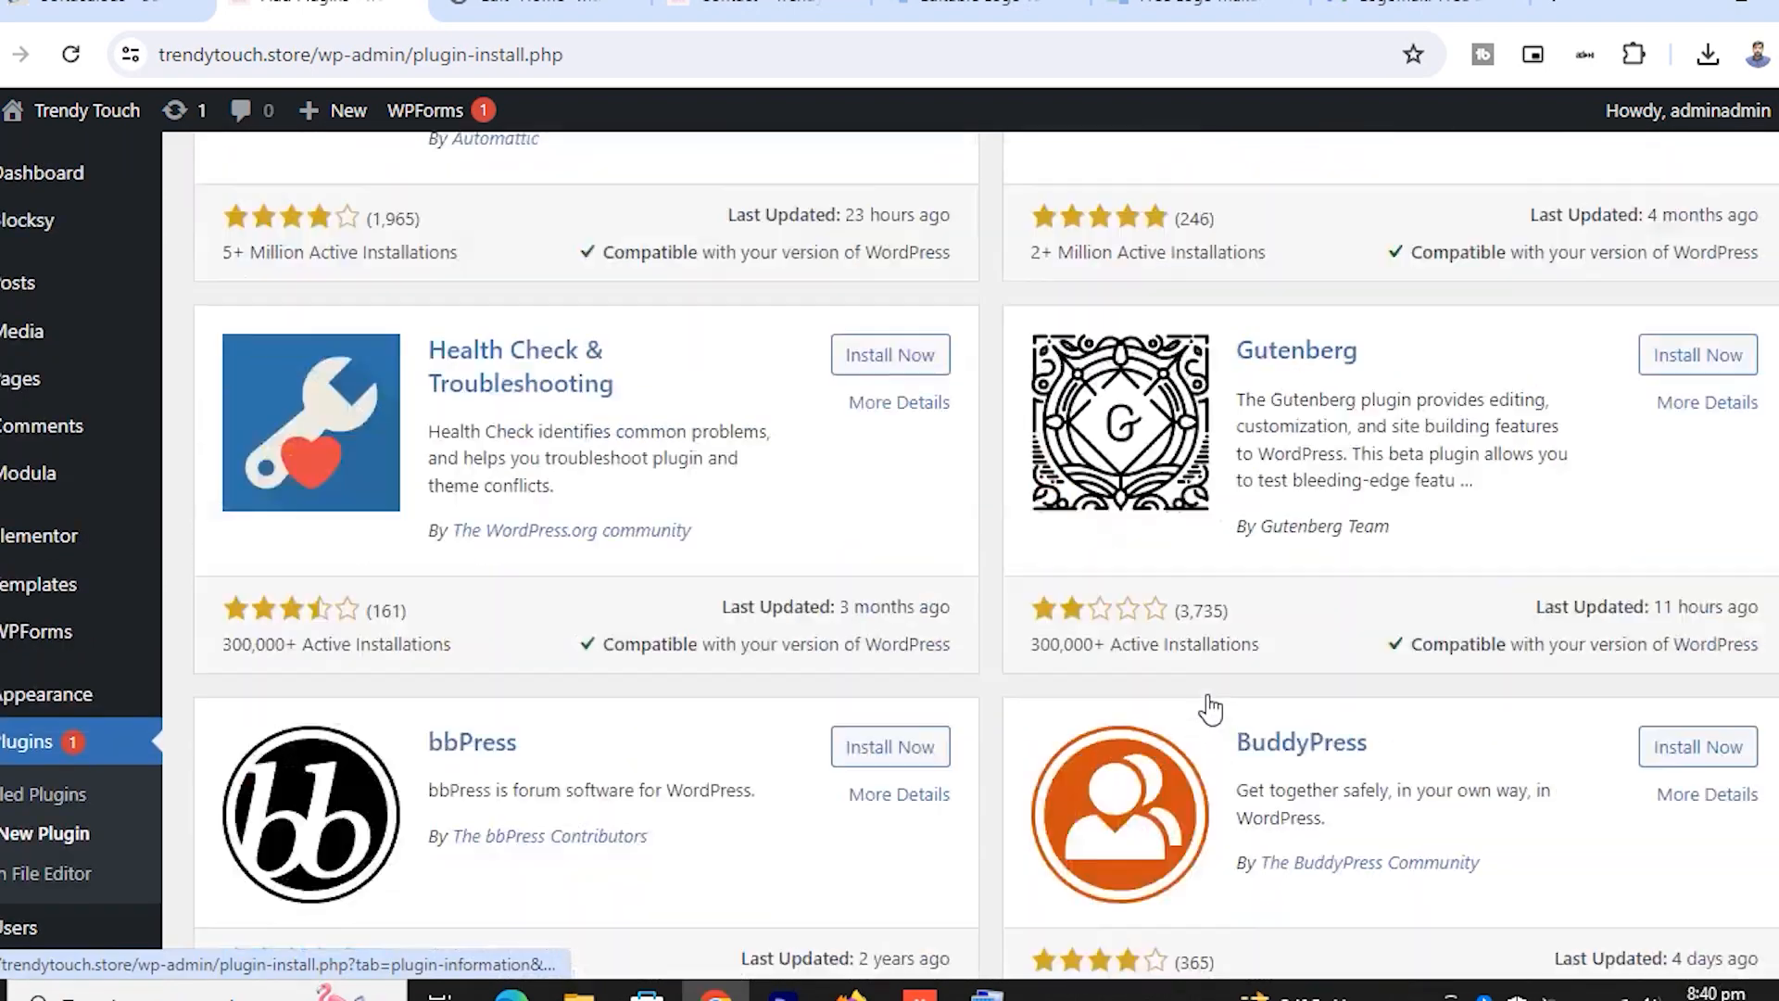
scroll(1224, 683, up, 2)
click(1482, 260)
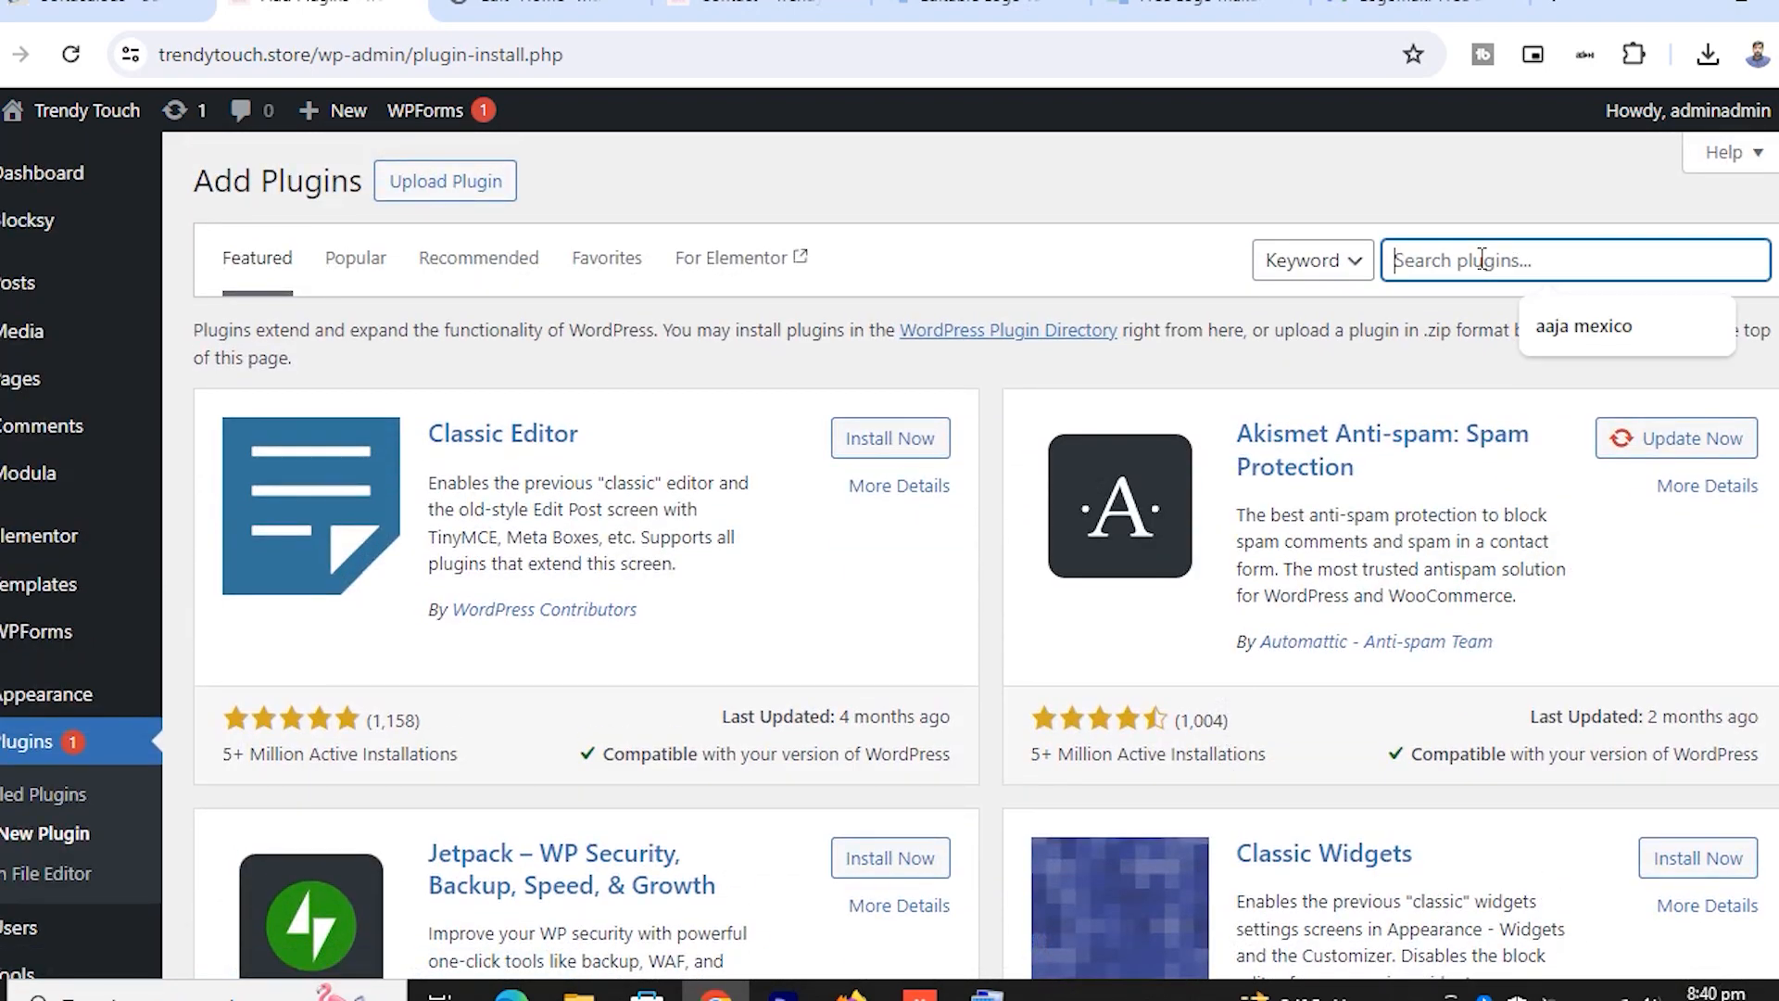
text(yoast)
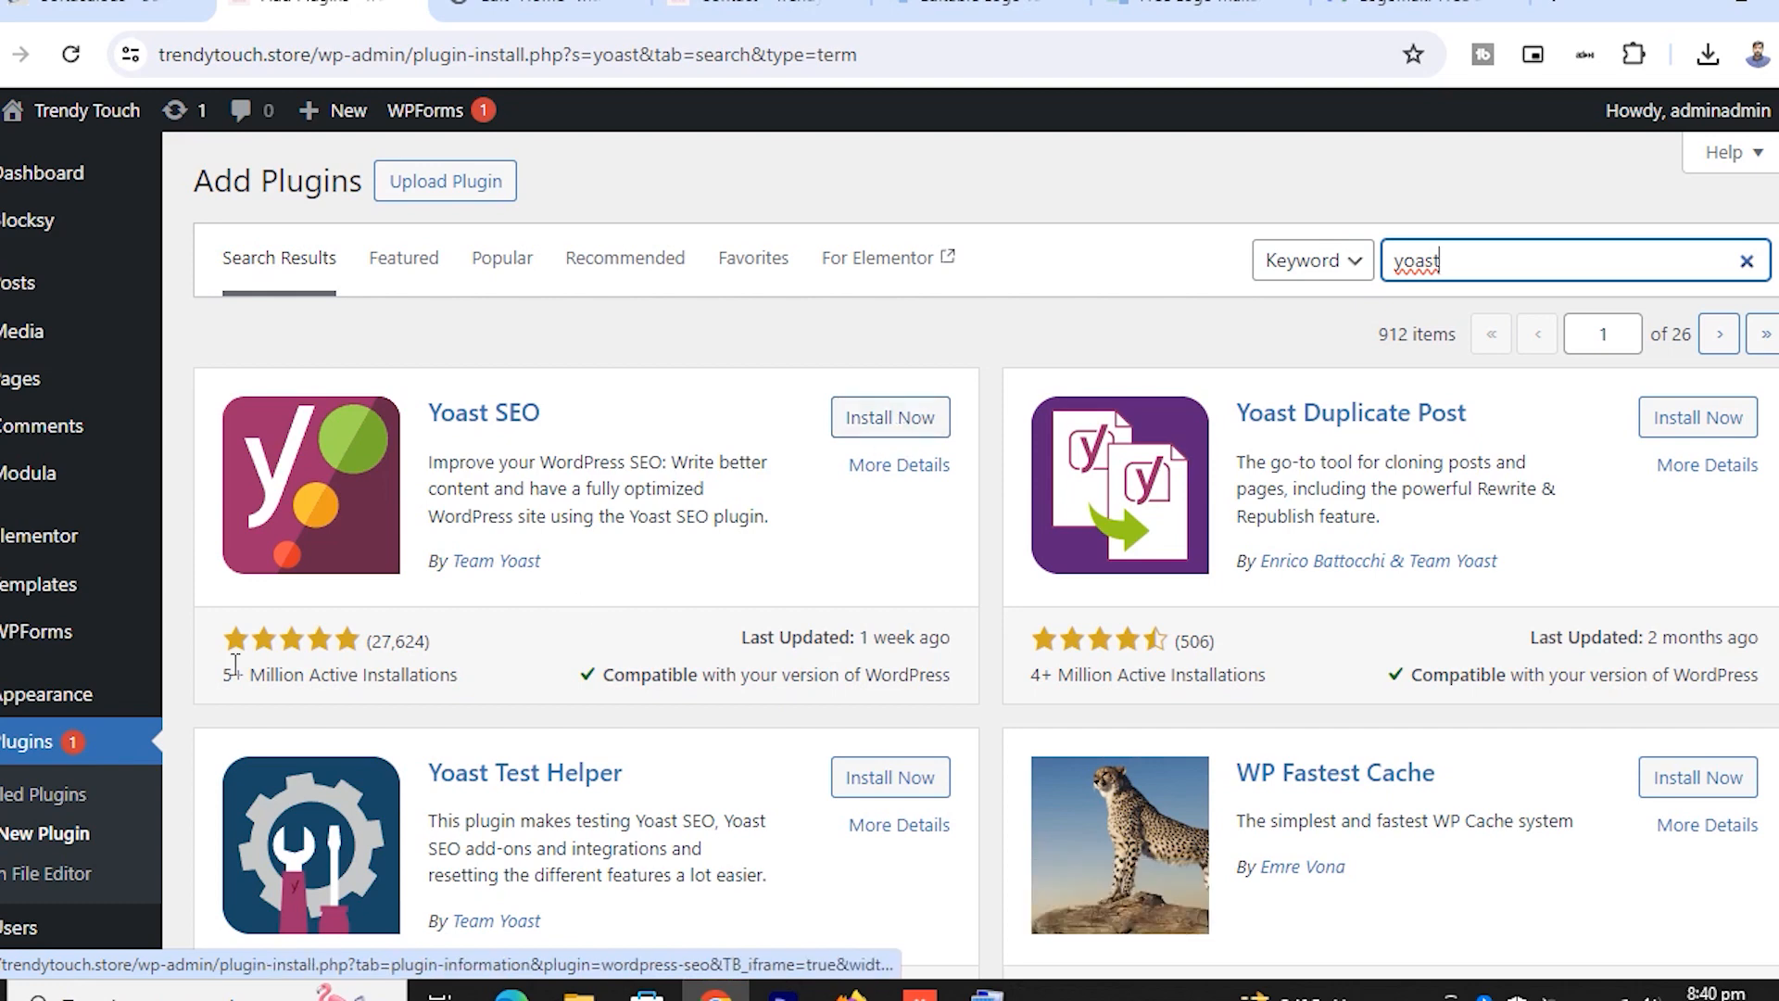
scroll(153, 684, down, 3)
scroll(153, 684, down, 2)
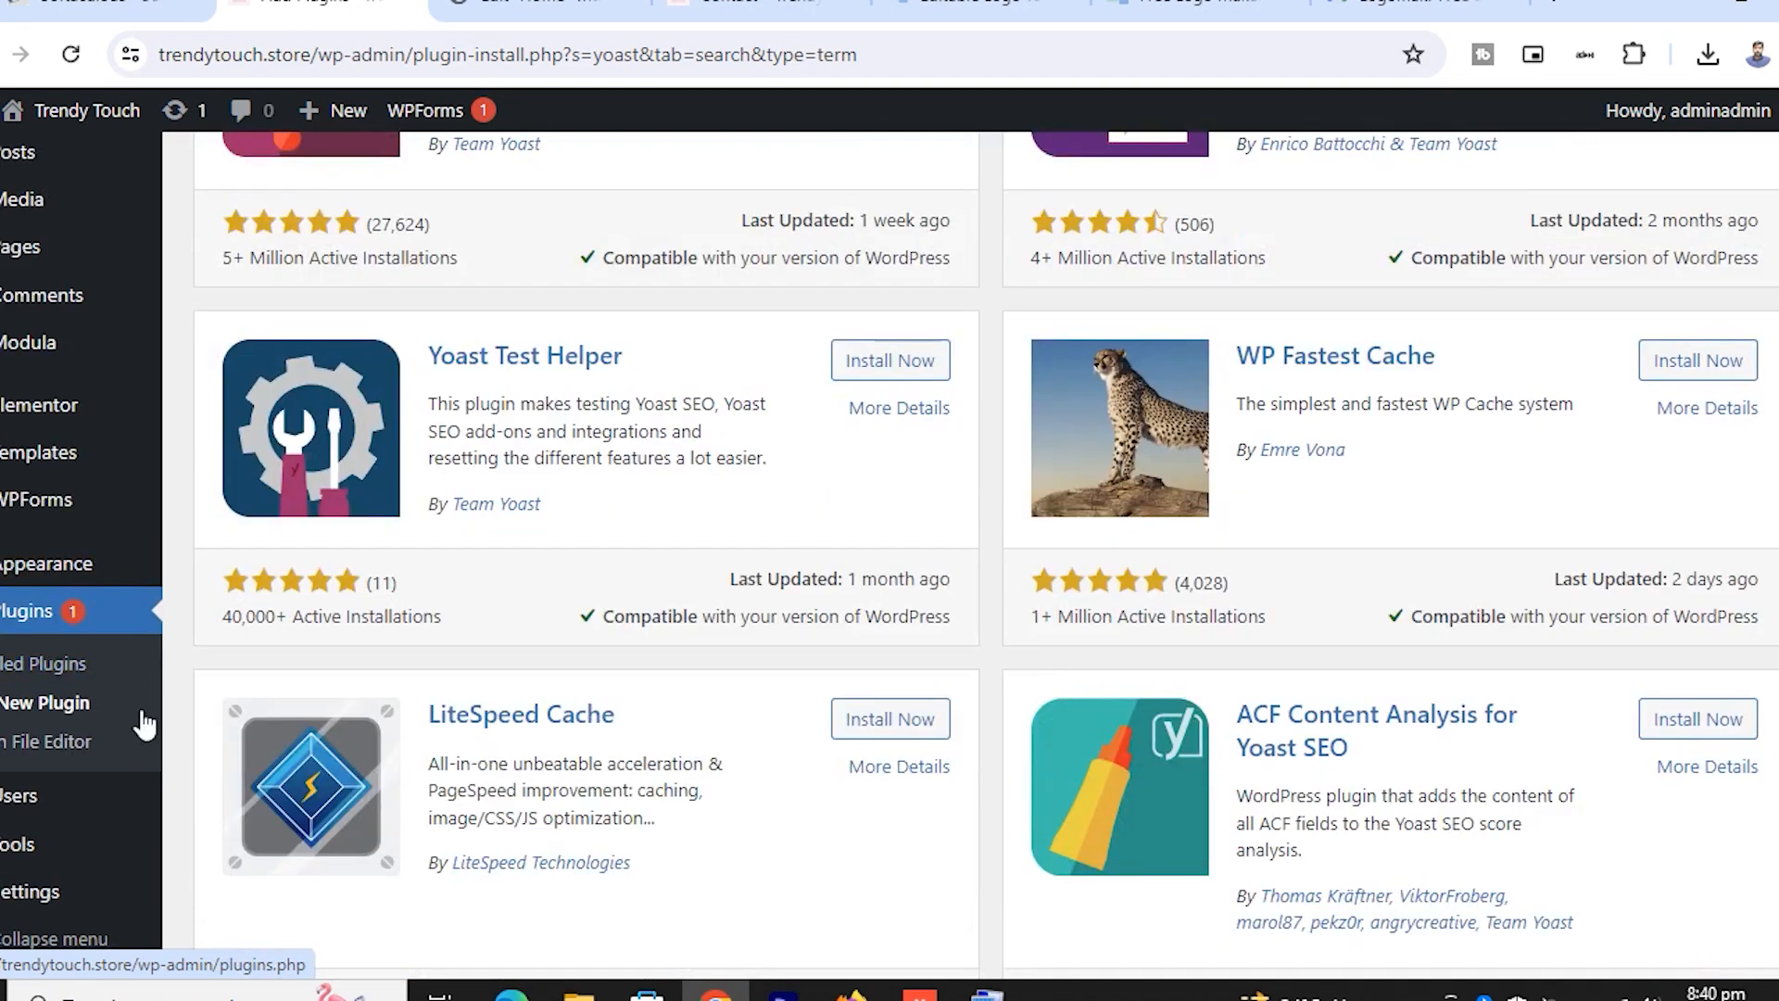
mouse_move(42, 846)
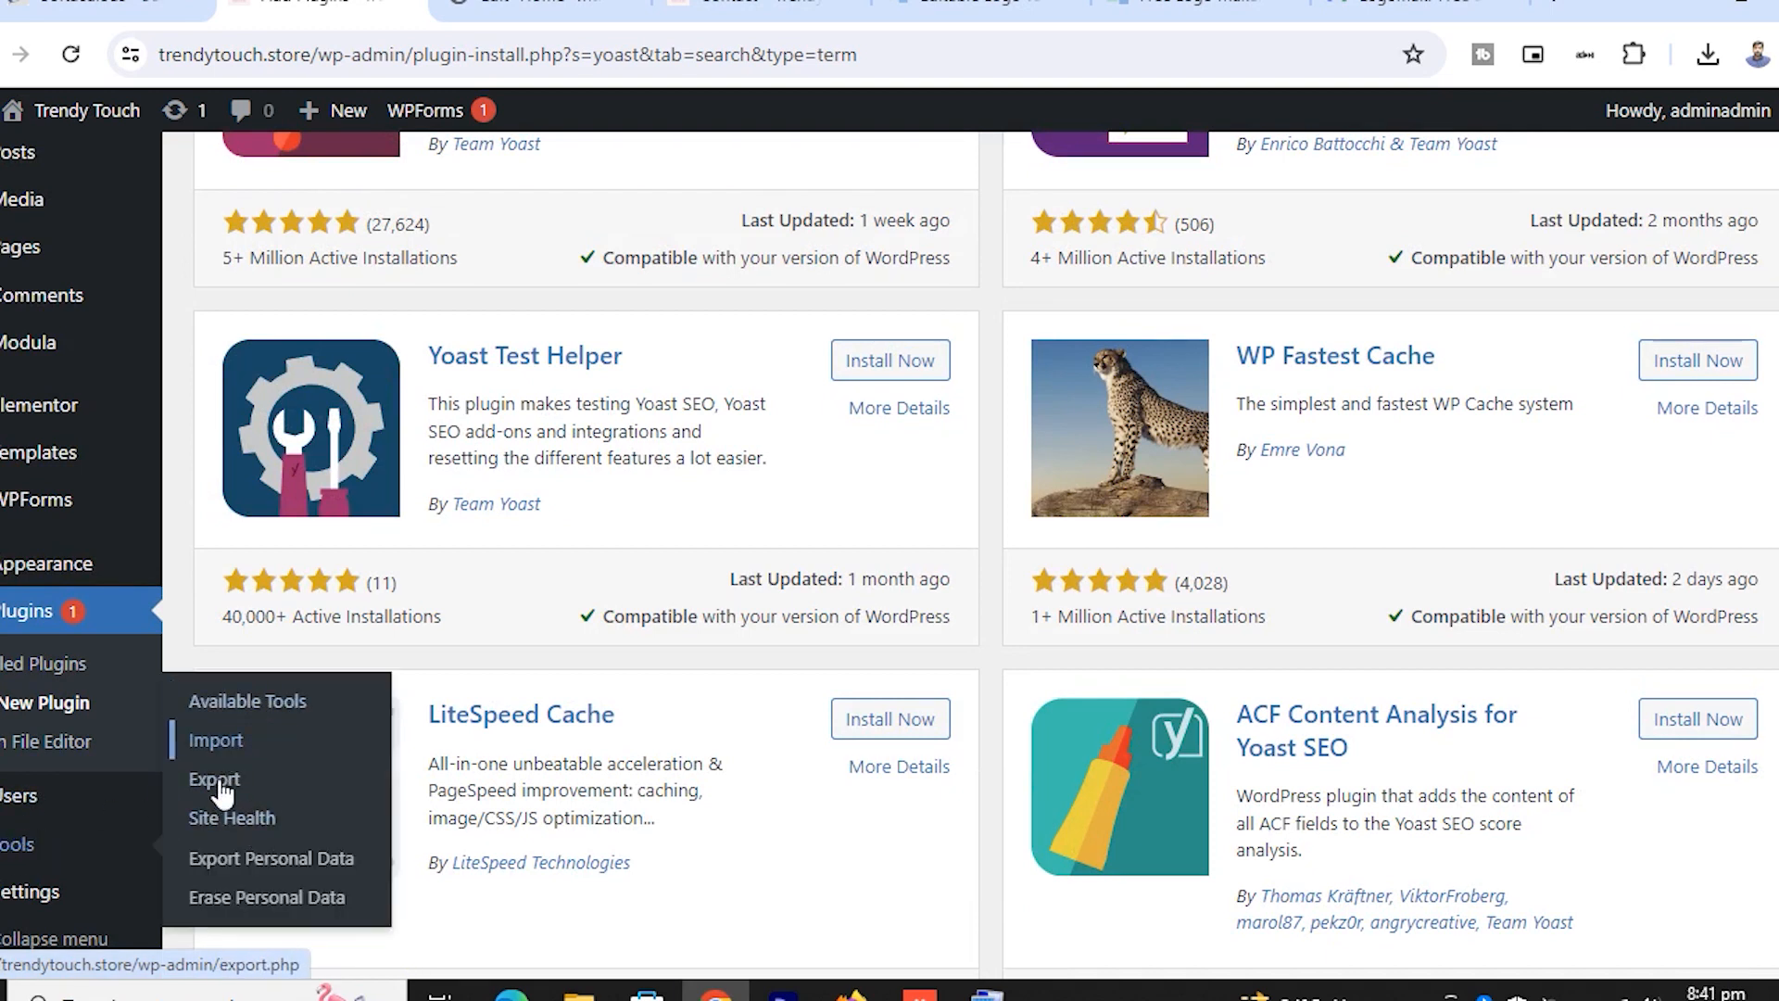
mouse_move(83, 820)
mouse_move(33, 891)
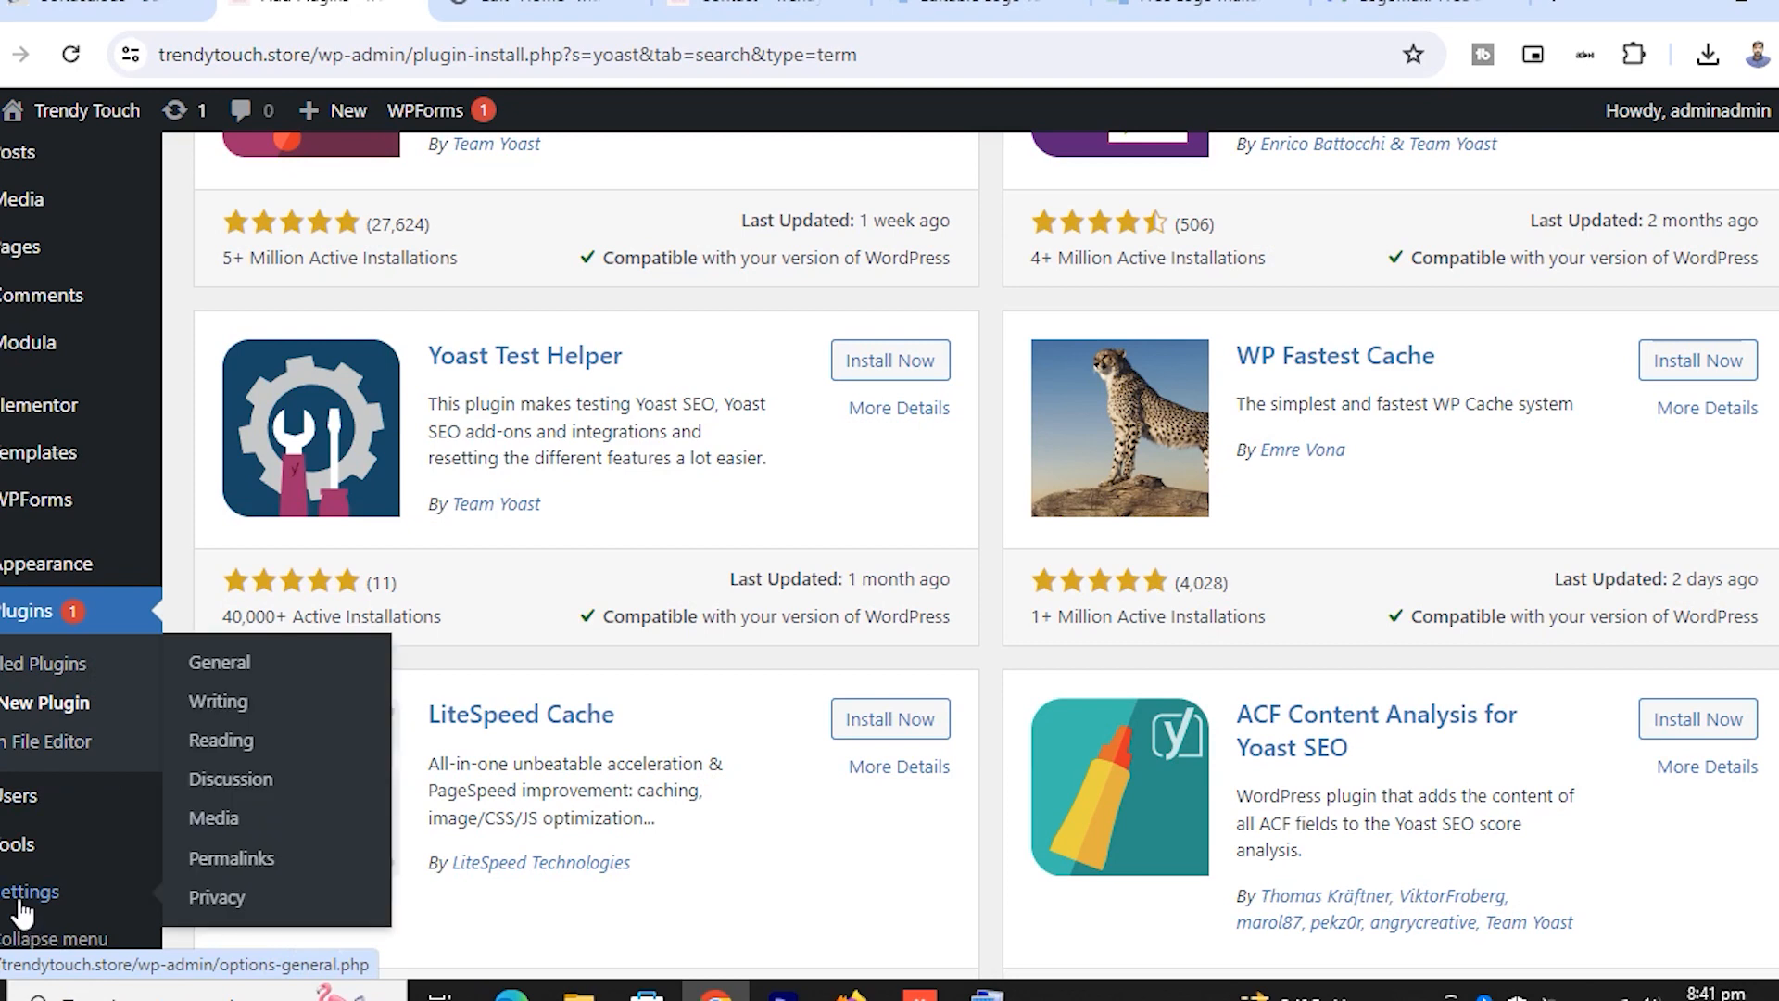
Scroll through the General settings page
click(232, 665)
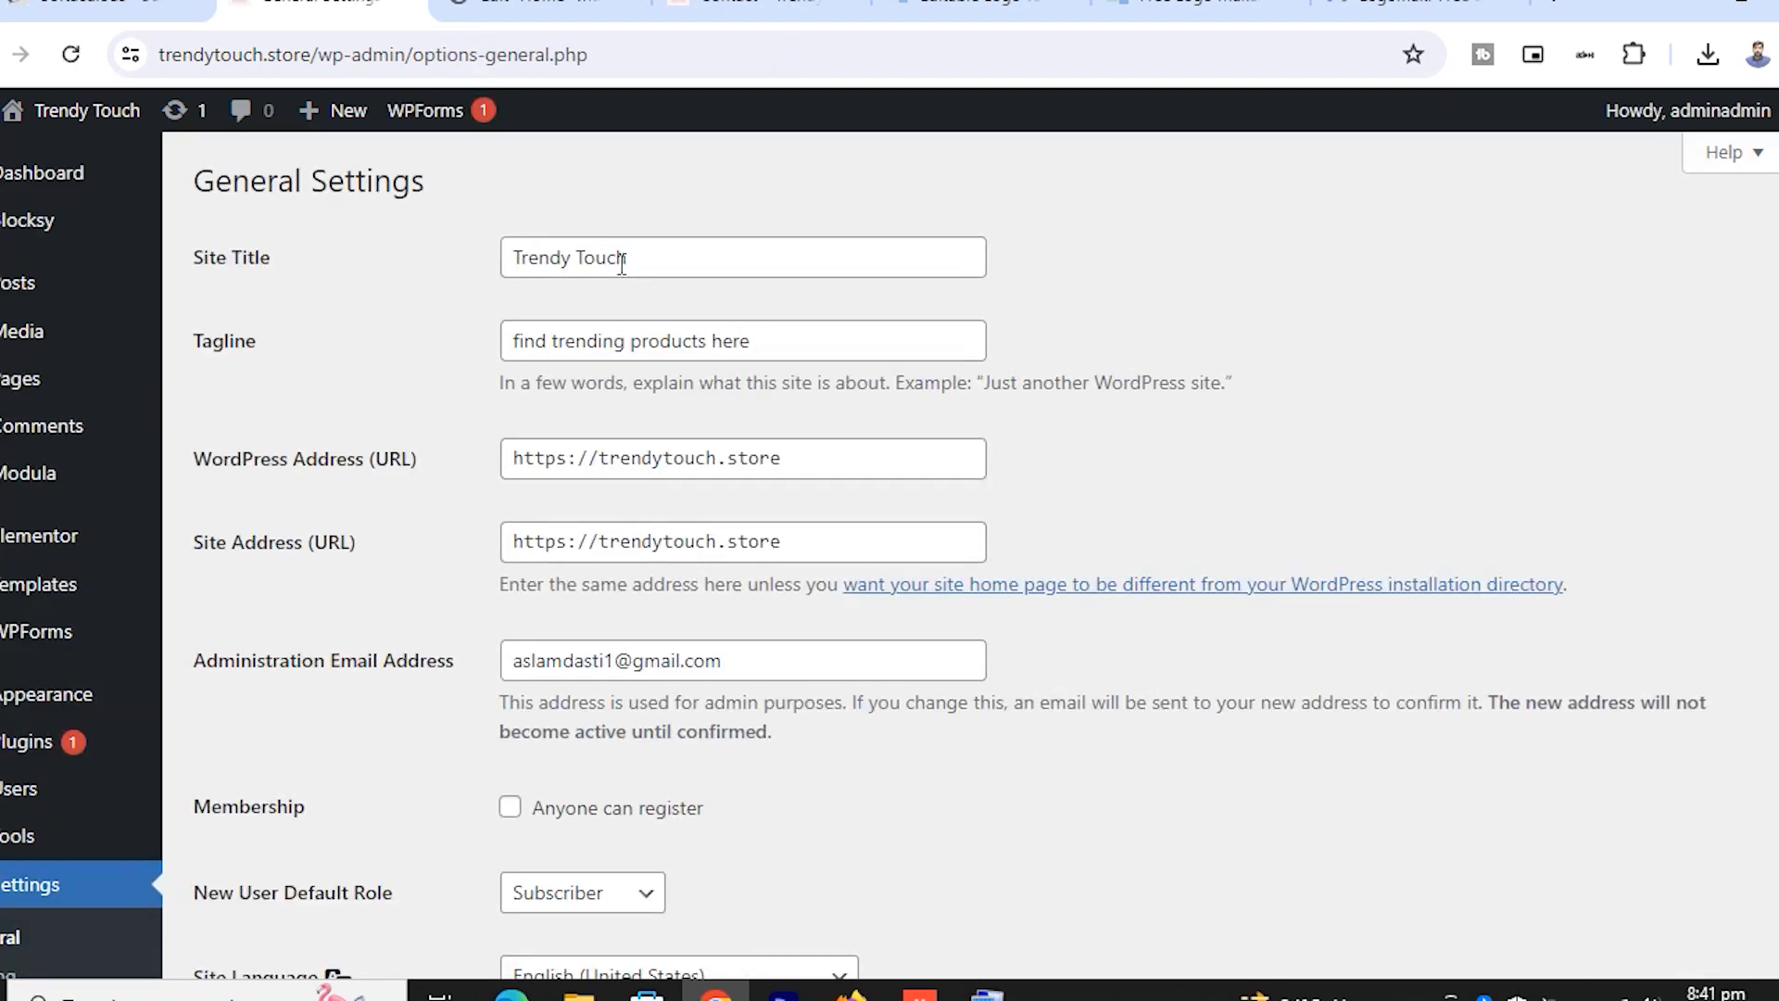
scroll(630, 498, down, 9)
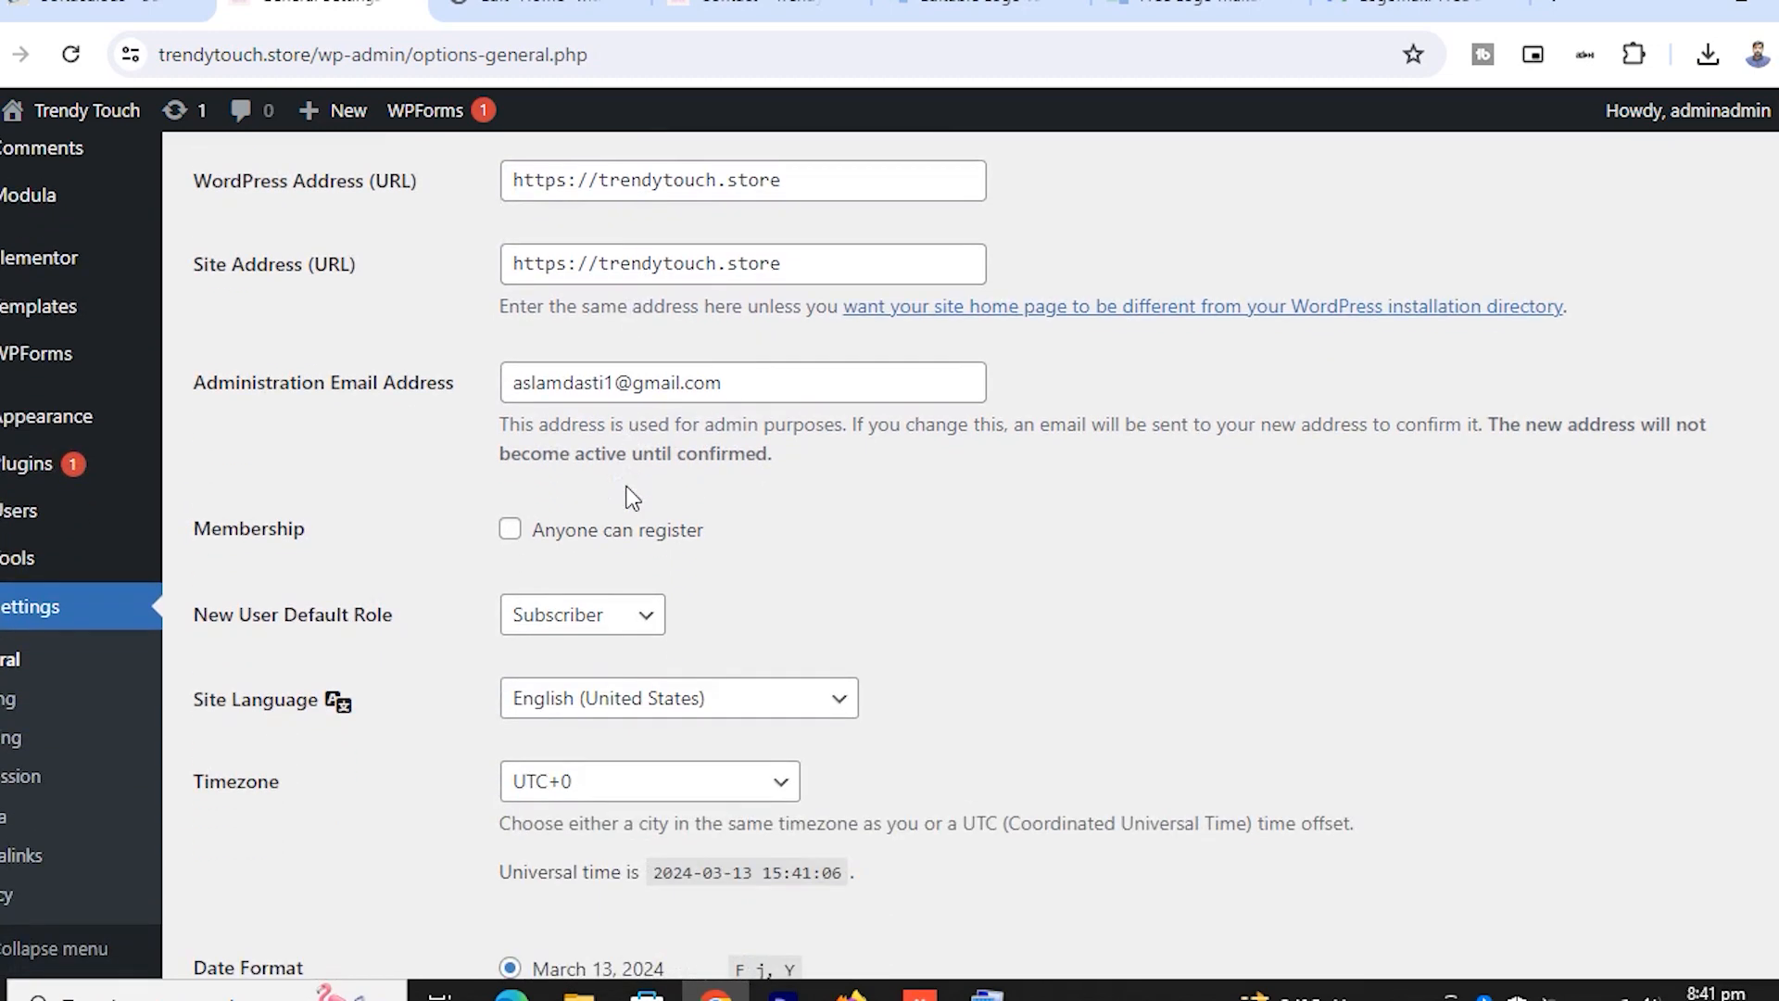
scroll(630, 500, up, 10)
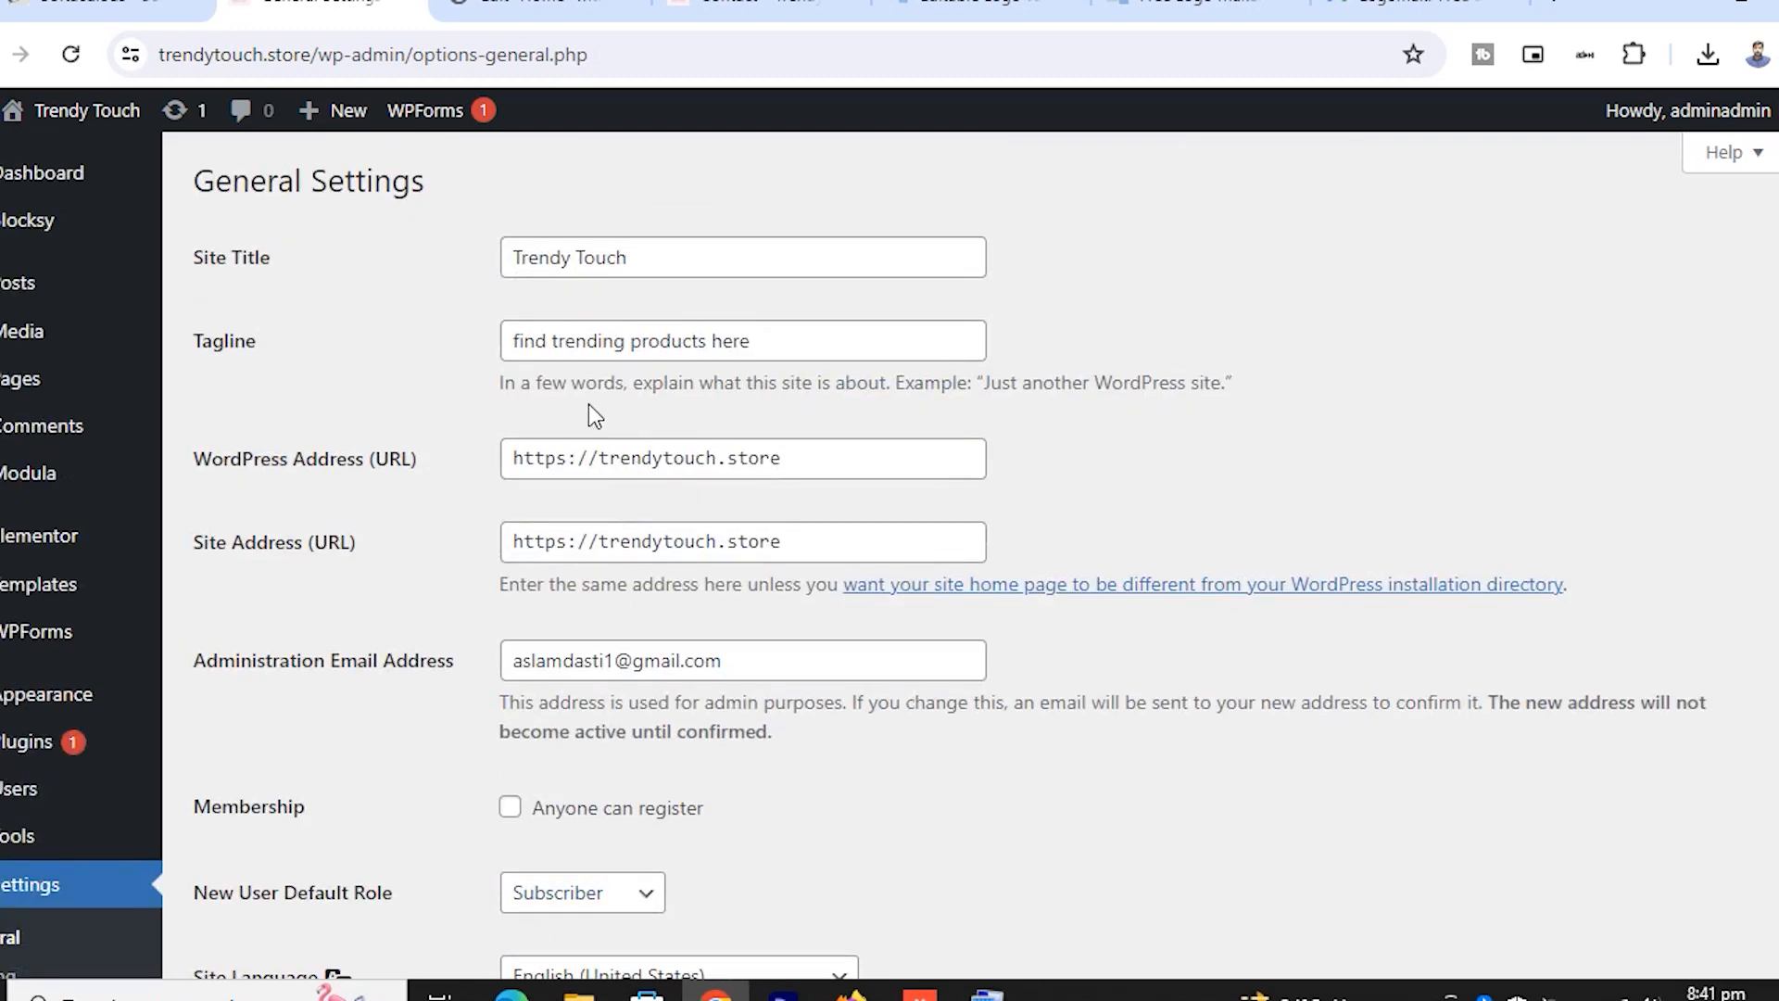
scroll(278, 713, down, 3)
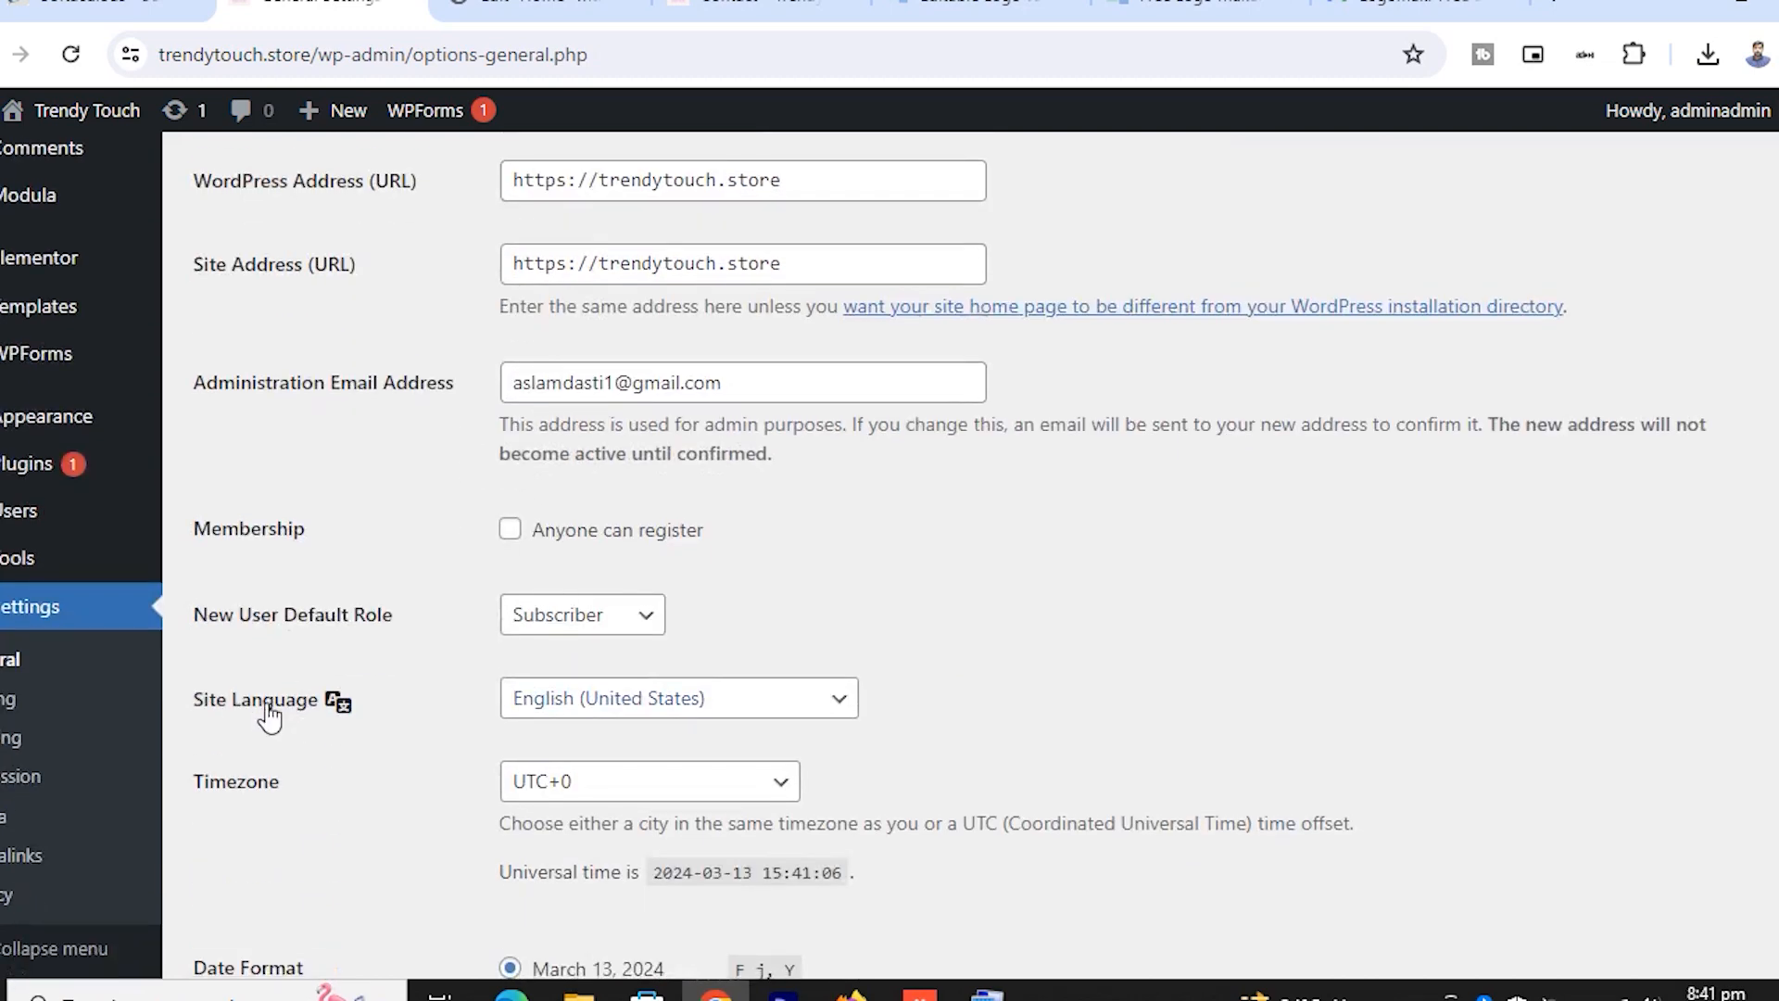
Look over the Writing and Reading settings, with the homepage set to the static Home page
click(13, 710)
scroll(721, 537, down, 4)
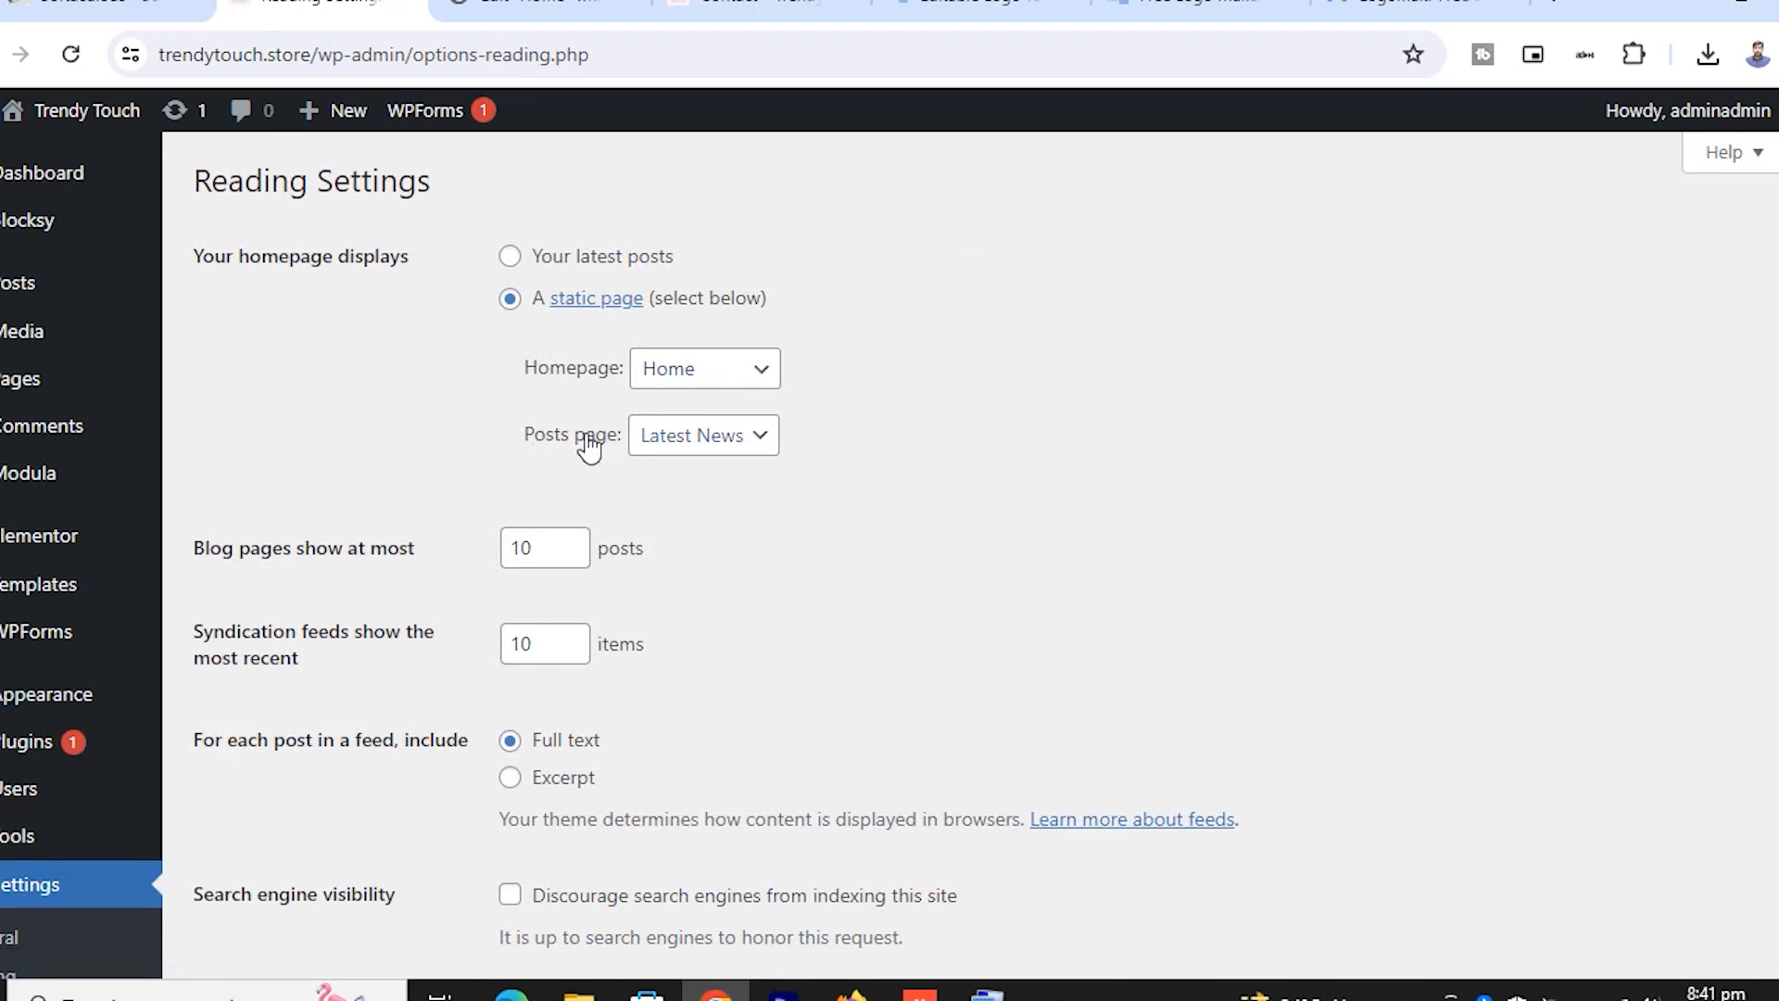
scroll(758, 477, down, 3)
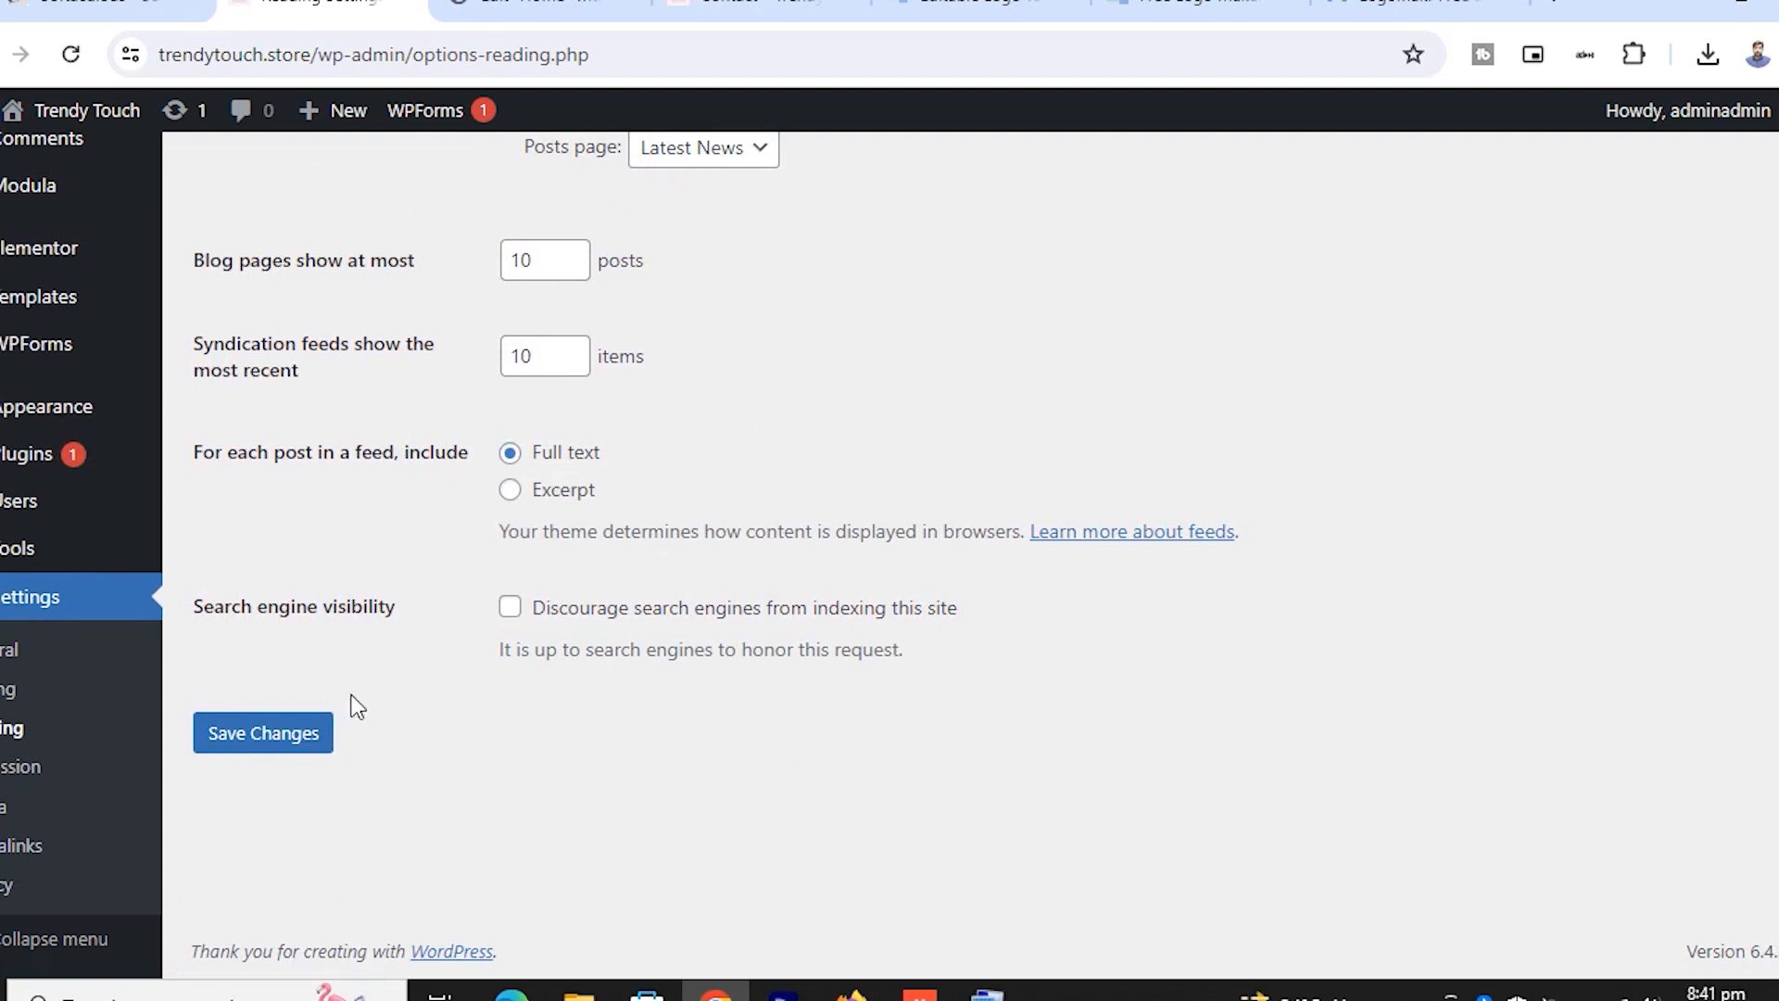
scroll(380, 486, up, 3)
scroll(377, 484, down, 3)
scroll(361, 505, up, 3)
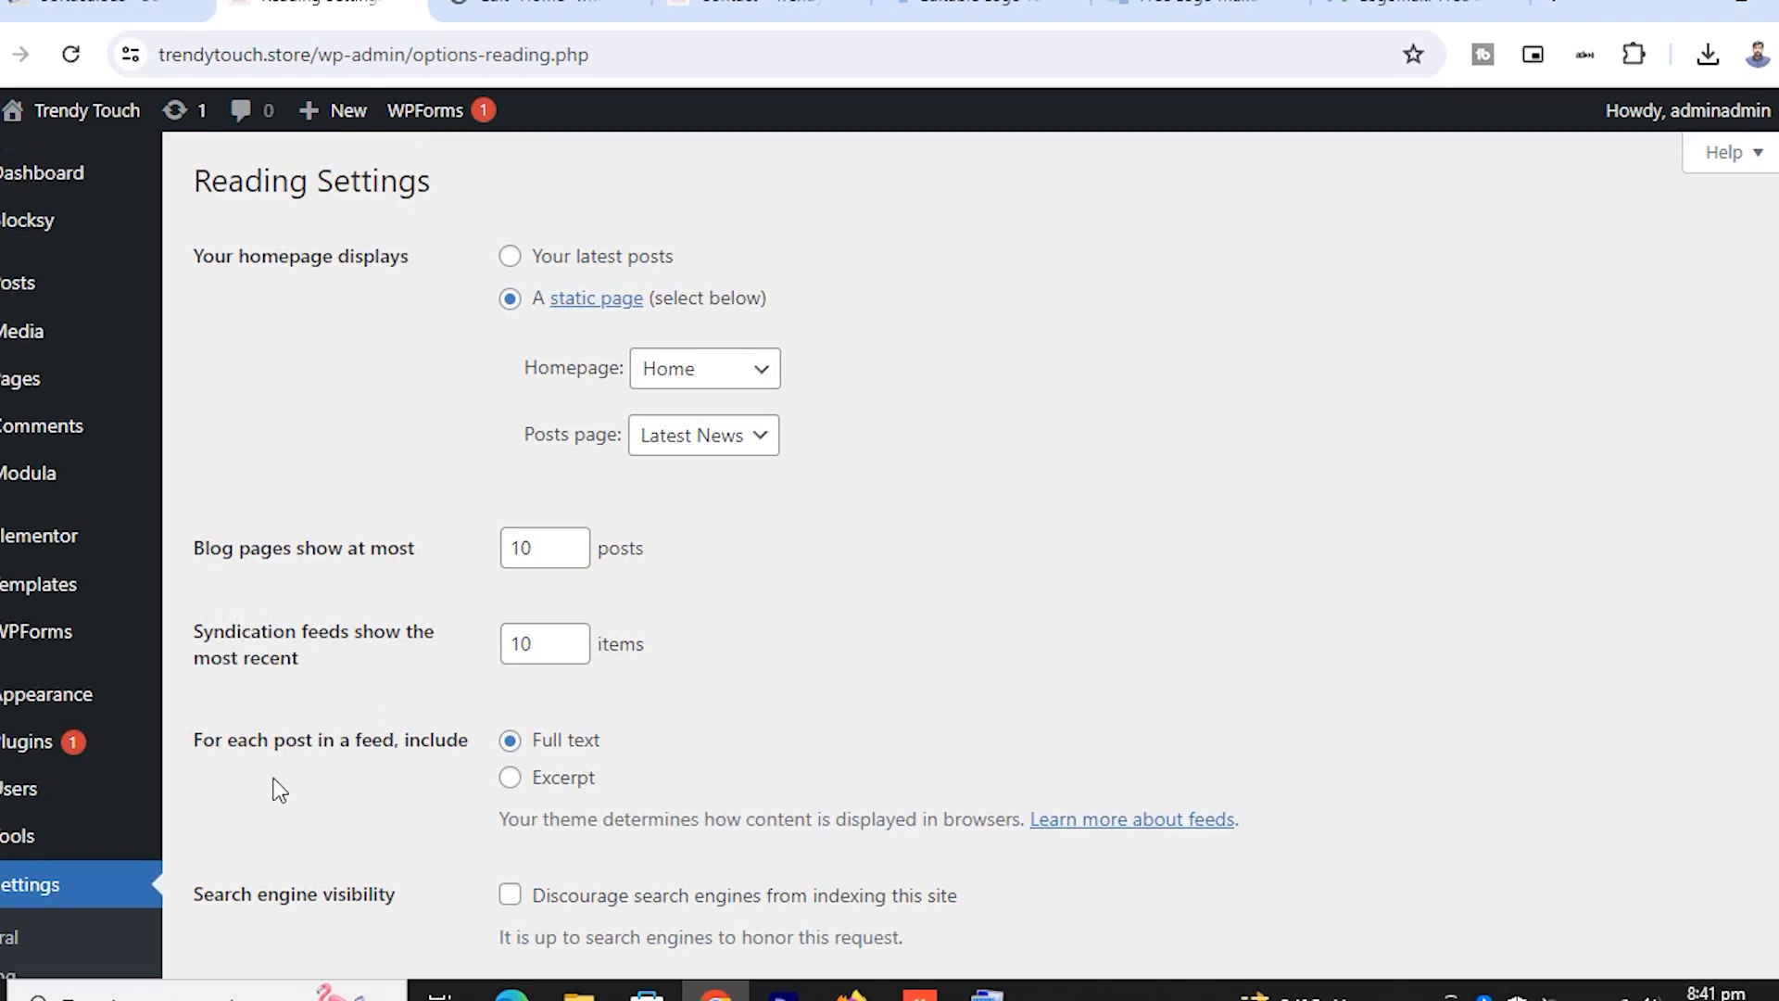
Bring up the link menu for Visit Site under the site name
mouse_move(111, 735)
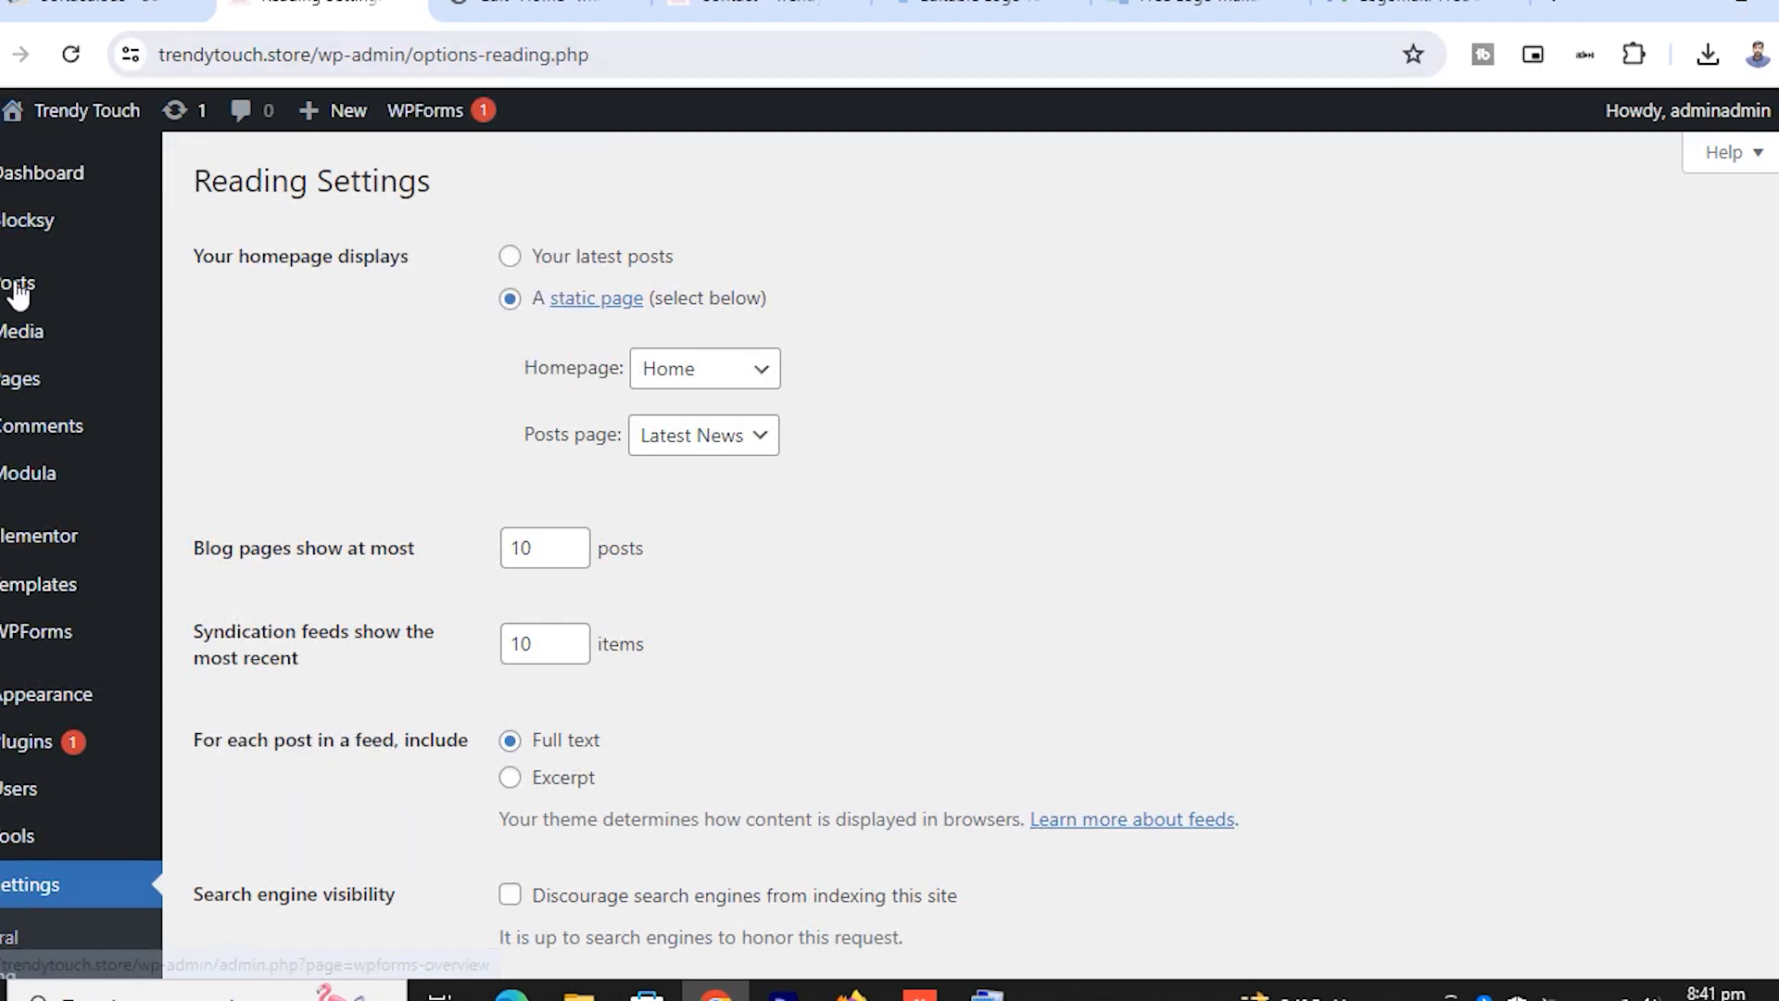
mouse_move(74, 121)
right_click(67, 163)
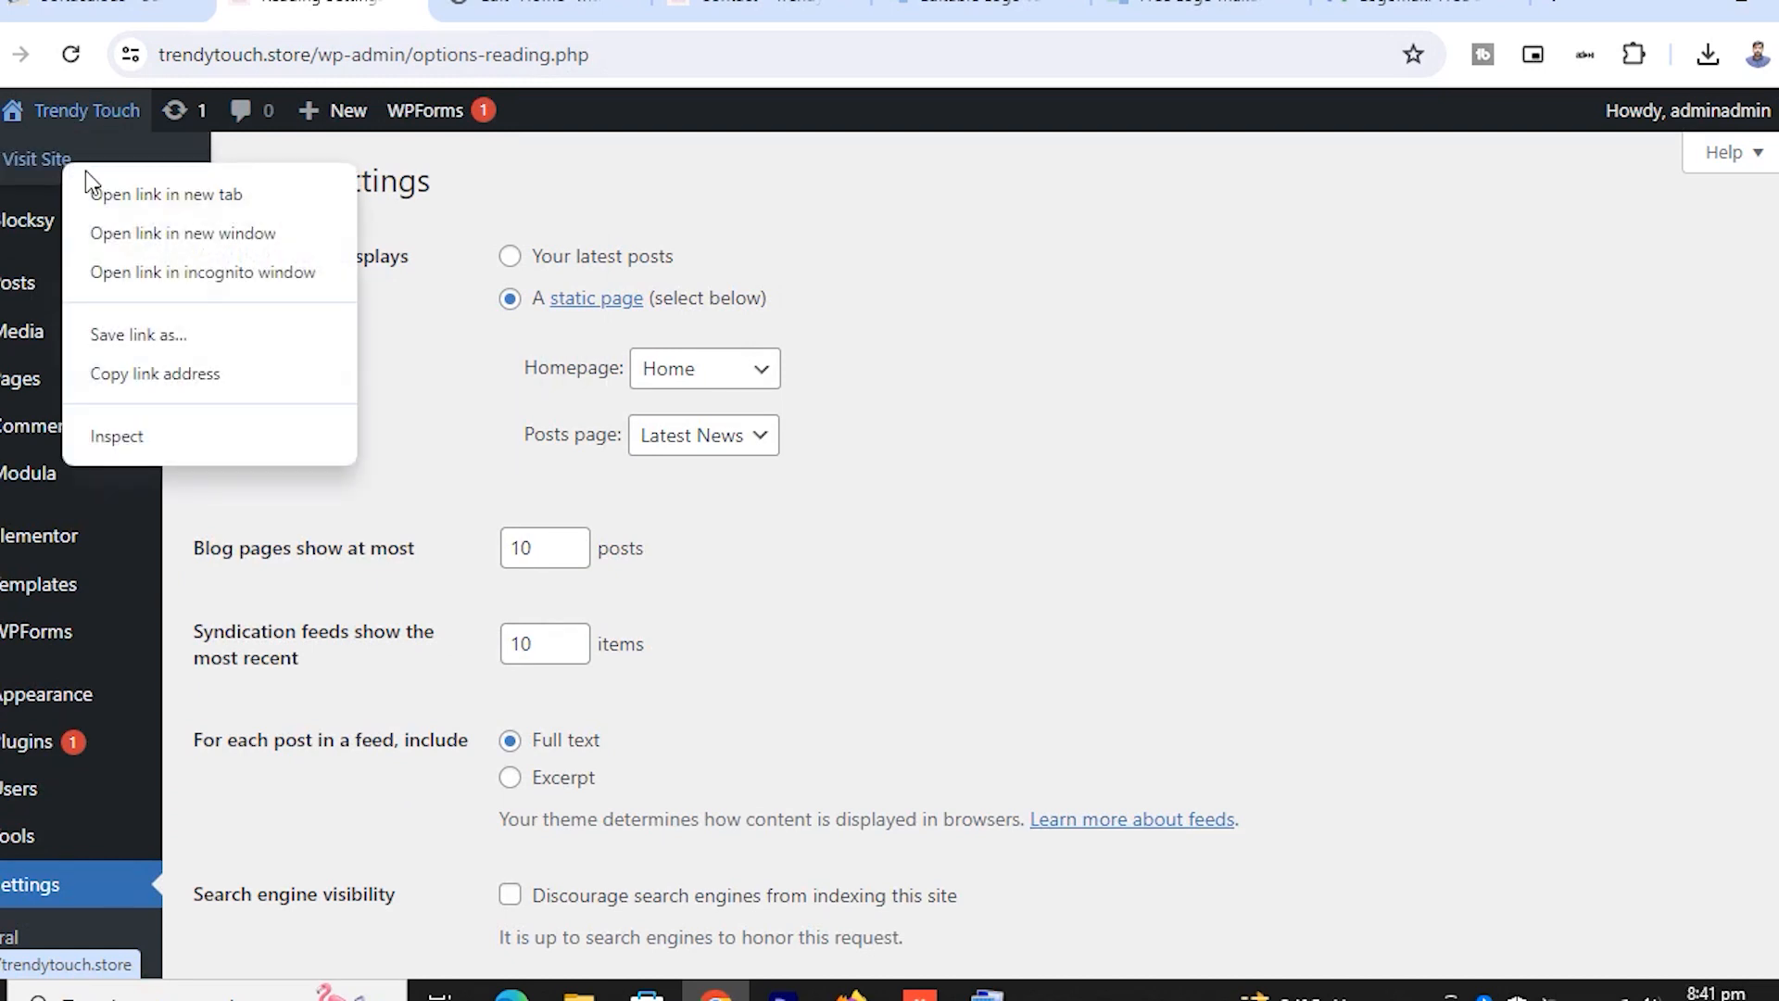
View the live Trendy Touch homepage in a new tab, scrolling past its hero and Popular Works
click(139, 194)
click(471, 13)
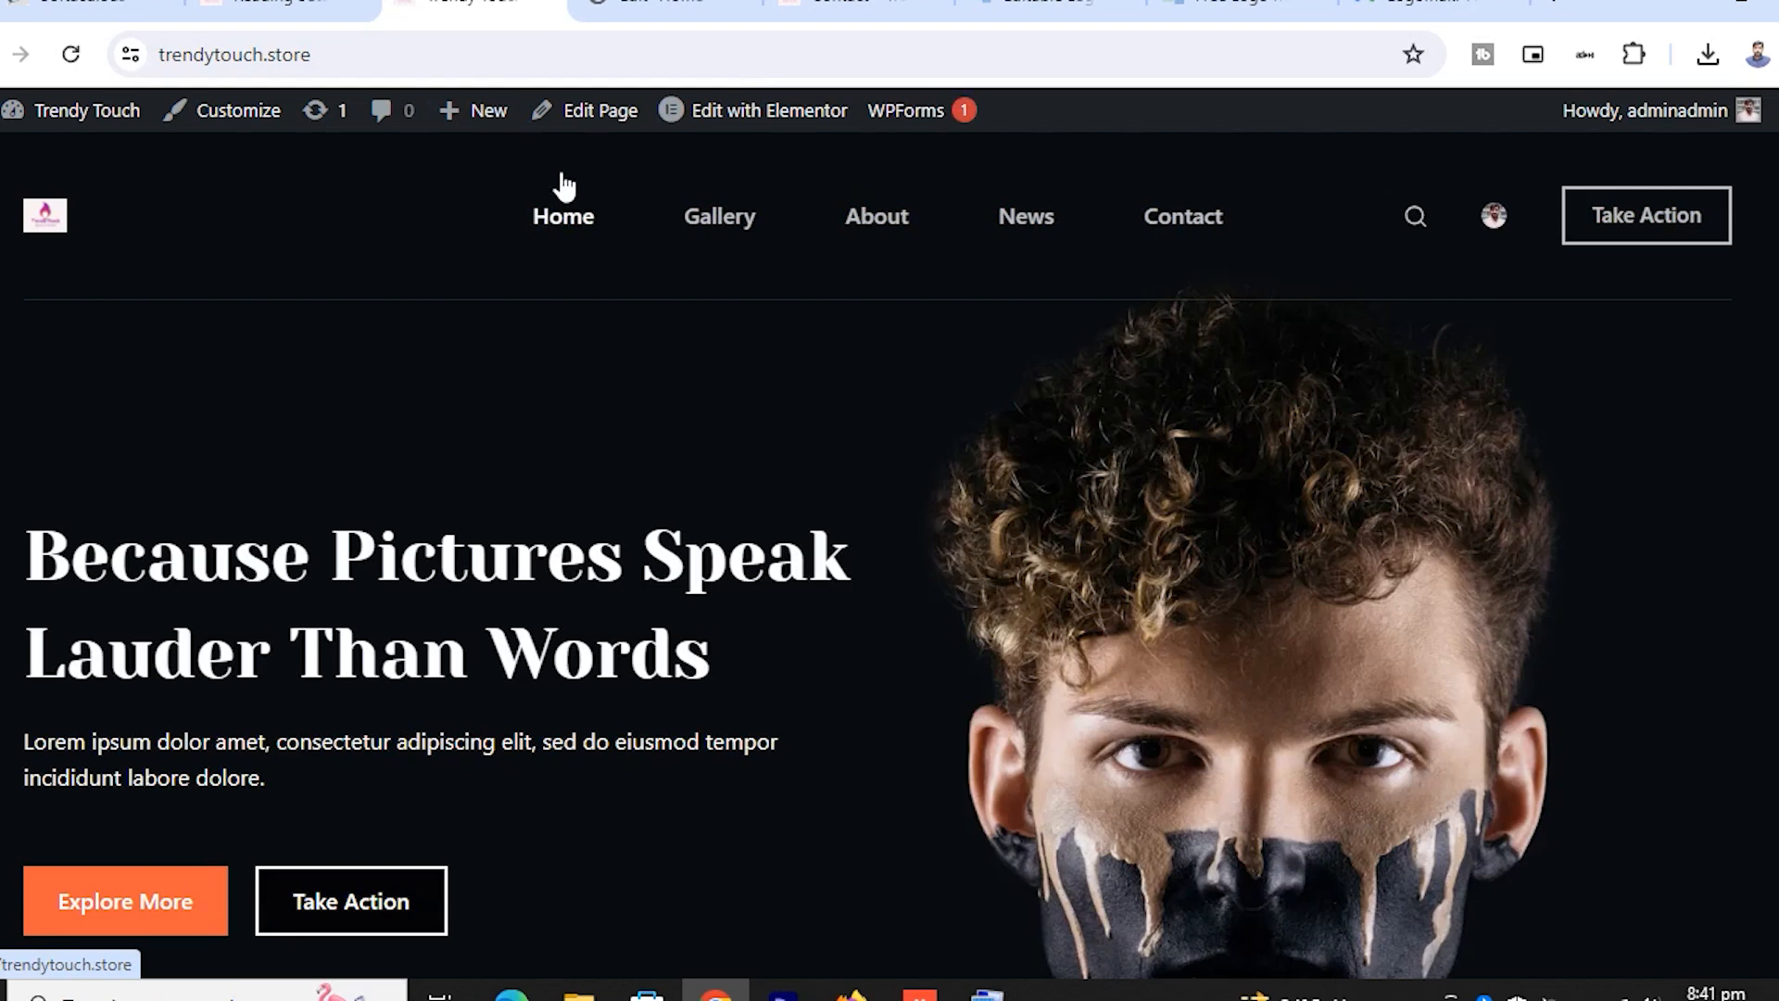
scroll(596, 278, down, 10)
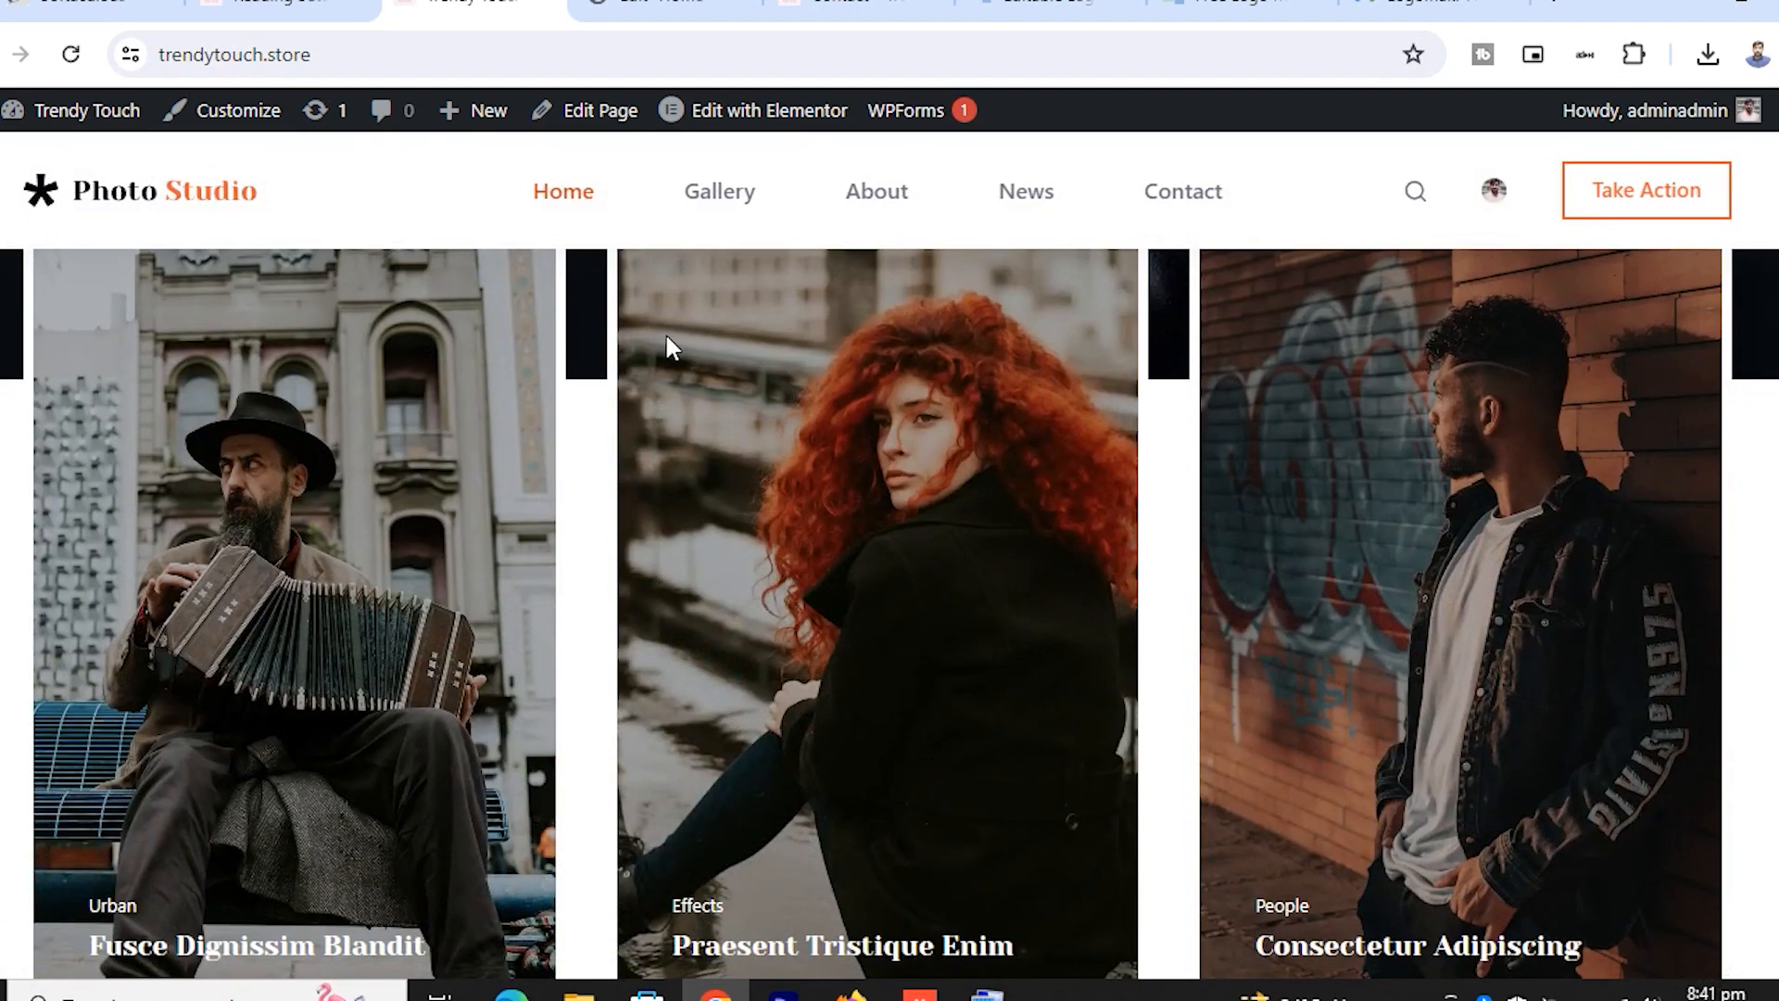
scroll(665, 337, down, 5)
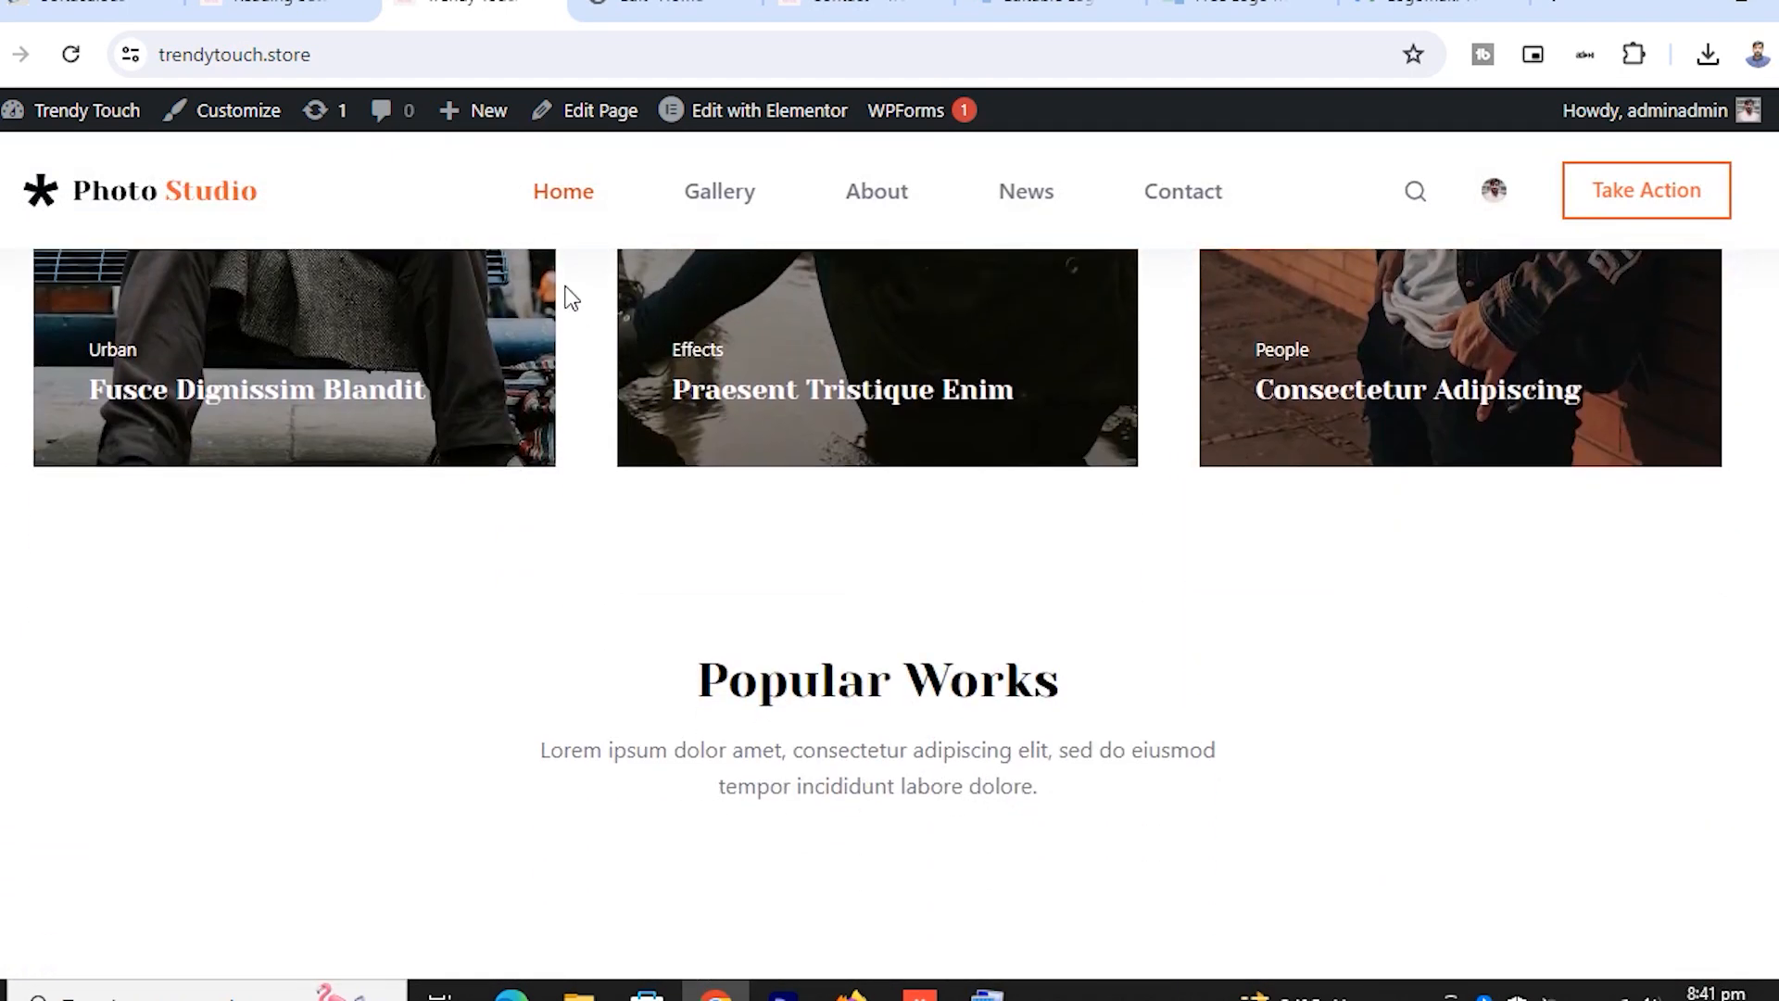
scroll(572, 298, down, 4)
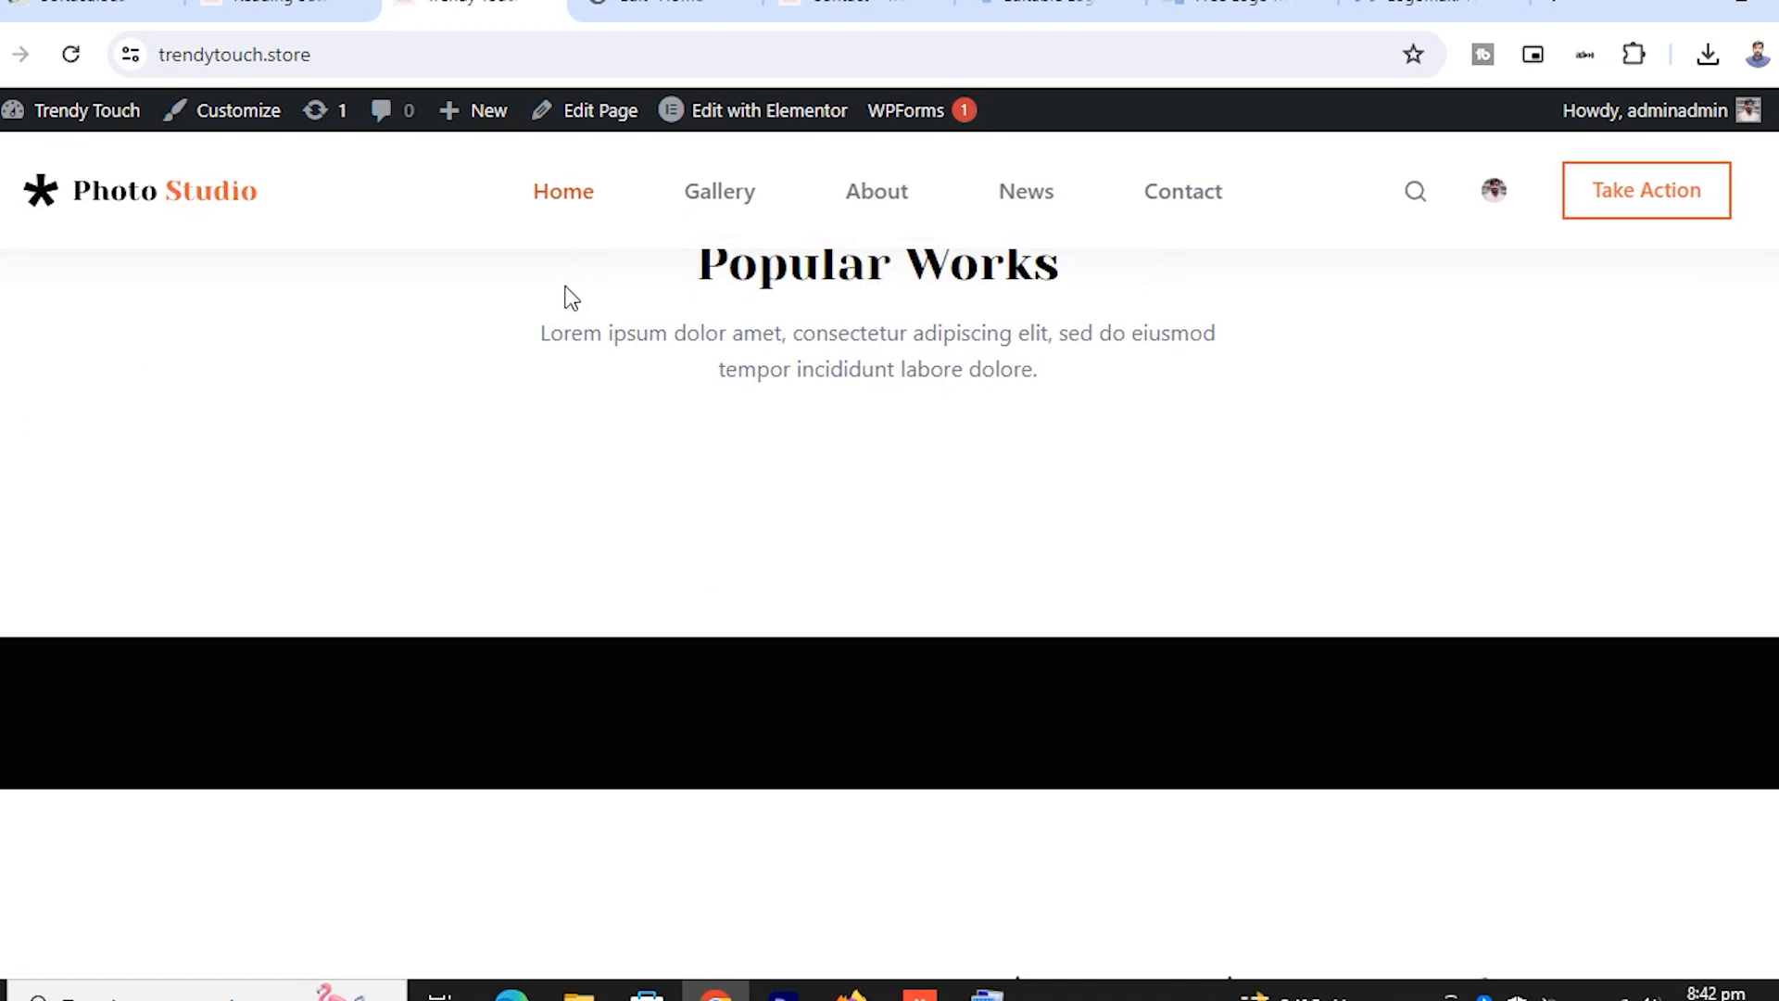
scroll(567, 294, up, 10)
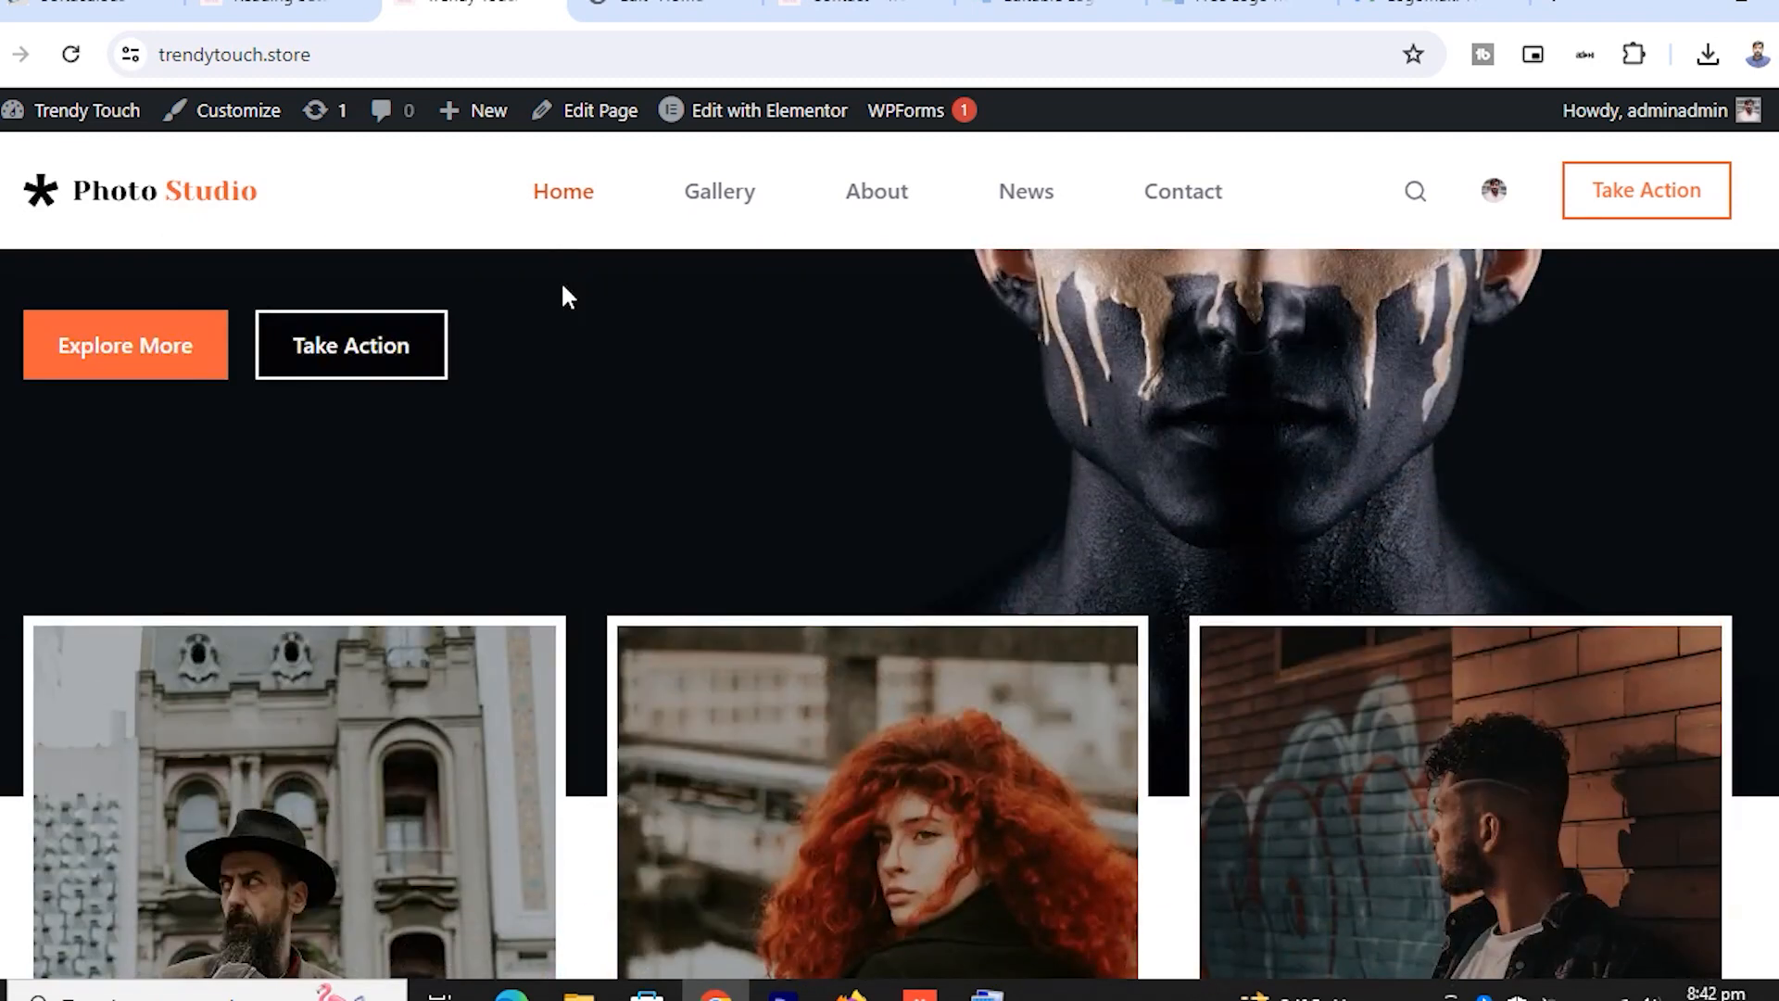
scroll(567, 295, up, 5)
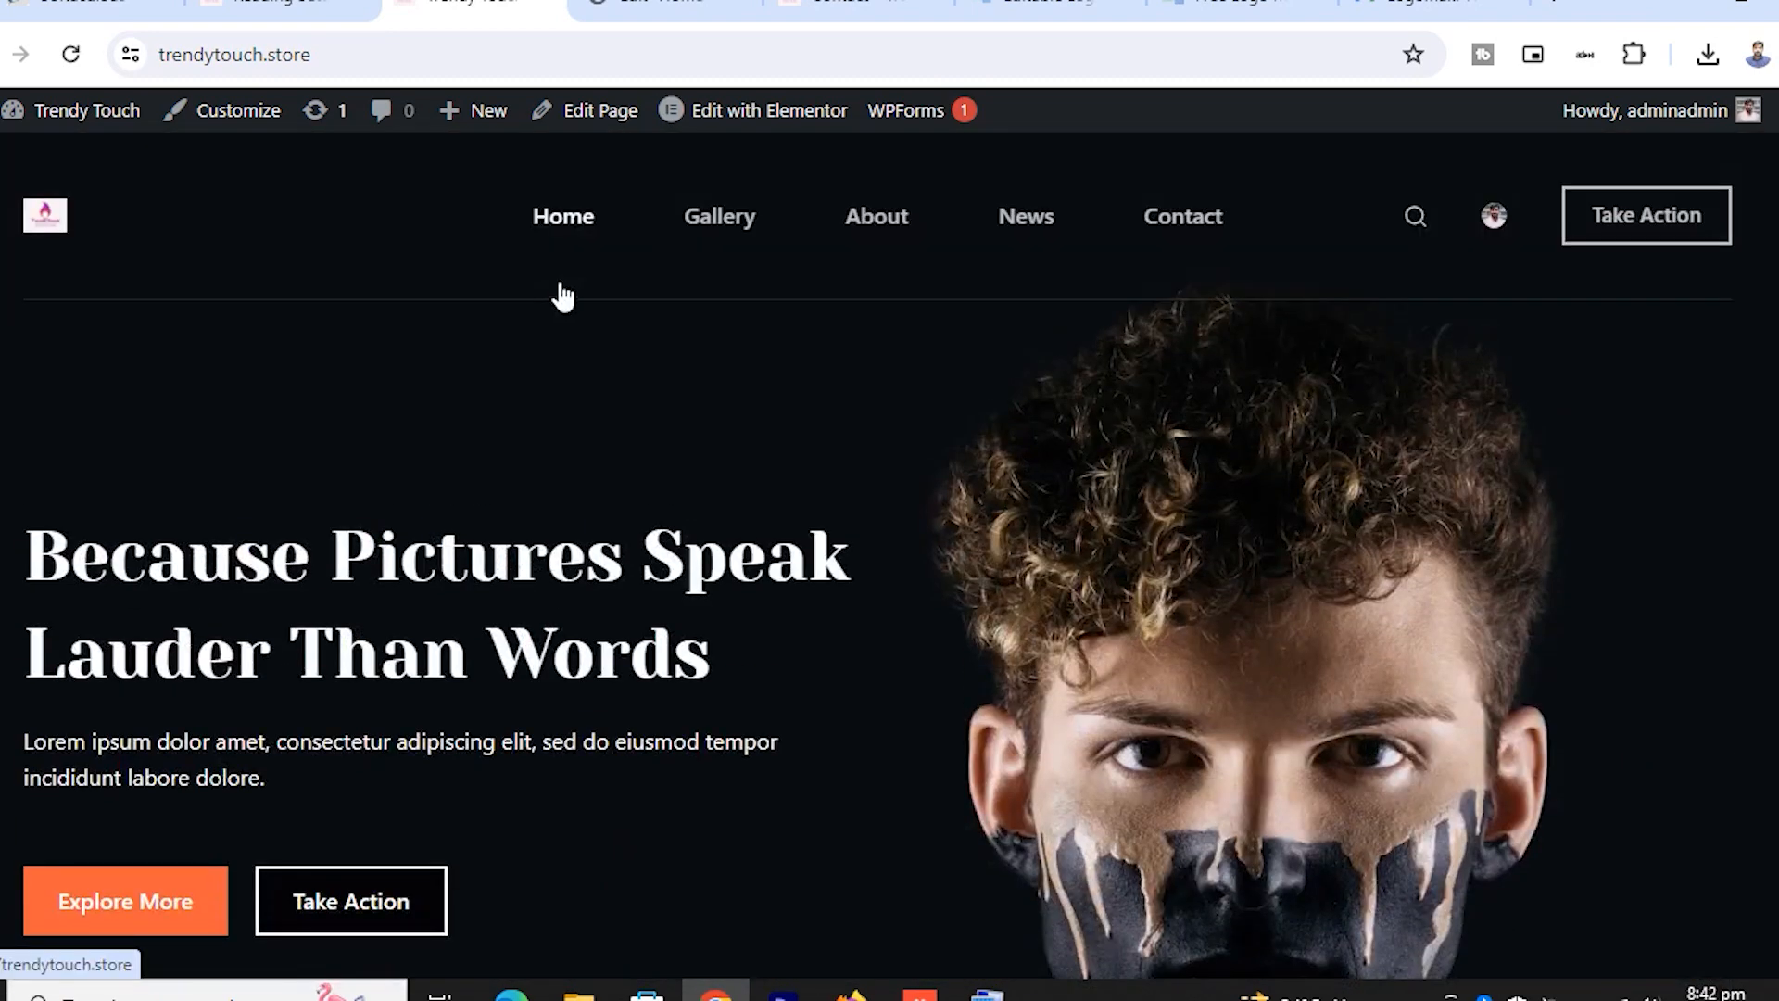